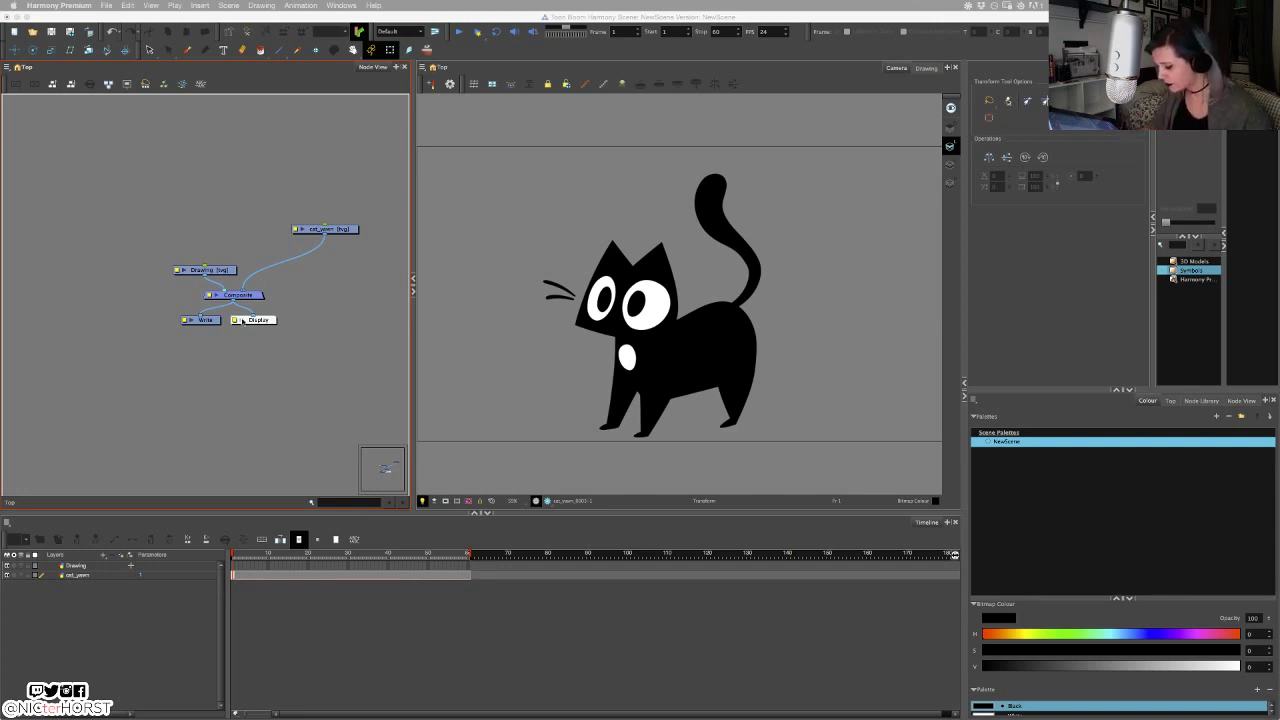
# Move the Drawing node away from the composite, save the scene, and add a parent peg to that node.
pyautogui.moveTo(224, 270); pyautogui.dragTo(182, 209)
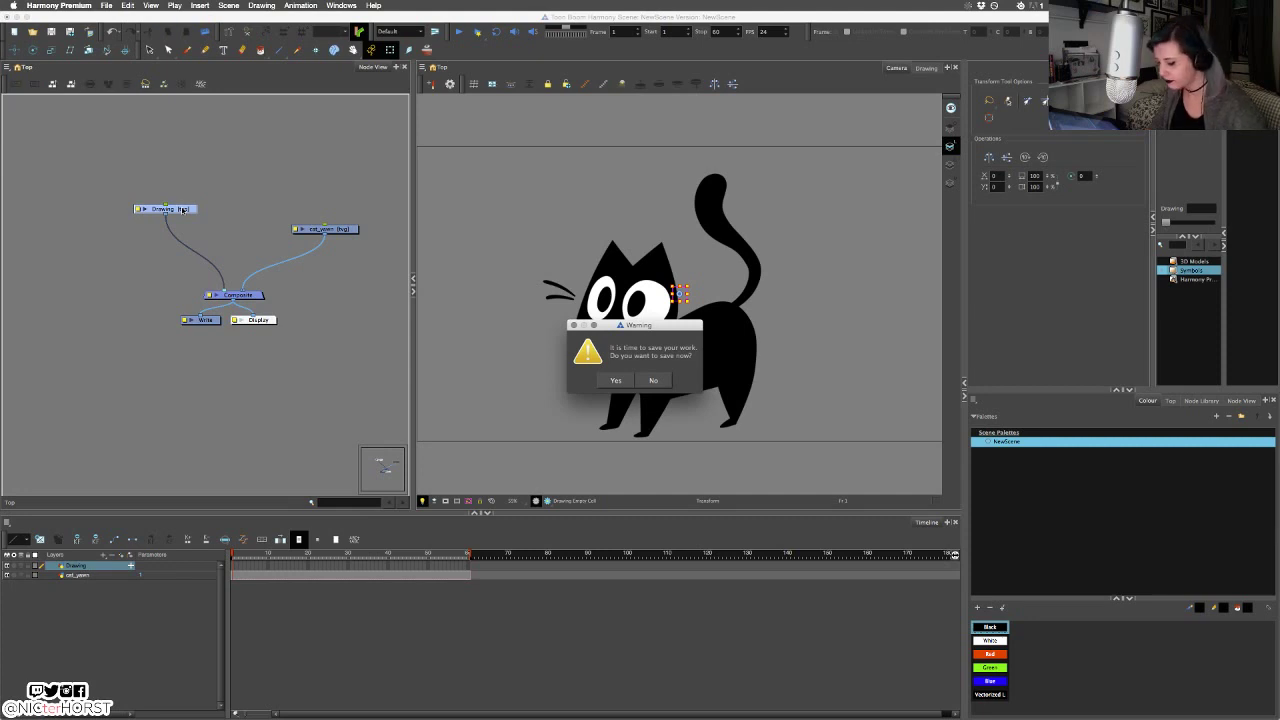
pyautogui.click(618, 381)
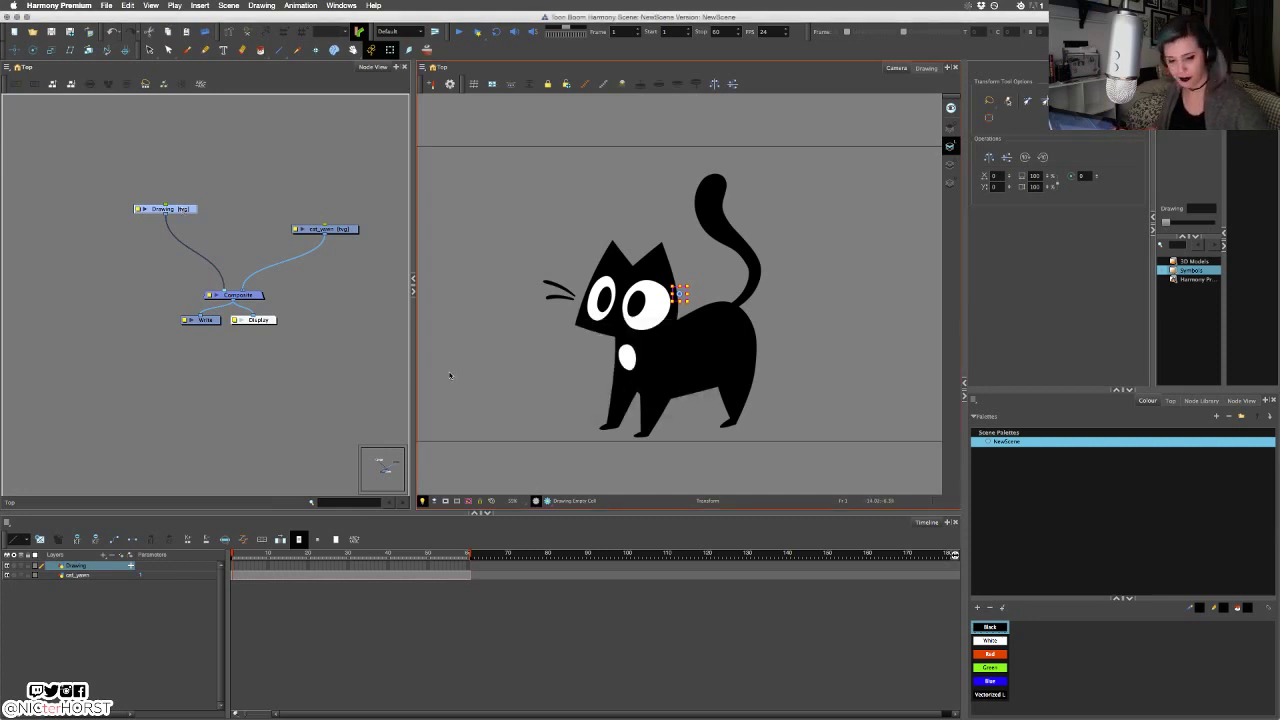
pyautogui.press('super+p')
pyautogui.click(601, 382)
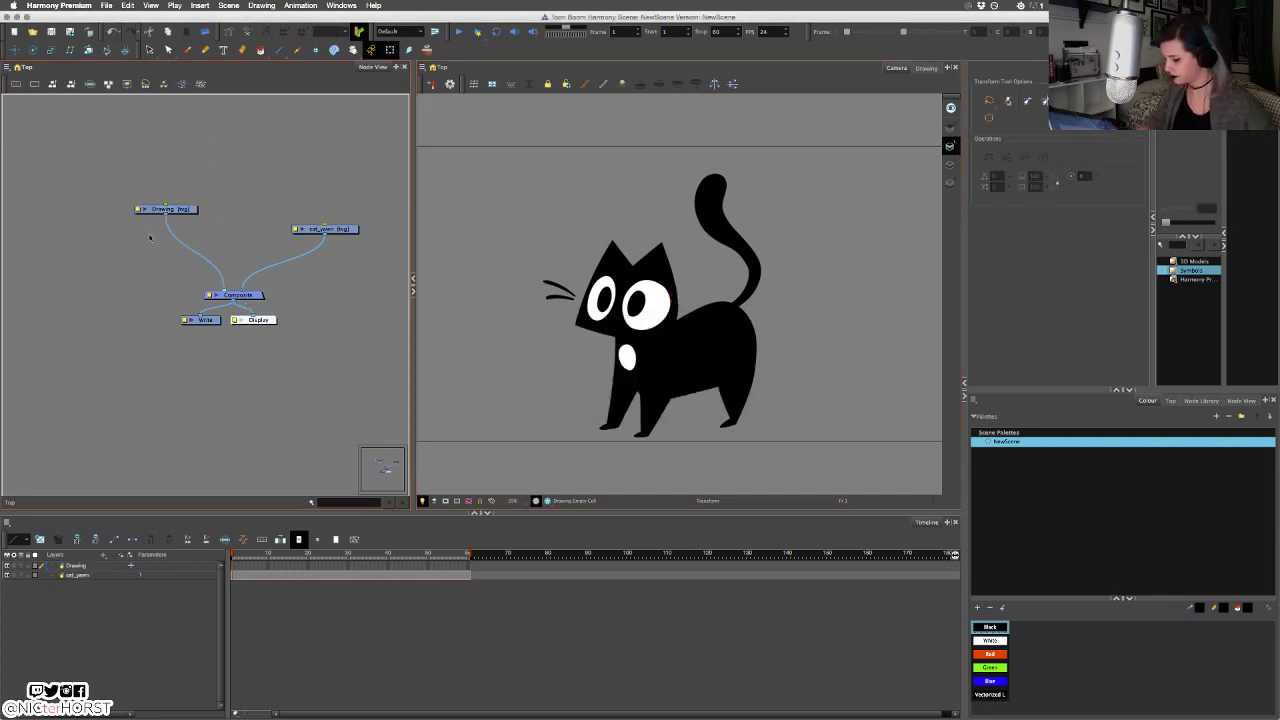
pyautogui.press('super+p')
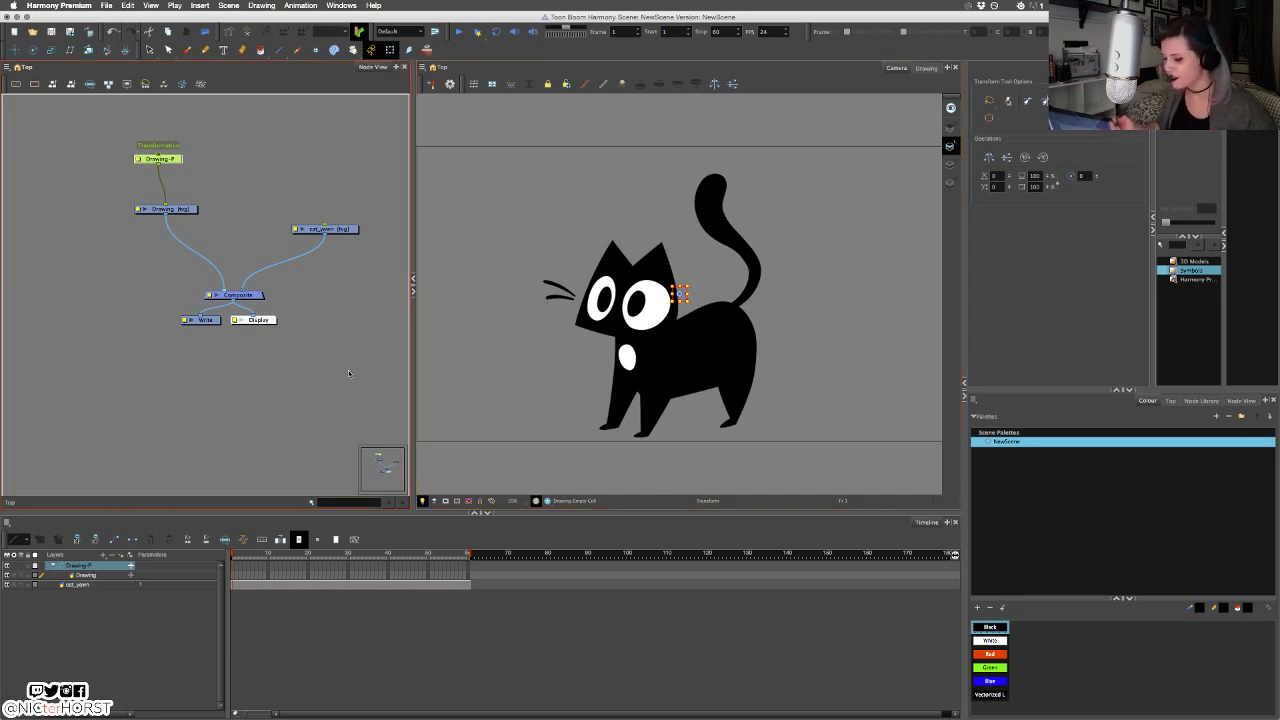
# With the Brush and the Red swatch, trace the front edge of the cat's face on the Drawing layer.
pyautogui.click(992, 655)
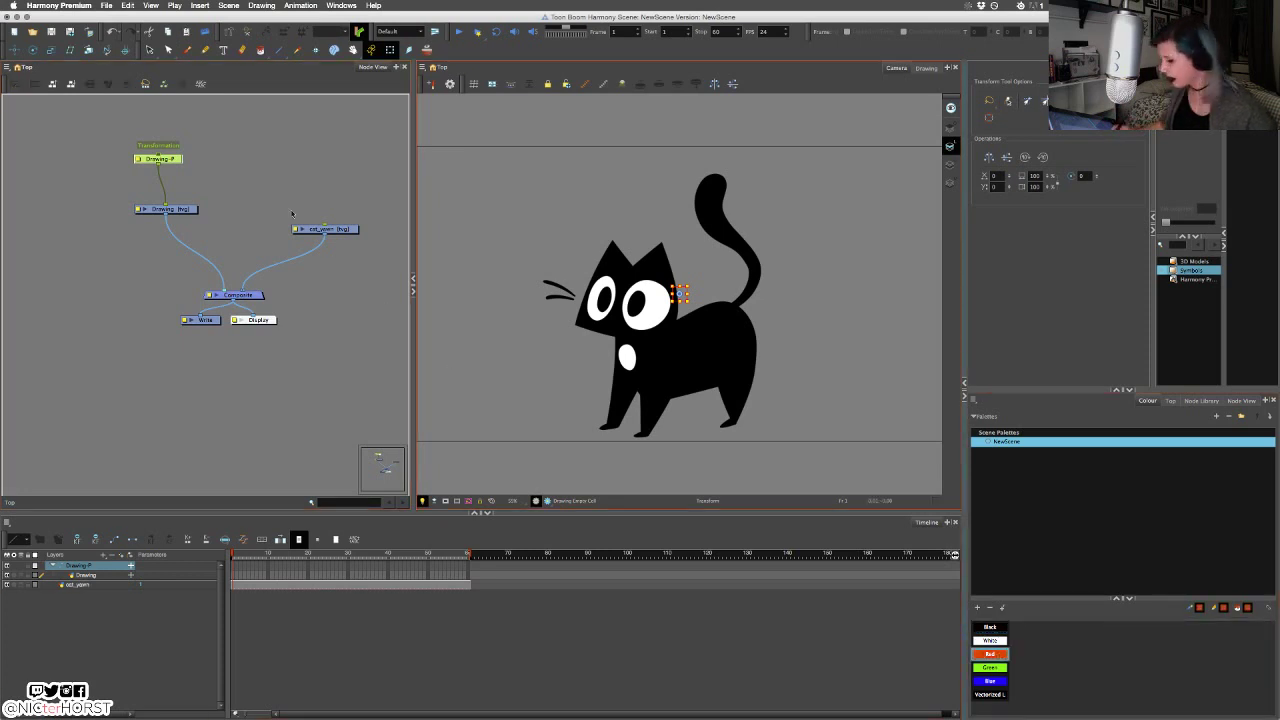
pyautogui.click(187, 52)
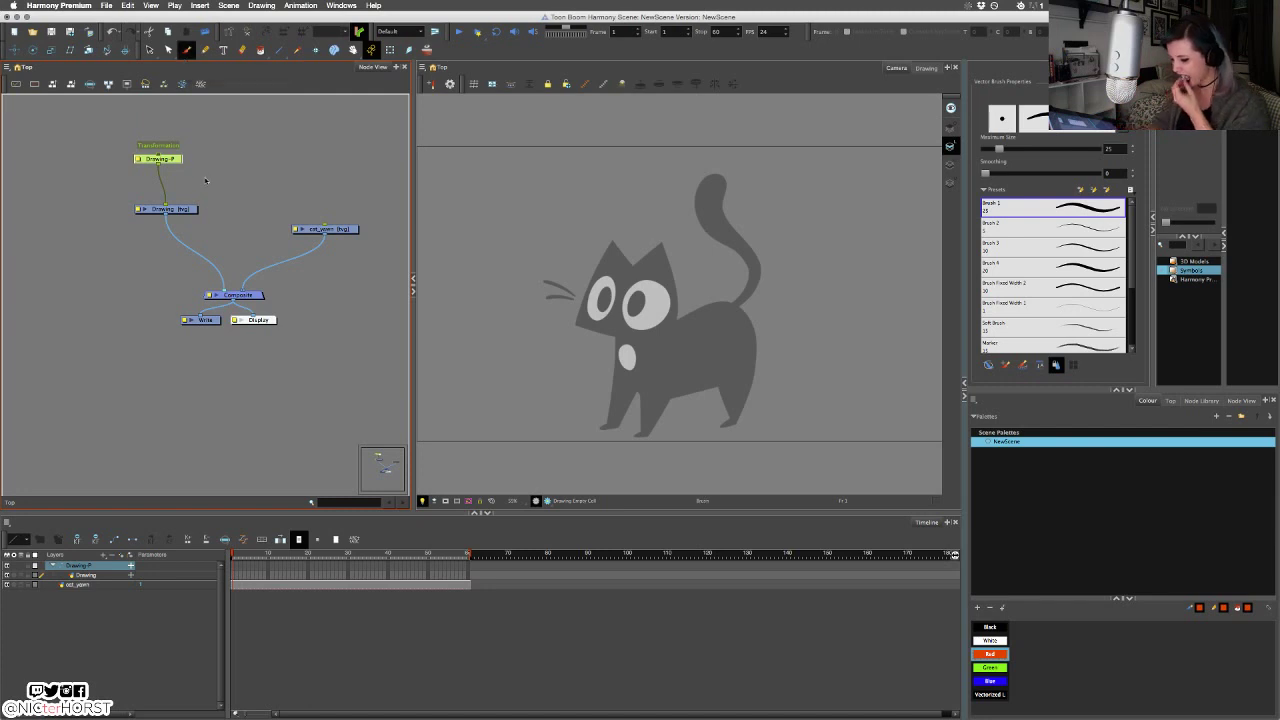
pyautogui.click(168, 210)
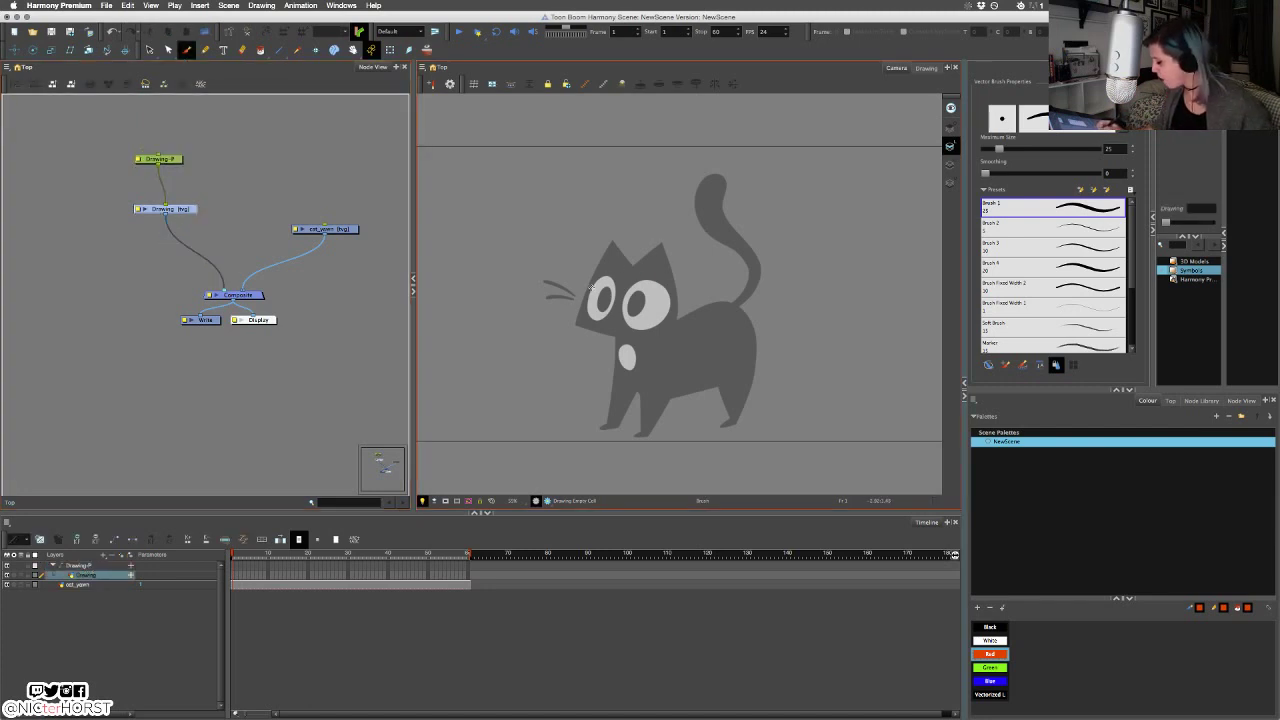
pyautogui.moveTo(590, 287); pyautogui.dragTo(598, 279)
pyautogui.hotkey('ctrl', 'z')
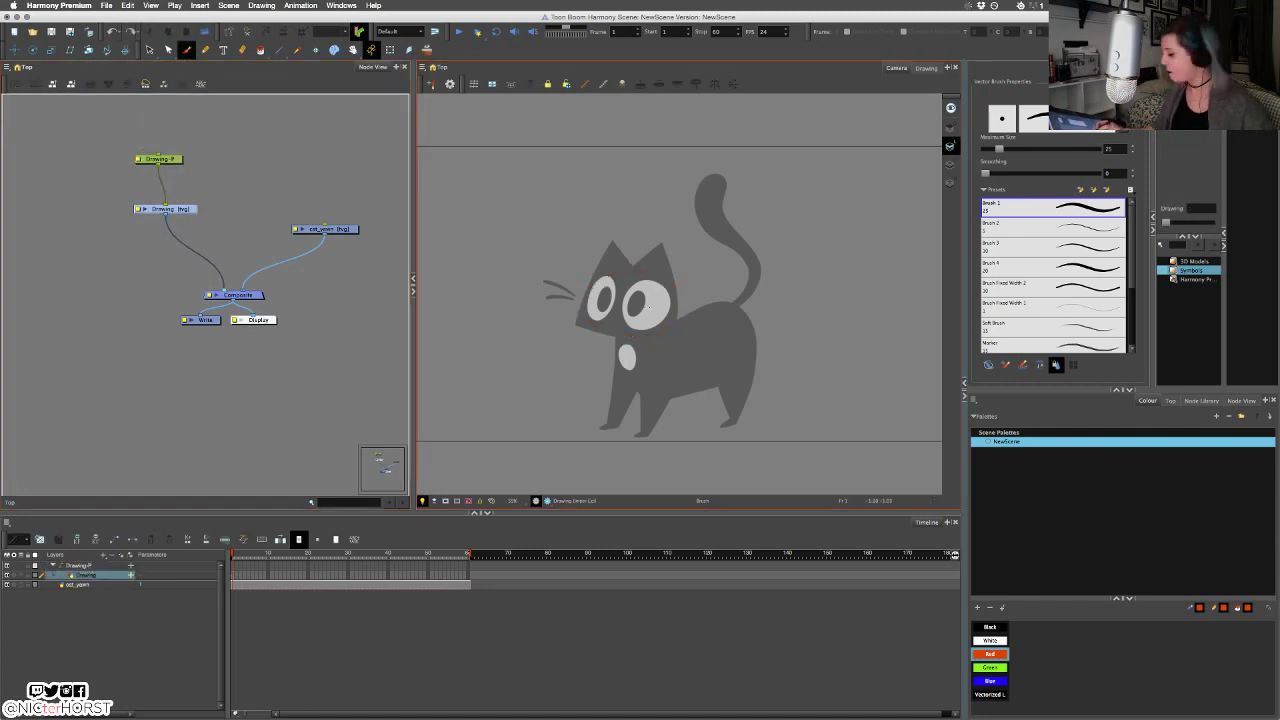
pyautogui.scroll(3, 615, 325)
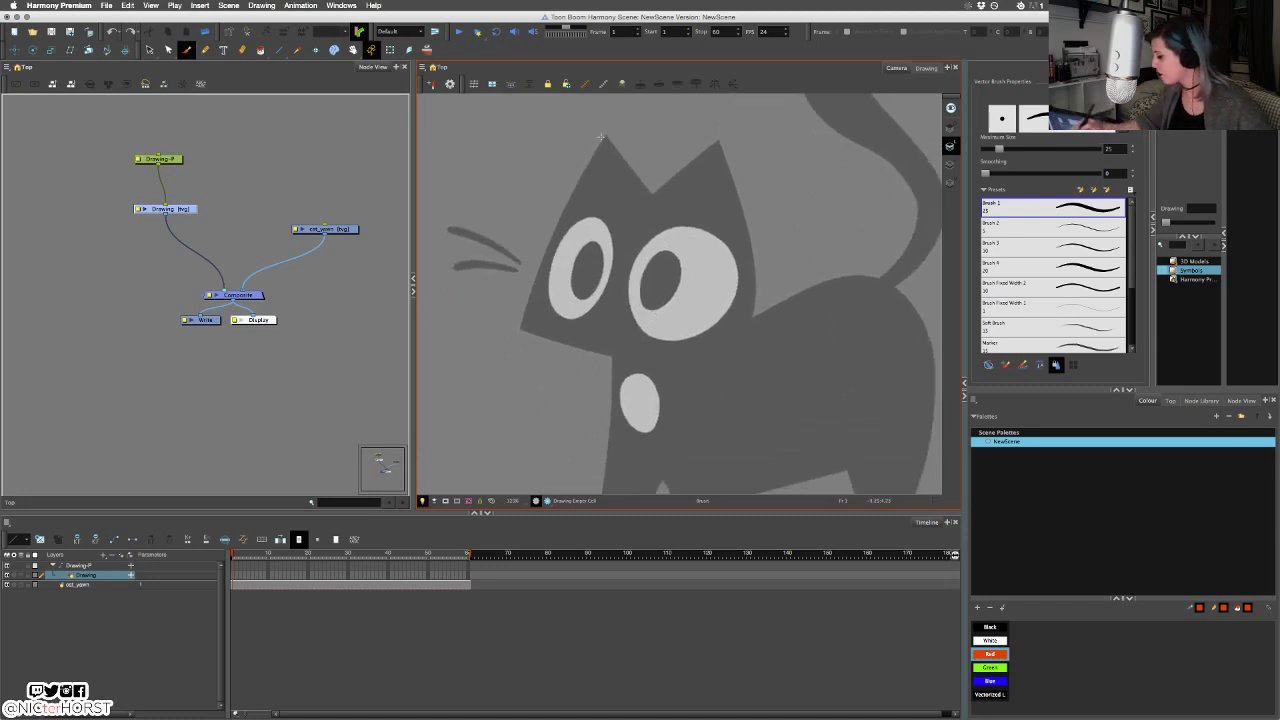
pyautogui.moveTo(606, 134); pyautogui.dragTo(527, 315)
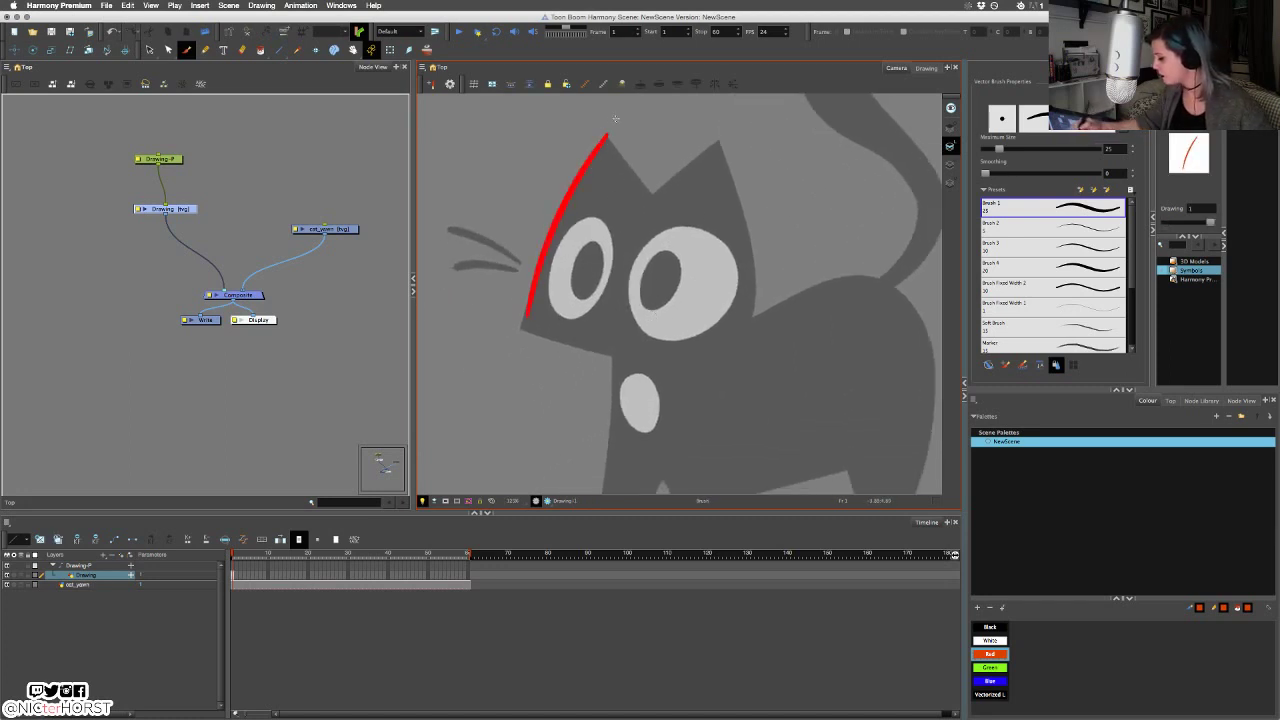
pyautogui.hotkey('ctrl', 'z')
pyautogui.moveTo(614, 125); pyautogui.dragTo(520, 360)
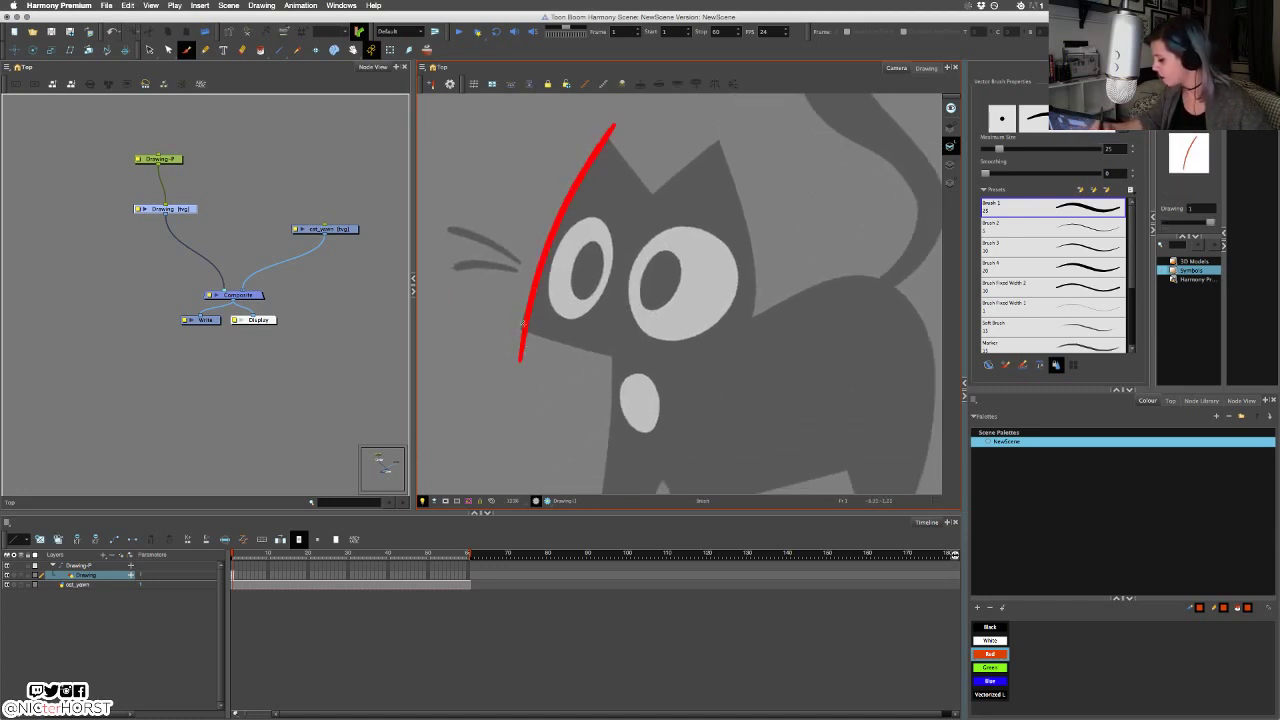
# Complete the cat's head outline with red strokes for both ears, the back of the head and the chin.
pyautogui.moveTo(602, 126)
pyautogui.mouseDown()
pyautogui.moveTo(659, 201)
pyautogui.moveTo(718, 141)
pyautogui.moveTo(750, 365)
pyautogui.mouseUp()
pyautogui.hotkey('ctrl', 'z')
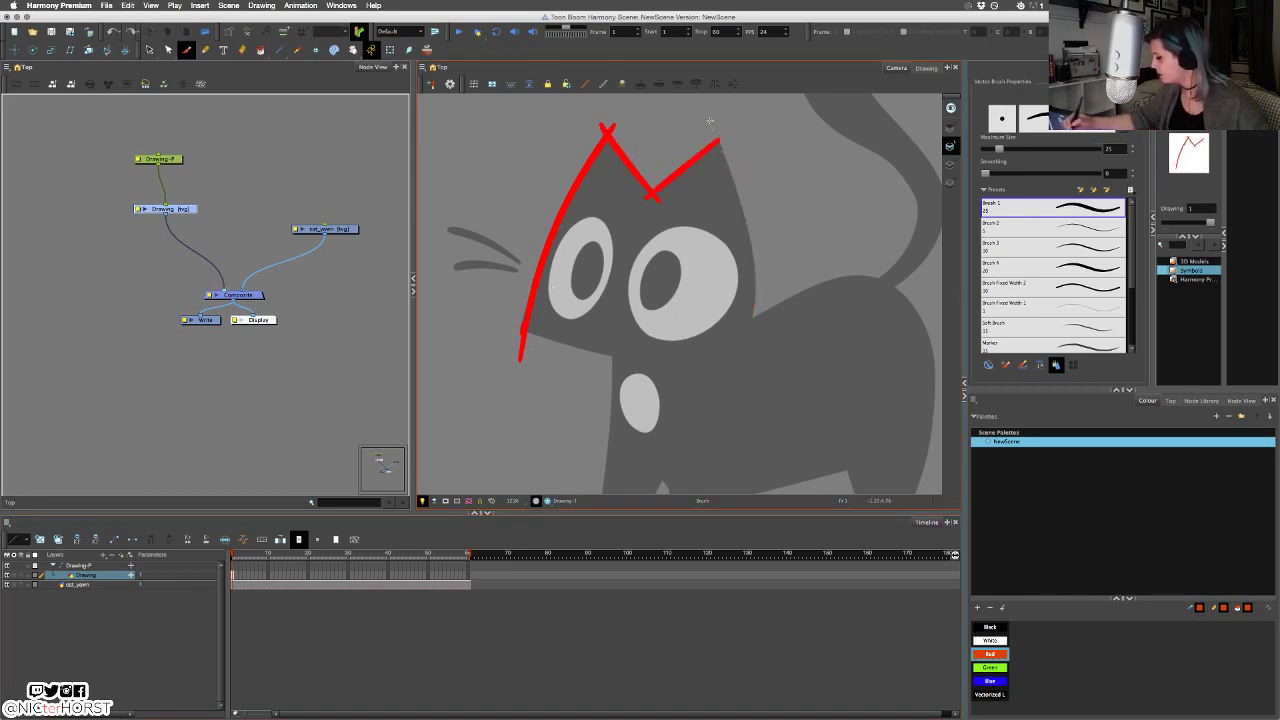
pyautogui.moveTo(714, 128); pyautogui.dragTo(740, 353)
pyautogui.moveTo(532, 333)
pyautogui.mouseDown()
pyautogui.moveTo(584, 350)
pyautogui.moveTo(756, 352)
pyautogui.mouseUp()
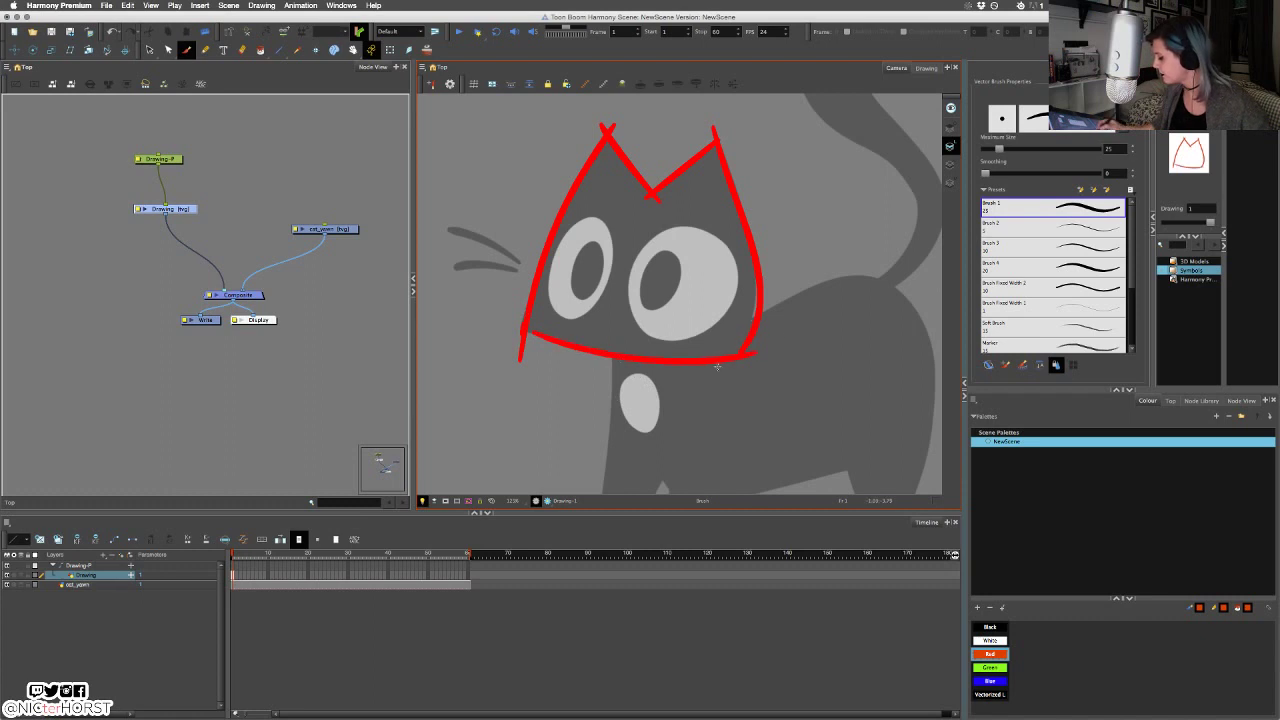
# Draw two whiskers and the eye nearest them, with an oval outline and a filled red pupil.
pyautogui.moveTo(444, 227)
pyautogui.mouseDown()
pyautogui.moveTo(506, 249)
pyautogui.moveTo(514, 269)
pyautogui.mouseUp()
pyautogui.moveTo(576, 233); pyautogui.dragTo(562, 261)
pyautogui.moveTo(590, 304)
pyautogui.mouseDown()
pyautogui.moveTo(612, 232)
pyautogui.moveTo(574, 319)
pyautogui.mouseUp()
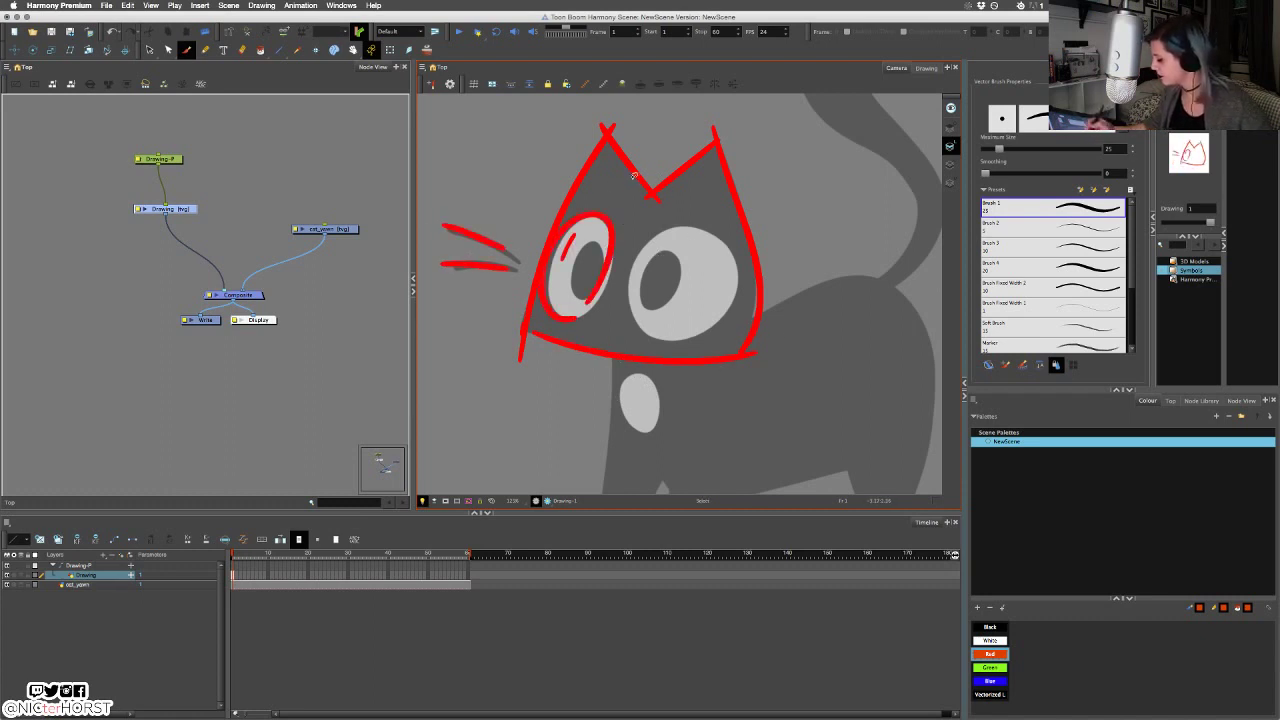
pyautogui.press('super+z')
pyautogui.press('super+z')
pyautogui.moveTo(562, 239)
pyautogui.mouseDown()
pyautogui.moveTo(546, 281)
pyautogui.moveTo(588, 266)
pyautogui.mouseUp()
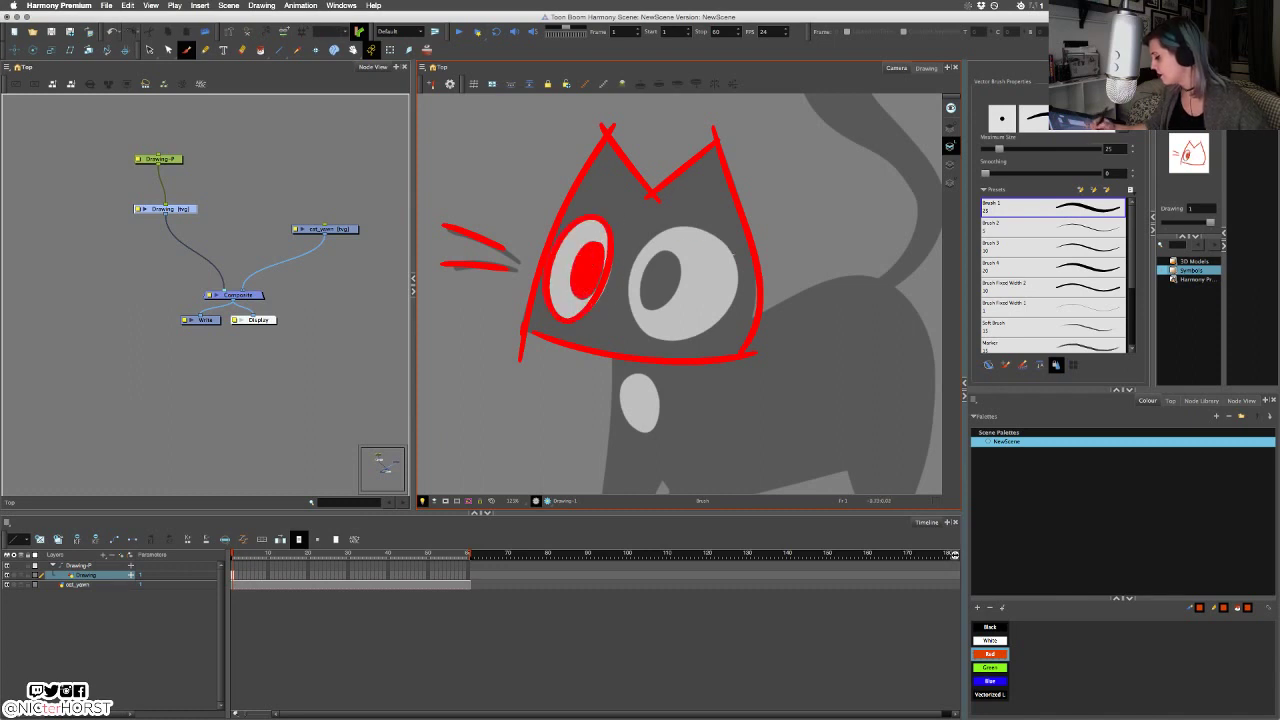
# Draw the larger eye with a round outline and filled red pupil, and outline the oval chest patch.
pyautogui.moveTo(710, 232); pyautogui.dragTo(636, 257)
pyautogui.press('super+z')
pyautogui.moveTo(704, 230)
pyautogui.mouseDown()
pyautogui.moveTo(653, 237)
pyautogui.moveTo(677, 228)
pyautogui.moveTo(632, 322)
pyautogui.moveTo(708, 347)
pyautogui.mouseUp()
pyautogui.press('super+z')
pyautogui.press('s')
pyautogui.click(731, 262)
pyautogui.moveTo(660, 257)
pyautogui.mouseDown()
pyautogui.moveTo(640, 307)
pyautogui.moveTo(650, 286)
pyautogui.mouseUp()
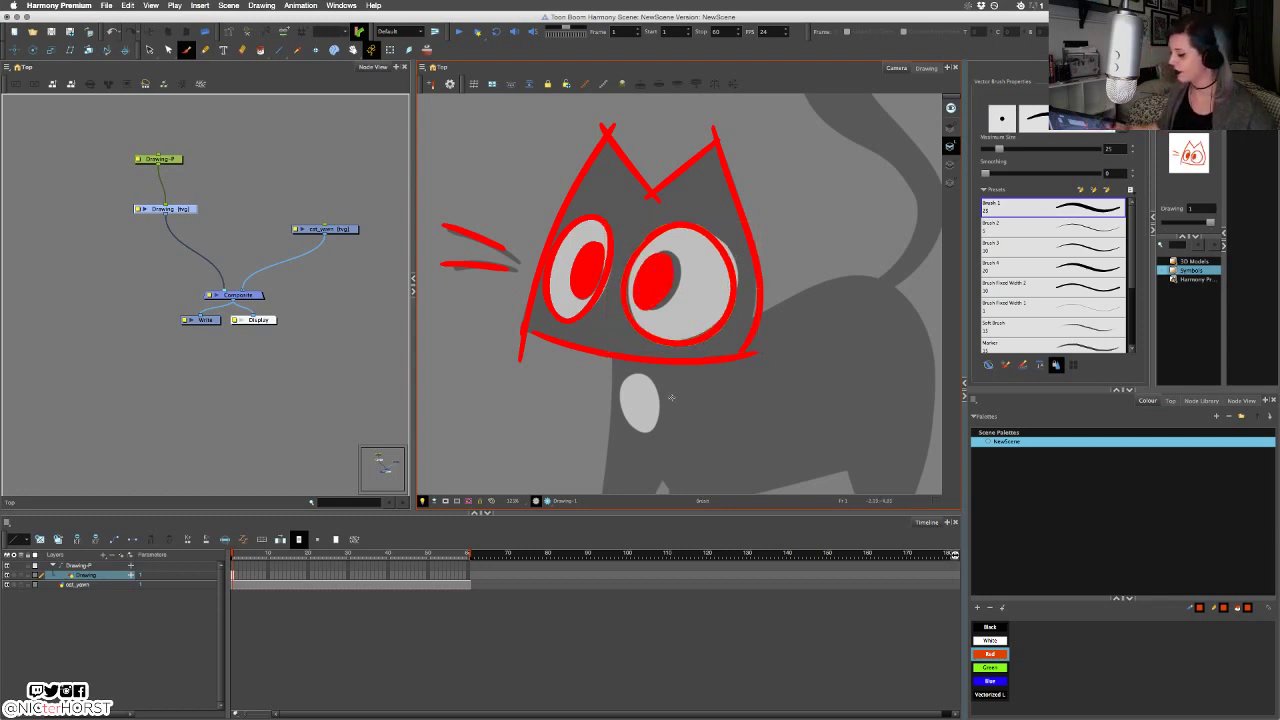
pyautogui.moveTo(636, 427); pyautogui.dragTo(640, 429)
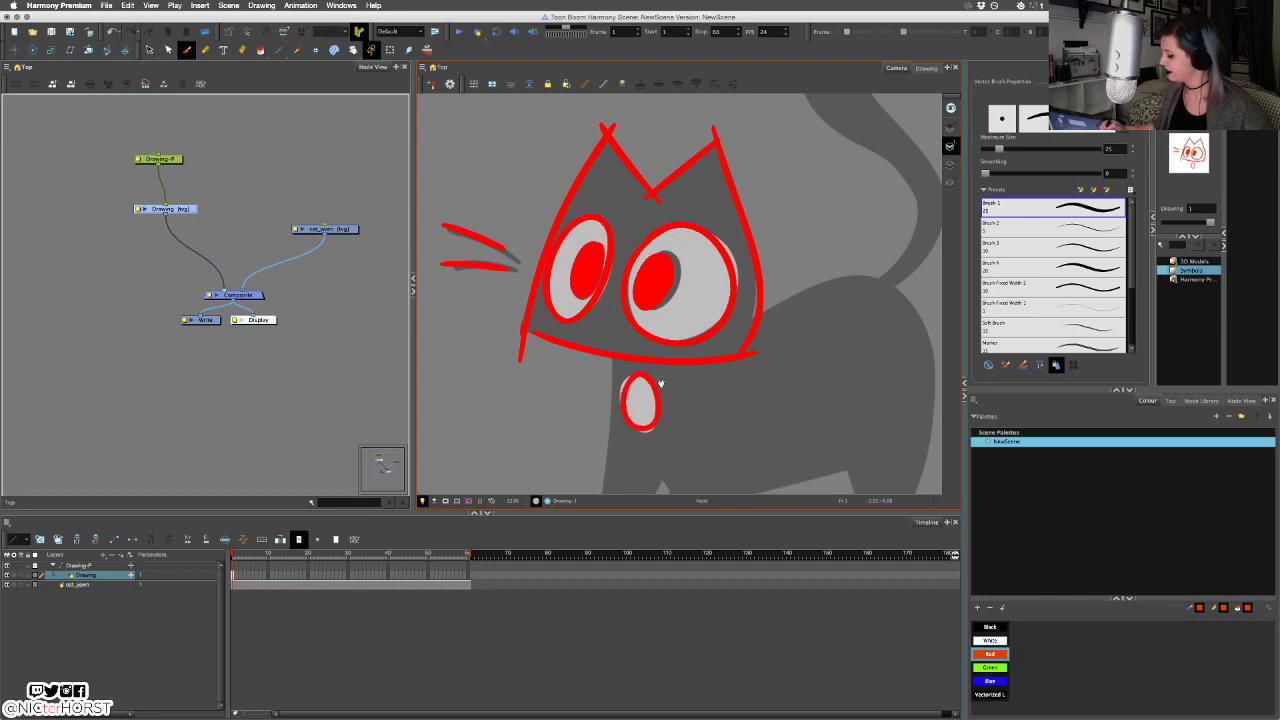
# Select the red head sketch with its chest patch and move it up above the reference cat's head.
pyautogui.moveTo(661, 383)
pyautogui.mouseDown()
pyautogui.moveTo(631, 251)
pyautogui.moveTo(658, 285)
pyautogui.mouseUp()
pyautogui.press('1')
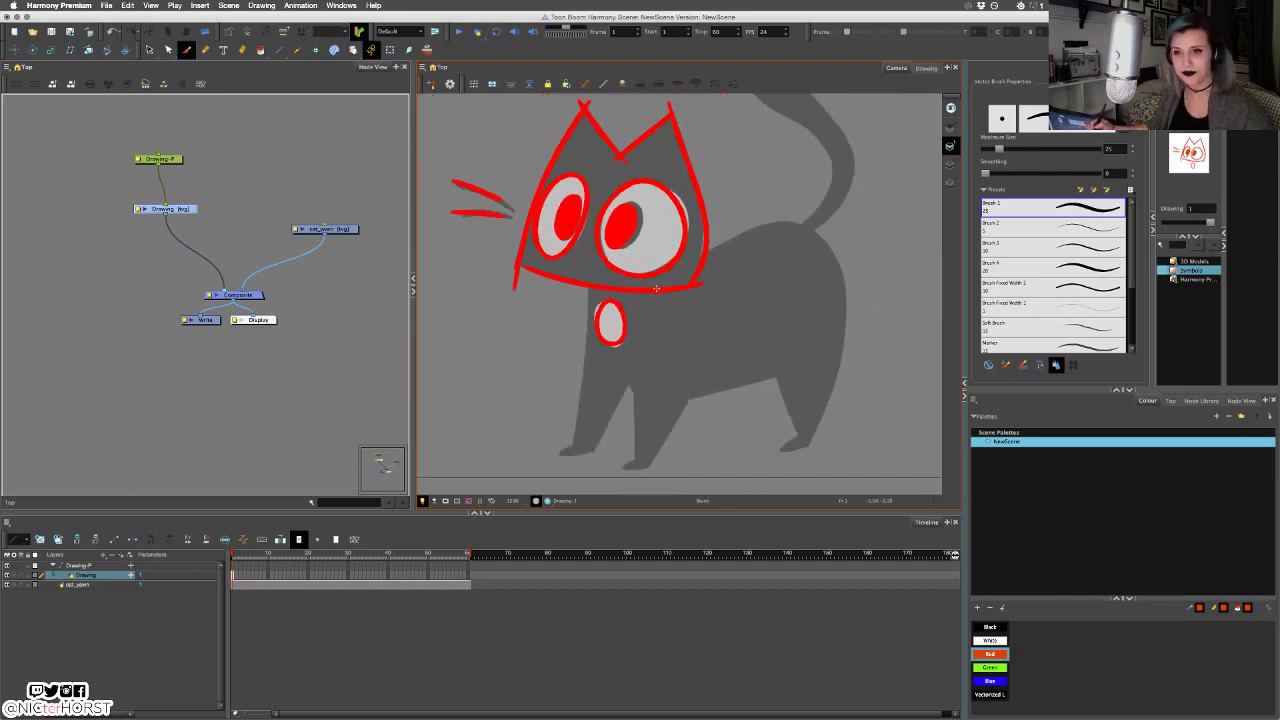
pyautogui.press('1')
pyautogui.press('1')
pyautogui.moveTo(672, 239); pyautogui.dragTo(697, 278)
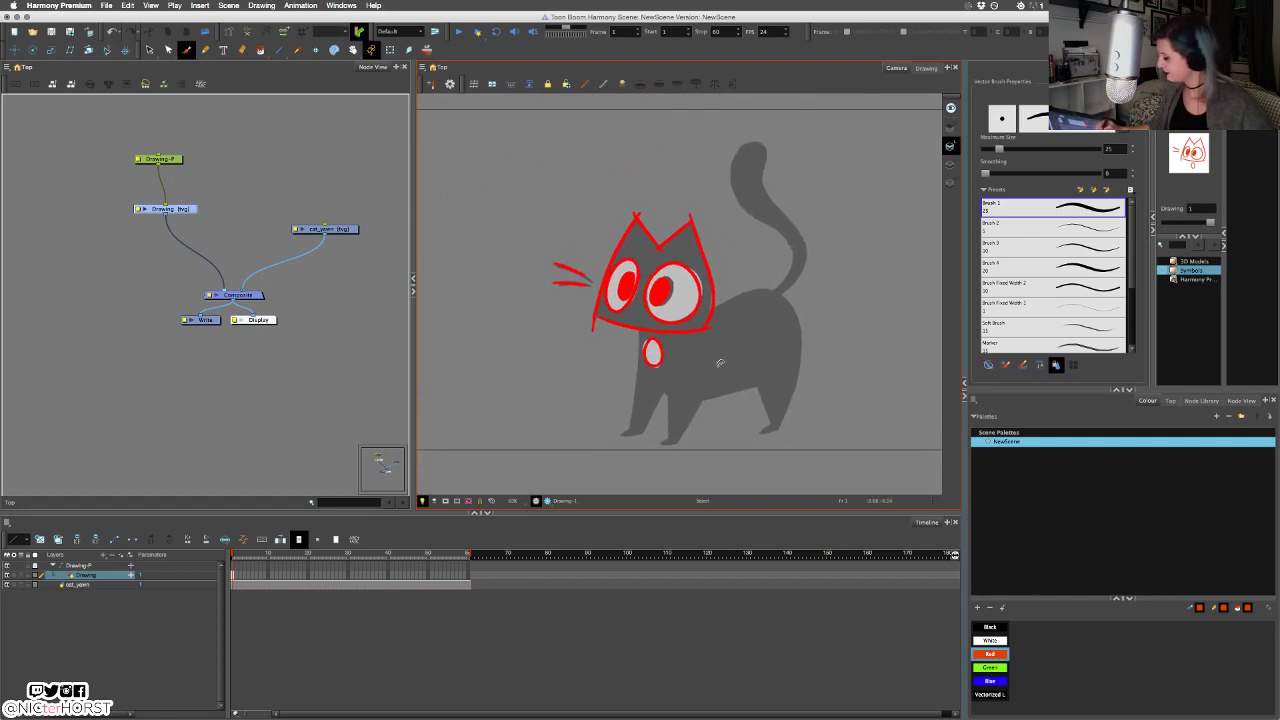
pyautogui.moveTo(752, 202)
pyautogui.mouseDown()
pyautogui.moveTo(584, 380)
pyautogui.moveTo(752, 290)
pyautogui.mouseUp()
# Draw a seated body below the raised head in red, with a ground line and a curved tail.
pyautogui.moveTo(702, 335)
pyautogui.mouseDown()
pyautogui.moveTo(737, 268)
pyautogui.moveTo(640, 437)
pyautogui.mouseUp()
pyautogui.hotkey('alt', 'b')
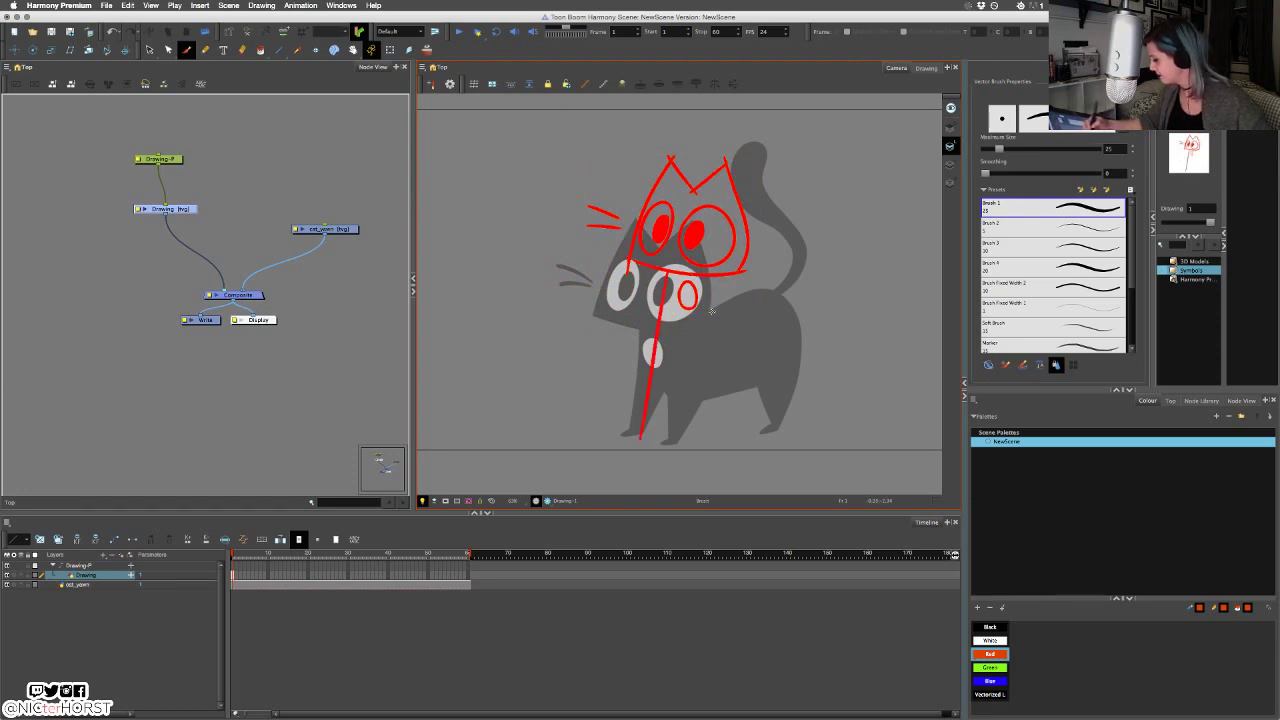
pyautogui.moveTo(712, 311); pyautogui.dragTo(741, 427)
pyautogui.moveTo(642, 433); pyautogui.dragTo(746, 434)
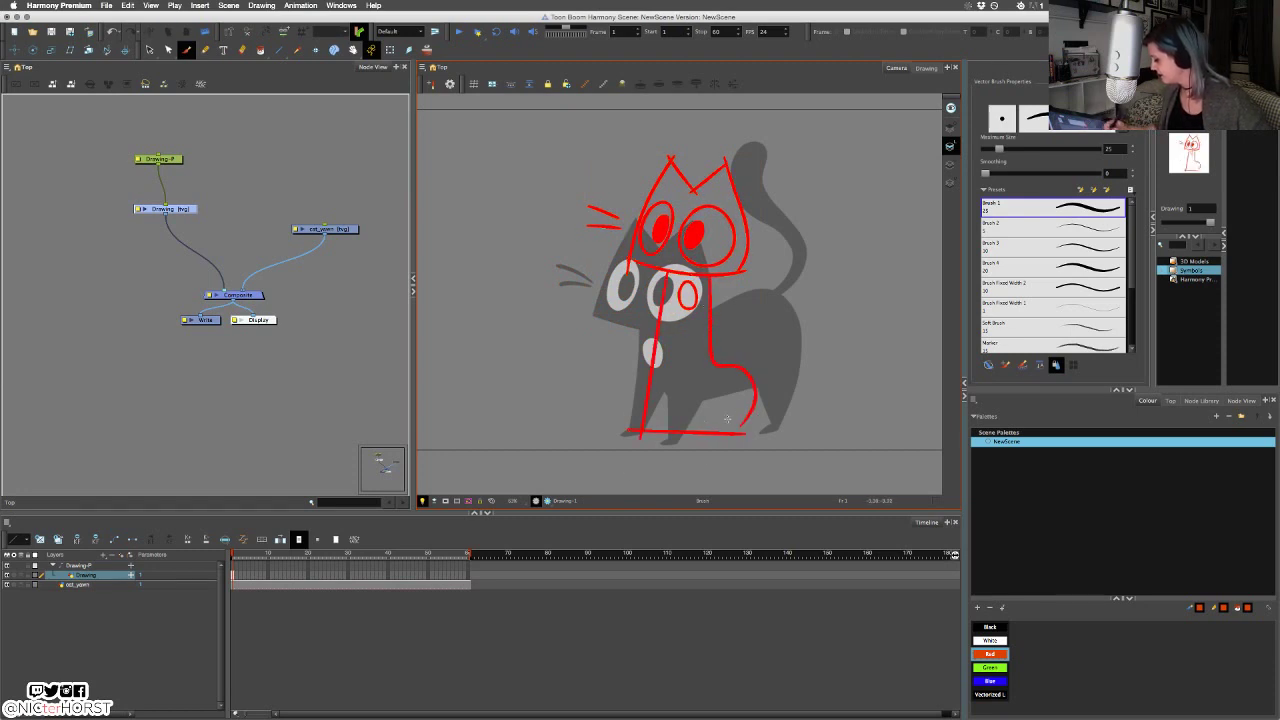
pyautogui.press('super+z')
pyautogui.moveTo(611, 428)
pyautogui.mouseDown()
pyautogui.moveTo(768, 430)
pyautogui.moveTo(764, 271)
pyautogui.moveTo(795, 256)
pyautogui.moveTo(775, 307)
pyautogui.moveTo(786, 385)
pyautogui.moveTo(757, 397)
pyautogui.mouseUp()
# Skew the head and body sketch slightly toward the whiskers, and tilt the head alone back the other way.
pyautogui.press('s')
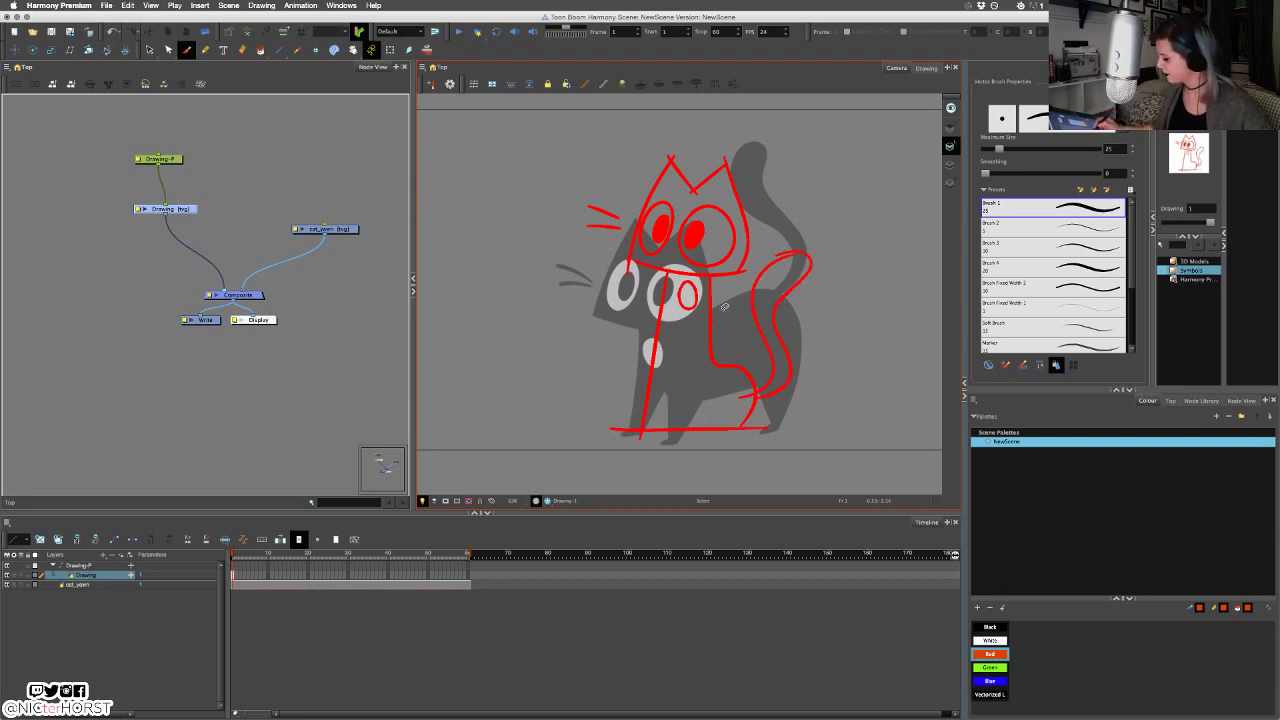
pyautogui.moveTo(726, 306)
pyautogui.mouseDown()
pyautogui.moveTo(572, 232)
pyautogui.moveTo(655, 300)
pyautogui.mouseUp()
pyautogui.moveTo(724, 155); pyautogui.dragTo(706, 157)
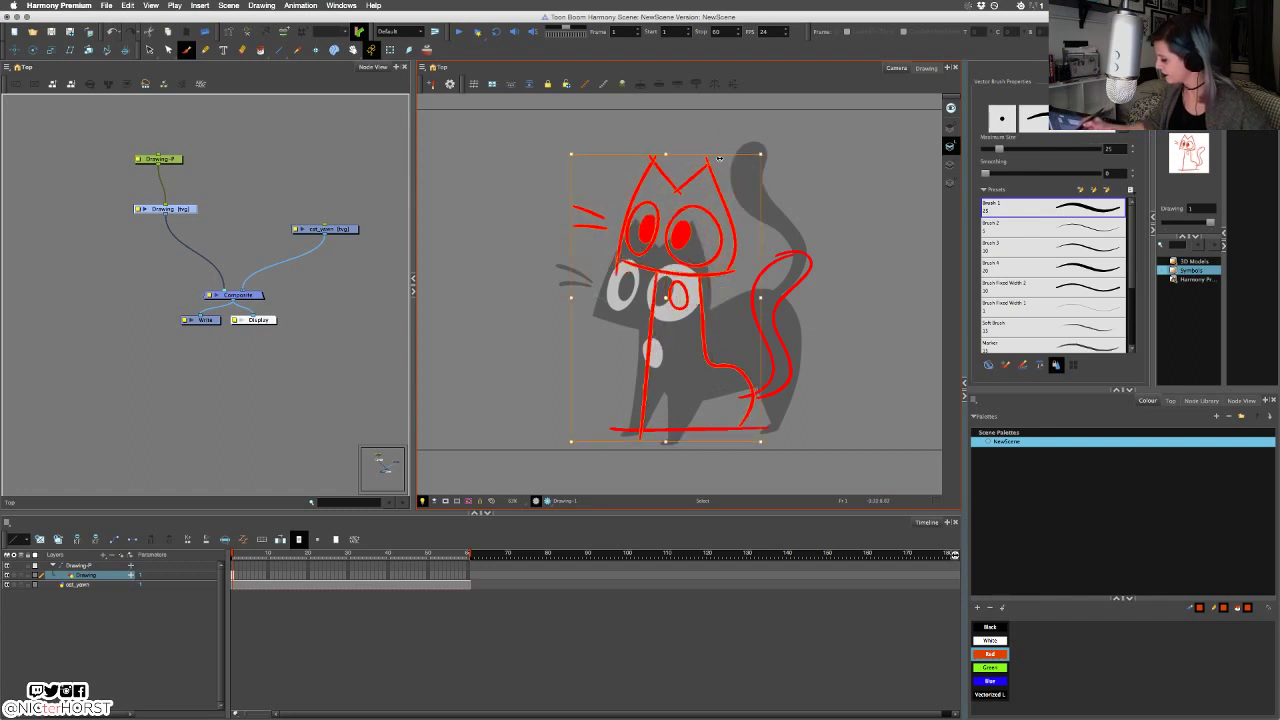
pyautogui.moveTo(800, 132)
pyautogui.mouseDown()
pyautogui.moveTo(588, 290)
pyautogui.moveTo(705, 288)
pyautogui.moveTo(765, 250)
pyautogui.mouseUp()
pyautogui.moveTo(716, 155); pyautogui.dragTo(728, 160)
# Shorten the body sketch from its upper edge and reposition the head and chest patch to fit the lower neck.
pyautogui.moveTo(720, 308); pyautogui.dragTo(642, 312)
pyautogui.moveTo(698, 273); pyautogui.dragTo(707, 284)
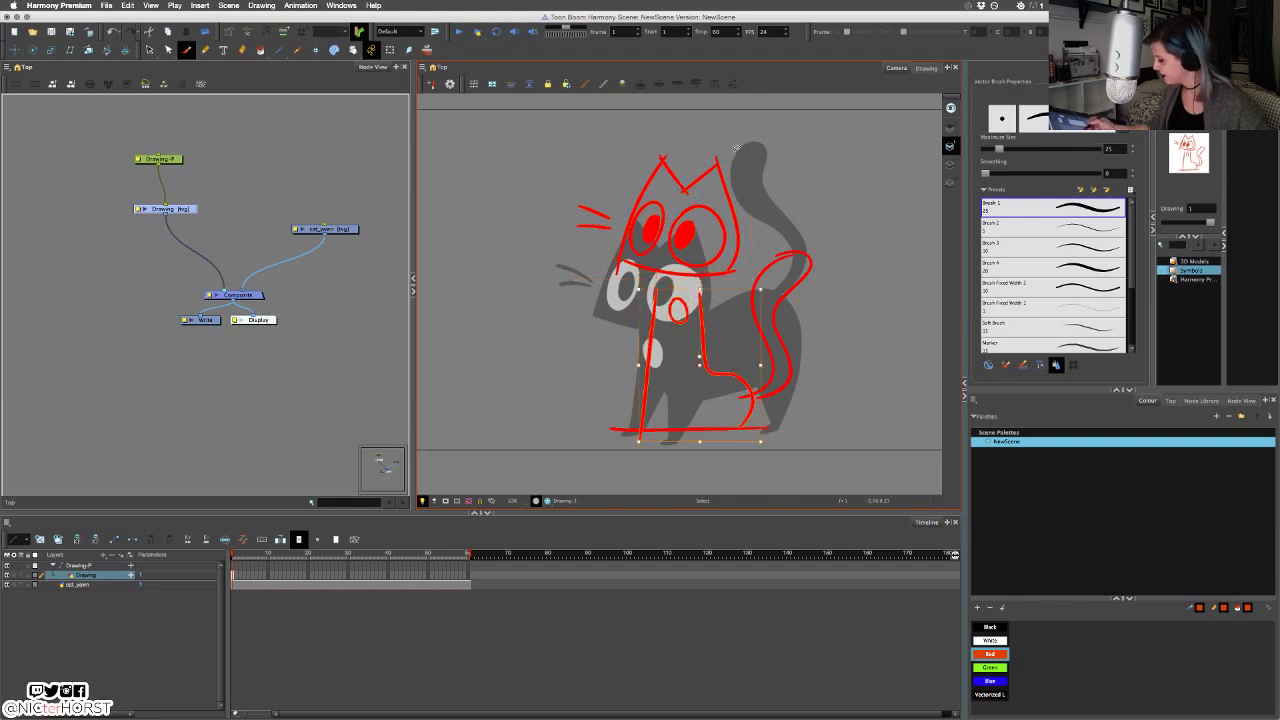
pyautogui.moveTo(740, 220)
pyautogui.mouseDown()
pyautogui.moveTo(634, 275)
pyautogui.moveTo(744, 230)
pyautogui.moveTo(733, 265)
pyautogui.mouseUp()
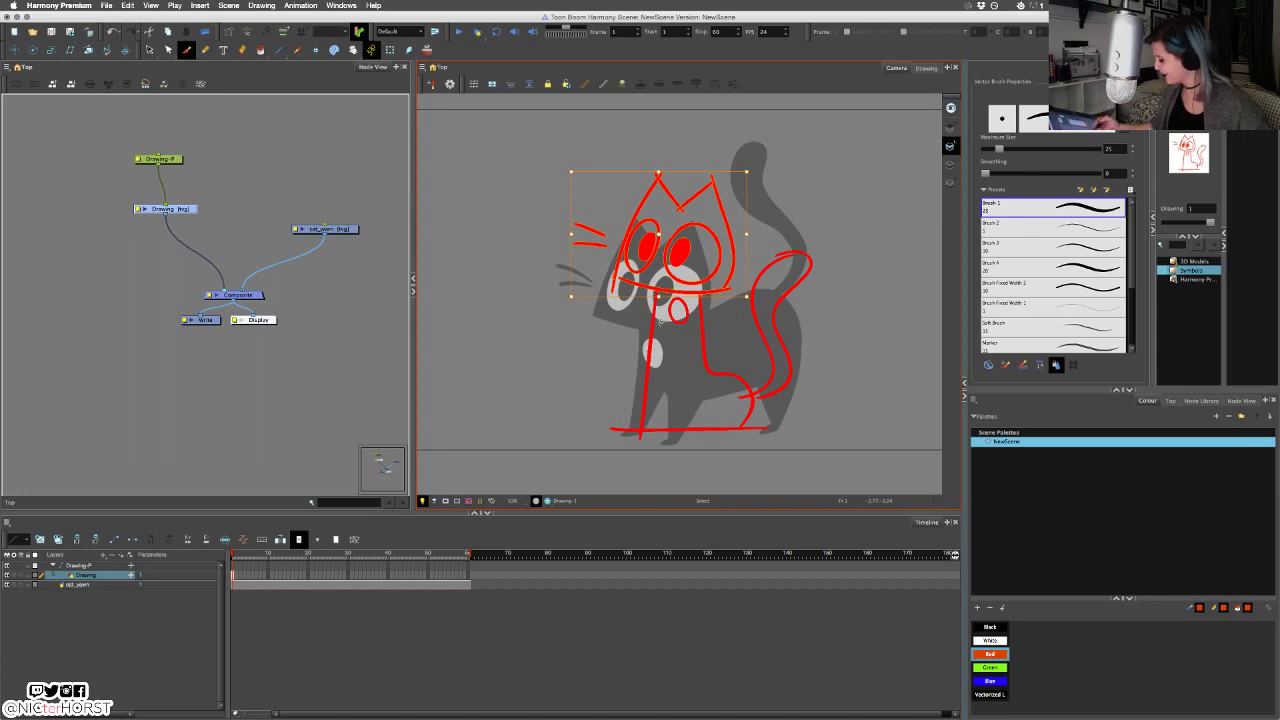
pyautogui.moveTo(663, 323)
pyautogui.mouseDown()
pyautogui.moveTo(687, 322)
pyautogui.moveTo(675, 327)
pyautogui.mouseUp()
pyautogui.click(722, 319)
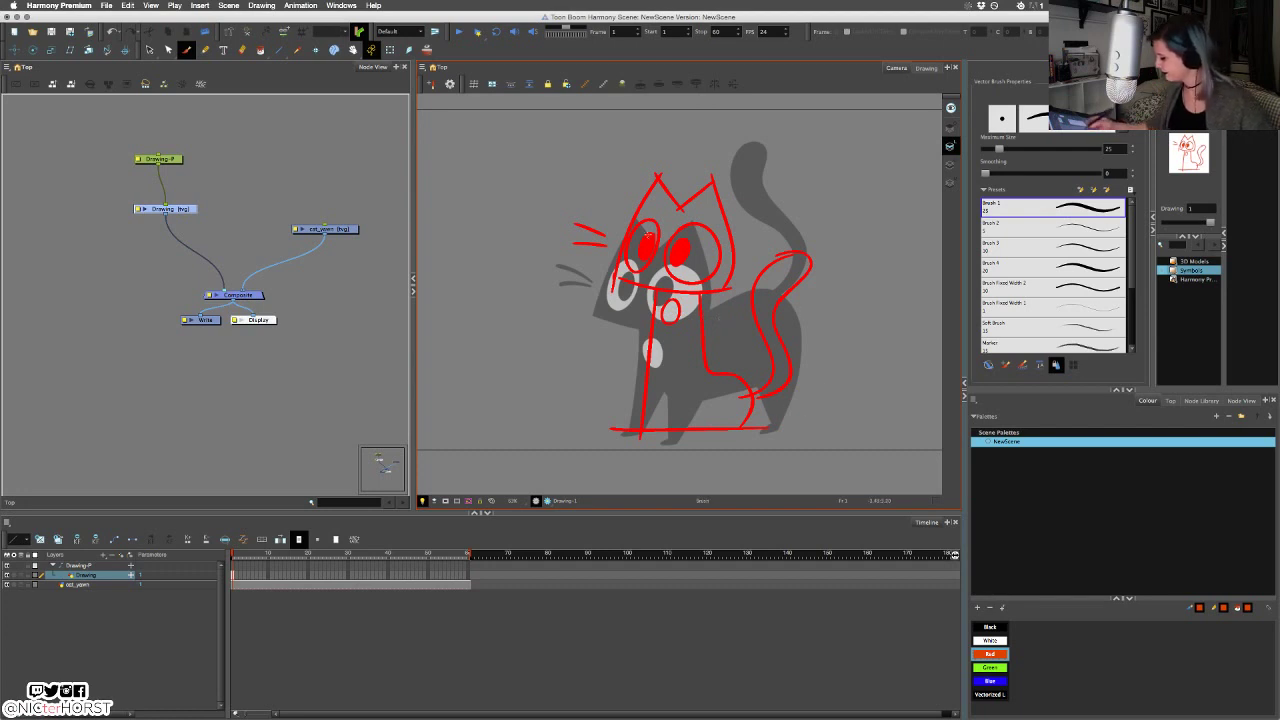
# Draw pointed cat-eye glasses over the eyes in red, and add White accents around the eyes and the larger lens.
pyautogui.moveTo(659, 243)
pyautogui.mouseDown()
pyautogui.moveTo(747, 216)
pyautogui.moveTo(720, 263)
pyautogui.moveTo(669, 279)
pyautogui.moveTo(617, 201)
pyautogui.moveTo(622, 272)
pyautogui.moveTo(661, 257)
pyautogui.mouseUp()
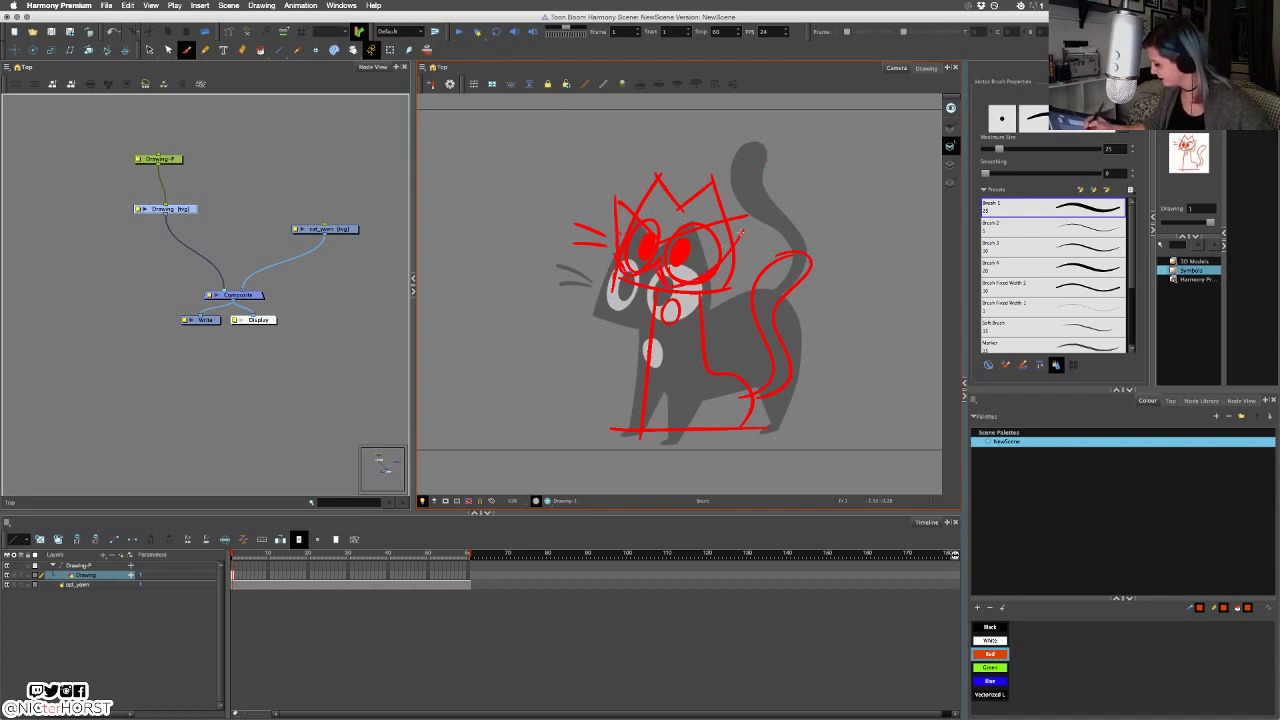
pyautogui.moveTo(742, 236)
pyautogui.mouseDown()
pyautogui.moveTo(754, 214)
pyautogui.moveTo(730, 220)
pyautogui.mouseUp()
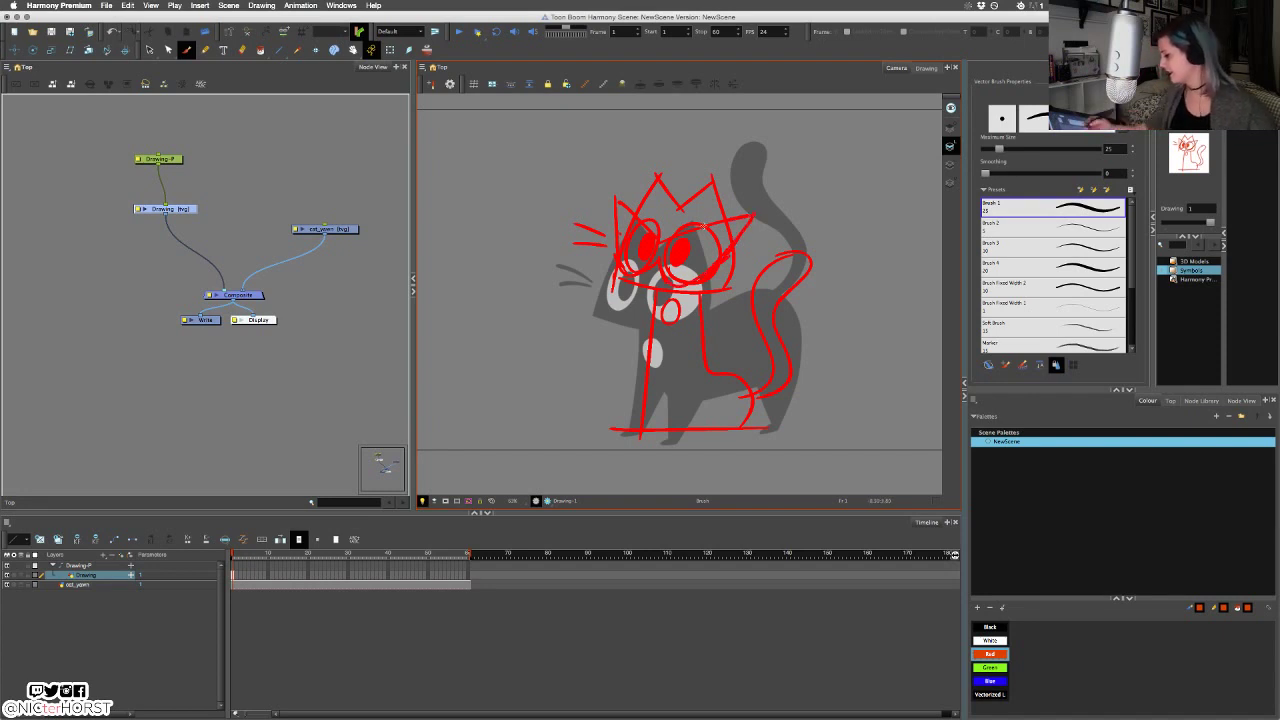
pyautogui.click(990, 641)
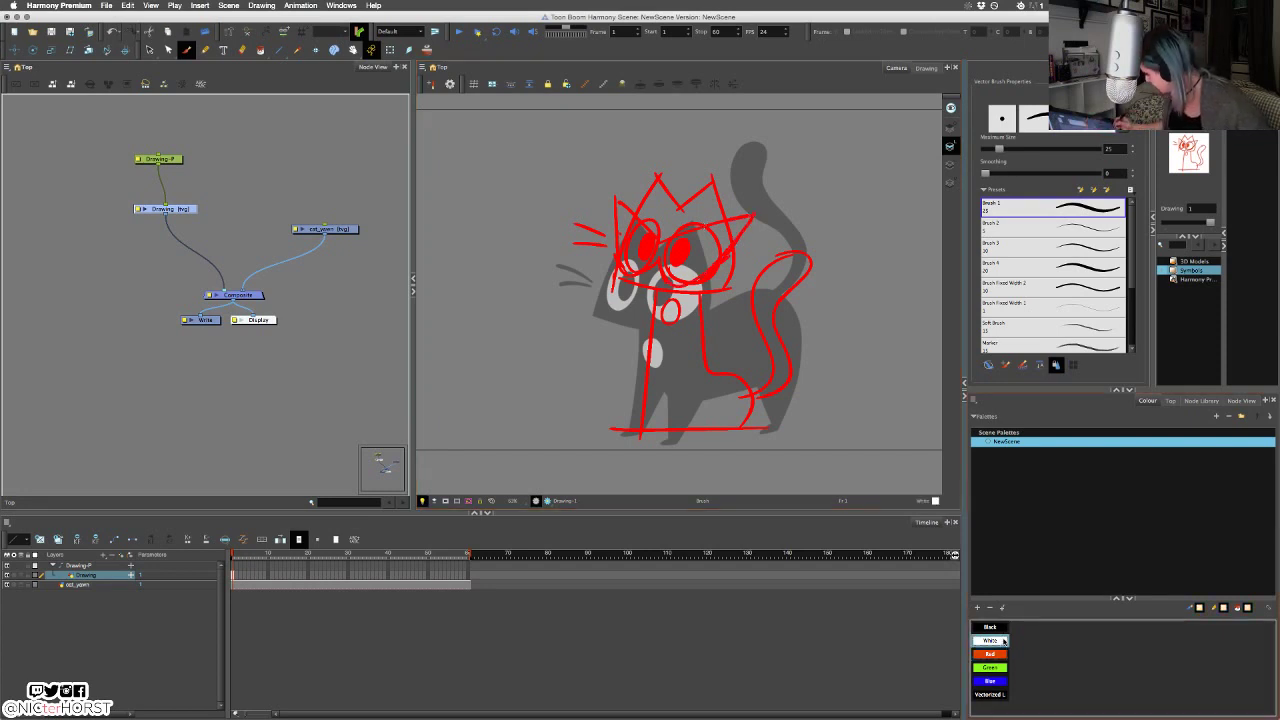
pyautogui.moveTo(701, 225); pyautogui.dragTo(655, 230)
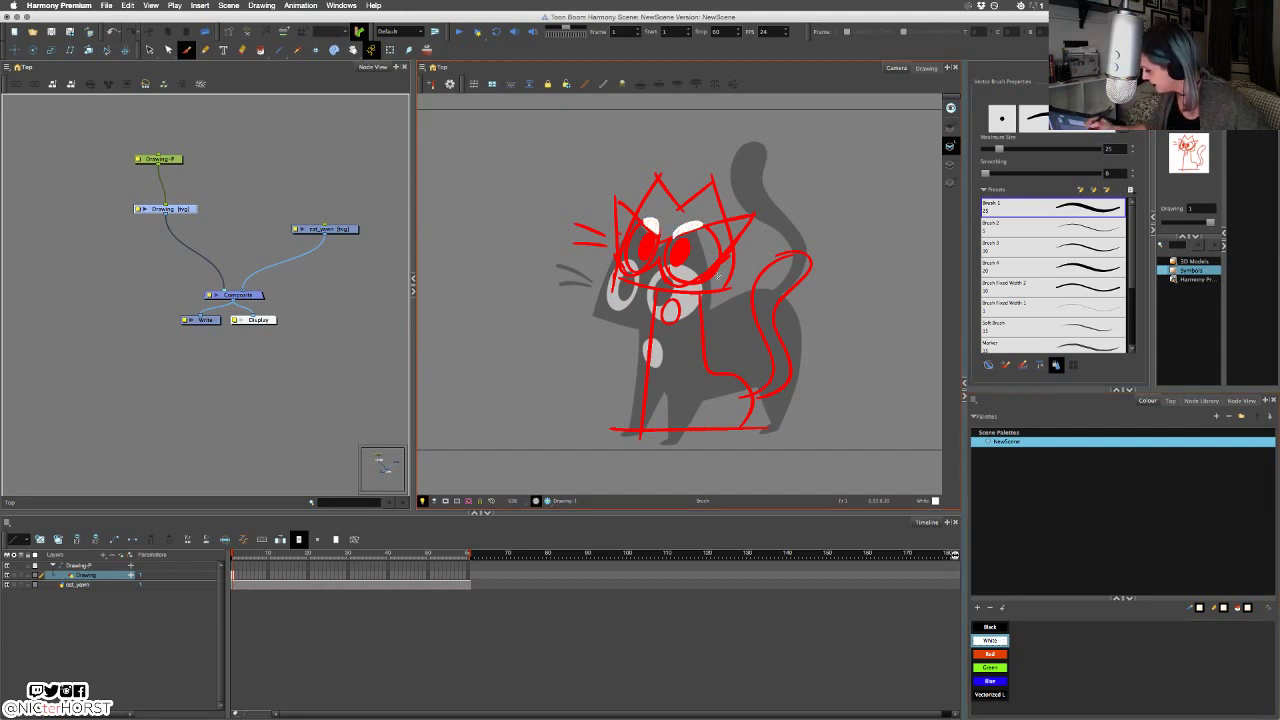
pyautogui.moveTo(697, 280); pyautogui.dragTo(713, 271)
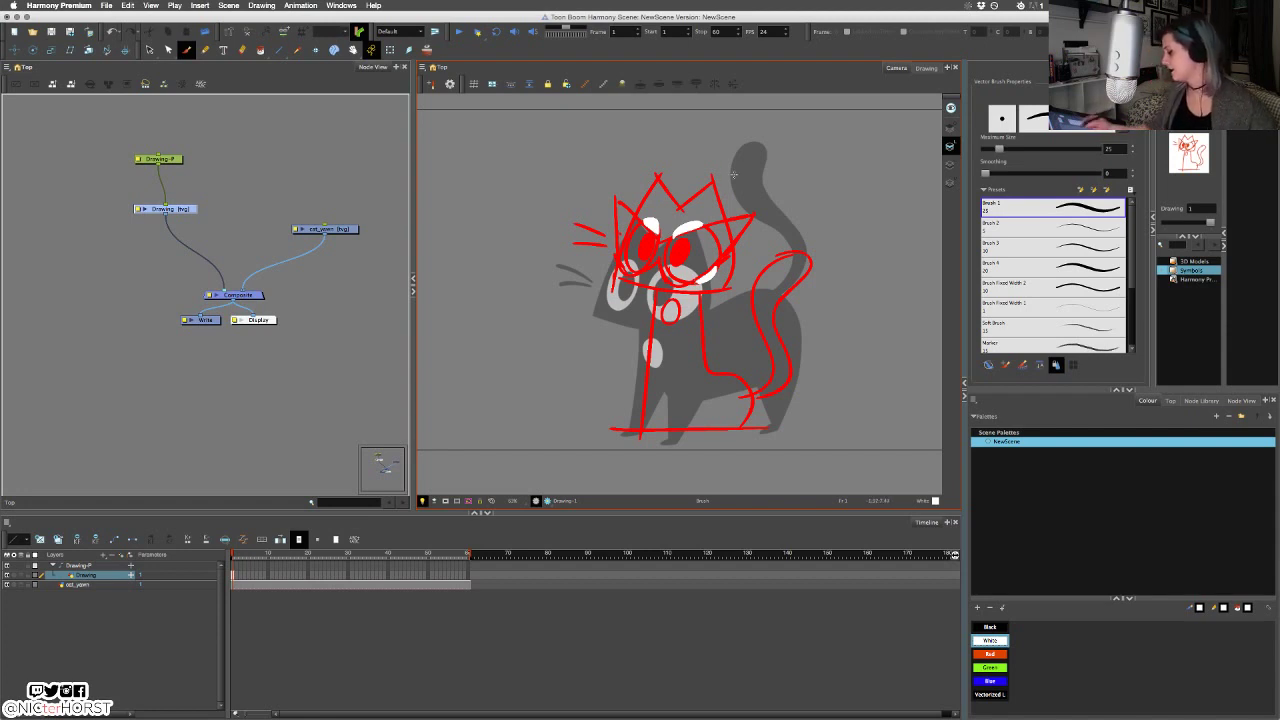
pyautogui.moveTo(659, 242)
pyautogui.mouseDown()
pyautogui.moveTo(754, 212)
pyautogui.moveTo(701, 276)
pyautogui.mouseUp()
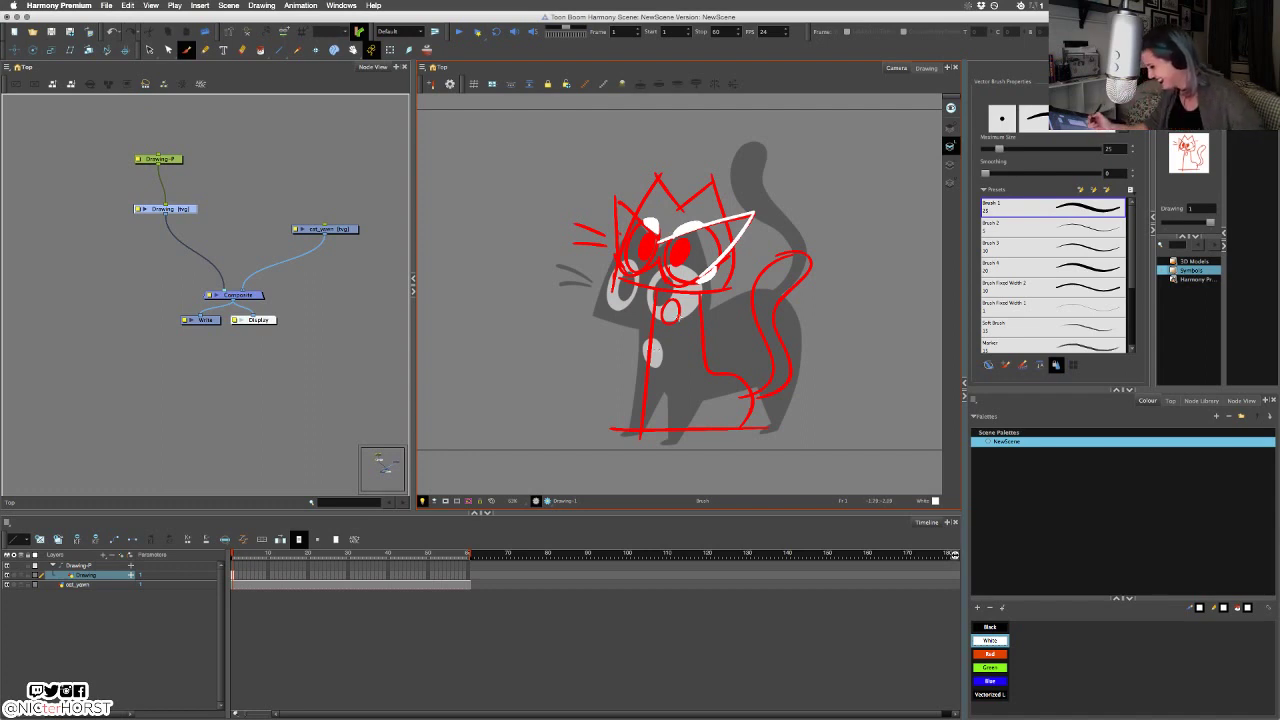
# On the Overlay art layer, outline both pointed cat-eye lenses in Blue, following the sketched glasses and joining them over the nose.
pyautogui.moveTo(820, 254)
pyautogui.mouseDown()
pyautogui.moveTo(769, 286)
pyautogui.moveTo(754, 261)
pyautogui.mouseUp()
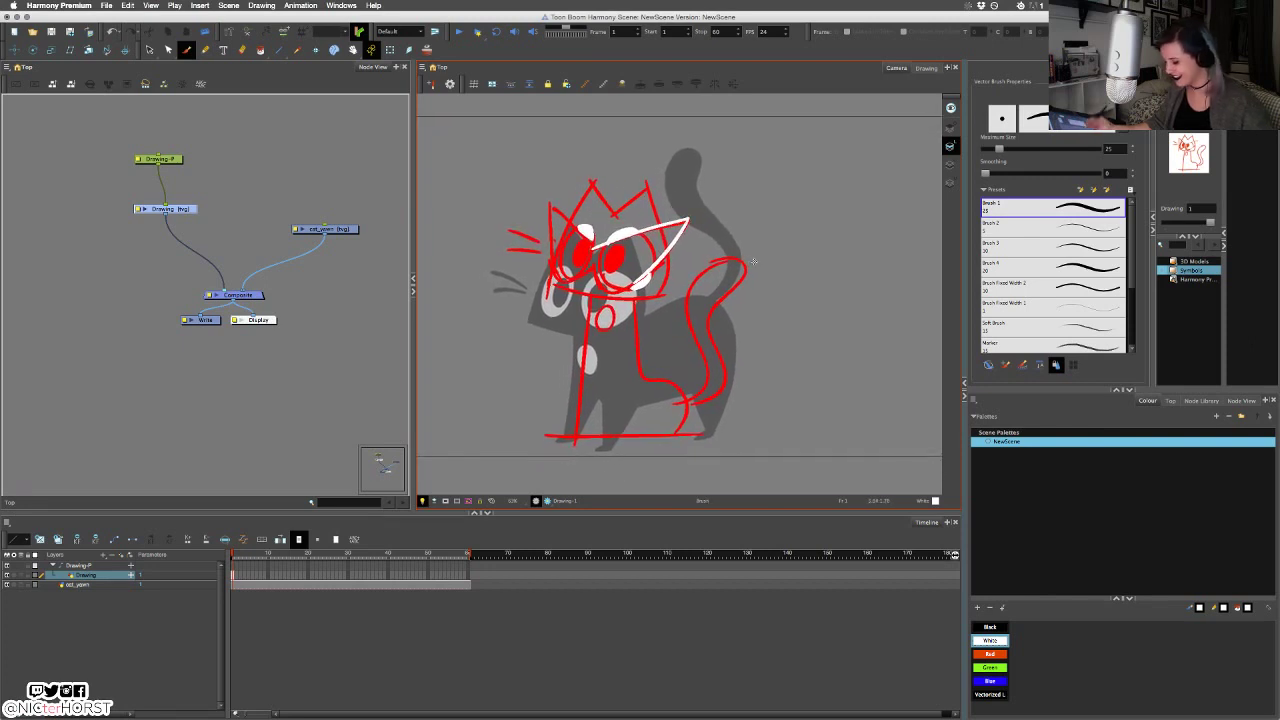
pyautogui.click(990, 681)
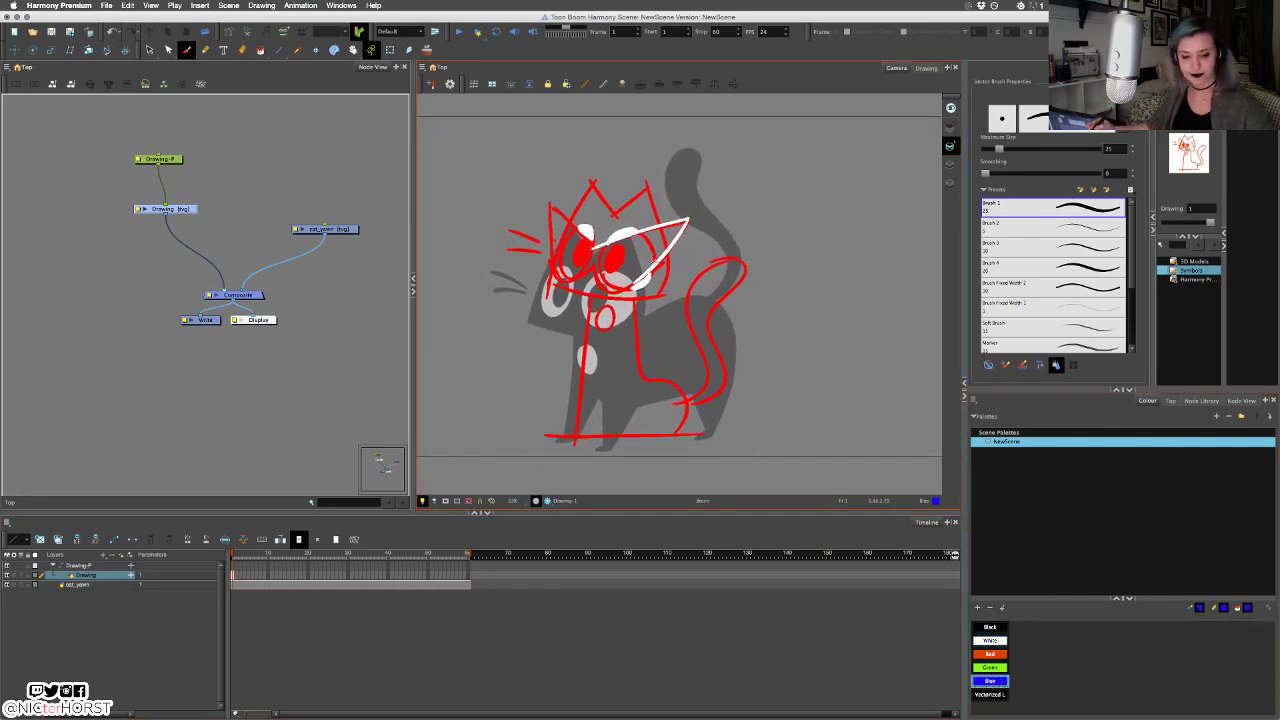
pyautogui.press('2')
pyautogui.press('2')
pyautogui.moveTo(613, 277); pyautogui.dragTo(663, 307)
pyautogui.click(950, 127)
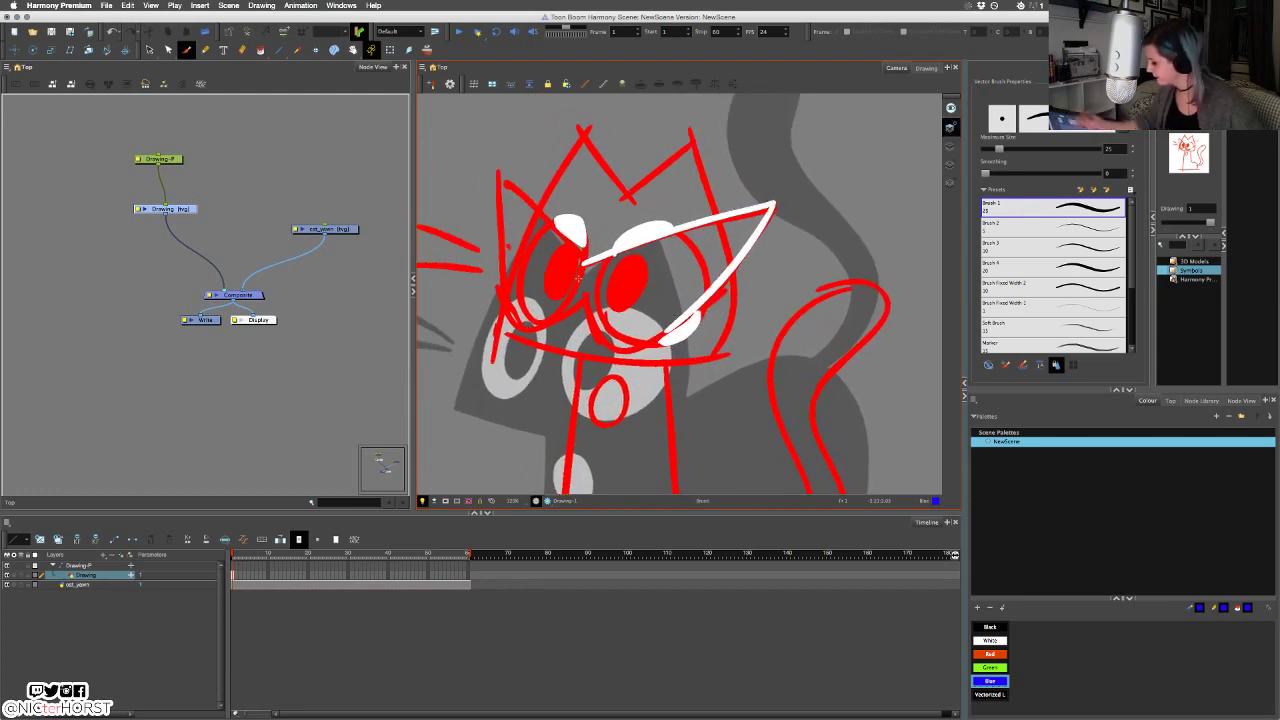
pyautogui.moveTo(588, 259)
pyautogui.mouseDown()
pyautogui.moveTo(783, 187)
pyautogui.moveTo(660, 340)
pyautogui.mouseUp()
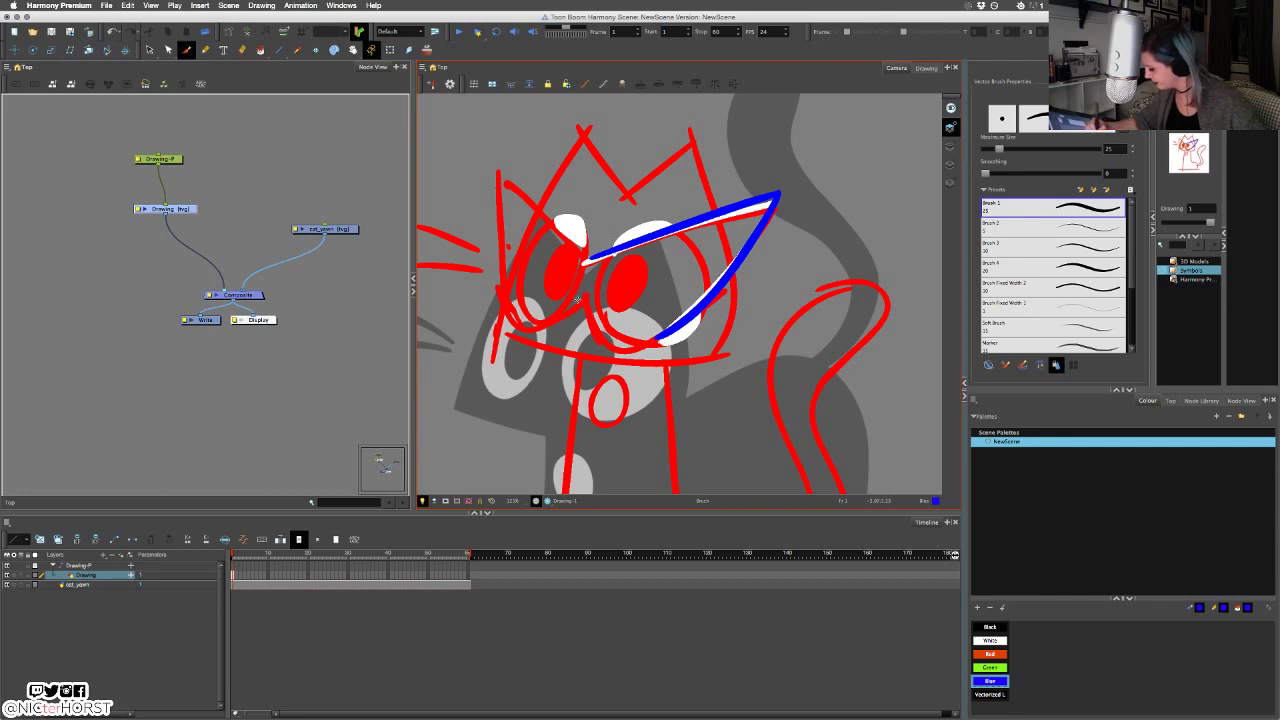
pyautogui.moveTo(577, 299); pyautogui.dragTo(756, 242)
pyautogui.click(652, 334)
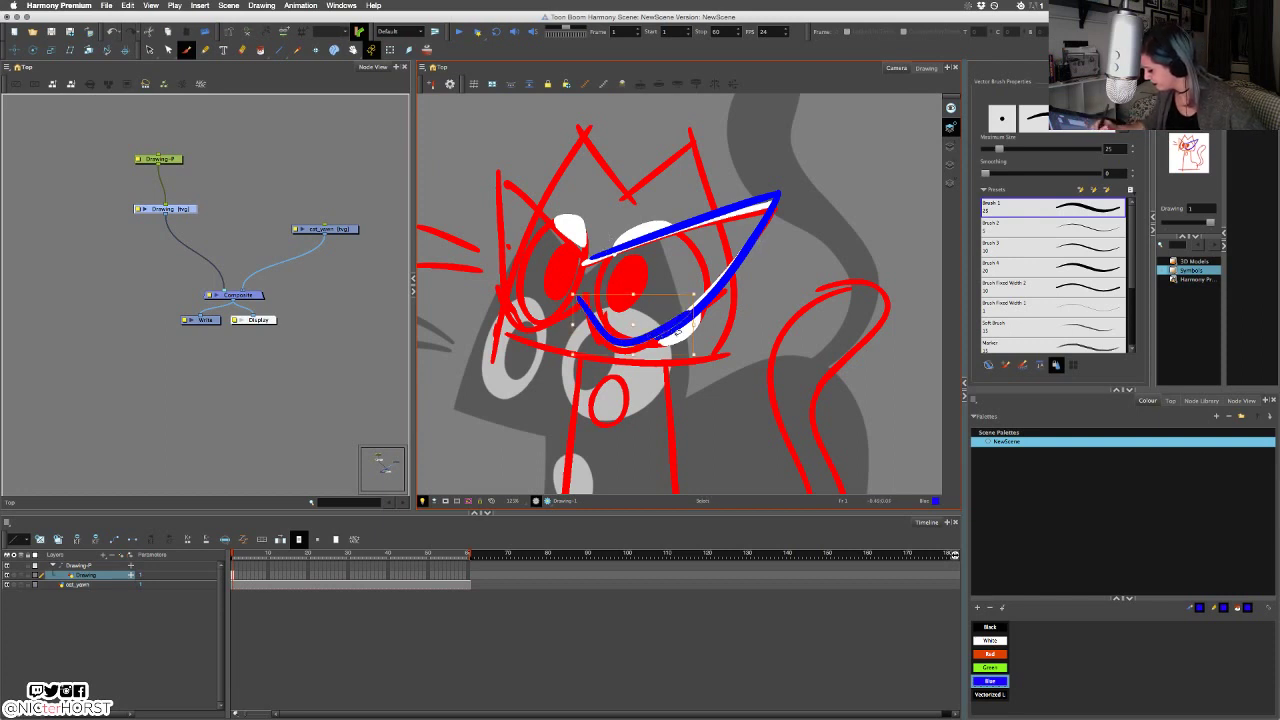
pyautogui.click(680, 321)
pyautogui.press('Delete')
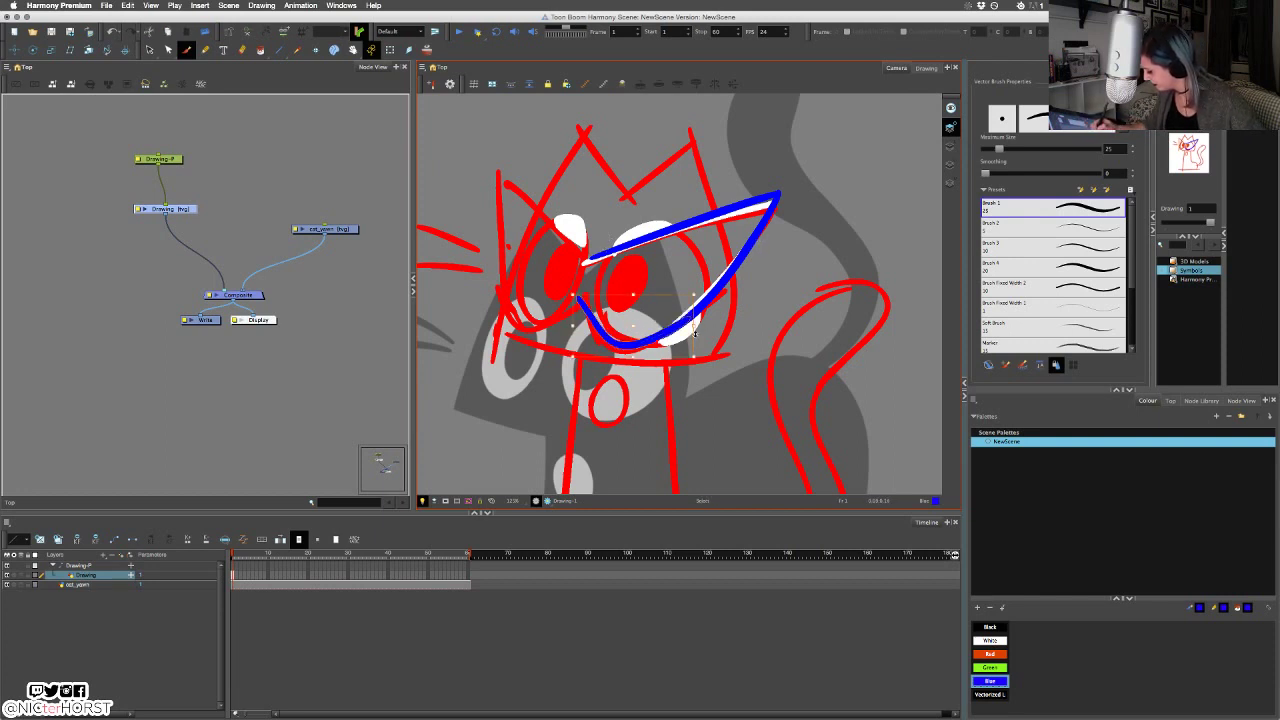
pyautogui.moveTo(590, 296)
pyautogui.mouseDown()
pyautogui.moveTo(518, 318)
pyautogui.moveTo(498, 167)
pyautogui.moveTo(604, 264)
pyautogui.mouseUp()
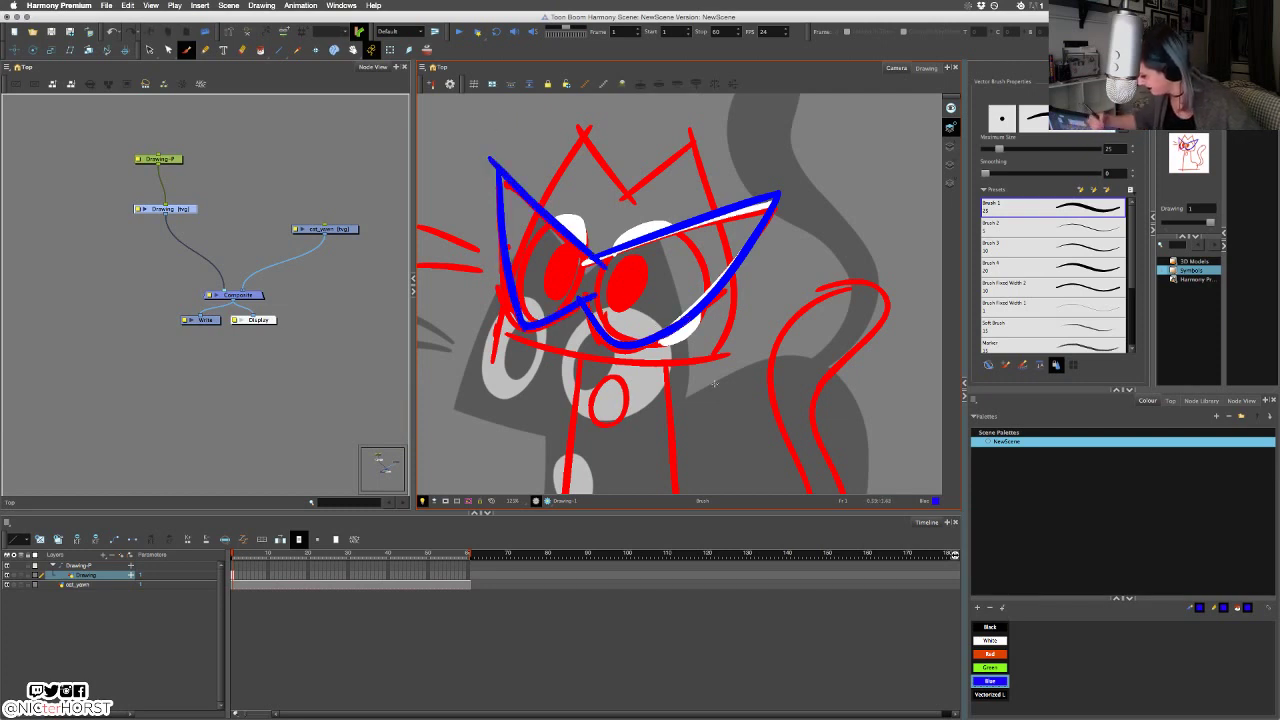
# Trim the stray line ends at the smaller lens's outer tip and fill the glasses with Blue.
pyautogui.press('s')
pyautogui.click(520, 184)
pyautogui.moveTo(488, 156); pyautogui.dragTo(492, 155)
pyautogui.keyDown('shift'); pyautogui.click(501, 175); pyautogui.keyUp('shift')
pyautogui.moveTo(550, 336); pyautogui.dragTo(548, 330)
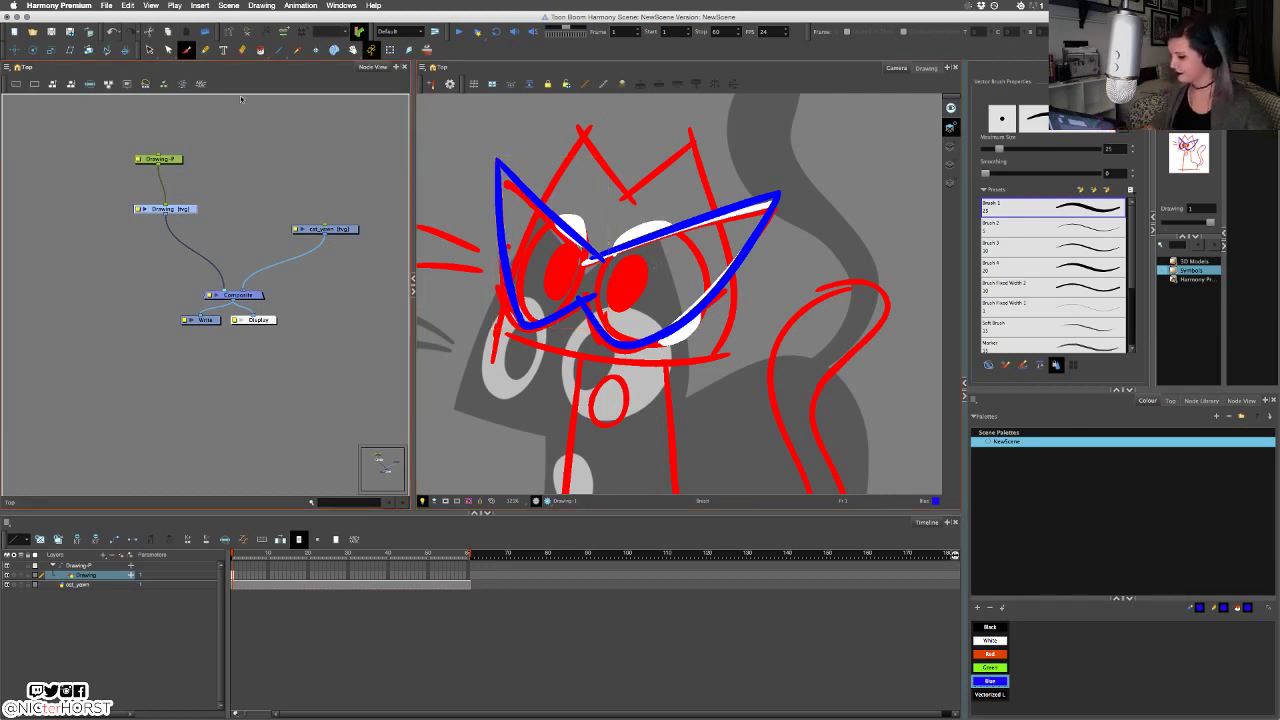
pyautogui.hotkey('alt', 'i')
pyautogui.click(638, 283)
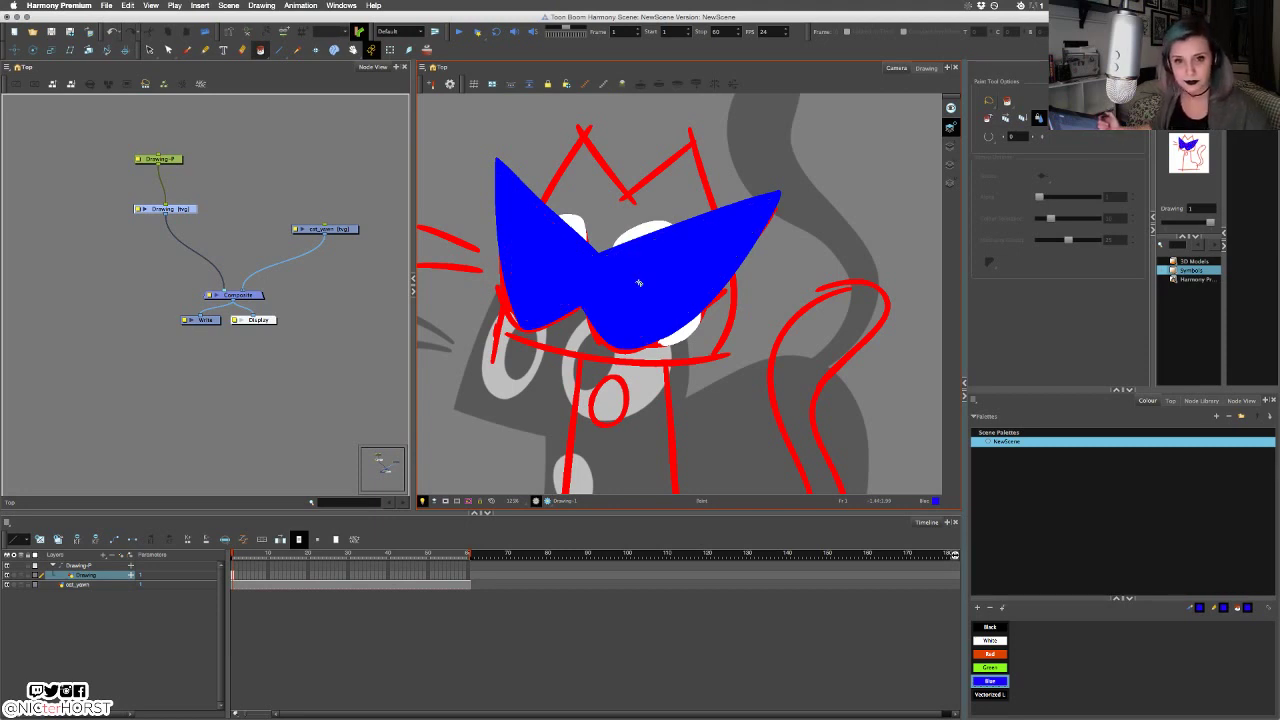
pyautogui.click(951, 147)
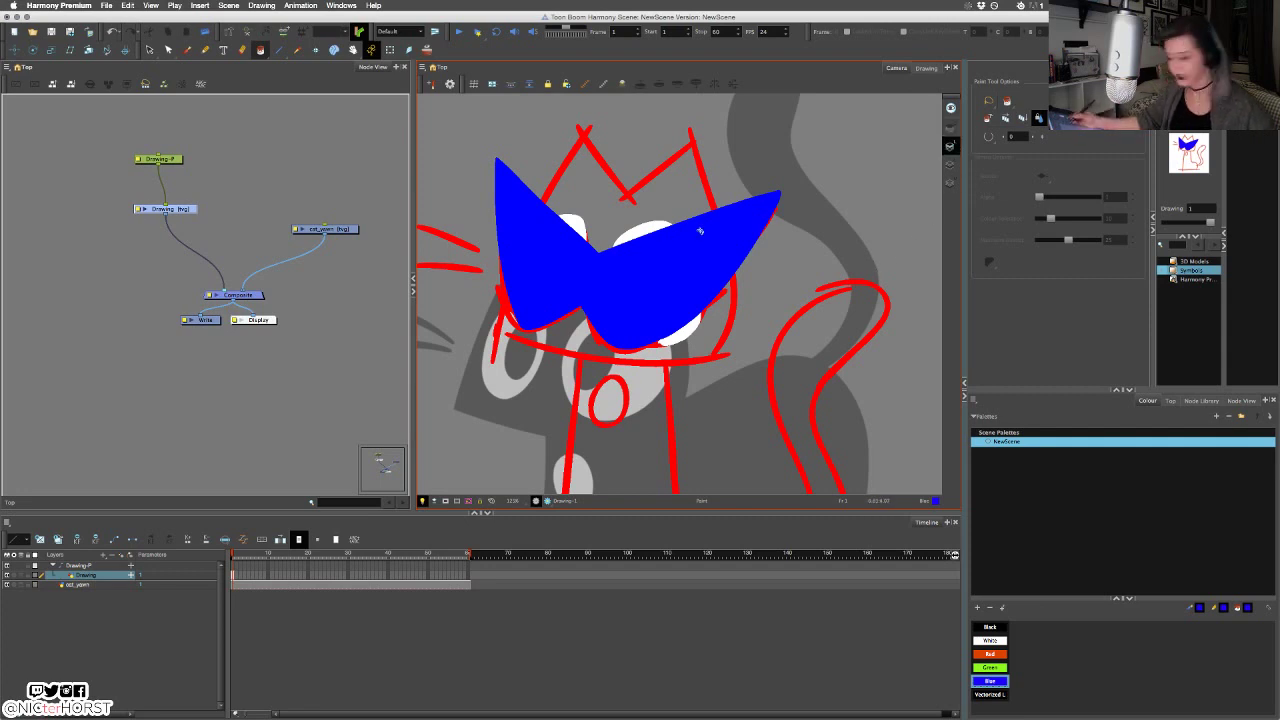
pyautogui.click(150, 50)
pyautogui.press('super+a')
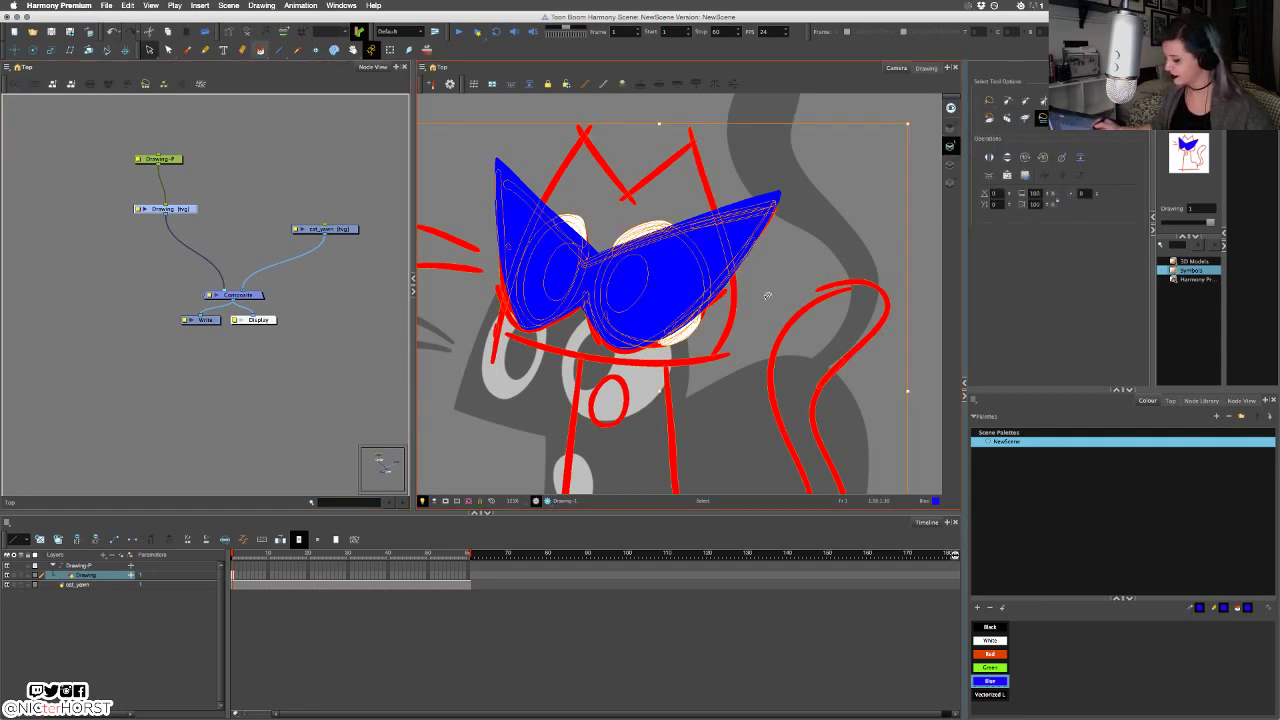
pyautogui.press('Delete')
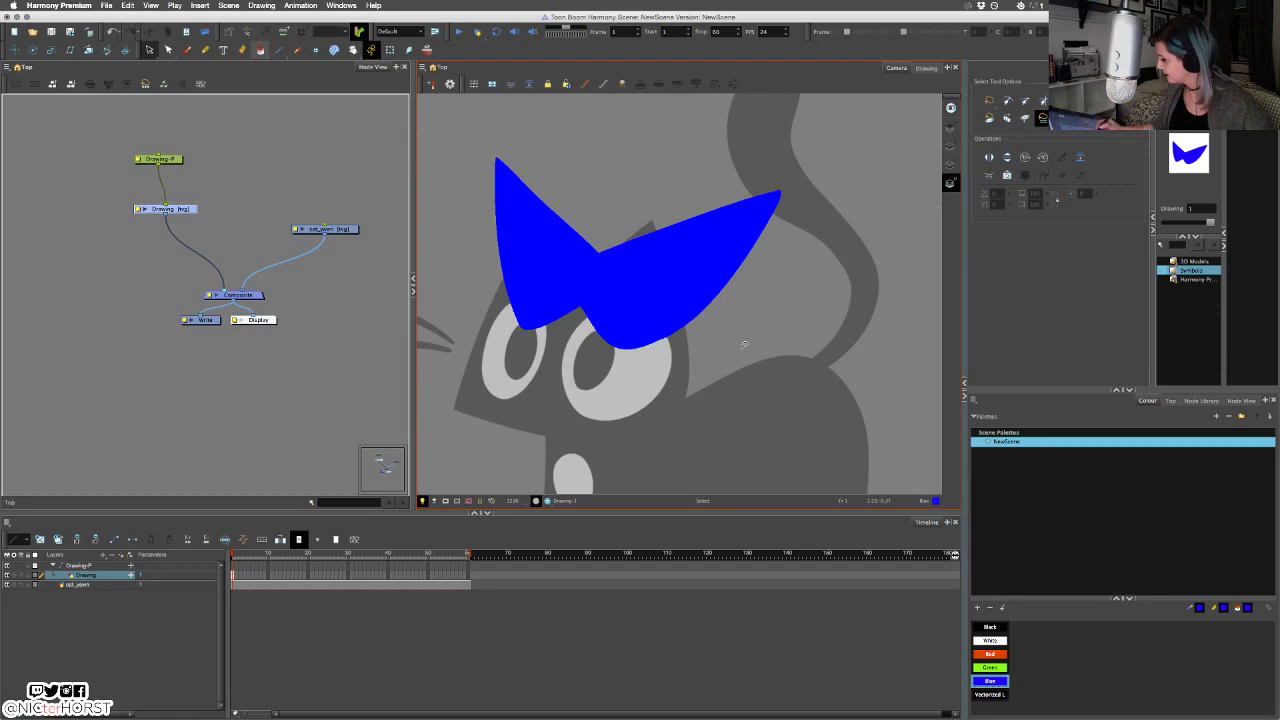
pyautogui.hotkey('ctrl', 'z')
# On the Line Art layer, draw a Green oval over the larger eye's white accents and fill it with Green.
pyautogui.click(953, 149)
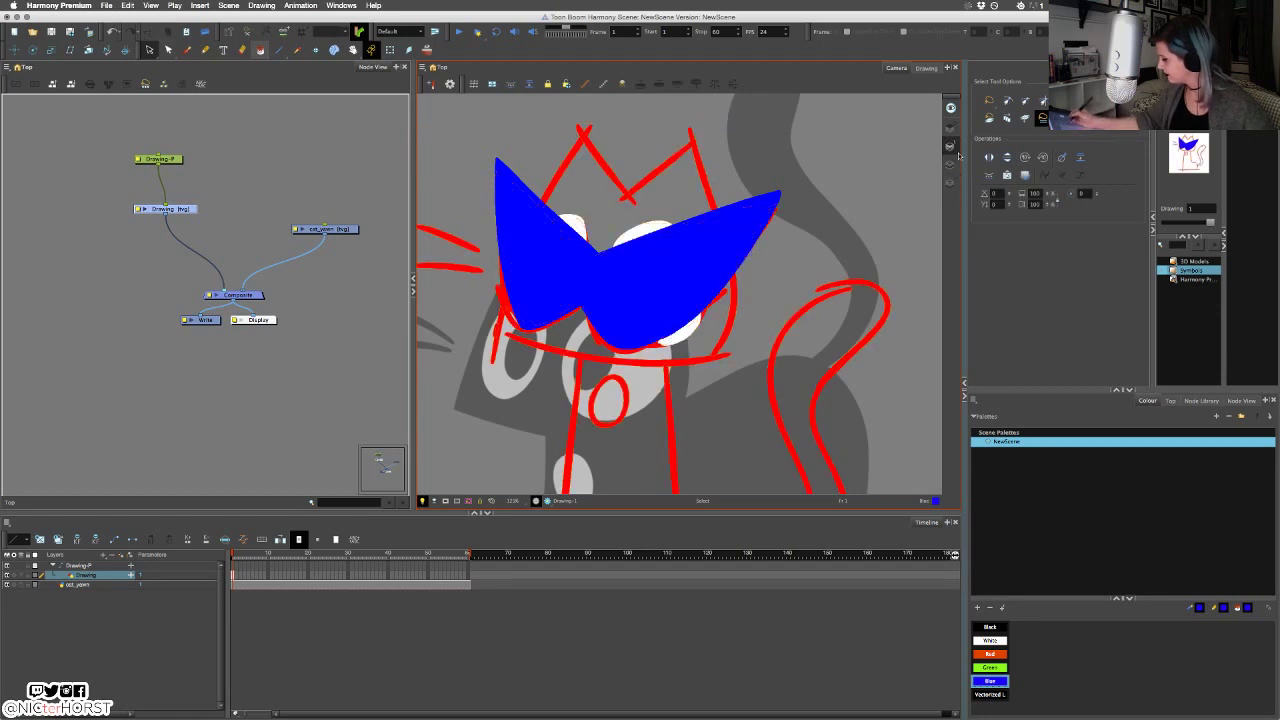
pyautogui.click(1017, 647)
pyautogui.click(990, 640)
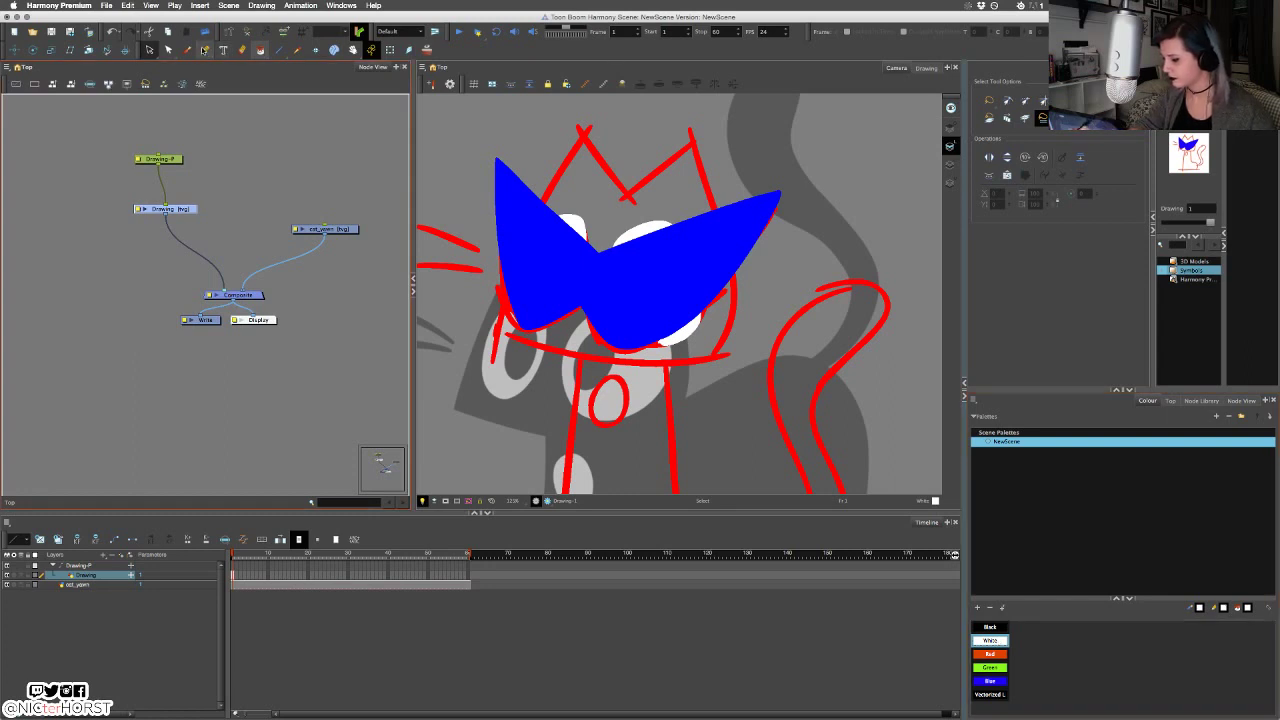
pyautogui.click(187, 51)
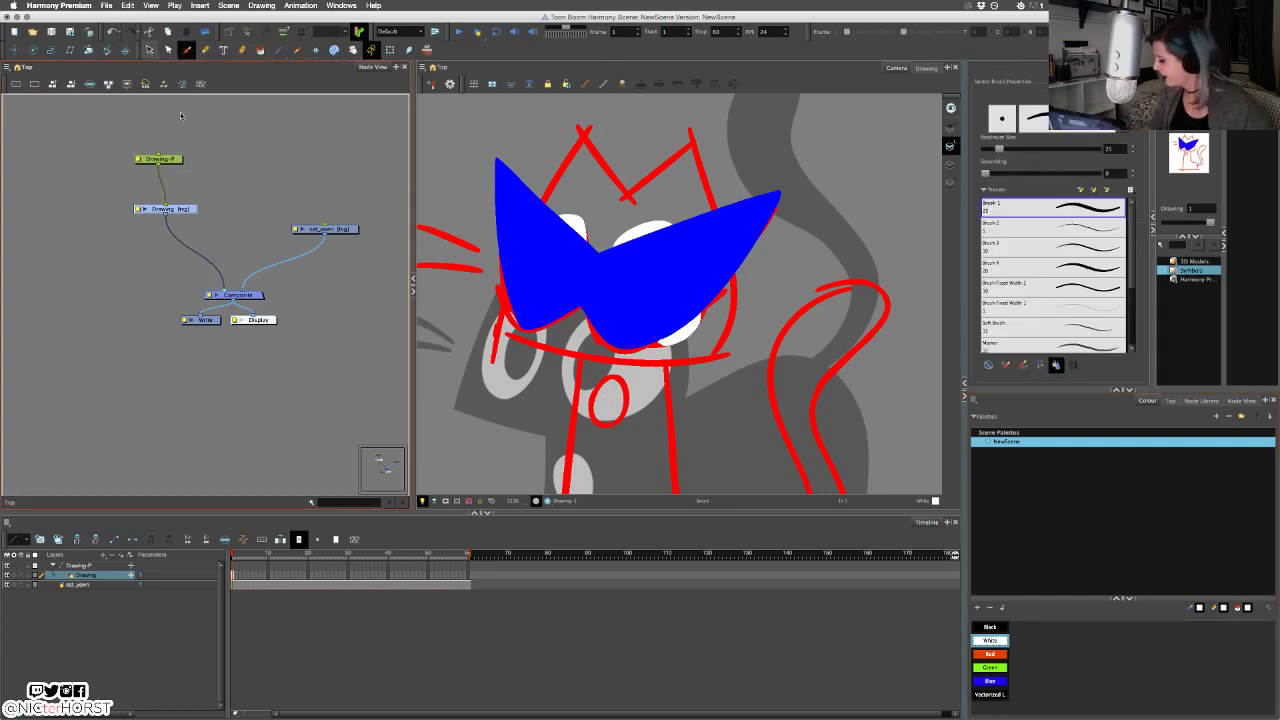
pyautogui.moveTo(650, 228)
pyautogui.mouseDown()
pyautogui.moveTo(627, 332)
pyautogui.moveTo(684, 219)
pyautogui.mouseUp()
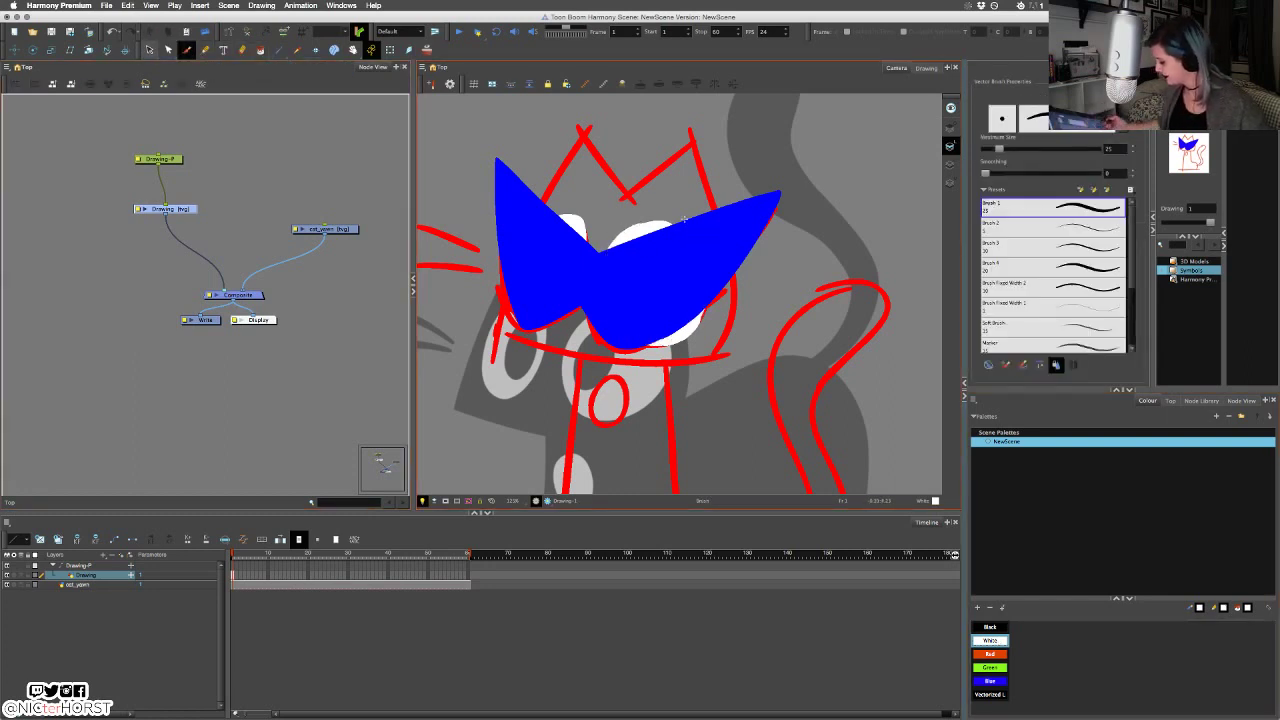
pyautogui.click(990, 667)
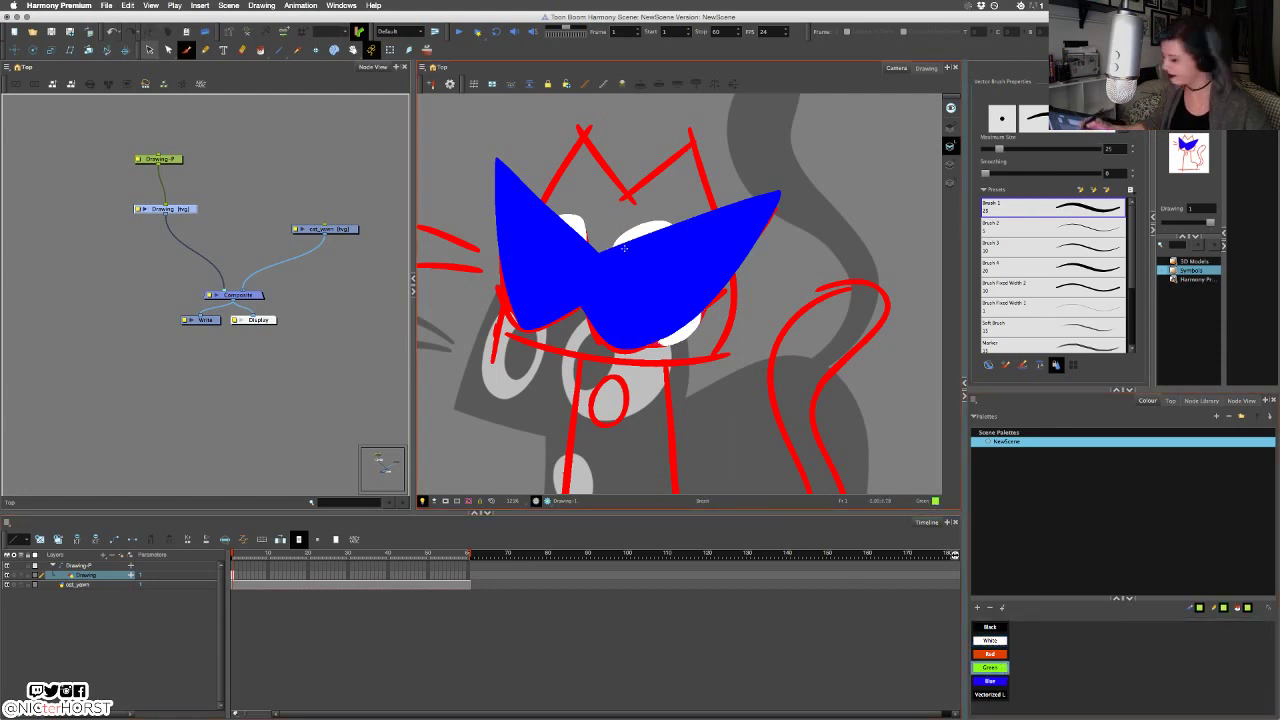
pyautogui.moveTo(646, 227)
pyautogui.mouseDown()
pyautogui.moveTo(683, 346)
pyautogui.moveTo(640, 226)
pyautogui.mouseUp()
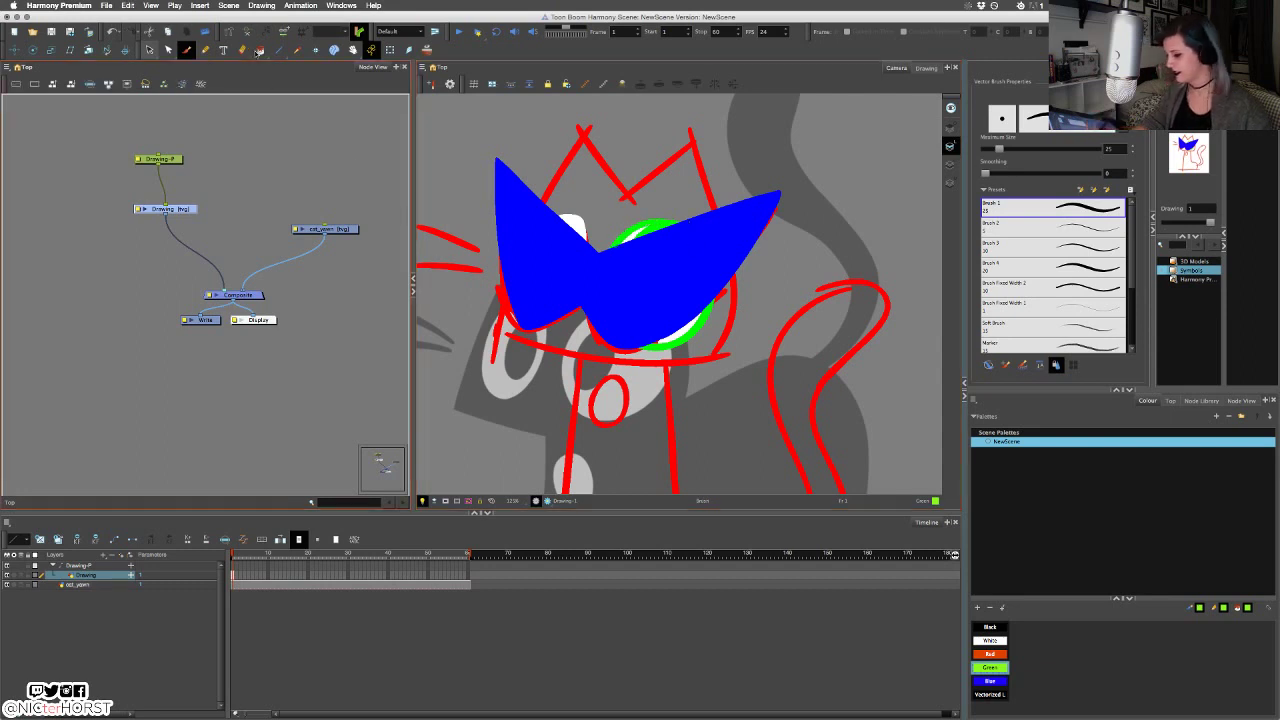
pyautogui.hotkey('alt', 'i')
pyautogui.click(696, 330)
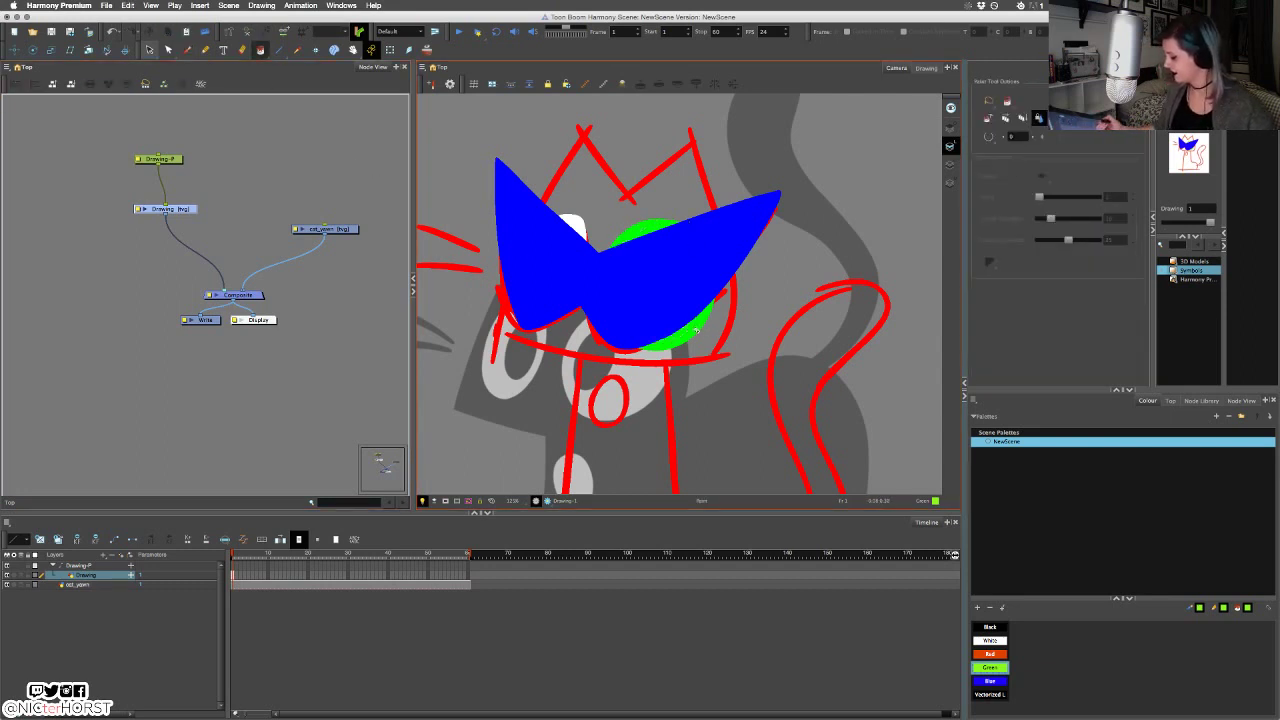
# Duplicate the green oval, narrow the copy and place it behind the smaller lens.
pyautogui.click(151, 50)
pyautogui.click(730, 292)
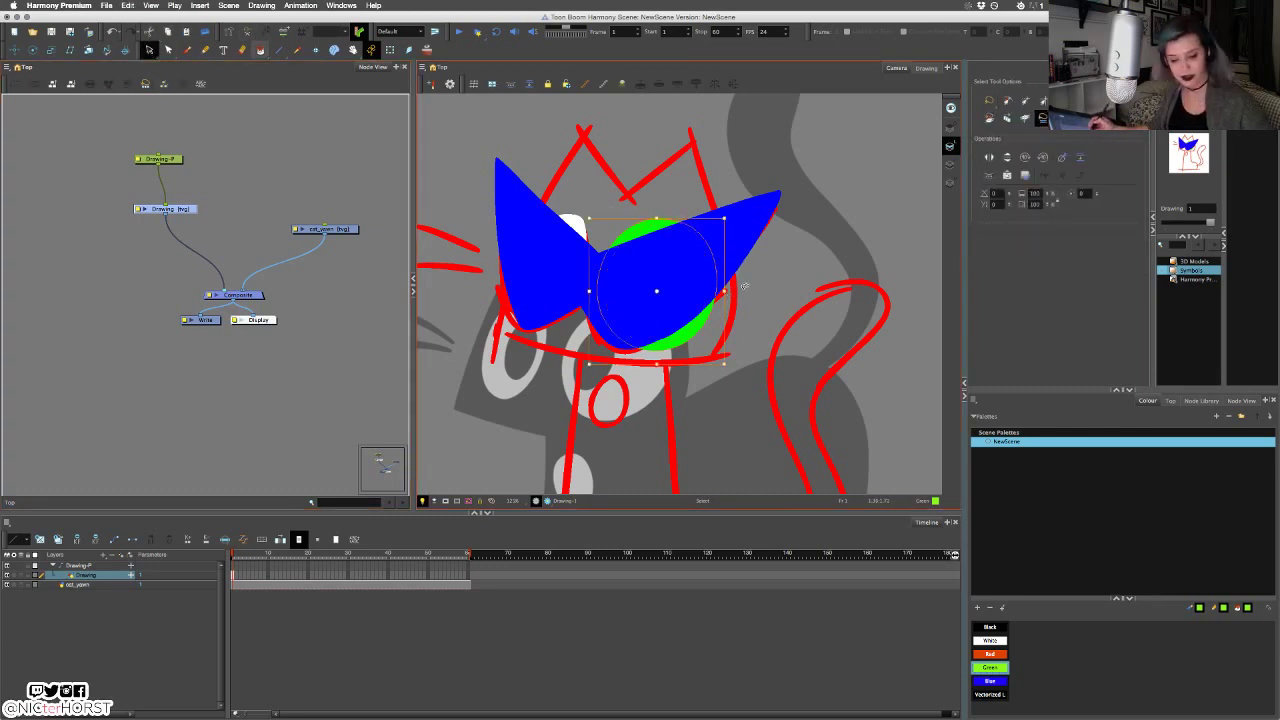
pyautogui.moveTo(724, 292); pyautogui.dragTo(657, 296)
pyautogui.moveTo(651, 293); pyautogui.dragTo(595, 277)
# Skew and resize the copied oval to fit the smaller eye, and recolour both ovals White.
pyautogui.moveTo(584, 346); pyautogui.dragTo(552, 341)
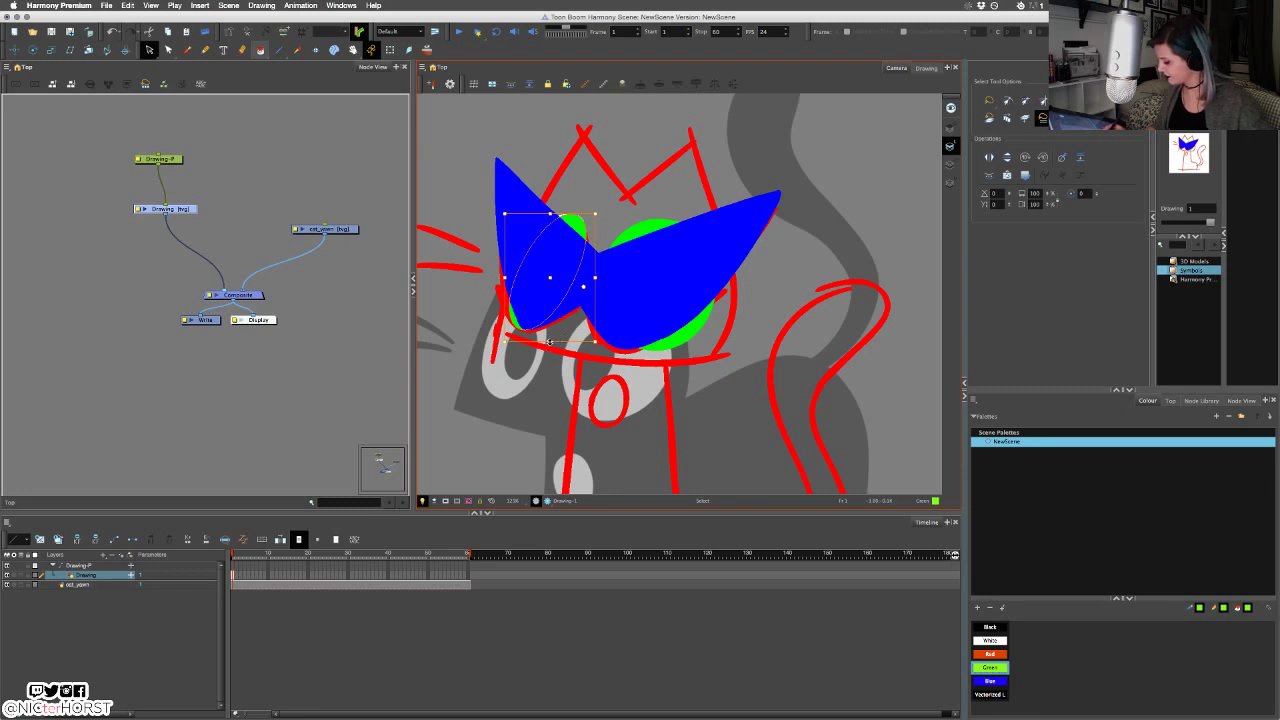
pyautogui.moveTo(582, 211)
pyautogui.mouseDown()
pyautogui.moveTo(549, 203)
pyautogui.moveTo(592, 208)
pyautogui.mouseUp()
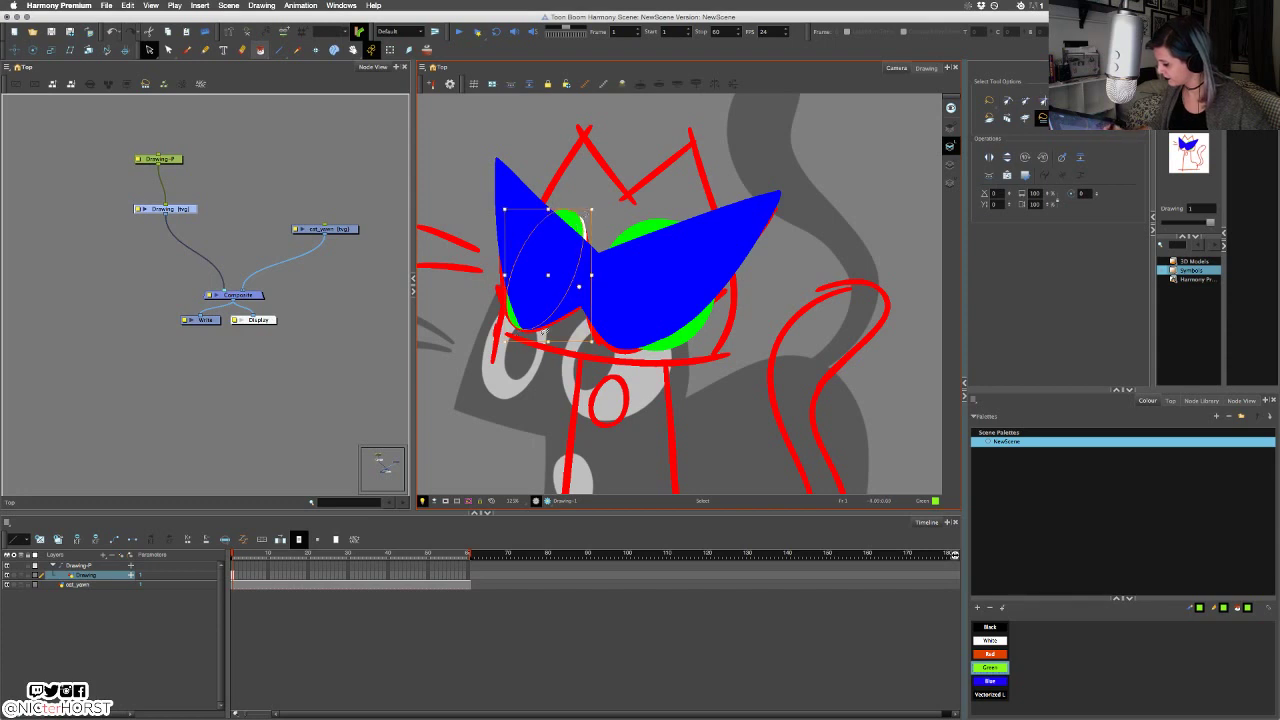
pyautogui.moveTo(548, 341); pyautogui.dragTo(504, 341)
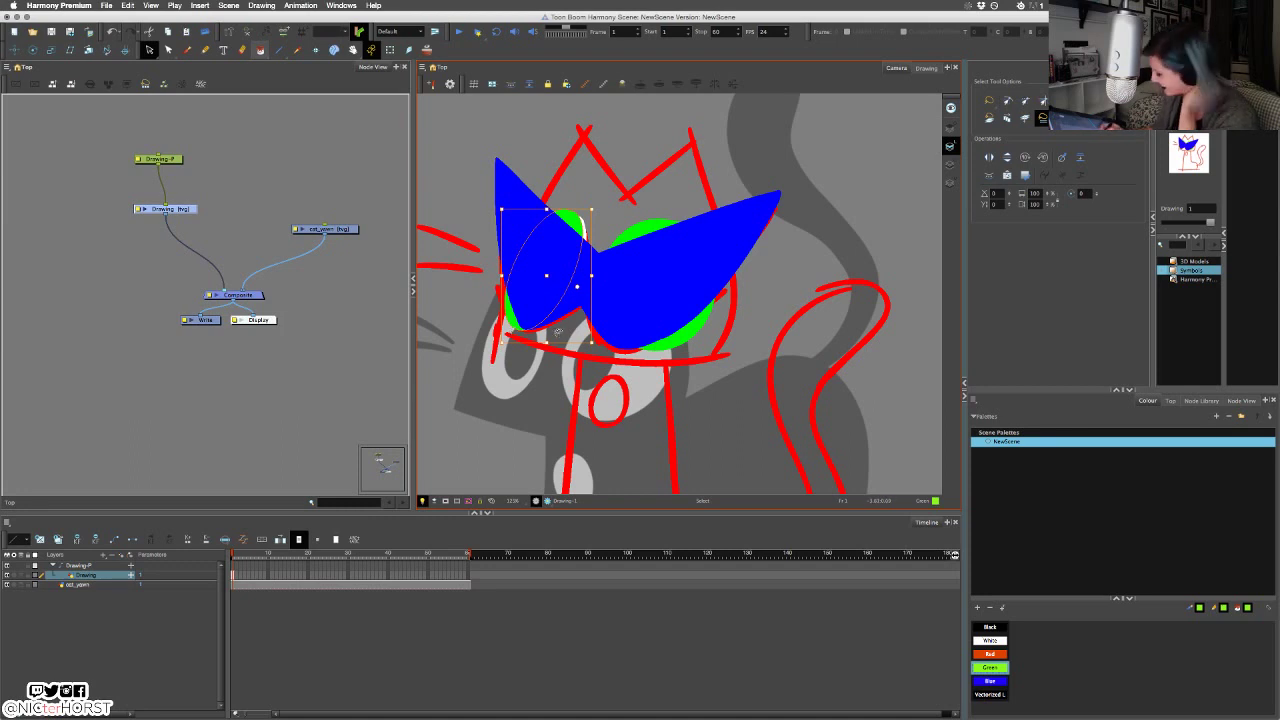
pyautogui.moveTo(546, 342); pyautogui.dragTo(556, 338)
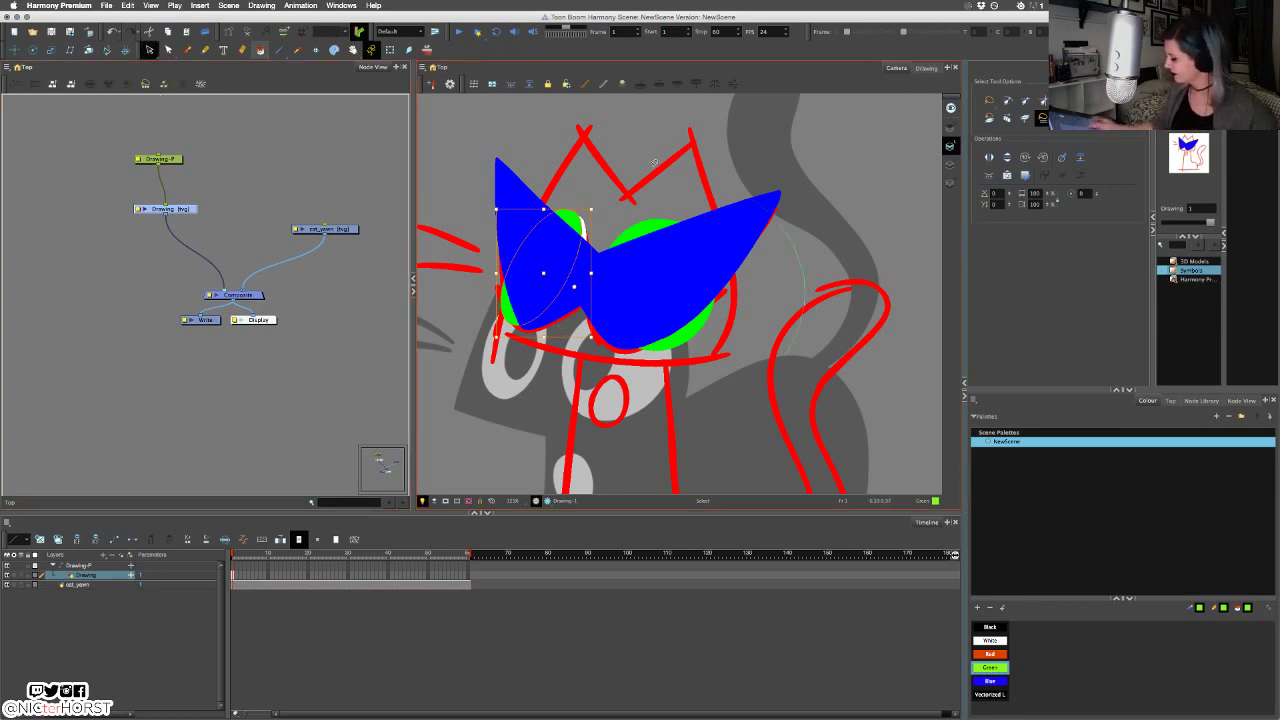
pyautogui.keyDown('shift'); pyautogui.click(612, 348); pyautogui.keyUp('shift')
pyautogui.click(993, 641)
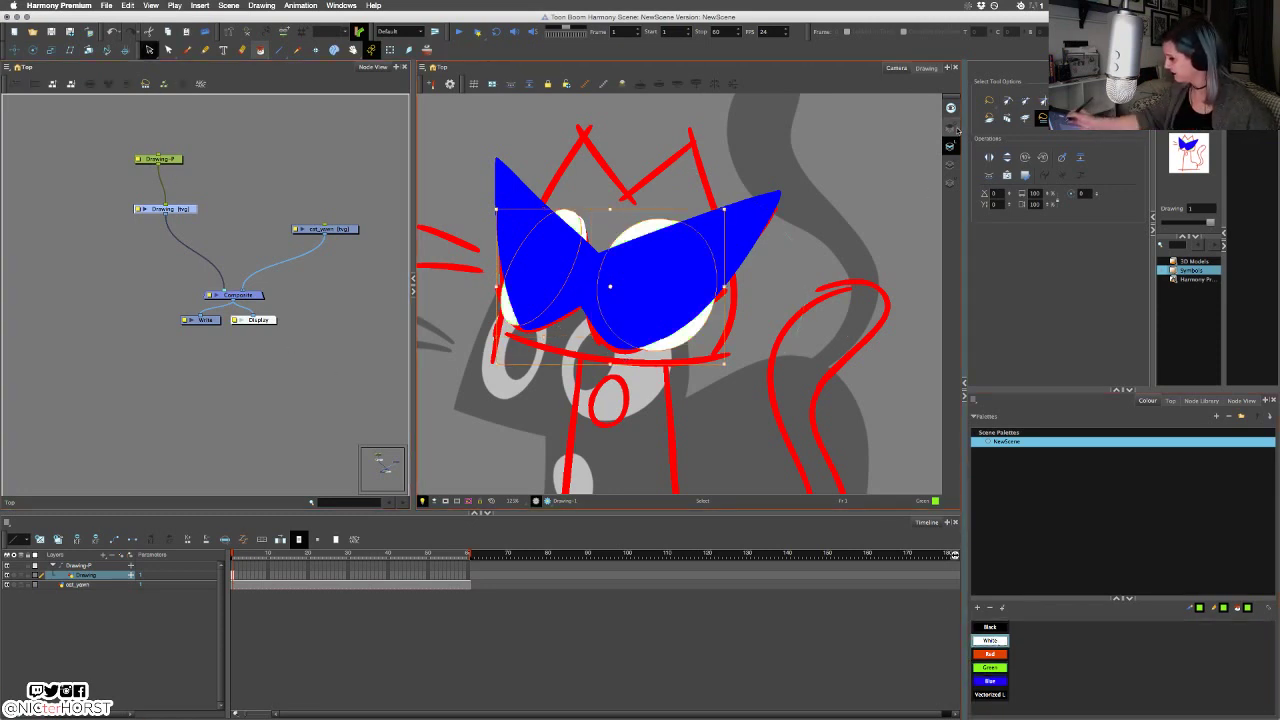
# Set up the Stroke tool with Black on the Colour Art layer.
pyautogui.click(953, 168)
pyautogui.click(990, 627)
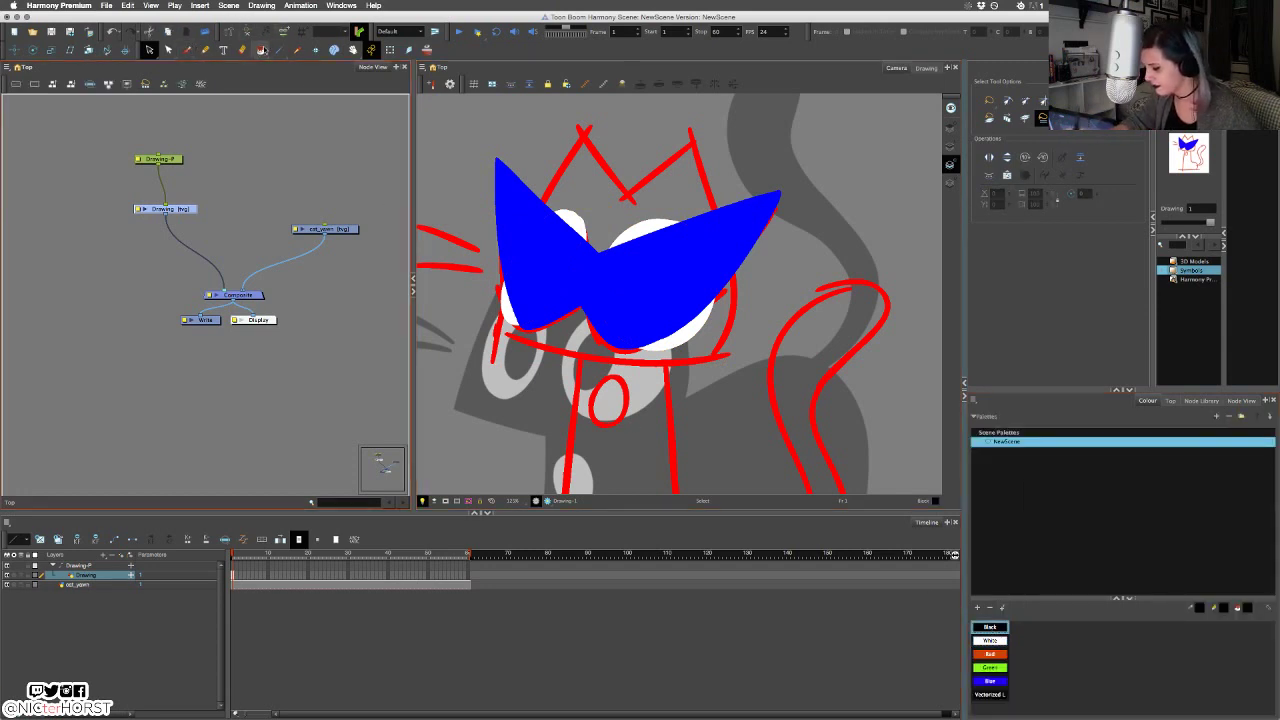
pyautogui.click(262, 51)
pyautogui.click(268, 117)
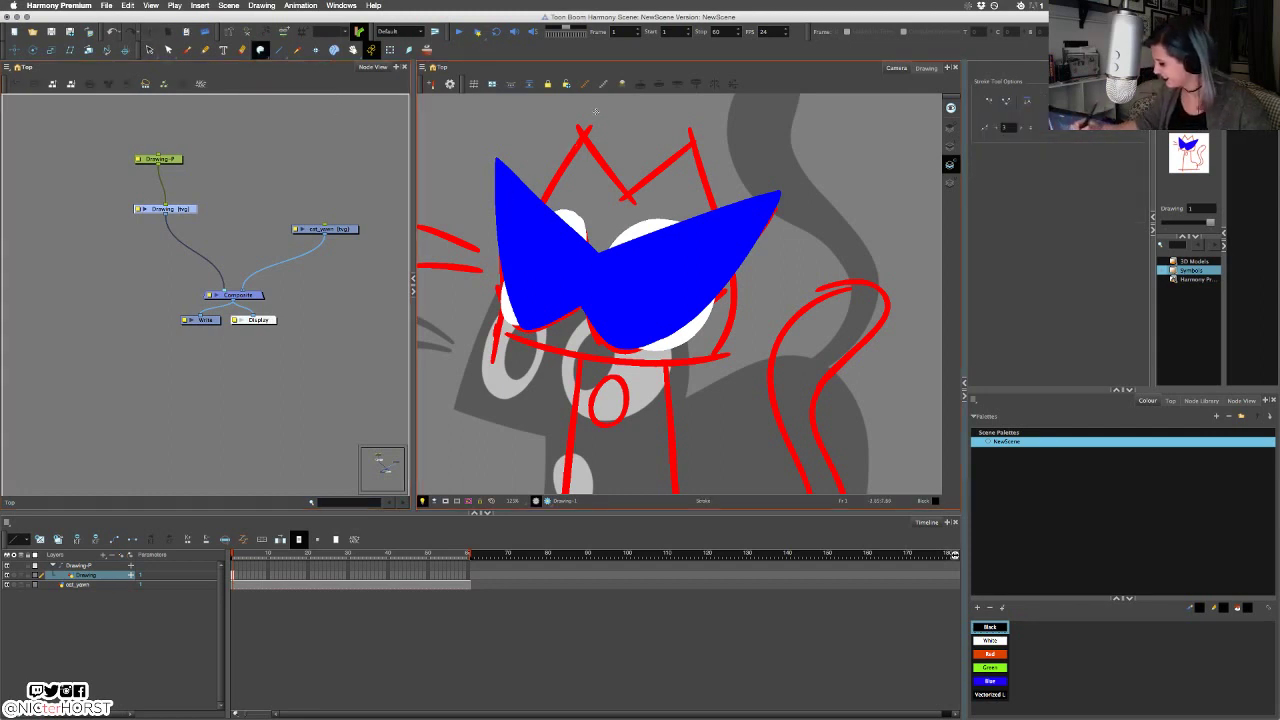
pyautogui.moveTo(596, 112)
pyautogui.mouseDown()
pyautogui.moveTo(504, 246)
pyautogui.moveTo(769, 382)
pyautogui.mouseUp()
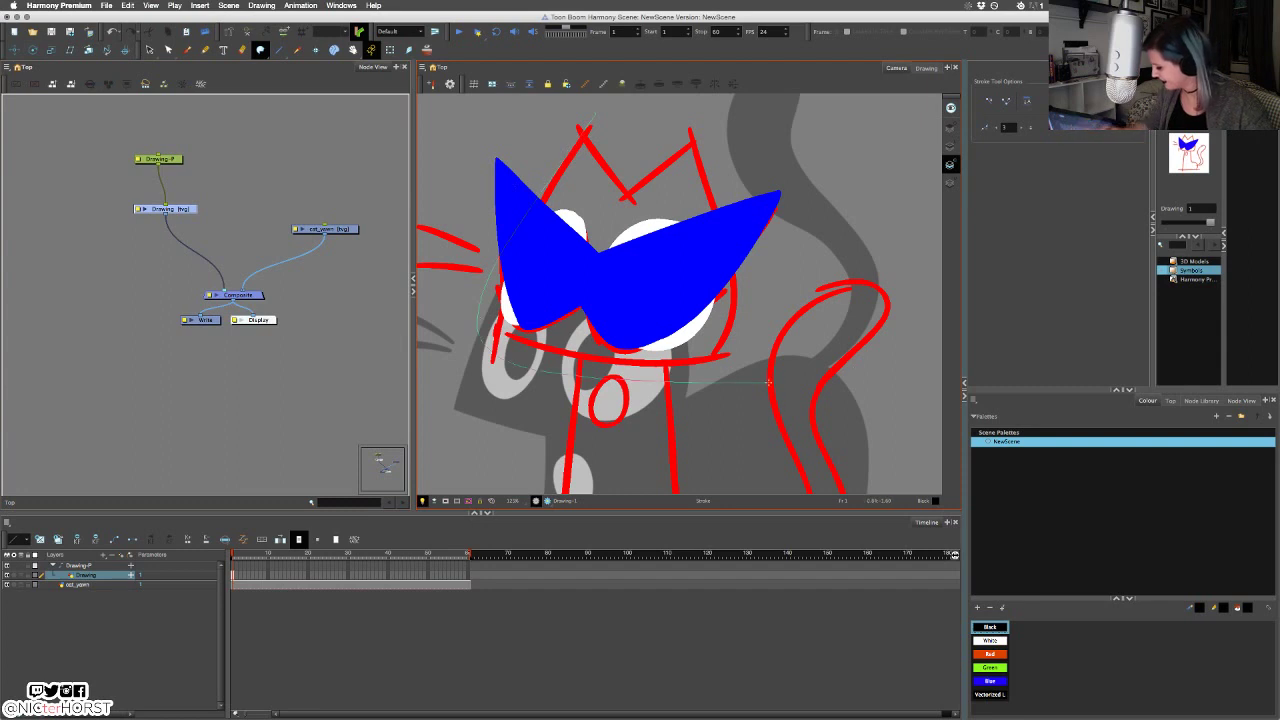
pyautogui.click(545, 374)
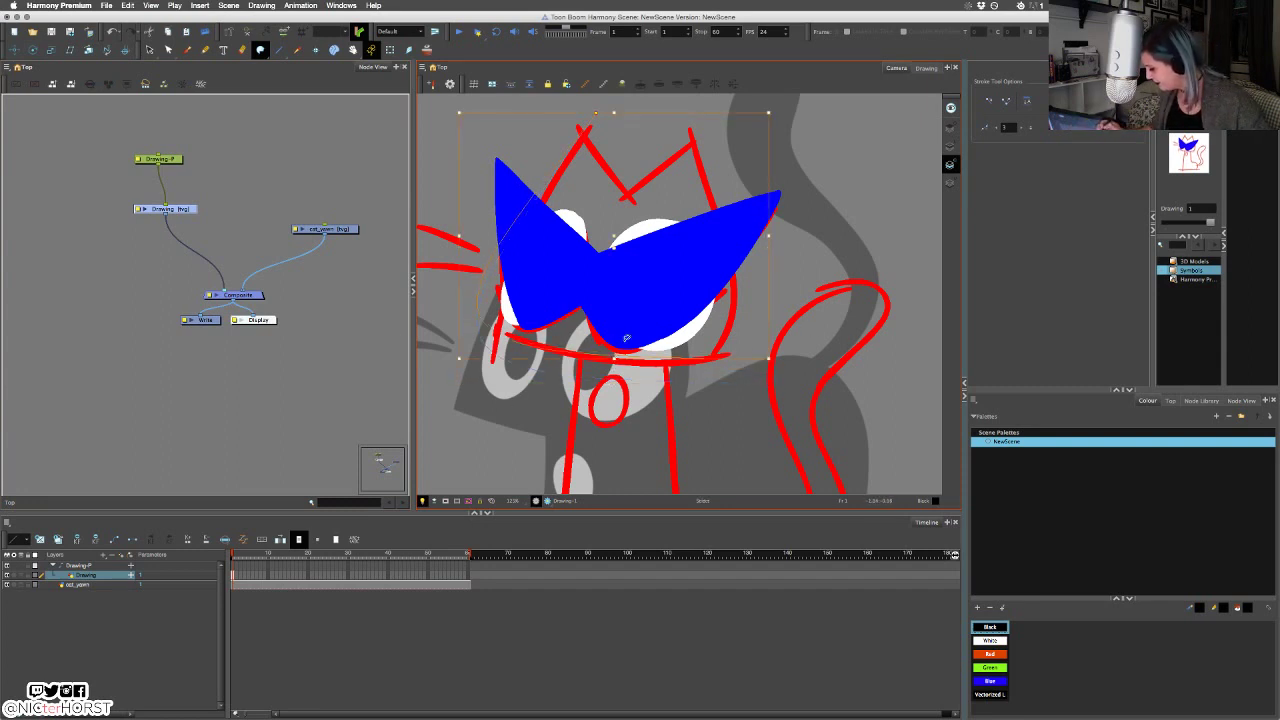
pyautogui.press('super+z')
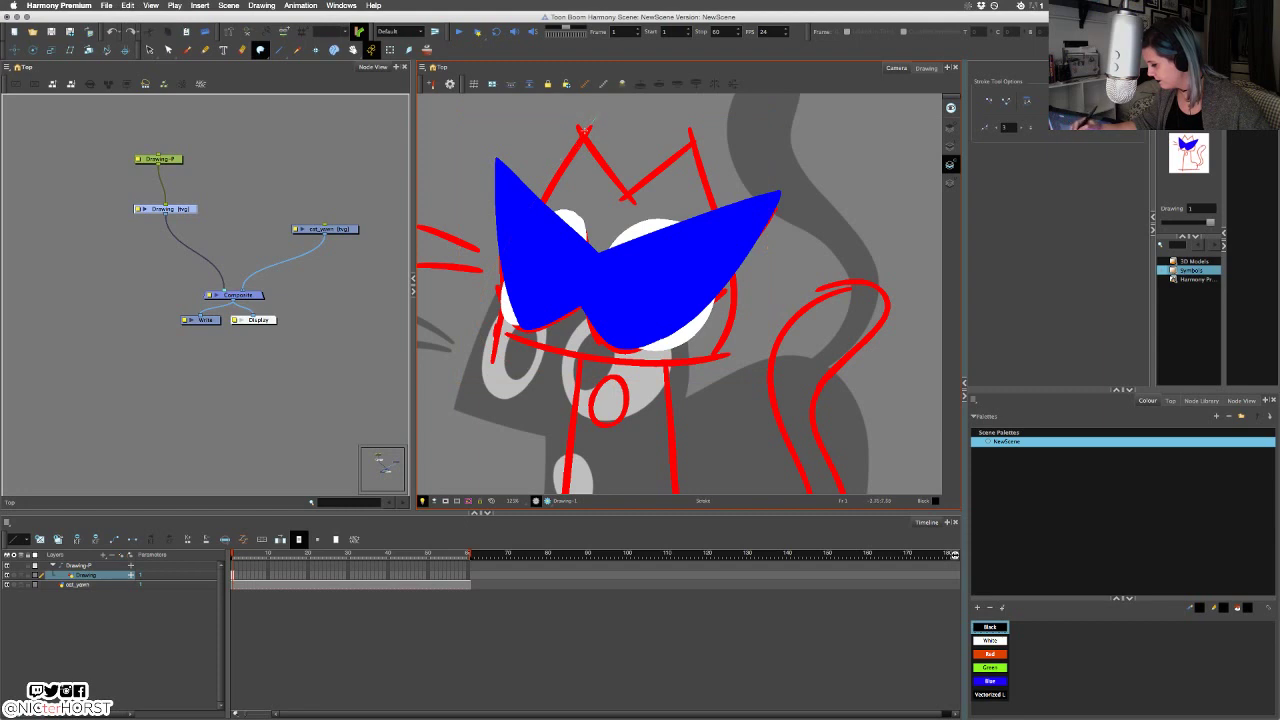
# Outline the cat's head with overlapping strokes along the ears, both sides and the chin of the red sketch, adjusting the chin stroke.
pyautogui.moveTo(597, 115); pyautogui.dragTo(469, 426)
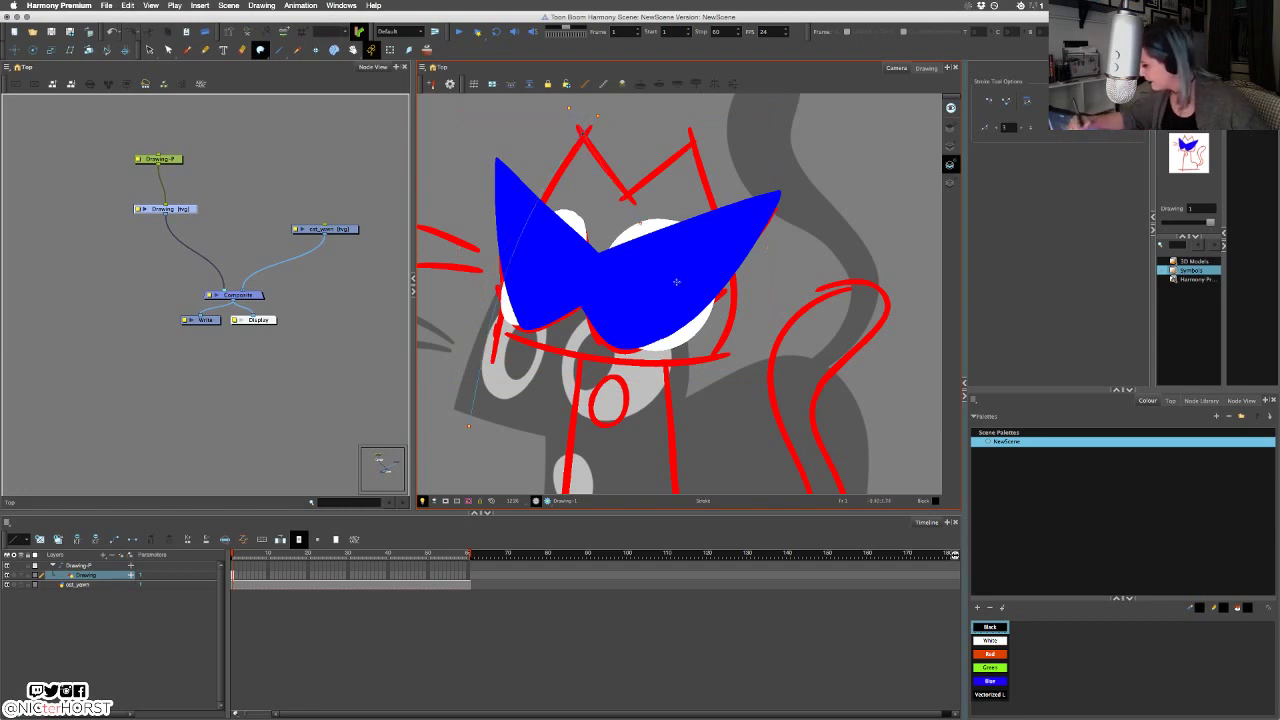
pyautogui.moveTo(690, 132)
pyautogui.mouseDown()
pyautogui.moveTo(582, 380)
pyautogui.moveTo(774, 343)
pyautogui.mouseUp()
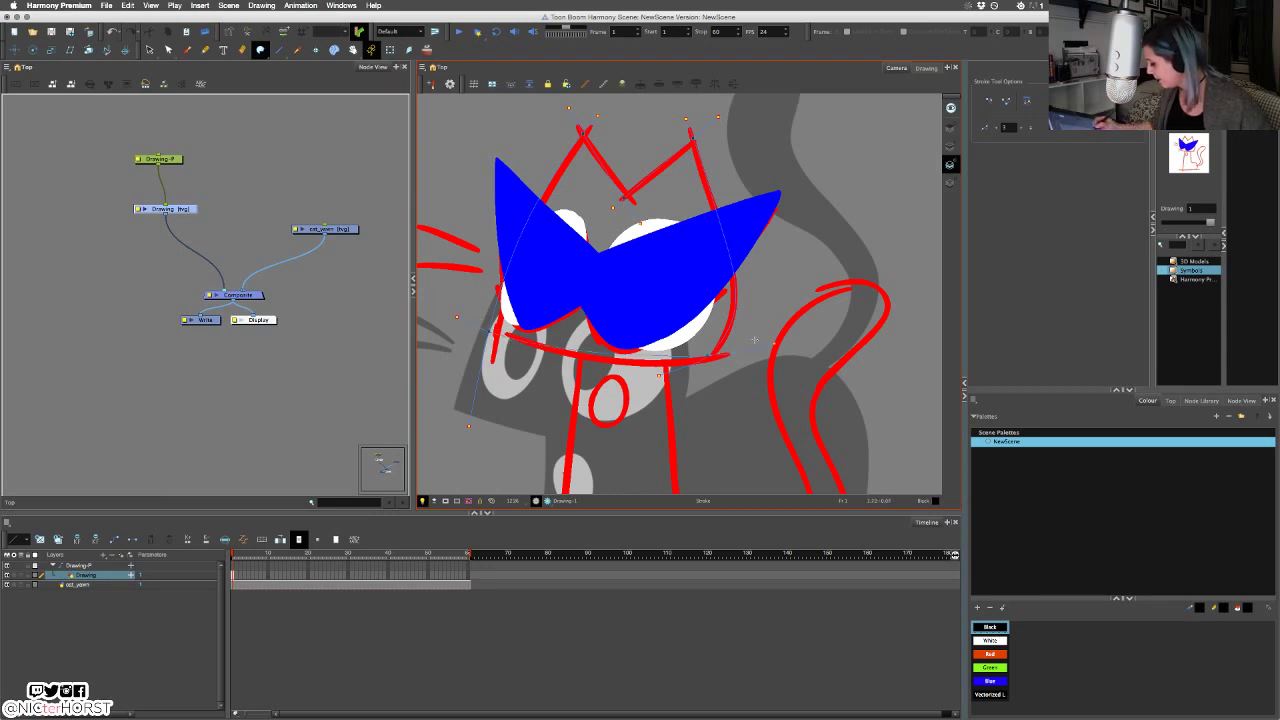
pyautogui.press('super+z')
pyautogui.moveTo(617, 370); pyautogui.dragTo(750, 356)
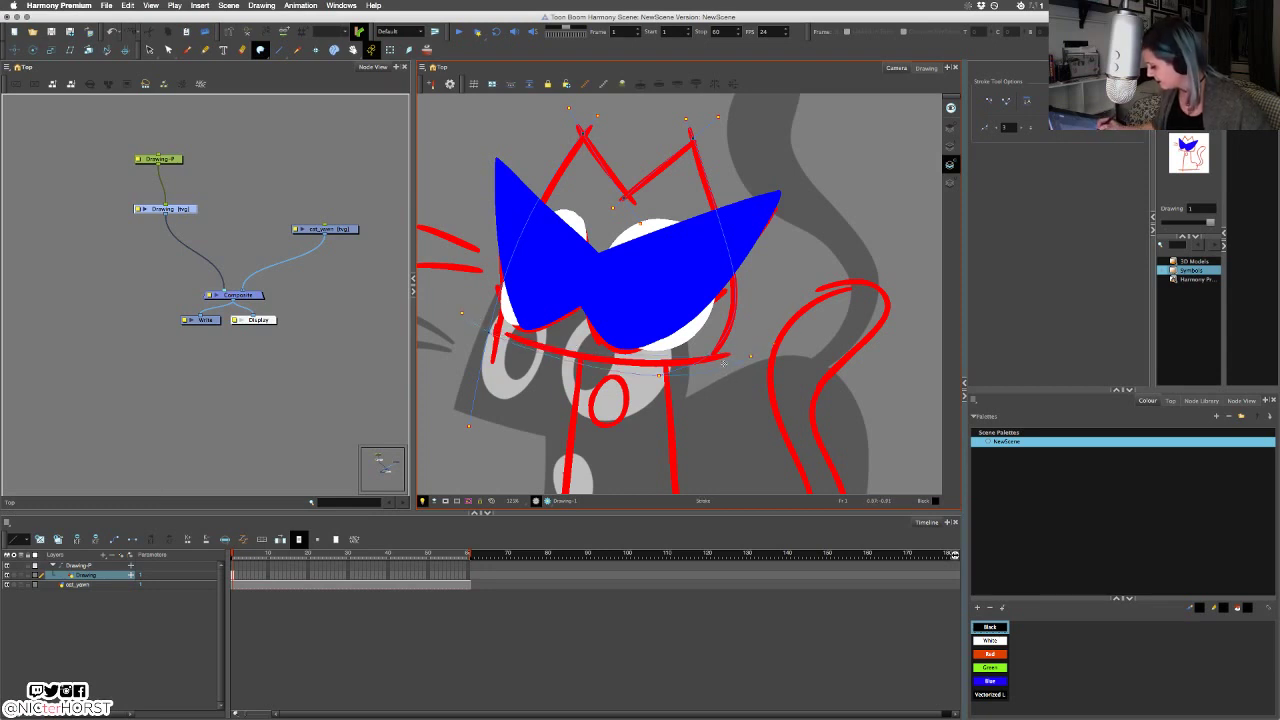
pyautogui.hotkey('alt', 's')
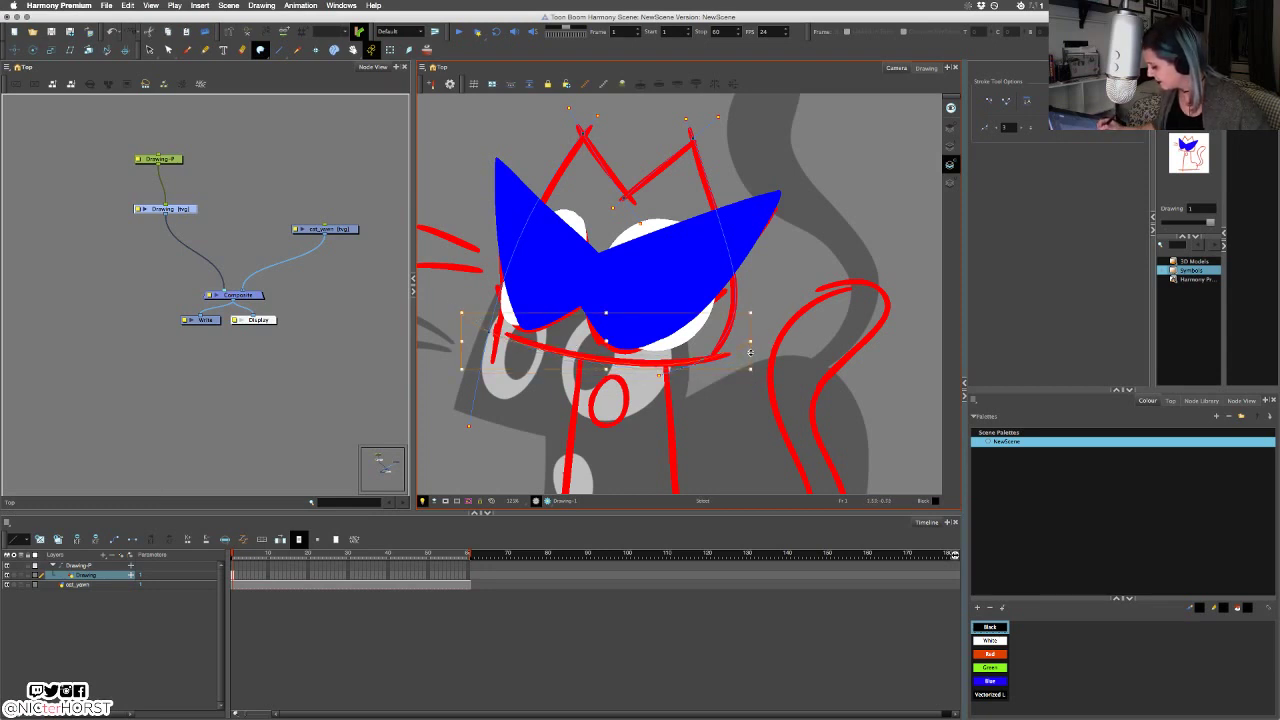
pyautogui.hotkey('alt', 'v')
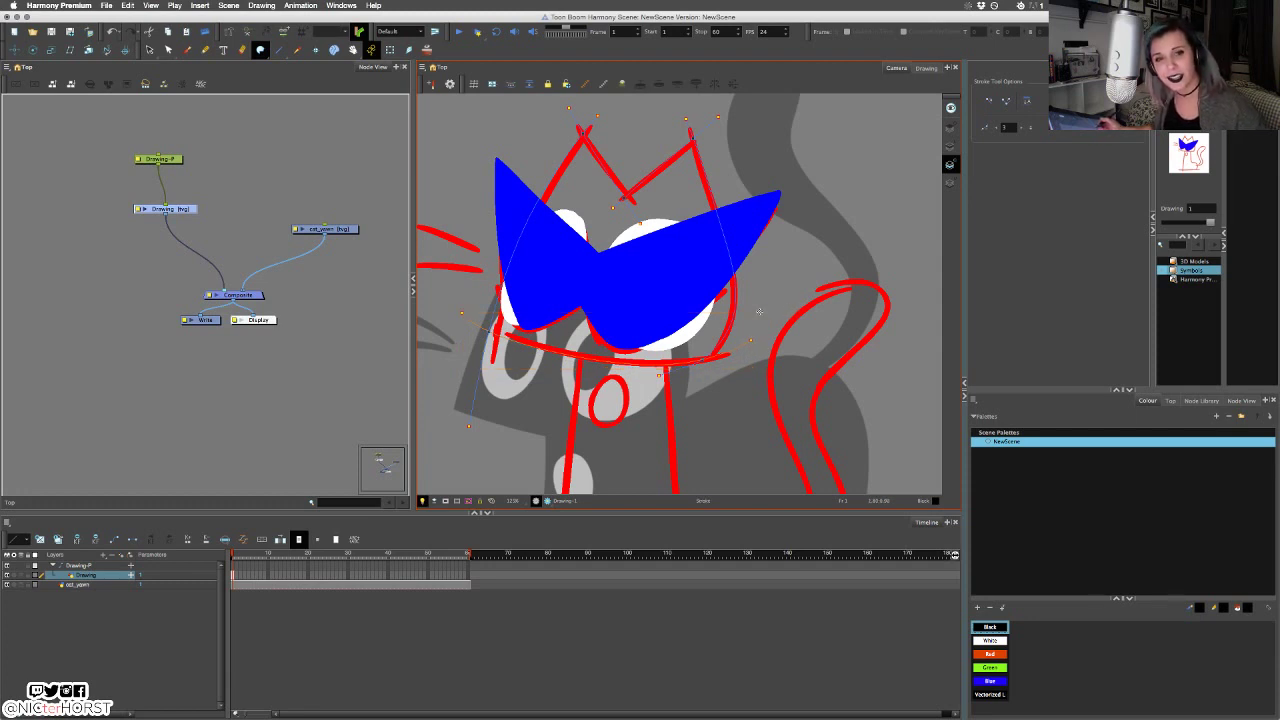
# Fill the outlined head shape with Black using the Paint tool, behind the glasses and eye whites.
pyautogui.click(261, 50)
pyautogui.click(273, 66)
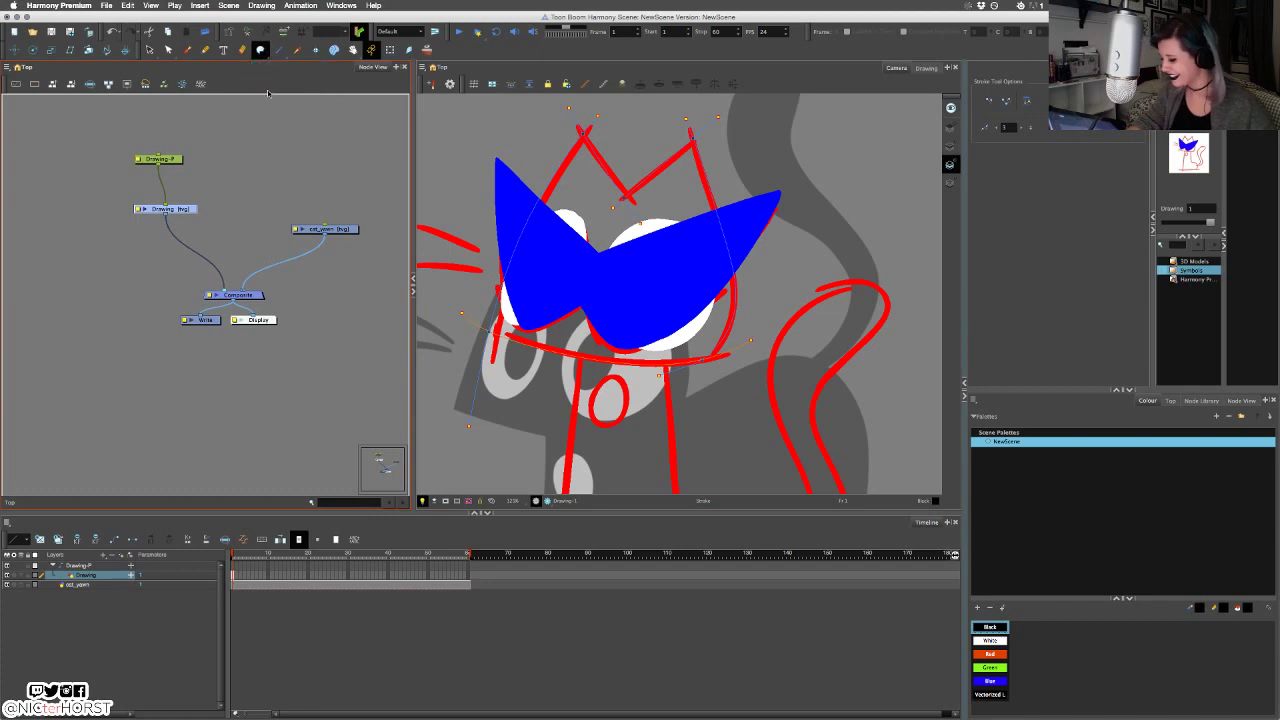
pyautogui.click(604, 352)
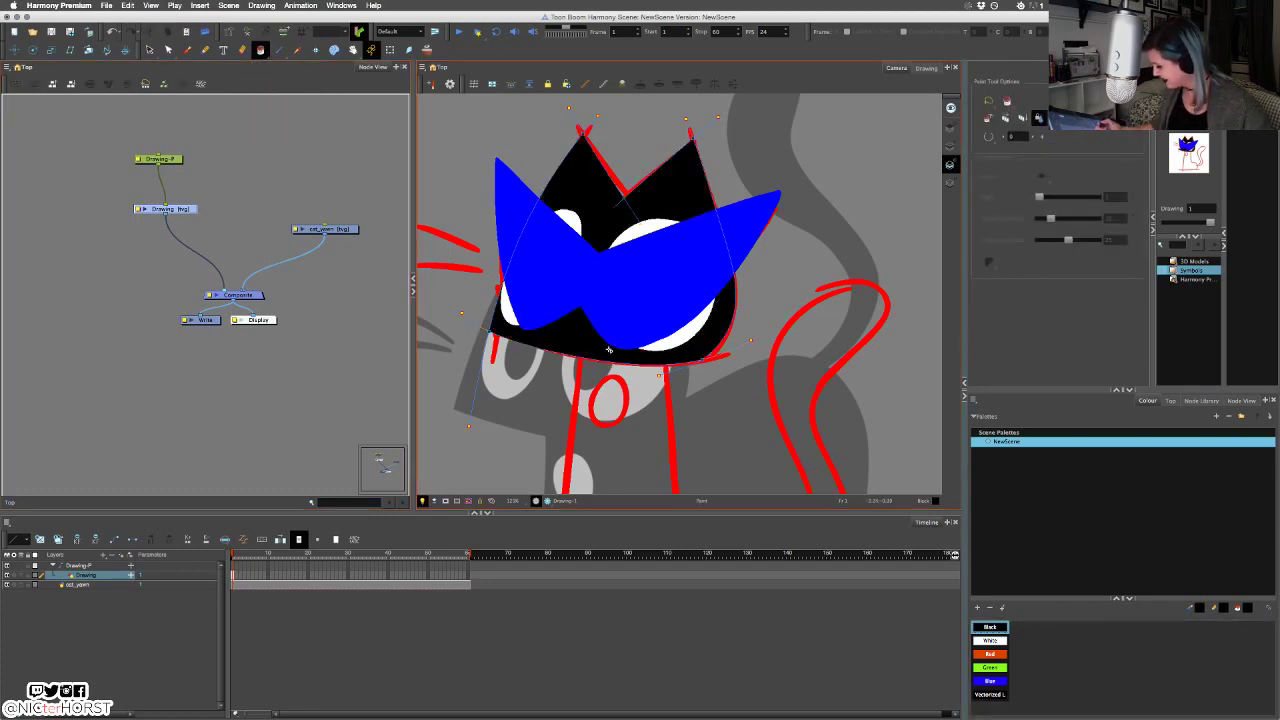
pyautogui.press('s')
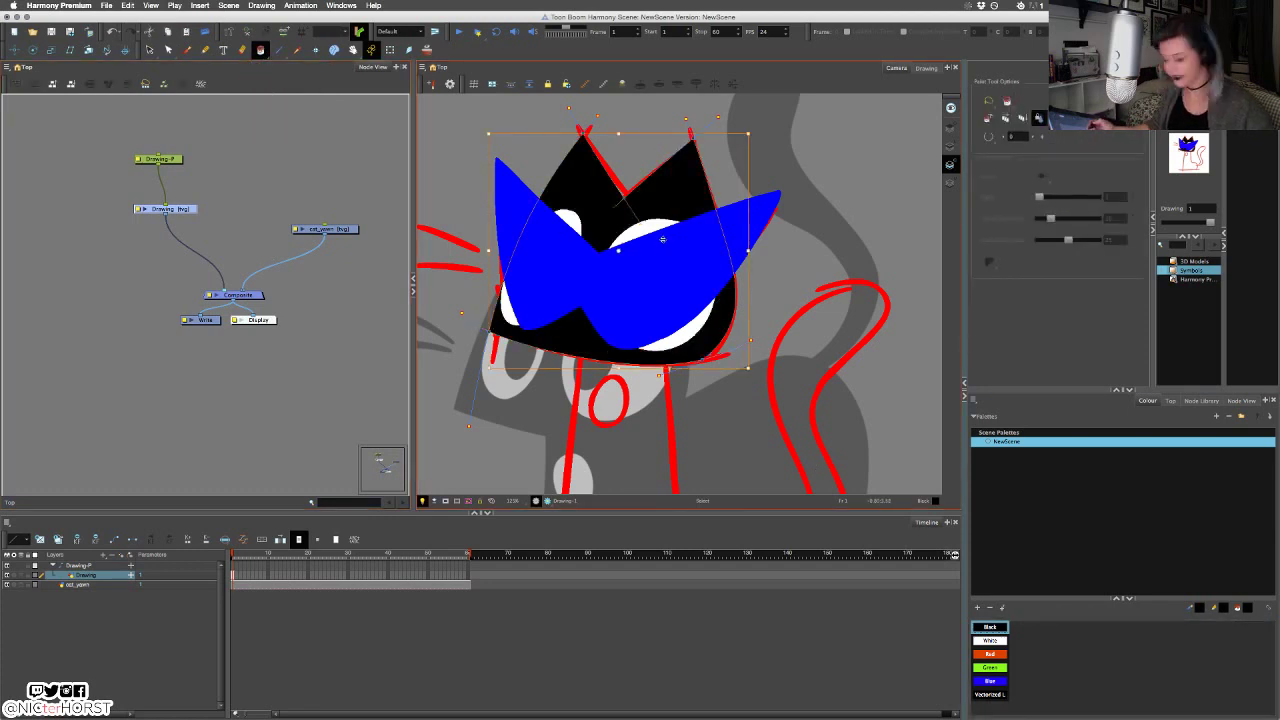
pyautogui.press('Delete')
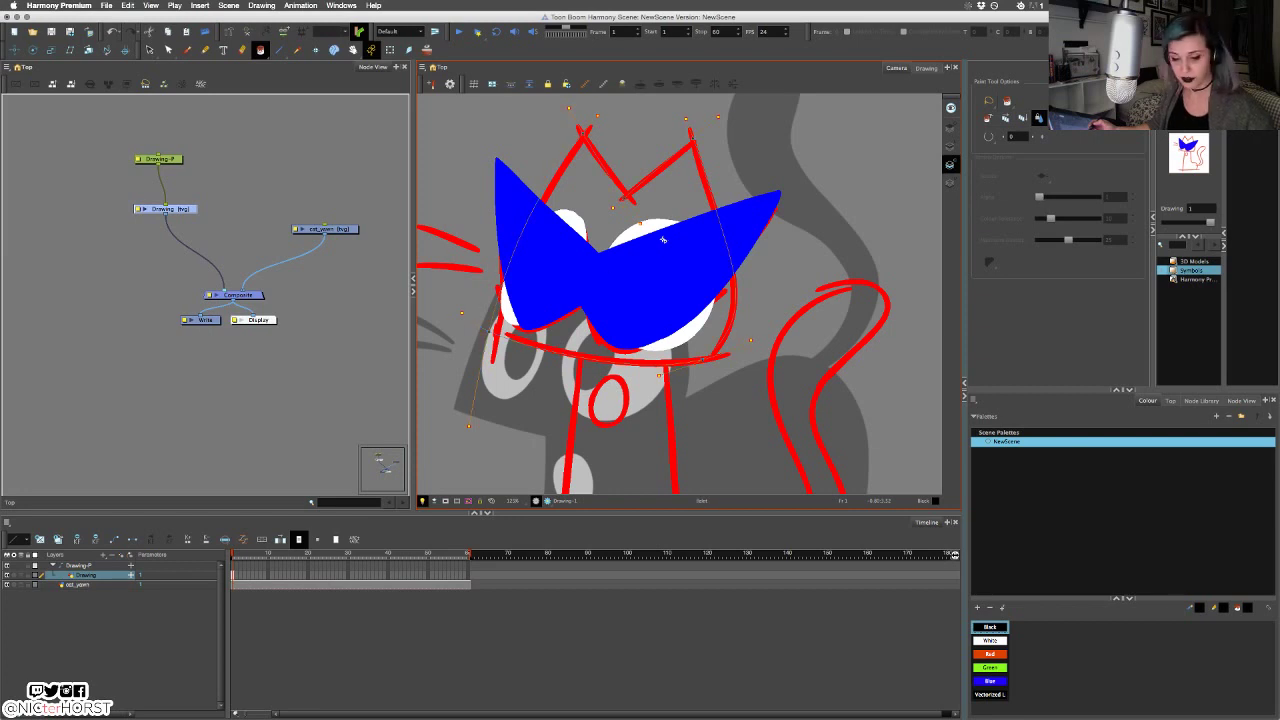
pyautogui.press('super+z')
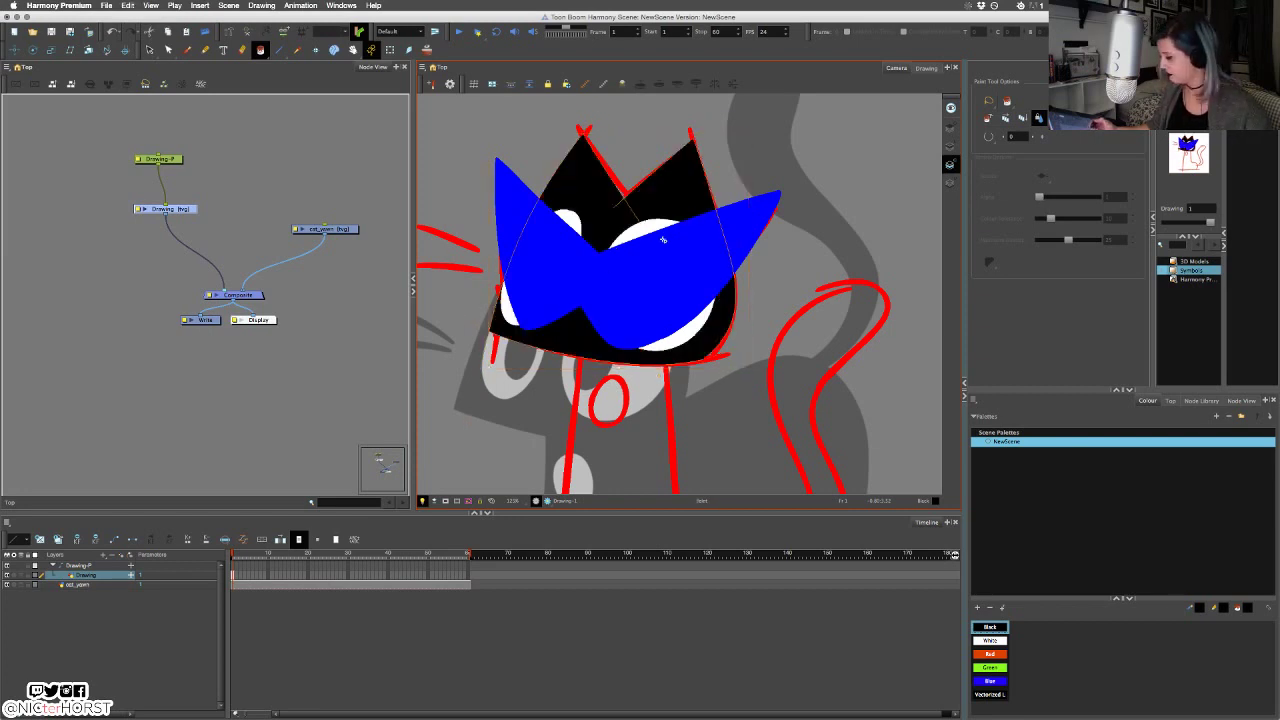
# Paint the sketched oval chest patch White with the Brush tool, using the Brush 1 preset.
pyautogui.scroll(-5, 620, 237)
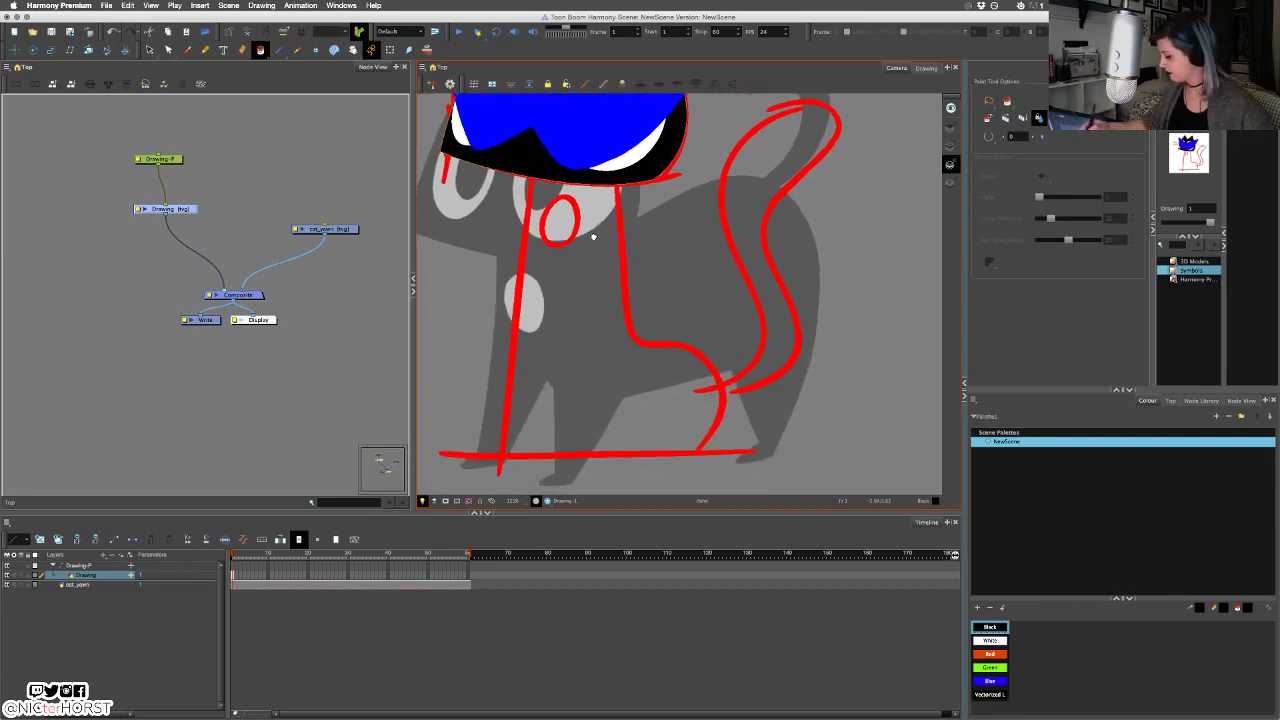
pyautogui.click(1004, 639)
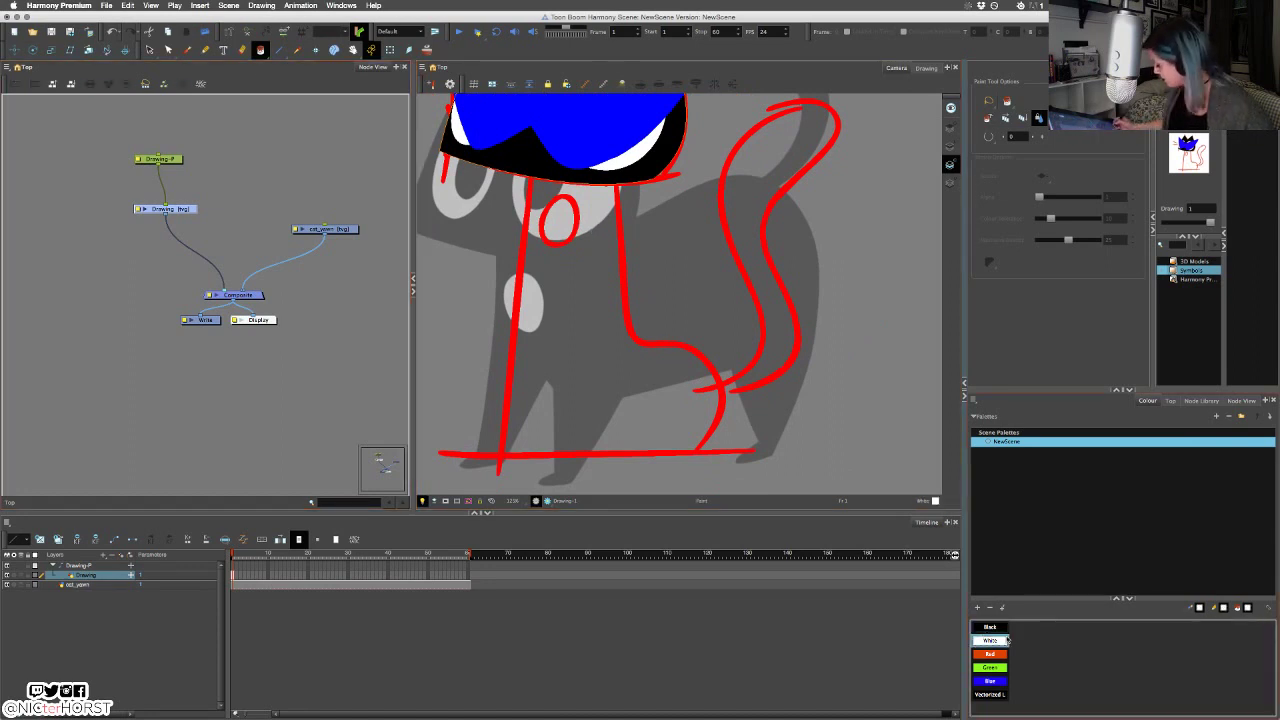
pyautogui.click(188, 51)
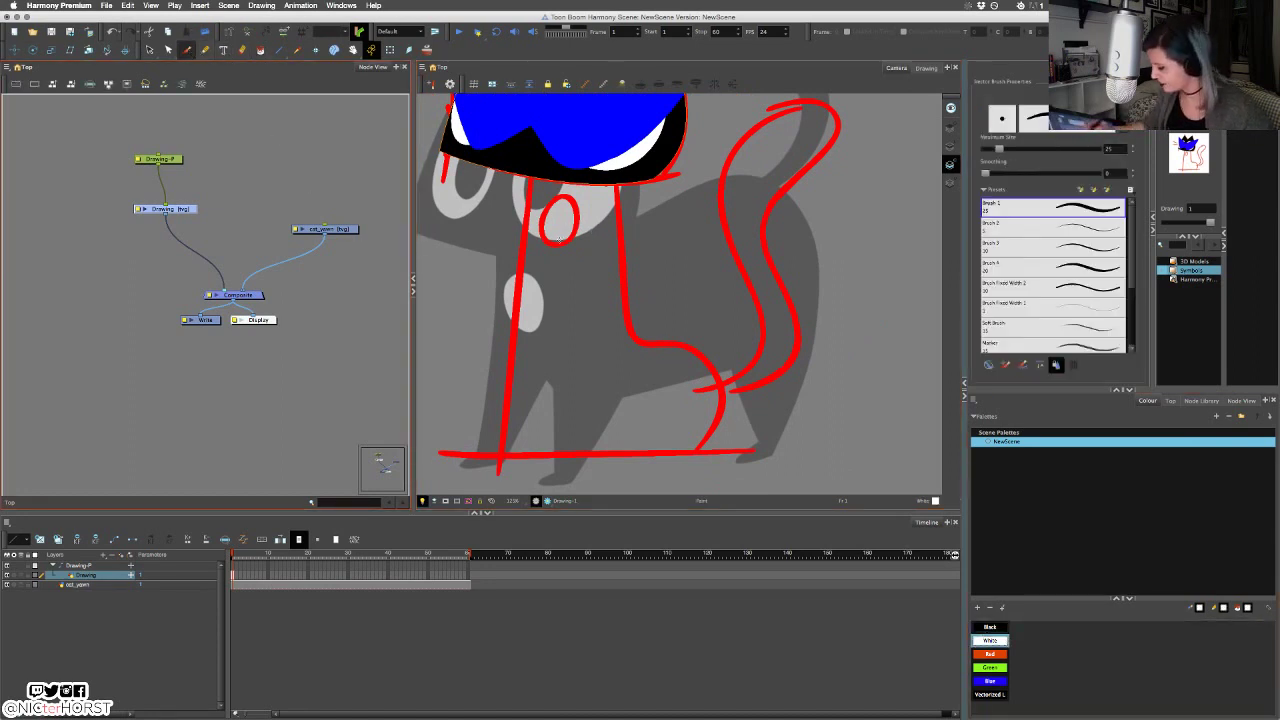
pyautogui.moveTo(557, 199); pyautogui.dragTo(558, 239)
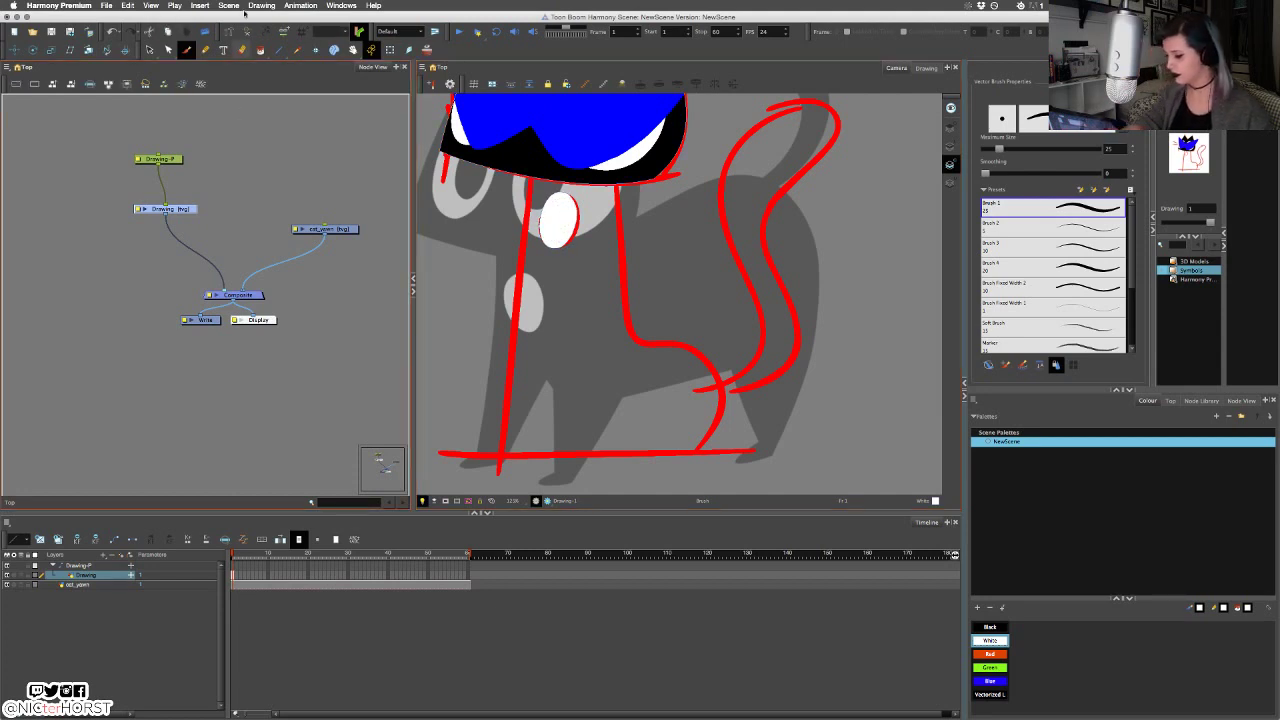
# Outline the cat's body with overlapping strokes along the straight front, the back and haunch, and the ground line of the sketch.
pyautogui.click(261, 51)
pyautogui.moveTo(271, 117); pyautogui.dragTo(272, 117)
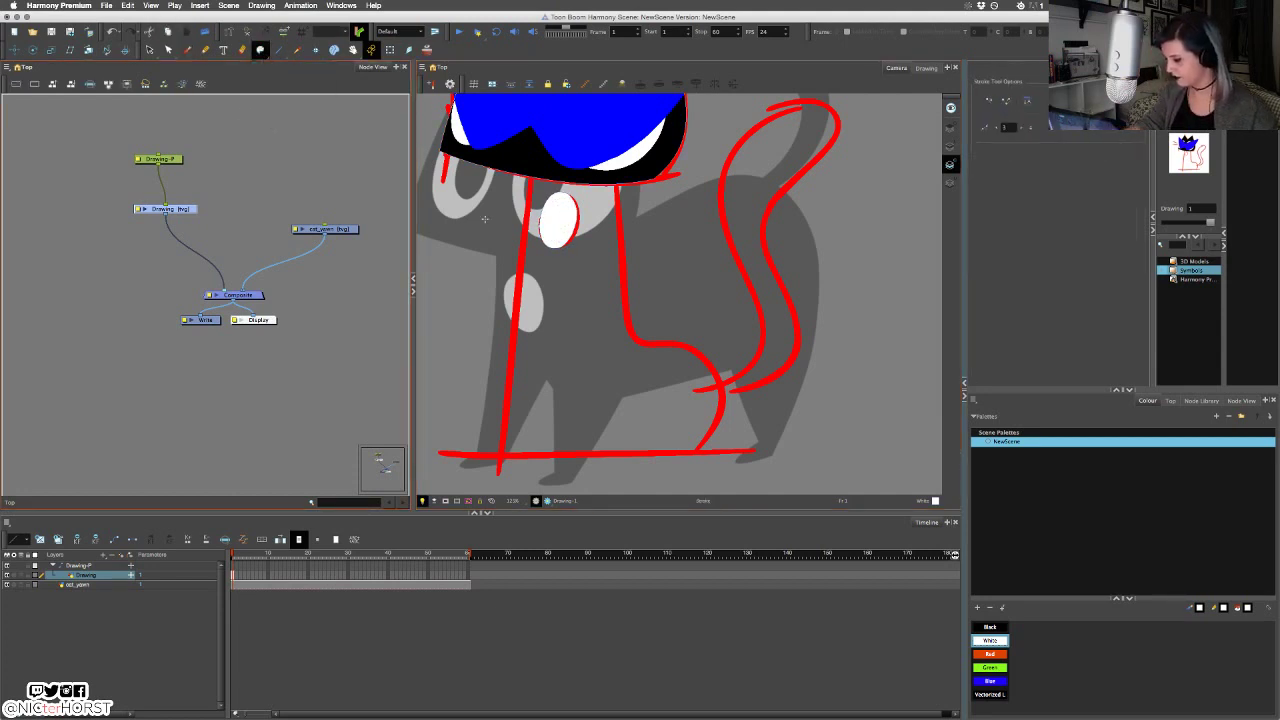
pyautogui.moveTo(531, 173); pyautogui.dragTo(495, 487)
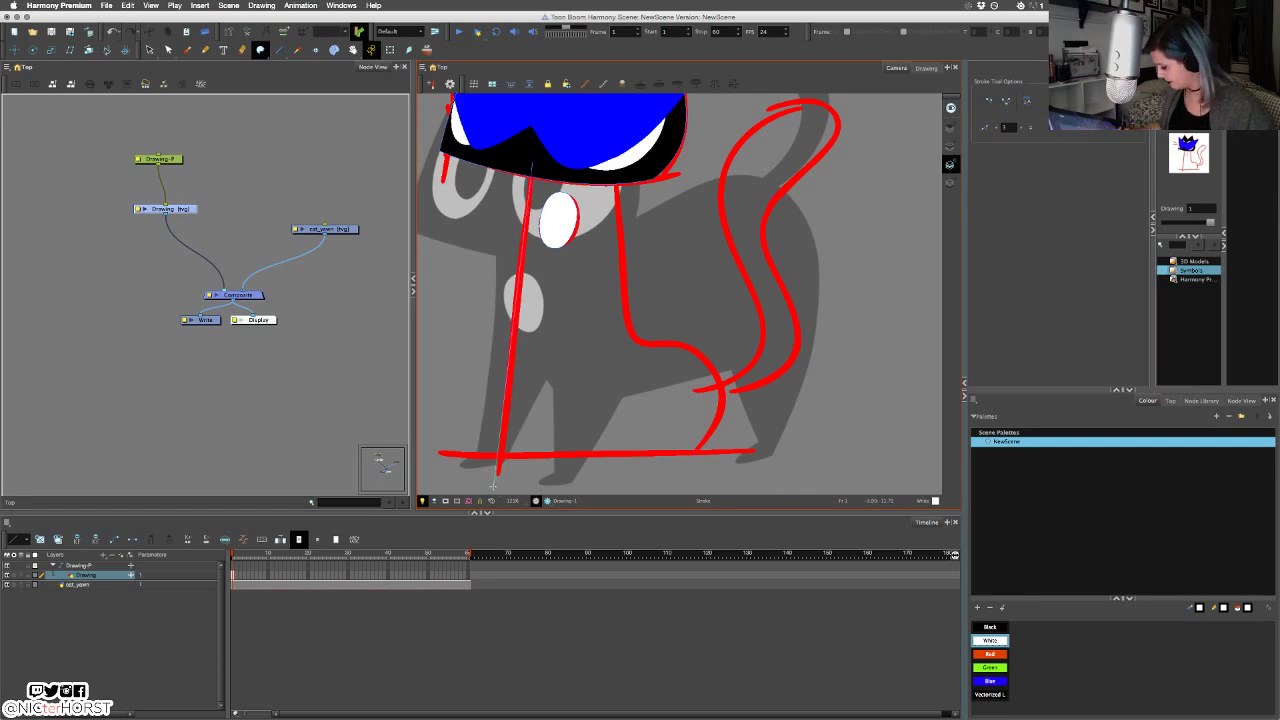
pyautogui.moveTo(619, 176)
pyautogui.mouseDown()
pyautogui.moveTo(638, 328)
pyautogui.moveTo(727, 408)
pyautogui.moveTo(682, 481)
pyautogui.mouseUp()
pyautogui.moveTo(435, 452)
pyautogui.mouseDown()
pyautogui.moveTo(783, 463)
pyautogui.moveTo(788, 450)
pyautogui.mouseUp()
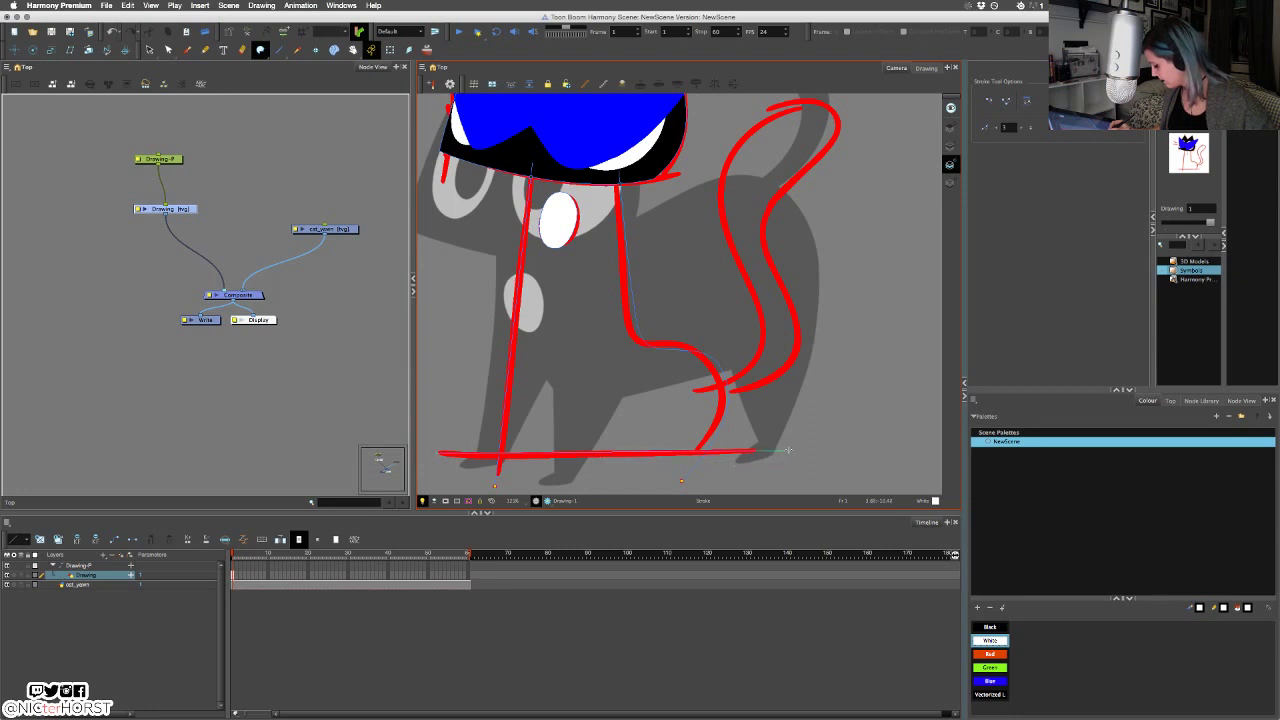
# Fill the outlined body shape with Black around the white chest patch.
pyautogui.click(261, 51)
pyautogui.click(271, 67)
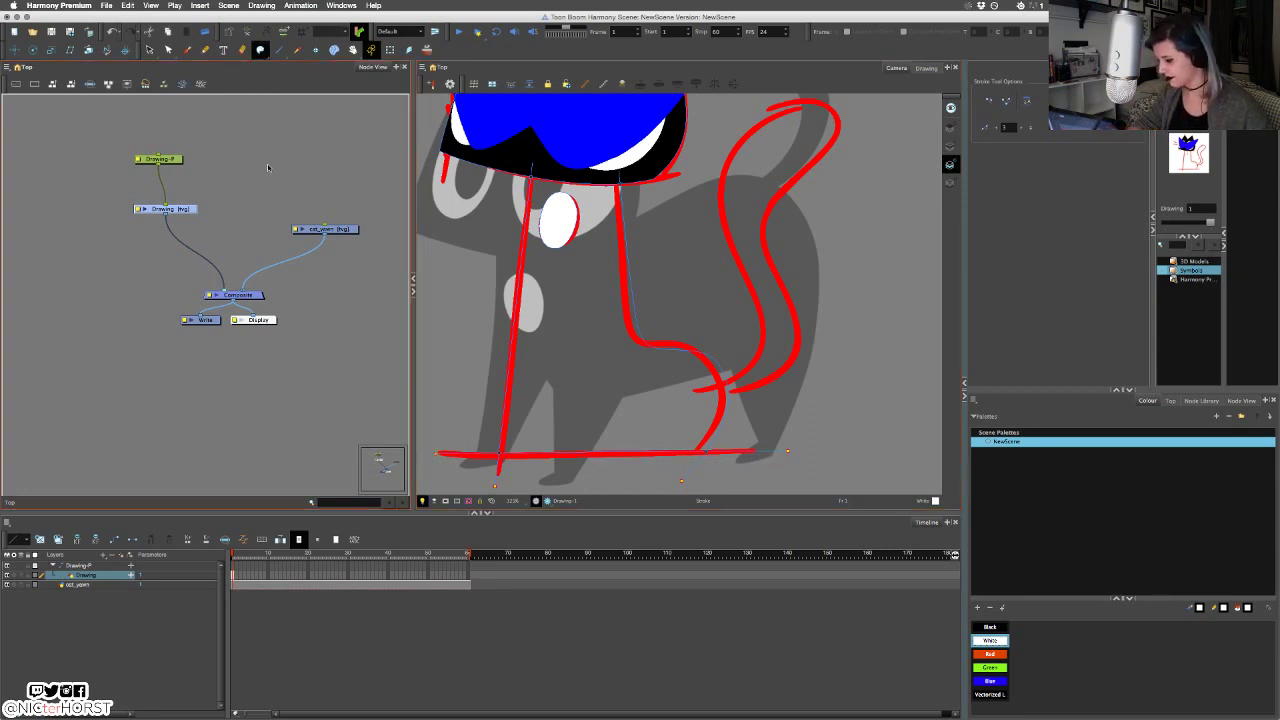
pyautogui.click(990, 627)
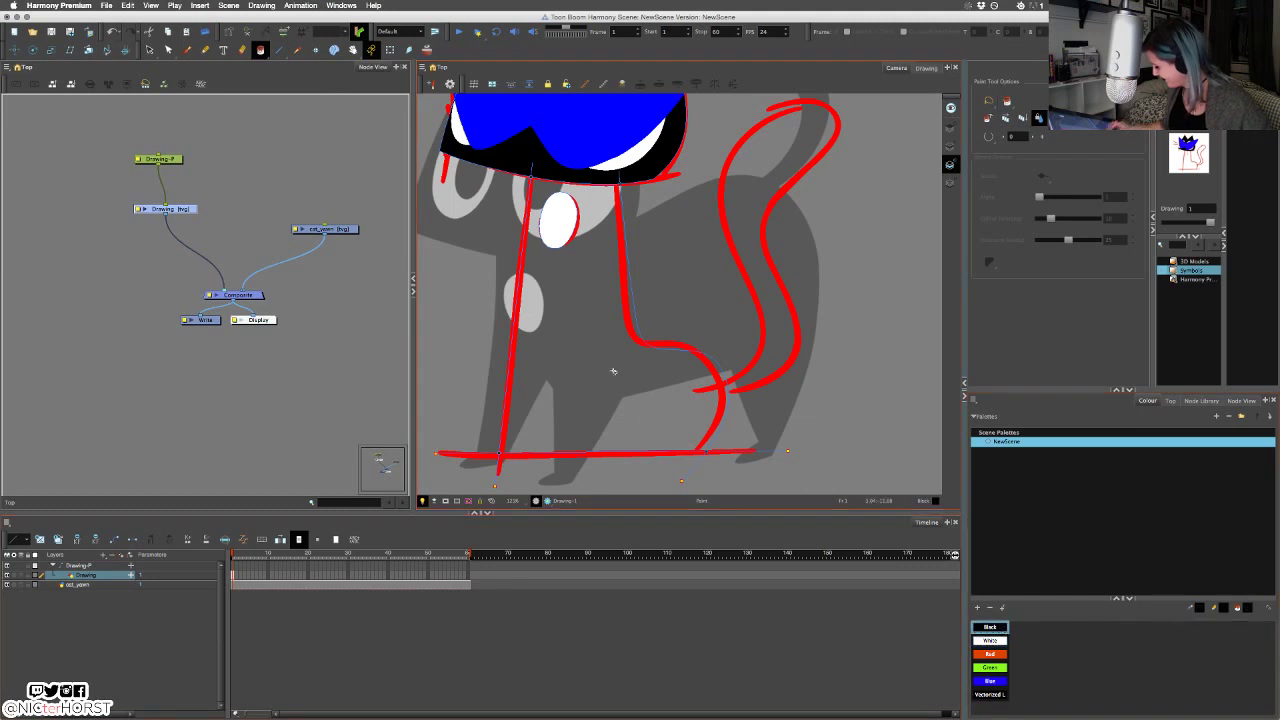
pyautogui.click(598, 346)
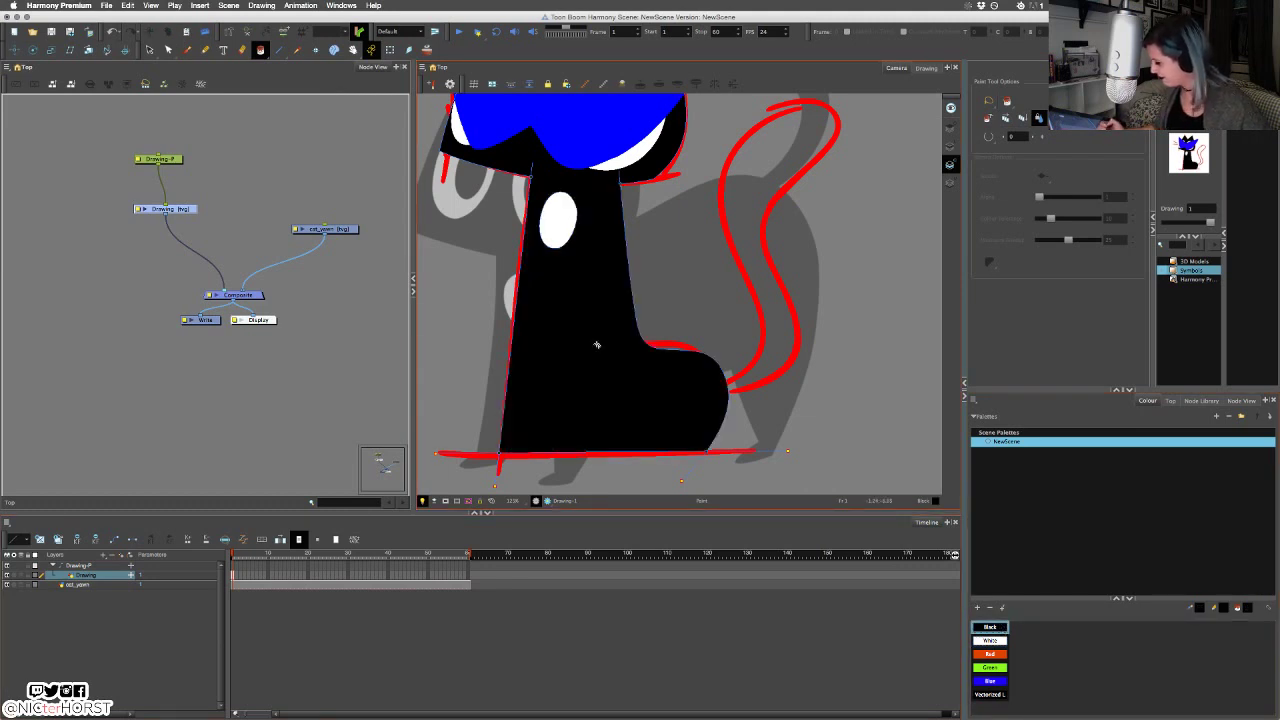
# Add a vector drawing layer named tail and connect it to the Composite node.
pyautogui.click(228, 186)
pyautogui.press('super+r')
pyautogui.write('tail')
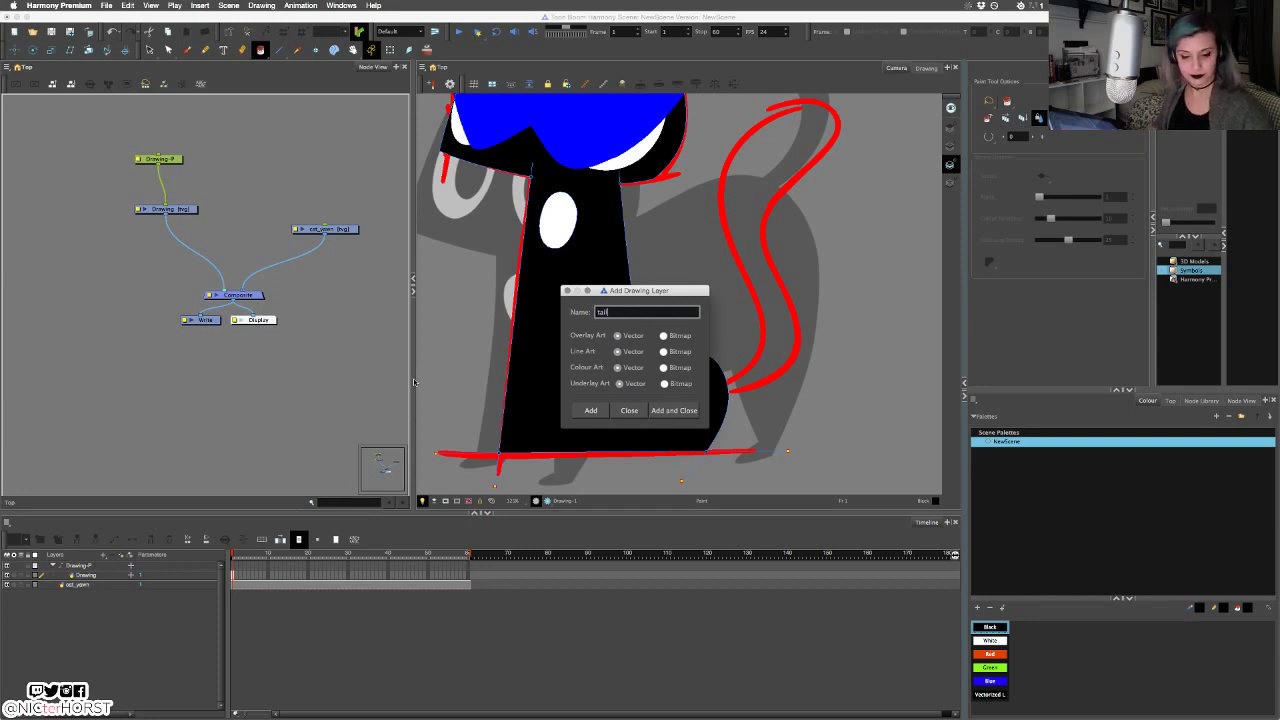
pyautogui.press('Return')
pyautogui.click(628, 411)
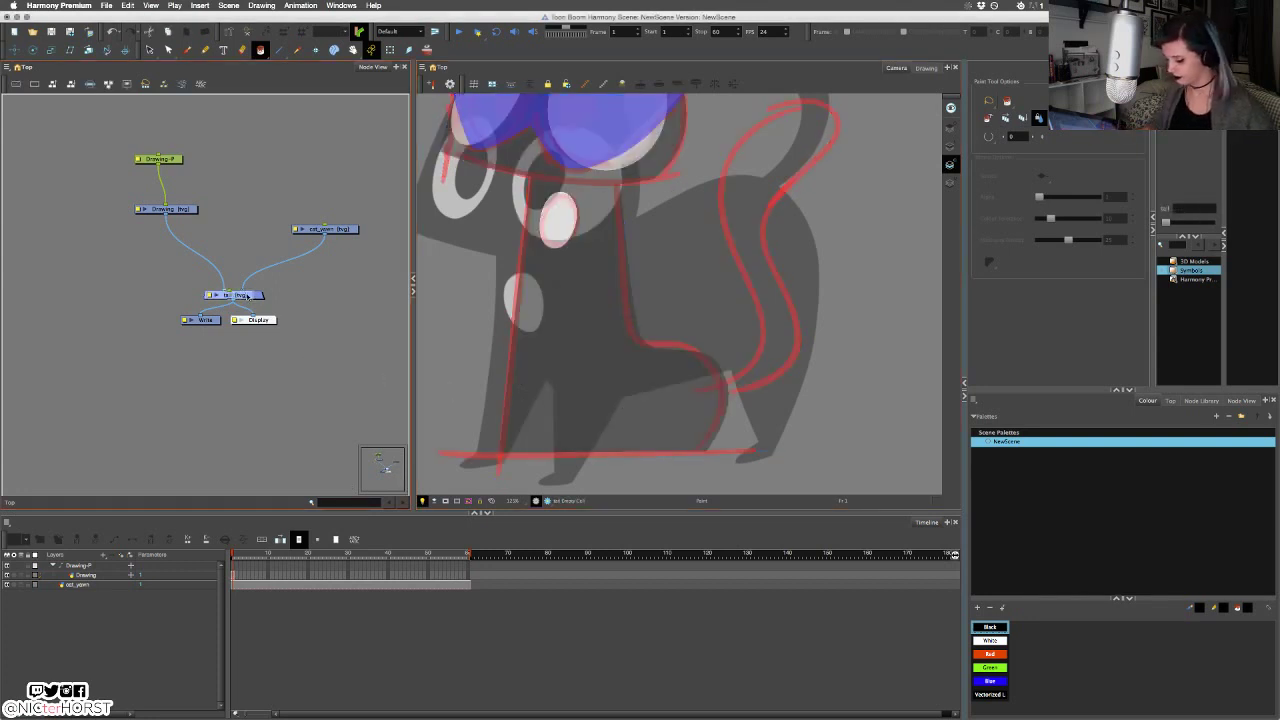
pyautogui.moveTo(233, 297)
pyautogui.mouseDown()
pyautogui.moveTo(236, 203)
pyautogui.moveTo(233, 288)
pyautogui.mouseUp()
# Give the tail layer a parent peg and place the peg's pivot at the base of the sketched tail.
pyautogui.press('super+p')
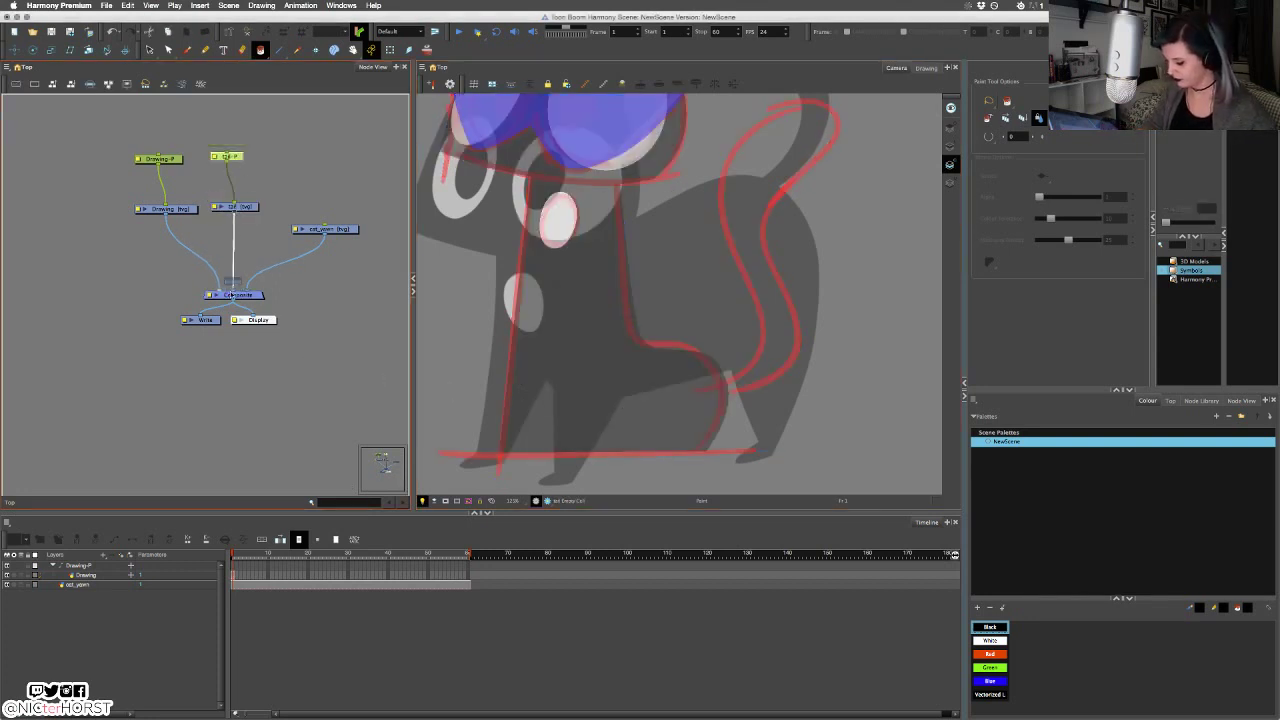
pyautogui.click(16, 51)
pyautogui.moveTo(709, 200); pyautogui.dragTo(715, 393)
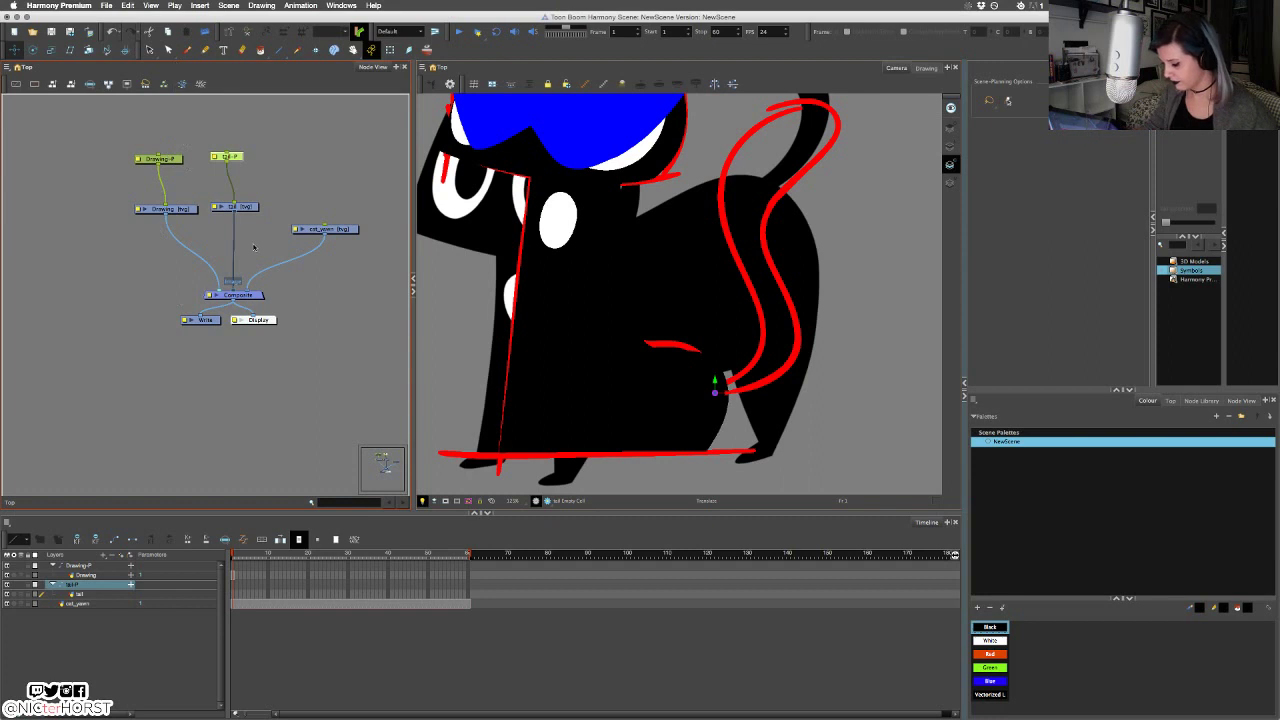
pyautogui.click(243, 207)
pyautogui.click(174, 118)
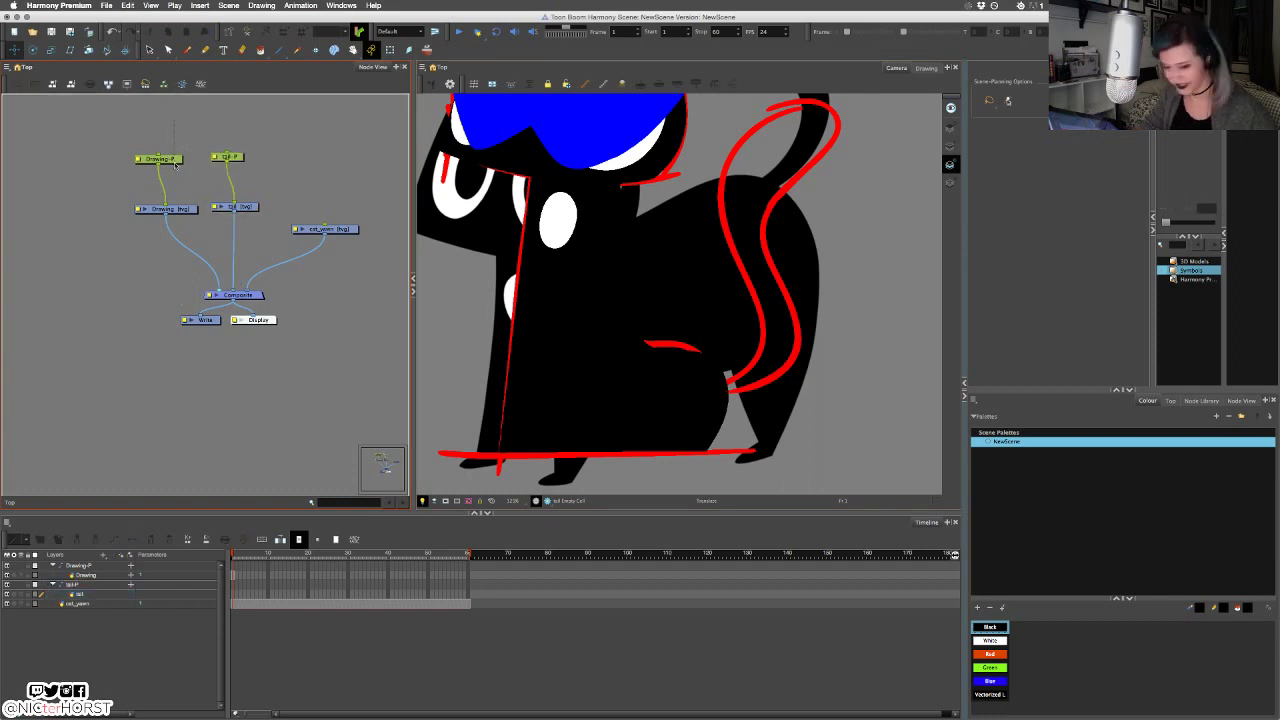
# Add a parent peg above the body drawing's peg and connect the tail's peg to it as well.
pyautogui.click(162, 159)
pyautogui.press('super+p')
pyautogui.moveTo(161, 116); pyautogui.dragTo(228, 153)
pyautogui.click(244, 137)
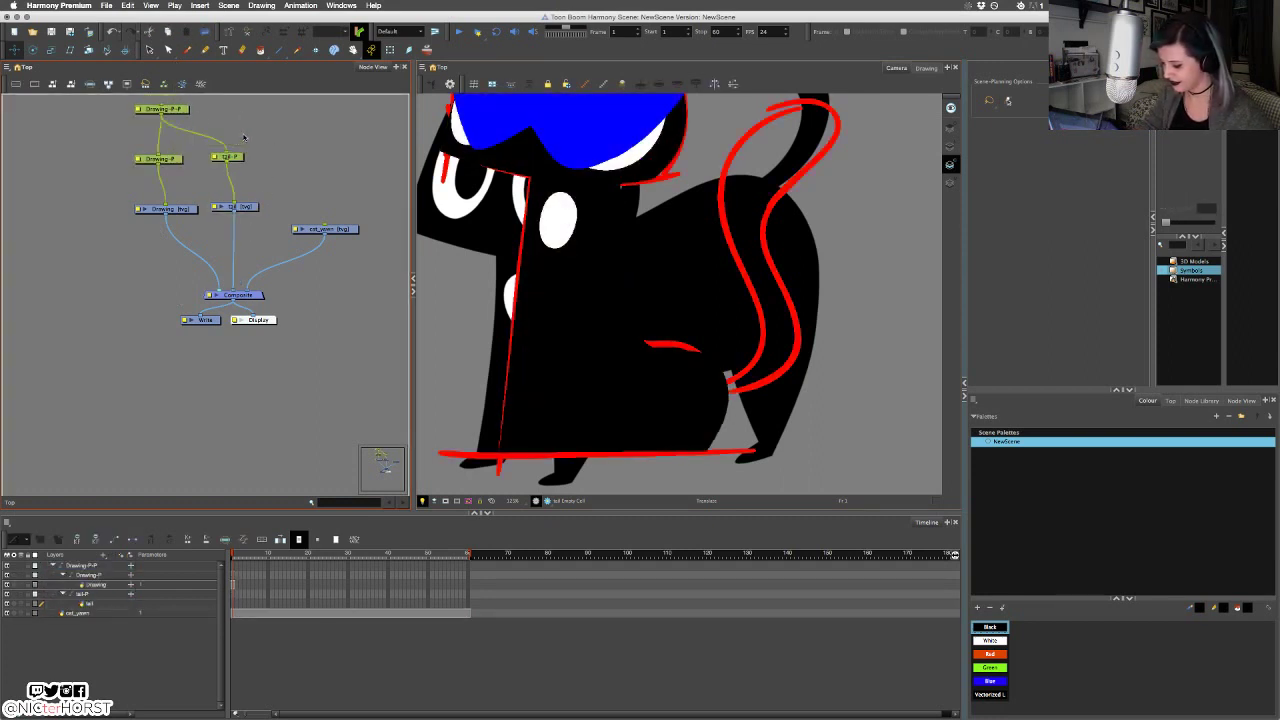
# Rename the shared top peg to Zoe_M-P in its layer properties.
pyautogui.click(147, 110)
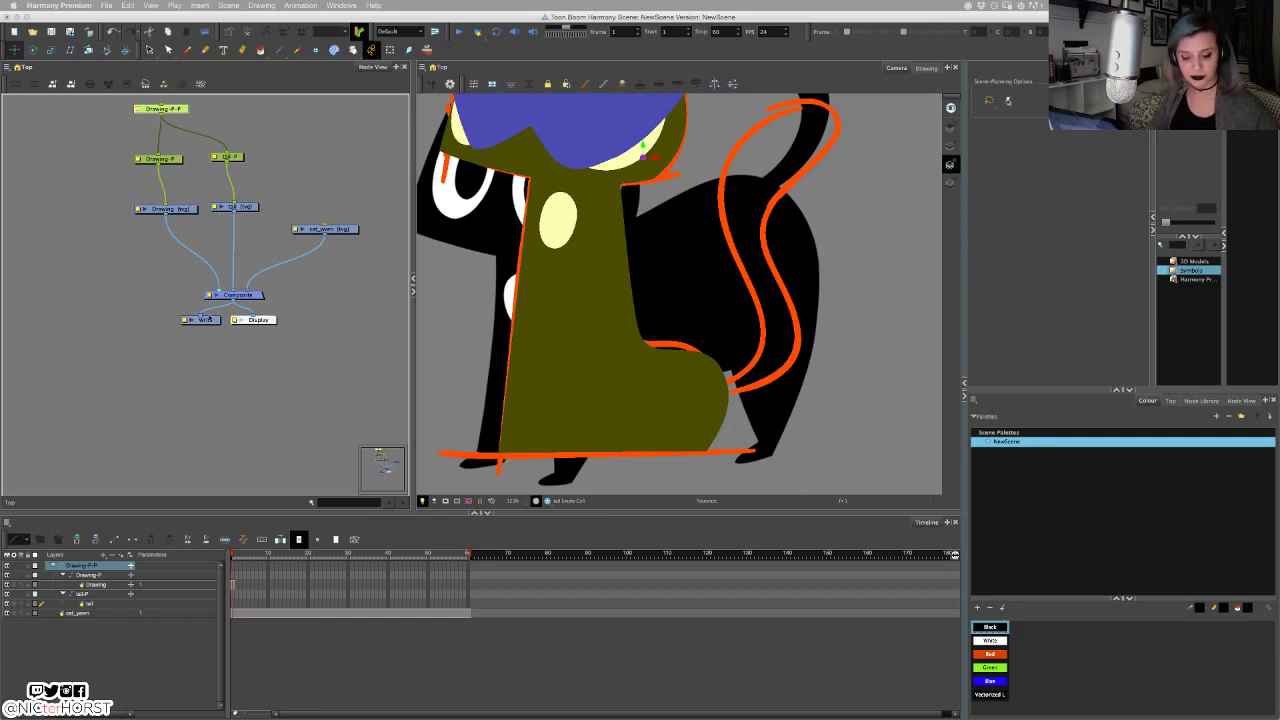
pyautogui.moveTo(362, 2)
pyautogui.mouseDown()
pyautogui.moveTo(347, 136)
pyautogui.moveTo(314, 169)
pyautogui.mouseUp()
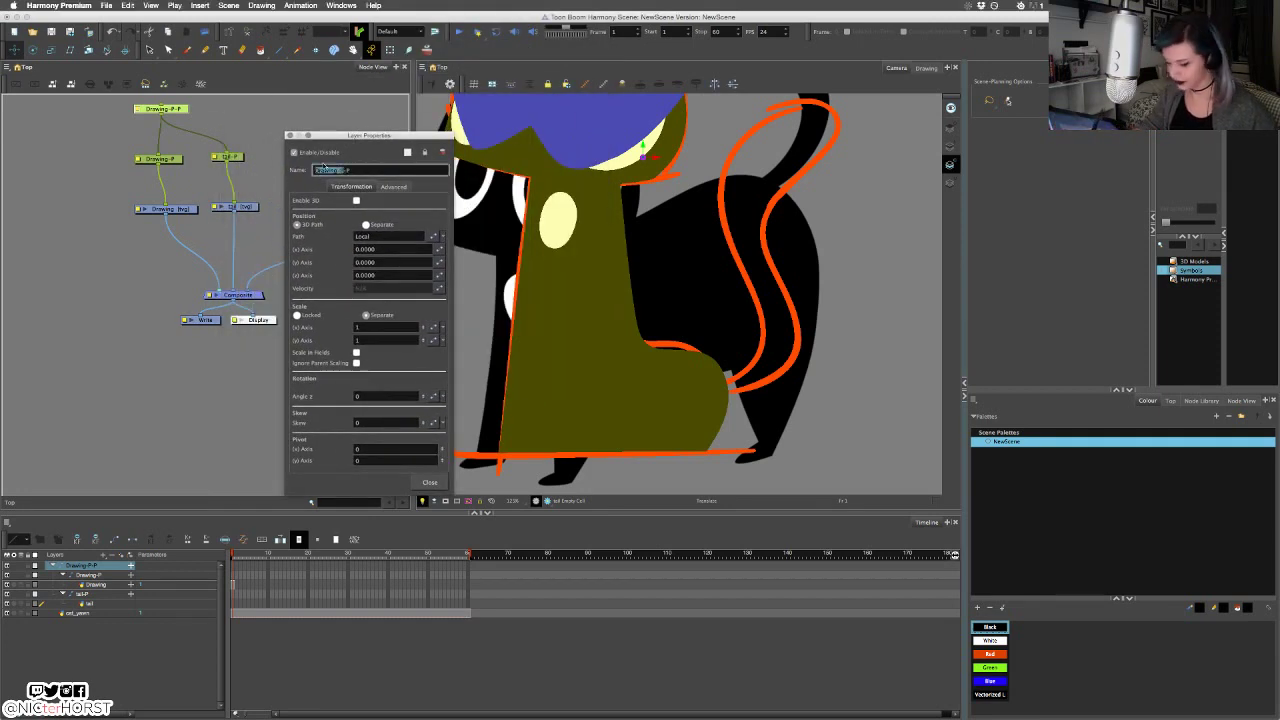
pyautogui.write('Zoe')
pyautogui.press('Return')
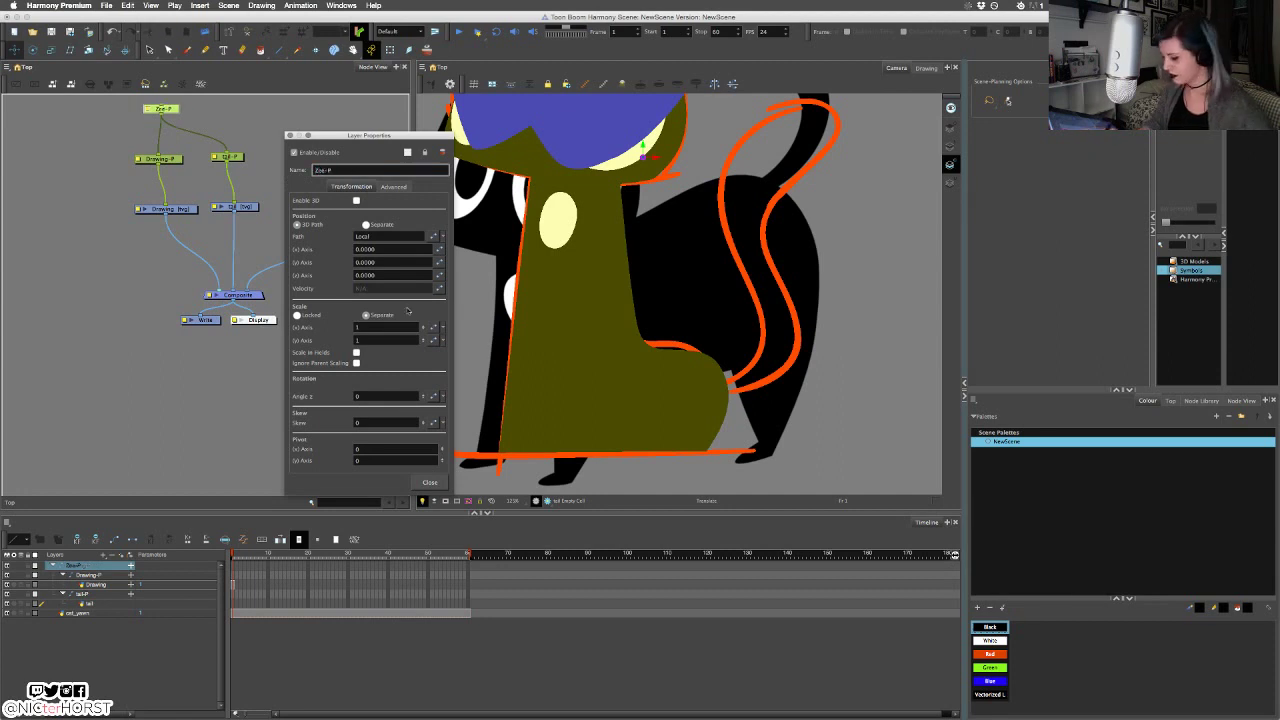
pyautogui.click(429, 482)
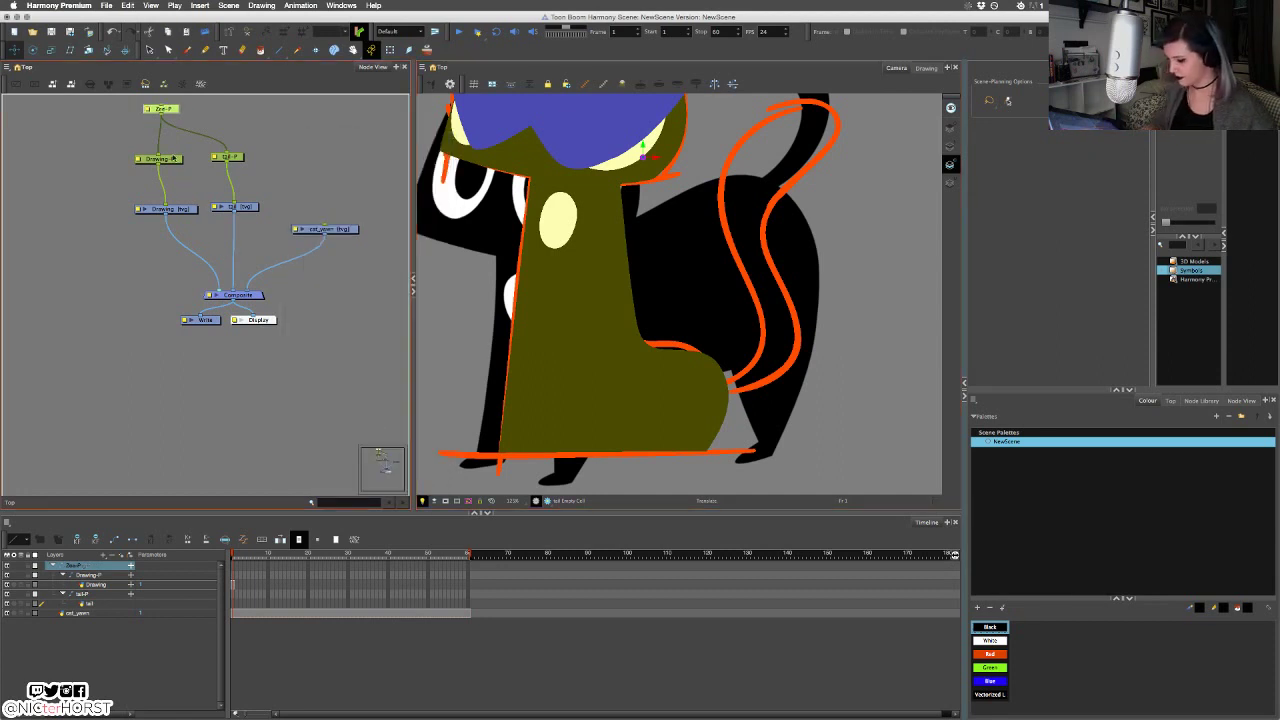
pyautogui.click(148, 109)
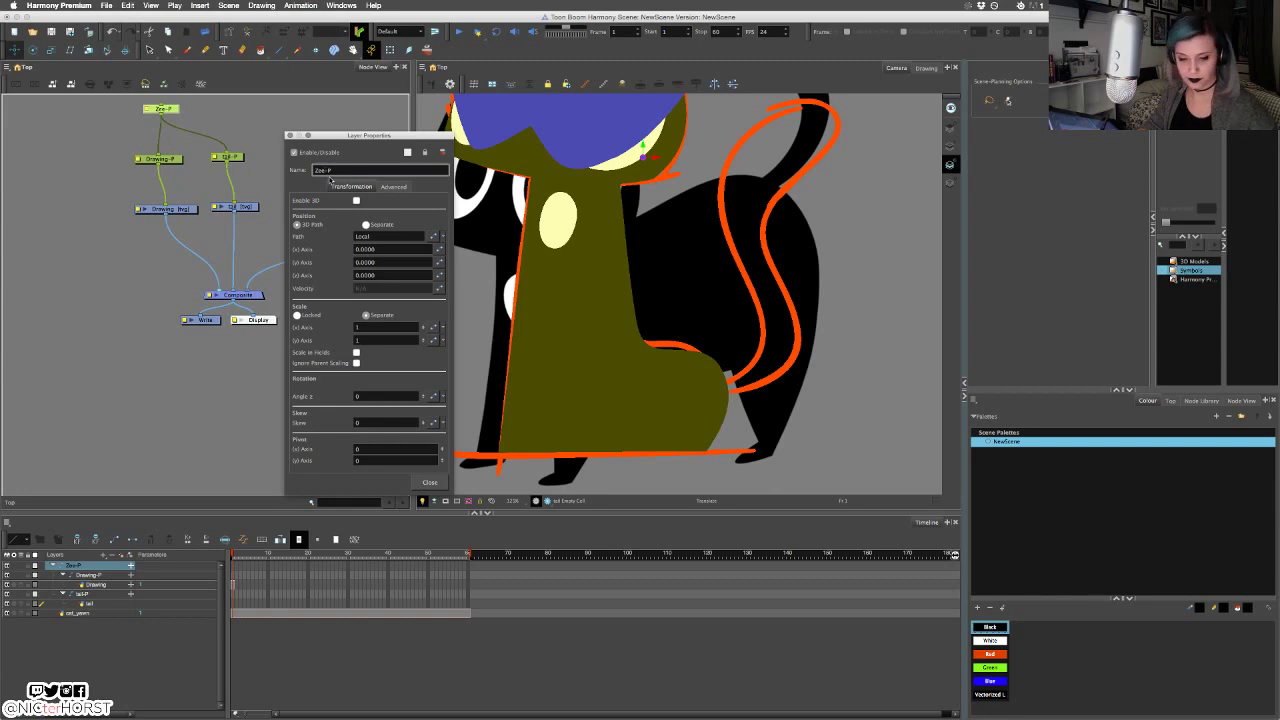
pyautogui.write('M')
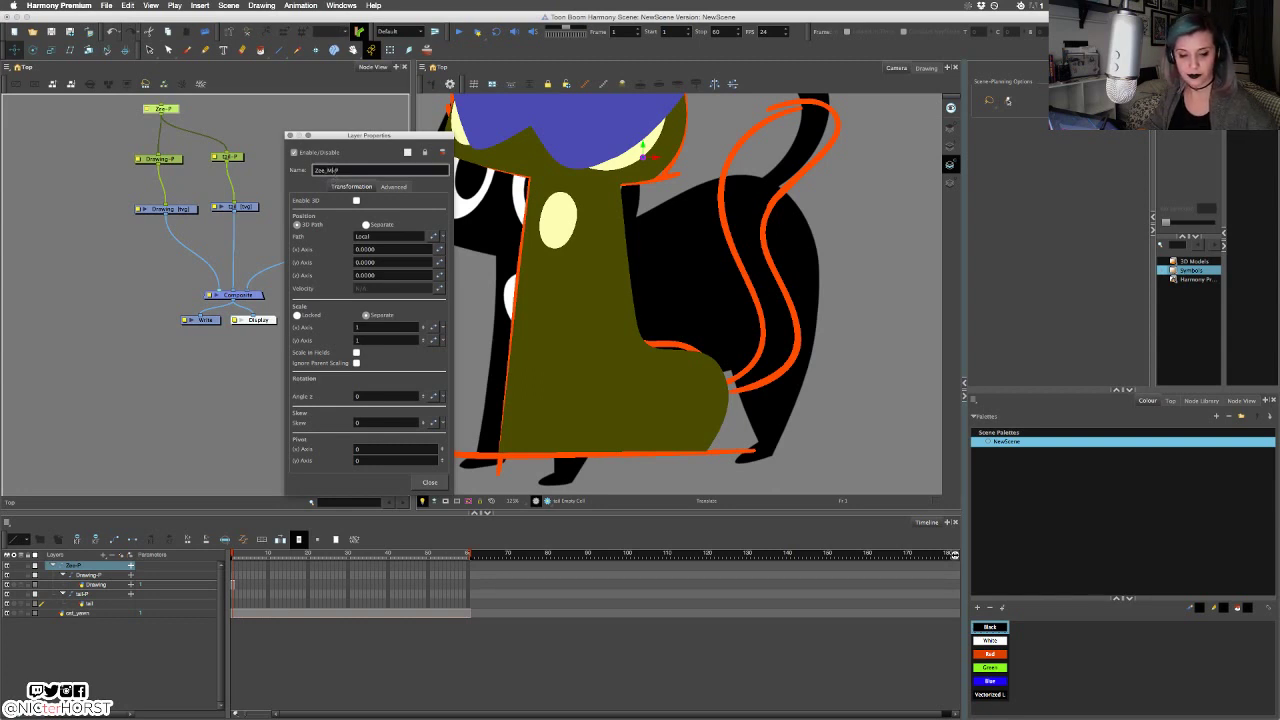
pyautogui.click(430, 482)
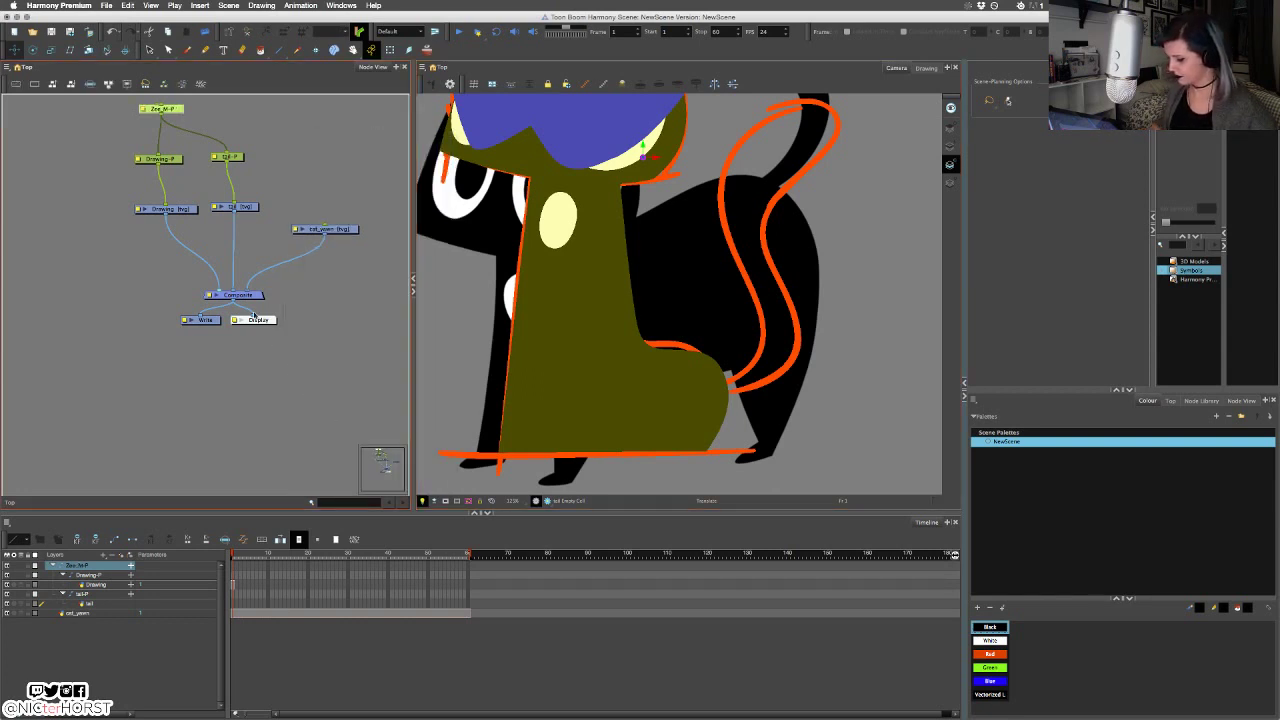
# Rename the body drawing's own peg to Zoe-P.
pyautogui.doubleClick(138, 159)
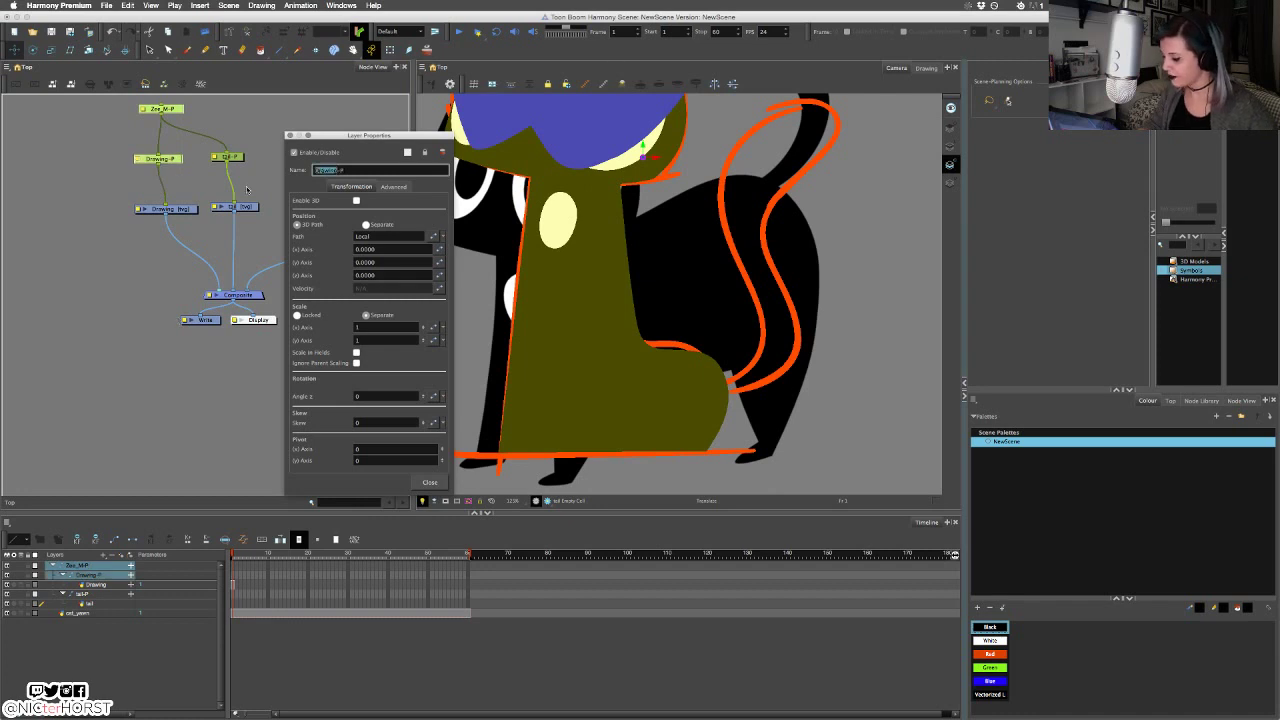
pyautogui.write('Zoe')
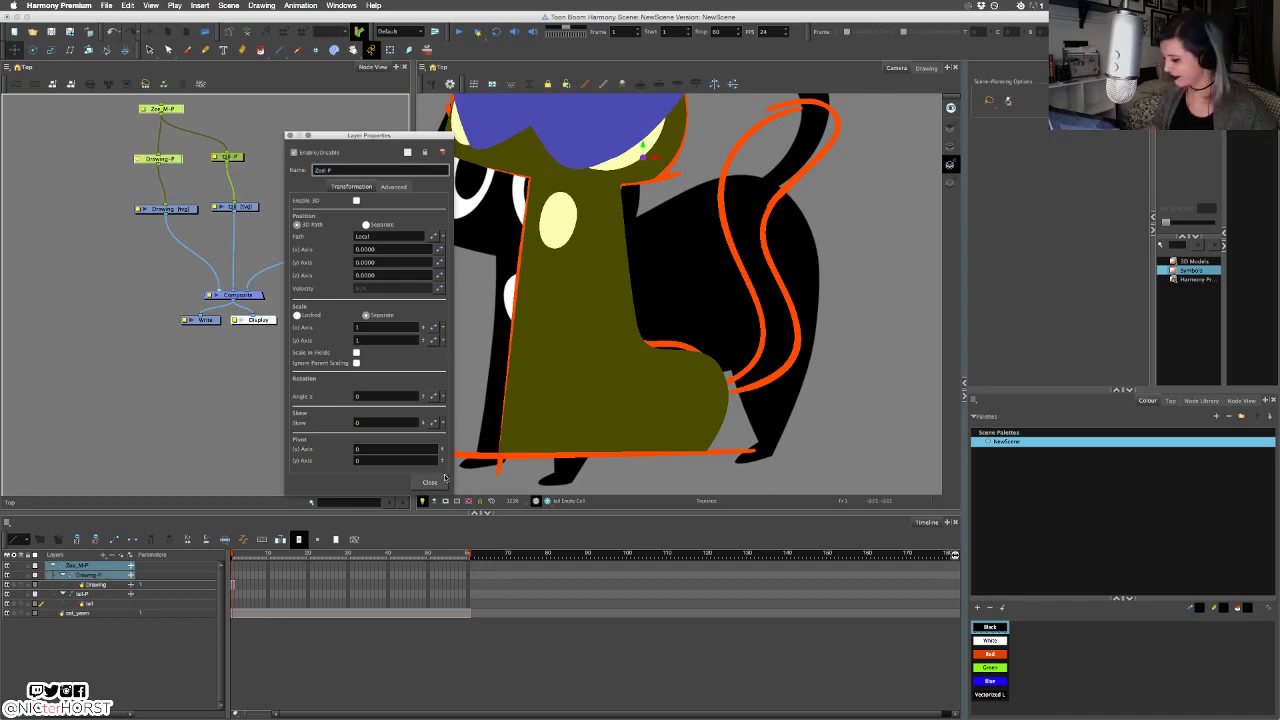
pyautogui.press('Return')
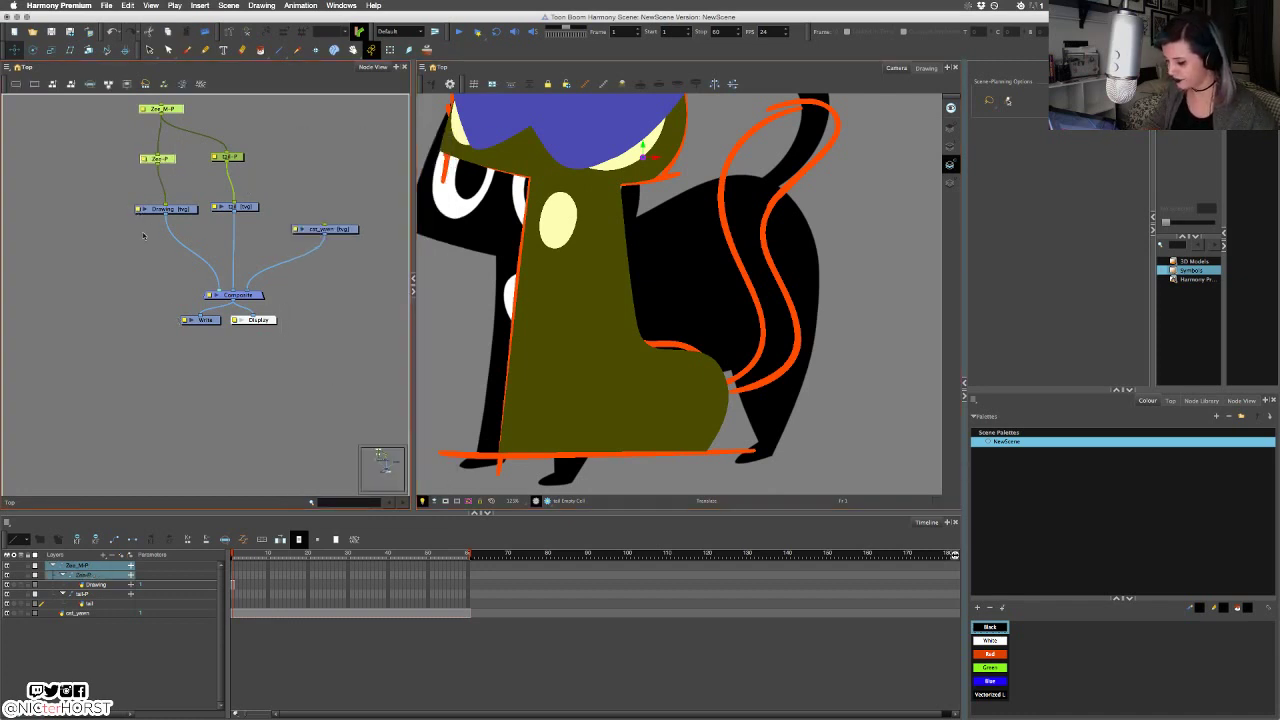
# Rename the cat's body drawing layer to Zoe and deselect all nodes.
pyautogui.click(138, 209)
pyautogui.doubleClick(338, 170)
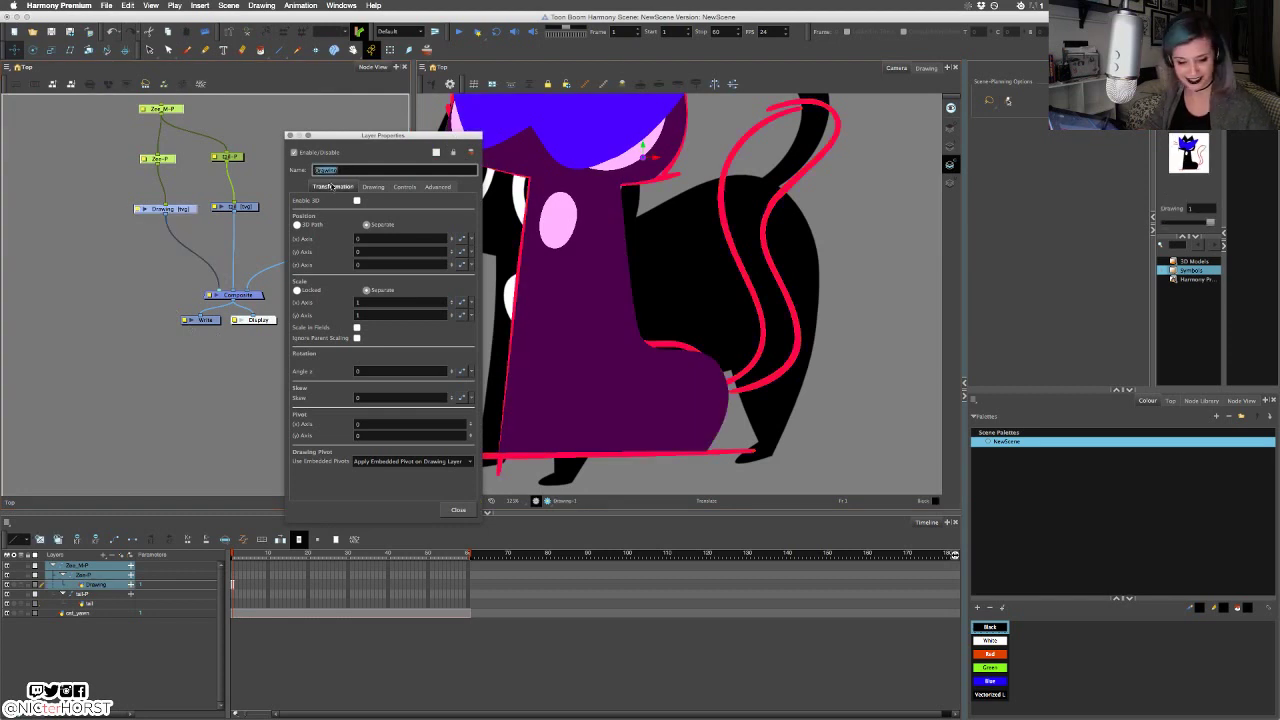
pyautogui.write('Zoe')
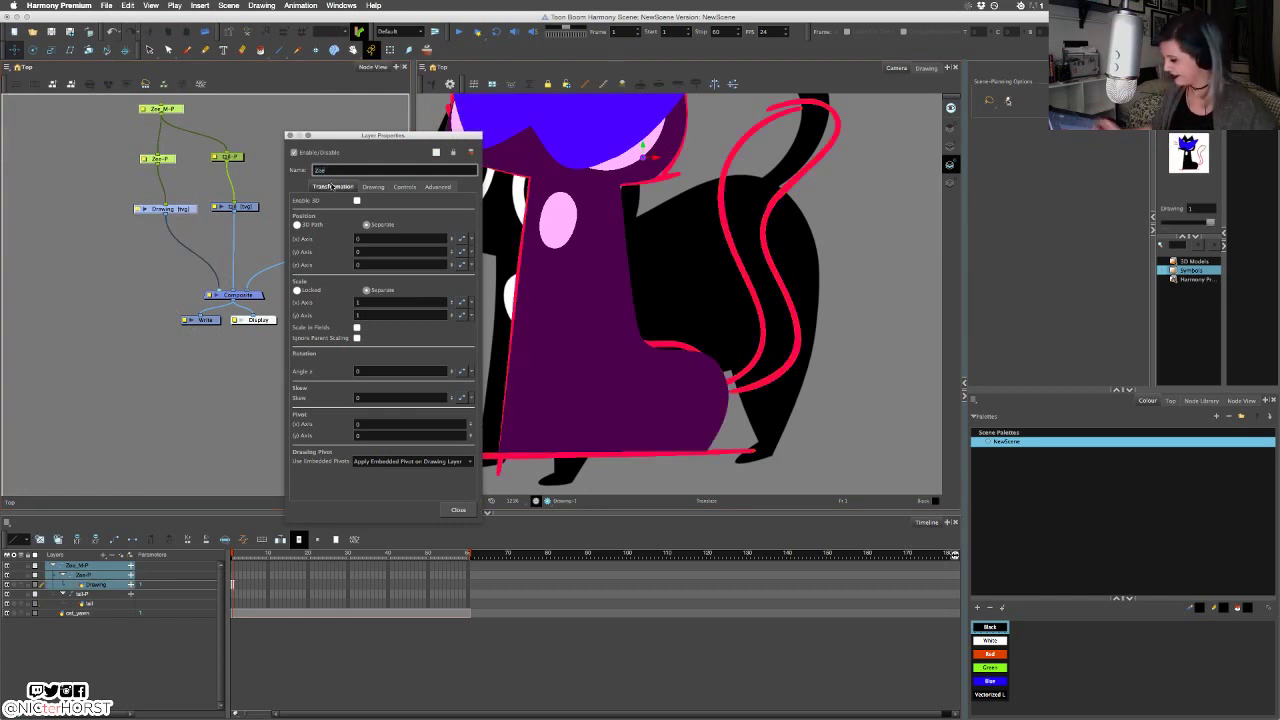
pyautogui.press('Return')
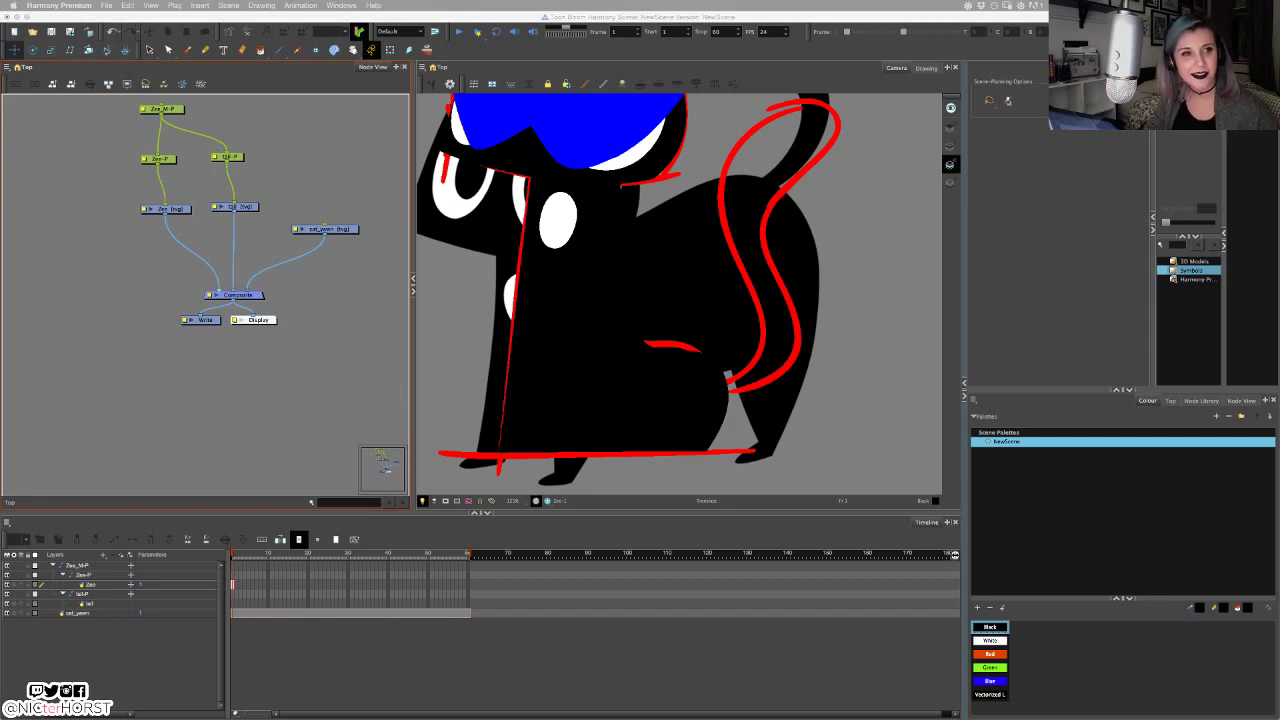
pyautogui.click(310, 390)
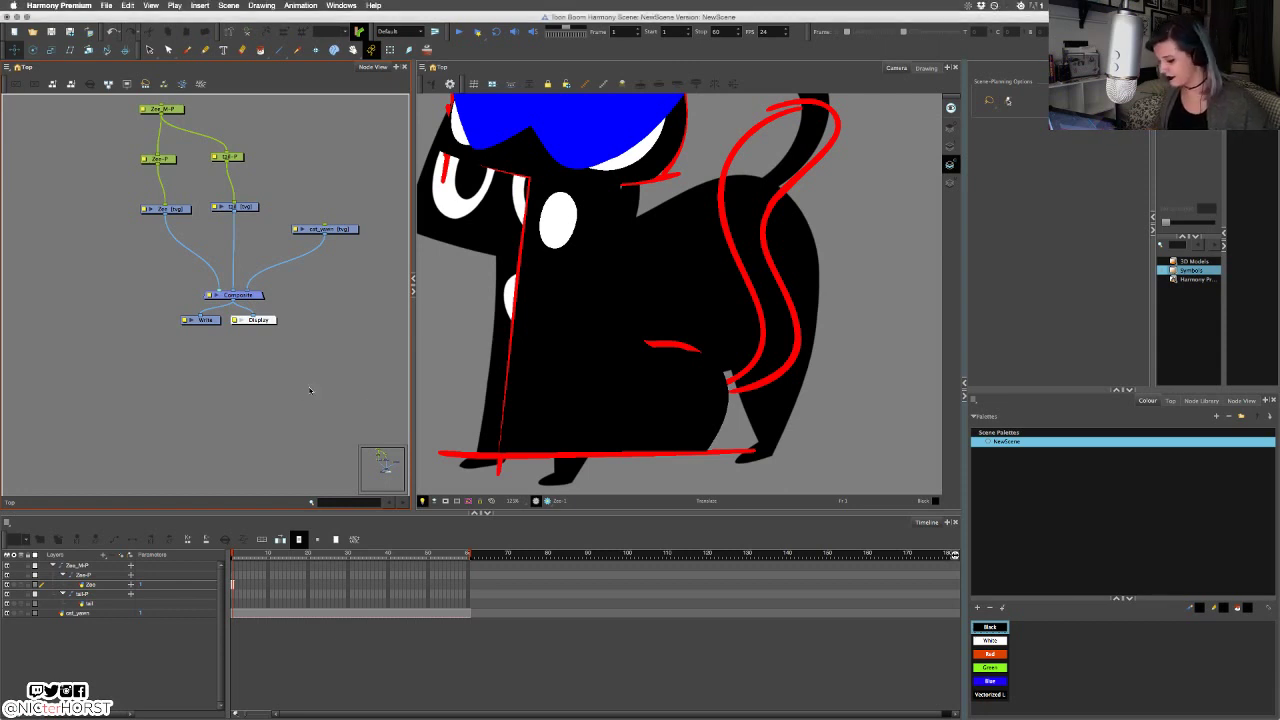
pyautogui.press('1')
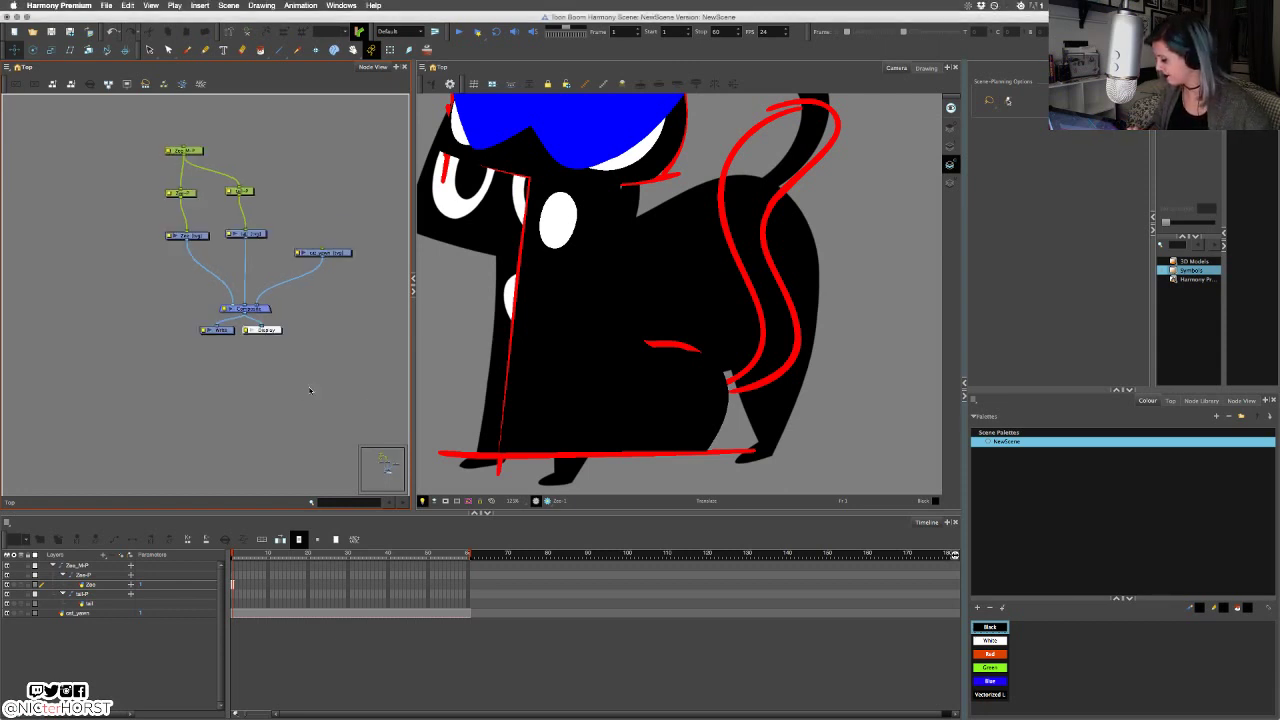
pyautogui.press('2')
pyautogui.moveTo(300, 292); pyautogui.dragTo(325, 303)
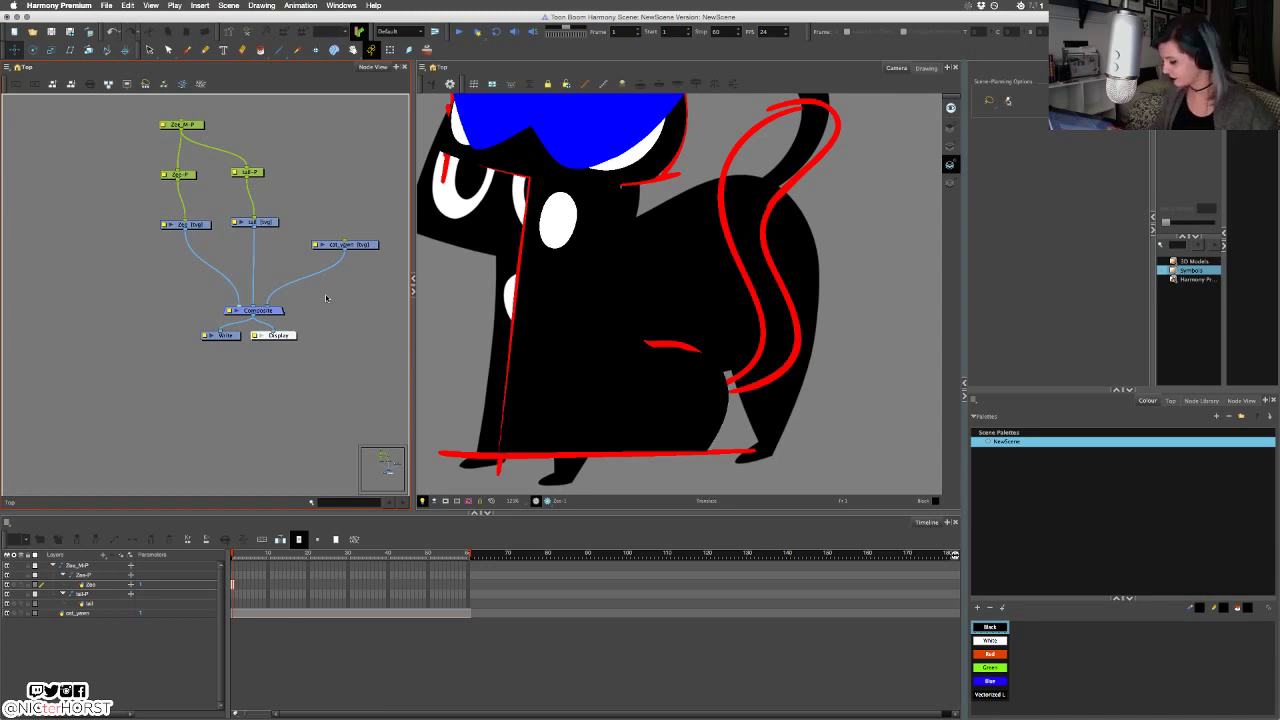
pyautogui.moveTo(325, 297); pyautogui.dragTo(328, 342)
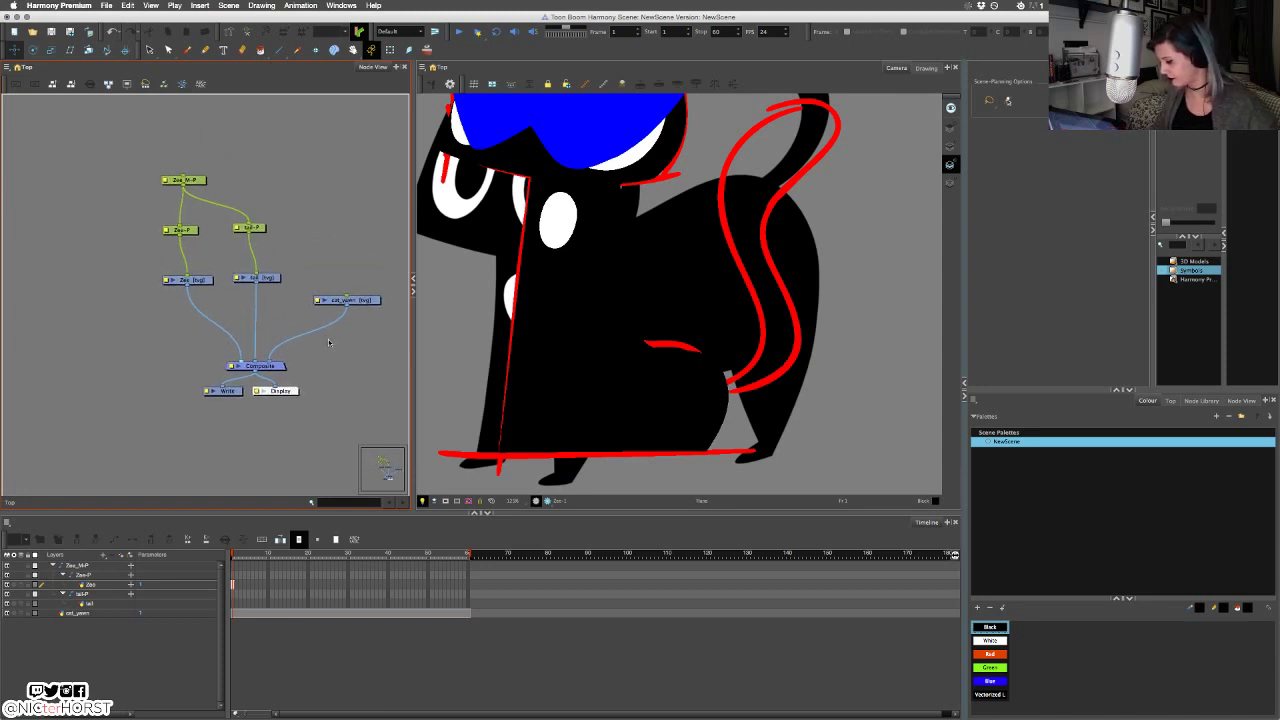
# Recolour the Blue swatch used for the cat's glasses to a dark purple with hue 296, saturation 50 and value 15.
pyautogui.click(992, 681)
pyautogui.doubleClick(1004, 683)
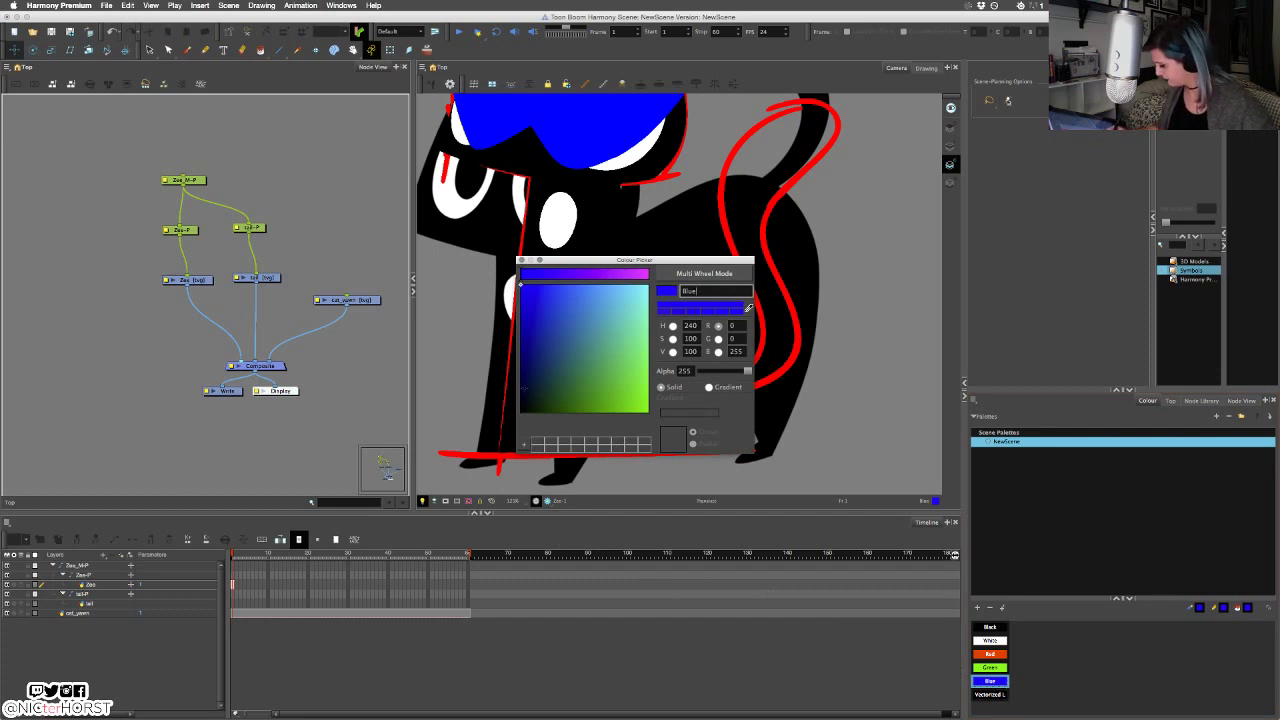
pyautogui.click(521, 412)
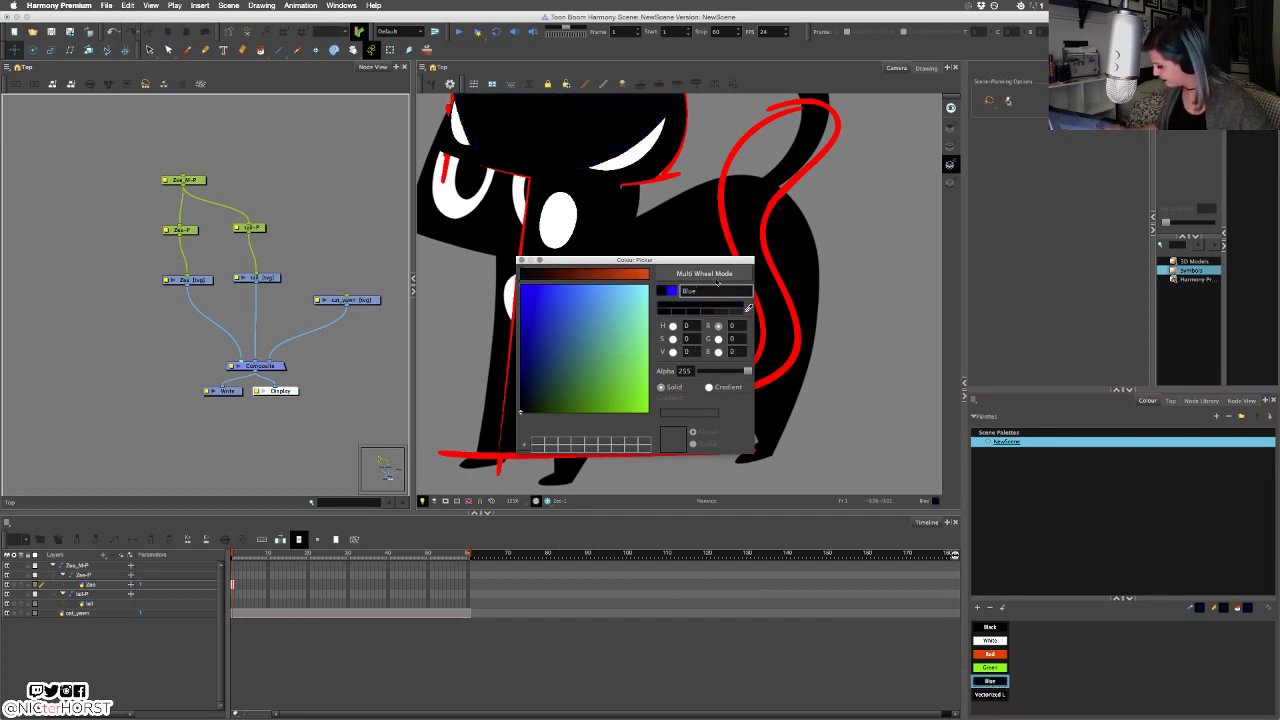
pyautogui.click(701, 273)
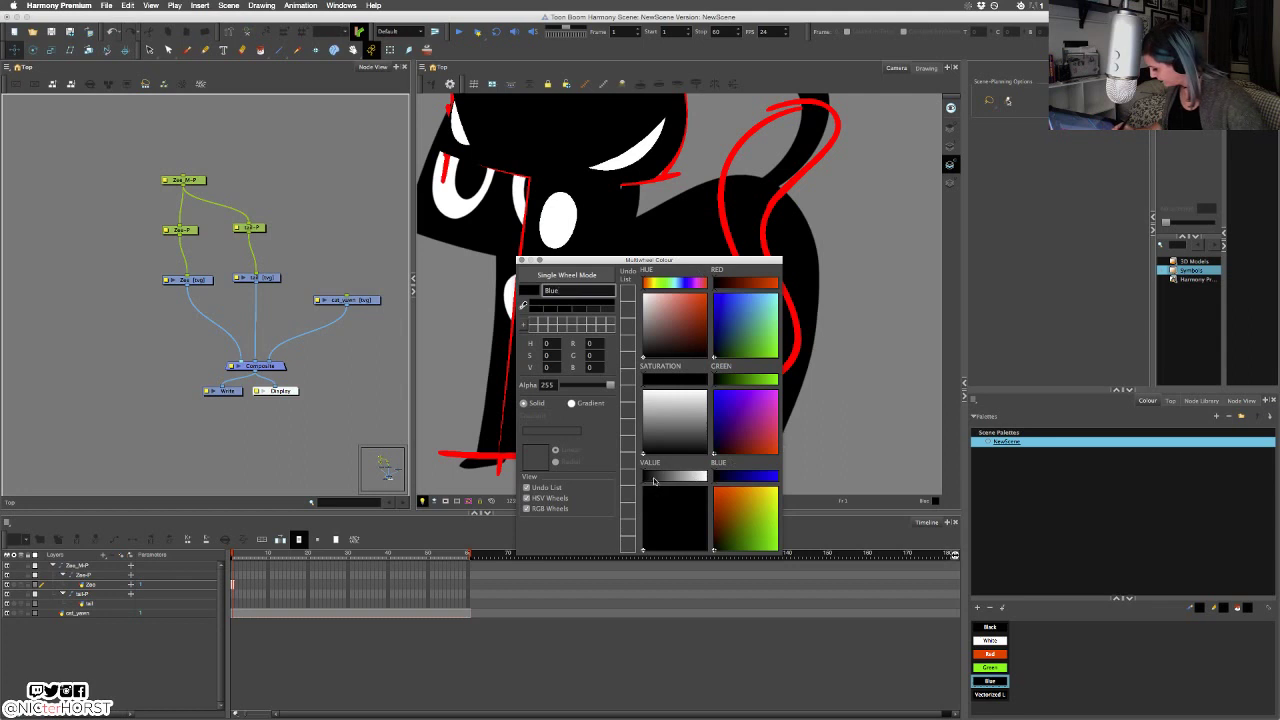
pyautogui.click(652, 478)
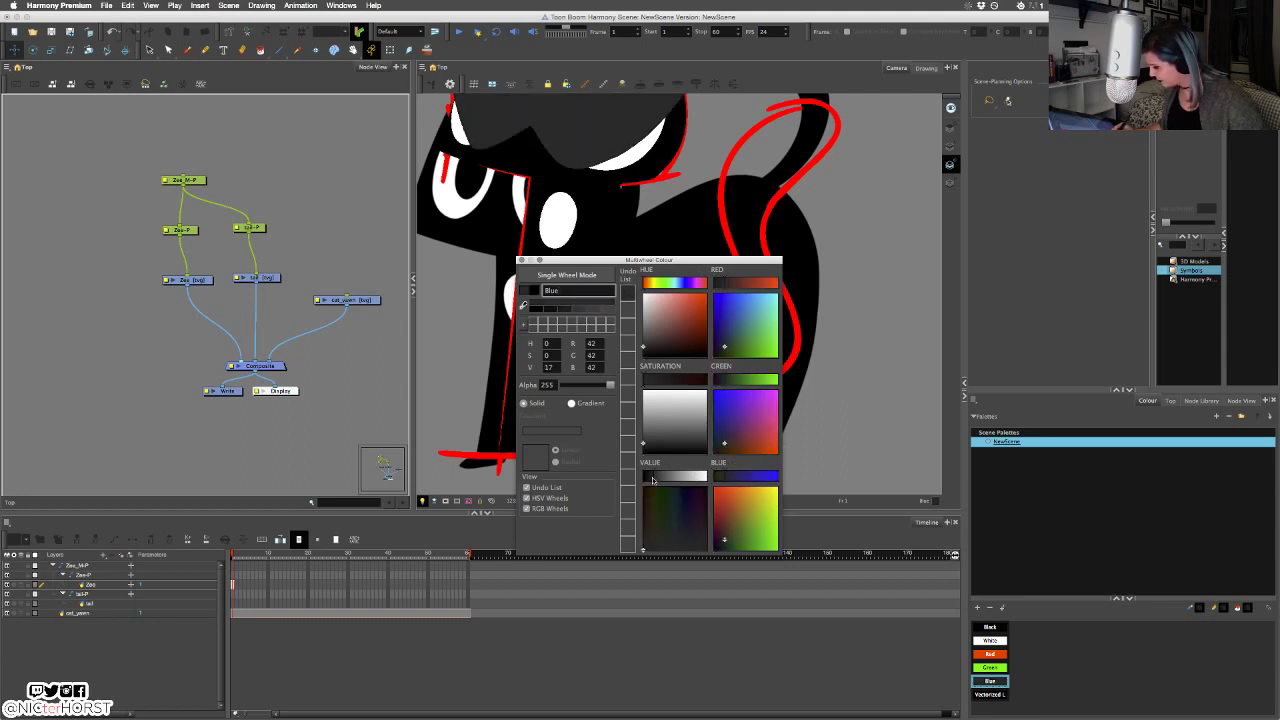
pyautogui.click(650, 480)
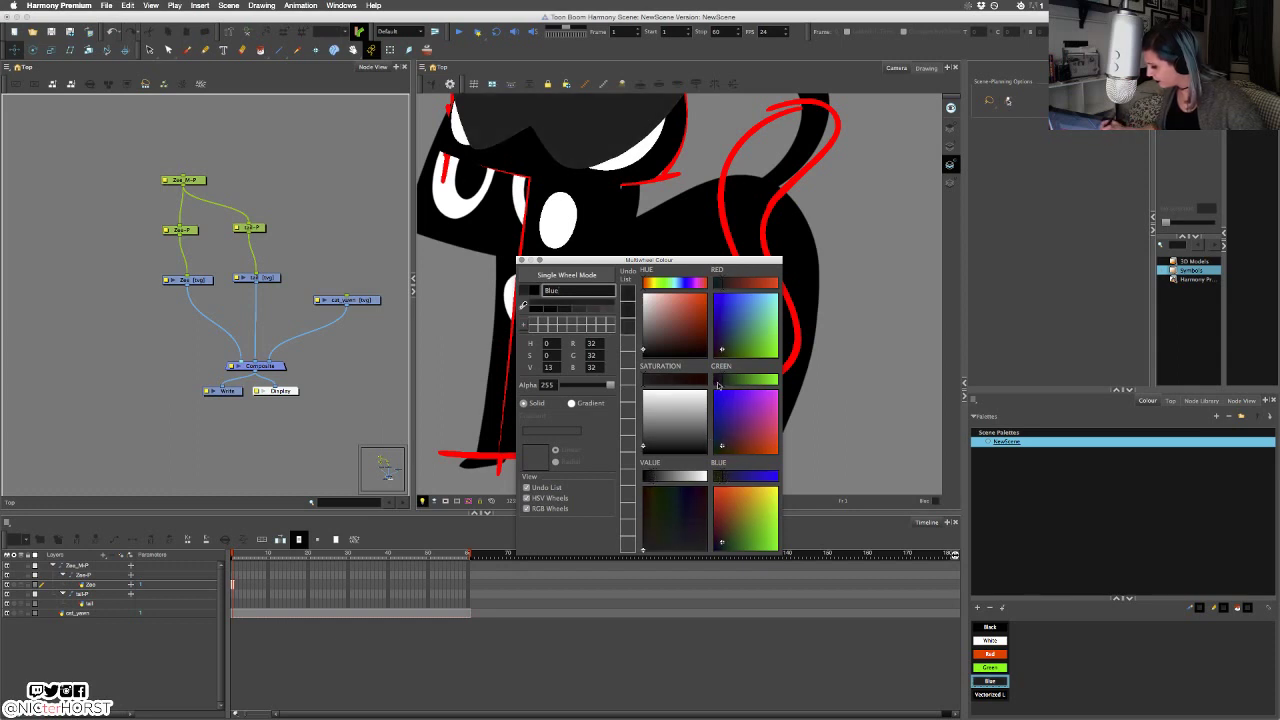
pyautogui.click(717, 384)
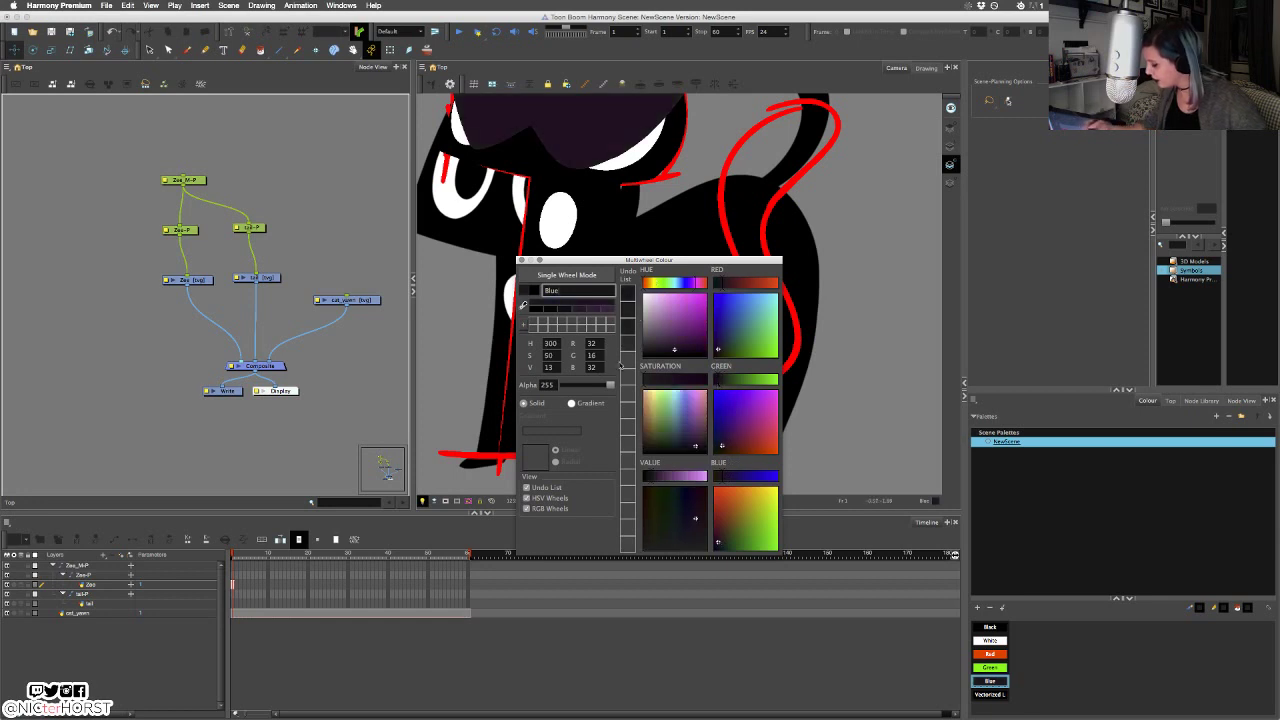
pyautogui.click(653, 479)
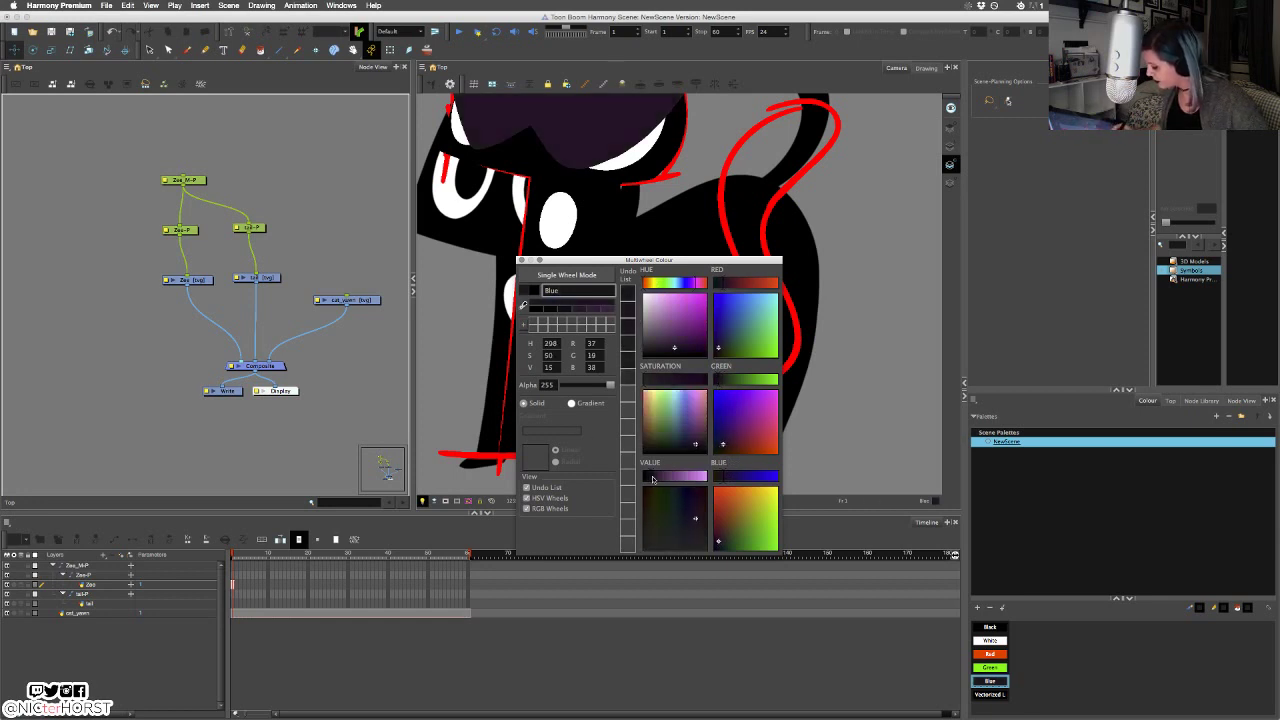
pyautogui.click(521, 260)
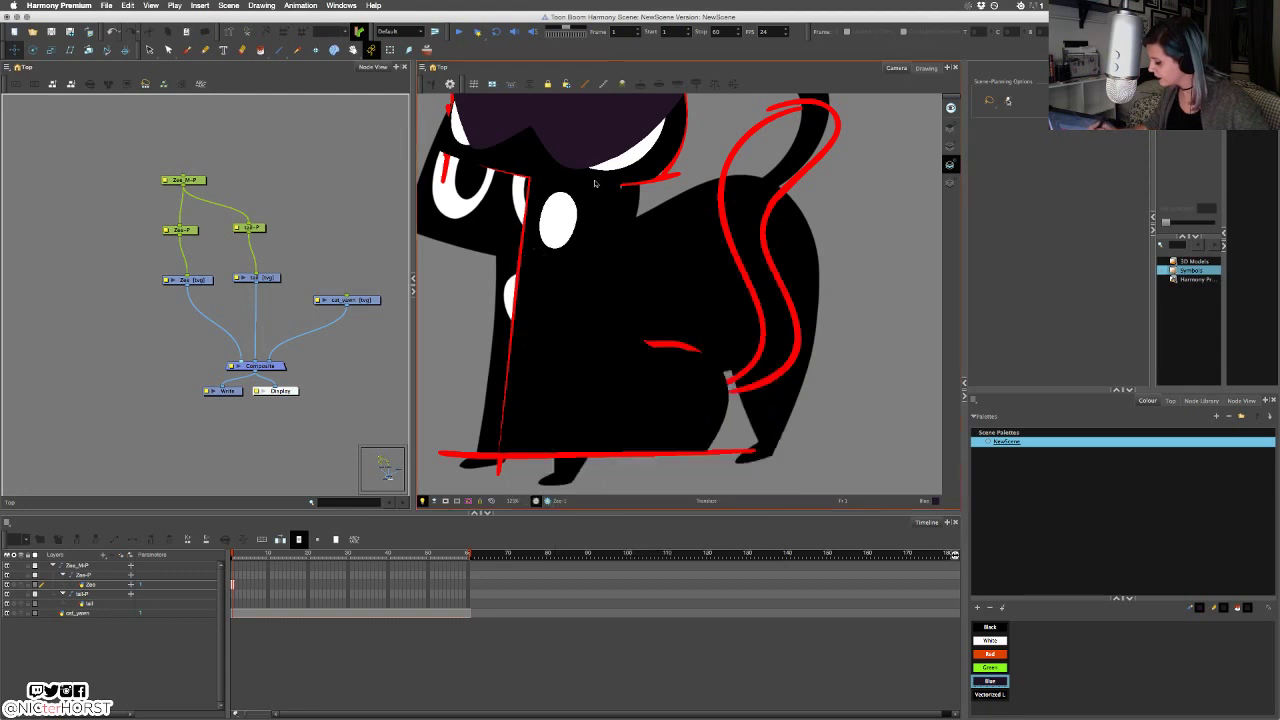
pyautogui.moveTo(607, 159); pyautogui.dragTo(598, 328)
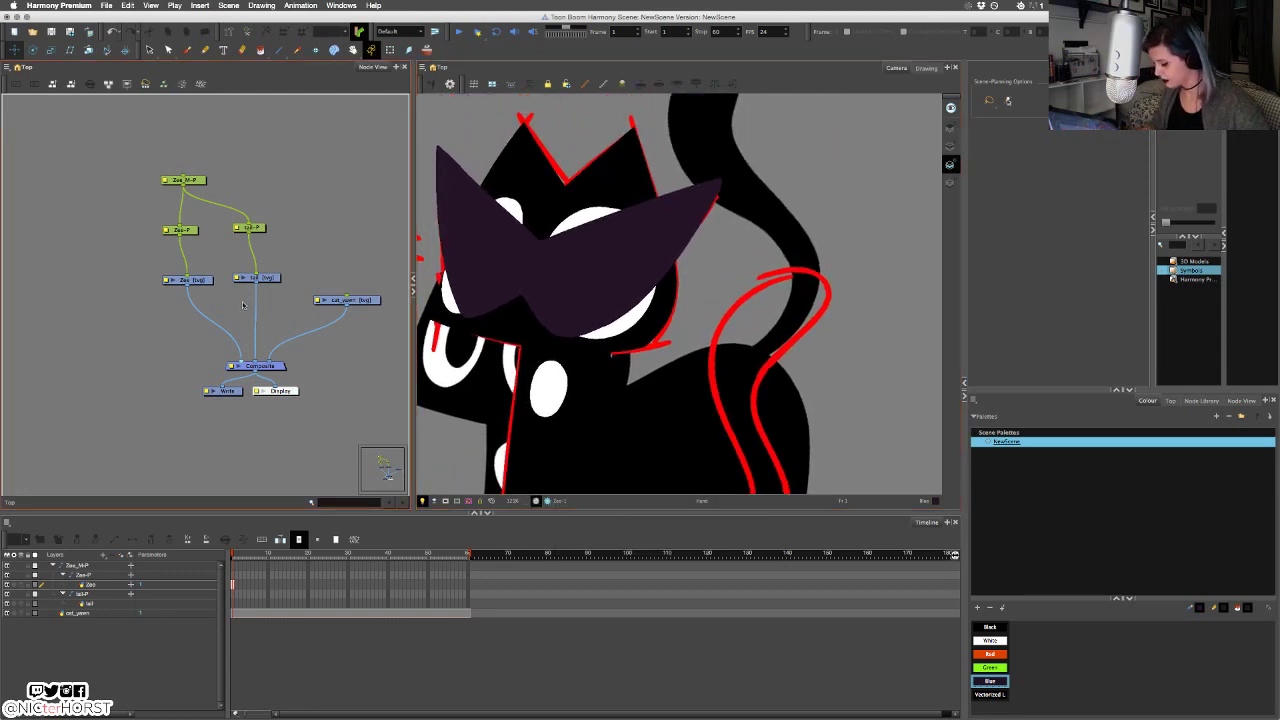
# Activate the tail drawing layer, make Black the current colour and try a short brush stroke at the tail's base.
pyautogui.click(198, 279)
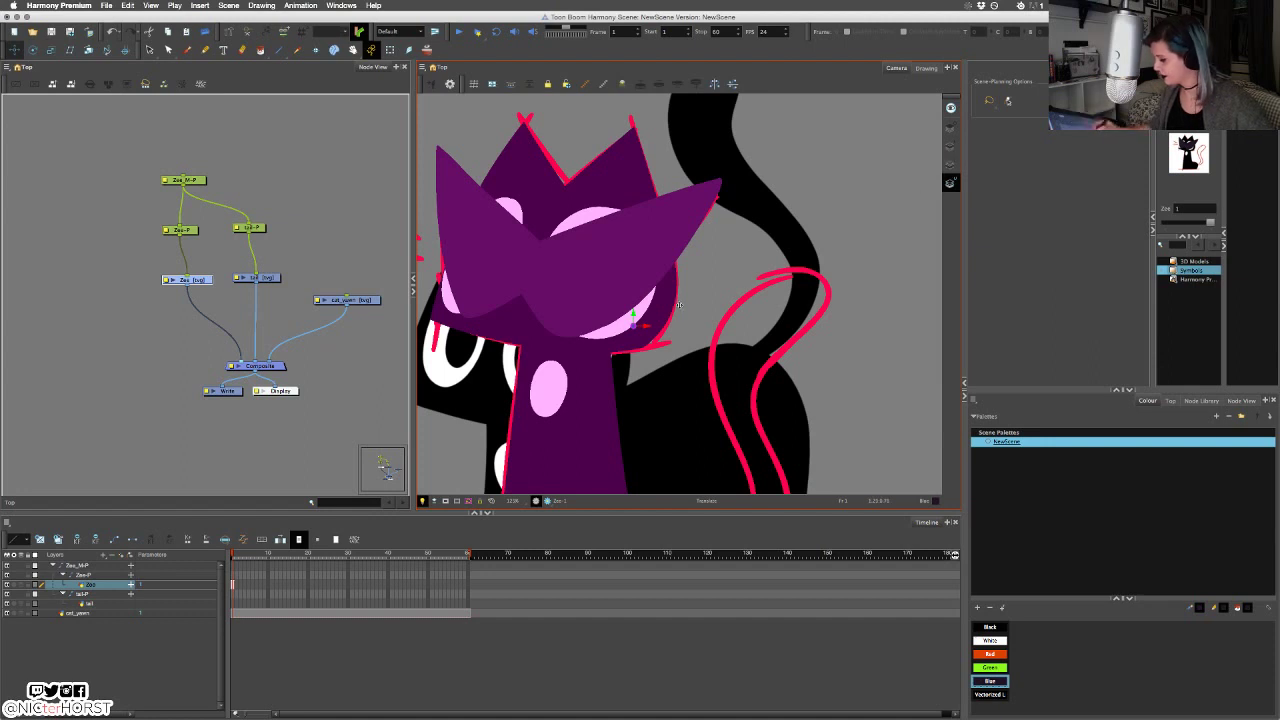
pyautogui.click(152, 52)
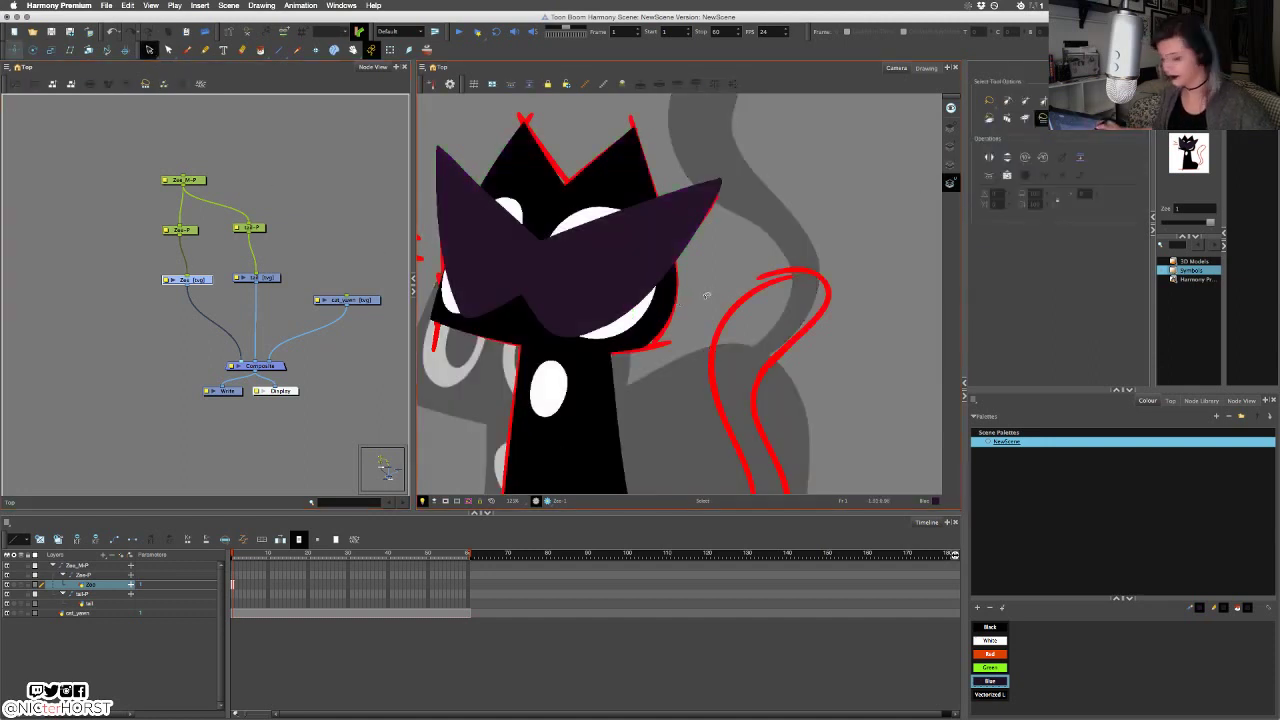
pyautogui.click(264, 279)
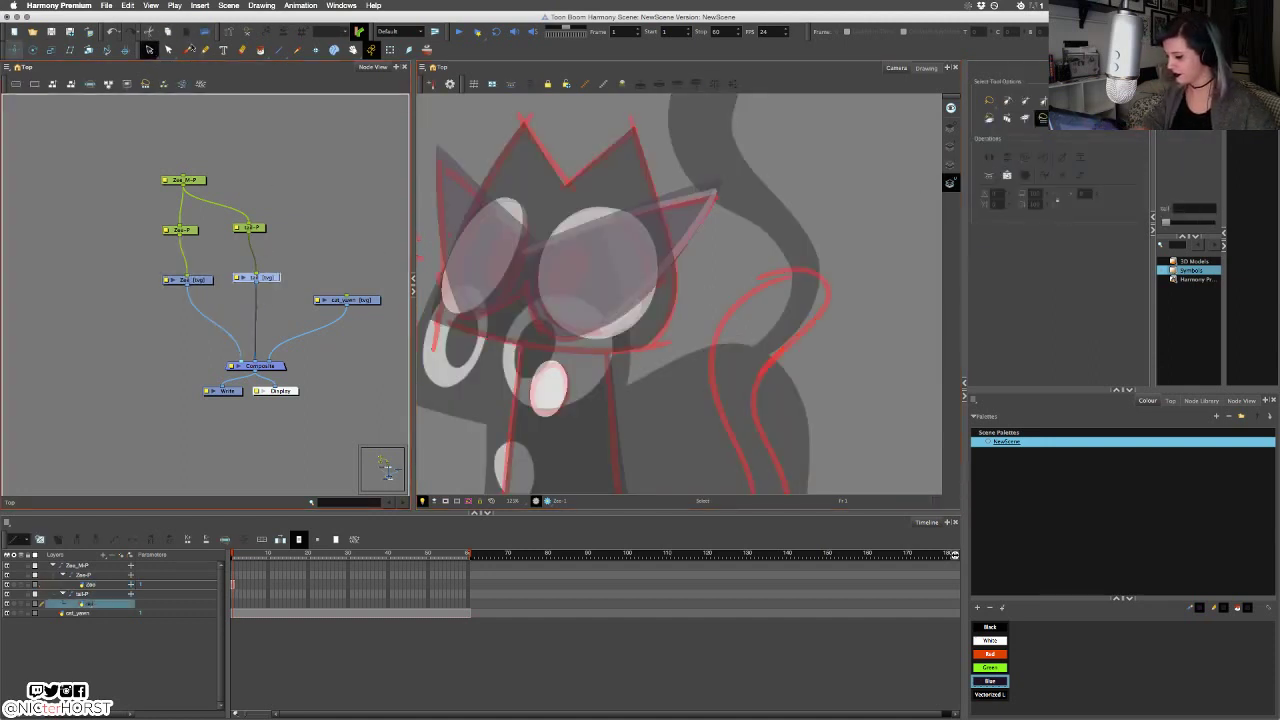
pyautogui.hotkey('alt', 'b')
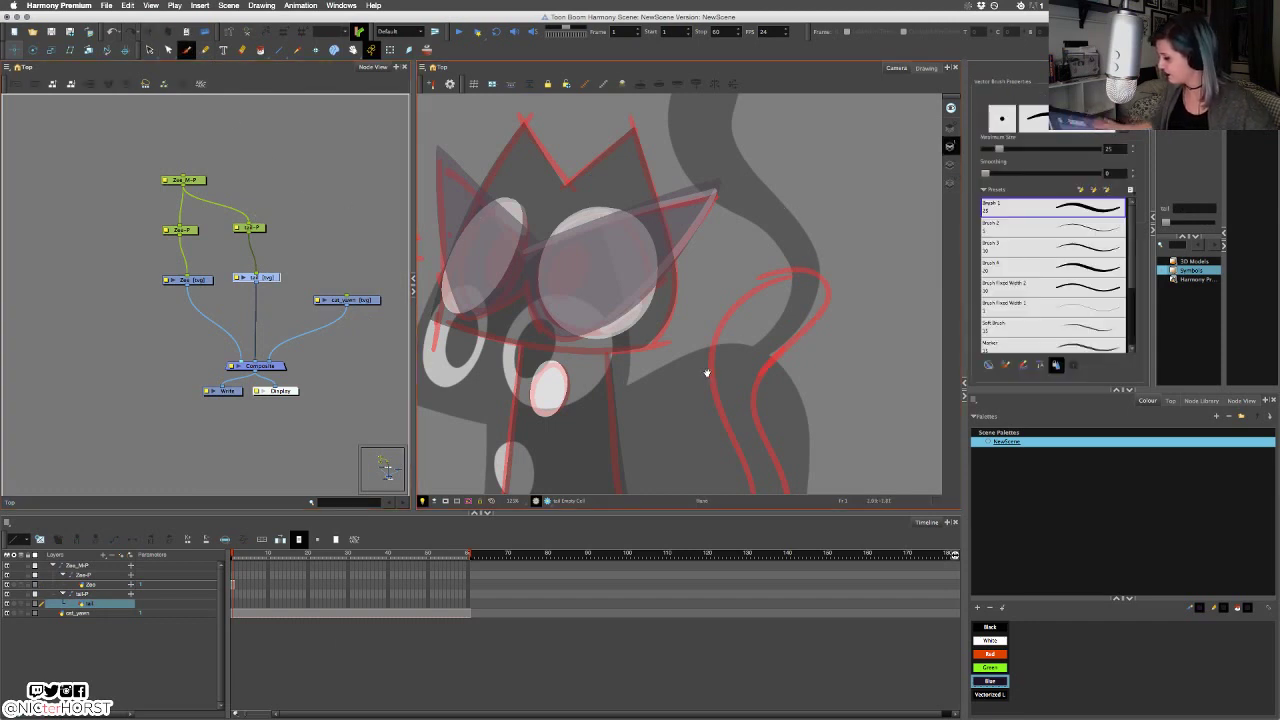
pyautogui.moveTo(706, 373); pyautogui.dragTo(667, 208)
pyautogui.click(992, 628)
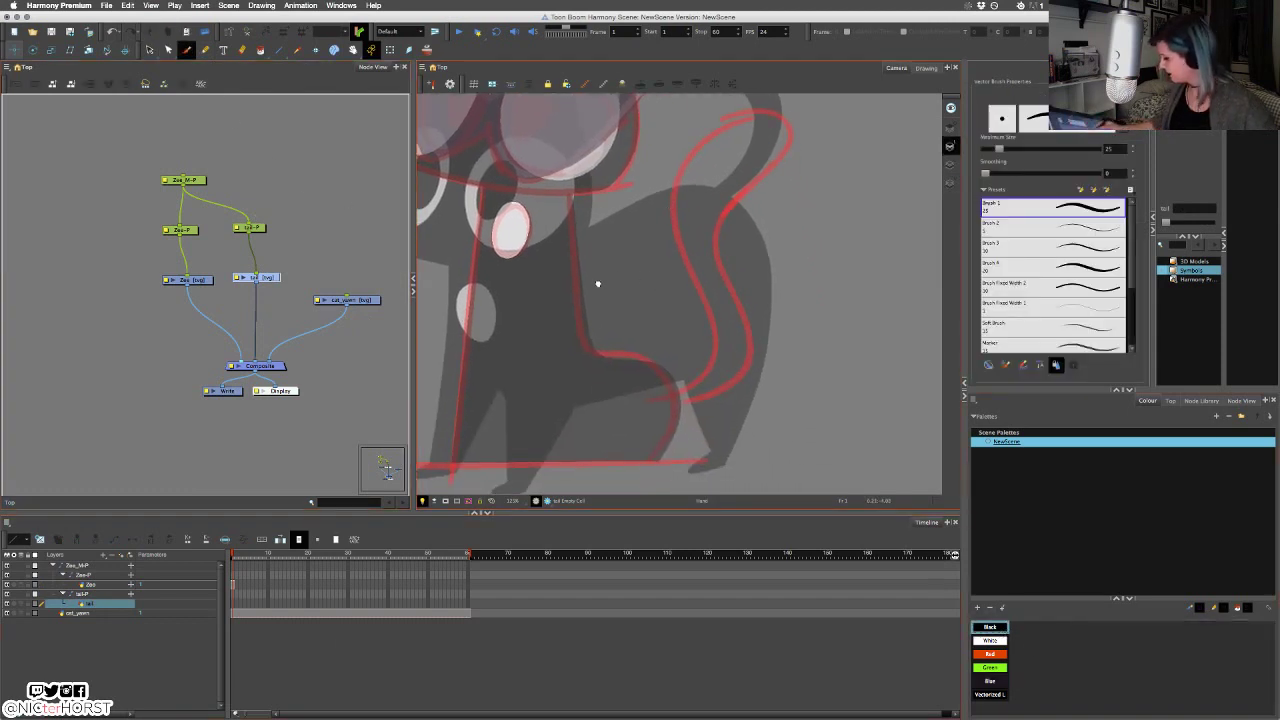
pyautogui.moveTo(597, 283); pyautogui.dragTo(533, 301)
pyautogui.moveTo(547, 416)
pyautogui.mouseDown()
pyautogui.moveTo(590, 412)
pyautogui.moveTo(612, 150)
pyautogui.moveTo(660, 292)
pyautogui.moveTo(602, 408)
pyautogui.mouseUp()
pyautogui.hotkey('ctrl', 'z')
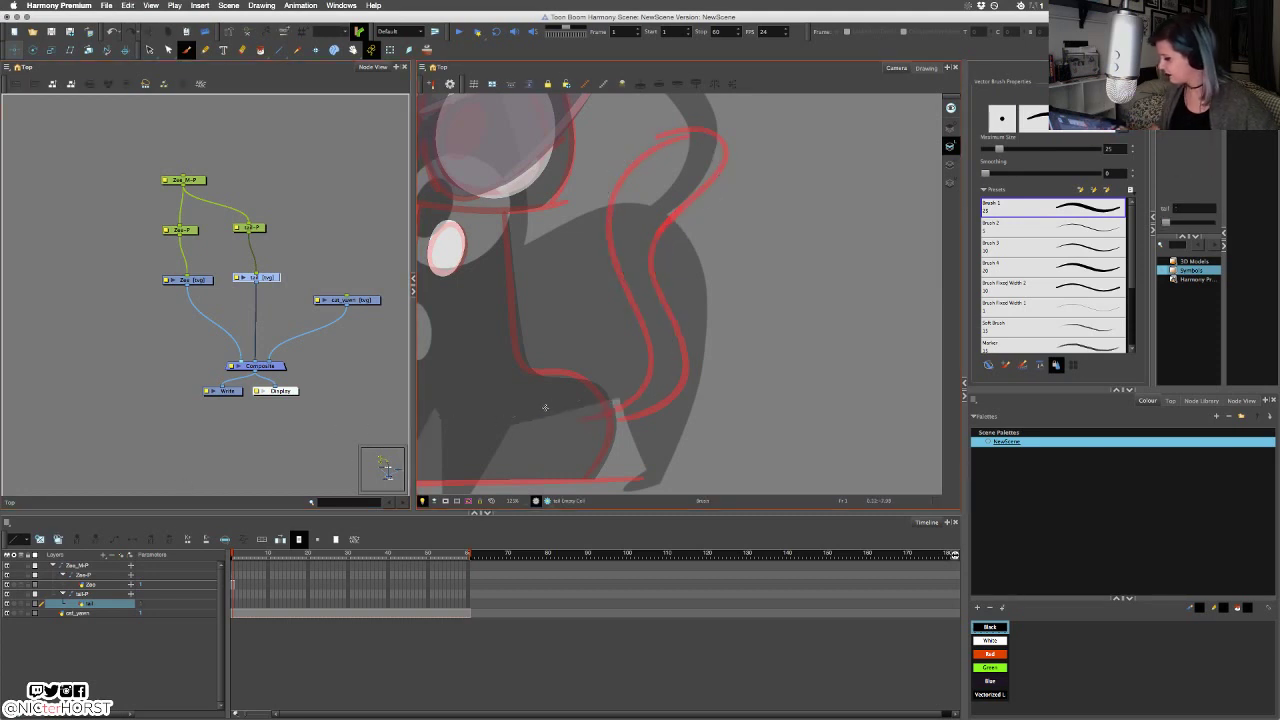
# Draw the tail as one S-curved black line inside the red sketch, using the Pencil at maximum size 30.
pyautogui.click(206, 51)
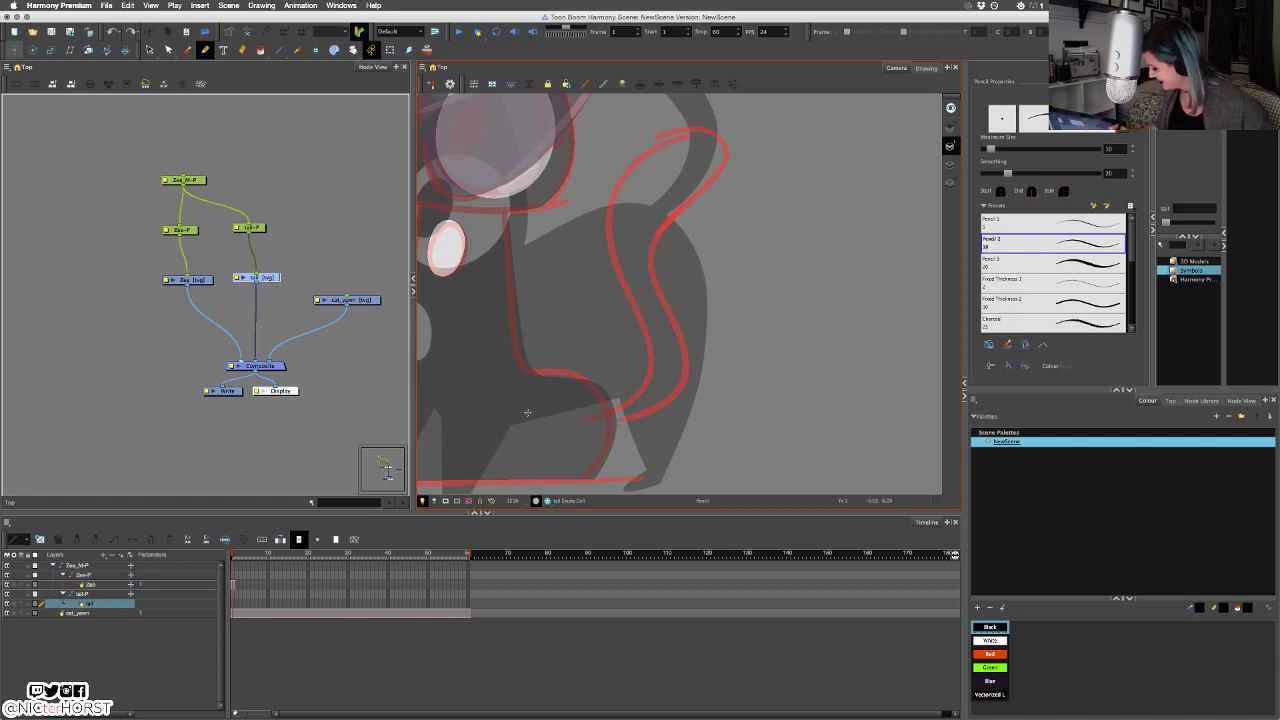
pyautogui.moveTo(527, 412)
pyautogui.mouseDown()
pyautogui.moveTo(595, 424)
pyautogui.moveTo(701, 150)
pyautogui.mouseUp()
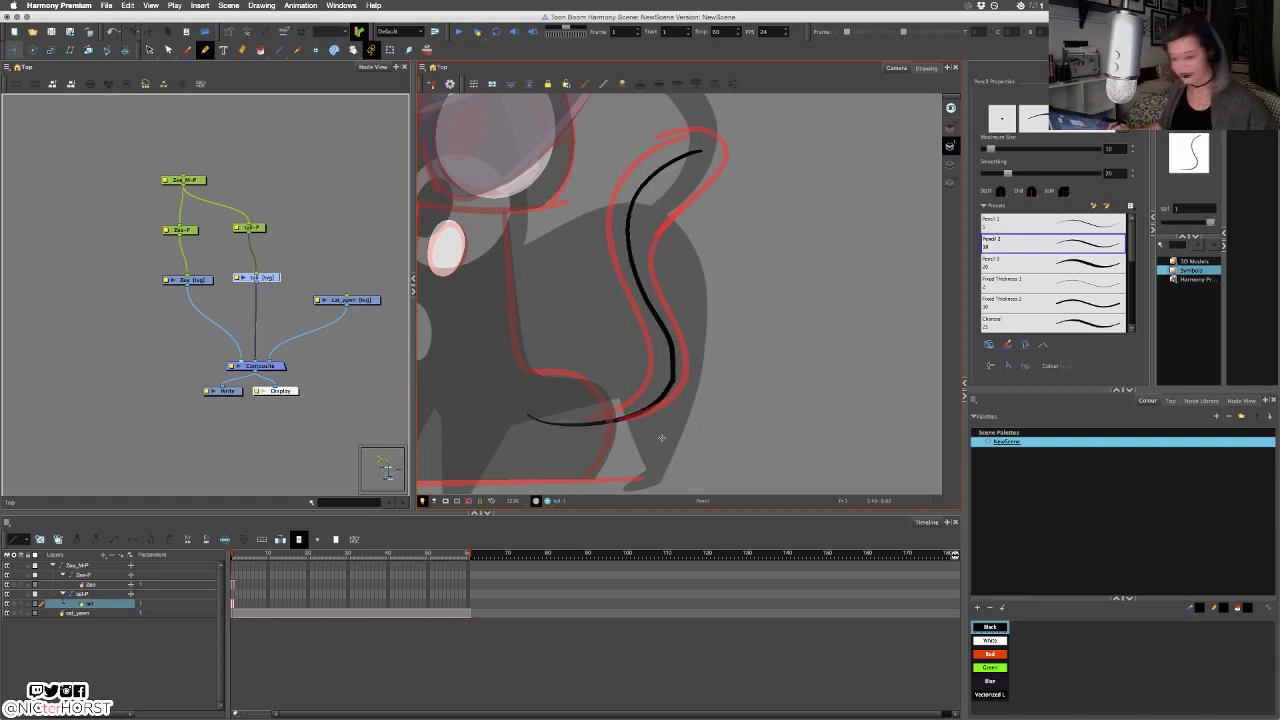
pyautogui.hotkey('ctrl', 'z')
pyautogui.doubleClick(1107, 150)
pyautogui.write('3')
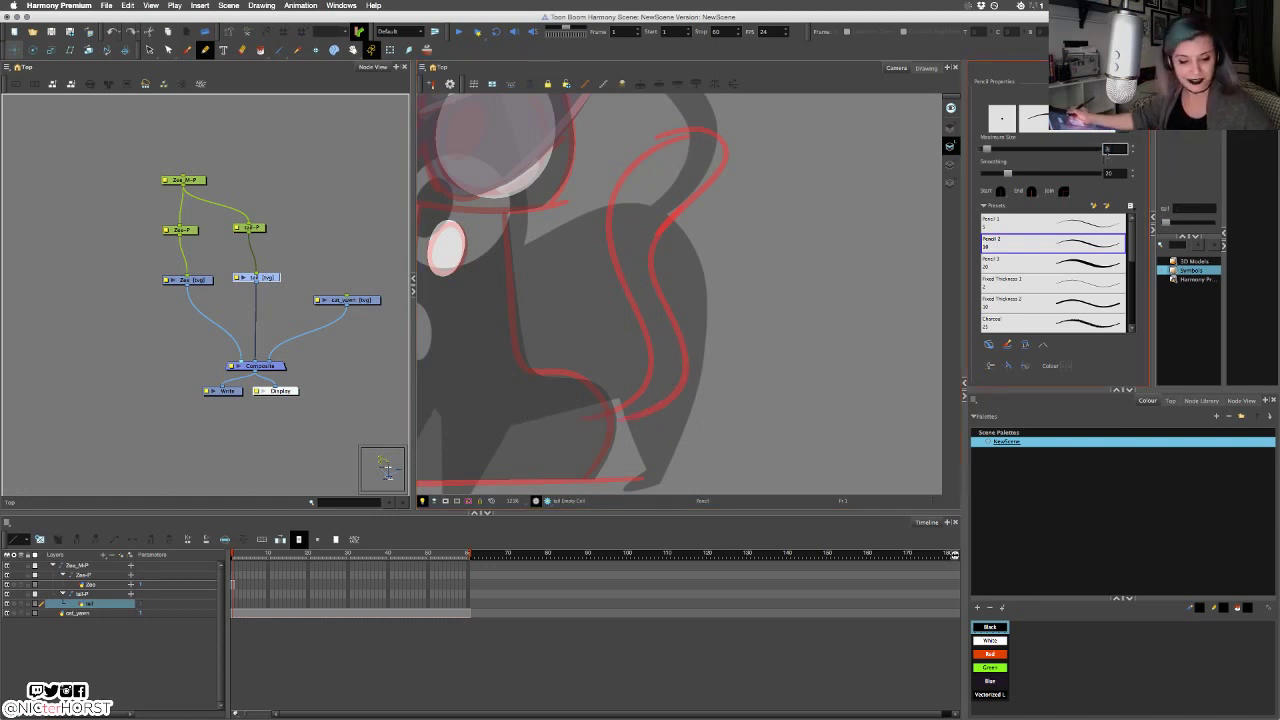
pyautogui.write('0')
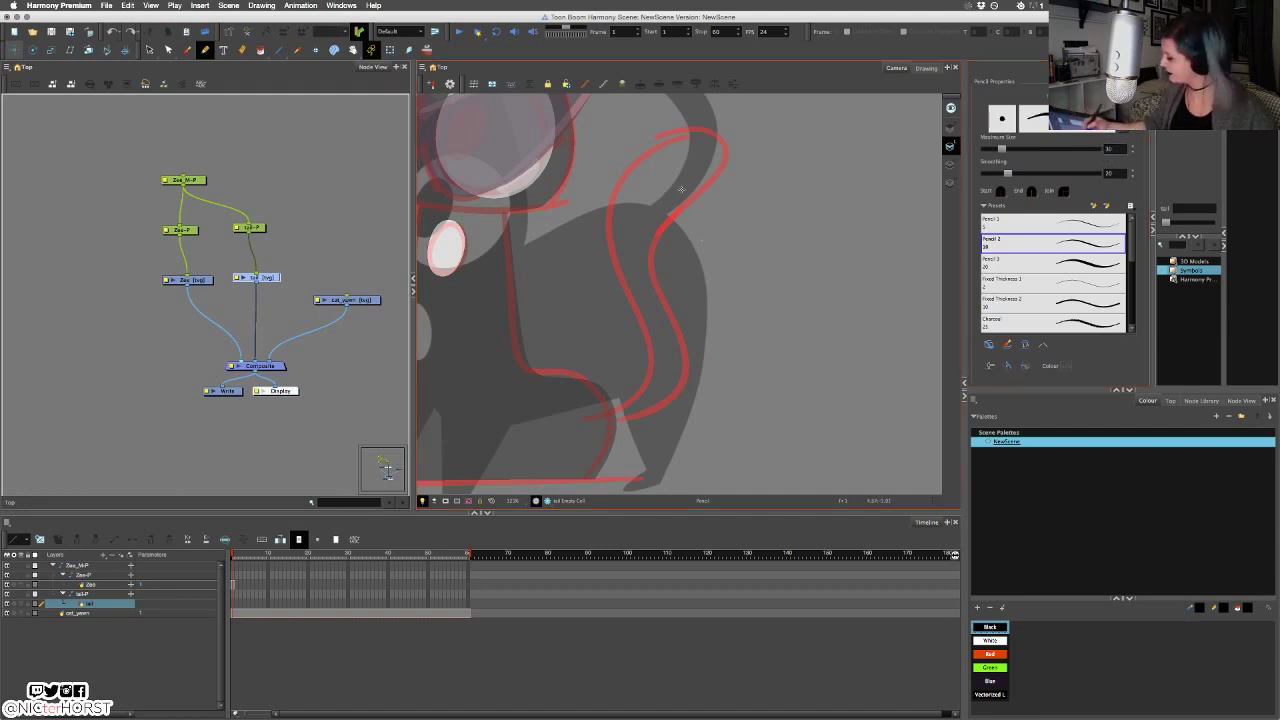
pyautogui.moveTo(705, 148)
pyautogui.mouseDown()
pyautogui.moveTo(634, 229)
pyautogui.moveTo(560, 435)
pyautogui.mouseUp()
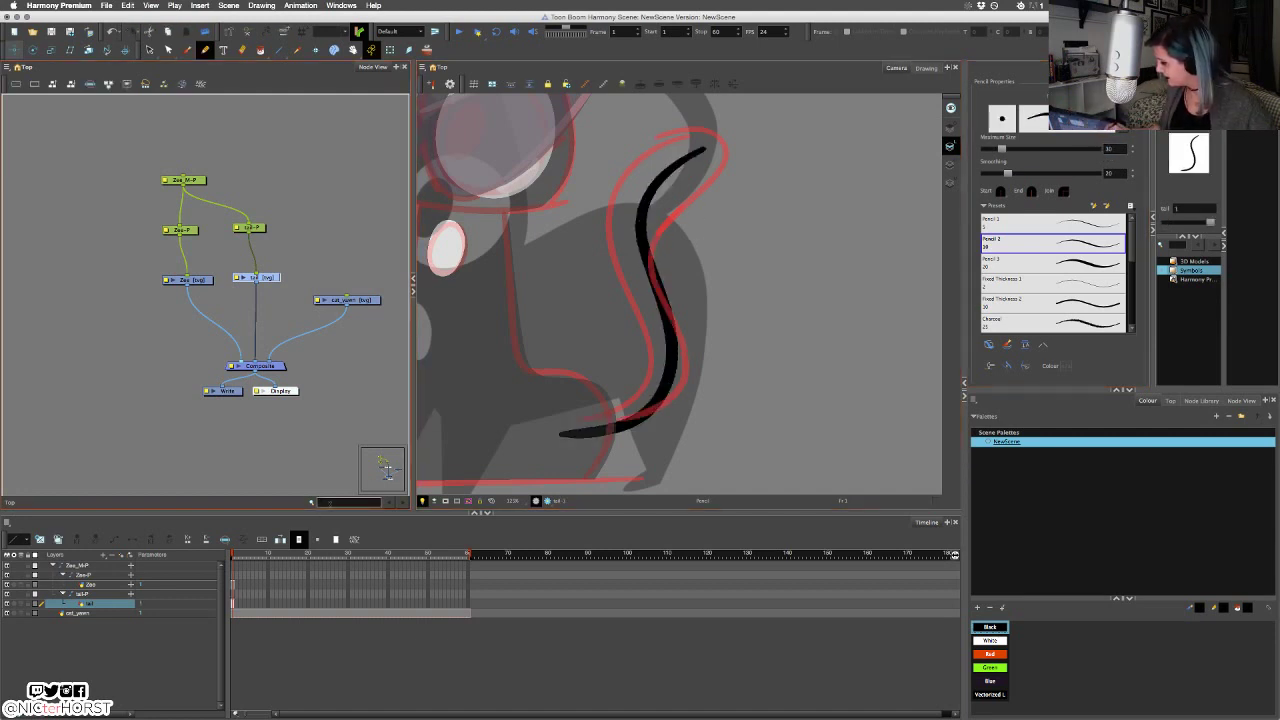
# Move the lower end of the tail line slightly upward where it meets the body.
pyautogui.hotkey('alt', 's')
pyautogui.click(638, 423)
pyautogui.moveTo(632, 433); pyautogui.dragTo(632, 418)
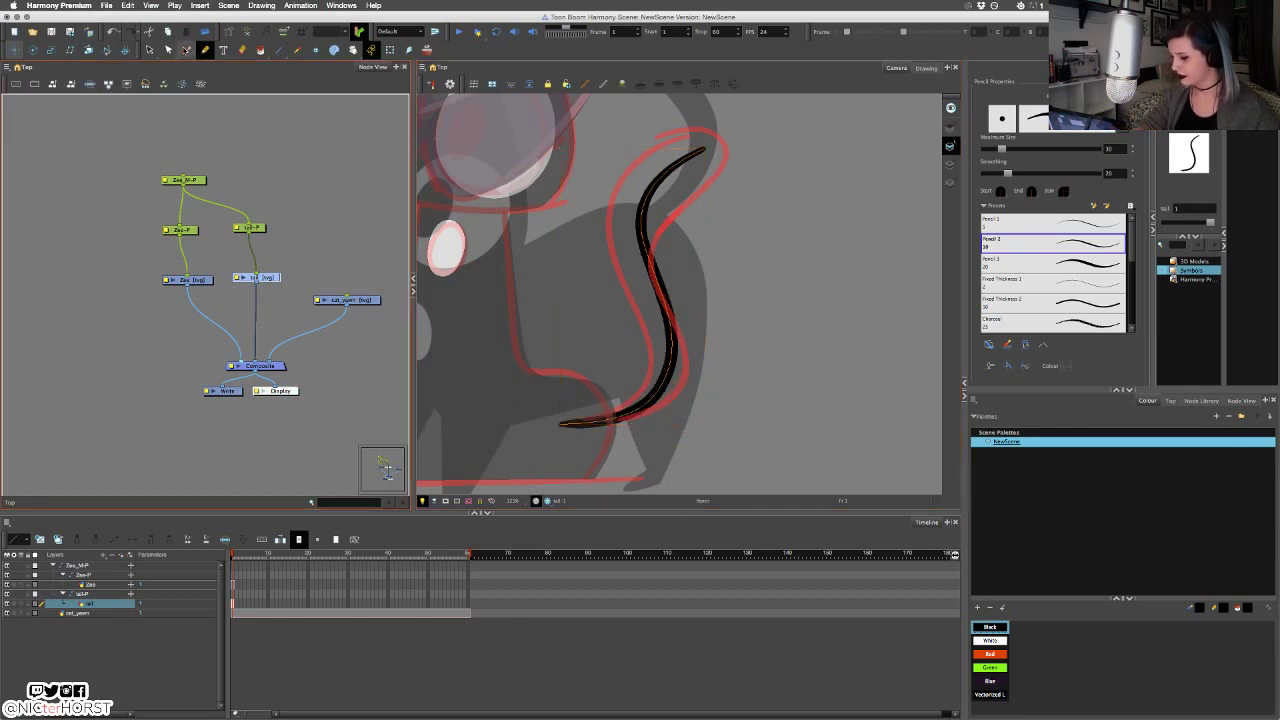
# Widen both sides of the tail's tip with the Pencil Editor and remove the extra thickness points beside it.
pyautogui.click(187, 50)
pyautogui.click(168, 50)
pyautogui.click(168, 50)
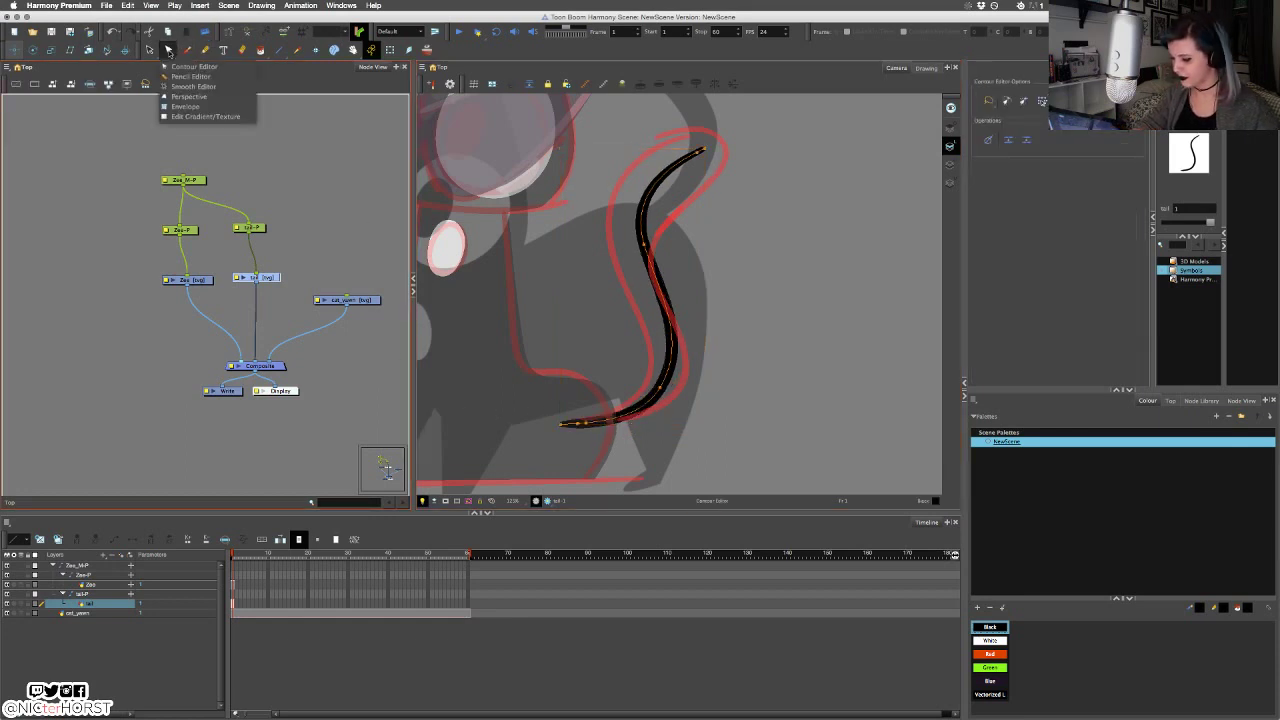
pyautogui.click(176, 77)
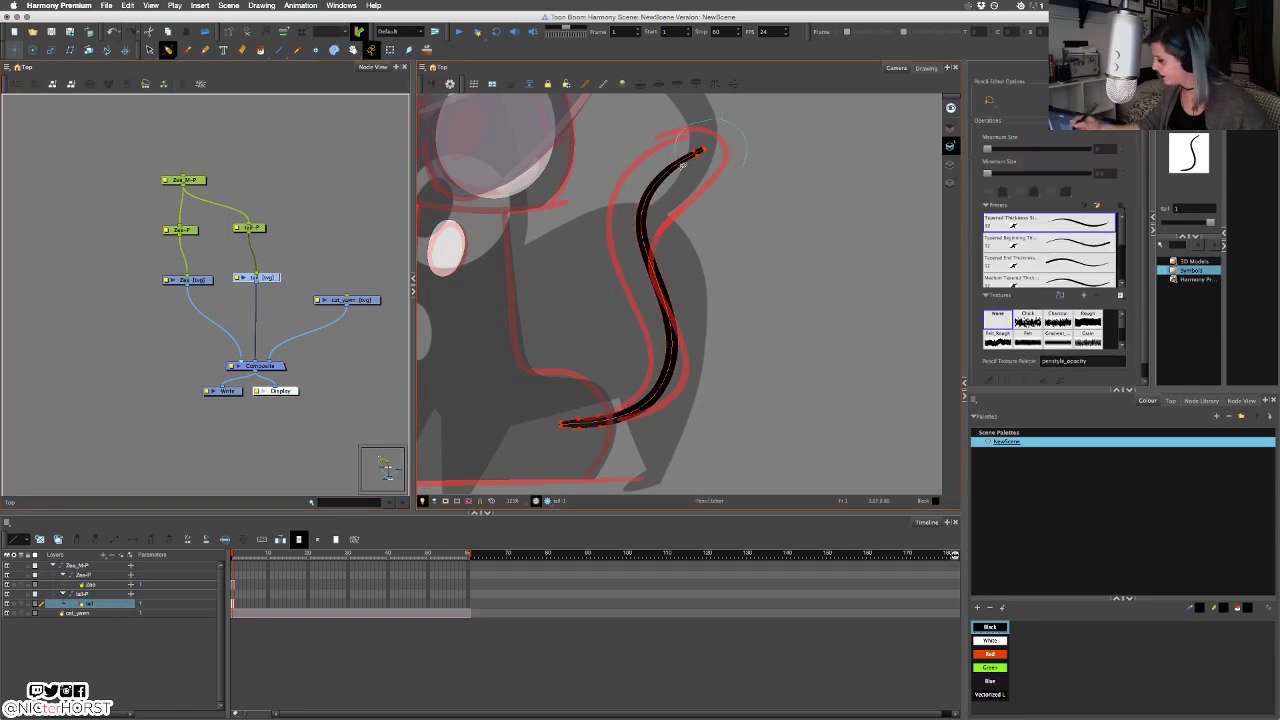
pyautogui.scroll(5, 714, 142)
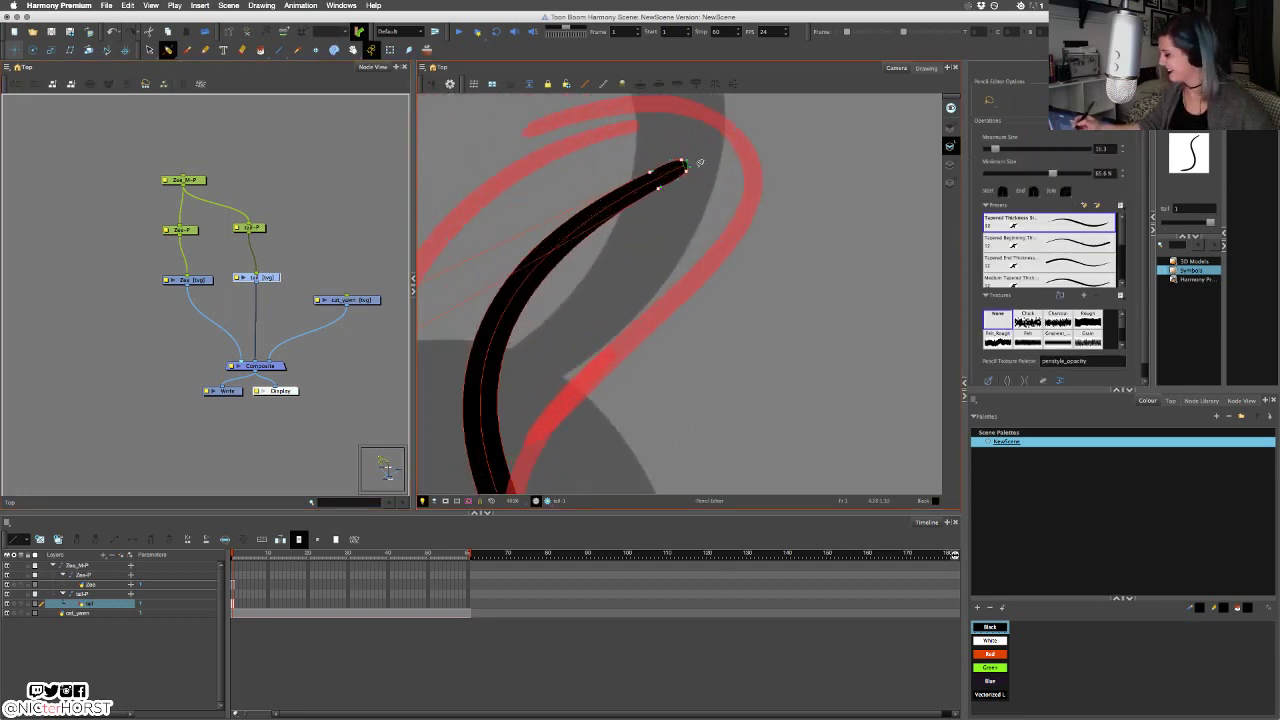
pyautogui.moveTo(684, 171); pyautogui.dragTo(744, 239)
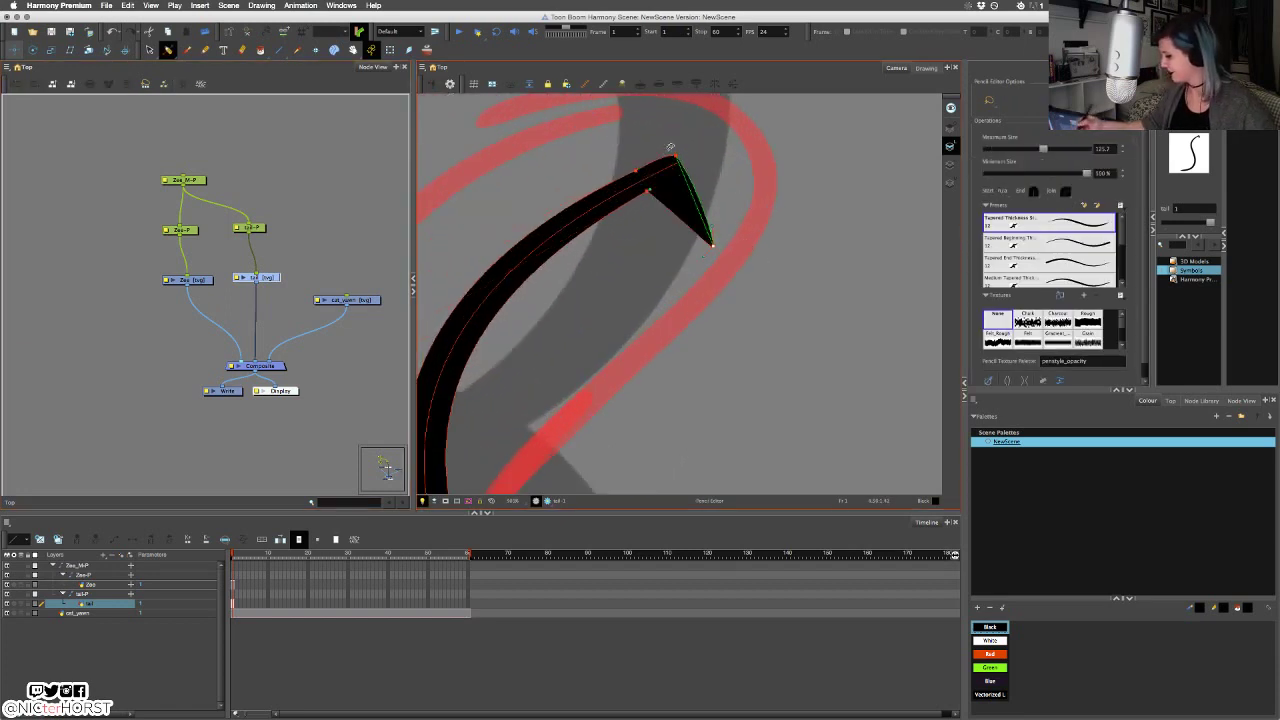
pyautogui.moveTo(619, 147)
pyautogui.mouseDown()
pyautogui.moveTo(636, 97)
pyautogui.moveTo(669, 118)
pyautogui.moveTo(698, 88)
pyautogui.moveTo(699, 57)
pyautogui.moveTo(730, 81)
pyautogui.mouseUp()
pyautogui.press('Delete')
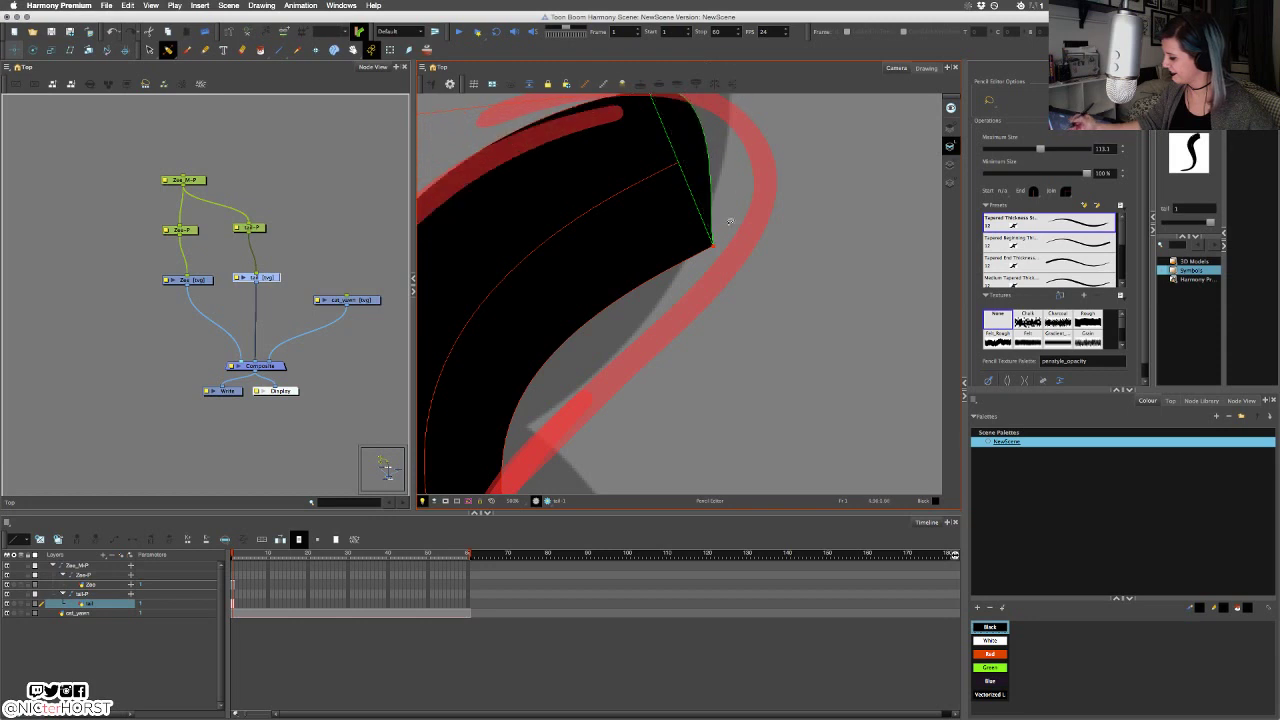
# Round off the tail's tip and curve its thickness outline on both sides to follow the red sketch.
pyautogui.click(742, 241)
pyautogui.moveTo(709, 214); pyautogui.dragTo(794, 205)
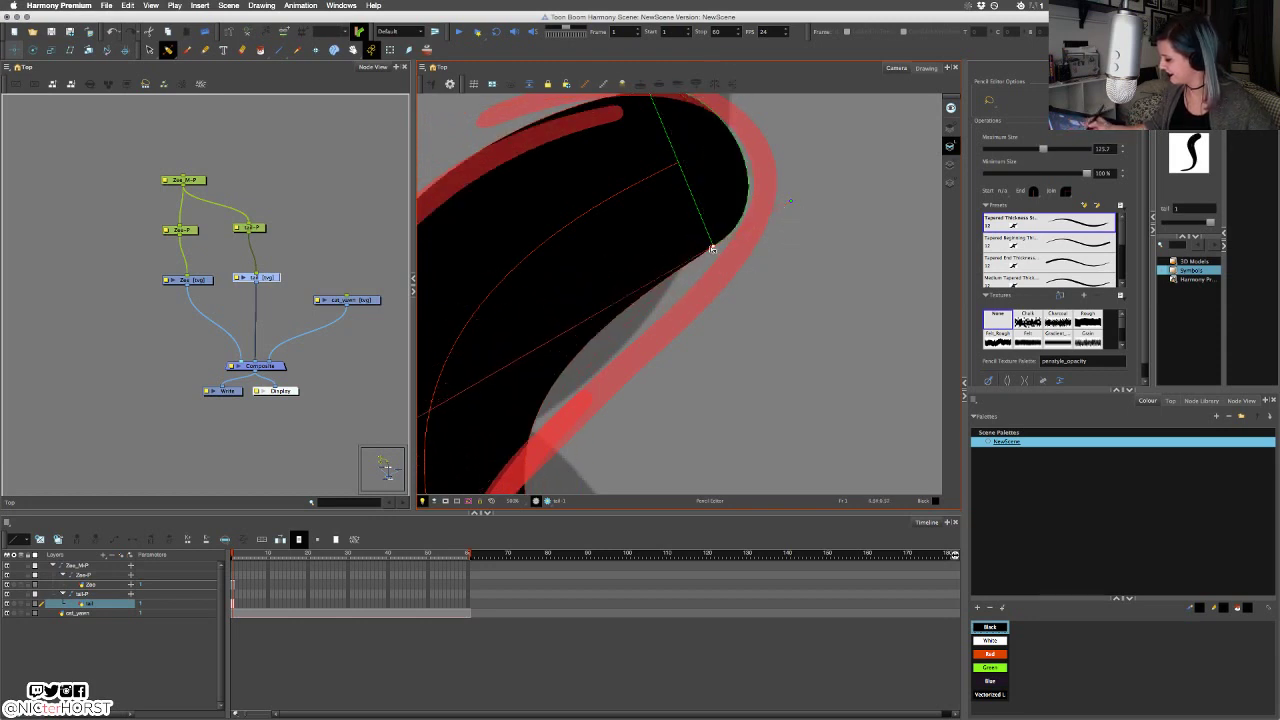
pyautogui.moveTo(713, 248); pyautogui.dragTo(727, 267)
pyautogui.press('space')
pyautogui.moveTo(743, 202); pyautogui.dragTo(691, 272)
pyautogui.moveTo(747, 342); pyautogui.dragTo(779, 260)
pyautogui.click(597, 159)
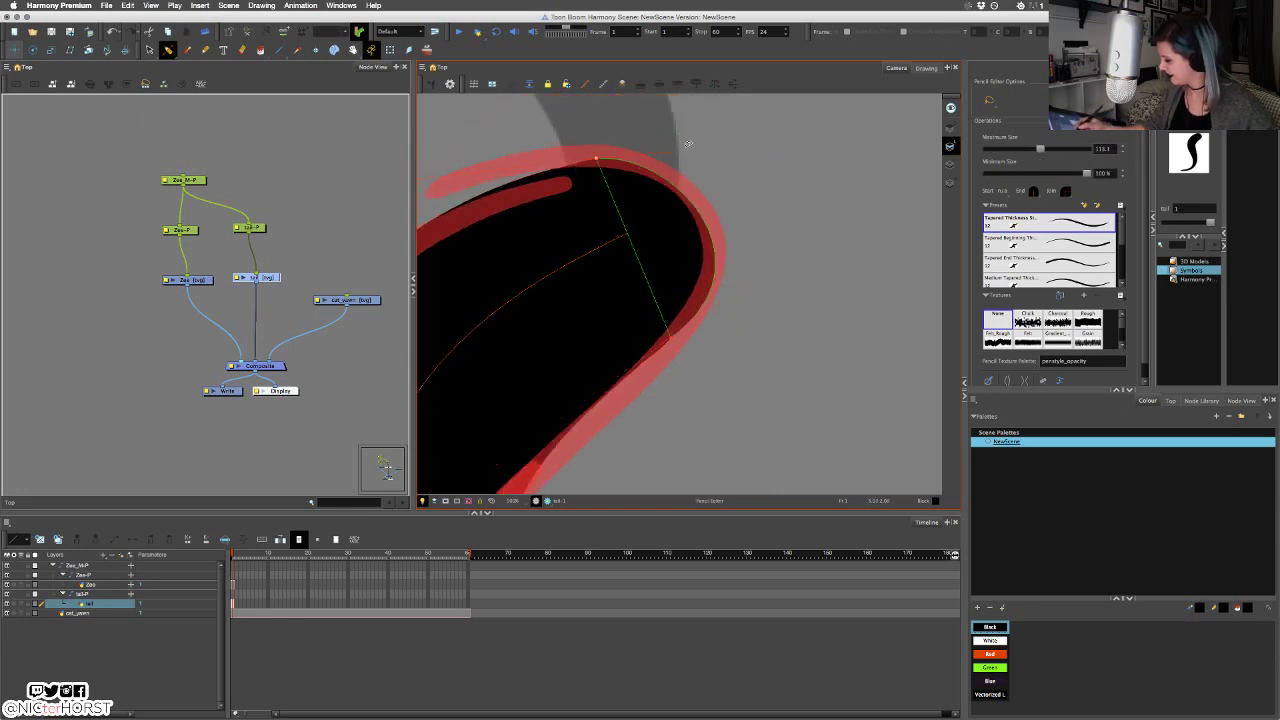
pyautogui.moveTo(689, 143)
pyautogui.mouseDown()
pyautogui.moveTo(720, 140)
pyautogui.moveTo(737, 156)
pyautogui.moveTo(729, 143)
pyautogui.mouseUp()
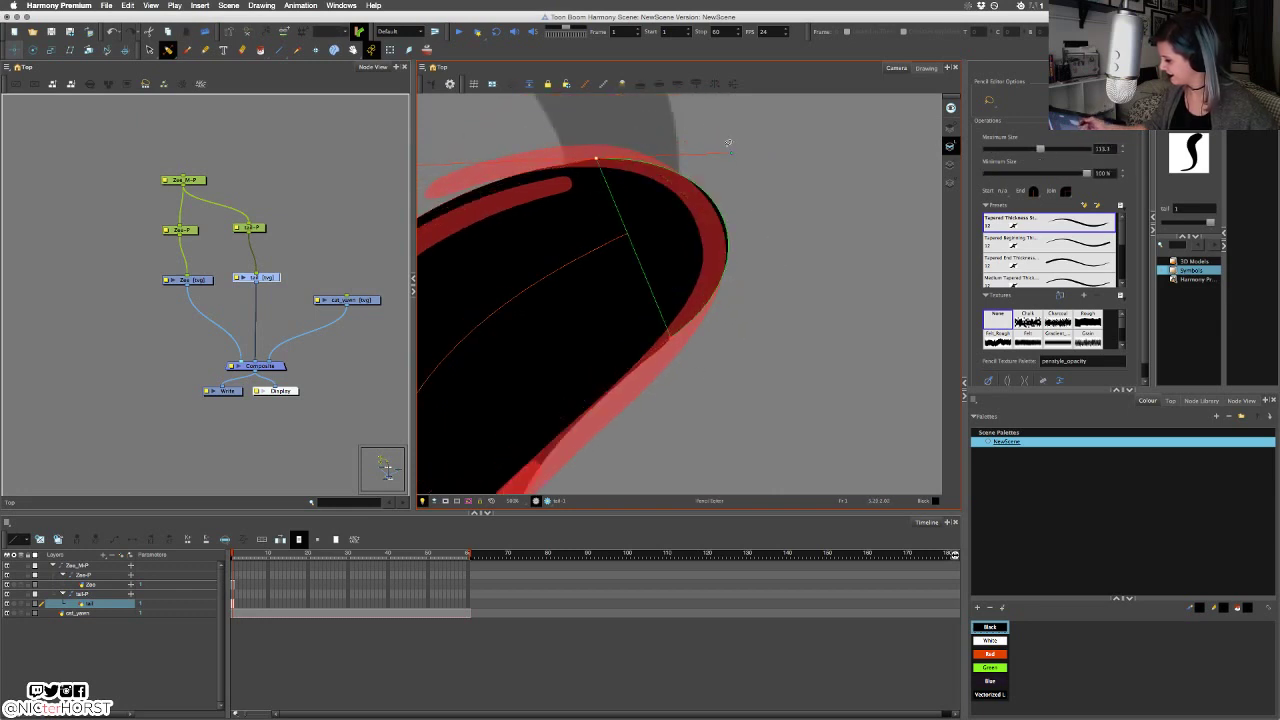
# Shift the tail's centre line outward at the upper bend, toward the cat's head, with the Contour Editor.
pyautogui.press('1')
pyautogui.press('1')
pyautogui.press('1')
pyautogui.press('1')
pyautogui.moveTo(596, 336); pyautogui.dragTo(650, 191)
pyautogui.press('1')
pyautogui.press('1')
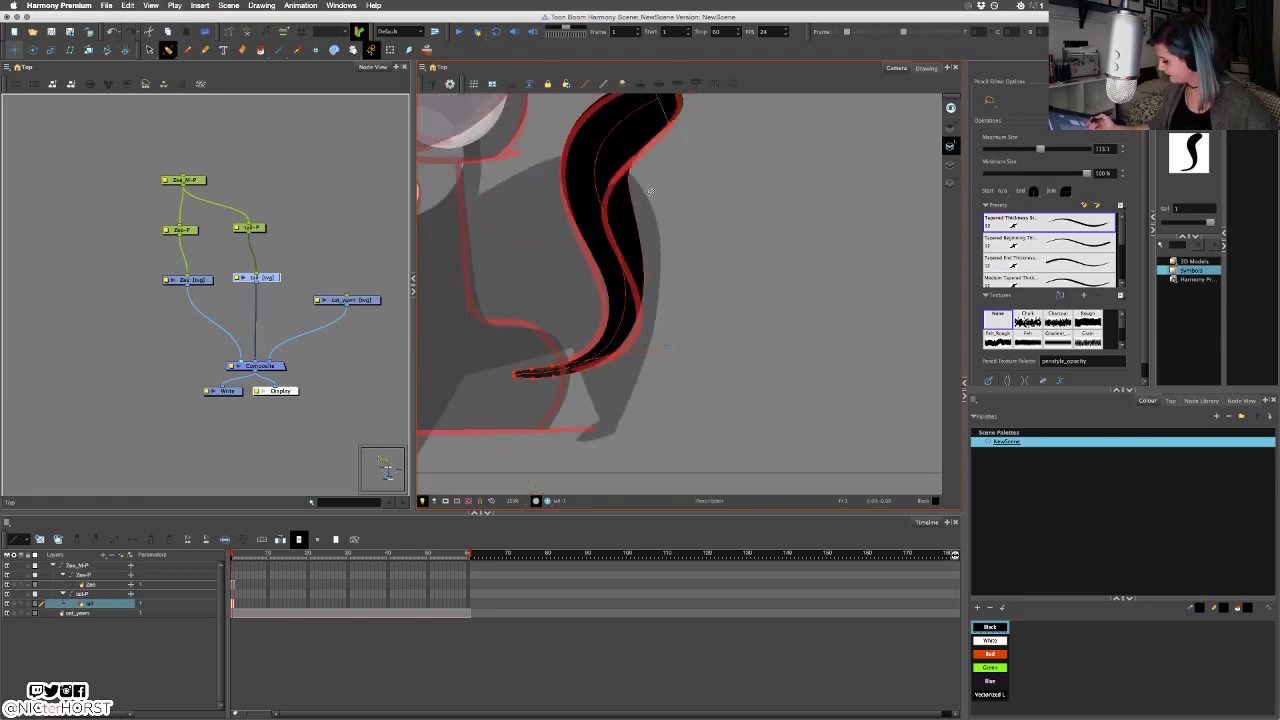
pyautogui.click(168, 51)
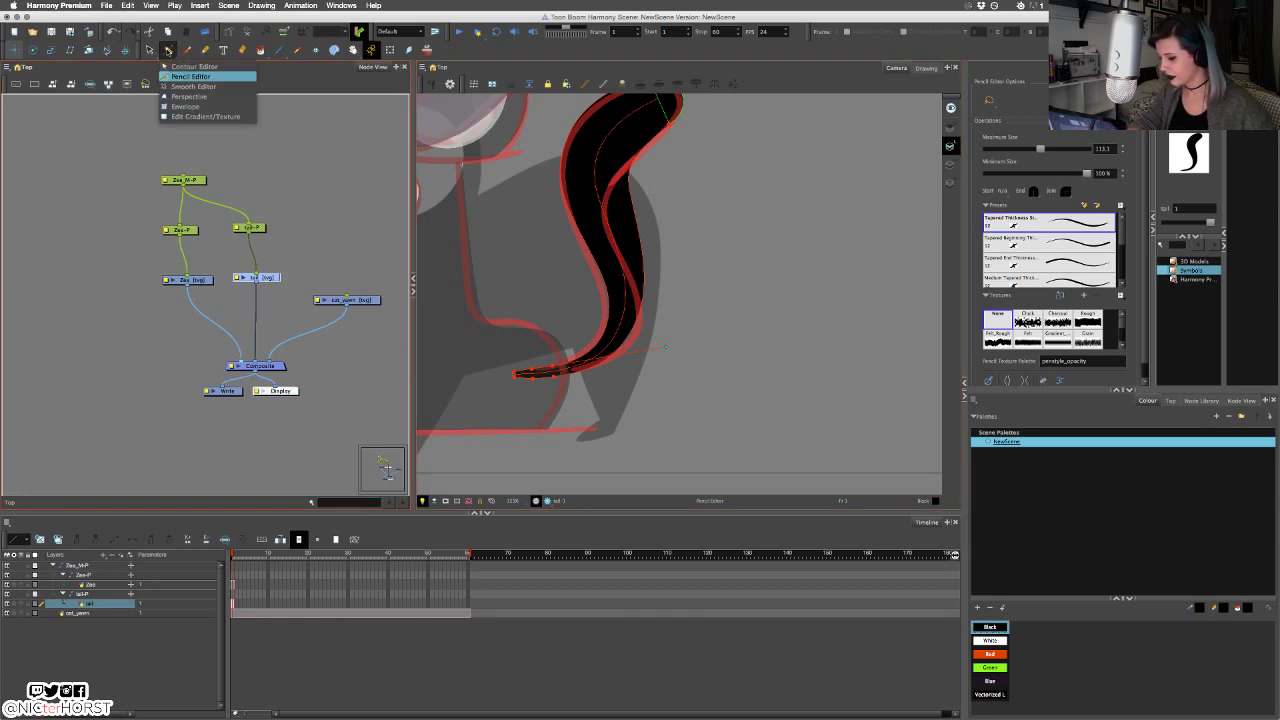
pyautogui.click(173, 68)
pyautogui.moveTo(598, 196); pyautogui.dragTo(583, 202)
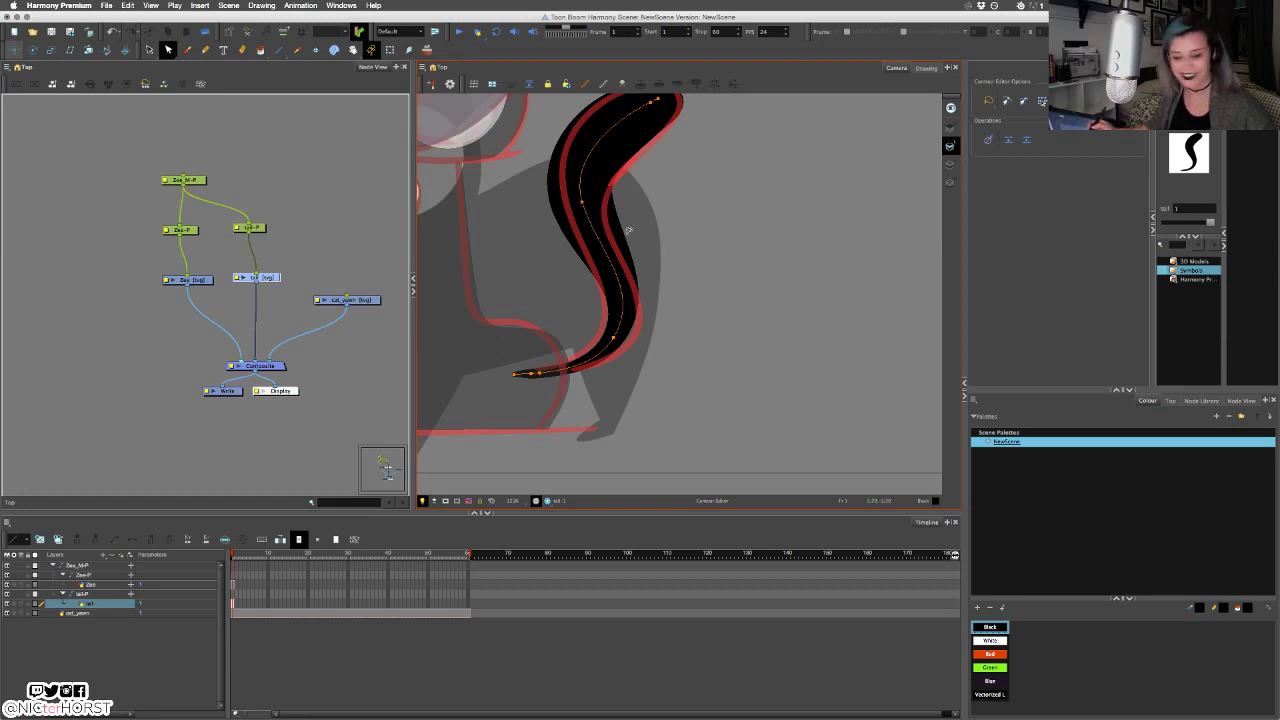
# Disable the underlay art of the Zoe drawing layer to hide the red sketch.
pyautogui.scroll(-2, 628, 230)
pyautogui.click(390, 50)
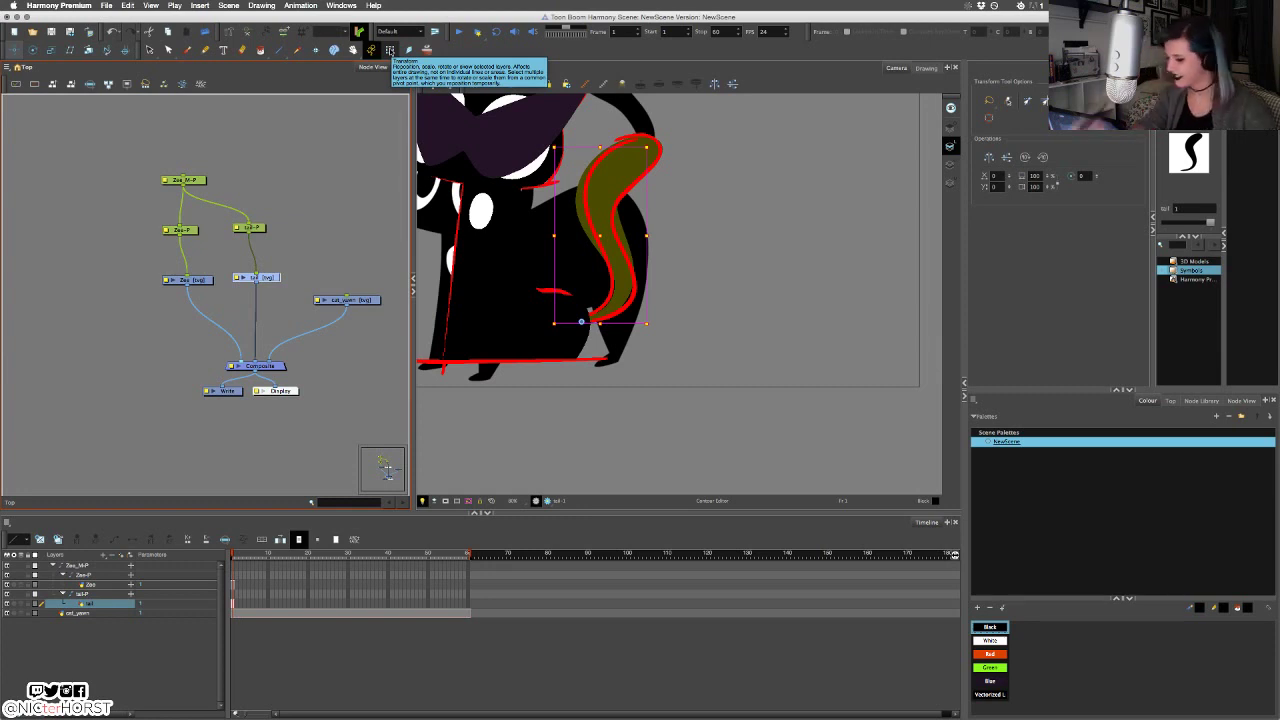
pyautogui.click(189, 279)
pyautogui.click(166, 280)
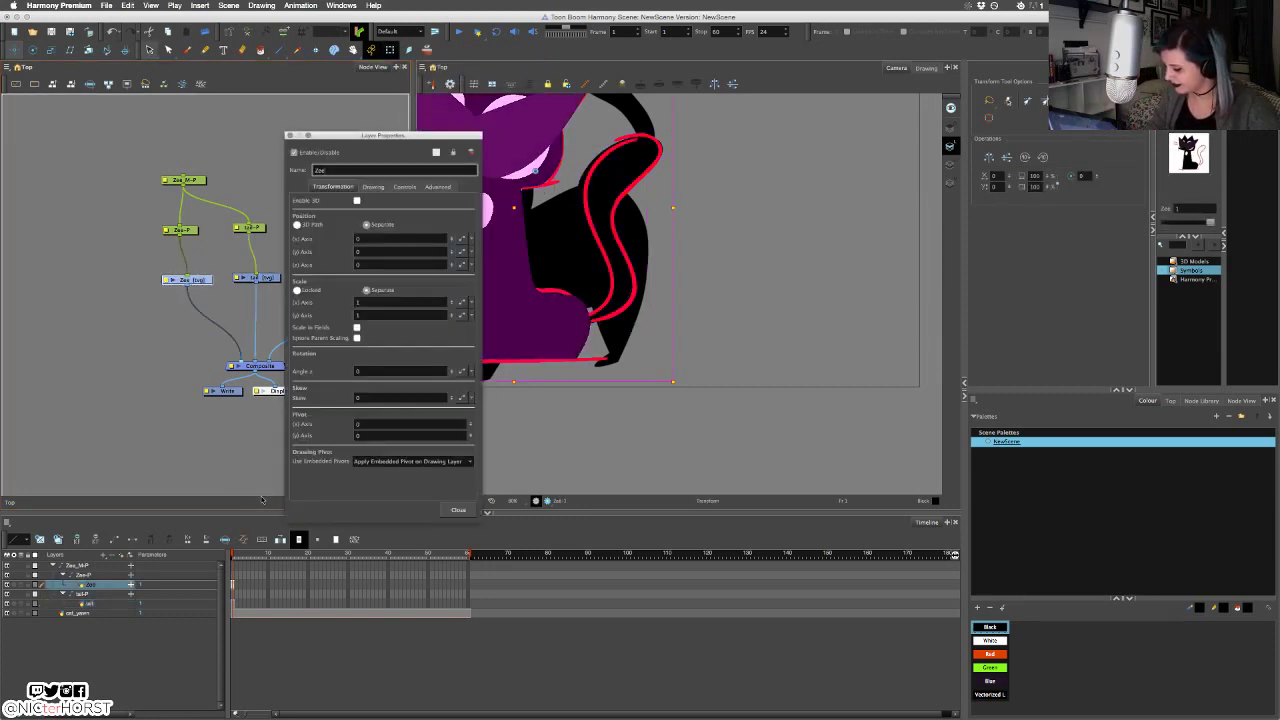
pyautogui.click(373, 186)
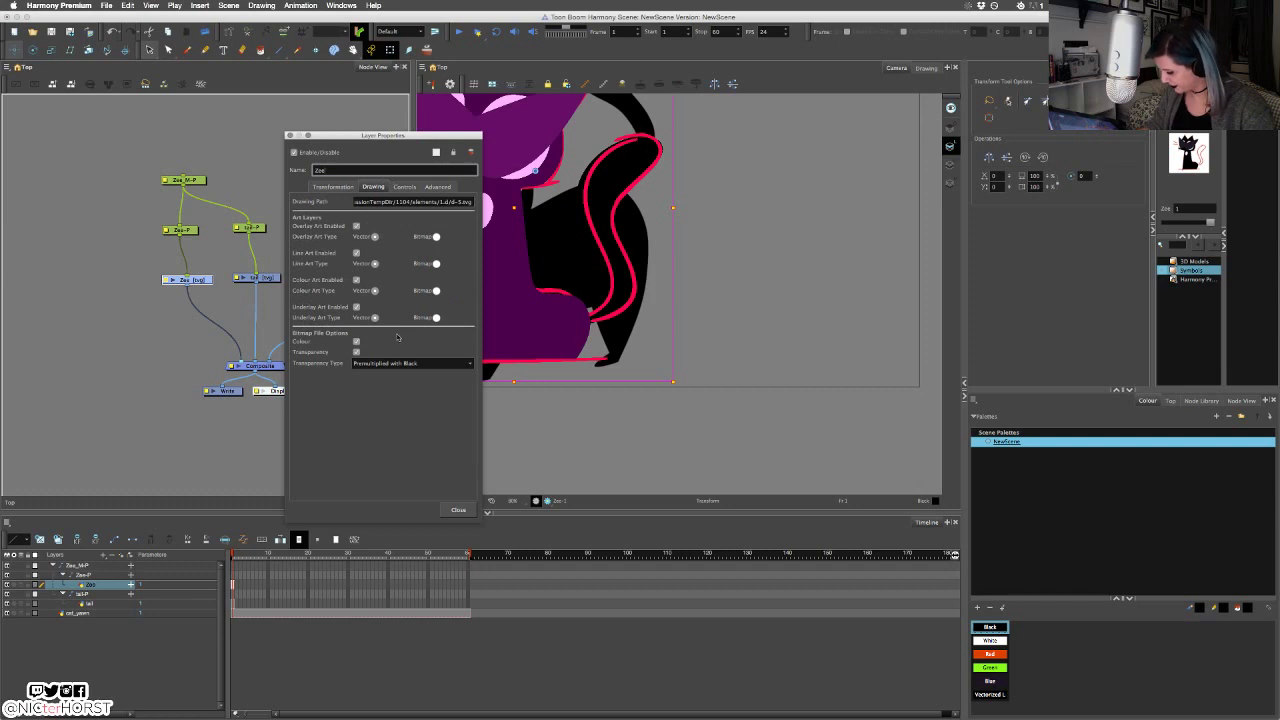
pyautogui.click(356, 307)
pyautogui.click(457, 511)
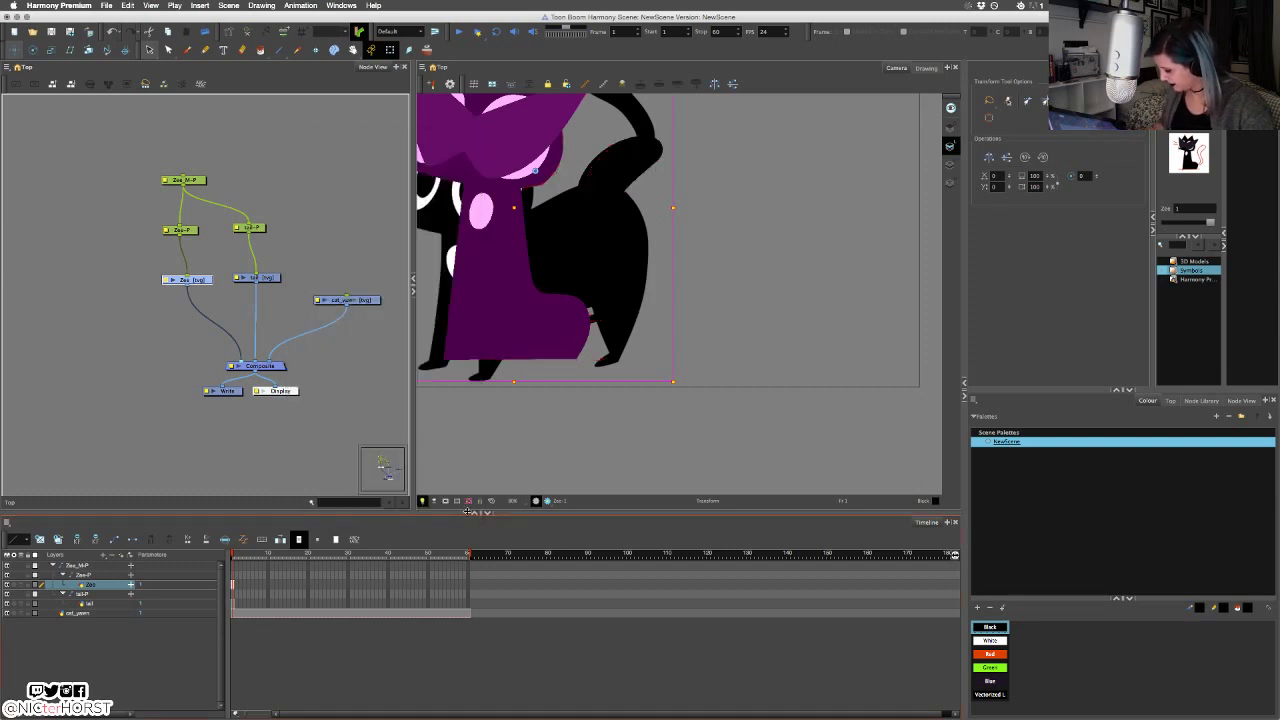
# Disable the reference drawing of the standing cat behind the seated cat.
pyautogui.press('space')
pyautogui.moveTo(610, 251); pyautogui.dragTo(652, 326)
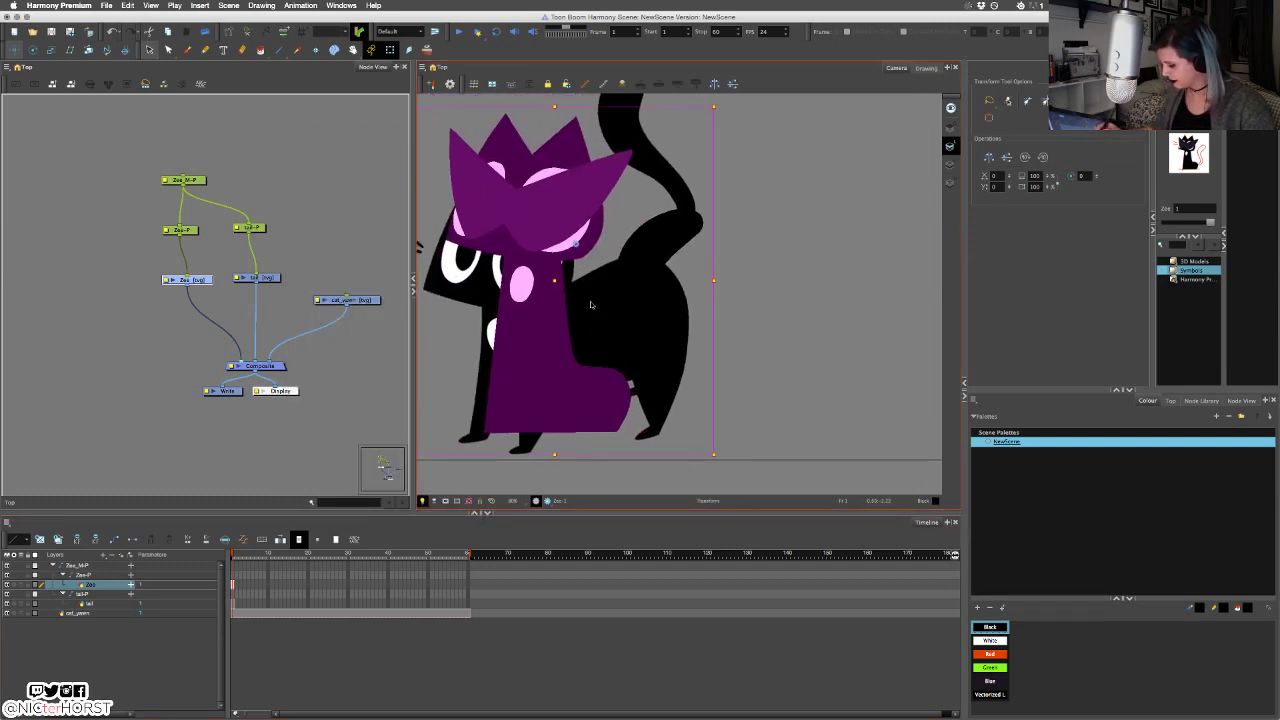
pyautogui.click(595, 303)
pyautogui.press('d')
pyautogui.click(707, 300)
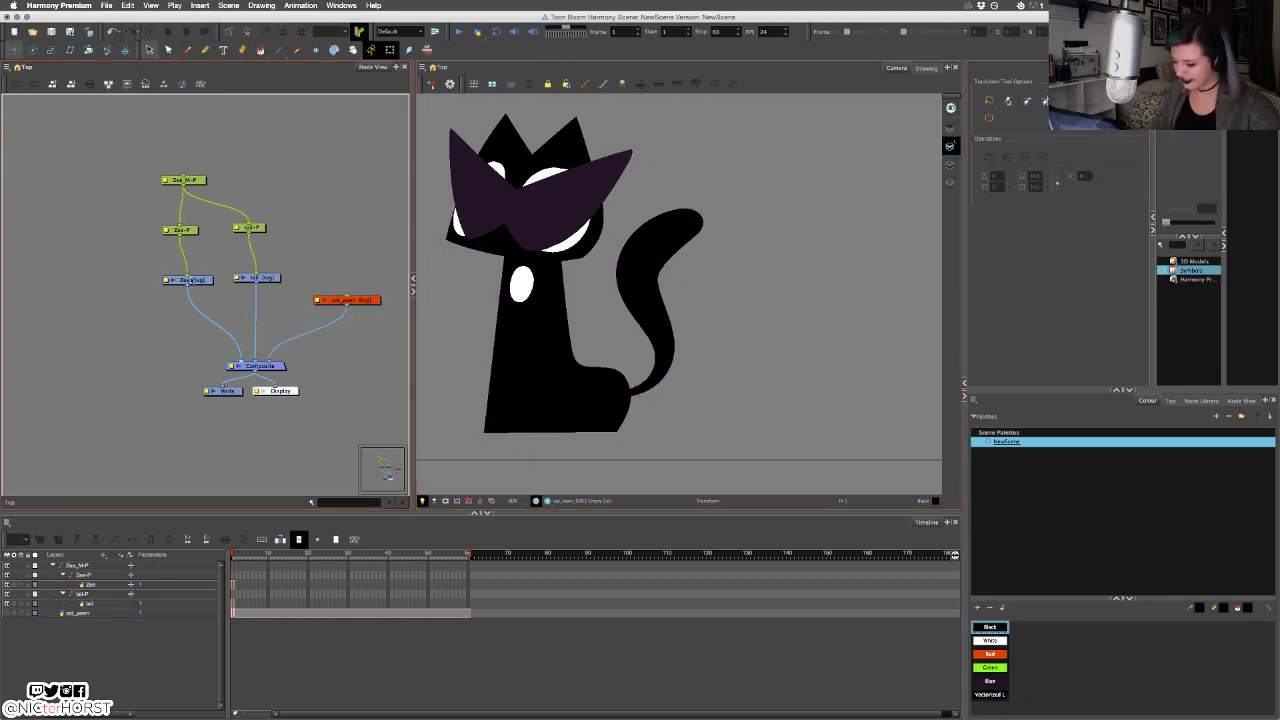
# Find the Cutter node in the node library and add one to the node network.
pyautogui.click(1201, 400)
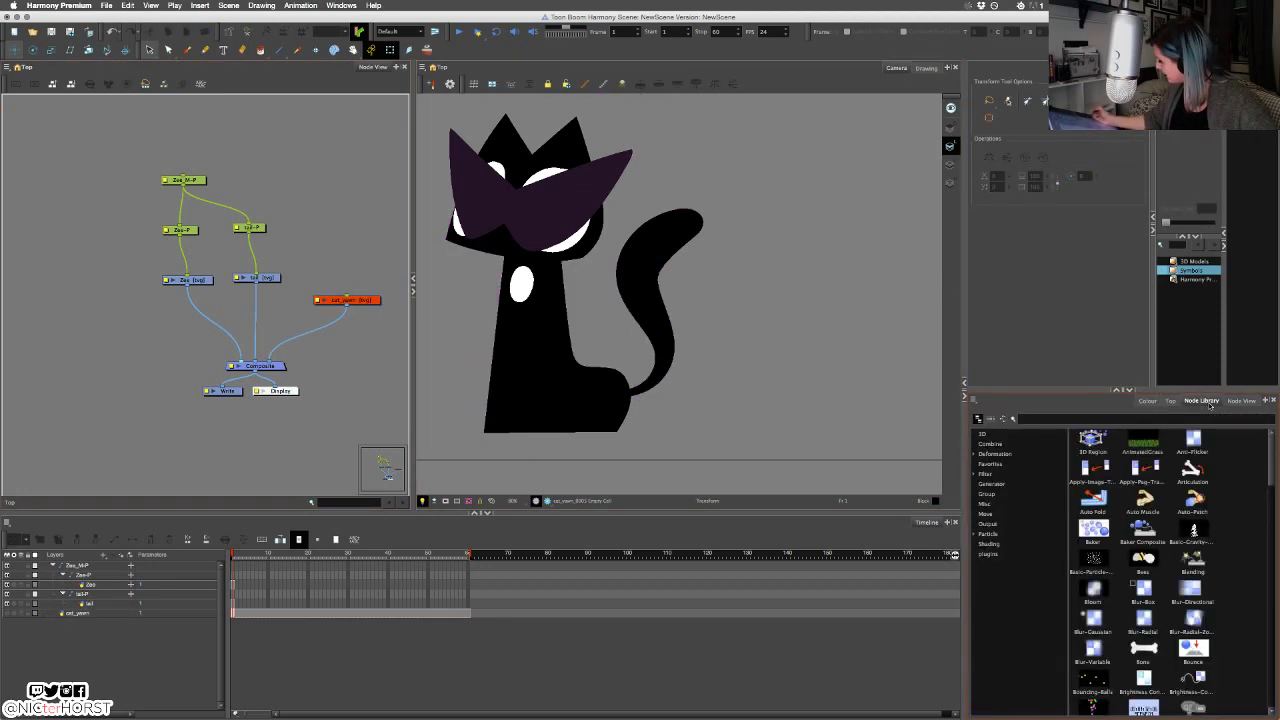
pyautogui.write('cu')
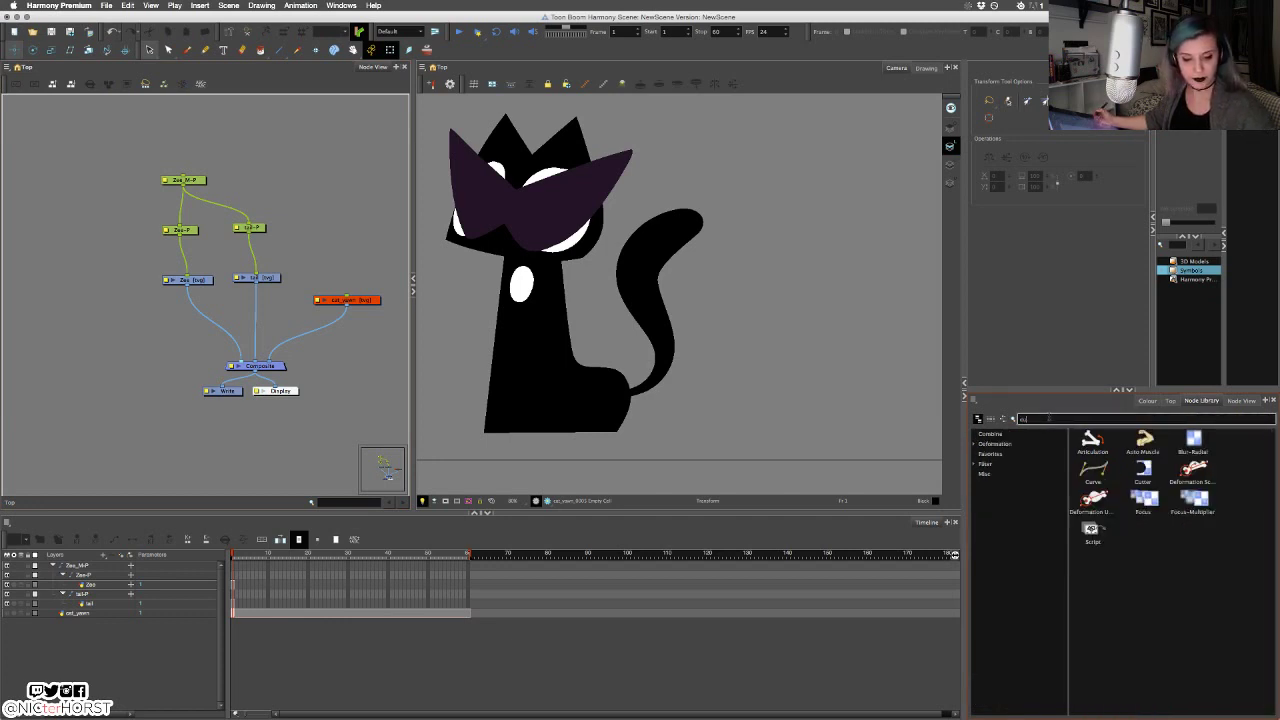
pyautogui.write('tt')
pyautogui.moveTo(1093, 440); pyautogui.dragTo(88, 320)
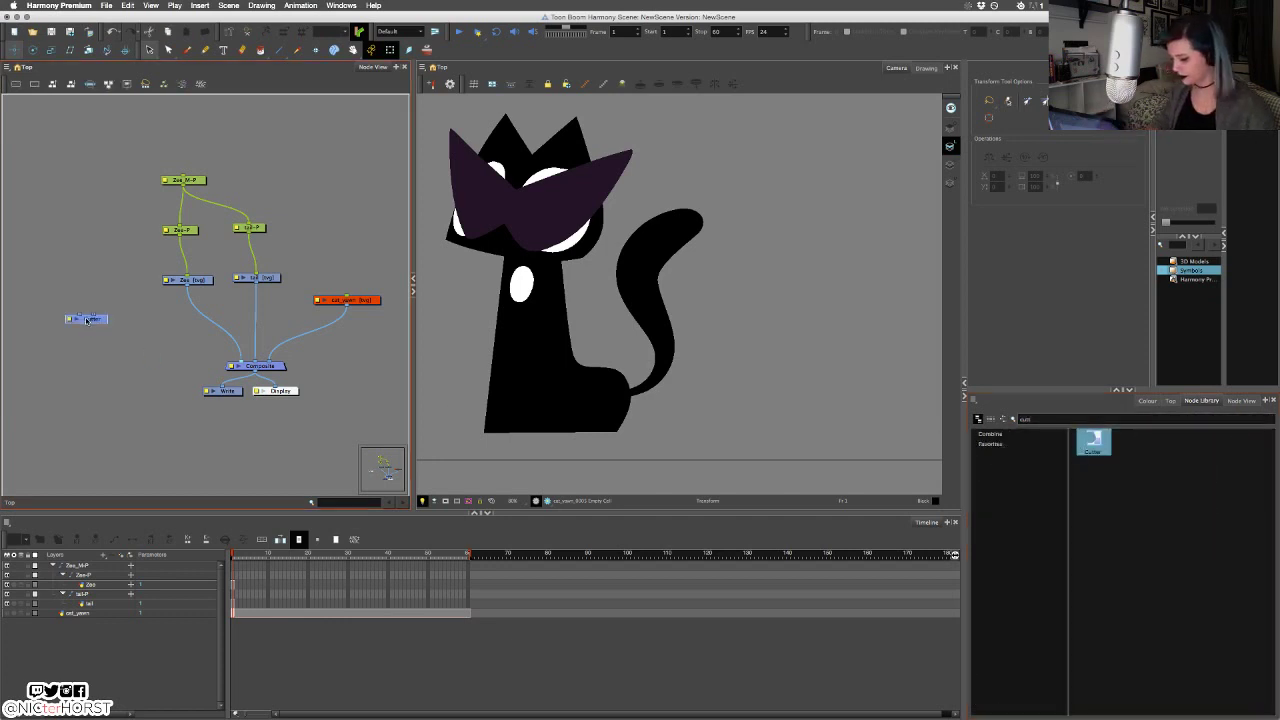
# Add an Overlay-Layer node, feed it from the Zoe drawing into the Cutter, and connect the Cutter to the Composite.
pyautogui.doubleClick(1042, 420)
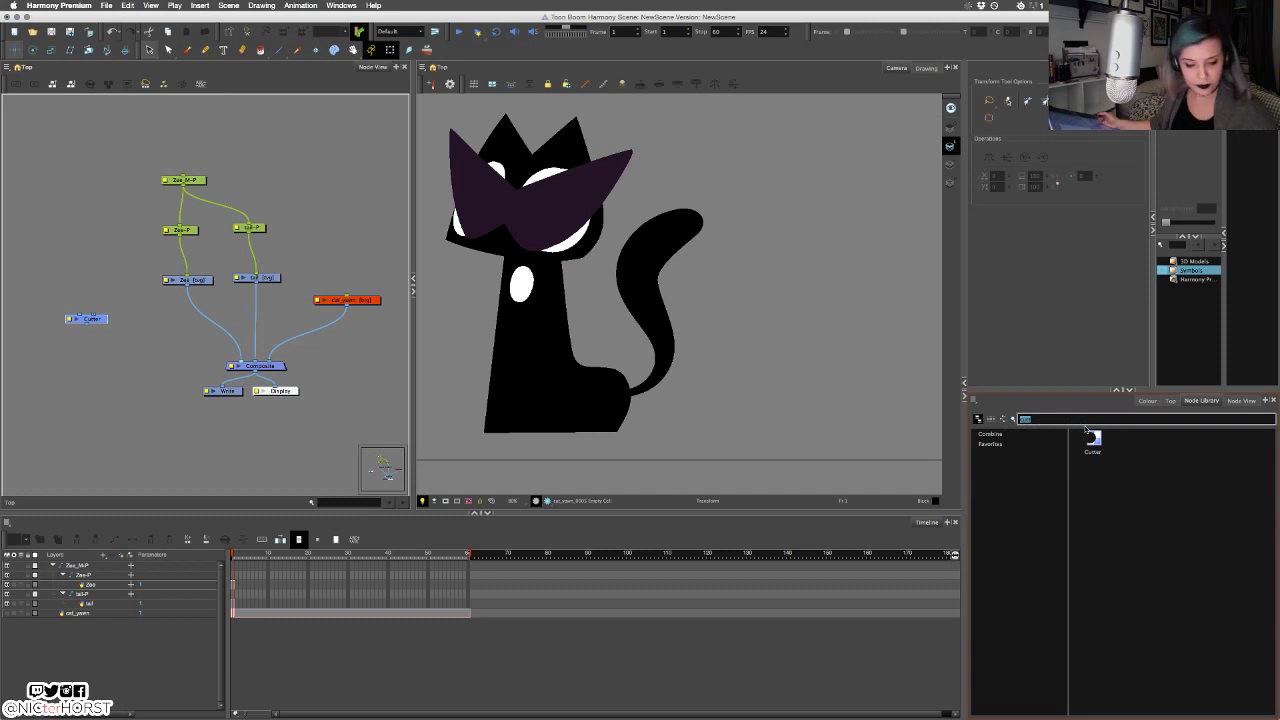
pyautogui.write('over')
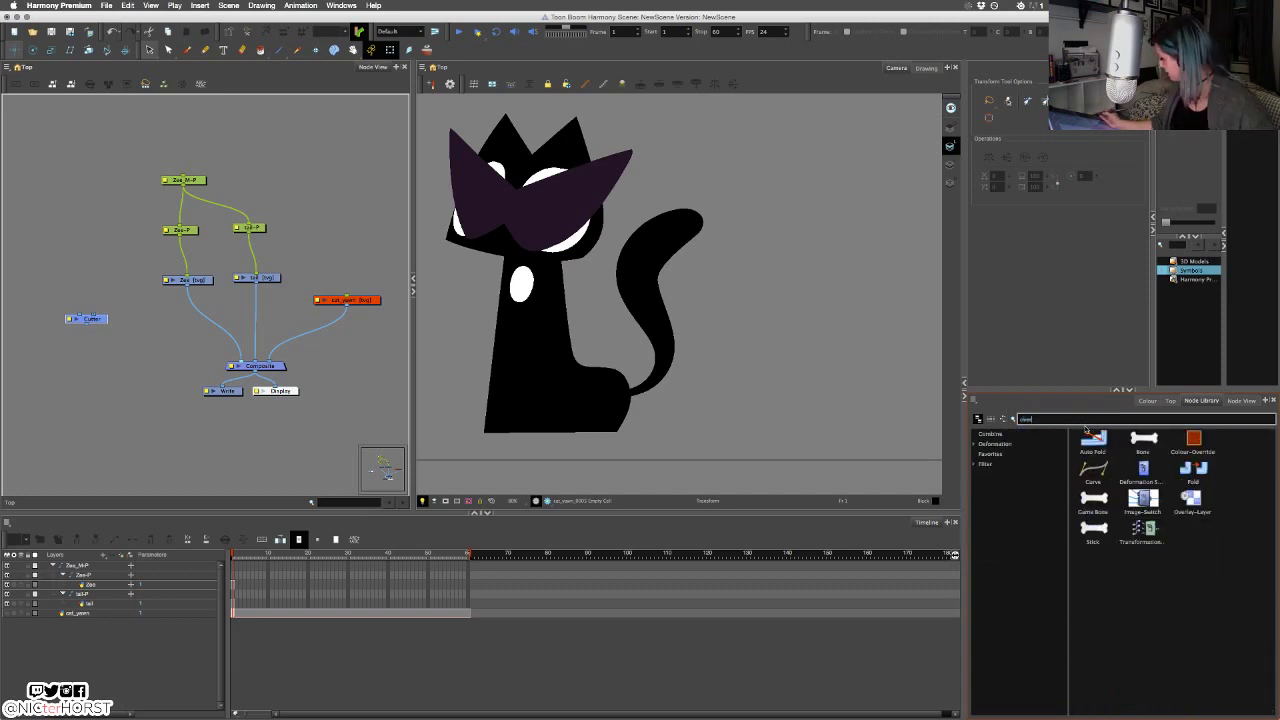
pyautogui.moveTo(1184, 501); pyautogui.dragTo(94, 294)
pyautogui.moveTo(187, 286); pyautogui.dragTo(98, 290)
pyautogui.moveTo(98, 299)
pyautogui.mouseDown()
pyautogui.moveTo(80, 314)
pyautogui.moveTo(239, 360)
pyautogui.mouseUp()
pyautogui.click(111, 250)
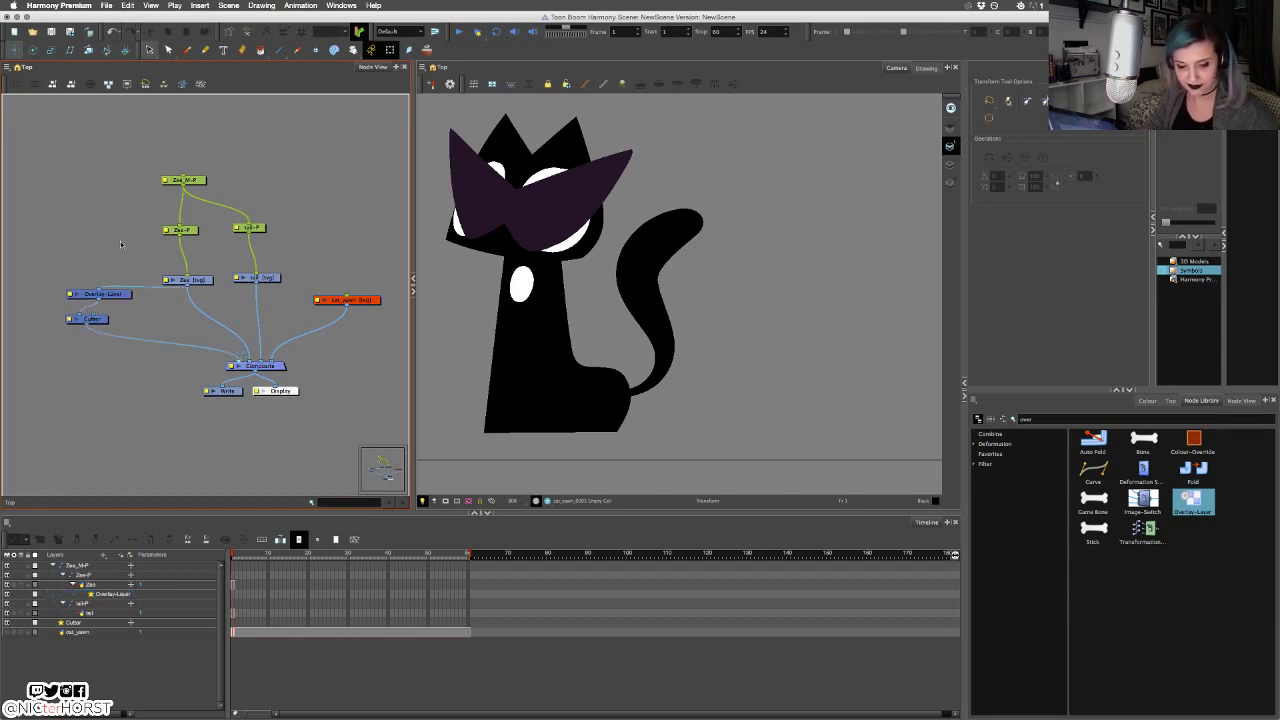
# Add a vector drawing layer named Shine, attach it to the master peg and connect it to the Cutter's image input.
pyautogui.press('super+r')
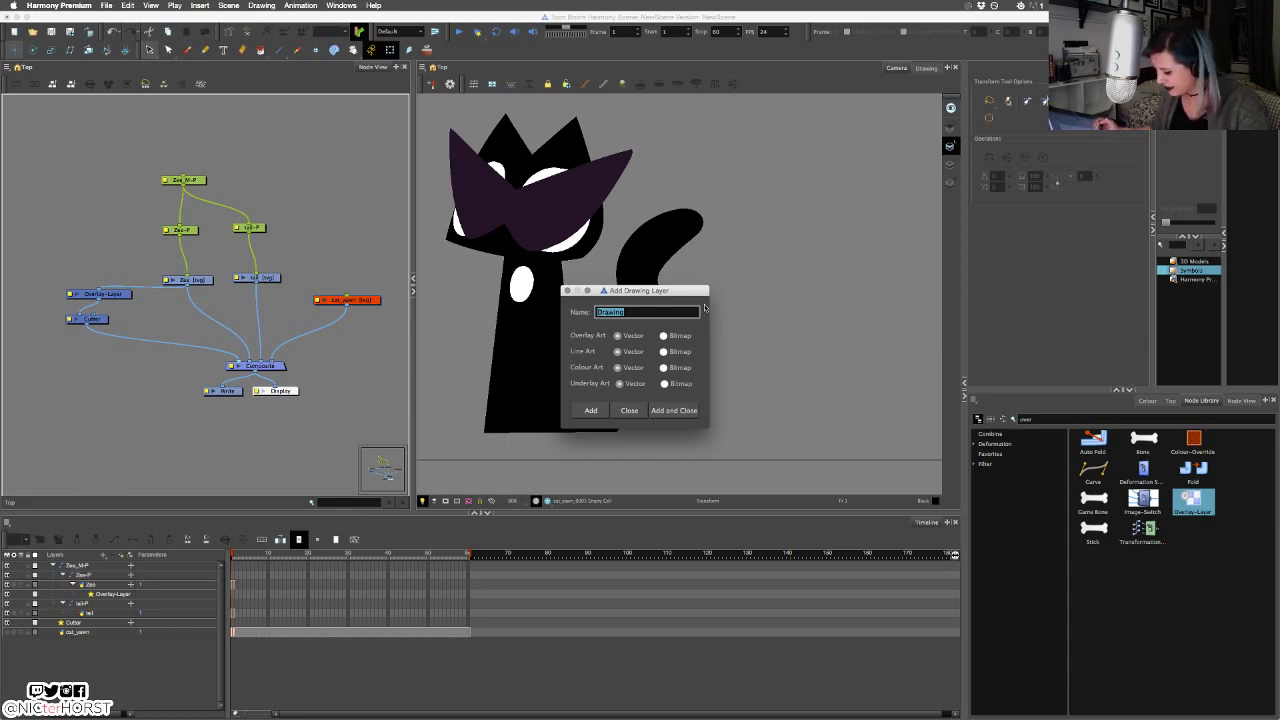
pyautogui.write('S')
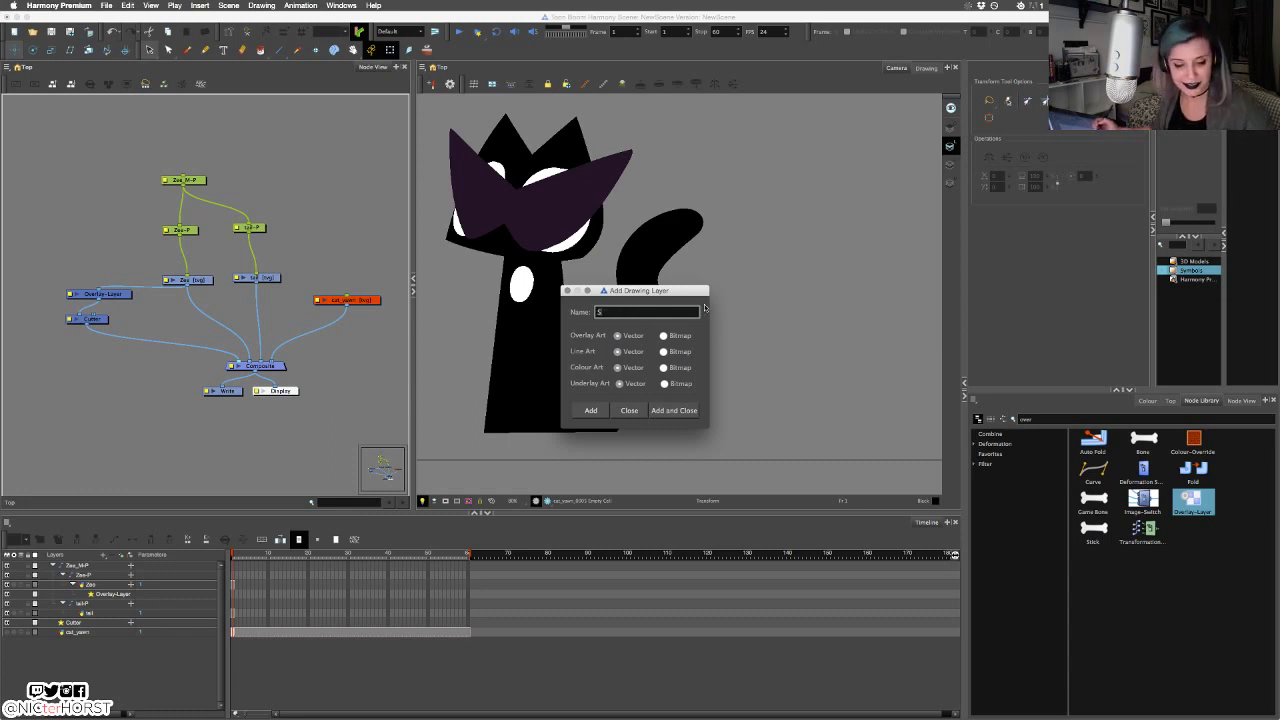
pyautogui.write('hine')
pyautogui.click(674, 410)
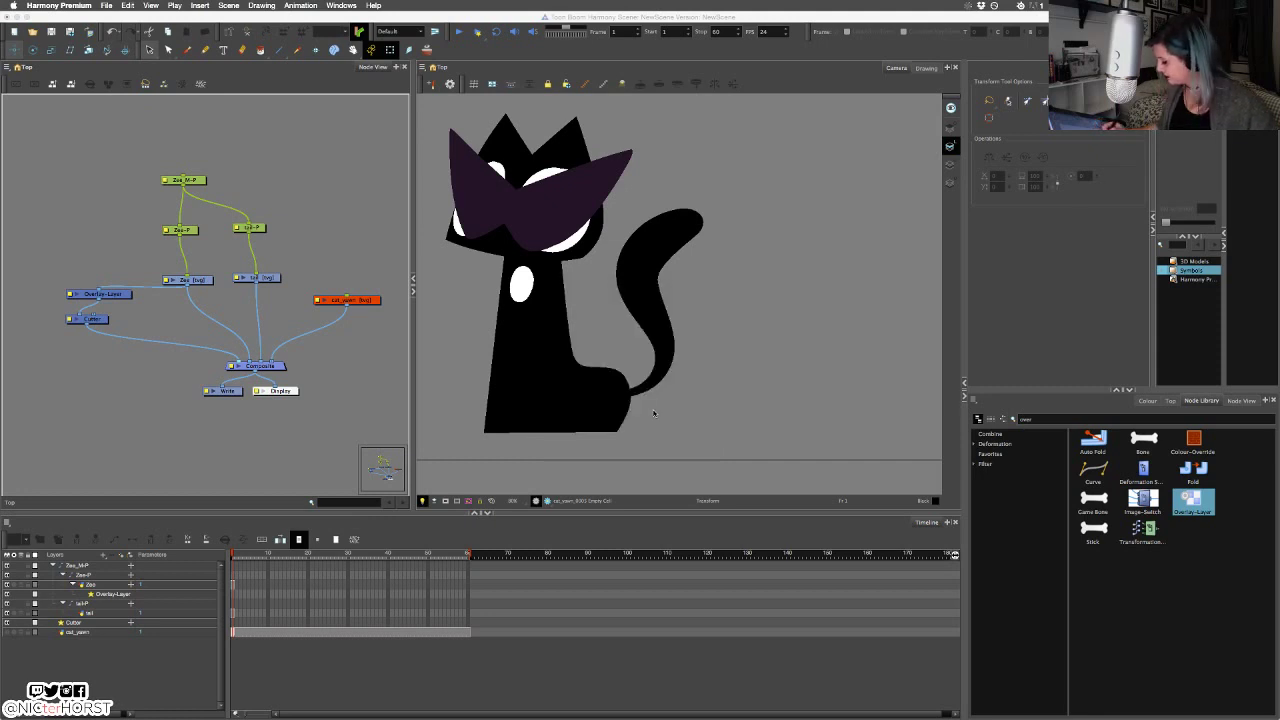
pyautogui.moveTo(243, 352); pyautogui.dragTo(128, 258)
pyautogui.moveTo(183, 187); pyautogui.dragTo(94, 314)
pyautogui.click(224, 447)
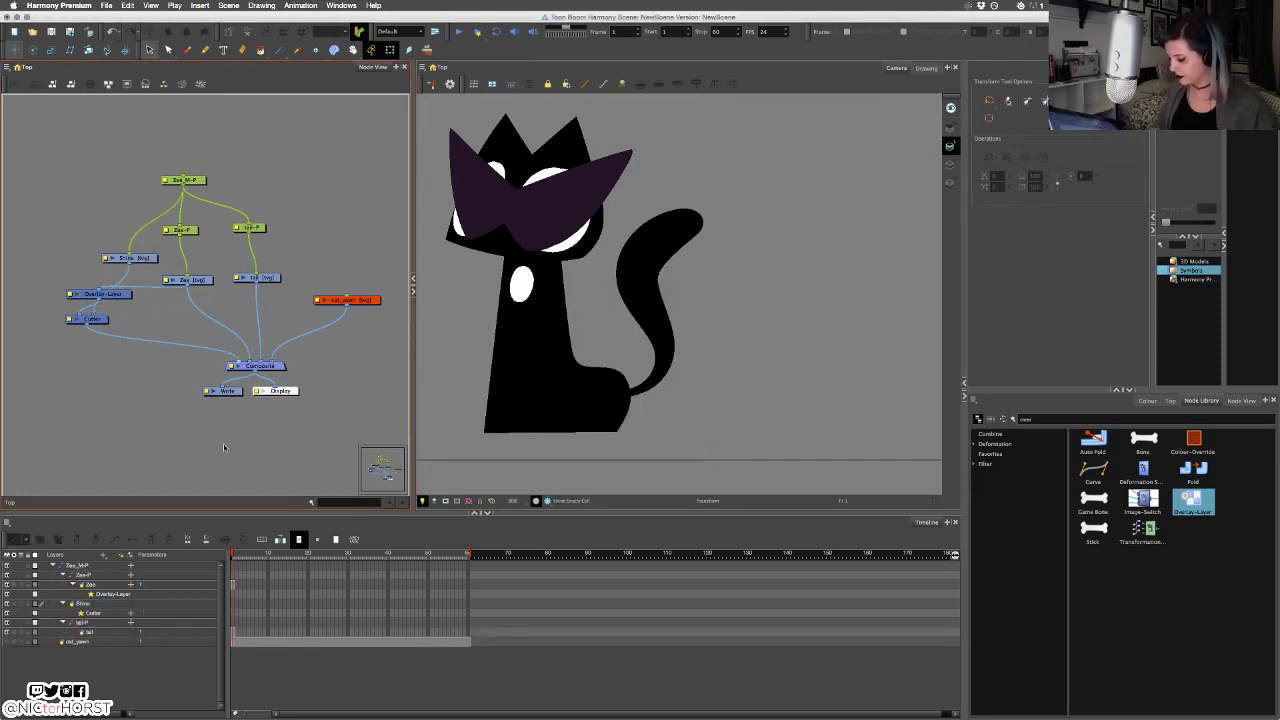
# Tidy the network with Overlay-Layer and Cutter beneath the Zoe drawing, the Composite group lower and Shine beside Zoe.
pyautogui.moveTo(46, 272); pyautogui.dragTo(314, 437)
pyautogui.moveTo(277, 371); pyautogui.dragTo(272, 417)
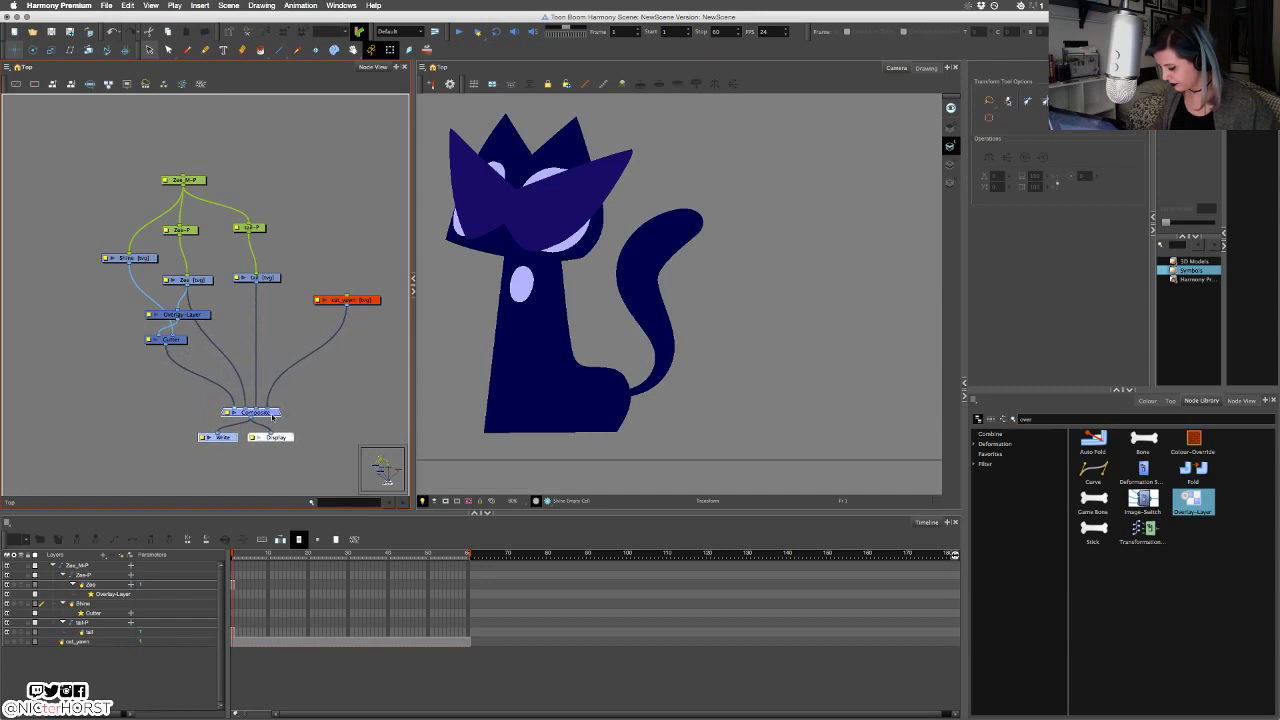
pyautogui.click(330, 373)
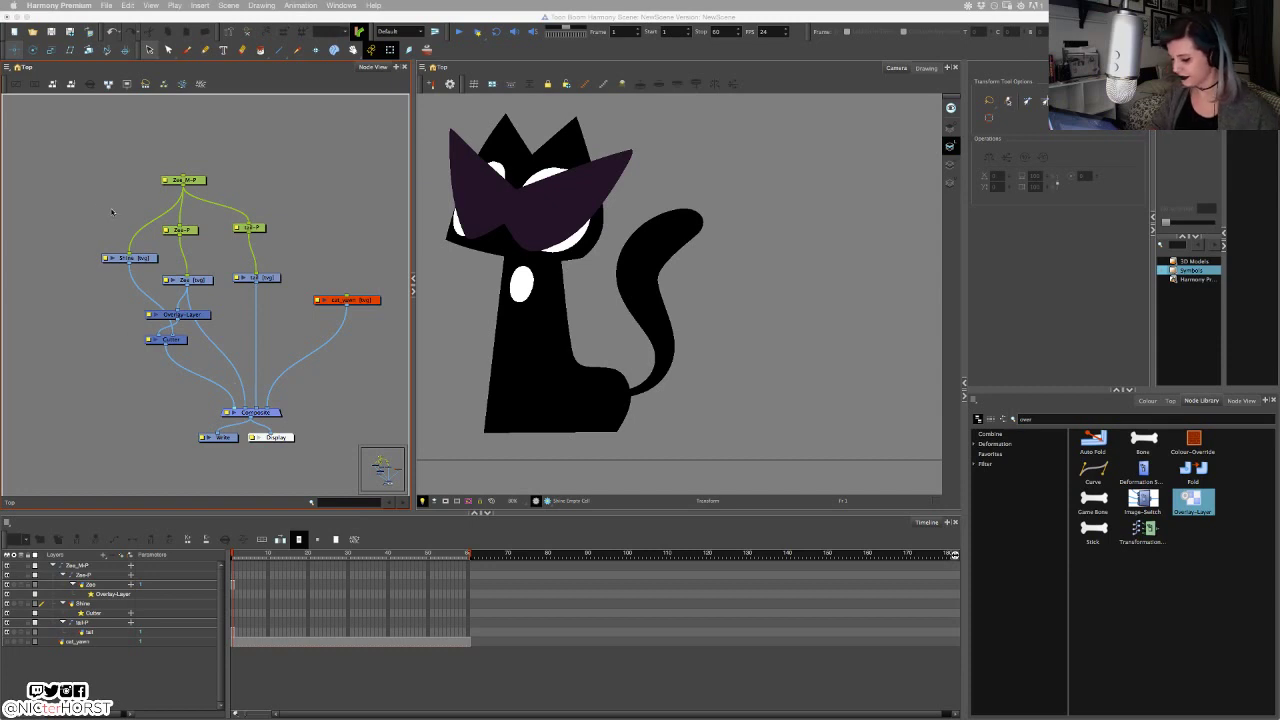
pyautogui.moveTo(152, 259)
pyautogui.mouseDown()
pyautogui.moveTo(143, 292)
pyautogui.moveTo(149, 279)
pyautogui.mouseUp()
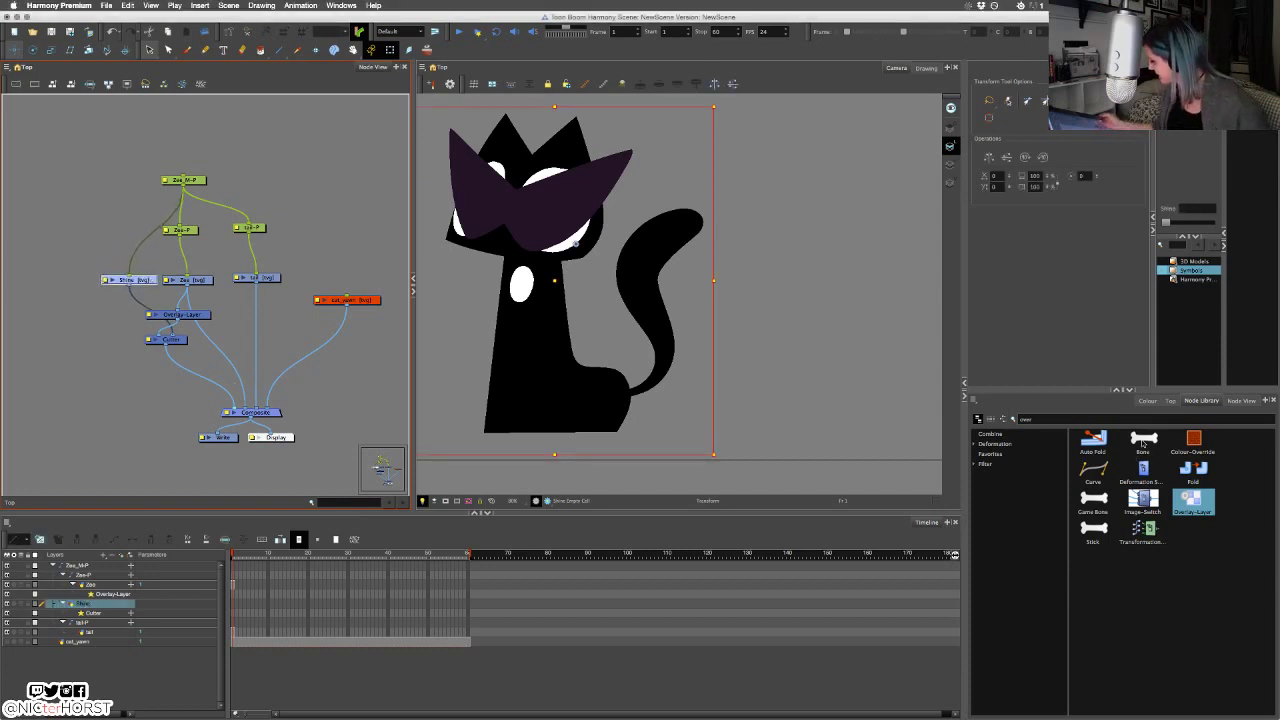
# Add a new colour swatch to the scene palette based on the dark purple of the glasses.
pyautogui.click(1147, 400)
pyautogui.click(1001, 681)
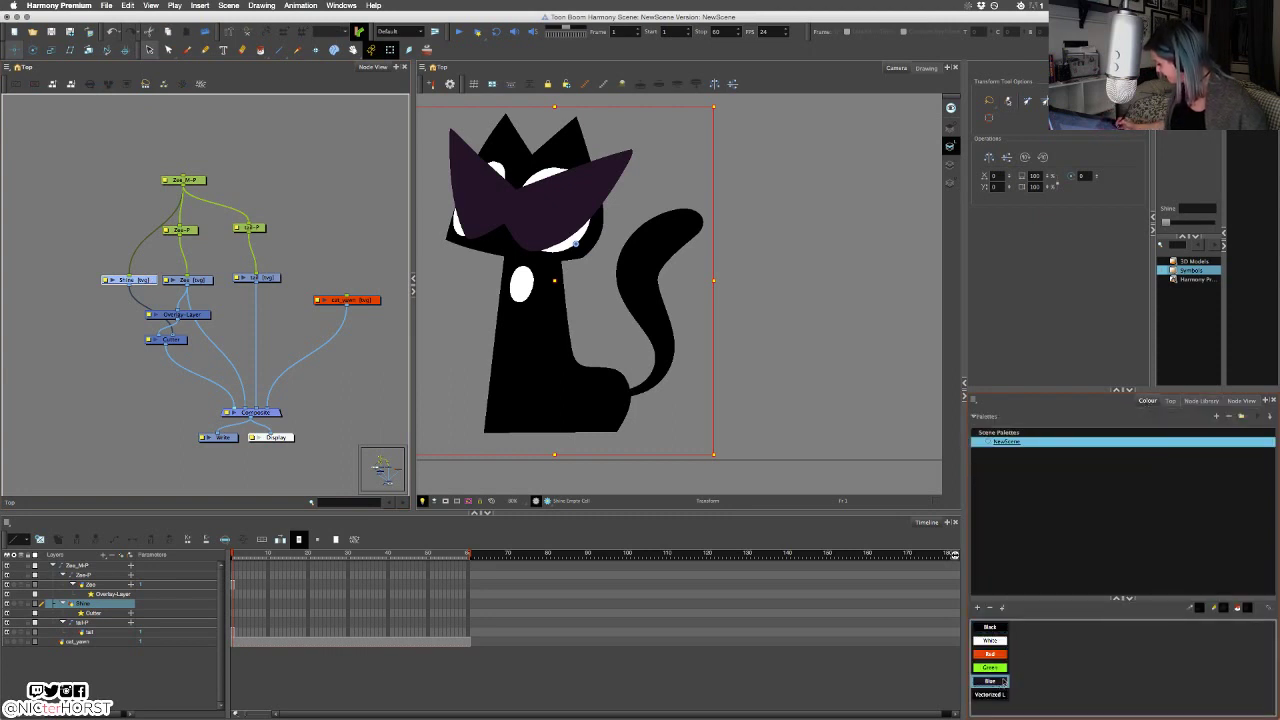
pyautogui.click(977, 607)
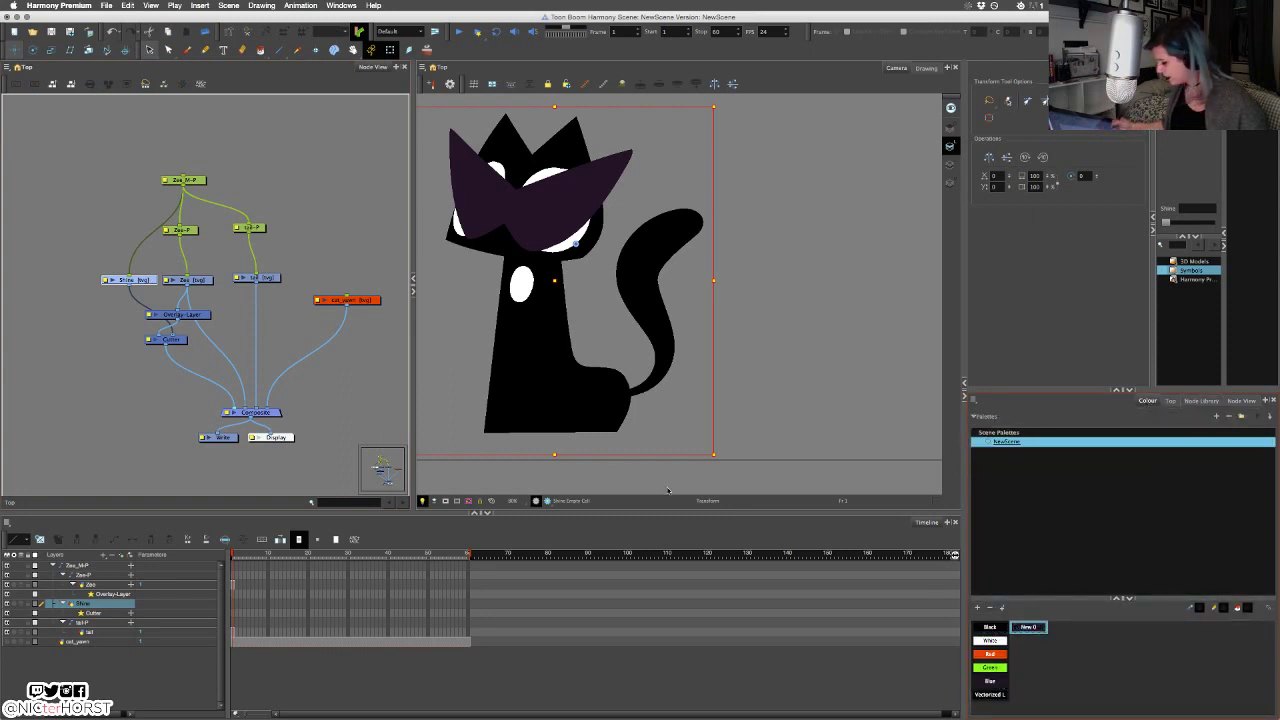
pyautogui.doubleClick(1034, 627)
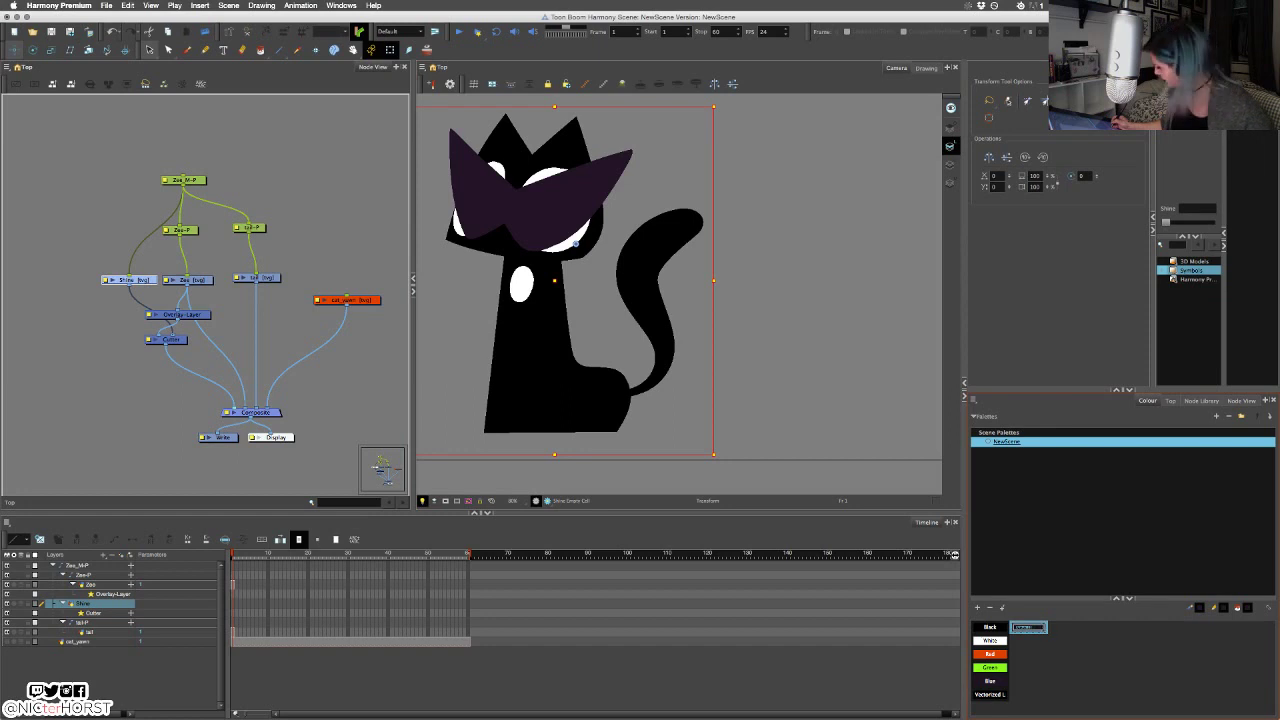
pyautogui.click(1050, 630)
# Brighten the new swatch to a purple with hue 295, saturation 50 and value 52, and save the scene.
pyautogui.doubleClick(1043, 628)
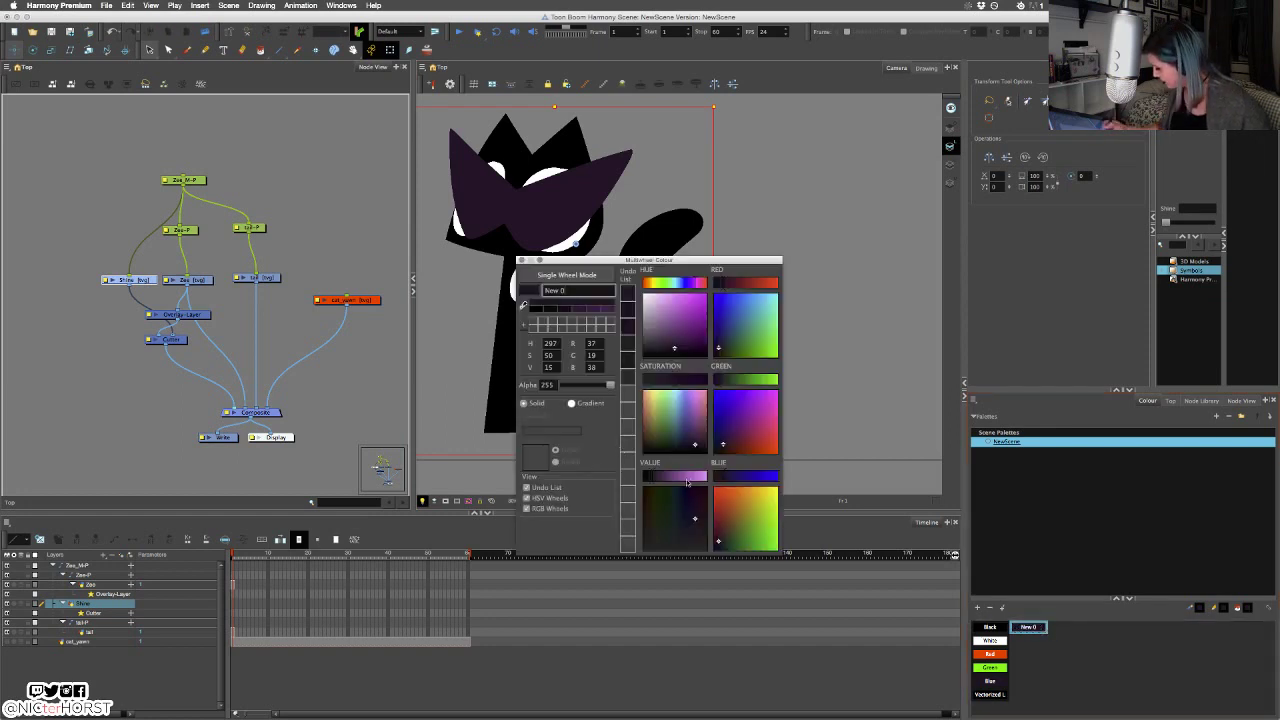
pyautogui.click(674, 476)
pyautogui.click(679, 476)
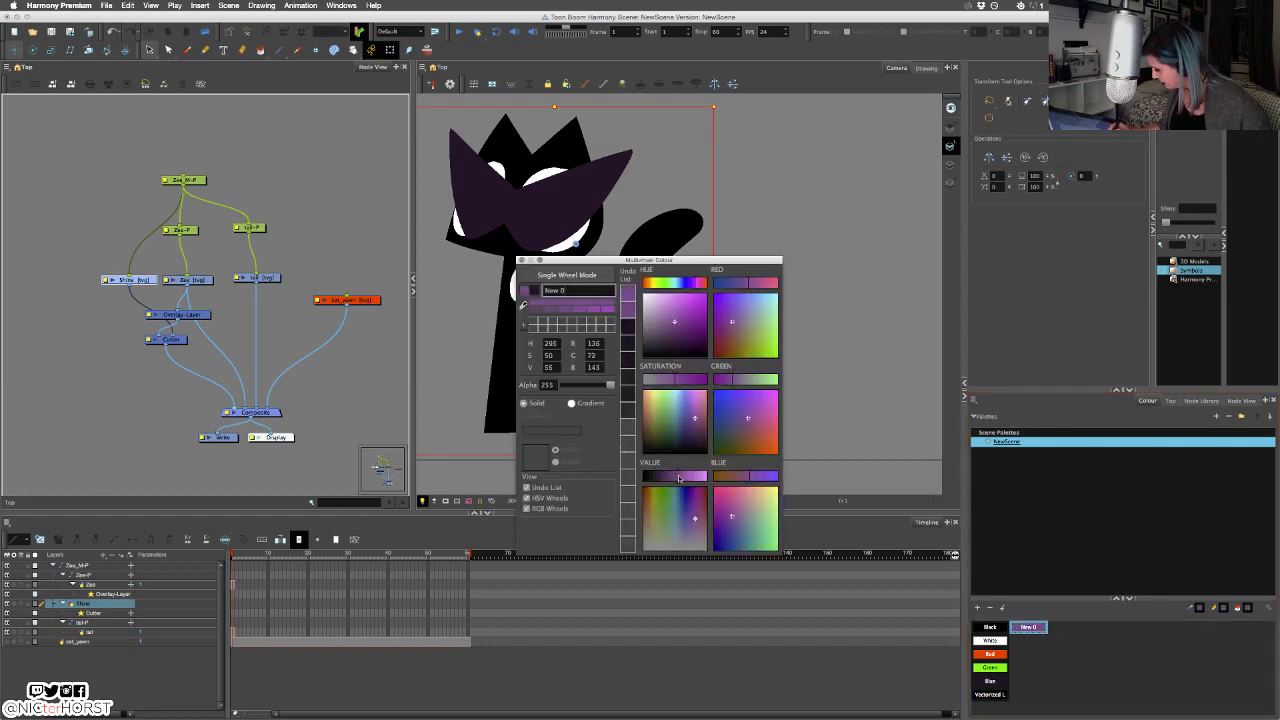
pyautogui.moveTo(679, 478); pyautogui.dragTo(677, 479)
pyautogui.click(516, 260)
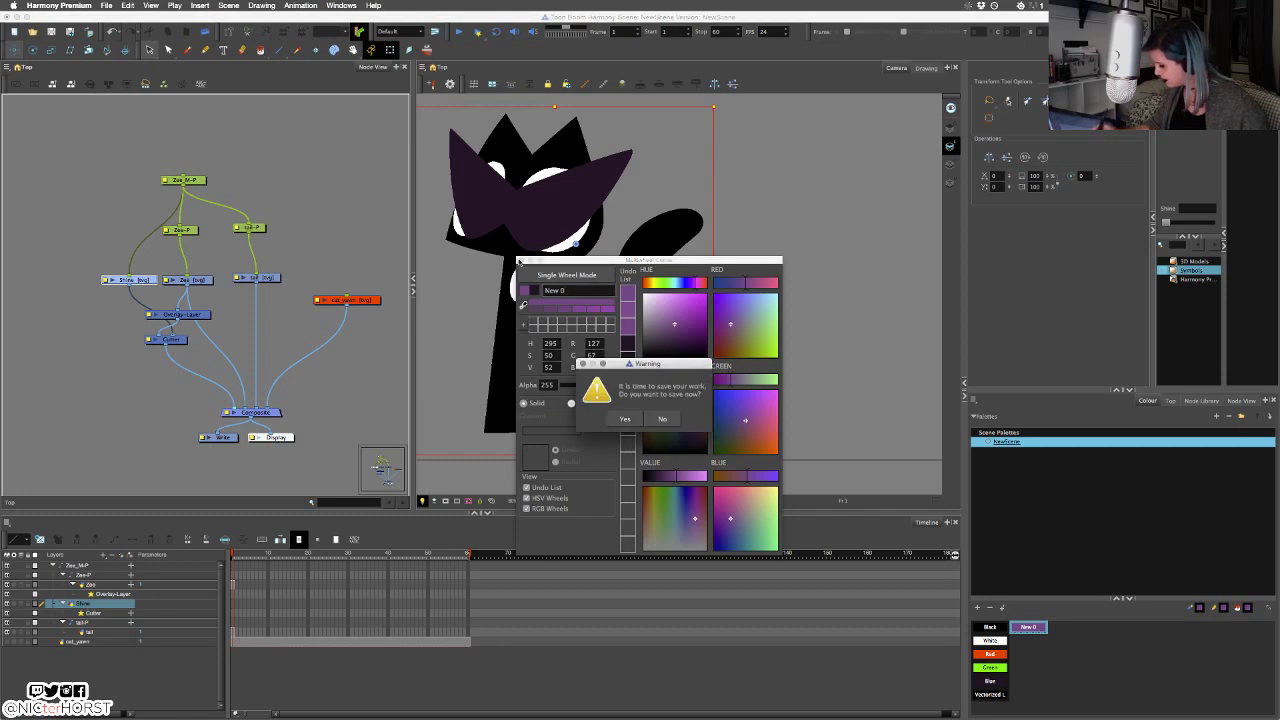
pyautogui.click(626, 420)
pyautogui.click(520, 260)
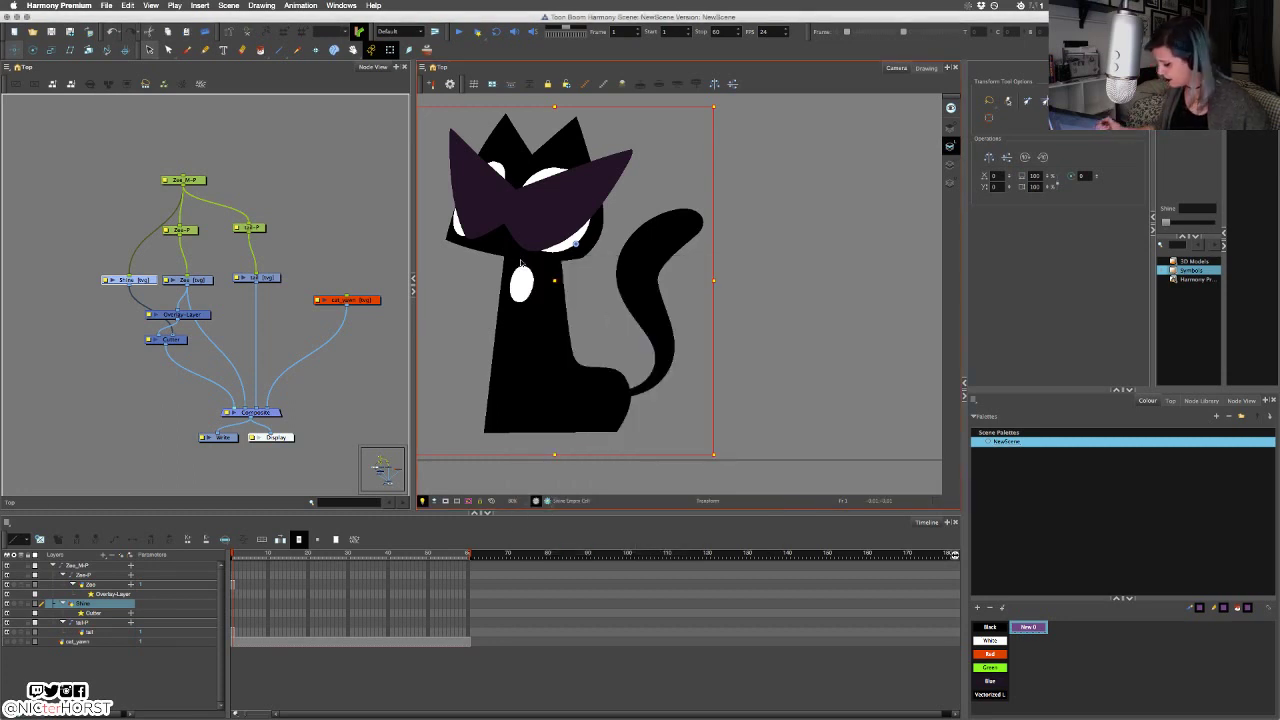
# Brush a diagonal purple stroke over the larger eye on the Shine layer and invert the Cutter to confine it to the glasses.
pyautogui.click(188, 50)
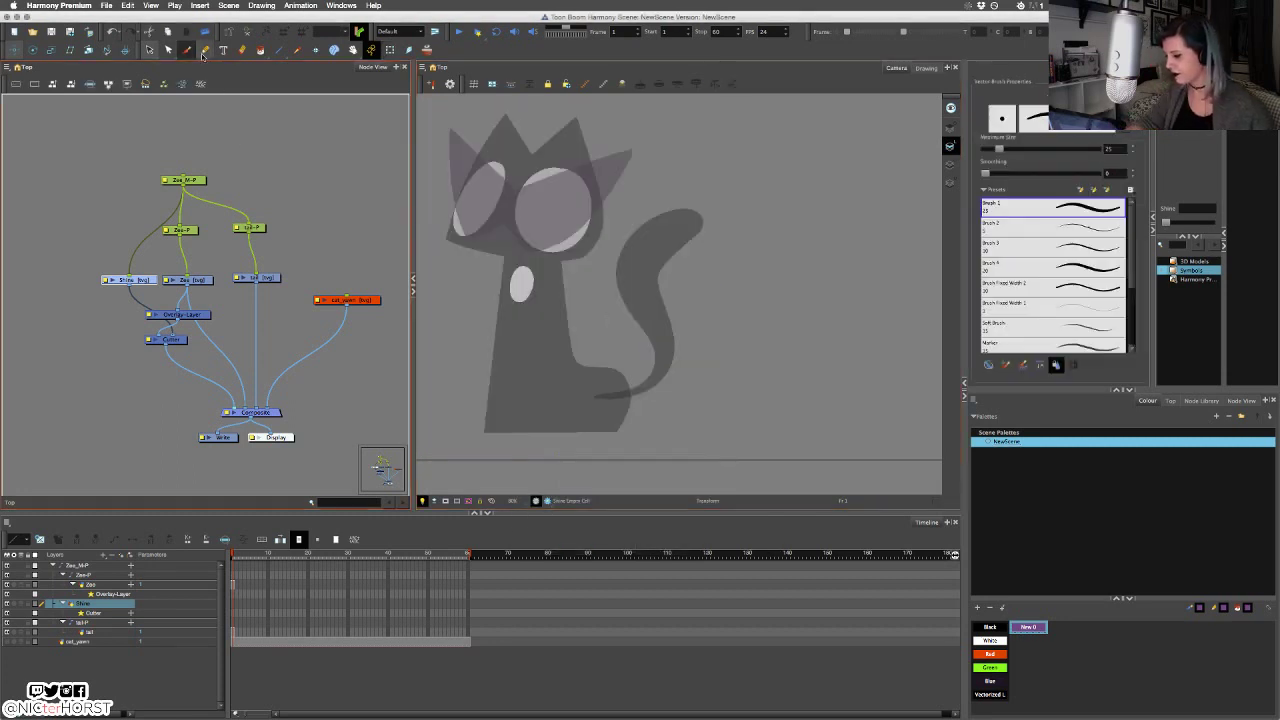
pyautogui.moveTo(592, 138); pyautogui.dragTo(533, 298)
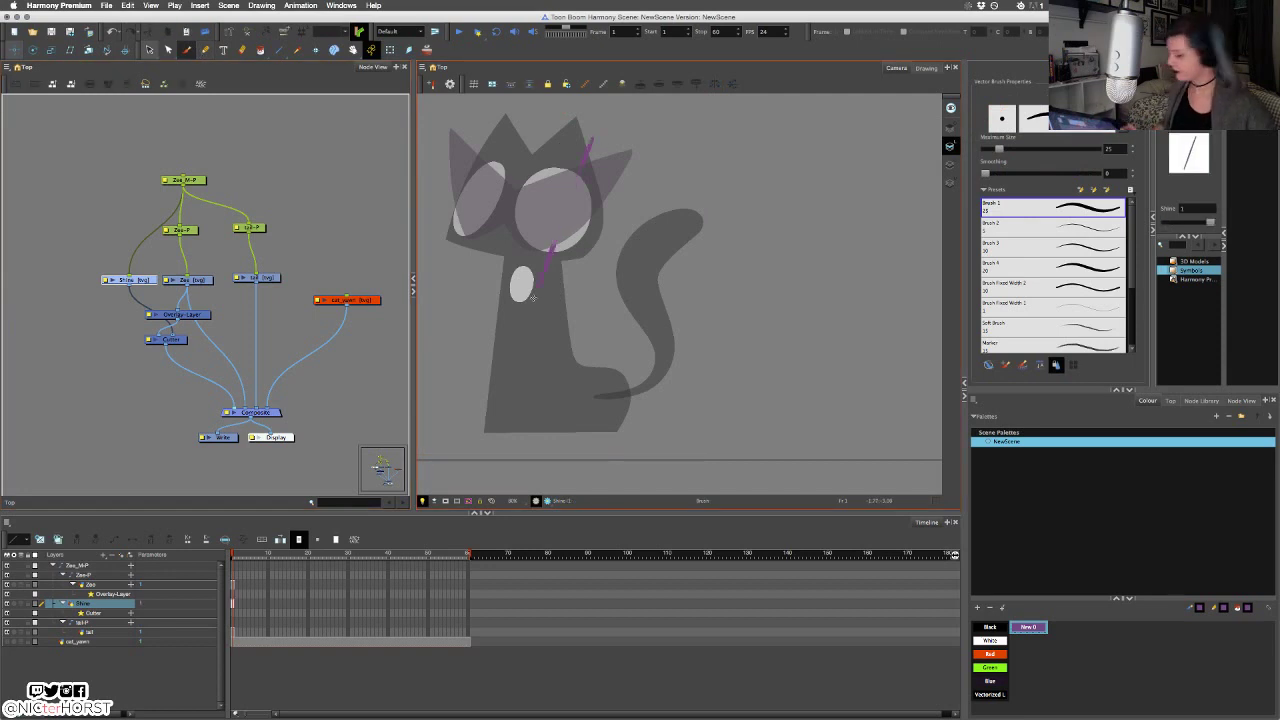
pyautogui.click(1171, 402)
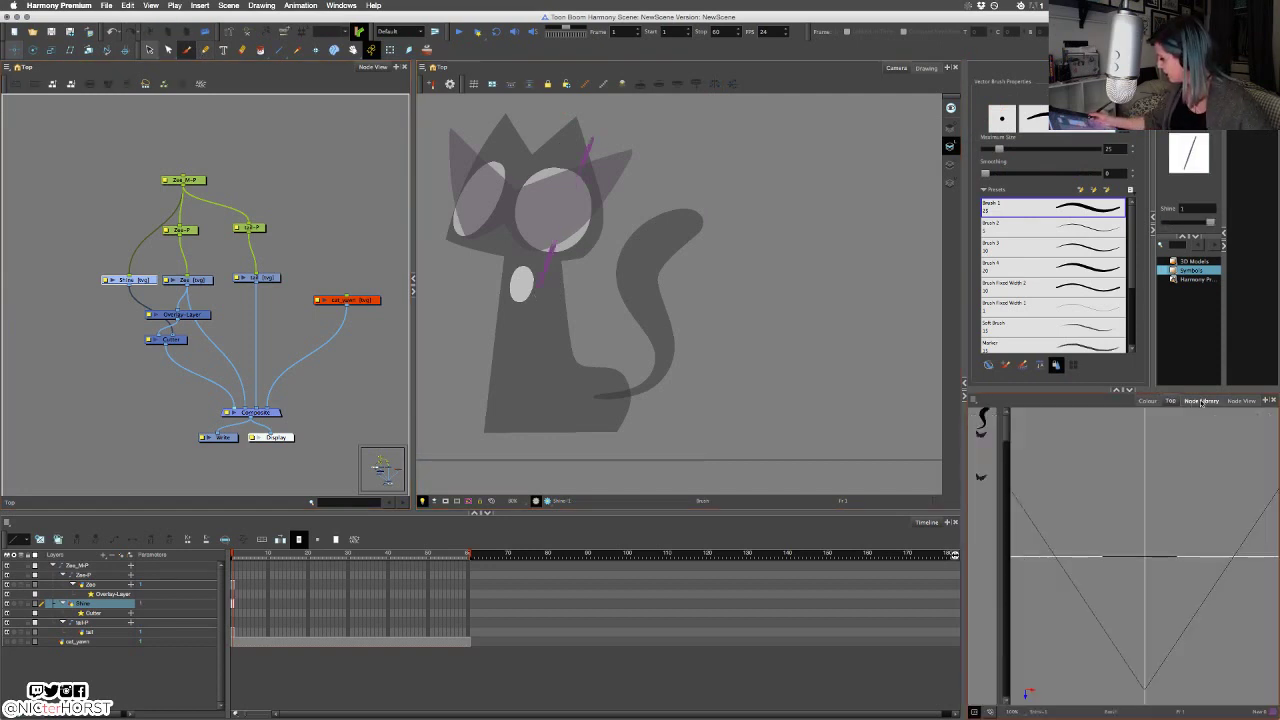
pyautogui.click(1202, 402)
pyautogui.click(1246, 402)
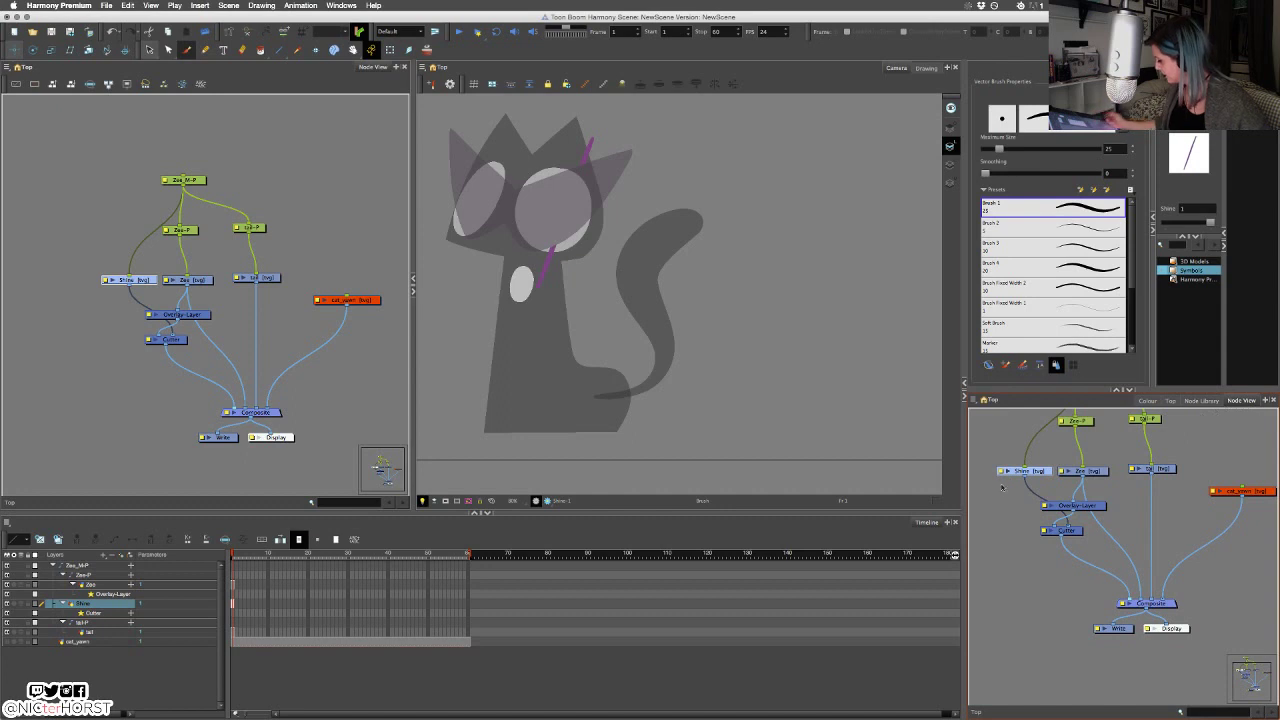
pyautogui.doubleClick(1048, 531)
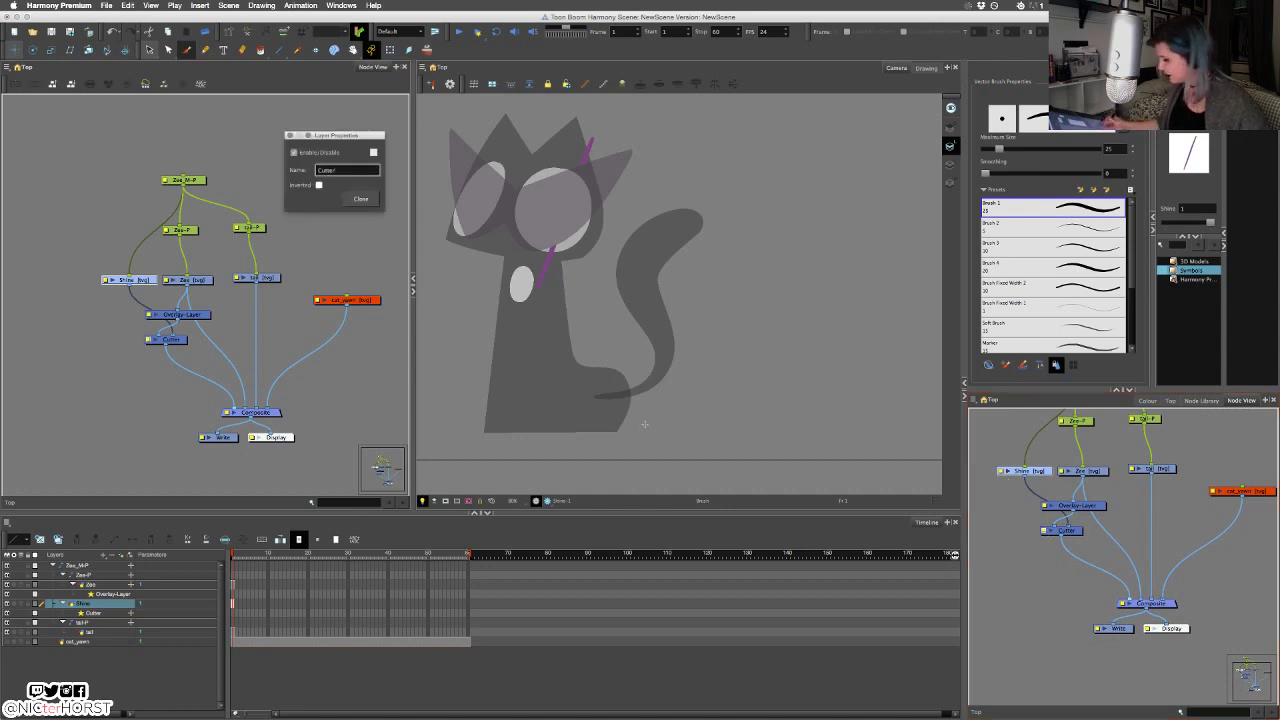
pyautogui.click(319, 186)
pyautogui.click(361, 198)
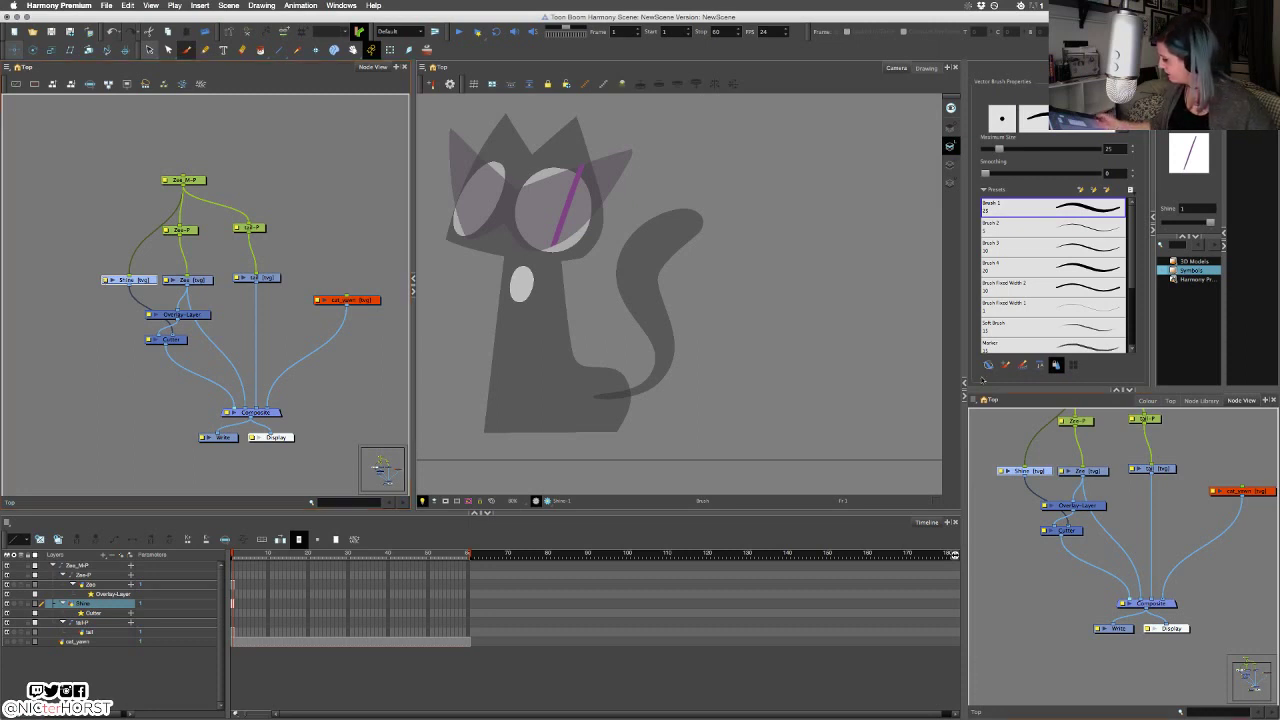
pyautogui.click(374, 389)
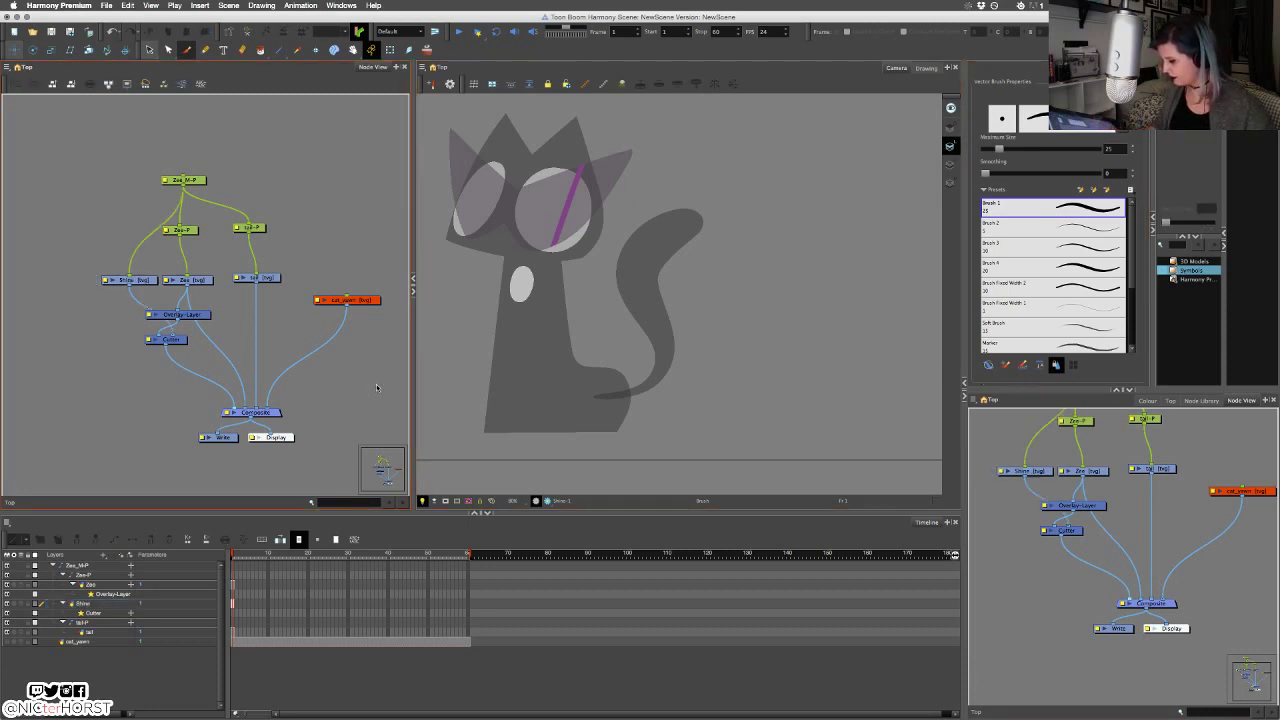
# Set the scene's resolution width to 1080 so the camera frame is square at 1080 by 1080.
pyautogui.moveTo(643, 349)
pyautogui.mouseDown()
pyautogui.moveTo(703, 417)
pyautogui.moveTo(723, 409)
pyautogui.moveTo(720, 376)
pyautogui.mouseUp()
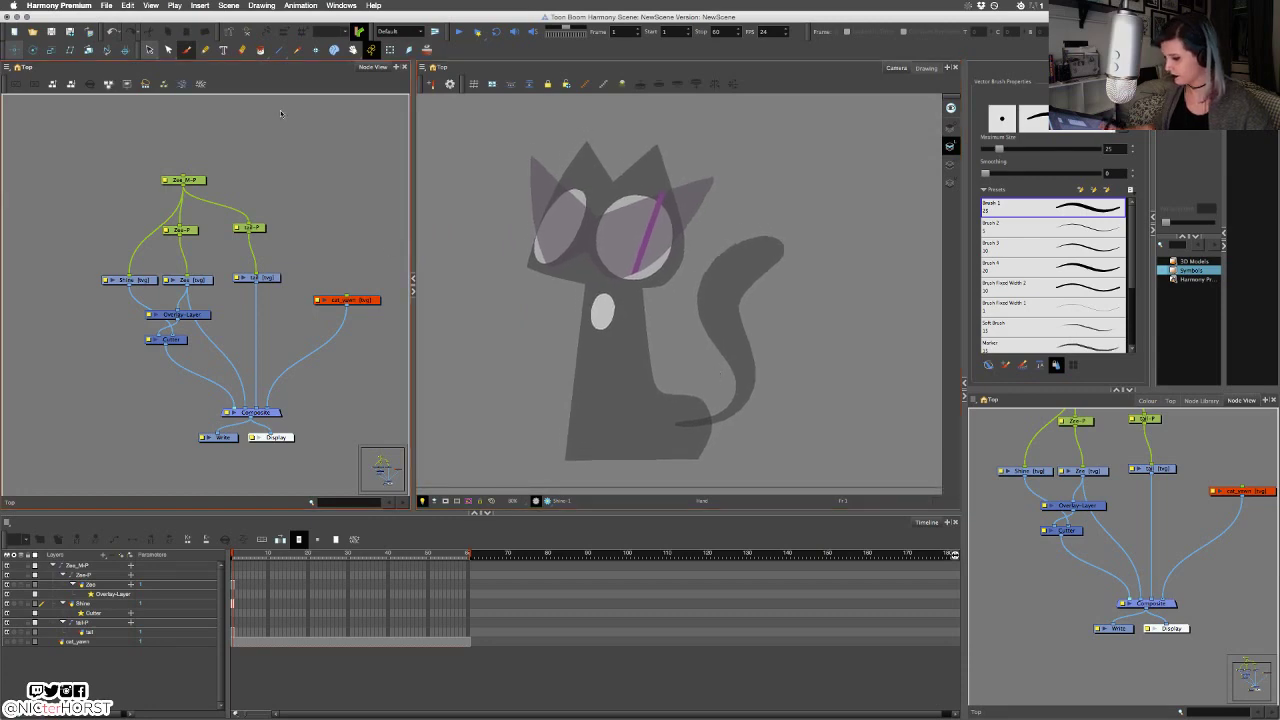
pyautogui.click(301, 6)
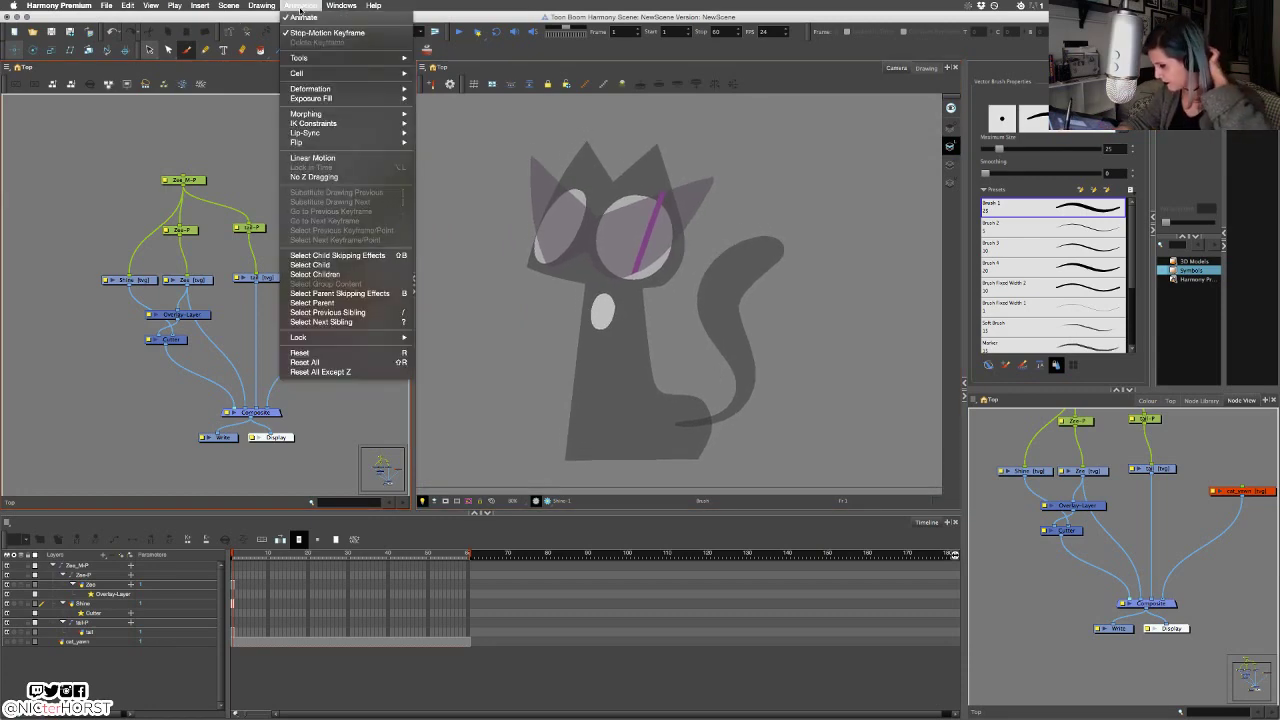
pyautogui.moveTo(231, 7)
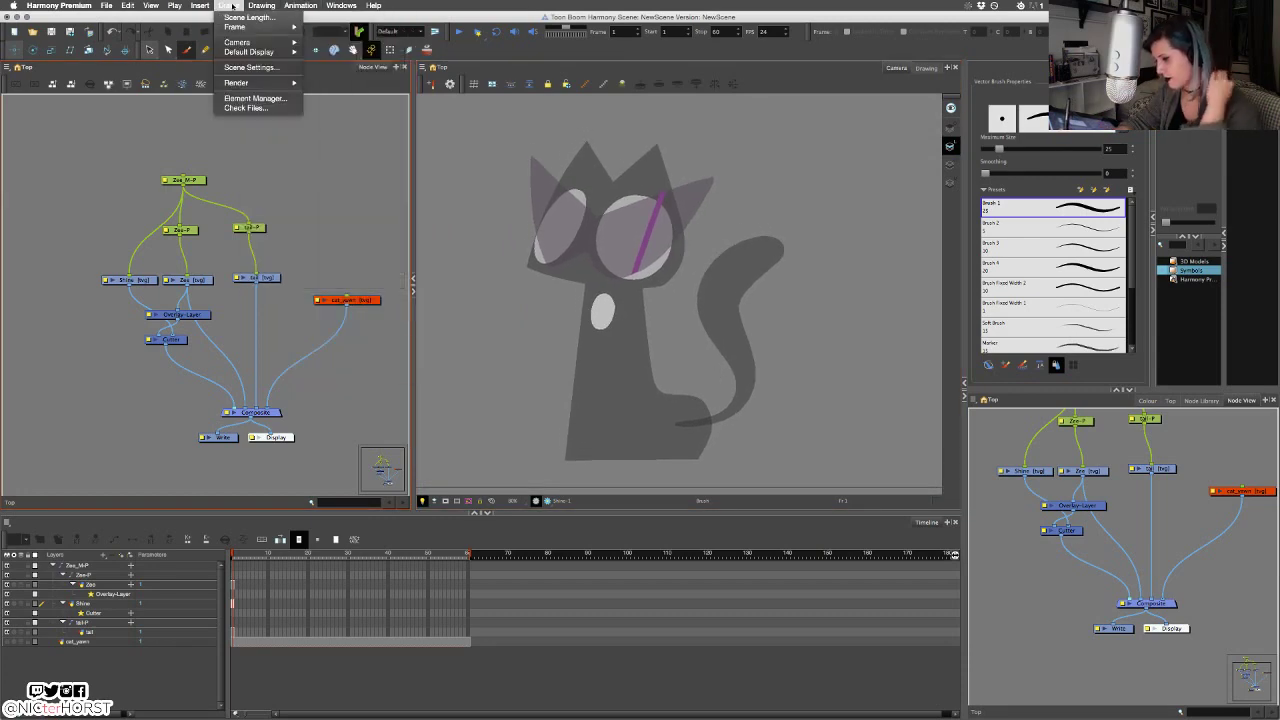
pyautogui.click(264, 68)
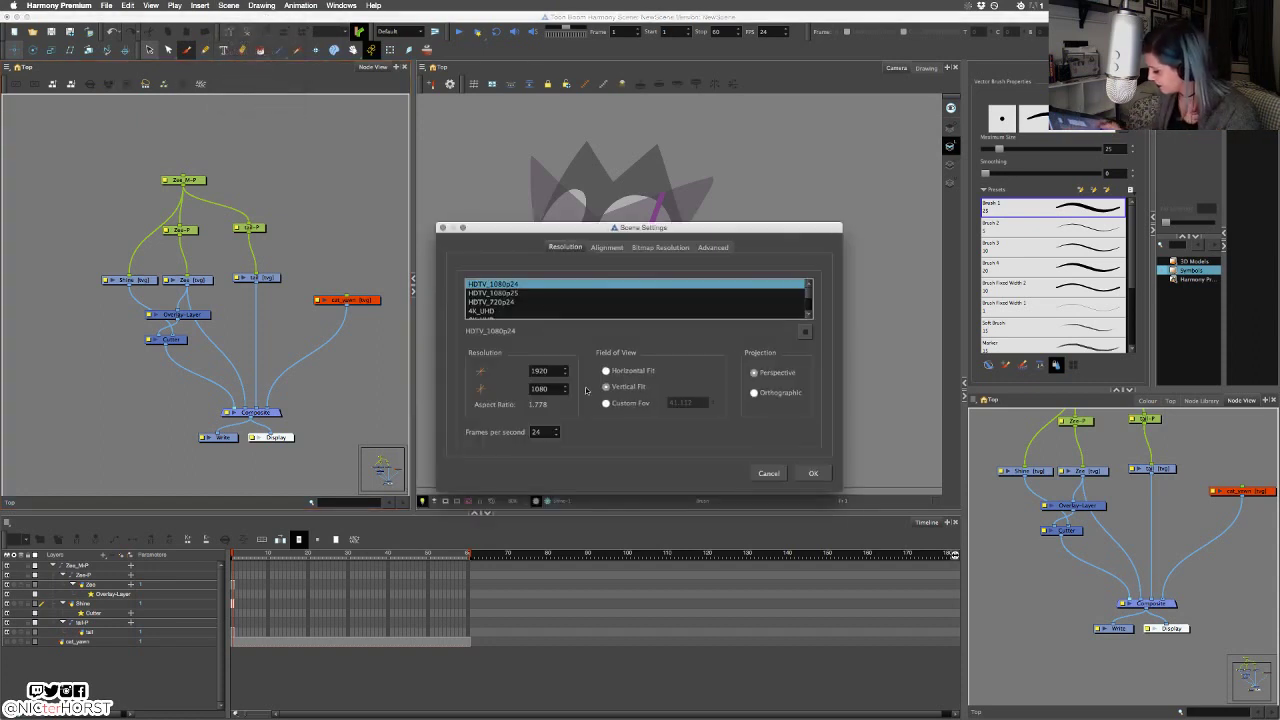
pyautogui.doubleClick(547, 372)
pyautogui.write('1')
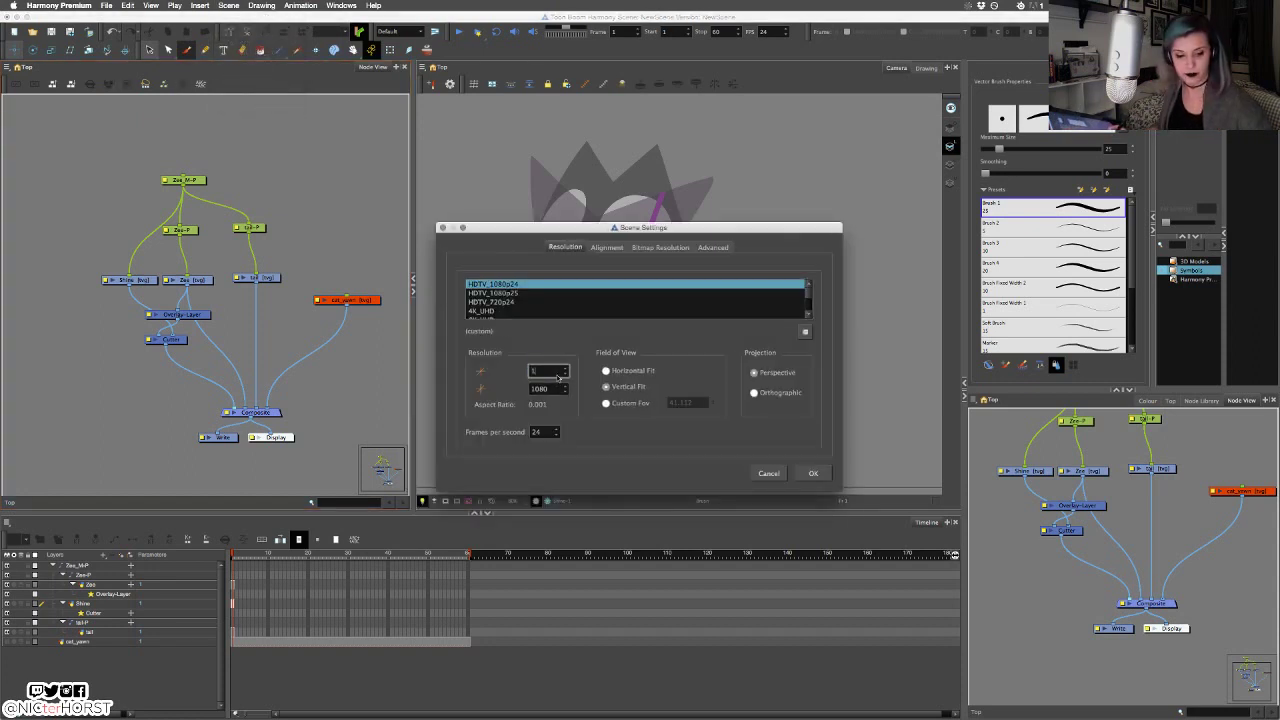
pyautogui.write('080')
pyautogui.click(811, 475)
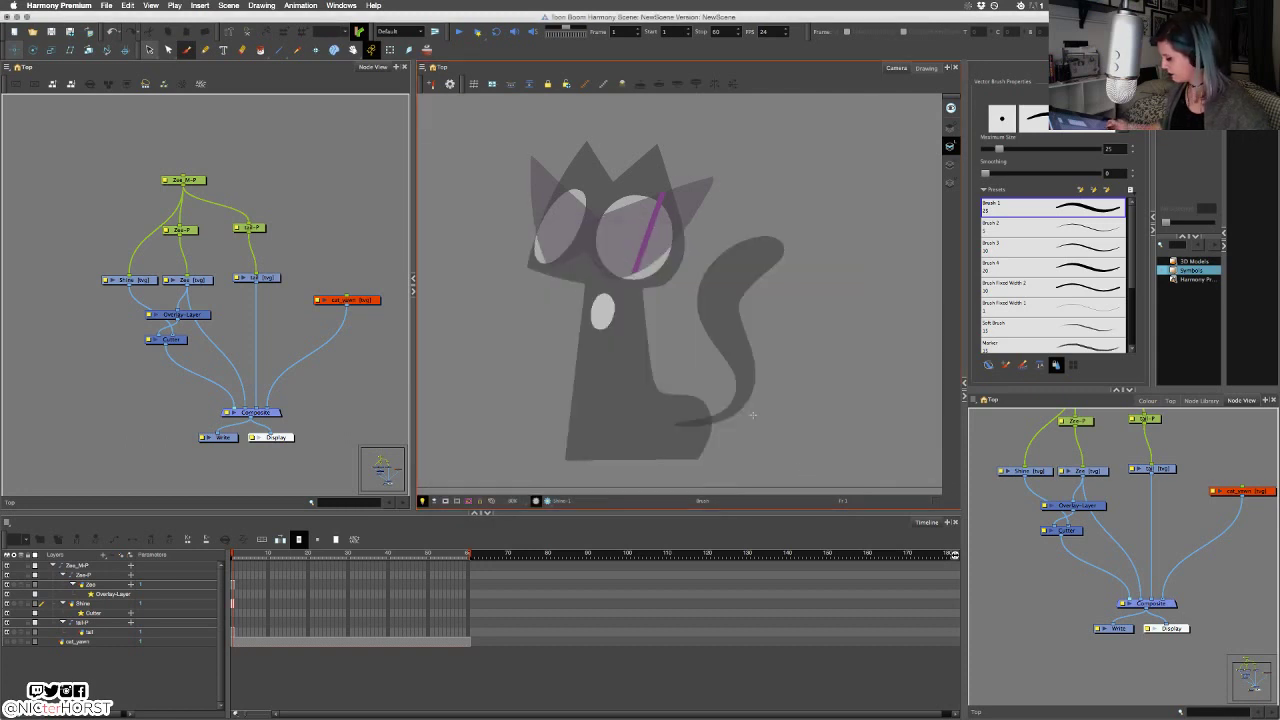
# Transform the whole cat through its master peg, scaling it up slightly and repositioning it to fill the square camera frame.
pyautogui.press('1')
pyautogui.press('1')
pyautogui.moveTo(709, 293); pyautogui.dragTo(723, 301)
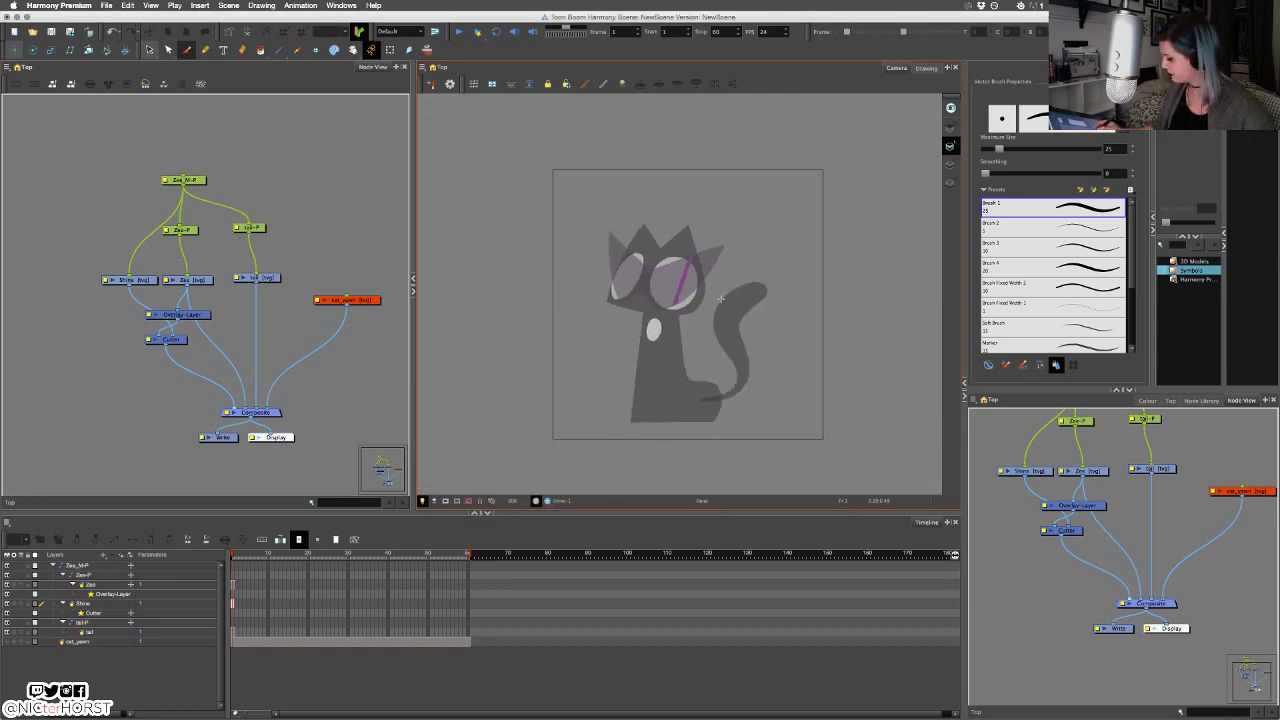
pyautogui.press('2')
pyautogui.moveTo(714, 361); pyautogui.dragTo(702, 353)
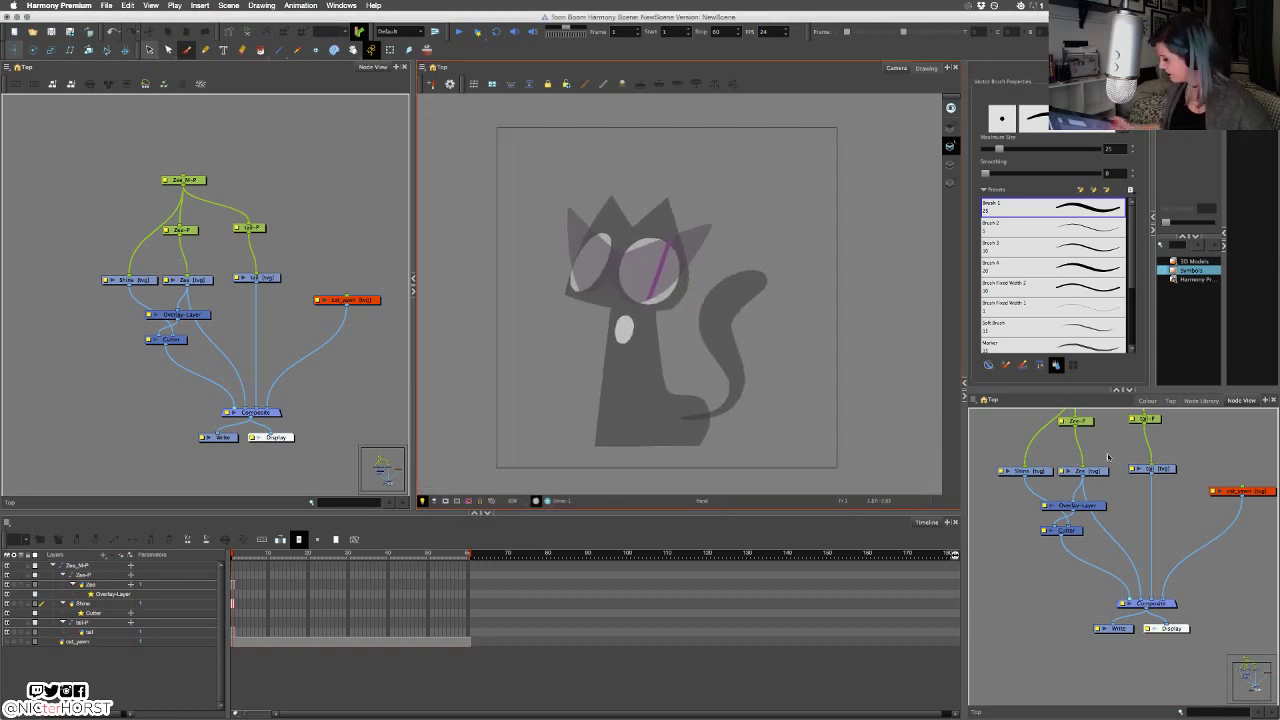
pyautogui.moveTo(1108, 457); pyautogui.dragTo(1084, 570)
pyautogui.click(1050, 489)
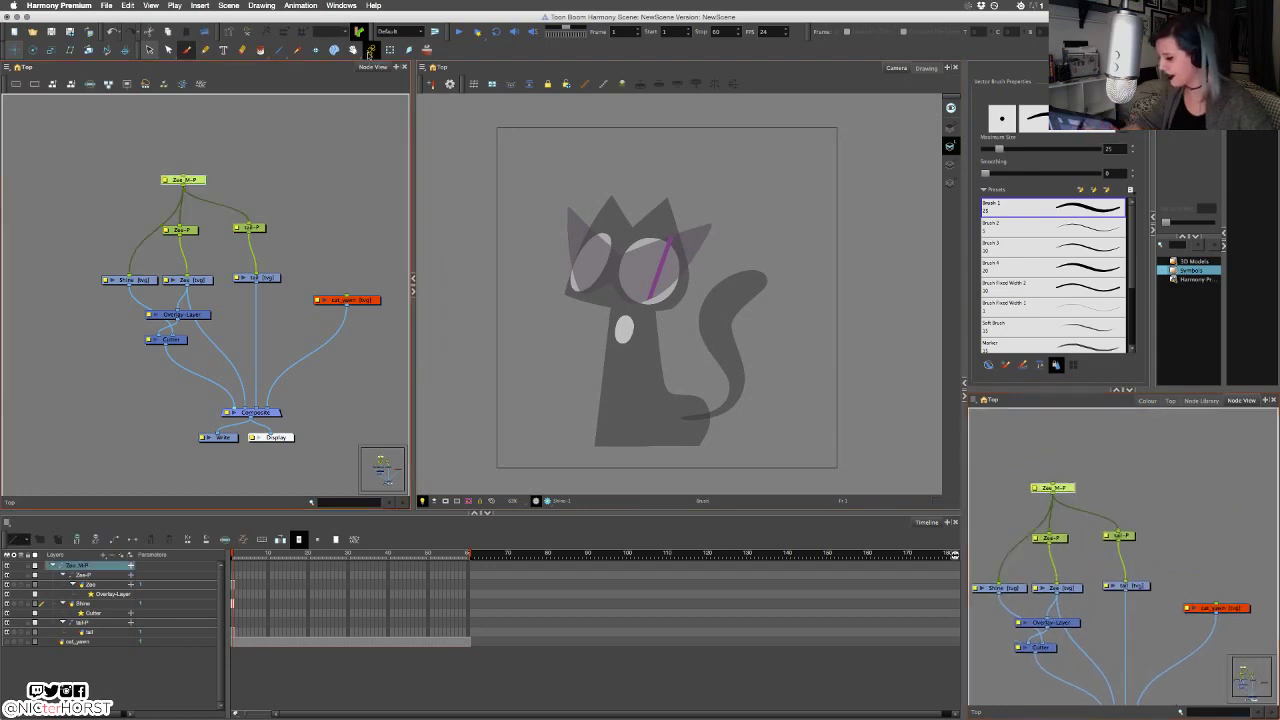
pyautogui.click(390, 50)
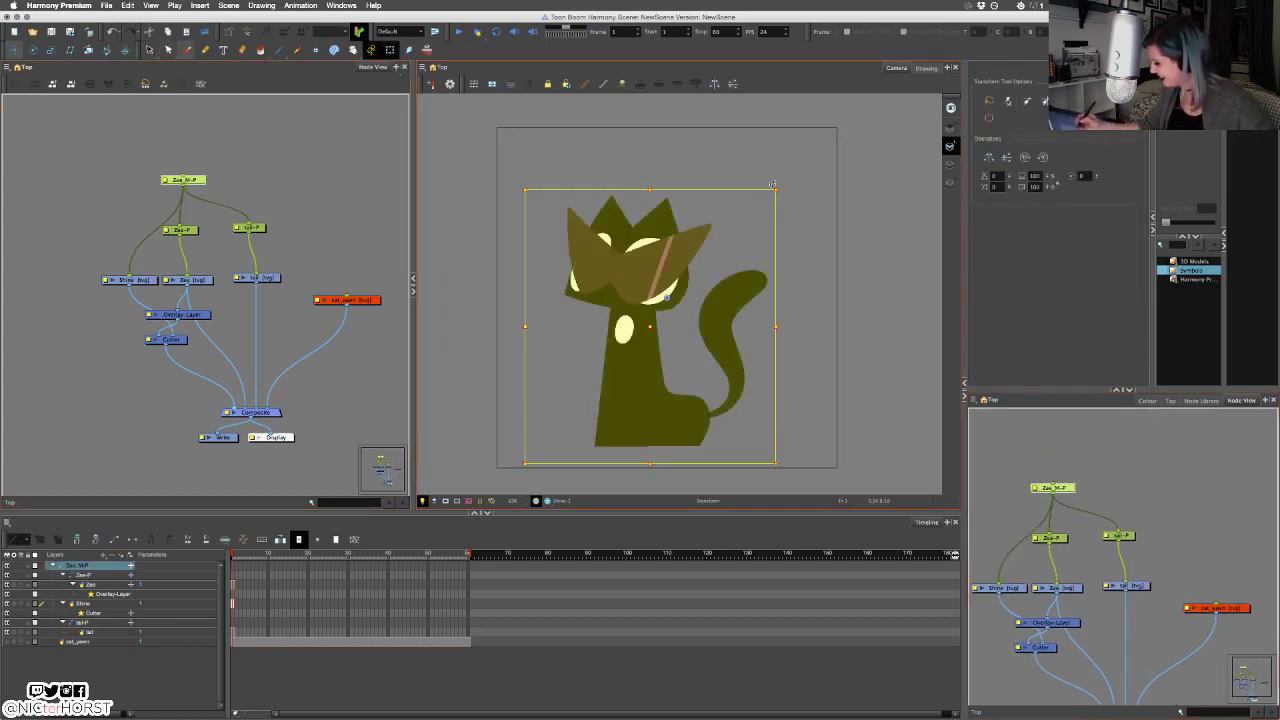
pyautogui.moveTo(772, 184); pyautogui.dragTo(795, 176)
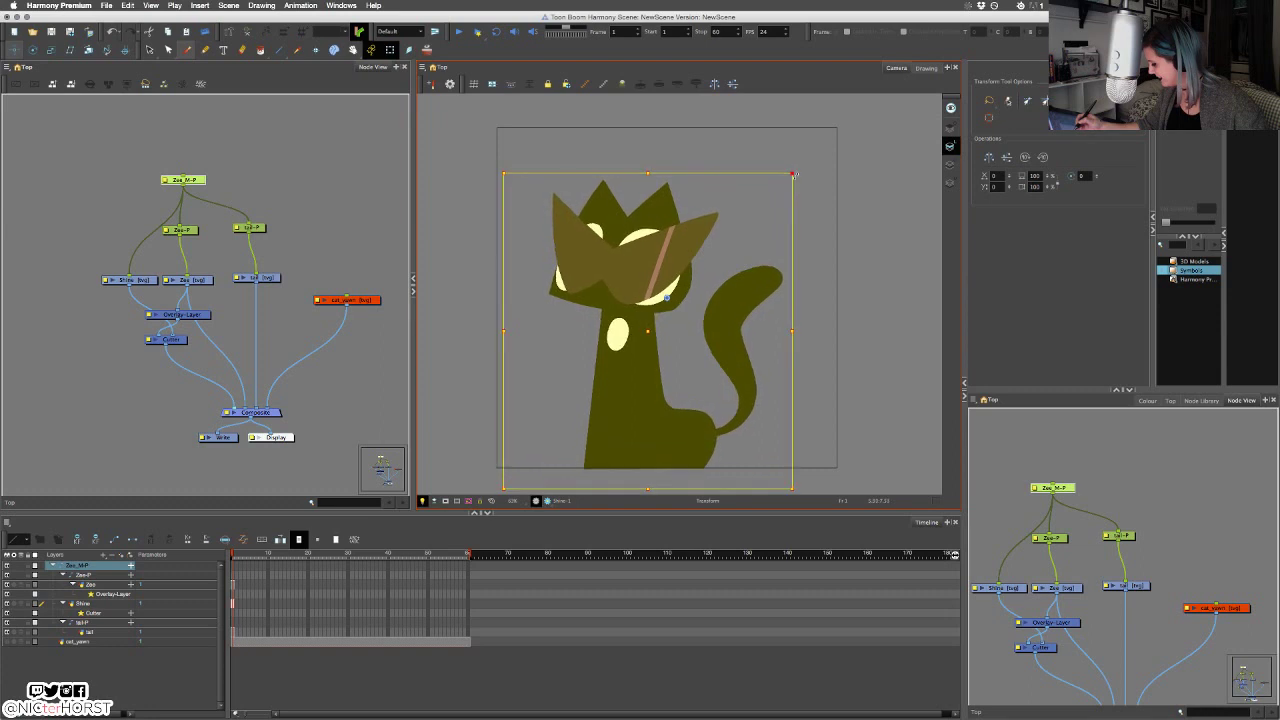
pyautogui.moveTo(747, 302); pyautogui.dragTo(770, 281)
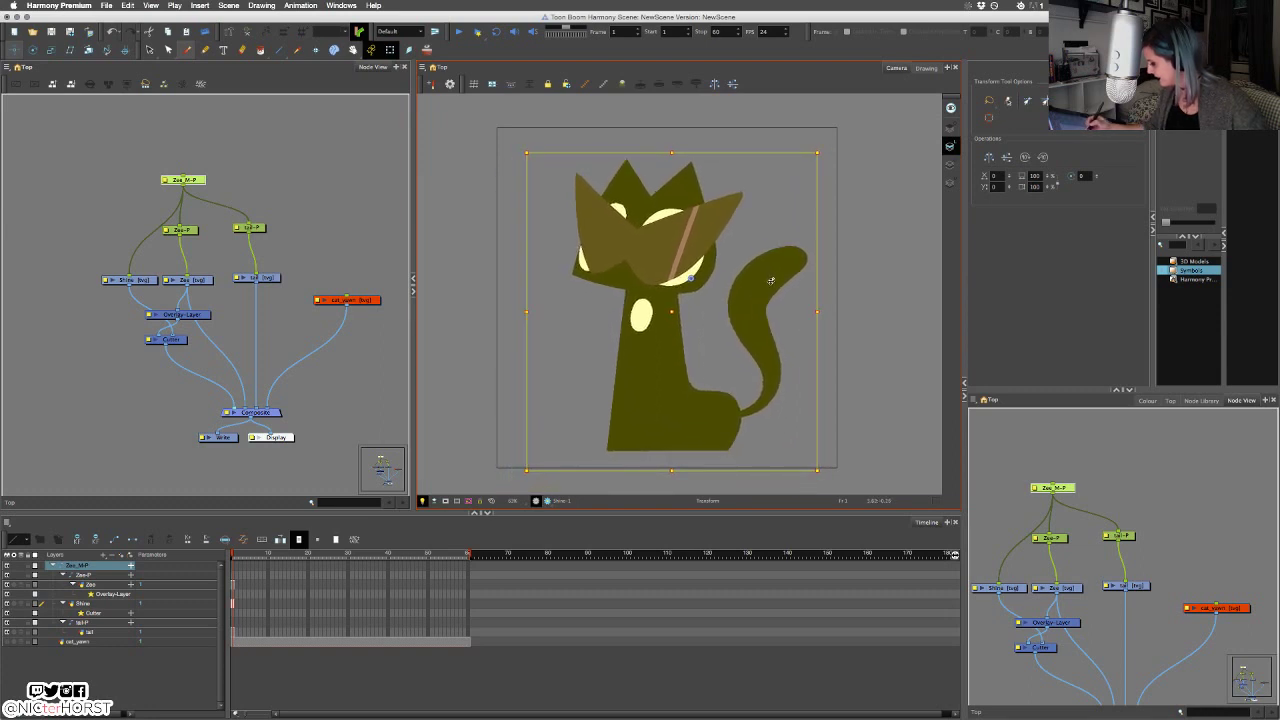
pyautogui.moveTo(771, 281); pyautogui.dragTo(771, 278)
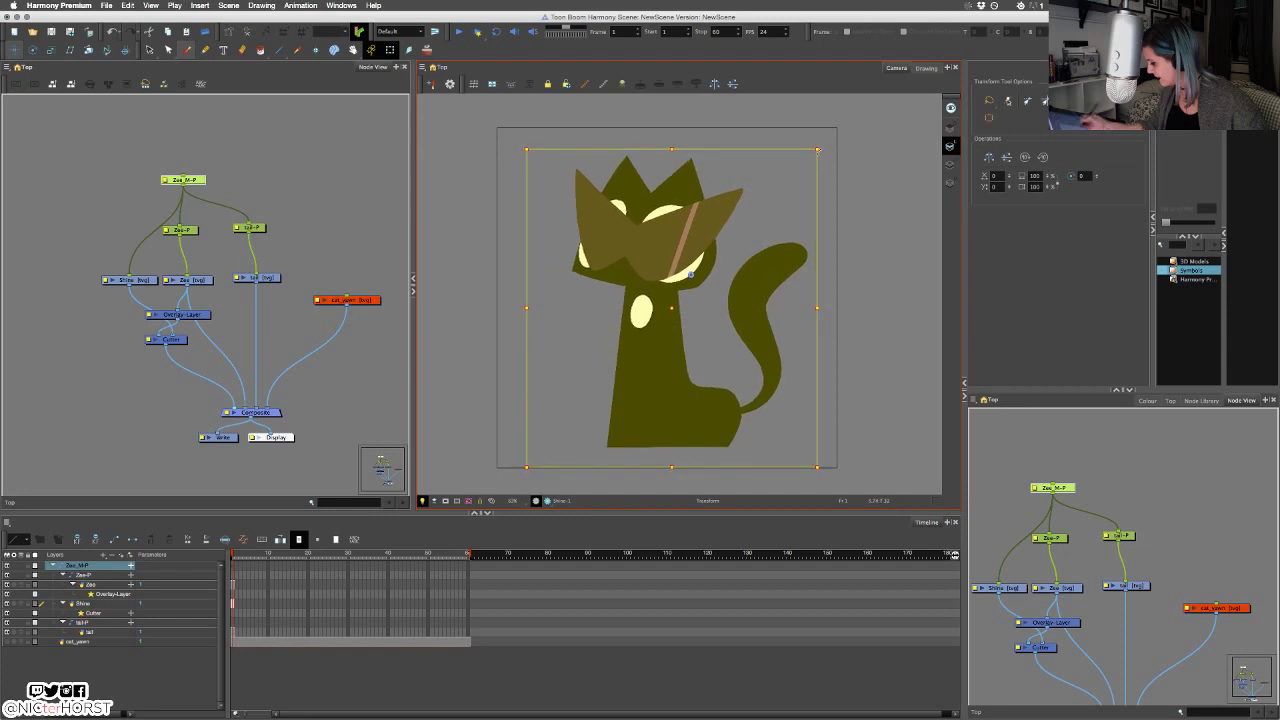
pyautogui.moveTo(817, 150); pyautogui.dragTo(813, 154)
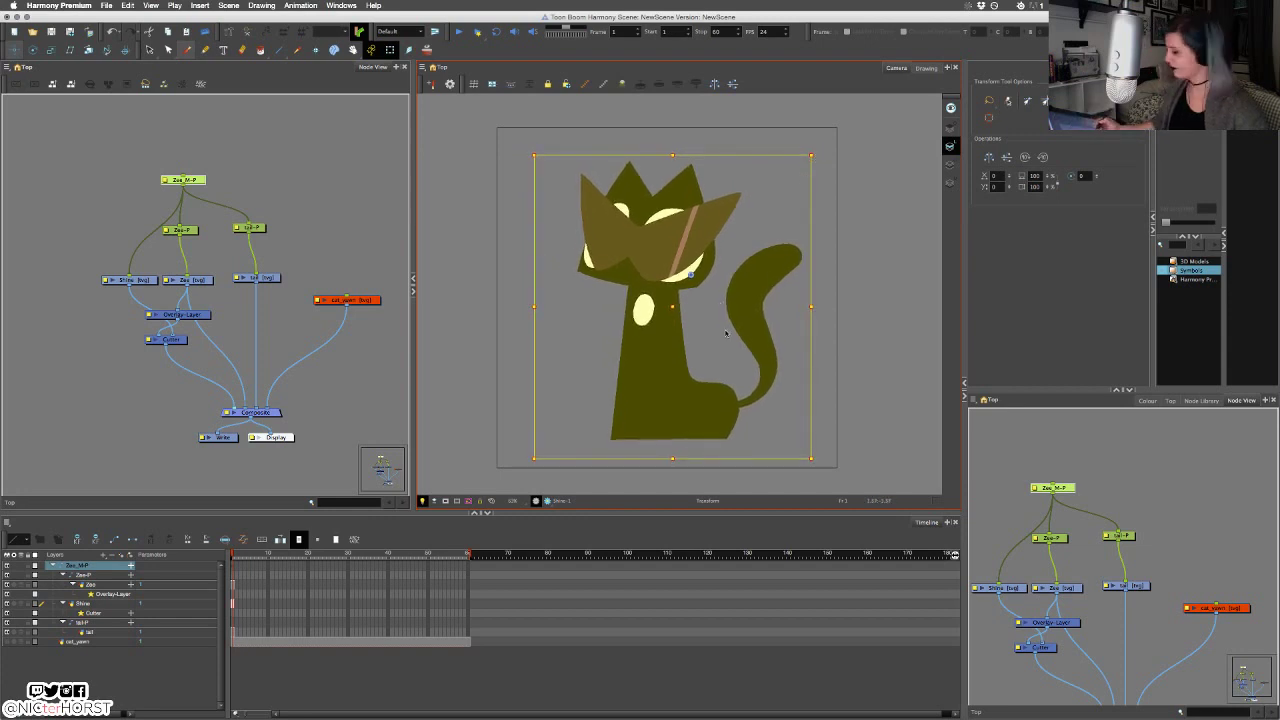
pyautogui.click(852, 331)
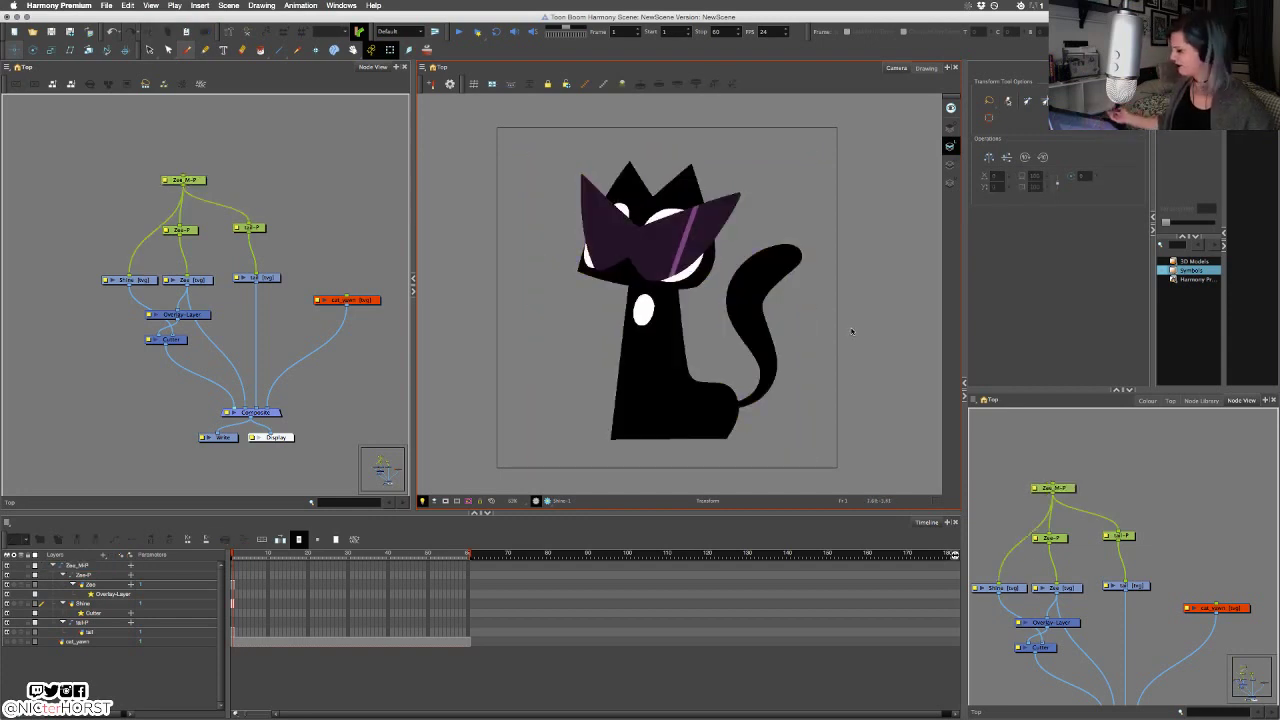
# Delete the diagonal purple stroke from the Shine layer's drawing.
pyautogui.click(128, 281)
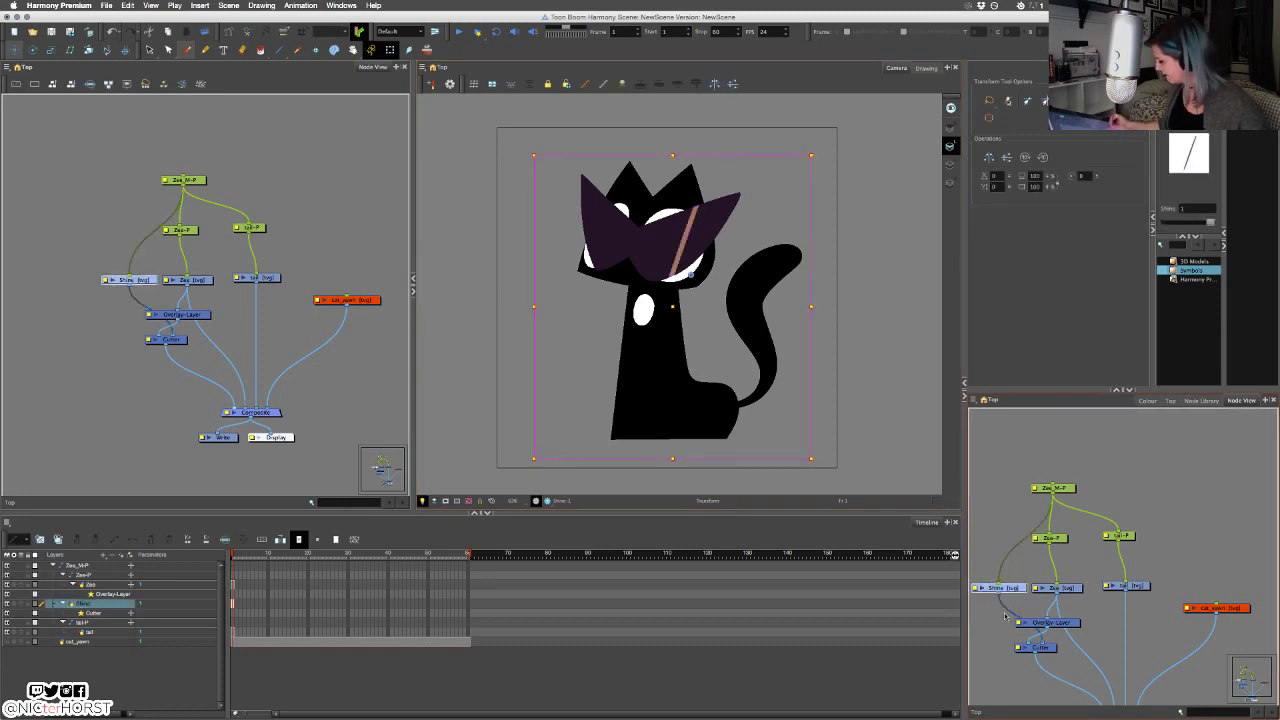
pyautogui.click(186, 50)
pyautogui.press('super+a')
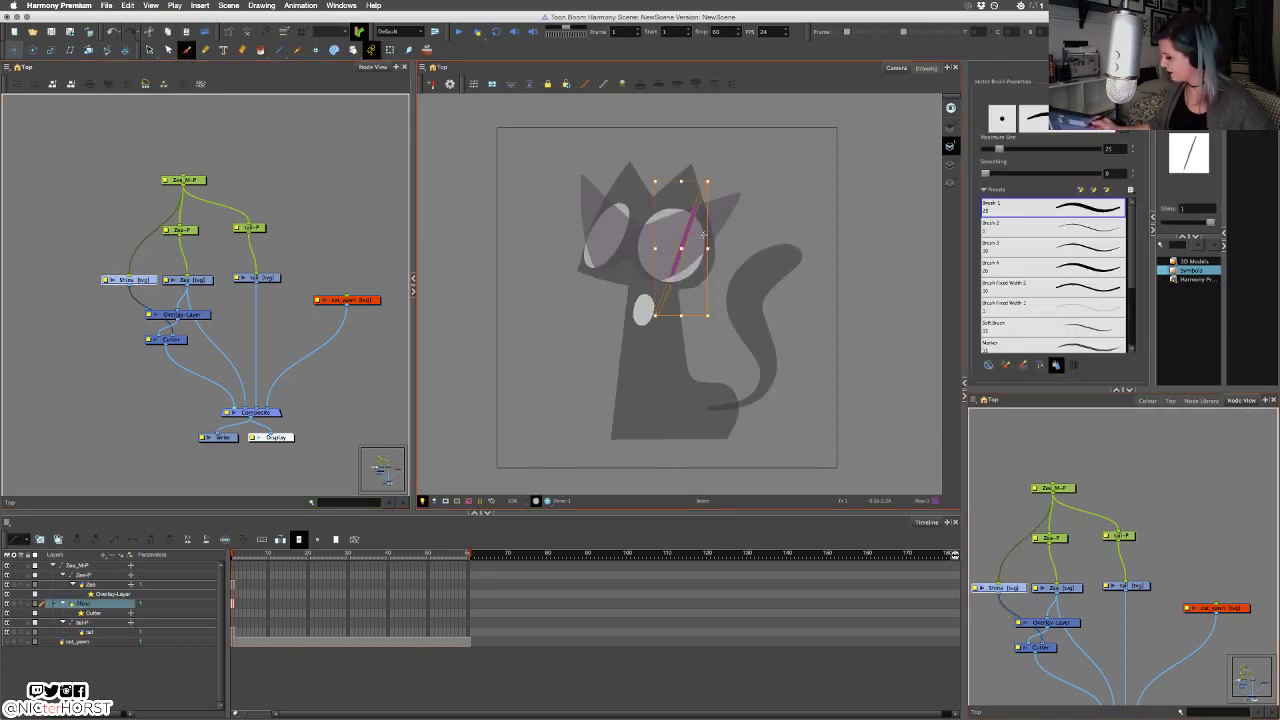
pyautogui.press('Delete')
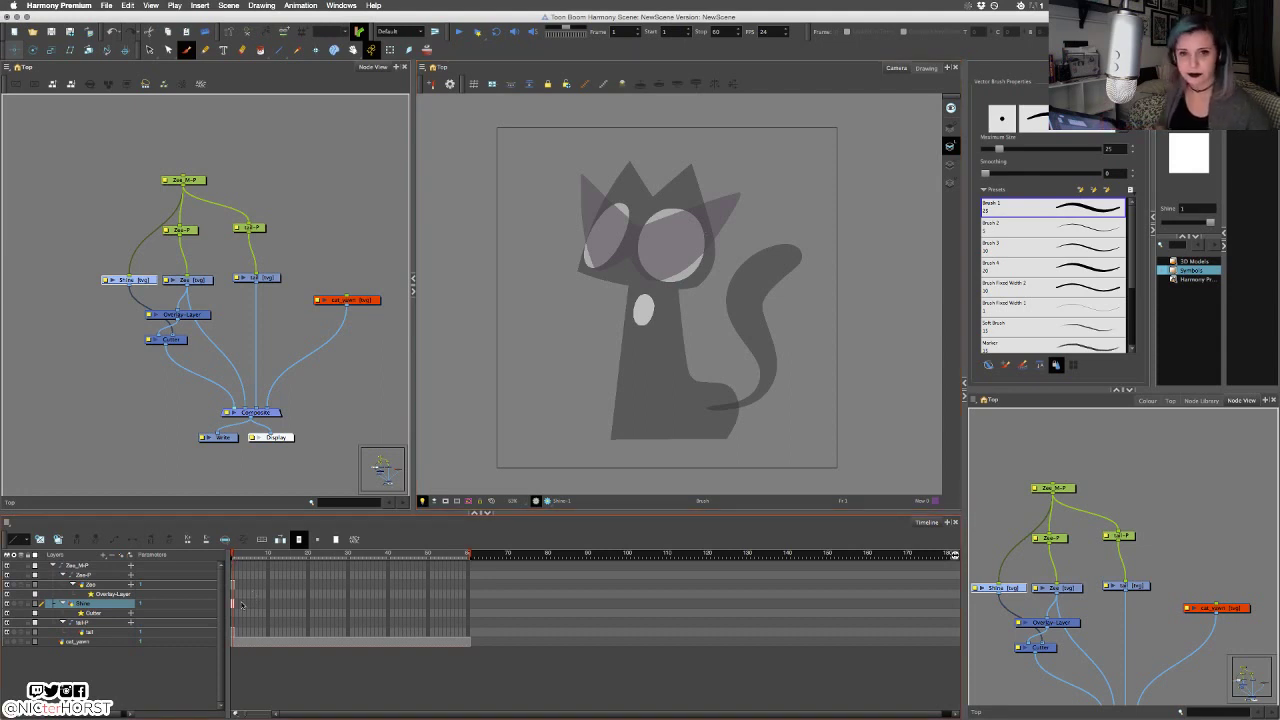
# Collapse the timeline layers, extend the whole cat rig's exposure to frame 60, and return to the first frame.
pyautogui.rightClick(521, 338)
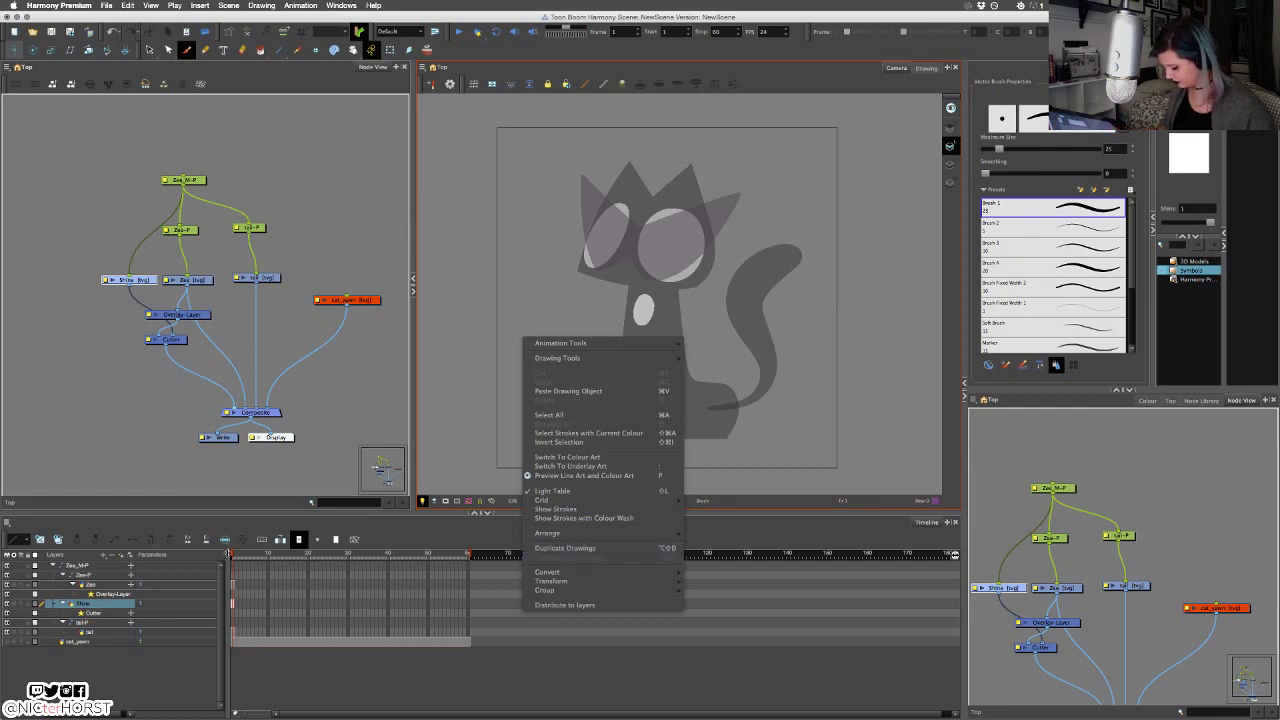
pyautogui.click(234, 555)
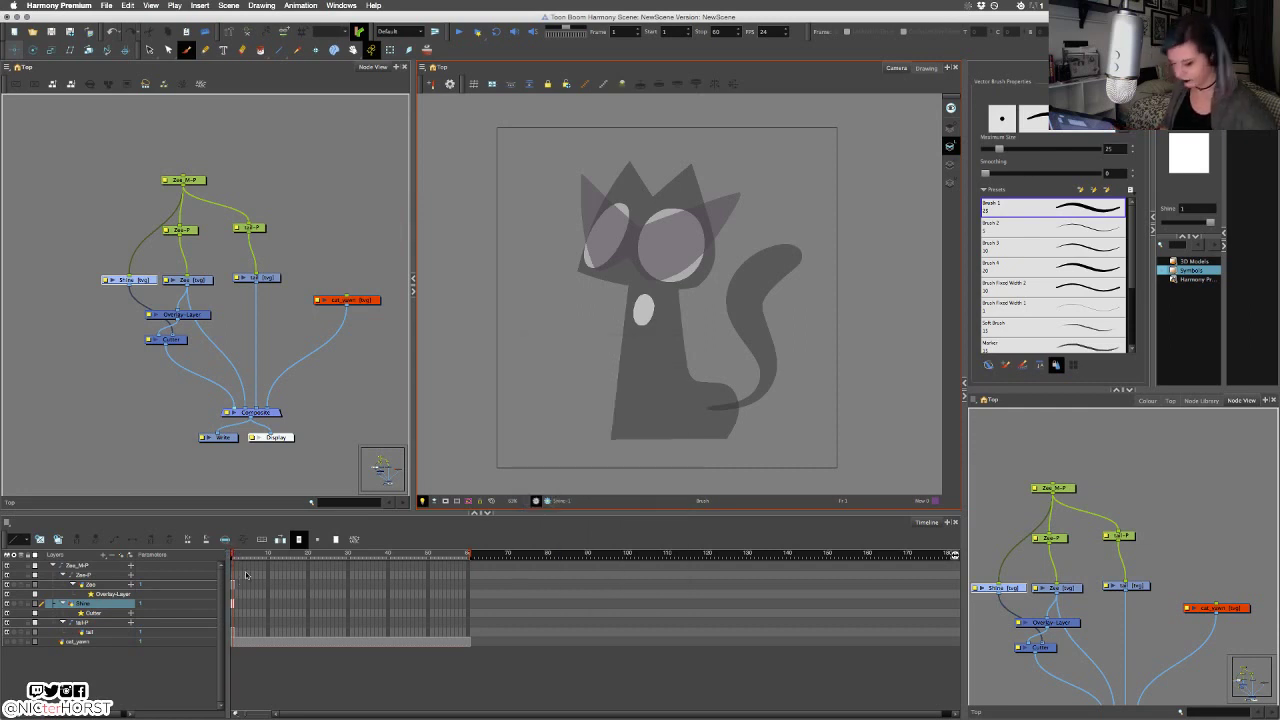
pyautogui.press('0')
pyautogui.click(439, 557)
pyautogui.press('-')
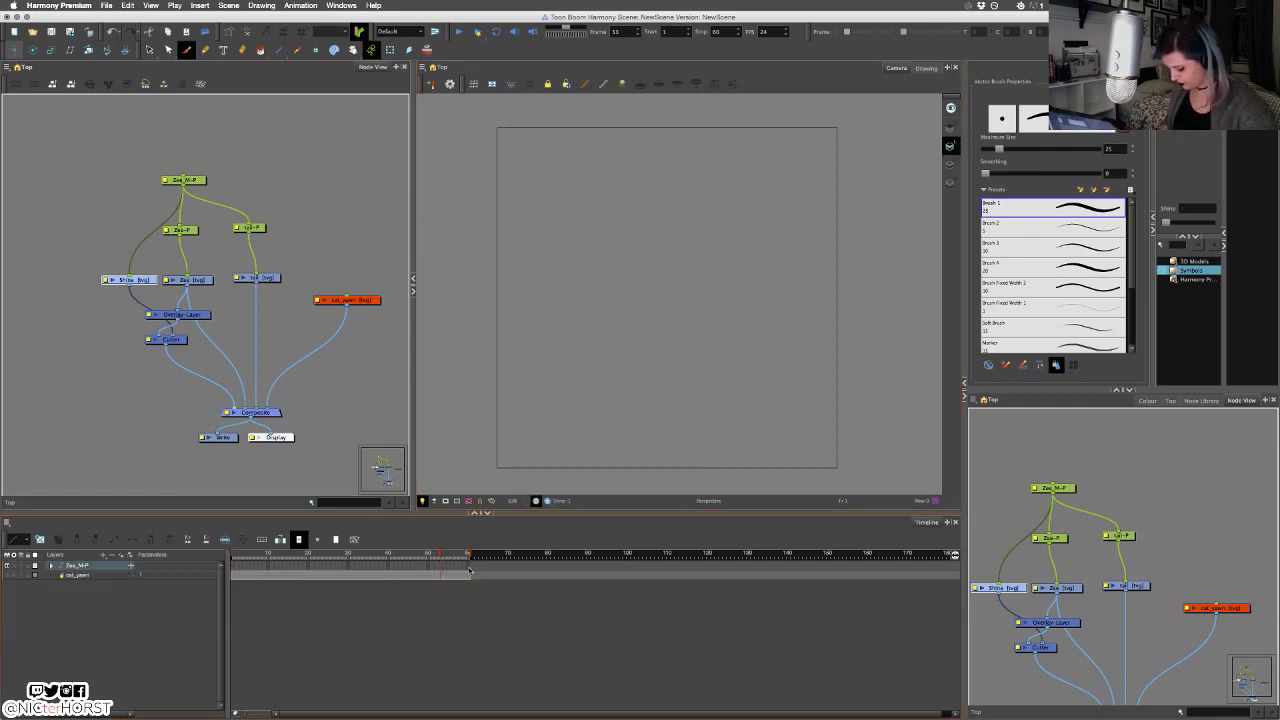
pyautogui.click(468, 567)
pyautogui.press('F5')
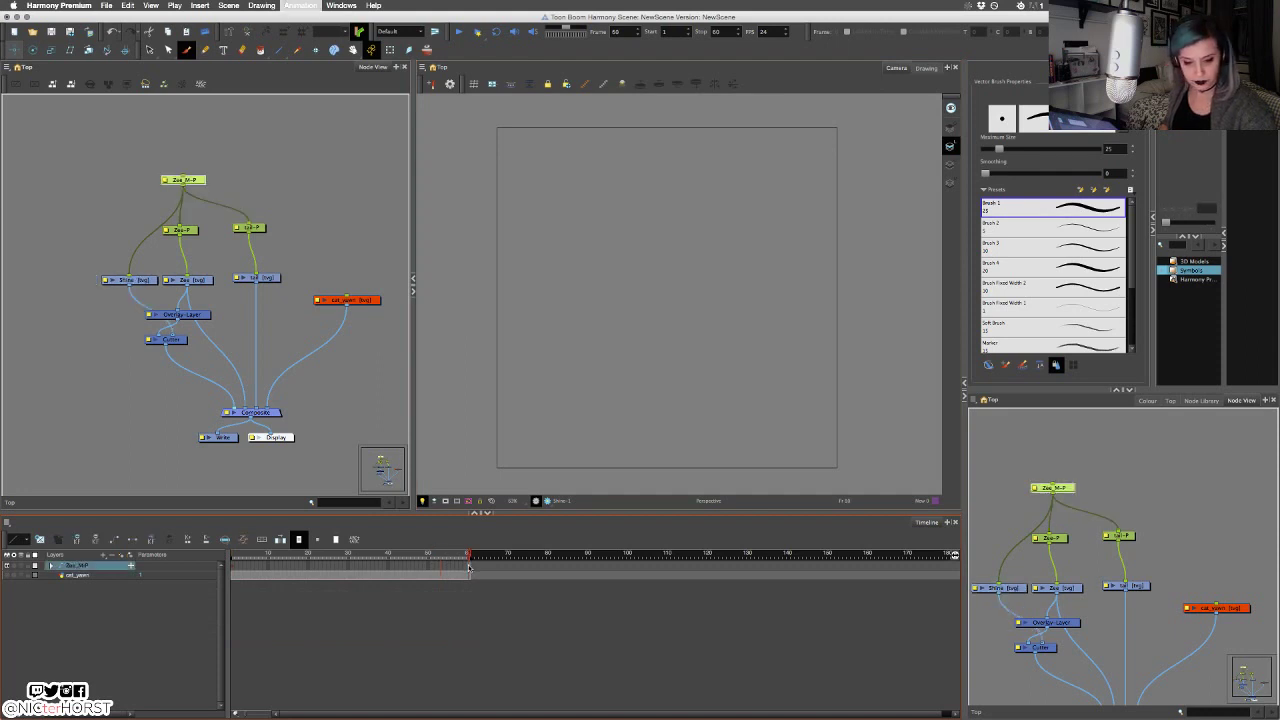
pyautogui.moveTo(461, 556); pyautogui.dragTo(223, 588)
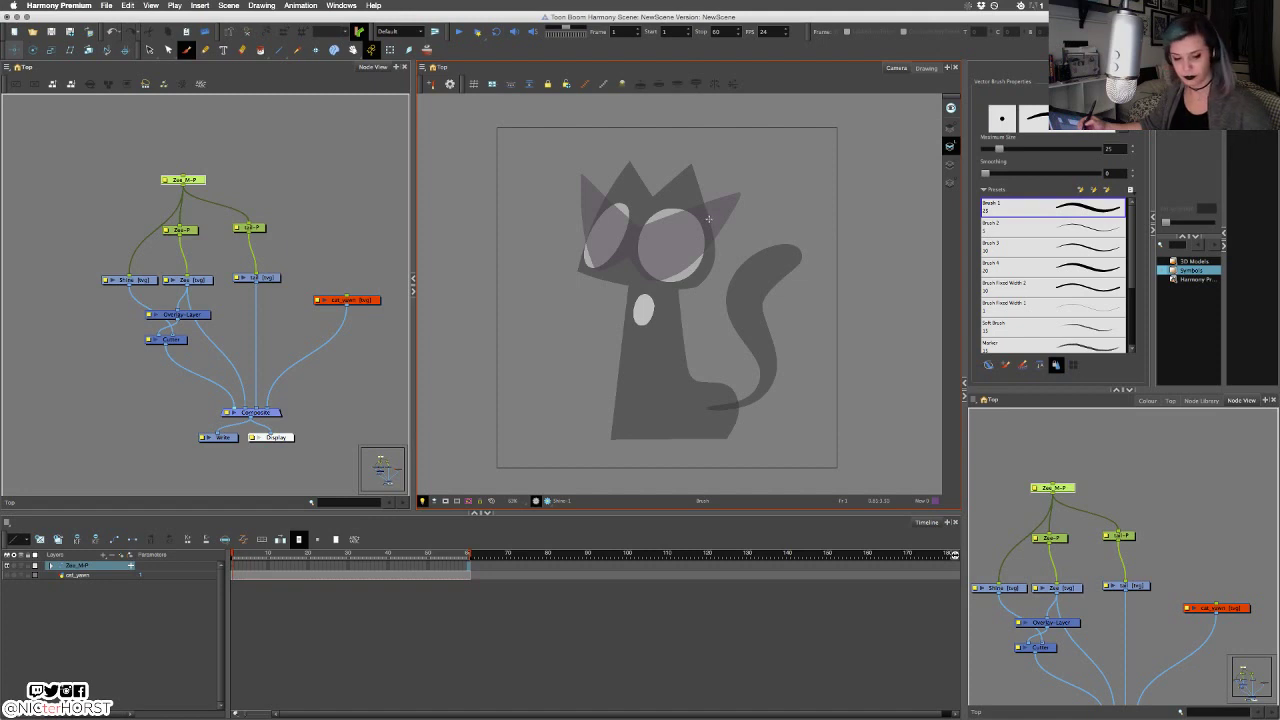
# Duplicate the empty Shine drawing at frame 4.
pyautogui.press('.')
pyautogui.press('.')
pyautogui.press('.')
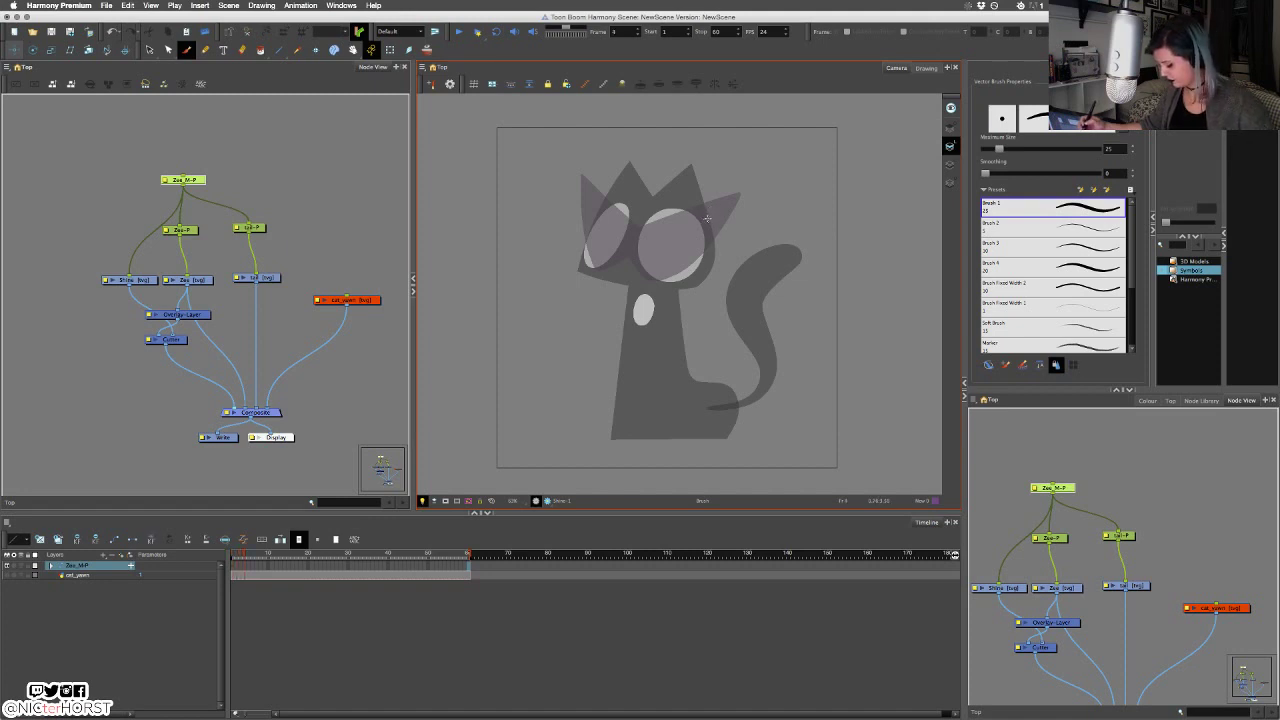
pyautogui.rightClick(702, 220)
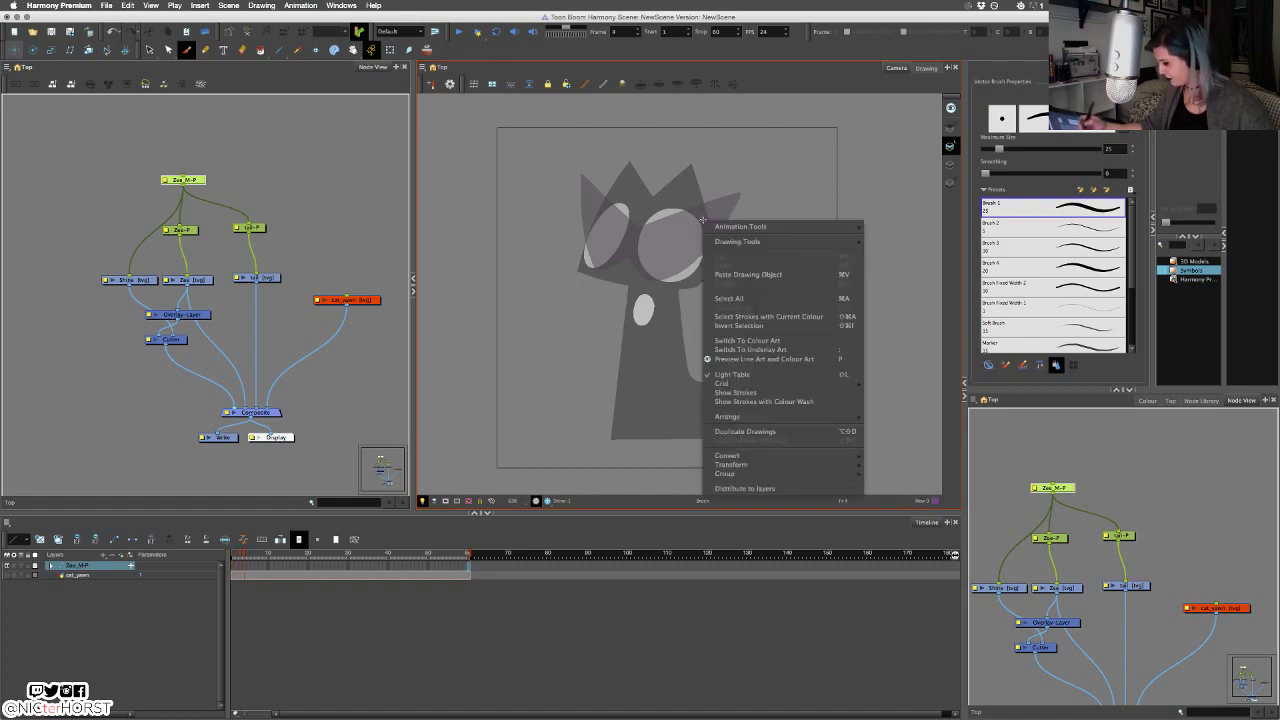
pyautogui.click(743, 434)
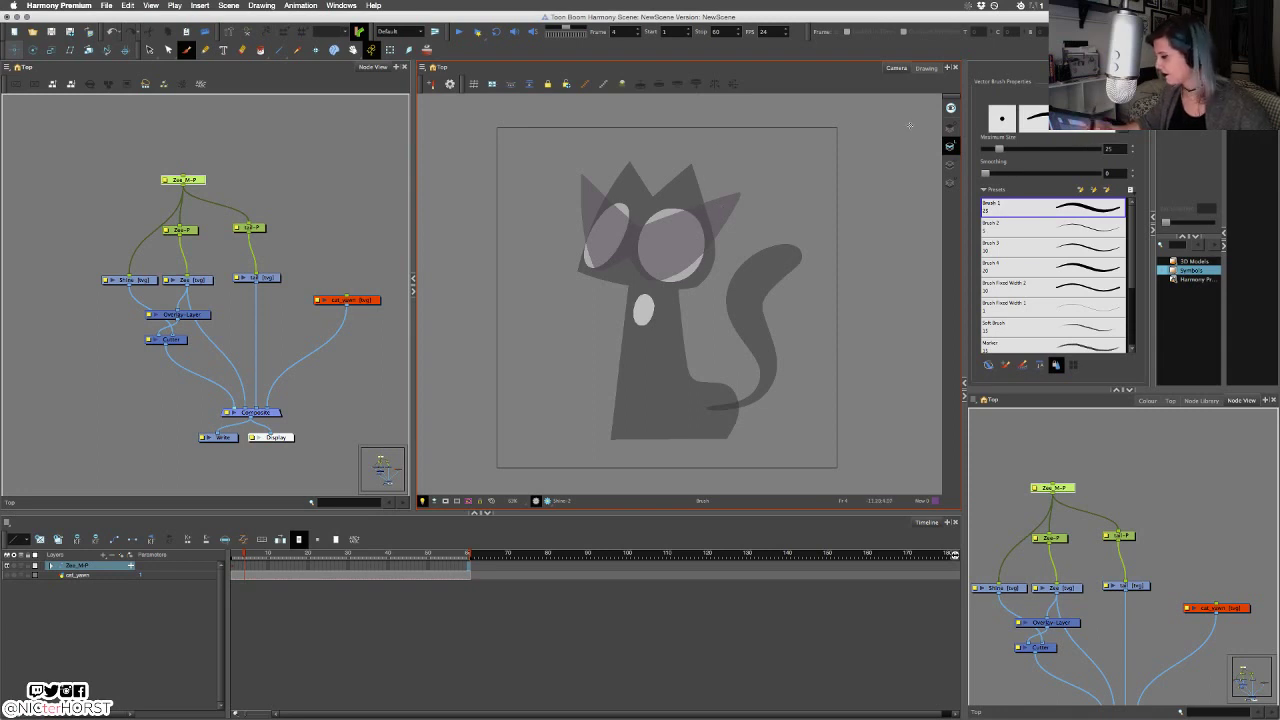
# Try a diagonal purple shine stroke over the larger eye with the maximum brush size at 40.
pyautogui.doubleClick(1108, 150)
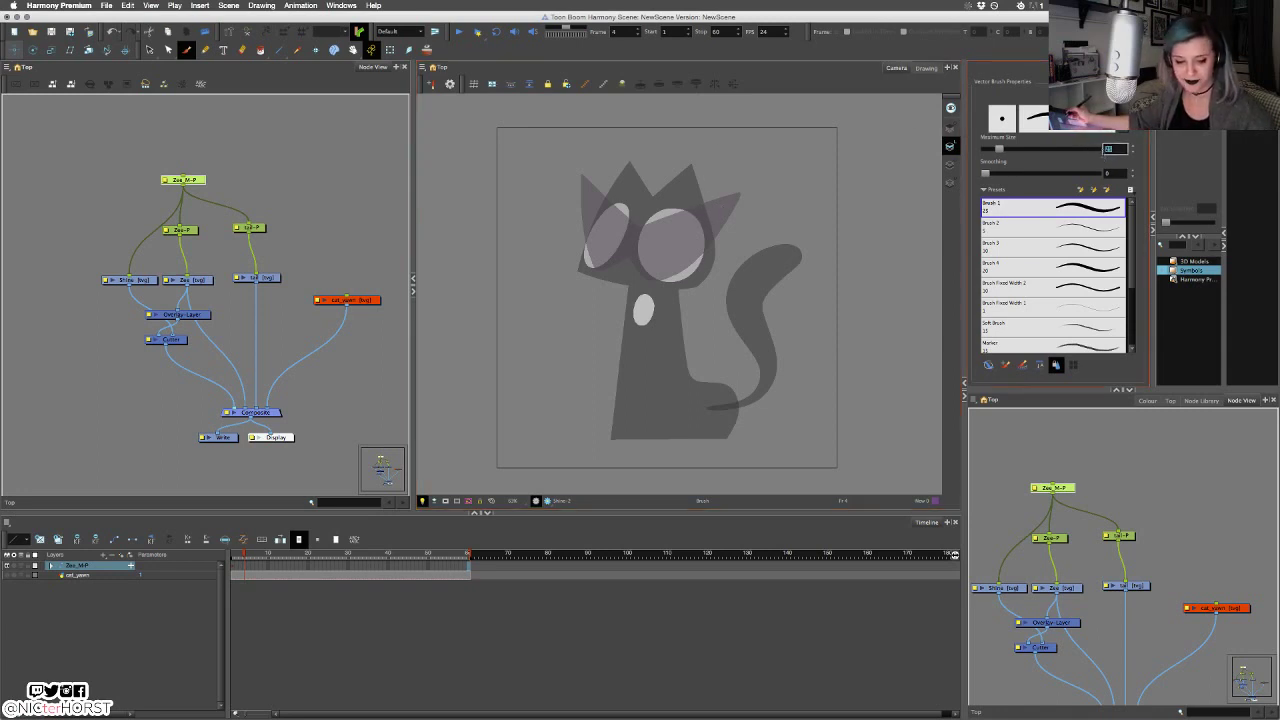
pyautogui.write('40')
pyautogui.moveTo(692, 210); pyautogui.dragTo(680, 272)
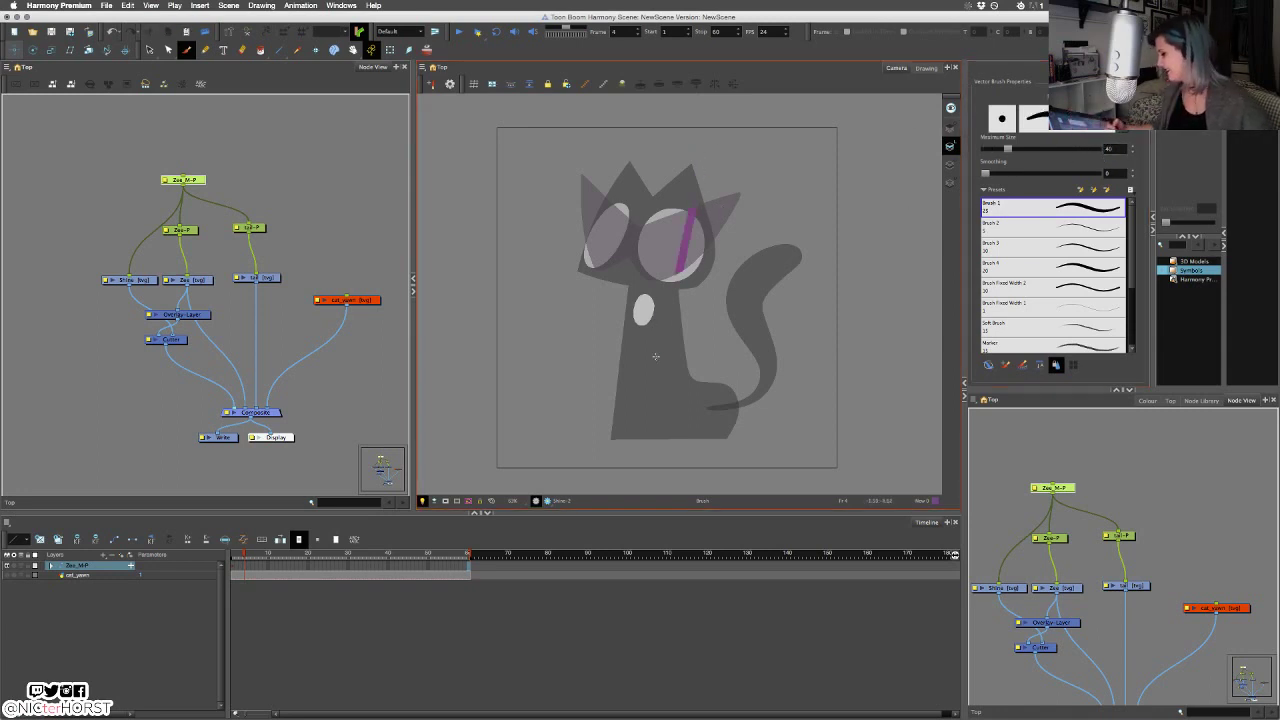
pyautogui.press('super+z')
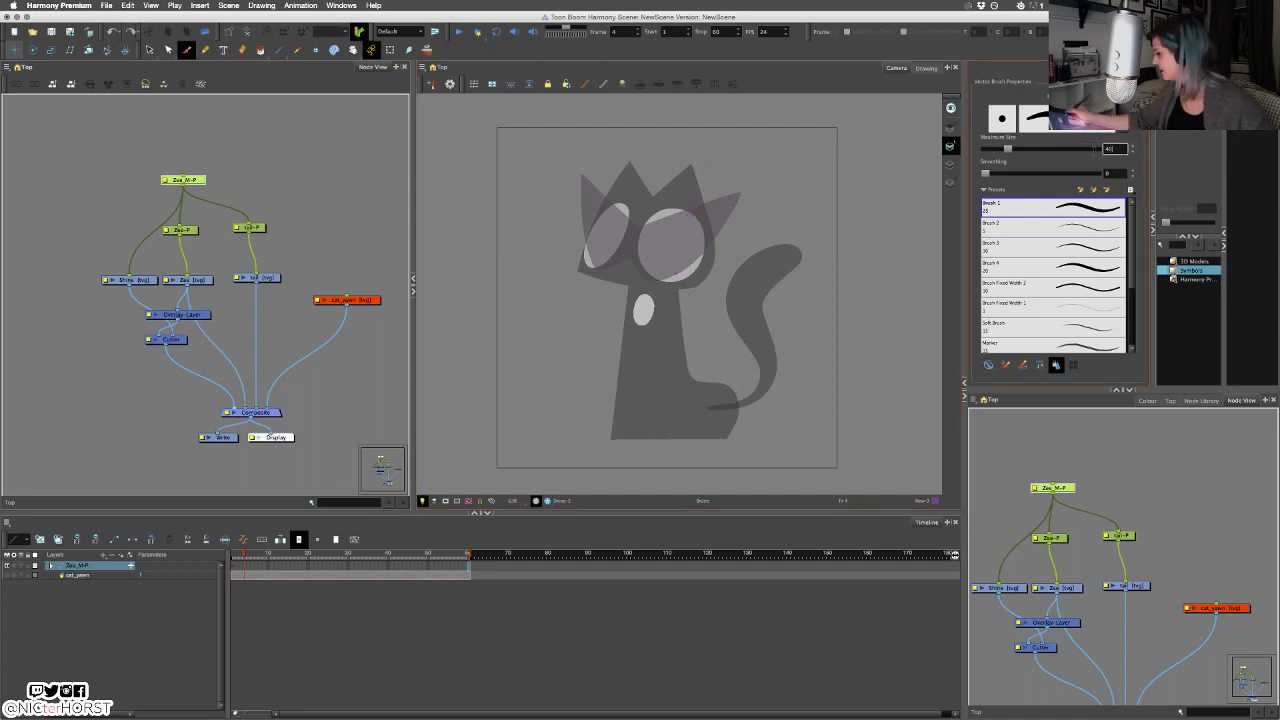
# Set the maximum brush size to 100 and brush a broad diagonal purple stroke over the larger lens's outer edge at frame 4.
pyautogui.doubleClick(1108, 151)
pyautogui.write('100')
pyautogui.press('Return')
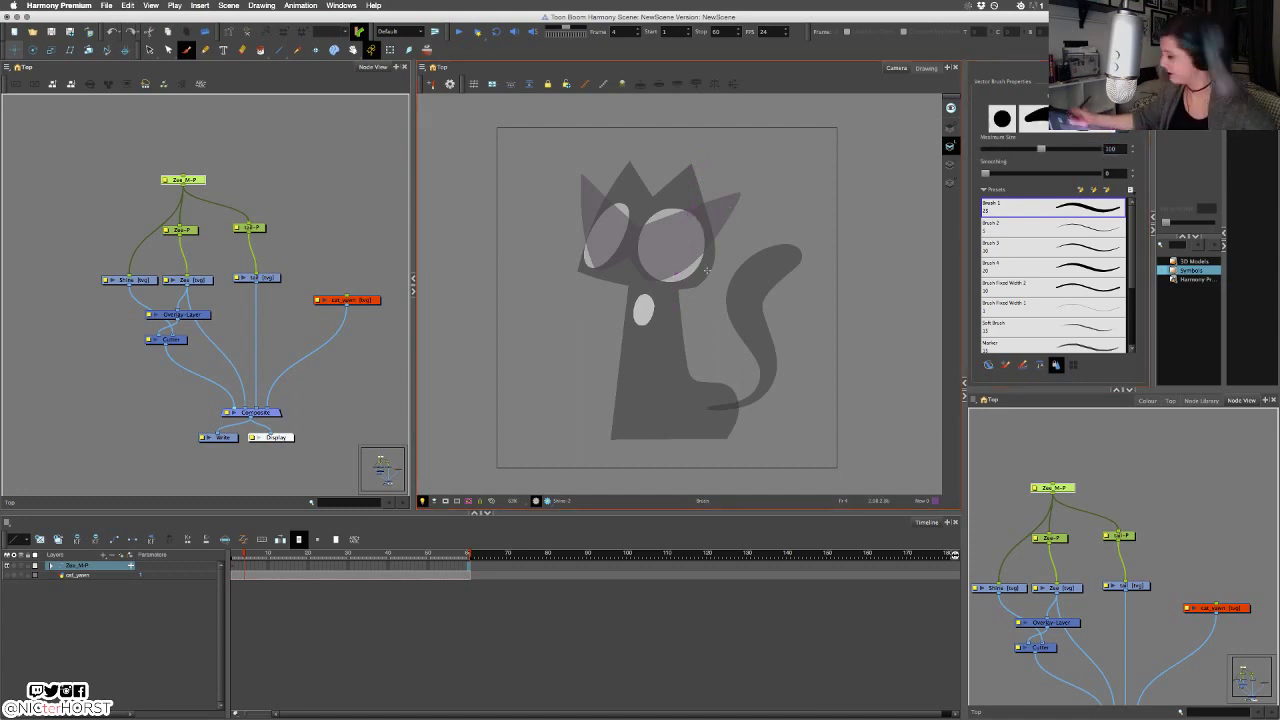
pyautogui.moveTo(703, 206); pyautogui.dragTo(683, 270)
# Brush a second parallel purple stroke over the outer tip of the glasses, leaving a thin gap beside the broad one and undoing misplaced tries.
pyautogui.moveTo(686, 210); pyautogui.dragTo(665, 278)
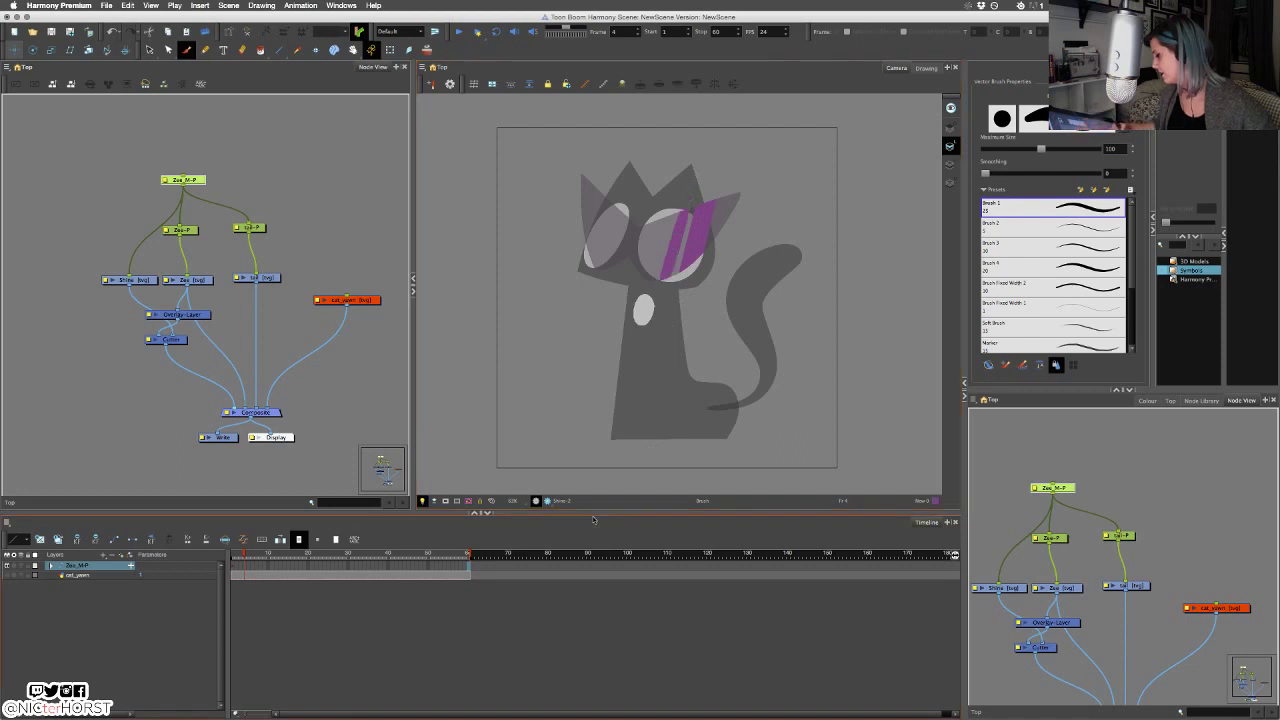
pyautogui.press('super+z')
pyautogui.moveTo(729, 186); pyautogui.dragTo(706, 250)
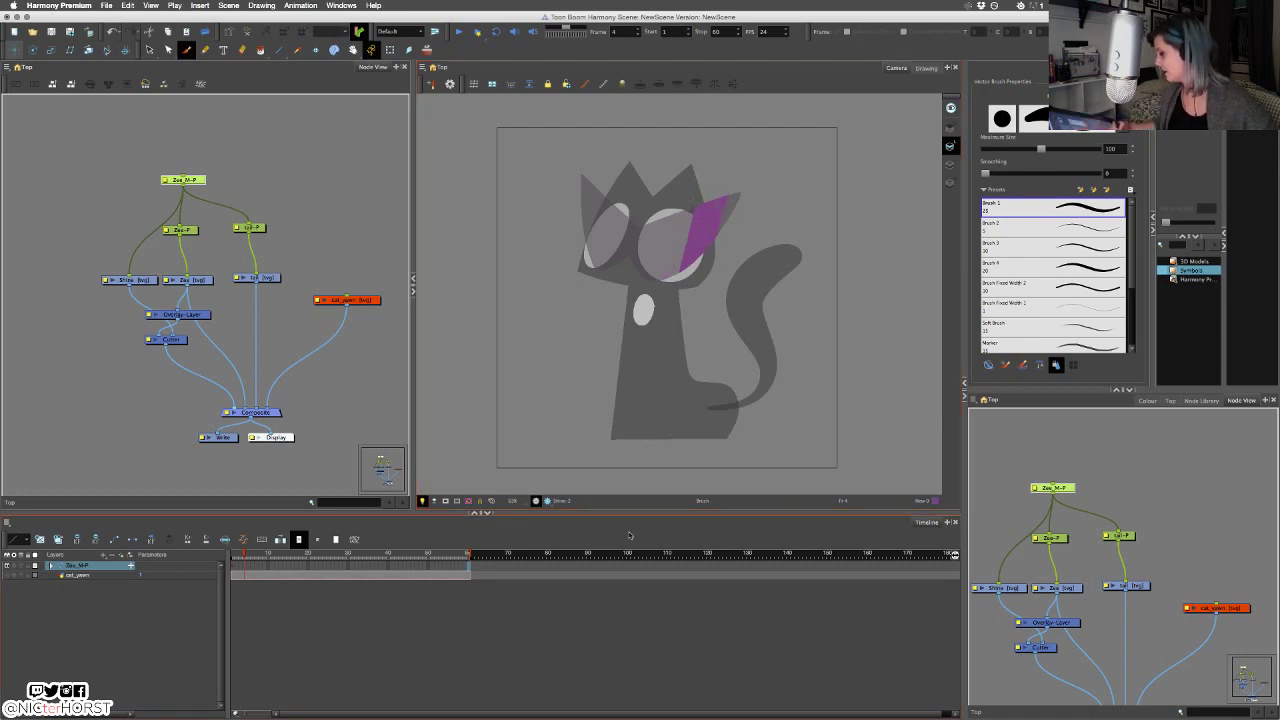
pyautogui.press('super+z')
pyautogui.moveTo(731, 171); pyautogui.dragTo(704, 294)
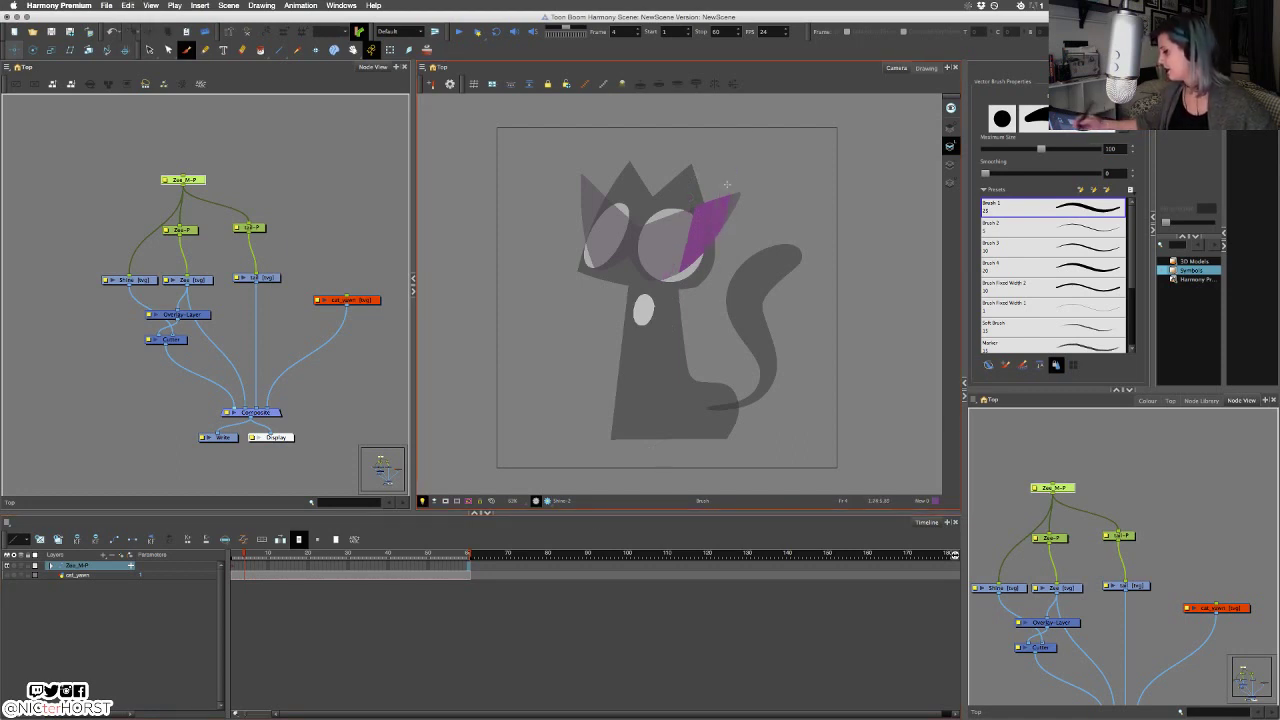
pyautogui.moveTo(732, 160); pyautogui.dragTo(704, 272)
pyautogui.press('super+z')
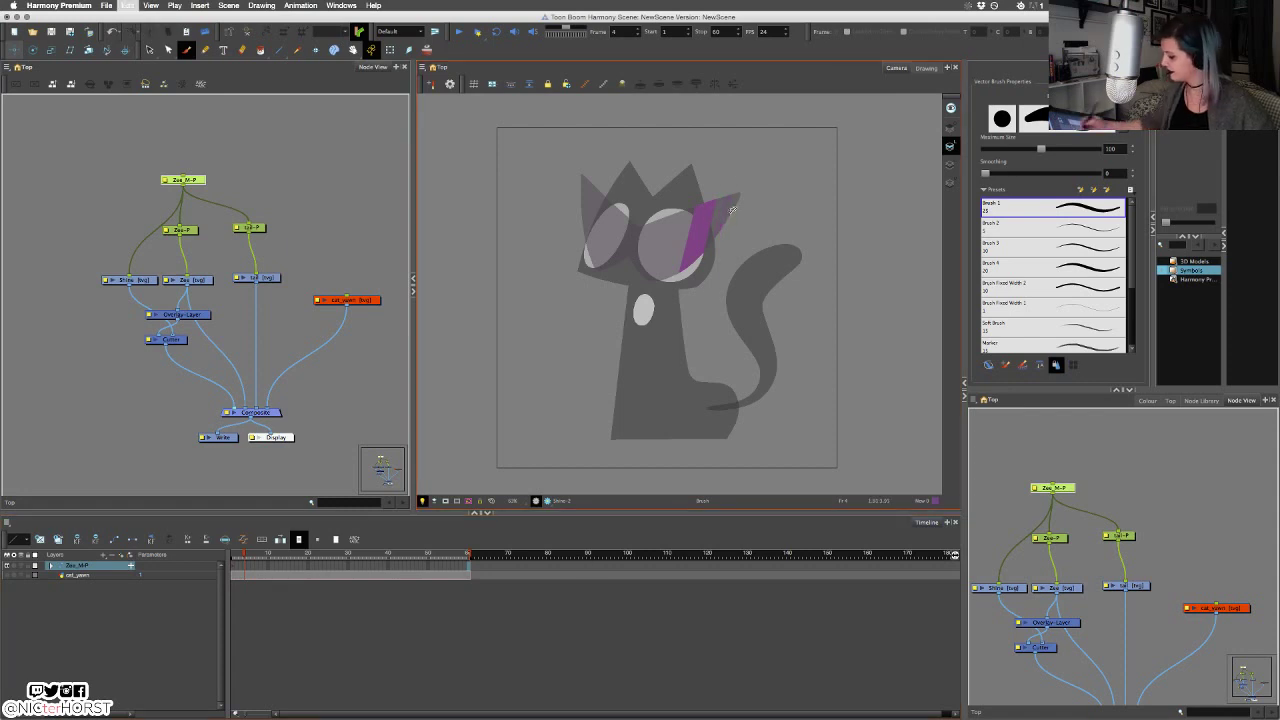
pyautogui.moveTo(733, 172); pyautogui.dragTo(708, 268)
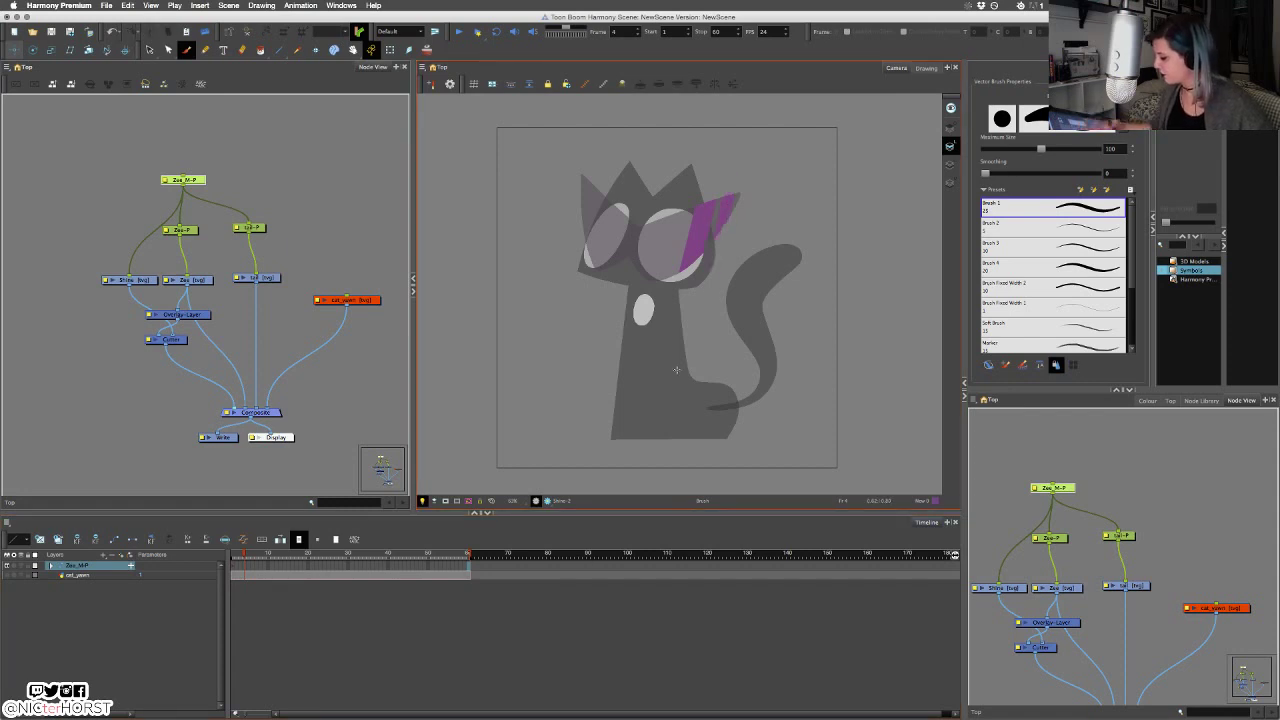
# Brush more purple over the outer tip of the glasses beside the broad stroke, filling the tip's uncovered edge.
pyautogui.keyDown('super'); pyautogui.click(726, 209); pyautogui.keyUp('super')
pyautogui.moveTo(706, 220); pyautogui.dragTo(734, 221)
pyautogui.moveTo(743, 167); pyautogui.dragTo(725, 205)
pyautogui.keyDown('super'); pyautogui.click(767, 190); pyautogui.keyUp('super')
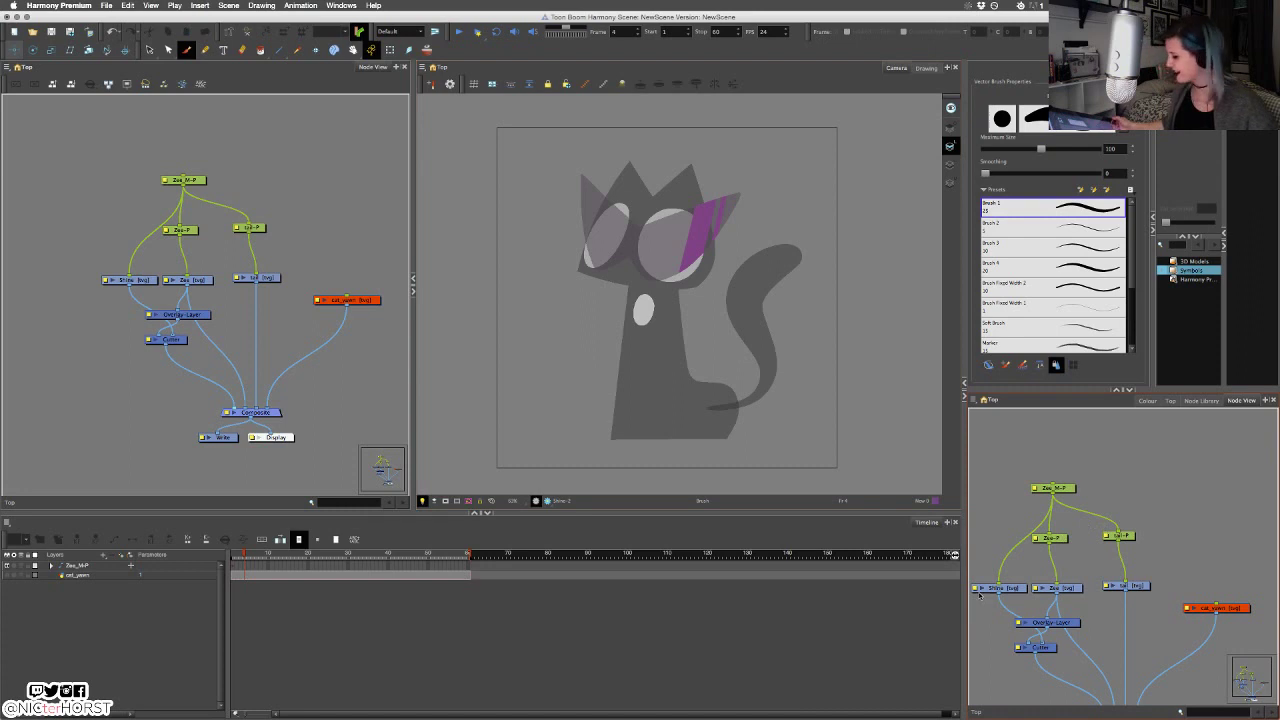
# Set the alpha of the purple New 0 colour to 130 and return to the node network.
pyautogui.click(1147, 401)
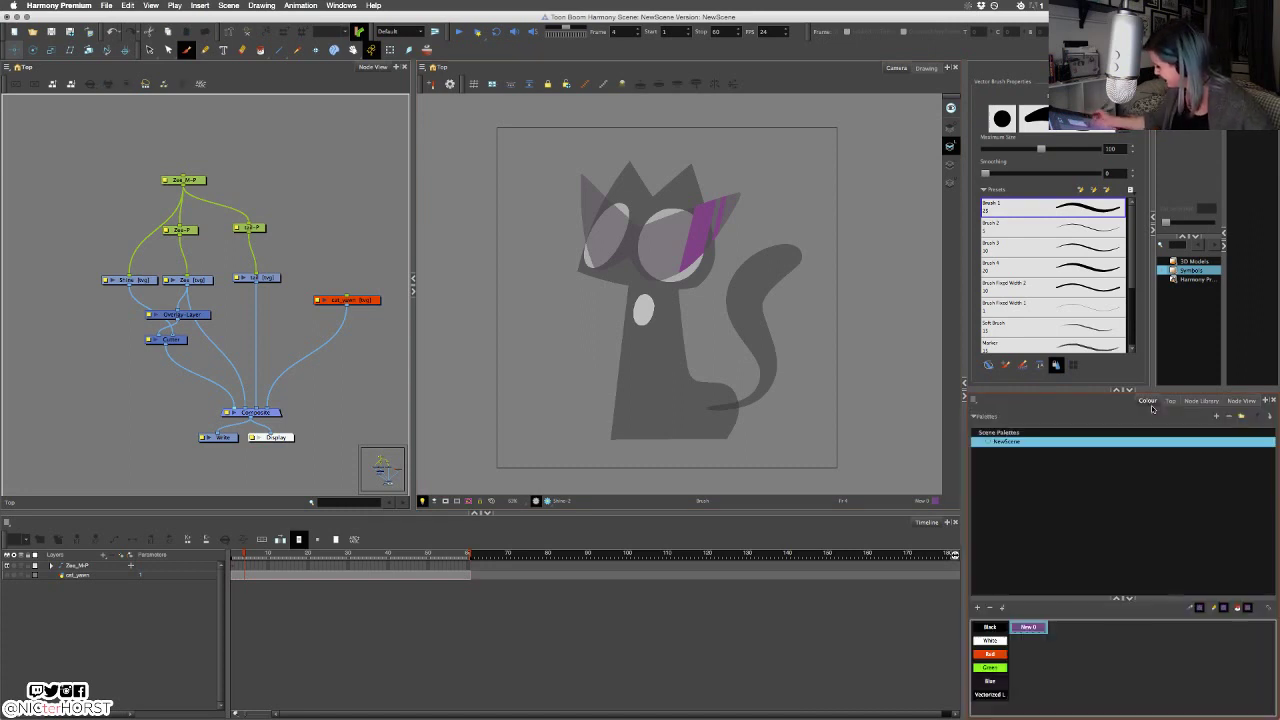
pyautogui.doubleClick(1043, 628)
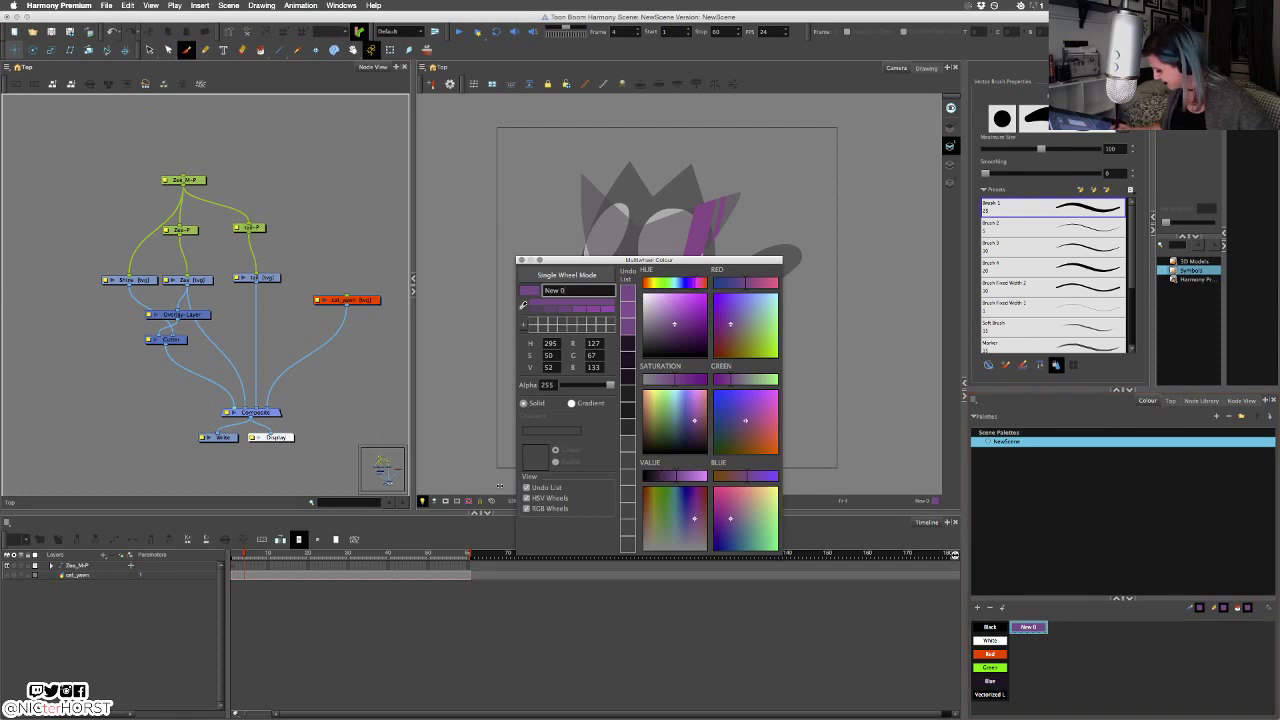
pyautogui.moveTo(610, 386); pyautogui.dragTo(586, 391)
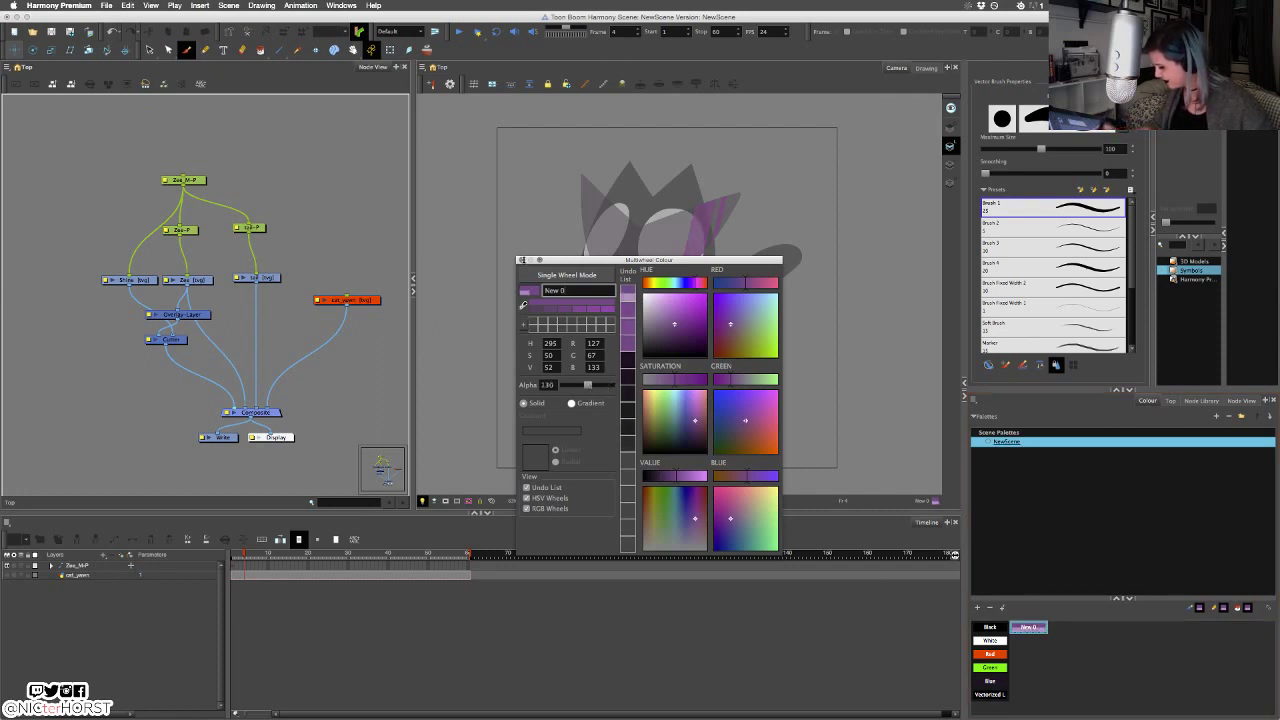
pyautogui.click(522, 260)
pyautogui.click(1170, 402)
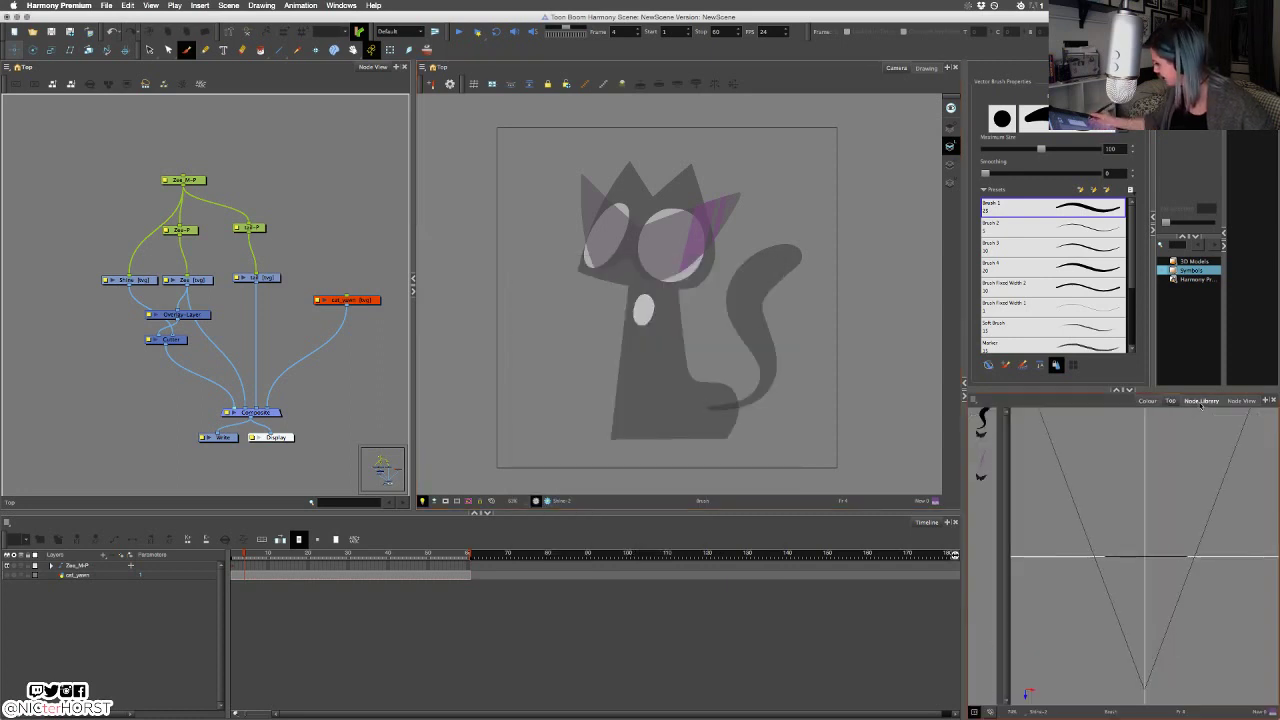
pyautogui.click(1201, 402)
pyautogui.click(1244, 402)
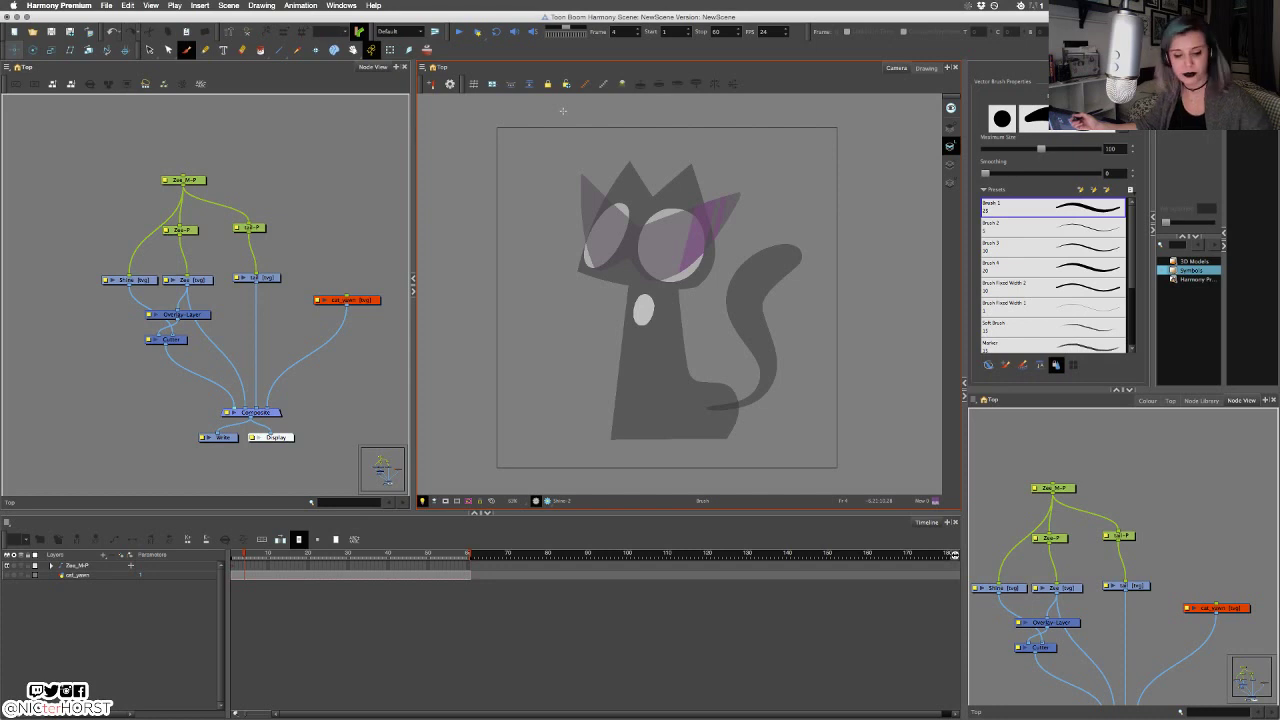
pyautogui.press('super')
pyautogui.press('super+z')
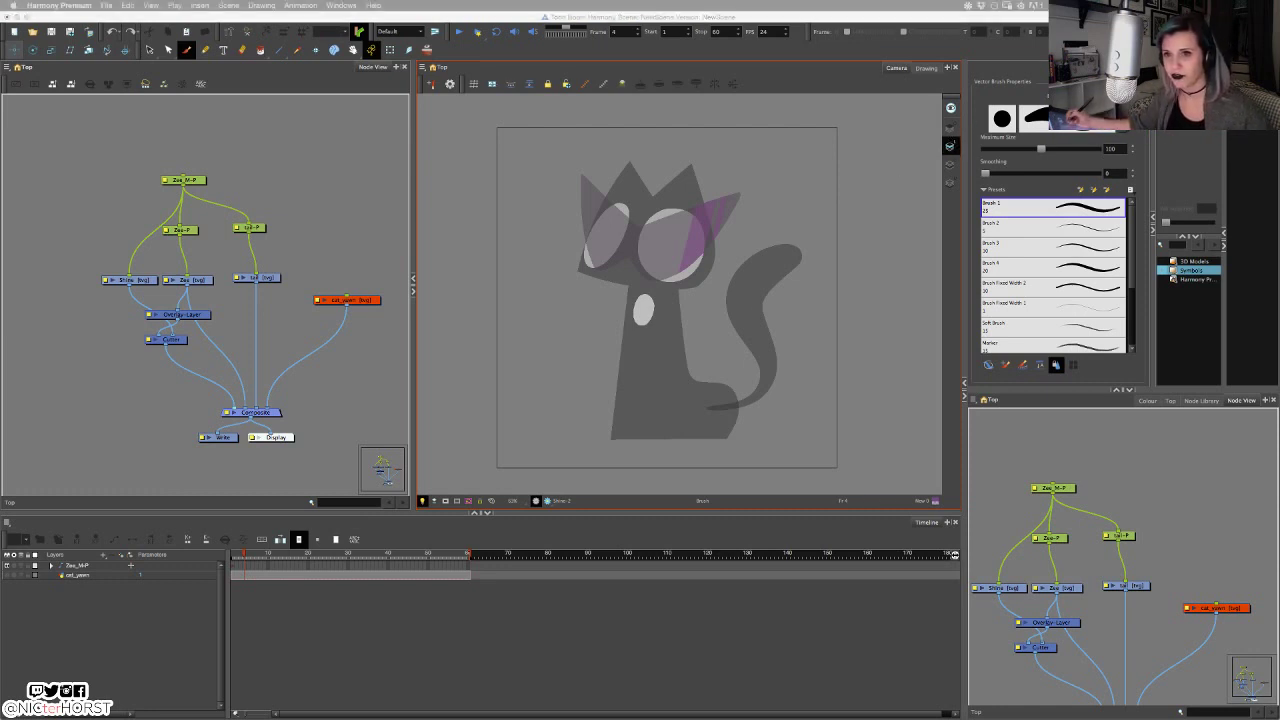
pyautogui.click(792, 15)
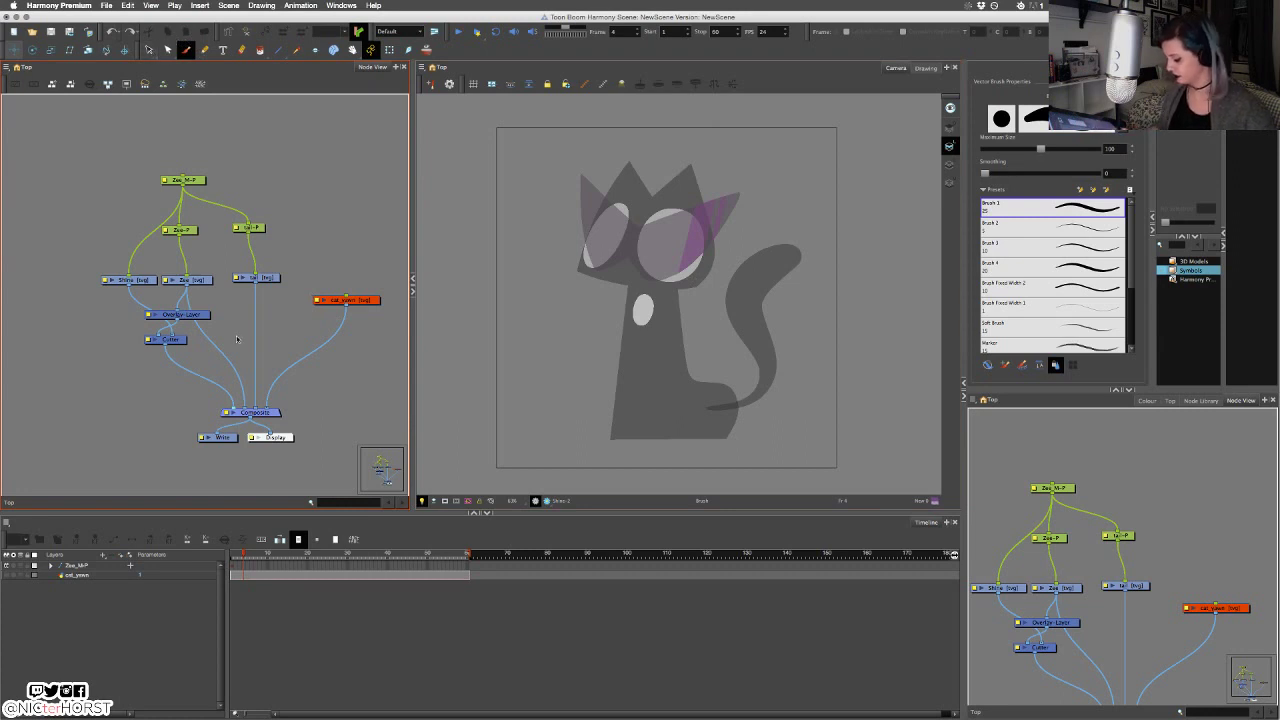
# Duplicate the Shine drawing at frame 7 and move its strokes inward over the larger lens.
pyautogui.keyDown('super'); pyautogui.click(684, 247); pyautogui.keyUp('super')
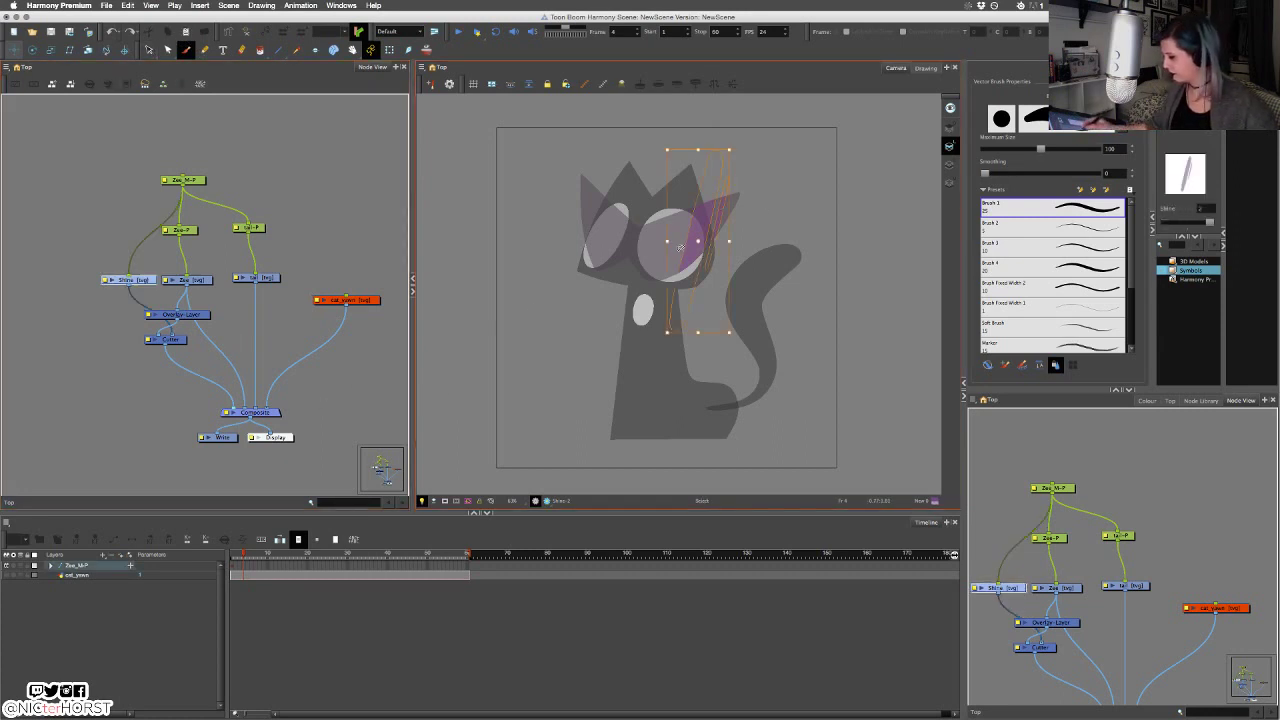
pyautogui.hotkey('alt', 'b')
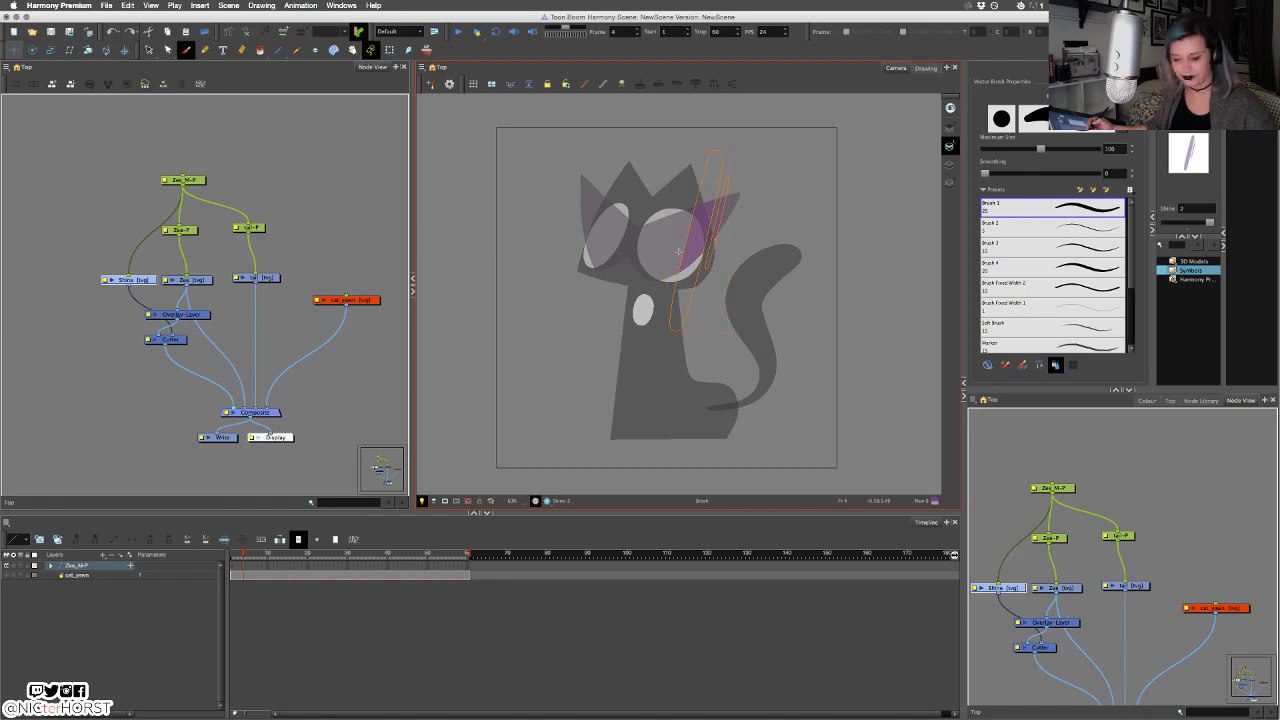
pyautogui.rightClick(699, 258)
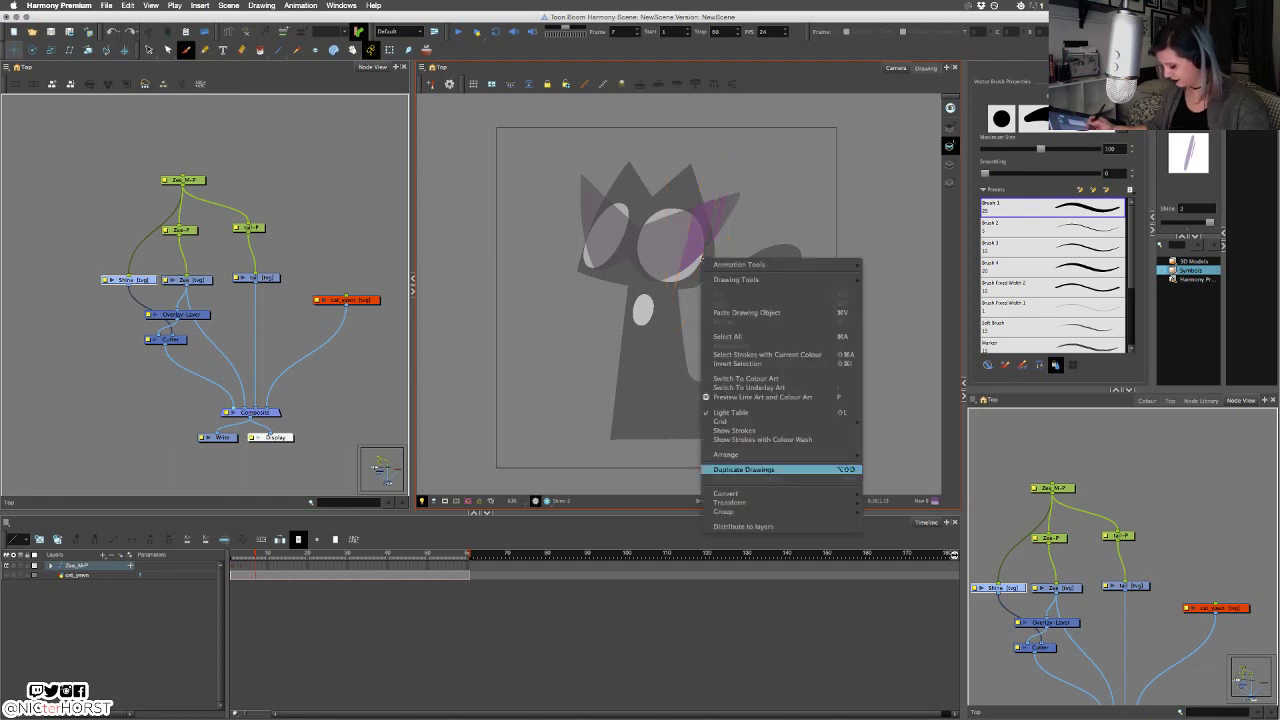
pyautogui.click(772, 469)
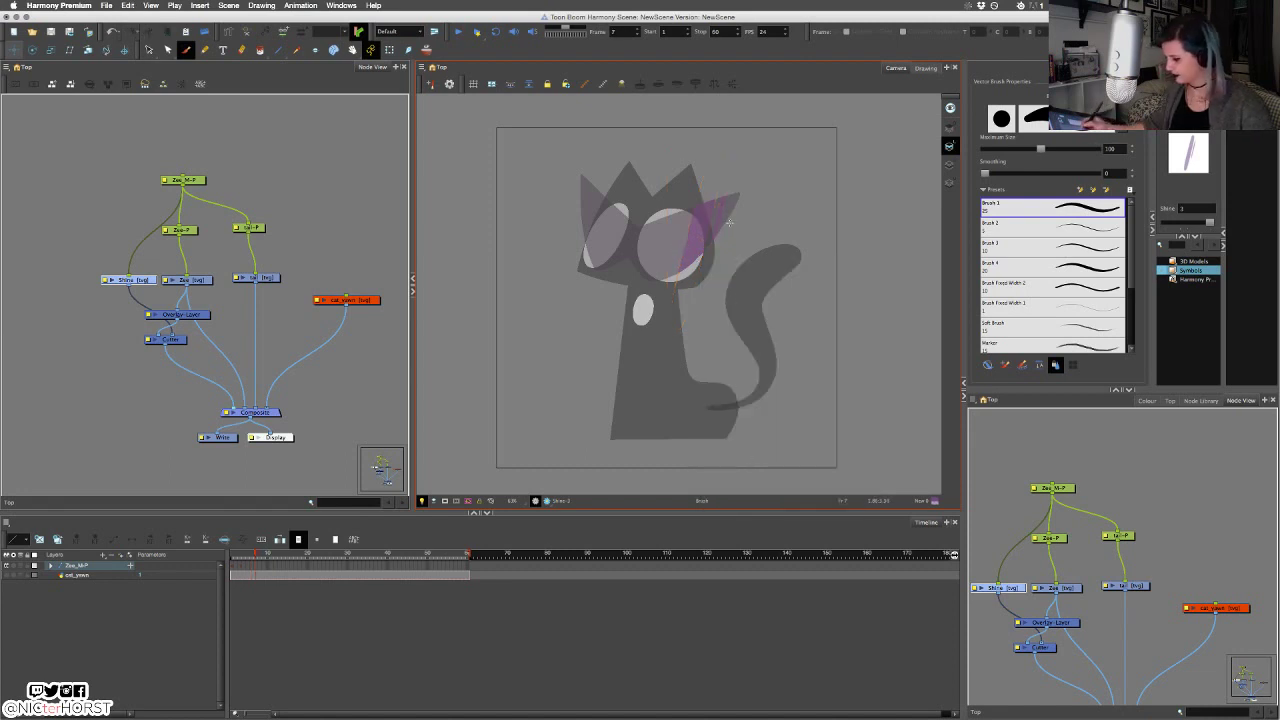
pyautogui.keyDown('super'); pyautogui.click(696, 260); pyautogui.keyUp('super')
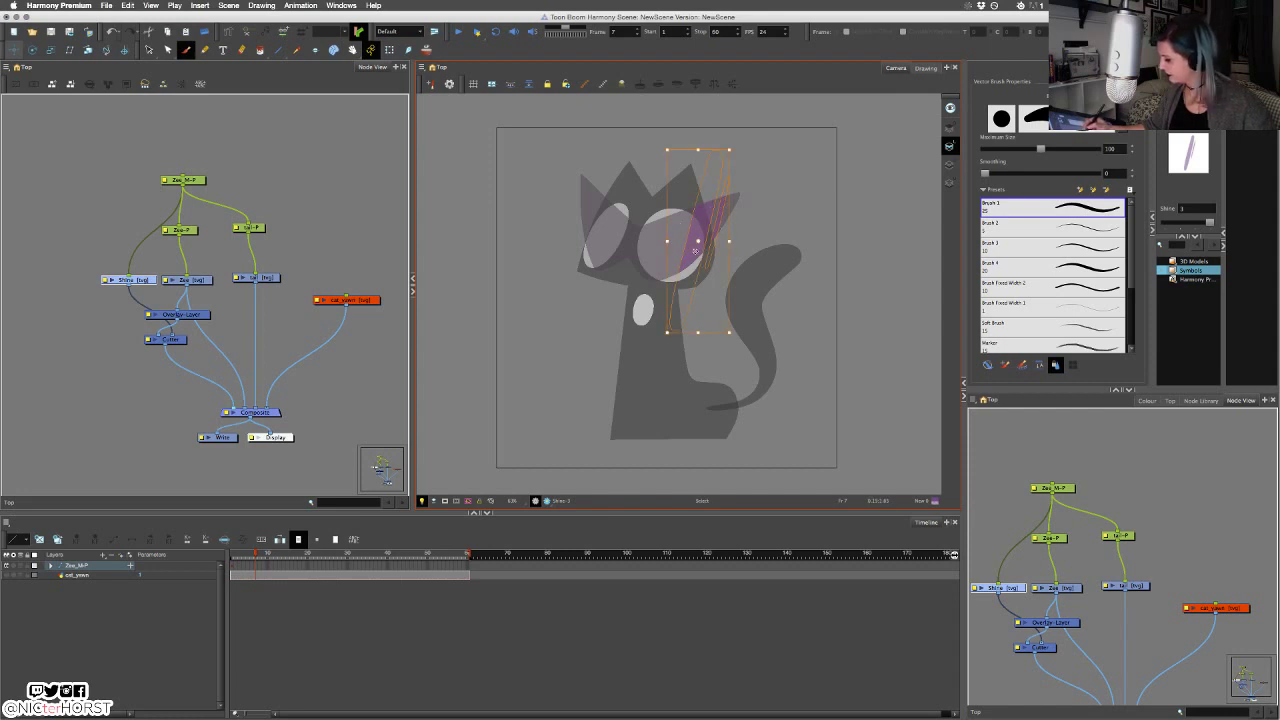
pyautogui.moveTo(696, 262); pyautogui.dragTo(657, 268)
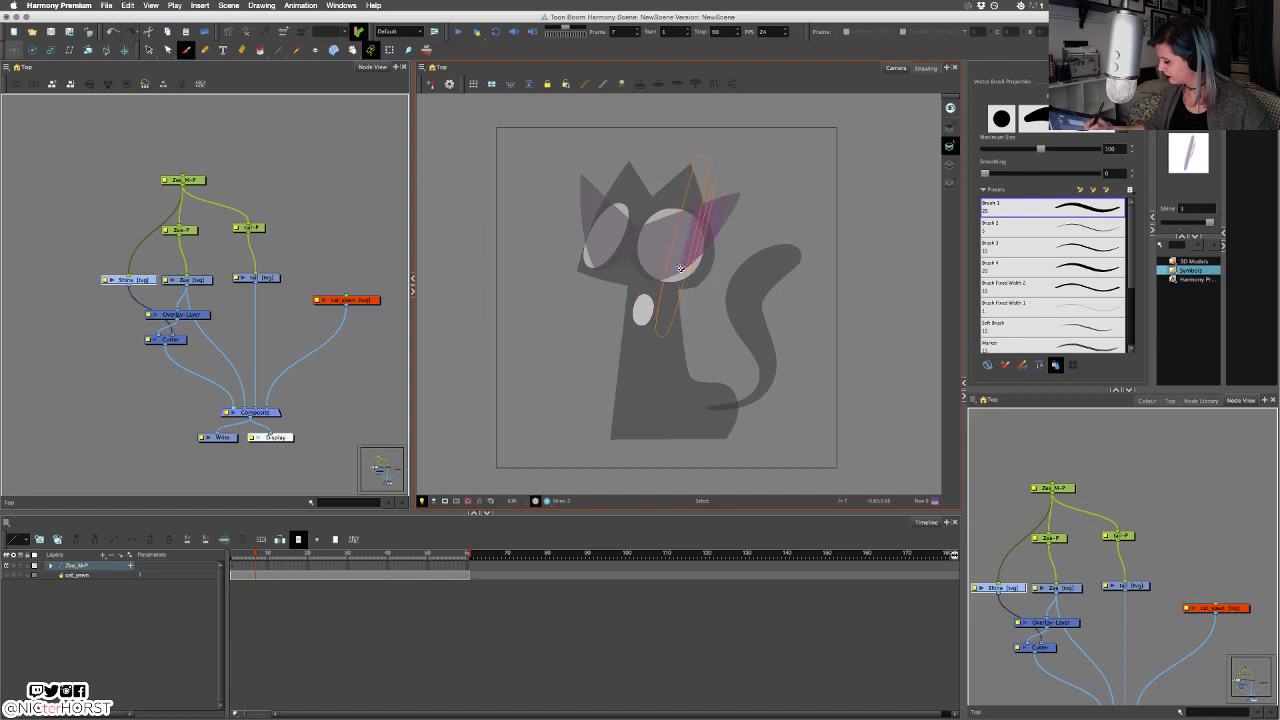
pyautogui.moveTo(683, 268); pyautogui.dragTo(679, 261)
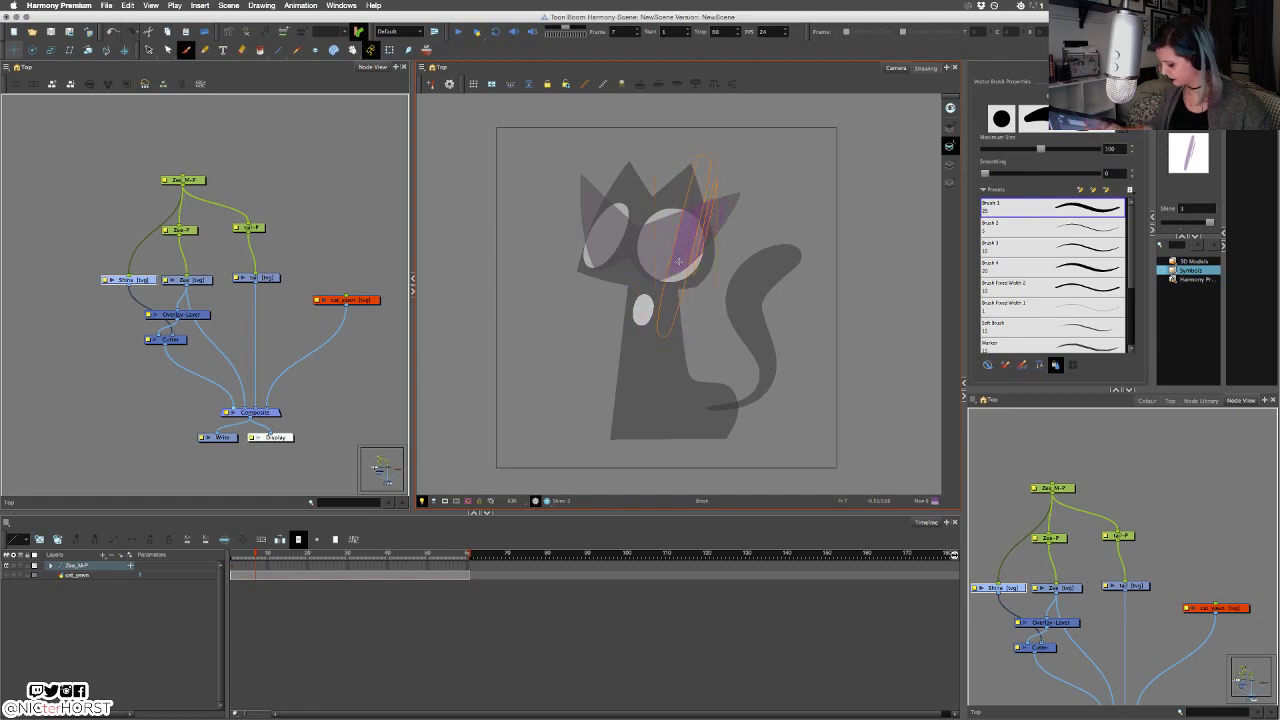
# Try shifting the shine strokes further inward from frame 10 and duplicating the drawing, undoing both edits.
pyautogui.press('.')
pyautogui.press('.')
pyautogui.press('.')
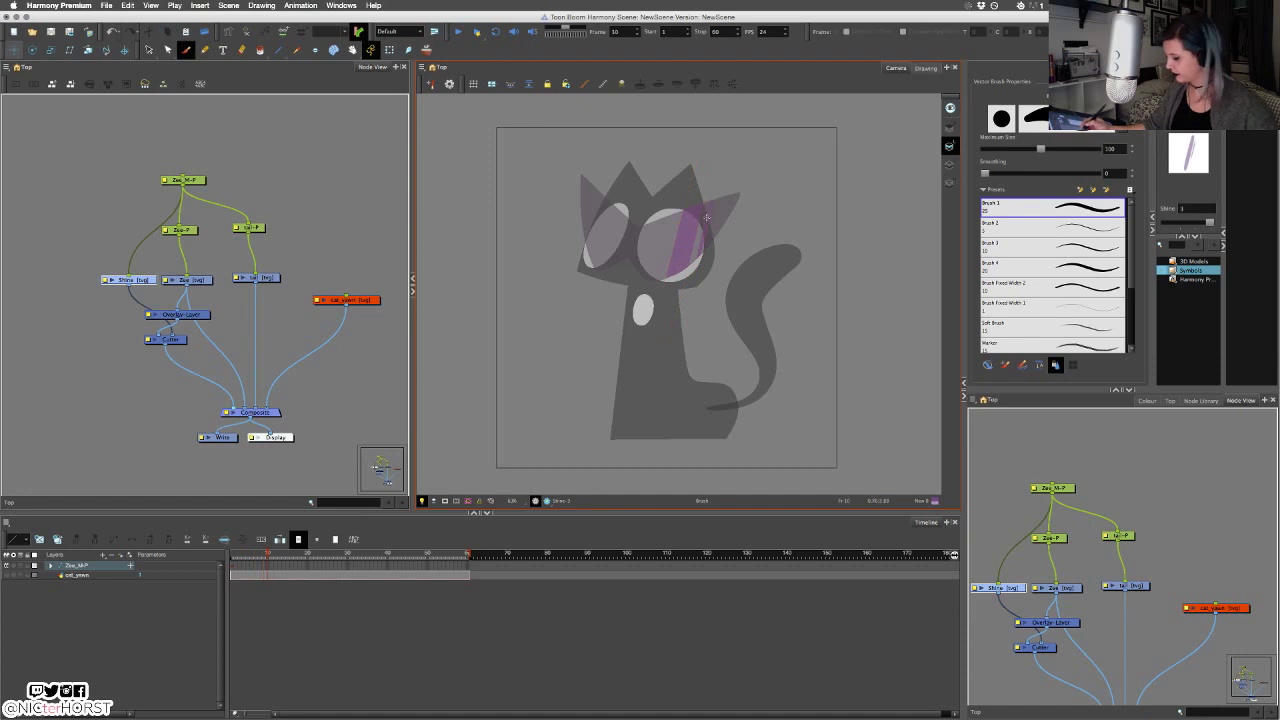
pyautogui.click(700, 233)
pyautogui.moveTo(687, 265); pyautogui.dragTo(679, 266)
pyautogui.press('.')
pyautogui.press('.')
pyautogui.press('.')
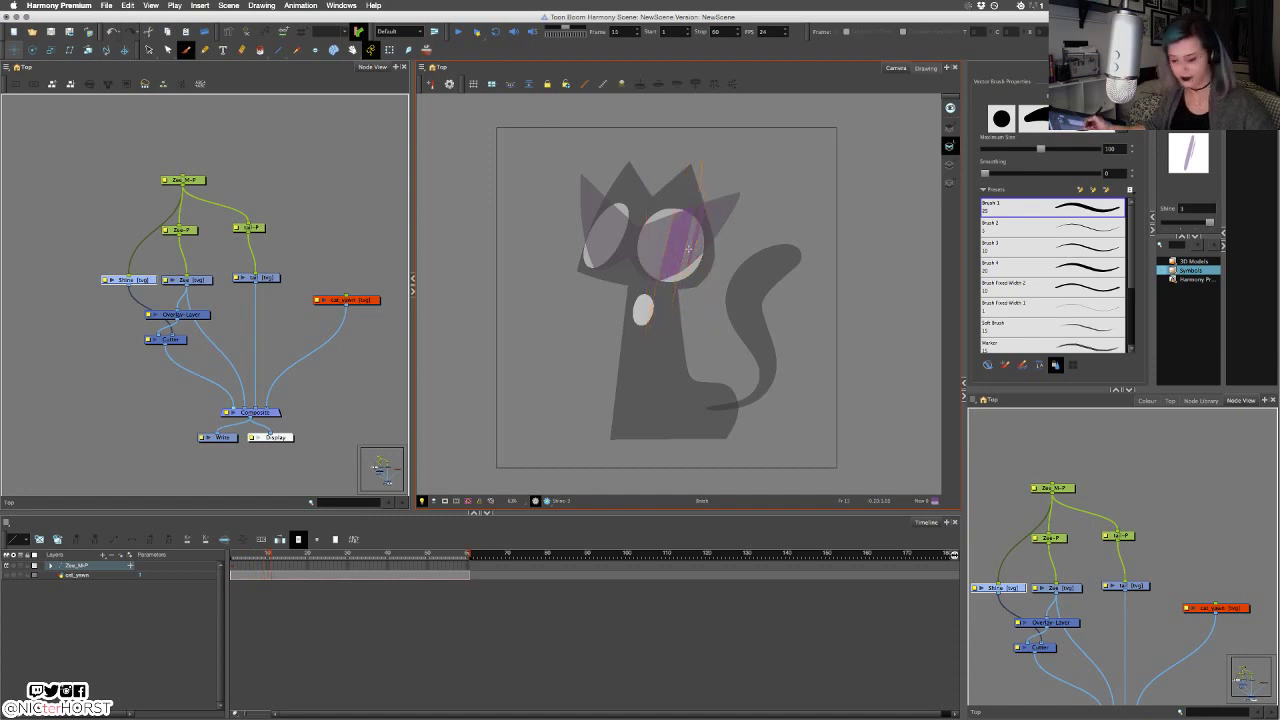
pyautogui.rightClick(687, 209)
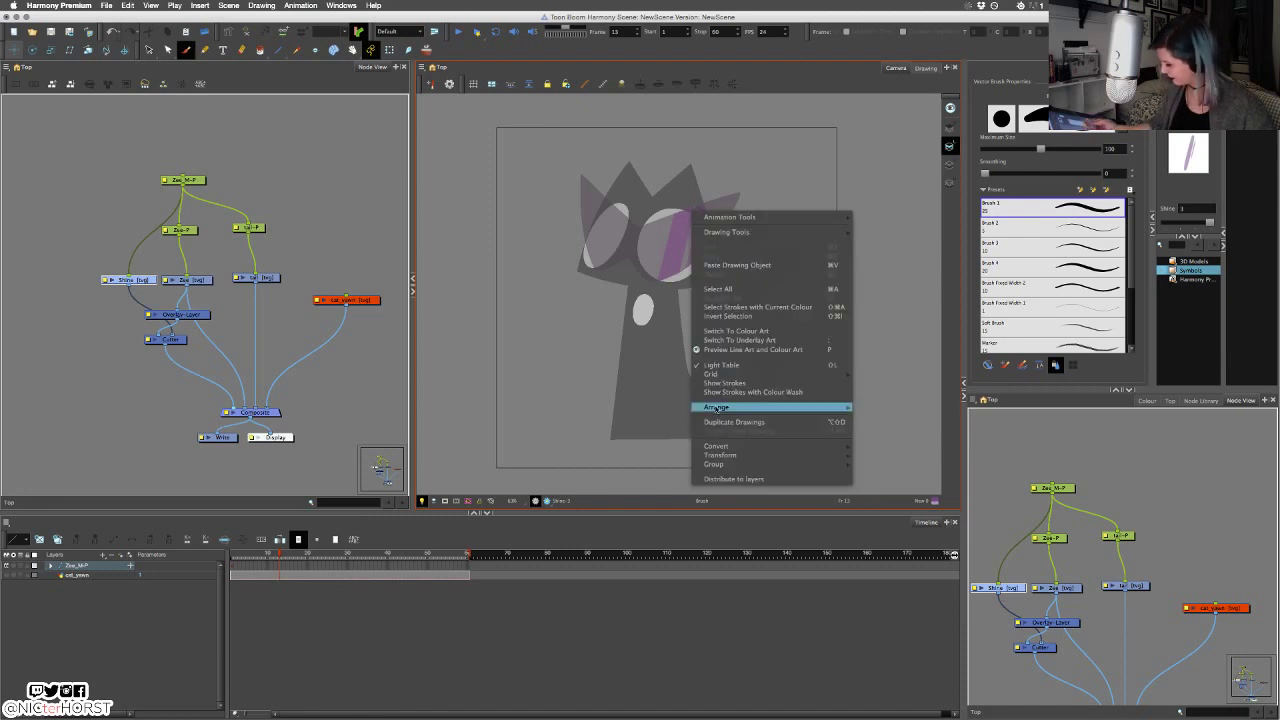
pyautogui.click(701, 426)
pyautogui.moveTo(281, 558)
pyautogui.mouseDown()
pyautogui.moveTo(232, 569)
pyautogui.moveTo(277, 574)
pyautogui.mouseUp()
pyautogui.click(269, 574)
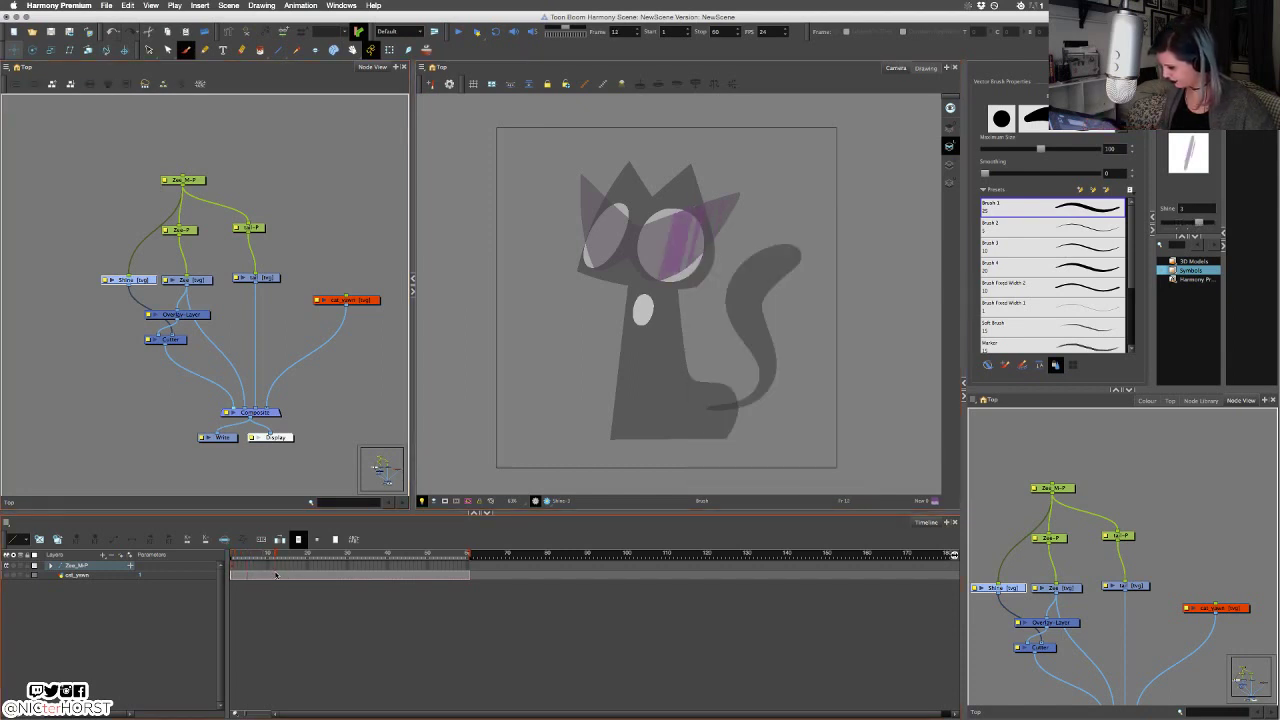
pyautogui.press('super+z')
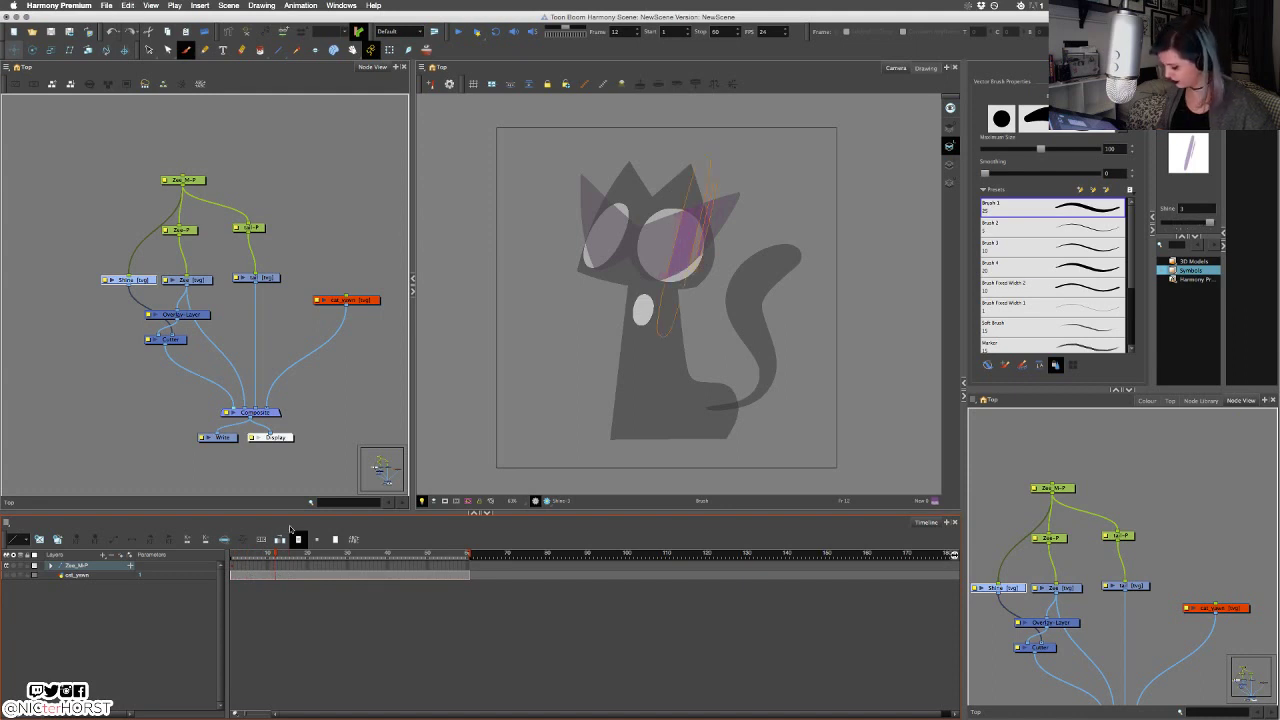
# Duplicate the Shine drawing at frame 9 and shift its strokes slightly further inward across the larger lens.
pyautogui.moveTo(275, 556); pyautogui.dragTo(261, 564)
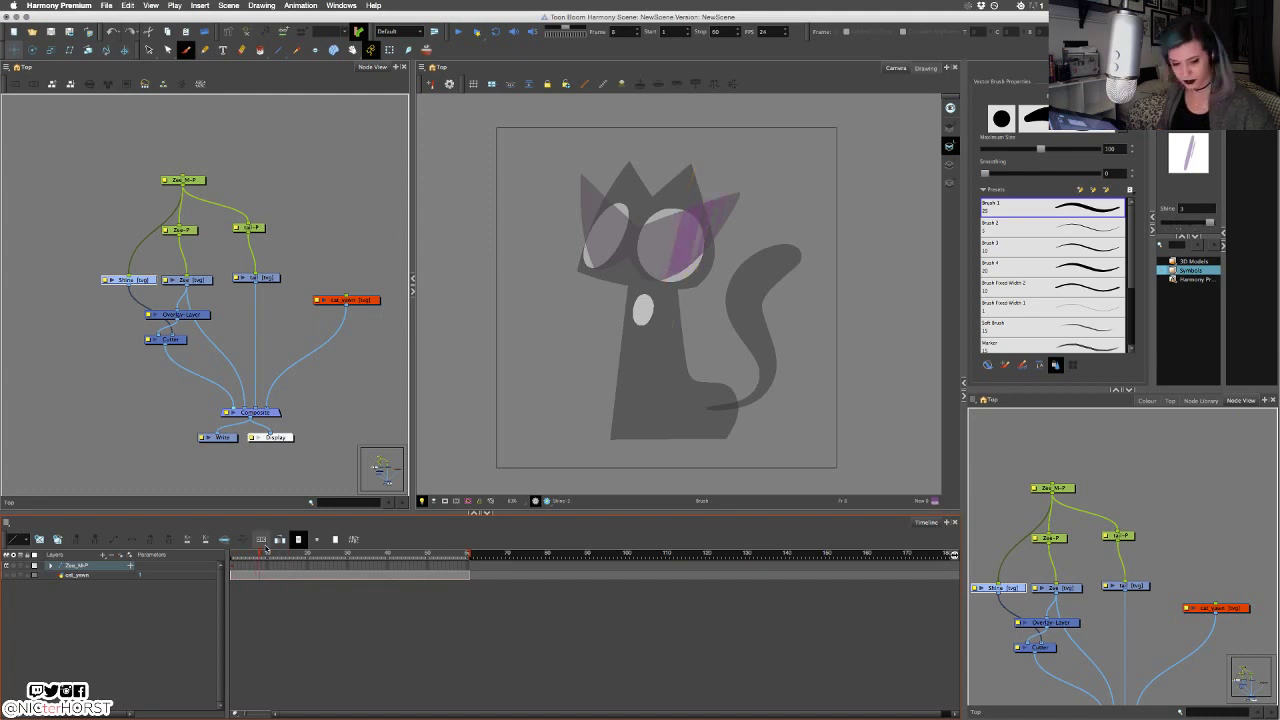
pyautogui.press(',')
pyautogui.press(',')
pyautogui.press('.')
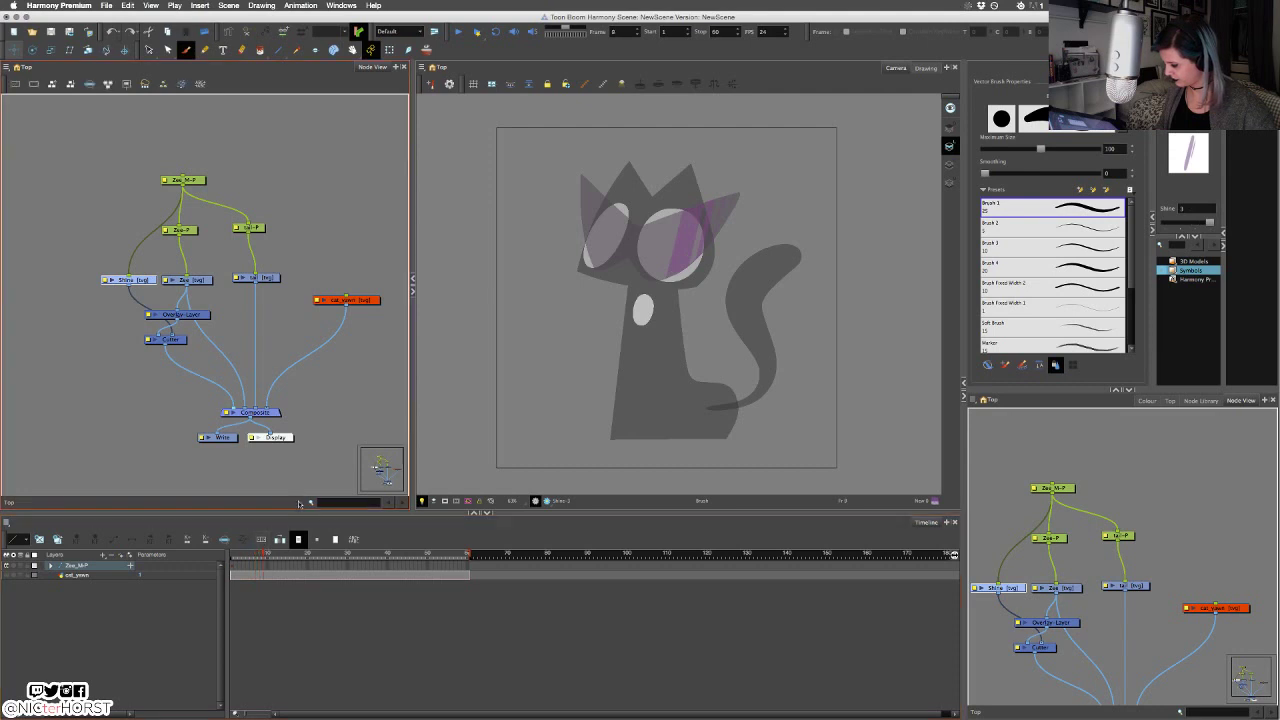
pyautogui.rightClick(613, 307)
pyautogui.click(660, 515)
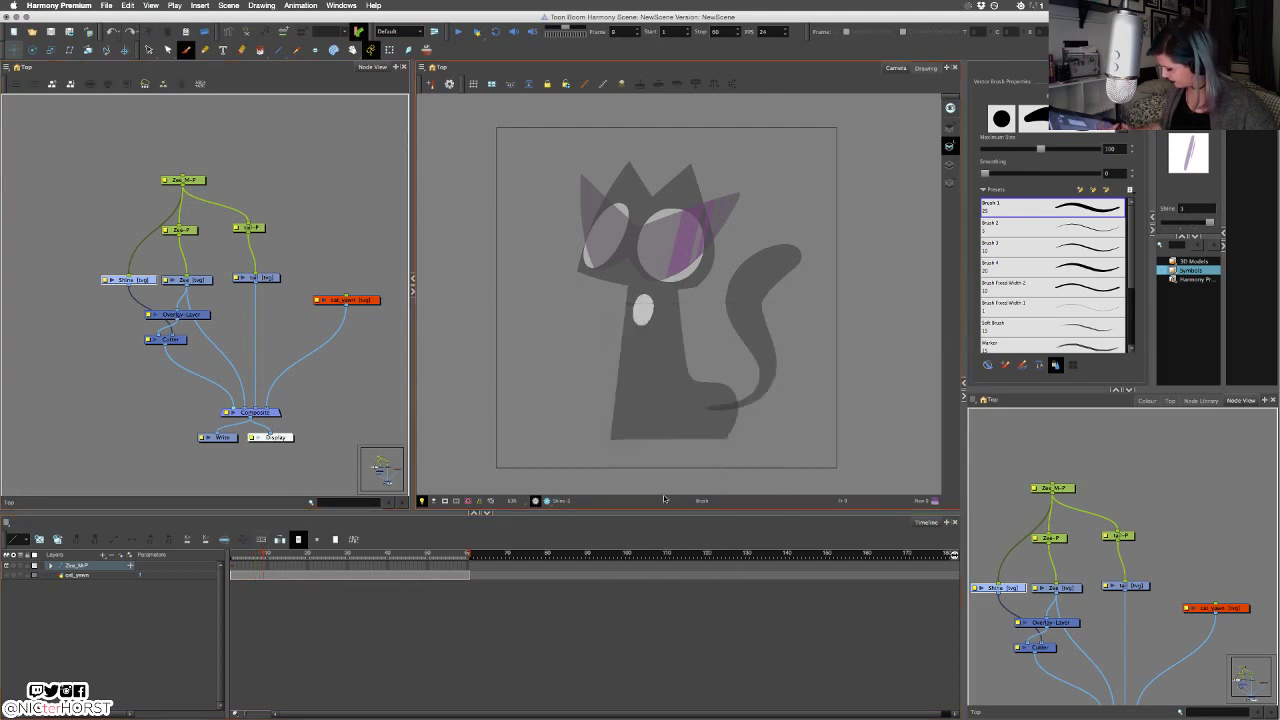
pyautogui.click(685, 252)
pyautogui.moveTo(685, 252); pyautogui.dragTo(677, 263)
# Step back and forth through the neighbouring frames to examine the spacing of the shine across the larger lens.
pyautogui.press(',')
pyautogui.press(',')
pyautogui.press(',')
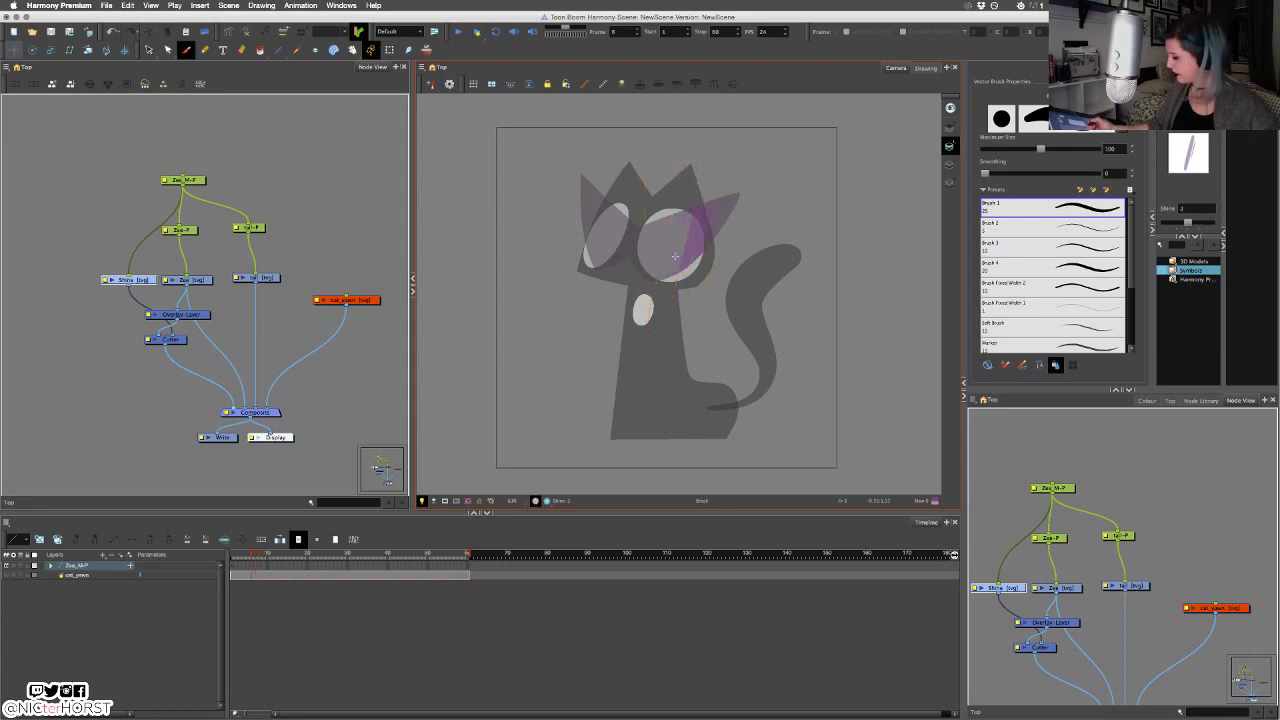
pyautogui.press('.')
pyautogui.press('.')
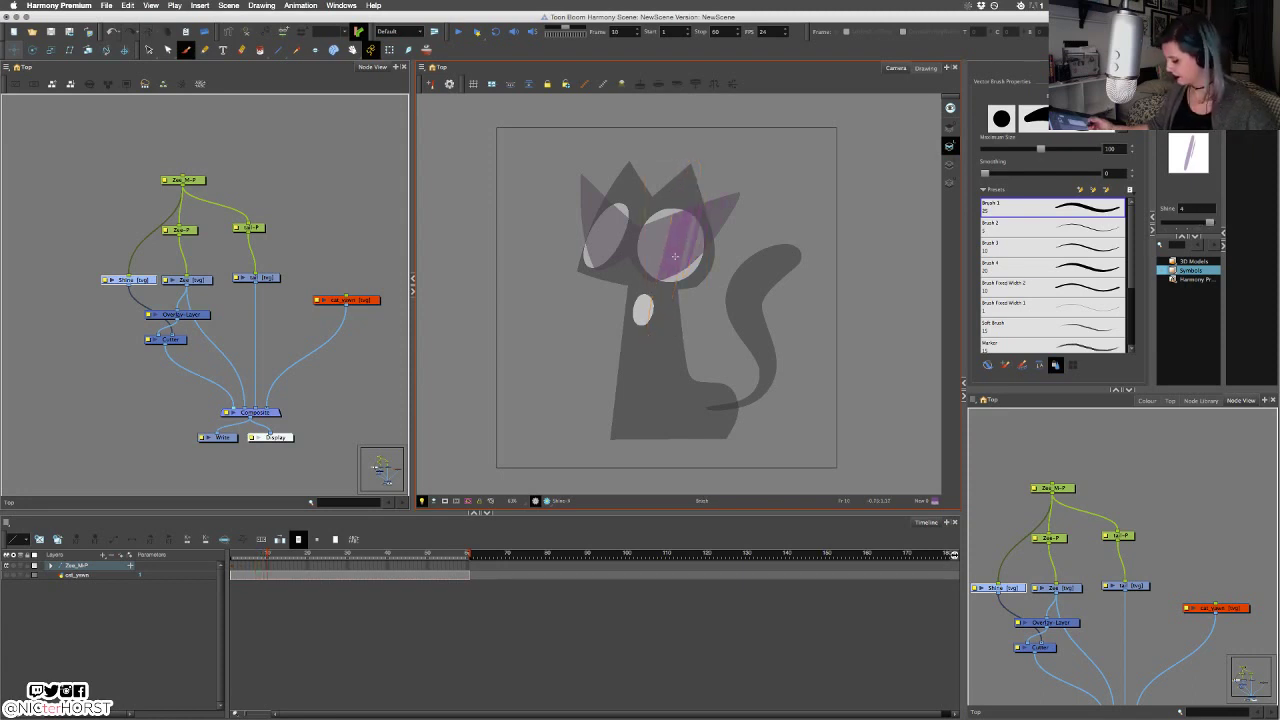
pyautogui.press(',')
pyautogui.press('.')
pyautogui.press('.')
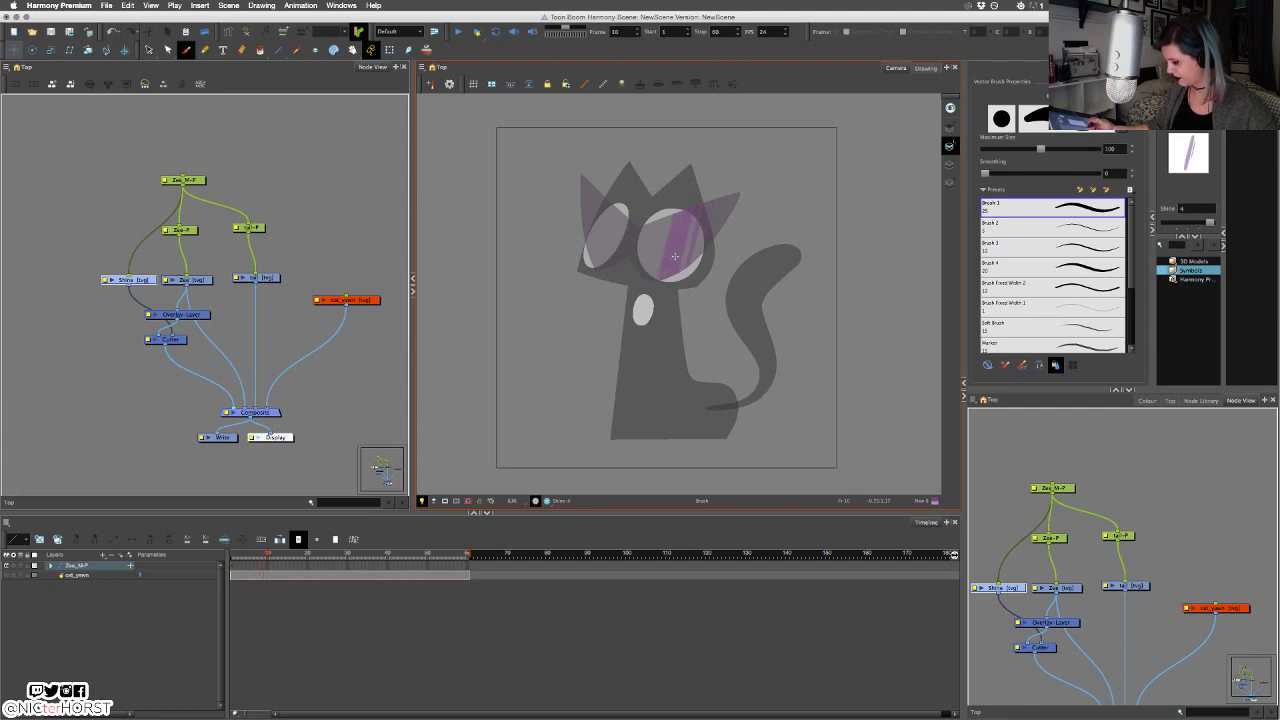
# Duplicate the Shine drawing at frame 11 and move all its strokes onto the bridge between the two lenses.
pyautogui.rightClick(693, 256)
pyautogui.click(735, 467)
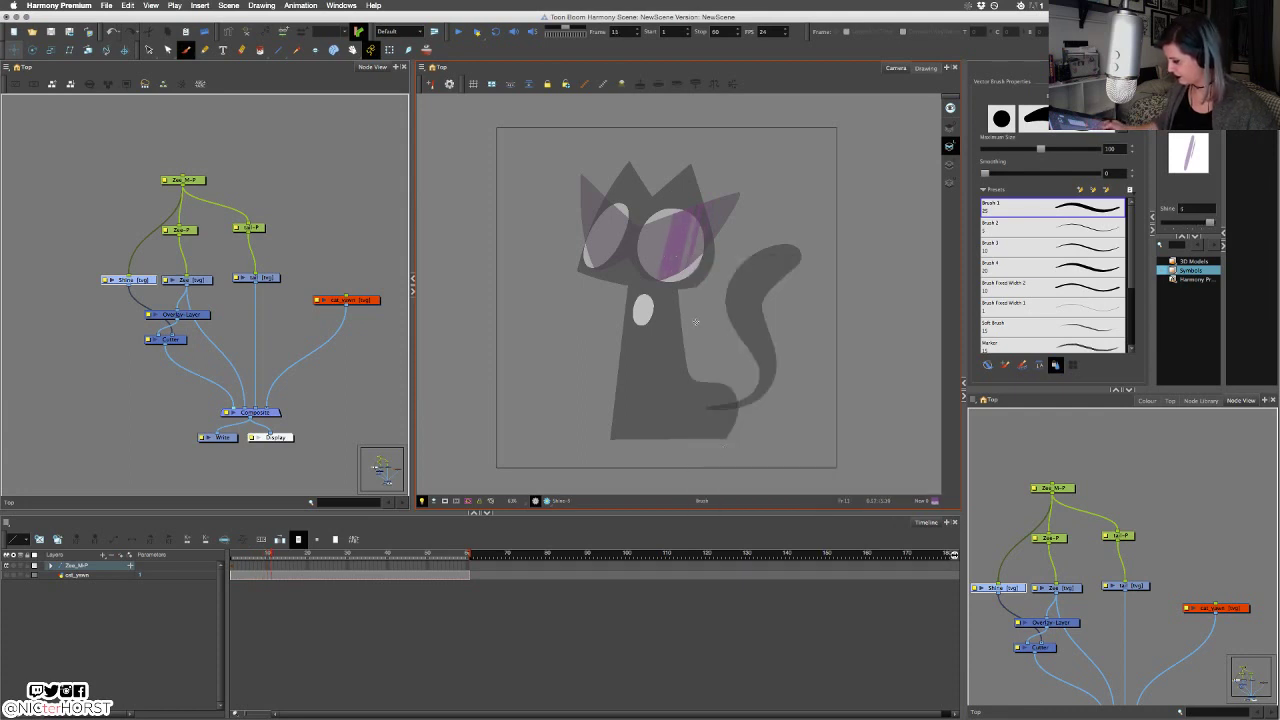
pyautogui.press('super+a')
pyautogui.moveTo(669, 267); pyautogui.dragTo(628, 264)
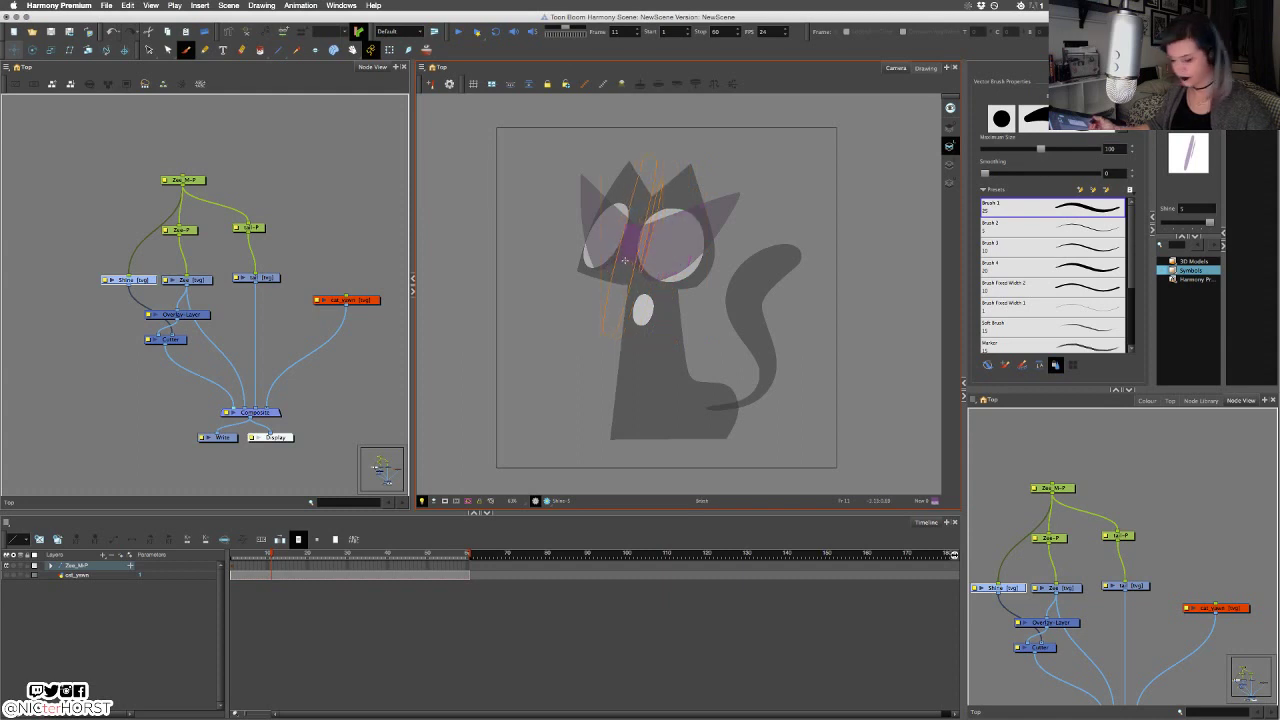
pyautogui.press(',')
pyautogui.press('.')
pyautogui.press('.')
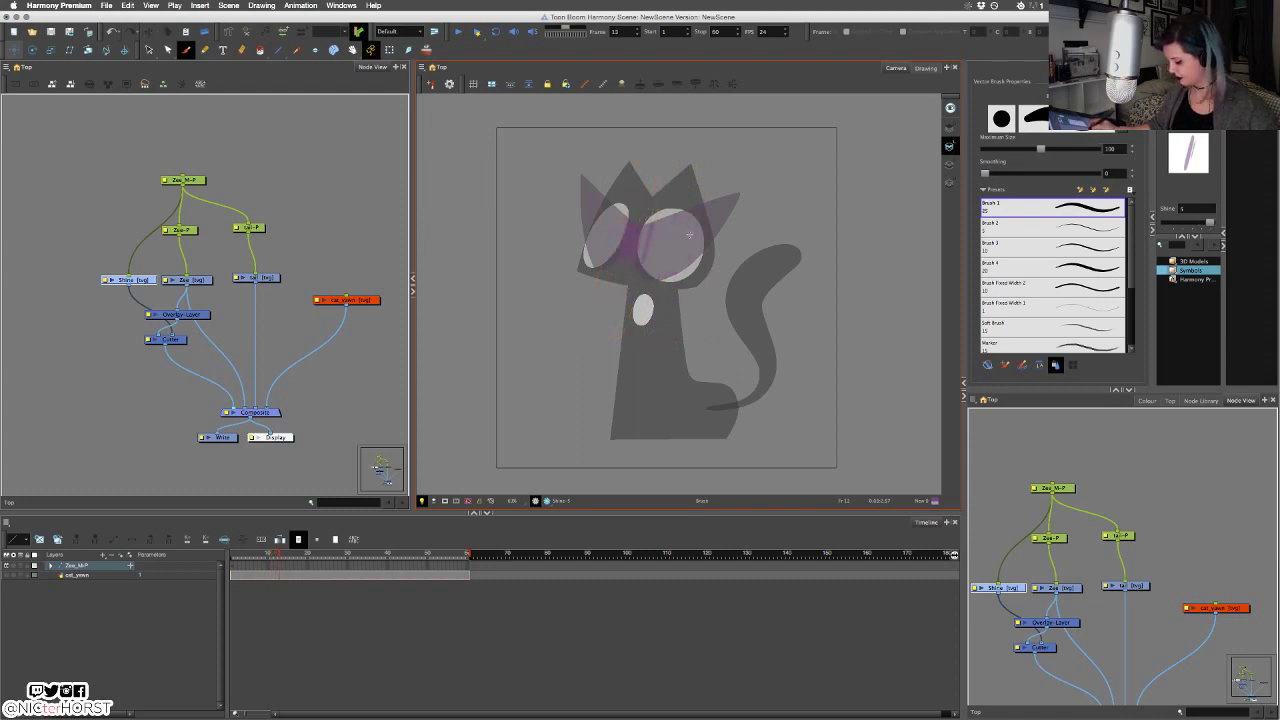
# Duplicate the Shine drawing at frame 14 and move its strokes over the outer side of the smaller lens.
pyautogui.press('.')
pyautogui.rightClick(659, 249)
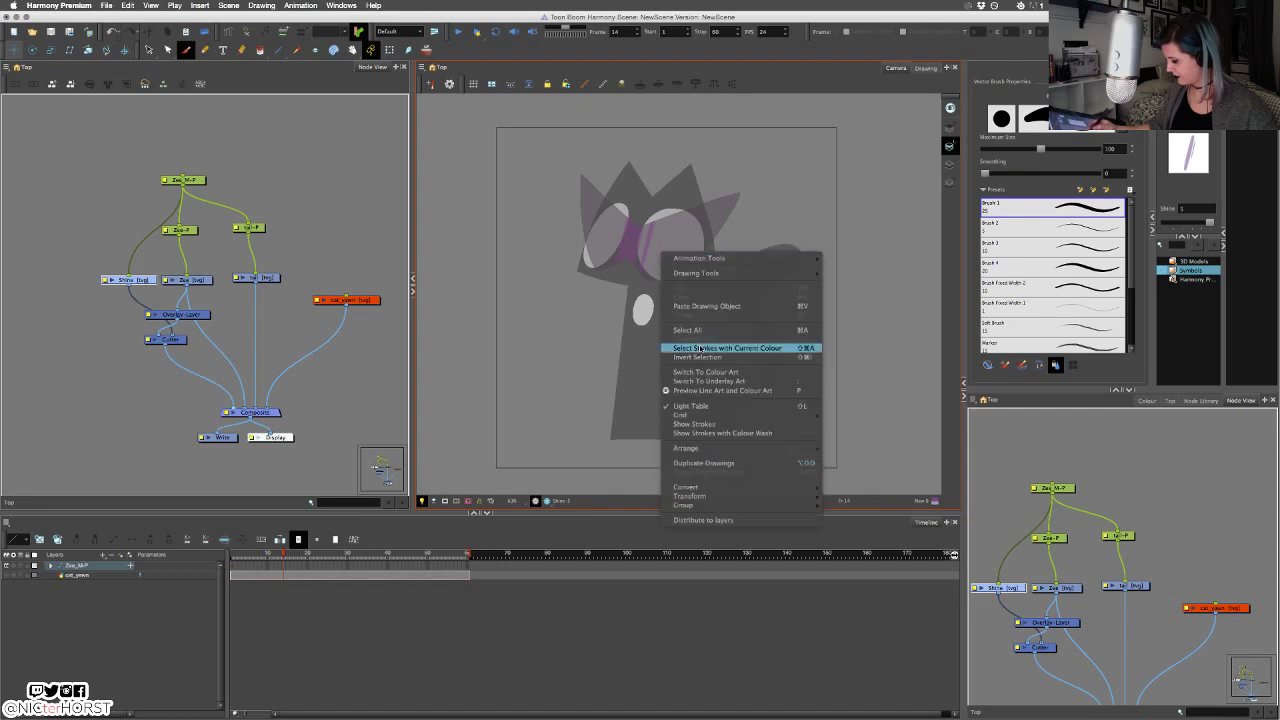
pyautogui.click(722, 463)
pyautogui.moveTo(687, 241)
pyautogui.mouseDown()
pyautogui.moveTo(594, 234)
pyautogui.moveTo(594, 253)
pyautogui.mouseUp()
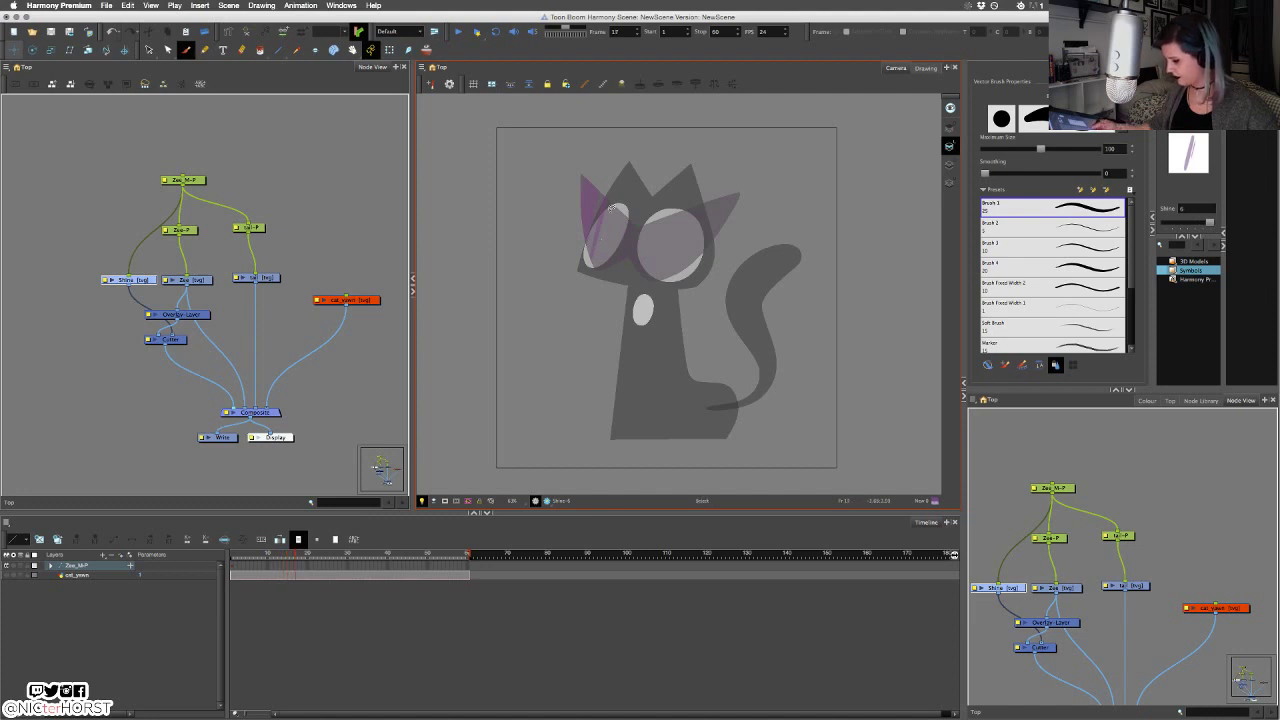
# Duplicate the Shine drawing at frame 17, delete all its strokes to end the shine, and scrub back through the animation.
pyautogui.rightClick(607, 223)
pyautogui.click(648, 437)
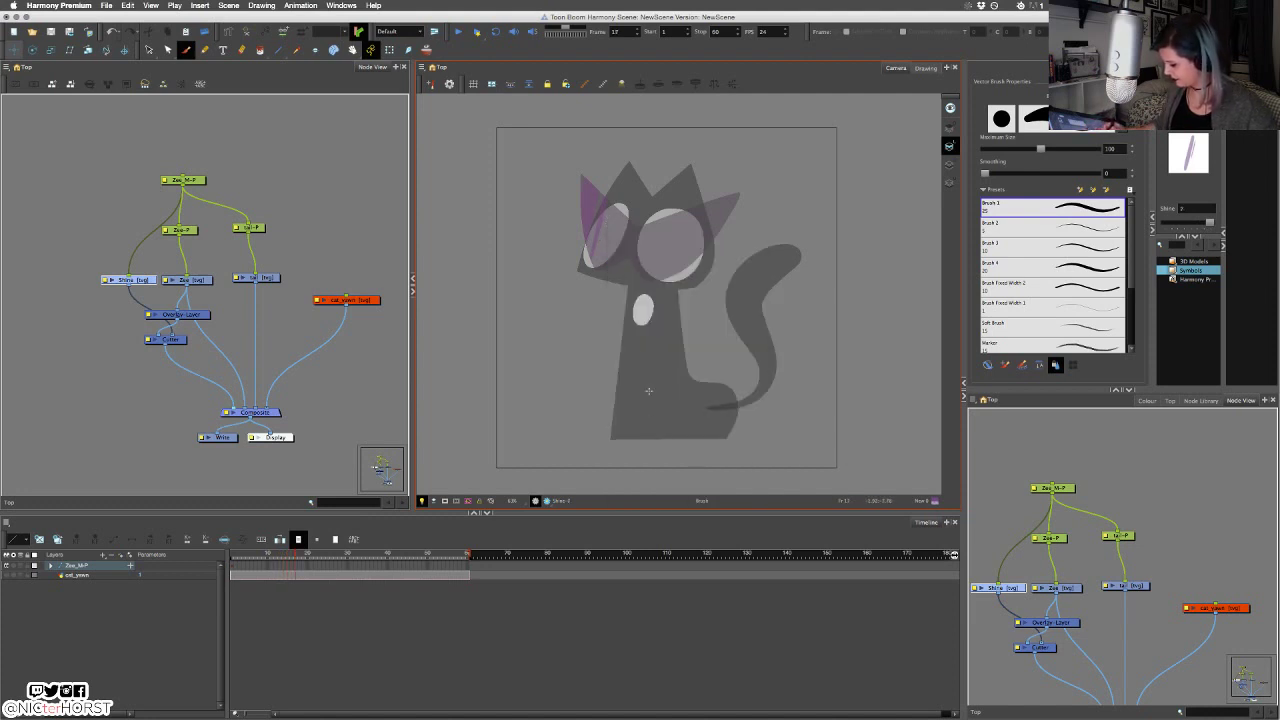
pyautogui.press('super+a')
pyautogui.moveTo(565, 166); pyautogui.dragTo(558, 189)
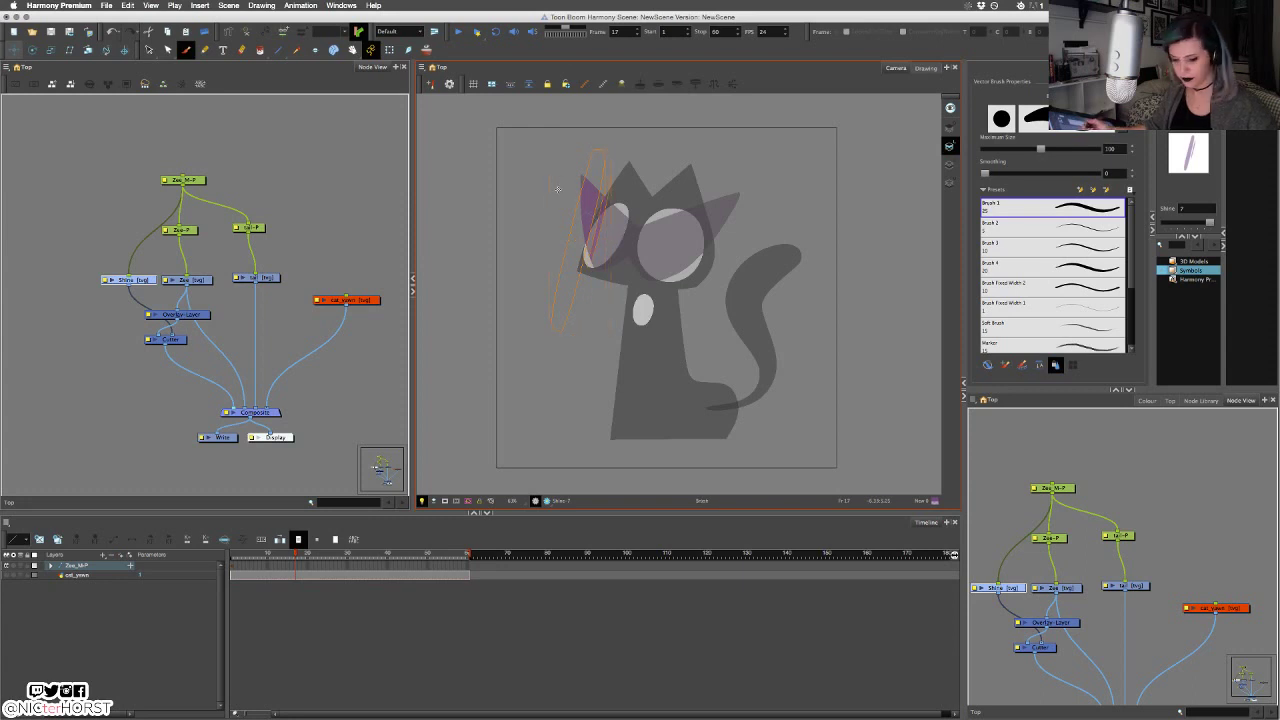
pyautogui.press('Delete')
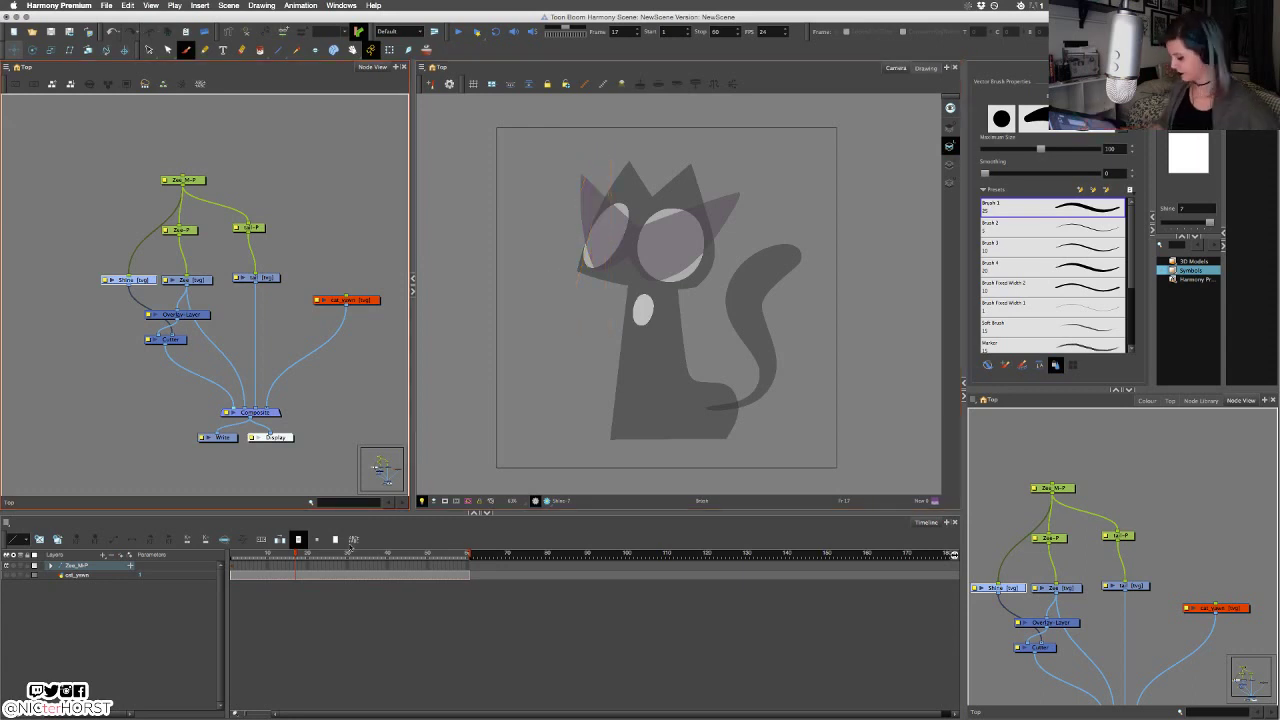
pyautogui.moveTo(295, 556)
pyautogui.mouseDown()
pyautogui.moveTo(217, 558)
pyautogui.moveTo(368, 566)
pyautogui.moveTo(271, 567)
pyautogui.mouseUp()
pyautogui.click(297, 563)
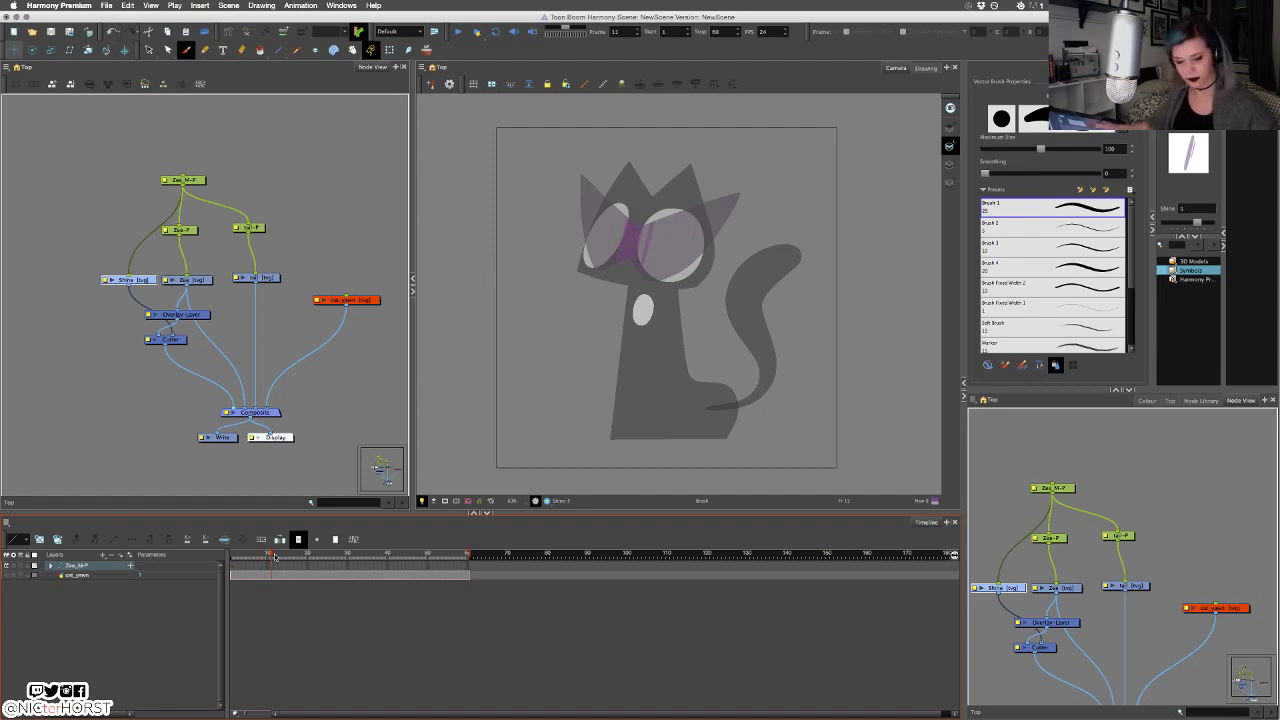
# Adjust the width and slant of all the Shine strokes over the glasses' bridge at frame 11.
pyautogui.press('super+a')
pyautogui.moveTo(662, 246); pyautogui.dragTo(681, 246)
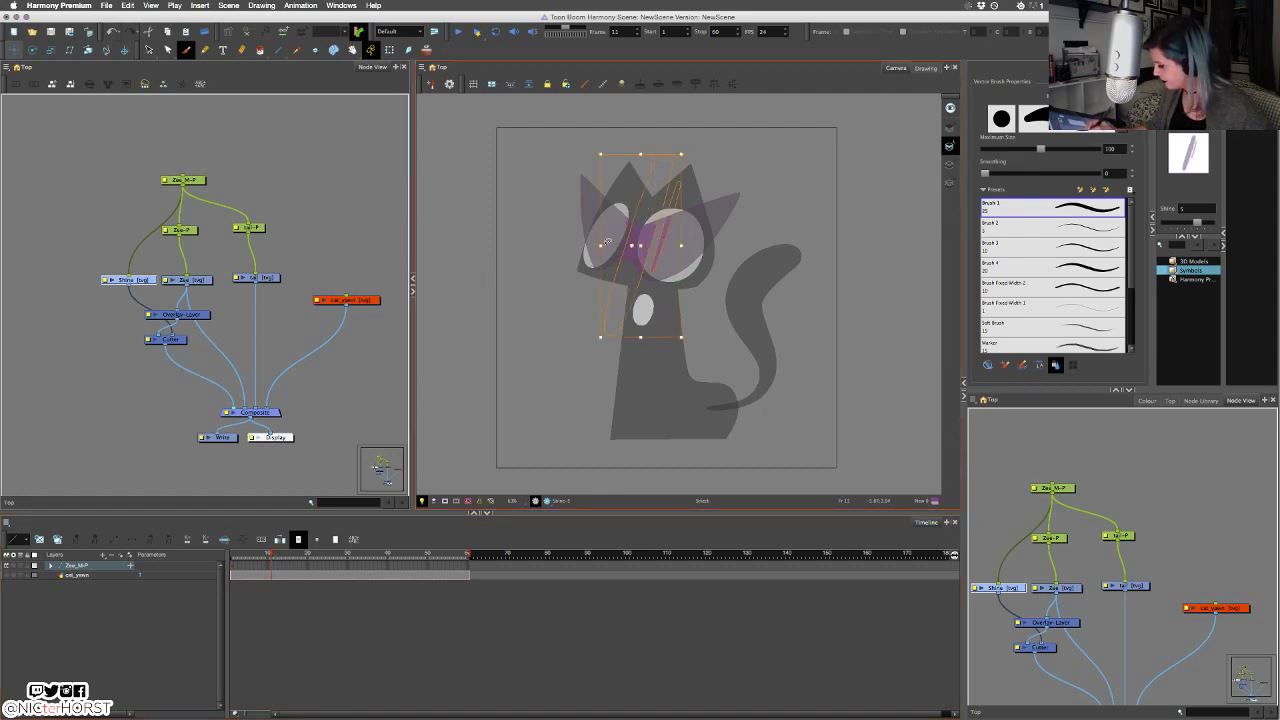
pyautogui.moveTo(600, 246); pyautogui.dragTo(584, 246)
pyautogui.moveTo(667, 154); pyautogui.dragTo(655, 154)
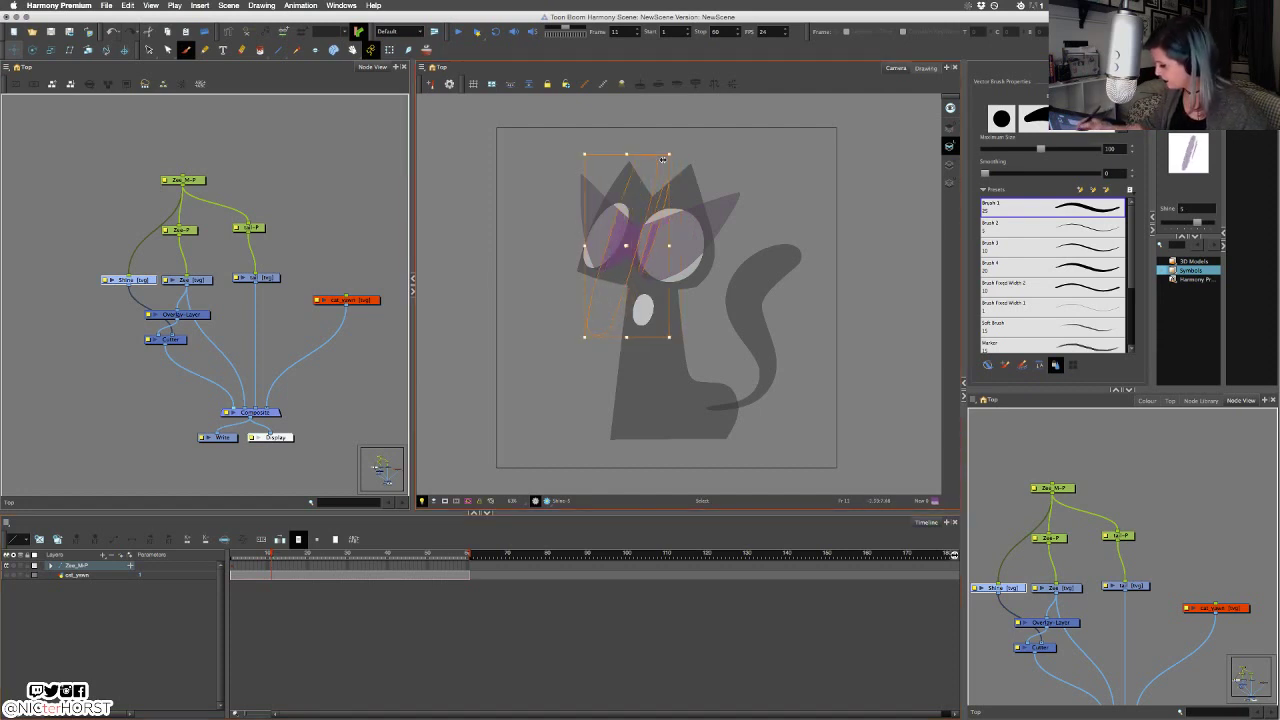
pyautogui.moveTo(634, 337); pyautogui.dragTo(642, 336)
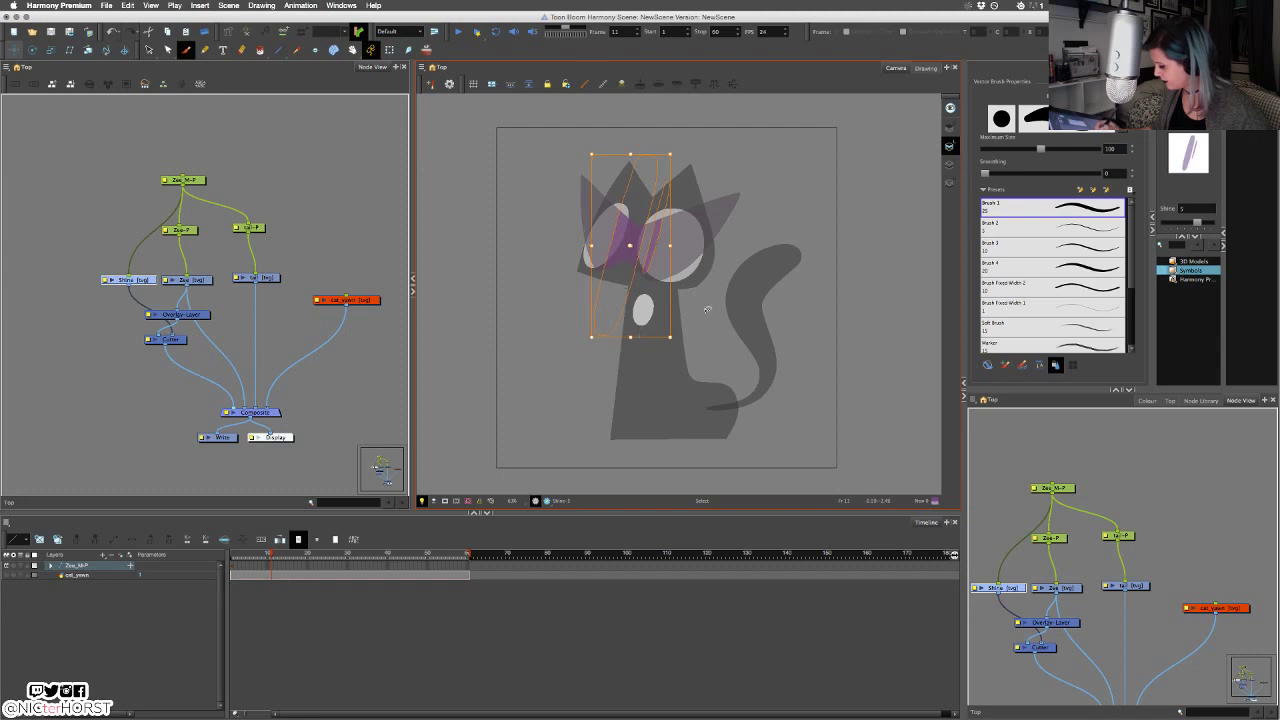
pyautogui.click(708, 308)
# Widen the Shine strokes over the larger lens at frame 10 and adjust their slant.
pyautogui.click(267, 555)
pyautogui.moveTo(267, 555)
pyautogui.mouseDown()
pyautogui.moveTo(232, 564)
pyautogui.moveTo(339, 562)
pyautogui.moveTo(249, 566)
pyautogui.moveTo(281, 561)
pyautogui.moveTo(268, 558)
pyautogui.mouseUp()
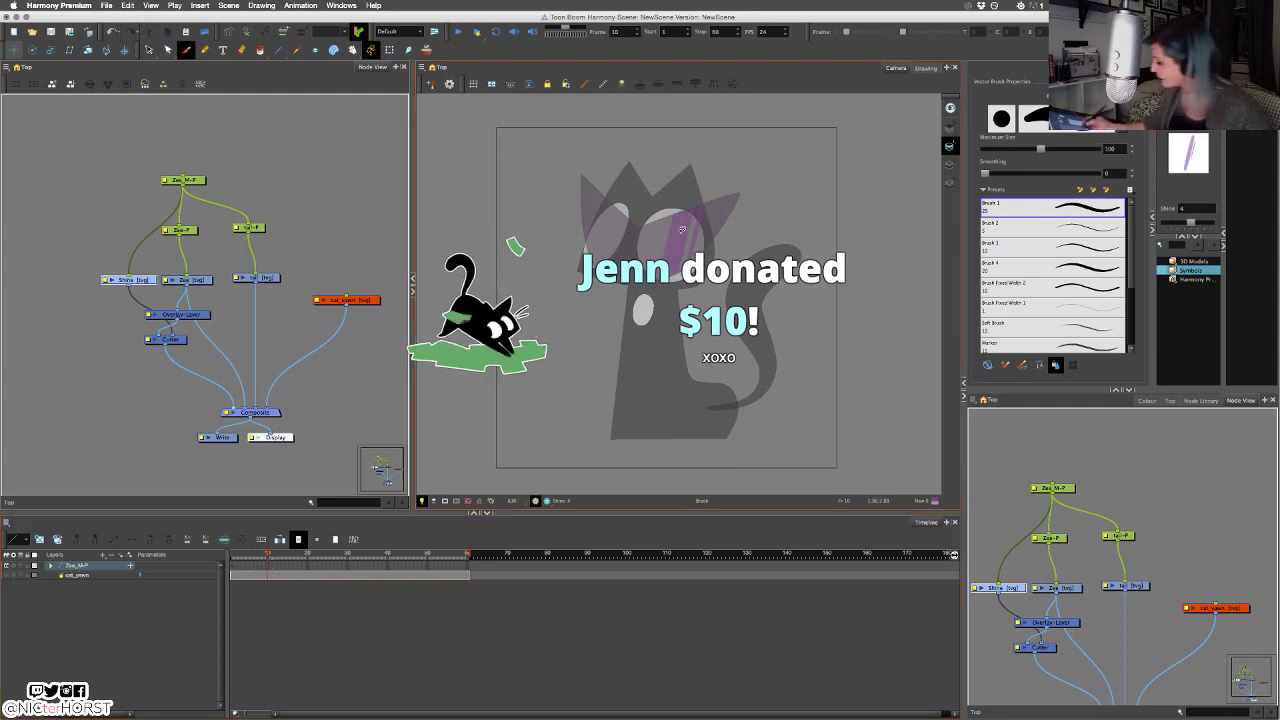
pyautogui.keyDown('super'); pyautogui.click(681, 238); pyautogui.keyUp('super')
pyautogui.moveTo(643, 250); pyautogui.dragTo(633, 250)
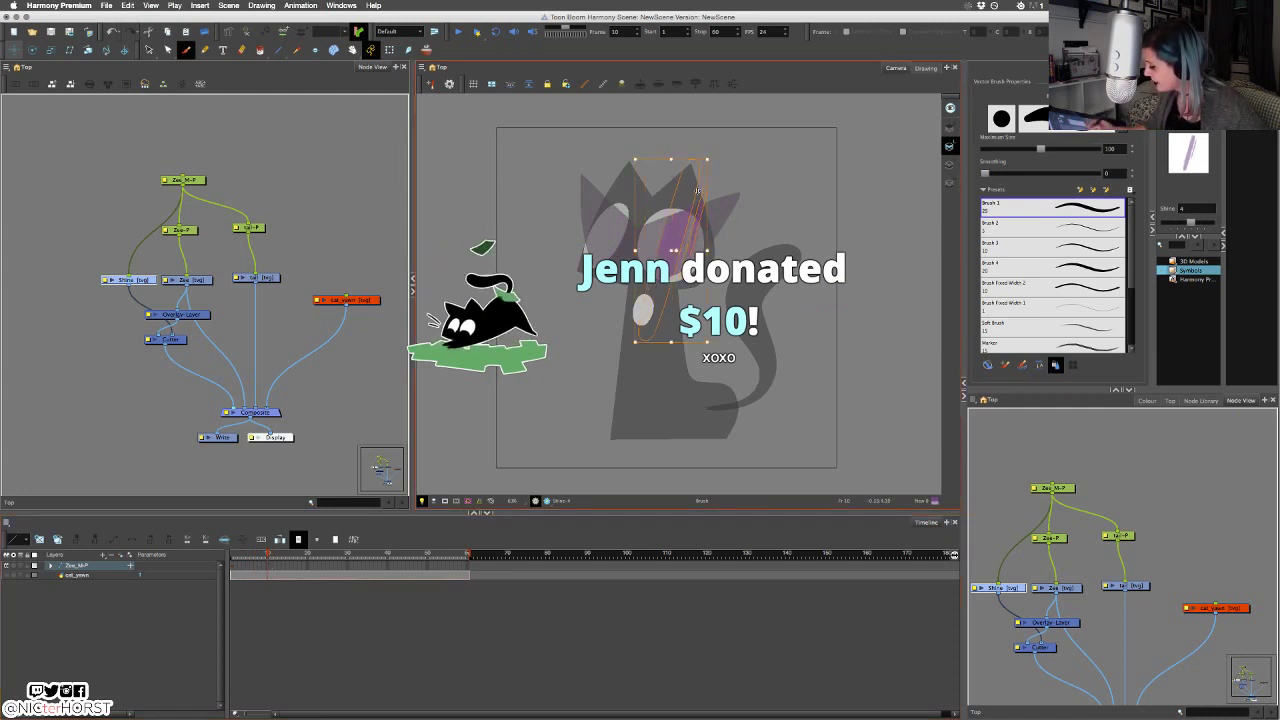
pyautogui.moveTo(697, 158); pyautogui.dragTo(693, 158)
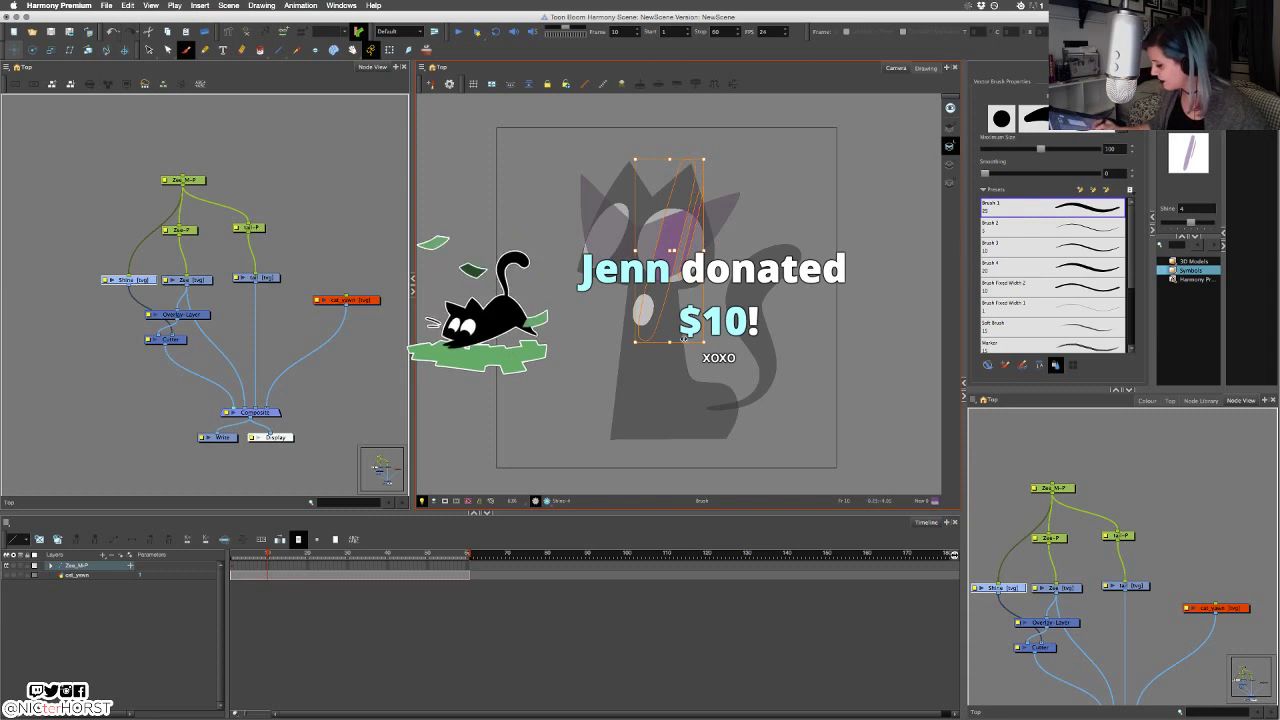
pyautogui.moveTo(679, 342); pyautogui.dragTo(683, 342)
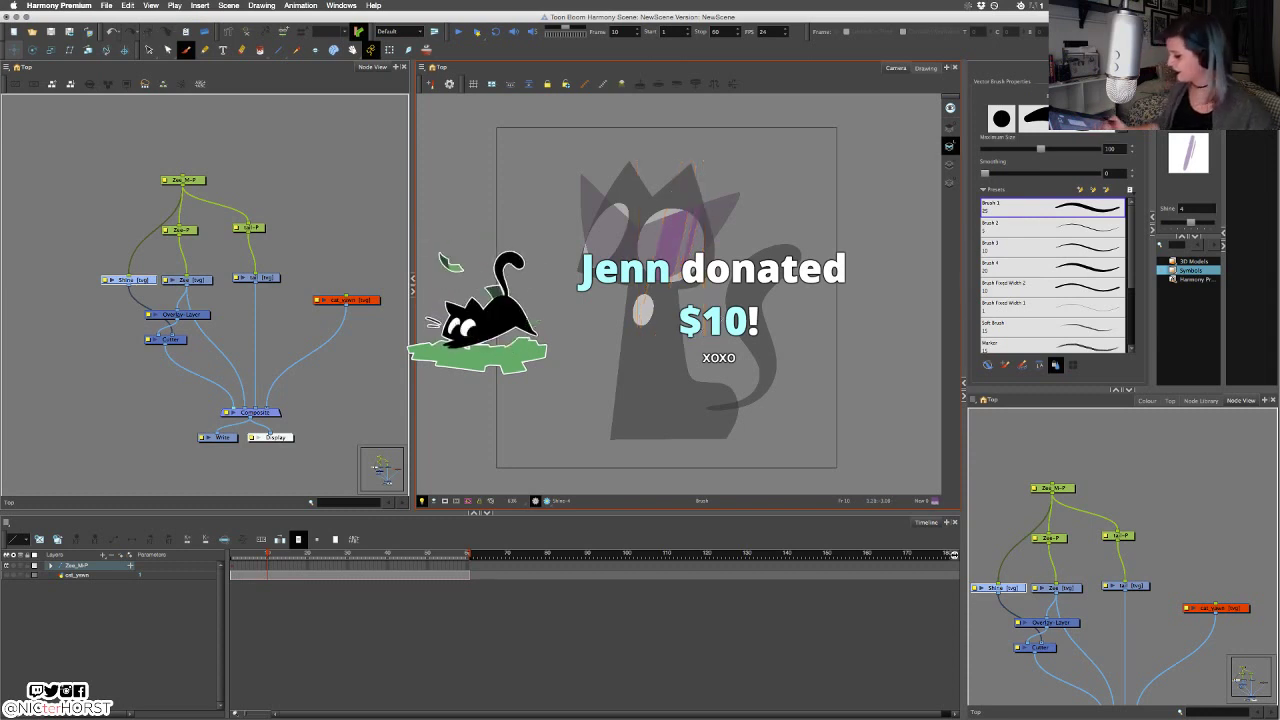
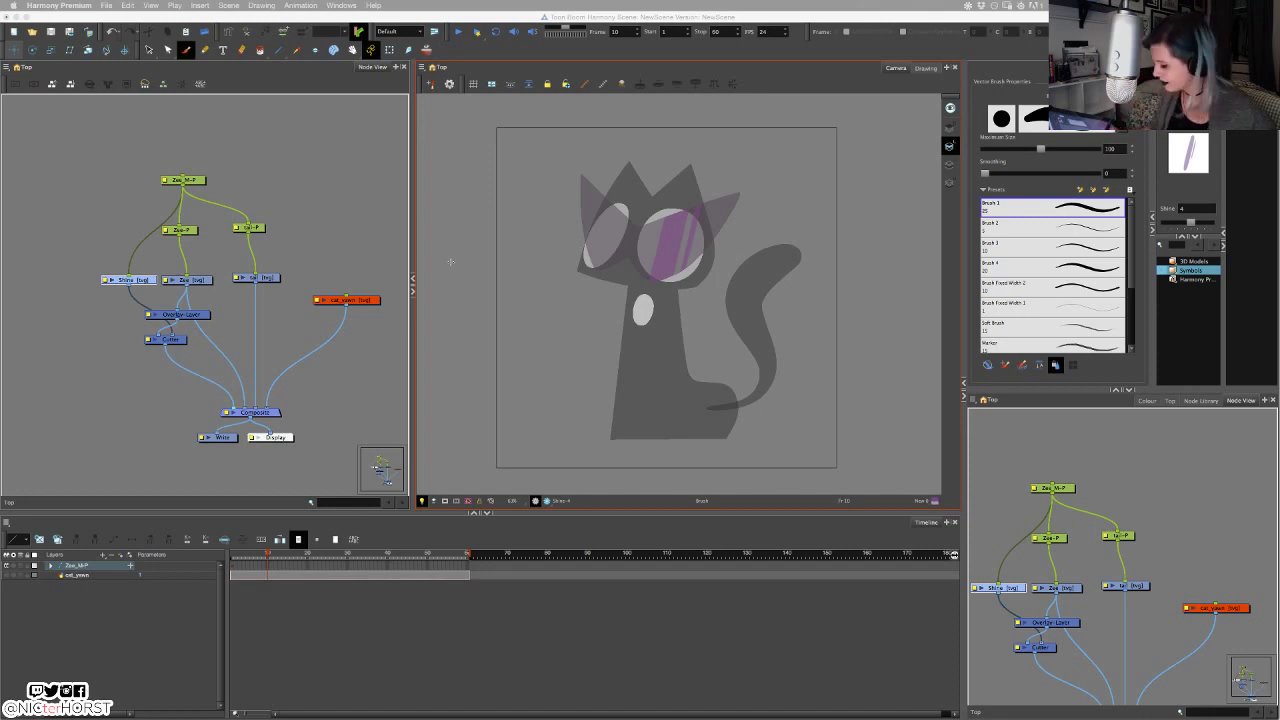
# Scrub the animation from the start to frame 14 to check how the shine travels across the glasses.
pyautogui.click(450, 263)
pyautogui.click(232, 555)
pyautogui.moveTo(201, 570)
pyautogui.mouseDown()
pyautogui.moveTo(347, 567)
pyautogui.moveTo(257, 569)
pyautogui.moveTo(285, 566)
pyautogui.mouseUp()
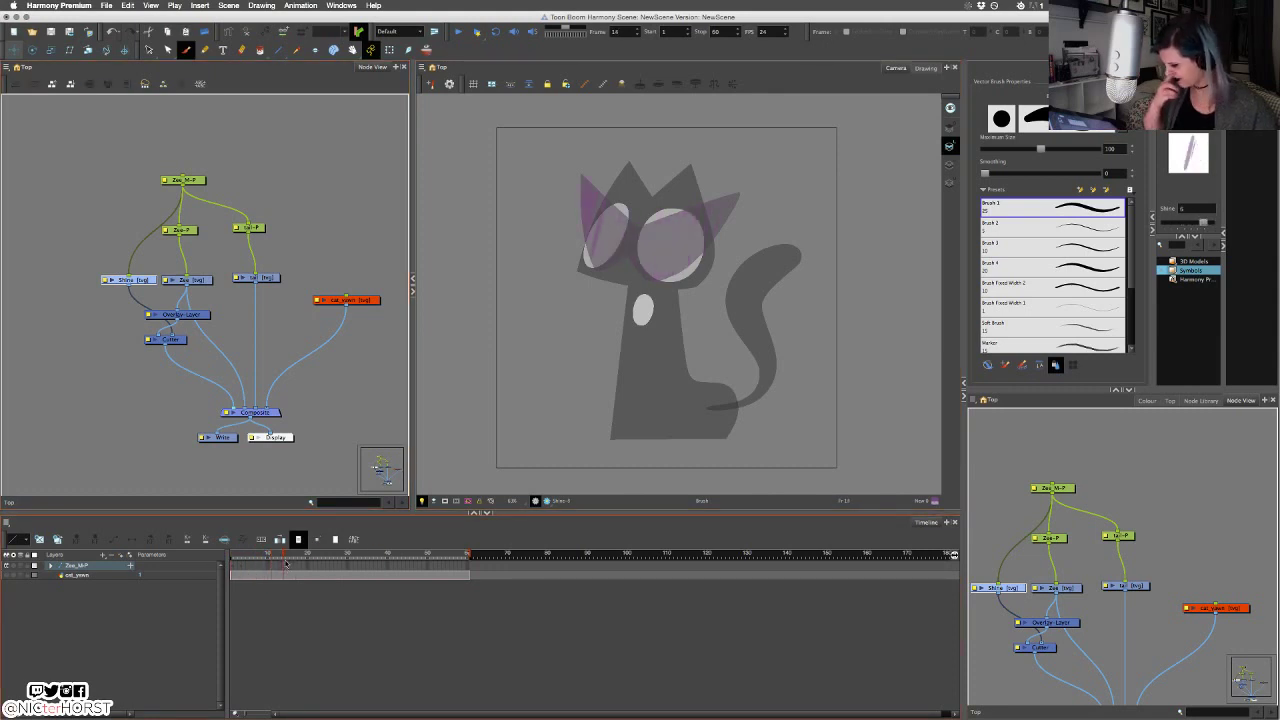
# Add a new vector drawing layer named "twinkle" to the node network.
pyautogui.click(109, 316)
pyautogui.press('super+r')
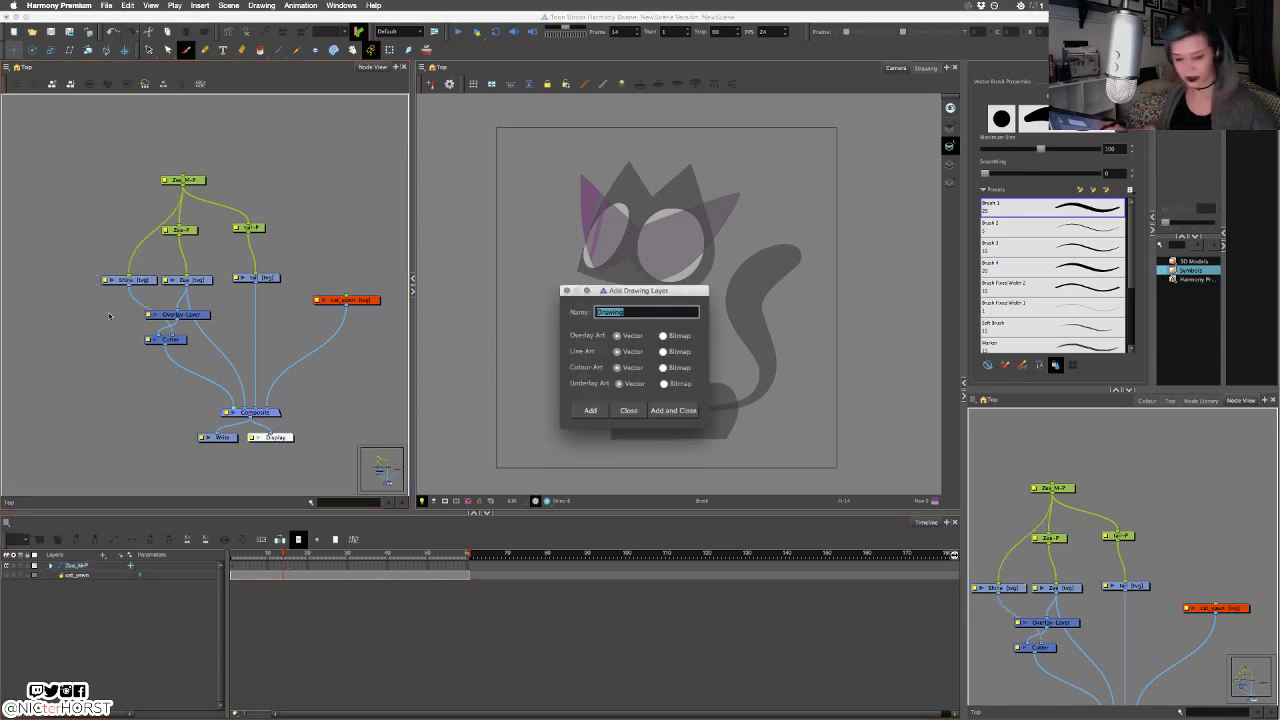
pyautogui.write('twinkle')
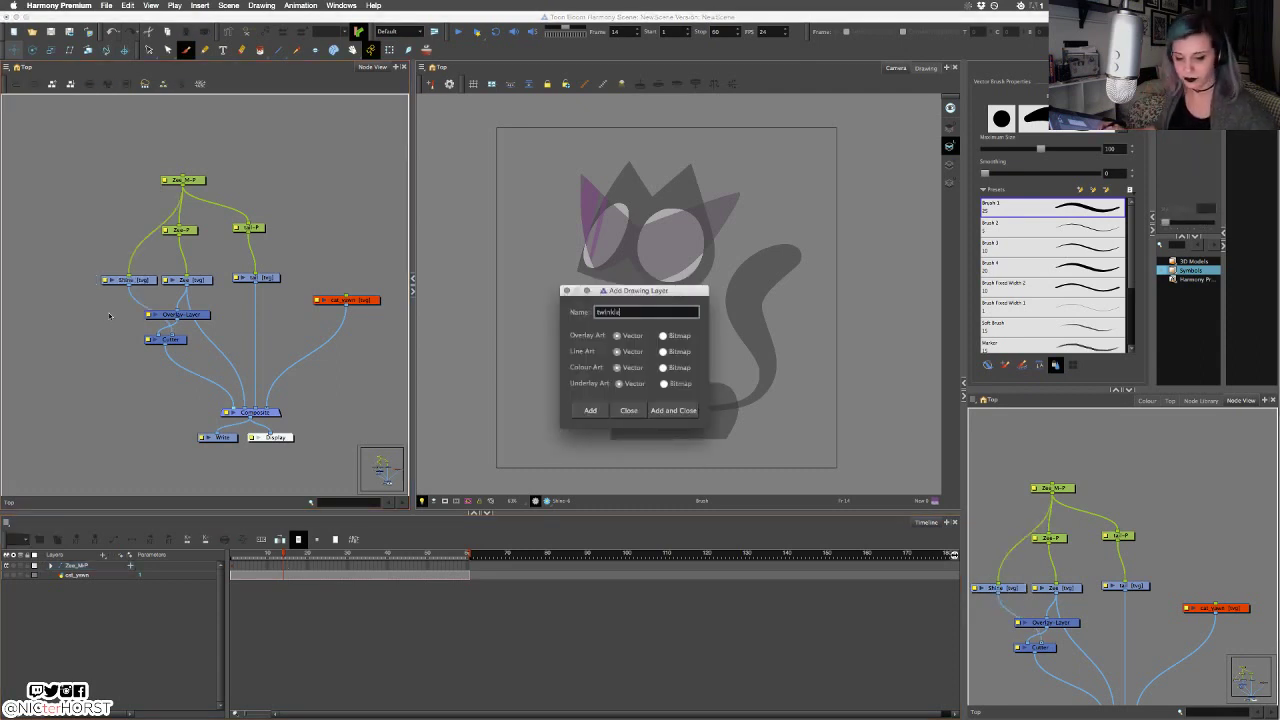
pyautogui.click(668, 411)
# Connect the twinkle drawing to the Composite, give it its own peg, and parent that peg to the cat's master peg.
pyautogui.moveTo(281, 367)
pyautogui.mouseDown()
pyautogui.moveTo(89, 282)
pyautogui.moveTo(233, 410)
pyautogui.mouseUp()
pyautogui.press('super+p')
pyautogui.moveTo(76, 228); pyautogui.dragTo(82, 258)
pyautogui.moveTo(183, 186); pyautogui.dragTo(83, 260)
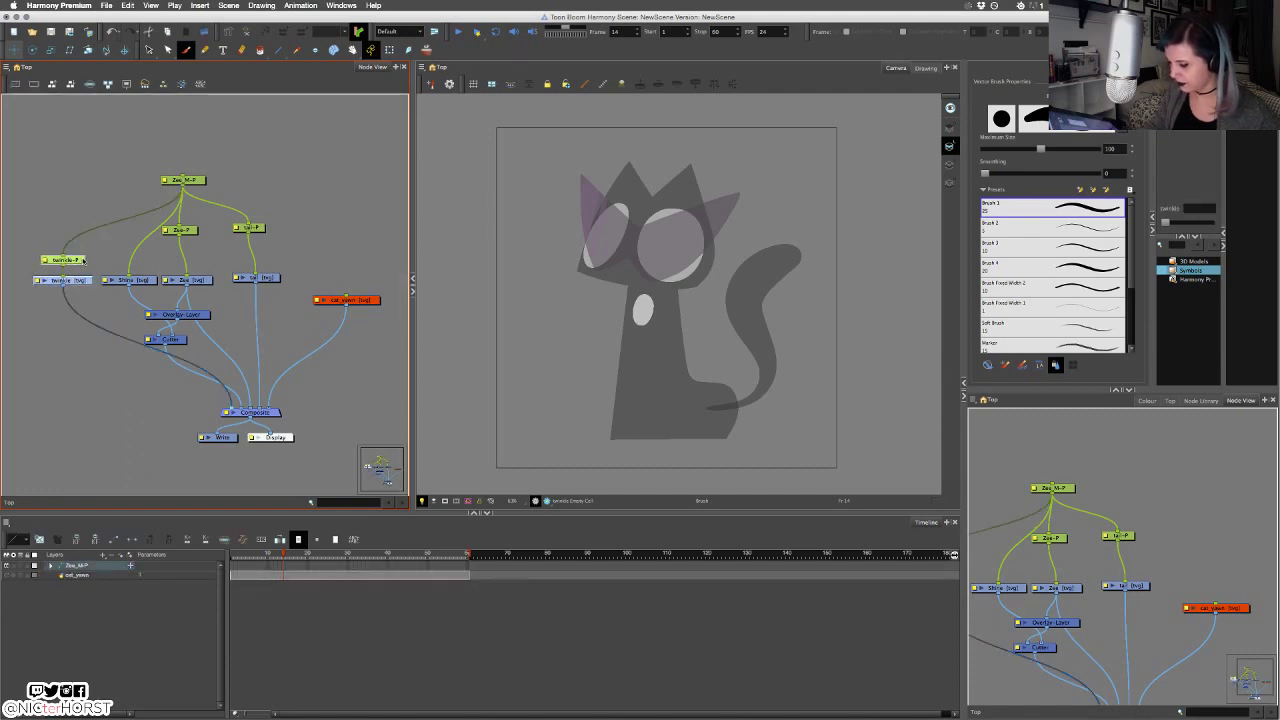
# Widen the broad Shine stroke beside the smaller lens at frame 14 and skew its slant.
pyautogui.click(33, 48)
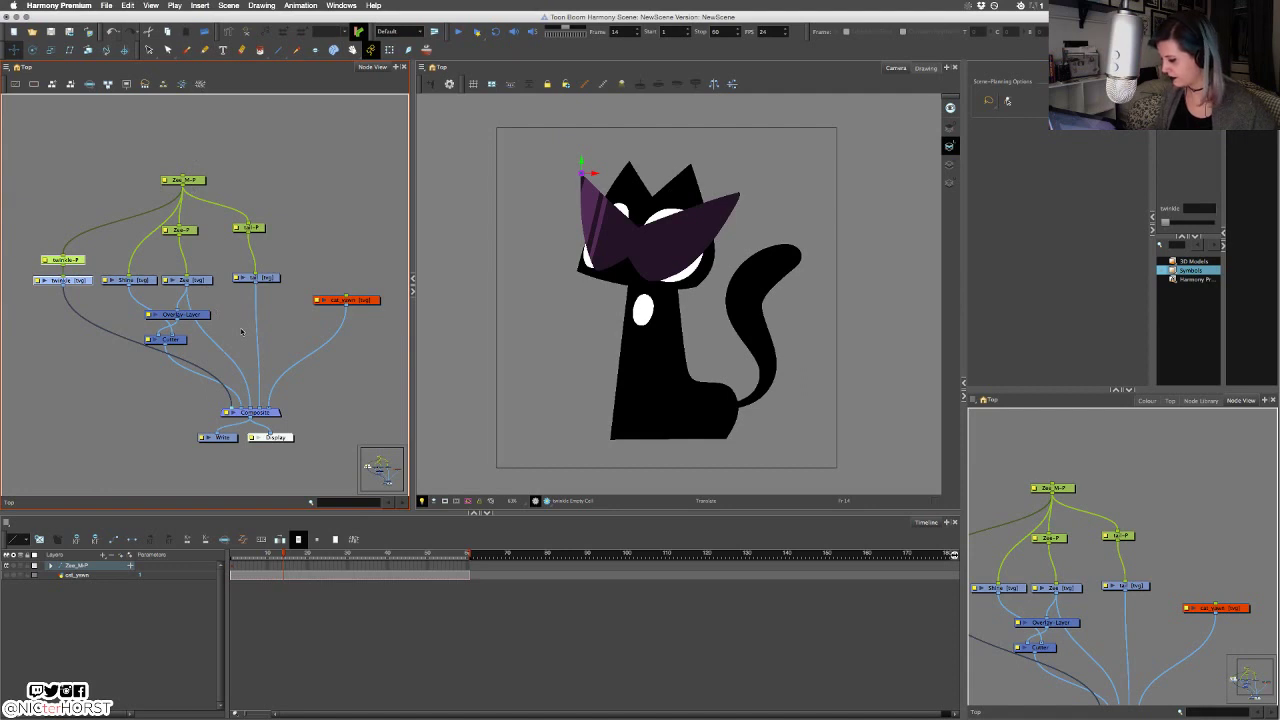
pyautogui.click(149, 50)
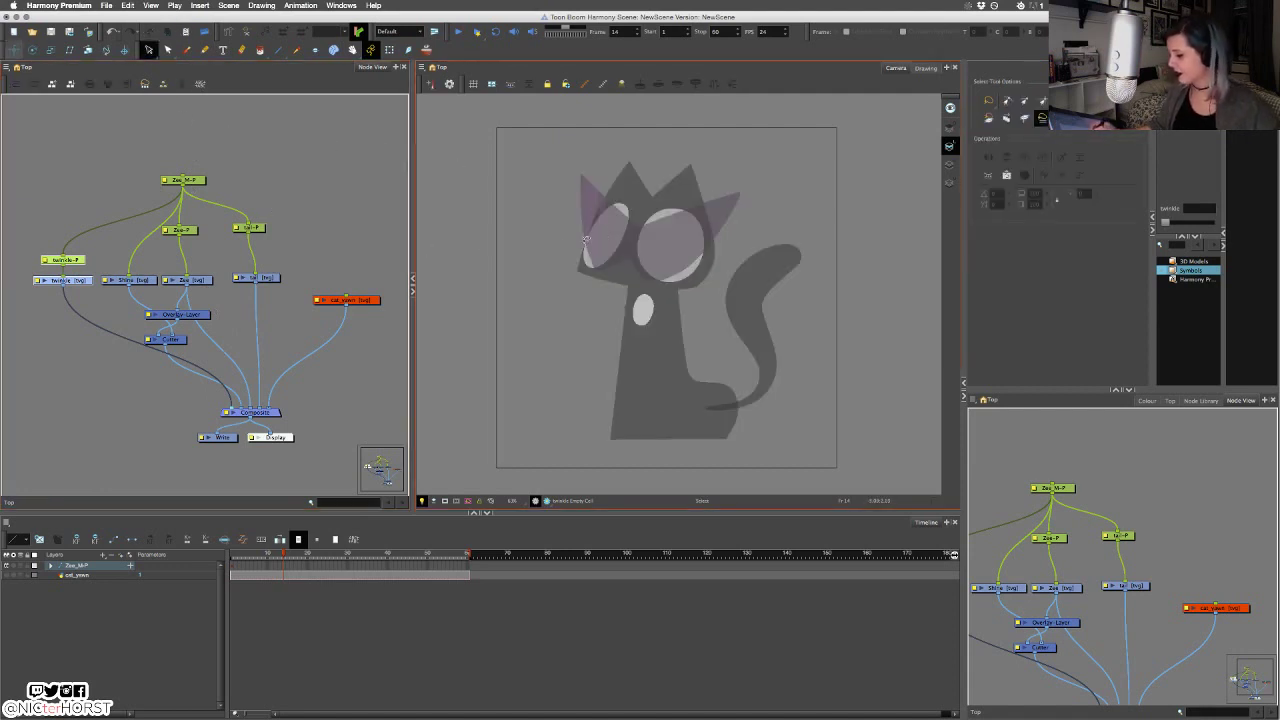
pyautogui.click(132, 280)
pyautogui.click(591, 222)
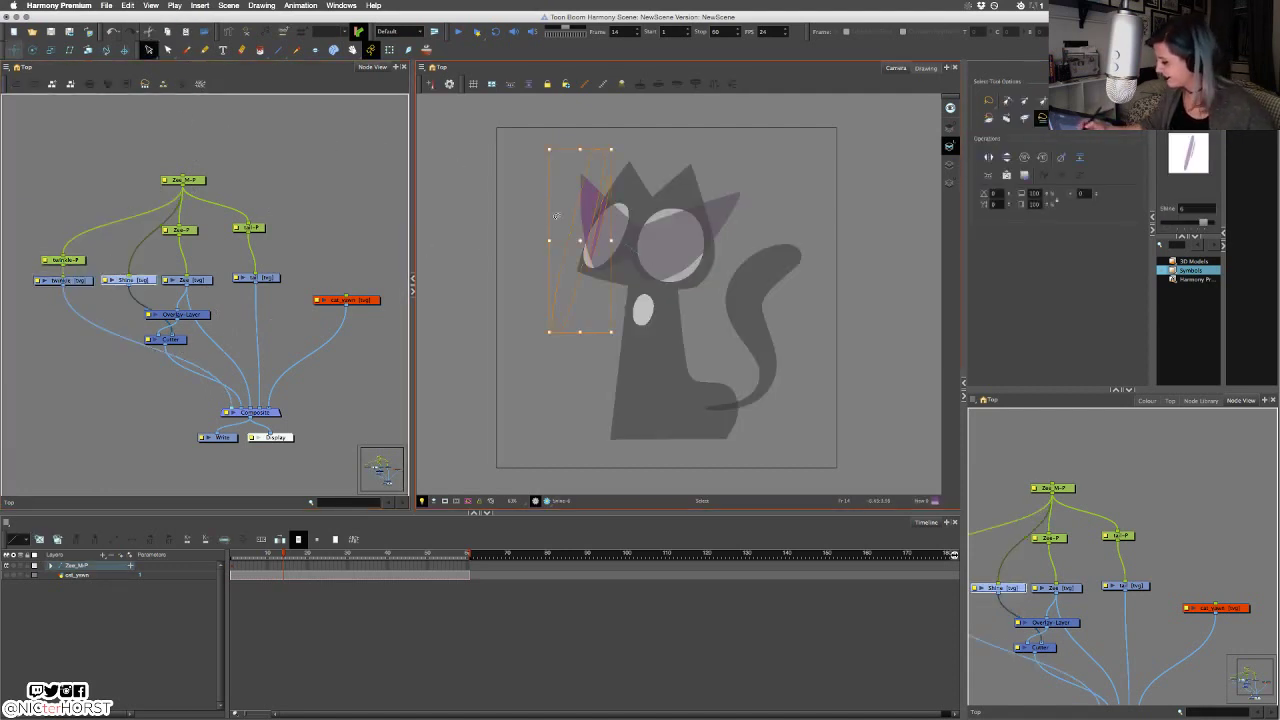
pyautogui.moveTo(549, 241); pyautogui.dragTo(507, 236)
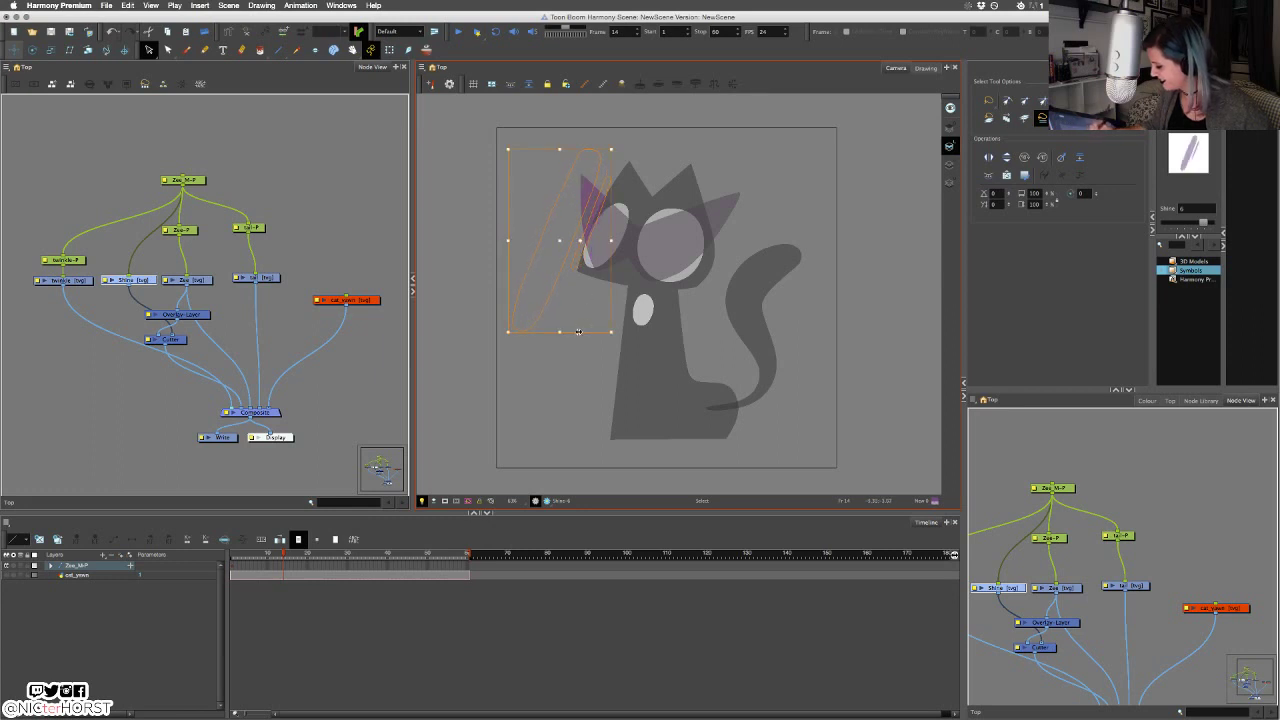
pyautogui.moveTo(579, 332); pyautogui.dragTo(594, 322)
pyautogui.moveTo(606, 148); pyautogui.dragTo(598, 148)
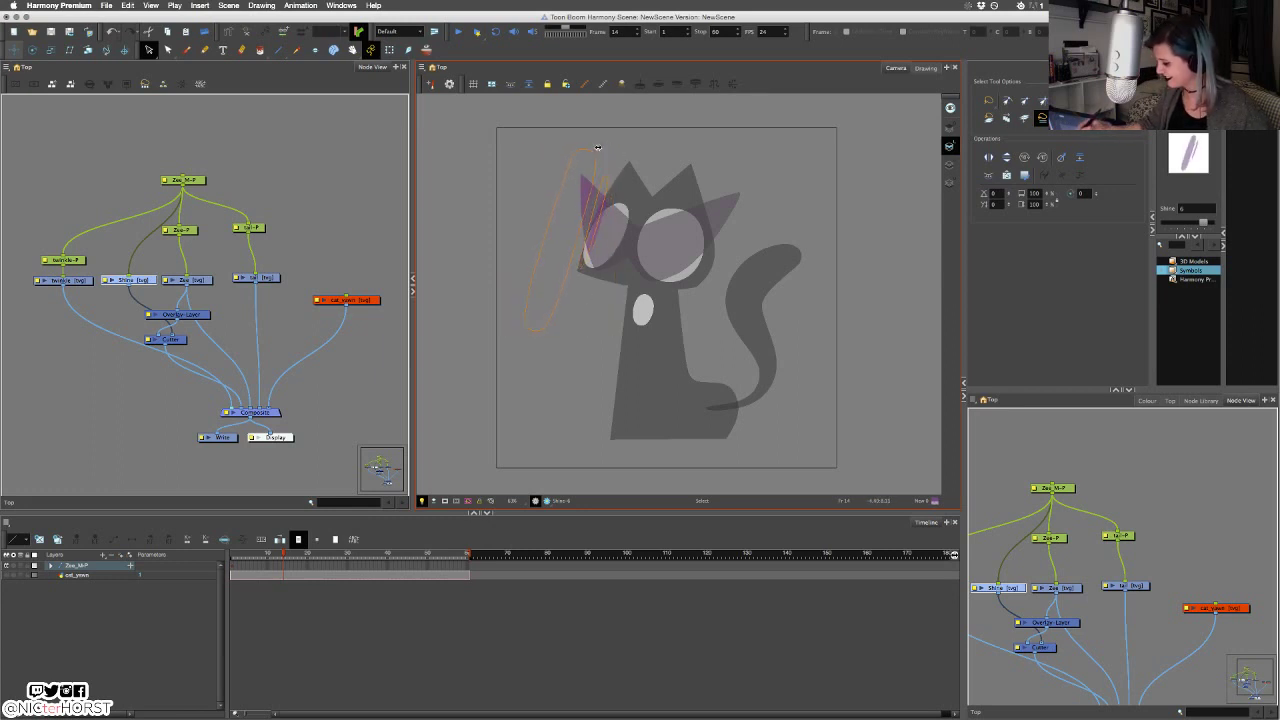
pyautogui.click(628, 152)
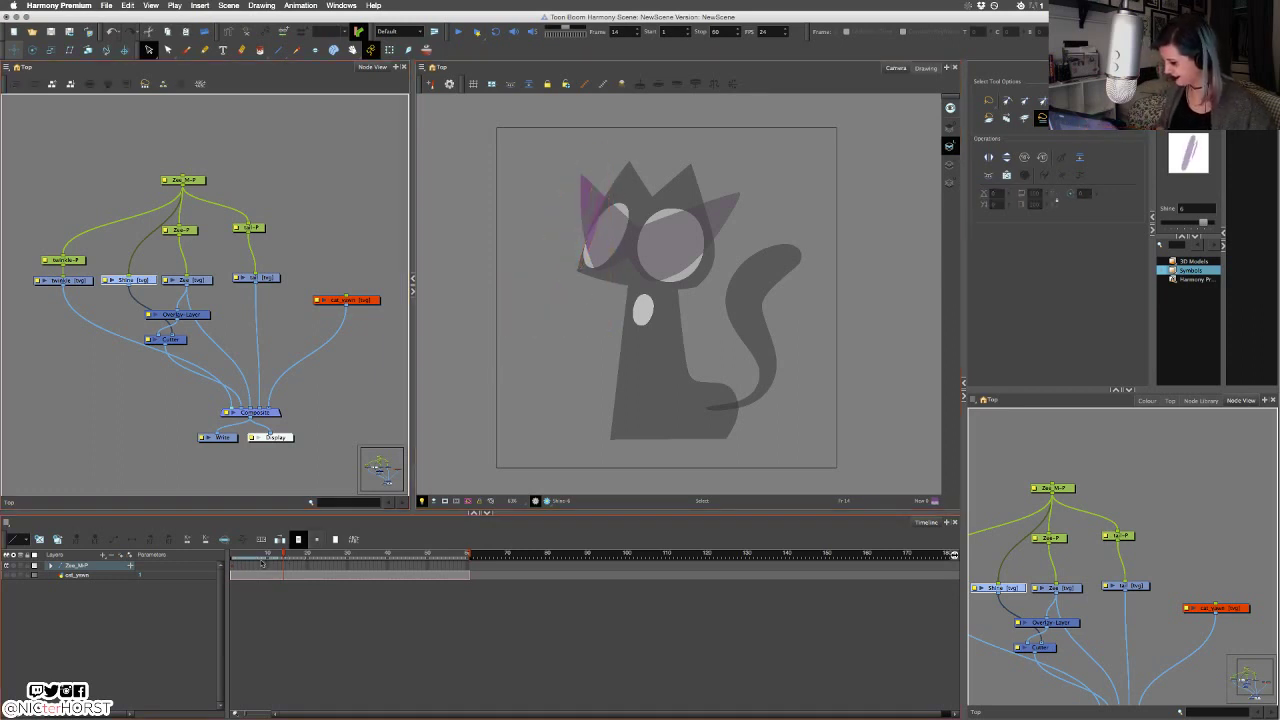
# Adjust the narrow Shine stroke over the smaller lens at frame 15.
pyautogui.moveTo(282, 556)
pyautogui.mouseDown()
pyautogui.moveTo(221, 562)
pyautogui.moveTo(307, 567)
pyautogui.moveTo(273, 566)
pyautogui.moveTo(290, 558)
pyautogui.mouseUp()
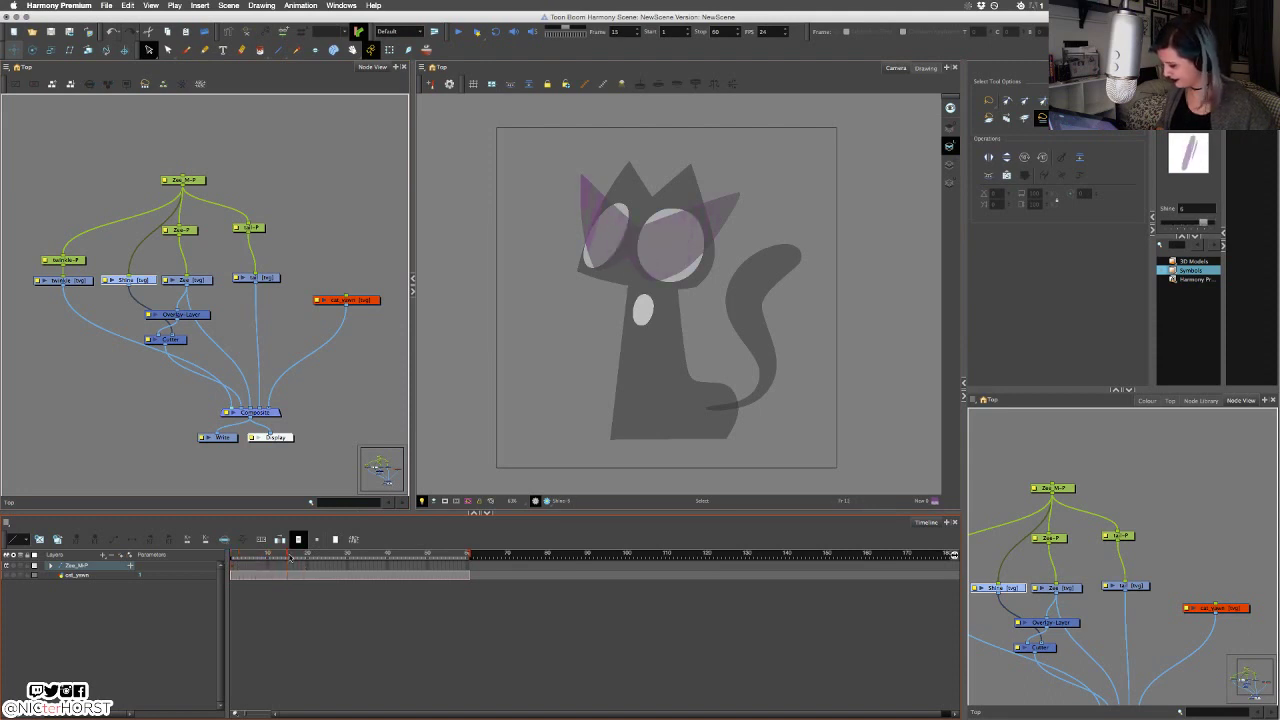
pyautogui.click(597, 189)
pyautogui.moveTo(598, 190); pyautogui.dragTo(611, 201)
pyautogui.click(611, 190)
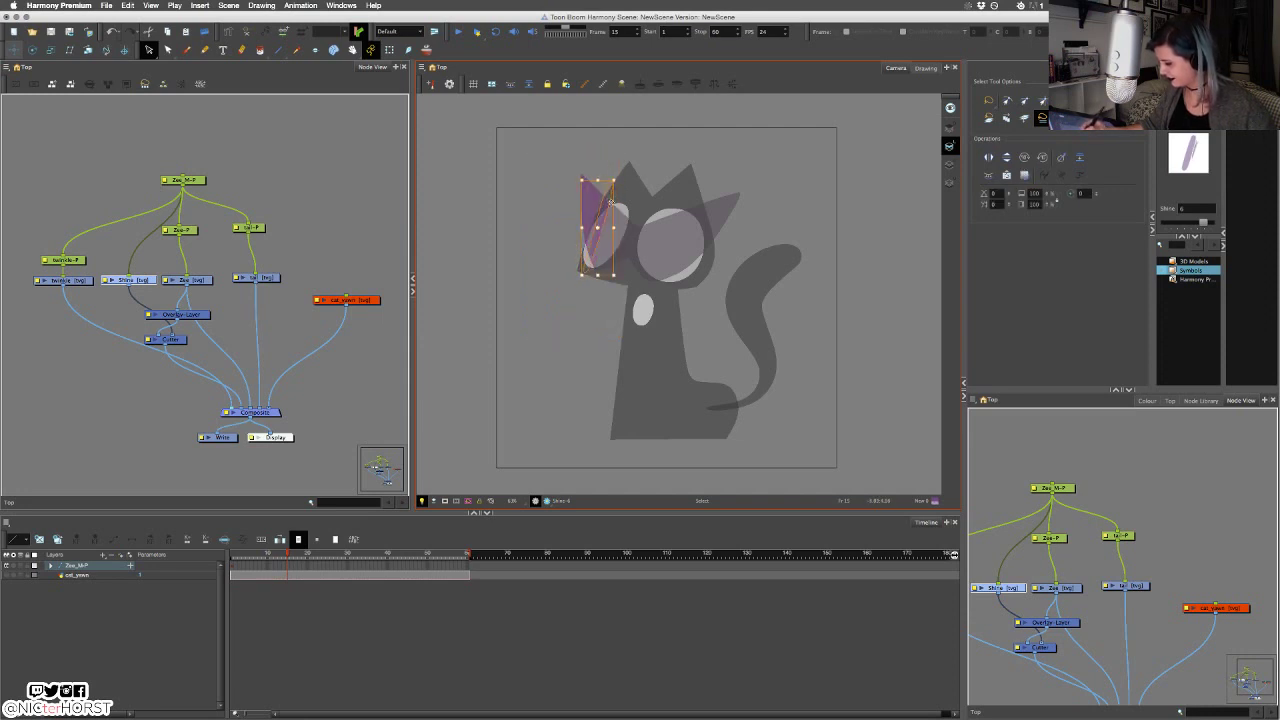
pyautogui.click(520, 338)
# Go back to frame 11 and adjust the narrow Shine stroke beside the glasses' bridge.
pyautogui.moveTo(286, 557)
pyautogui.mouseDown()
pyautogui.moveTo(252, 557)
pyautogui.moveTo(318, 557)
pyautogui.moveTo(274, 557)
pyautogui.mouseUp()
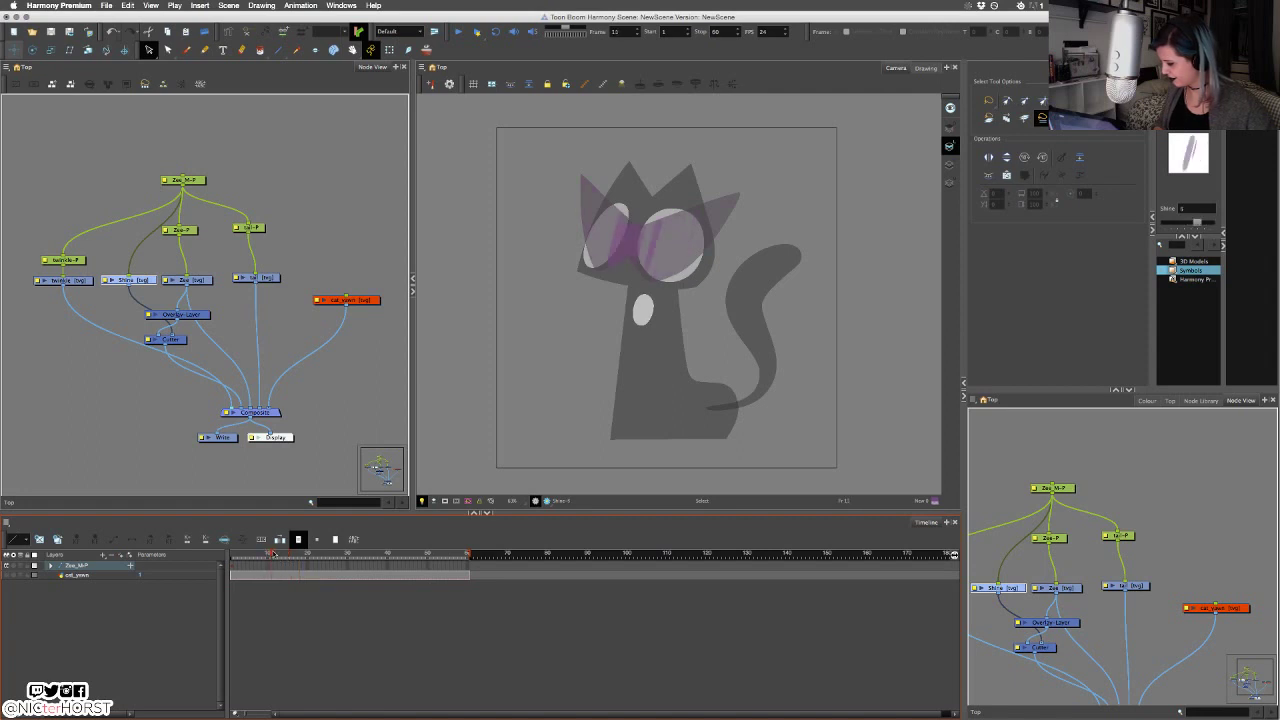
pyautogui.click(655, 246)
pyautogui.moveTo(655, 246); pyautogui.dragTo(654, 251)
pyautogui.click(571, 380)
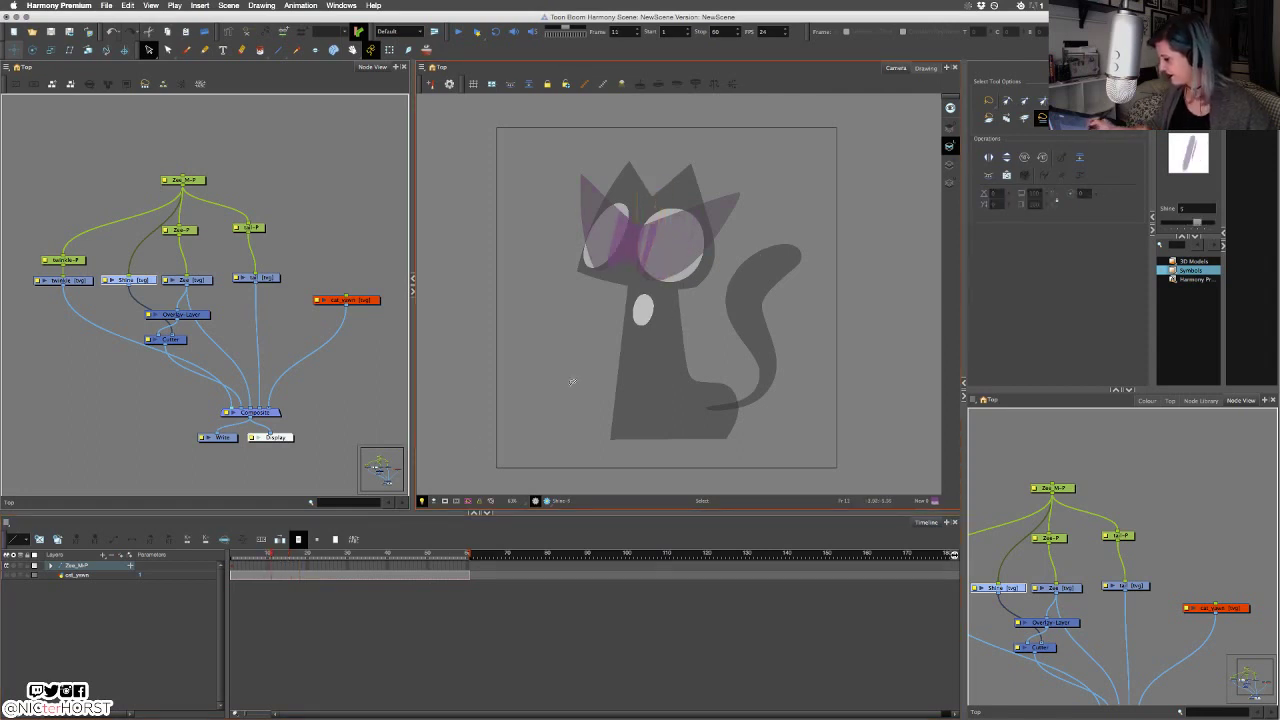
# Step and scrub through the frames up to 14 to examine the shine's spacing and slant.
pyautogui.moveTo(274, 557)
pyautogui.mouseDown()
pyautogui.moveTo(228, 558)
pyautogui.moveTo(311, 561)
pyautogui.moveTo(235, 566)
pyautogui.moveTo(256, 566)
pyautogui.mouseUp()
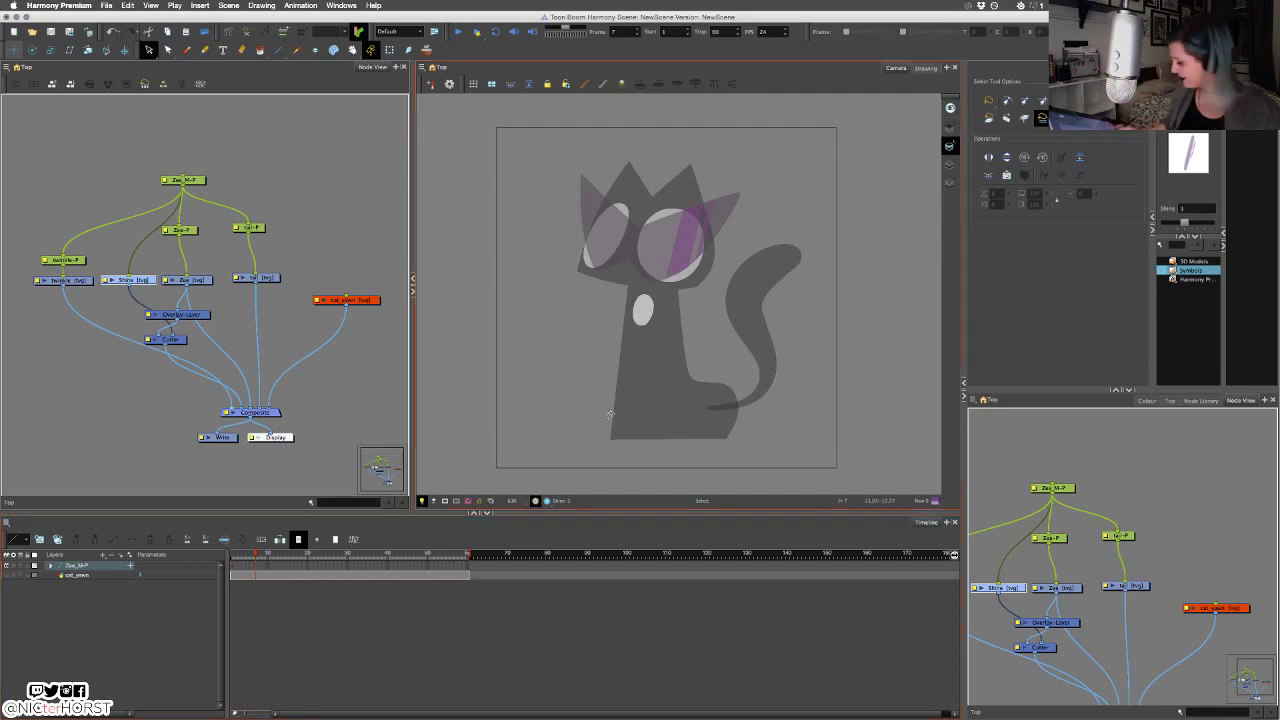
pyautogui.press(',')
pyautogui.press(',')
pyautogui.press(',')
pyautogui.press(',')
pyautogui.press(',')
pyautogui.moveTo(254, 565)
pyautogui.mouseDown()
pyautogui.moveTo(336, 565)
pyautogui.moveTo(284, 560)
pyautogui.mouseUp()
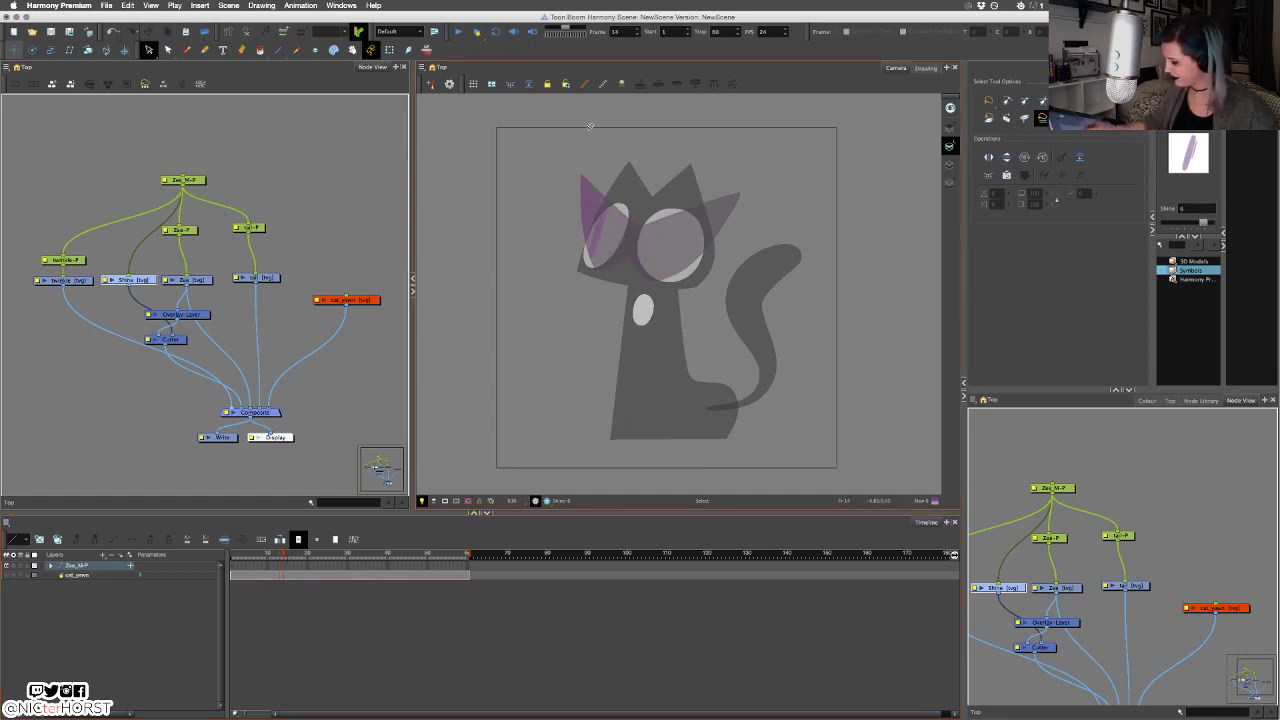
# Paint a round white brush dot on the twinkle drawing at the outer pointed tip of the glasses at frame 14.
pyautogui.click(186, 50)
pyautogui.click(1147, 401)
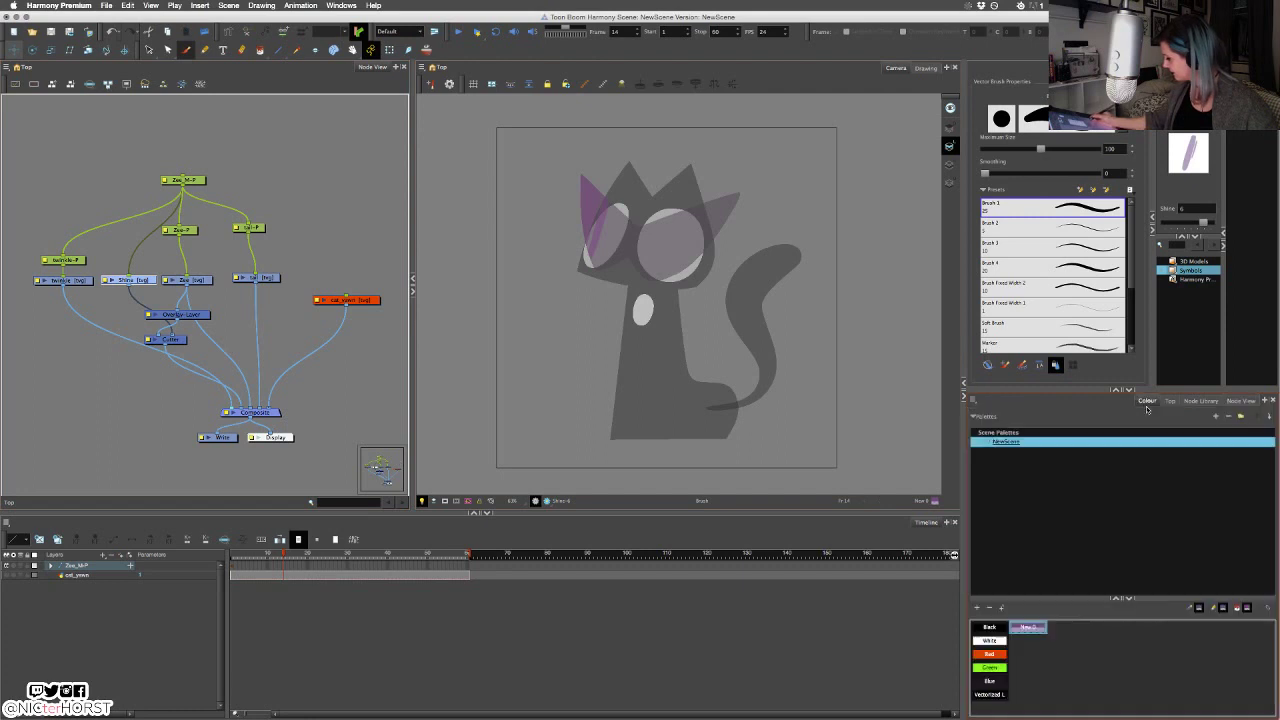
pyautogui.click(990, 640)
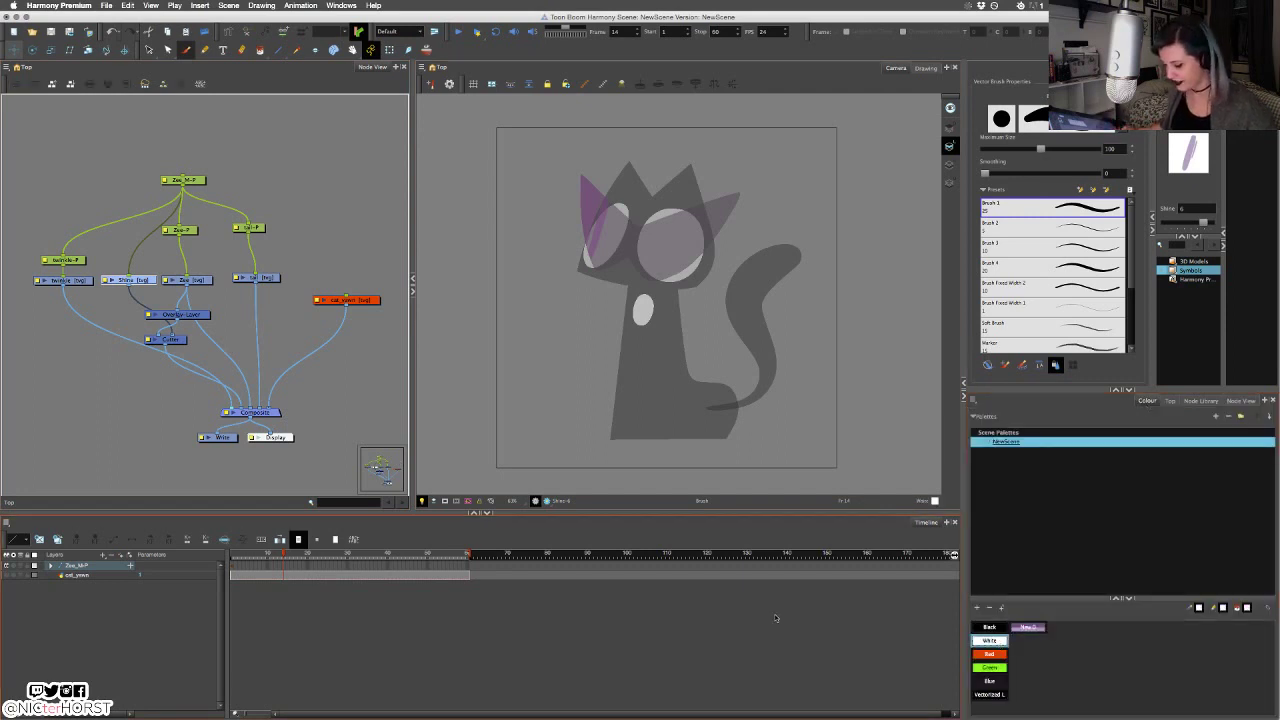
pyautogui.click(67, 281)
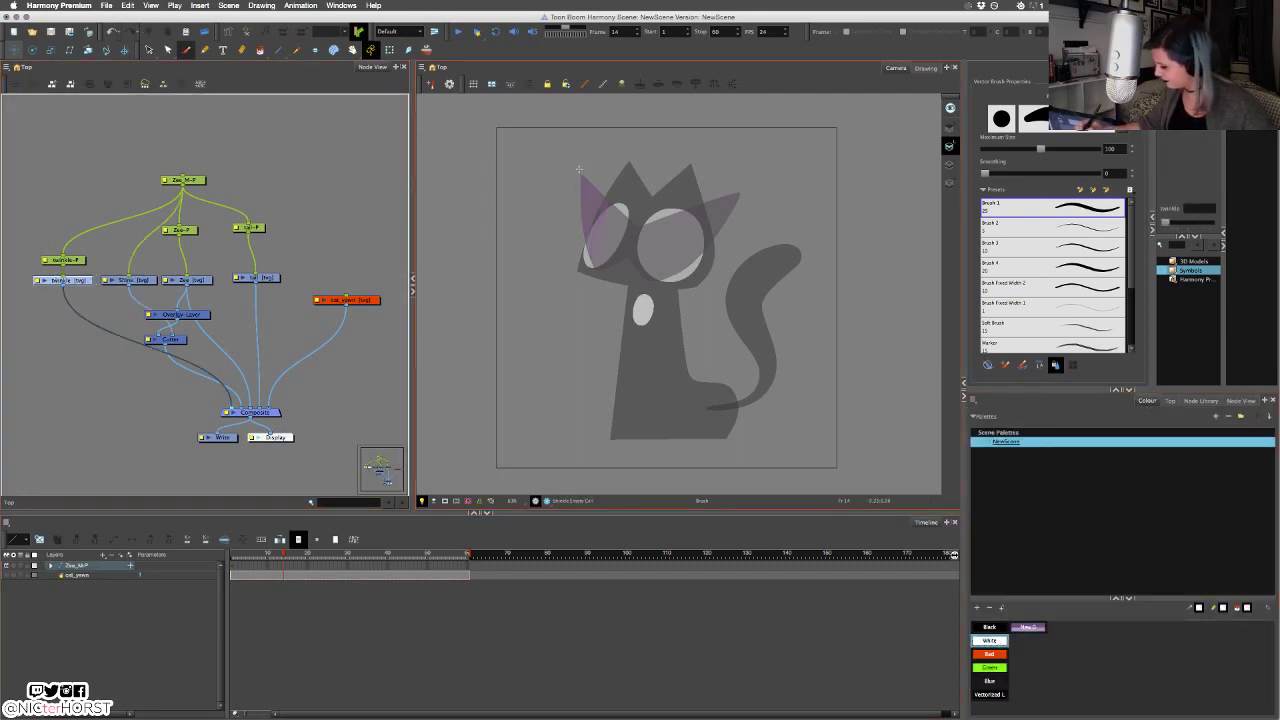
pyautogui.moveTo(577, 169); pyautogui.dragTo(585, 179)
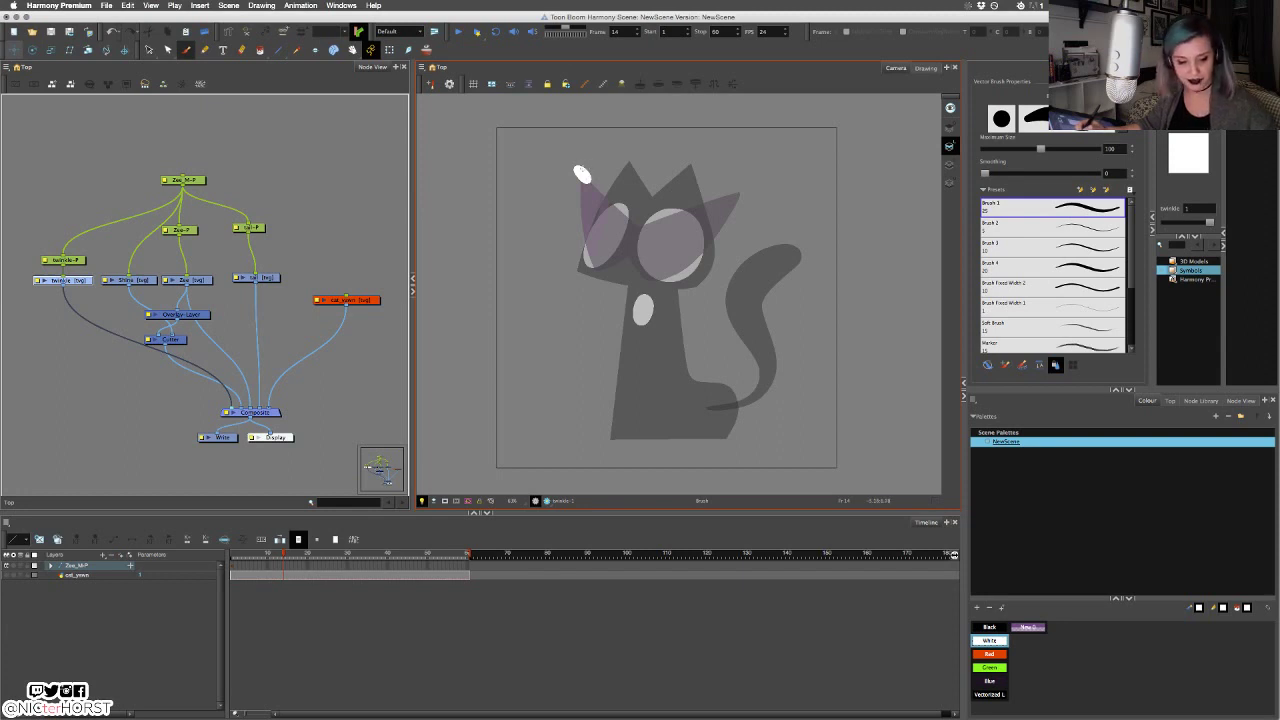
pyautogui.press('2')
pyautogui.press('2')
pyautogui.press('2')
pyautogui.press('2')
pyautogui.press('super+z')
pyautogui.moveTo(555, 188); pyautogui.dragTo(559, 196)
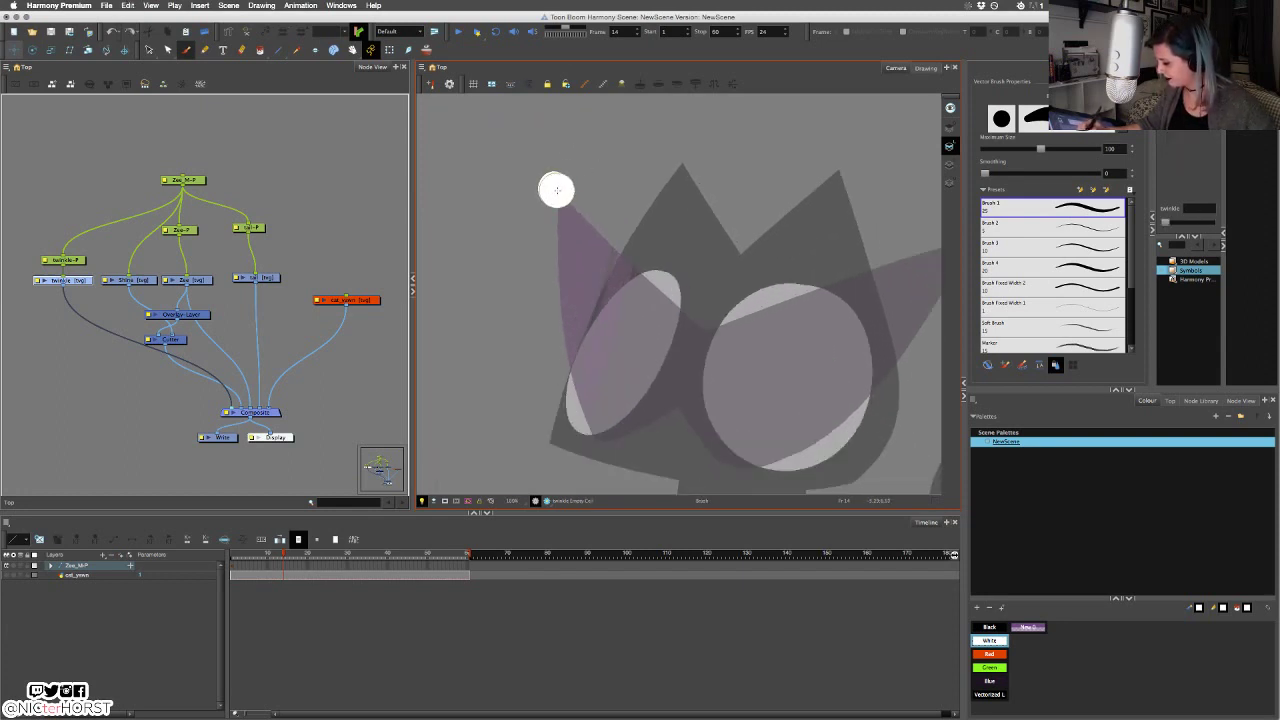
pyautogui.press('super+z')
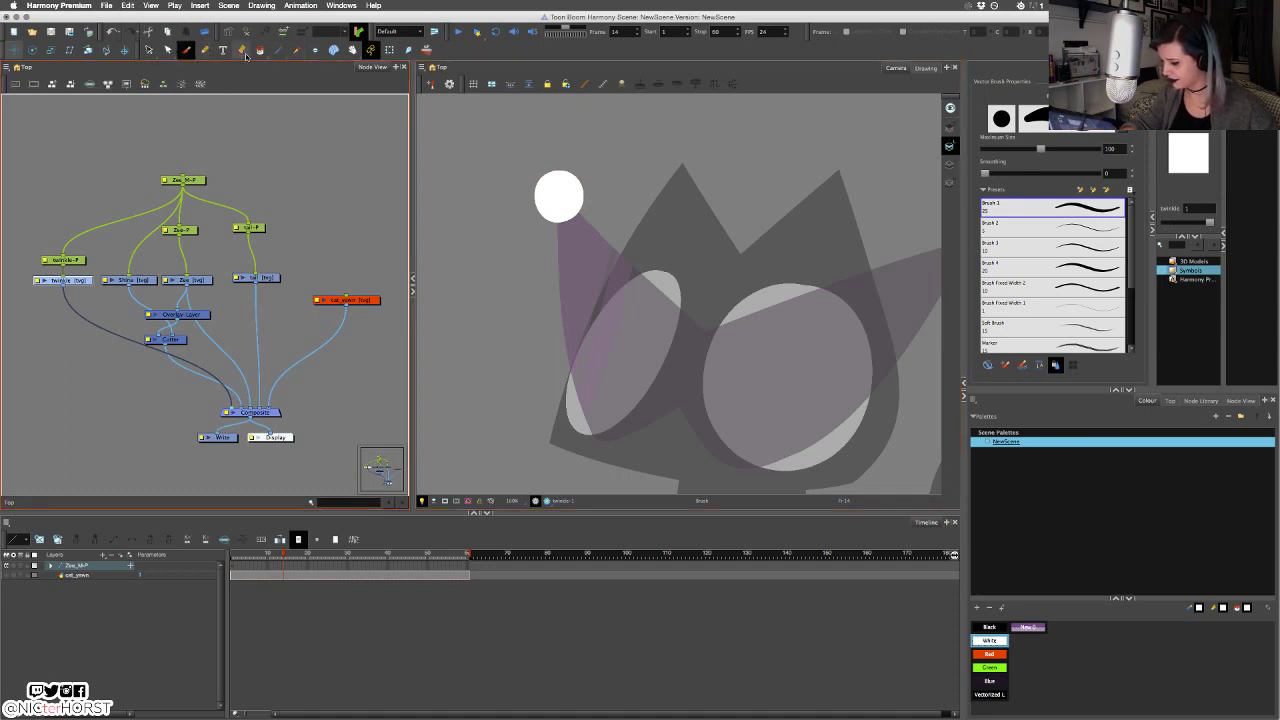
# Carve the white dot into a small four-pointed sparkle using the round Eraser preset.
pyautogui.click(242, 51)
pyautogui.click(547, 169)
pyautogui.hotkey('ctrl', 'z')
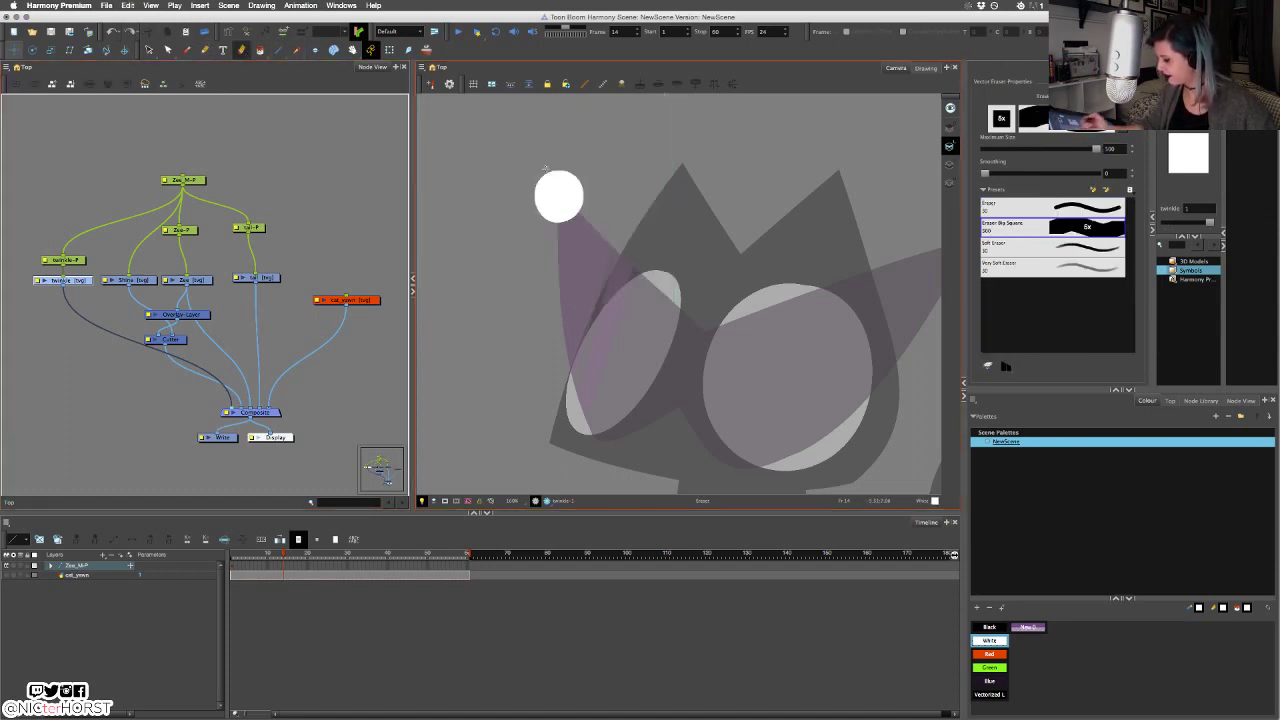
pyautogui.click(1101, 208)
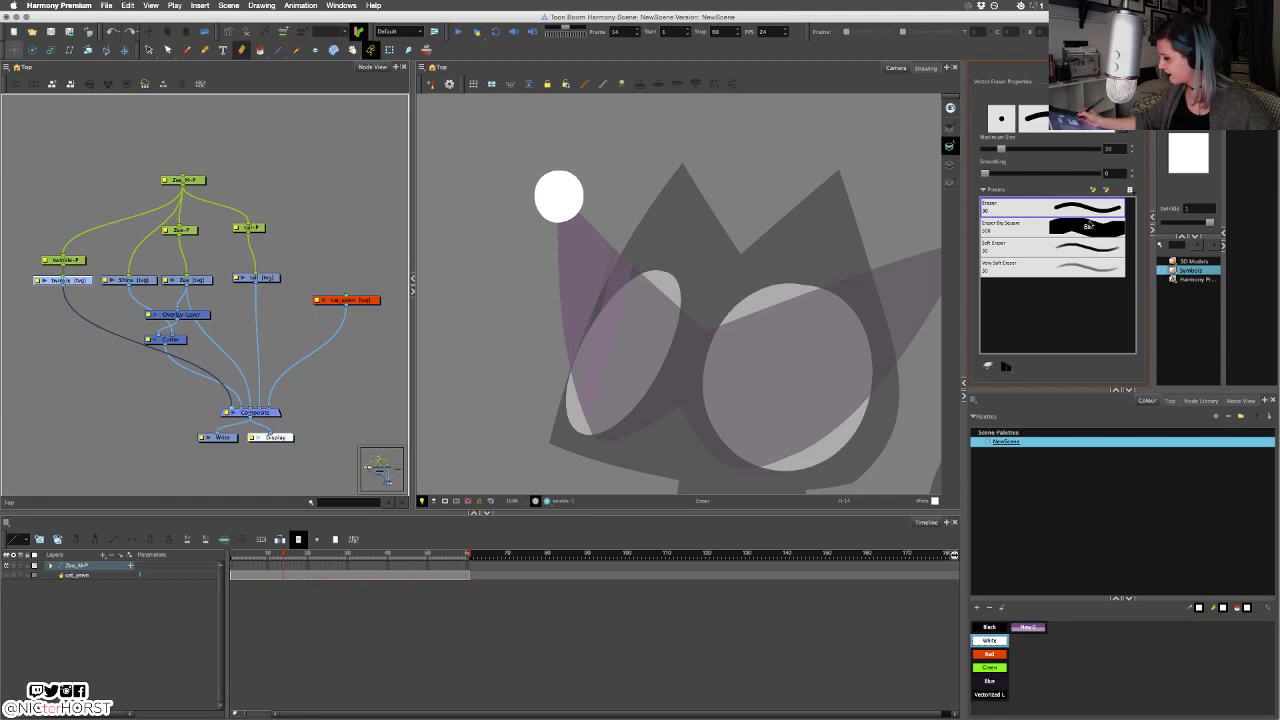
pyautogui.moveTo(535, 173)
pyautogui.mouseDown()
pyautogui.moveTo(535, 187)
pyautogui.moveTo(543, 174)
pyautogui.moveTo(579, 182)
pyautogui.mouseUp()
pyautogui.press('super+z')
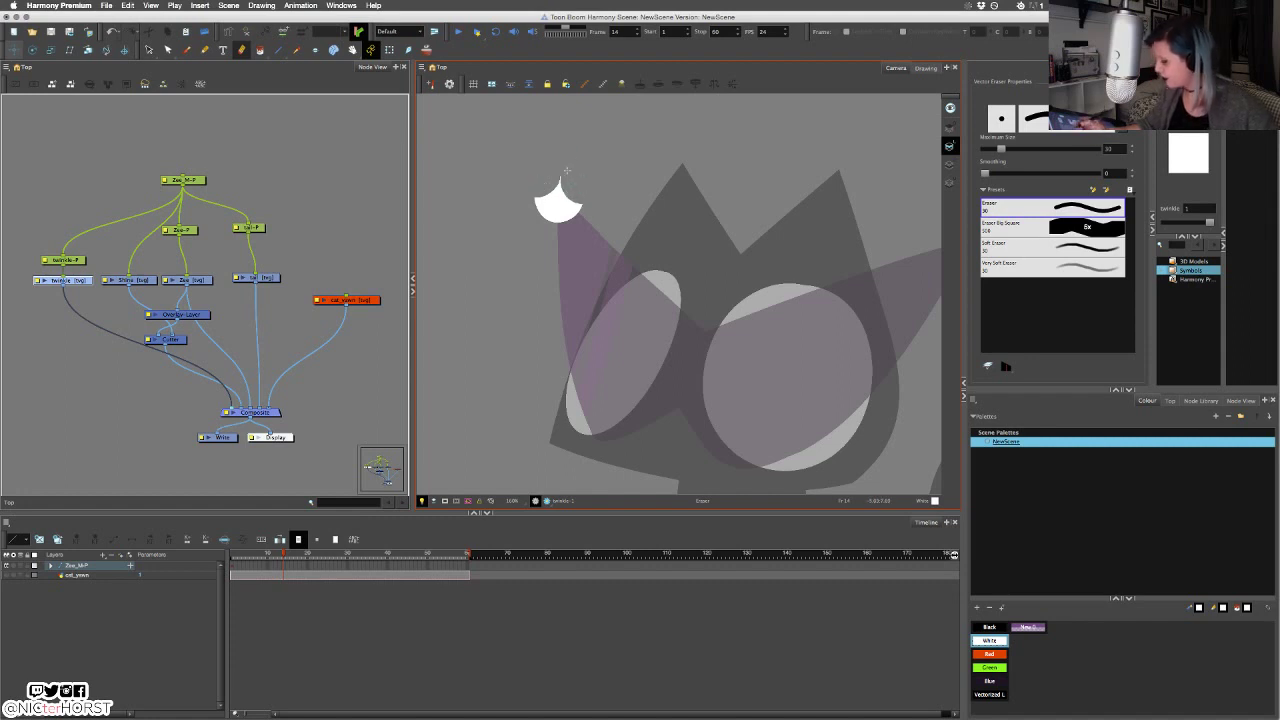
pyautogui.moveTo(536, 198); pyautogui.dragTo(566, 229)
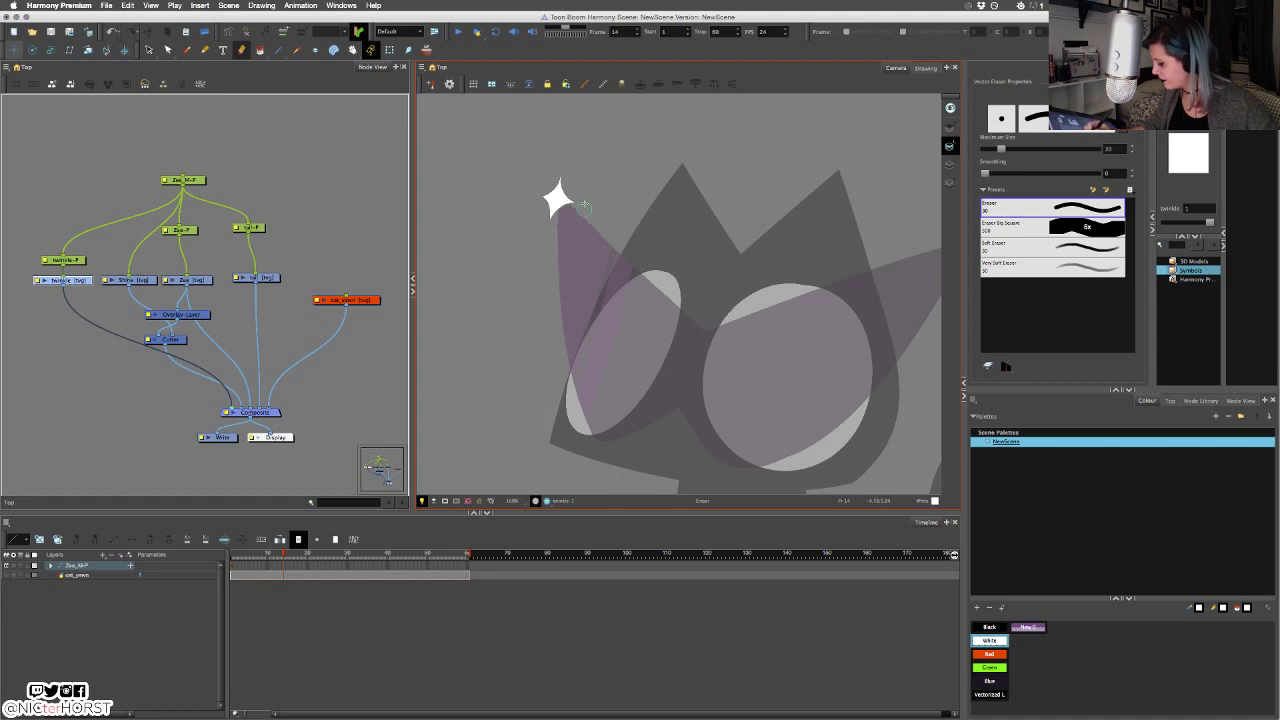
pyautogui.moveTo(539, 201); pyautogui.dragTo(551, 218)
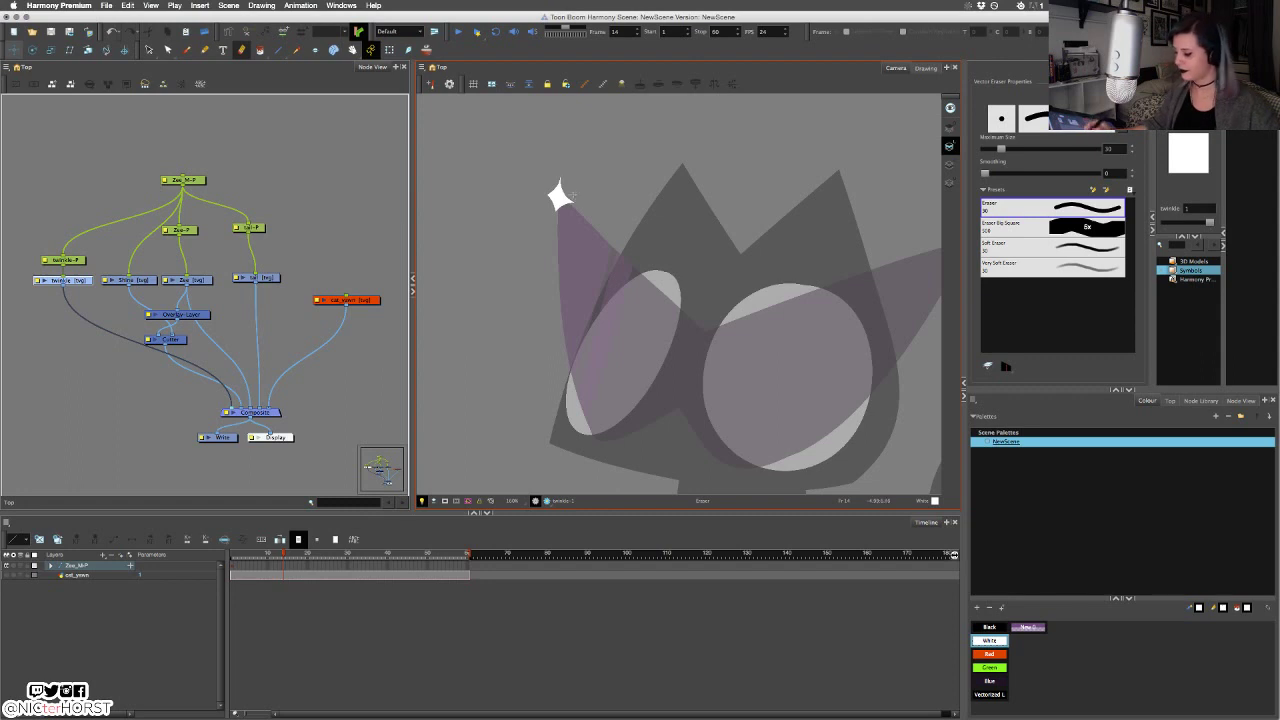
# Trim the white sparkle at frame 14 and resize it on the outer pointed tip of the glasses.
pyautogui.moveTo(566, 174)
pyautogui.mouseDown()
pyautogui.moveTo(577, 199)
pyautogui.moveTo(566, 218)
pyautogui.moveTo(577, 208)
pyautogui.mouseUp()
pyautogui.press('super+z')
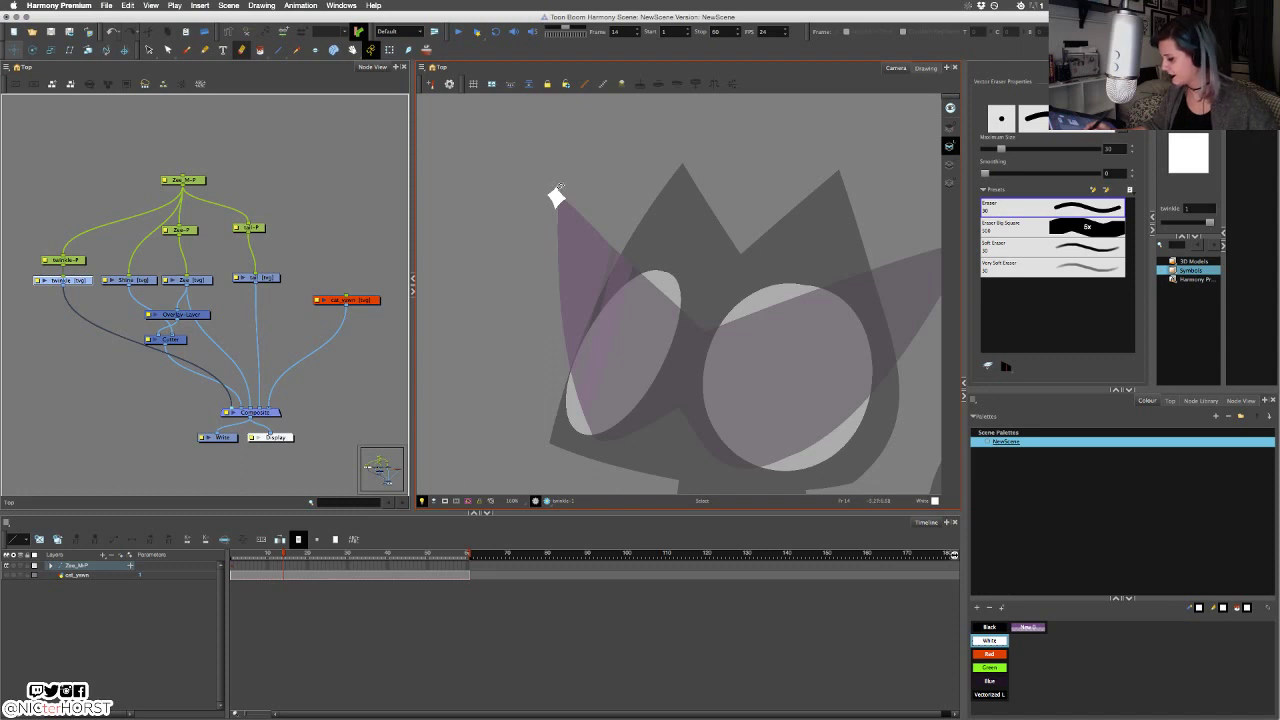
pyautogui.keyDown('super'); pyautogui.click(560, 190); pyautogui.keyUp('super')
pyautogui.moveTo(564, 183); pyautogui.dragTo(567, 188)
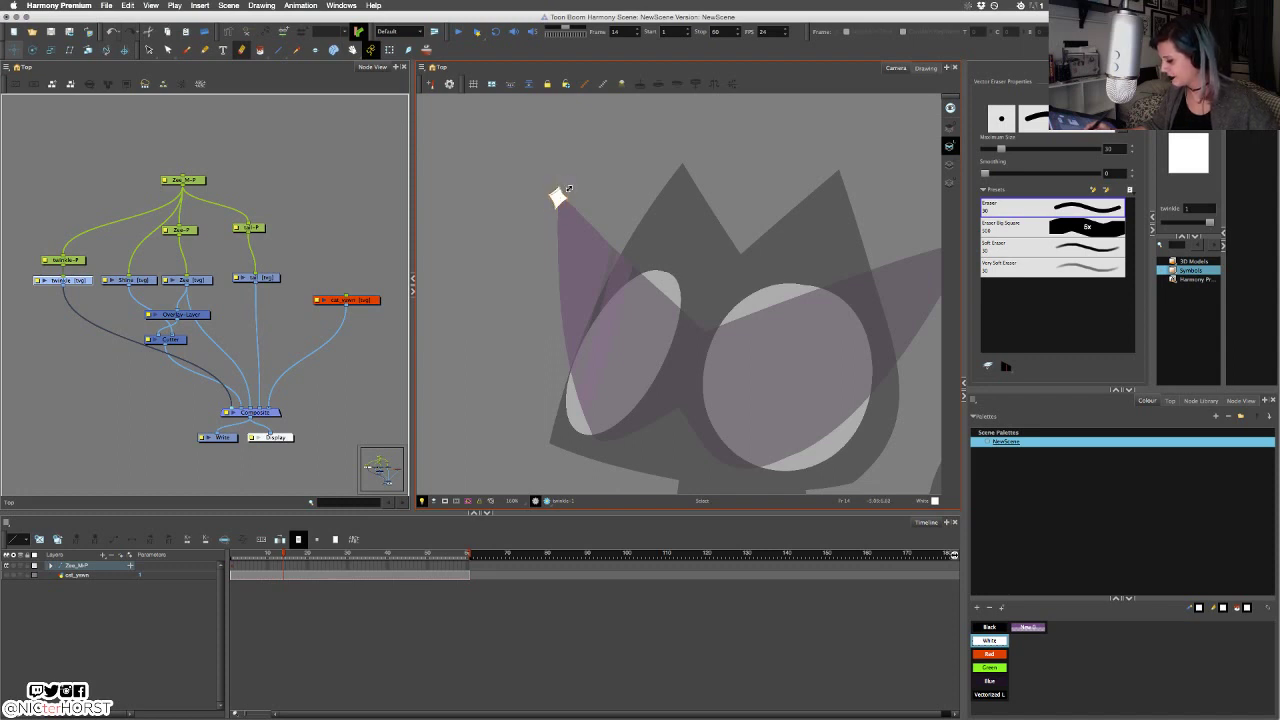
pyautogui.hotkey('alt', 'e')
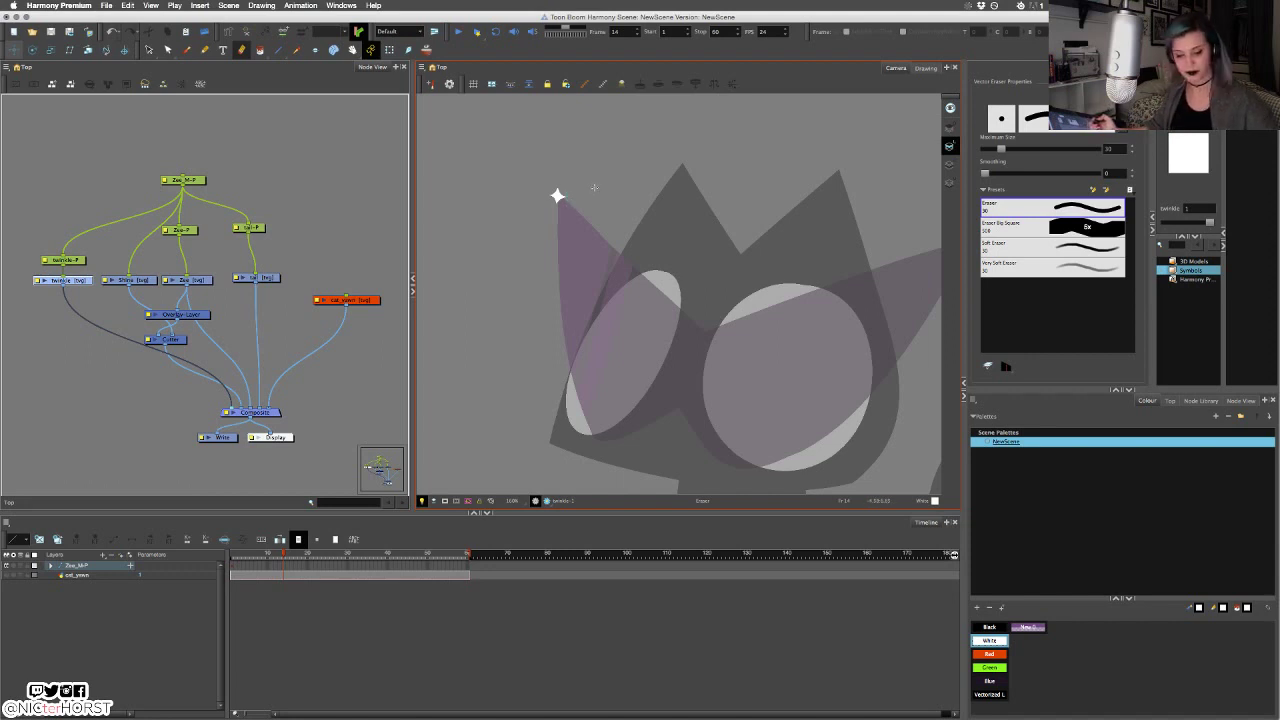
# Advance to frame 17 and paint a round white brush dot on the twinkle layer at the glasses' outer tip.
pyautogui.press('.')
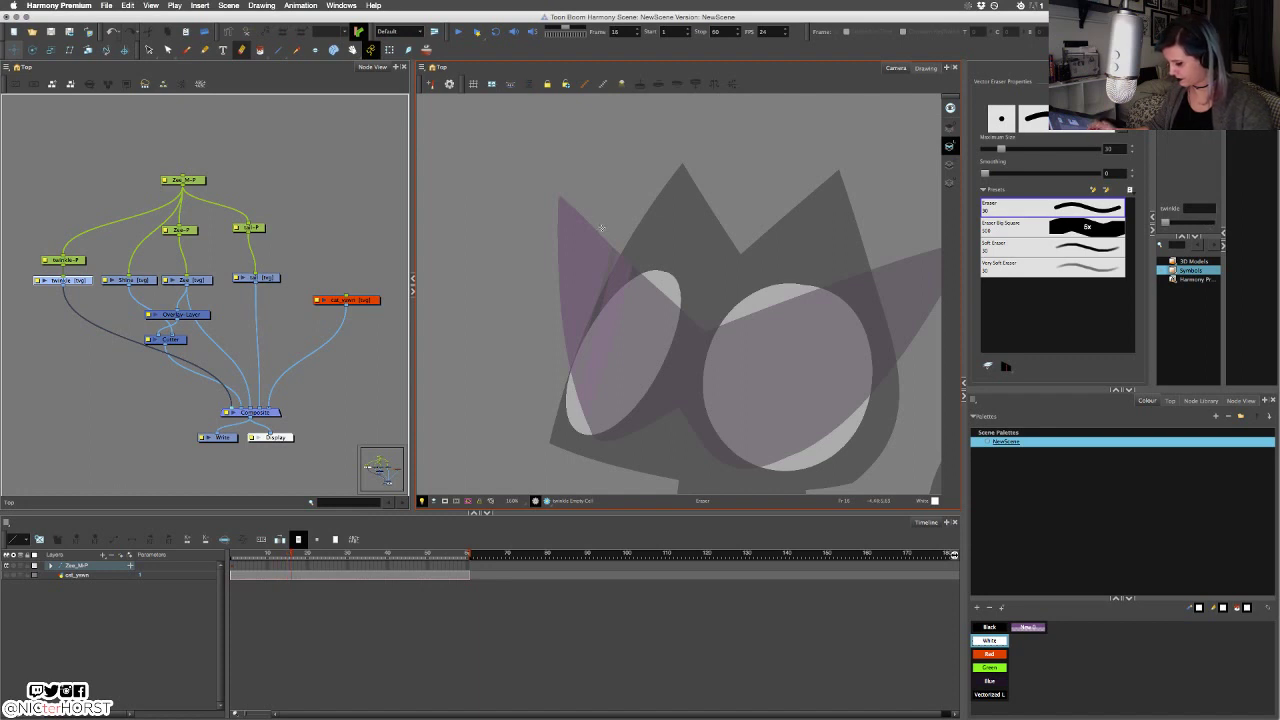
pyautogui.press('.')
pyautogui.rightClick(565, 245)
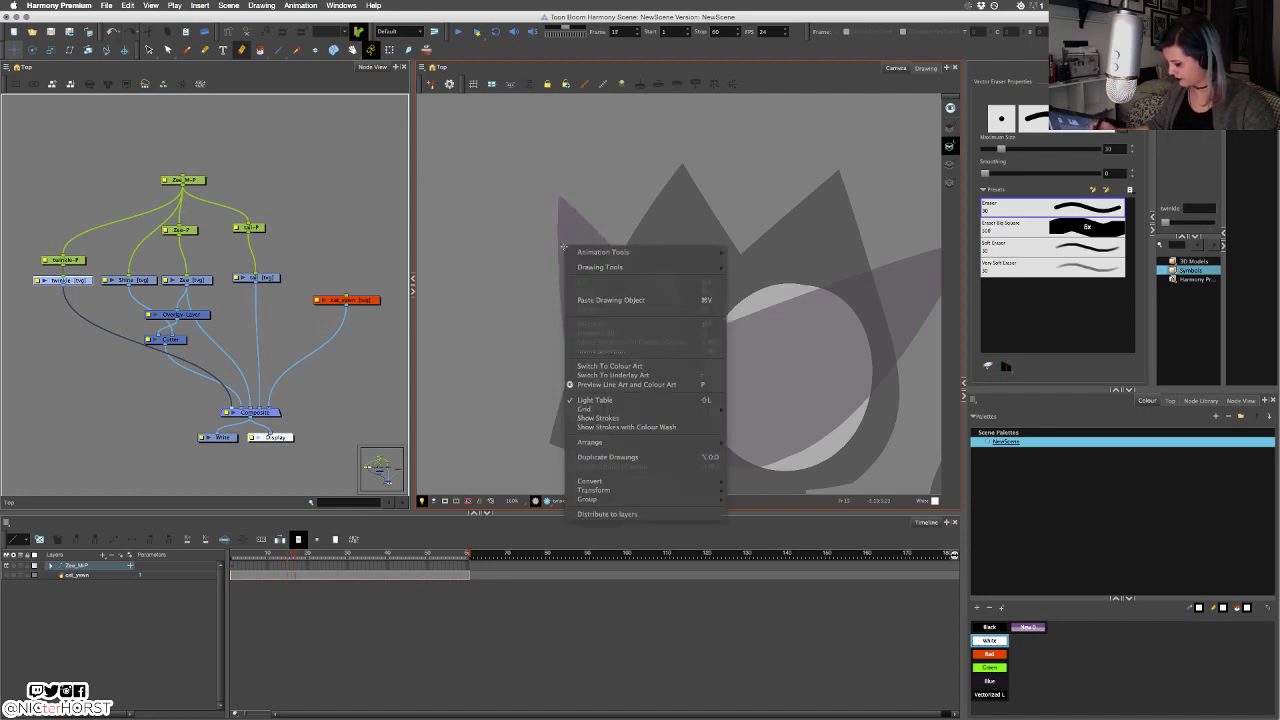
pyautogui.click(610, 459)
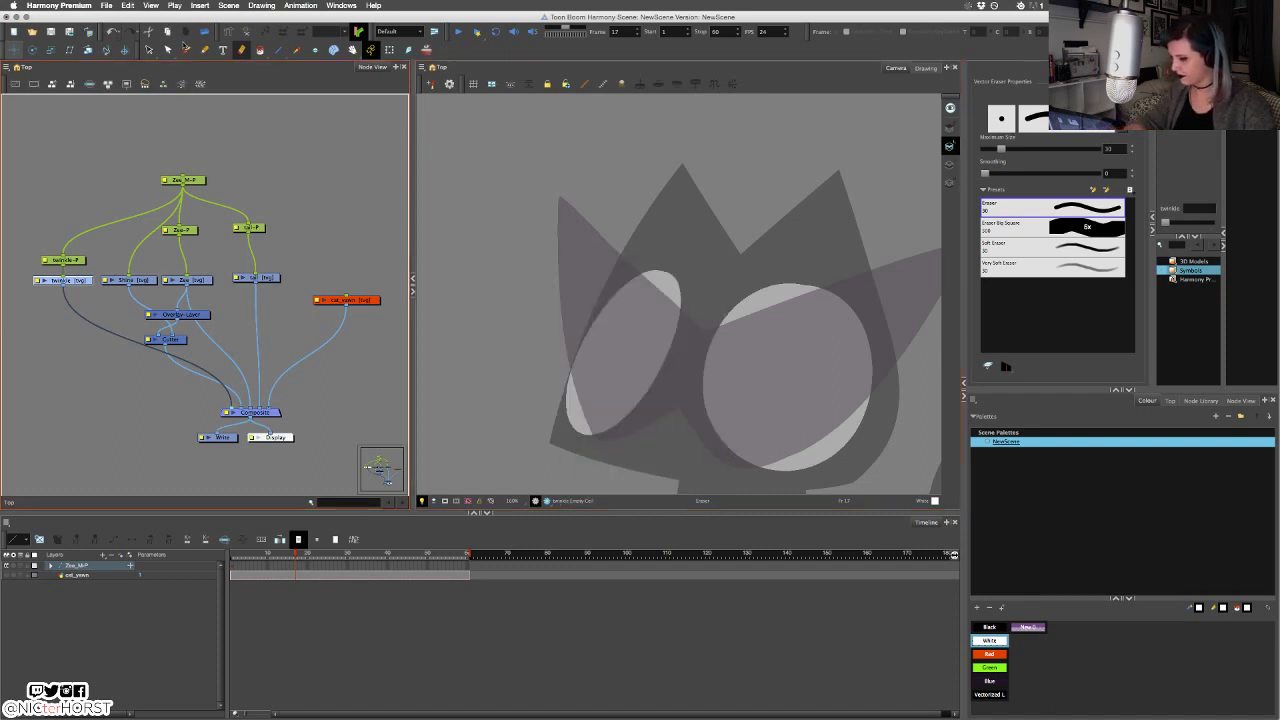
pyautogui.hotkey('alt', 'b')
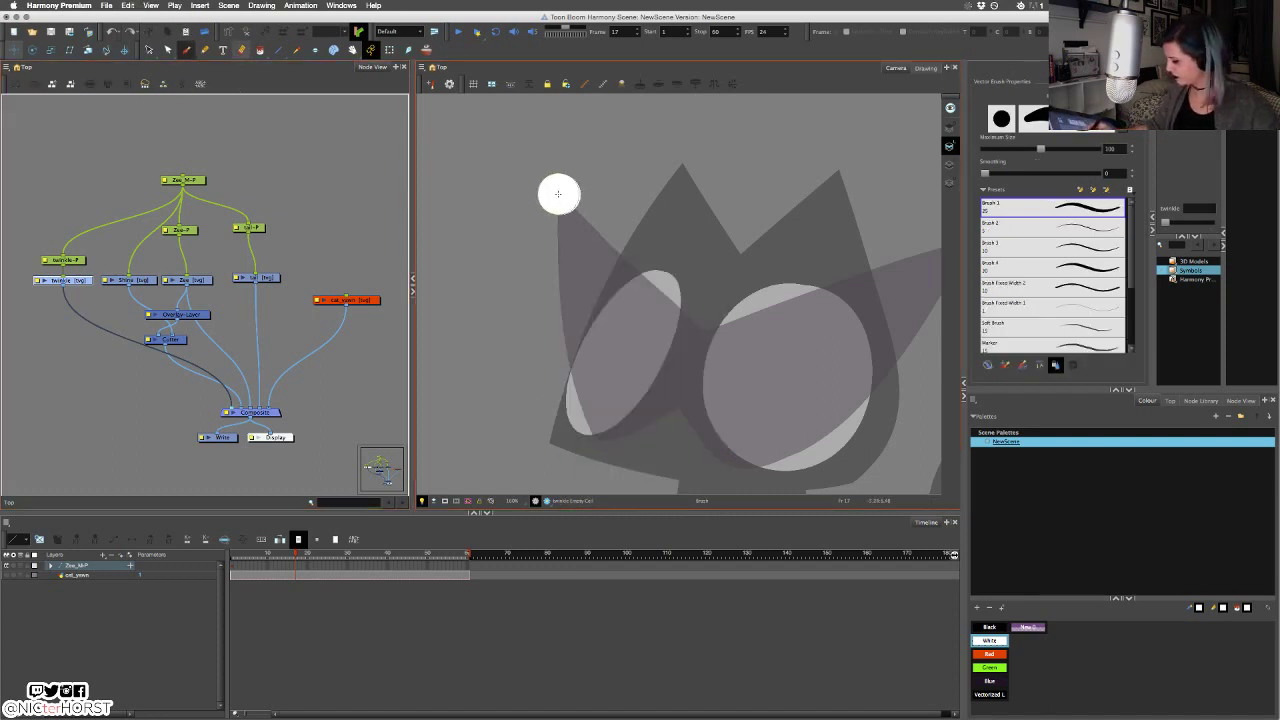
# Carve the frame 17 dot into a four-pointed sparkle by erasing a bite from each of its four sides.
pyautogui.click(242, 50)
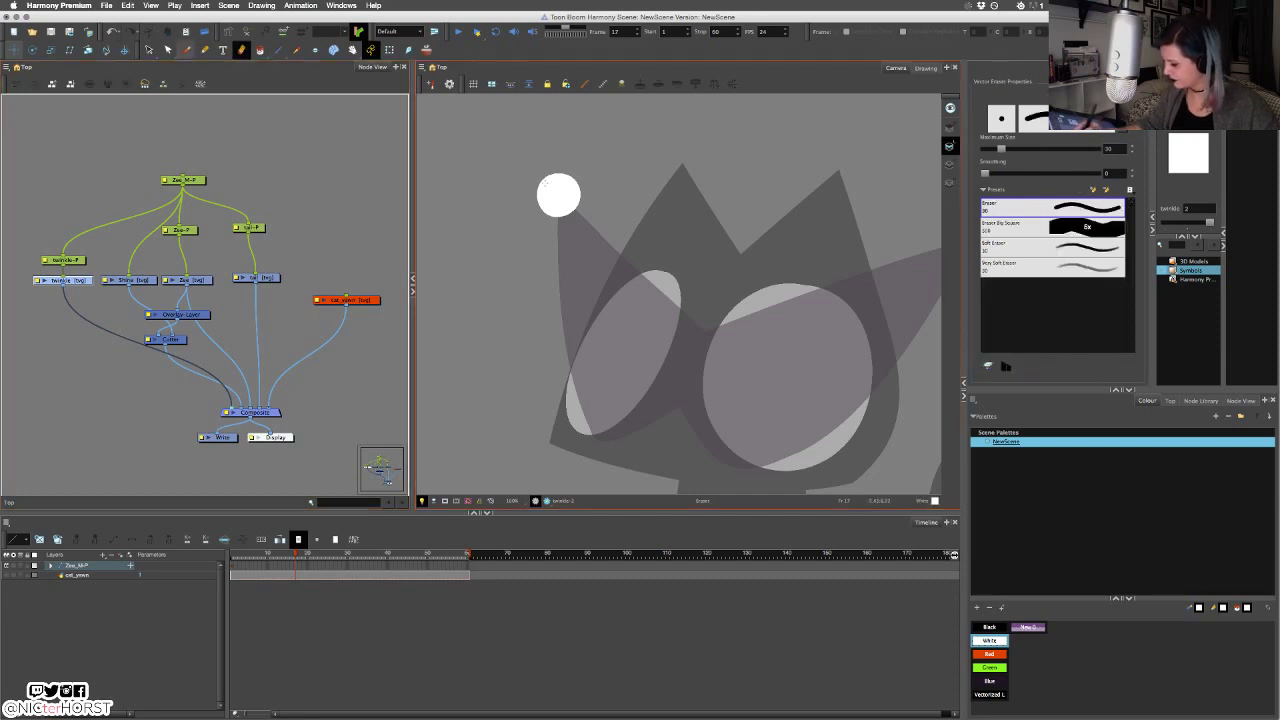
pyautogui.press(',')
pyautogui.press('.')
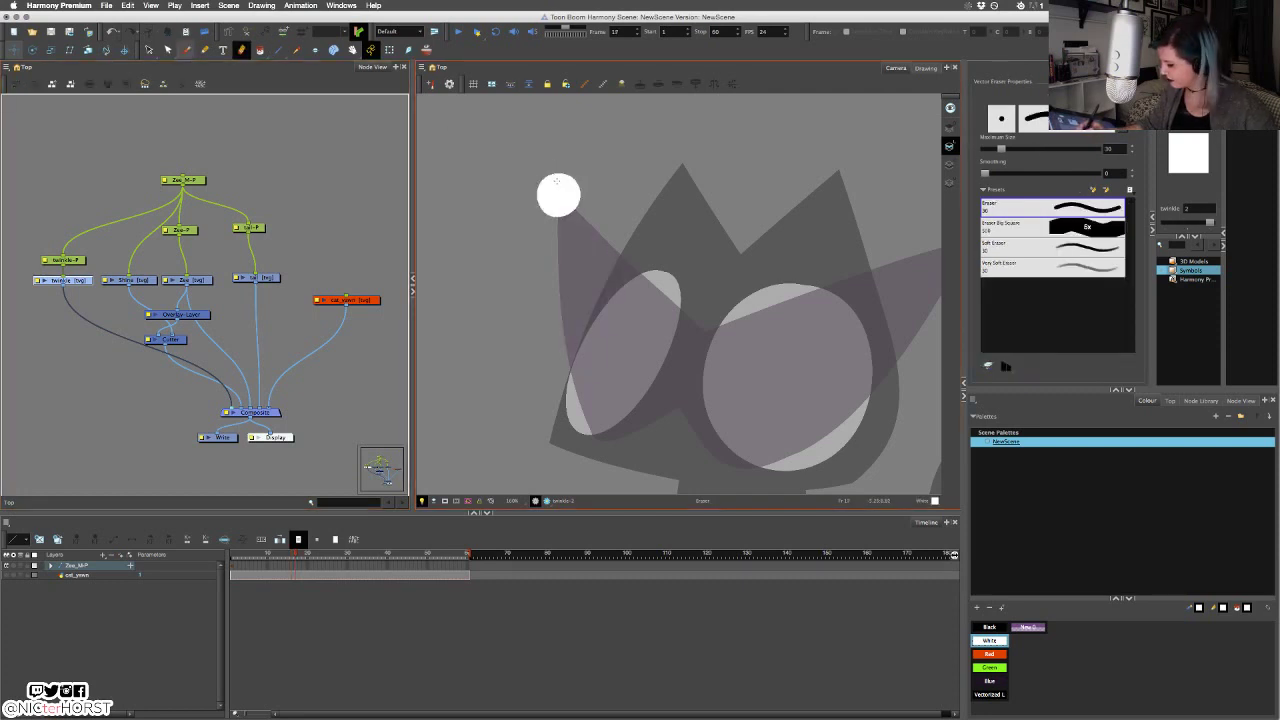
pyautogui.click(553, 173)
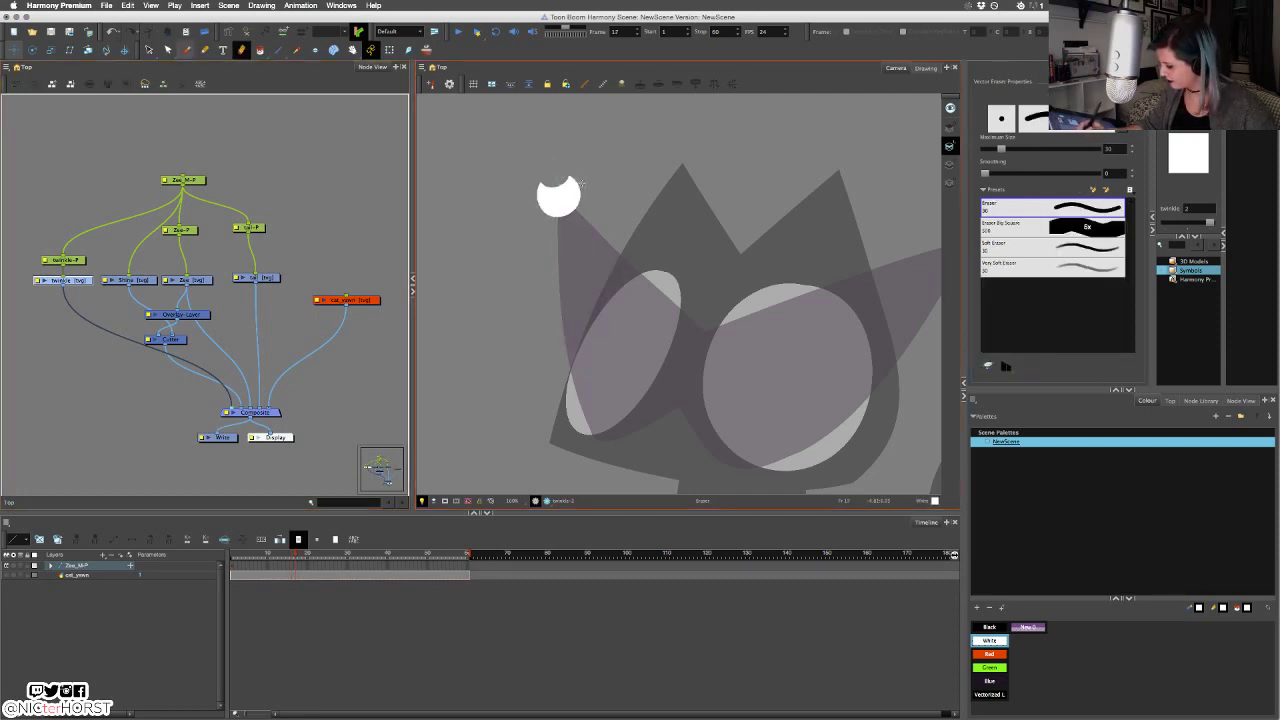
pyautogui.click(582, 192)
pyautogui.moveTo(568, 218); pyautogui.dragTo(567, 222)
pyautogui.moveTo(529, 188); pyautogui.dragTo(536, 202)
# Compare the frame 17 sparkle with the previous drawing and refine its points with the Eraser, undoing unwanted strokes.
pyautogui.press(',')
pyautogui.press('.')
pyautogui.press(',')
pyautogui.press('.')
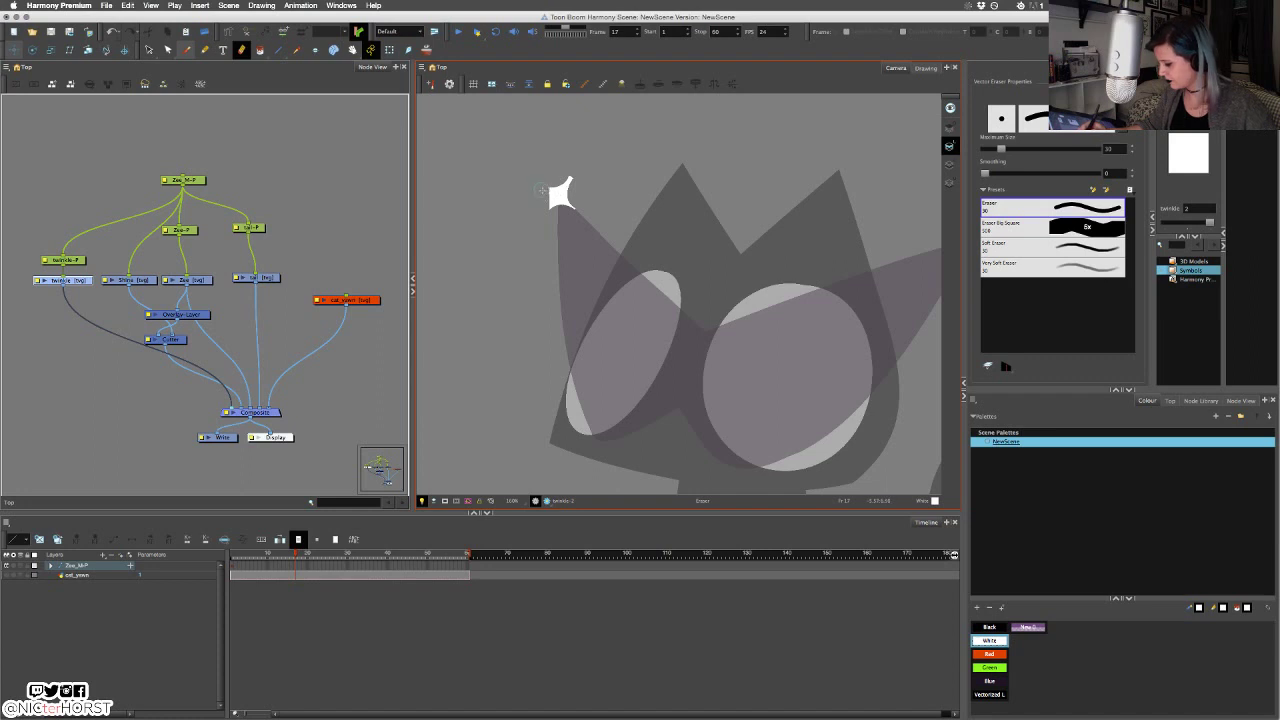
pyautogui.moveTo(547, 184)
pyautogui.mouseDown()
pyautogui.moveTo(581, 207)
pyautogui.moveTo(584, 166)
pyautogui.moveTo(573, 206)
pyautogui.mouseUp()
pyautogui.press('super+z')
pyautogui.press('super+z')
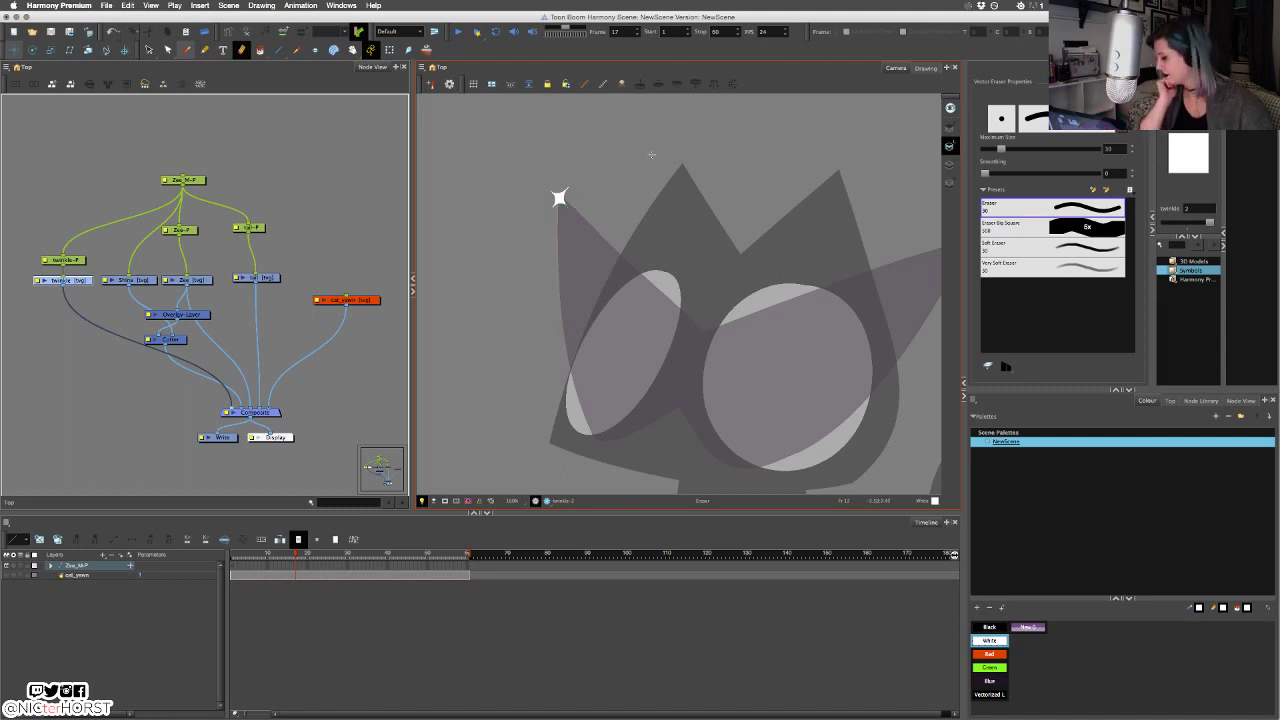
# Check the previous sparkle and scale the frame 17 sparkle up slightly from its corner.
pyautogui.press(',')
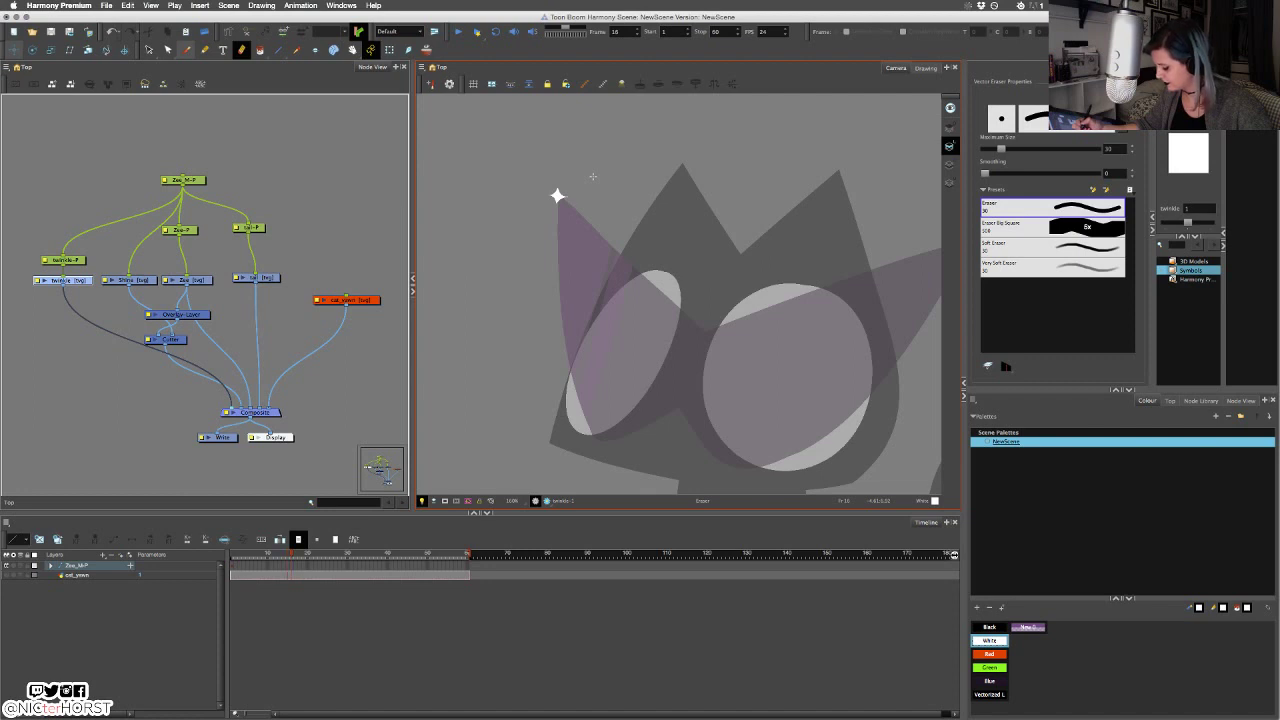
pyautogui.press('.')
pyautogui.press('.')
pyautogui.keyDown('super'); pyautogui.click(560, 197); pyautogui.keyUp('super')
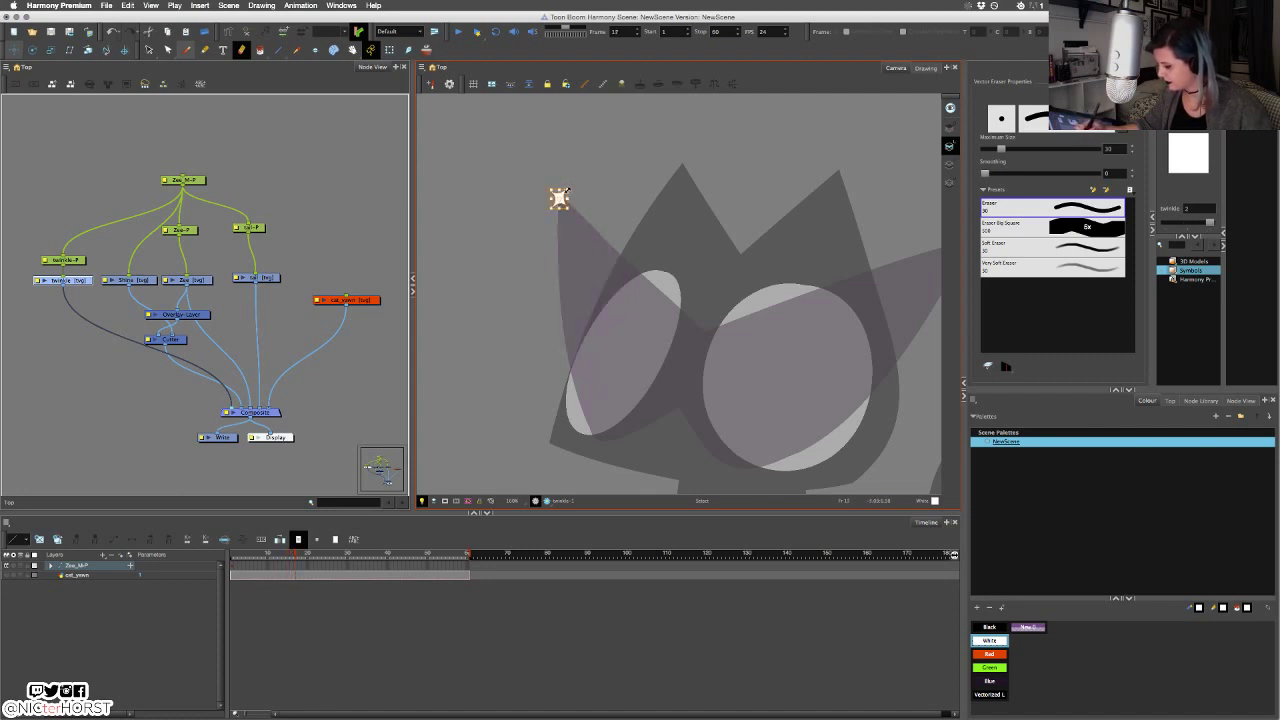
pyautogui.moveTo(567, 190); pyautogui.dragTo(574, 183)
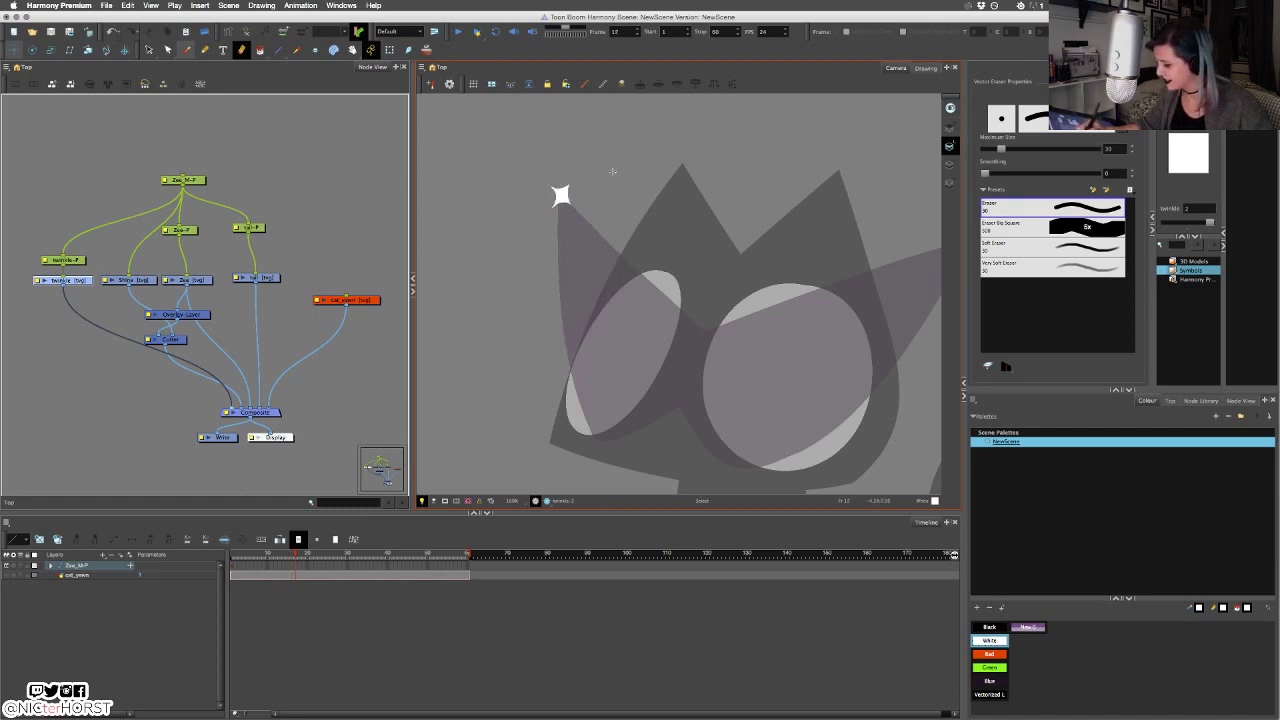
# Nudge the frame 17 sparkle into line with the previous one over the glasses' tip and save the scene.
pyautogui.click(564, 196)
pyautogui.click(578, 181)
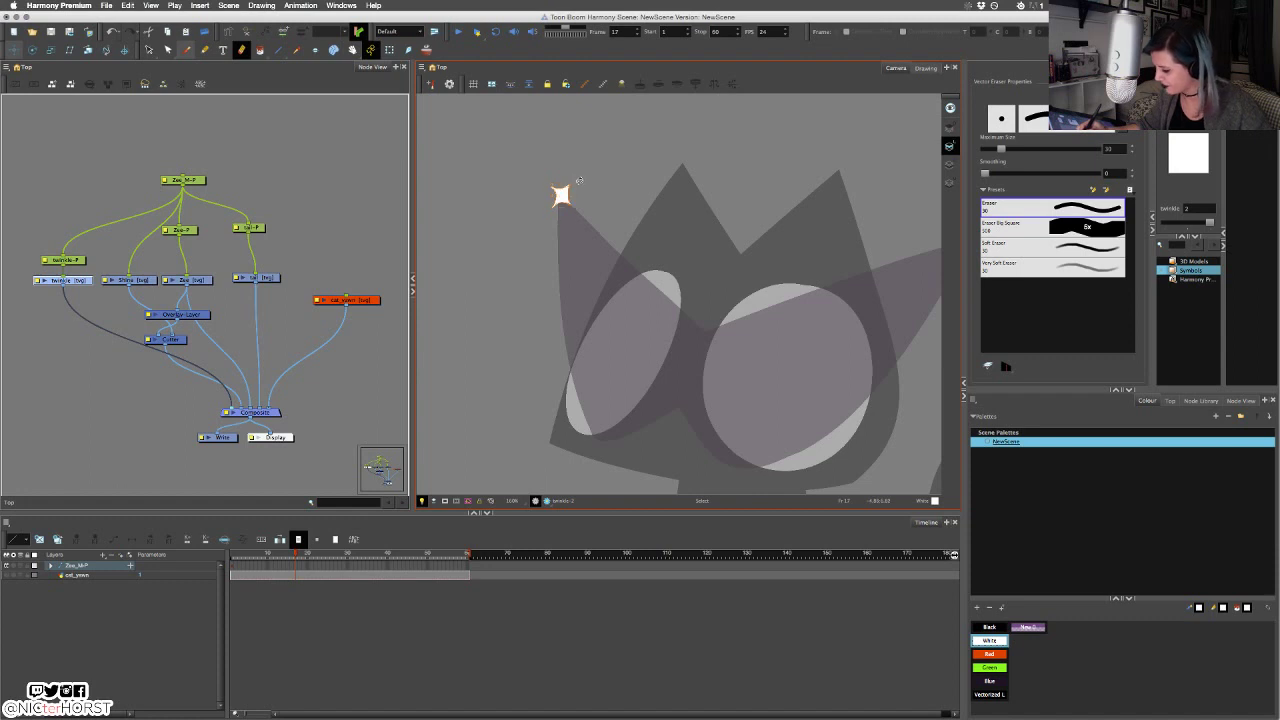
pyautogui.click(569, 196)
pyautogui.click(562, 197)
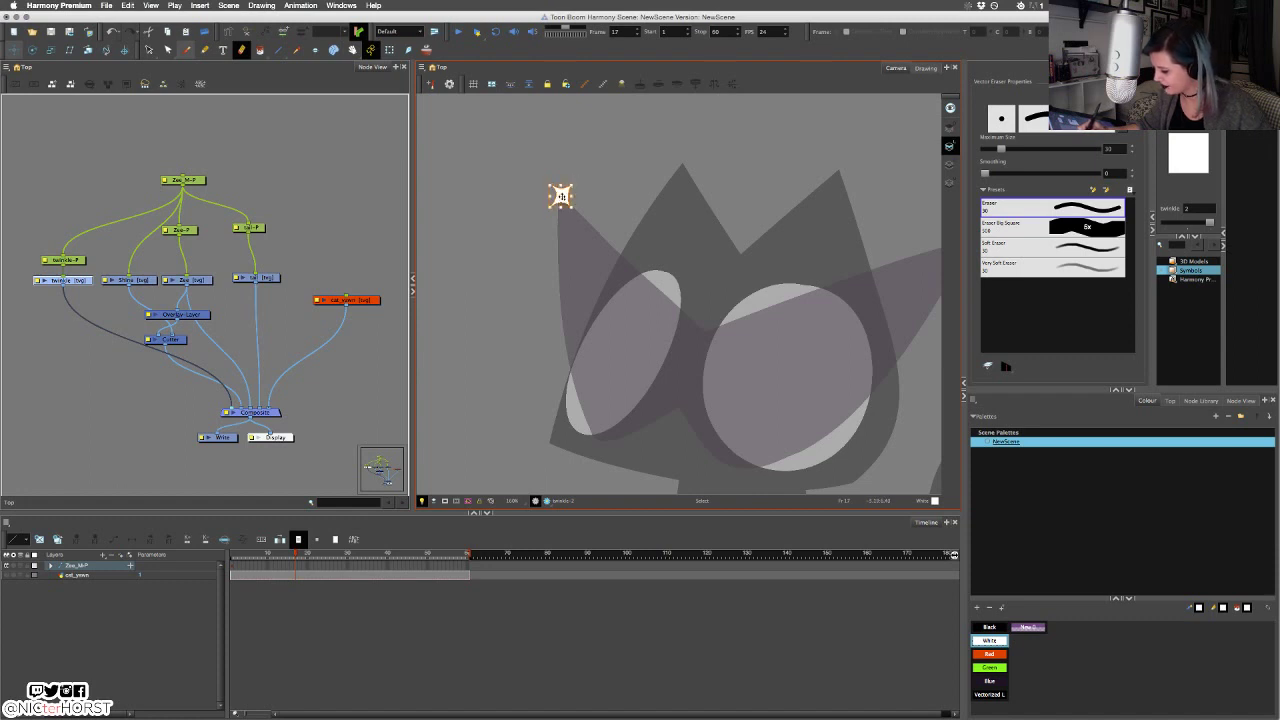
pyautogui.click(561, 195)
pyautogui.moveTo(565, 200); pyautogui.dragTo(566, 199)
pyautogui.press(',')
pyautogui.press('.')
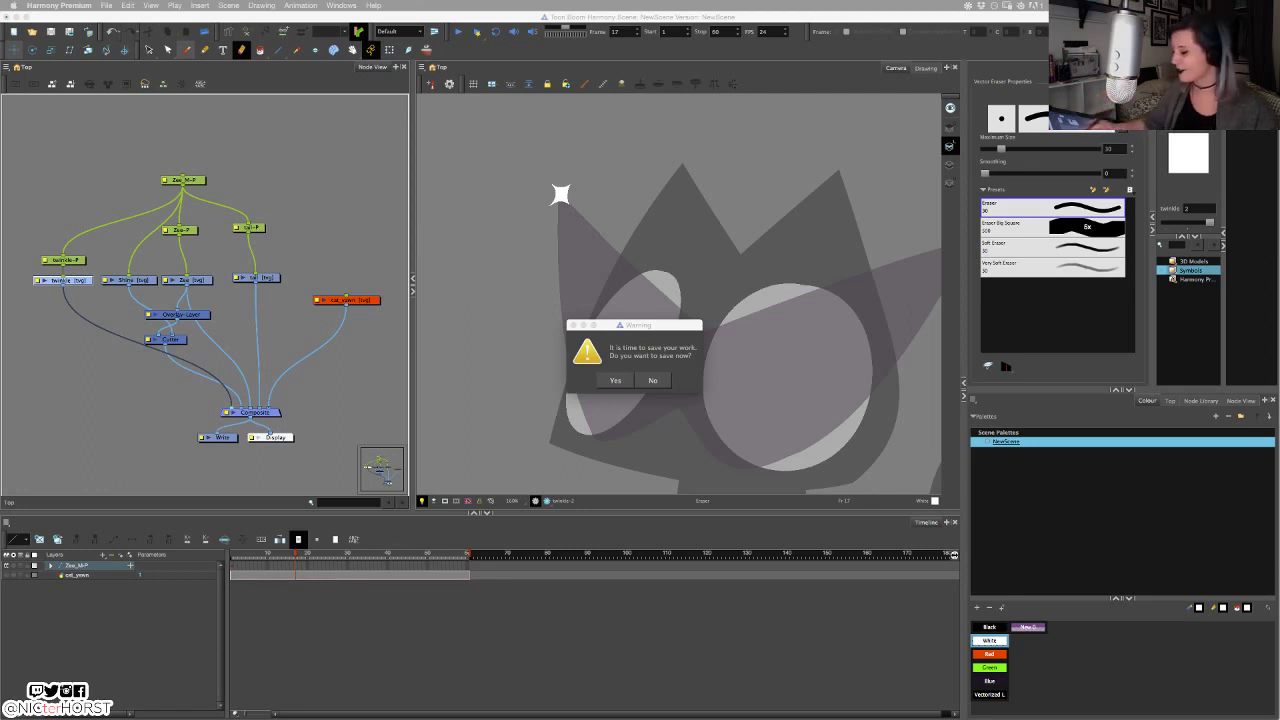
pyautogui.click(618, 381)
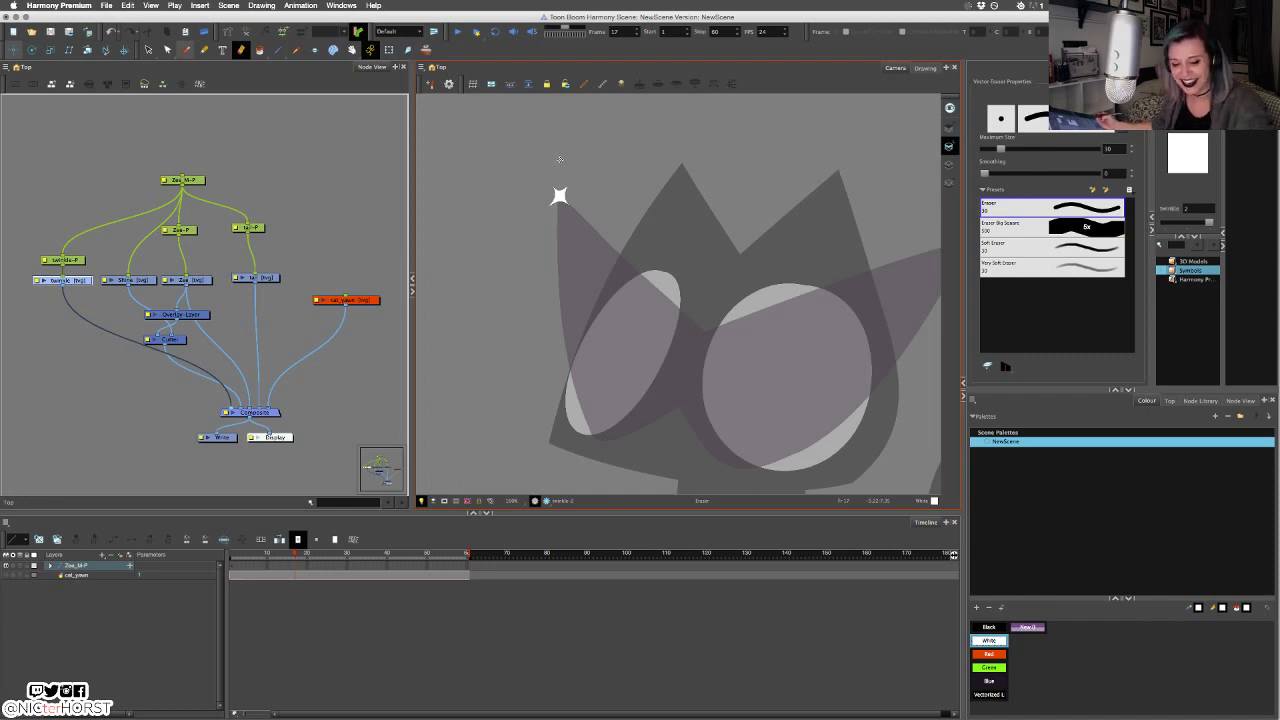
# Compare the sparkles at frames 16 and 17, and paint a larger round white dot at the glasses' tip at frame 20.
pyautogui.press(',')
pyautogui.press('.')
pyautogui.press(',')
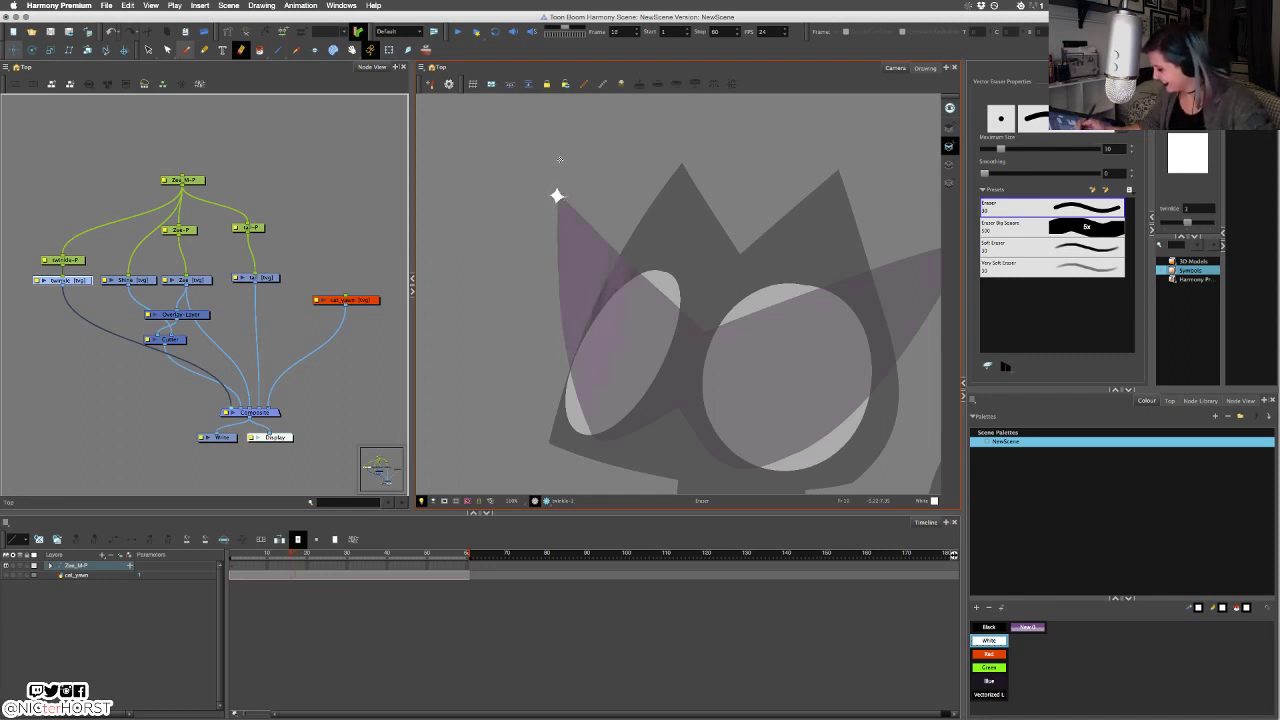
pyautogui.press('.')
pyautogui.press(',')
pyautogui.press('.')
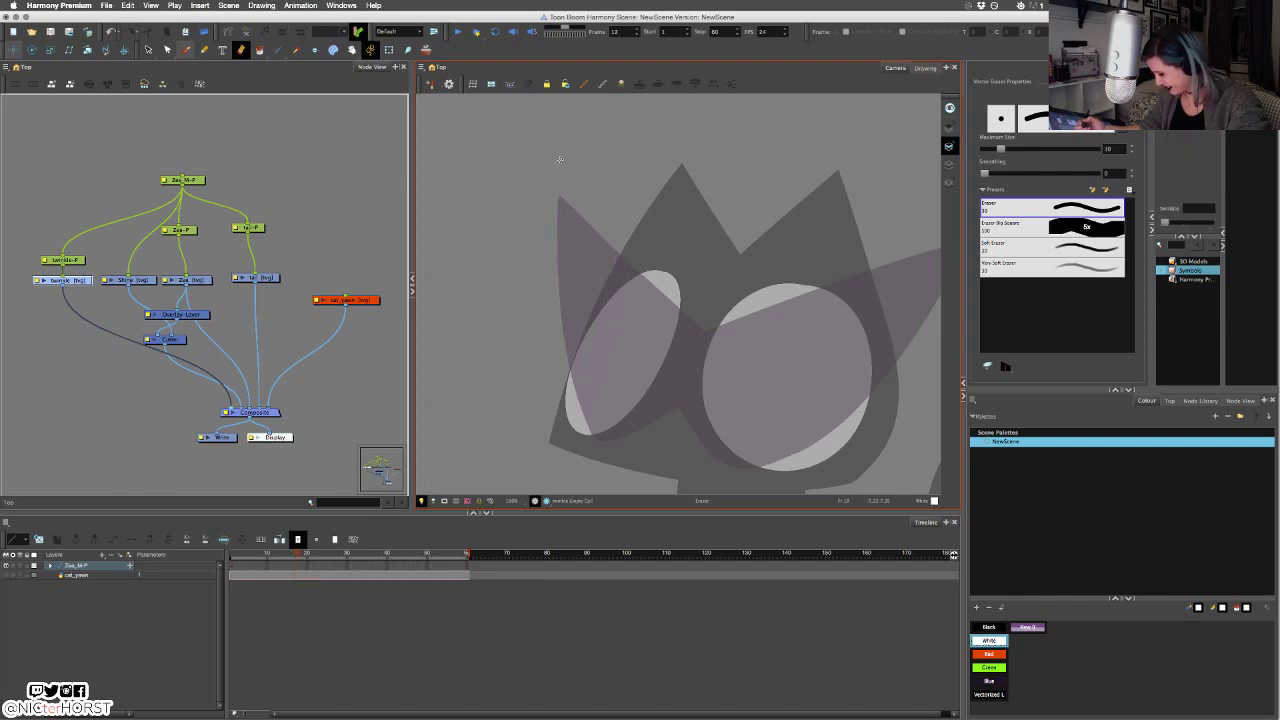
pyautogui.press('.')
pyautogui.press('.')
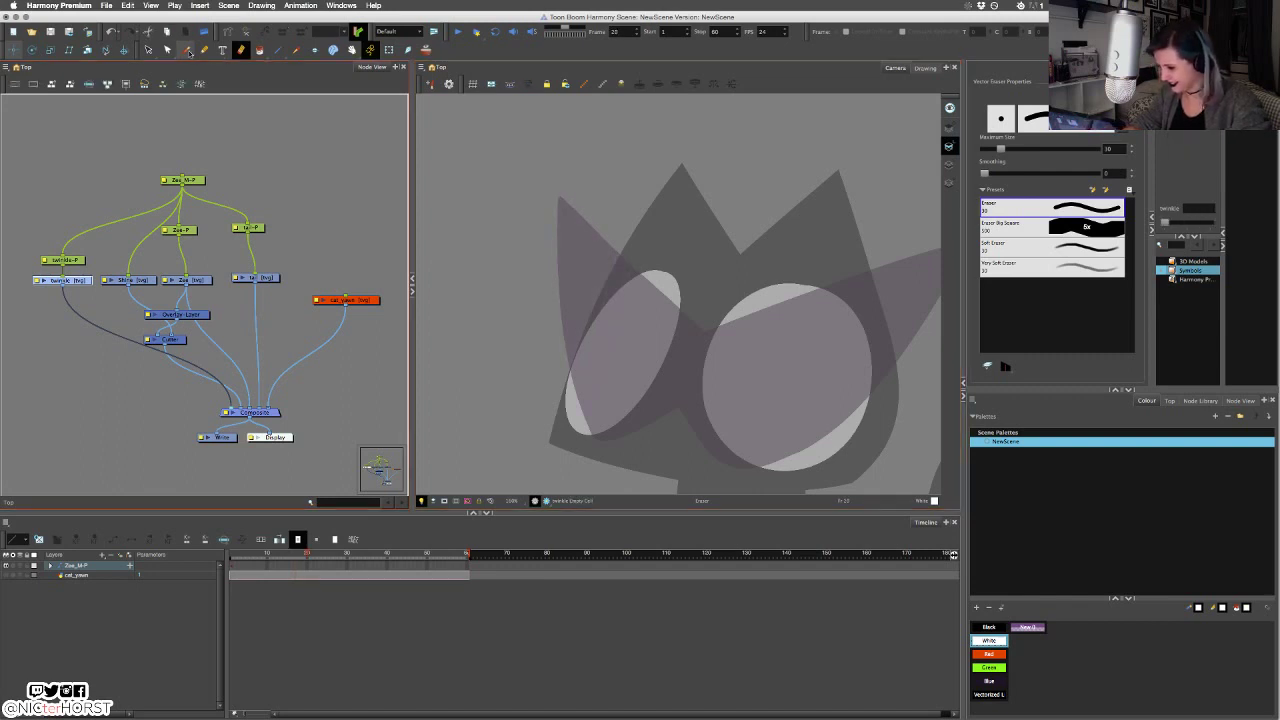
pyautogui.click(186, 50)
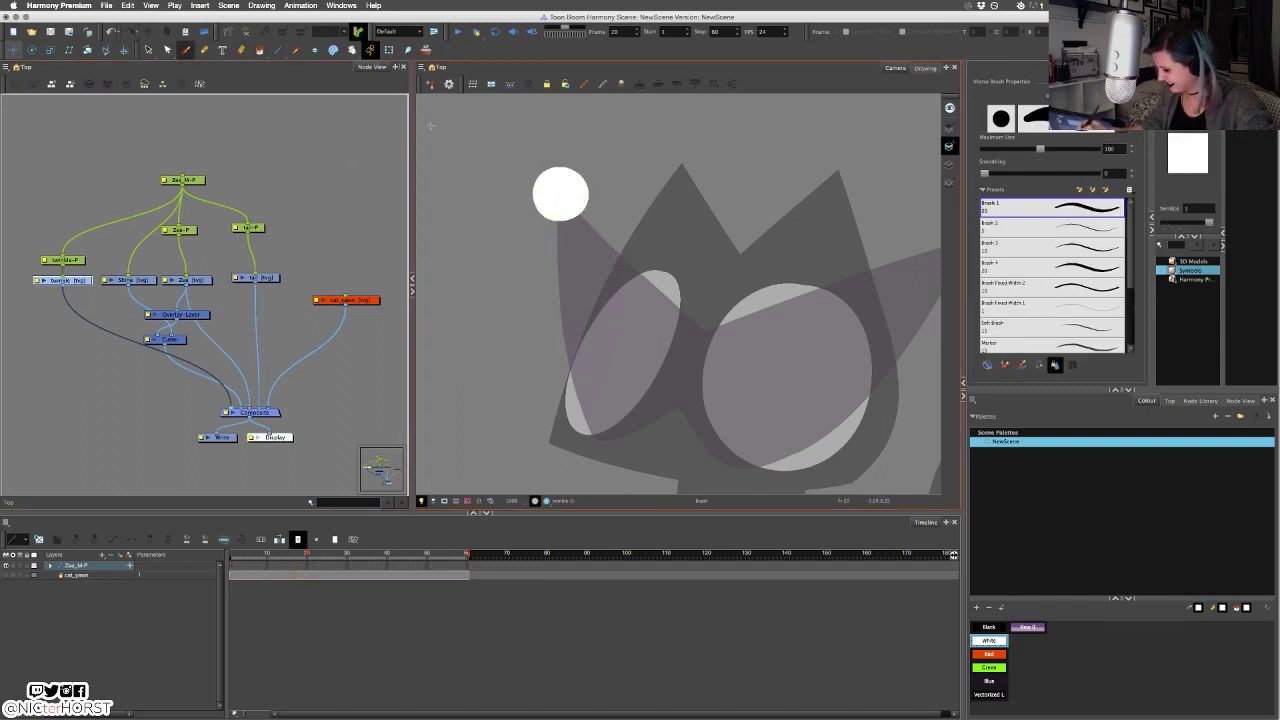
# Carve the frame 20 dot into a long-armed four-pointed sparkle with the Eraser, undoing unwanted cuts.
pyautogui.click(240, 50)
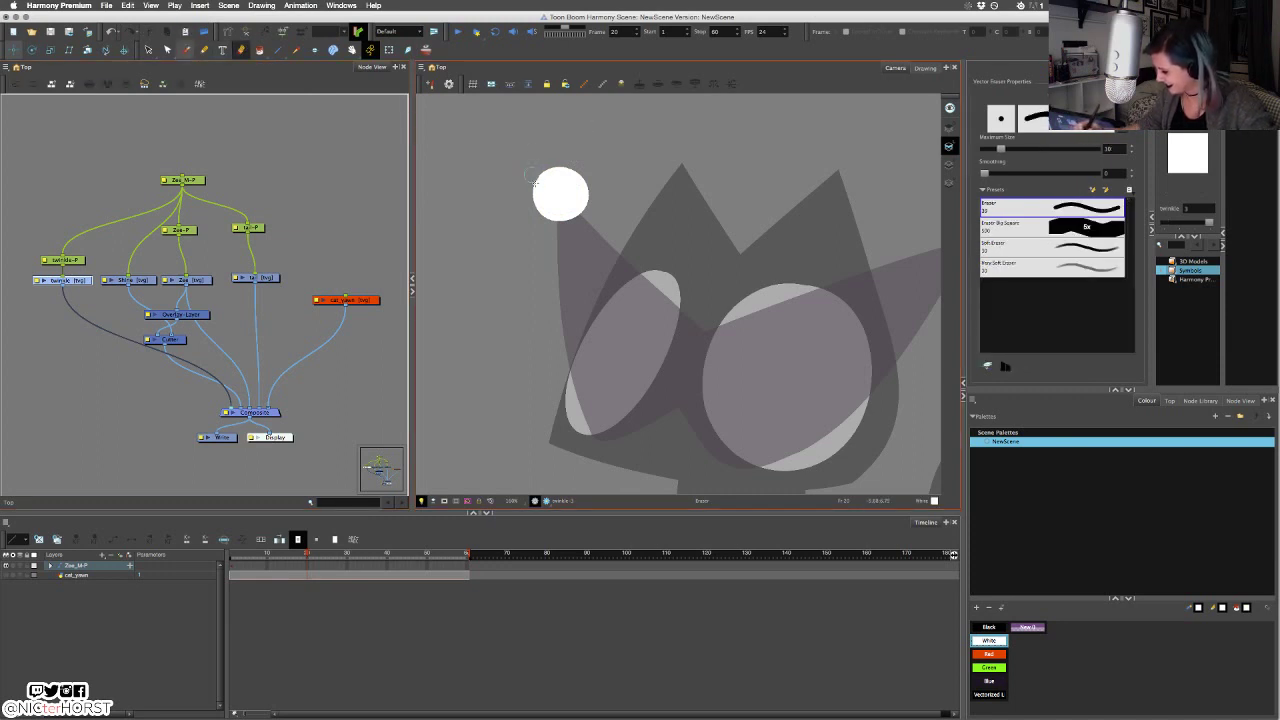
pyautogui.moveTo(533, 178)
pyautogui.mouseDown()
pyautogui.moveTo(612, 126)
pyautogui.moveTo(571, 109)
pyautogui.moveTo(543, 170)
pyautogui.moveTo(599, 172)
pyautogui.moveTo(581, 188)
pyautogui.moveTo(593, 196)
pyautogui.moveTo(576, 204)
pyautogui.moveTo(580, 190)
pyautogui.moveTo(598, 192)
pyautogui.moveTo(601, 180)
pyautogui.moveTo(576, 189)
pyautogui.moveTo(592, 184)
pyautogui.moveTo(600, 138)
pyautogui.moveTo(589, 194)
pyautogui.mouseUp()
pyautogui.press('super+z')
pyautogui.press('super+z')
pyautogui.press('super+z')
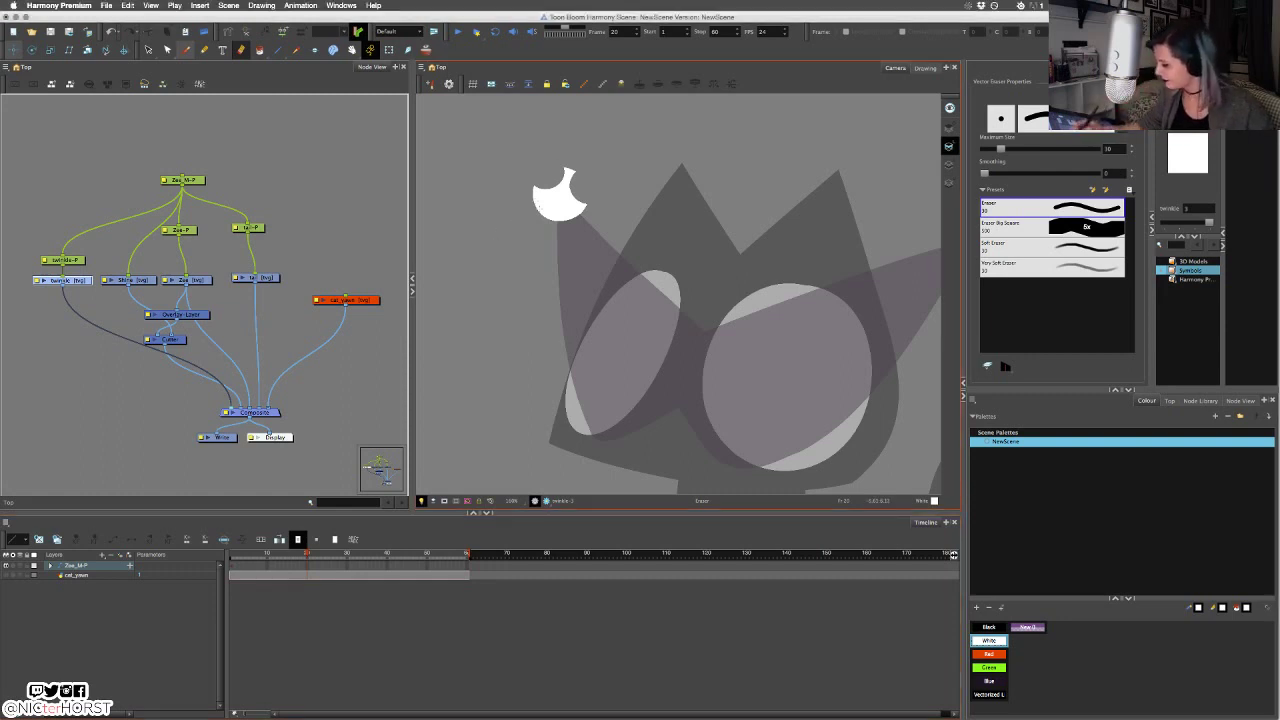
pyautogui.moveTo(527, 186)
pyautogui.mouseDown()
pyautogui.moveTo(532, 232)
pyautogui.moveTo(537, 204)
pyautogui.moveTo(581, 229)
pyautogui.moveTo(563, 209)
pyautogui.moveTo(583, 172)
pyautogui.moveTo(583, 193)
pyautogui.moveTo(563, 162)
pyautogui.moveTo(574, 191)
pyautogui.moveTo(525, 181)
pyautogui.moveTo(549, 217)
pyautogui.mouseUp()
pyautogui.press('super+z')
pyautogui.press('super+z')
pyautogui.press('super+z')
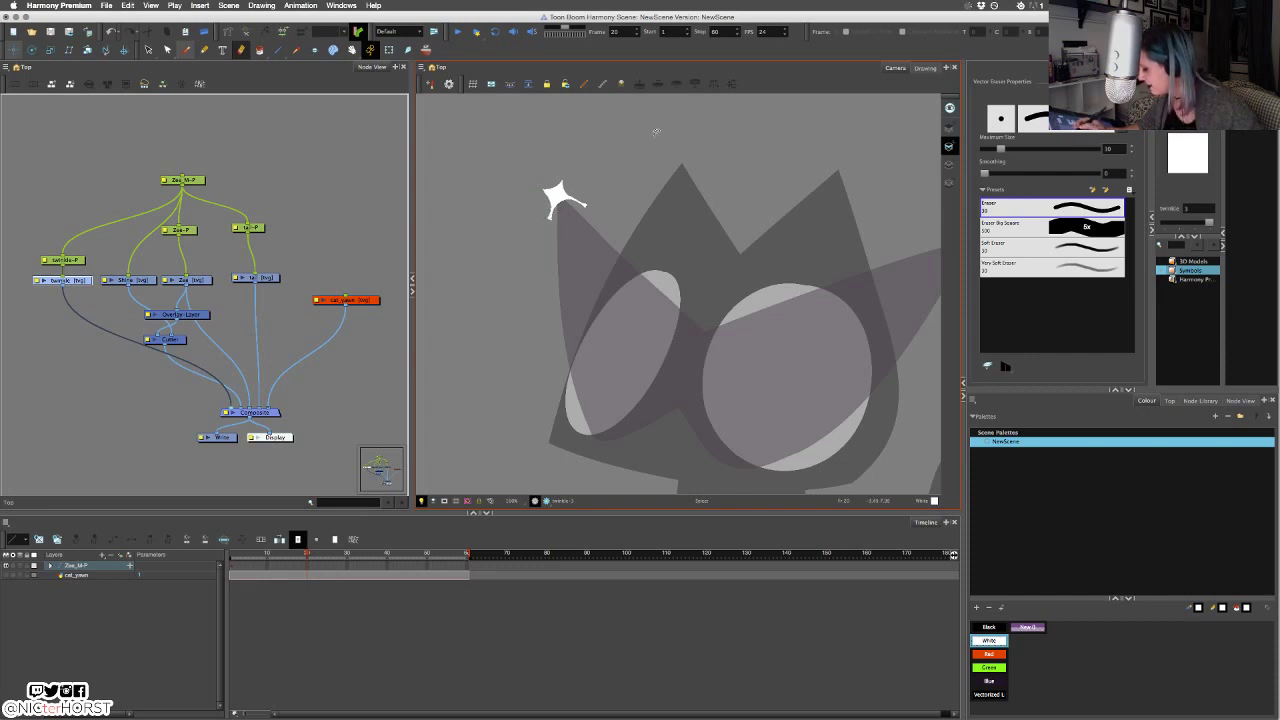
pyautogui.press('super+z')
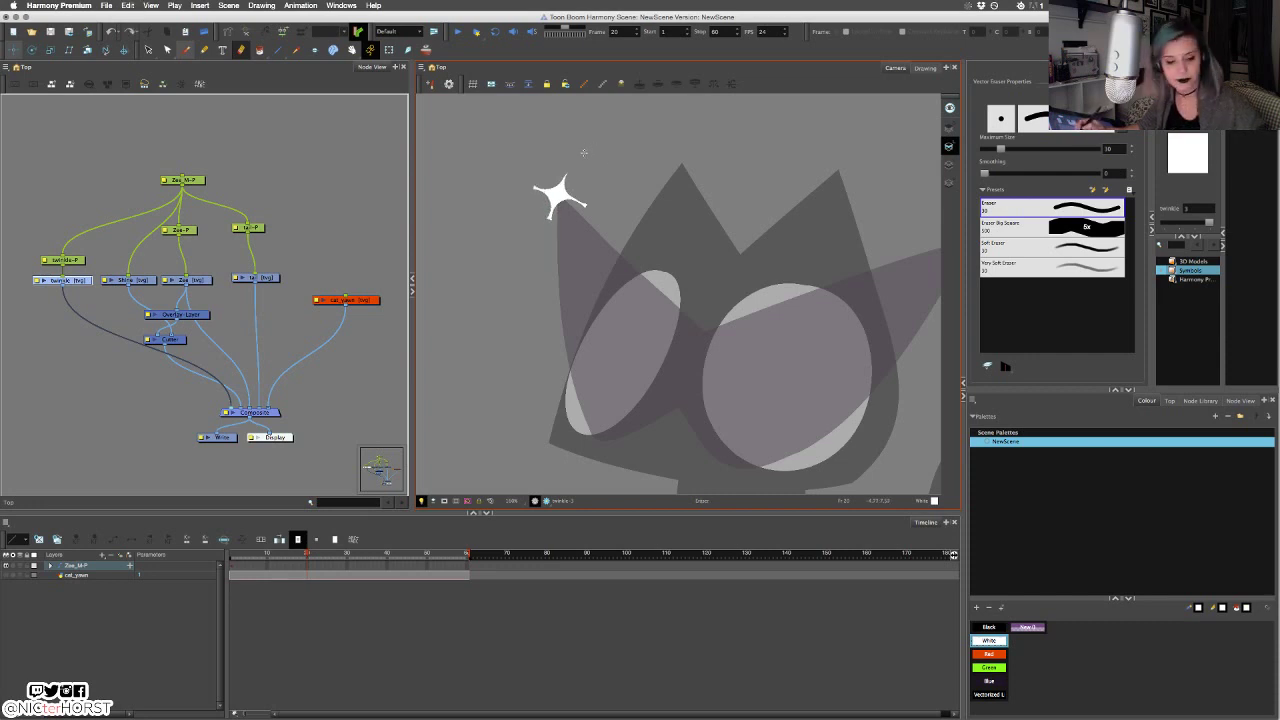
# Erase both sides of the frame 20 sparkle's upper arm so it tapers to a fine point.
pyautogui.scroll(4, 583, 152)
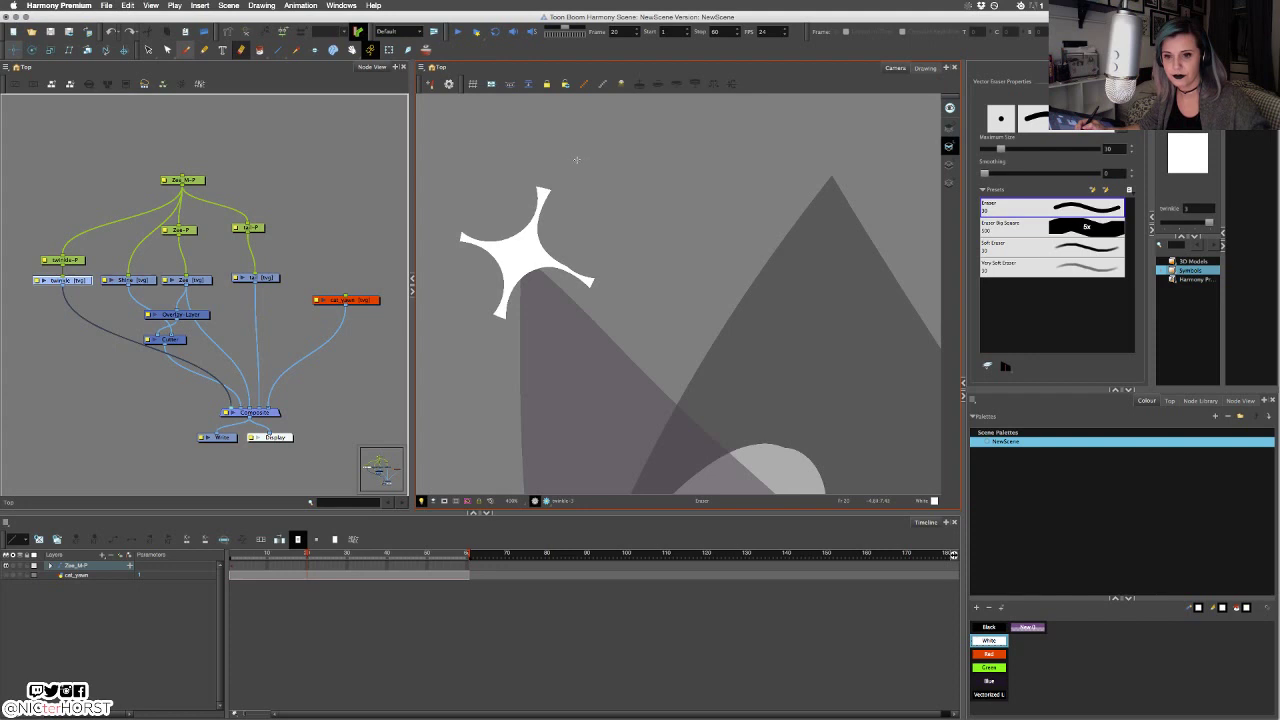
pyautogui.moveTo(522, 222); pyautogui.dragTo(531, 168)
pyautogui.press('super+z')
pyautogui.press('super+z')
pyautogui.moveTo(498, 228); pyautogui.dragTo(517, 203)
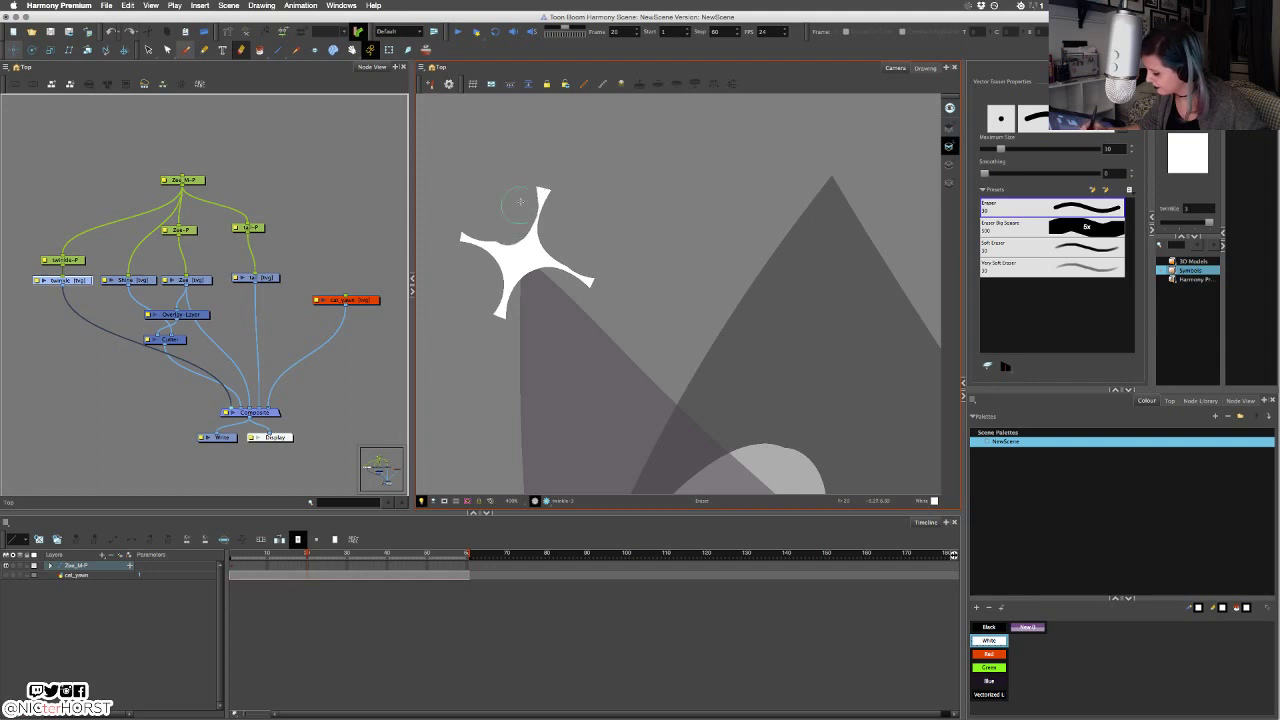
pyautogui.press('super+z')
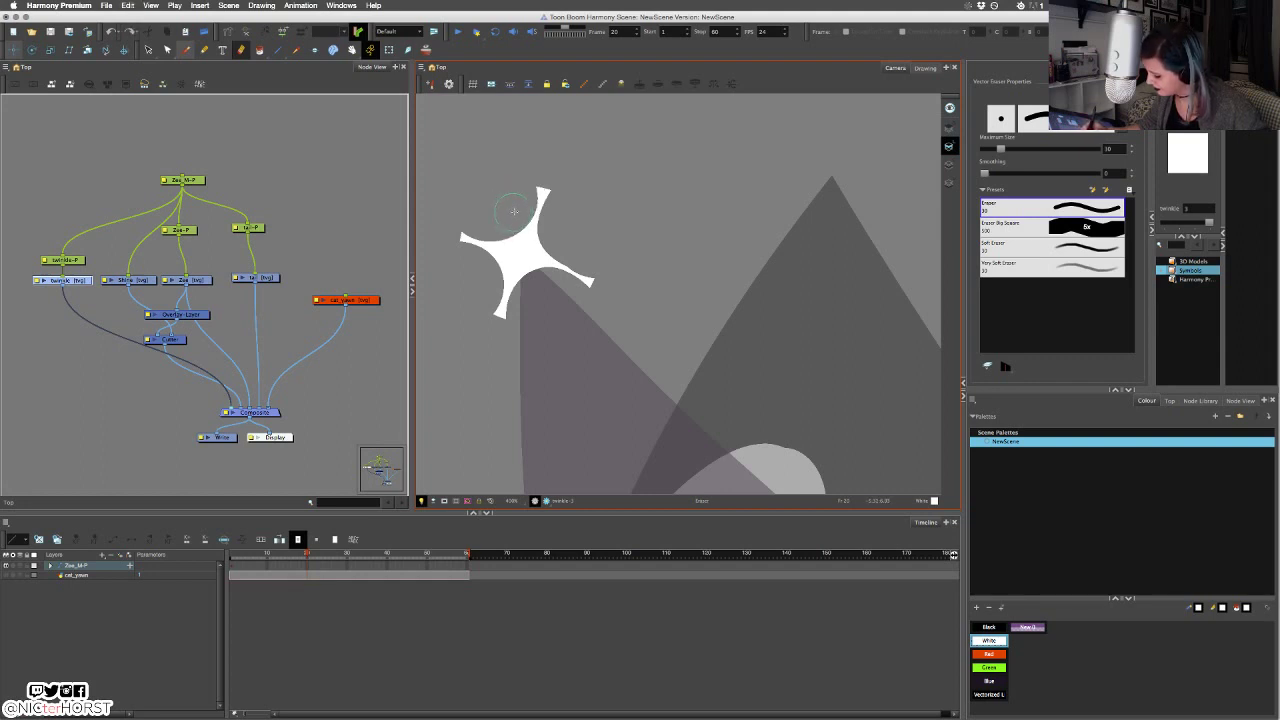
pyautogui.moveTo(525, 192); pyautogui.dragTo(575, 162)
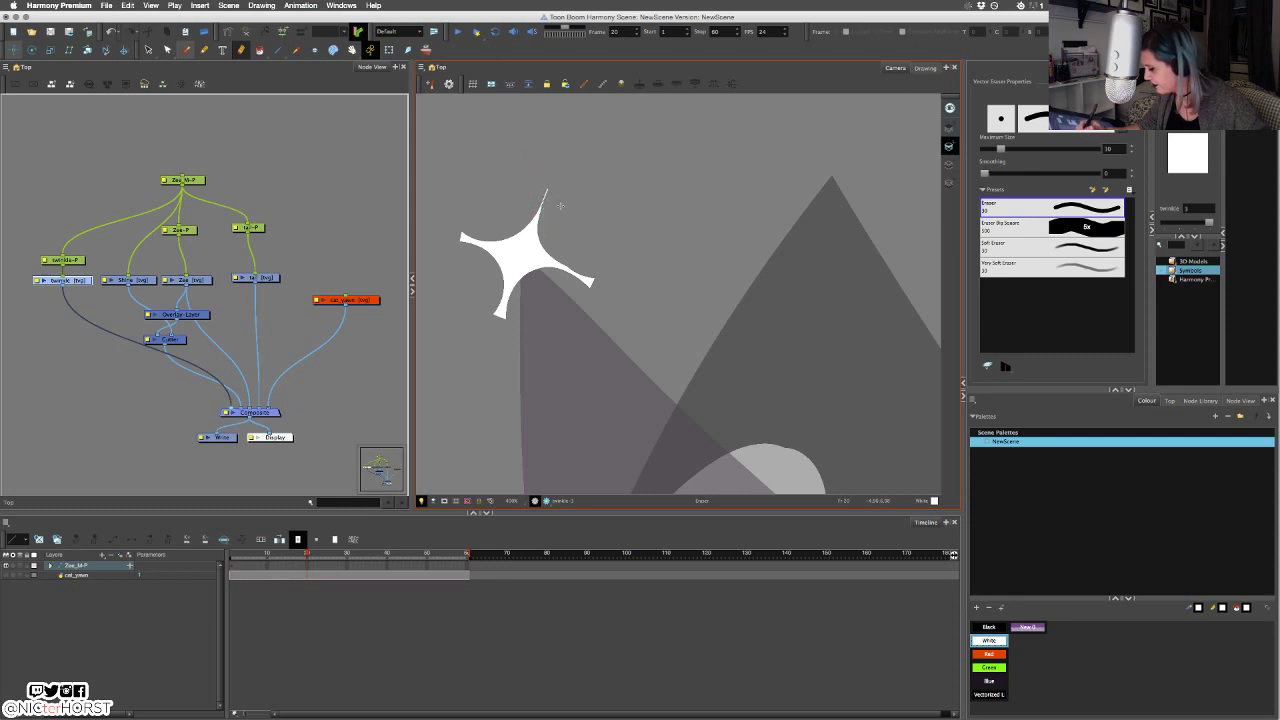
pyautogui.moveTo(563, 203)
pyautogui.mouseDown()
pyautogui.moveTo(571, 186)
pyautogui.moveTo(561, 199)
pyautogui.mouseUp()
pyautogui.hotkey('ctrl', 'z')
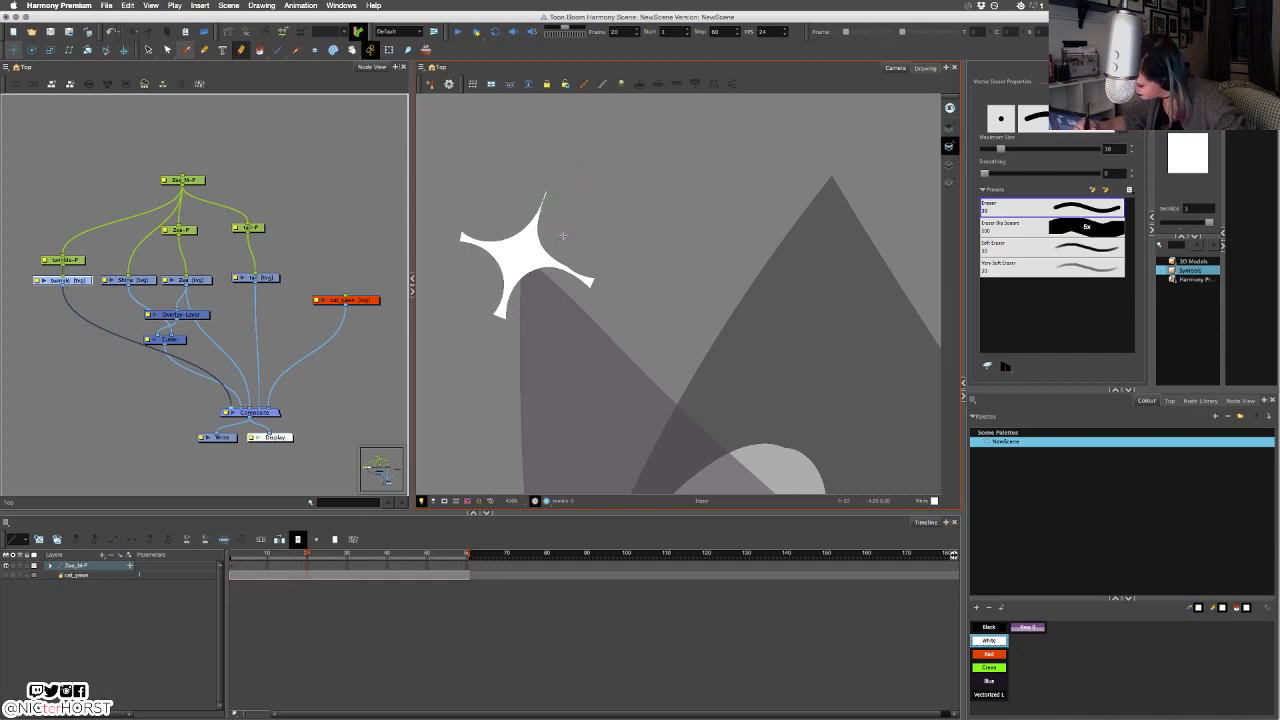
# Shorten the frame 20 sparkle's right arm to a sharp point and try trimming its left arm.
pyautogui.moveTo(565, 245)
pyautogui.mouseDown()
pyautogui.moveTo(583, 277)
pyautogui.moveTo(597, 269)
pyautogui.moveTo(580, 280)
pyautogui.moveTo(616, 288)
pyautogui.mouseUp()
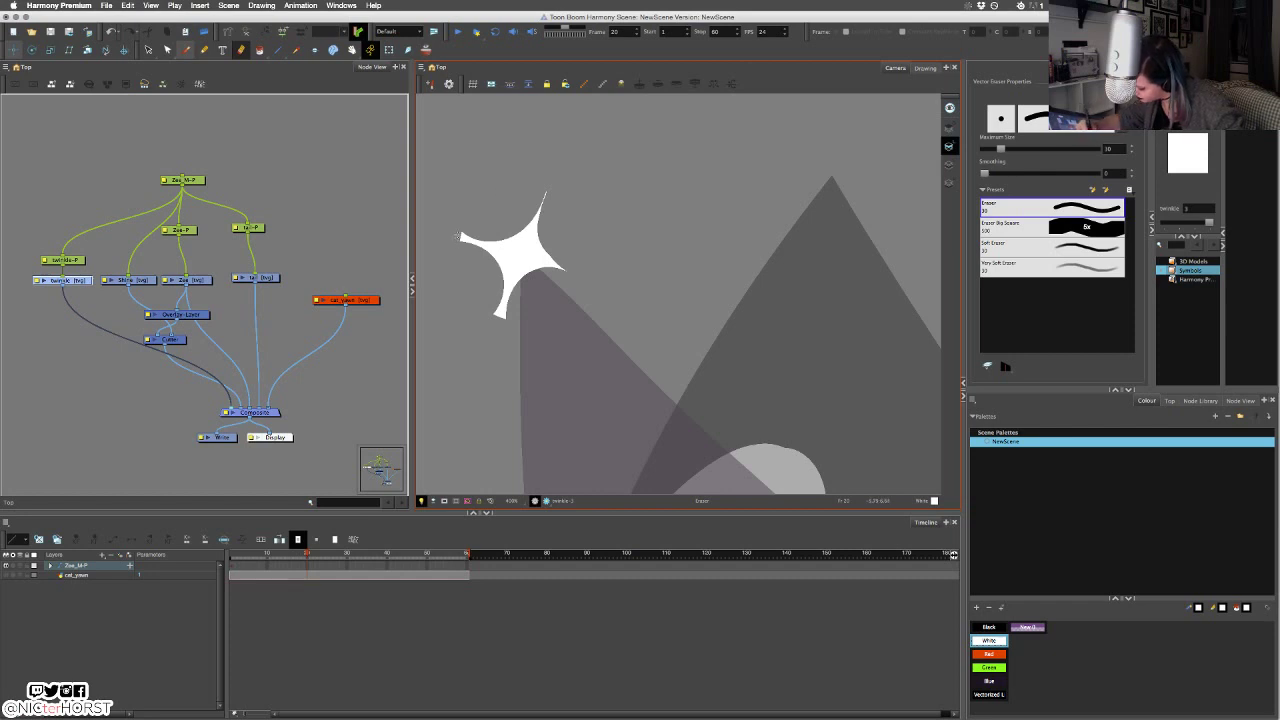
pyautogui.moveTo(492, 230); pyautogui.dragTo(468, 228)
pyautogui.press('super+z')
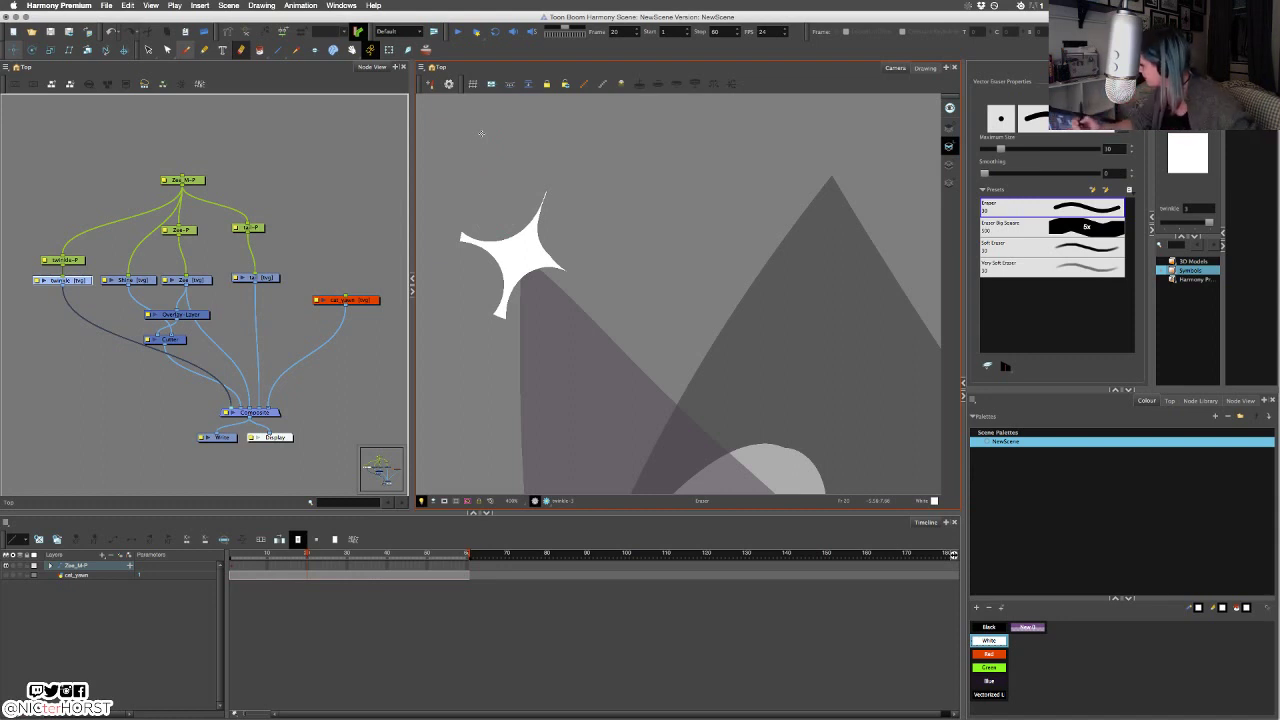
# Set the Eraser's minimum size to 0 % so its strokes taper, keeping the maximum size.
pyautogui.click(1124, 118)
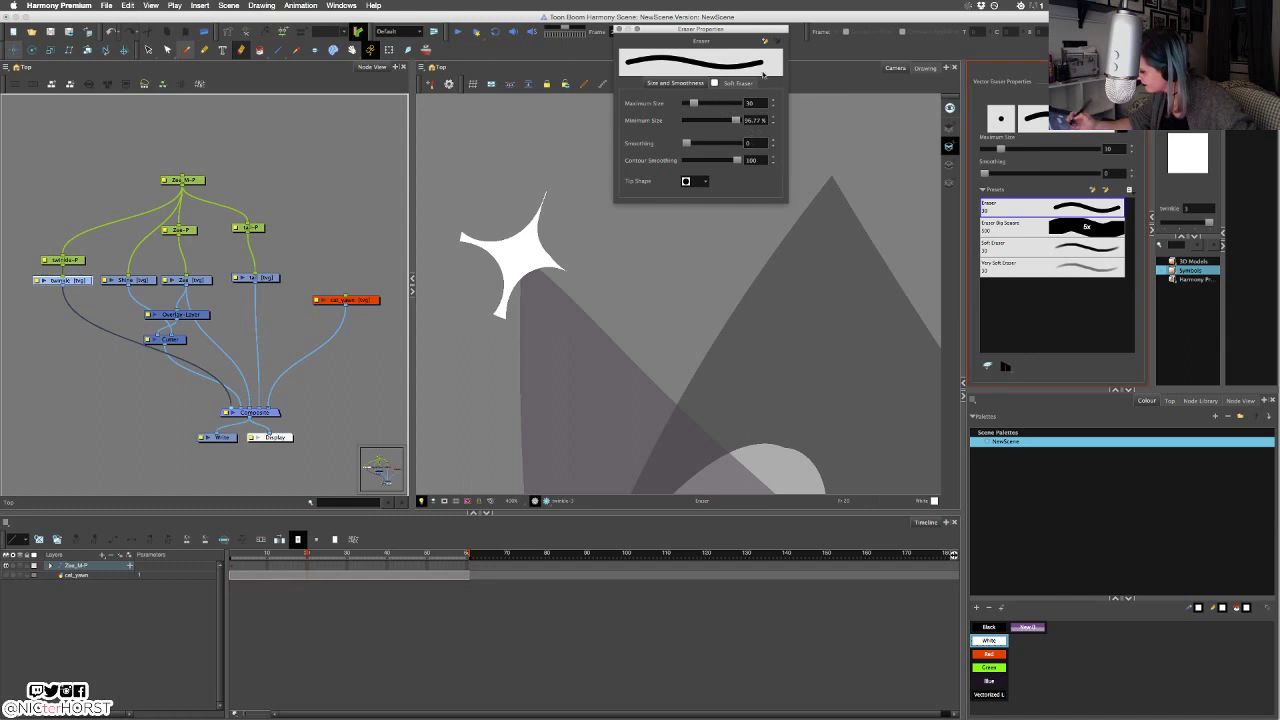
pyautogui.moveTo(743, 114); pyautogui.dragTo(653, 177)
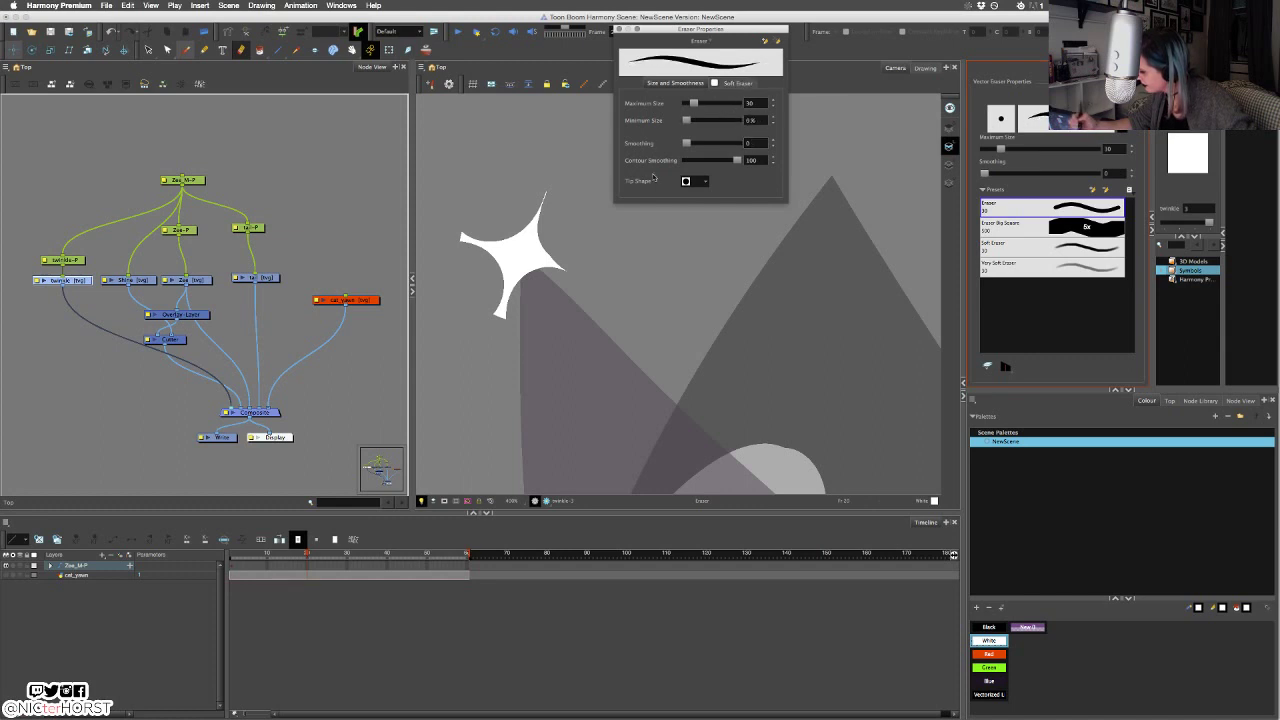
pyautogui.click(618, 29)
# Erase the blunt ends of the frame 20 sparkle's left and lower arms, tapering both to sharp points.
pyautogui.moveTo(451, 239); pyautogui.dragTo(483, 260)
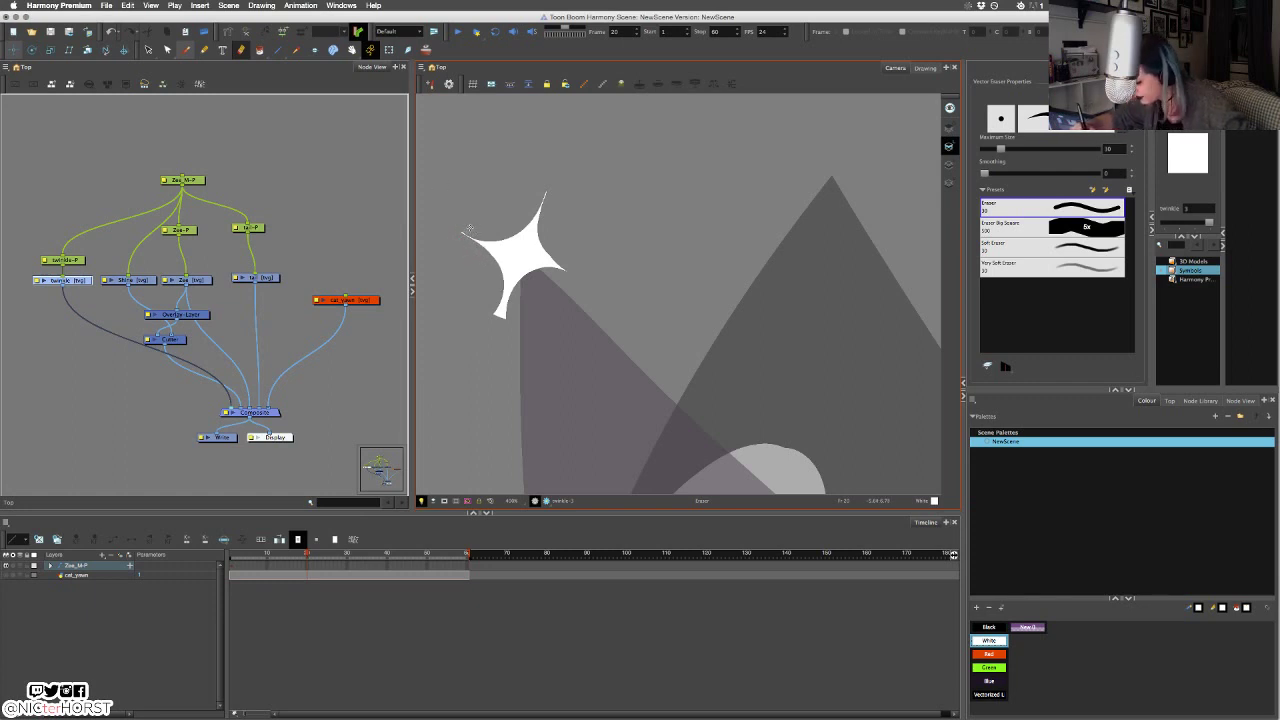
pyautogui.press('super+z')
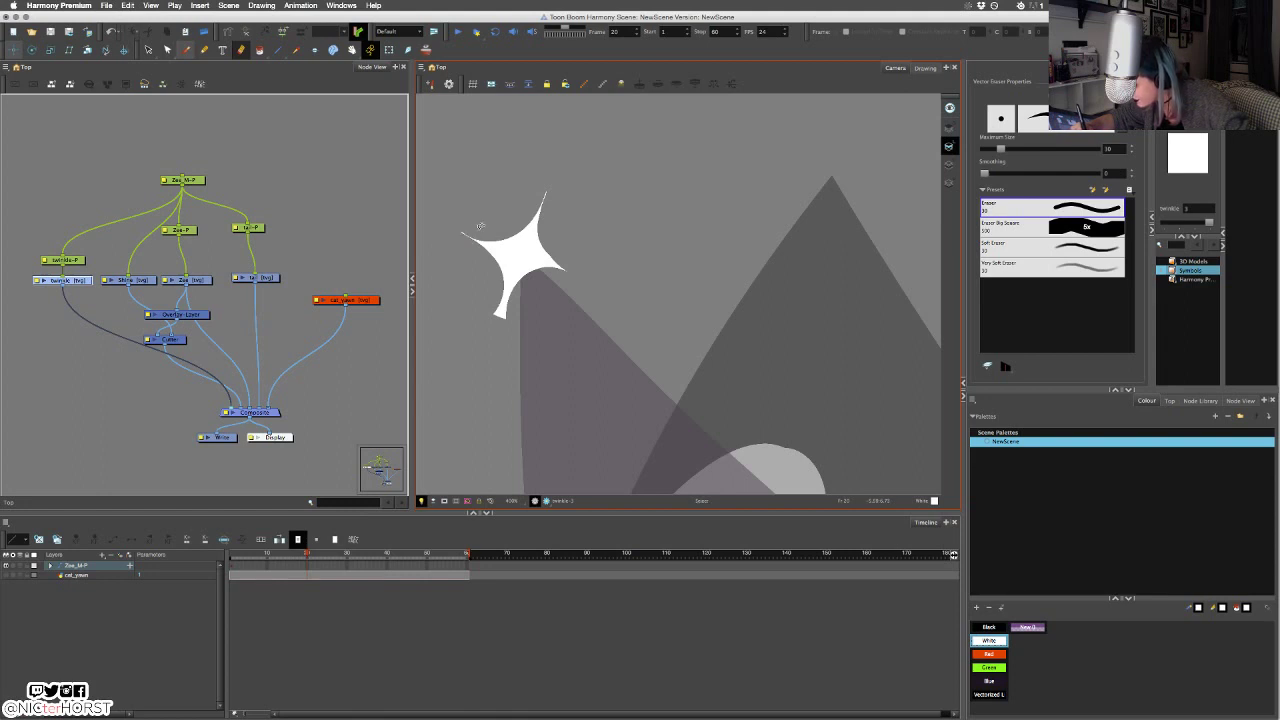
pyautogui.moveTo(480, 230); pyautogui.dragTo(471, 228)
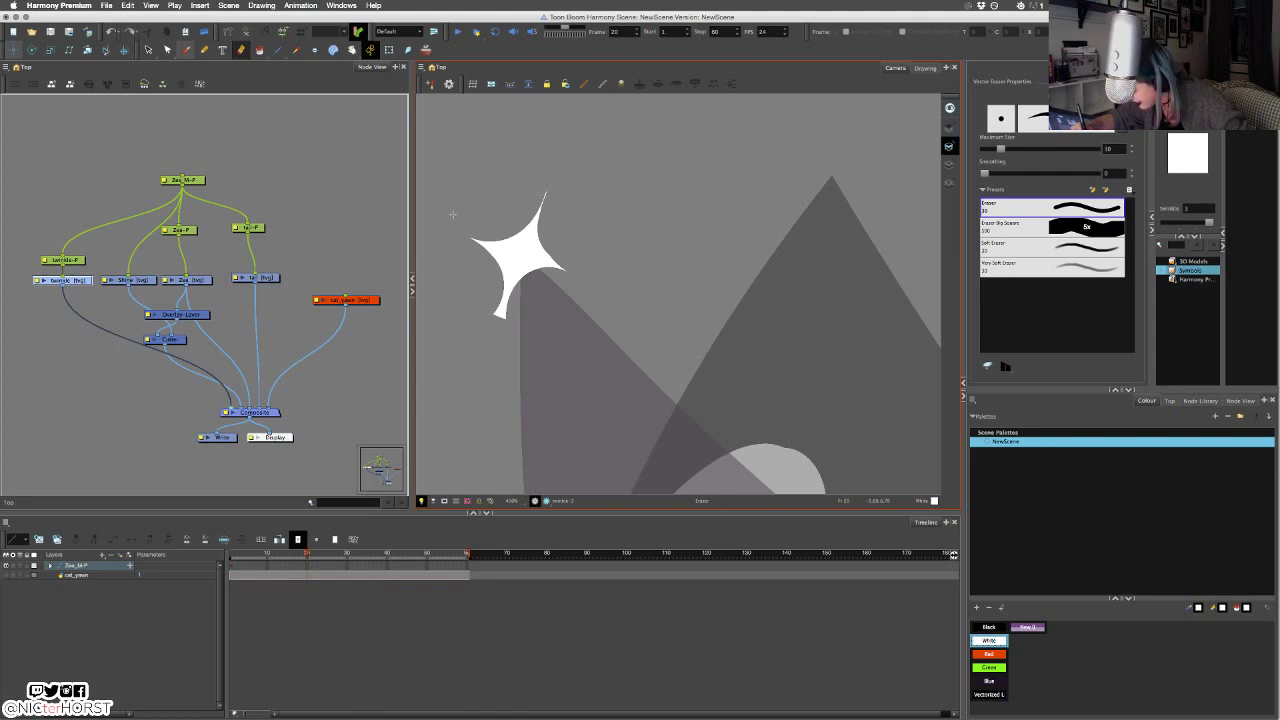
pyautogui.moveTo(495, 276); pyautogui.dragTo(486, 332)
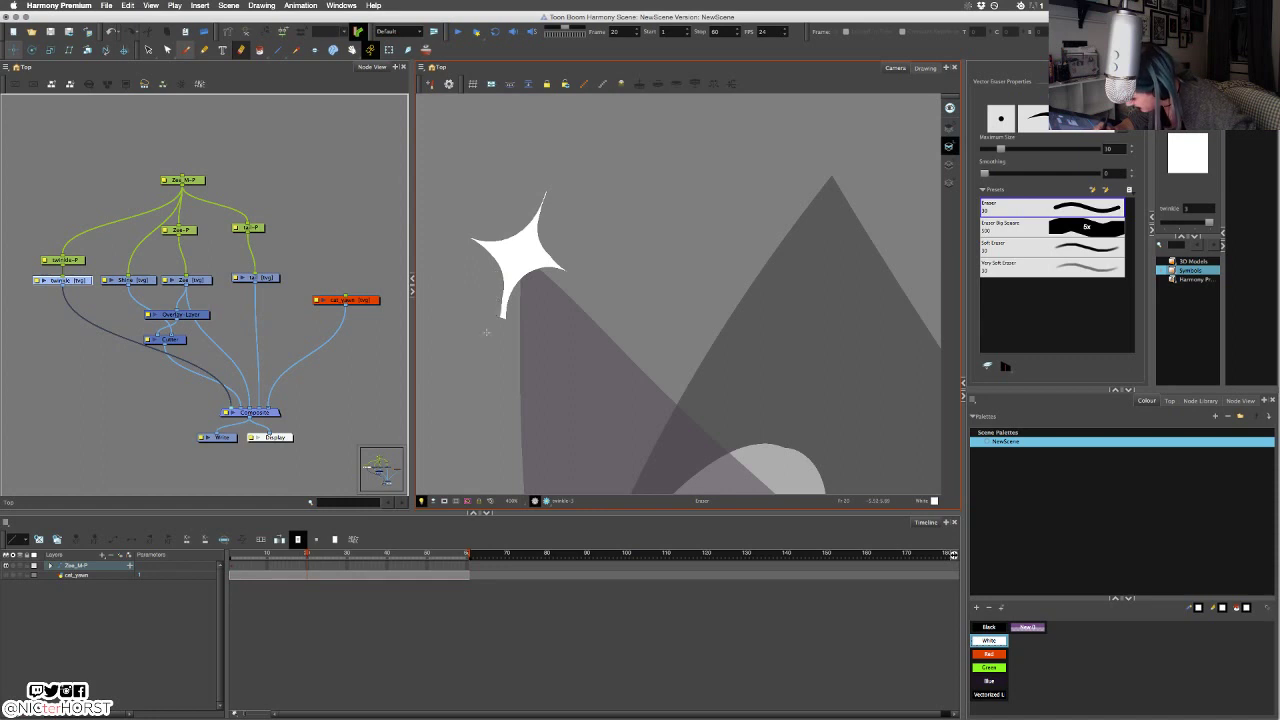
pyautogui.moveTo(530, 279)
pyautogui.mouseDown()
pyautogui.moveTo(507, 320)
pyautogui.moveTo(494, 297)
pyautogui.moveTo(487, 325)
pyautogui.moveTo(496, 271)
pyautogui.moveTo(488, 328)
pyautogui.mouseUp()
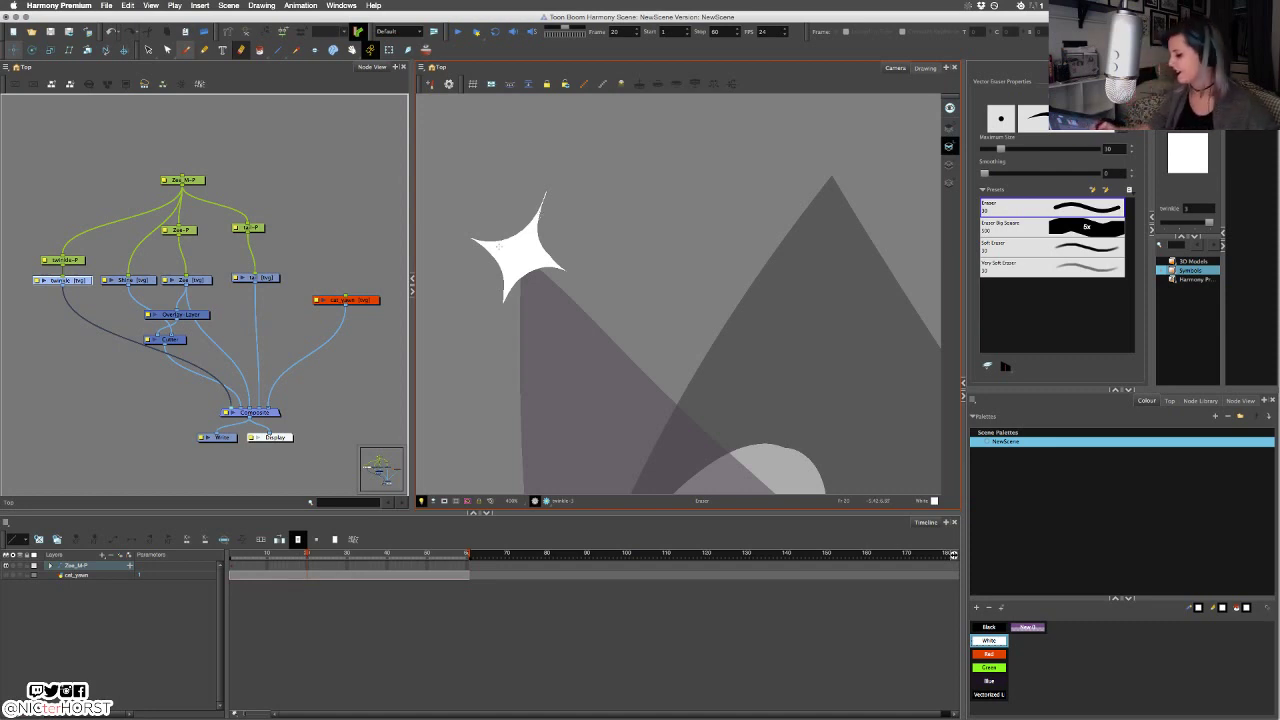
# Shorten the frame 20 sparkle's left, lower and upper arms with the Eraser, keeping their tips pointed.
pyautogui.moveTo(473, 235); pyautogui.dragTo(506, 304)
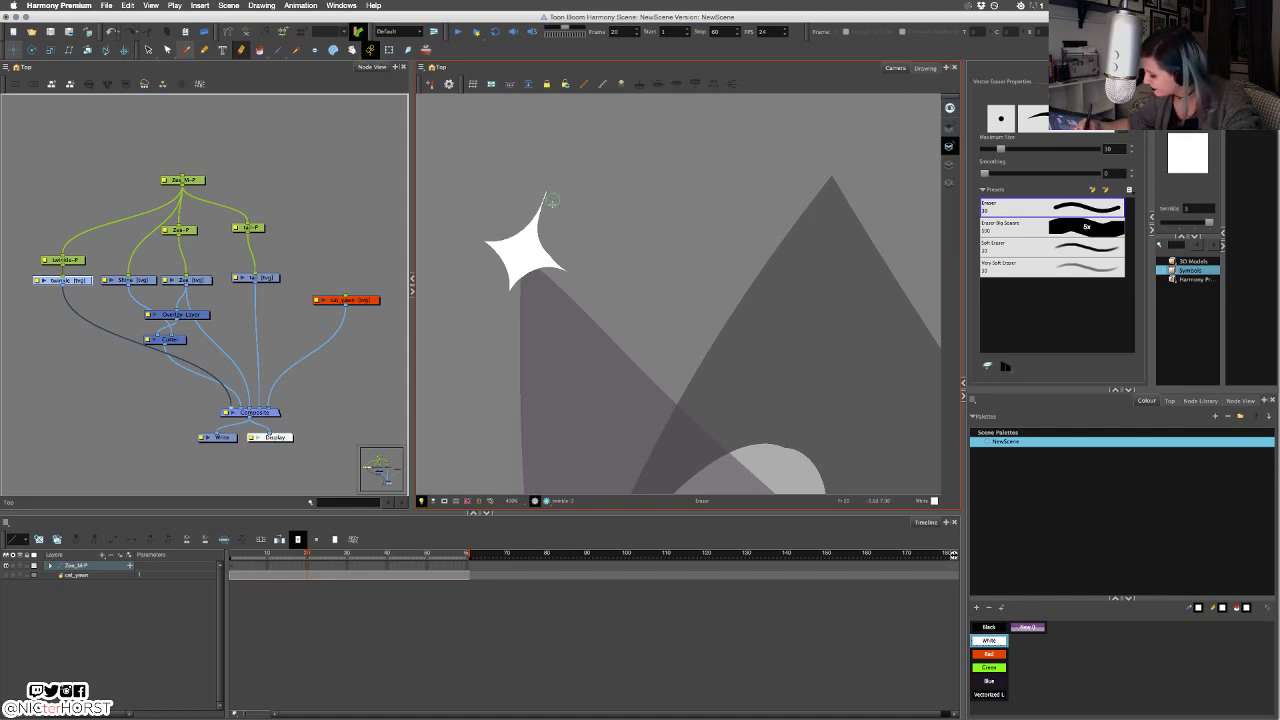
pyautogui.moveTo(553, 206); pyautogui.dragTo(550, 195)
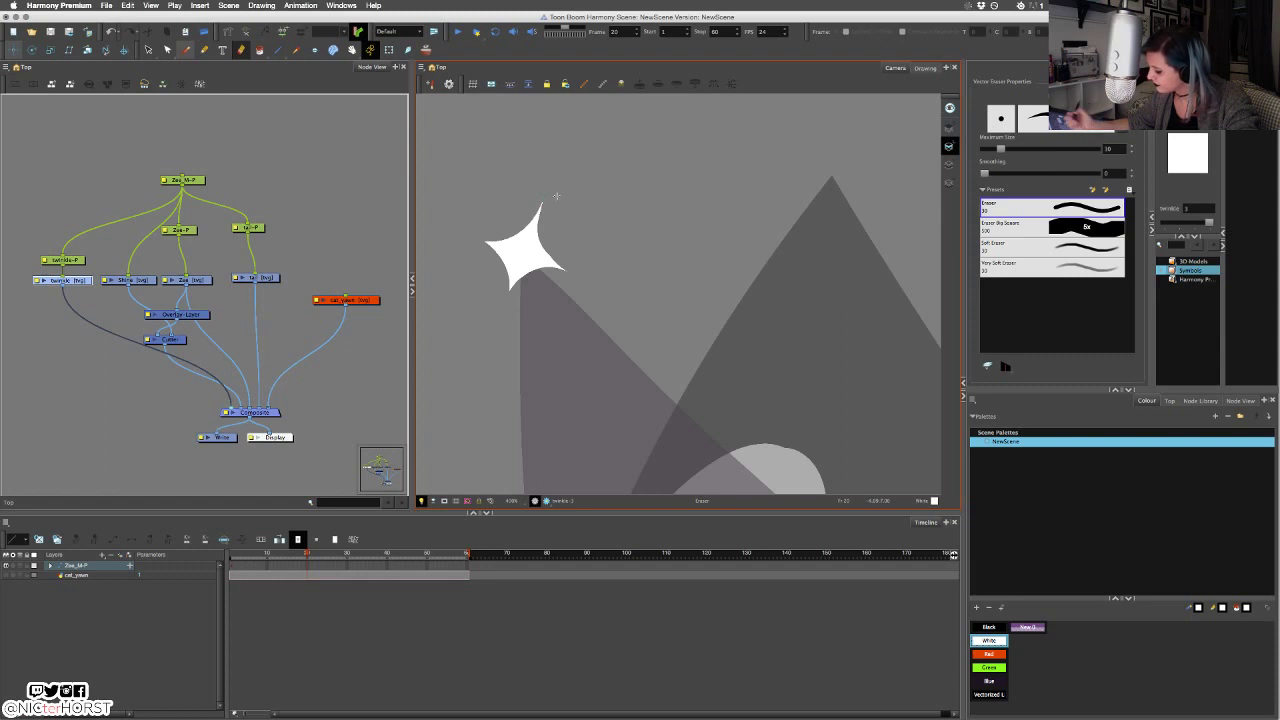
# Shorten the upper point of the white sparkle on frame 20 with the Eraser.
pyautogui.moveTo(549, 204); pyautogui.dragTo(546, 211)
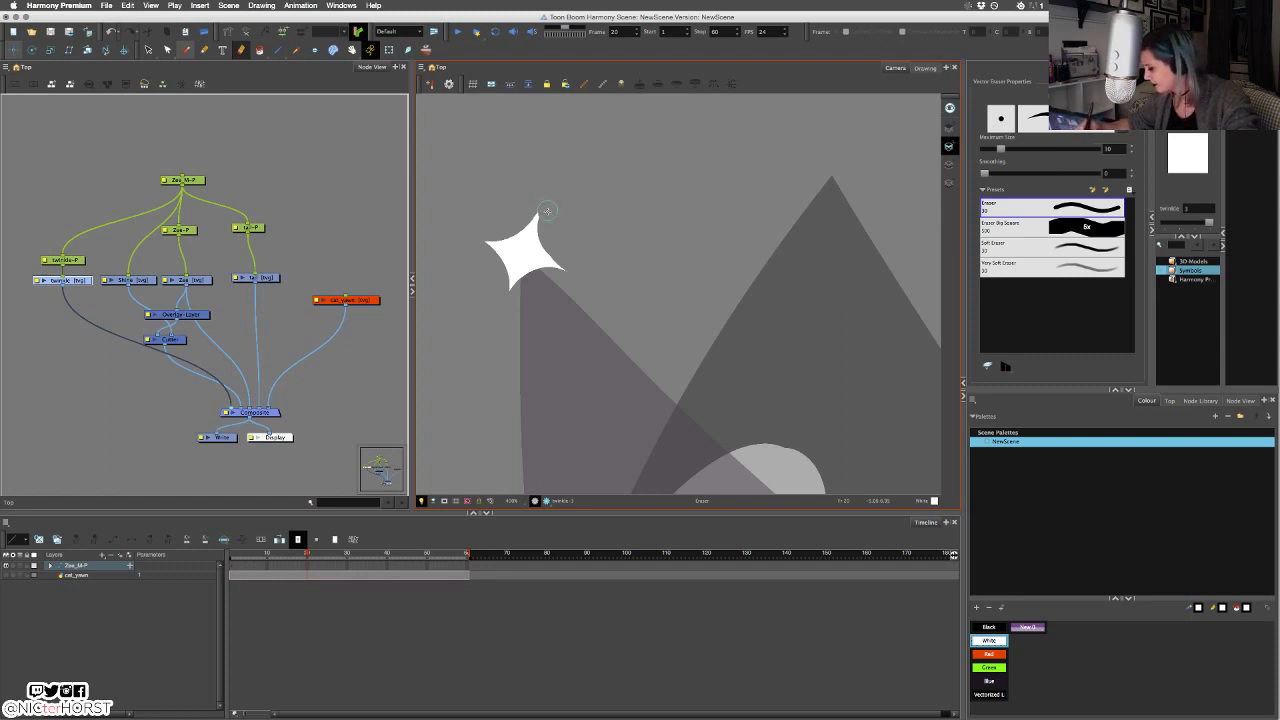
pyautogui.press('super+z')
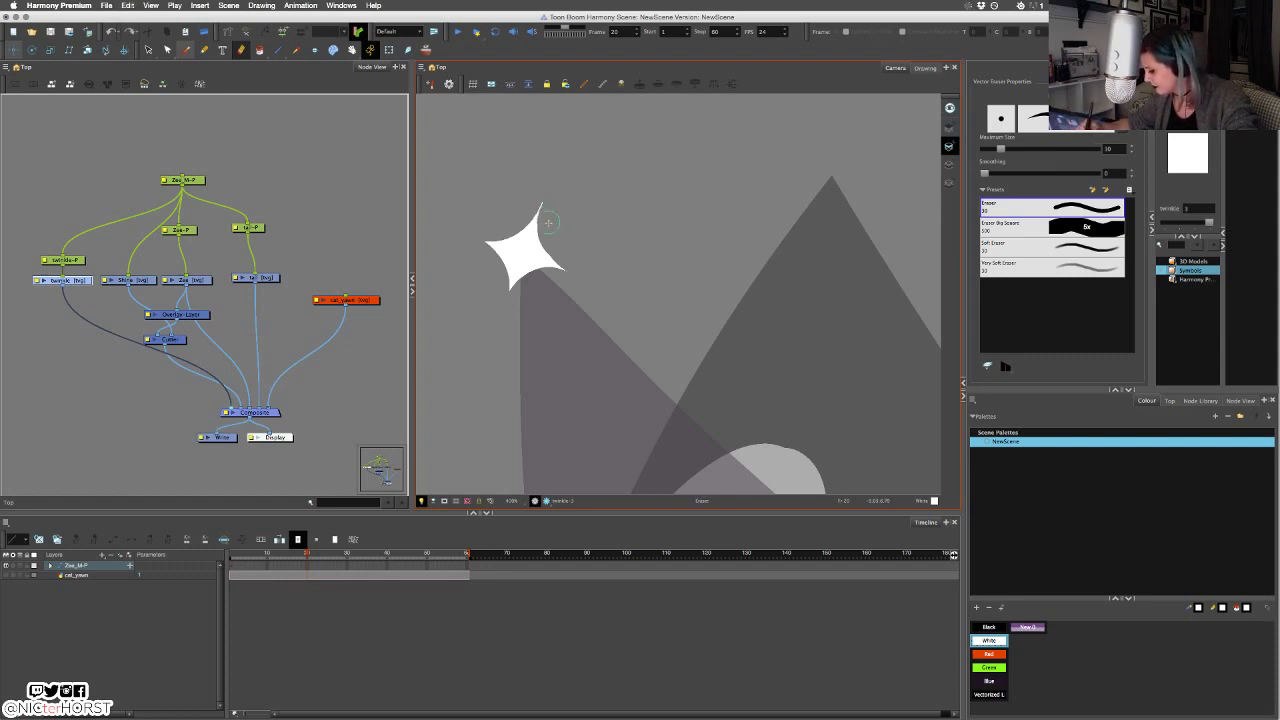
pyautogui.moveTo(549, 229); pyautogui.dragTo(560, 250)
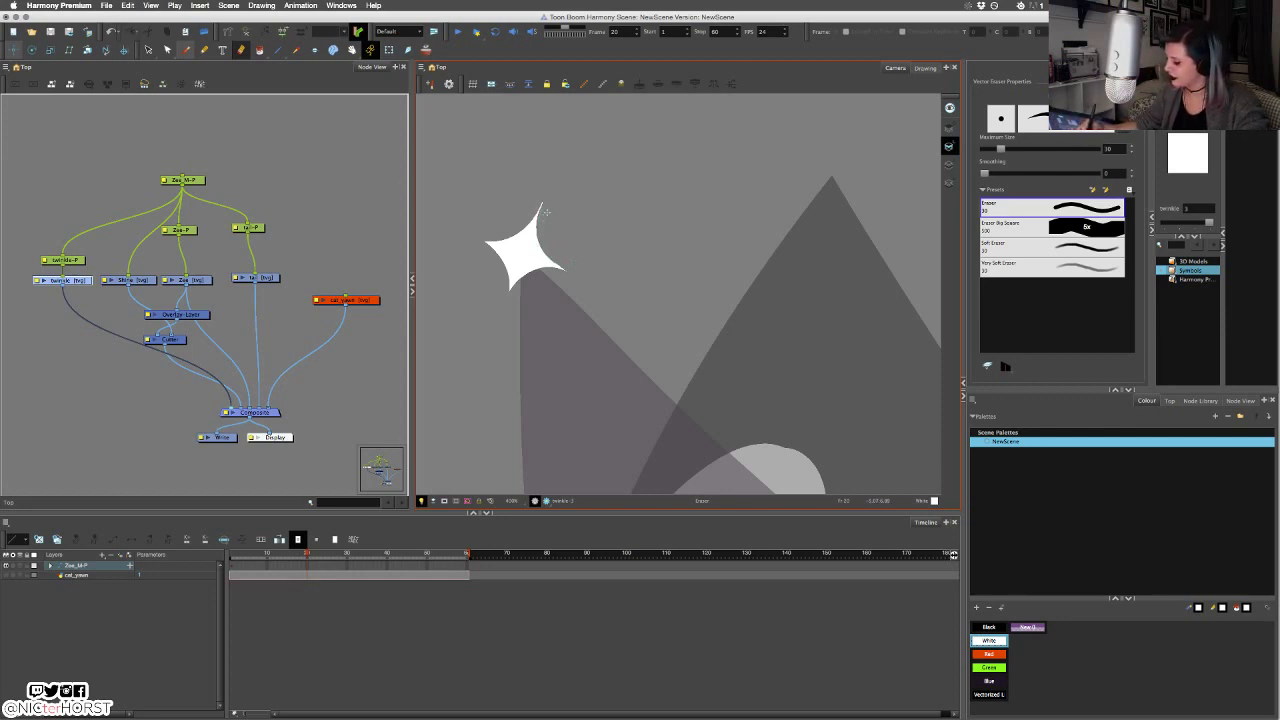
pyautogui.press('super+z')
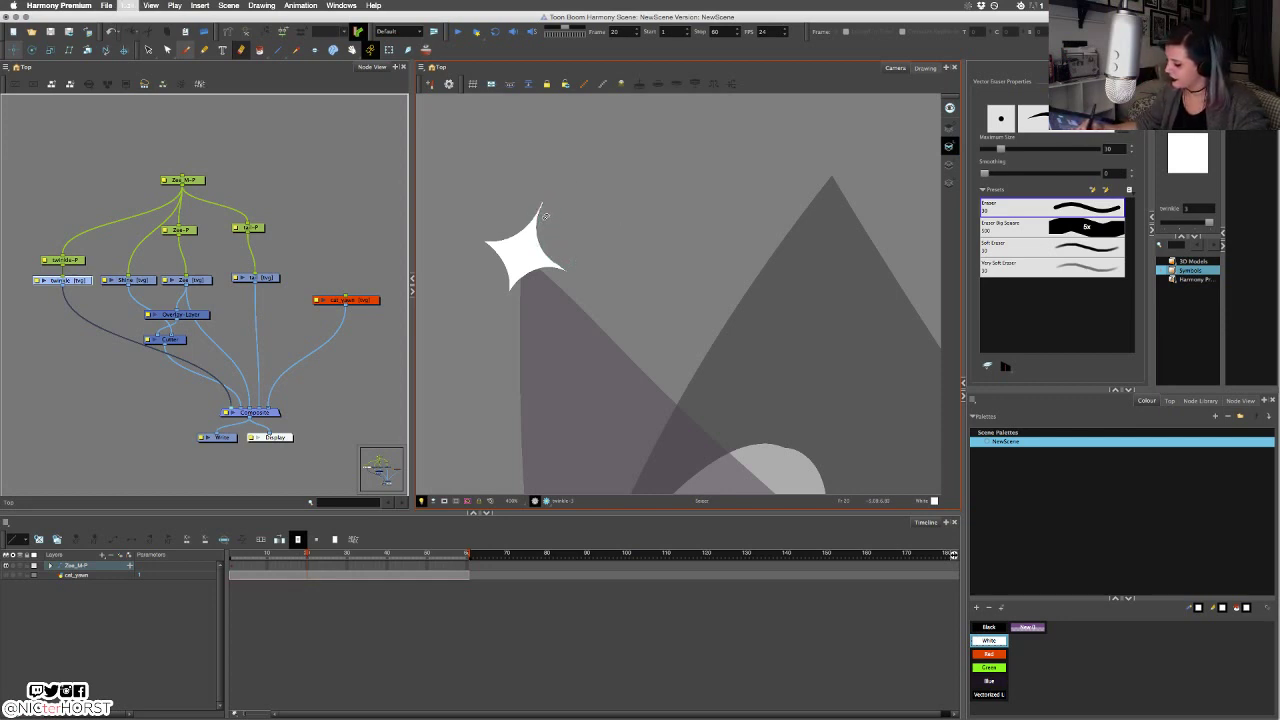
pyautogui.moveTo(543, 219); pyautogui.dragTo(549, 200)
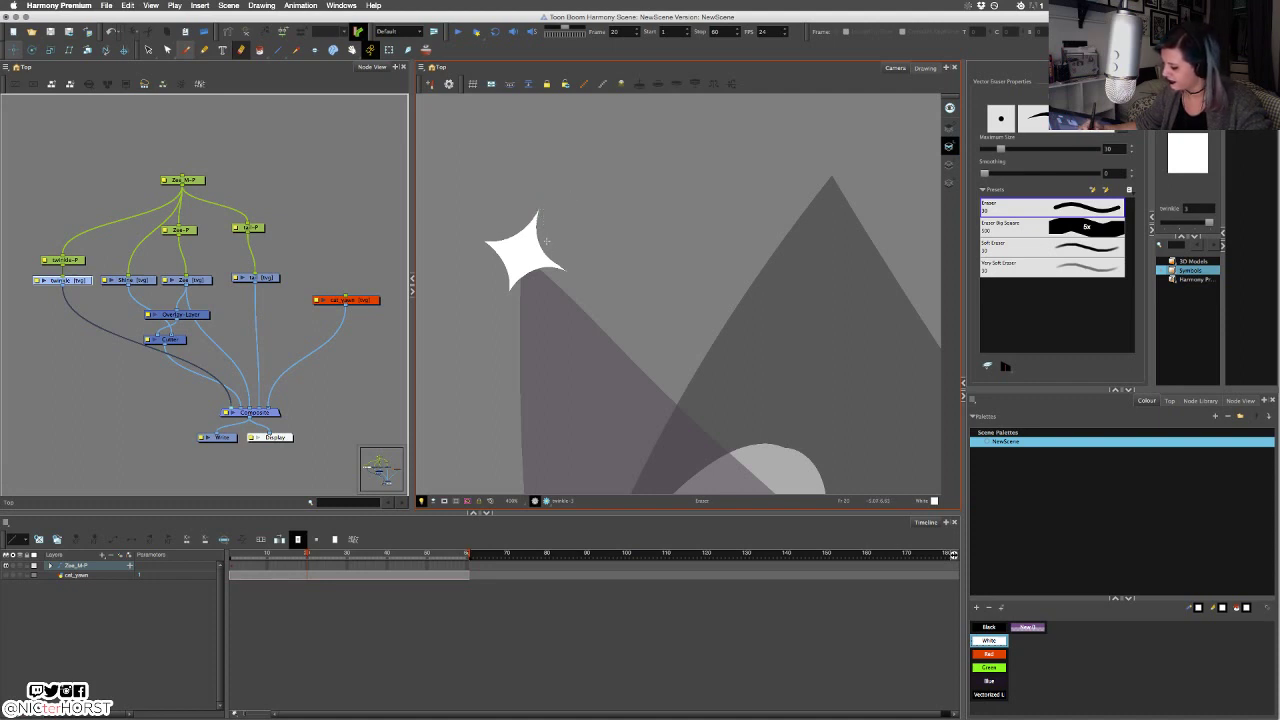
pyautogui.press('super+z')
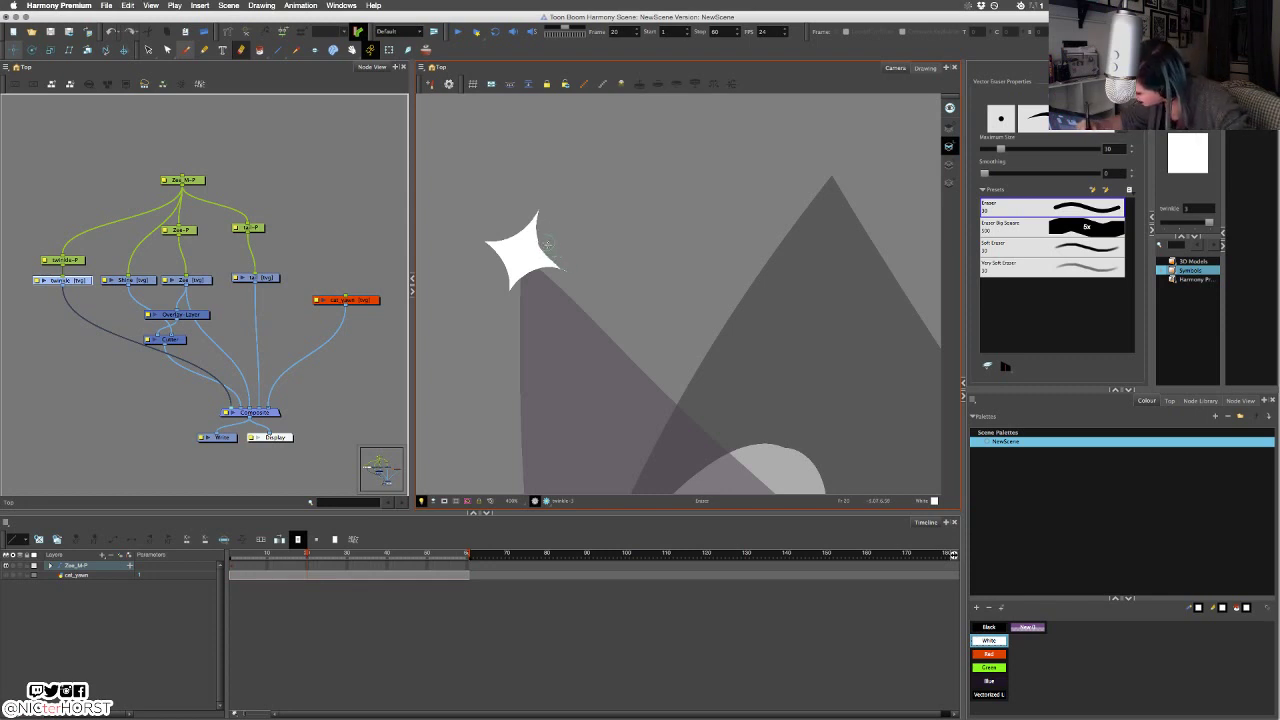
# Erase around the sparkle's right point and concave sides to make the shape slimmer.
pyautogui.moveTo(554, 259)
pyautogui.mouseDown()
pyautogui.moveTo(574, 268)
pyautogui.moveTo(563, 259)
pyautogui.mouseUp()
pyautogui.press('super+z')
pyautogui.hotkey('ctrl', 'z')
pyautogui.moveTo(566, 252); pyautogui.dragTo(571, 257)
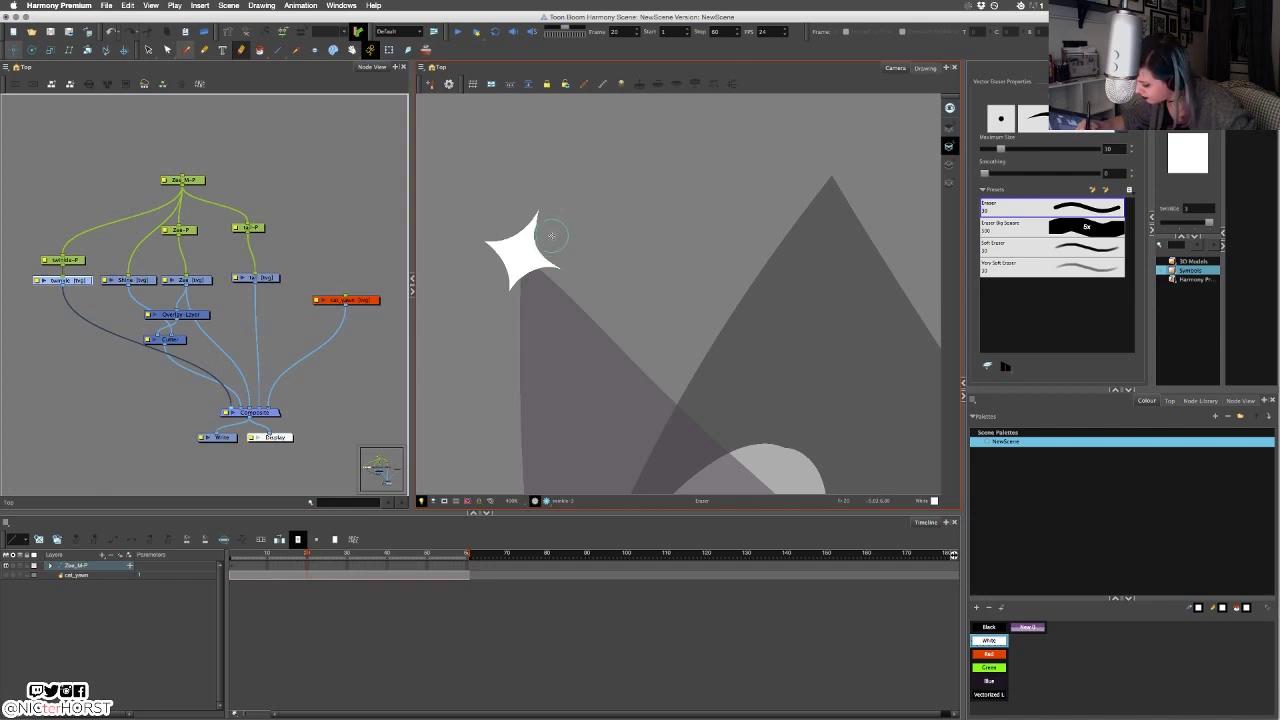
pyautogui.moveTo(551, 236); pyautogui.dragTo(554, 226)
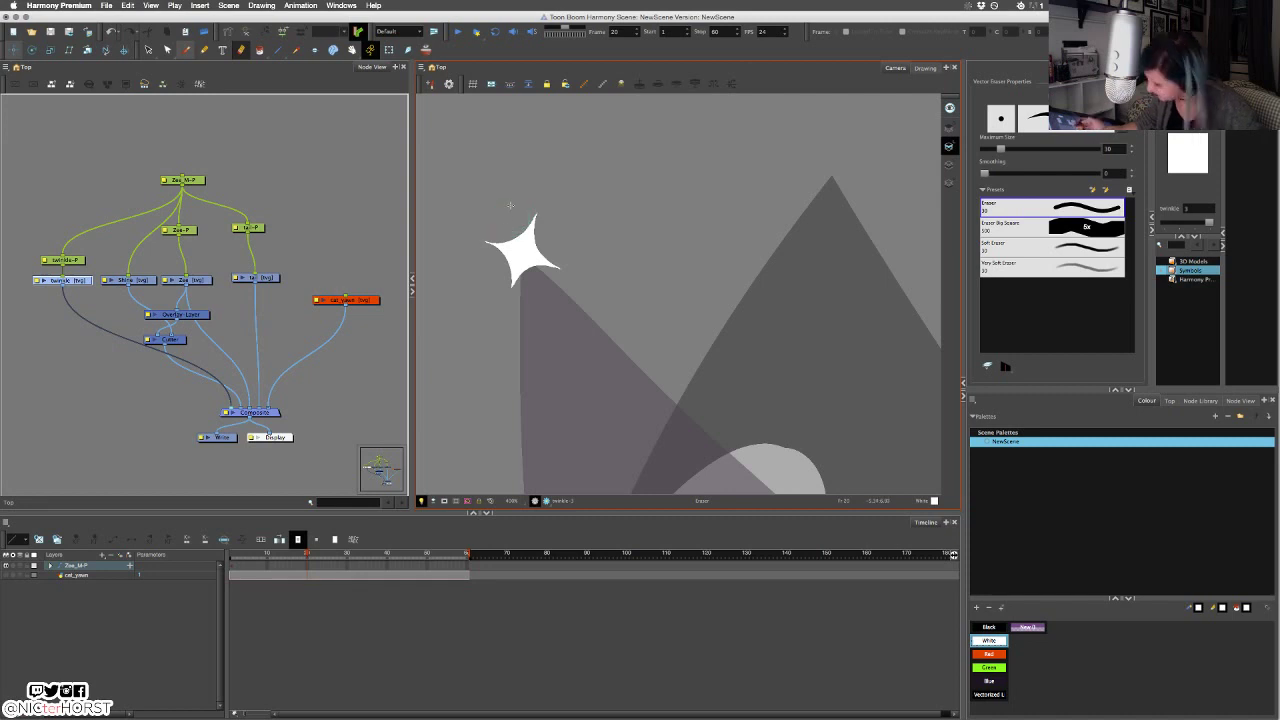
# Flip back and forth through the frames before frame 20 to compare the sparkle drawings.
pyautogui.press(',')
pyautogui.press(',')
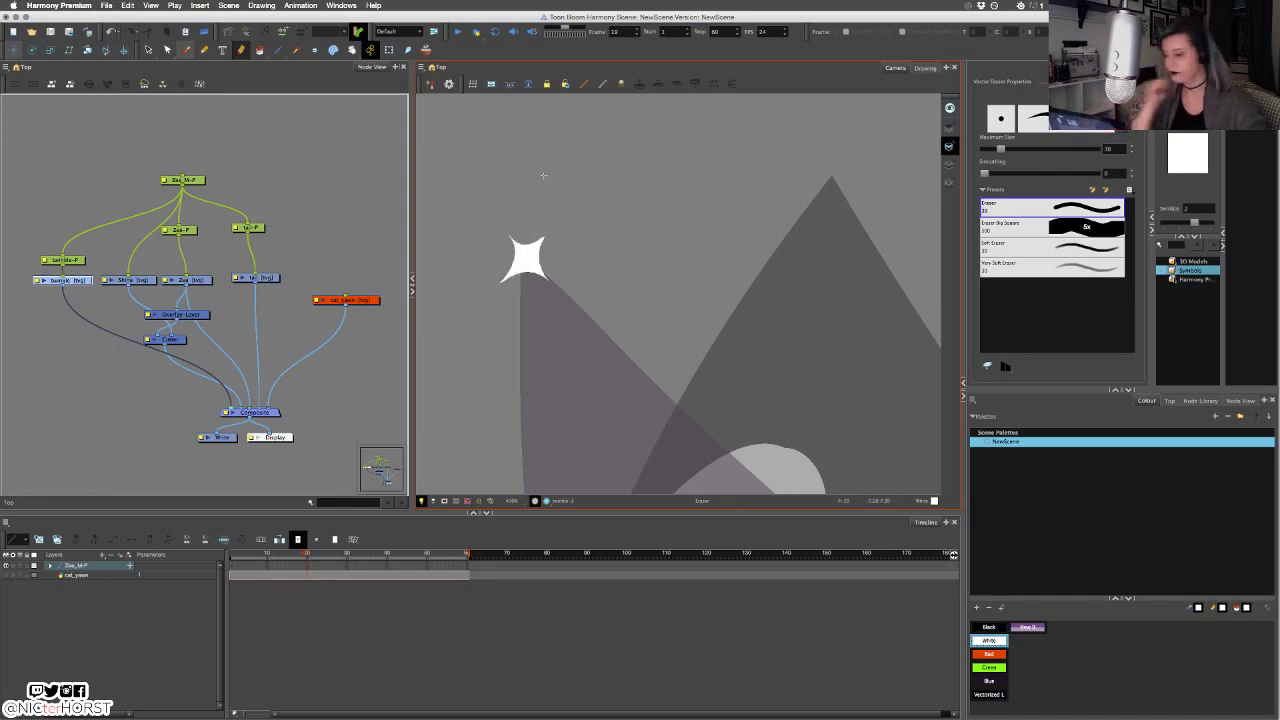
pyautogui.press(',')
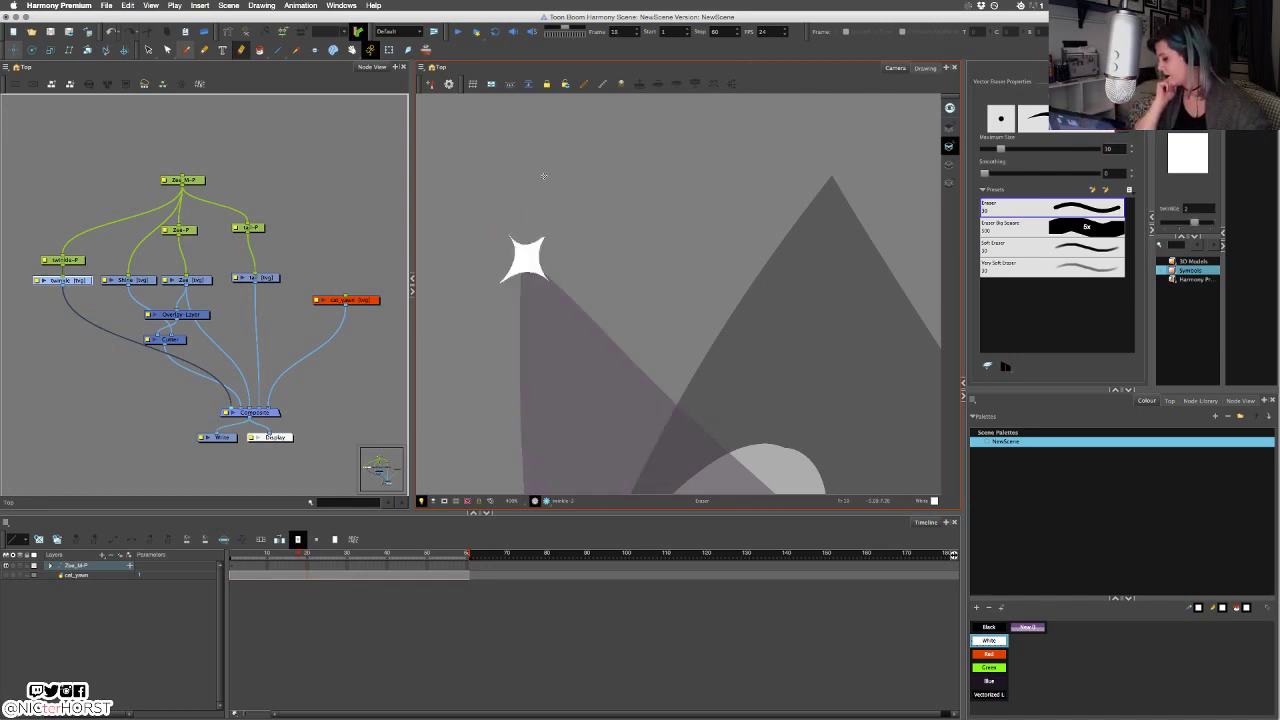
pyautogui.press('.')
pyautogui.press(',')
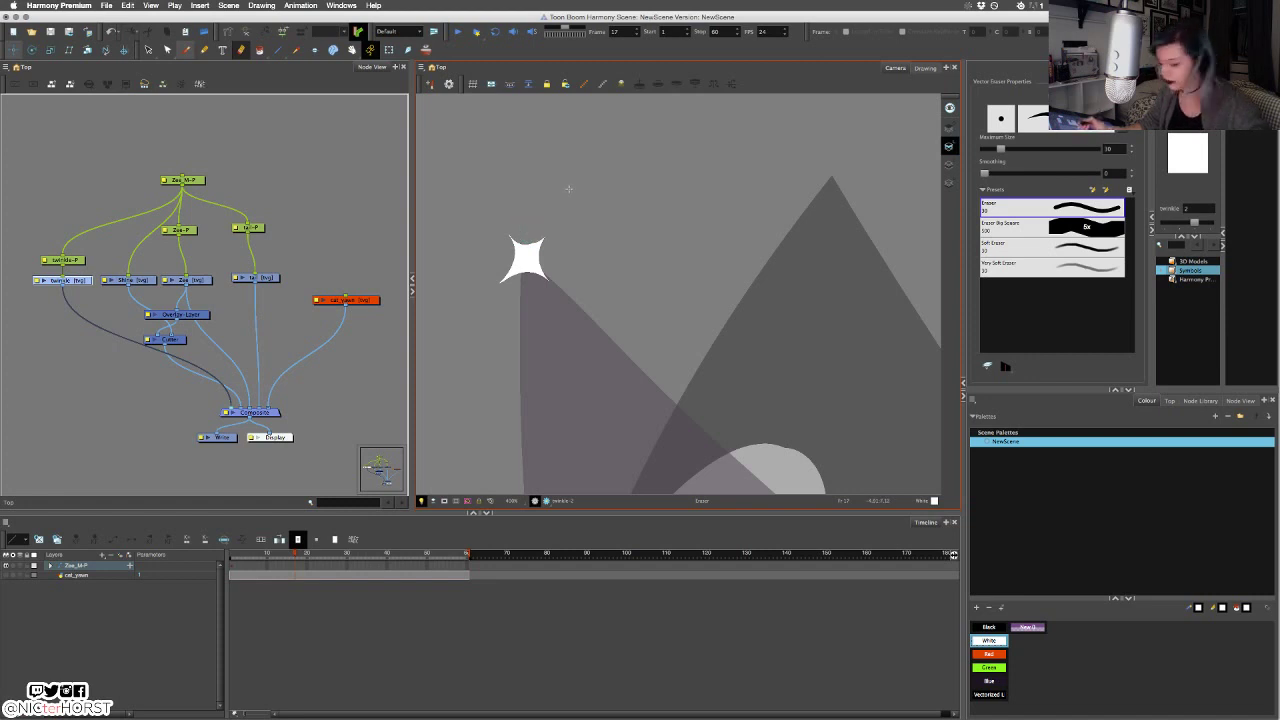
pyautogui.press('.')
pyautogui.press('.')
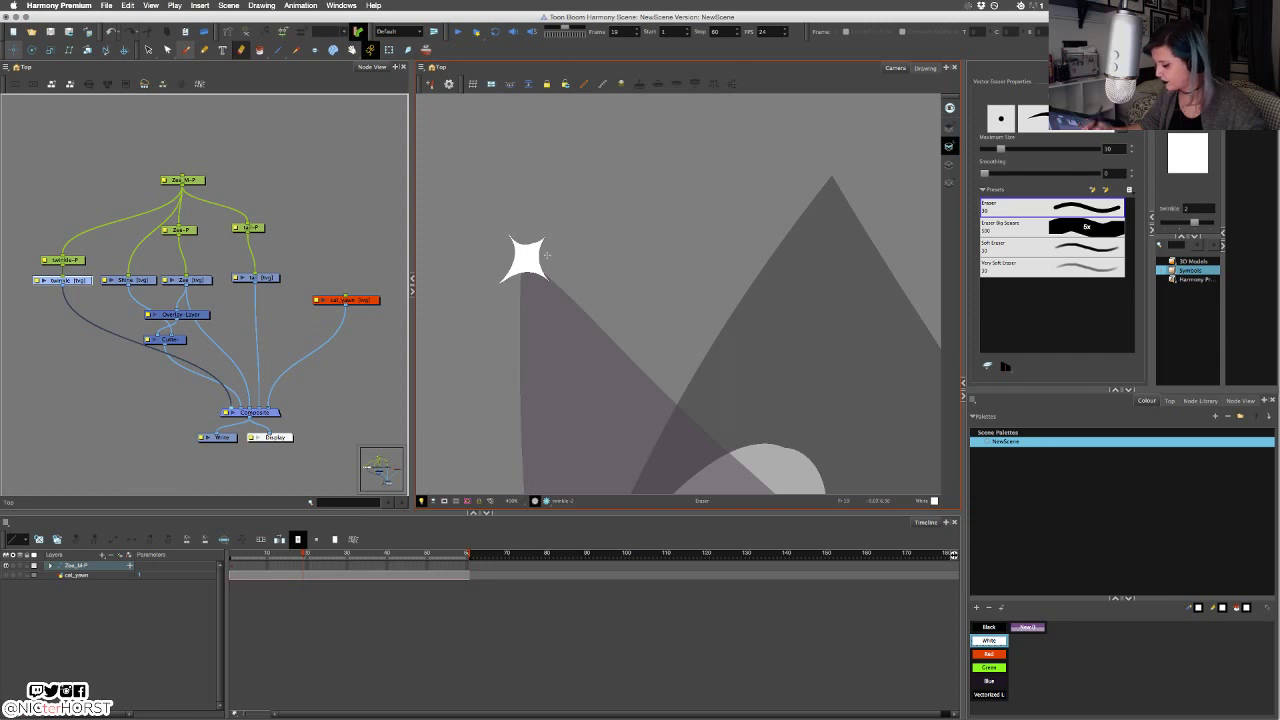
# Copy the whole sparkle drawing on frame 19 and flip through the neighbouring drawings up to frame 20.
pyautogui.press('super+a')
pyautogui.press('super+c')
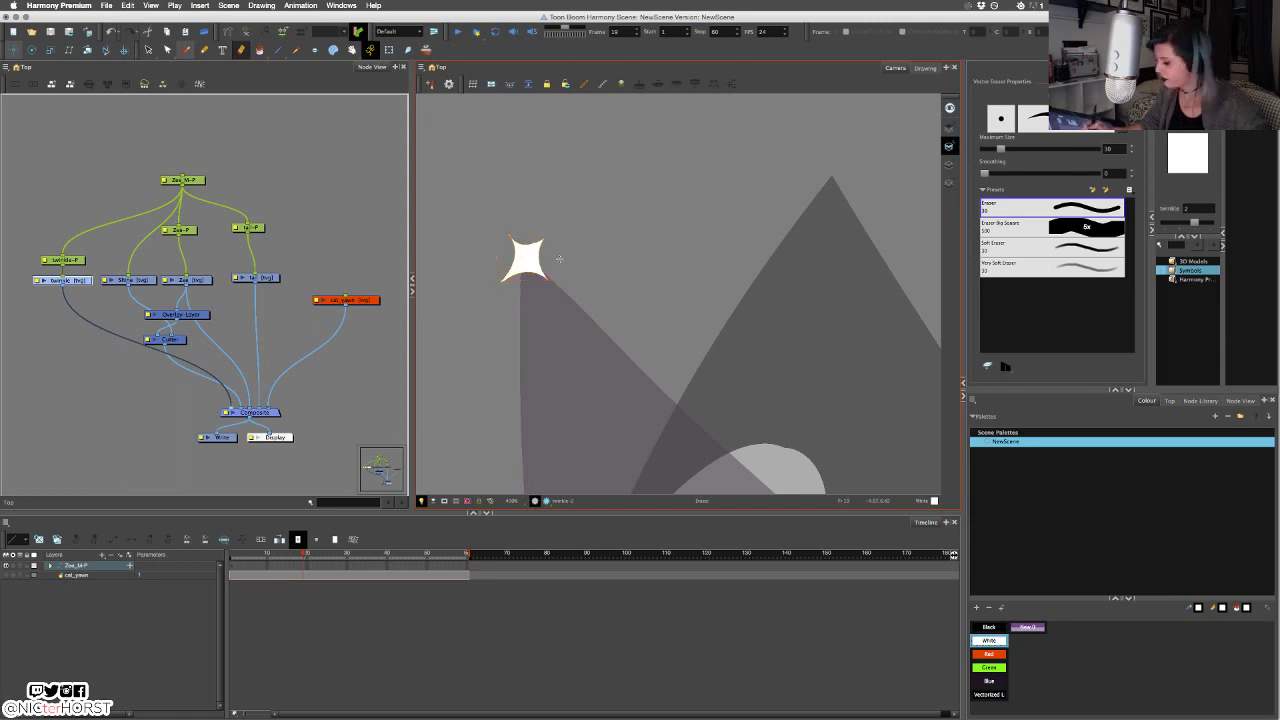
pyautogui.press(',')
pyautogui.press('g')
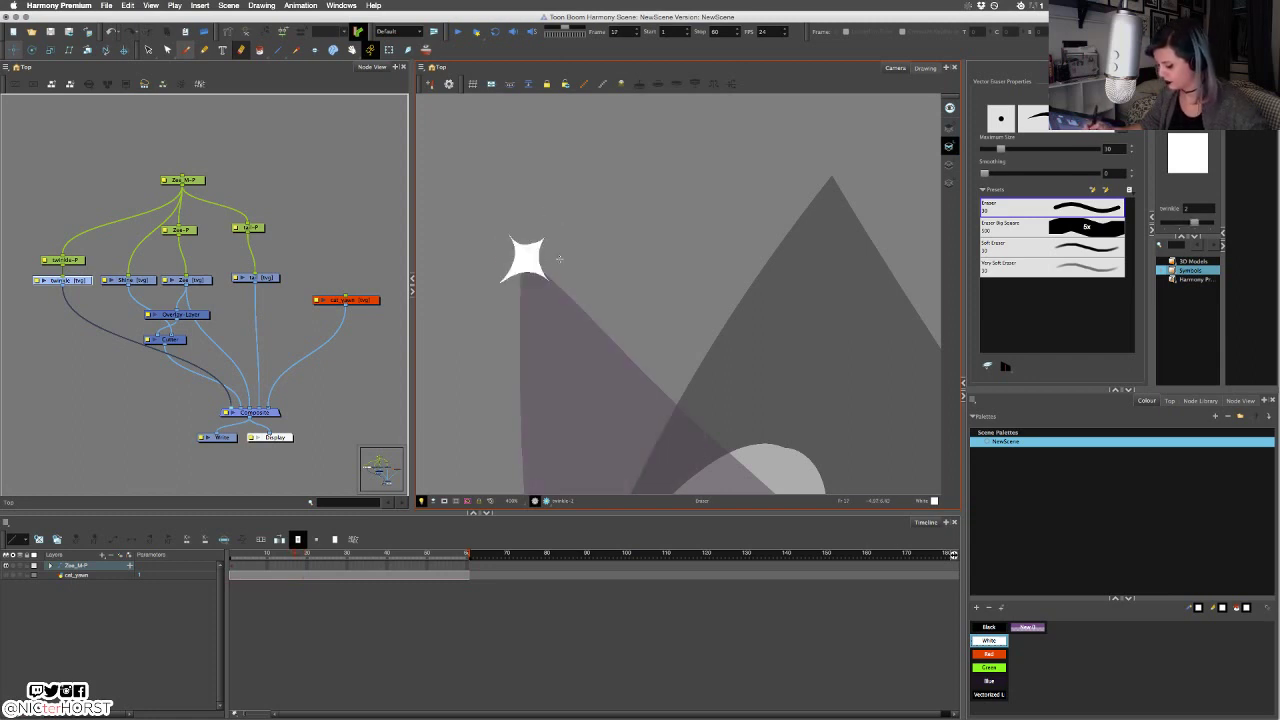
pyautogui.press('g')
pyautogui.press('g')
pyautogui.press('f')
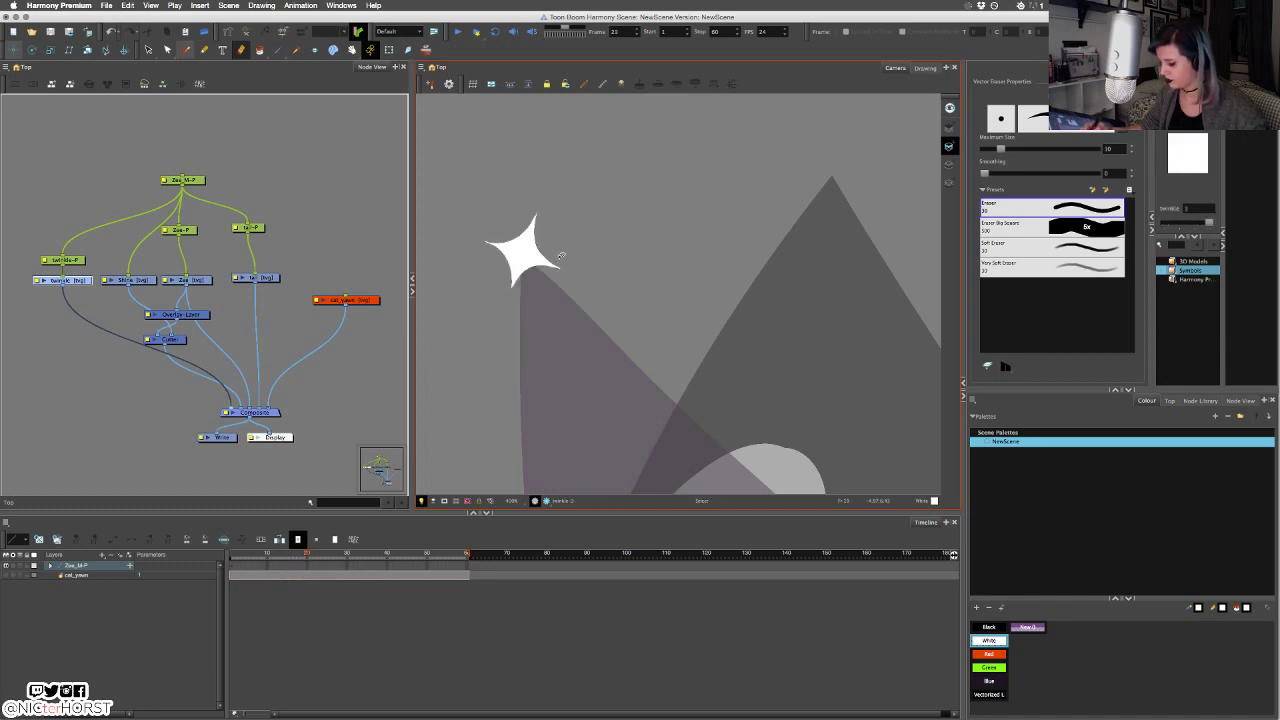
# Rotate the sparkle on frame 20 slightly clockwise and erase its lower points shorter.
pyautogui.click(535, 257)
pyautogui.moveTo(569, 205); pyautogui.dragTo(578, 215)
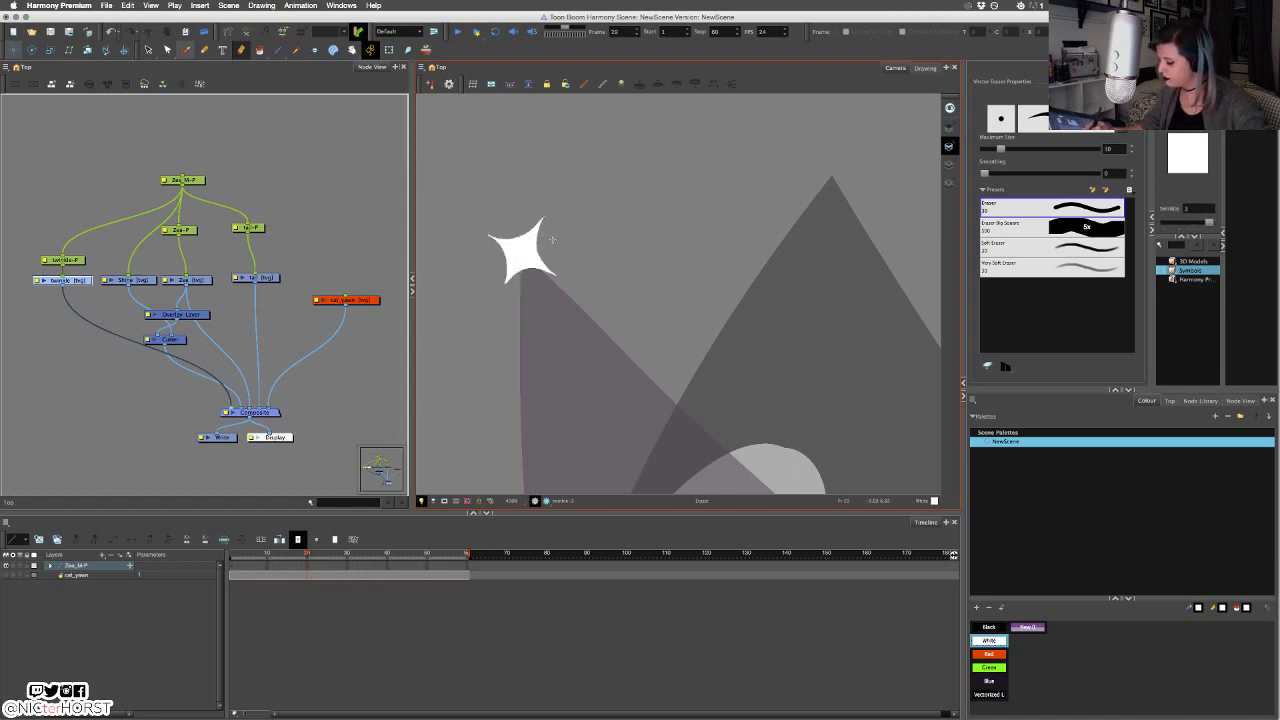
pyautogui.moveTo(527, 257); pyautogui.dragTo(545, 252)
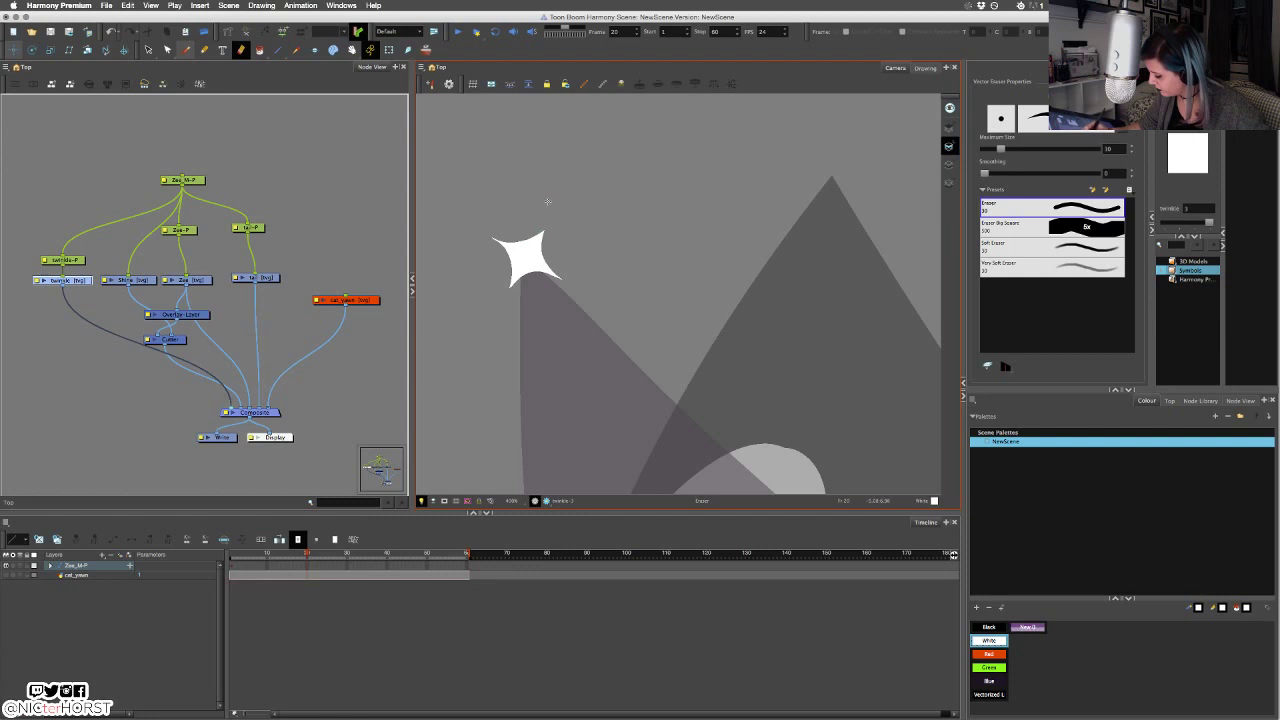
pyautogui.moveTo(553, 247)
pyautogui.mouseDown()
pyautogui.moveTo(495, 255)
pyautogui.moveTo(495, 303)
pyautogui.moveTo(548, 291)
pyautogui.mouseUp()
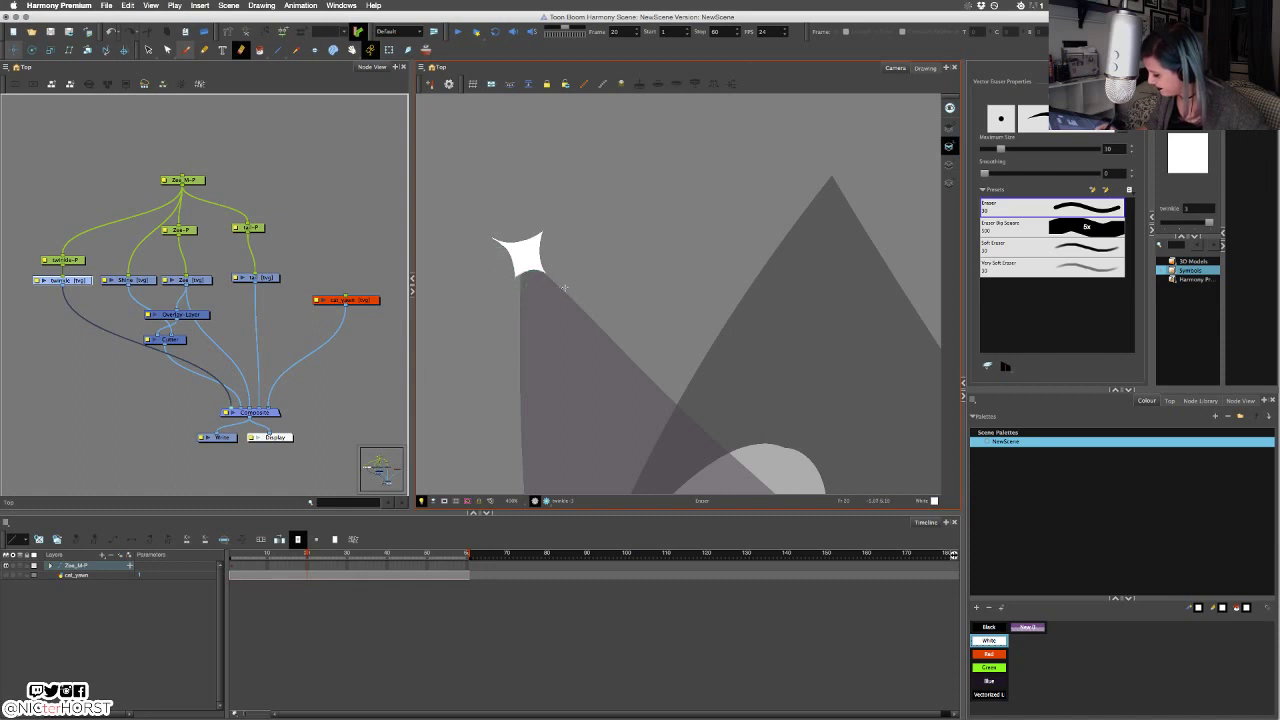
# Rotate the trimmed sparkle on frame 20 further clockwise, checking the motion against the preceding frames.
pyautogui.press(',')
pyautogui.press('.')
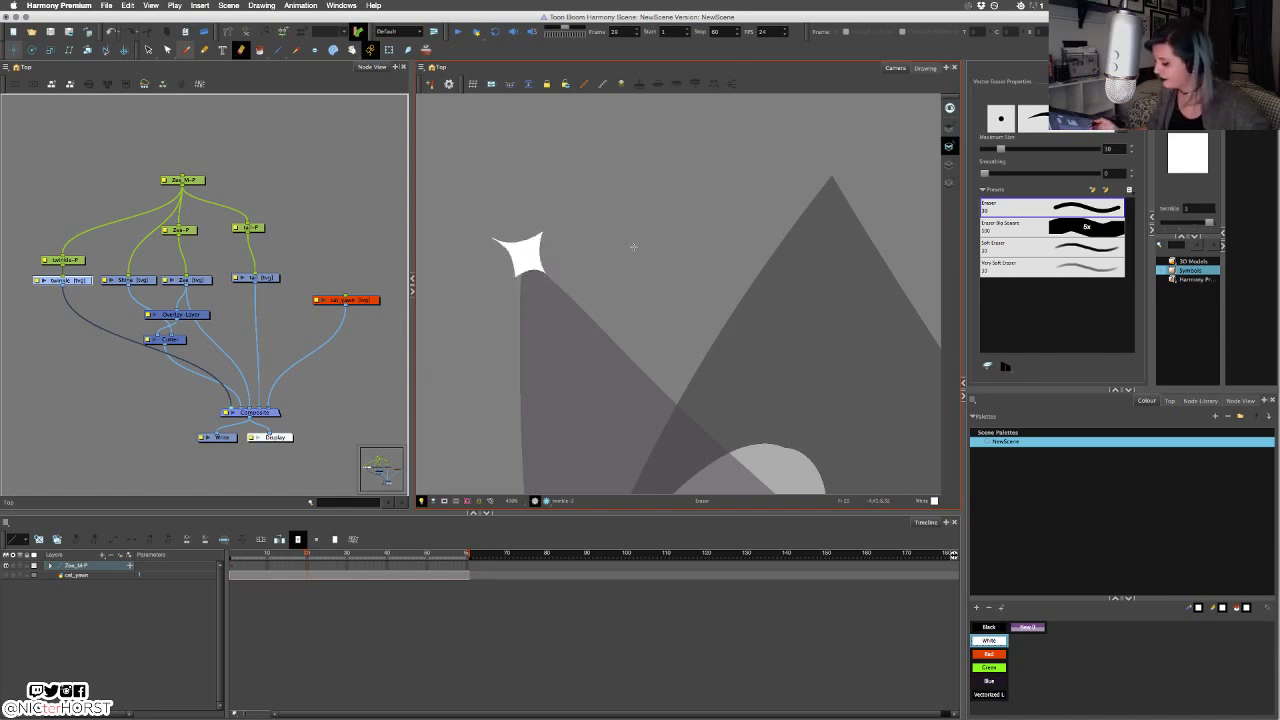
pyautogui.press(',')
pyautogui.press('.')
pyautogui.press(',')
pyautogui.press('.')
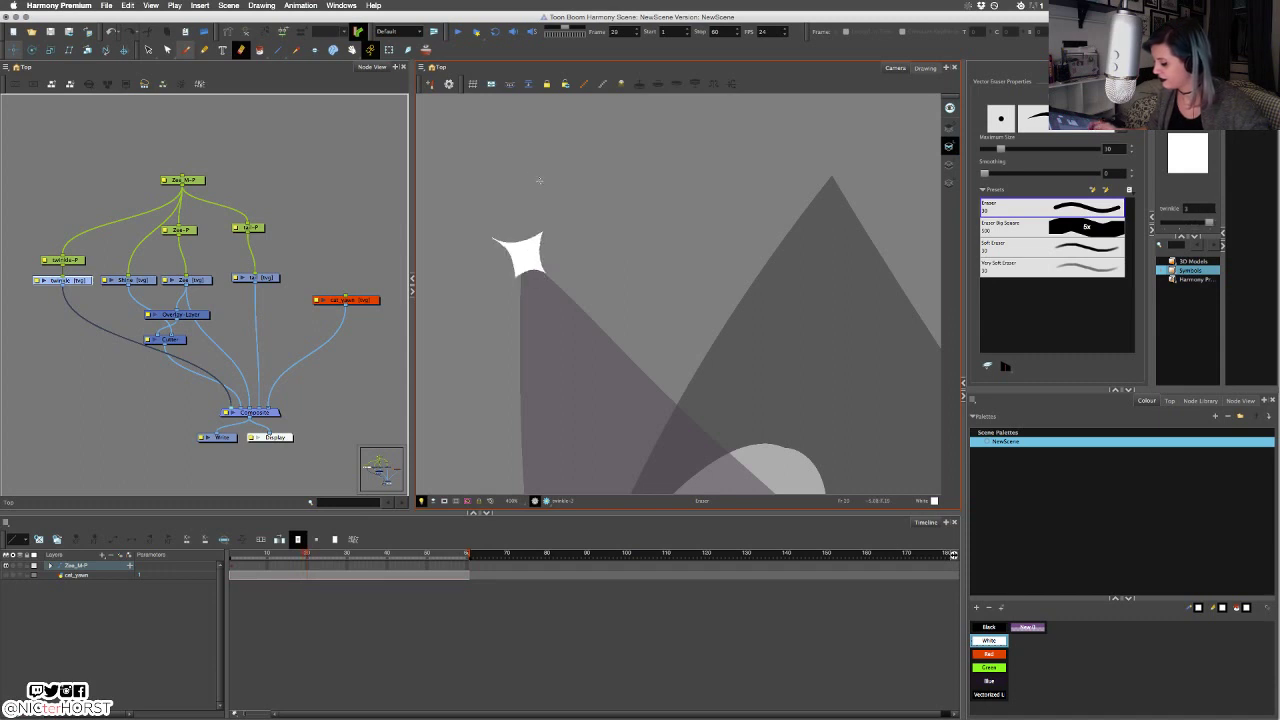
pyautogui.moveTo(557, 204); pyautogui.dragTo(558, 239)
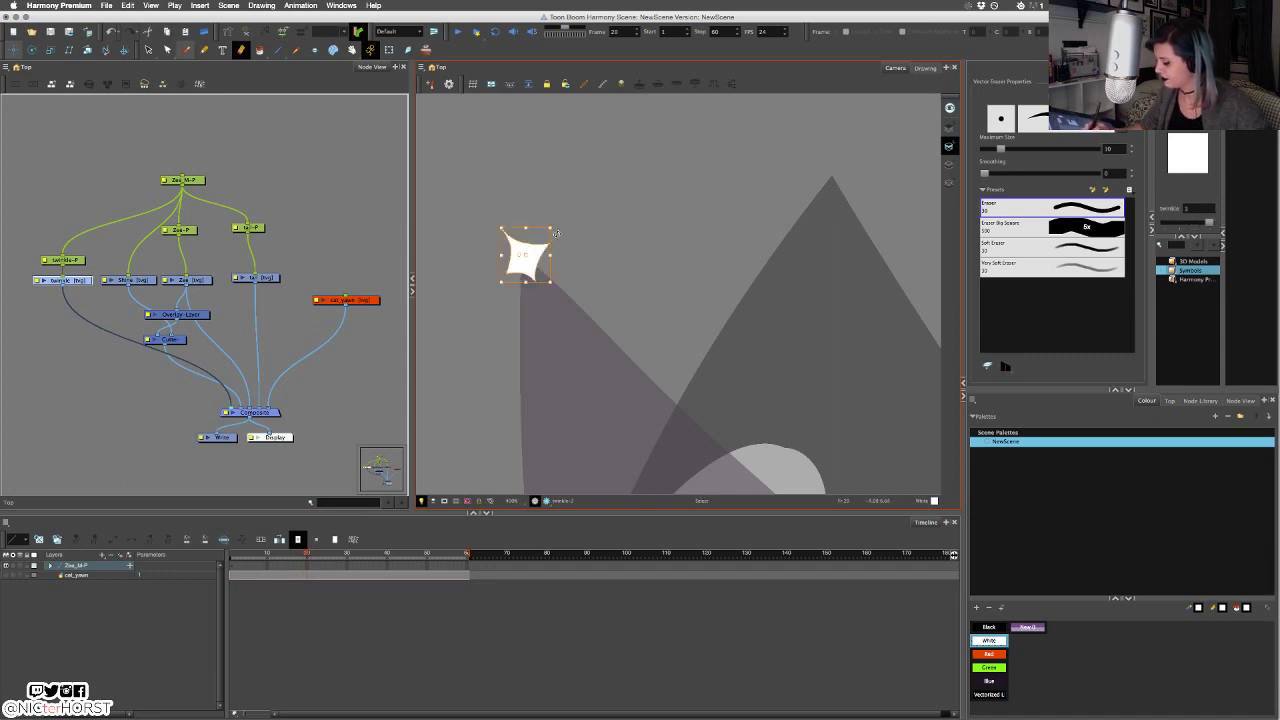
pyautogui.press(',')
pyautogui.press('.')
pyautogui.press(',')
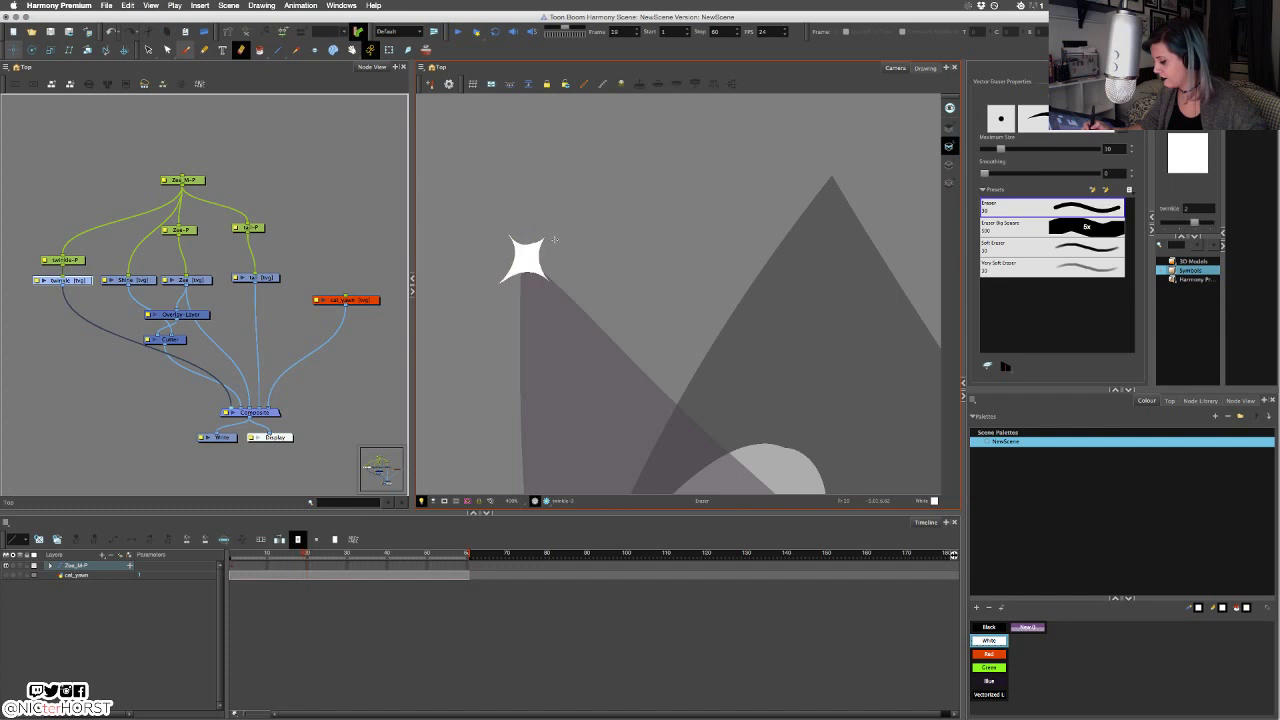
pyautogui.press(',')
# Paint a large white brush dot on frame 21 at the tip of the translucent cone.
pyautogui.press('.')
pyautogui.press('.')
pyautogui.press('.')
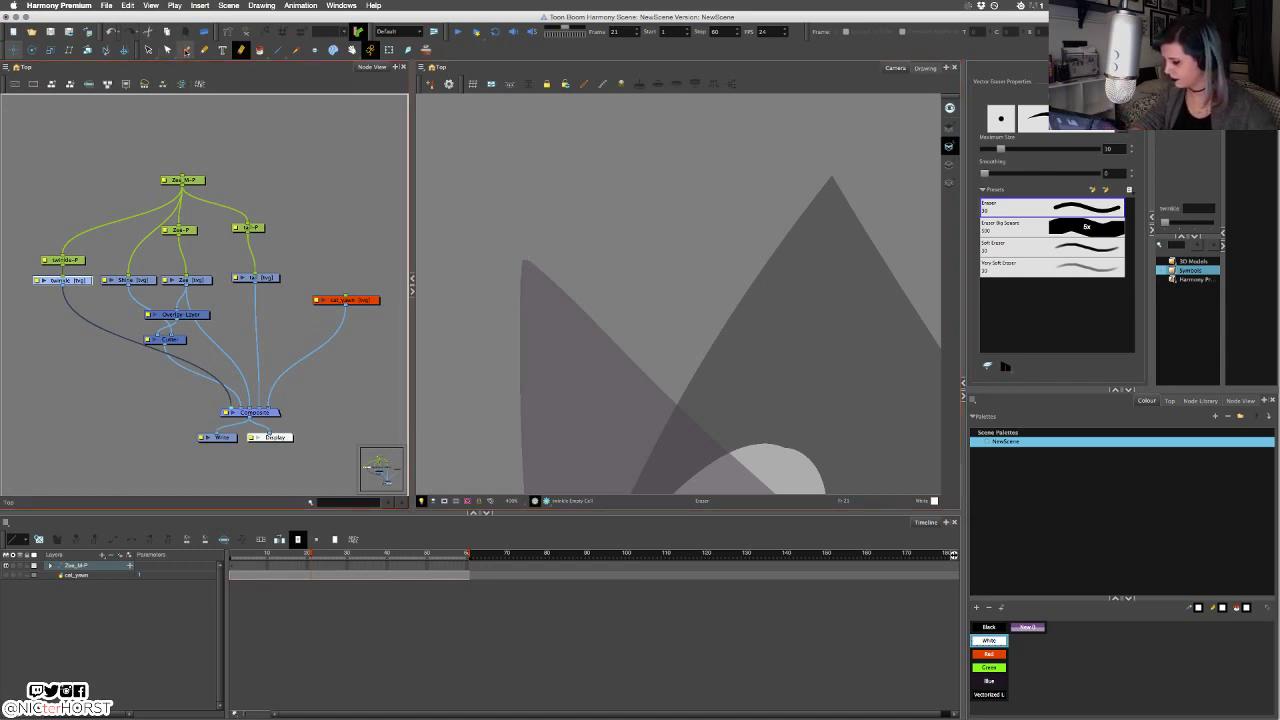
pyautogui.click(186, 51)
pyautogui.click(524, 261)
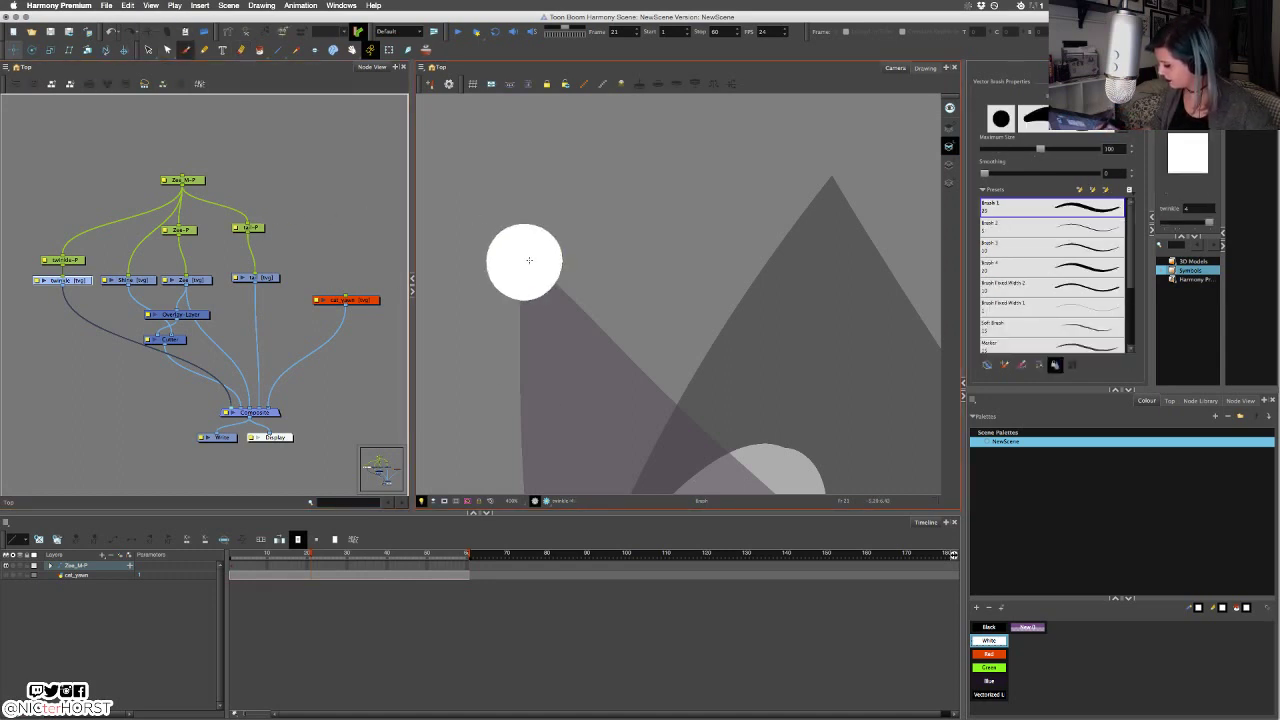
# Lower the brush's minimum size and paint a smaller white dot beside the large one on the next art layer up.
pyautogui.click(1066, 118)
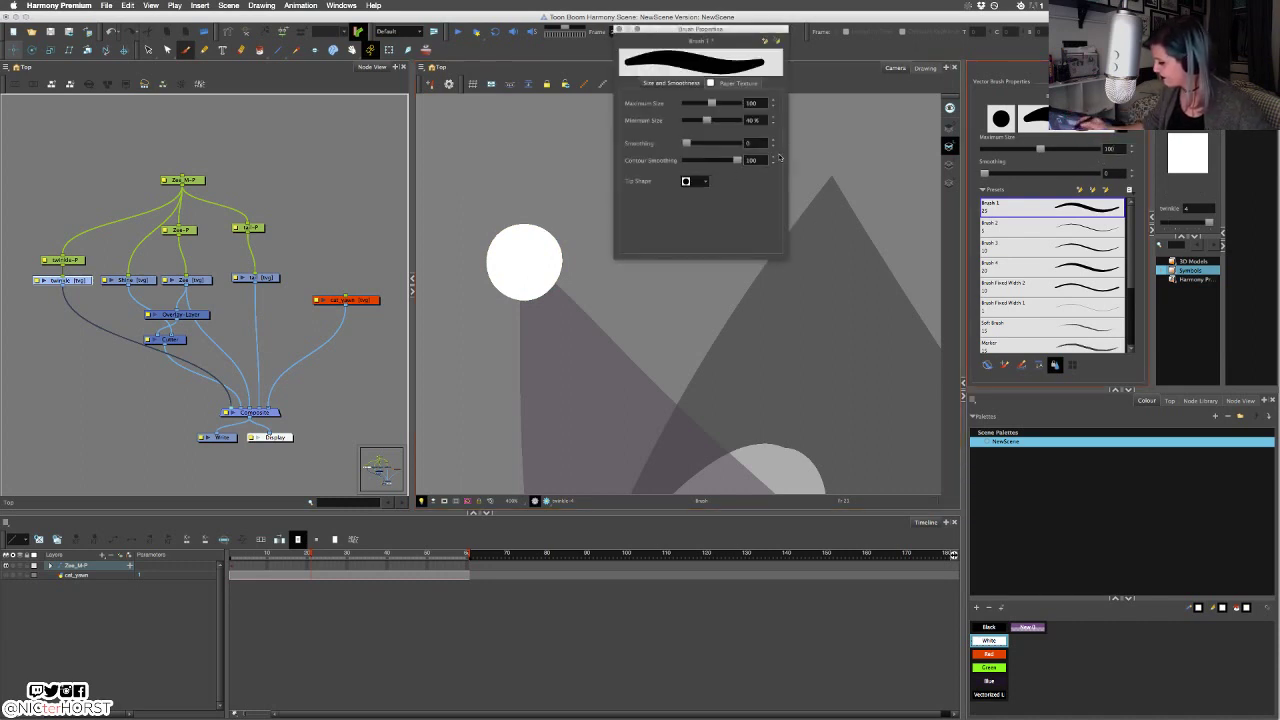
pyautogui.moveTo(706, 121); pyautogui.dragTo(684, 121)
pyautogui.click(619, 30)
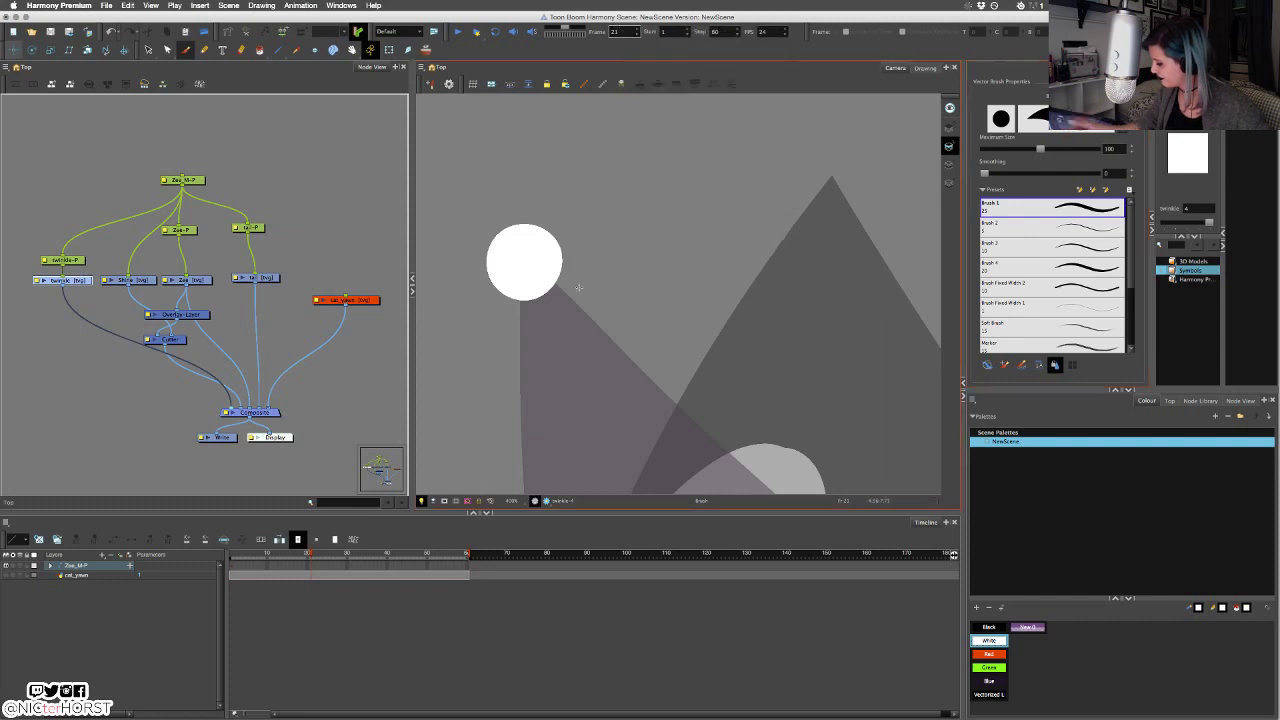
pyautogui.click(949, 129)
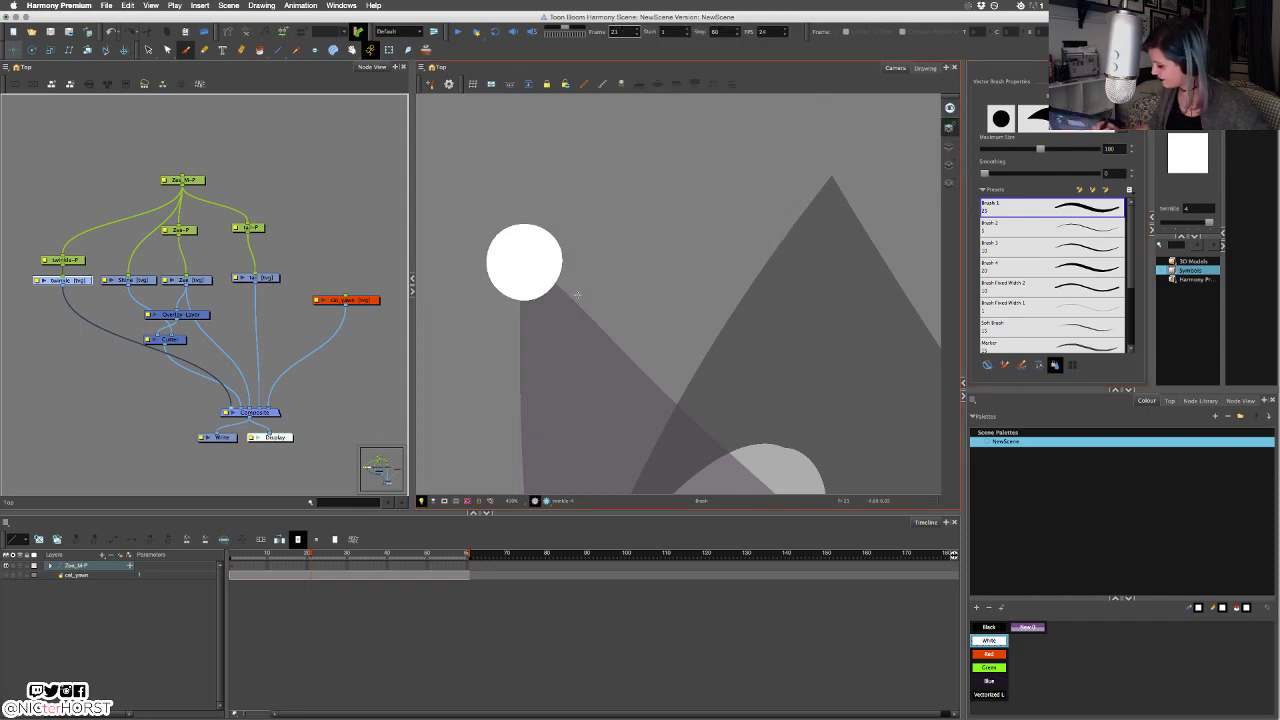
pyautogui.moveTo(580, 296); pyautogui.dragTo(579, 299)
pyautogui.press('super+z')
# Set the brush's maximum size to 40 and carve the smaller dot into a four-pointed sparkle with the Eraser.
pyautogui.moveTo(1118, 149); pyautogui.dragTo(1102, 160)
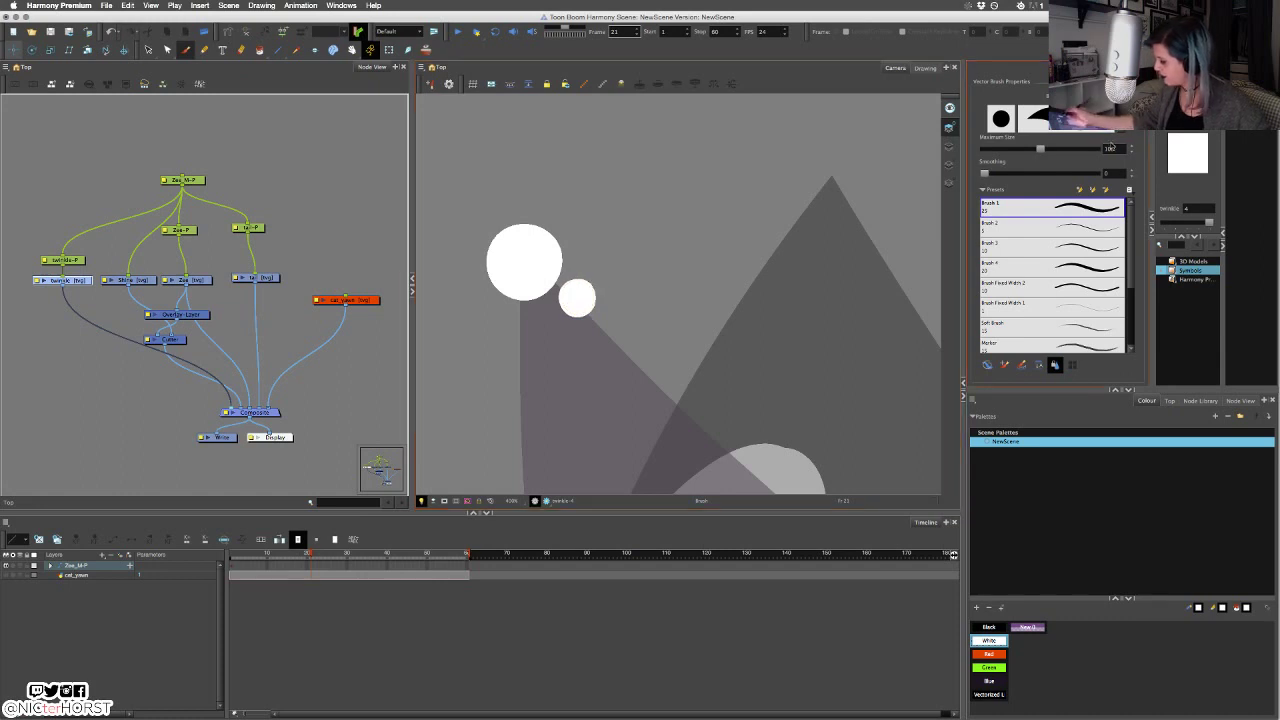
pyautogui.write('40')
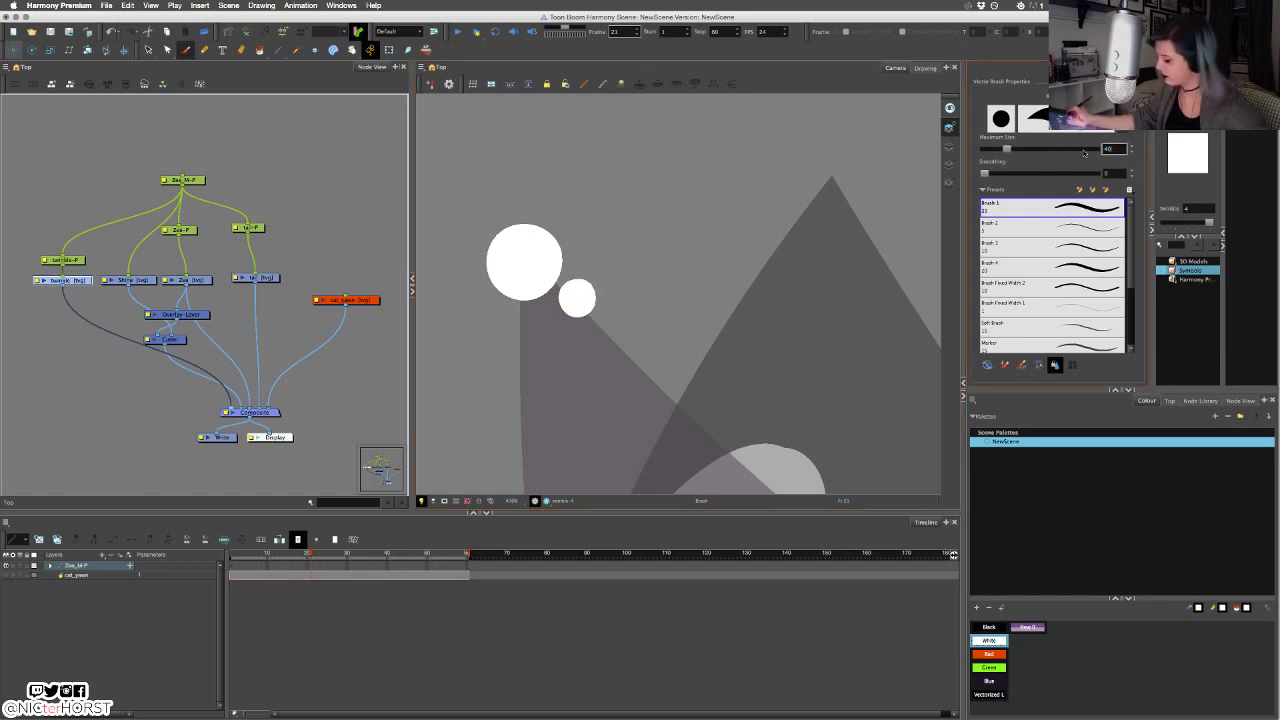
pyautogui.press('Return')
pyautogui.click(241, 50)
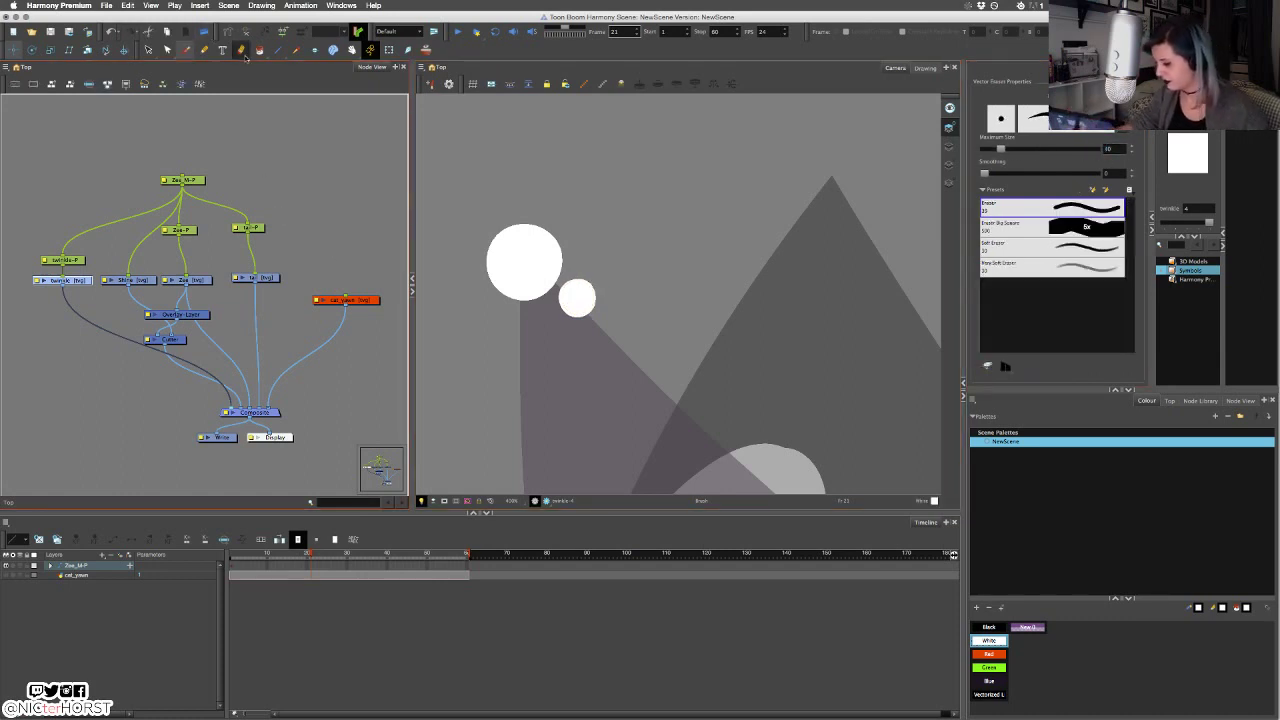
pyautogui.moveTo(563, 275)
pyautogui.mouseDown()
pyautogui.moveTo(606, 295)
pyautogui.moveTo(555, 315)
pyautogui.moveTo(557, 304)
pyautogui.moveTo(582, 321)
pyautogui.mouseUp()
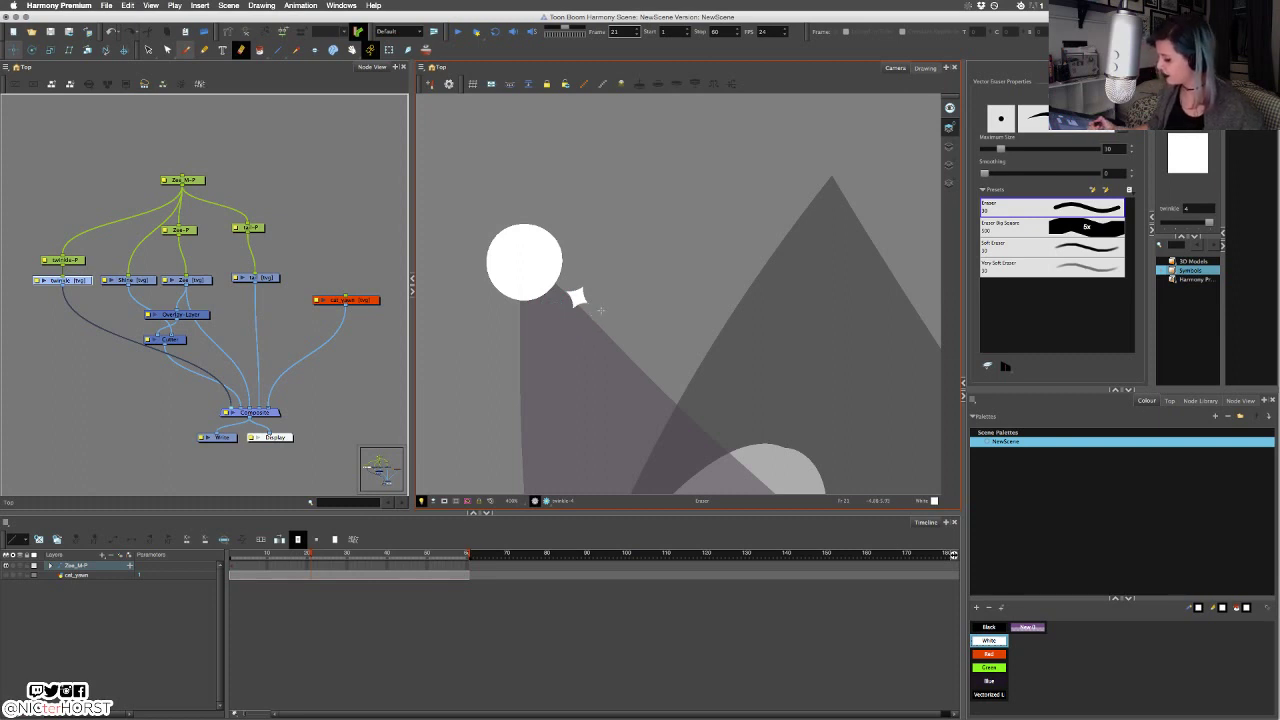
# Return to the large dot's art layer and erase around the dot to shape it into a four-pointed sparkle.
pyautogui.click(949, 147)
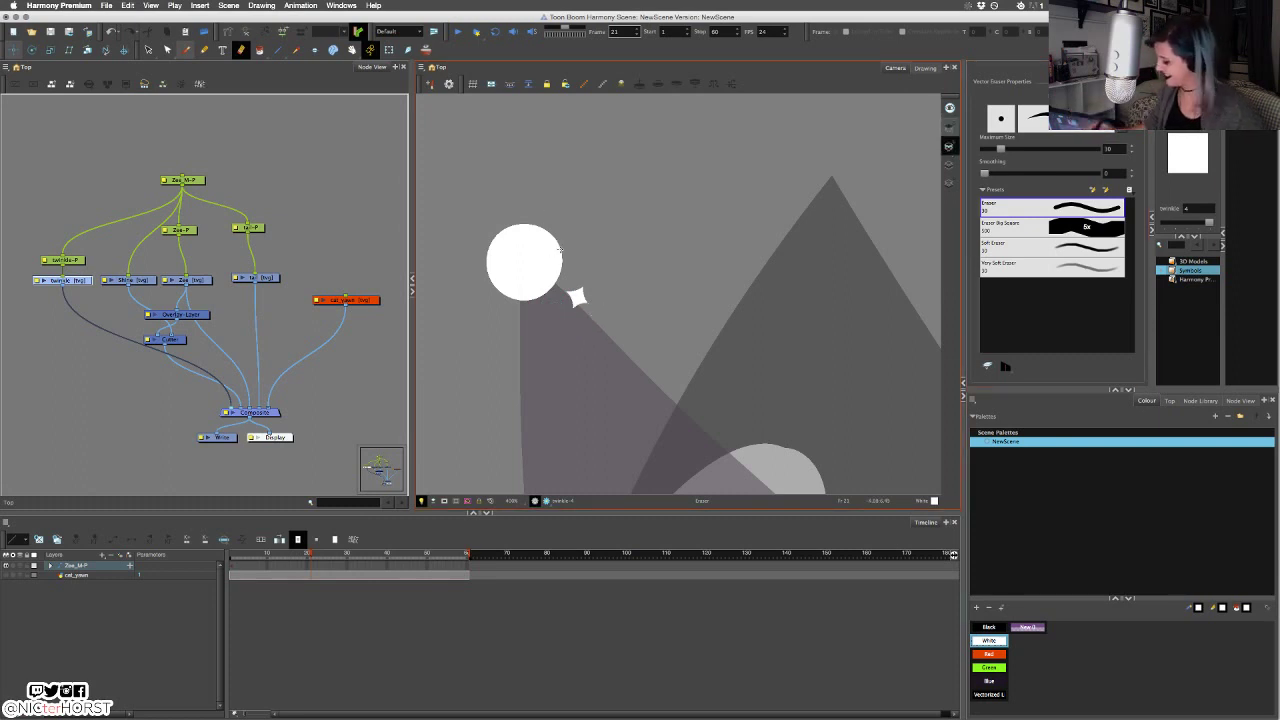
pyautogui.moveTo(560, 250)
pyautogui.mouseDown()
pyautogui.moveTo(491, 233)
pyautogui.moveTo(517, 218)
pyautogui.moveTo(512, 233)
pyautogui.moveTo(531, 206)
pyautogui.mouseUp()
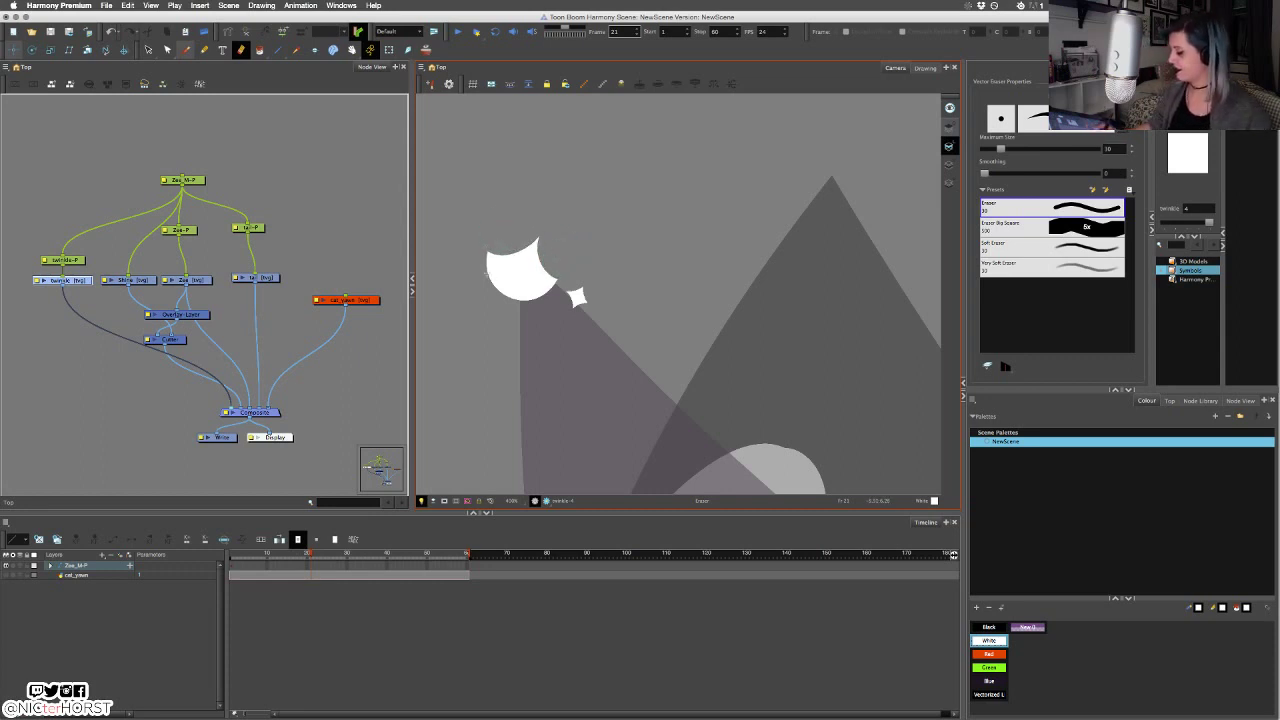
pyautogui.moveTo(487, 265)
pyautogui.mouseDown()
pyautogui.moveTo(480, 321)
pyautogui.moveTo(546, 285)
pyautogui.moveTo(524, 316)
pyautogui.moveTo(556, 302)
pyautogui.mouseUp()
pyautogui.press('super+z')
pyautogui.press('super+z')
pyautogui.moveTo(486, 252)
pyautogui.mouseDown()
pyautogui.moveTo(492, 302)
pyautogui.moveTo(497, 270)
pyautogui.moveTo(535, 320)
pyautogui.moveTo(538, 298)
pyautogui.moveTo(553, 314)
pyautogui.moveTo(531, 303)
pyautogui.moveTo(563, 308)
pyautogui.mouseUp()
pyautogui.press('super+z')
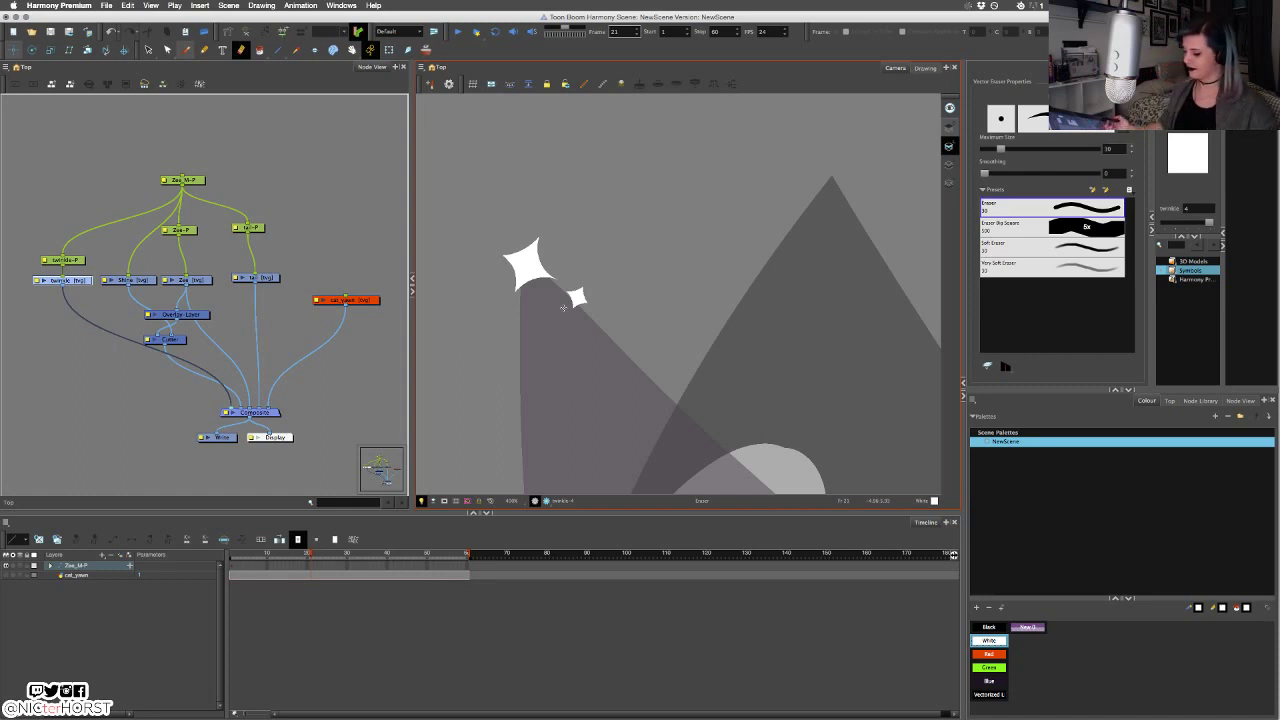
# Reduce the larger sparkle on frame 21 and trim its points.
pyautogui.press('s')
pyautogui.click(535, 250)
pyautogui.moveTo(565, 229)
pyautogui.mouseDown()
pyautogui.moveTo(553, 263)
pyautogui.moveTo(546, 254)
pyautogui.moveTo(556, 237)
pyautogui.moveTo(556, 267)
pyautogui.moveTo(546, 233)
pyautogui.moveTo(554, 268)
pyautogui.moveTo(551, 247)
pyautogui.moveTo(515, 240)
pyautogui.moveTo(505, 281)
pyautogui.mouseUp()
pyautogui.press('super+z')
pyautogui.press('super+z')
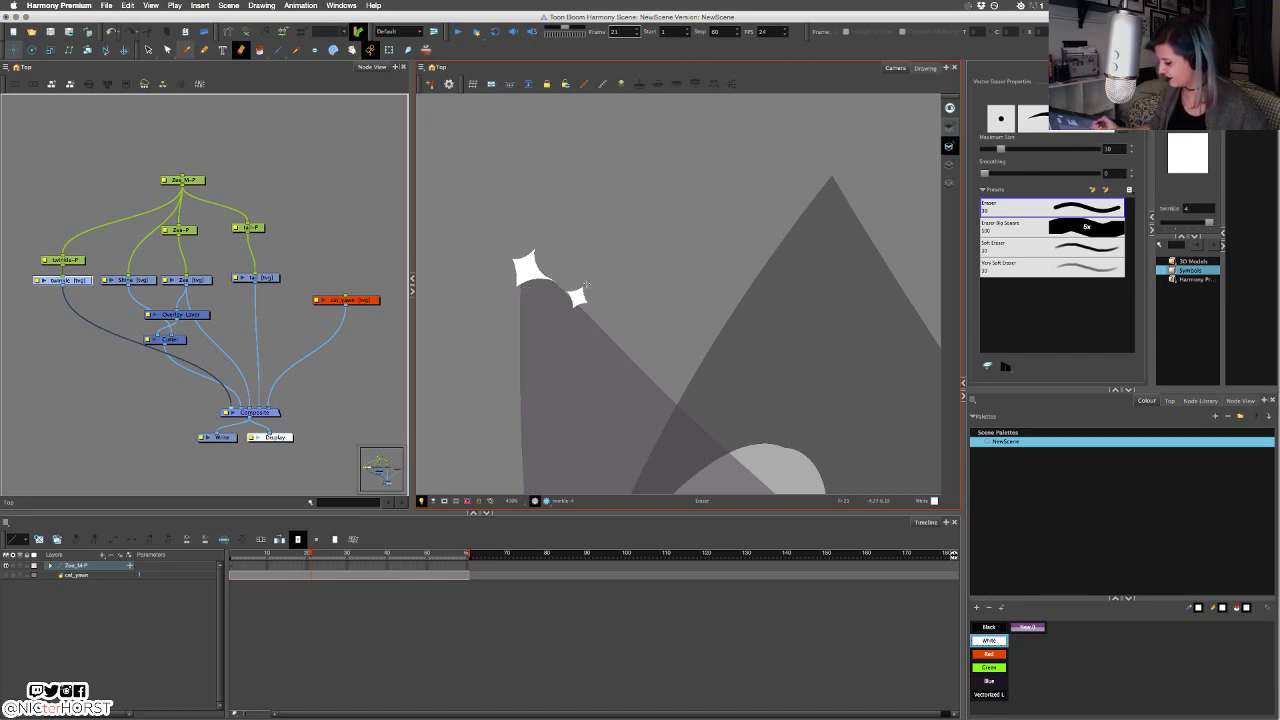
# Switch to the smaller sparkle's art layer on frame 21 and trim its points and sides with the Eraser.
pyautogui.click(950, 127)
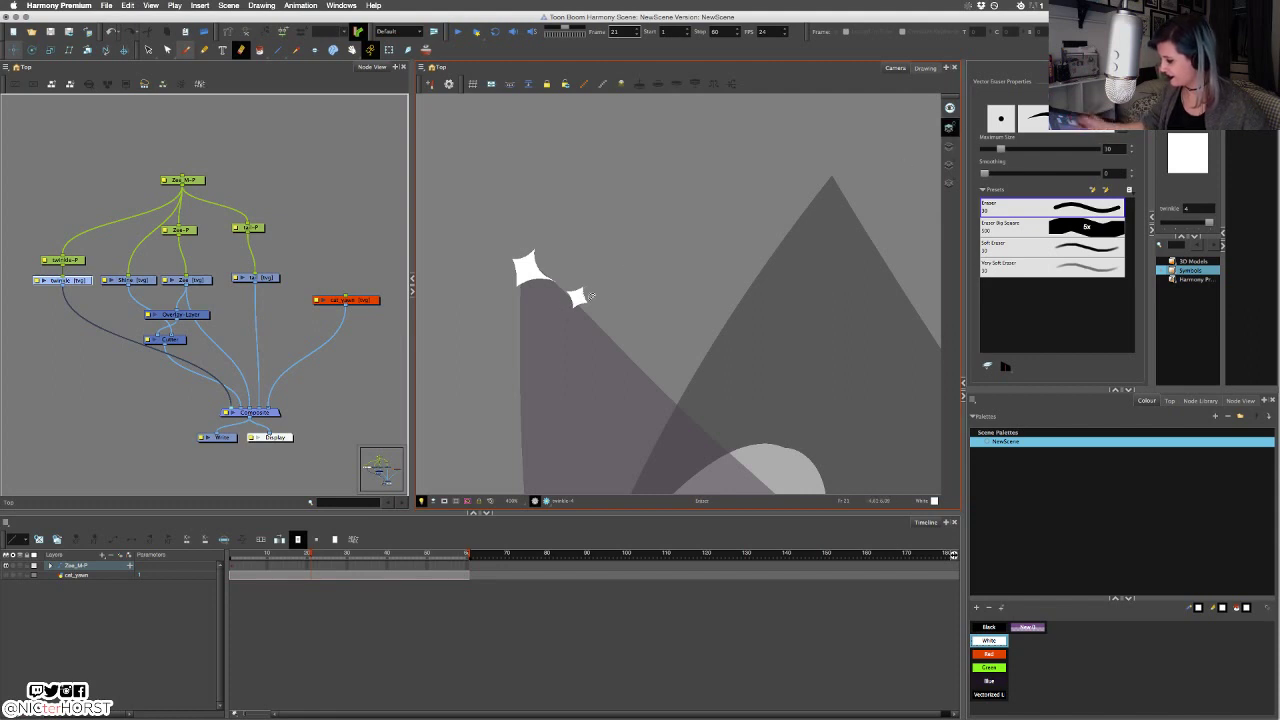
pyautogui.moveTo(587, 301); pyautogui.dragTo(588, 297)
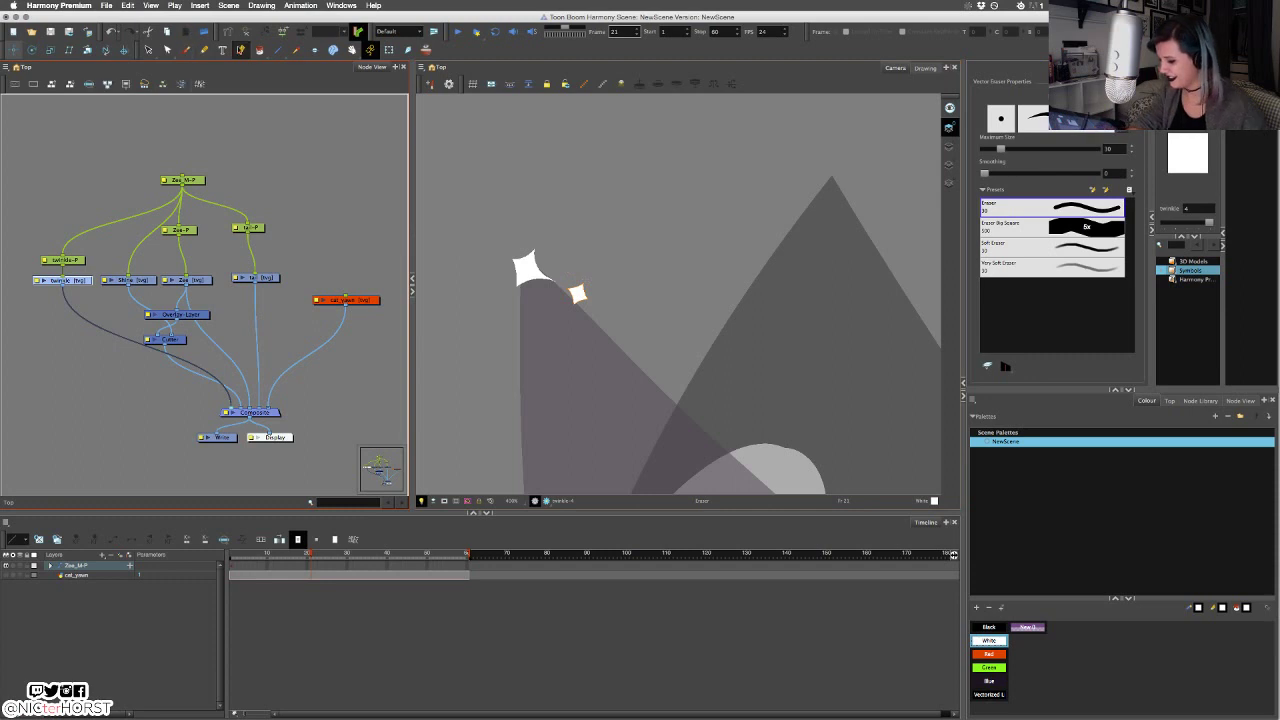
pyautogui.moveTo(588, 289); pyautogui.dragTo(584, 300)
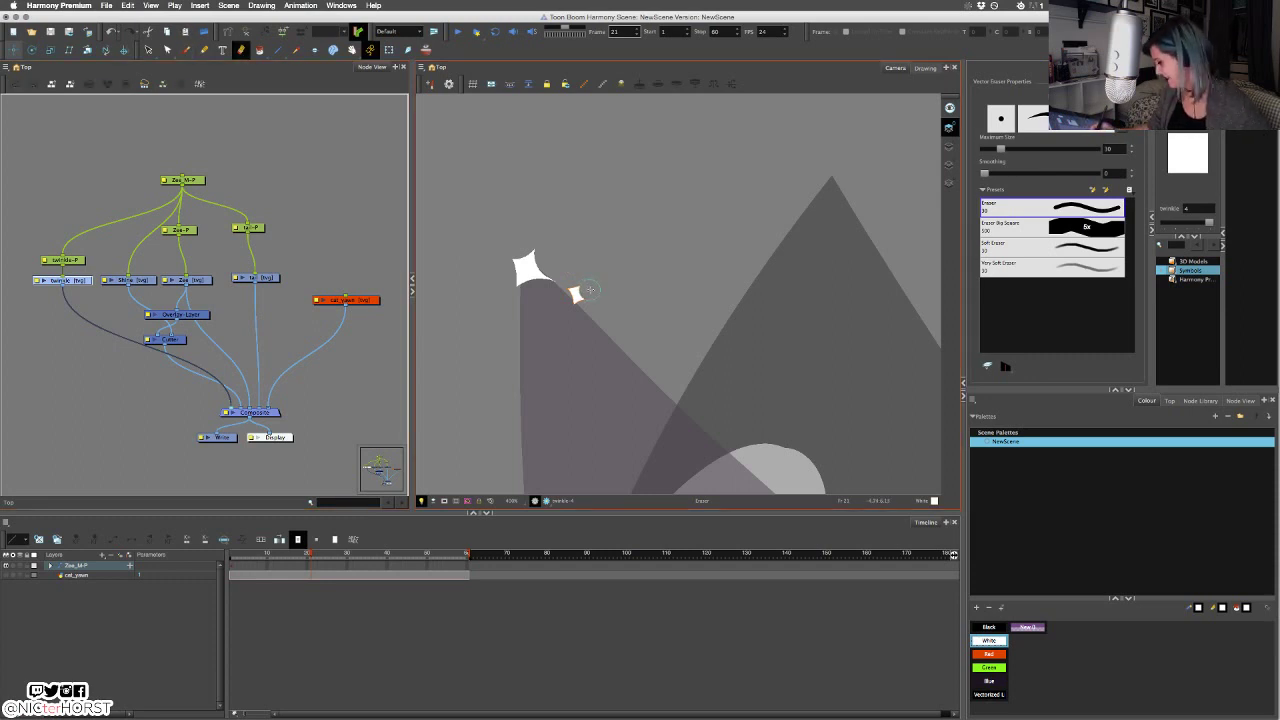
pyautogui.press('super+z')
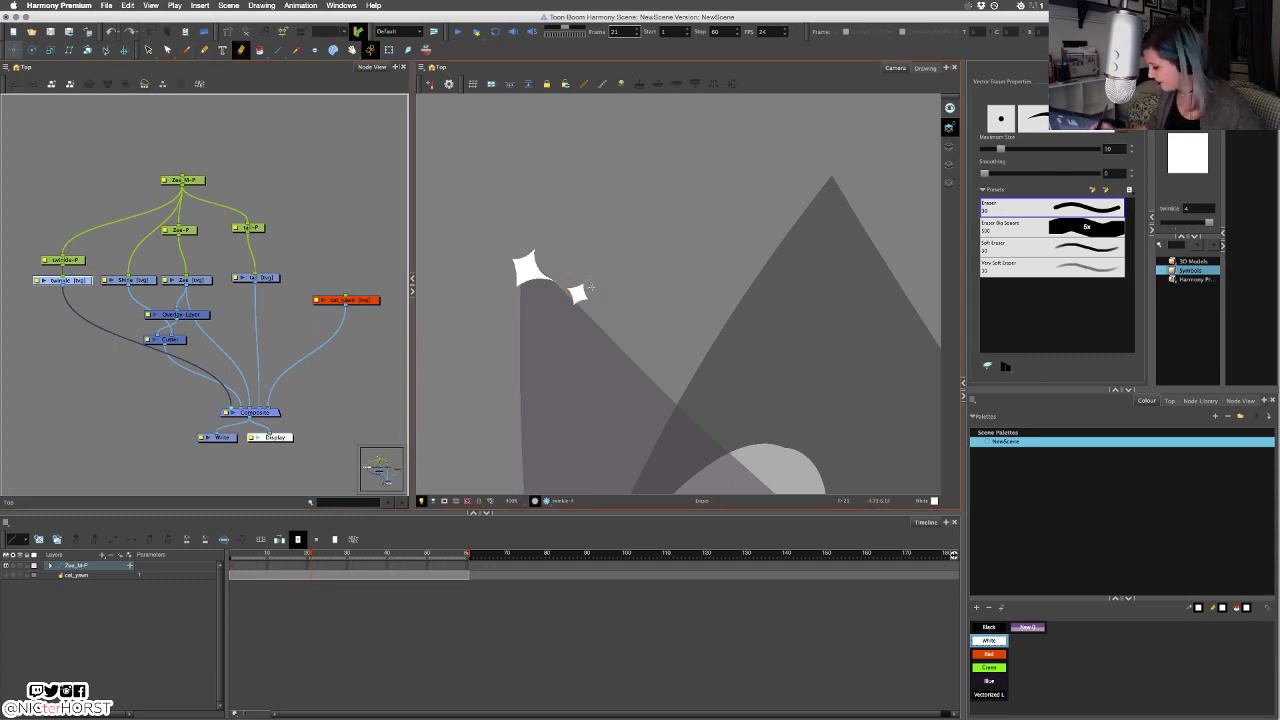
pyautogui.press('super+z')
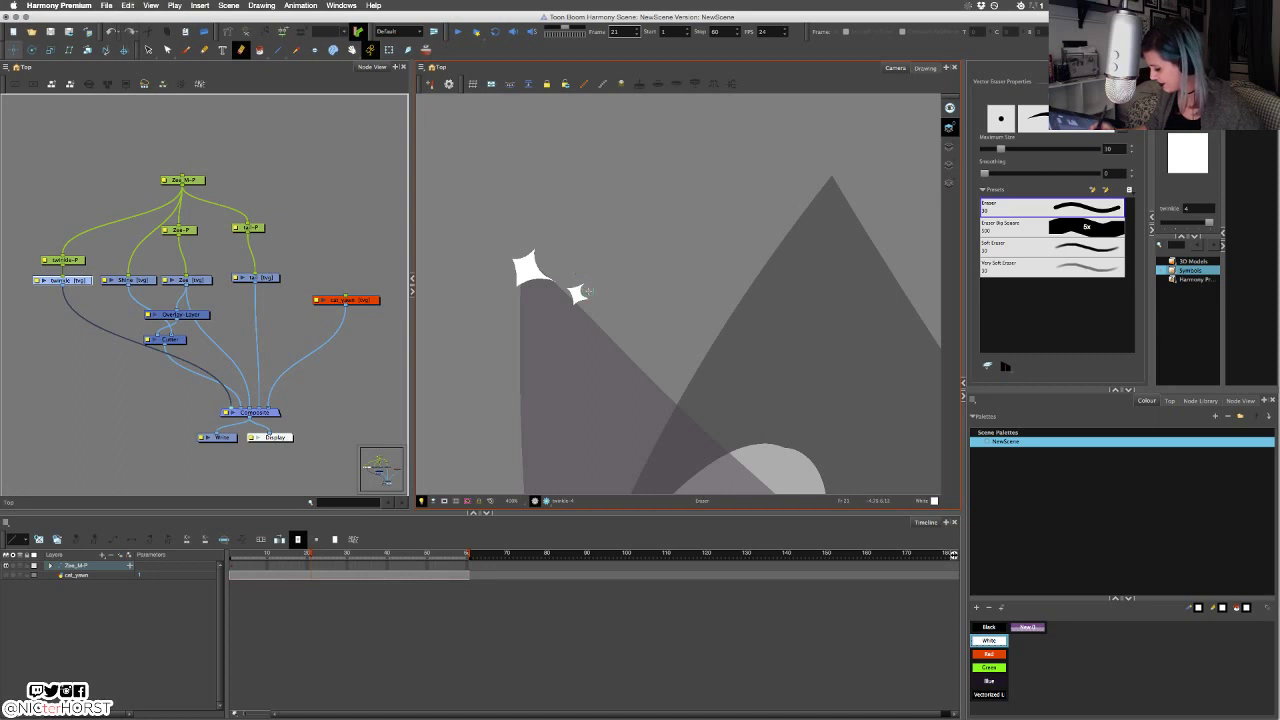
pyautogui.moveTo(589, 291); pyautogui.dragTo(590, 290)
pyautogui.moveTo(571, 281); pyautogui.dragTo(570, 300)
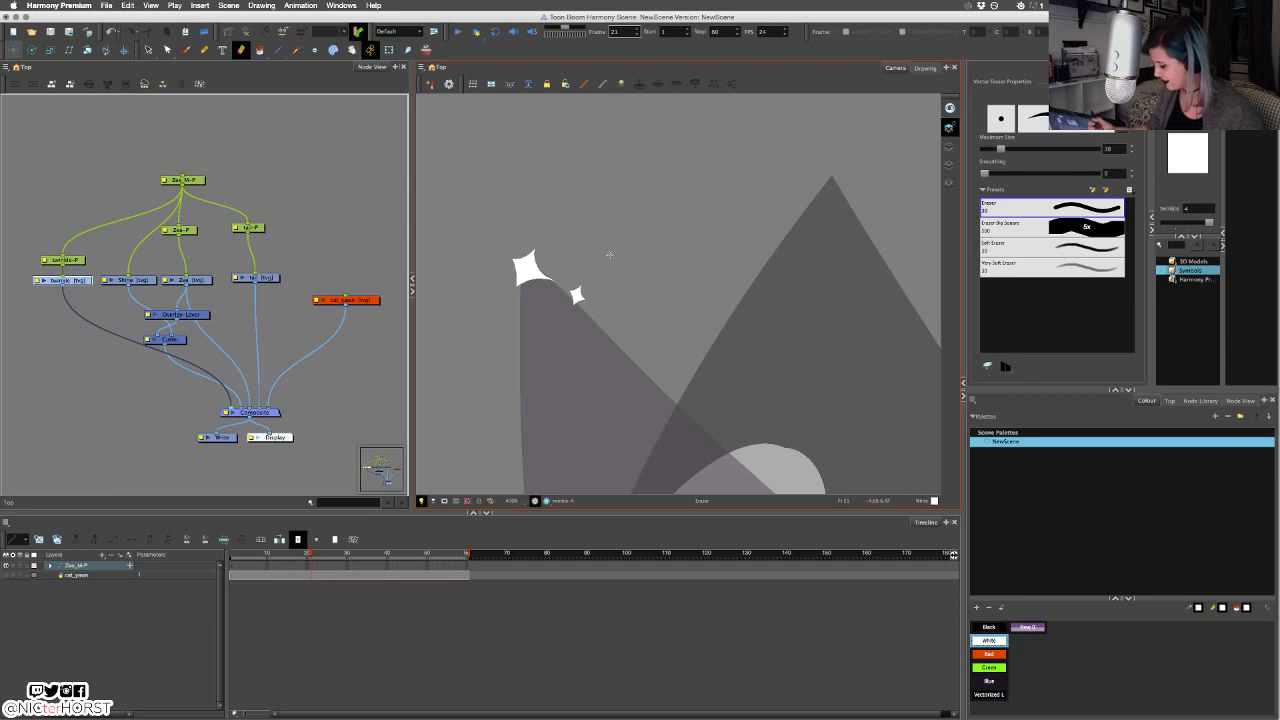
# Choose the Pencil tool and set its maximum size to 10.
pyautogui.click(204, 50)
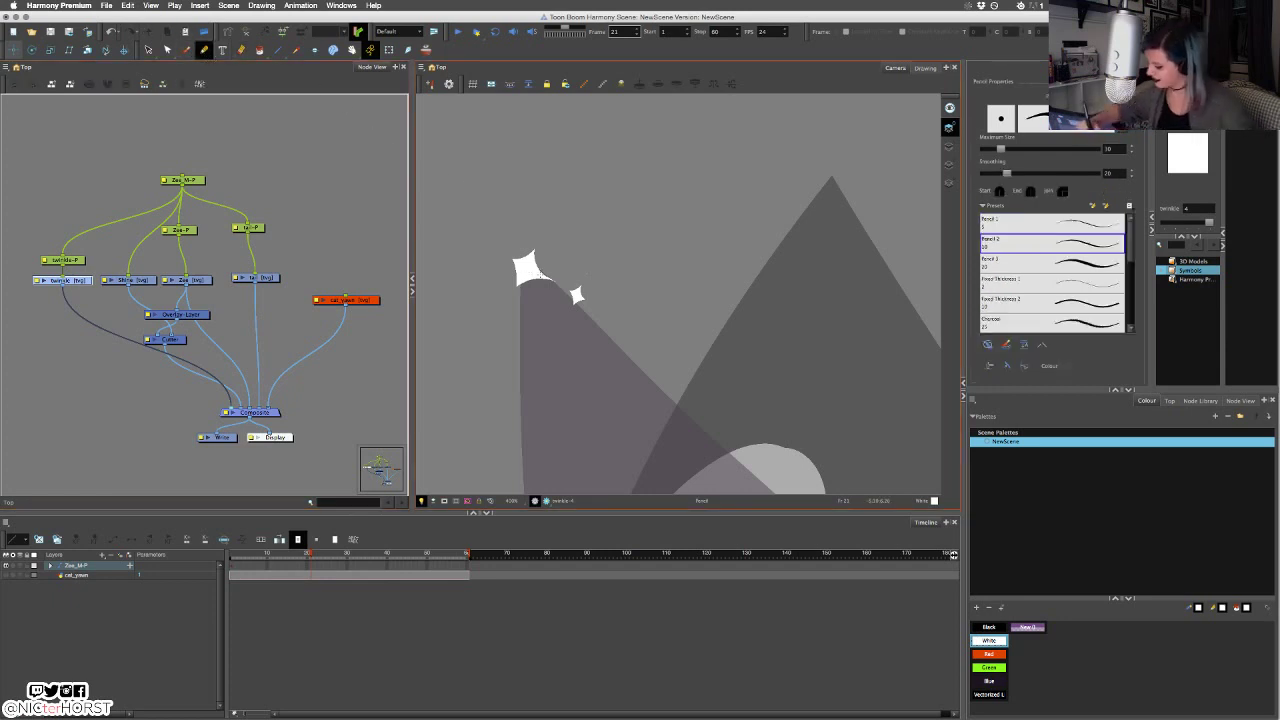
pyautogui.moveTo(526, 266); pyautogui.dragTo(600, 308)
pyautogui.hotkey('ctrl', 'z')
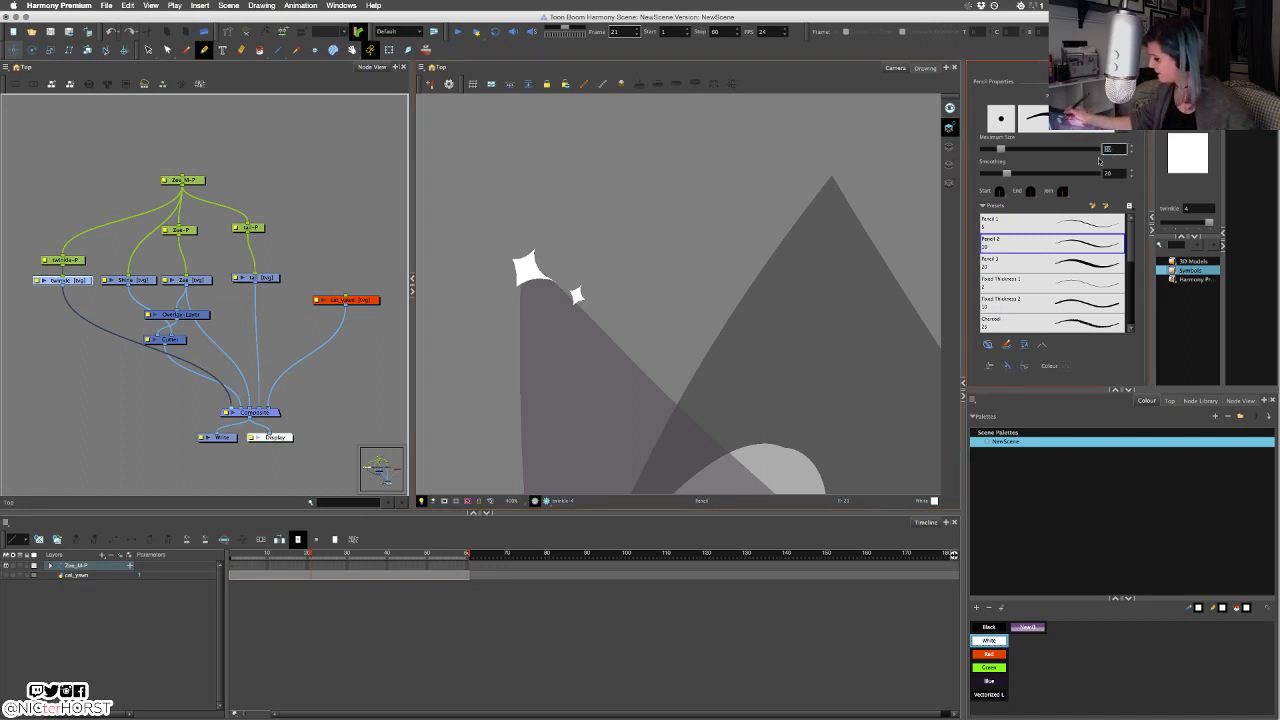
pyautogui.doubleClick(1112, 149)
pyautogui.write('10')
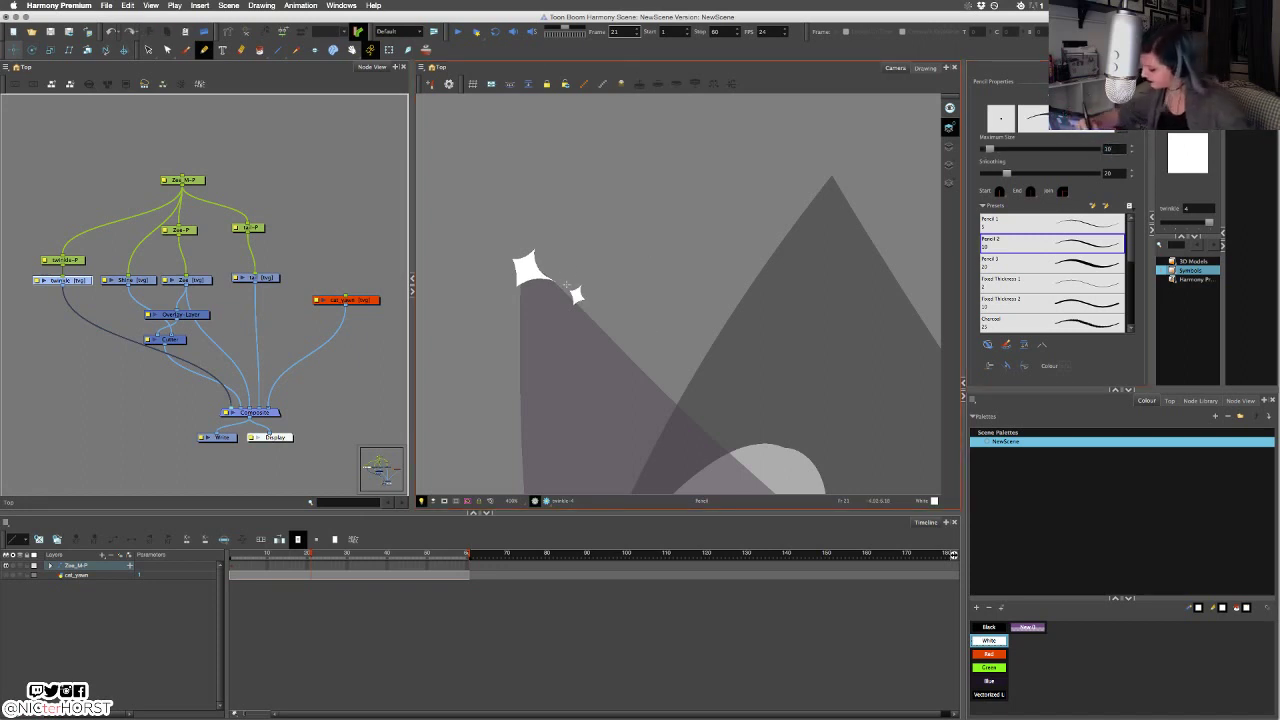
# Try to draw a thin white pencil streak from the larger sparkle through the smaller one.
pyautogui.moveTo(526, 264); pyautogui.dragTo(606, 310)
pyautogui.hotkey('ctrl', 'z')
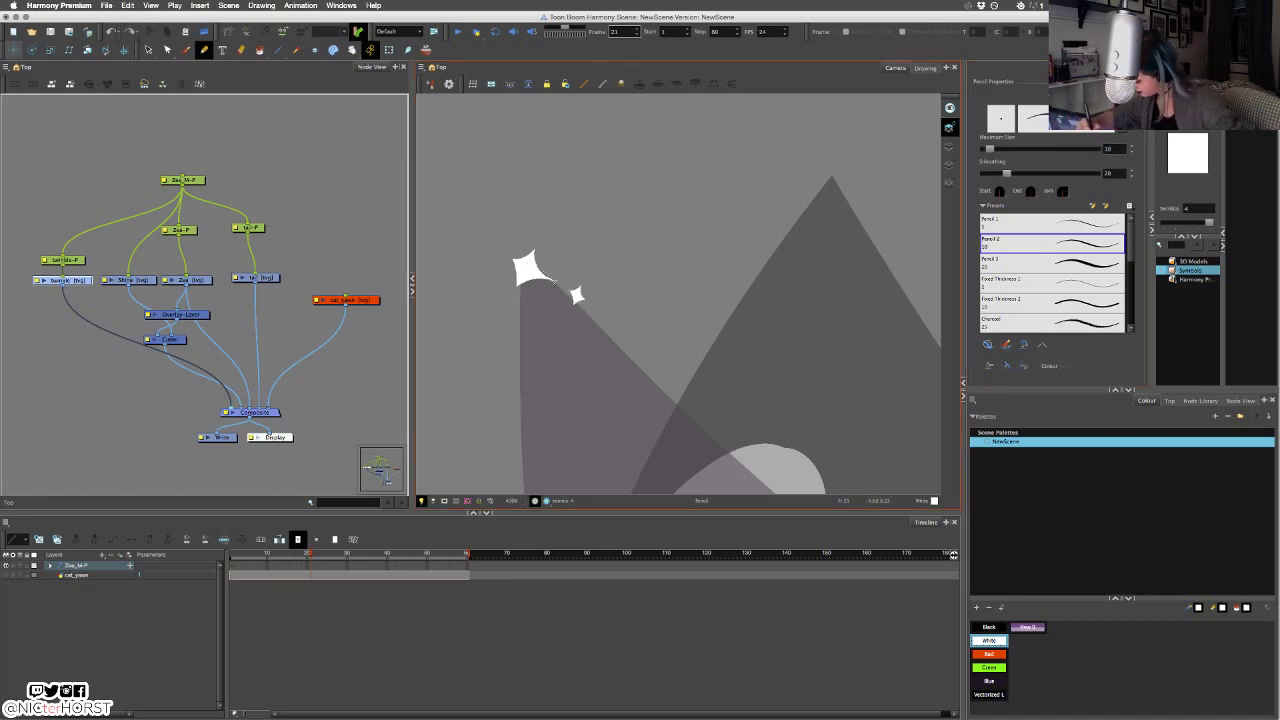
pyautogui.moveTo(534, 270); pyautogui.dragTo(606, 309)
pyautogui.hotkey('ctrl', 'z')
# Adjust the pencil's minimum size and draw thin white streaks outward from the smaller sparkle's lower-right point and the larger sparkle's upper-left point.
pyautogui.doubleClick(1111, 149)
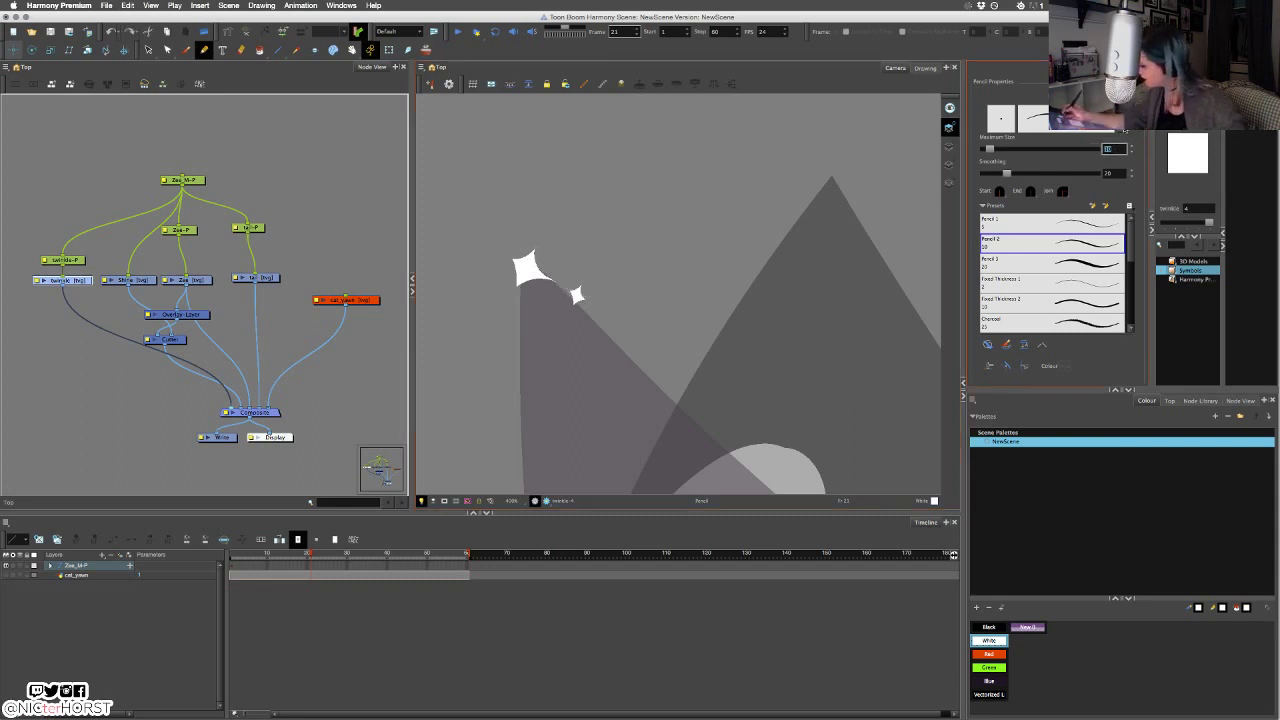
pyautogui.click(1124, 129)
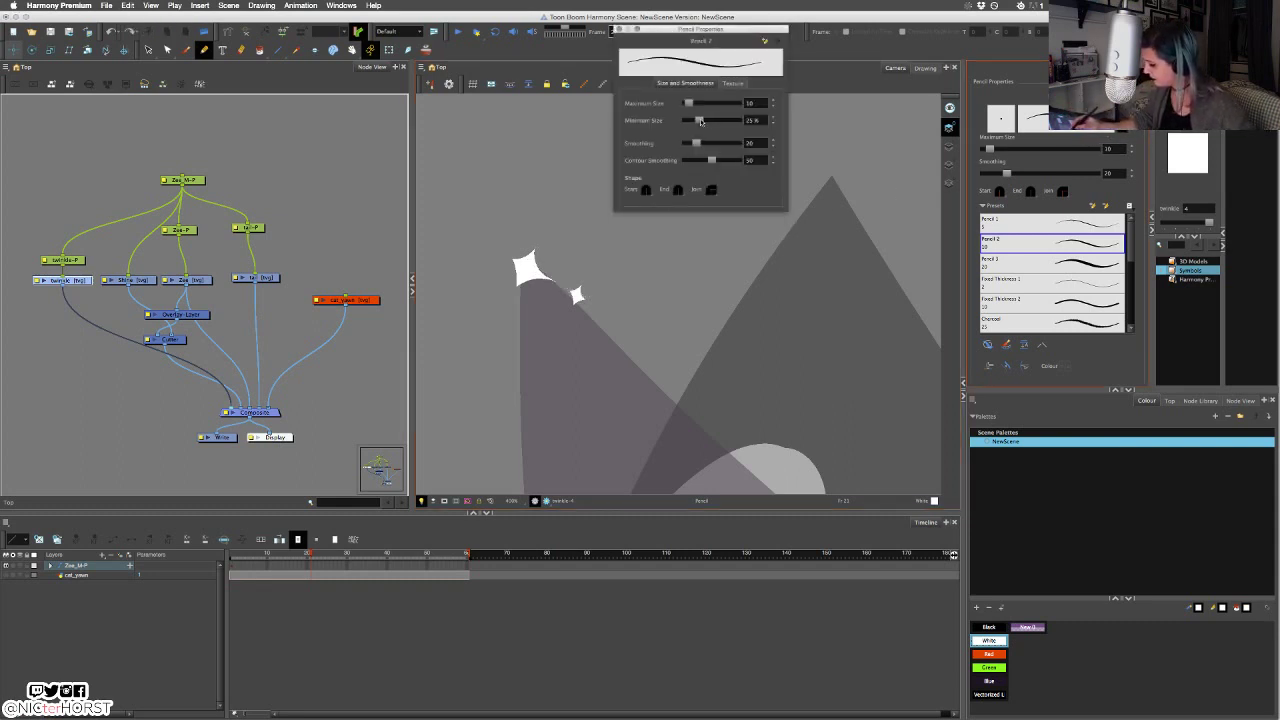
pyautogui.click(619, 29)
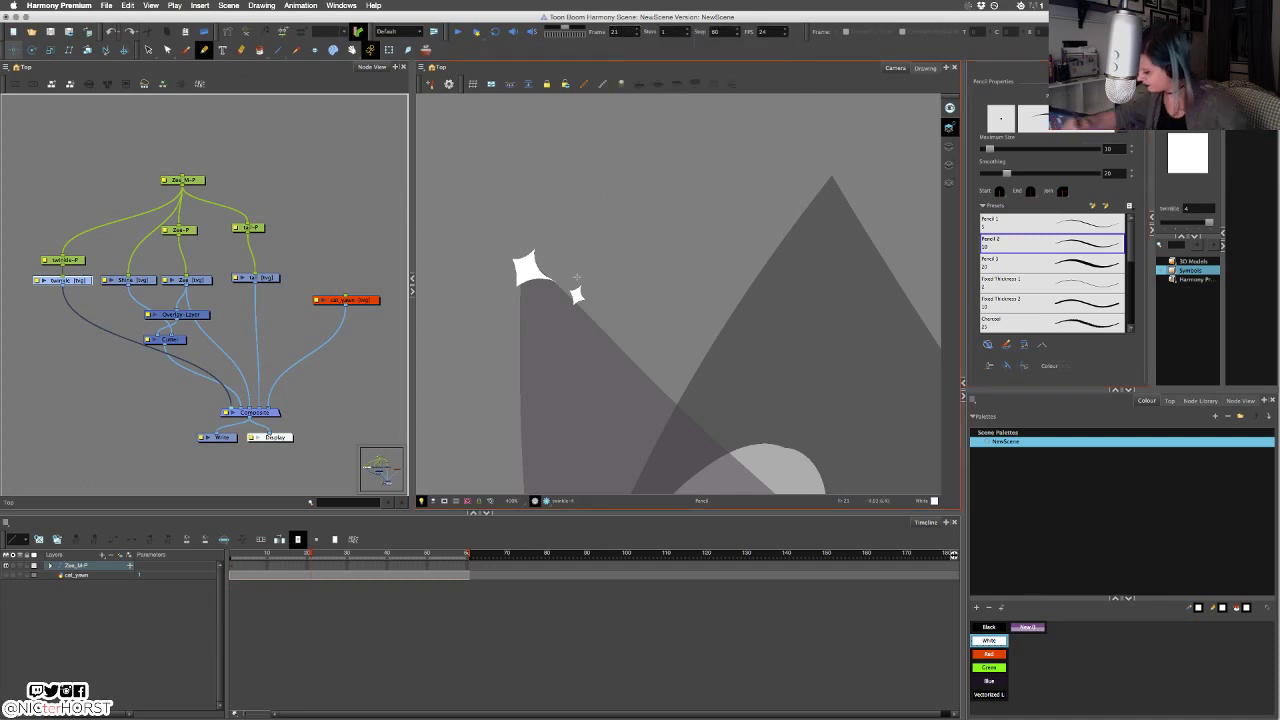
pyautogui.moveTo(548, 280)
pyautogui.mouseDown()
pyautogui.moveTo(610, 310)
pyautogui.moveTo(525, 266)
pyautogui.mouseUp()
pyautogui.hotkey('ctrl', 'z')
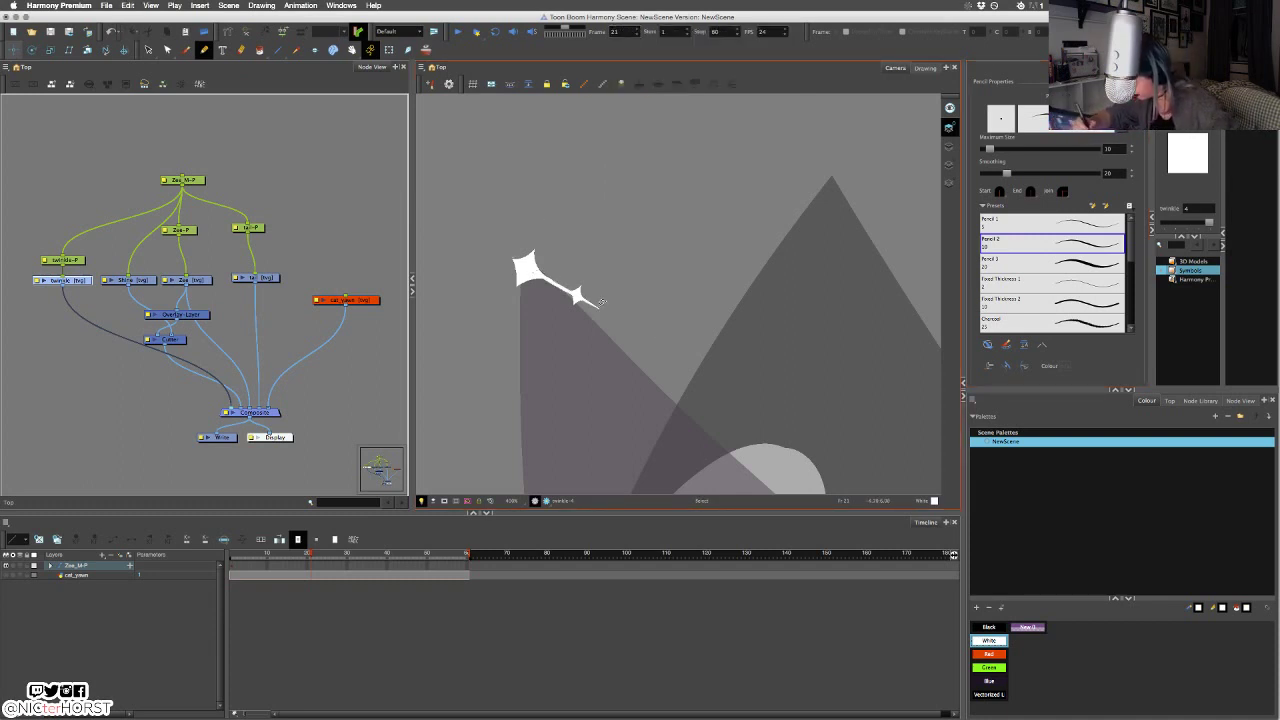
pyautogui.hotkey('ctrl', 'z')
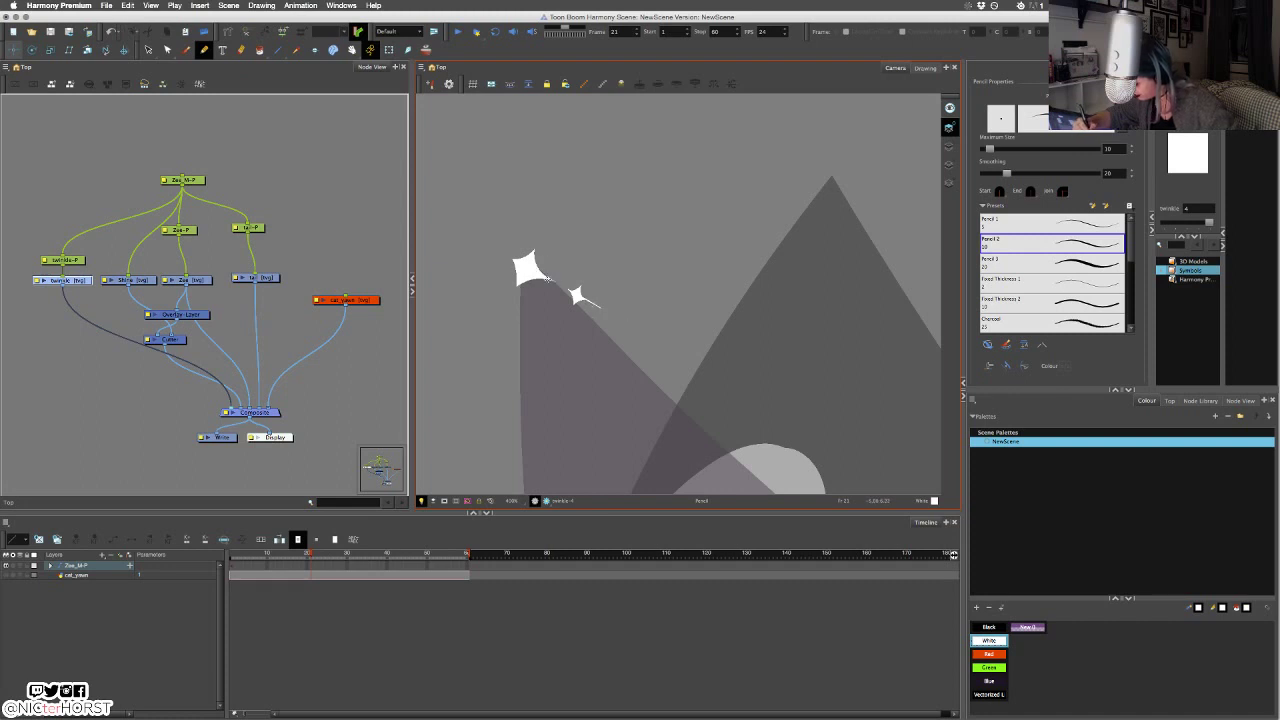
pyautogui.hotkey('ctrl', 'z')
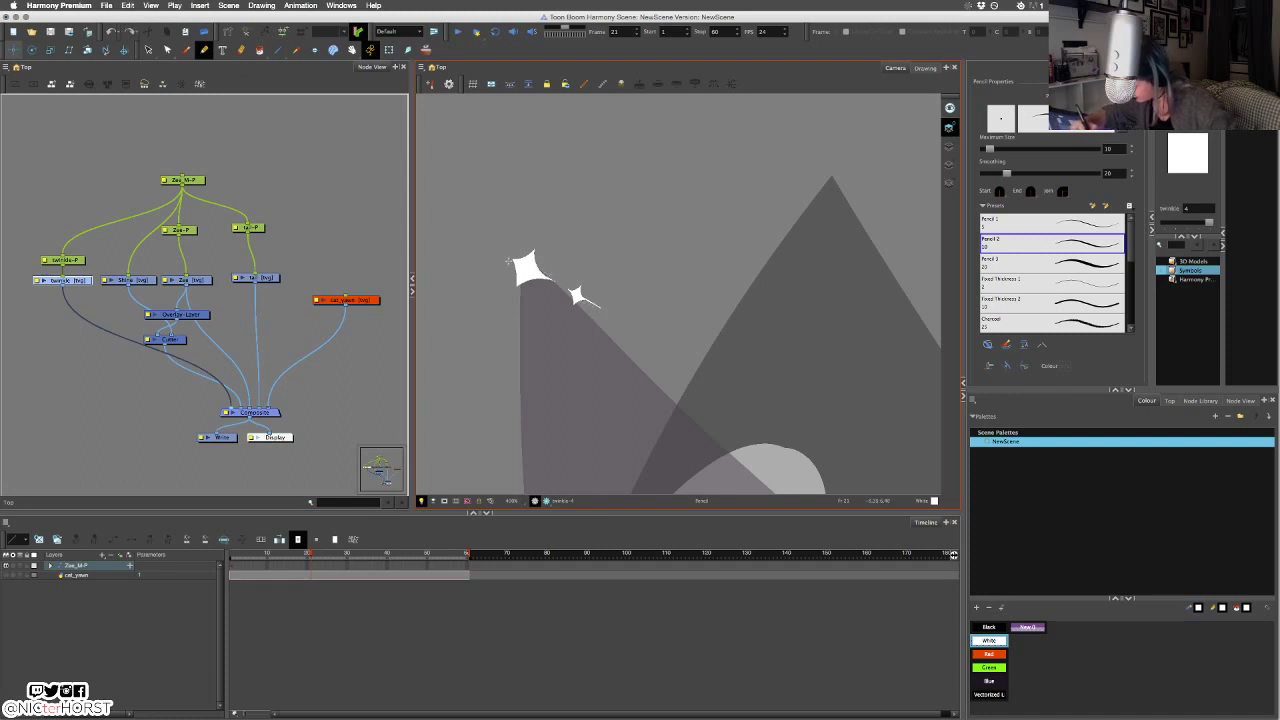
pyautogui.hotkey('ctrl', 'z')
pyautogui.moveTo(502, 252)
pyautogui.mouseDown()
pyautogui.moveTo(556, 283)
pyautogui.moveTo(522, 263)
pyautogui.mouseUp()
pyautogui.click(530, 264)
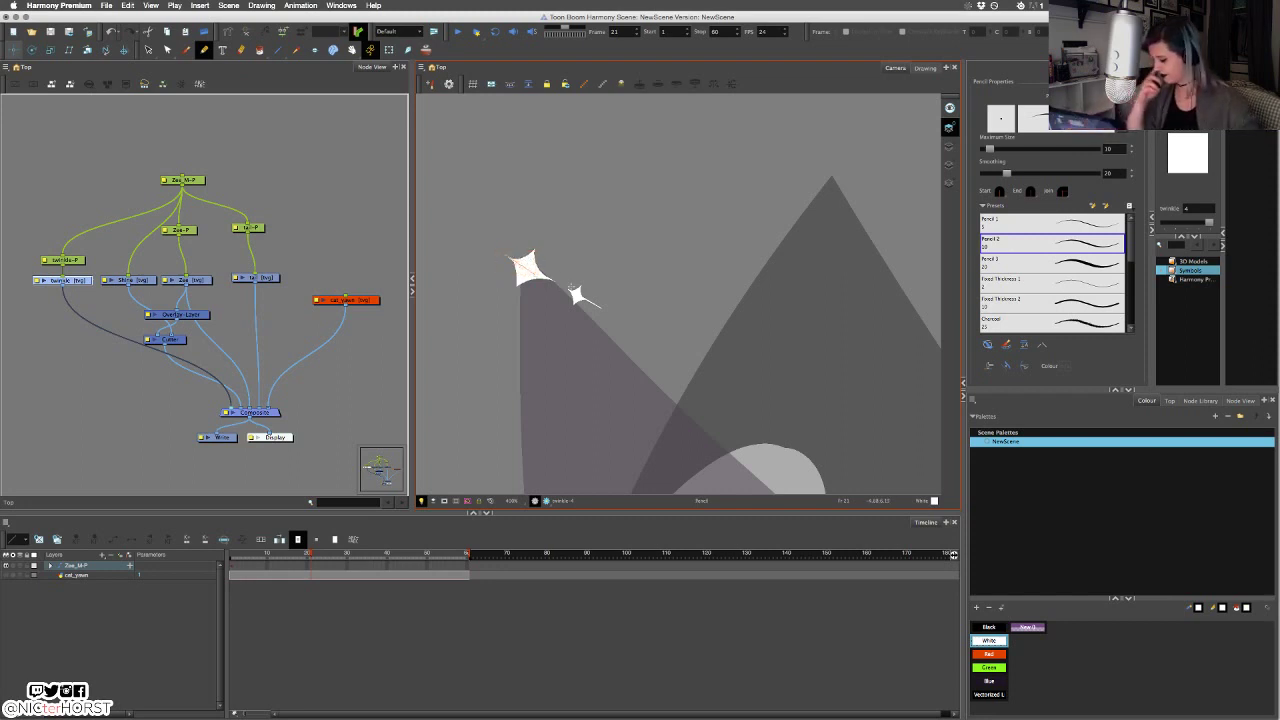
pyautogui.click(564, 170)
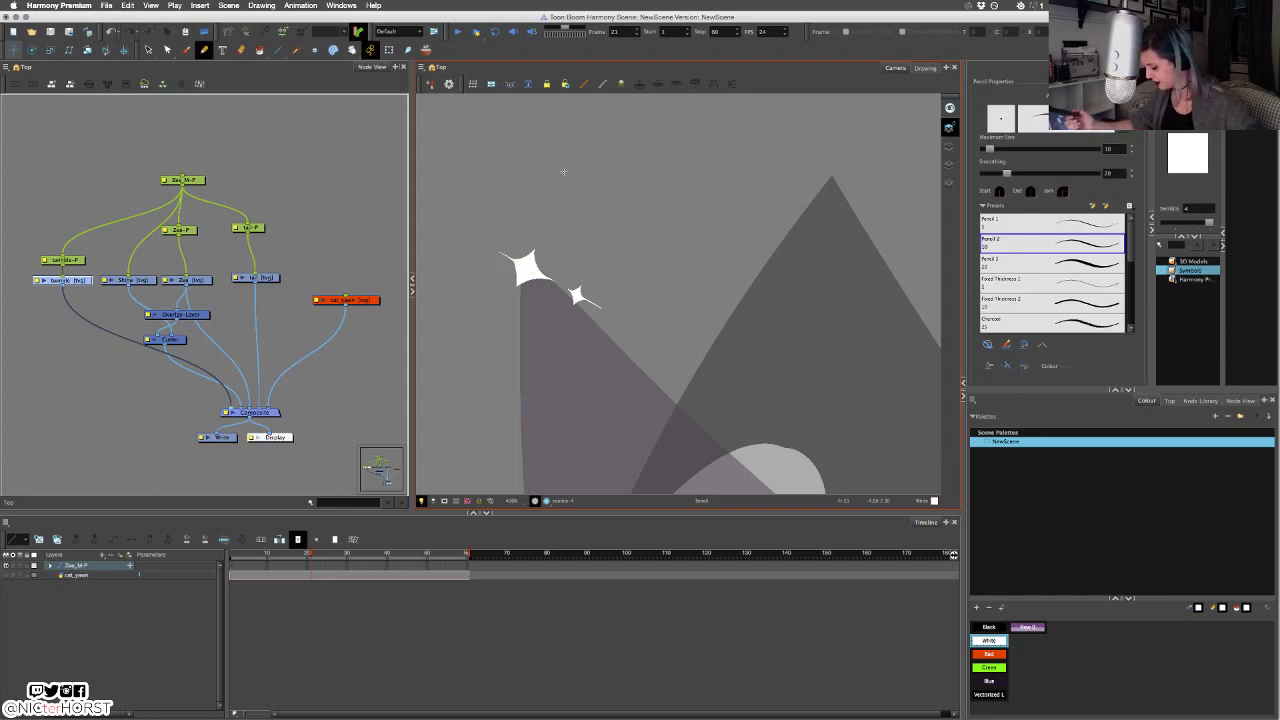
# Return to around frame 13 and disable the twinkle drawing node together with its peg.
pyautogui.moveTo(309, 556)
pyautogui.mouseDown()
pyautogui.moveTo(250, 557)
pyautogui.moveTo(326, 558)
pyautogui.moveTo(281, 566)
pyautogui.mouseUp()
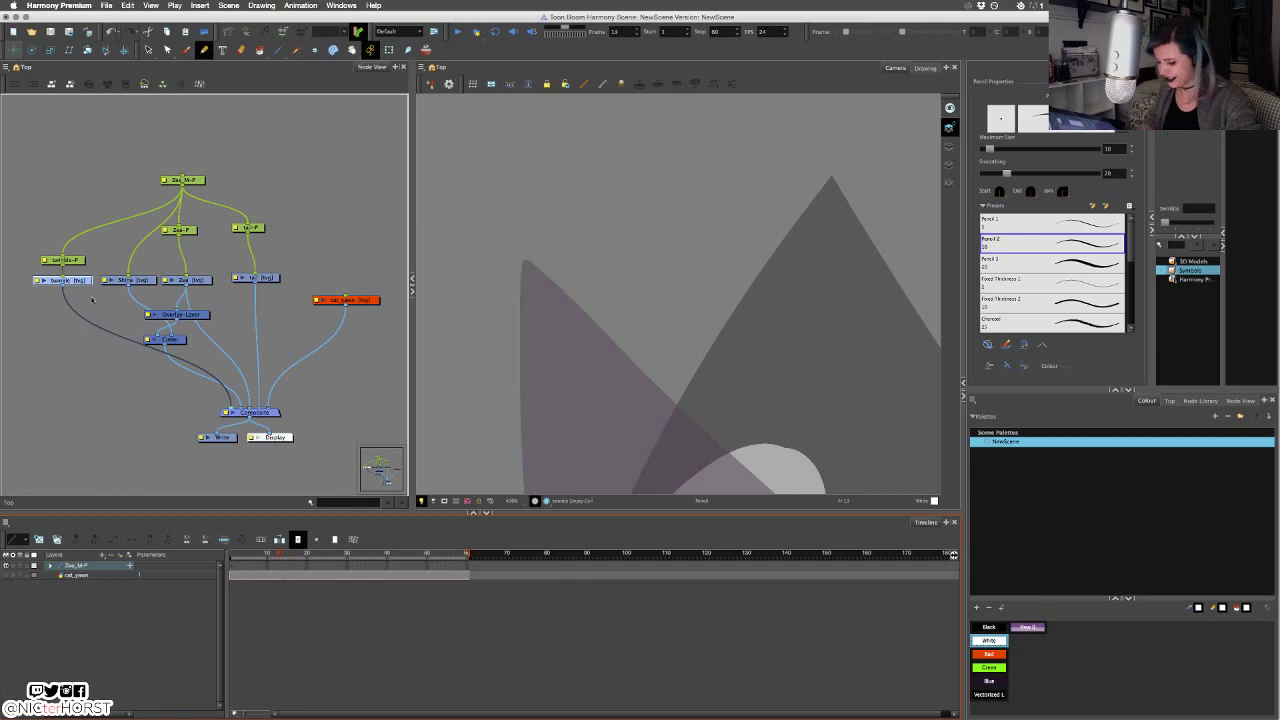
pyautogui.moveTo(90, 312); pyautogui.dragTo(63, 197)
pyautogui.press('d')
pyautogui.click(86, 377)
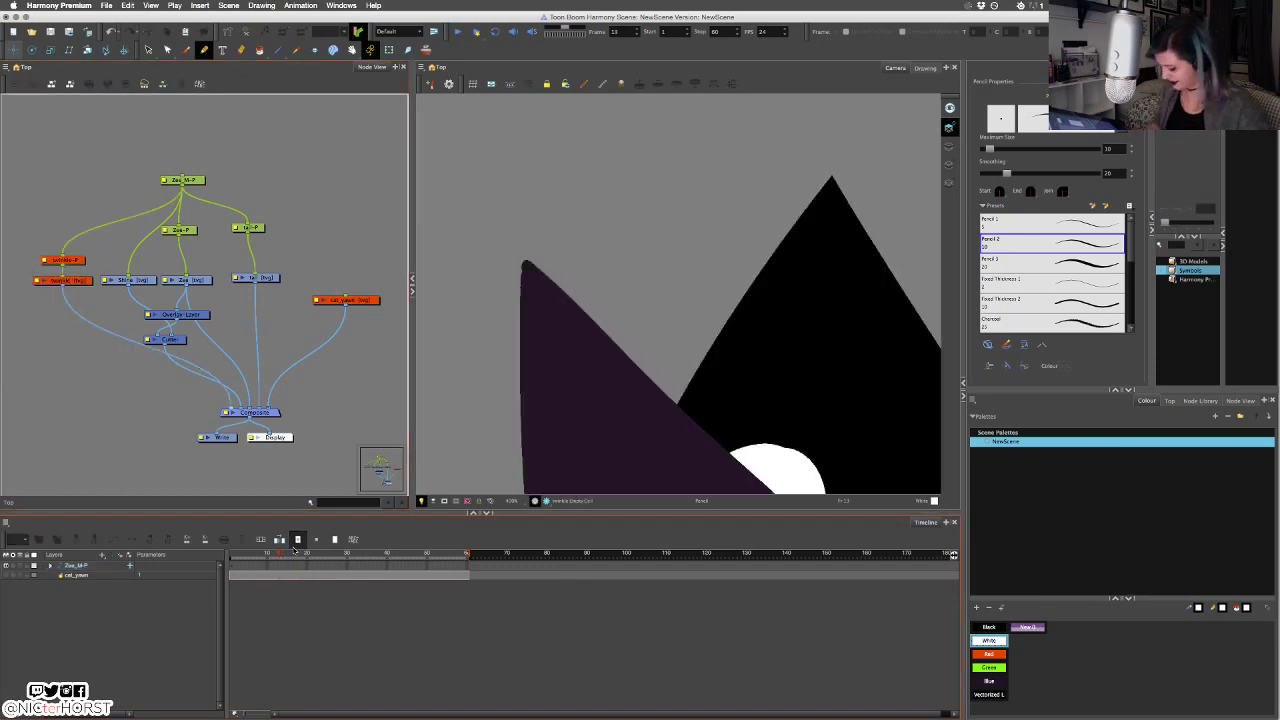
# Play the animation in a loop with the whole cat in view to check the timing of the glasses' shine.
pyautogui.moveTo(284, 557)
pyautogui.mouseDown()
pyautogui.moveTo(226, 558)
pyautogui.moveTo(312, 567)
pyautogui.moveTo(279, 562)
pyautogui.mouseUp()
pyautogui.scroll(-7, 512, 334)
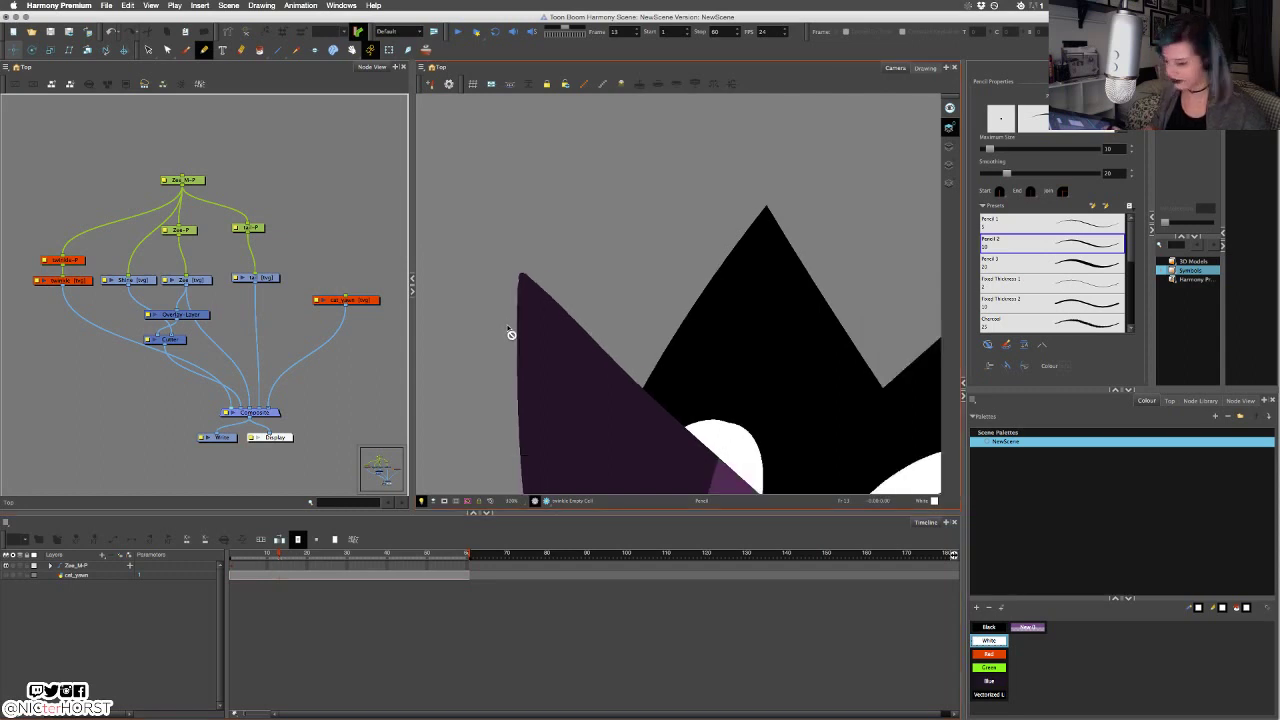
pyautogui.press('space')
pyautogui.moveTo(617, 390)
pyautogui.mouseDown()
pyautogui.moveTo(720, 426)
pyautogui.moveTo(595, 258)
pyautogui.moveTo(607, 258)
pyautogui.mouseUp()
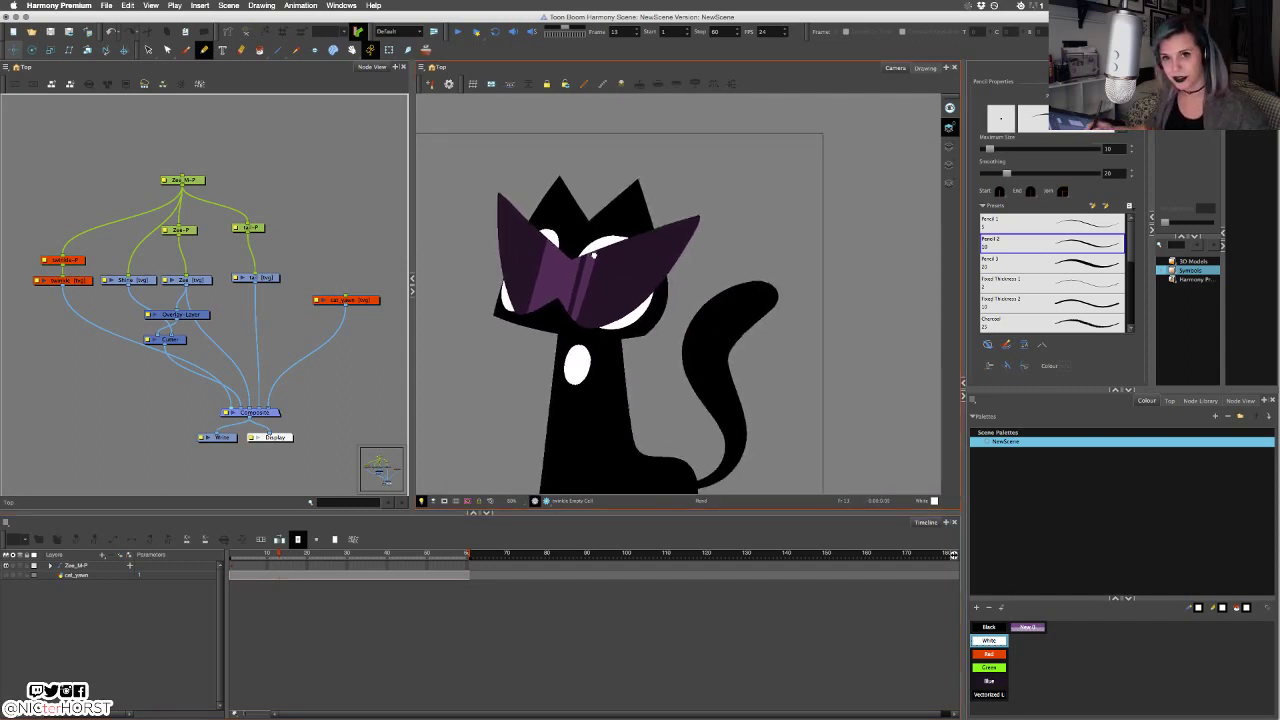
pyautogui.scroll(-2, 641, 268)
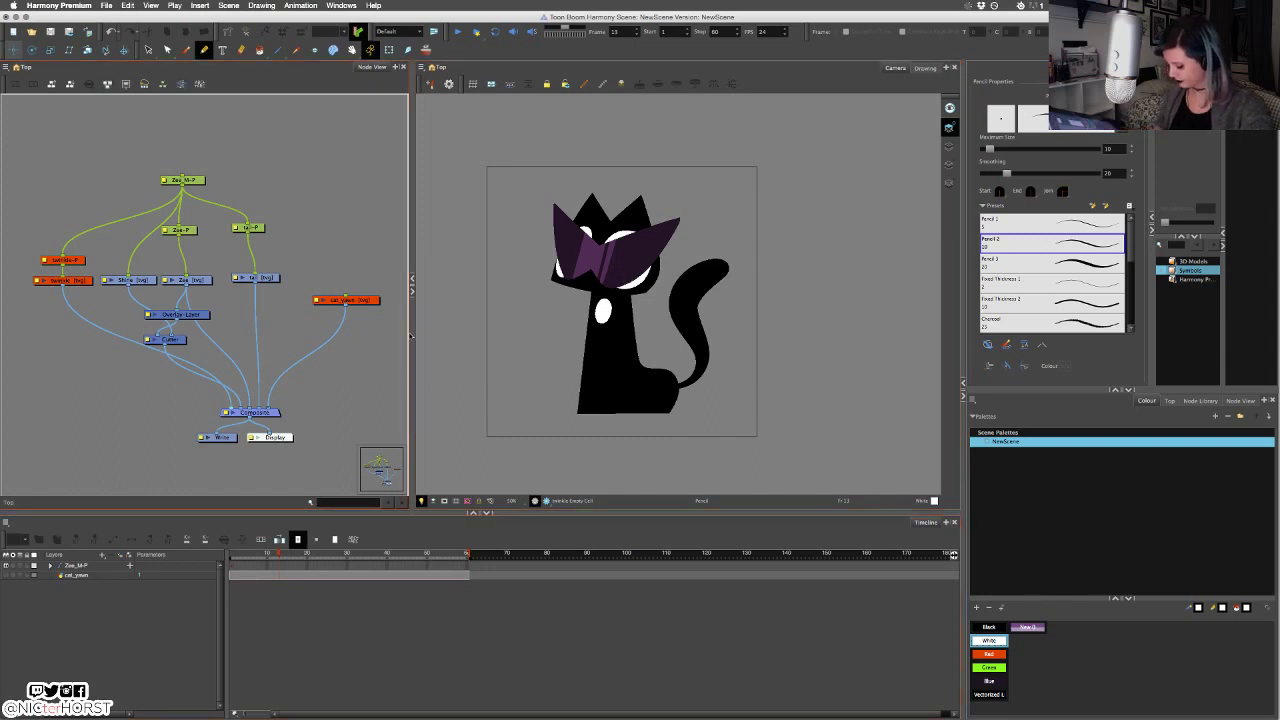
pyautogui.click(460, 32)
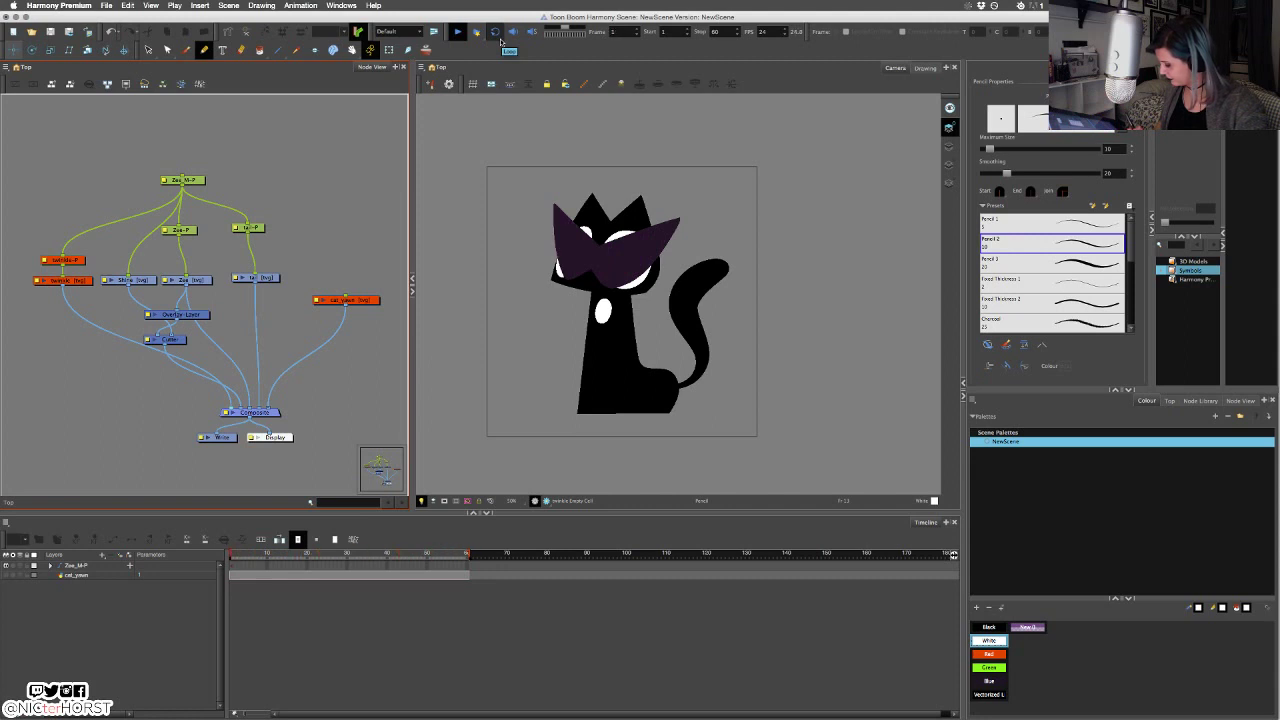
pyautogui.click(497, 36)
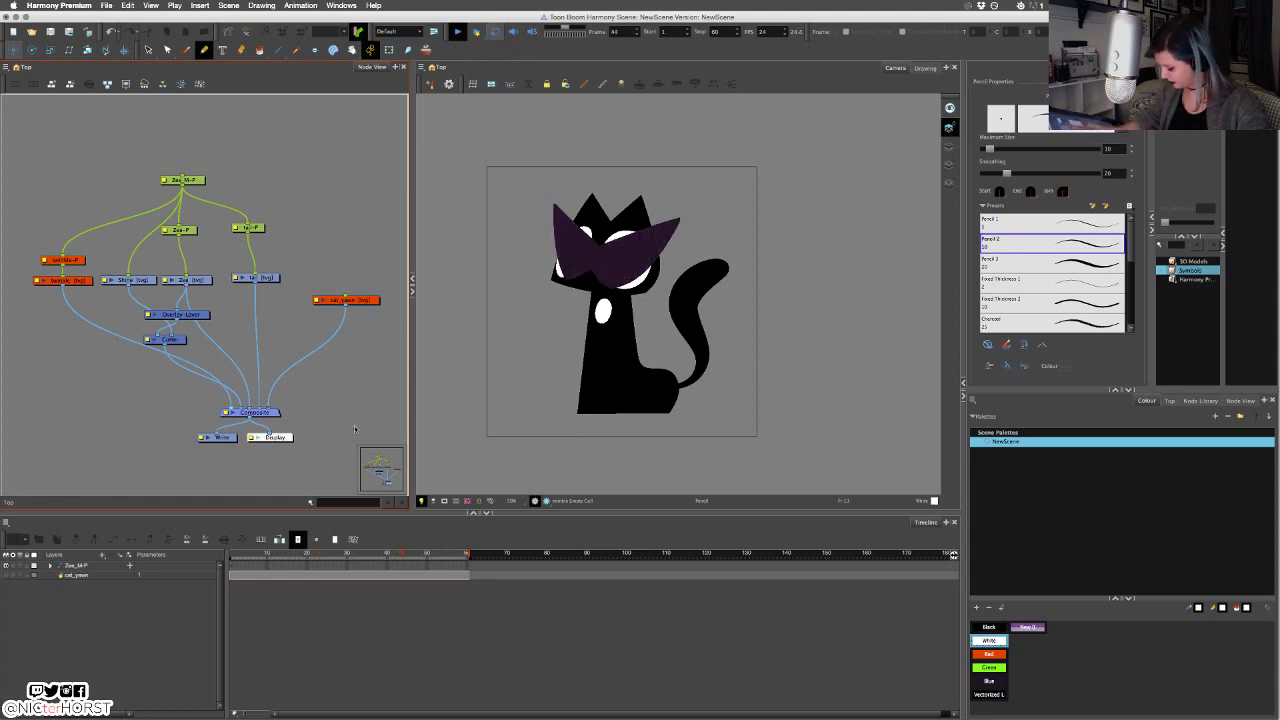
pyautogui.click(457, 33)
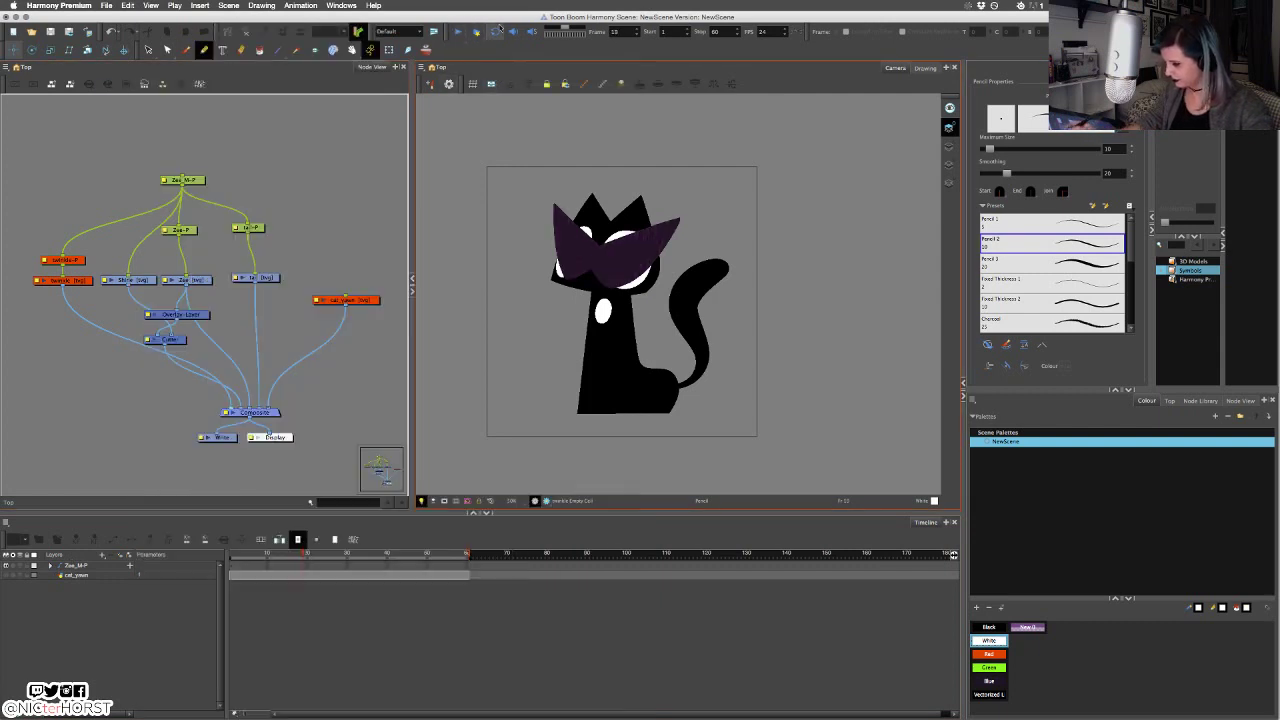
# Reveal the Shine layer in the timeline and shorten its closing streak drawings so the empty exposure starts at about frame 16.
pyautogui.click(131, 281)
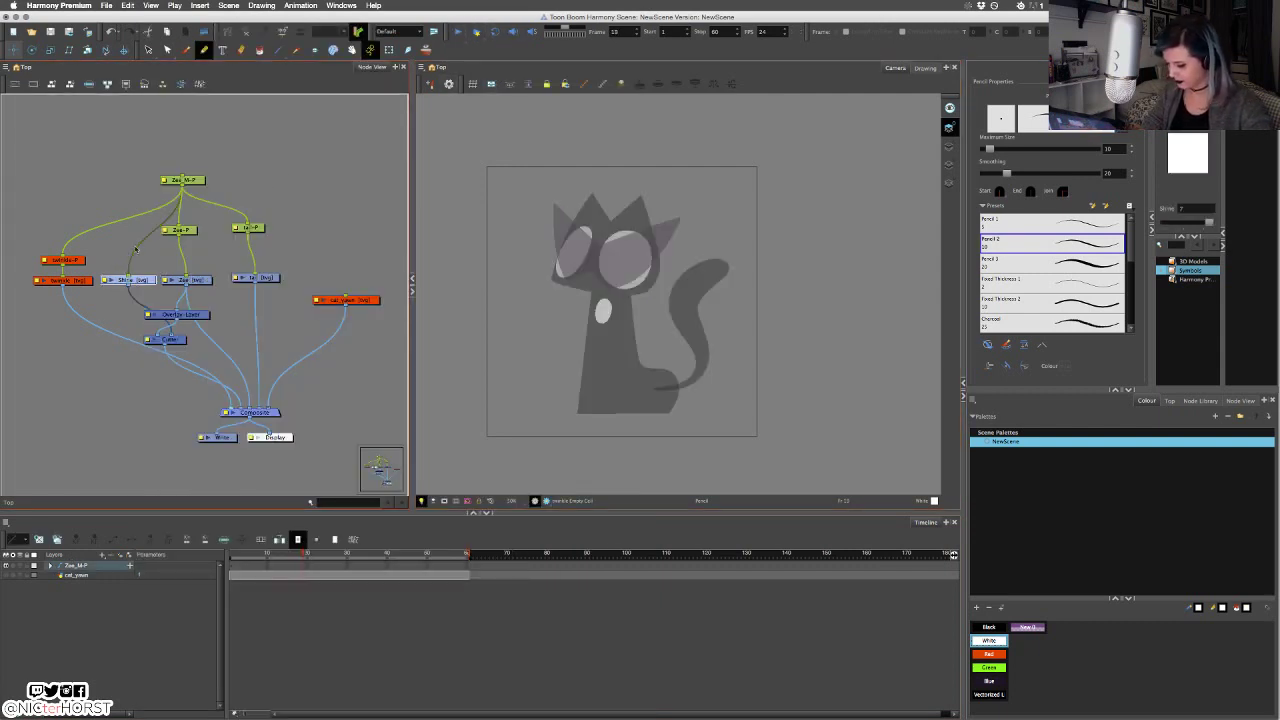
pyautogui.press('o')
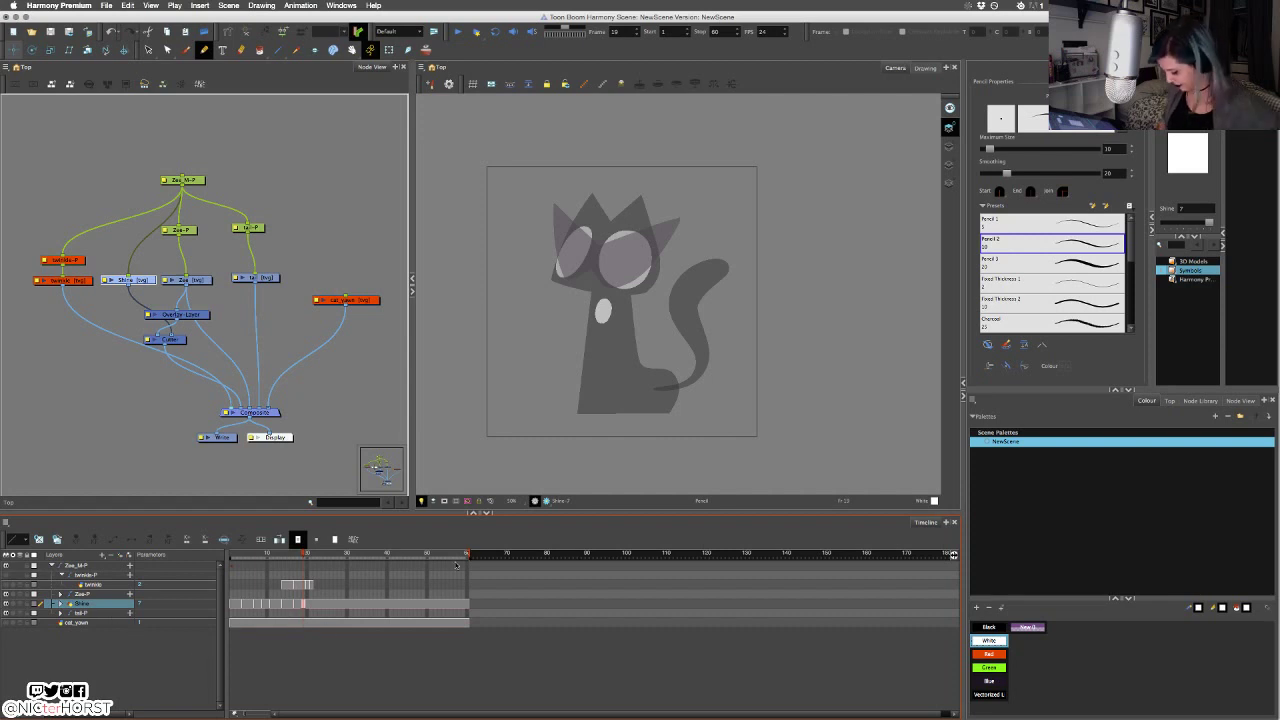
pyautogui.click(272, 556)
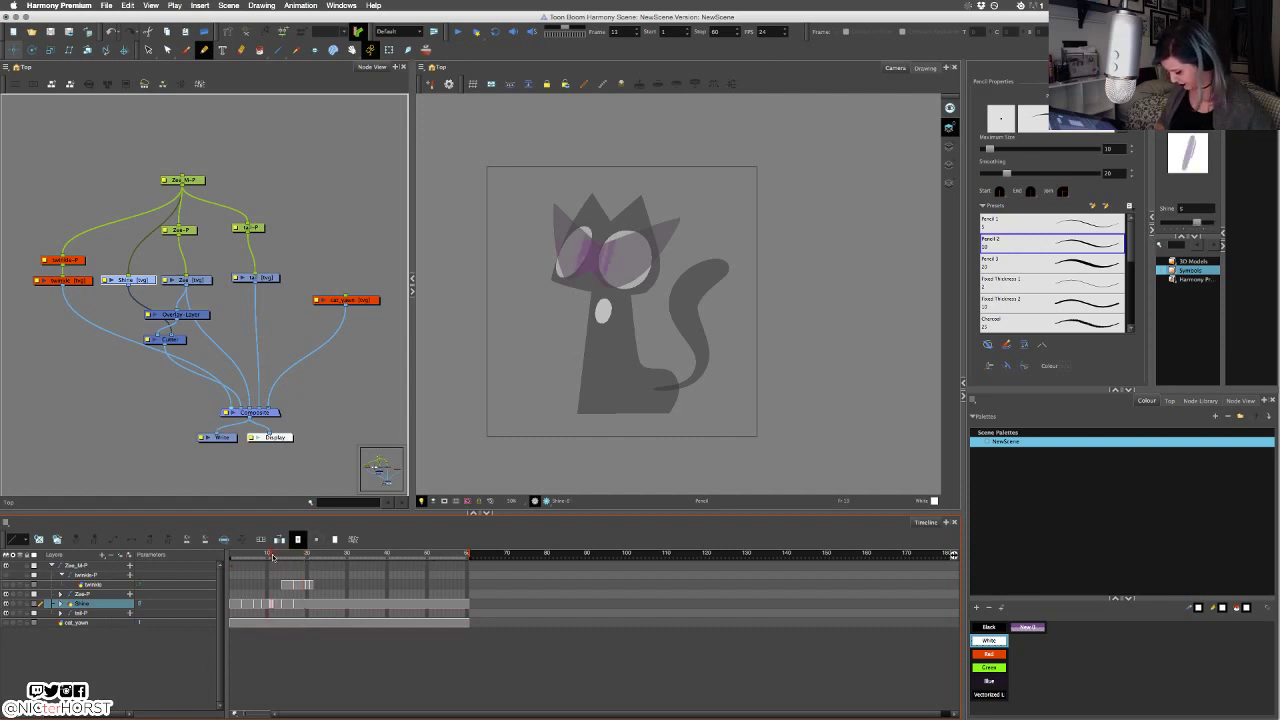
pyautogui.moveTo(288, 556)
pyautogui.mouseDown()
pyautogui.moveTo(307, 557)
pyautogui.moveTo(288, 557)
pyautogui.mouseUp()
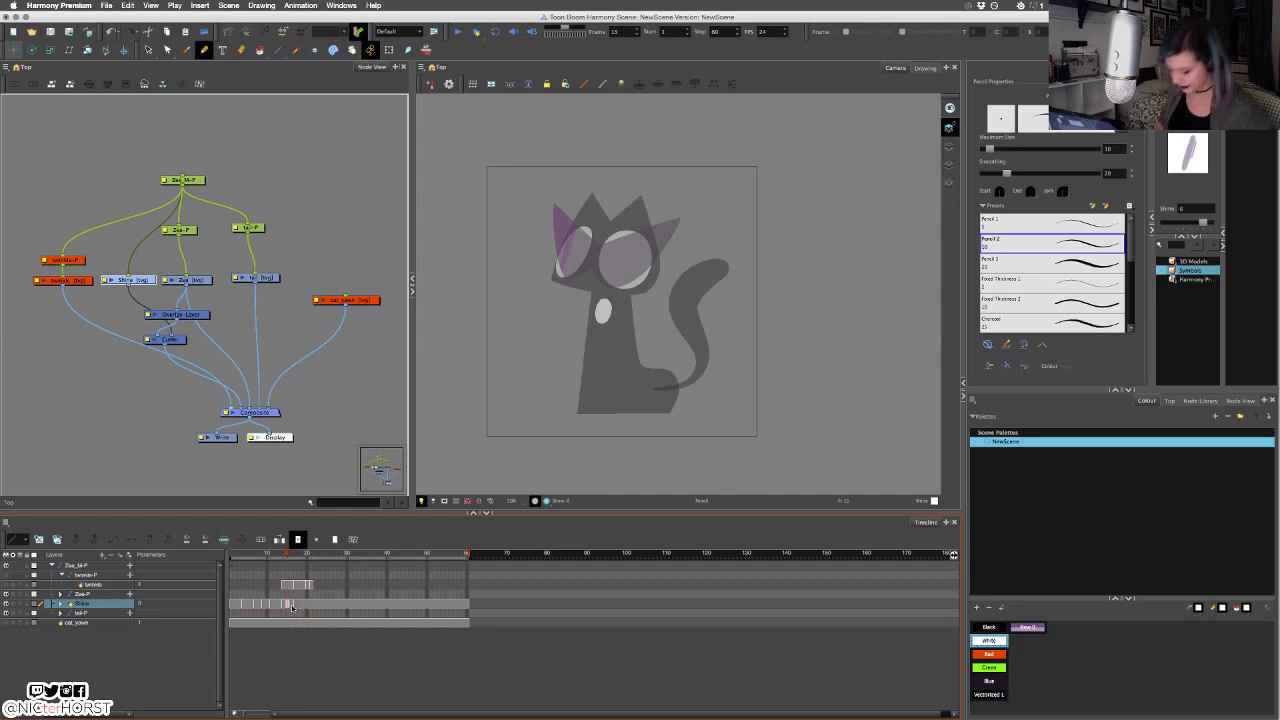
pyautogui.click(295, 604)
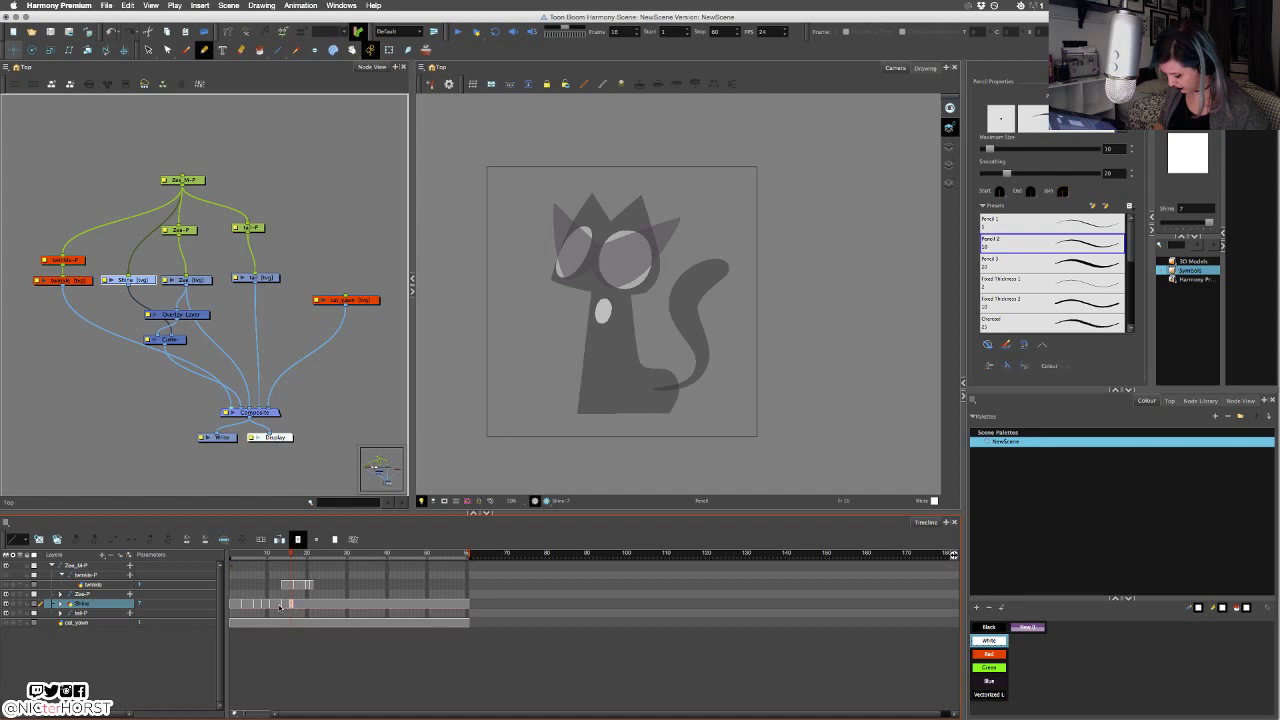
pyautogui.click(281, 604)
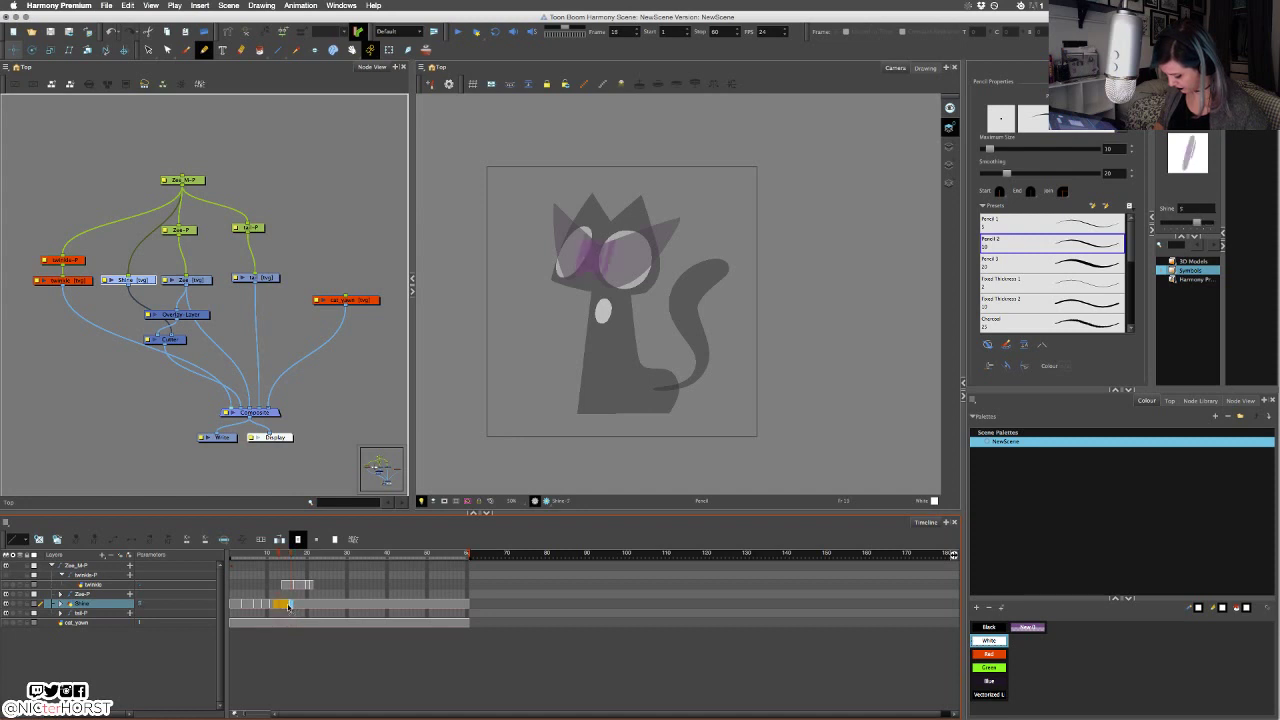
pyautogui.click(289, 604)
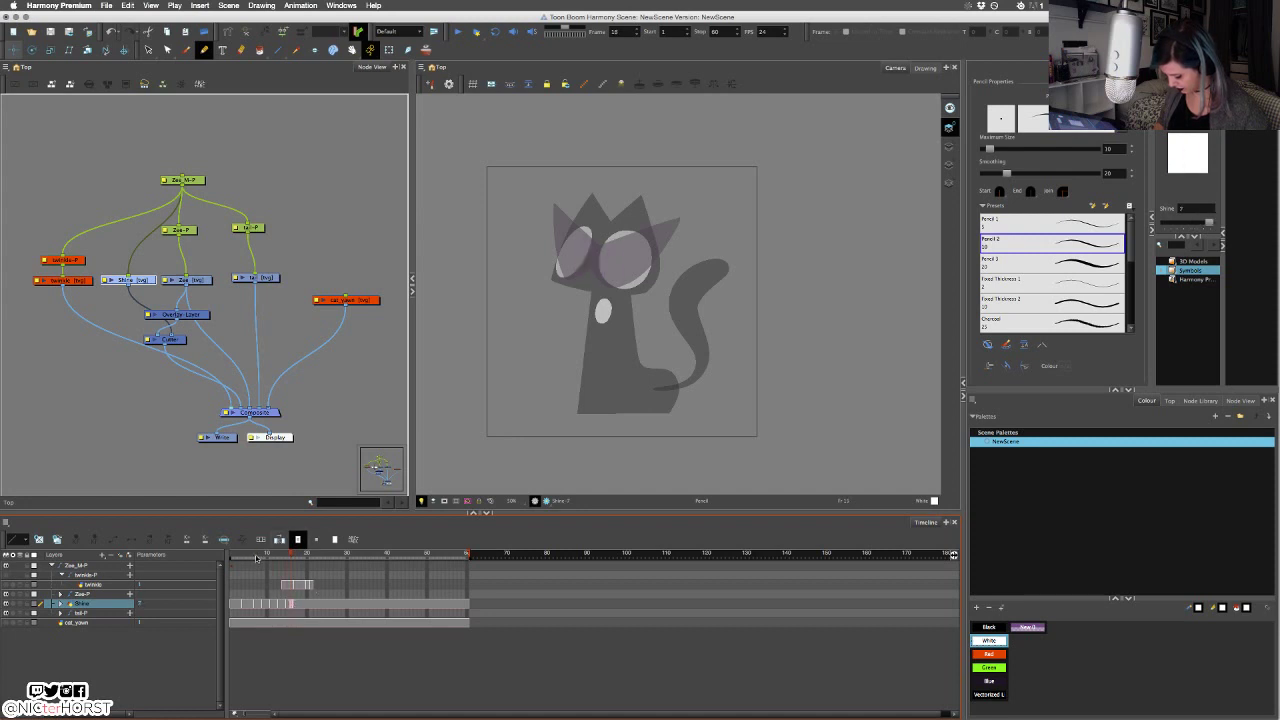
# Delay the Shine layer's first streak to frame 5 and trim its last streak by one more frame.
pyautogui.moveTo(257, 559)
pyautogui.mouseDown()
pyautogui.moveTo(236, 560)
pyautogui.moveTo(297, 562)
pyautogui.moveTo(247, 566)
pyautogui.moveTo(258, 566)
pyautogui.mouseUp()
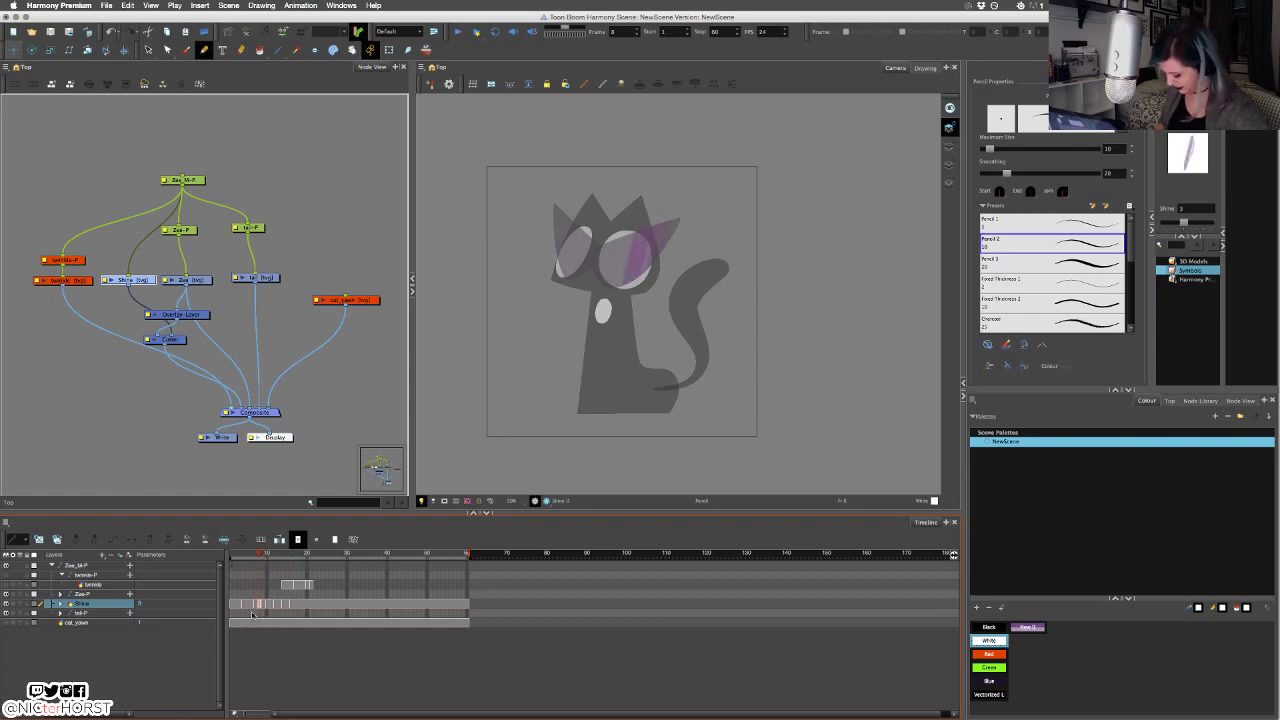
pyautogui.click(242, 605)
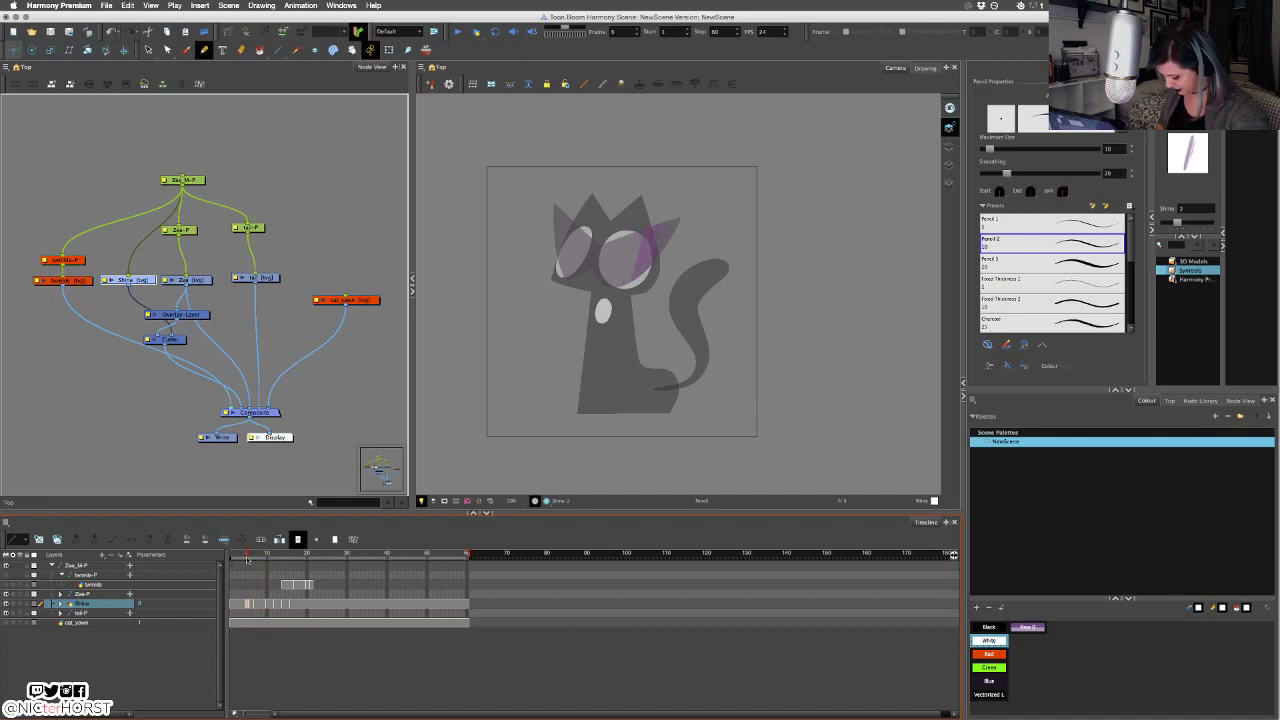
pyautogui.moveTo(247, 560); pyautogui.dragTo(284, 579)
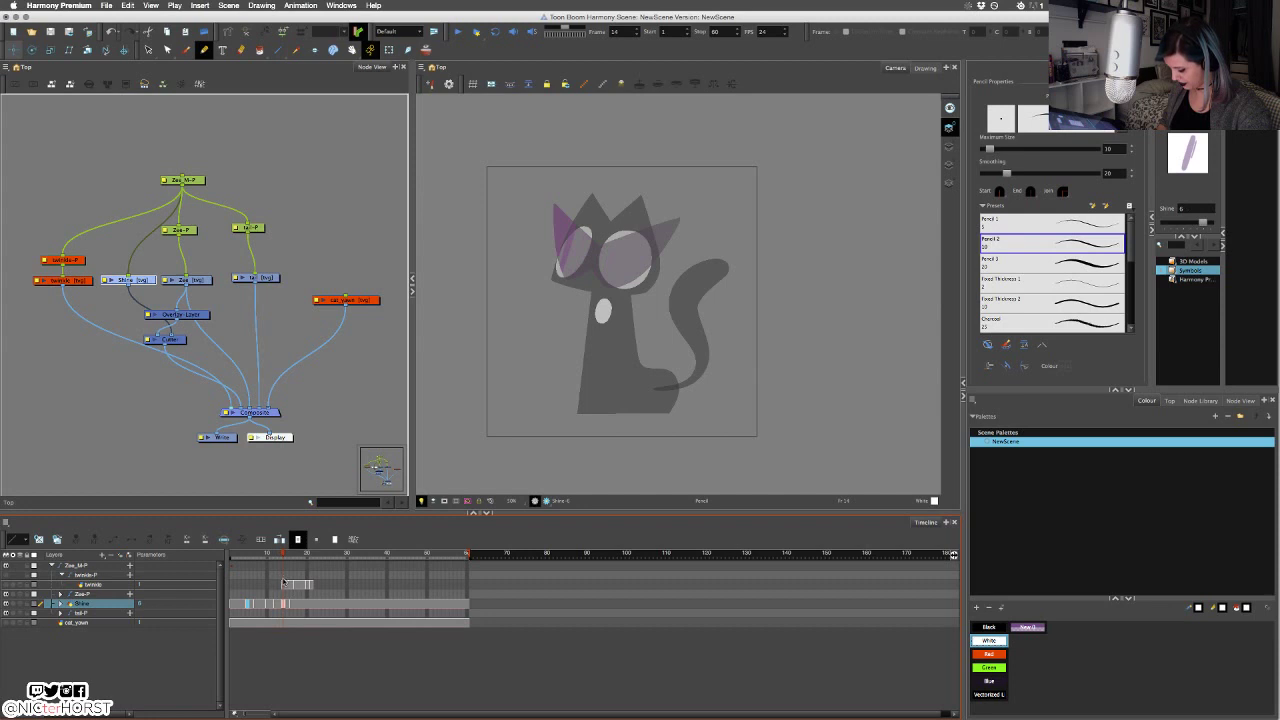
pyautogui.click(290, 605)
pyautogui.click(283, 606)
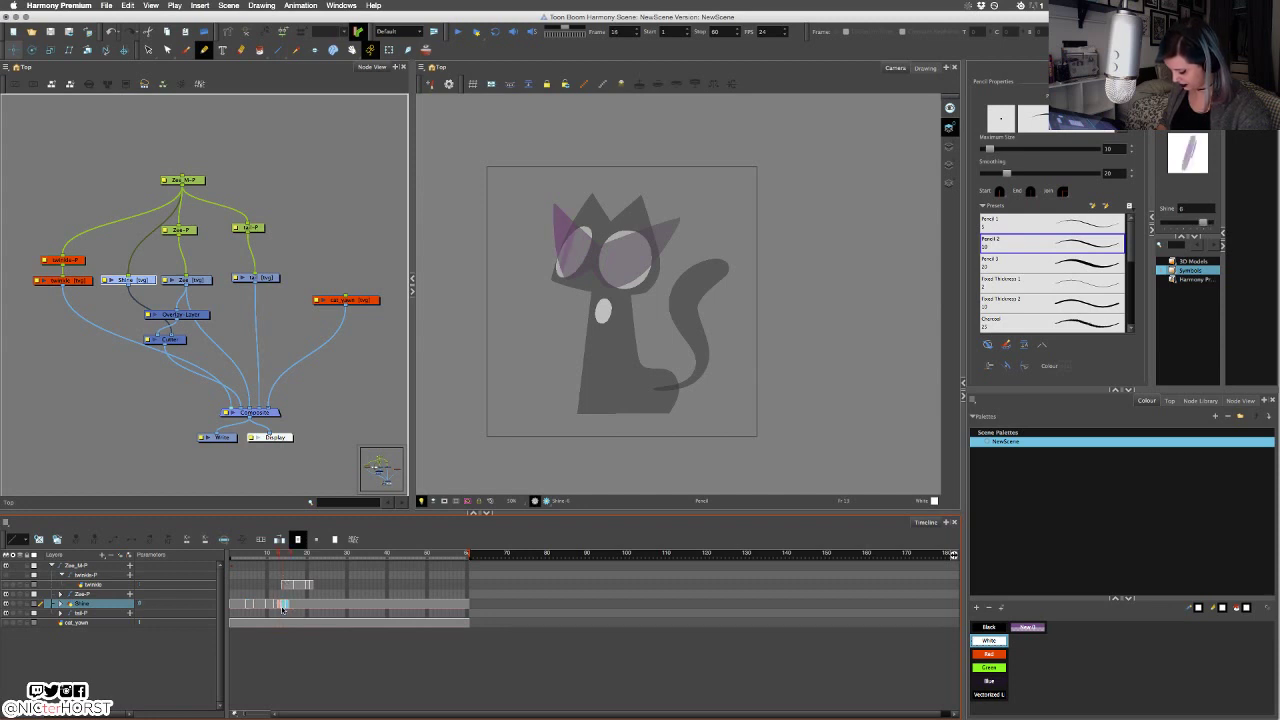
# Save the scene and play the animation from frame 1 to check the shine's new timing.
pyautogui.moveTo(266, 558); pyautogui.dragTo(211, 562)
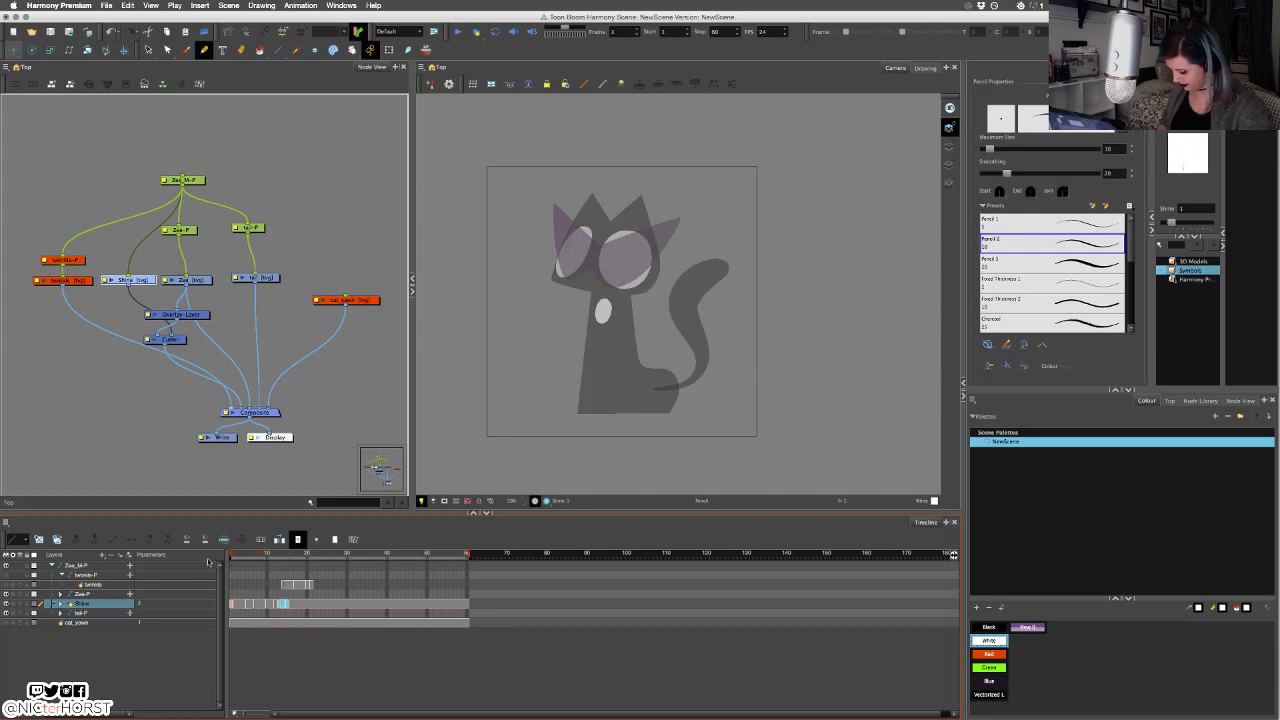
pyautogui.click(348, 403)
pyautogui.press('super+s')
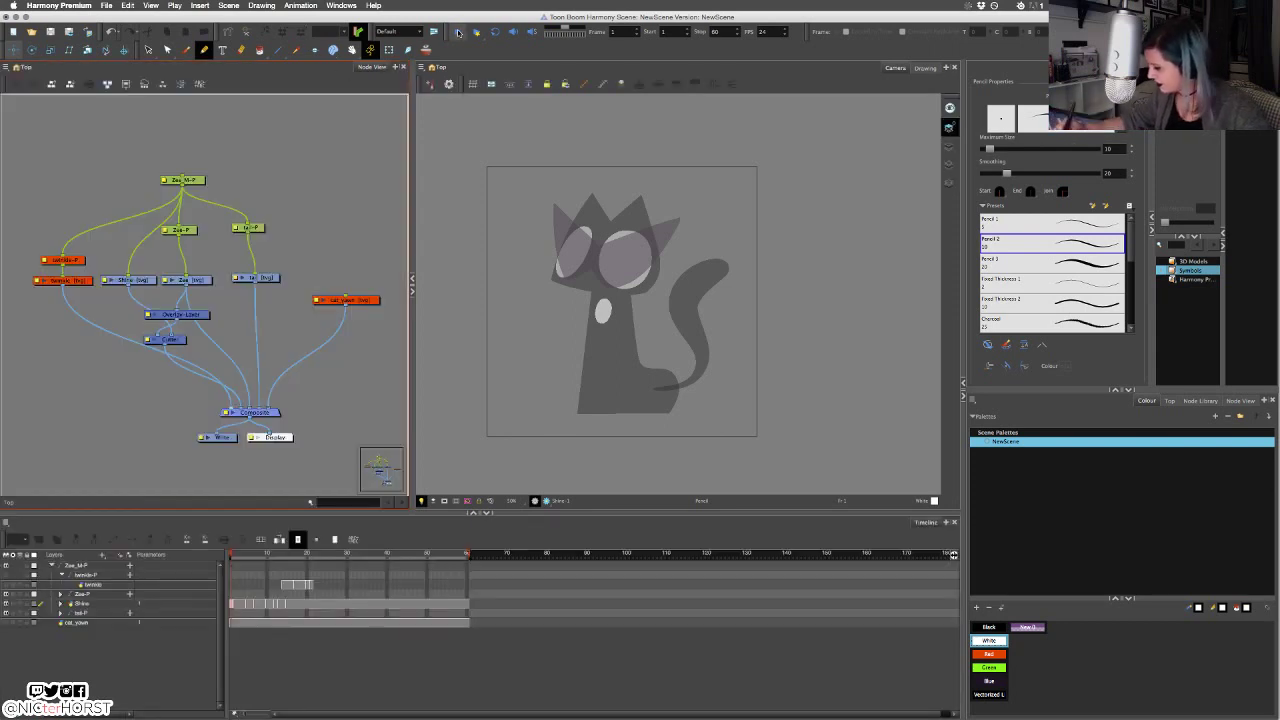
pyautogui.click(457, 31)
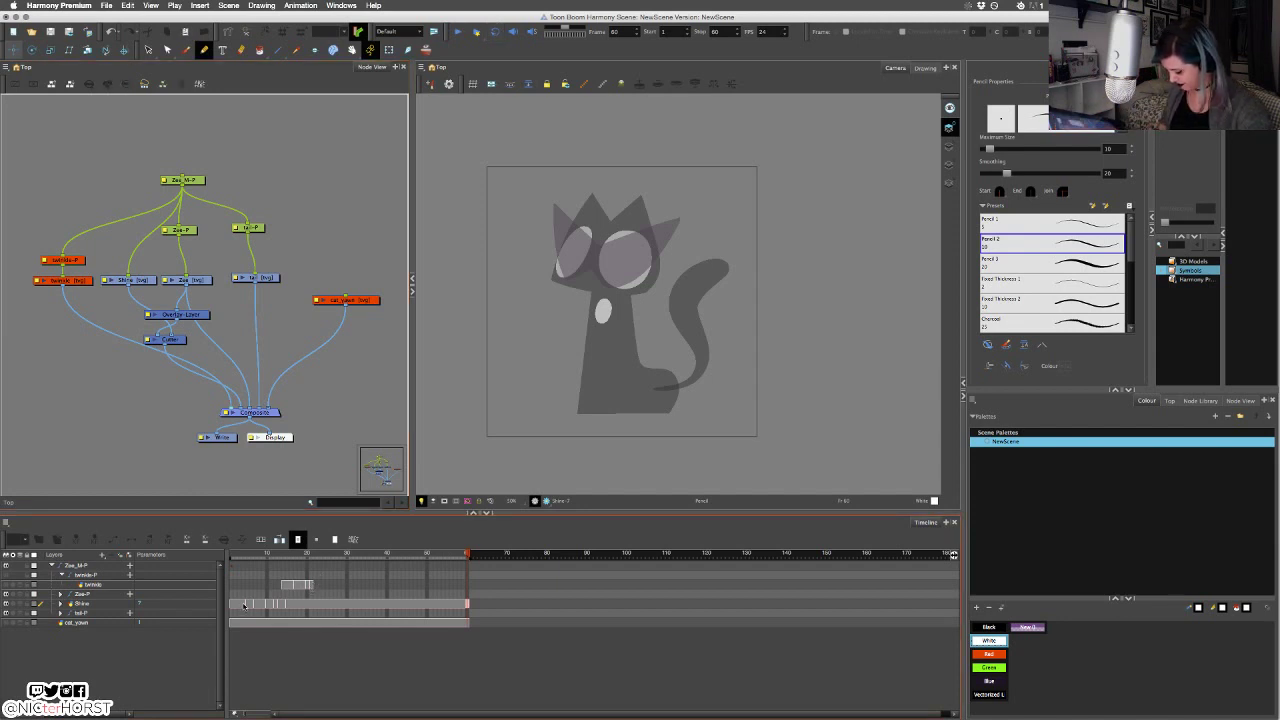
# Try repeating the shine by pasting a copy of its exposures at about frame 18, and compare it with the single shine in looped playback.
pyautogui.moveTo(241, 605); pyautogui.dragTo(282, 607)
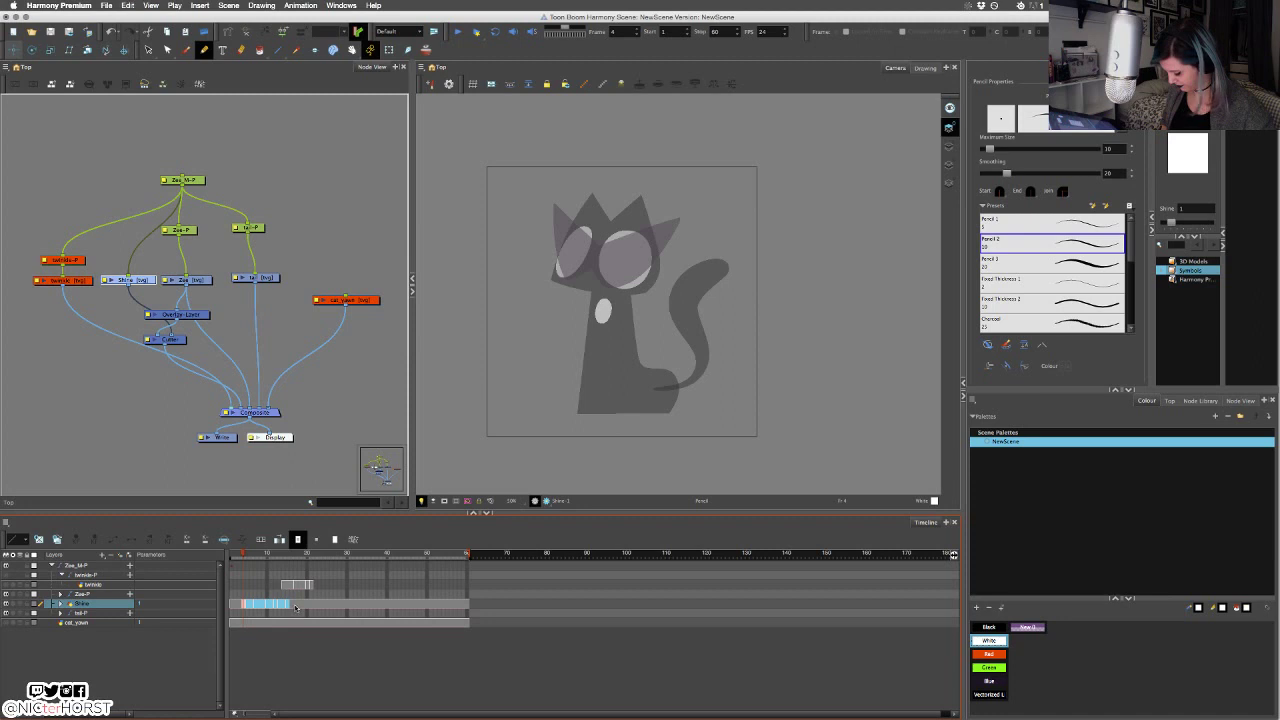
pyautogui.click(295, 606)
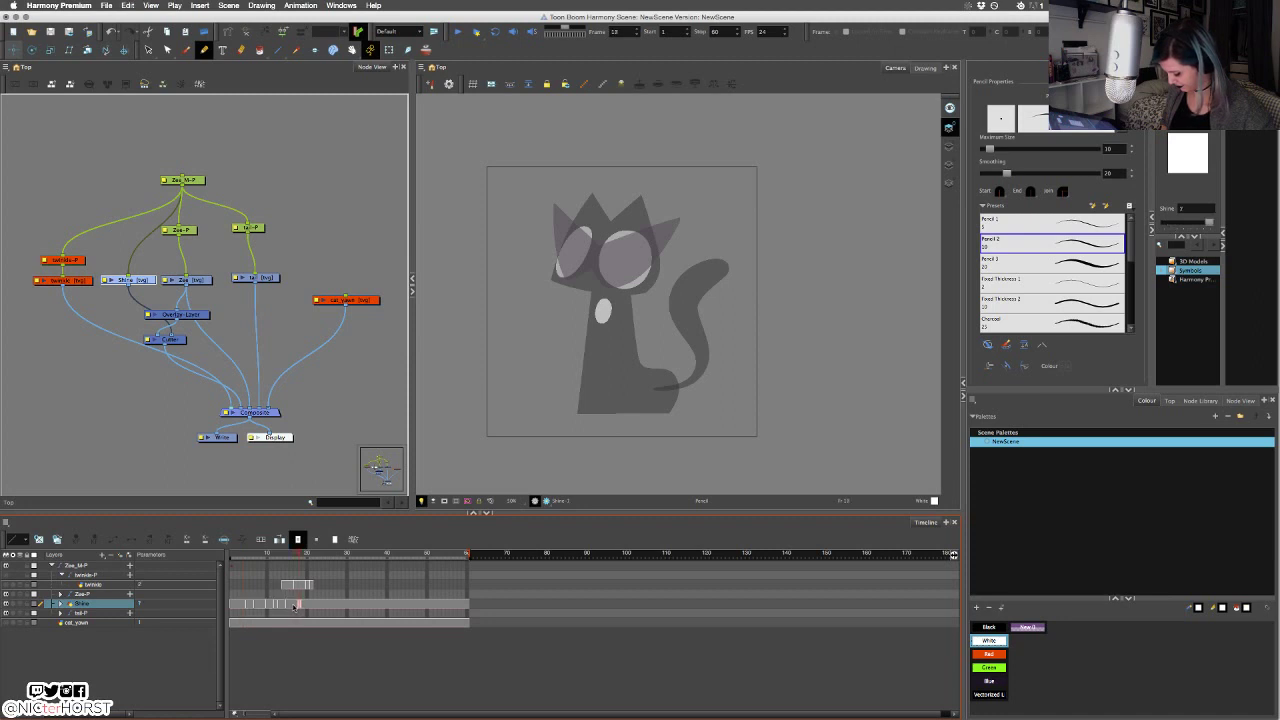
pyautogui.press('super+v')
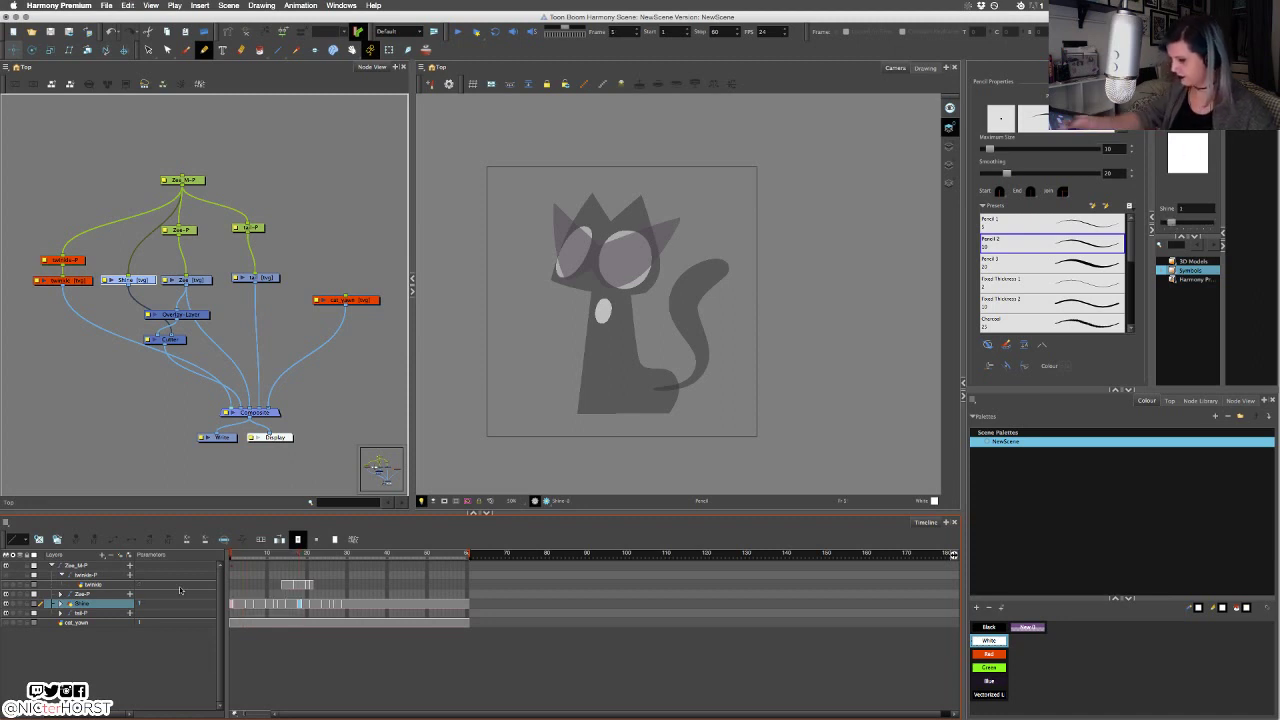
pyautogui.click(459, 32)
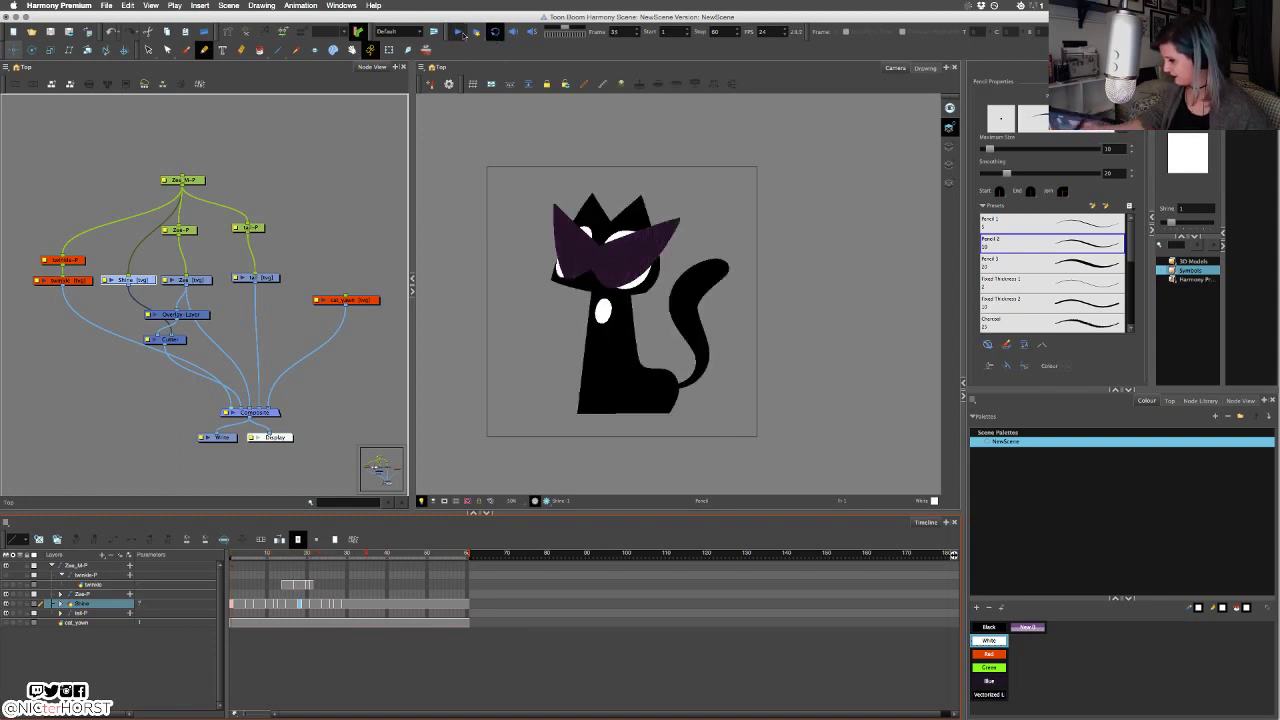
pyautogui.click(459, 33)
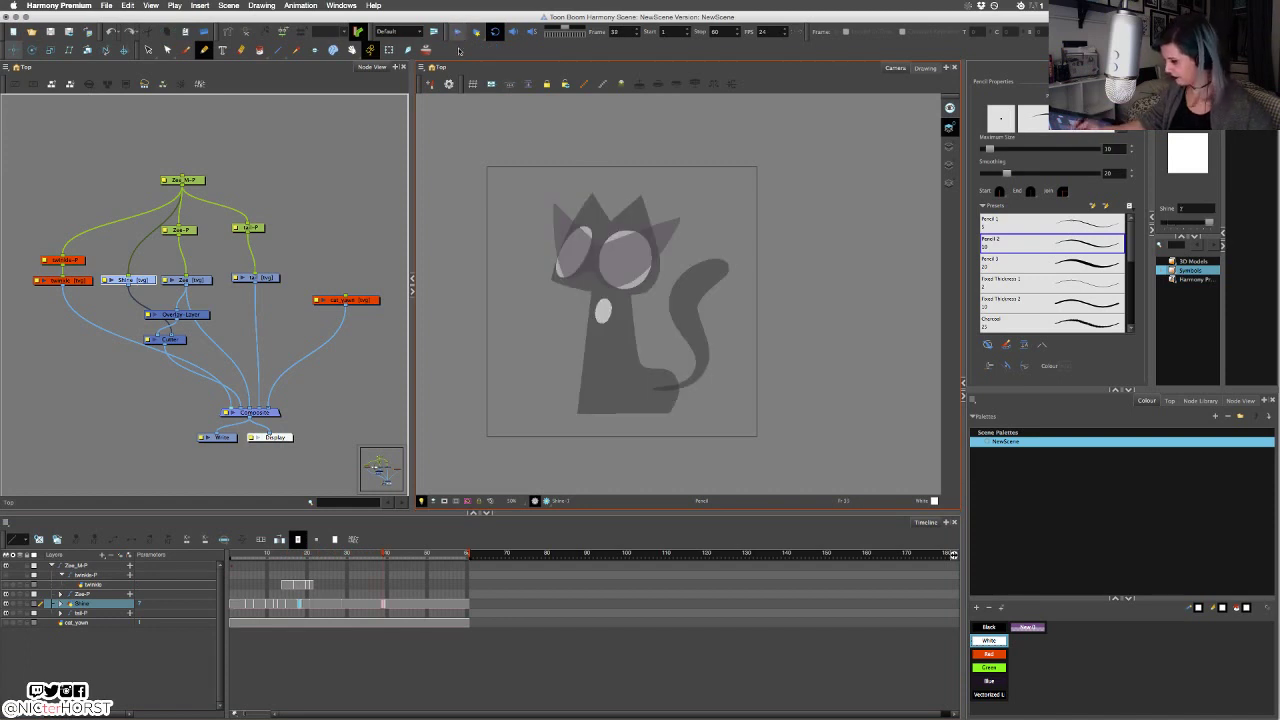
pyautogui.click(457, 32)
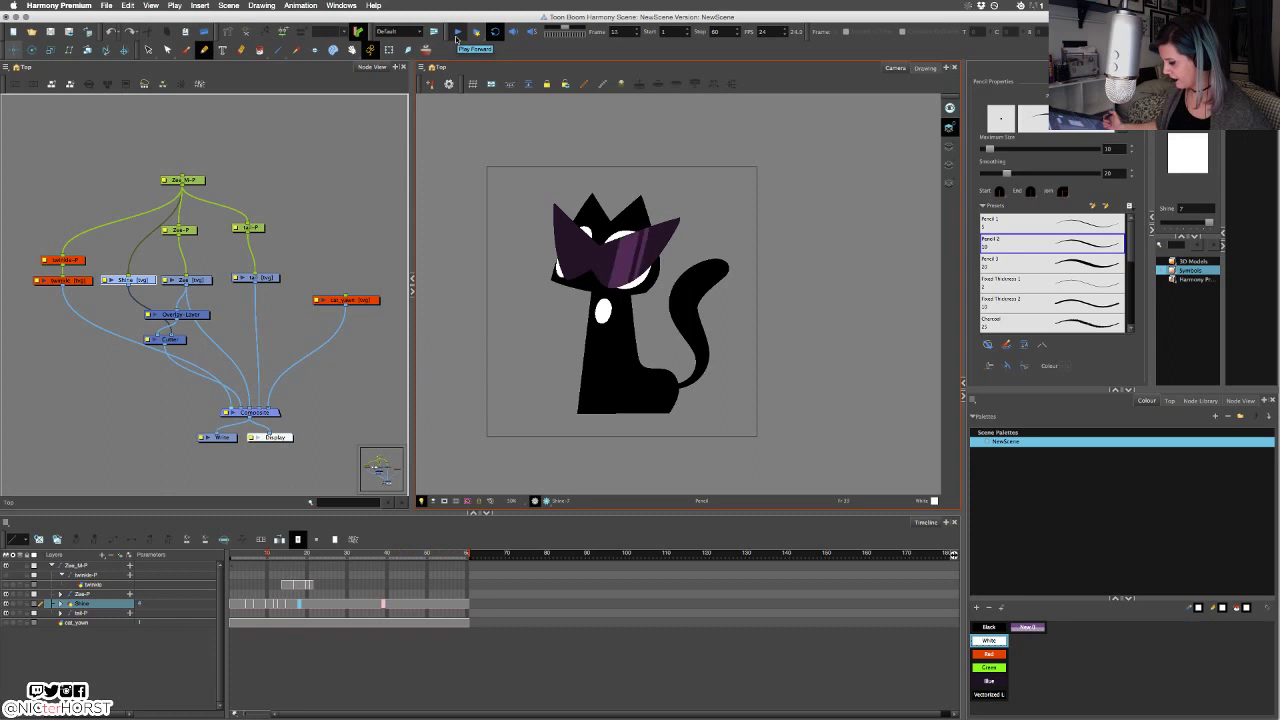
pyautogui.click(458, 32)
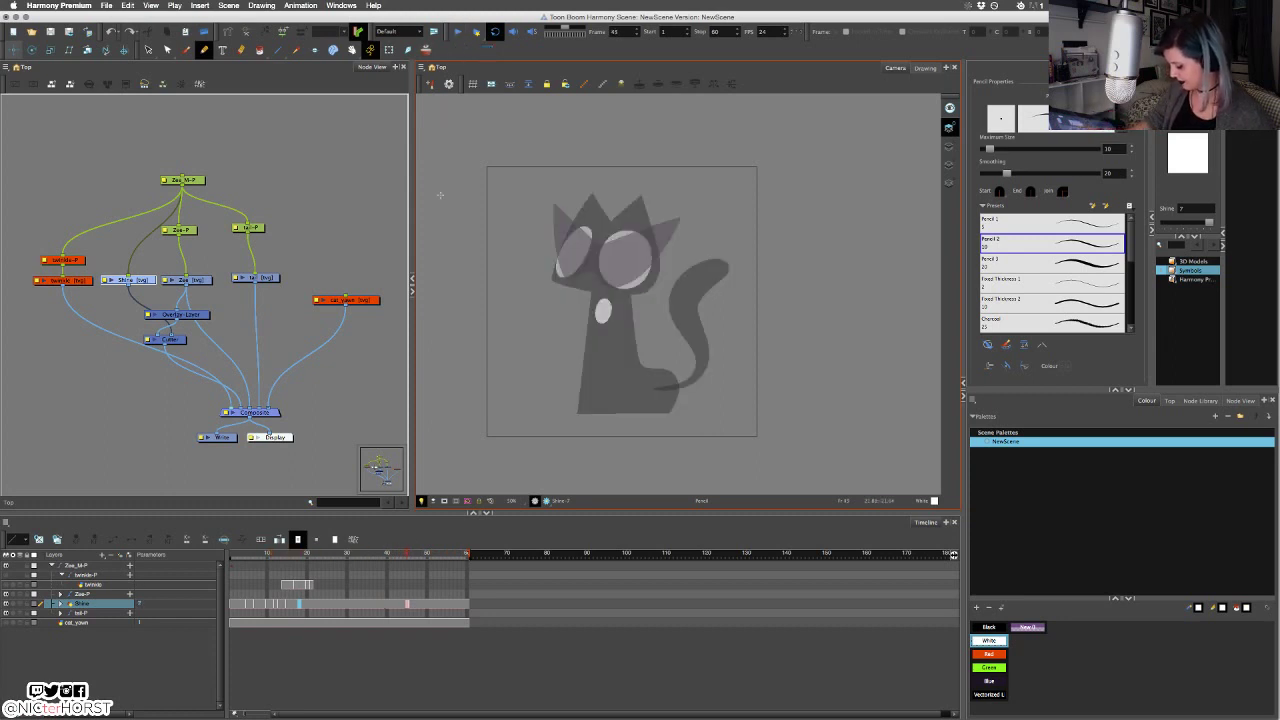
# Build a short second shine on the Shine layer from about frame 37 to 42 by copying streak drawings from the first sweep.
pyautogui.click(275, 604)
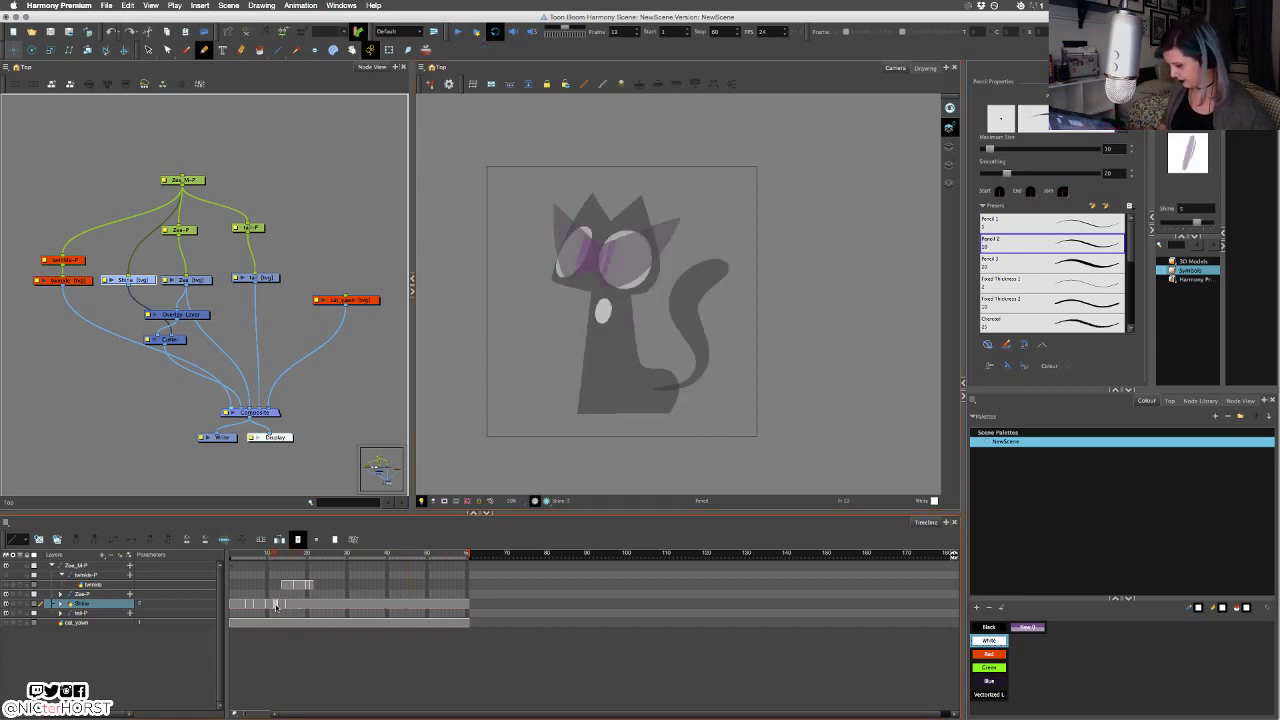
pyautogui.click(259, 604)
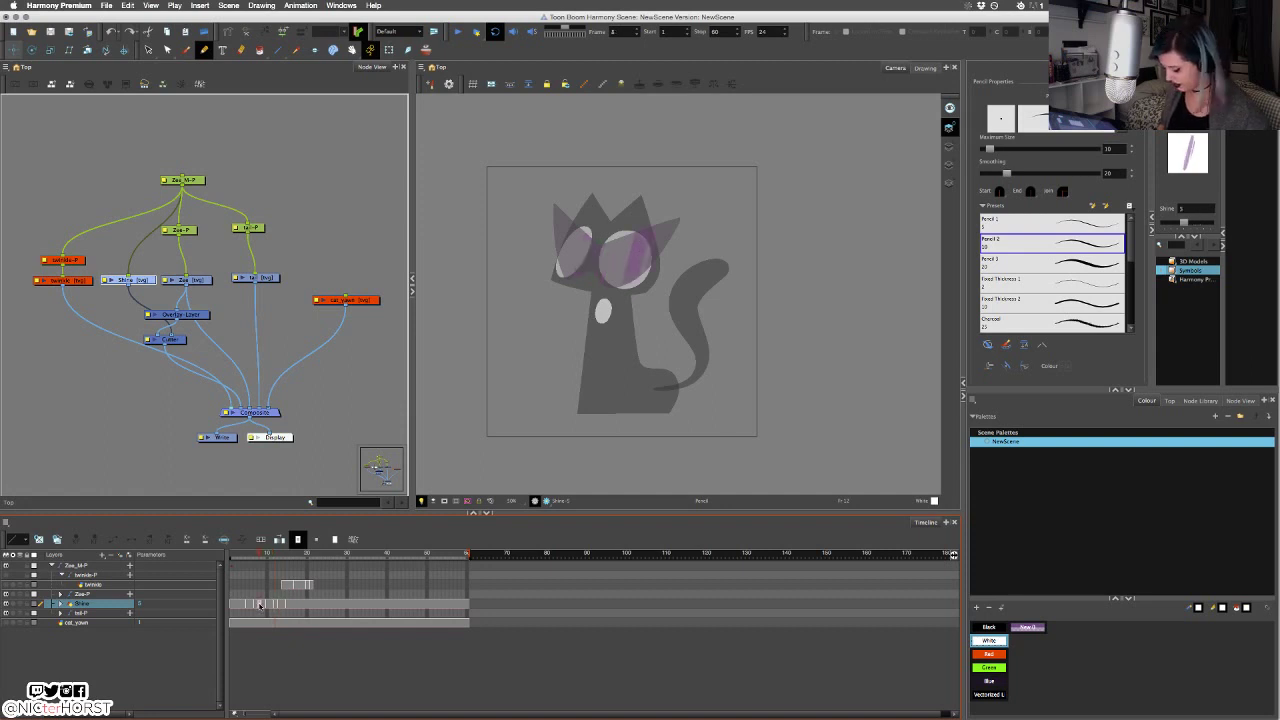
pyautogui.click(375, 605)
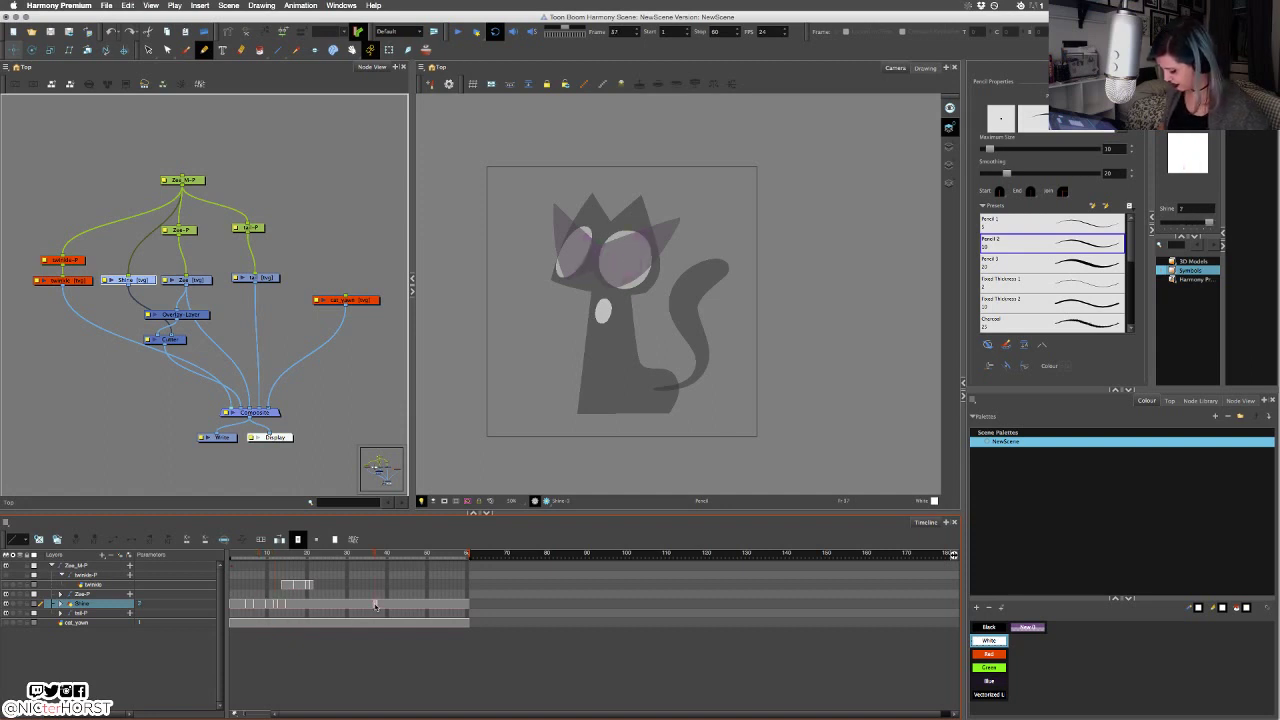
pyautogui.click(268, 604)
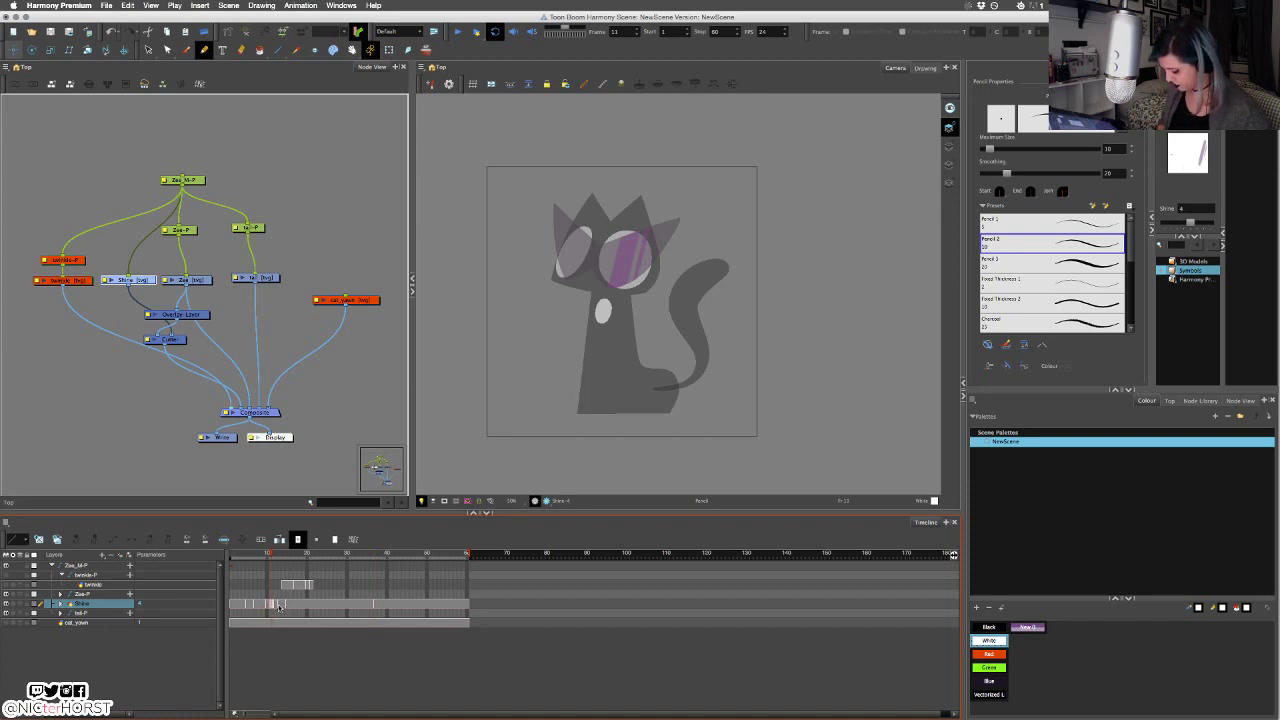
pyautogui.click(279, 606)
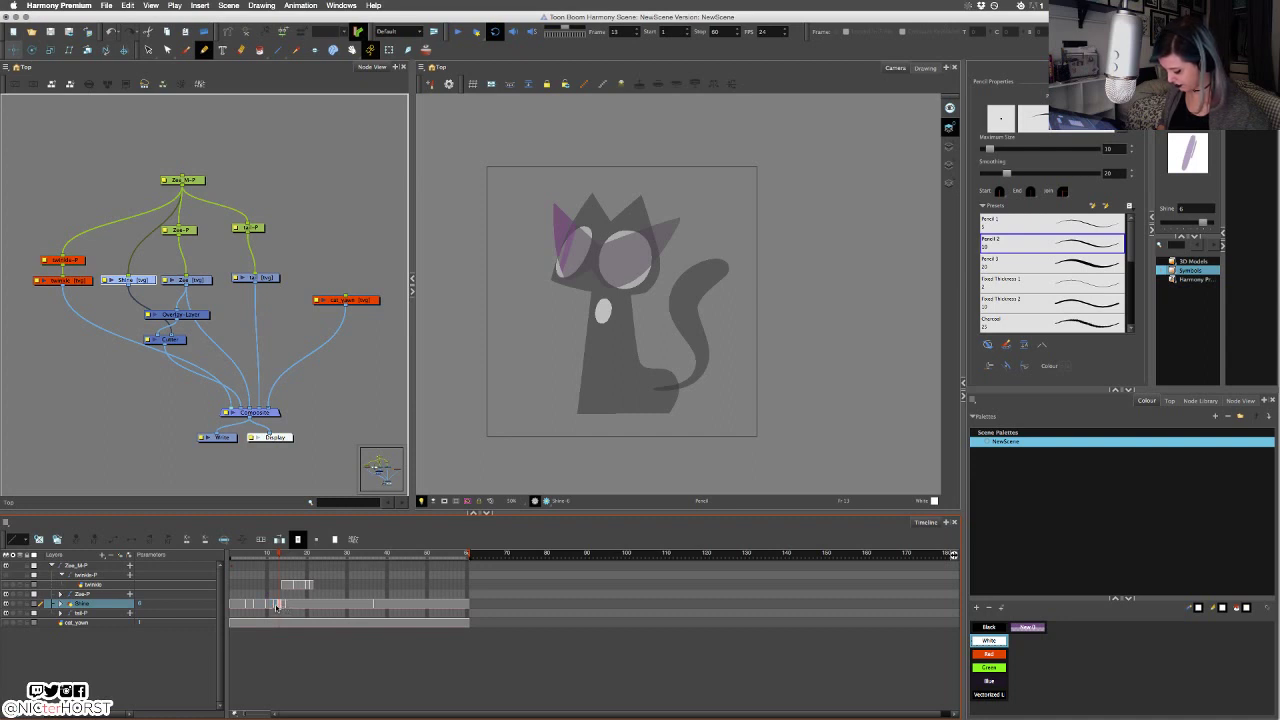
pyautogui.click(276, 606)
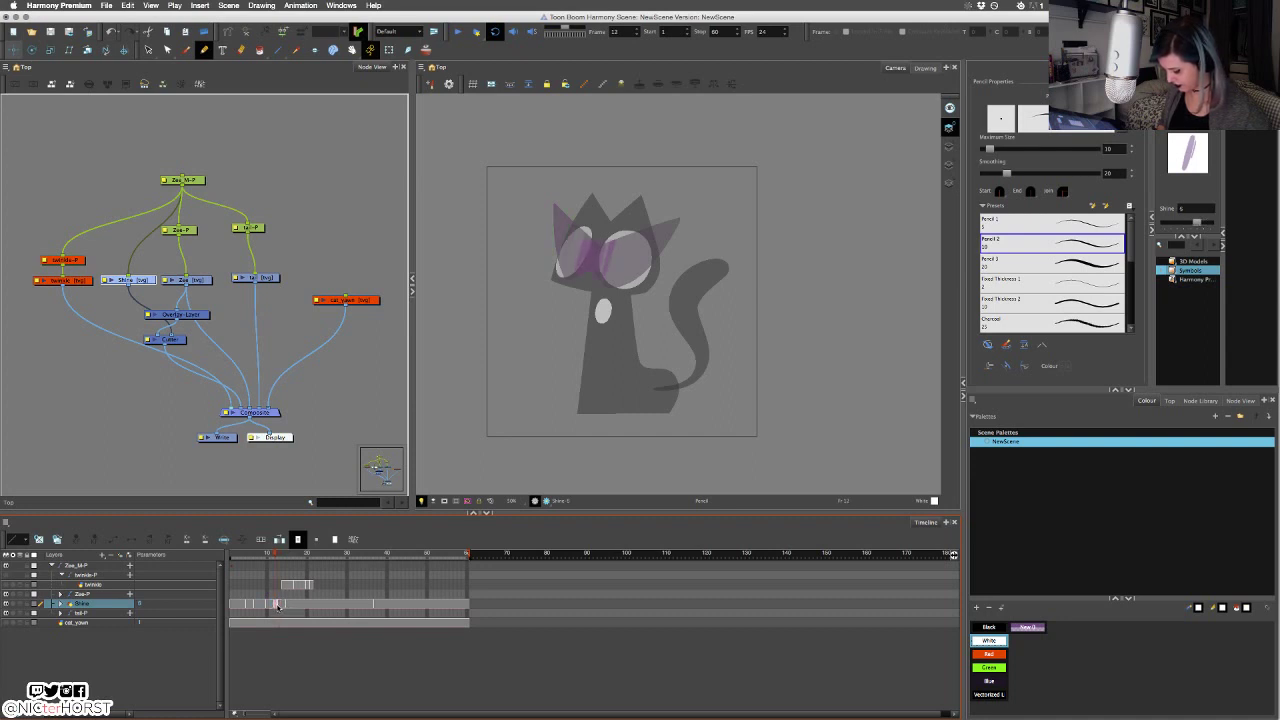
pyautogui.click(277, 607)
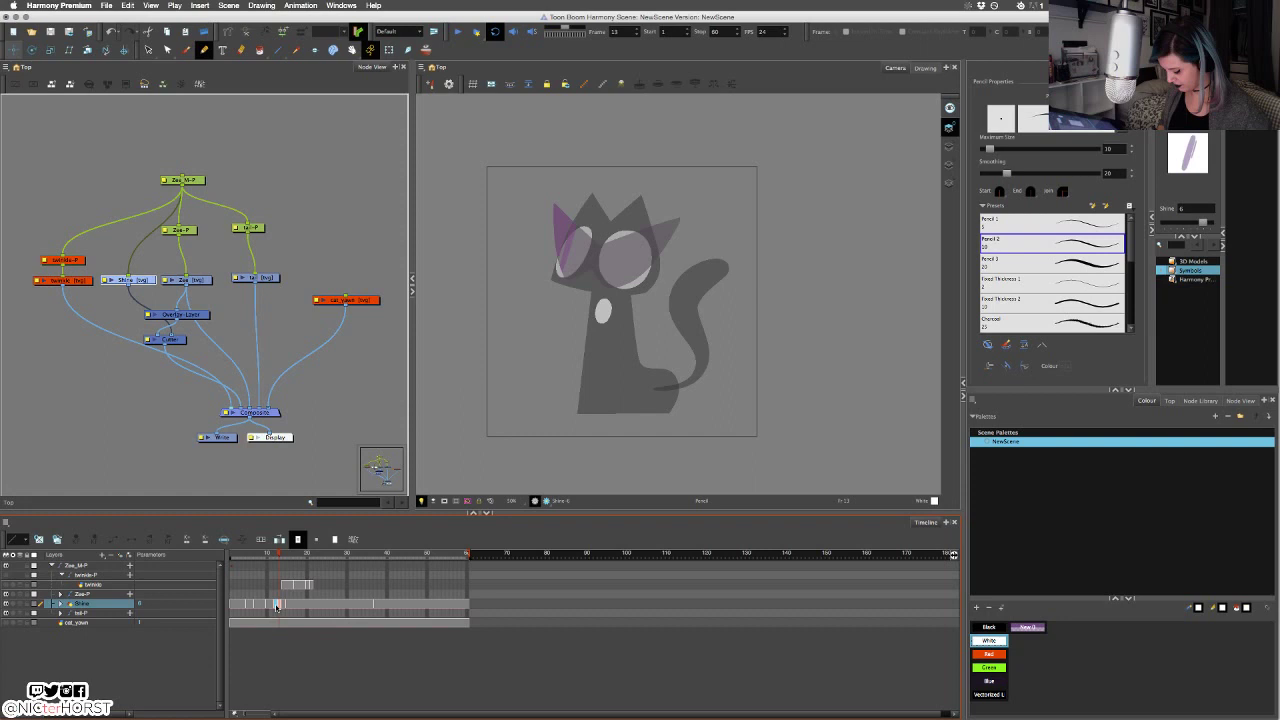
pyautogui.click(384, 607)
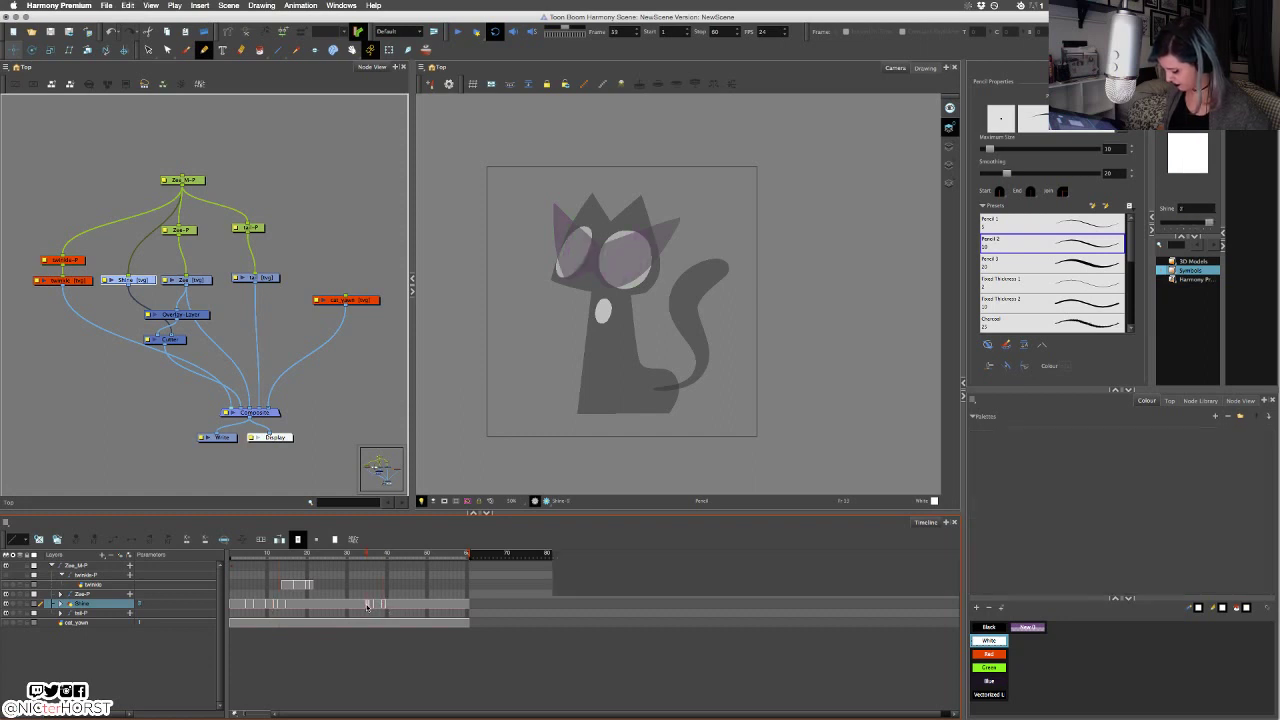
pyautogui.click(394, 607)
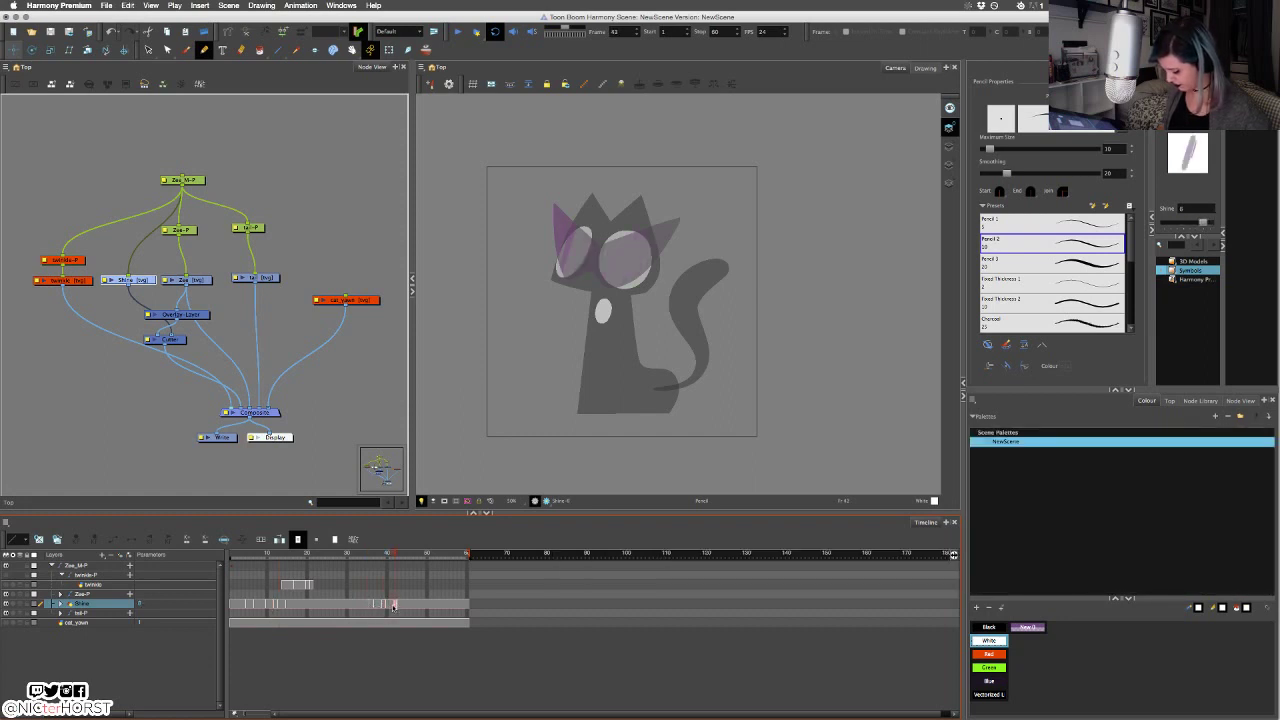
pyautogui.press('super+v')
# Play the animation in a loop to check the second shine against the first.
pyautogui.moveTo(395, 556); pyautogui.dragTo(319, 556)
pyautogui.click(374, 374)
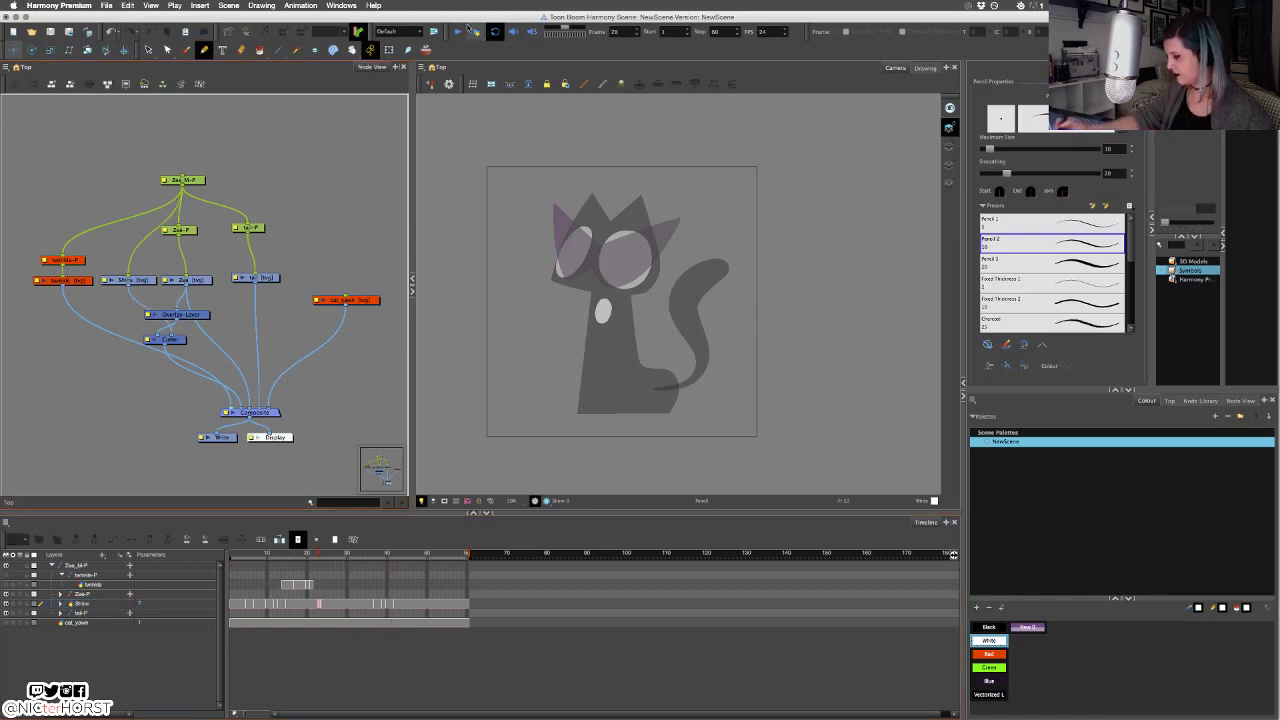
pyautogui.click(458, 31)
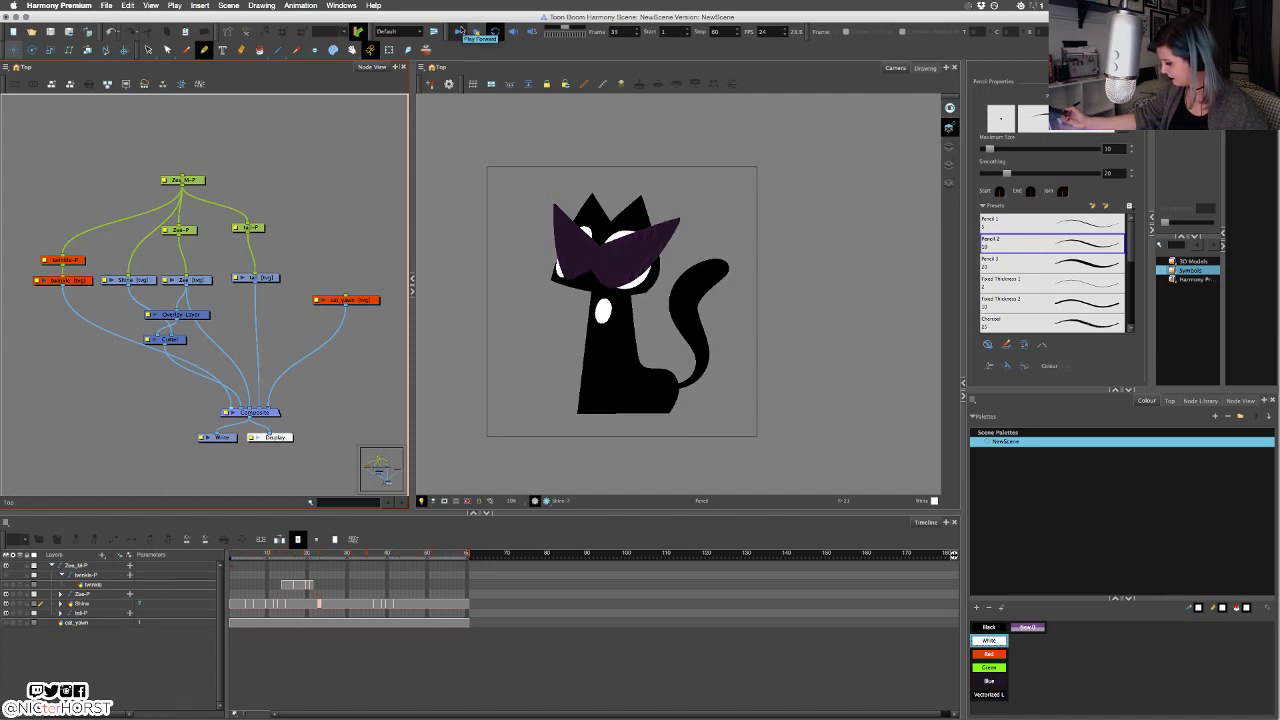
pyautogui.click(461, 31)
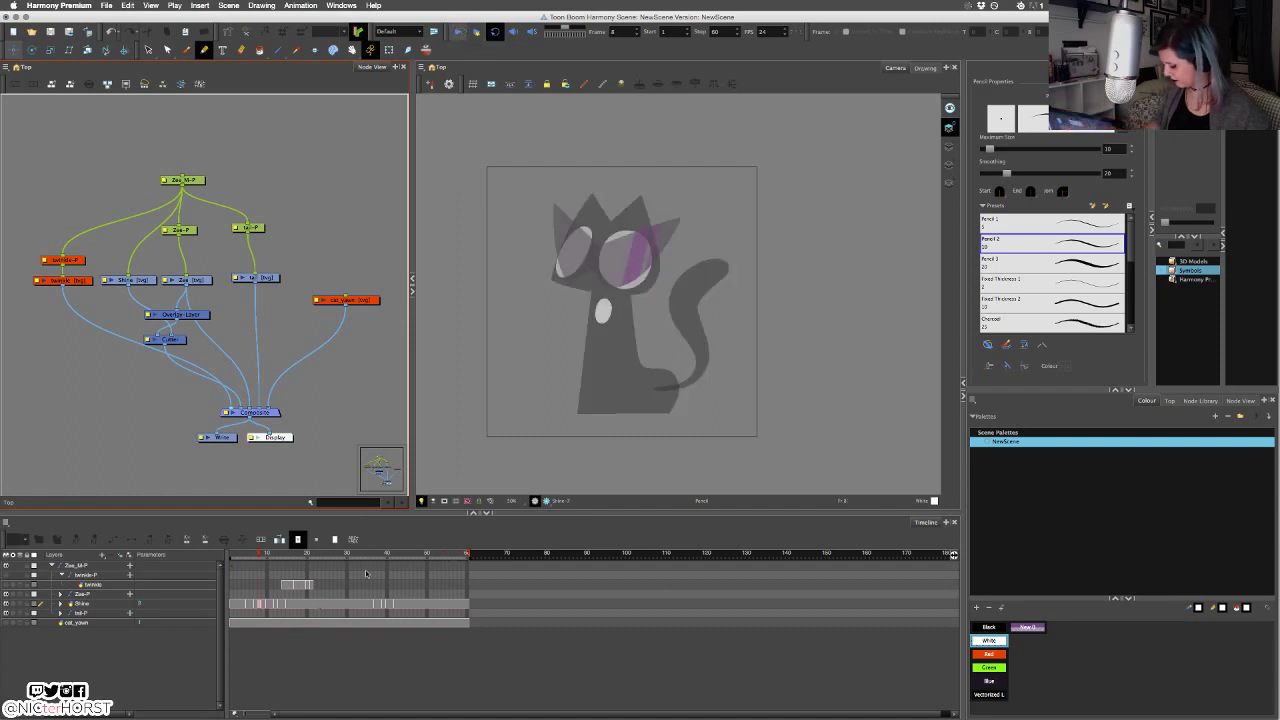
# Shorten the second shine's final streak by one frame near frame 41 and scrub back to just before the sweep.
pyautogui.moveTo(370, 557); pyautogui.dragTo(390, 556)
pyautogui.click(390, 601)
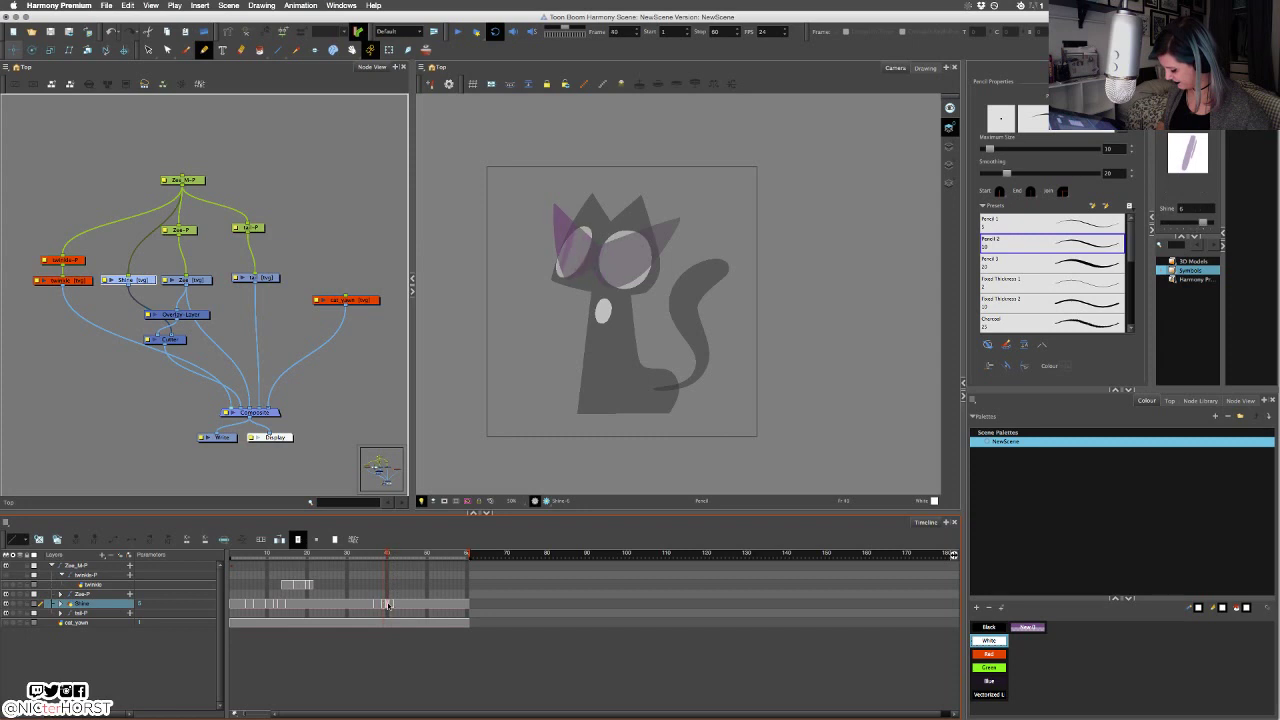
pyautogui.moveTo(390, 560); pyautogui.dragTo(363, 558)
pyautogui.click(391, 371)
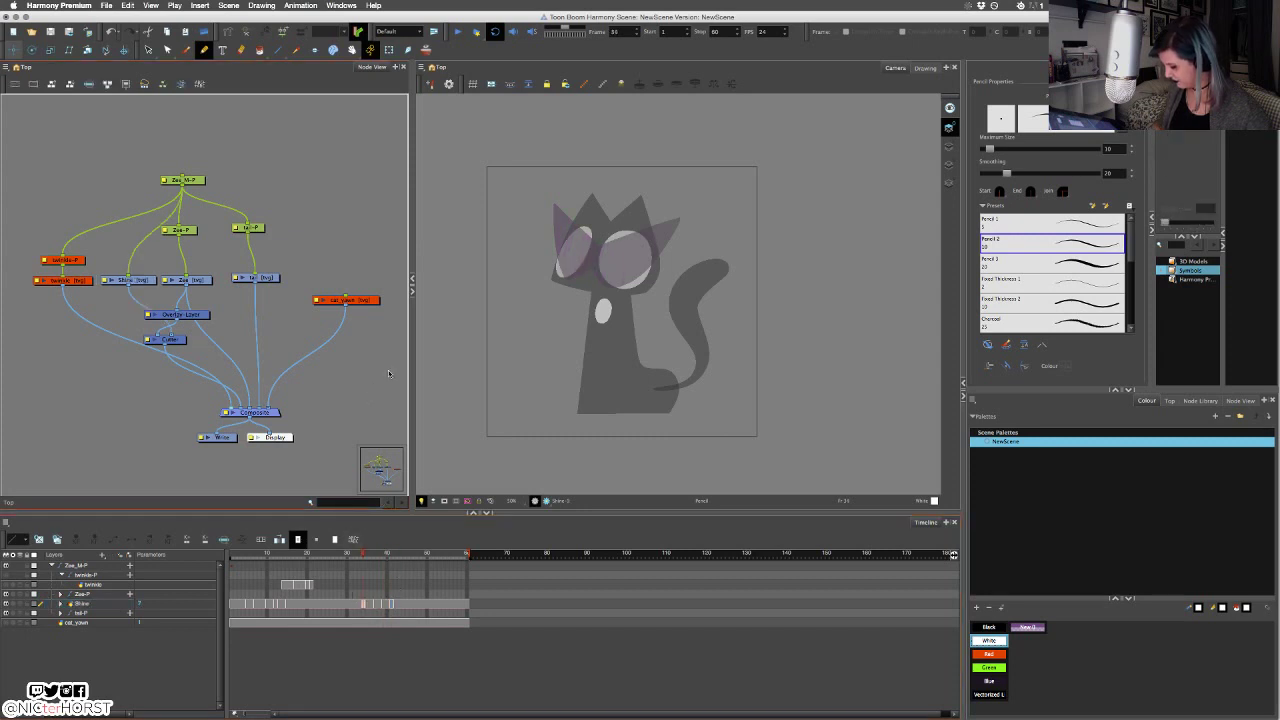
# Play the animation and scrub from about frame 22 to 36 to check how the second shine begins.
pyautogui.click(458, 32)
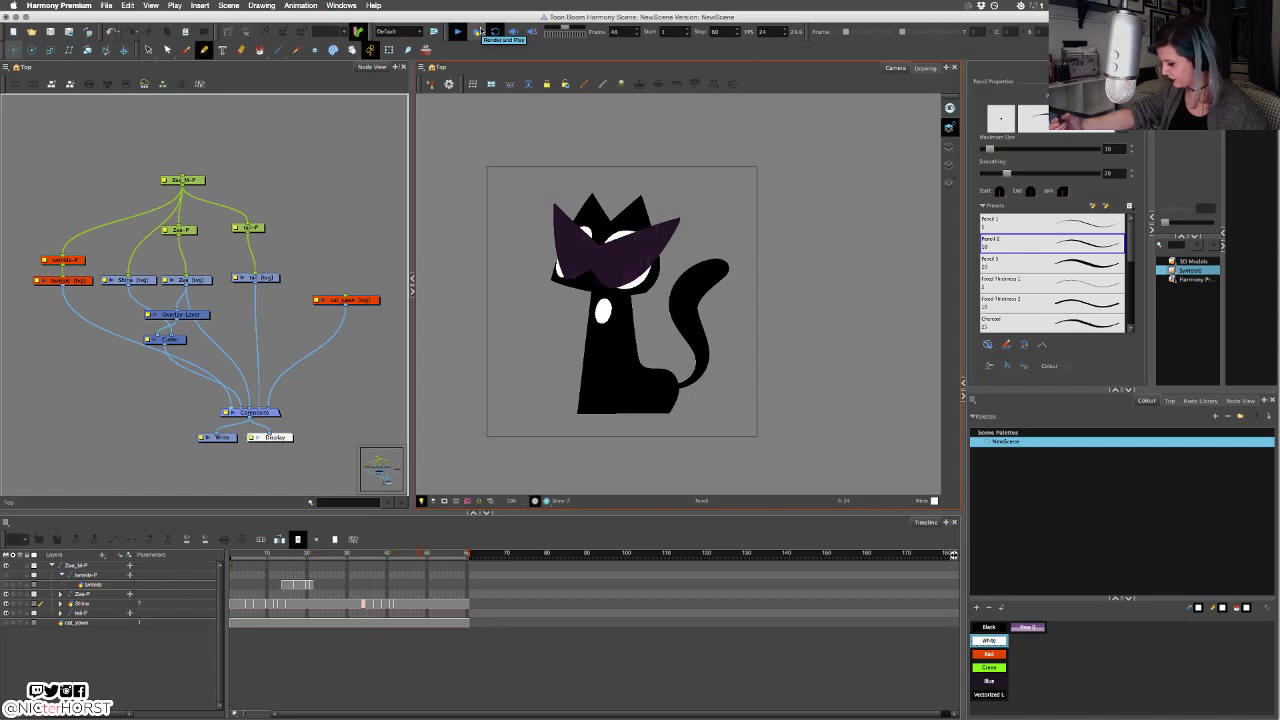
pyautogui.click(458, 32)
pyautogui.click(317, 558)
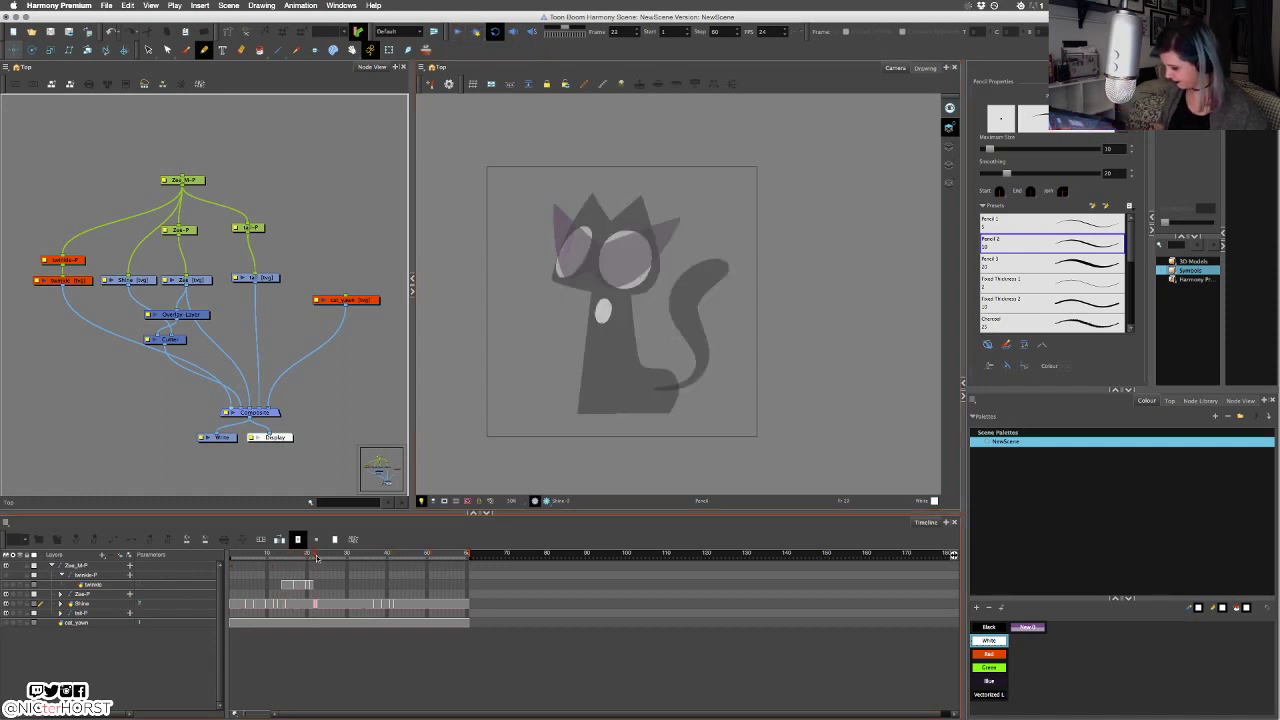
pyautogui.moveTo(317, 558)
pyautogui.mouseDown()
pyautogui.moveTo(272, 565)
pyautogui.moveTo(396, 561)
pyautogui.moveTo(368, 564)
pyautogui.mouseUp()
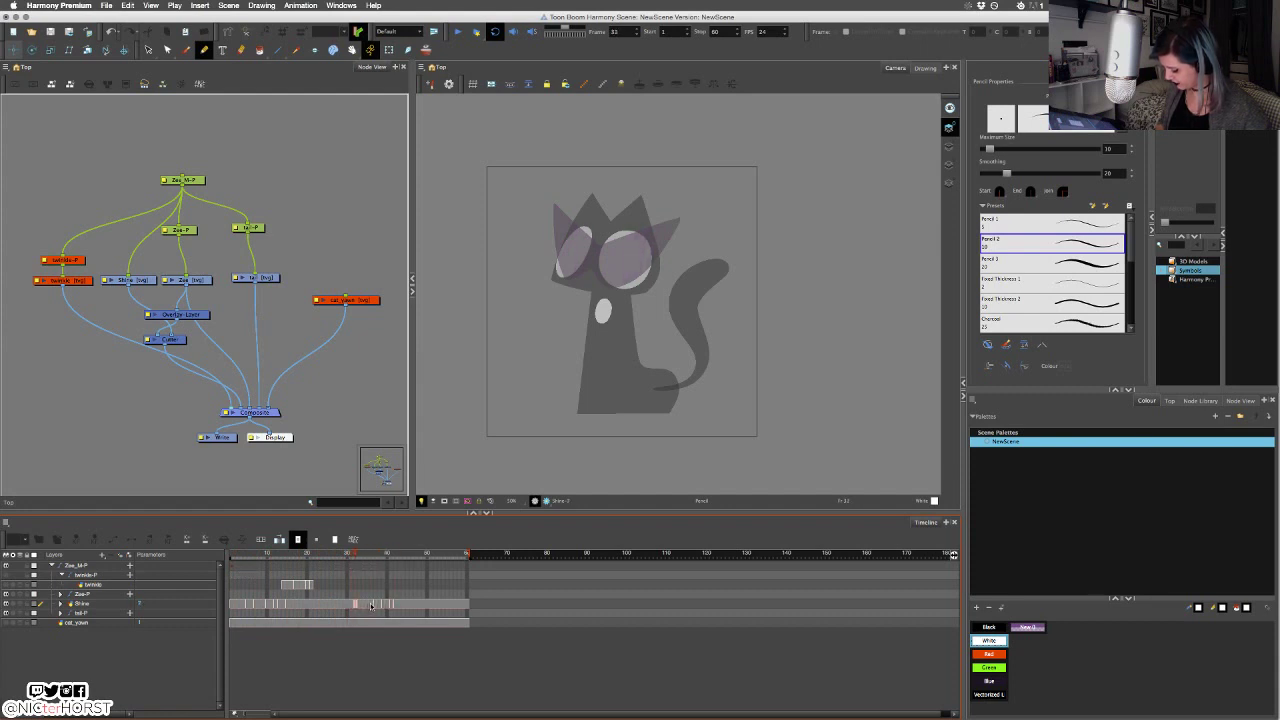
pyautogui.press('Delete')
pyautogui.click(615, 380)
pyautogui.click(371, 606)
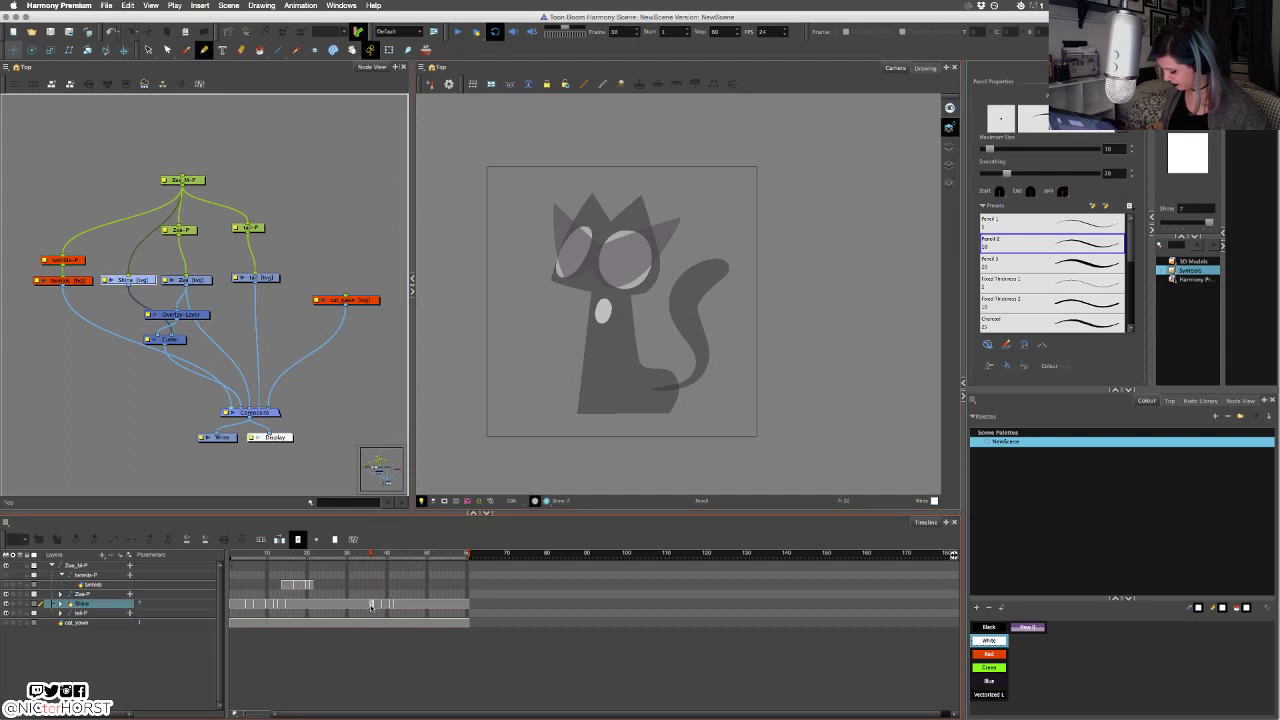
# Paste frame 37's streak into a duplicated Shine drawing at frame 36 and move it up and outward past the cat's right-hand lens.
pyautogui.click(375, 605)
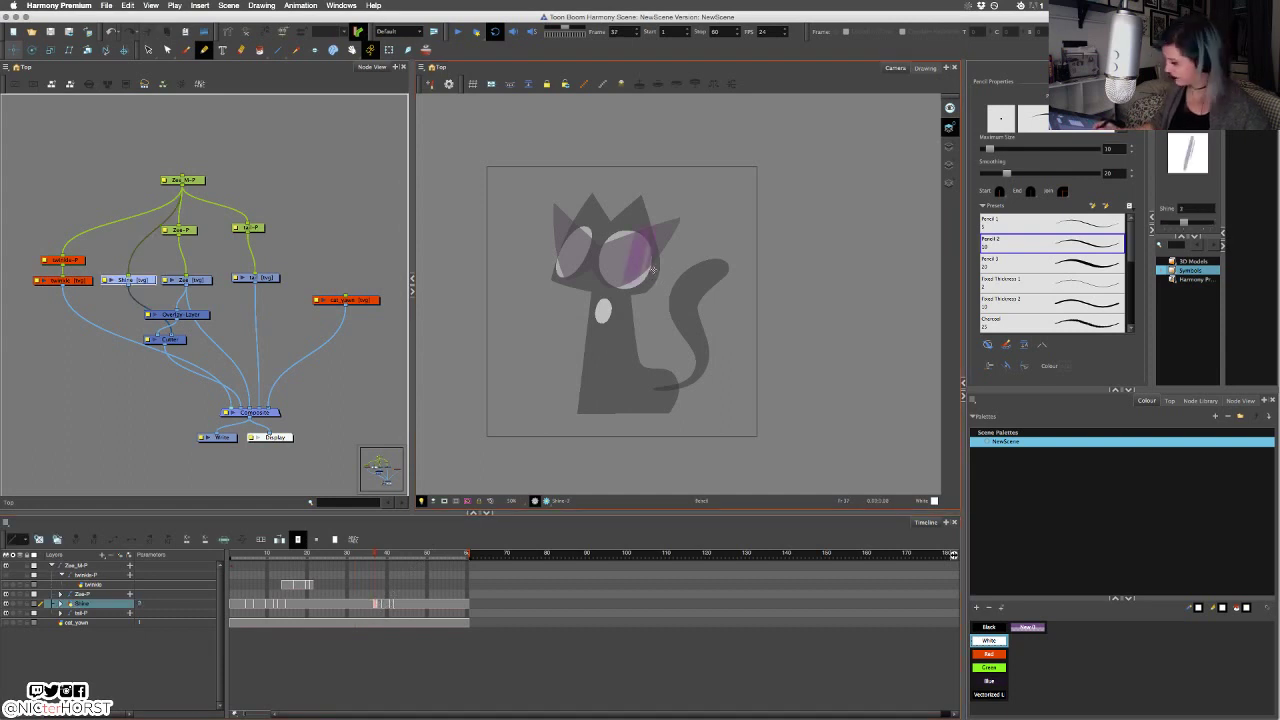
pyautogui.moveTo(688, 203)
pyautogui.mouseDown()
pyautogui.moveTo(611, 271)
pyautogui.moveTo(652, 300)
pyautogui.mouseUp()
pyautogui.press('super+z')
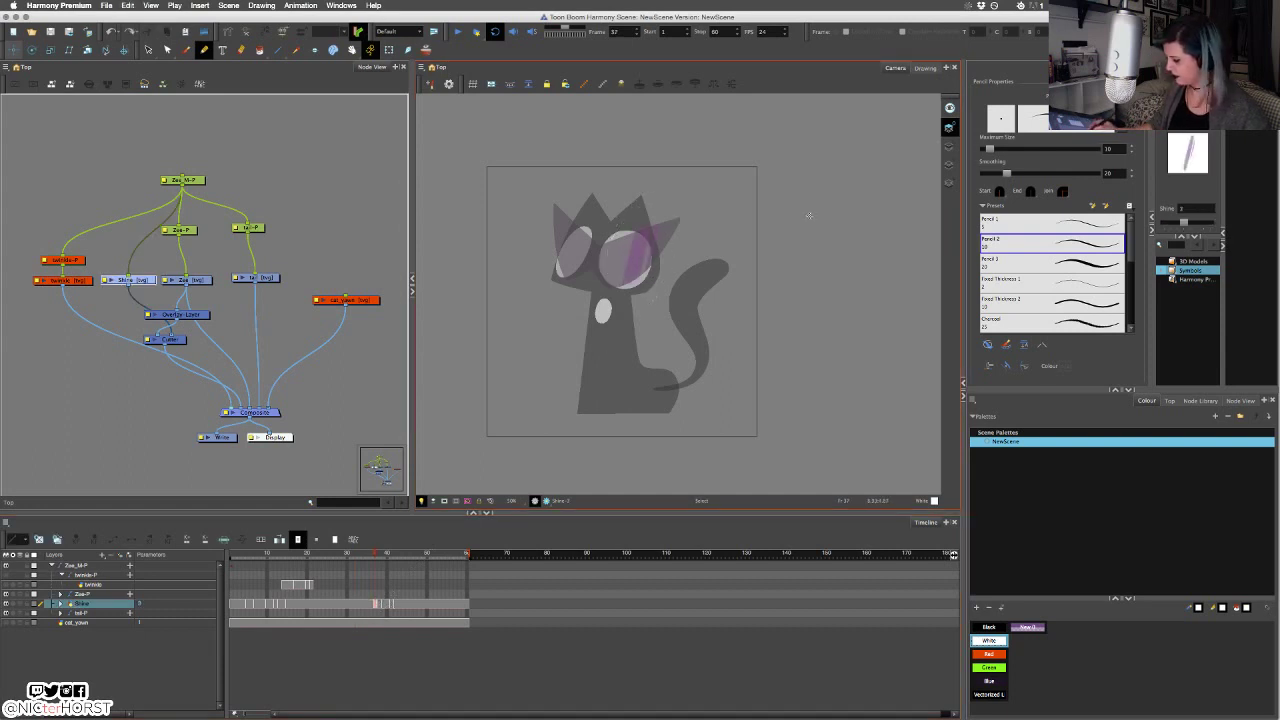
pyautogui.click(949, 147)
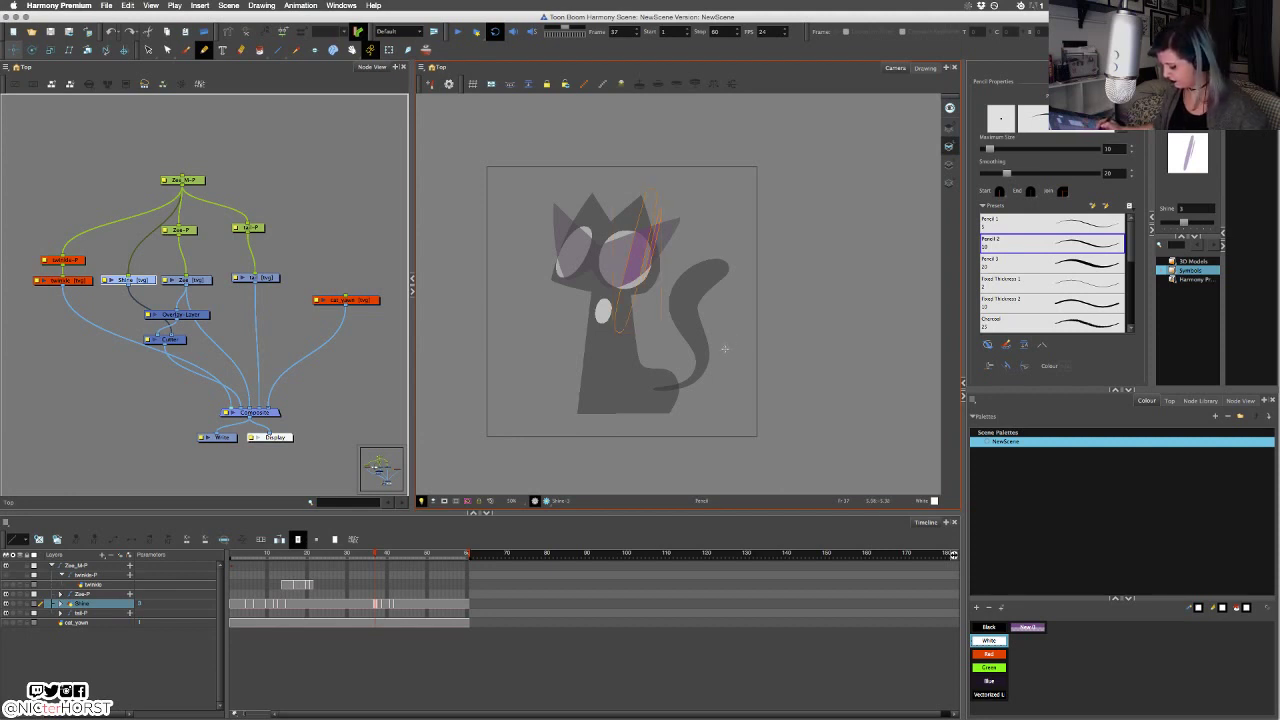
pyautogui.press(',')
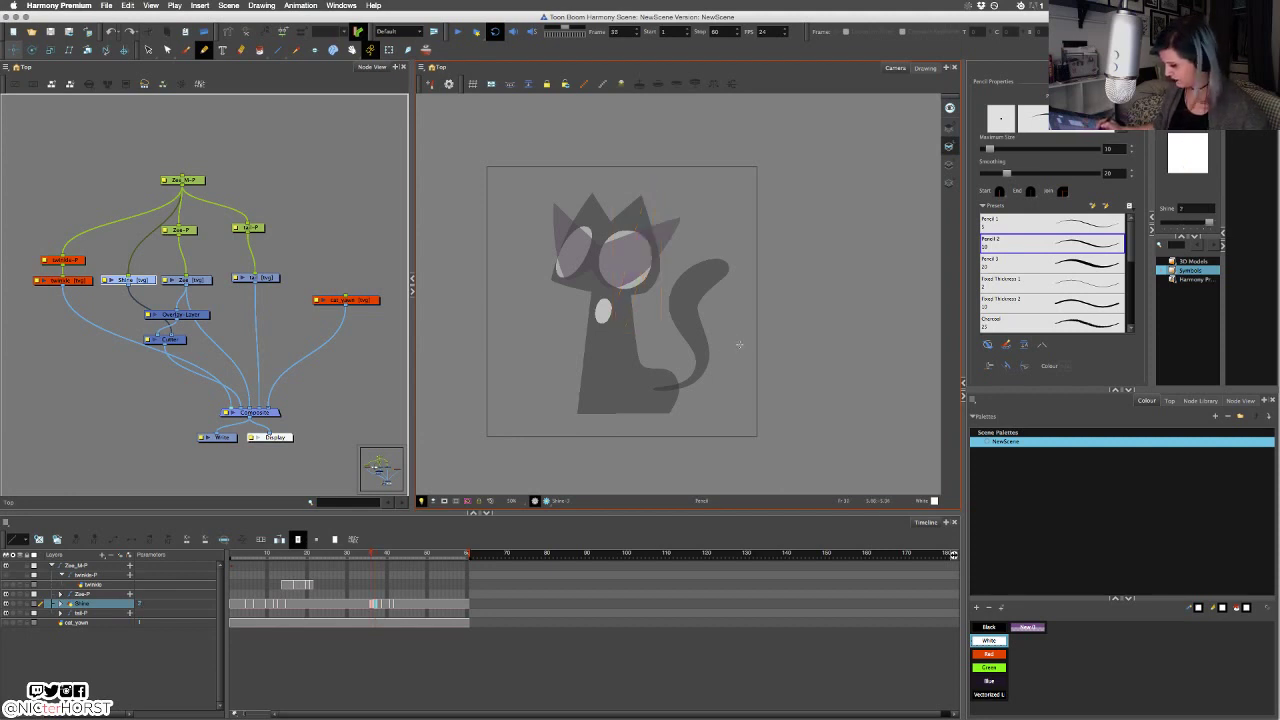
pyautogui.rightClick(632, 264)
pyautogui.click(695, 485)
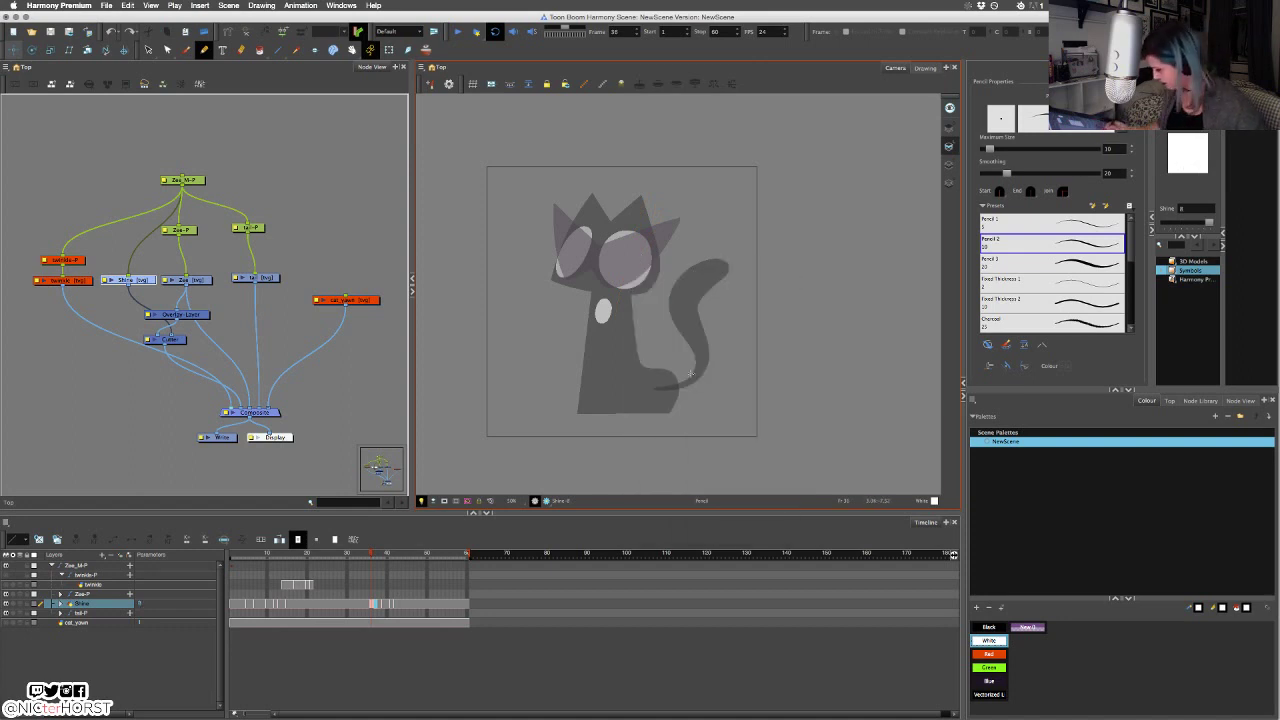
pyautogui.press('super+v')
pyautogui.press('s')
pyautogui.moveTo(636, 281); pyautogui.dragTo(672, 260)
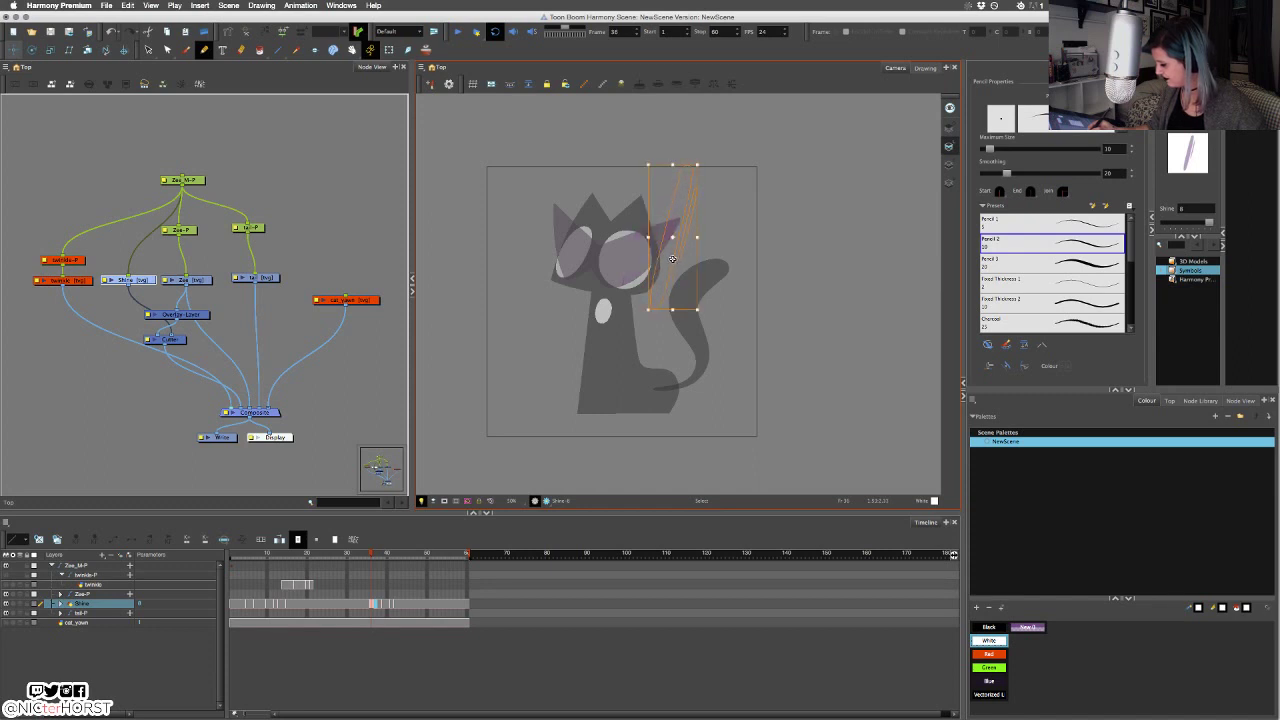
pyautogui.click(711, 250)
# Play the animation from the first frame to check the added lead-in streak.
pyautogui.moveTo(328, 554); pyautogui.dragTo(166, 571)
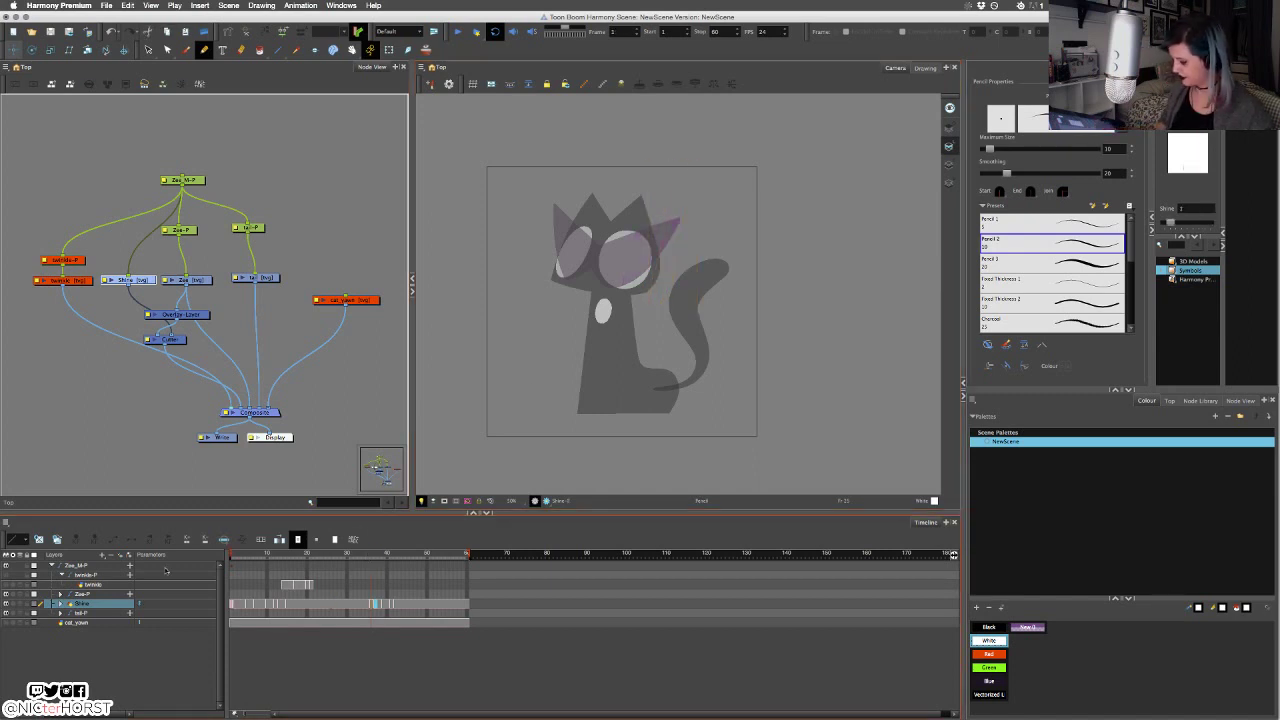
pyautogui.click(456, 32)
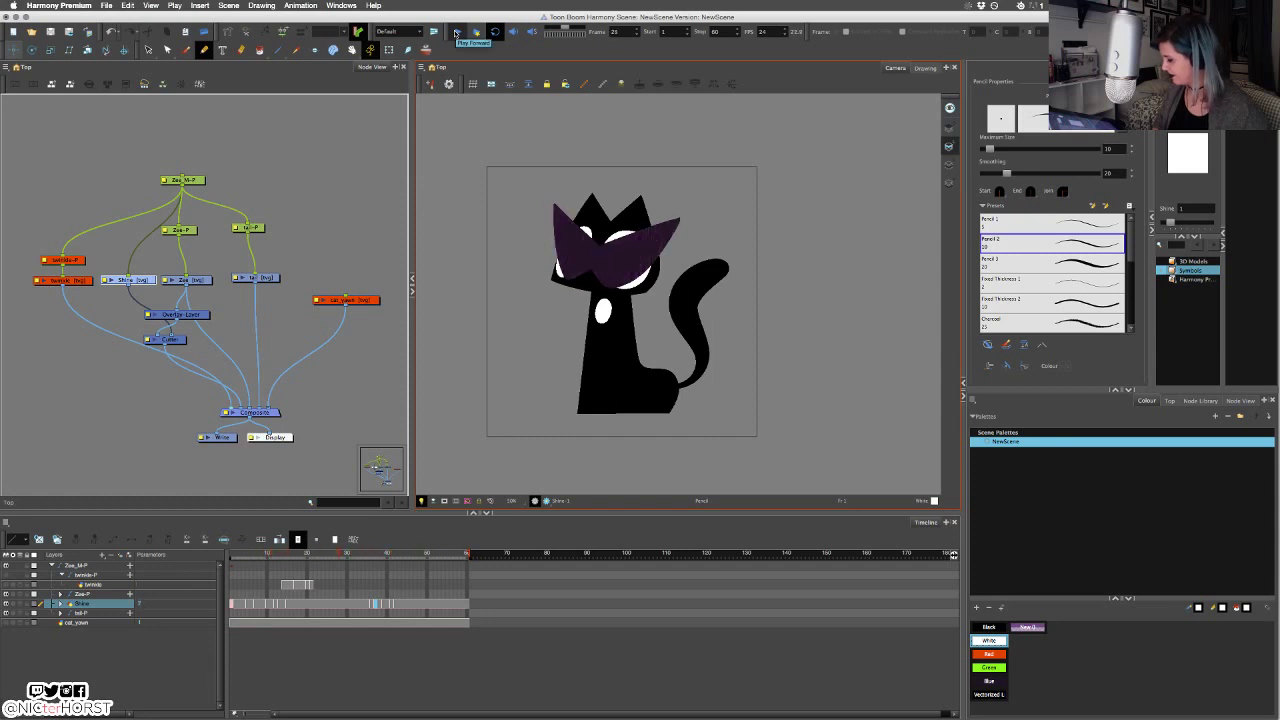
pyautogui.click(456, 34)
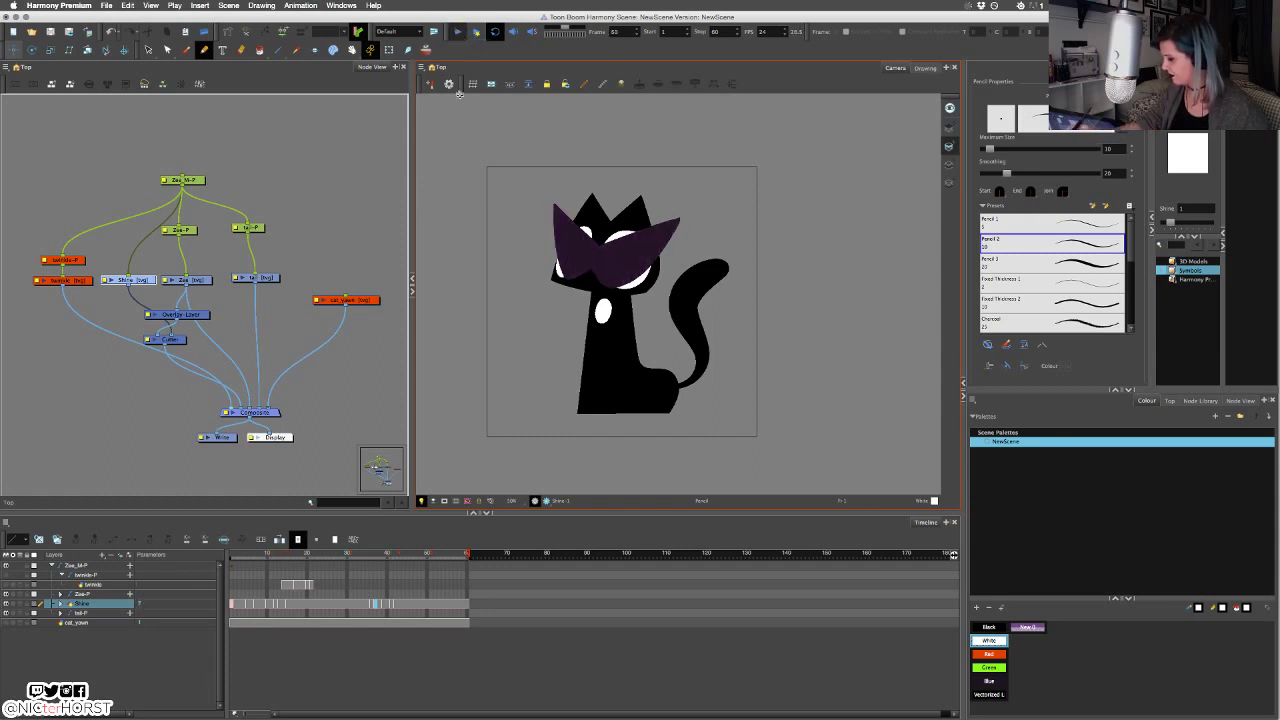
# Delete the pasted streak from the Shine drawing at frame 36.
pyautogui.click(372, 552)
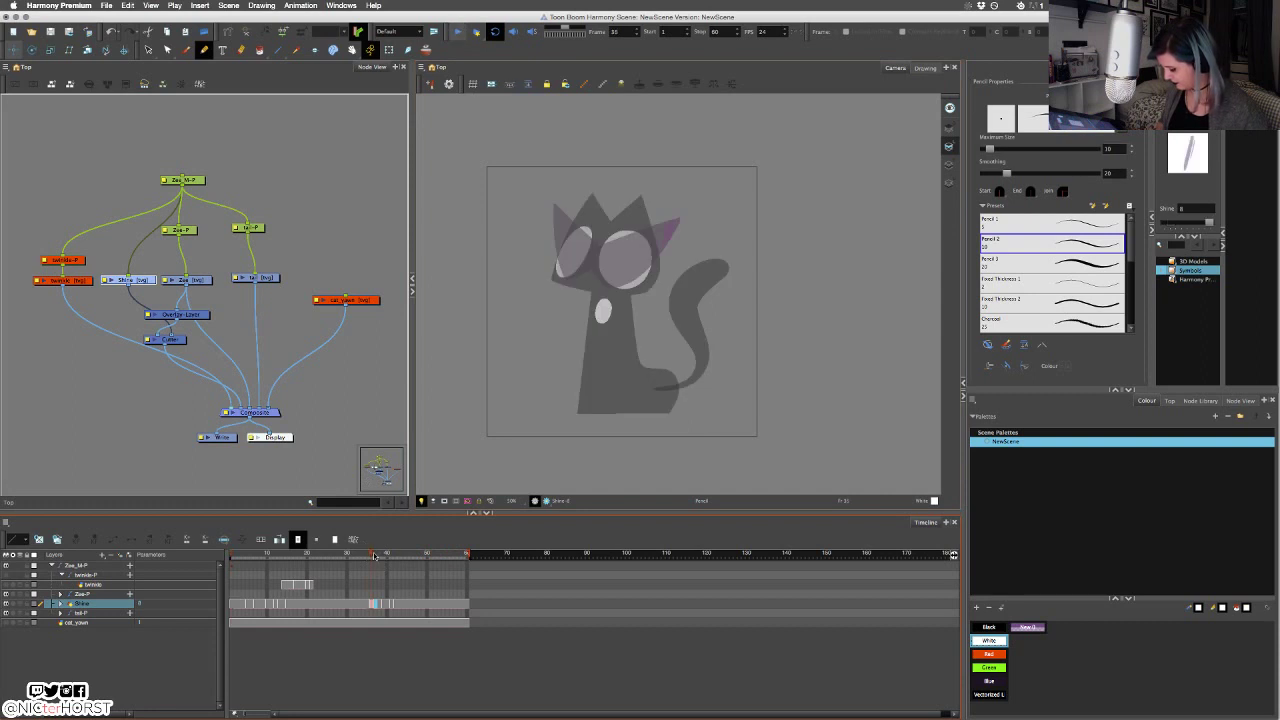
pyautogui.press('super+a')
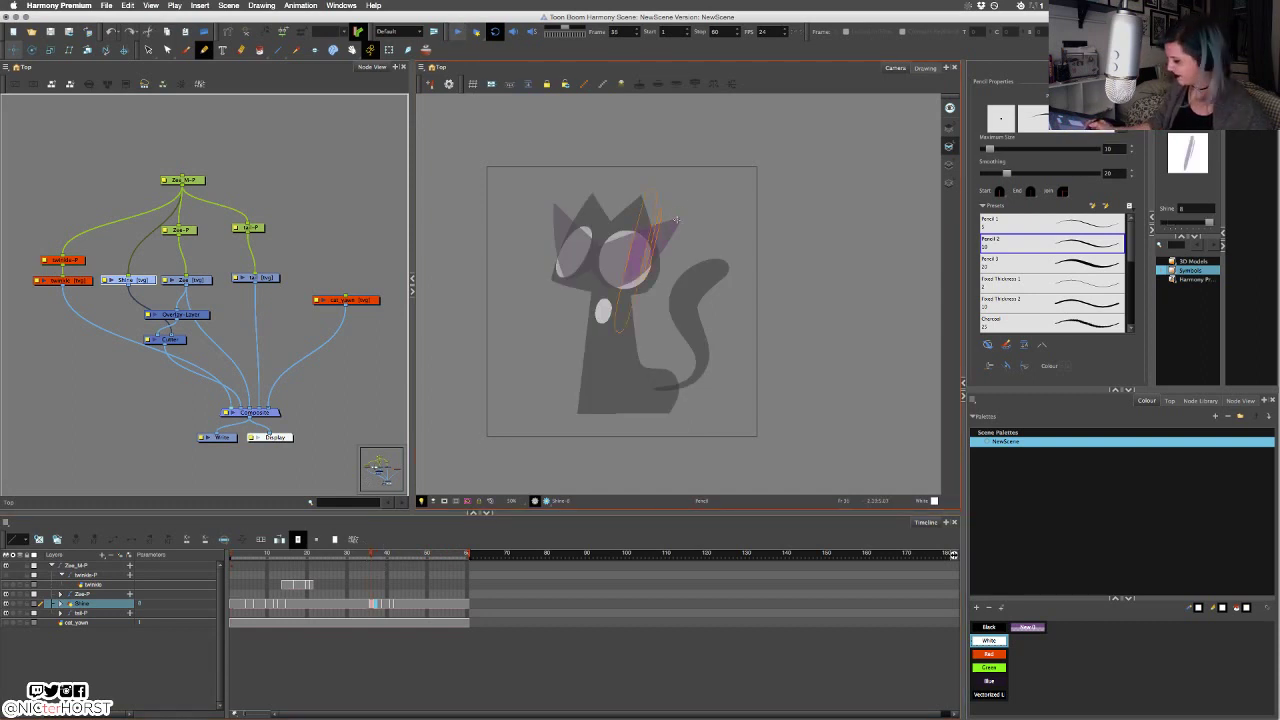
pyautogui.press('Delete')
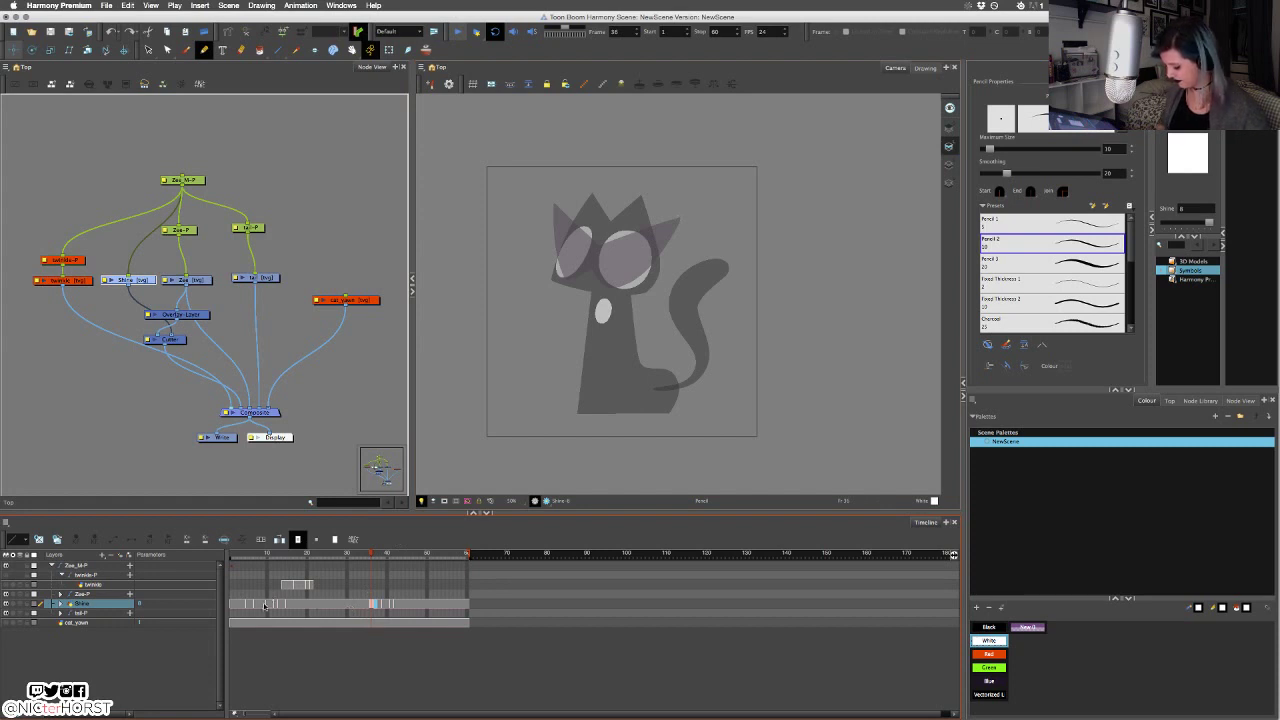
# Reuse the first sweep's opening streak from frame 5 at about frame 34 on the Shine layer and play the result.
pyautogui.click(249, 605)
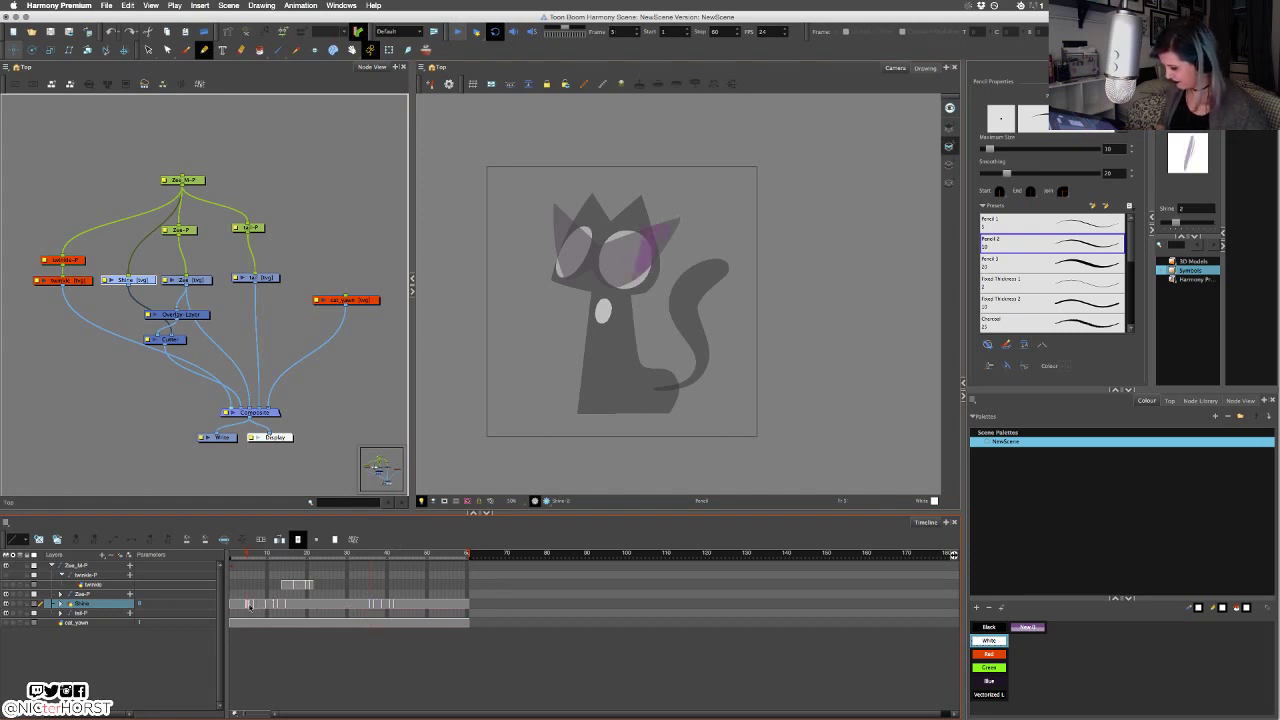
pyautogui.click(369, 605)
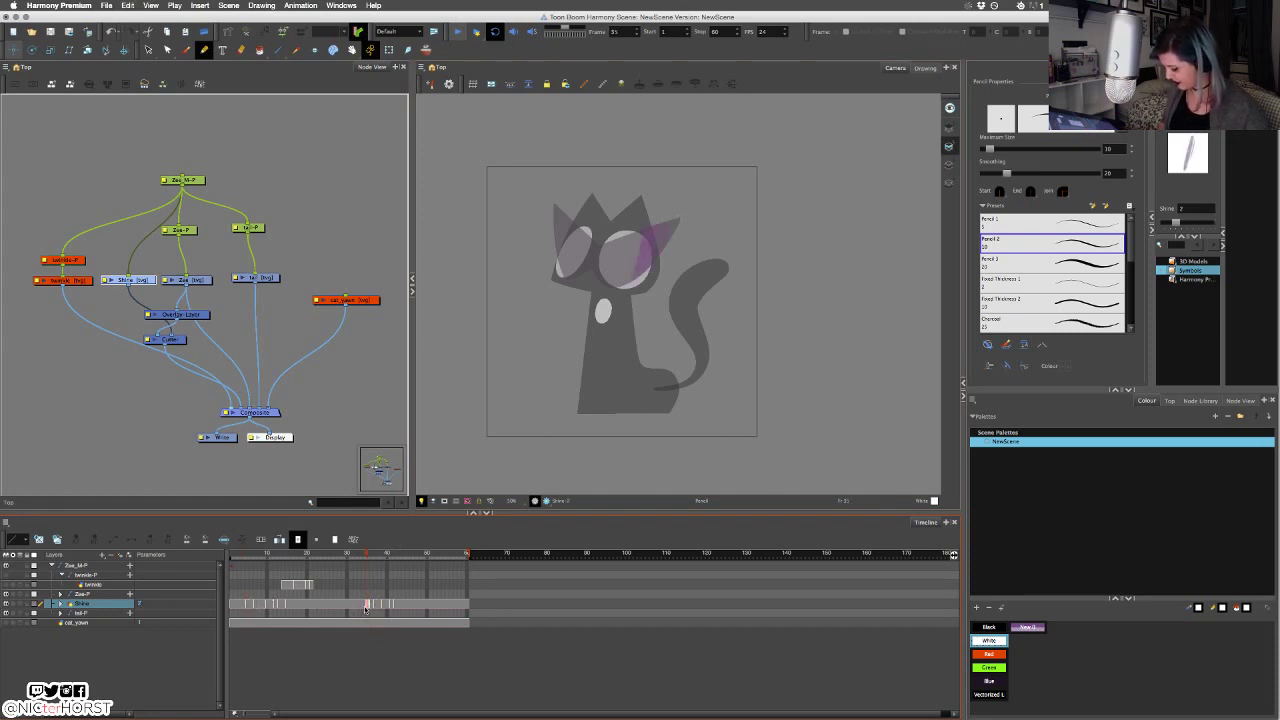
pyautogui.hotkey('shift', ',')
pyautogui.click(377, 346)
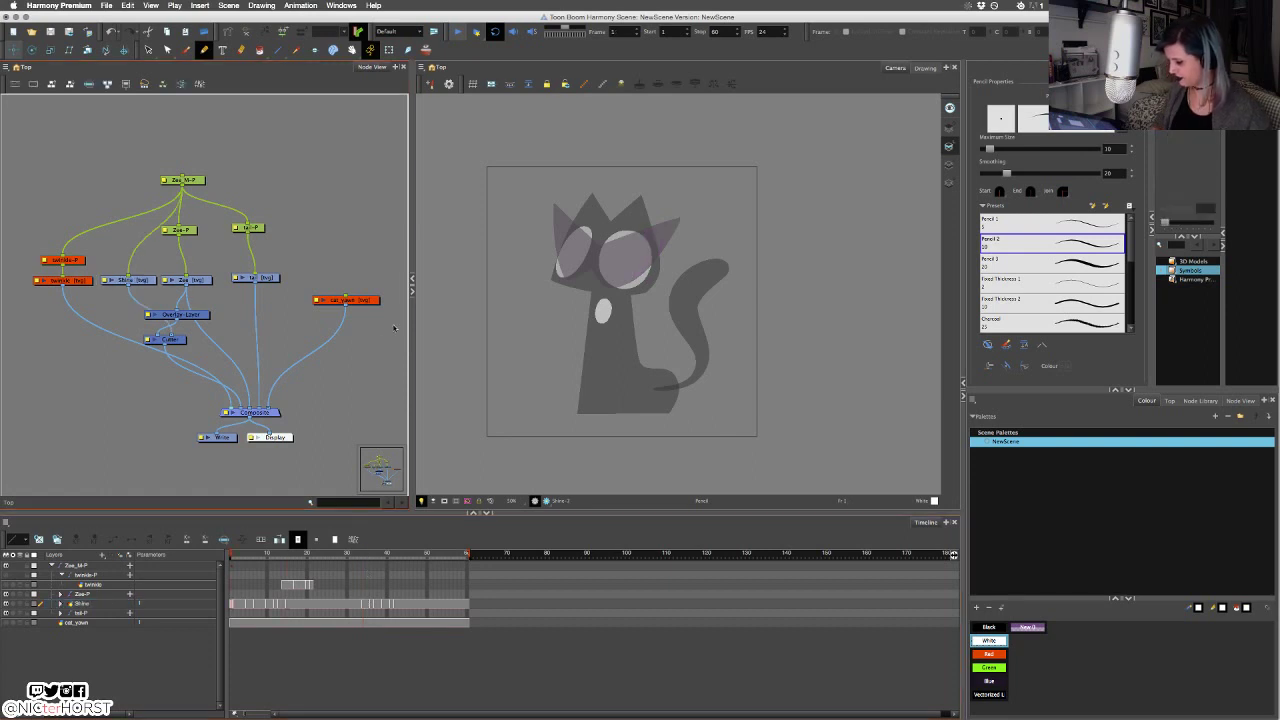
pyautogui.click(457, 34)
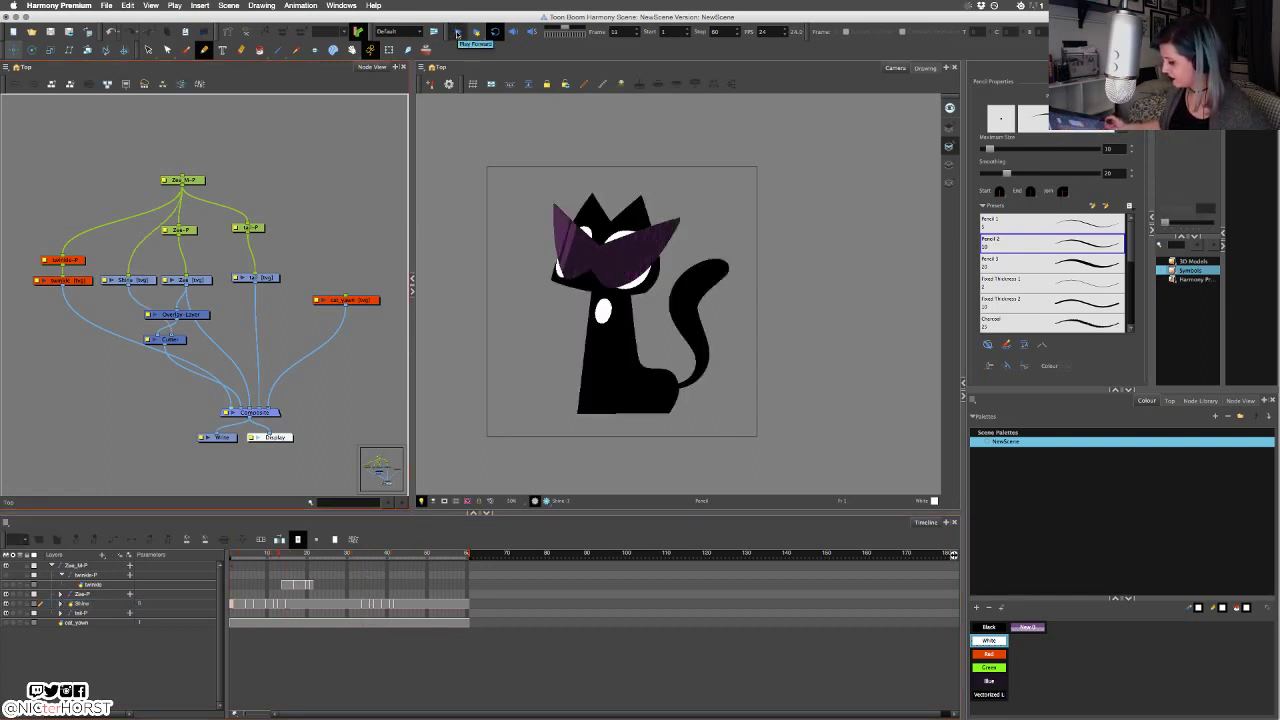
pyautogui.click(457, 32)
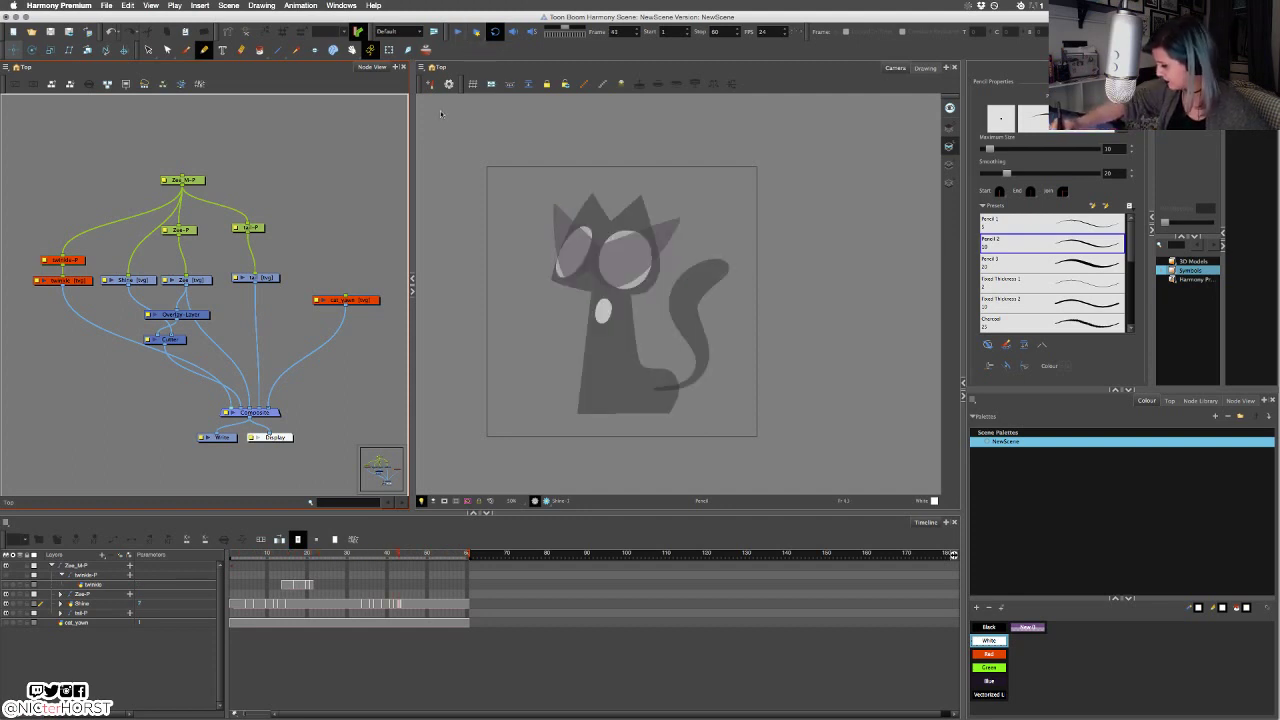
# Start the second shine's opening streak one frame later, at about frame 35, leading straight into the sweep, and play it back.
pyautogui.click(372, 604)
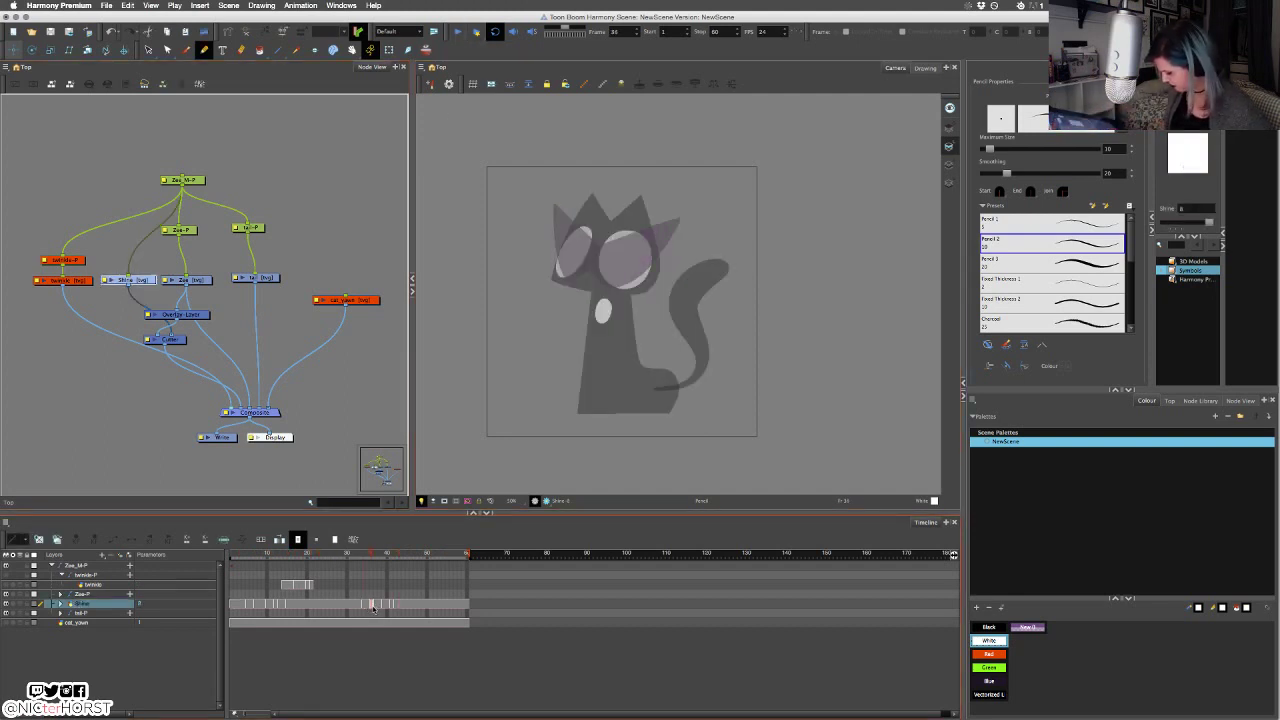
pyautogui.moveTo(364, 608); pyautogui.dragTo(369, 607)
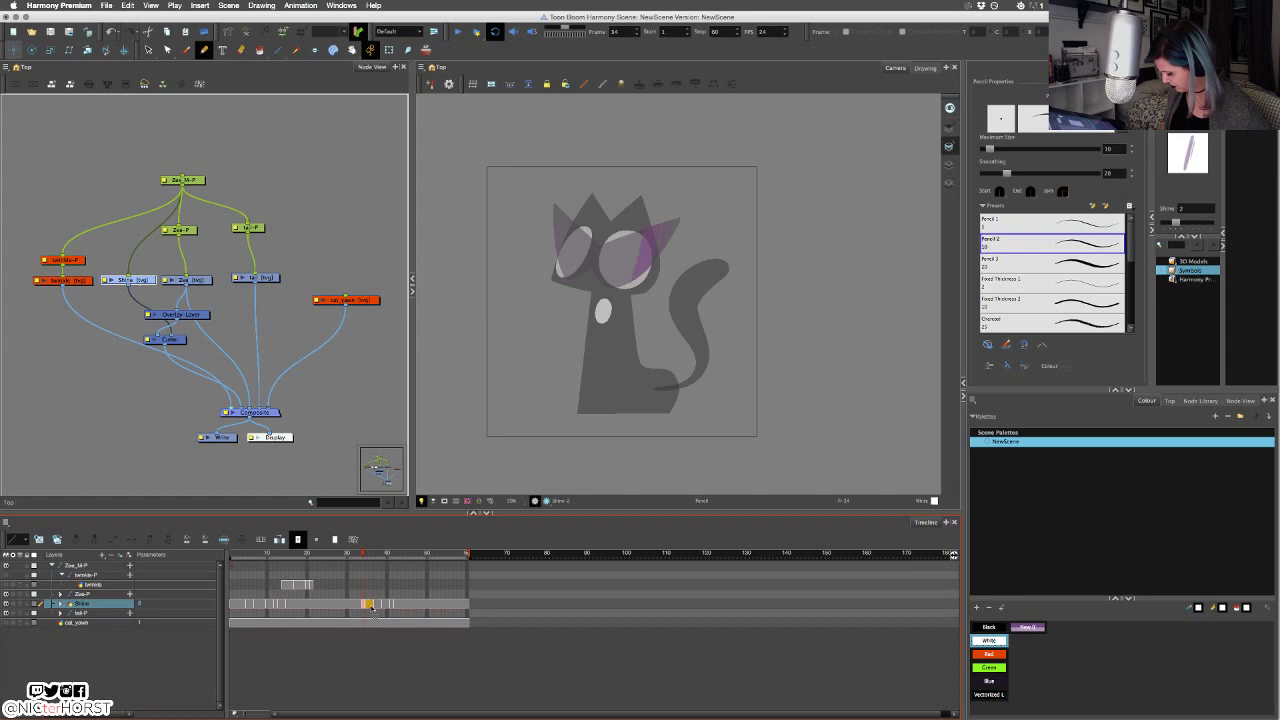
pyautogui.click(371, 605)
pyautogui.moveTo(363, 555)
pyautogui.mouseDown()
pyautogui.moveTo(402, 556)
pyautogui.moveTo(202, 619)
pyautogui.mouseUp()
pyautogui.click(367, 395)
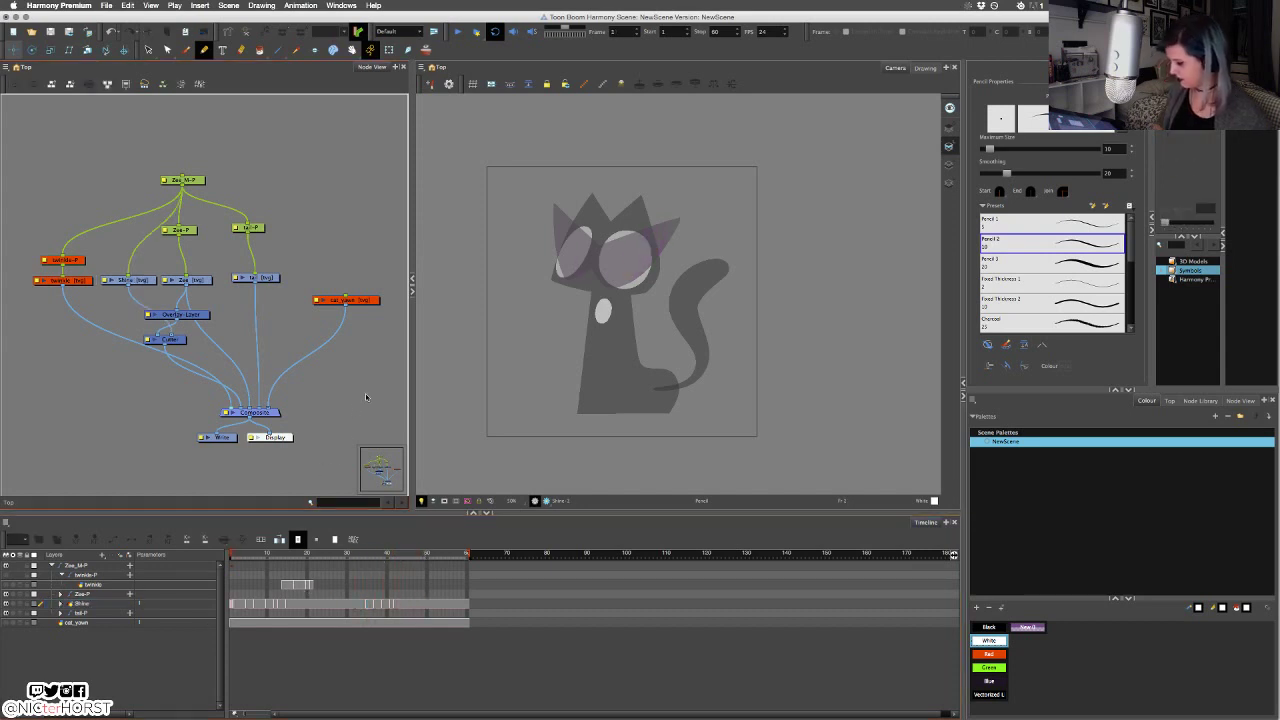
pyautogui.click(456, 32)
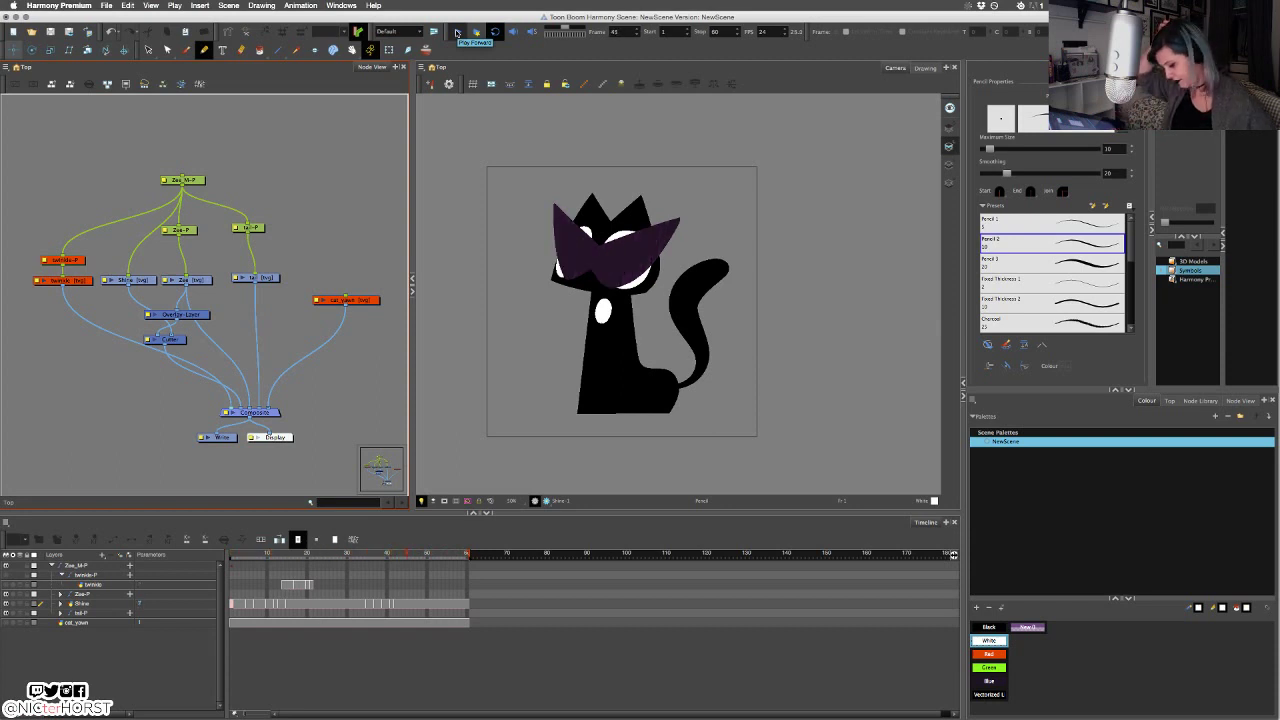
pyautogui.click(456, 32)
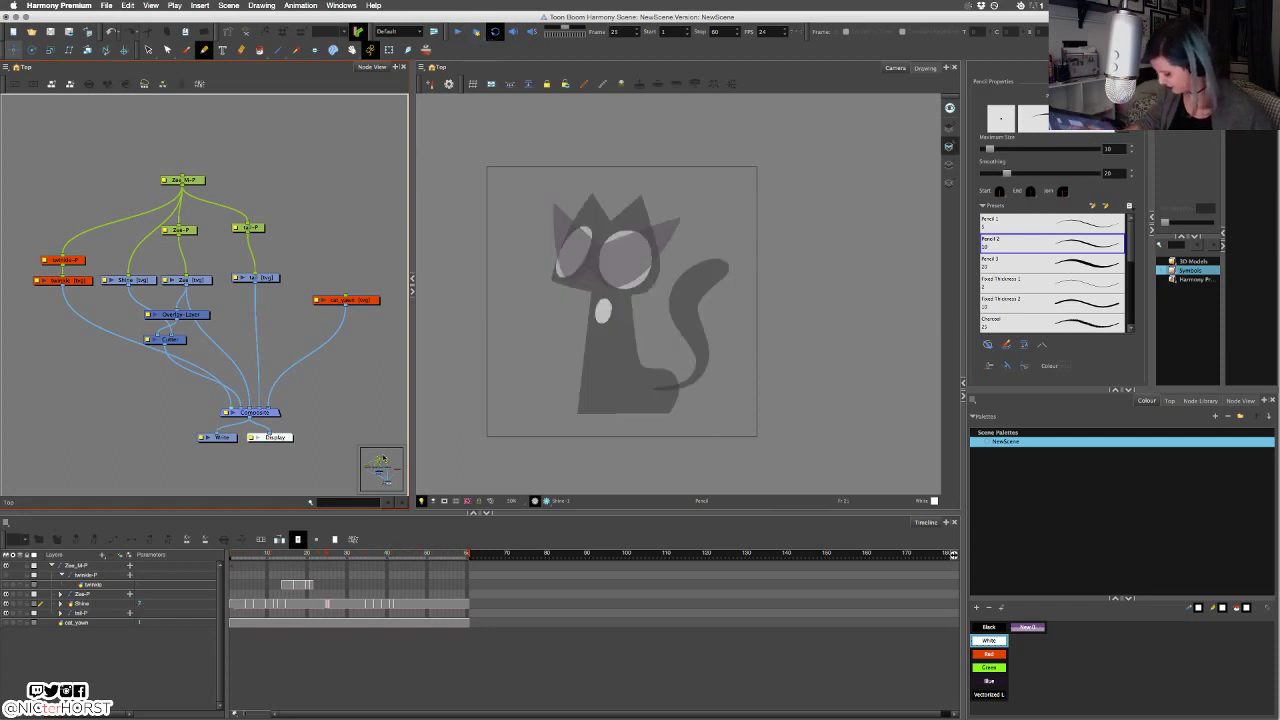
# Move the whole second shine earlier on the Shine layer to start at about frame 26, and review it in looped playback.
pyautogui.moveTo(363, 604)
pyautogui.mouseDown()
pyautogui.moveTo(401, 605)
pyautogui.moveTo(364, 606)
pyautogui.mouseUp()
pyautogui.press(',')
pyautogui.hotkey('shift', ',')
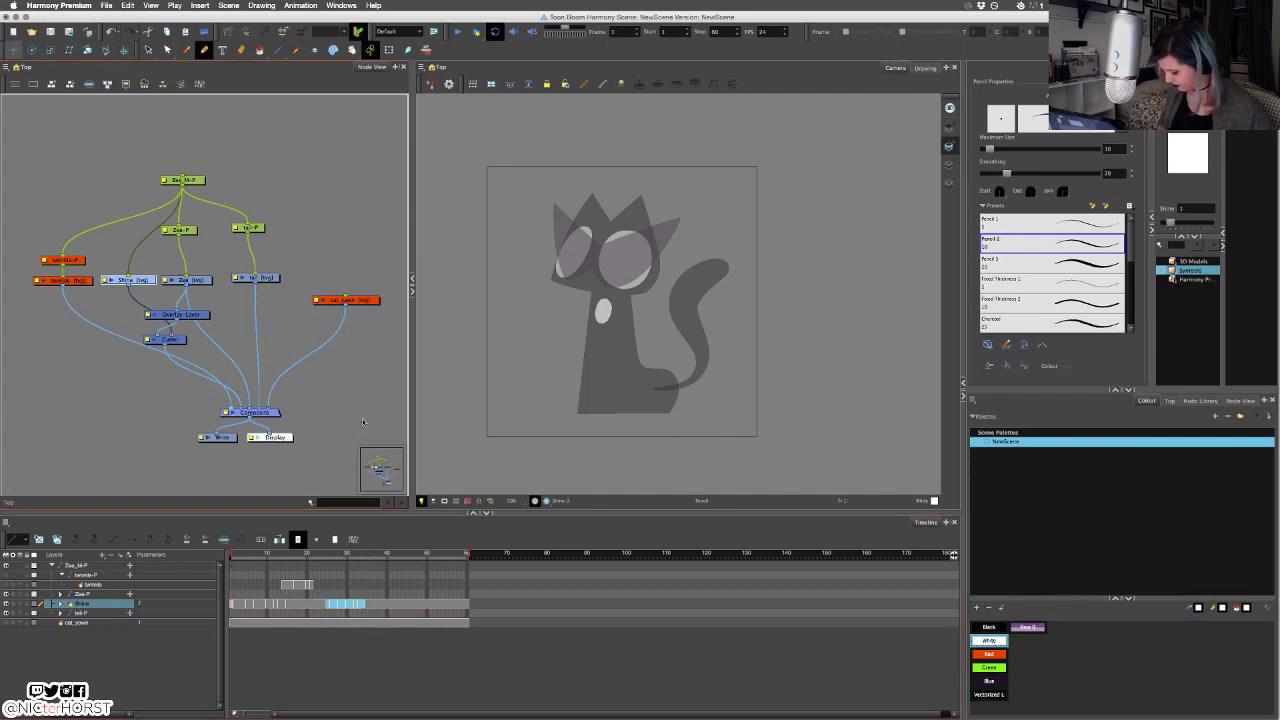
pyautogui.click(363, 425)
pyautogui.click(457, 32)
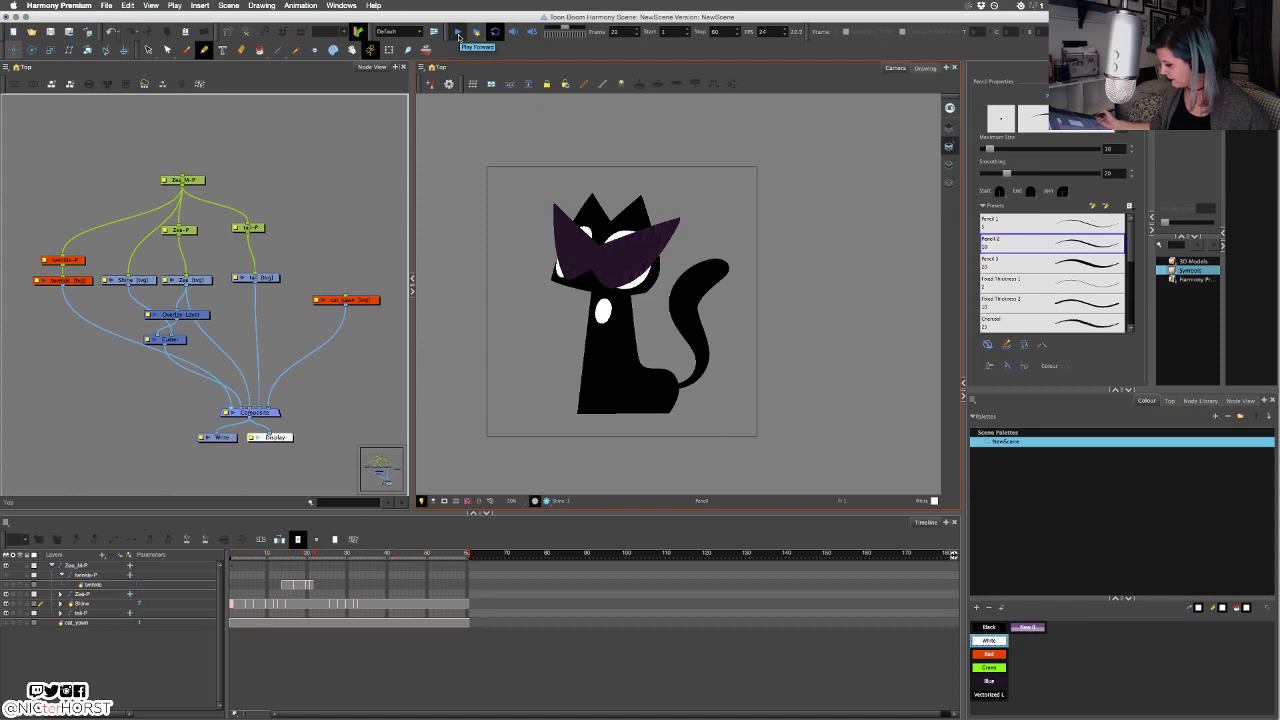
pyautogui.click(457, 34)
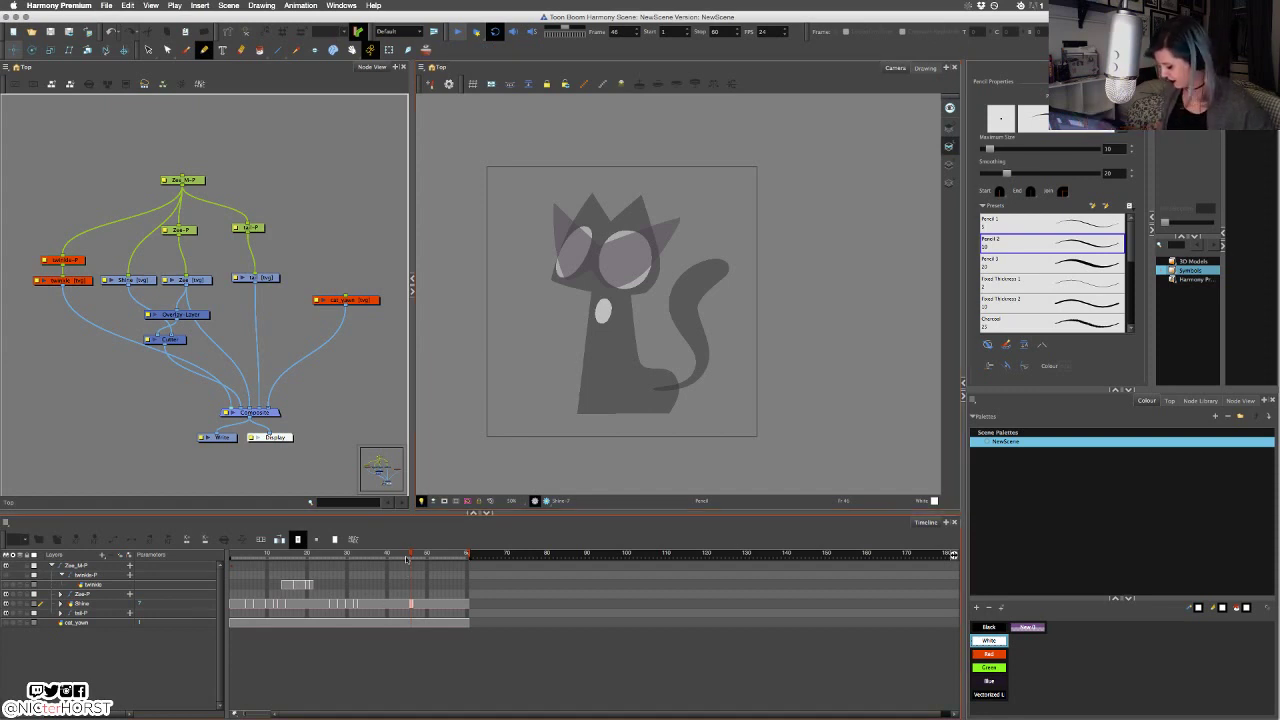
# Scrub back to the first frame and through to about frame 31 to review both shine sweeps.
pyautogui.click(307, 603)
pyautogui.moveTo(329, 589); pyautogui.dragTo(252, 636)
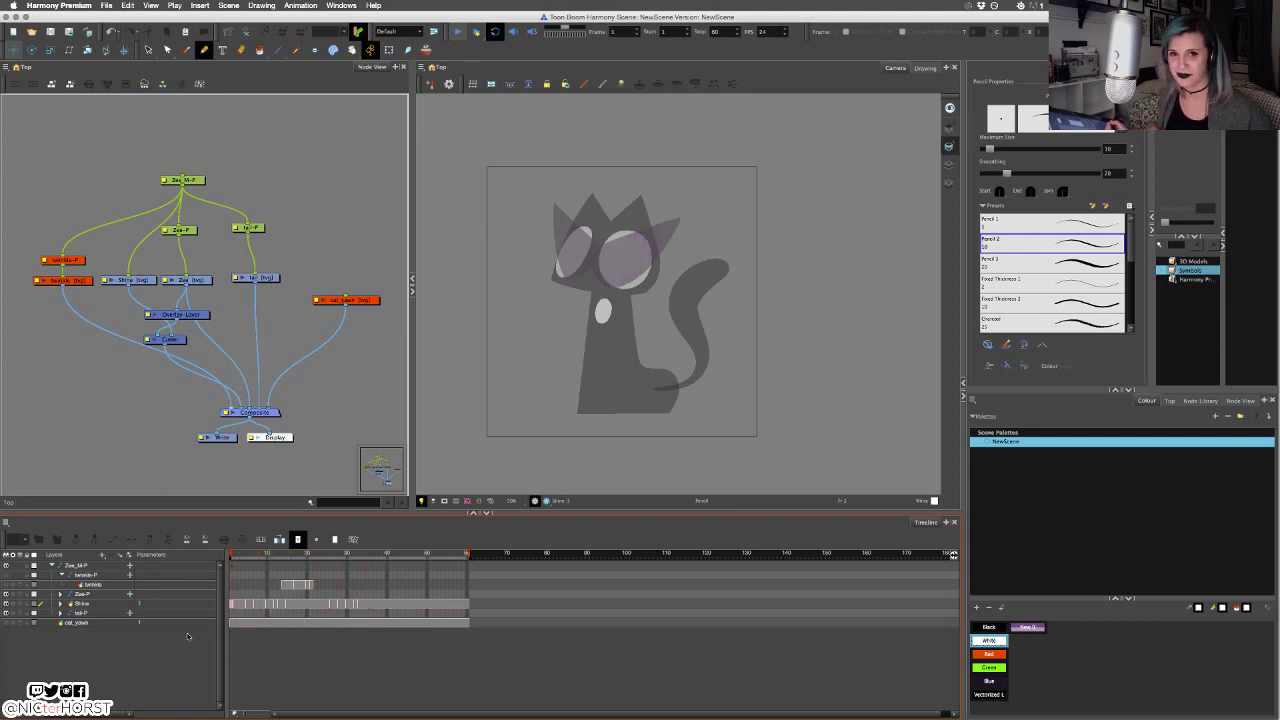
pyautogui.moveTo(250, 557); pyautogui.dragTo(355, 602)
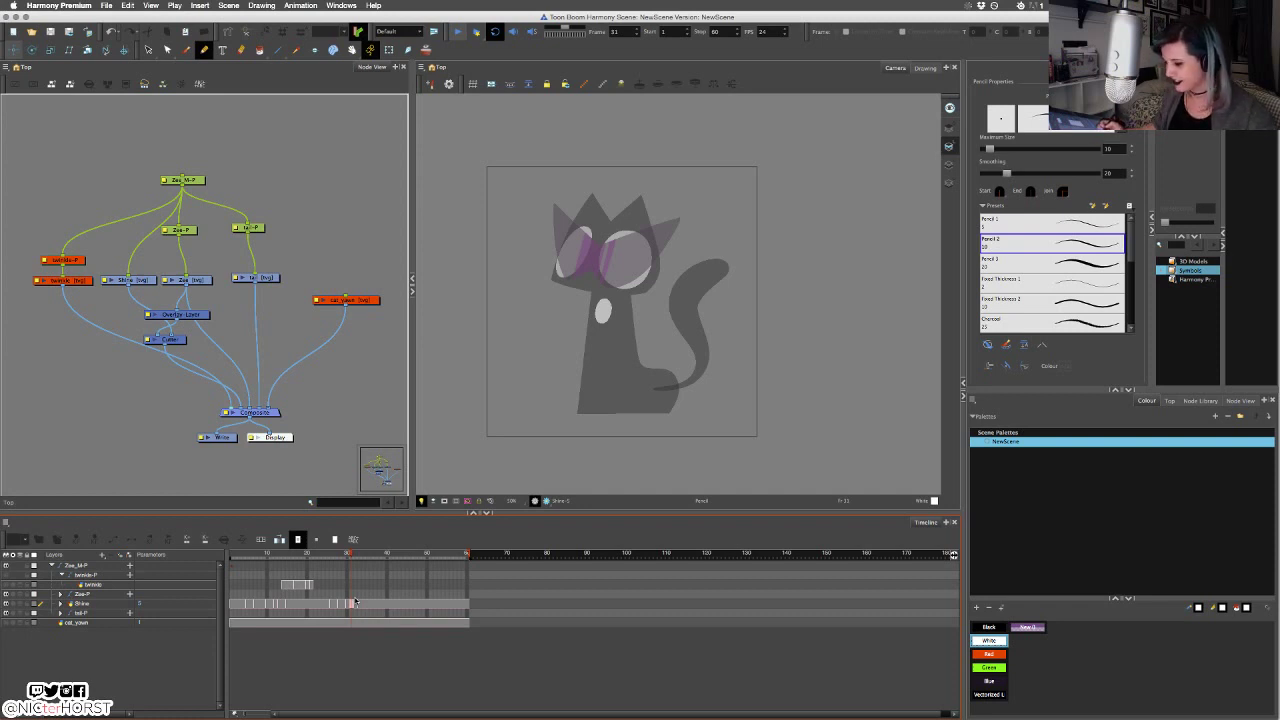
# Remove the surplus central-line points near the tail's thin base with the Contour Editor and check the remaining points.
pyautogui.click(168, 50)
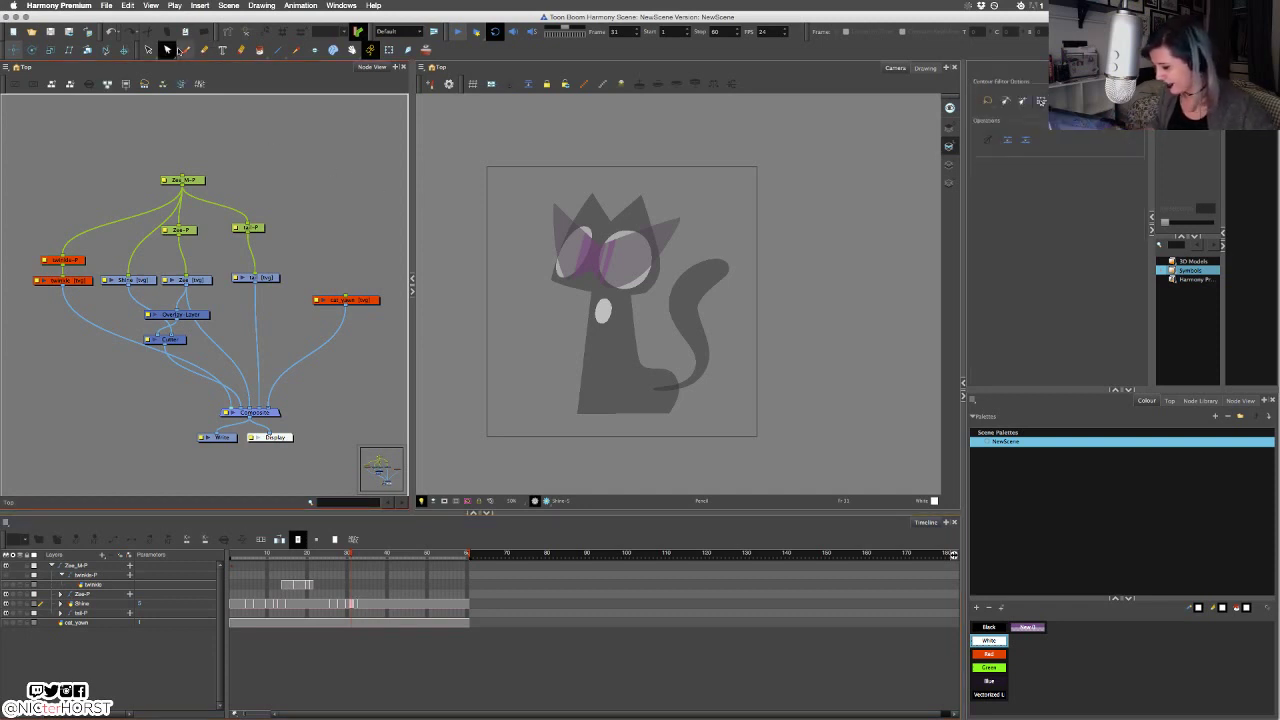
pyautogui.click(701, 325)
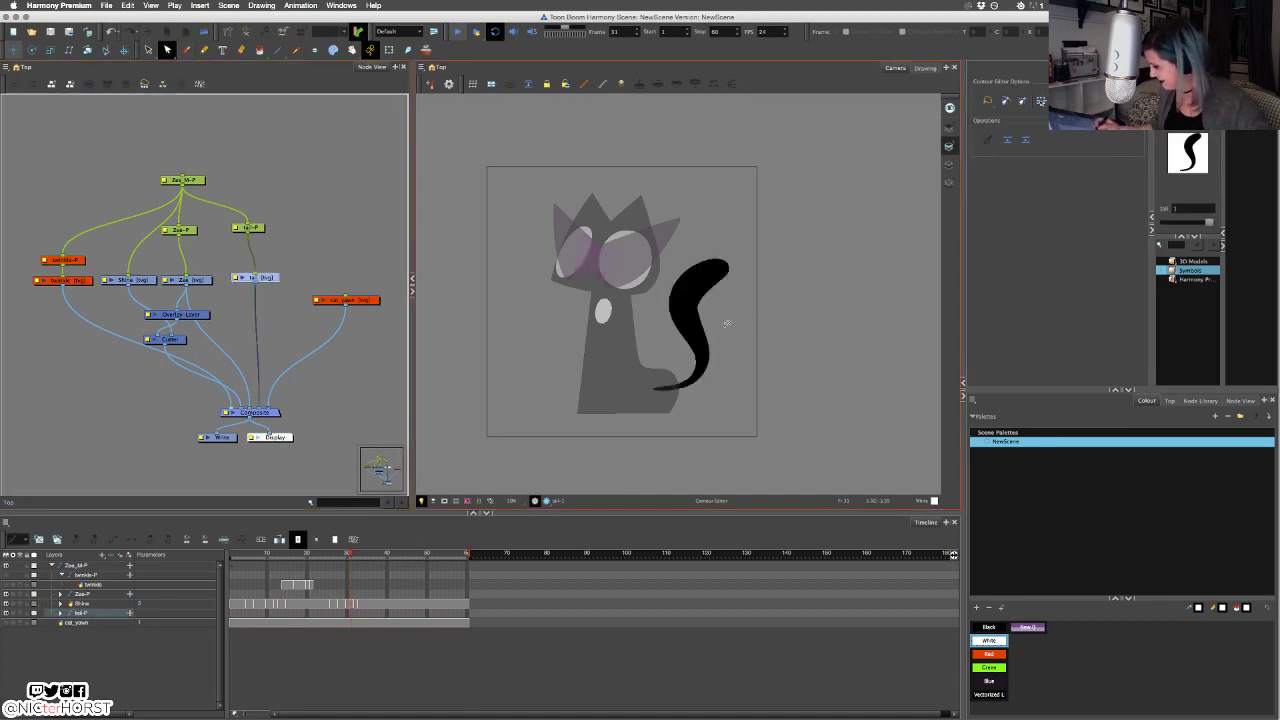
pyautogui.rightClick(798, 254)
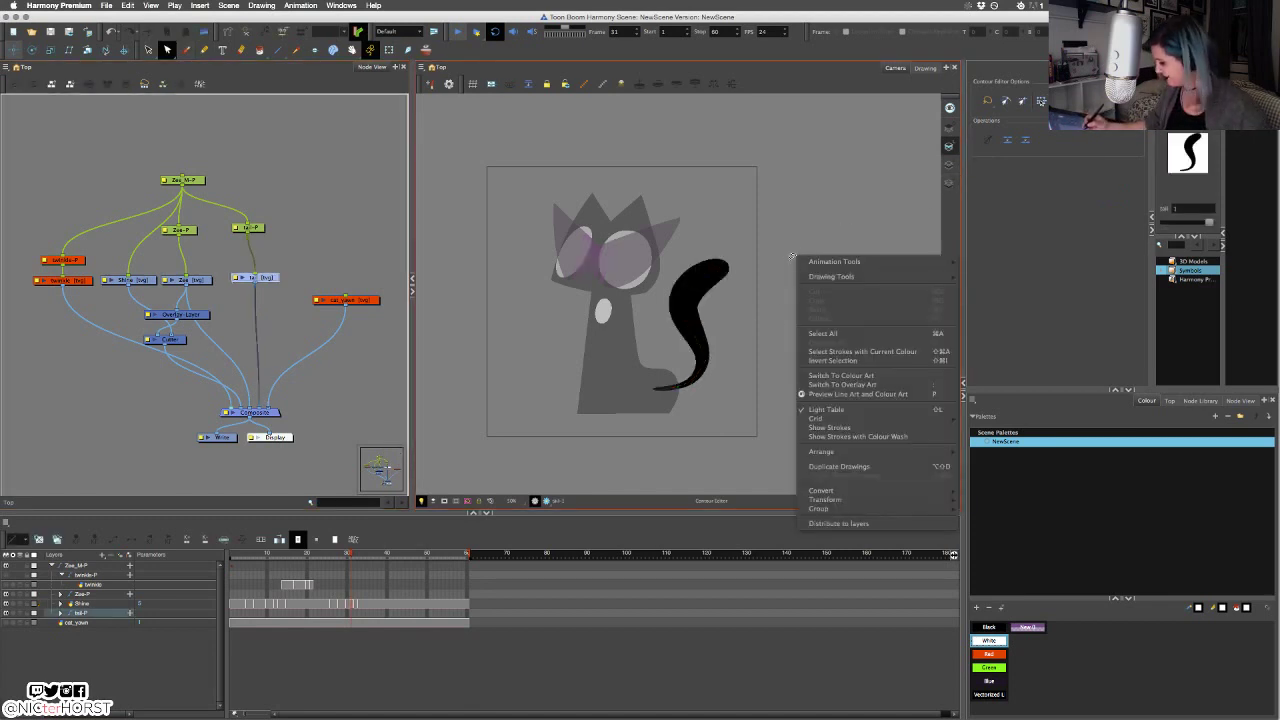
pyautogui.click(700, 291)
pyautogui.click(688, 303)
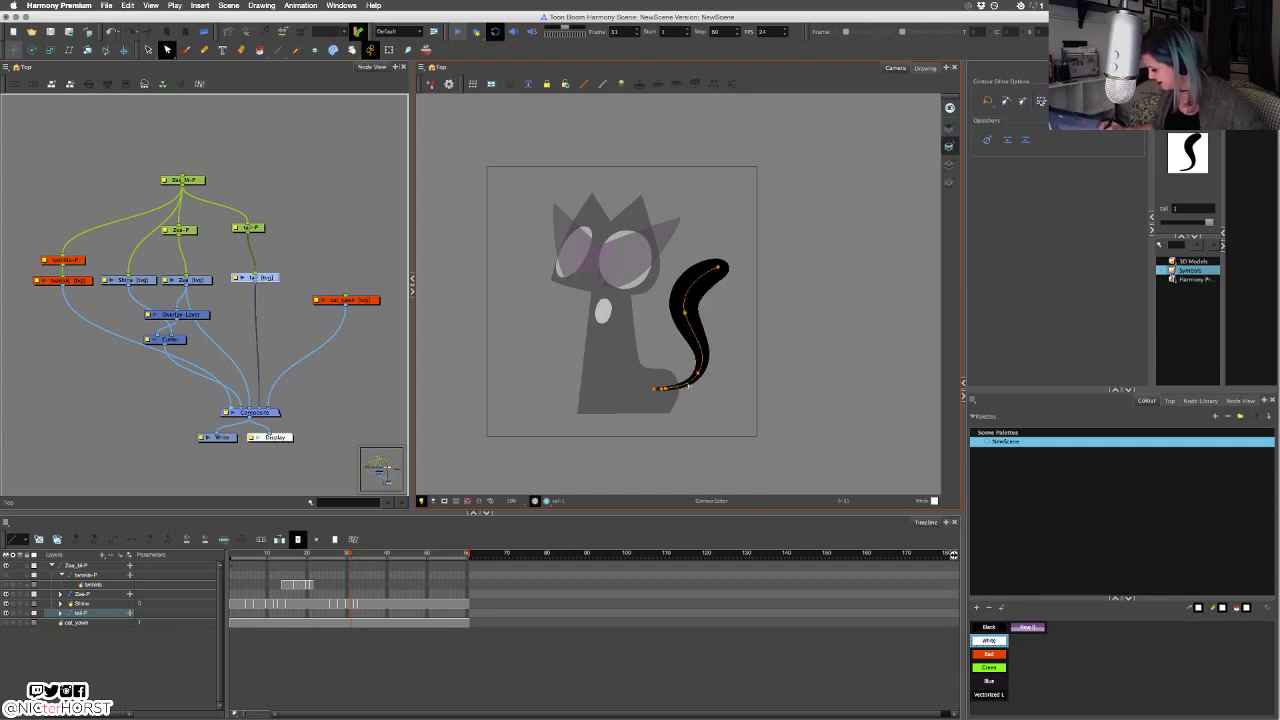
pyautogui.moveTo(688, 386); pyautogui.dragTo(687, 386)
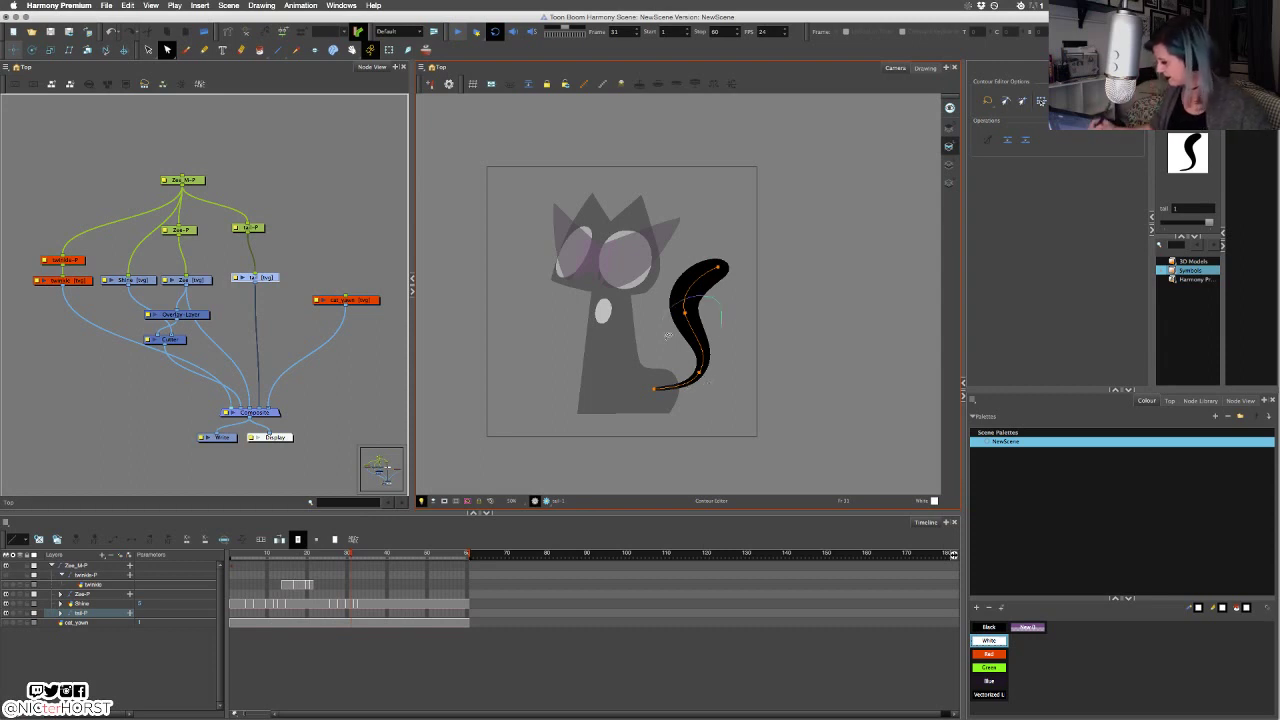
pyautogui.moveTo(690, 290); pyautogui.dragTo(694, 283)
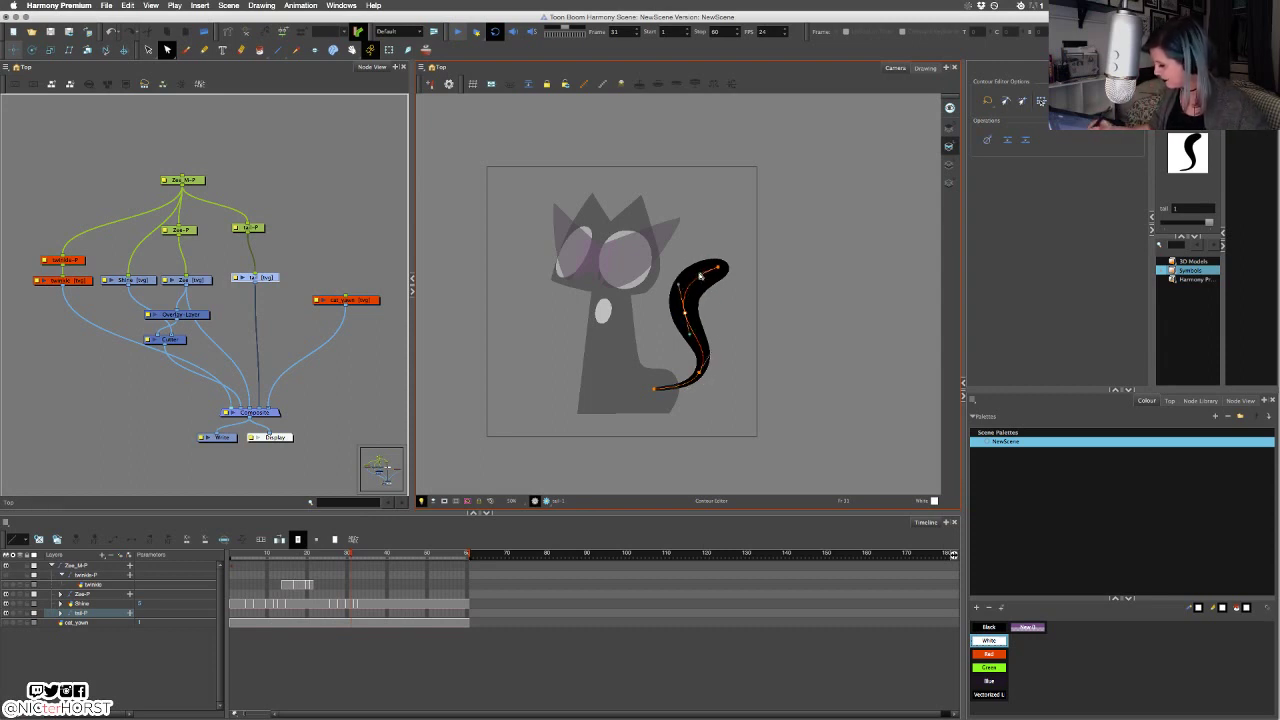
pyautogui.click(701, 274)
pyautogui.click(699, 372)
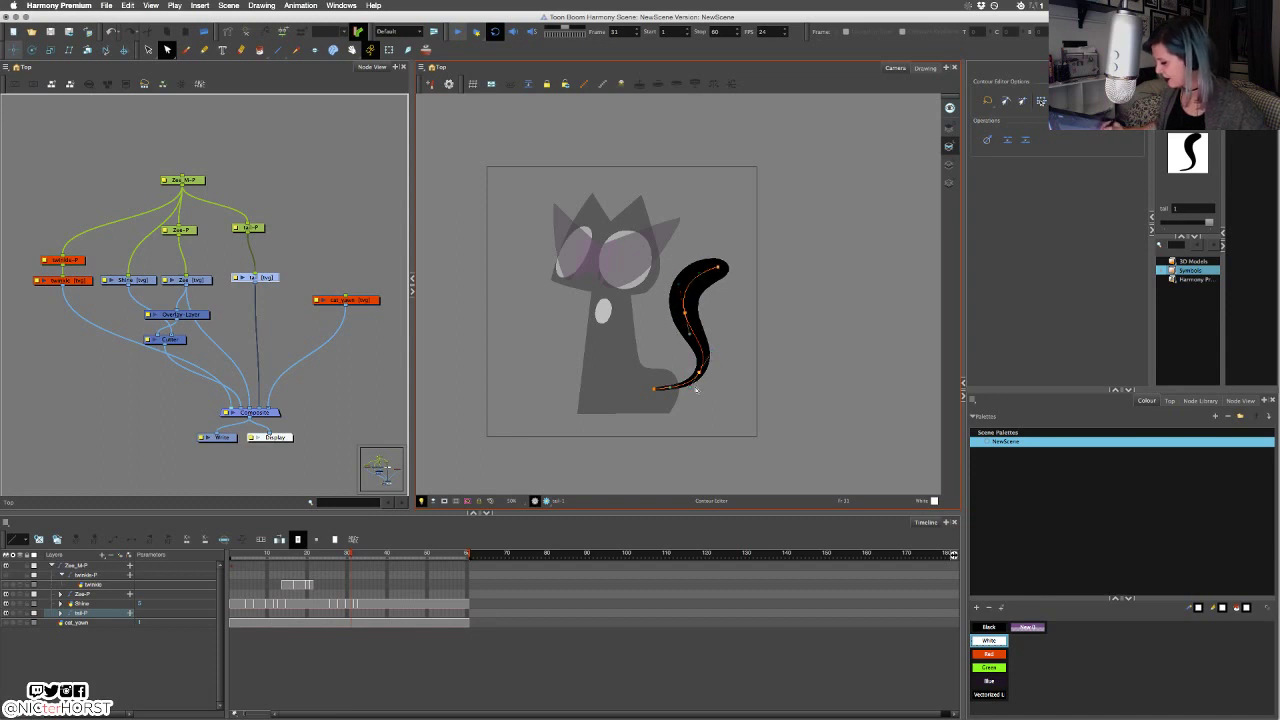
# Delete the extra thickness points clustered at the tail's thin base with the Pencil Editor.
pyautogui.click(167, 49)
pyautogui.click(185, 76)
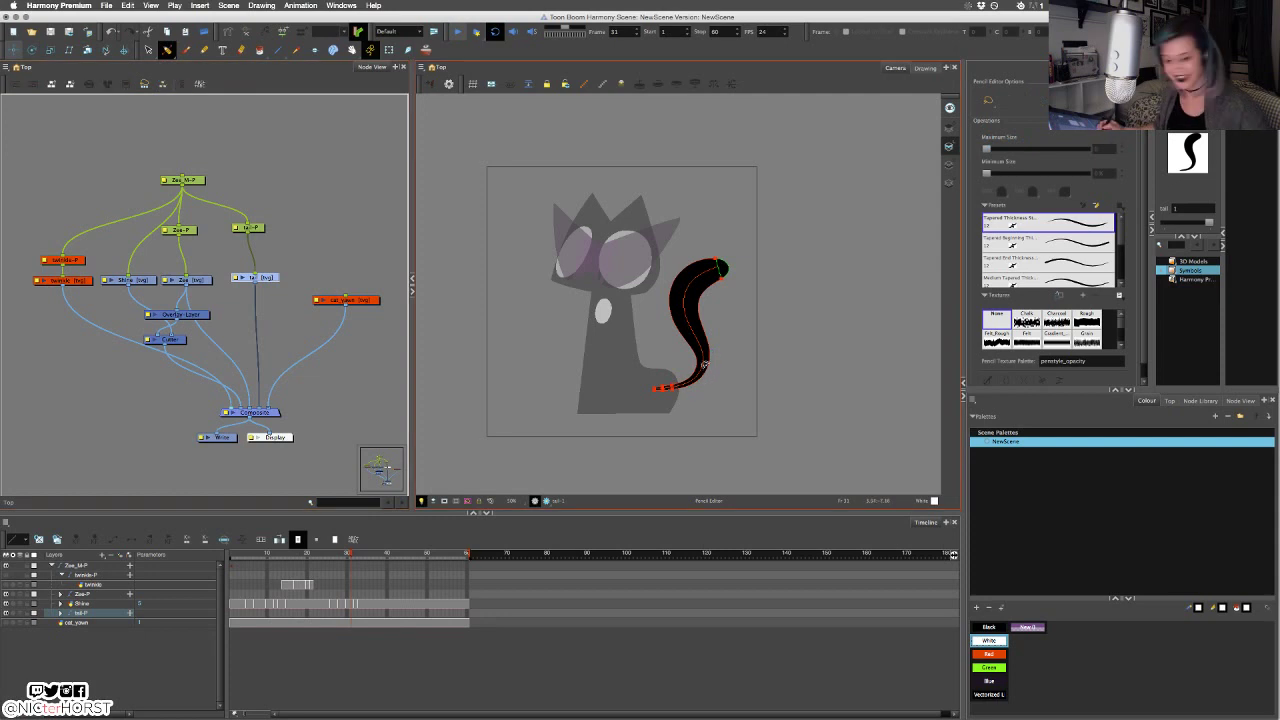
pyautogui.scroll(3, 683, 420)
pyautogui.moveTo(637, 366); pyautogui.dragTo(688, 404)
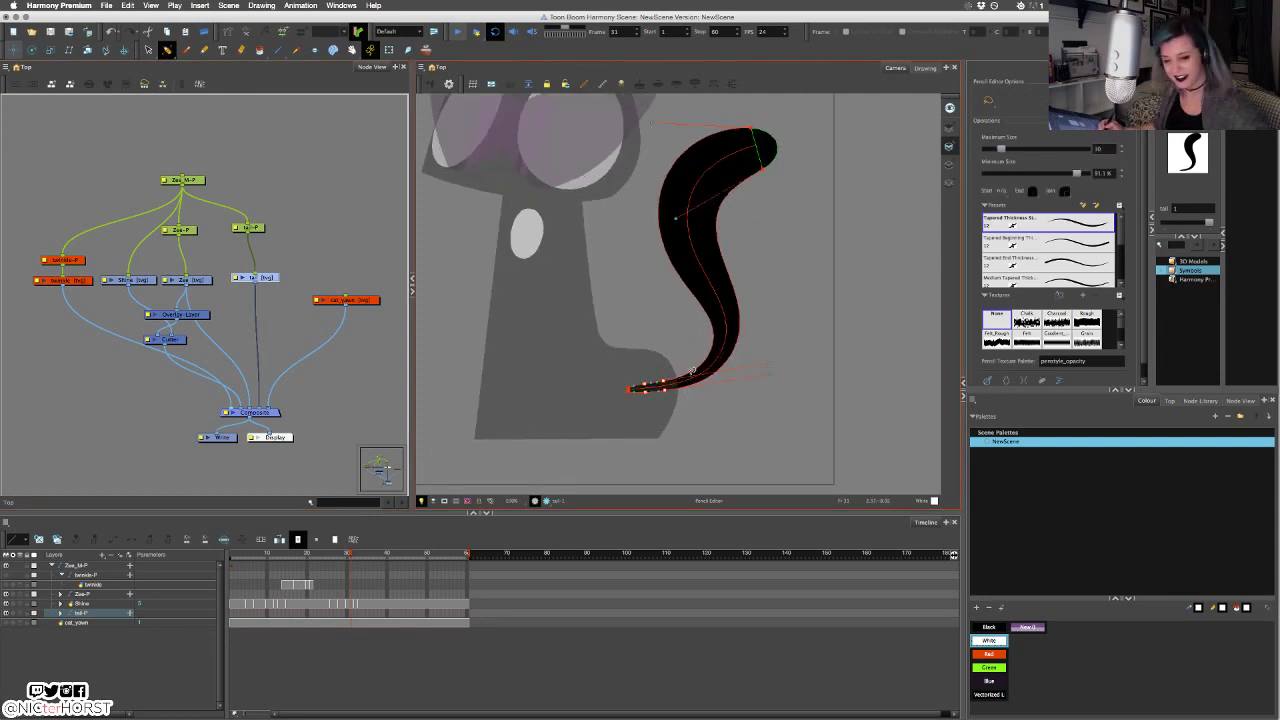
pyautogui.press('Delete')
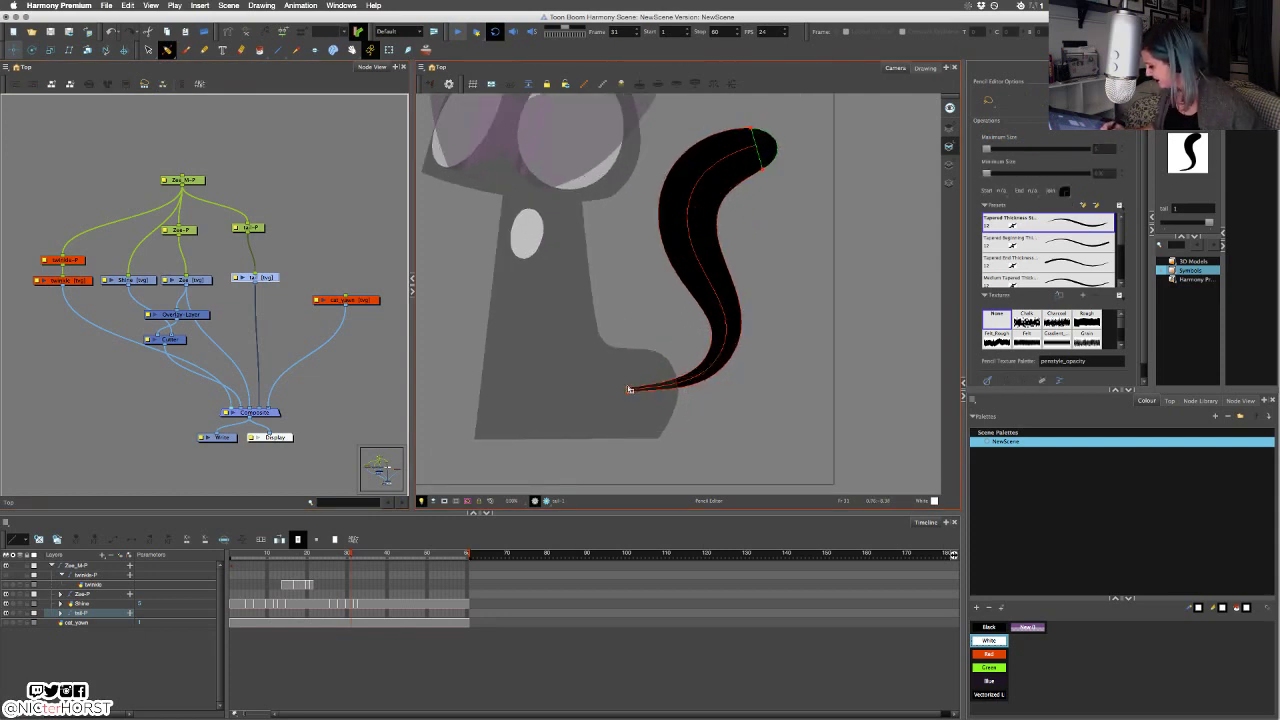
# Widen the tail's thin base by pulling its upper and lower thickness points apart with the Pencil Editor.
pyautogui.click(628, 388)
pyautogui.moveTo(628, 387); pyautogui.dragTo(628, 385)
pyautogui.click(628, 393)
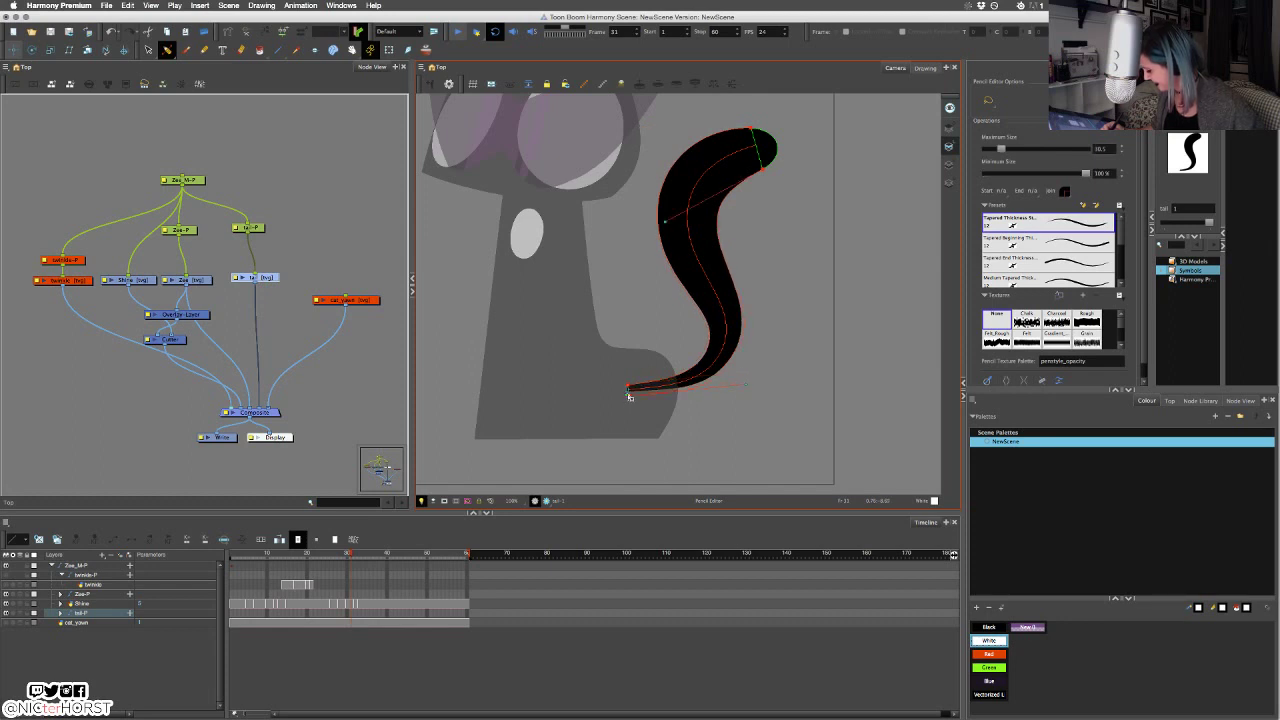
pyautogui.scroll(2, 629, 395)
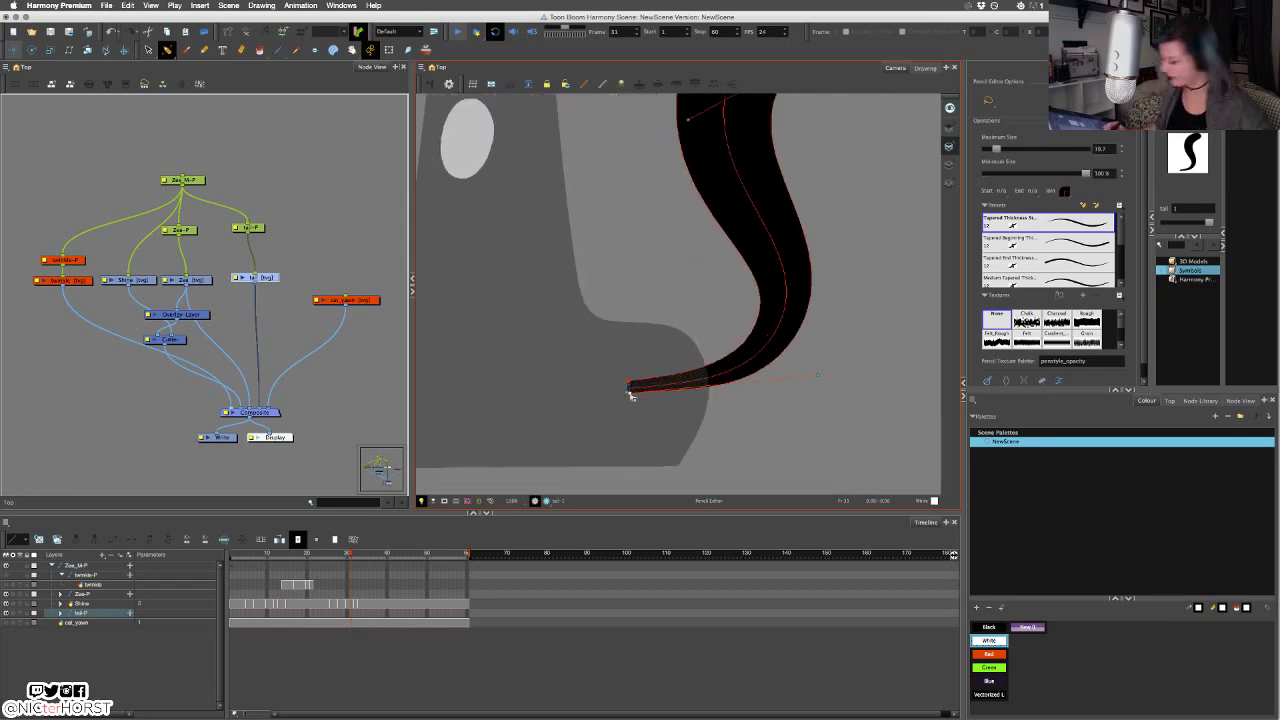
pyautogui.scroll(2, 629, 394)
pyautogui.moveTo(624, 394); pyautogui.dragTo(622, 403)
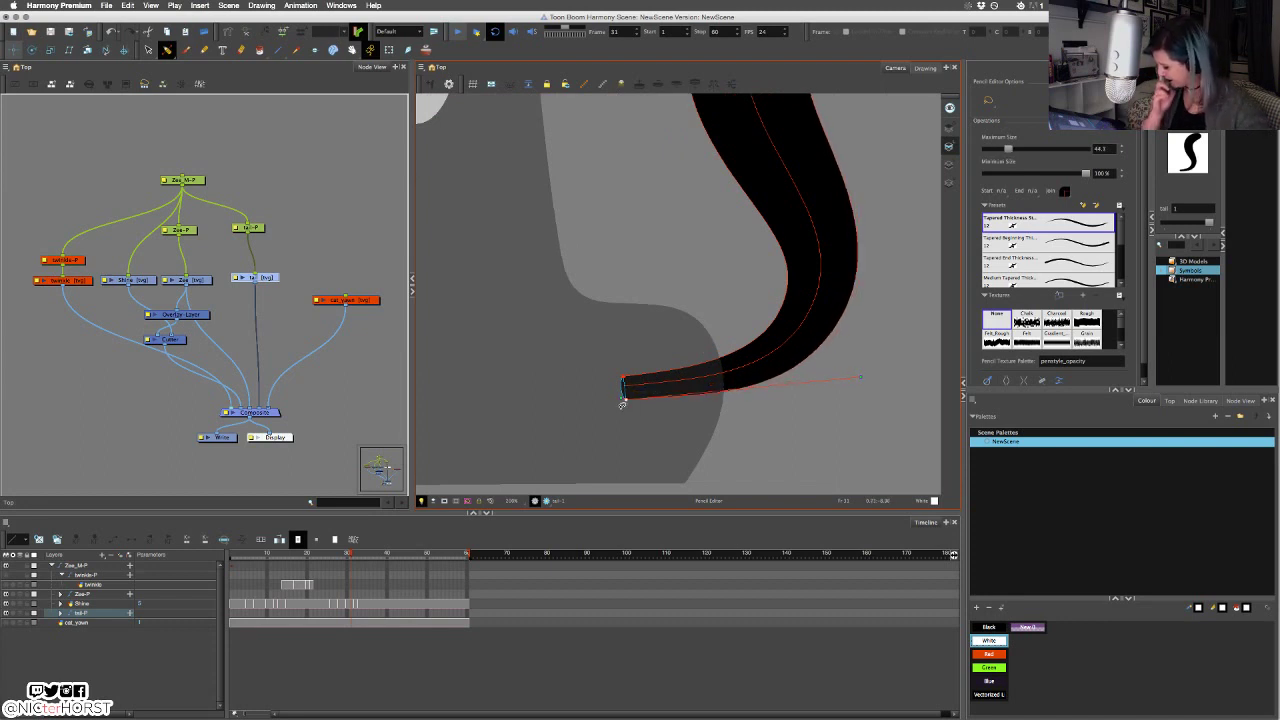
pyautogui.scroll(-4, 622, 403)
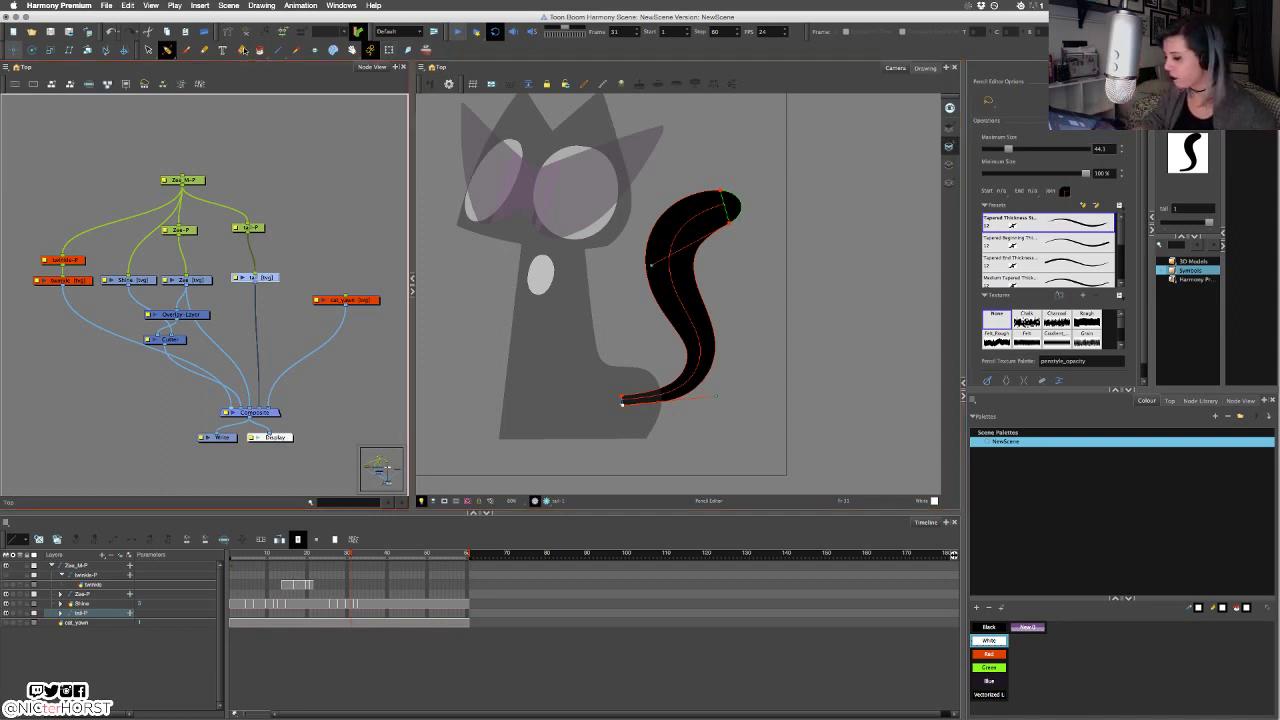
# Brush a green lizard head with an eye, mouth and one front foot on the underlay art beside the cat.
pyautogui.click(185, 50)
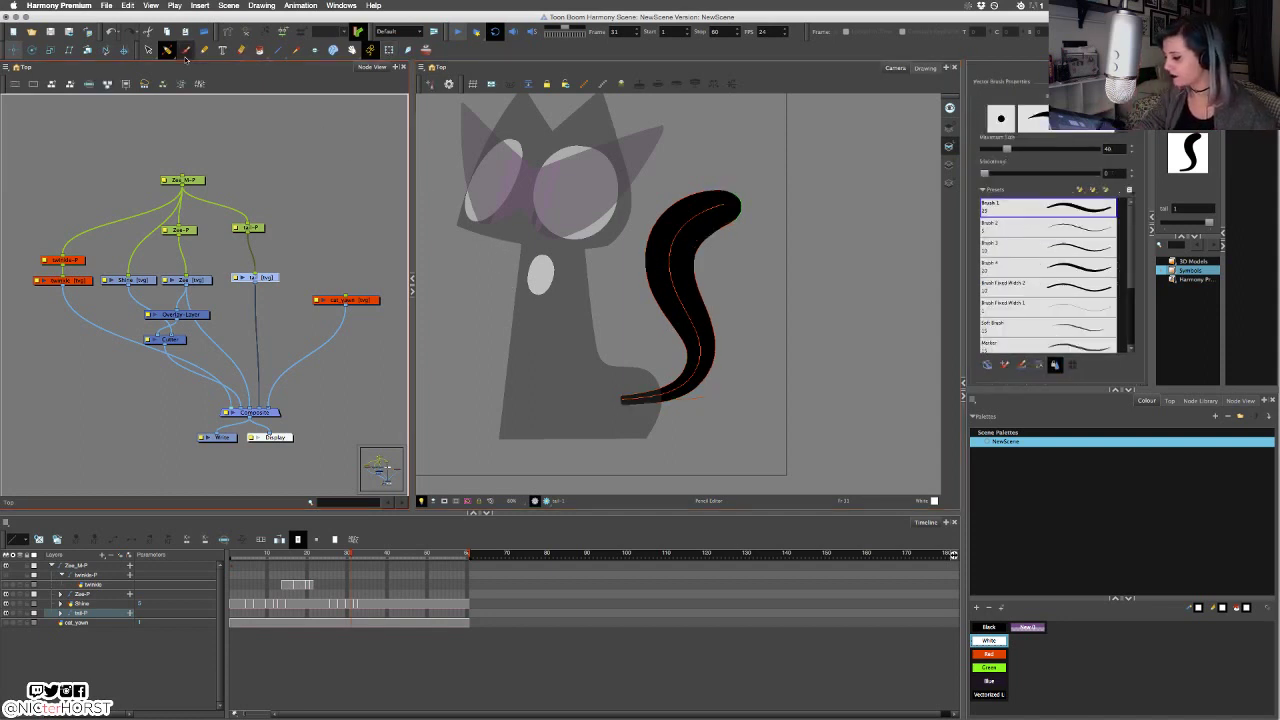
pyautogui.click(950, 185)
pyautogui.moveTo(759, 298); pyautogui.dragTo(447, 235)
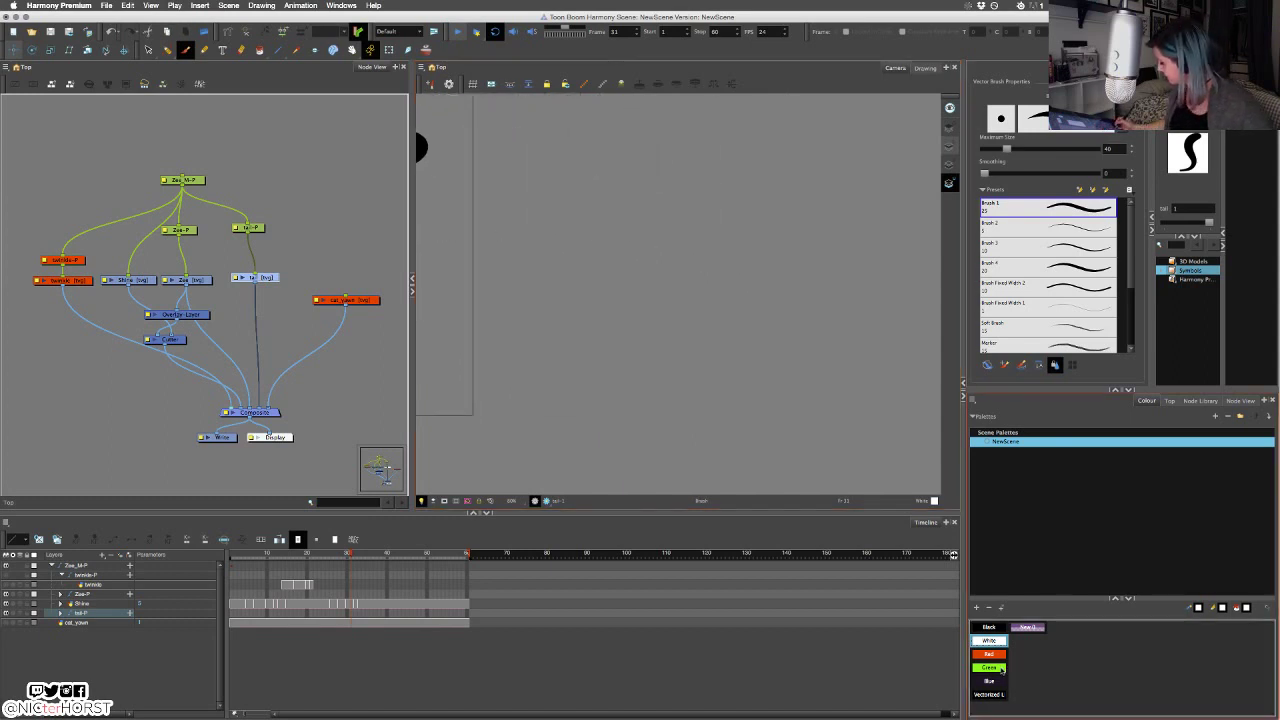
pyautogui.click(1001, 668)
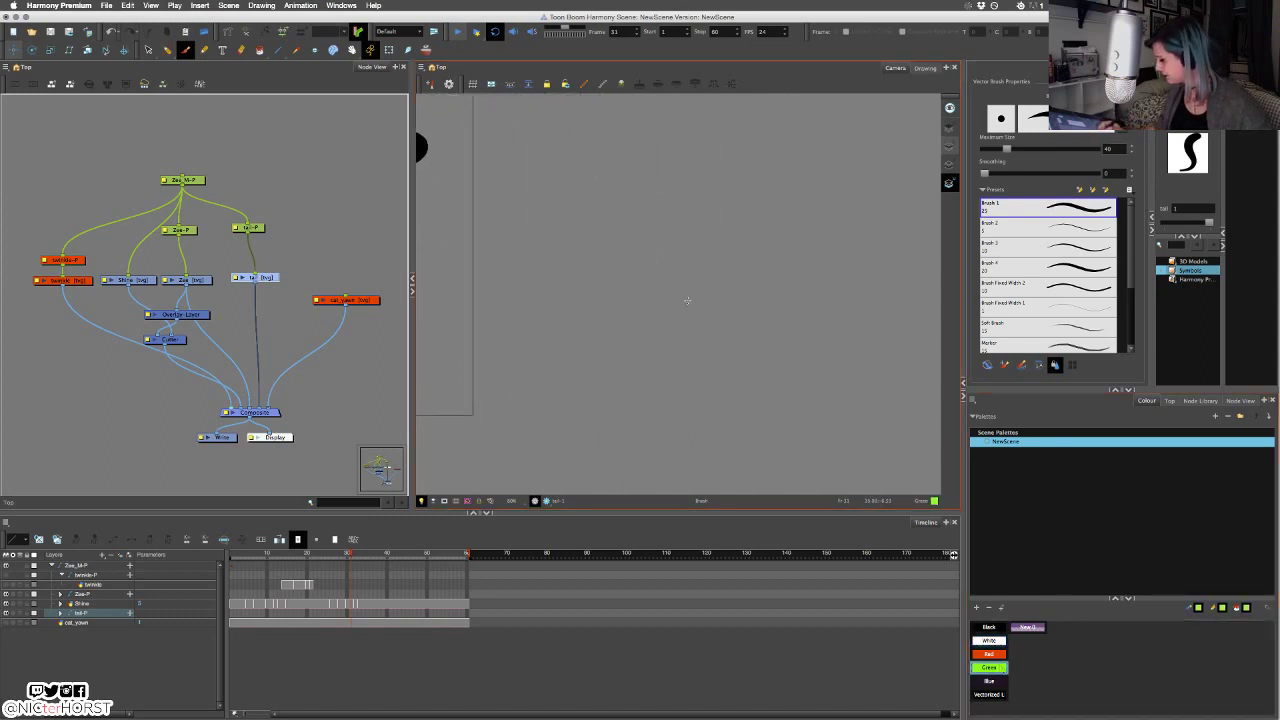
pyautogui.moveTo(613, 302)
pyautogui.mouseDown()
pyautogui.moveTo(664, 292)
pyautogui.moveTo(701, 318)
pyautogui.moveTo(686, 318)
pyautogui.mouseUp()
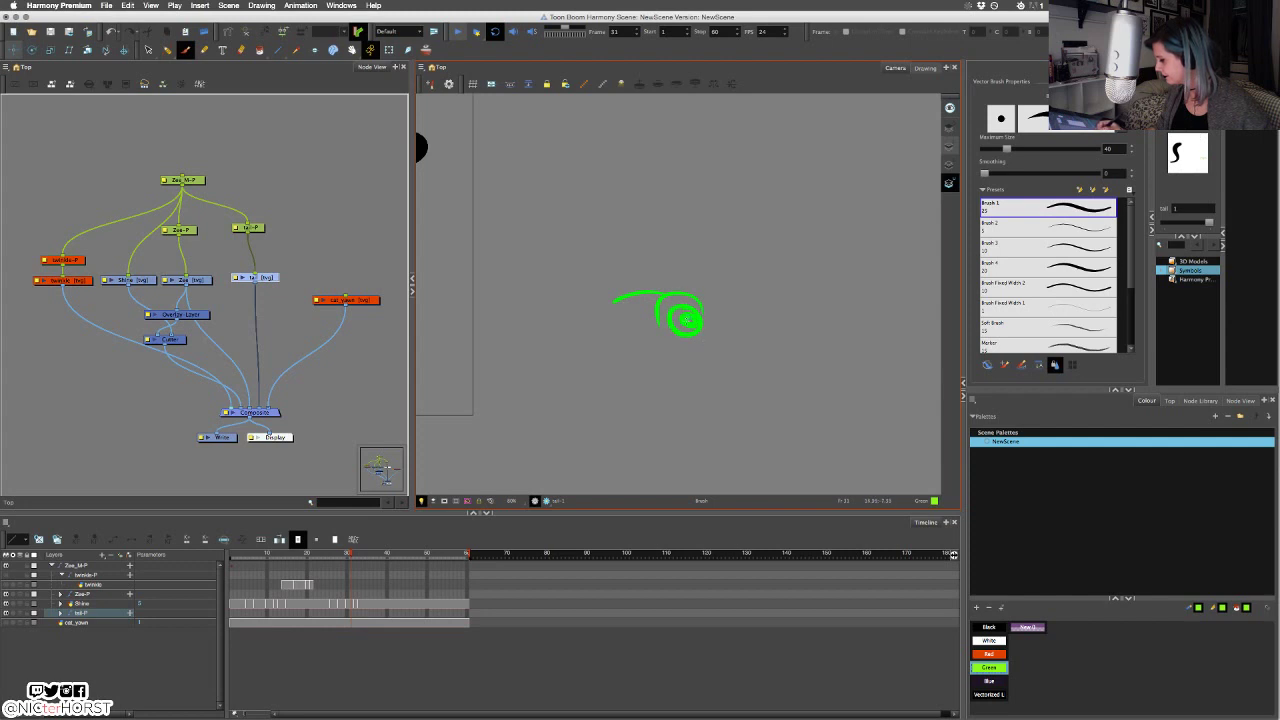
pyautogui.moveTo(612, 295)
pyautogui.mouseDown()
pyautogui.moveTo(562, 358)
pyautogui.moveTo(584, 377)
pyautogui.moveTo(644, 382)
pyautogui.moveTo(678, 367)
pyautogui.mouseUp()
pyautogui.click(580, 357)
pyautogui.click(622, 366)
pyautogui.moveTo(566, 382)
pyautogui.mouseDown()
pyautogui.moveTo(560, 414)
pyautogui.moveTo(610, 384)
pyautogui.moveTo(571, 415)
pyautogui.moveTo(608, 381)
pyautogui.mouseUp()
pyautogui.press('super+z')
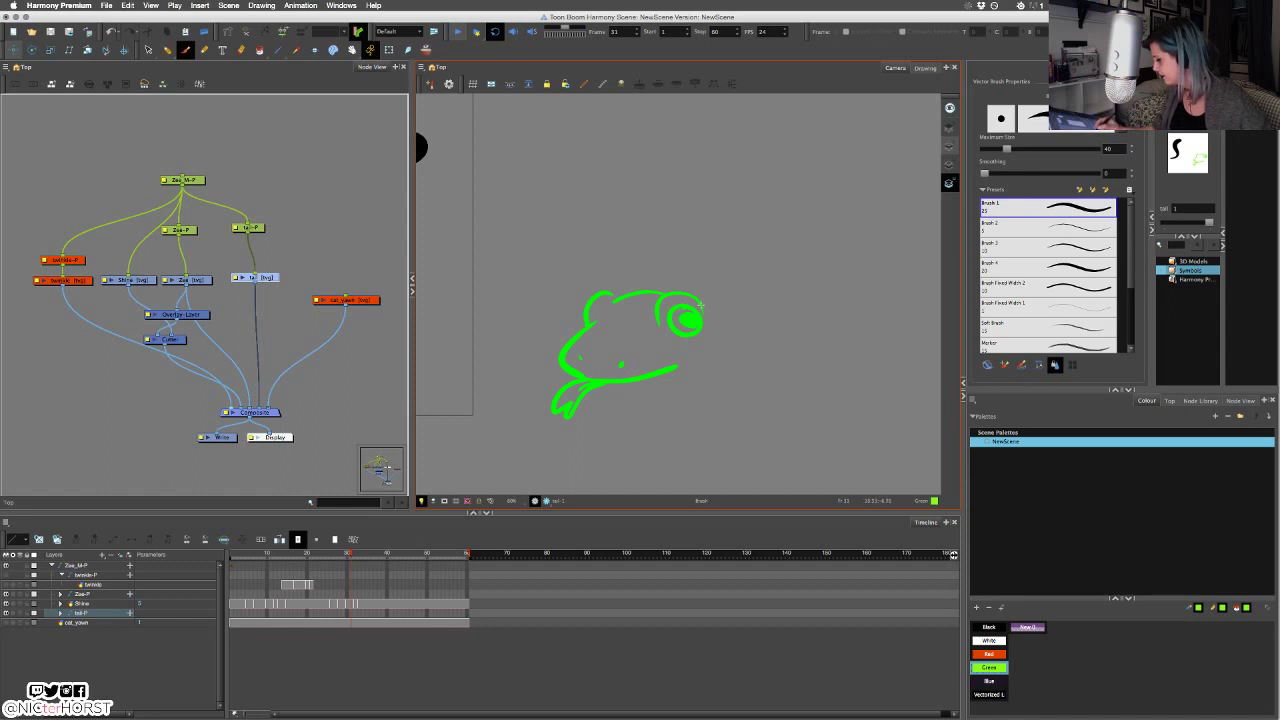
# Brush the lizard's back, raised curved tail, belly and front legs in green.
pyautogui.moveTo(703, 312)
pyautogui.mouseDown()
pyautogui.moveTo(737, 307)
pyautogui.moveTo(789, 261)
pyautogui.moveTo(850, 246)
pyautogui.mouseUp()
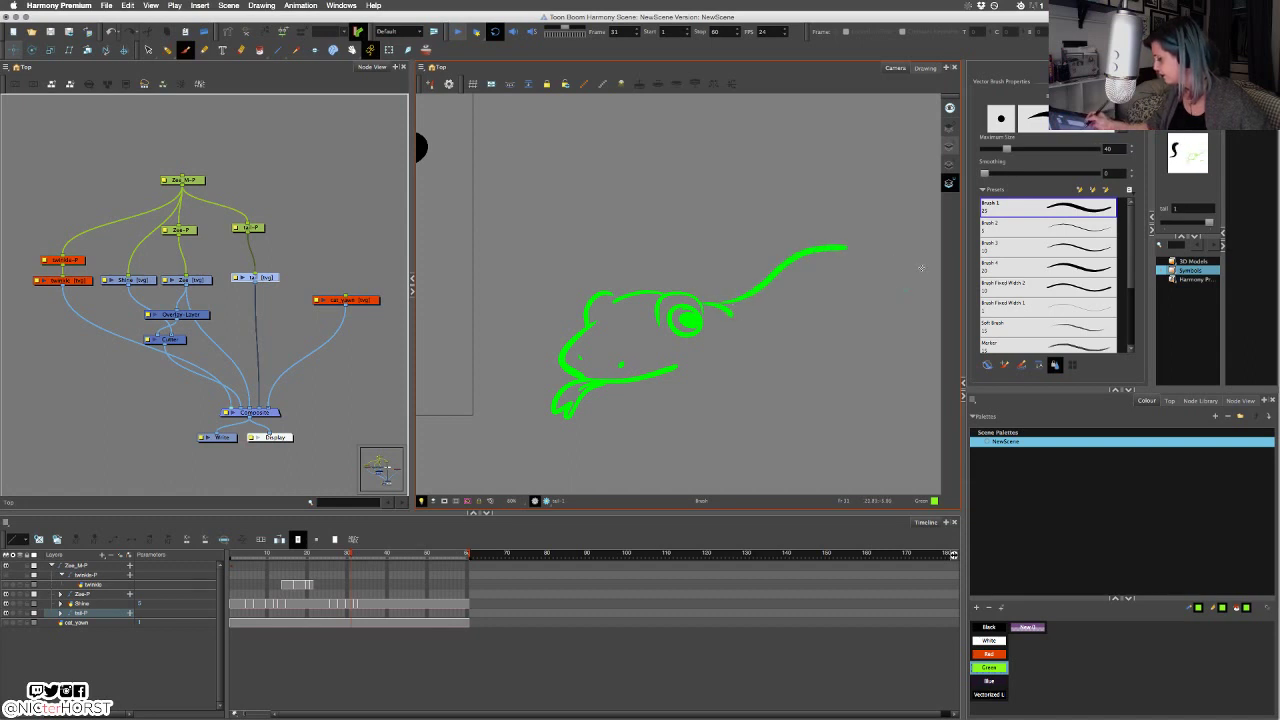
pyautogui.moveTo(906, 290)
pyautogui.mouseDown()
pyautogui.moveTo(840, 110)
pyautogui.moveTo(848, 244)
pyautogui.mouseUp()
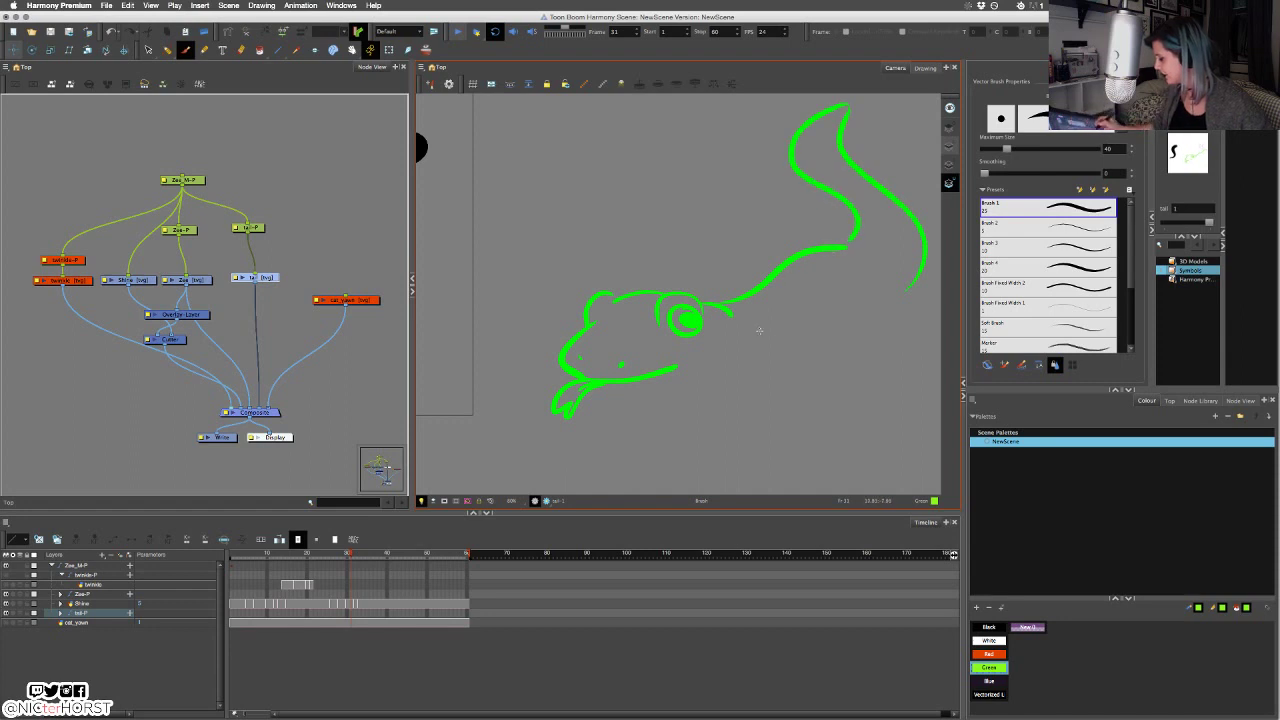
pyautogui.moveTo(755, 354); pyautogui.dragTo(775, 351)
pyautogui.moveTo(757, 348)
pyautogui.mouseDown()
pyautogui.moveTo(774, 346)
pyautogui.moveTo(825, 415)
pyautogui.moveTo(811, 430)
pyautogui.moveTo(748, 408)
pyautogui.mouseUp()
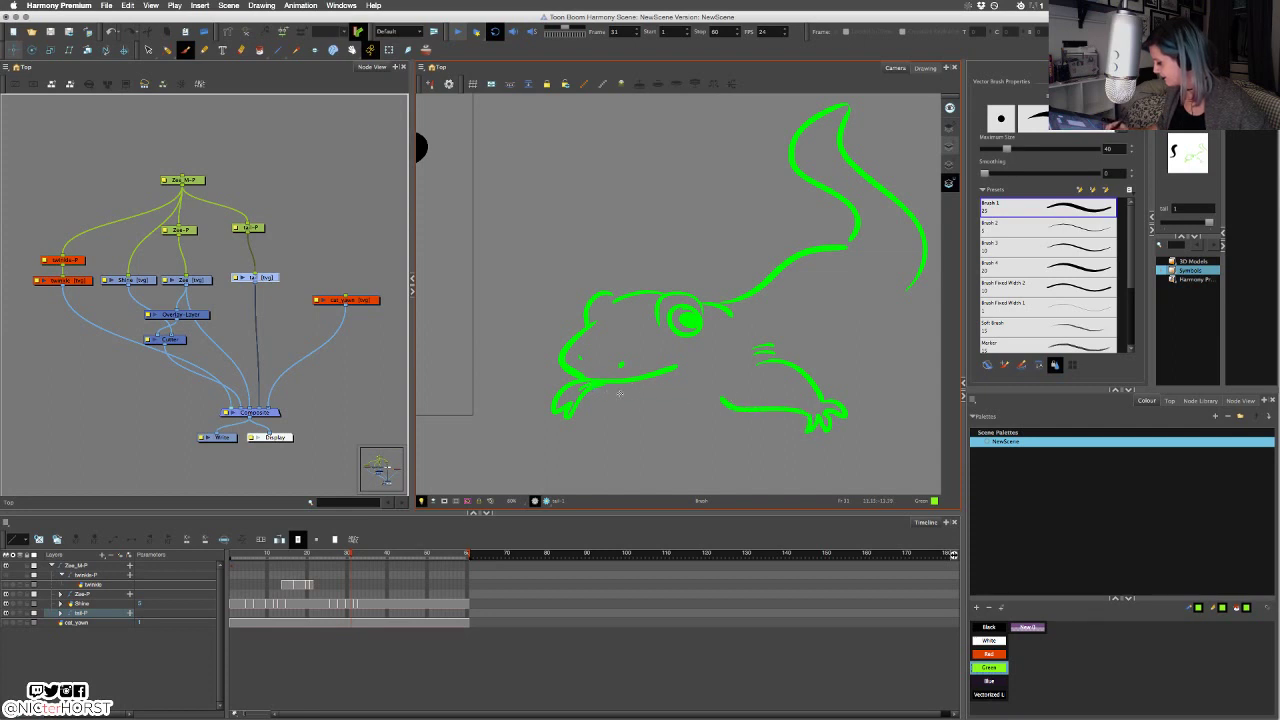
pyautogui.moveTo(597, 391)
pyautogui.mouseDown()
pyautogui.moveTo(674, 386)
pyautogui.moveTo(658, 405)
pyautogui.moveTo(721, 403)
pyautogui.moveTo(567, 436)
pyautogui.moveTo(597, 445)
pyautogui.moveTo(656, 408)
pyautogui.mouseUp()
pyautogui.press('super+z')
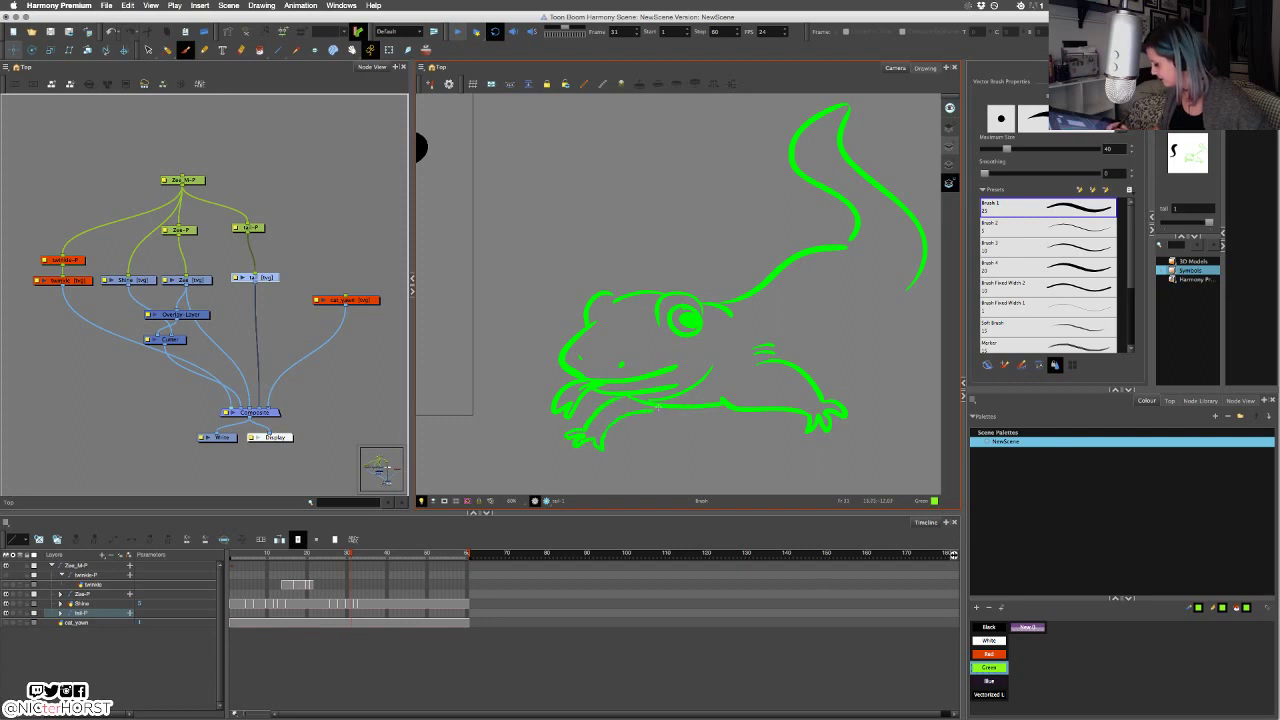
# Add the lizard's hind leg, body detail strokes and short ground marks beneath it in green.
pyautogui.moveTo(869, 345); pyautogui.dragTo(769, 366)
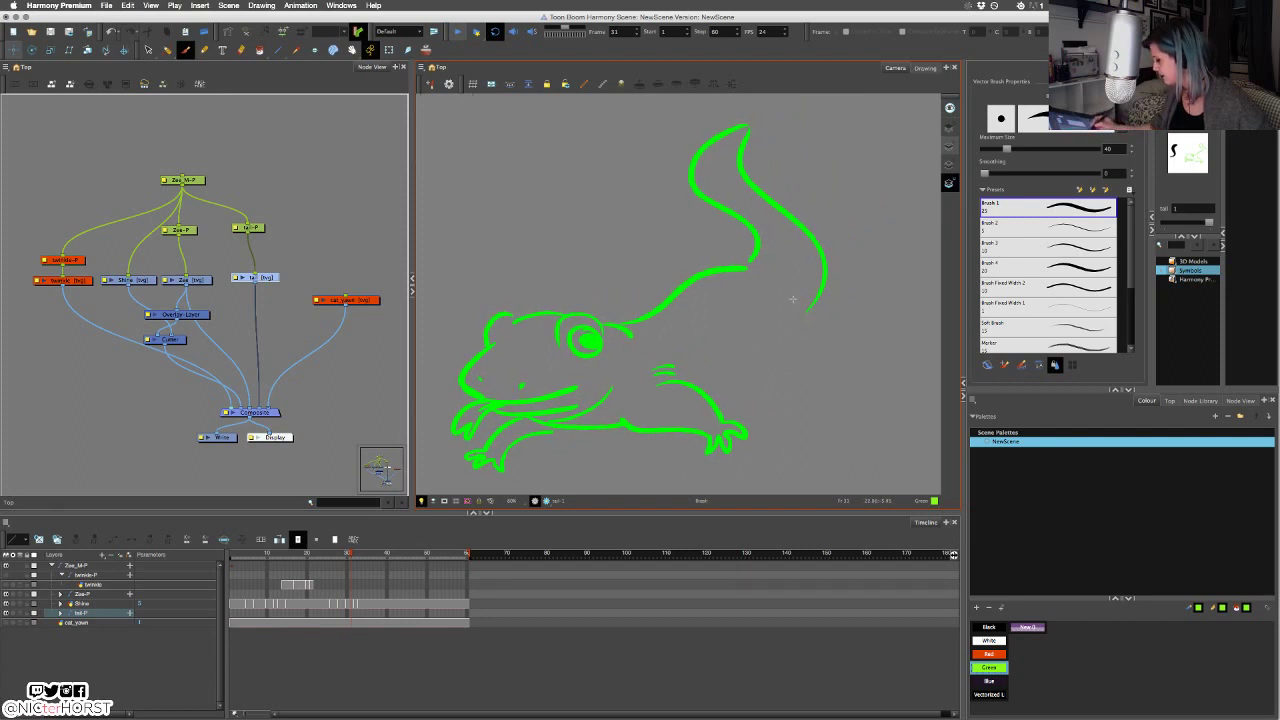
pyautogui.moveTo(787, 296); pyautogui.dragTo(775, 297)
pyautogui.moveTo(791, 299)
pyautogui.mouseDown()
pyautogui.moveTo(775, 302)
pyautogui.moveTo(898, 343)
pyautogui.mouseUp()
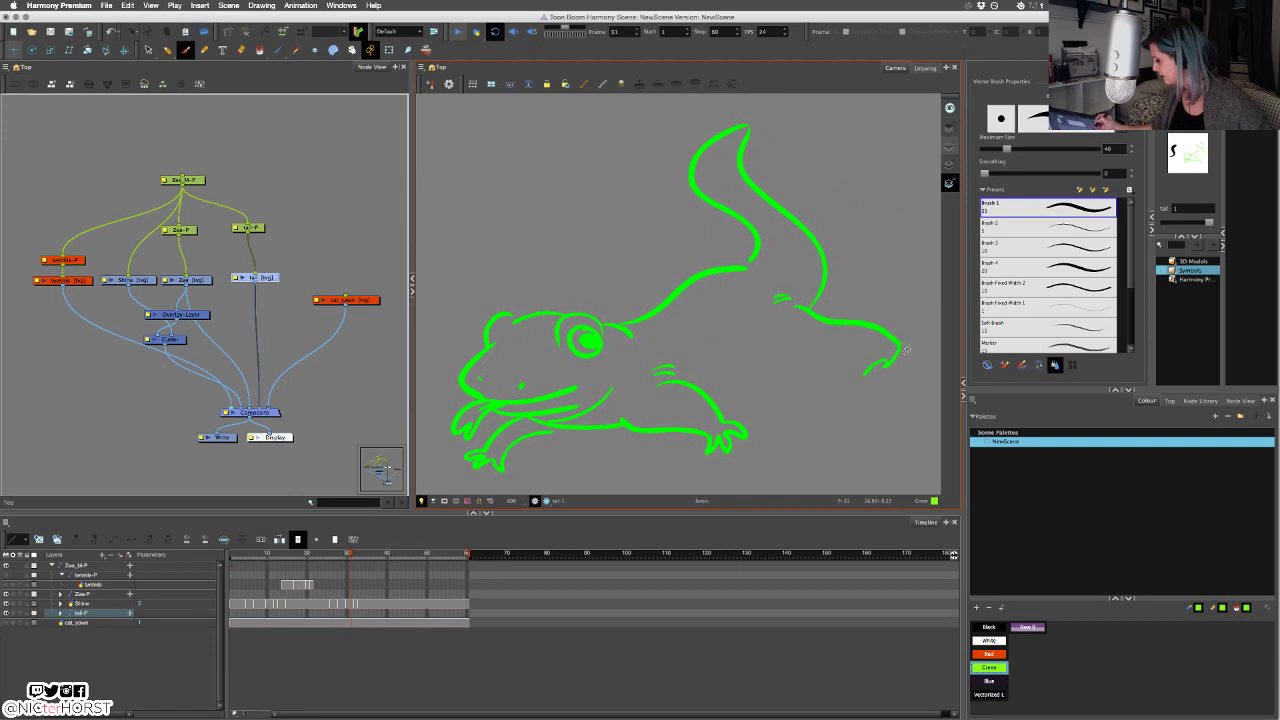
pyautogui.press('super+z')
pyautogui.moveTo(798, 301)
pyautogui.mouseDown()
pyautogui.moveTo(896, 366)
pyautogui.moveTo(854, 380)
pyautogui.moveTo(734, 355)
pyautogui.moveTo(709, 397)
pyautogui.mouseUp()
pyautogui.moveTo(734, 356); pyautogui.dragTo(736, 325)
pyautogui.press('super+z')
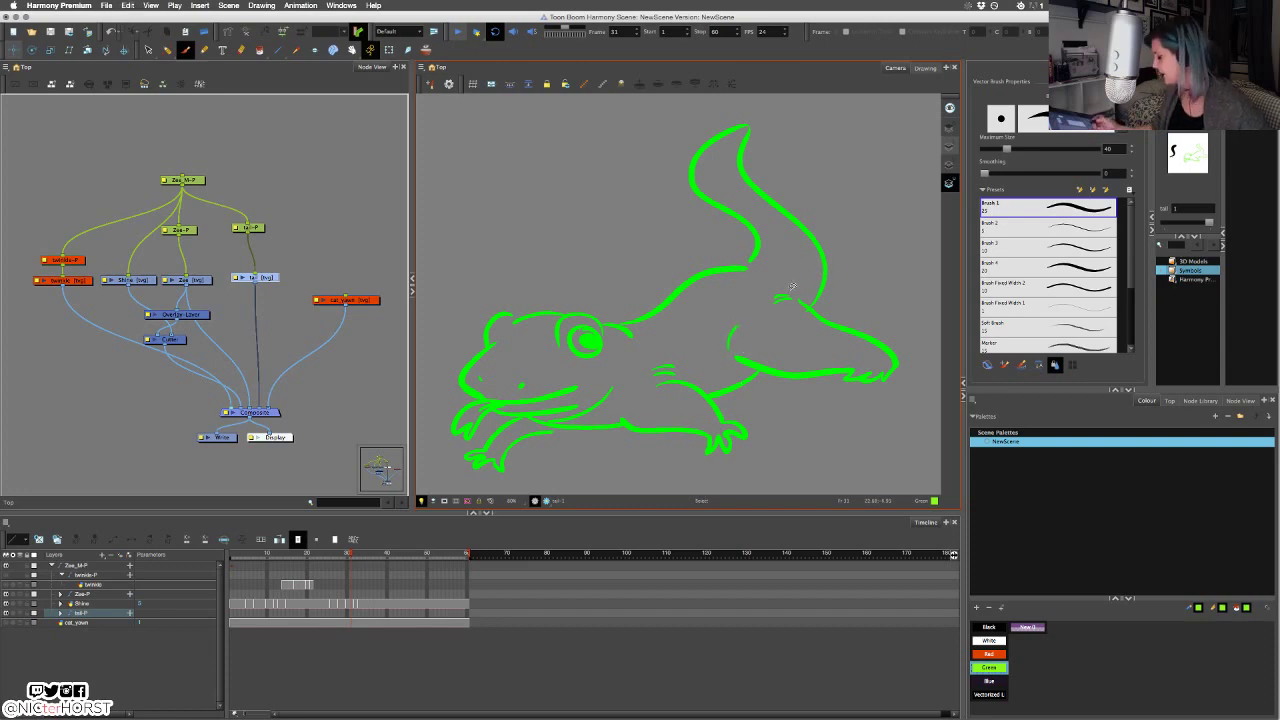
pyautogui.moveTo(831, 403); pyautogui.dragTo(779, 408)
pyautogui.moveTo(778, 417); pyautogui.dragTo(771, 418)
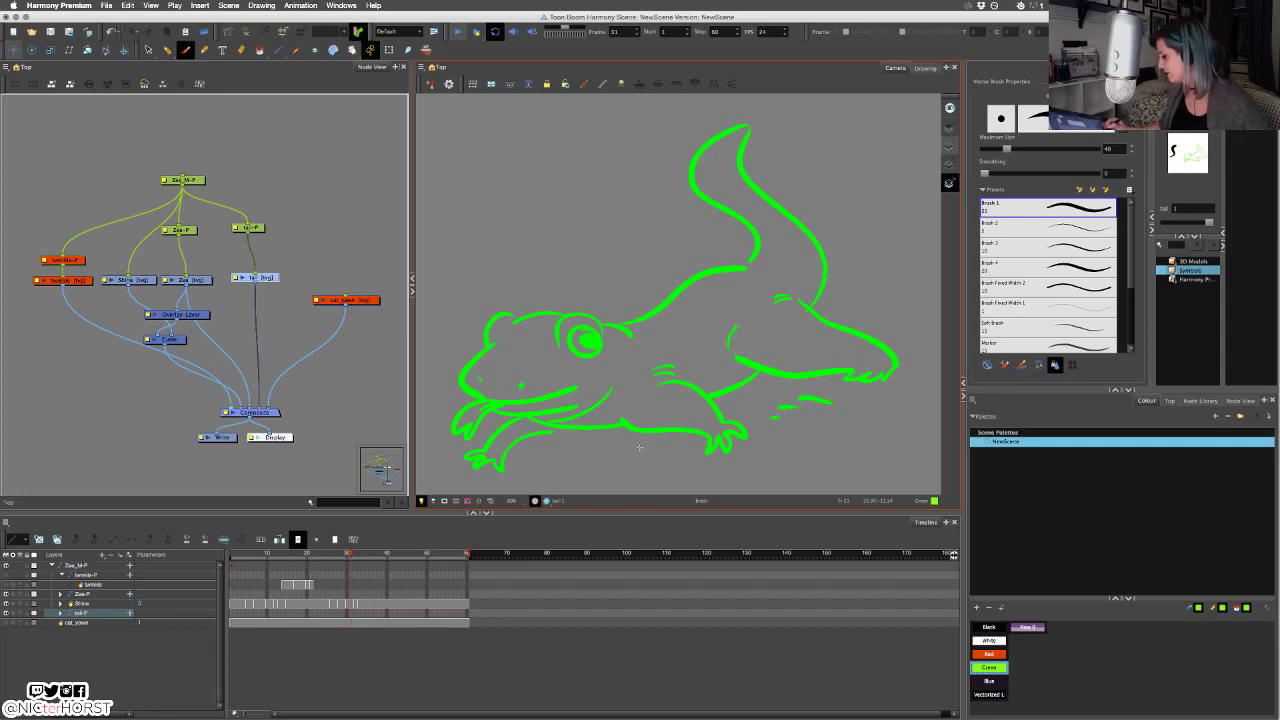
pyautogui.moveTo(676, 456); pyautogui.dragTo(645, 451)
pyautogui.moveTo(633, 460); pyautogui.dragTo(594, 457)
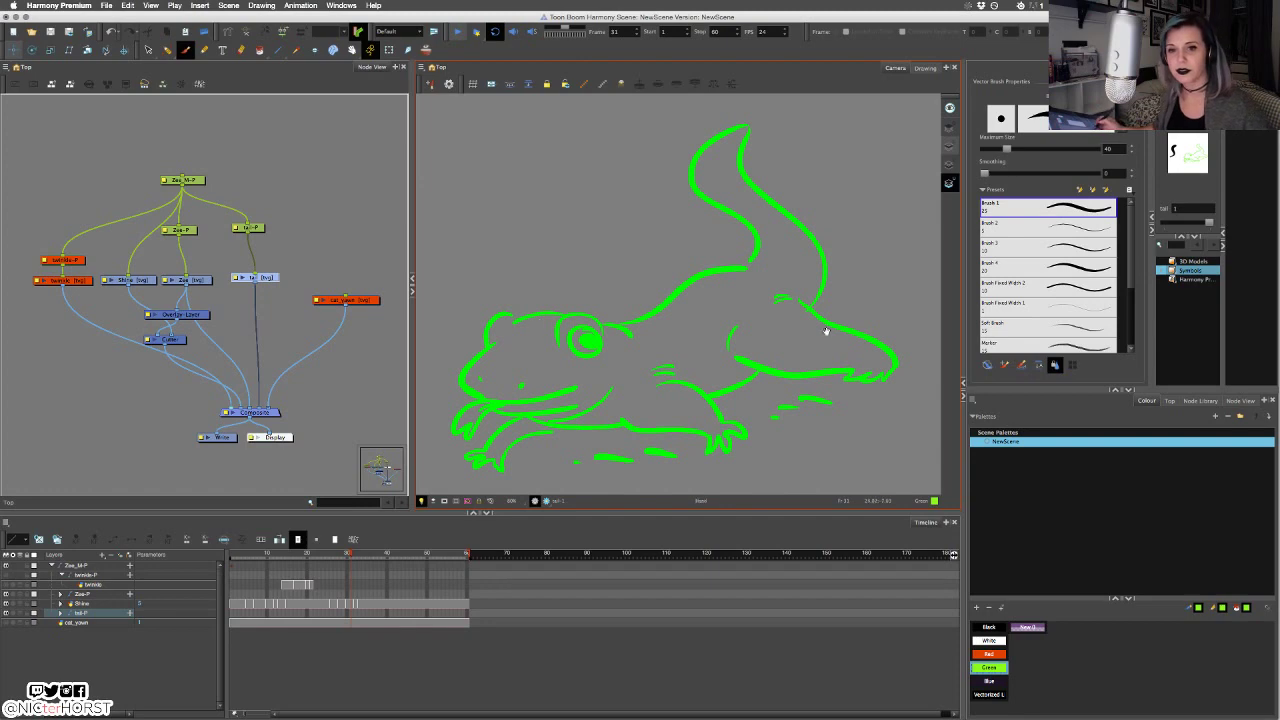
# Delete the green lizard sketch beside the cat and undo the deletion.
pyautogui.moveTo(815, 330)
pyautogui.mouseDown()
pyautogui.moveTo(738, 294)
pyautogui.moveTo(728, 307)
pyautogui.moveTo(829, 329)
pyautogui.moveTo(814, 334)
pyautogui.mouseUp()
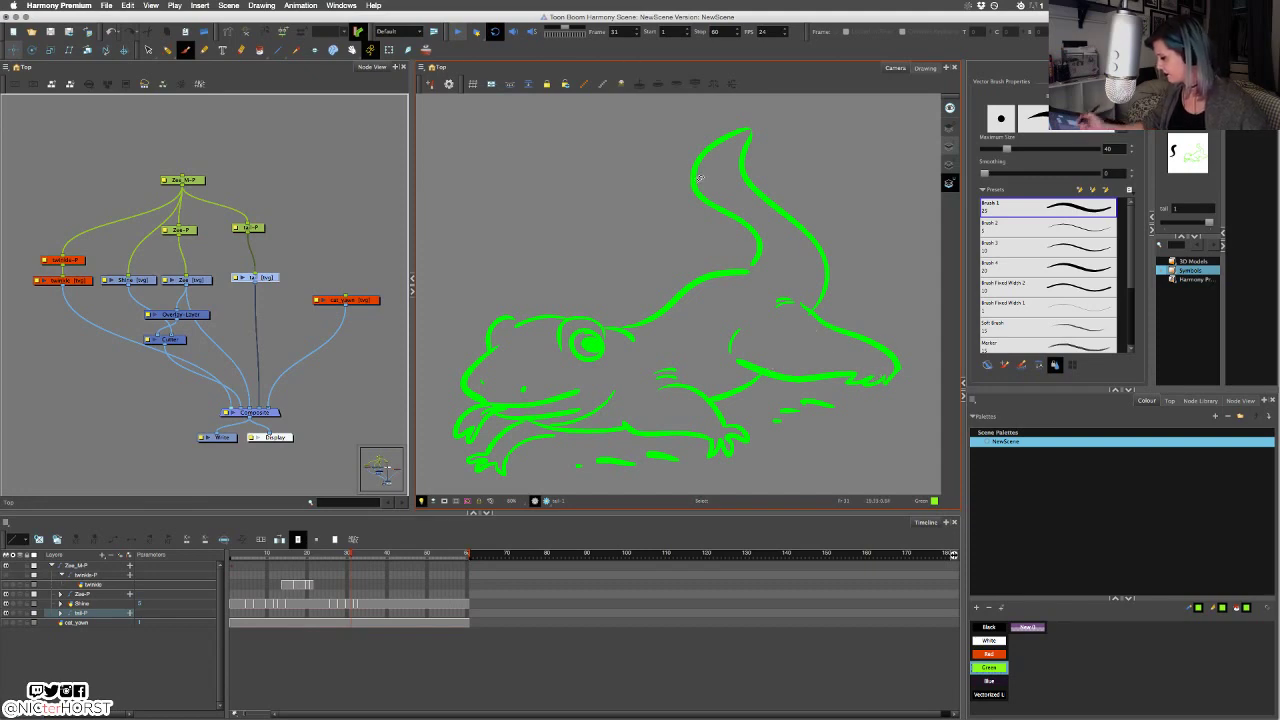
pyautogui.press('1')
pyautogui.press('1')
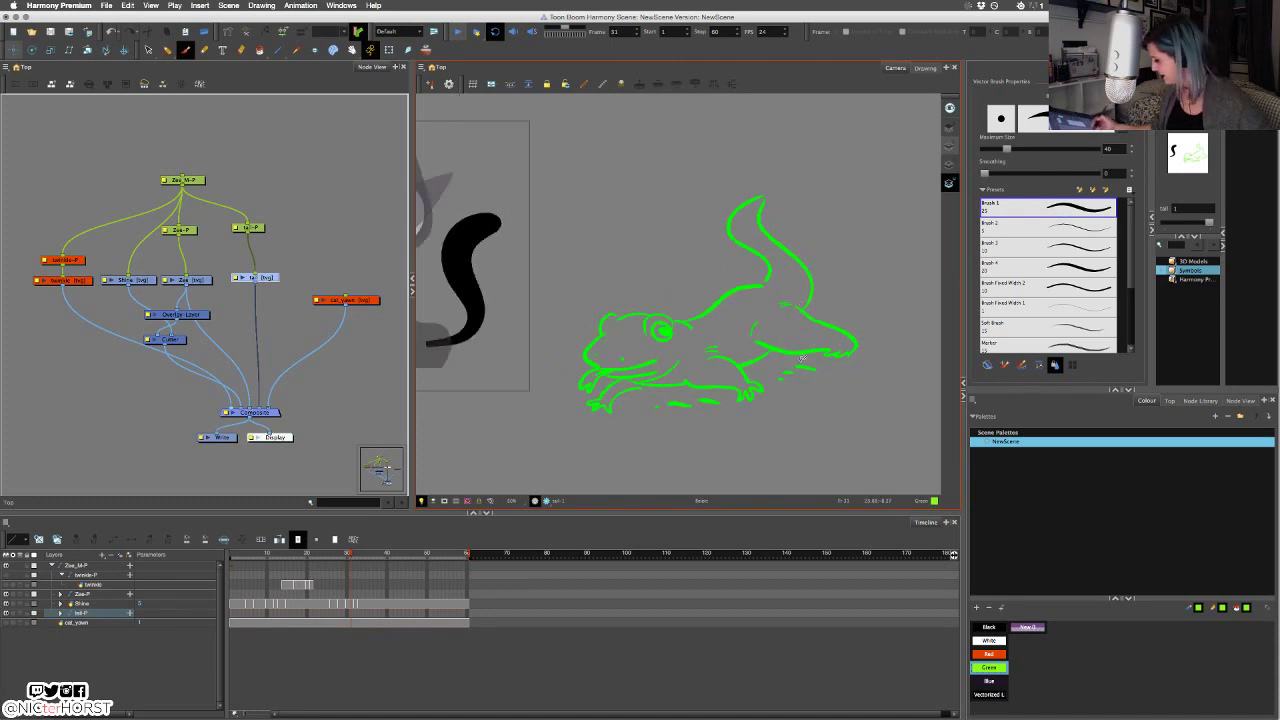
pyautogui.moveTo(848, 398)
pyautogui.mouseDown()
pyautogui.moveTo(711, 193)
pyautogui.moveTo(711, 449)
pyautogui.mouseUp()
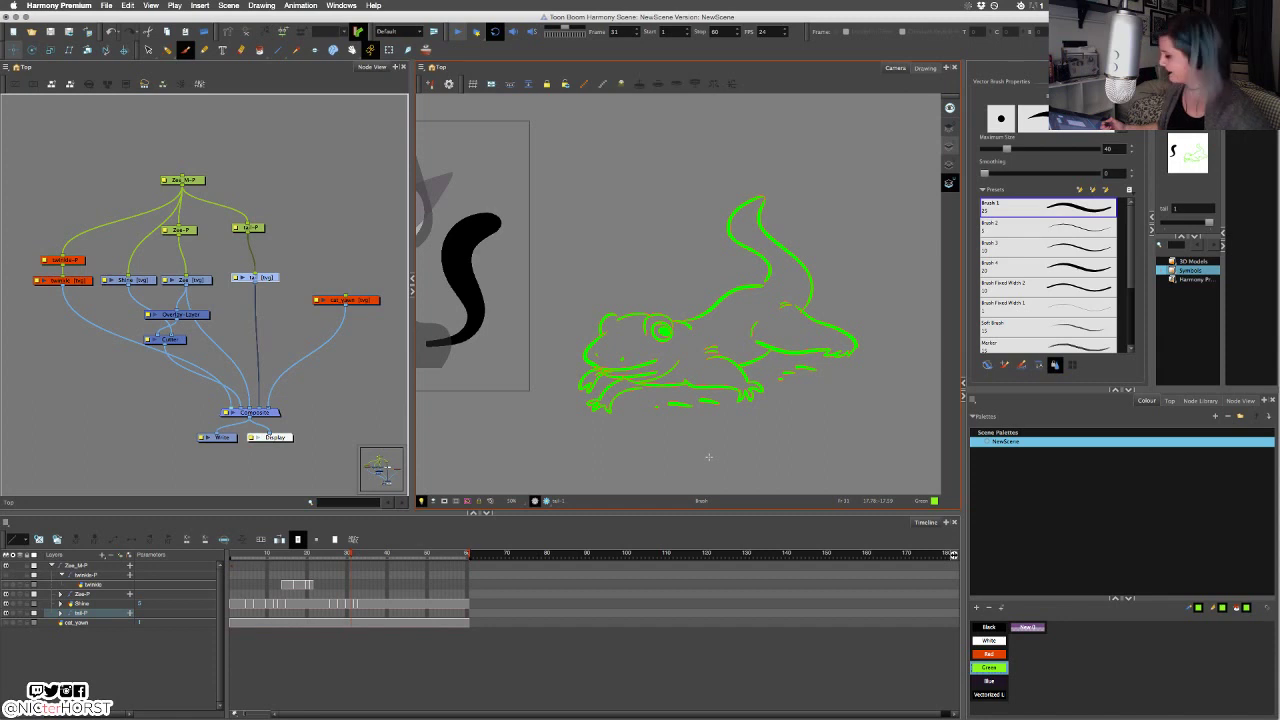
pyautogui.press('Delete')
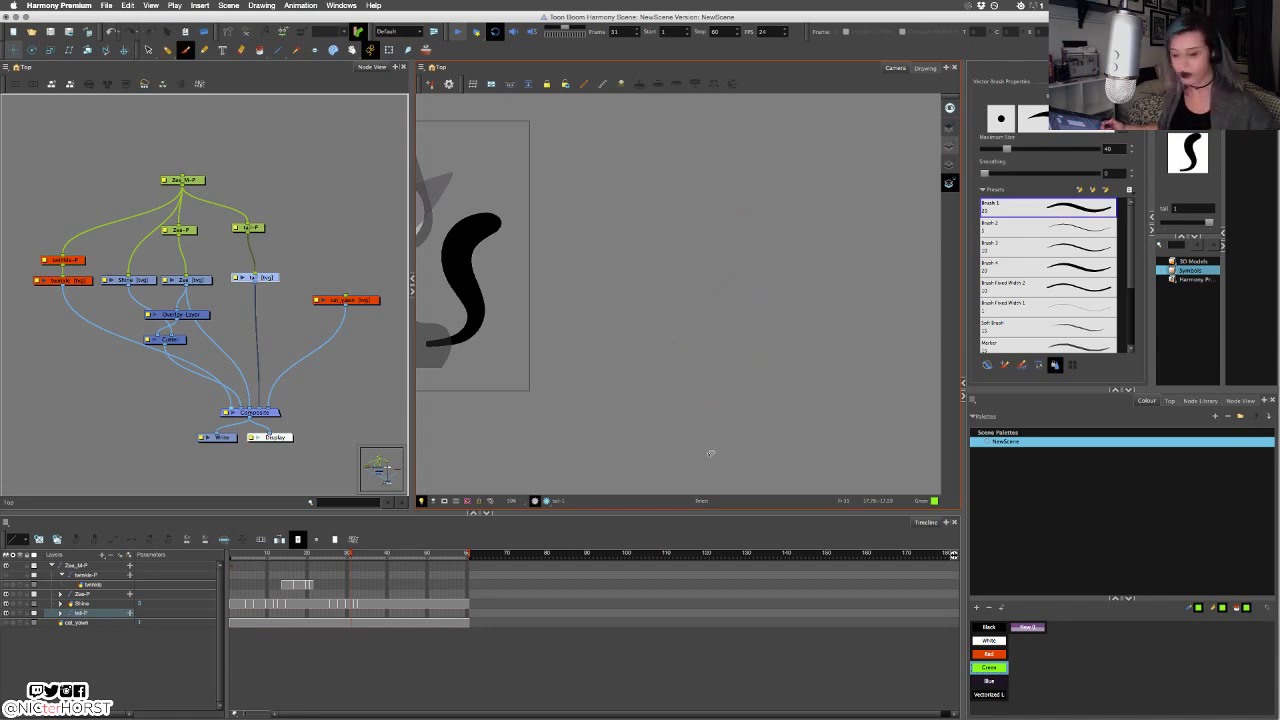
pyautogui.hotkey('ctrl', 'shift', 'z')
pyautogui.hotkey('alt', 'b')
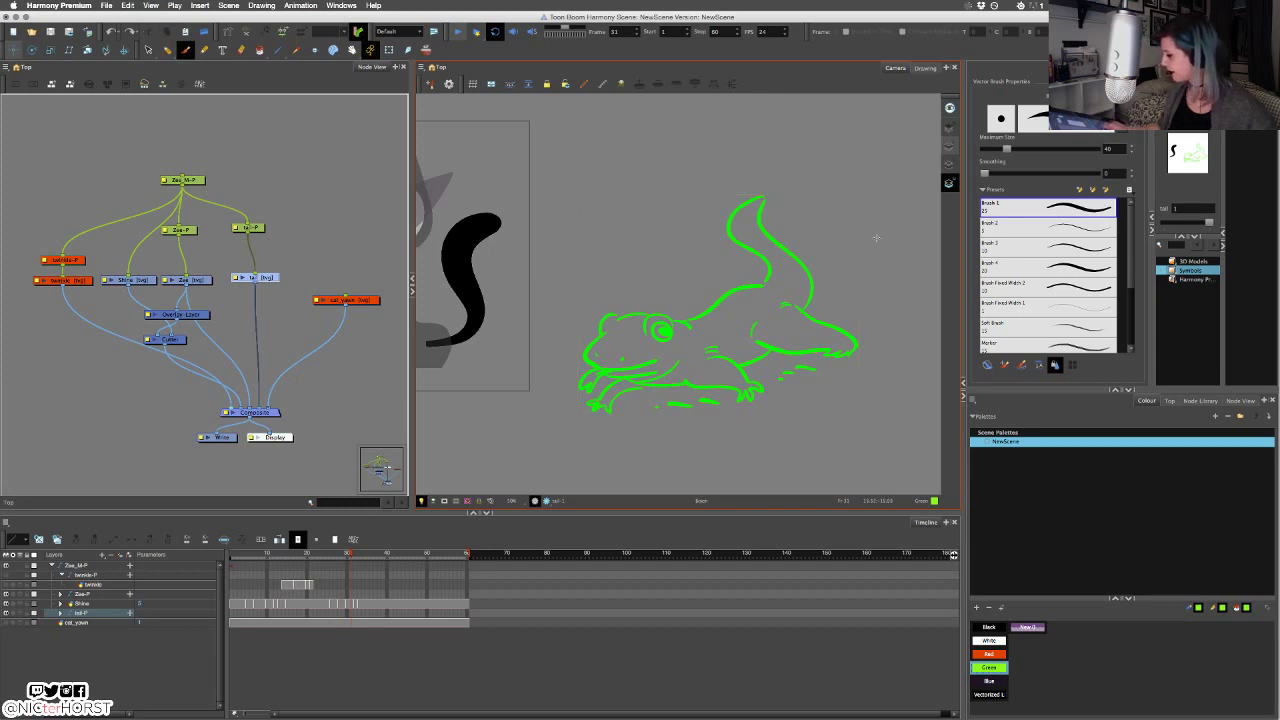
# Switch from the underlay to the art layer holding the tail and activate the Contour Editor for reshaping it.
pyautogui.click(949, 146)
pyautogui.moveTo(551, 363); pyautogui.dragTo(793, 407)
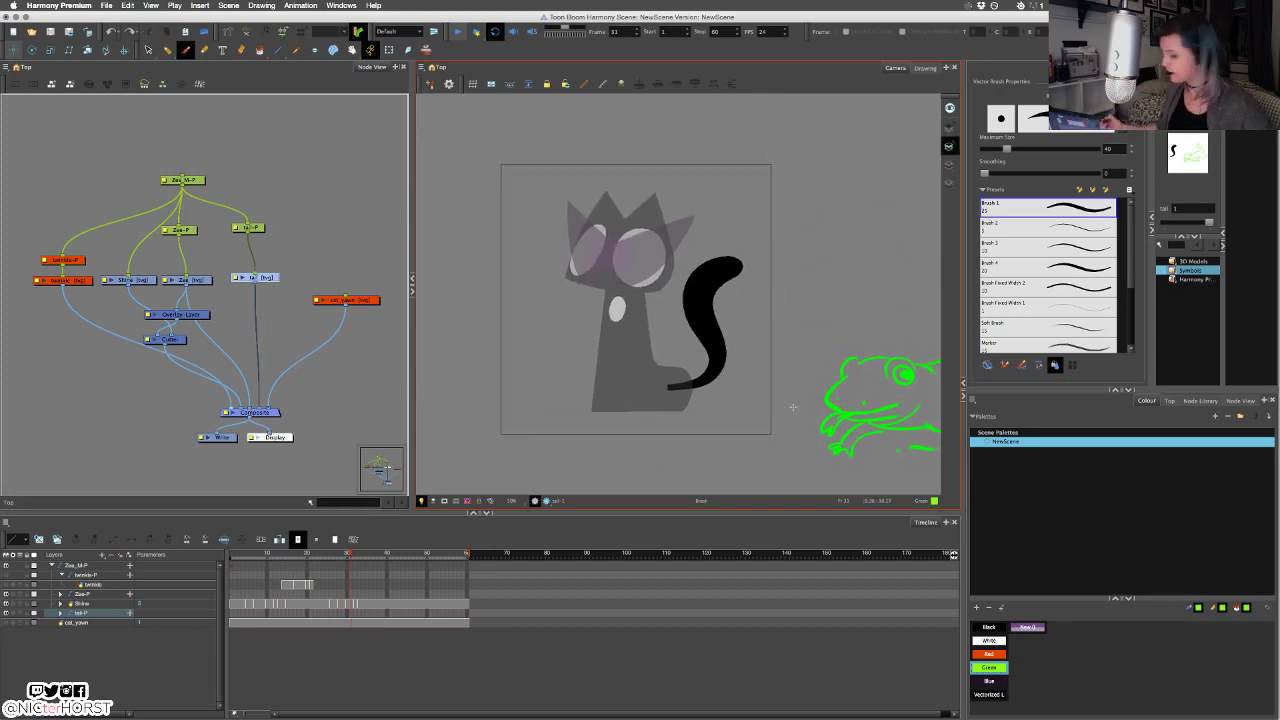
pyautogui.press('2')
pyautogui.press('2')
pyautogui.press('2')
pyautogui.moveTo(620, 307)
pyautogui.mouseDown()
pyautogui.moveTo(745, 405)
pyautogui.moveTo(738, 396)
pyautogui.mouseUp()
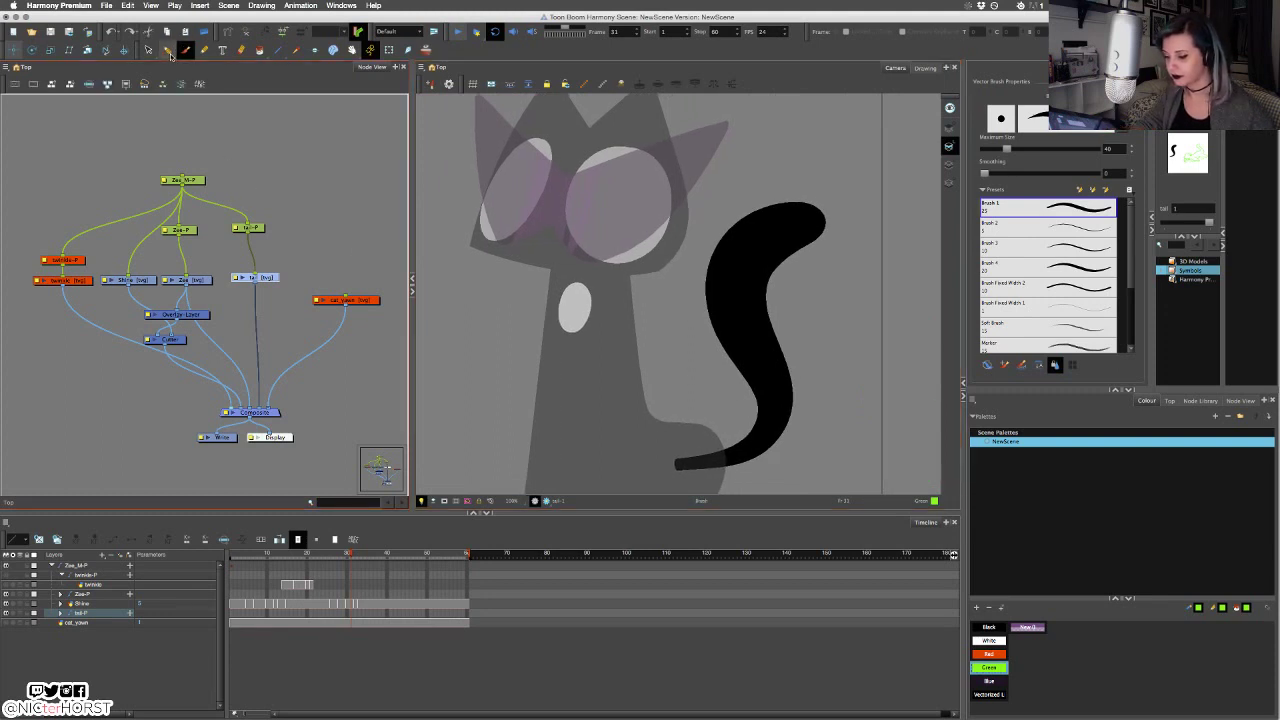
pyautogui.click(169, 54)
pyautogui.click(173, 64)
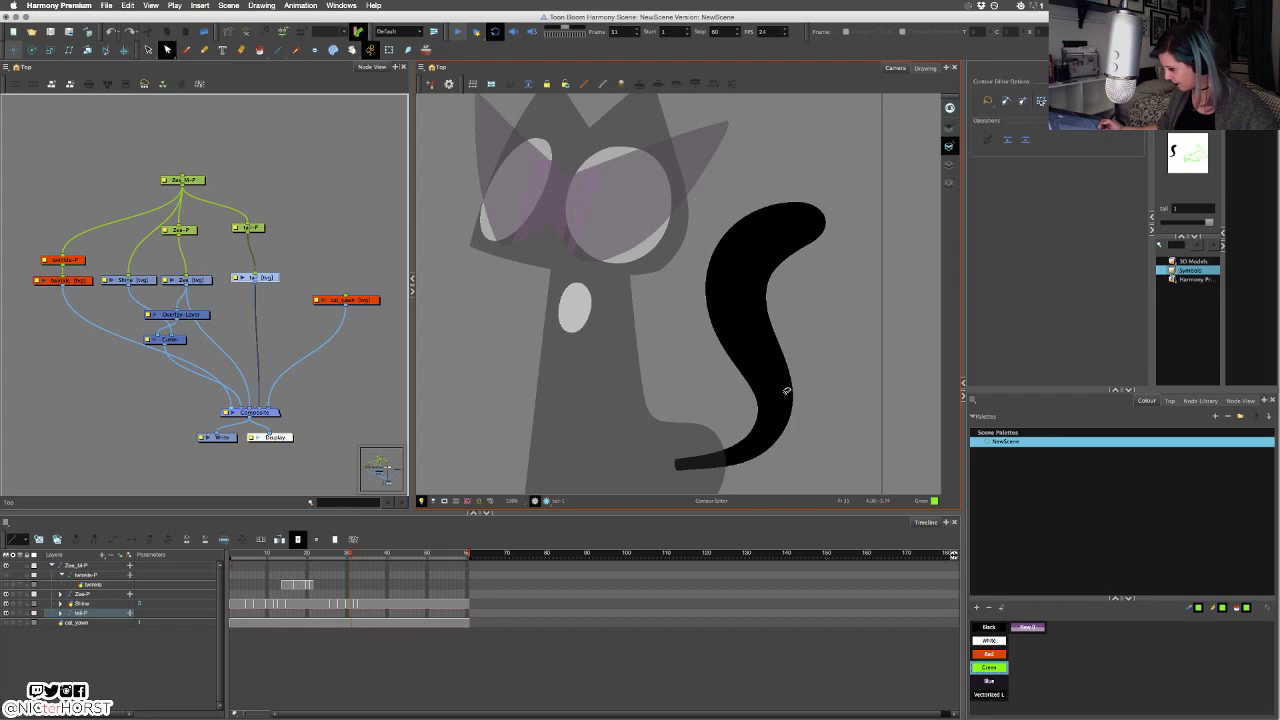
# Duplicate the tail drawing at frame 32 and select the copy's central line for contour editing.
pyautogui.rightClick(786, 368)
pyautogui.click(830, 580)
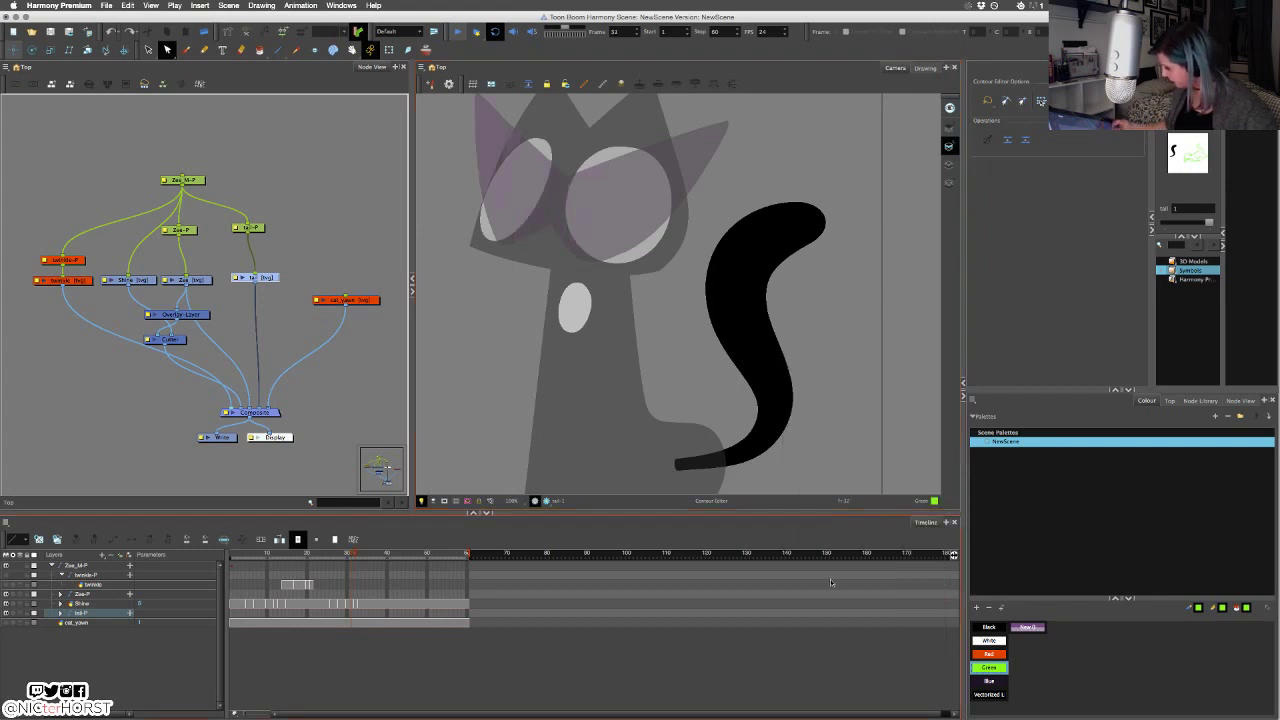
pyautogui.moveTo(825, 317); pyautogui.dragTo(741, 340)
pyautogui.click(658, 285)
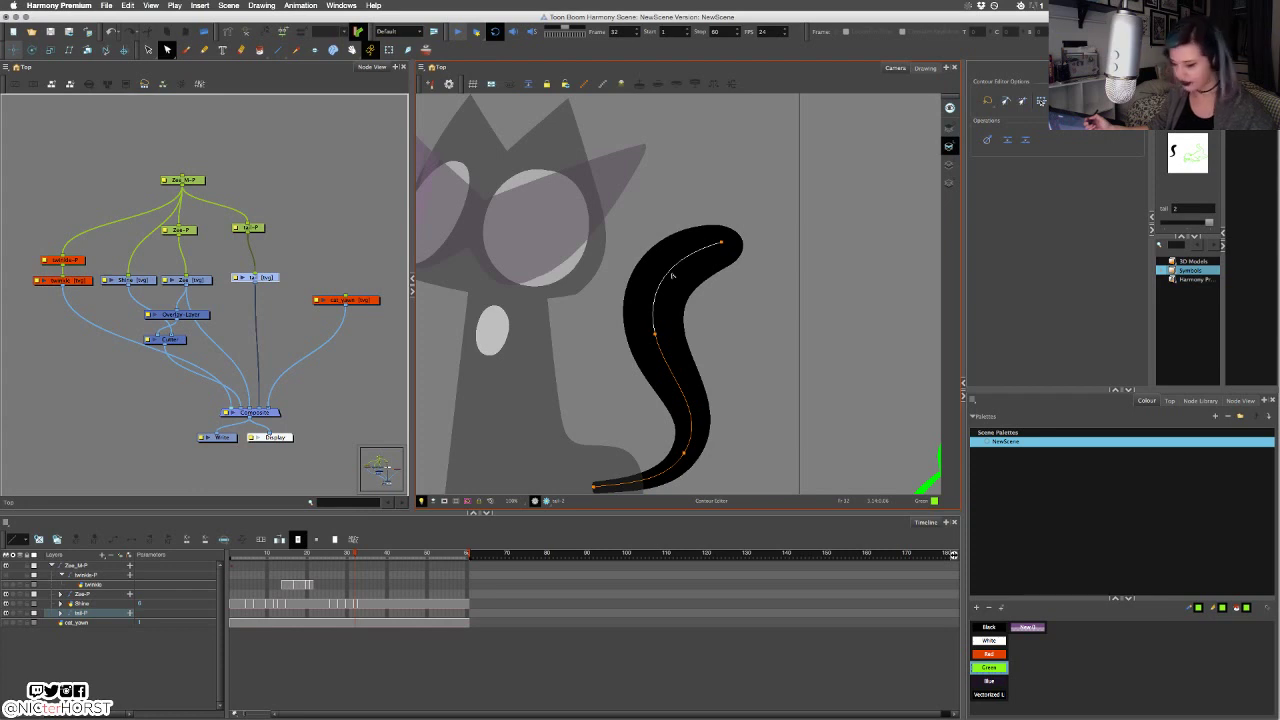
# Move the frame 32 tail's lower bend point slightly downward and away from the cat's body.
pyautogui.click(685, 455)
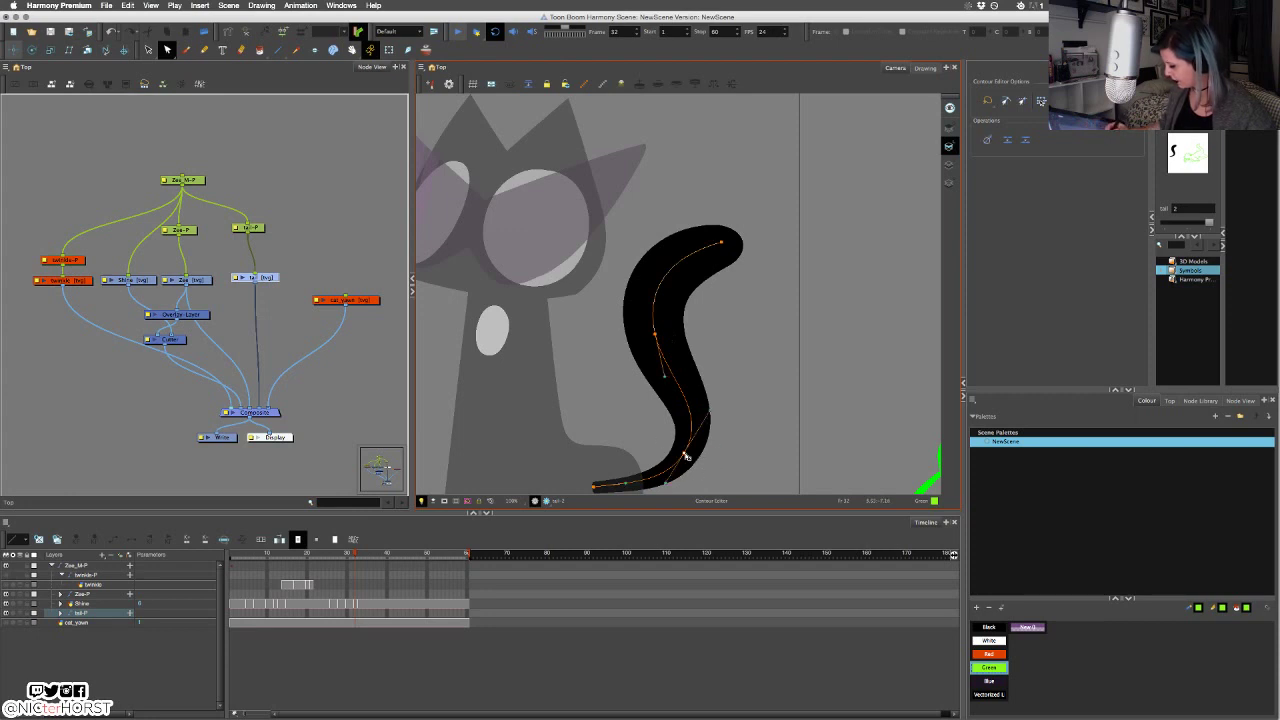
pyautogui.moveTo(685, 455); pyautogui.dragTo(689, 465)
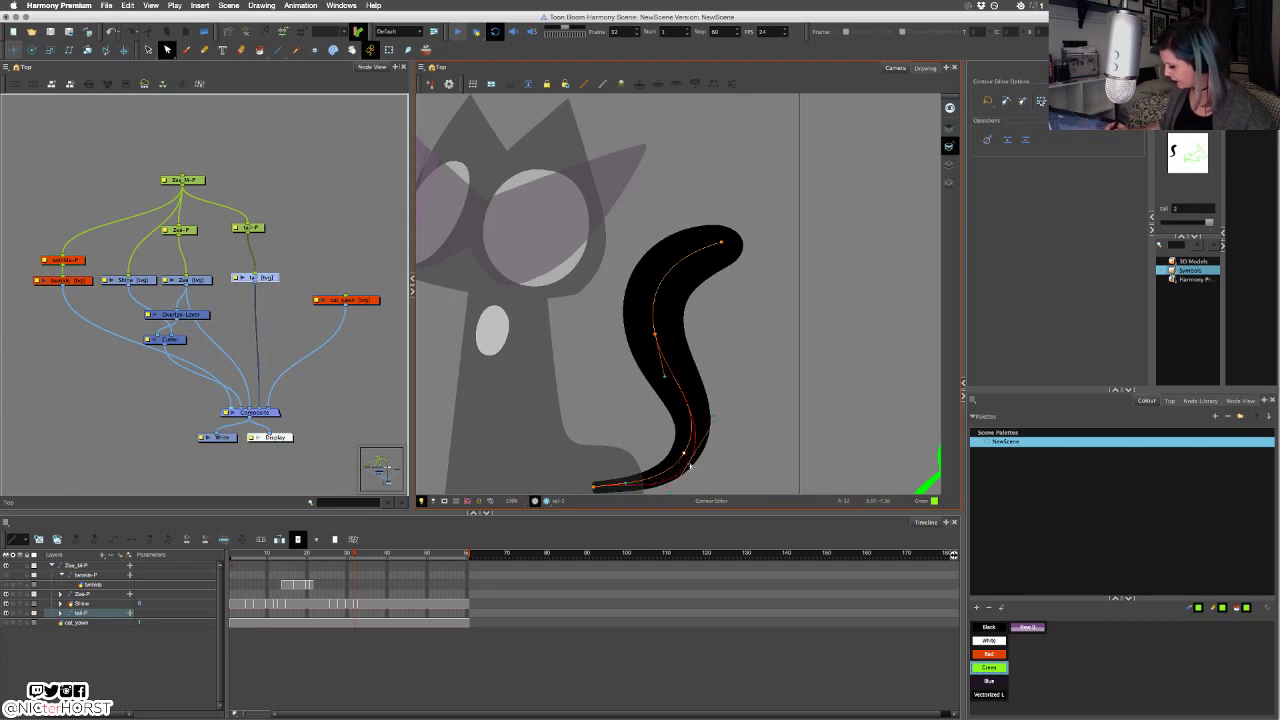
pyautogui.click(595, 488)
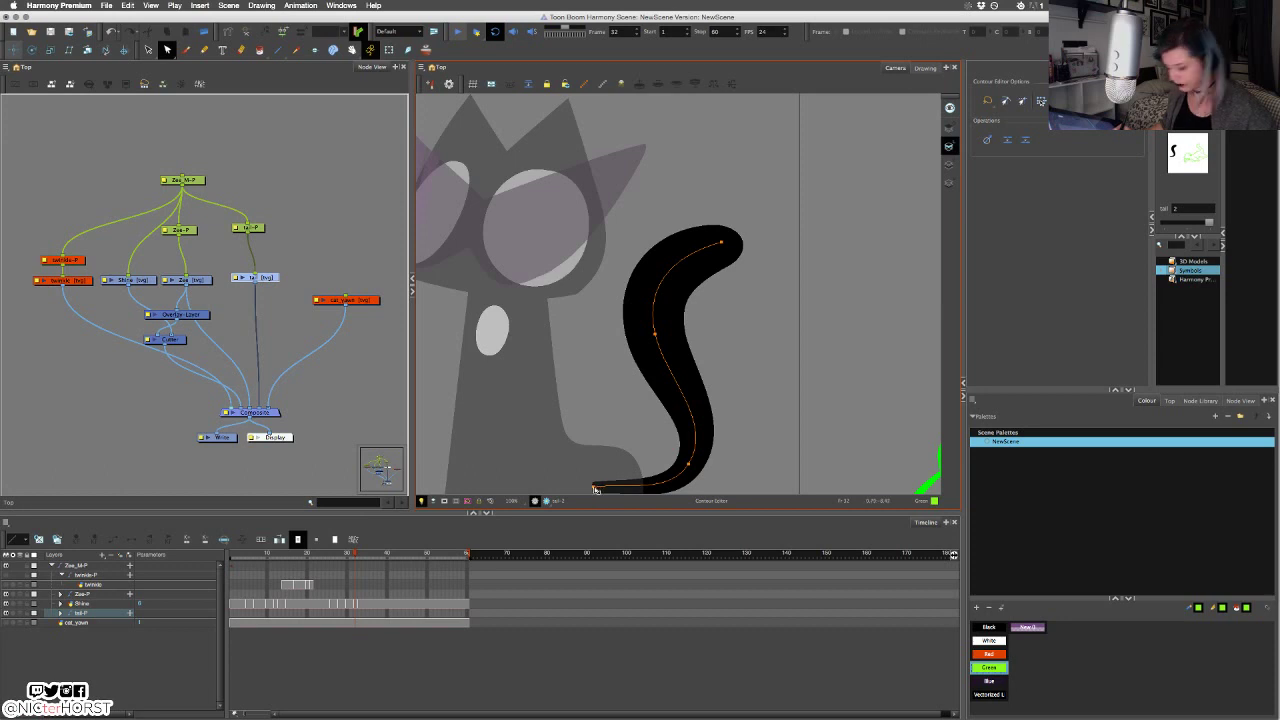
pyautogui.click(594, 487)
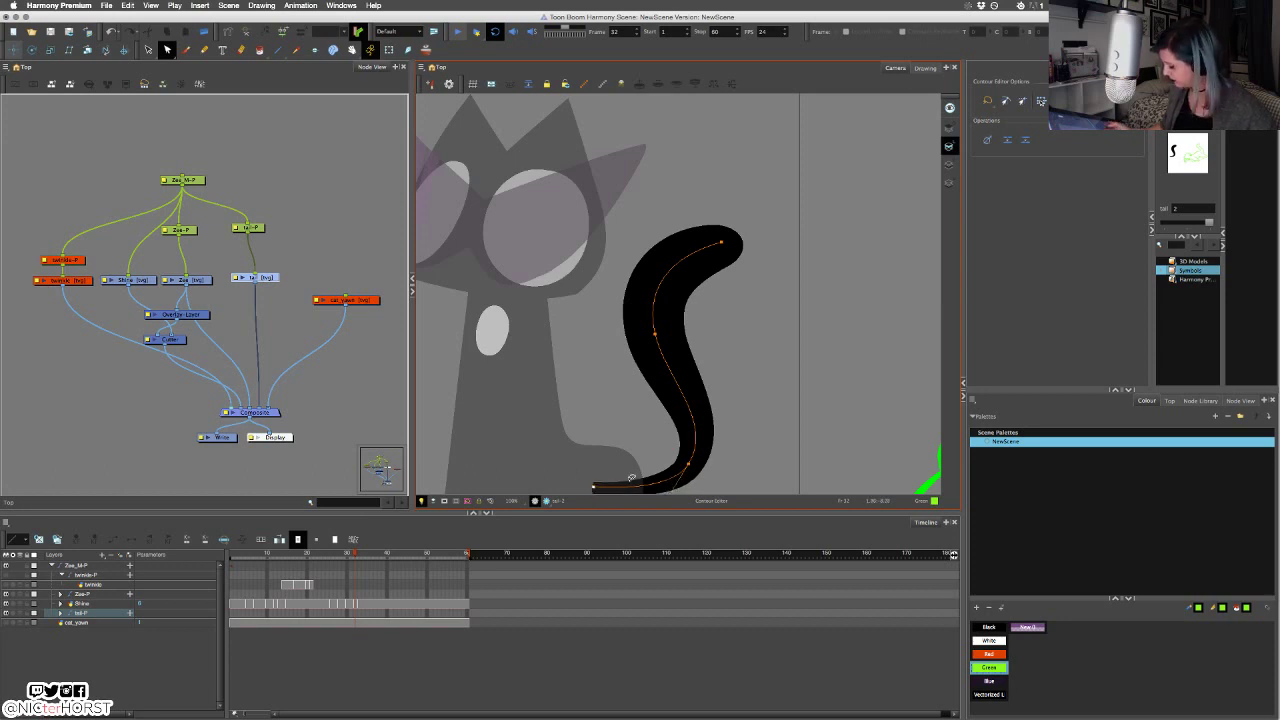
pyautogui.click(632, 480)
# Shift the tail's middle point slightly down and outward, and pull the tip point in toward the cat.
pyautogui.moveTo(785, 244)
pyautogui.mouseDown()
pyautogui.moveTo(662, 229)
pyautogui.moveTo(720, 302)
pyautogui.mouseUp()
pyautogui.moveTo(655, 335); pyautogui.dragTo(662, 347)
pyautogui.moveTo(766, 263); pyautogui.dragTo(705, 250)
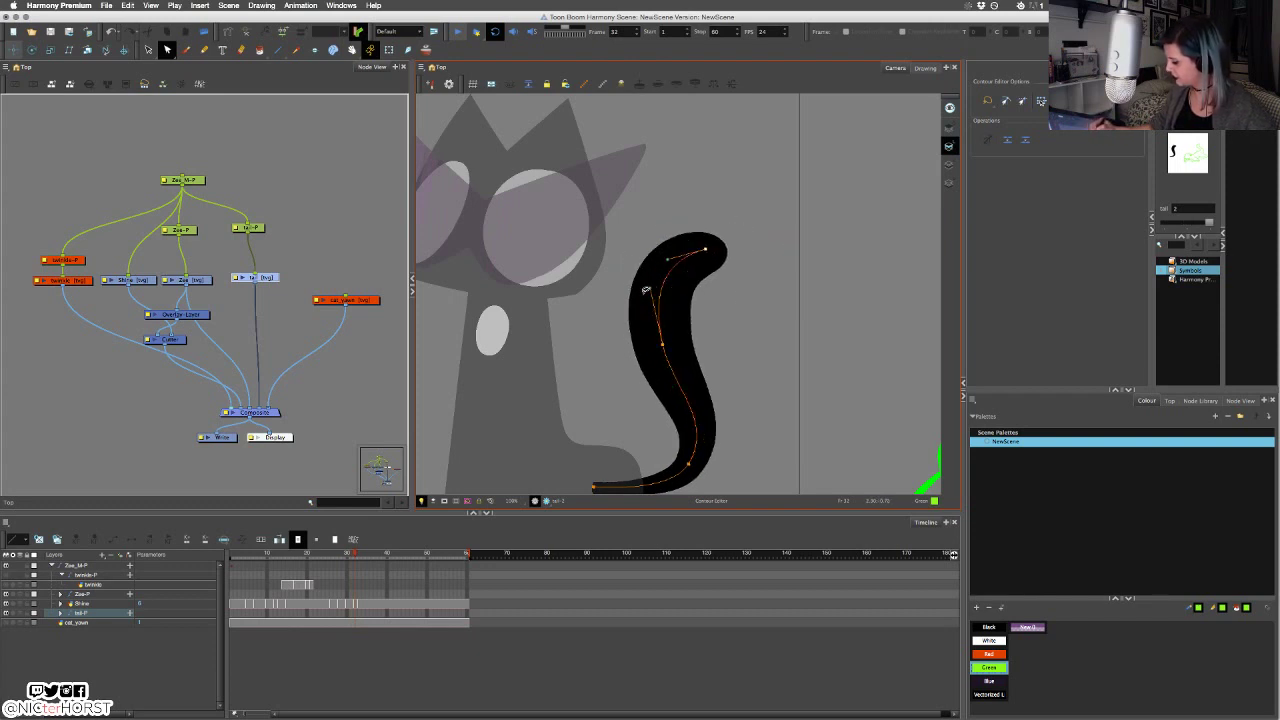
# Adjust the middle point's upper curve handle to round the upper bend, and compare against frame 31.
pyautogui.click(643, 294)
pyautogui.moveTo(641, 347); pyautogui.dragTo(644, 336)
pyautogui.moveTo(650, 289); pyautogui.dragTo(641, 295)
pyautogui.press(',')
pyautogui.press('.')
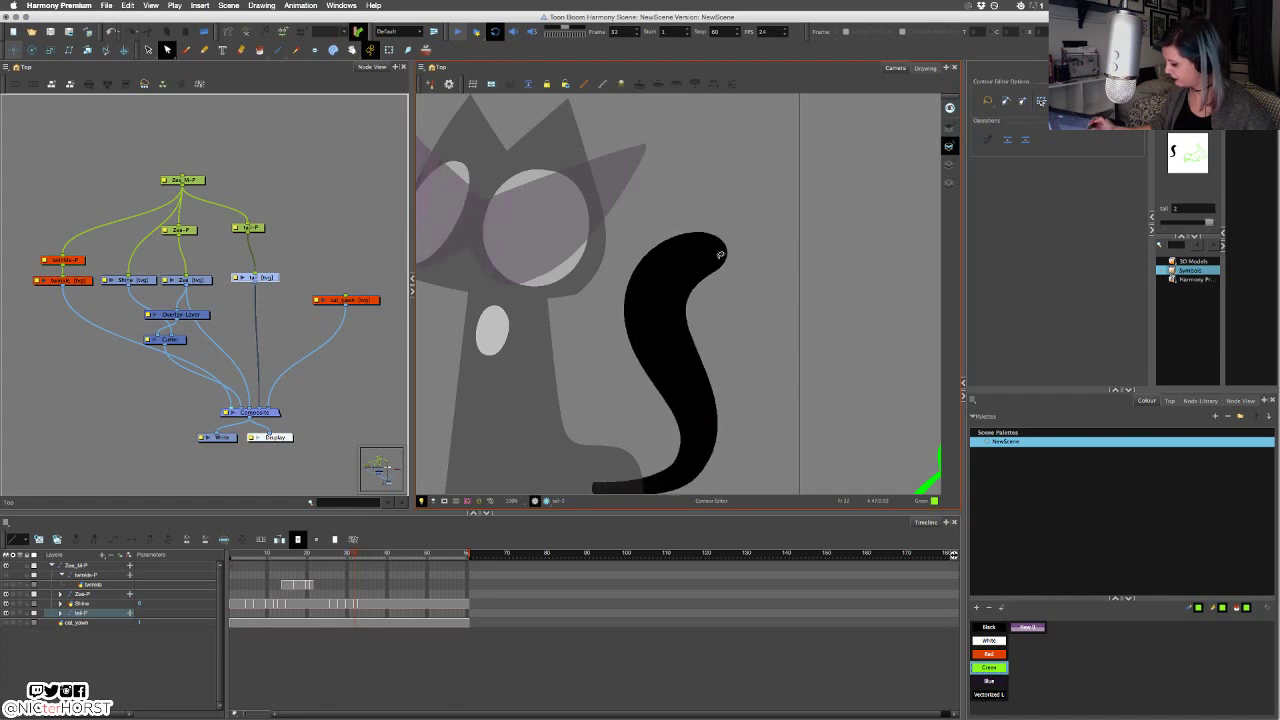
# Pull the lower bend's curve handle outward to bulge the lower tail, checking it against the previous frame.
pyautogui.click(701, 413)
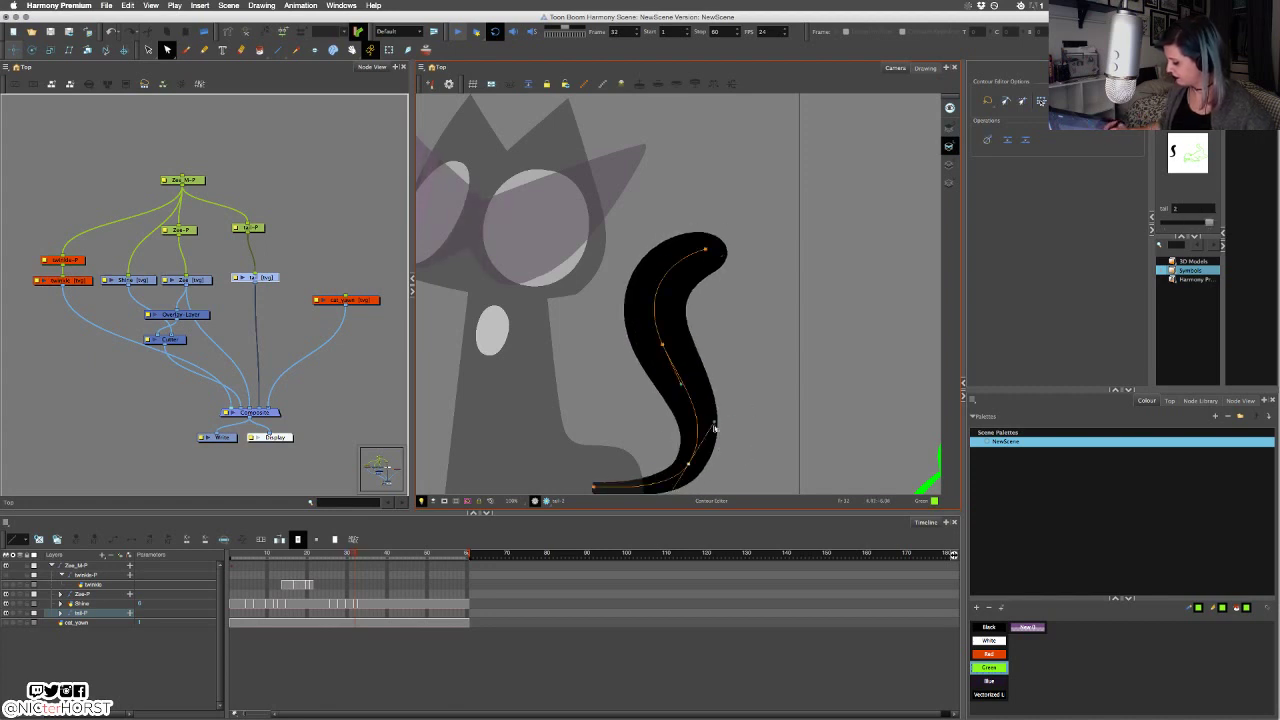
pyautogui.moveTo(714, 428); pyautogui.dragTo(722, 424)
pyautogui.press(',')
pyautogui.press('.')
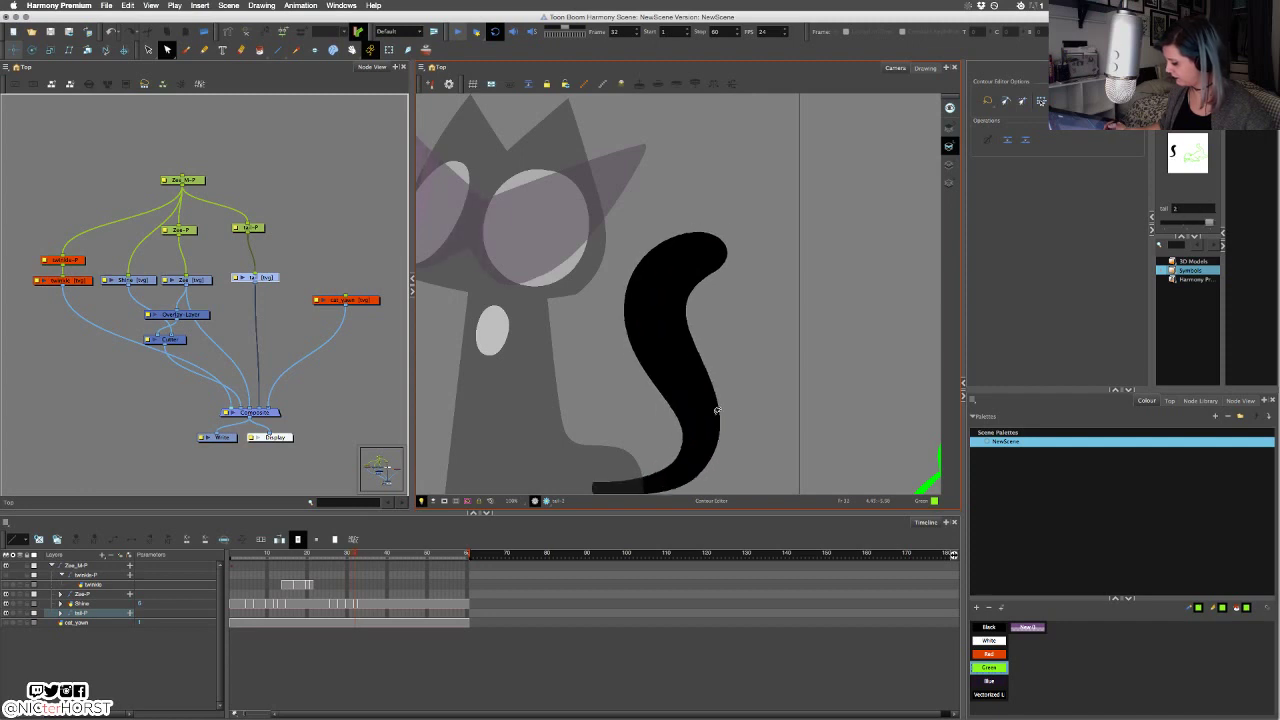
# Refine the lower bend point and its curve handle, comparing the tail between frames 31 and 32.
pyautogui.click(711, 422)
pyautogui.moveTo(691, 470); pyautogui.dragTo(717, 433)
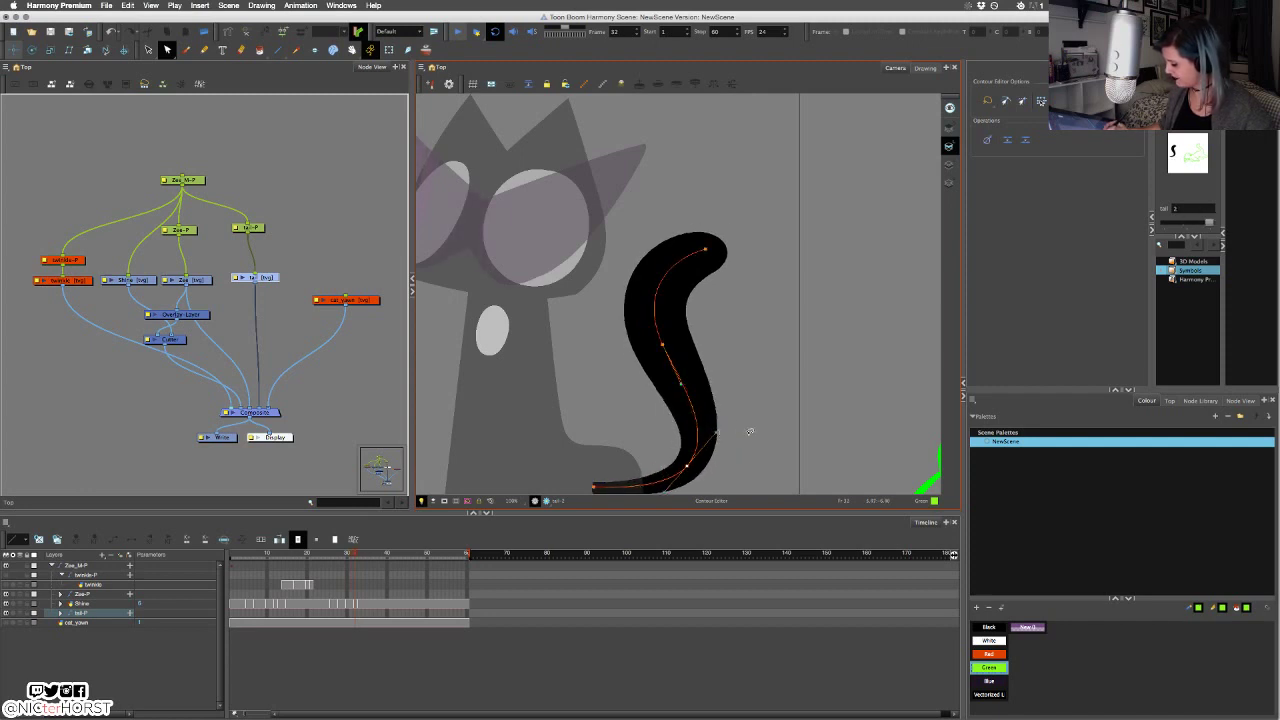
pyautogui.press(',')
pyautogui.press('.')
pyautogui.press(',')
pyautogui.press('.')
pyautogui.press(',')
pyautogui.press('.')
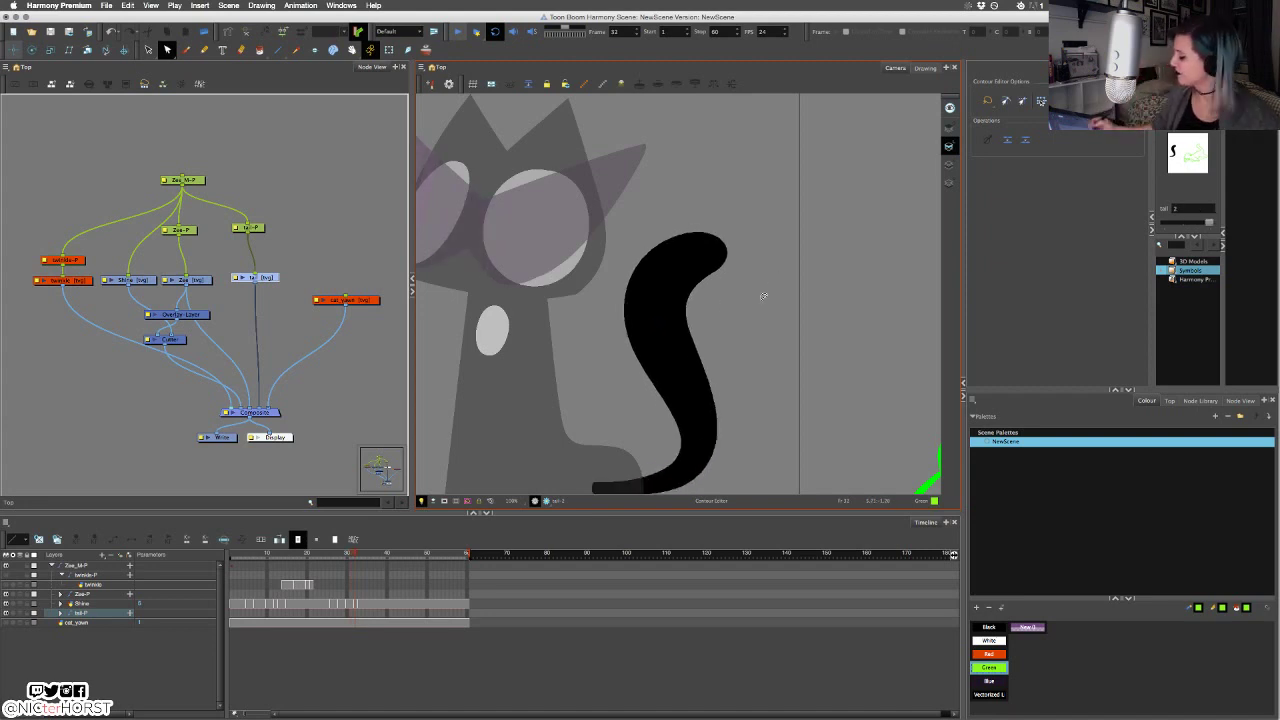
# Move the tail tip farther toward the cat and extend the middle point's upper handle to smooth the curve.
pyautogui.click(706, 252)
pyautogui.moveTo(706, 250); pyautogui.dragTo(697, 250)
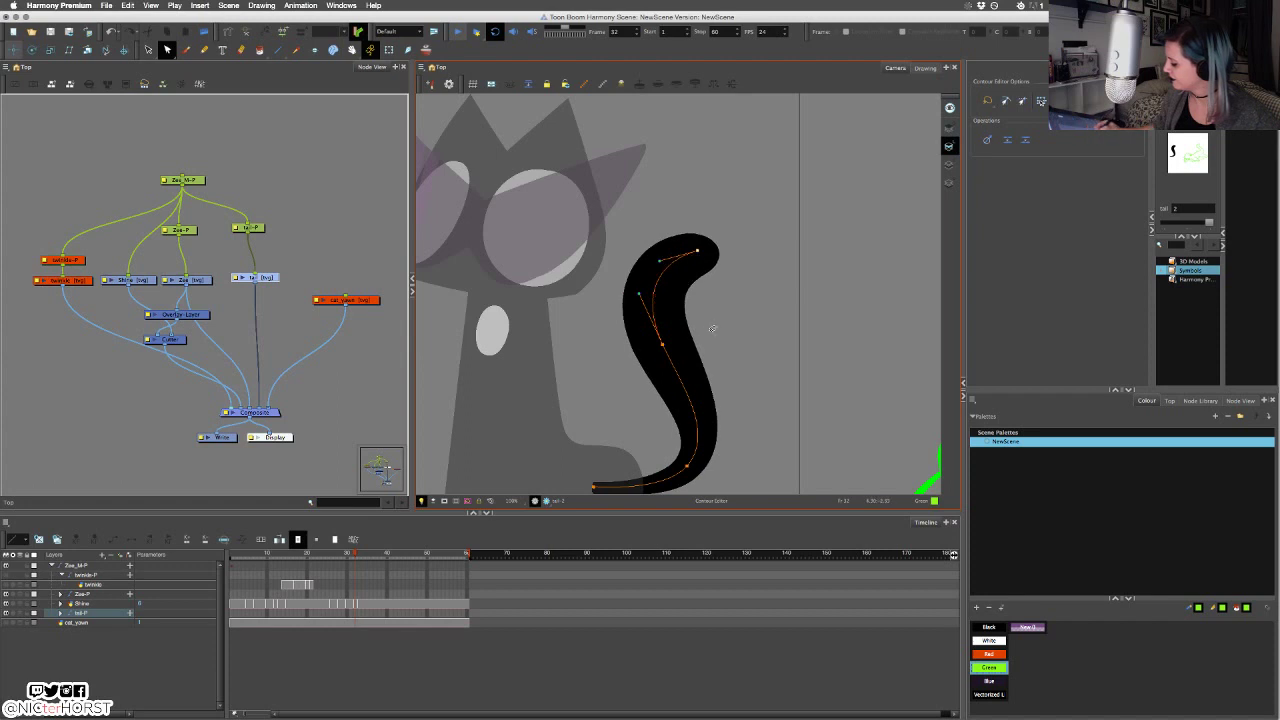
pyautogui.click(662, 344)
pyautogui.moveTo(639, 296); pyautogui.dragTo(634, 301)
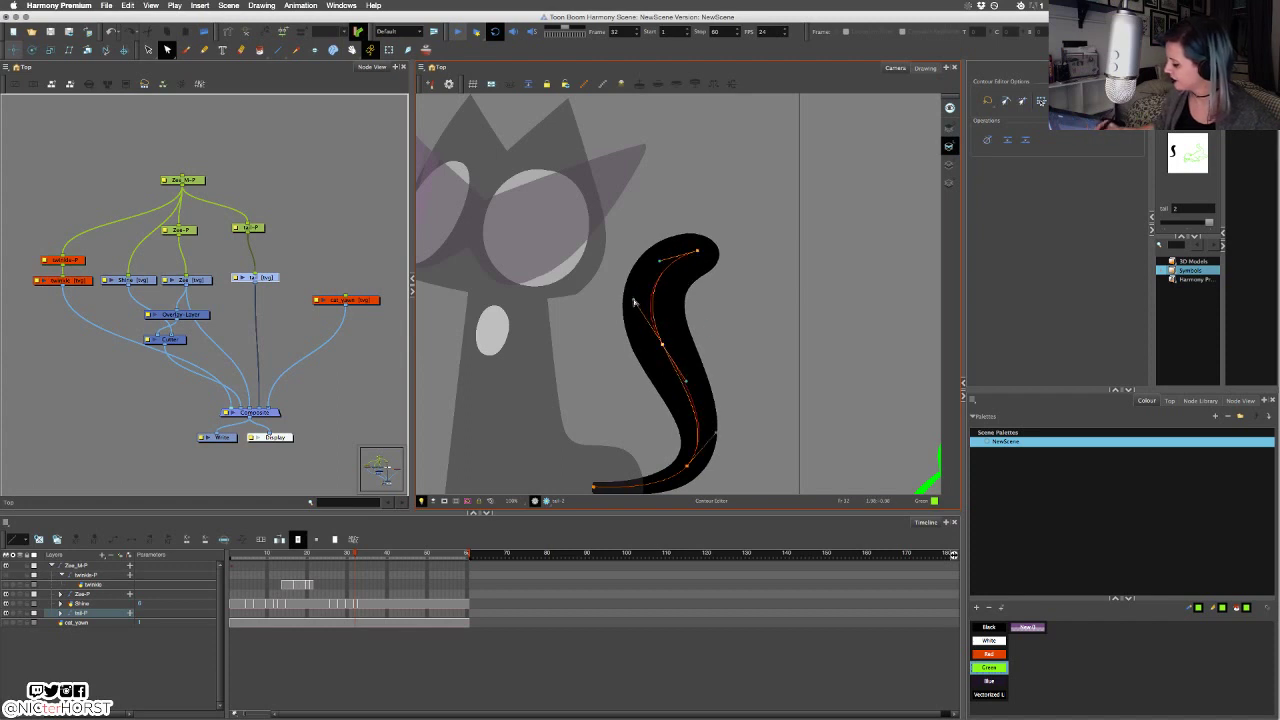
pyautogui.click(725, 311)
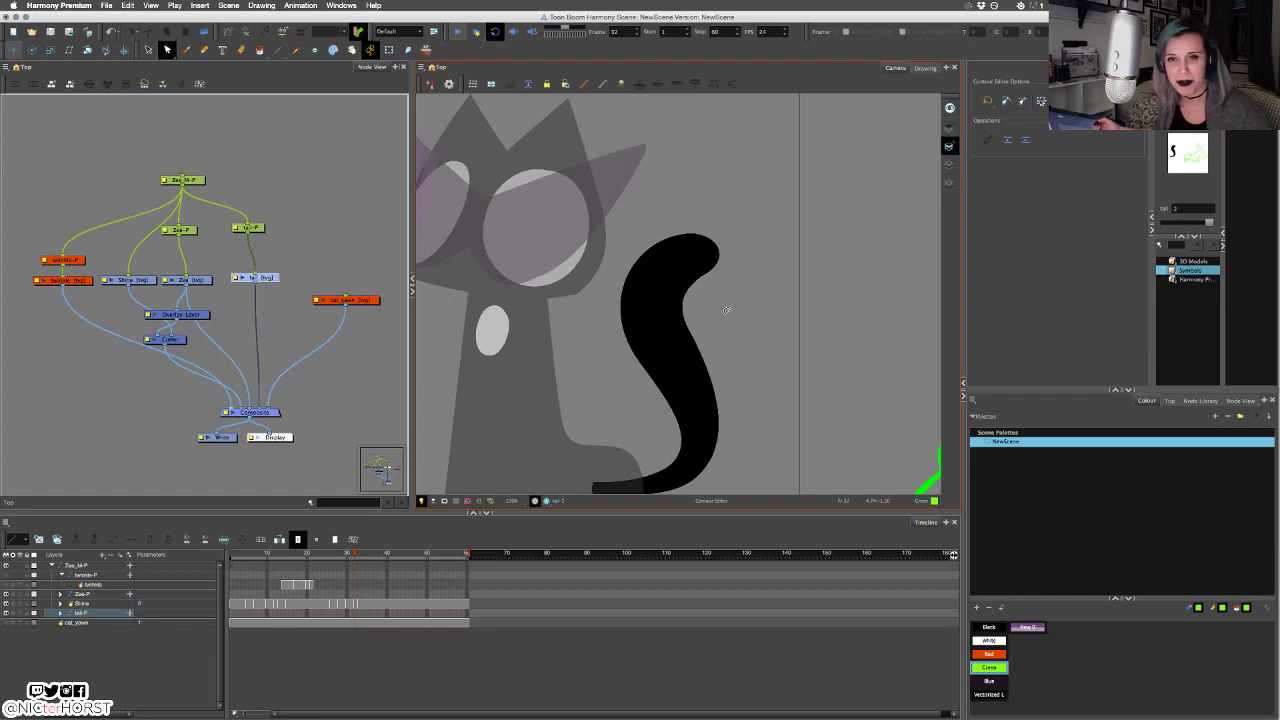
# Flip between frames 31 and 32 to examine how the tail moves.
pyautogui.press(',')
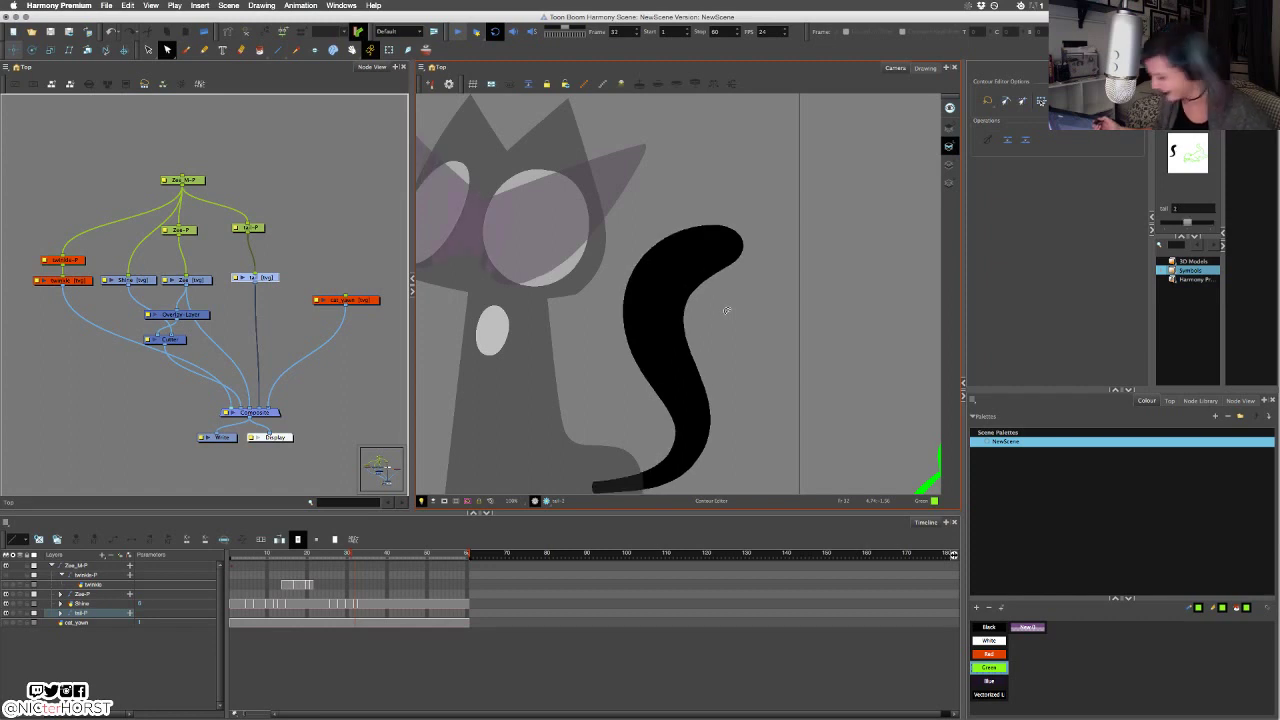
pyautogui.press('.')
pyautogui.press(',')
pyautogui.press('.')
pyautogui.press(',')
pyautogui.press('.')
pyautogui.press(',')
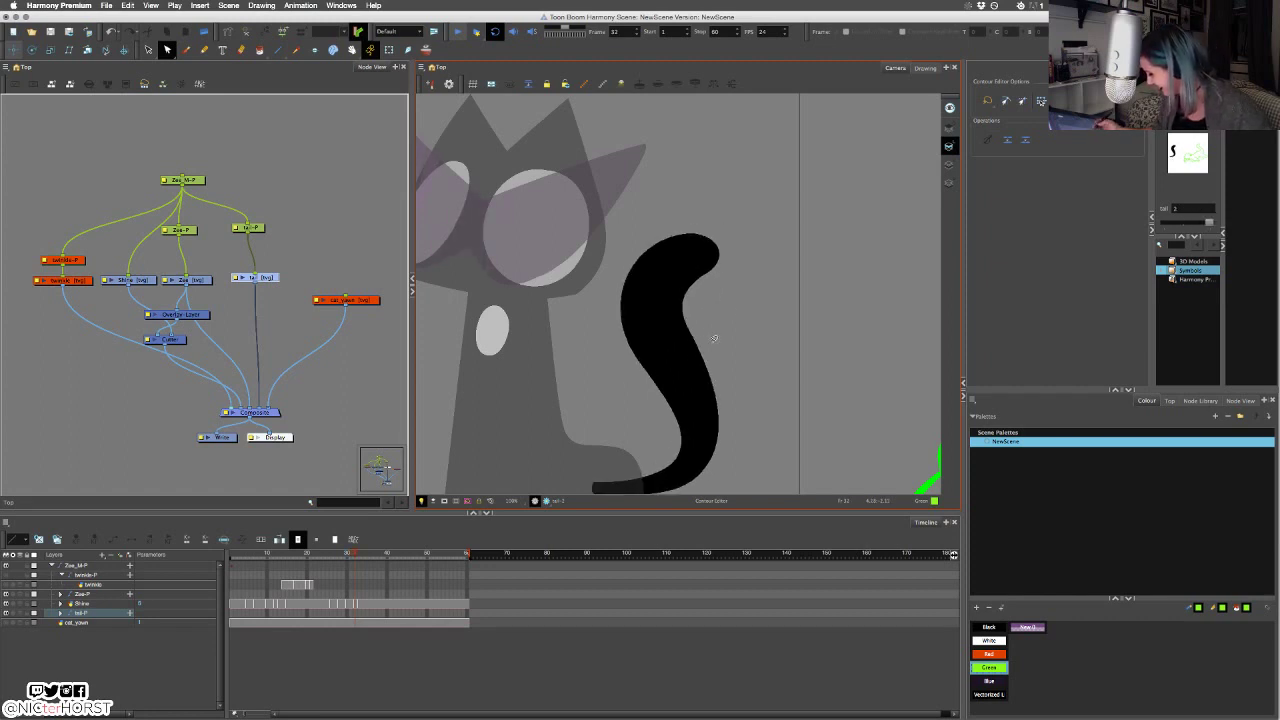
# Nudge the tail's lower bend point slightly upward and compare it with the previous frame.
pyautogui.click(708, 358)
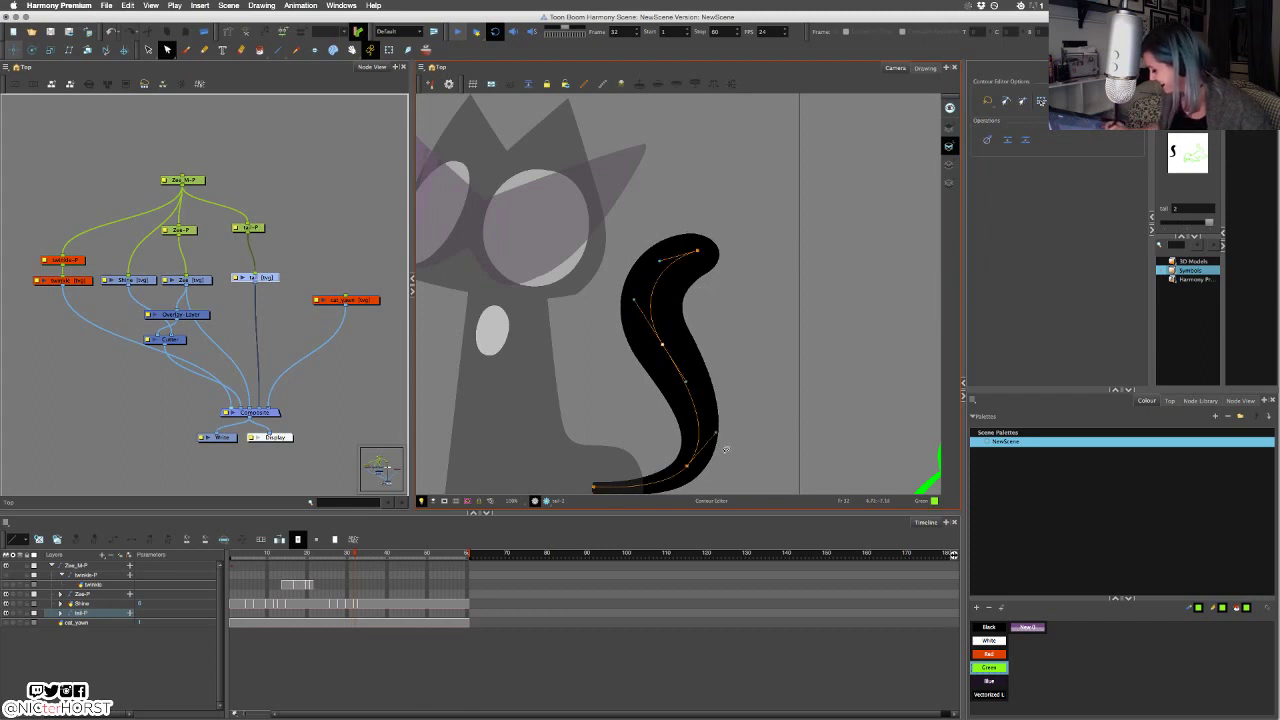
pyautogui.press(',')
pyautogui.press('.')
pyautogui.moveTo(727, 420)
pyautogui.mouseDown()
pyautogui.moveTo(673, 471)
pyautogui.moveTo(700, 453)
pyautogui.moveTo(687, 466)
pyautogui.mouseUp()
pyautogui.press(',')
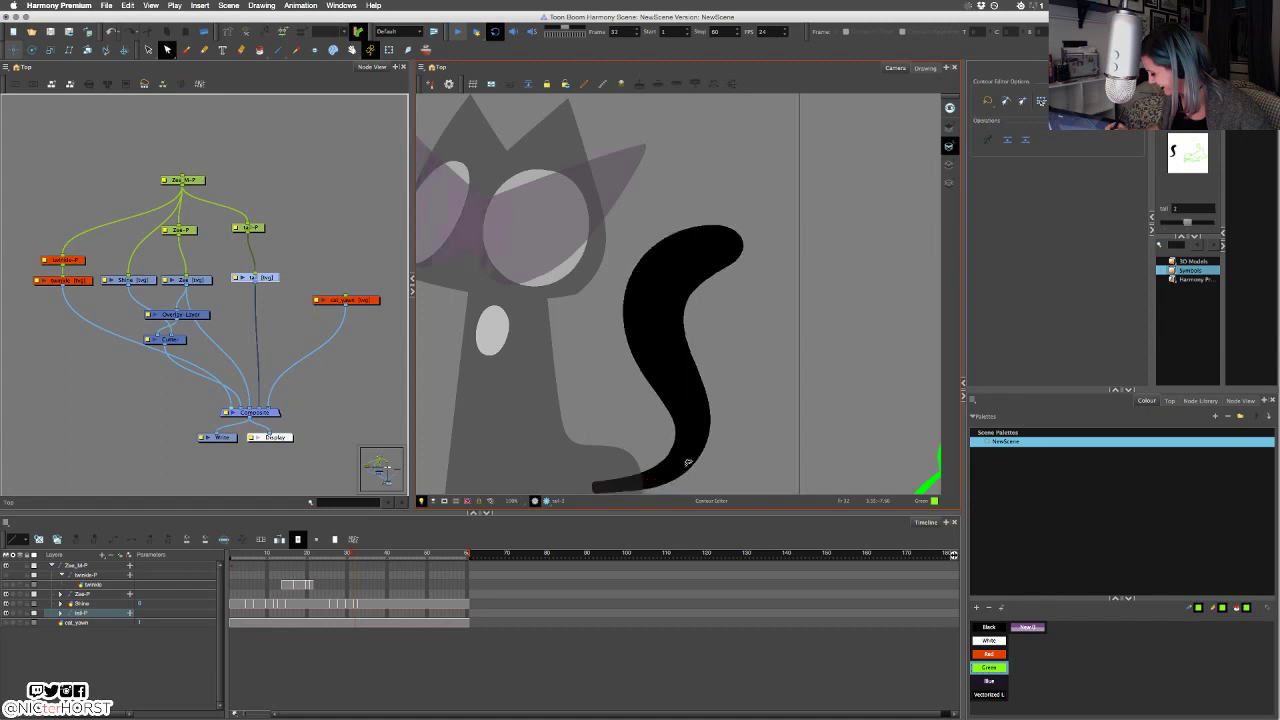
pyautogui.press('.')
pyautogui.press(',')
pyautogui.press('.')
pyautogui.press(',')
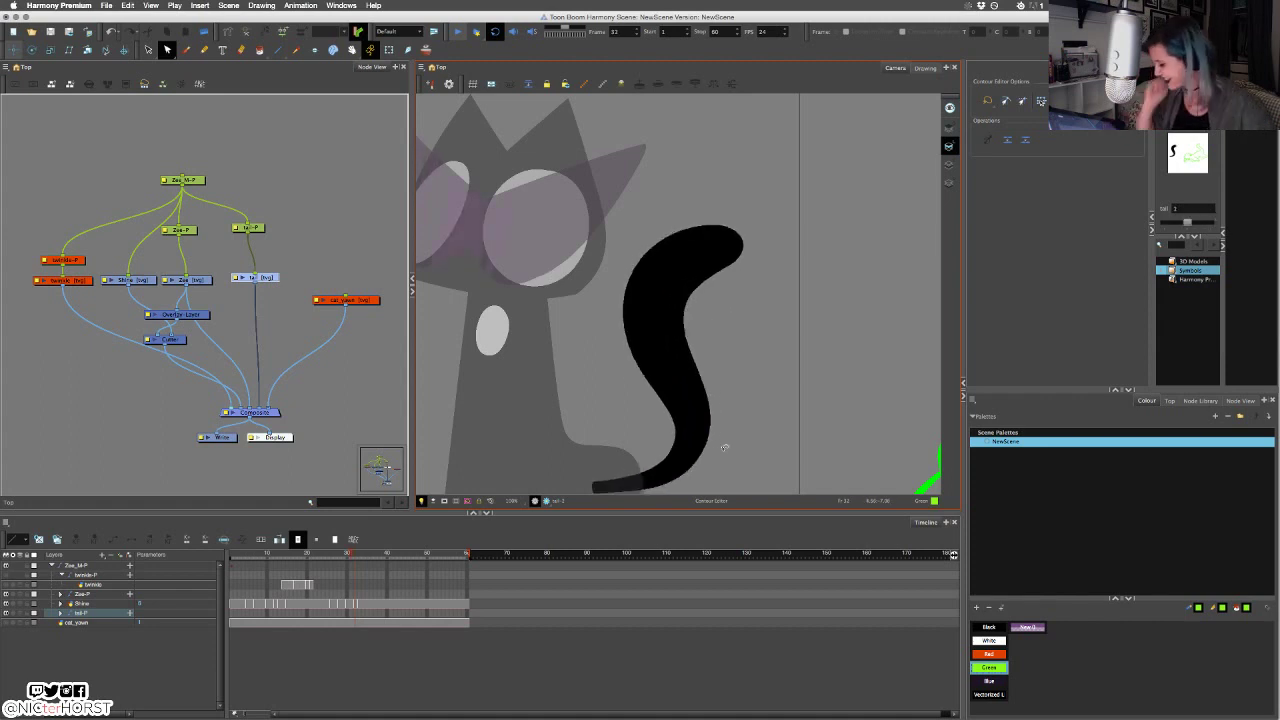
# Shift the tail tip a bit more toward the cat and readjust the upper bend's curve handle to match.
pyautogui.click(697, 253)
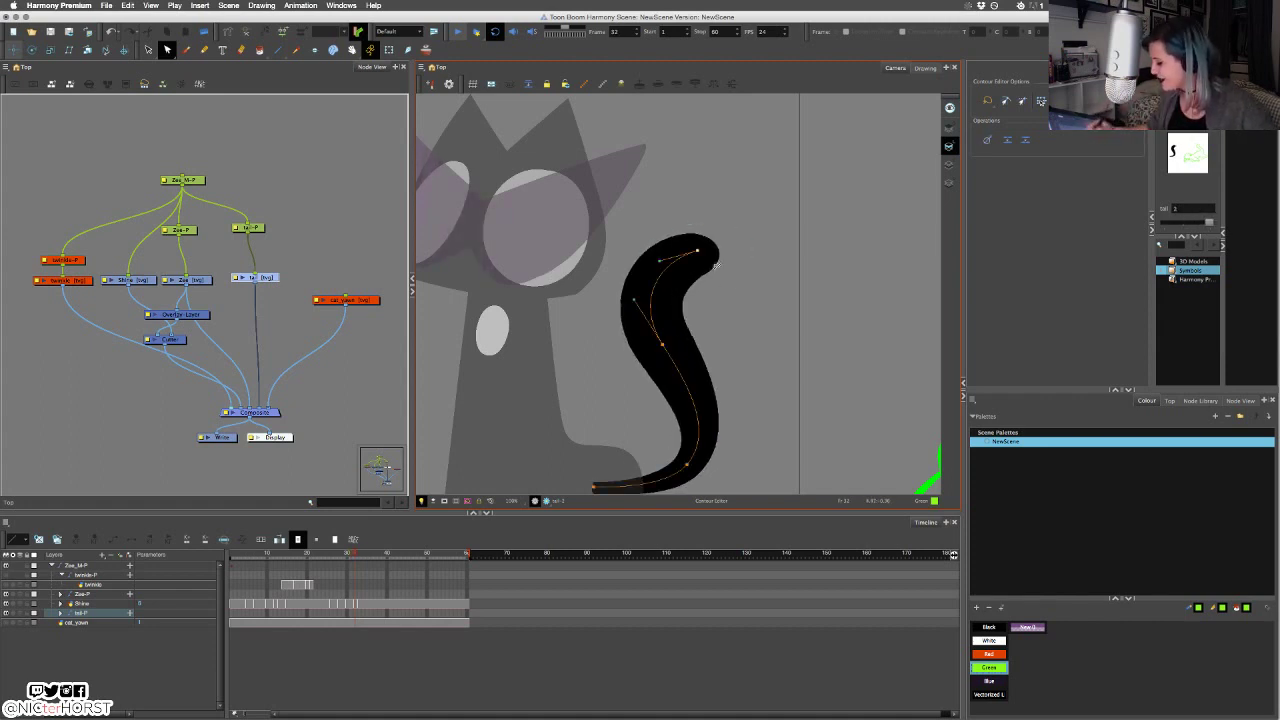
pyautogui.moveTo(697, 253); pyautogui.dragTo(689, 251)
pyautogui.click(661, 346)
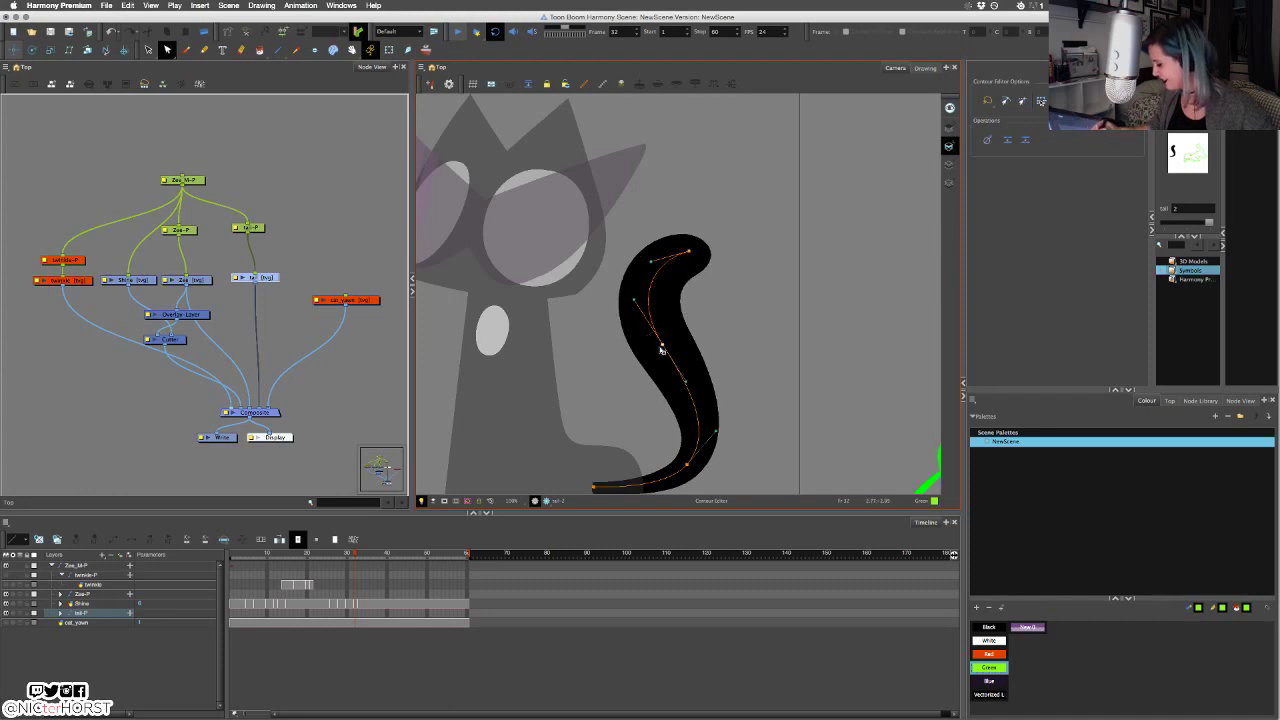
pyautogui.moveTo(633, 301); pyautogui.dragTo(634, 308)
pyautogui.click(720, 291)
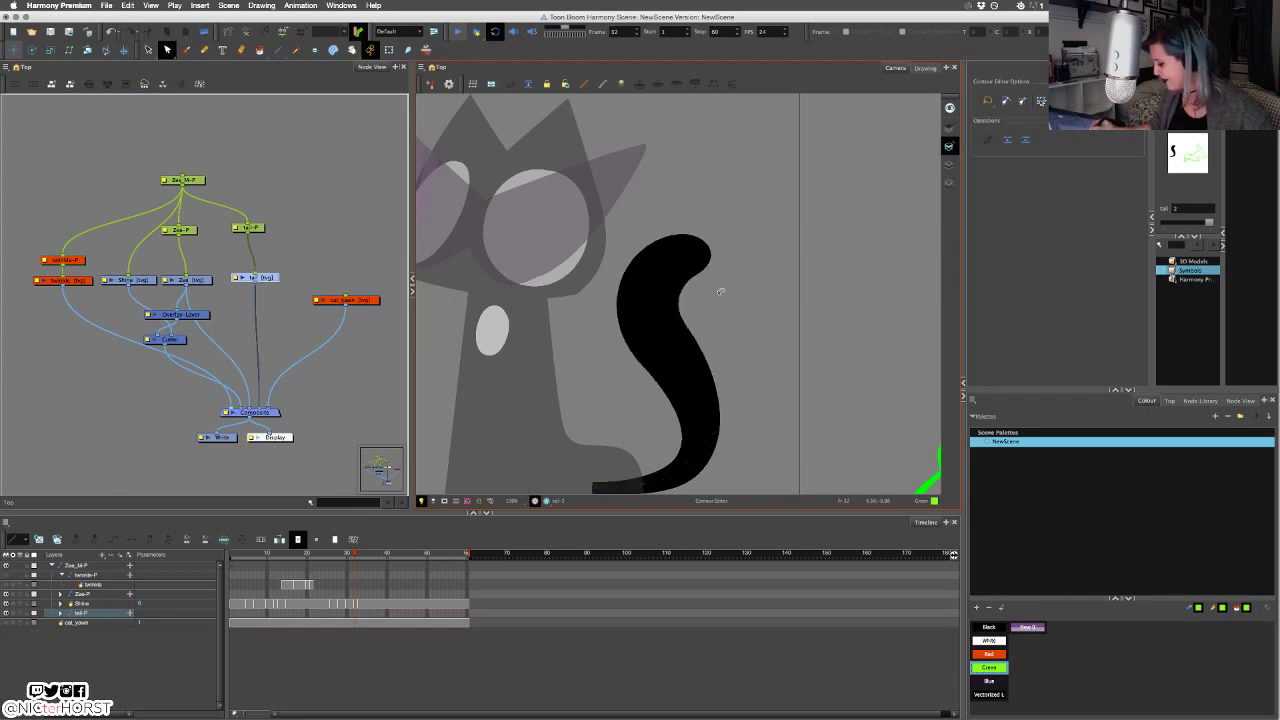
# Nudge the tip point slightly farther inward to tighten the curl, checking it against frame 31.
pyautogui.click(684, 275)
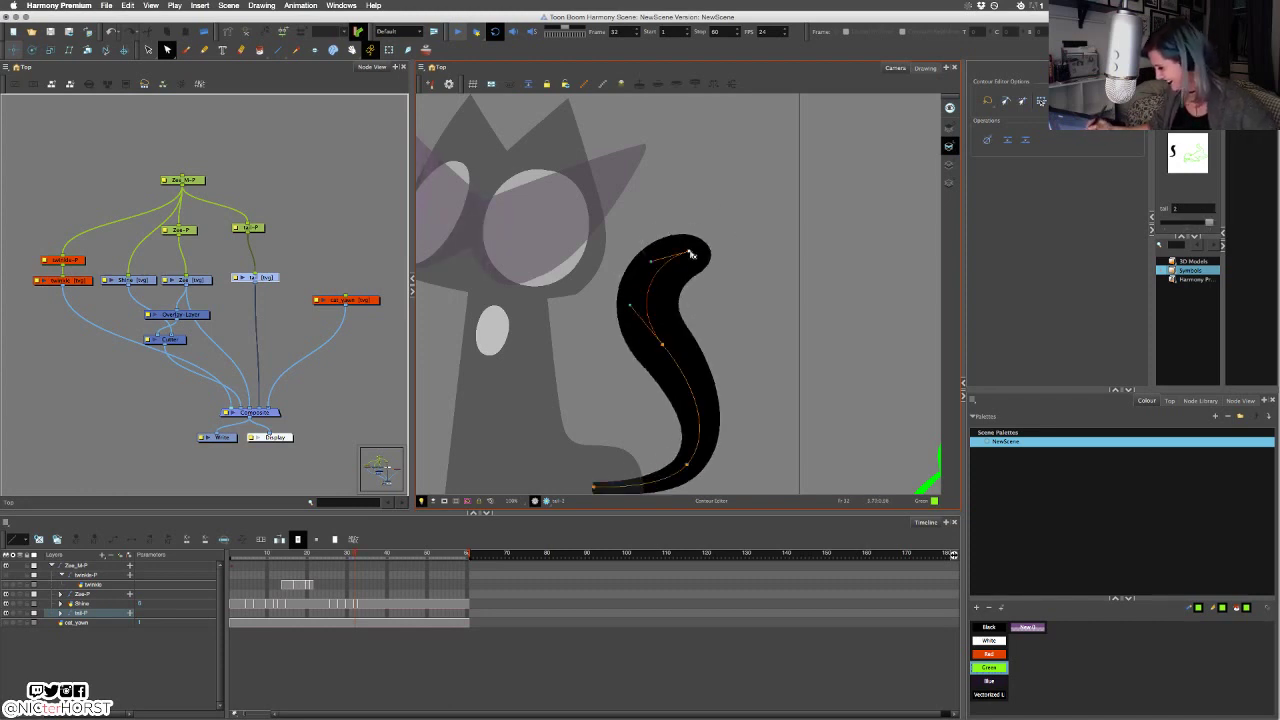
pyautogui.click(690, 252)
pyautogui.moveTo(684, 255); pyautogui.dragTo(681, 254)
pyautogui.press(',')
pyautogui.press('.')
pyautogui.press(',')
pyautogui.press('.')
pyautogui.press(',')
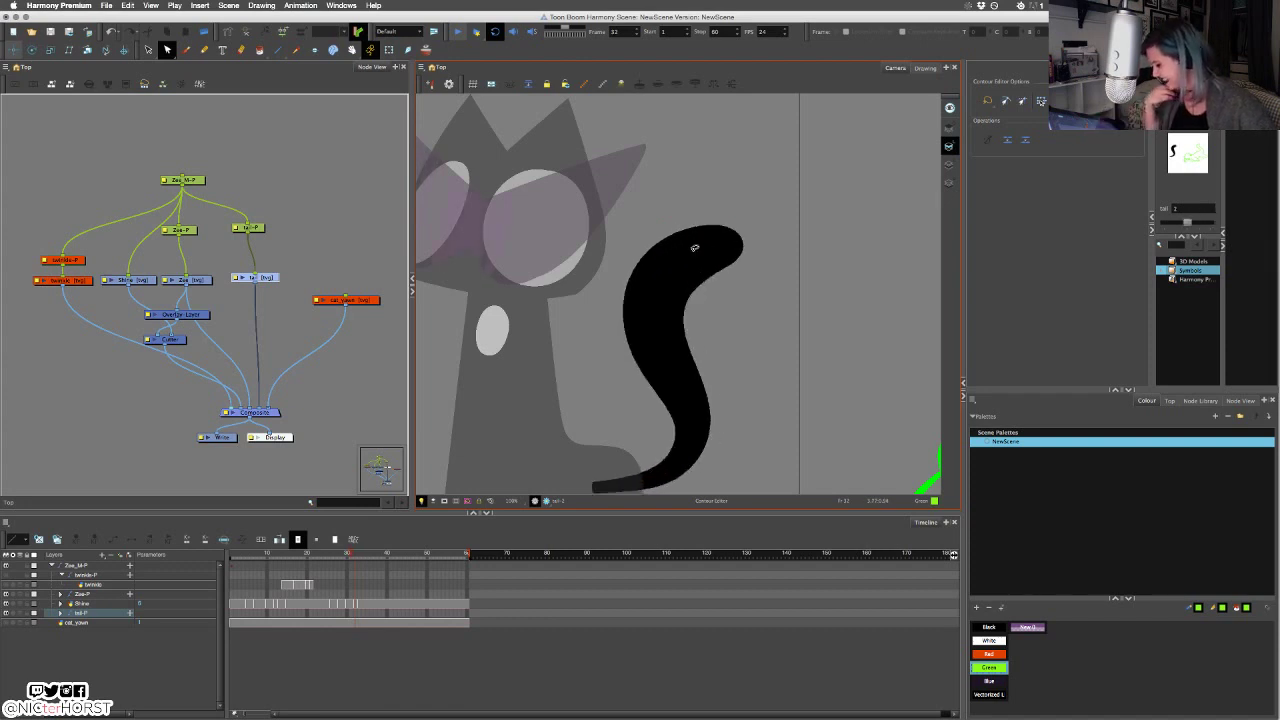
pyautogui.press('.')
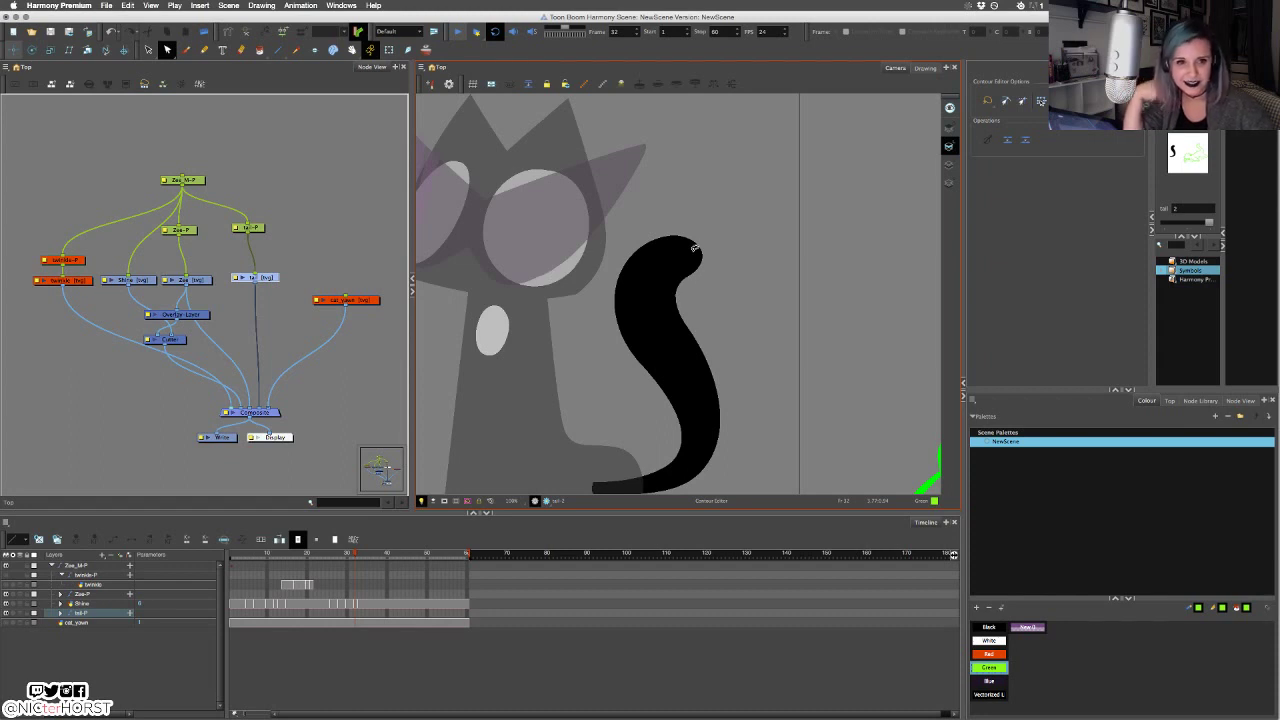
# Step repeatedly between the two tail drawings to examine the spacing and flow of the motion.
pyautogui.press(',')
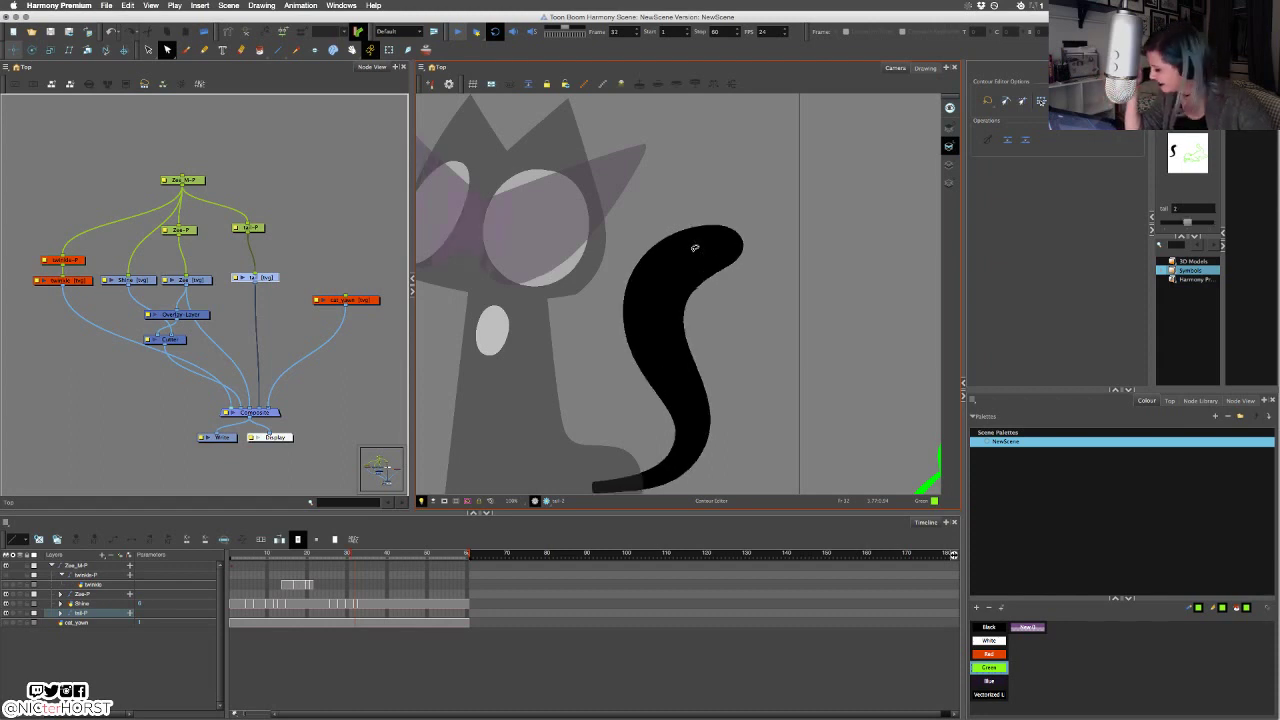
pyautogui.press('.')
pyautogui.press(',')
pyautogui.press('.')
pyautogui.press(',')
pyautogui.press('.')
pyautogui.press(',')
pyautogui.press('.')
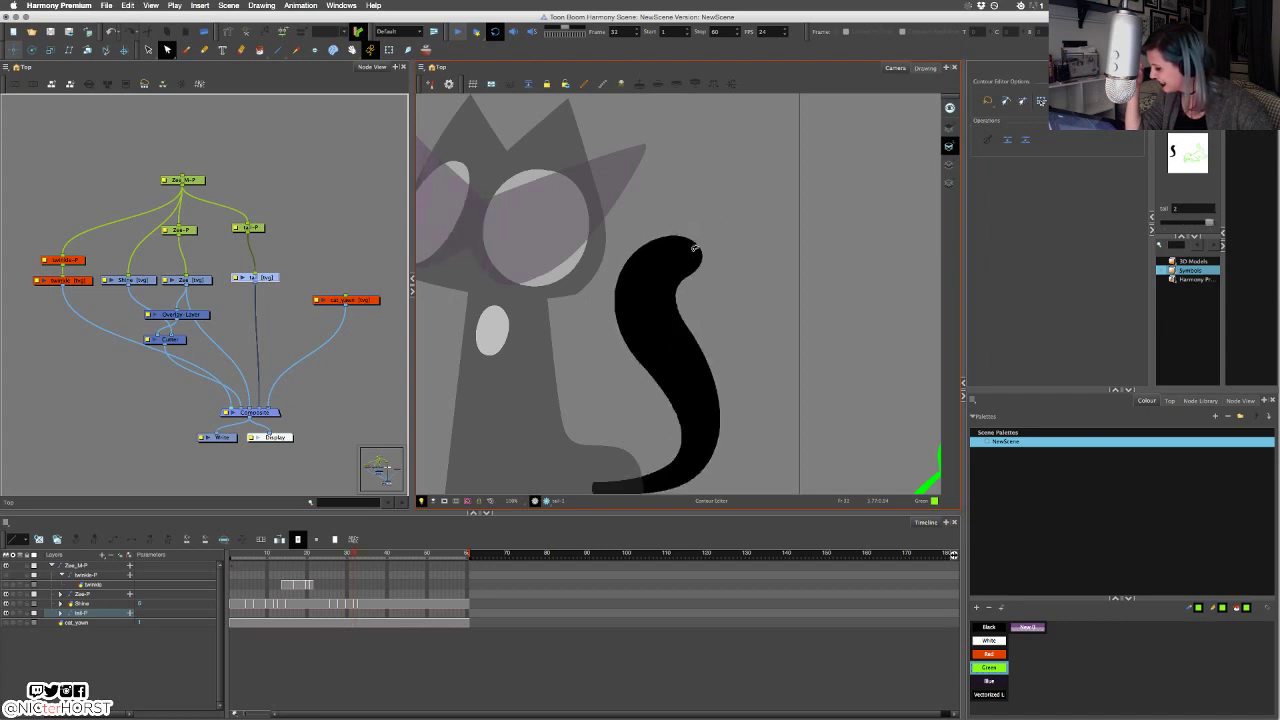
pyautogui.press(',')
pyautogui.press('.')
pyautogui.press(',')
pyautogui.press('.')
# Nudge the tail's middle point slightly toward the cat and compare the two frames.
pyautogui.click(667, 293)
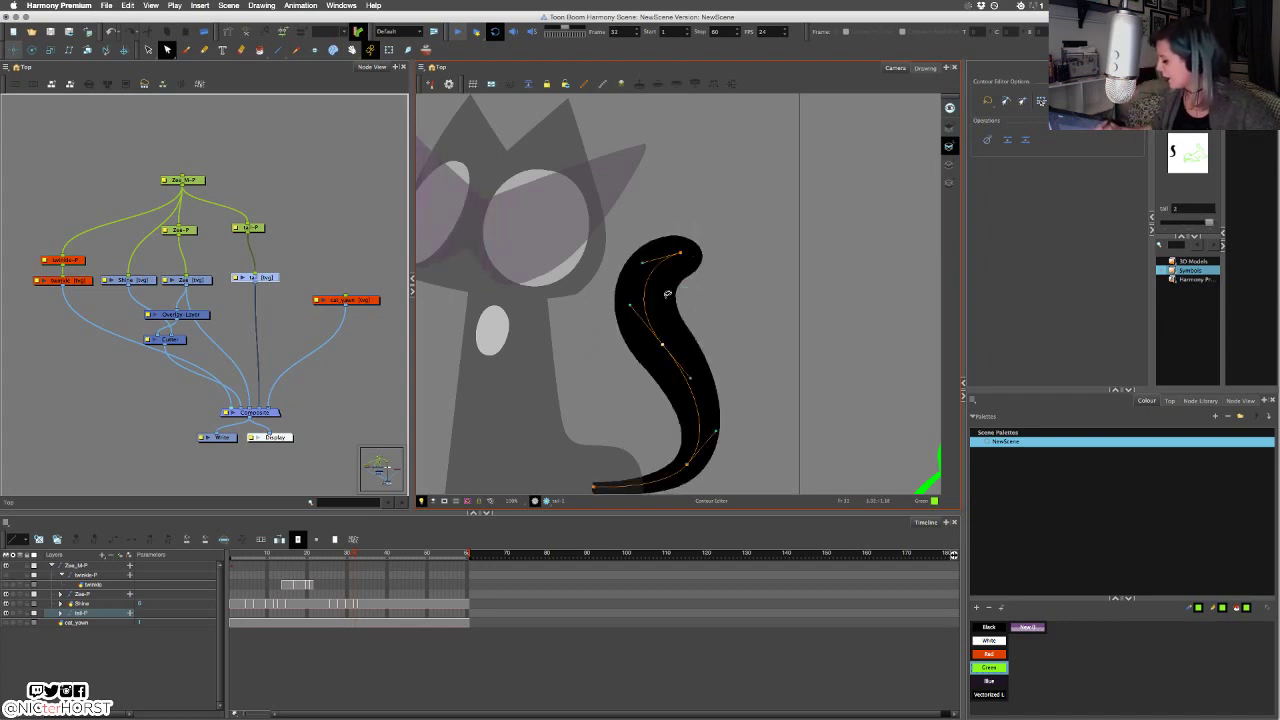
pyautogui.moveTo(661, 346); pyautogui.dragTo(658, 347)
pyautogui.press(',')
pyautogui.press('.')
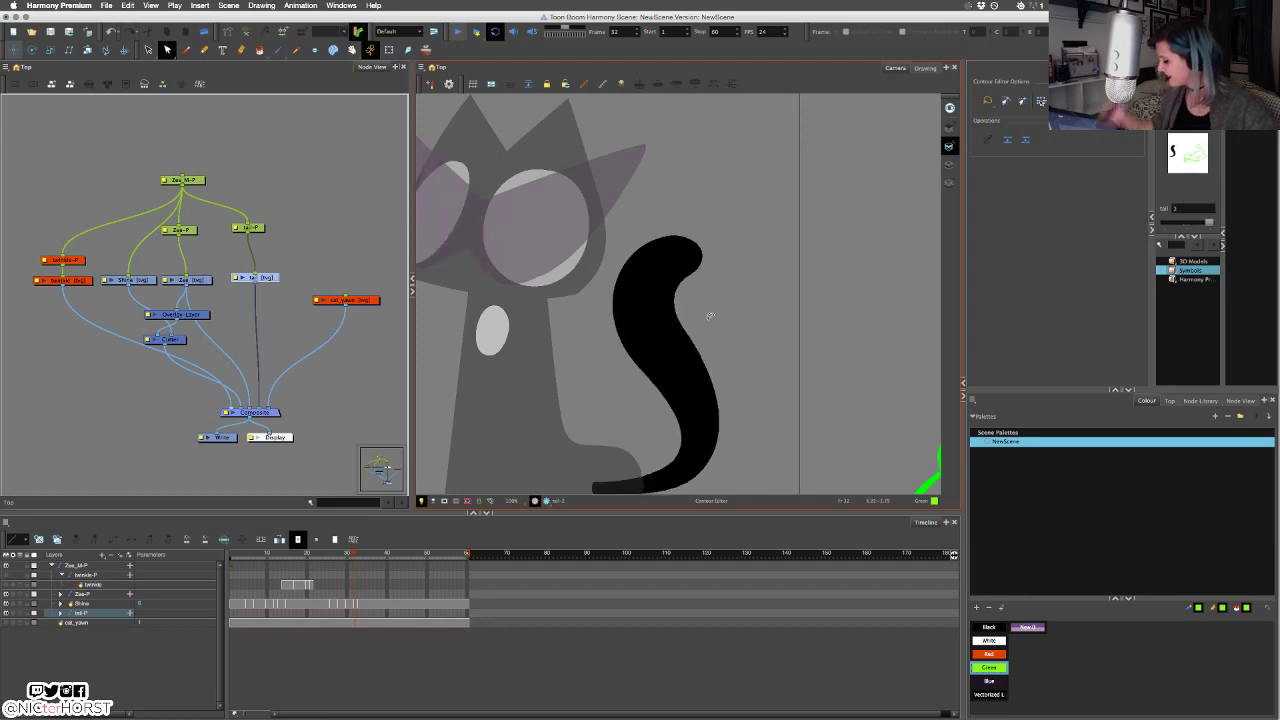
pyautogui.press(',')
pyautogui.press('.')
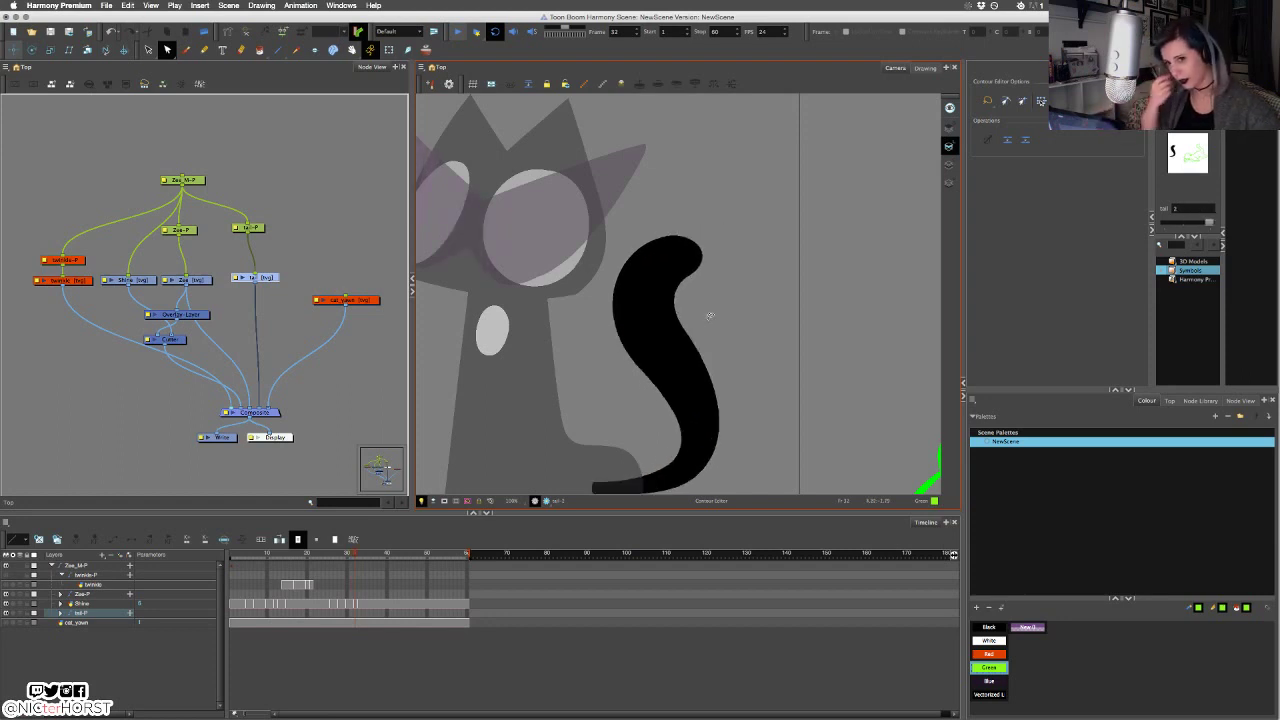
# Select the tail's tip point and nudge it slightly inward and up, comparing it with the previous frame.
pyautogui.moveTo(735, 255)
pyautogui.mouseDown()
pyautogui.moveTo(674, 286)
pyautogui.moveTo(698, 251)
pyautogui.moveTo(648, 270)
pyautogui.moveTo(677, 250)
pyautogui.mouseUp()
pyautogui.press(',')
pyautogui.press('.')
pyautogui.press(',')
pyautogui.press('.')
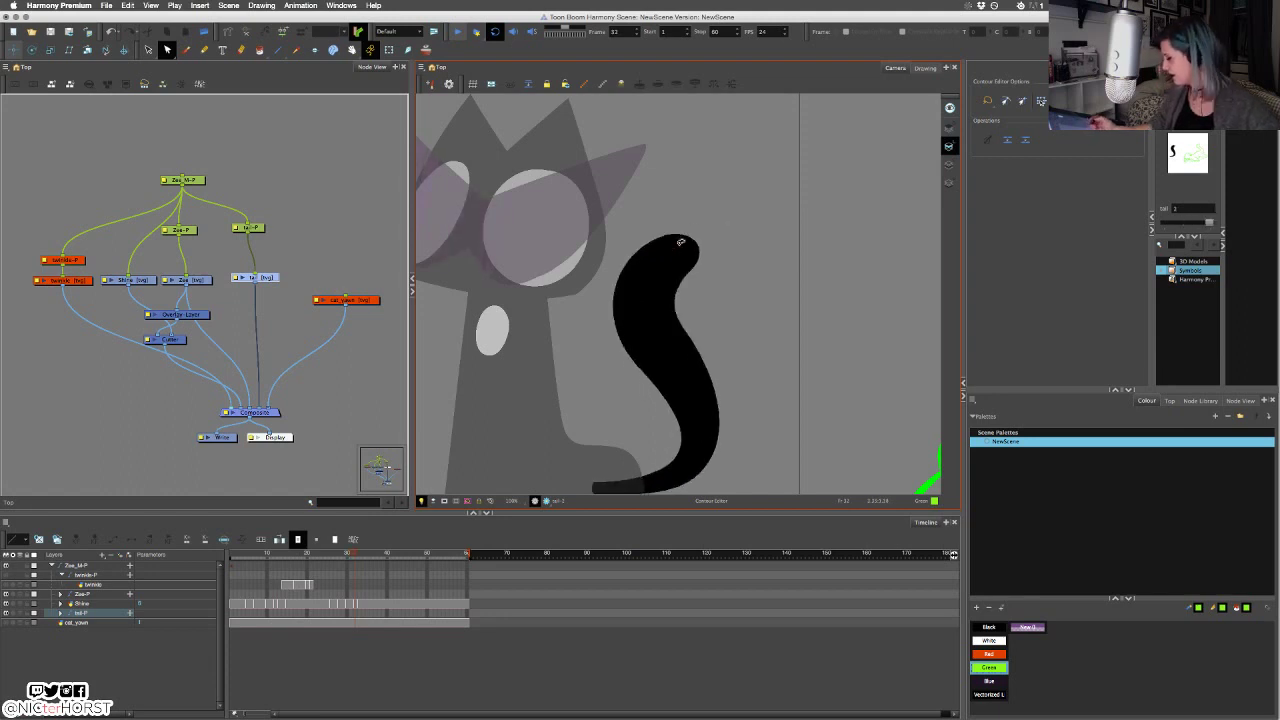
# Nudge the frame 32 tail's tip slightly toward the cat and compare the pose with the previous frame.
pyautogui.press(',')
pyautogui.press('.')
pyautogui.press(',')
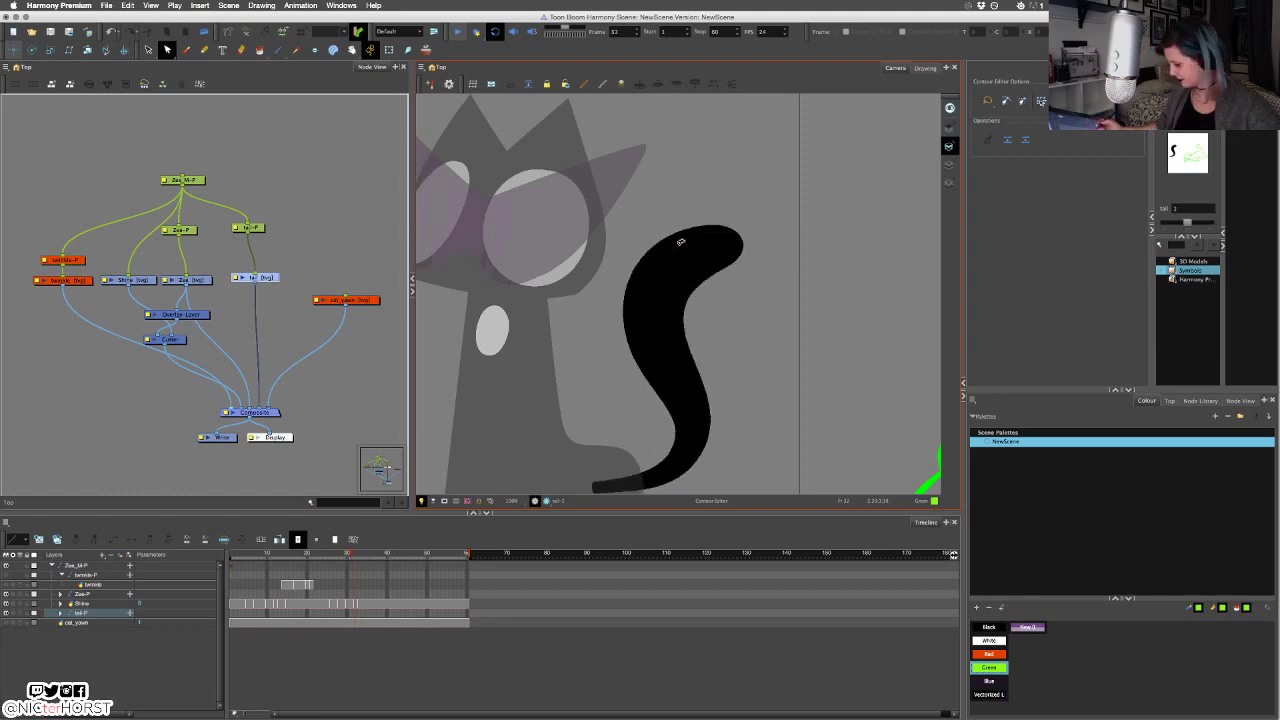
pyautogui.press('.')
pyautogui.moveTo(714, 229); pyautogui.dragTo(652, 264)
pyautogui.press(',')
pyautogui.press('.')
pyautogui.press(',')
pyautogui.press('.')
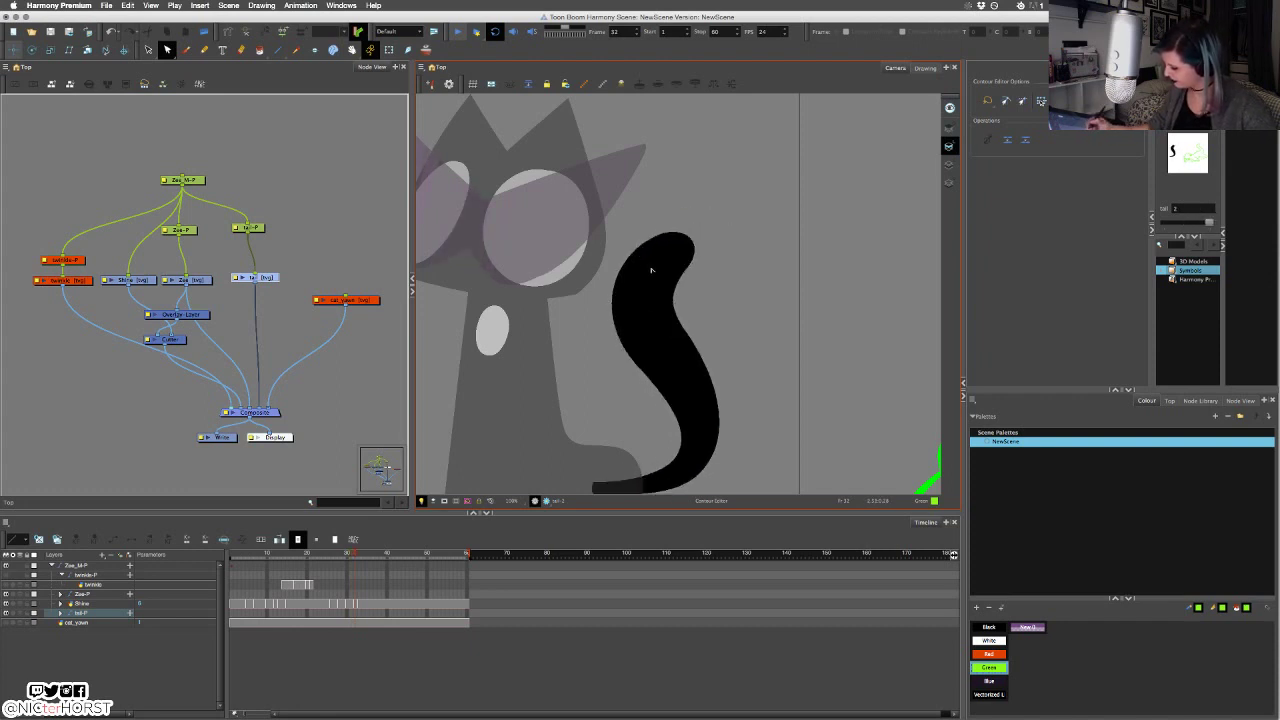
pyautogui.press(',')
pyautogui.press('.')
pyautogui.press(',')
pyautogui.press('.')
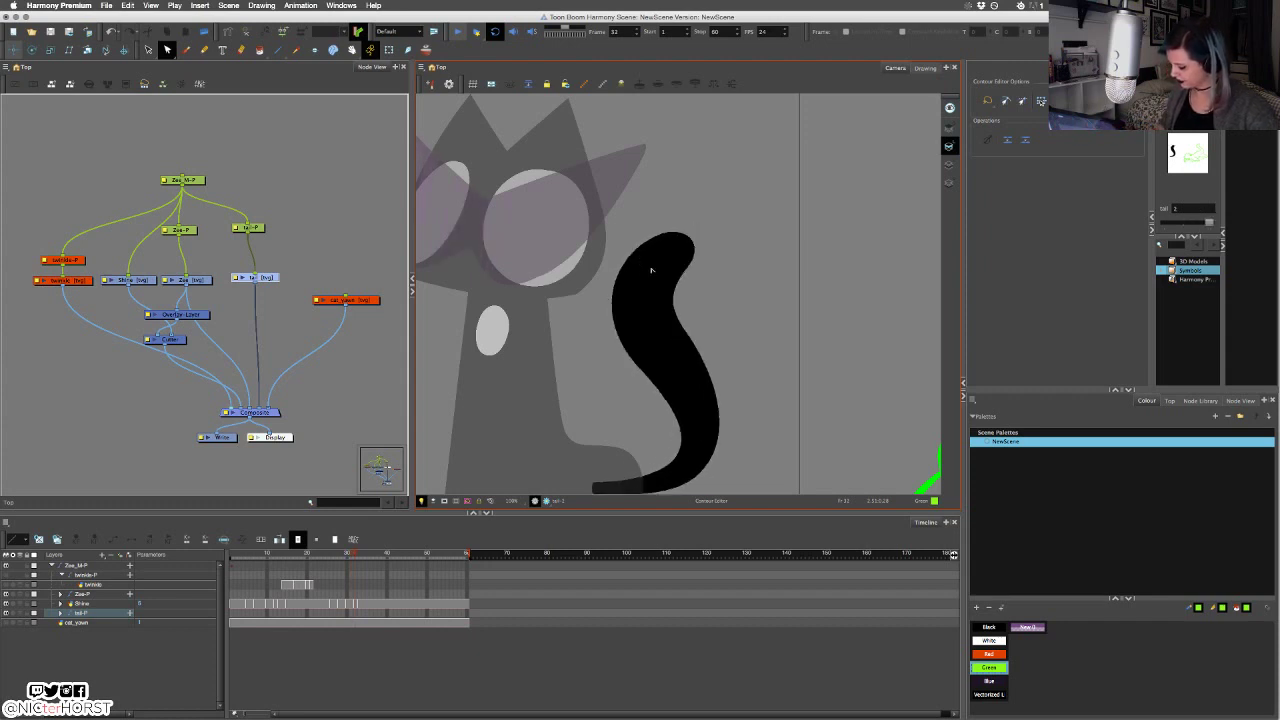
# Duplicate the tail drawing at frame 33 and select its centreline points for contour editing.
pyautogui.press('.')
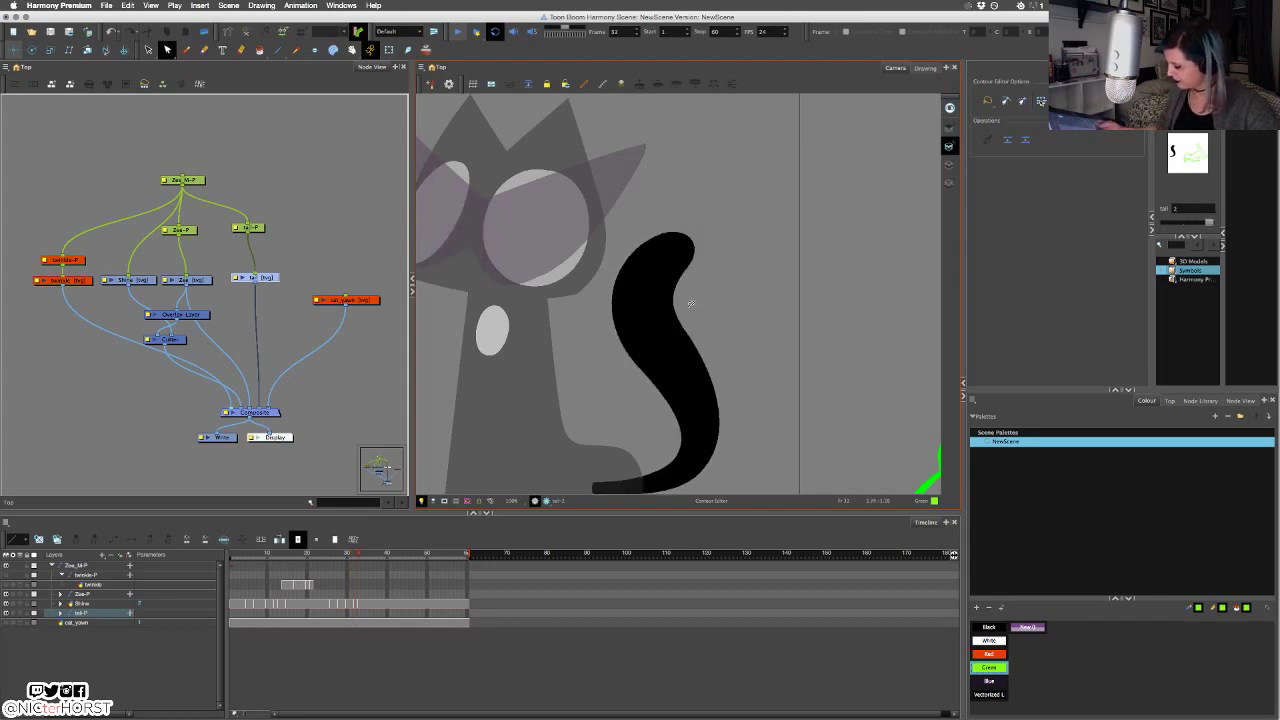
pyautogui.rightClick(691, 304)
pyautogui.click(752, 519)
pyautogui.moveTo(740, 217)
pyautogui.mouseDown()
pyautogui.moveTo(619, 275)
pyautogui.moveTo(668, 290)
pyautogui.moveTo(662, 252)
pyautogui.moveTo(625, 318)
pyautogui.moveTo(664, 352)
pyautogui.mouseUp()
pyautogui.click(660, 348)
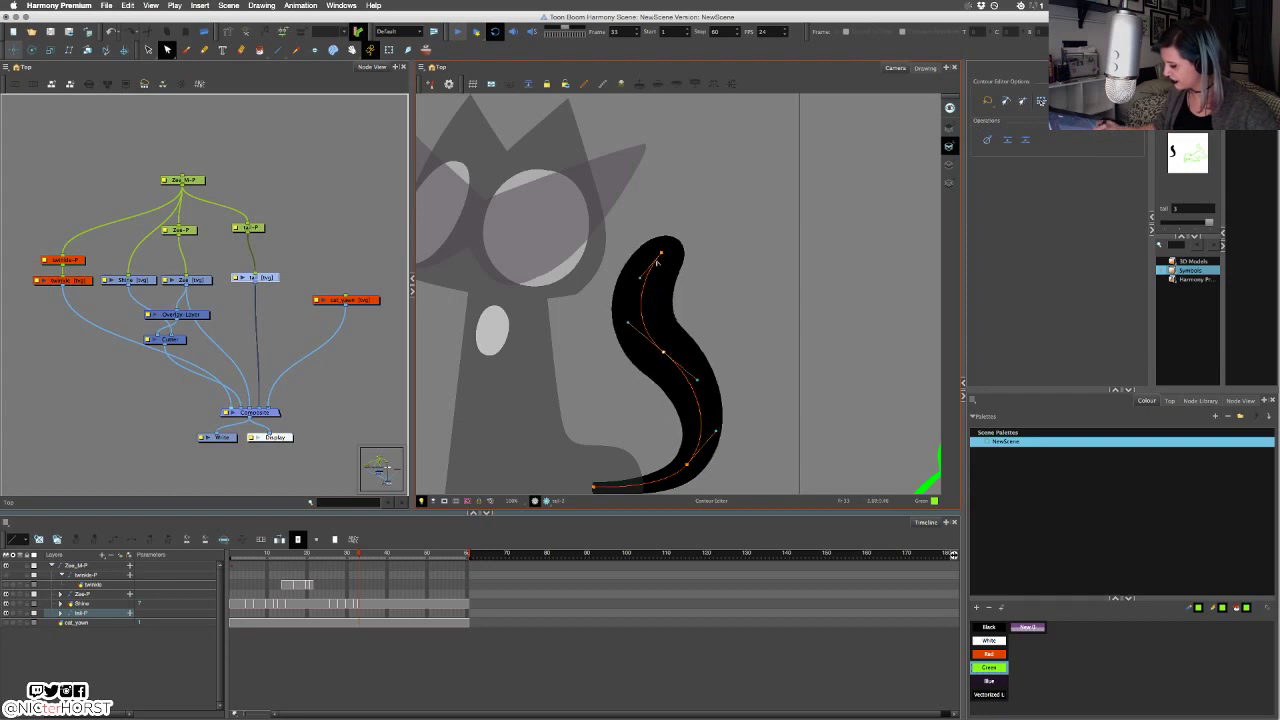
# Move the frame 33 tail's tip down toward the cat, shift its middle point slightly outward, and adjust the upper curve.
pyautogui.click(660, 254)
pyautogui.moveTo(660, 254); pyautogui.dragTo(671, 356)
pyautogui.click(653, 256)
pyautogui.click(702, 308)
pyautogui.click(694, 362)
pyautogui.moveTo(653, 256); pyautogui.dragTo(622, 294)
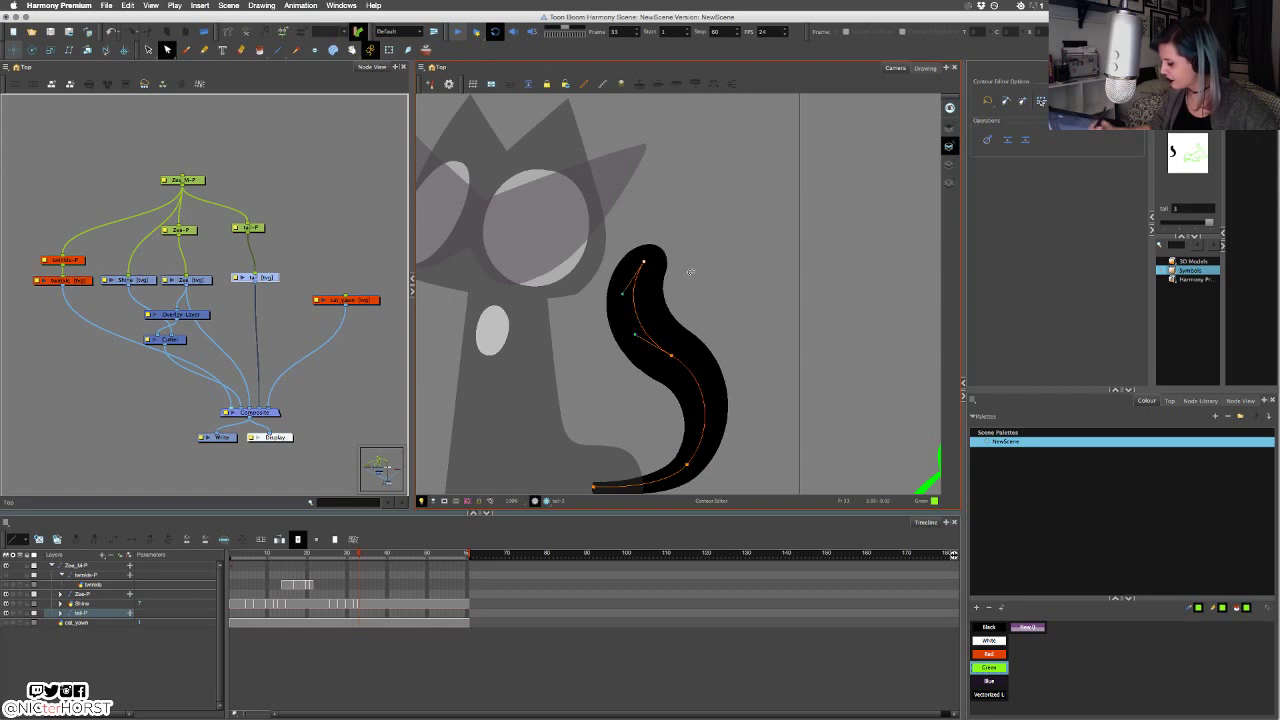
# Smooth the frame 33 tail's lower and middle bends with their curve handles, then scrub through the motion to check it.
pyautogui.moveTo(687, 464); pyautogui.dragTo(719, 437)
pyautogui.click(671, 356)
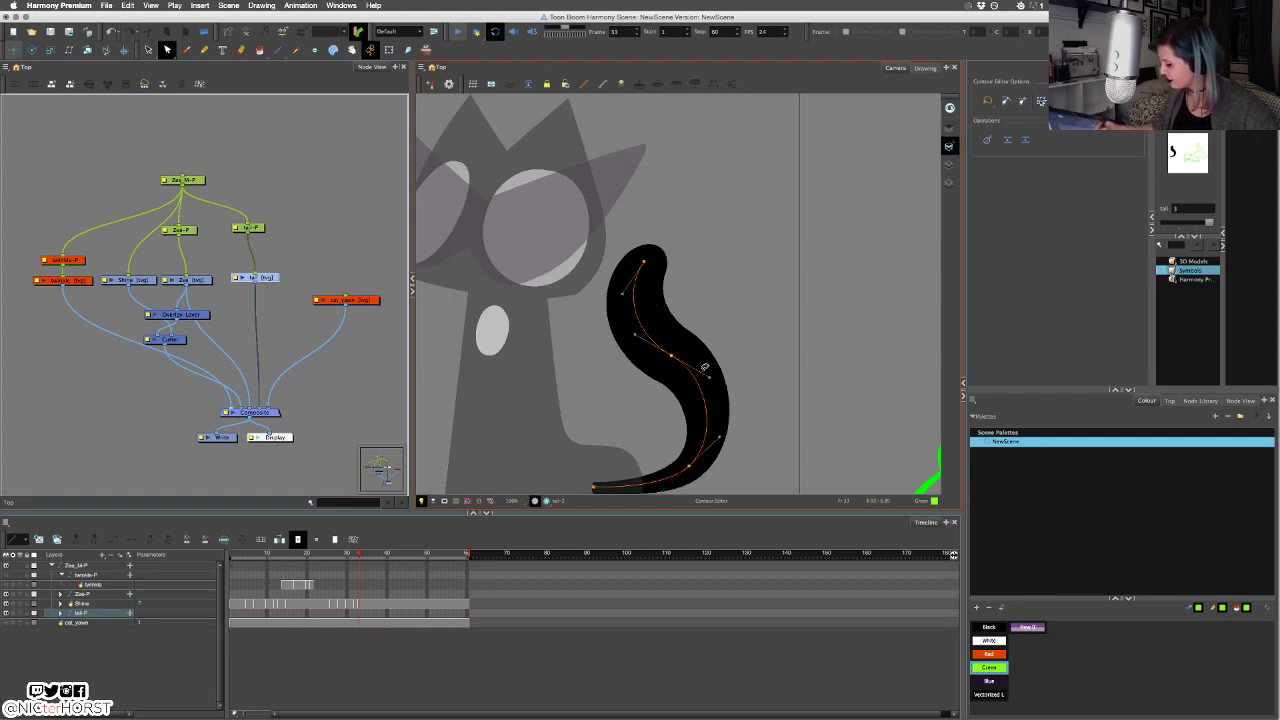
pyautogui.moveTo(709, 378); pyautogui.dragTo(673, 358)
pyautogui.click(732, 336)
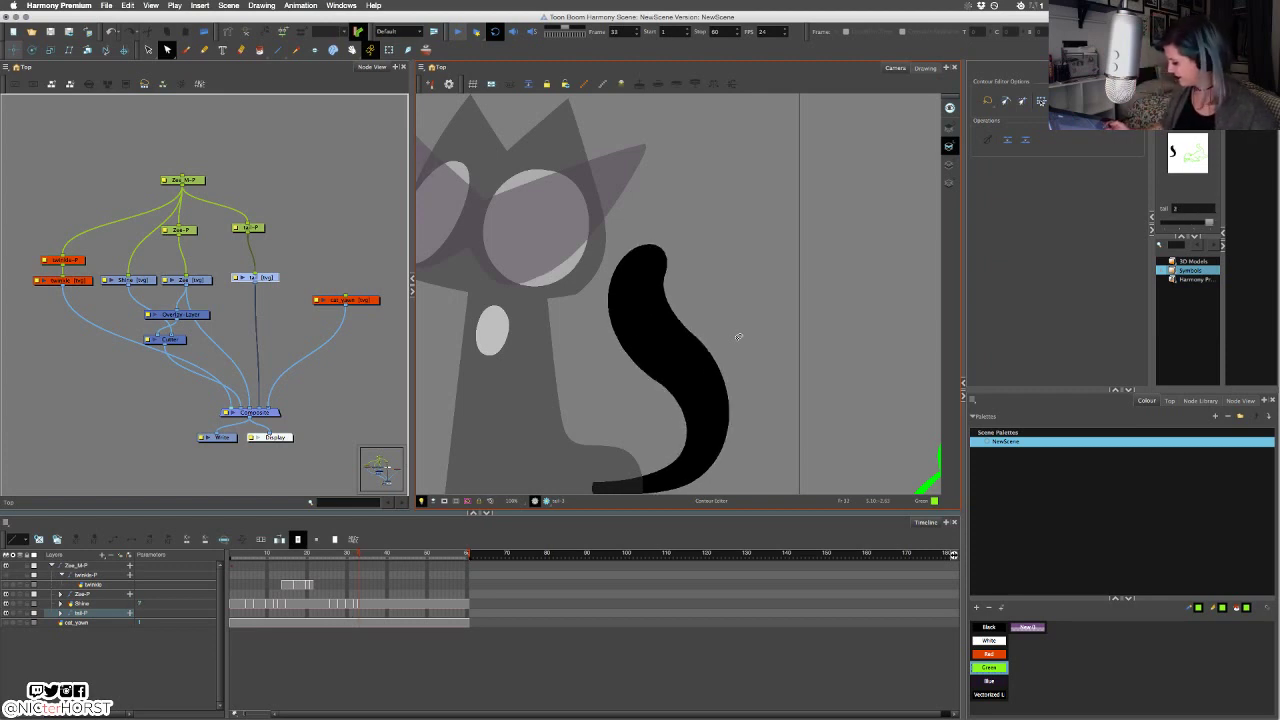
pyautogui.click(317, 558)
pyautogui.moveTo(317, 559); pyautogui.dragTo(359, 573)
# Select the cat's master peg and move the whole character slightly left within the camera frame.
pyautogui.click(167, 216)
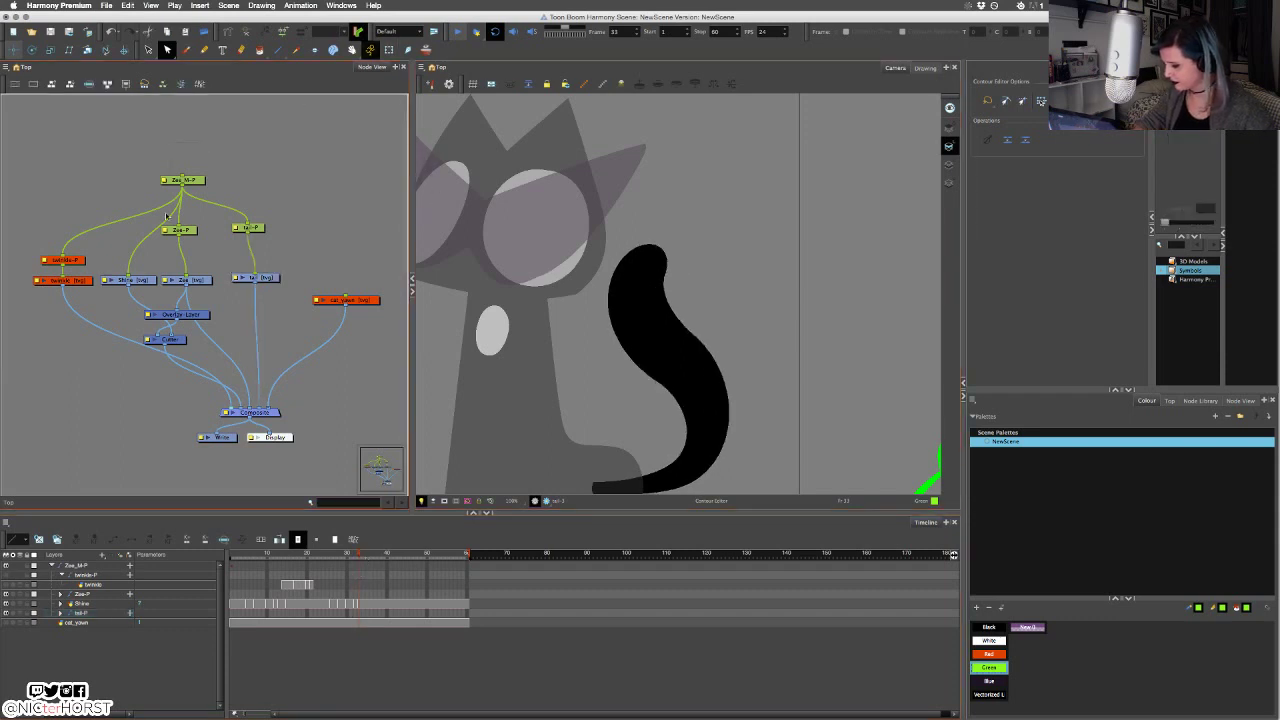
pyautogui.click(183, 181)
pyautogui.click(389, 50)
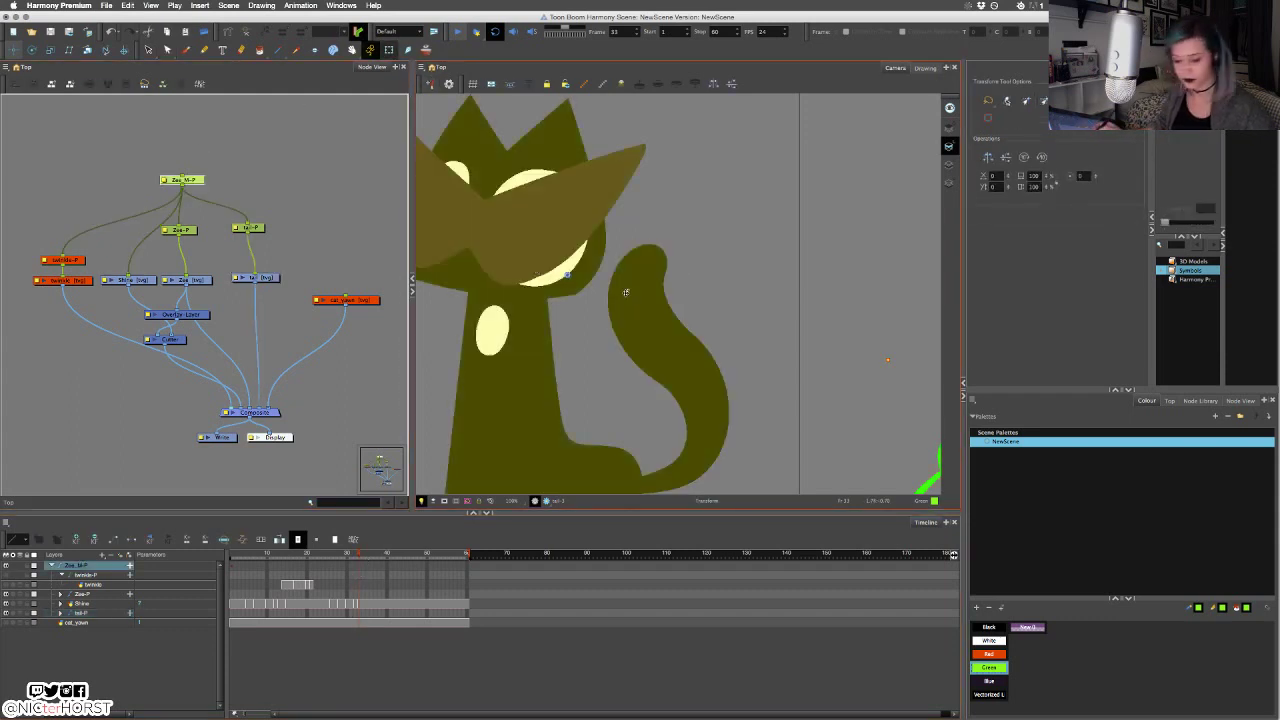
pyautogui.scroll(-3, 626, 292)
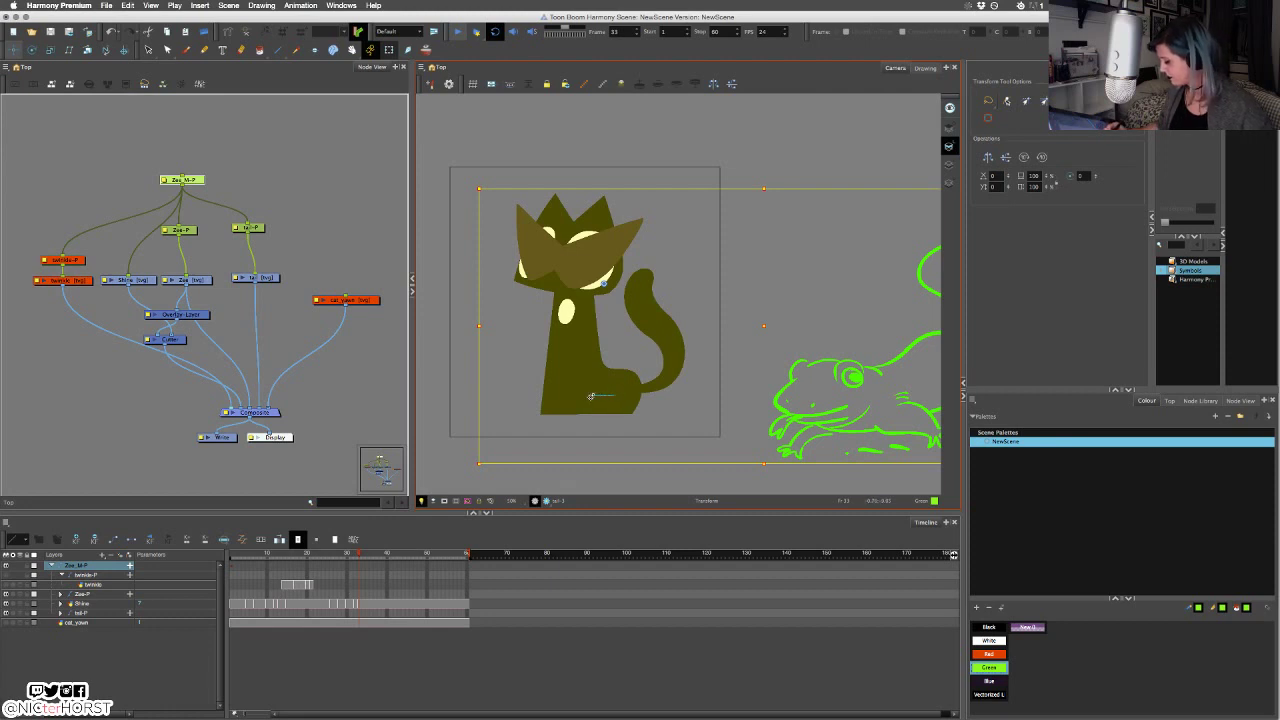
pyautogui.keyDown('shift'); pyautogui.click(591, 397); pyautogui.keyUp('shift')
pyautogui.click(666, 406)
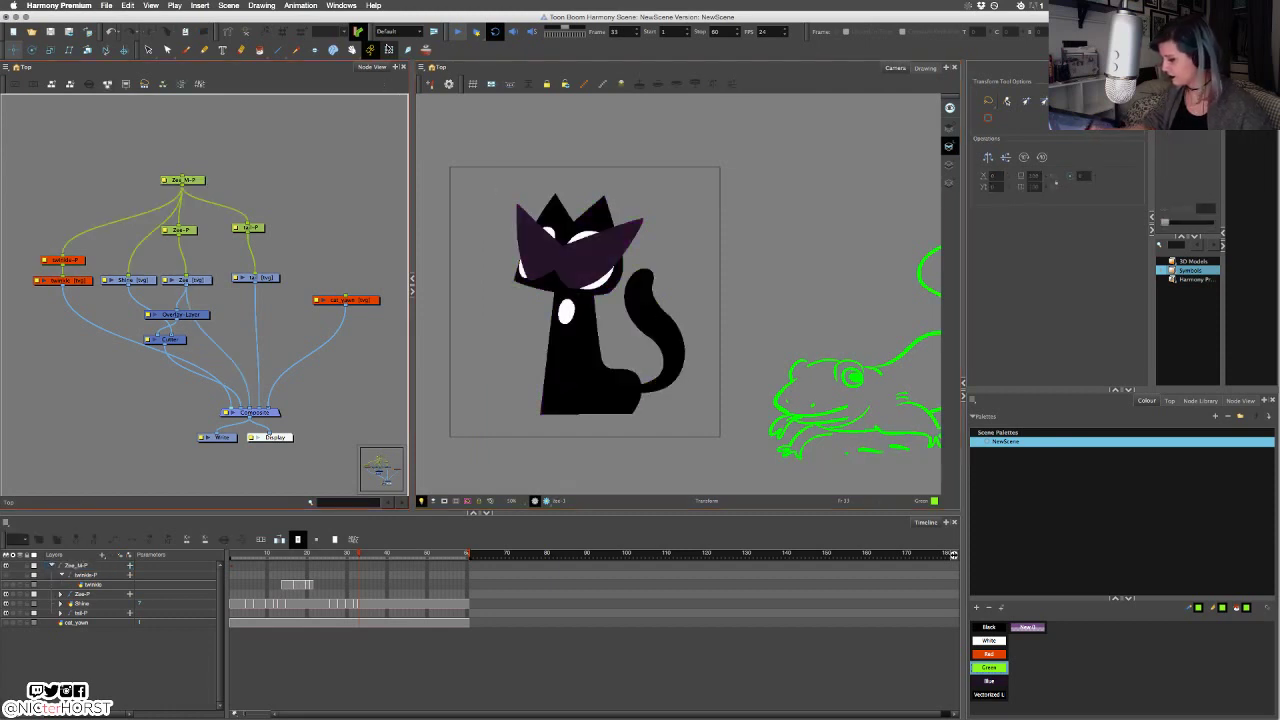
pyautogui.click(388, 49)
pyautogui.click(184, 181)
pyautogui.moveTo(618, 399)
pyautogui.mouseDown()
pyautogui.moveTo(581, 404)
pyautogui.moveTo(603, 401)
pyautogui.mouseUp()
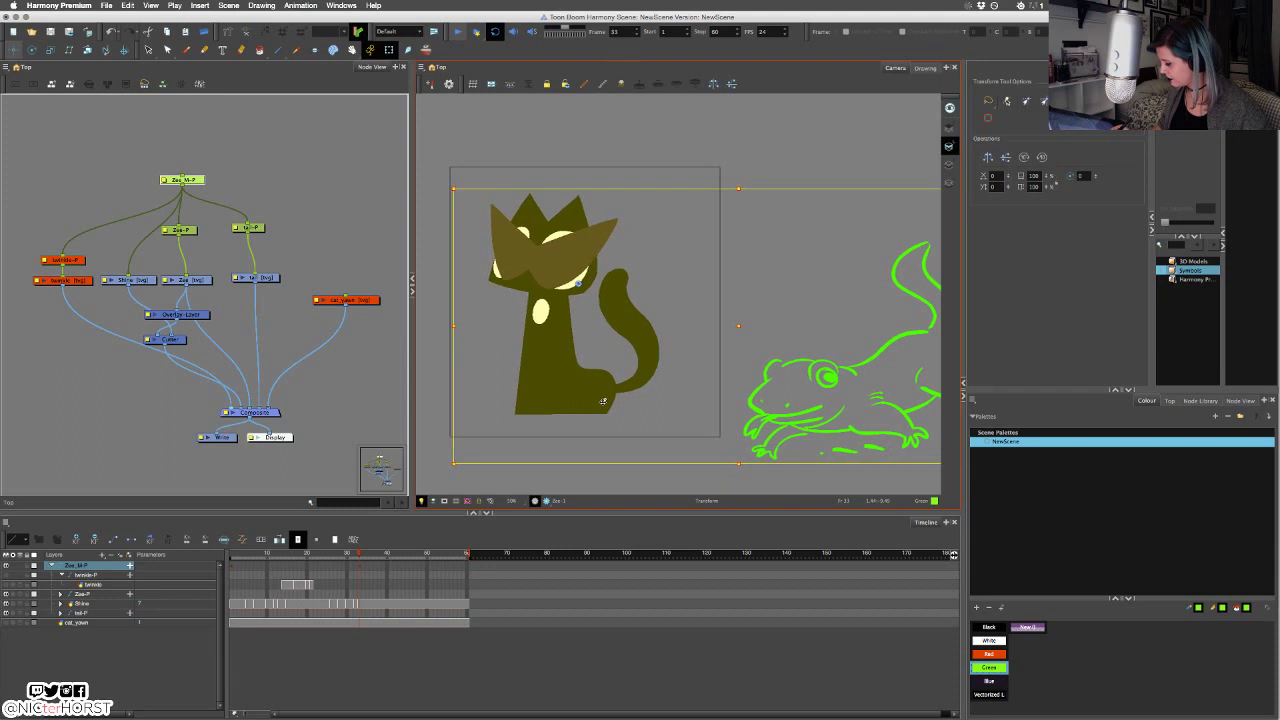
pyautogui.click(773, 287)
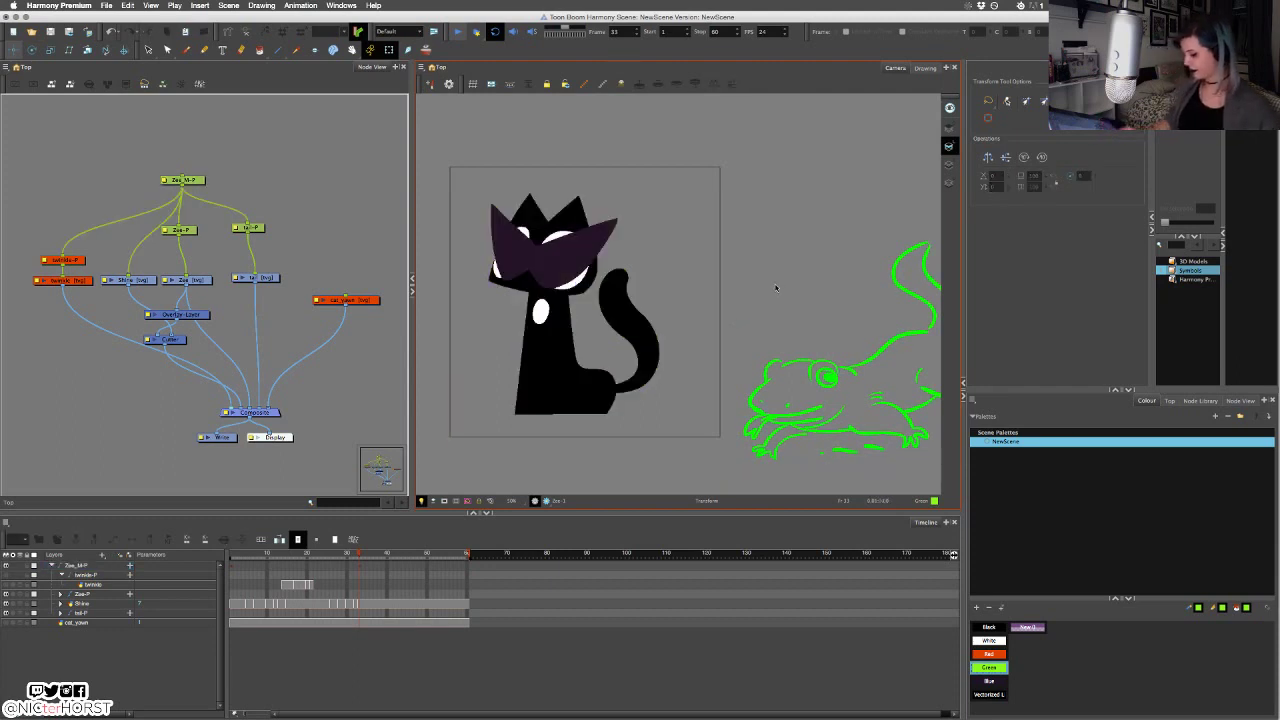
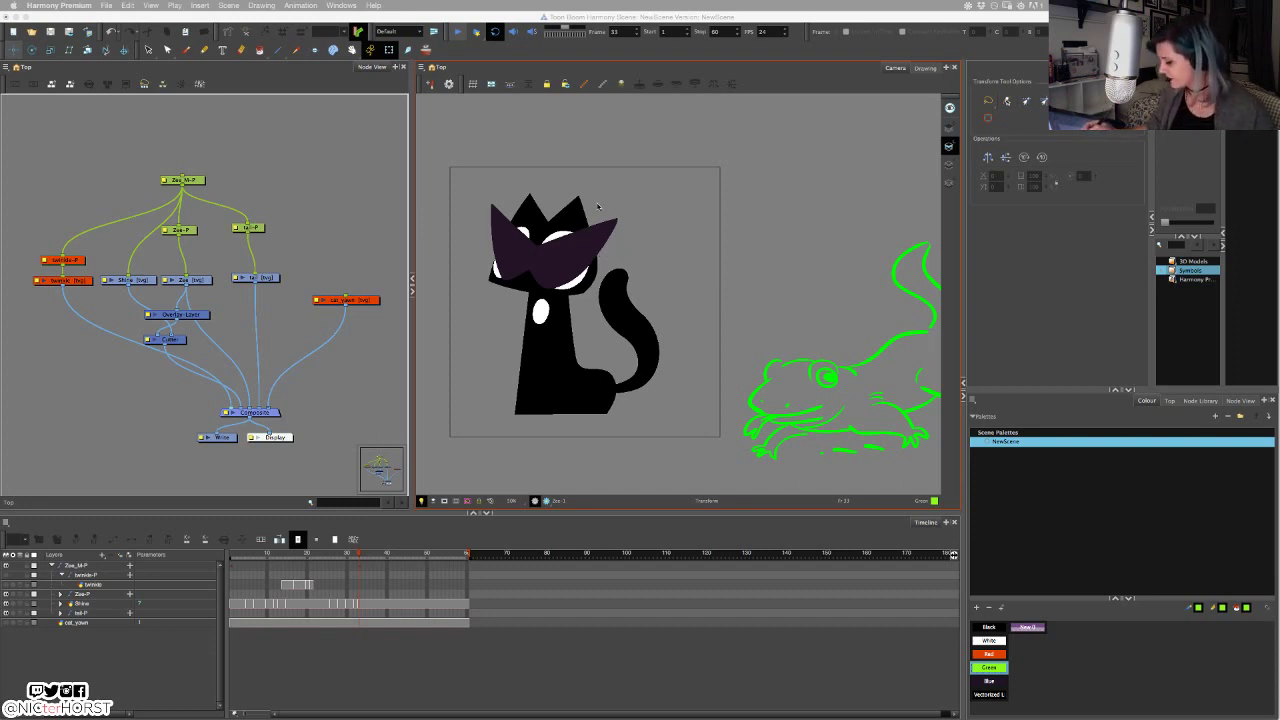
# Check the master peg at frames 33 and 1, then scrub through the tail motion to frame 35.
pyautogui.moveTo(358, 556)
pyautogui.mouseDown()
pyautogui.moveTo(341, 558)
pyautogui.moveTo(358, 560)
pyautogui.mouseUp()
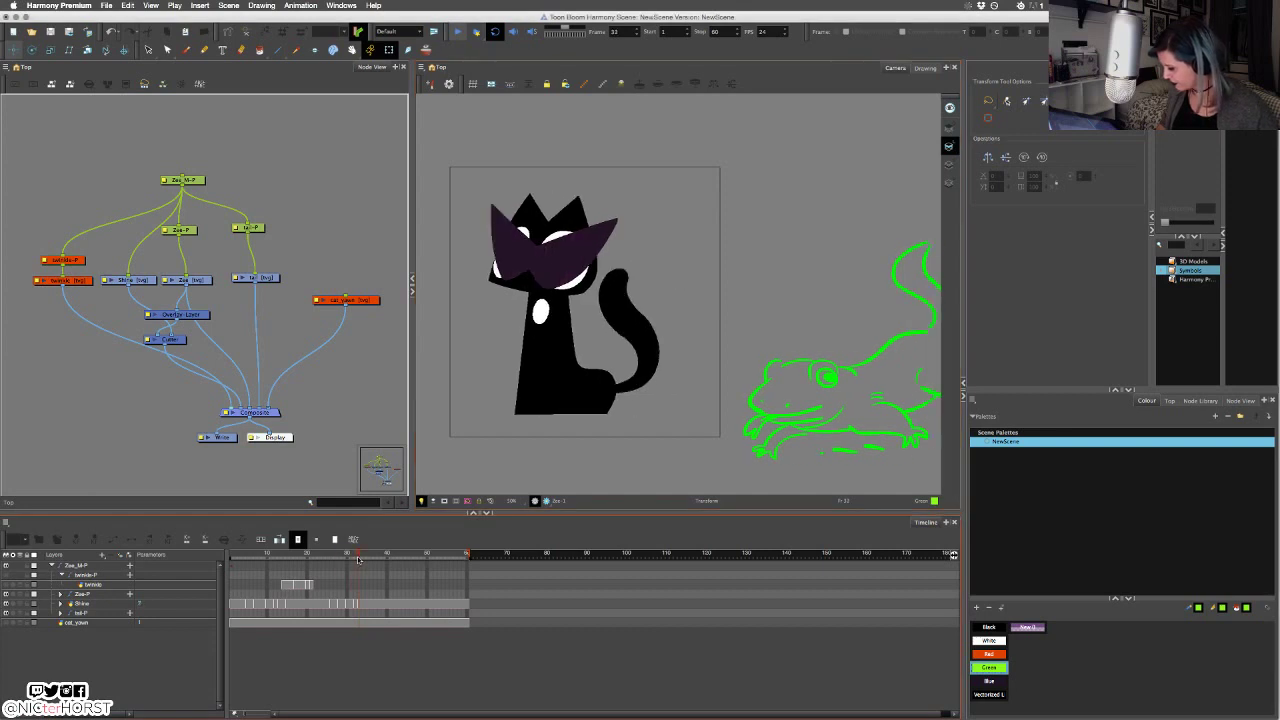
pyautogui.click(360, 567)
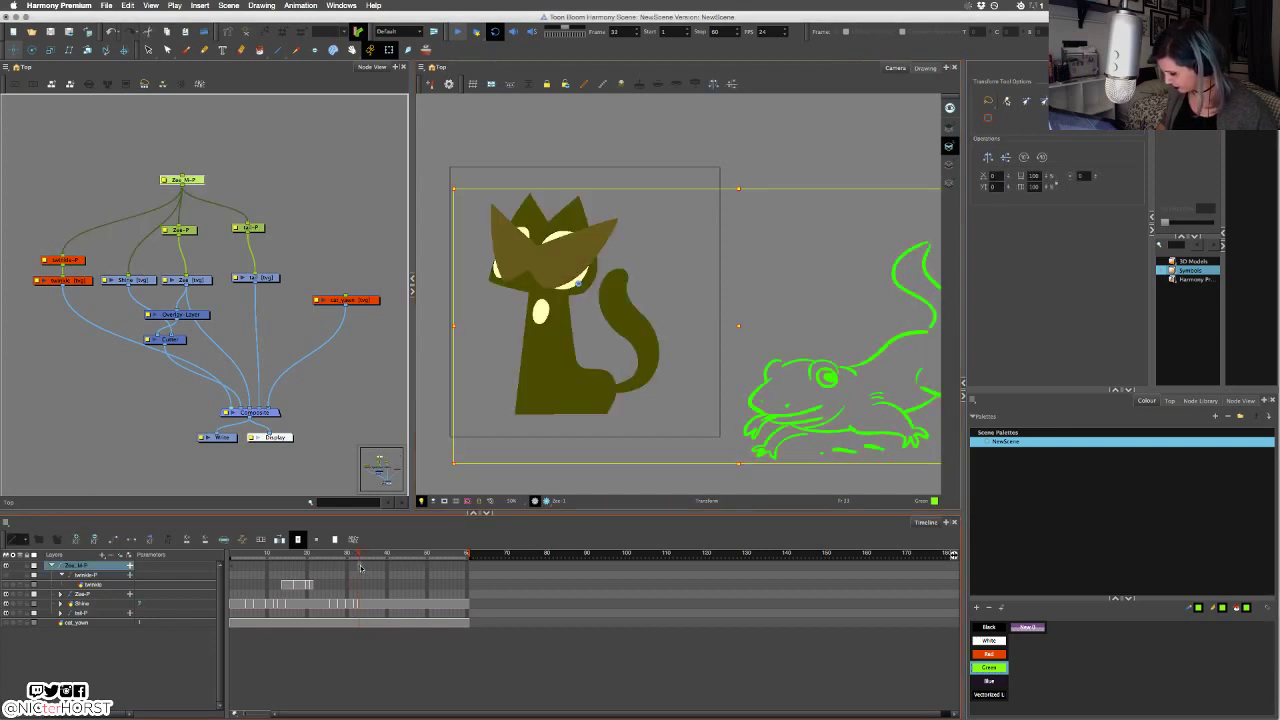
pyautogui.click(227, 567)
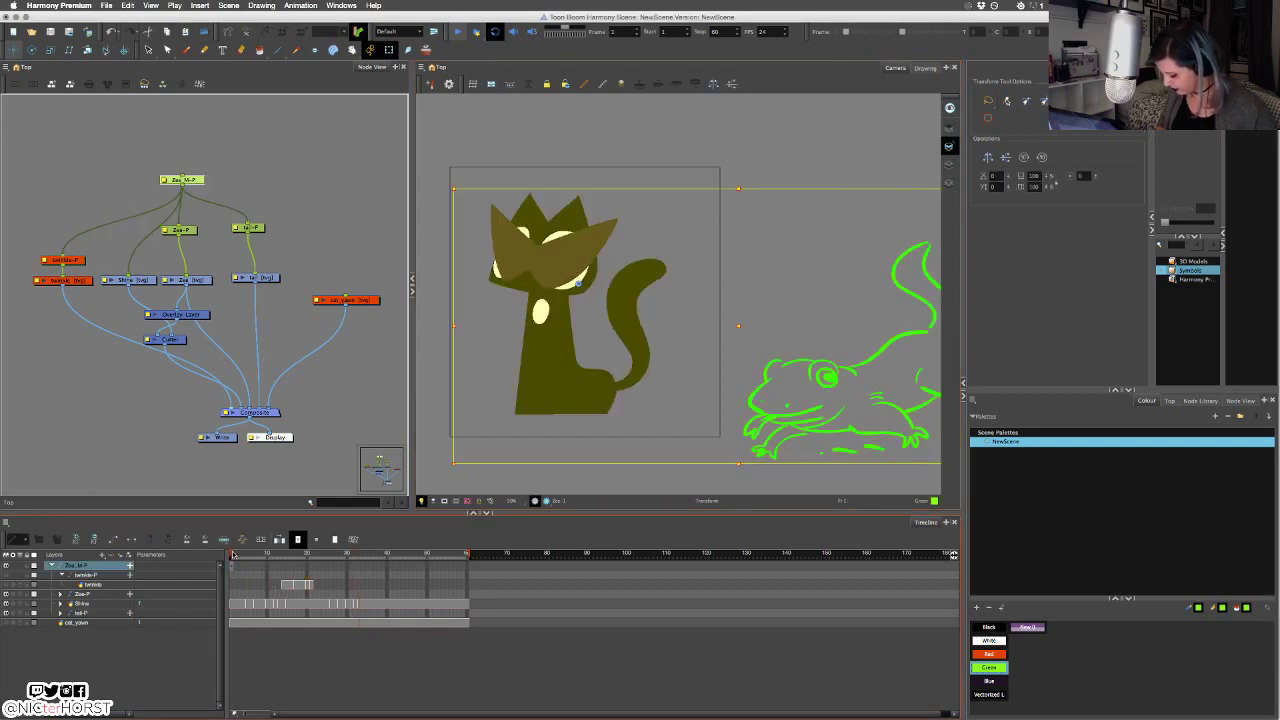
pyautogui.moveTo(233, 555); pyautogui.dragTo(368, 567)
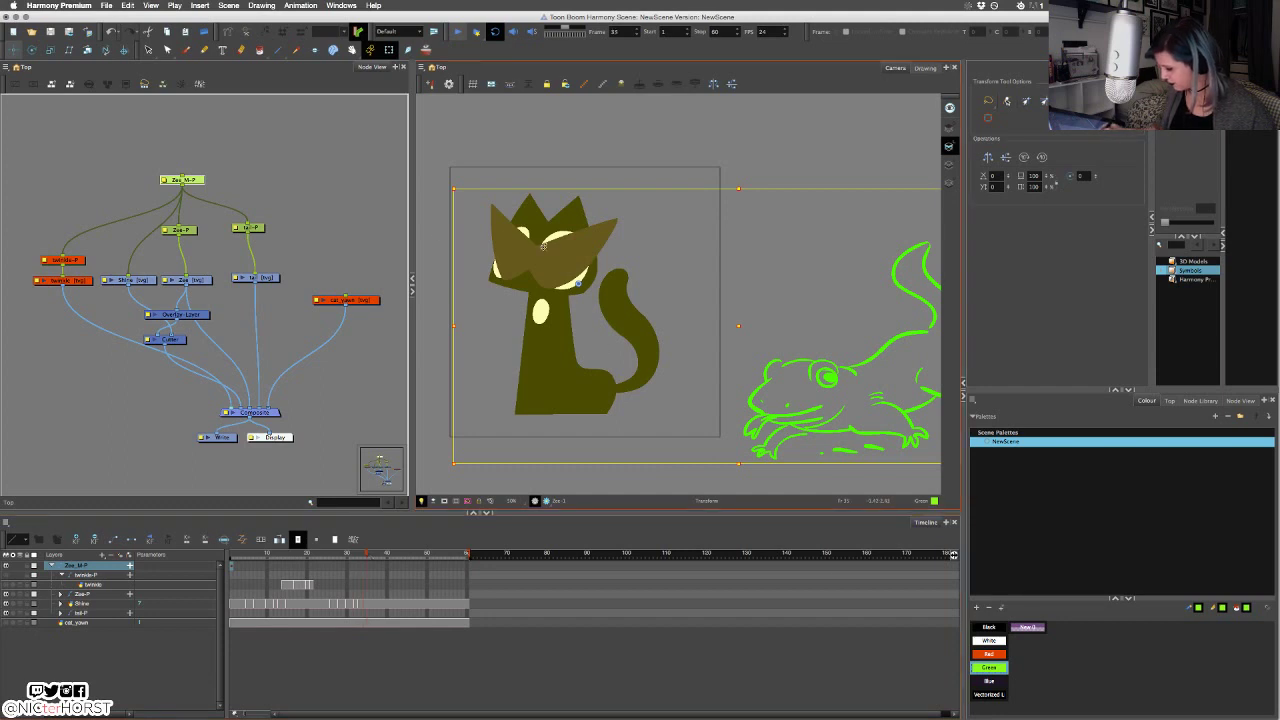
# Hide the green frog sketch by disabling underlay art in the tail's layer properties, then return to the line art layer.
pyautogui.click(231, 298)
pyautogui.click(248, 275)
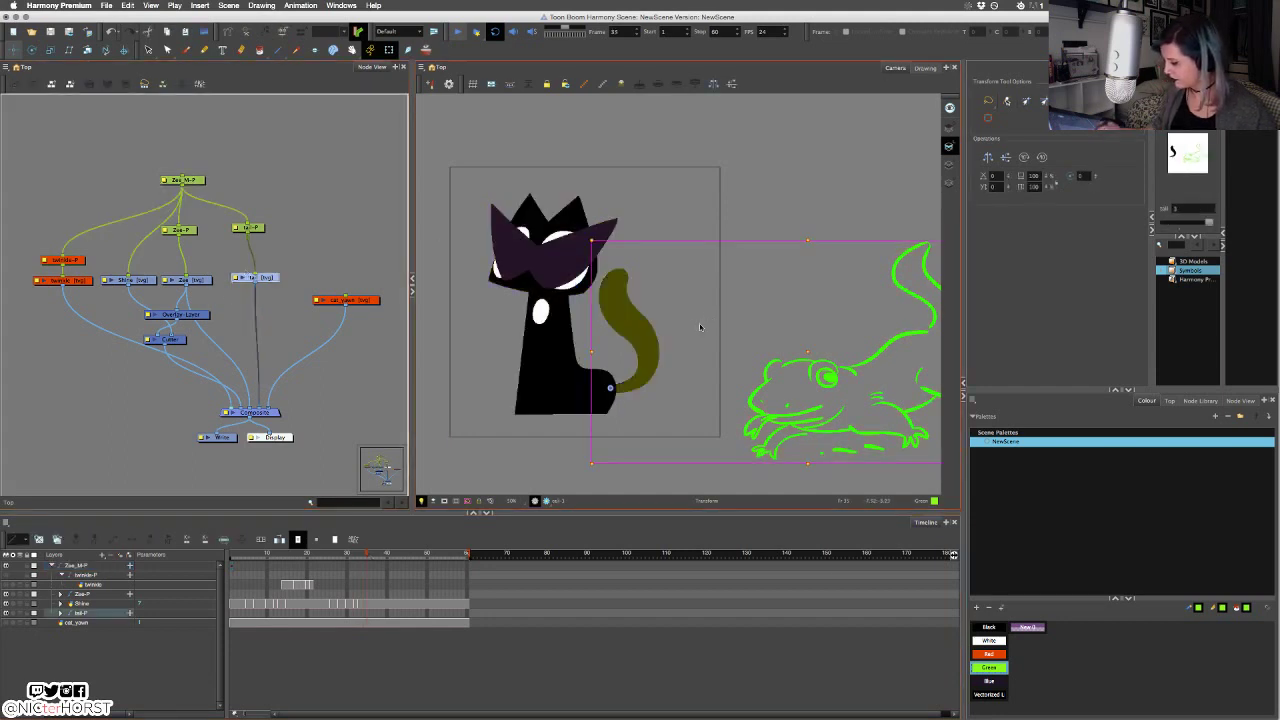
pyautogui.rightClick(694, 324)
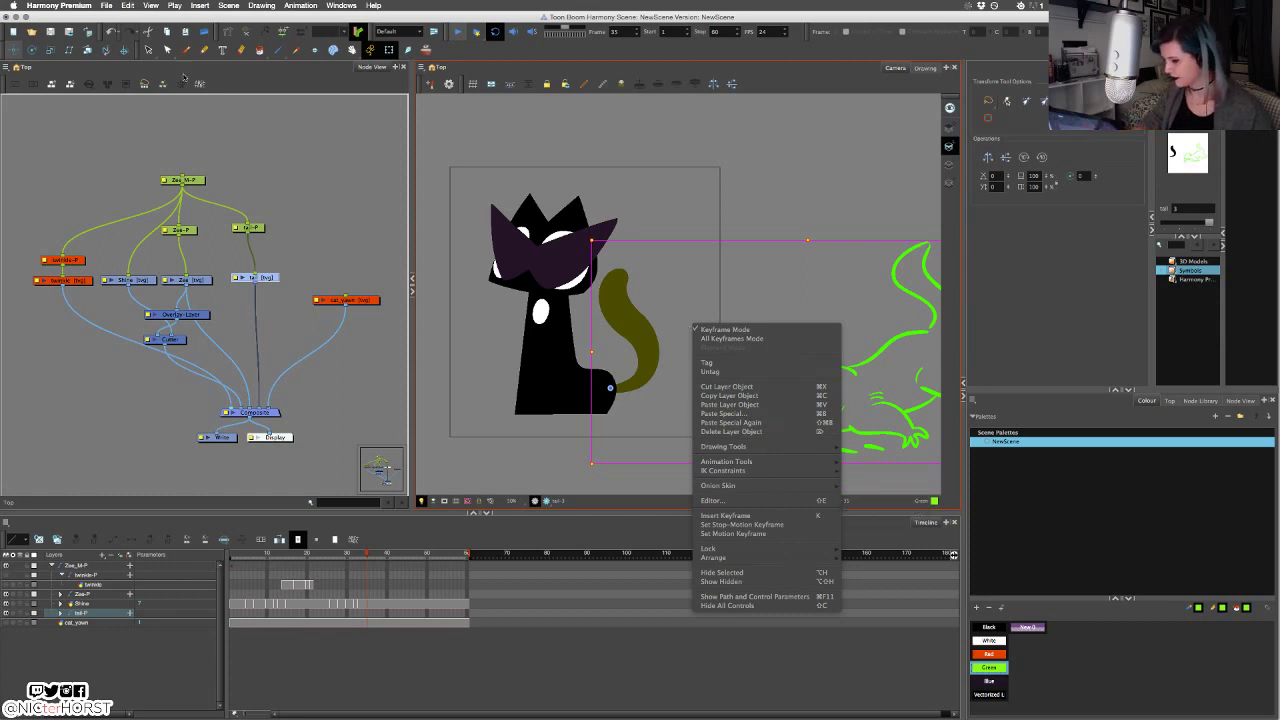
pyautogui.click(748, 251)
pyautogui.moveTo(835, 291); pyautogui.dragTo(689, 230)
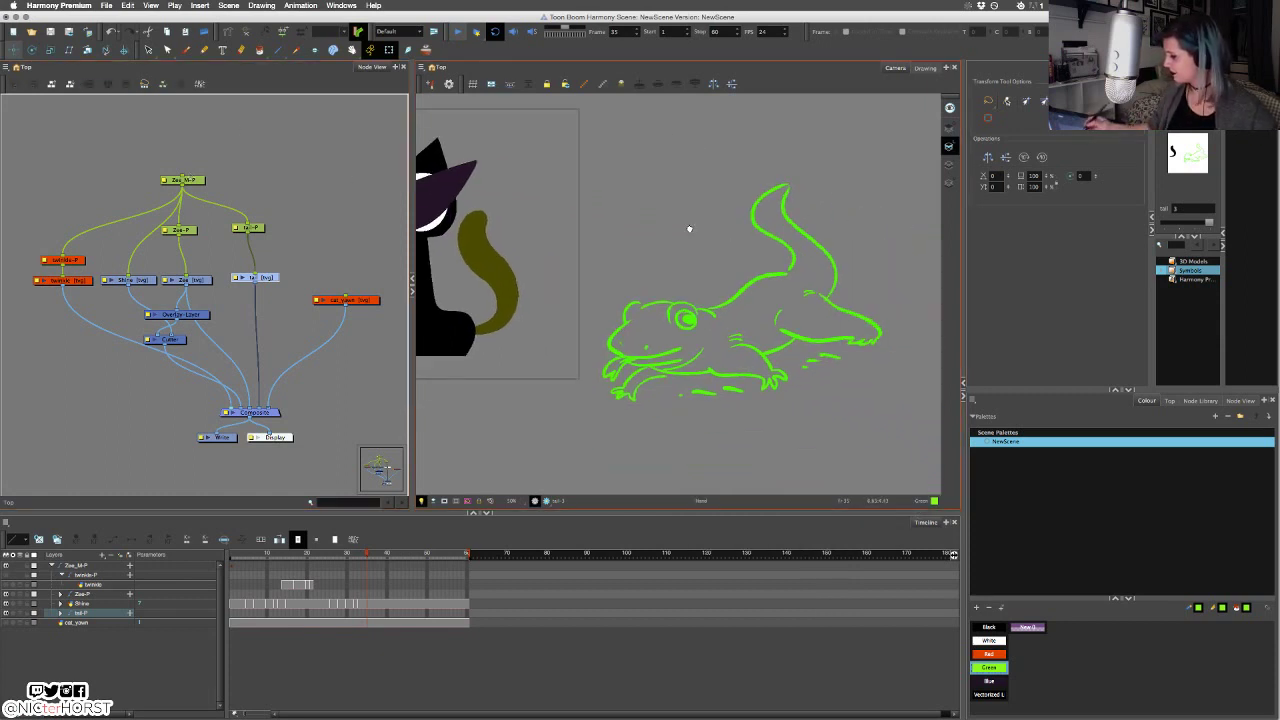
pyautogui.click(949, 183)
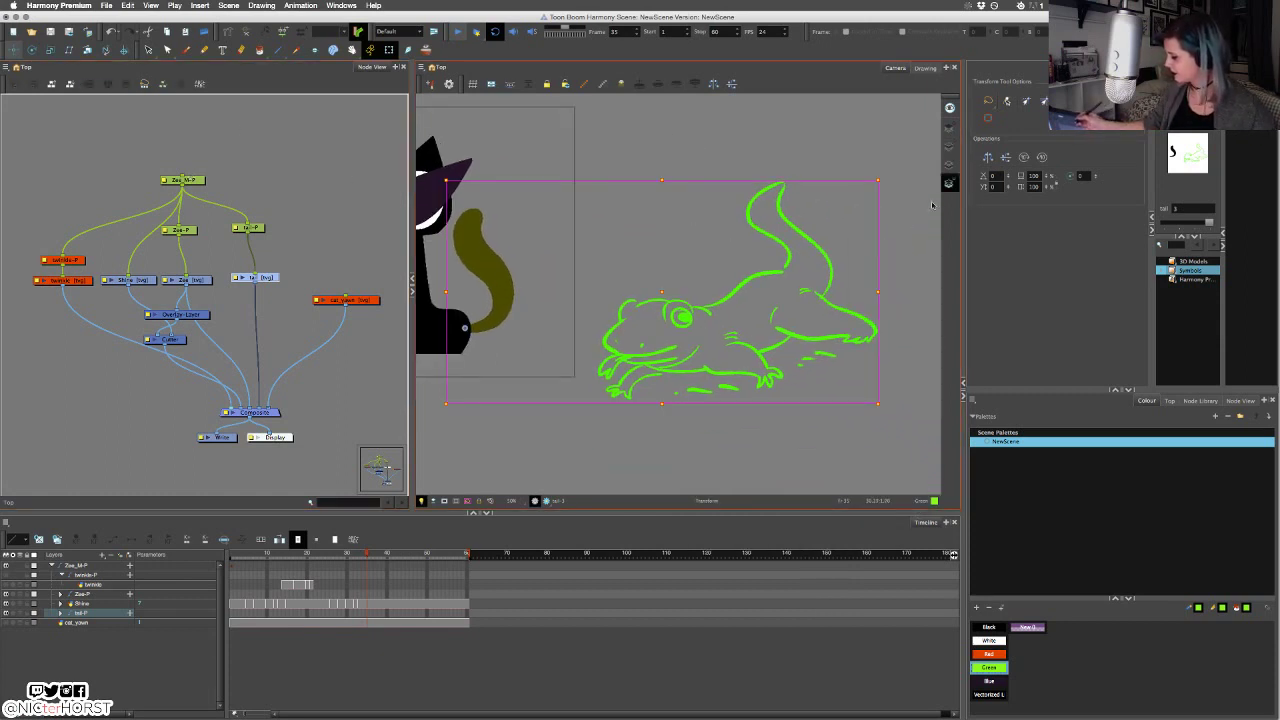
pyautogui.click(235, 279)
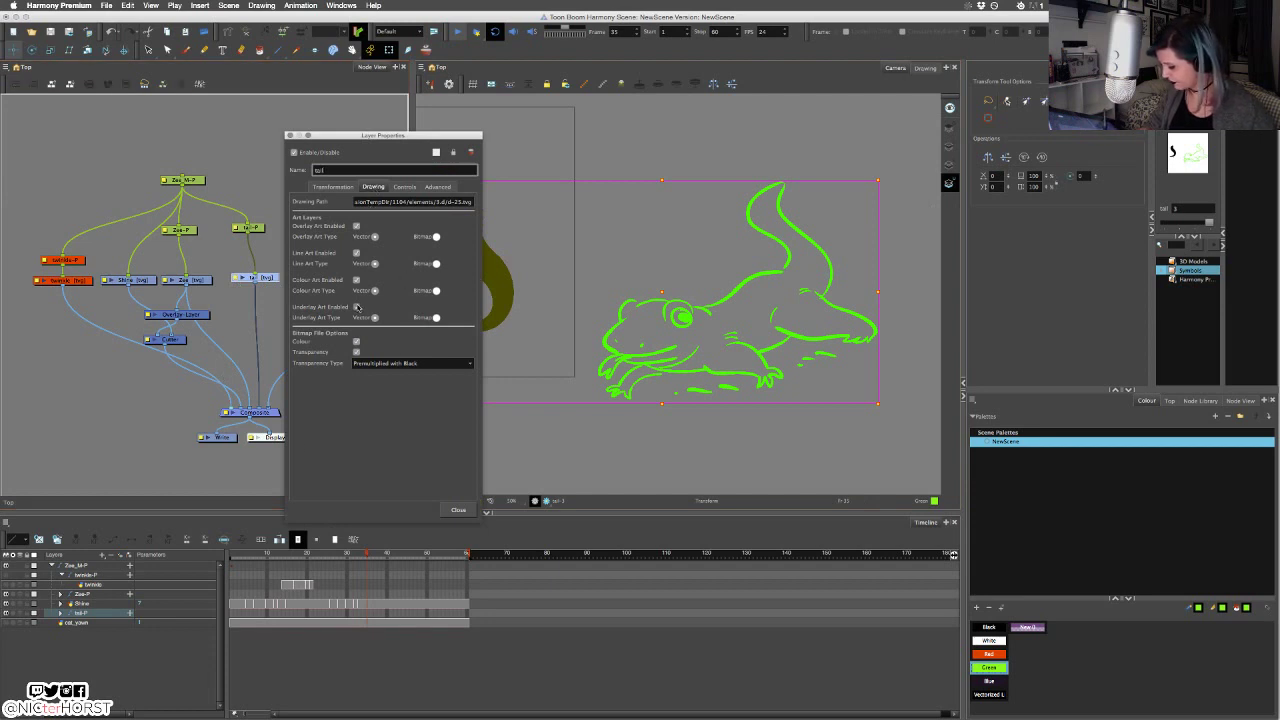
pyautogui.click(356, 307)
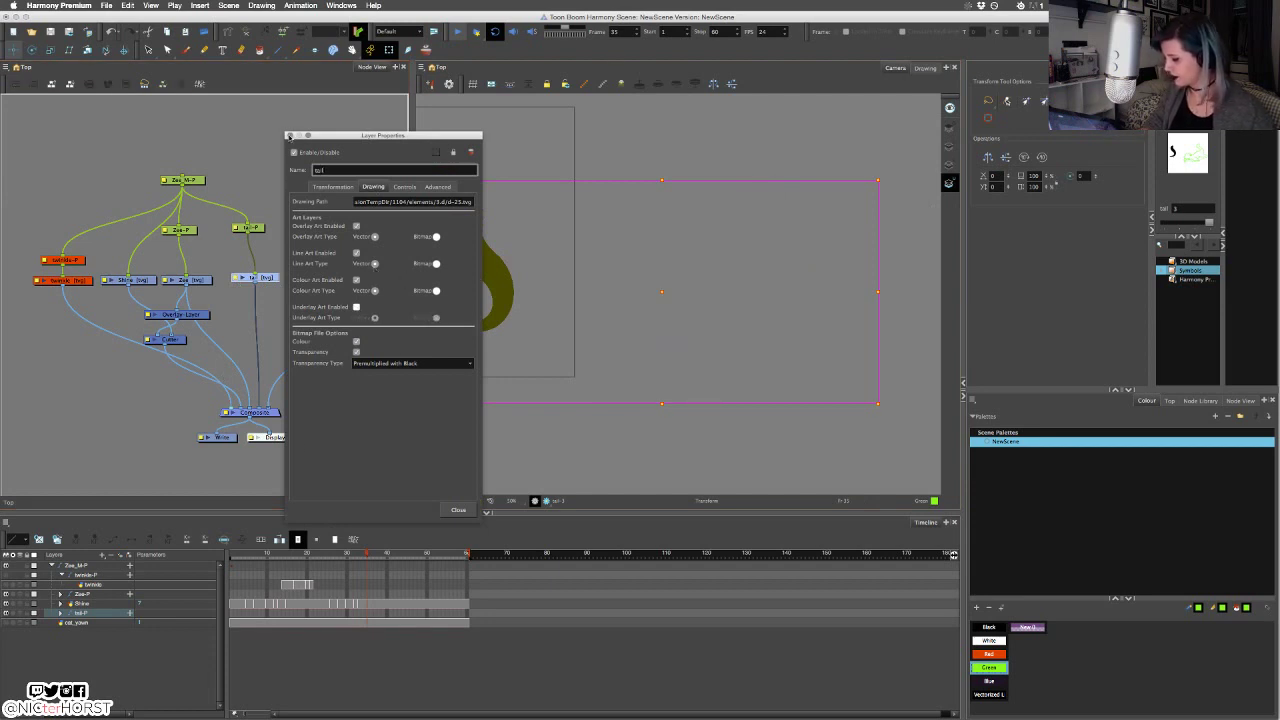
pyautogui.click(289, 135)
pyautogui.click(949, 147)
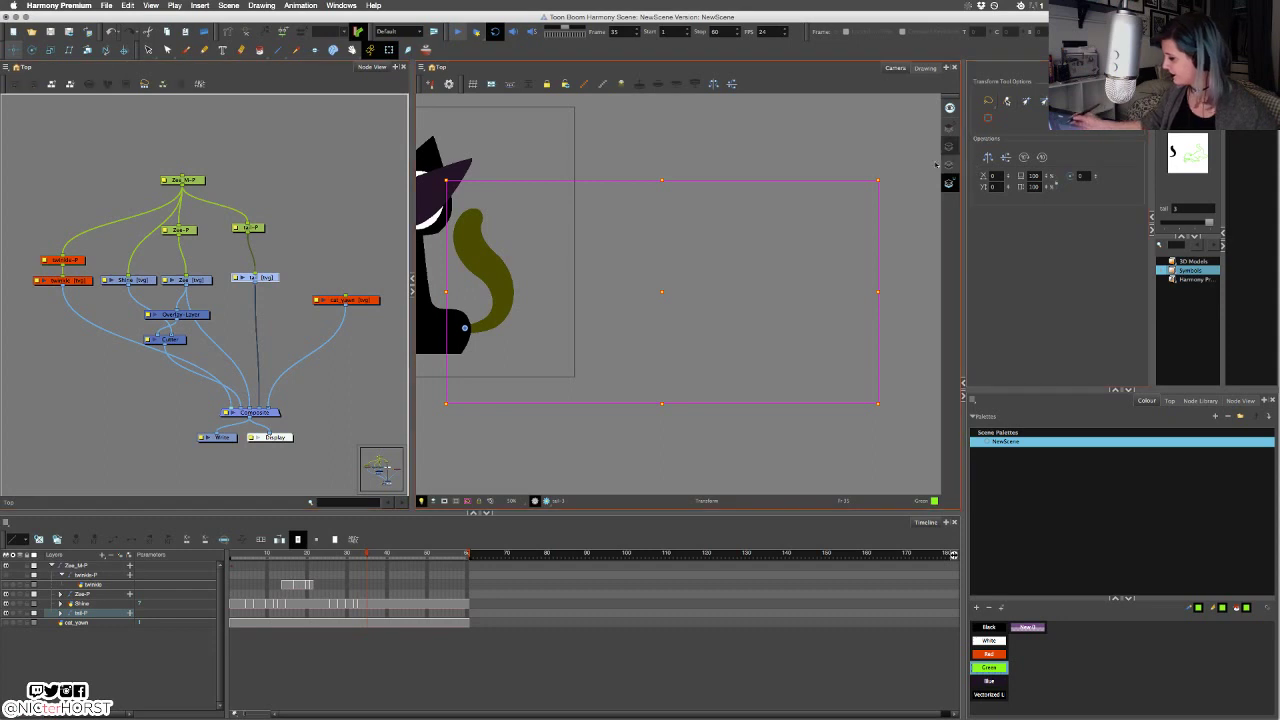
# Select the tail, review its neighbouring frames, and duplicate its drawing at frame 35.
pyautogui.click(525, 190)
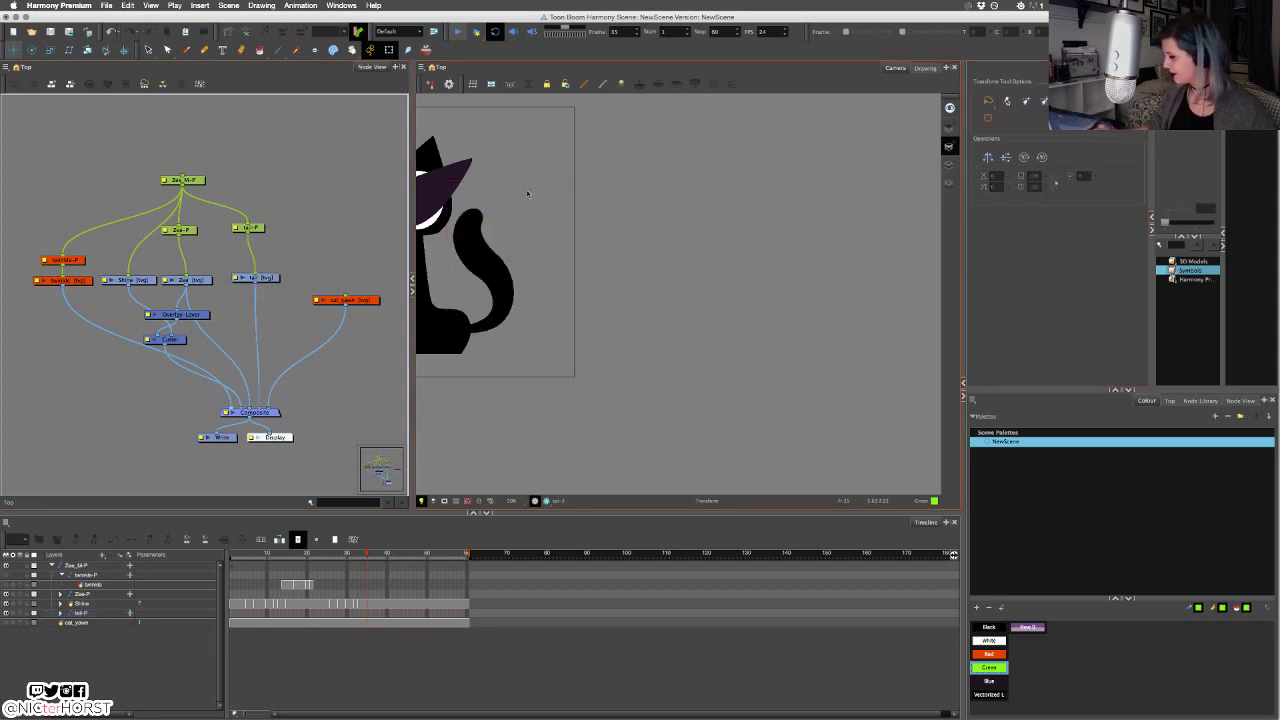
pyautogui.click(490, 262)
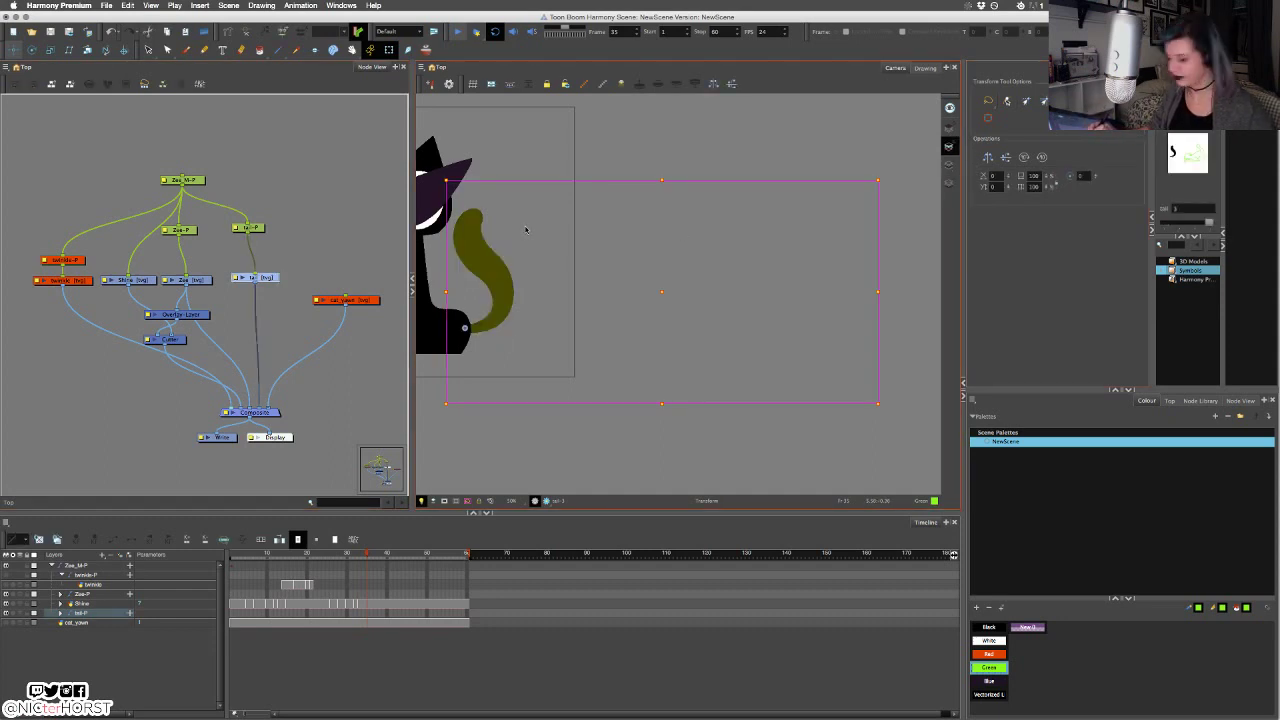
pyautogui.press(',')
pyautogui.press(',')
pyautogui.press('.')
pyautogui.press('.')
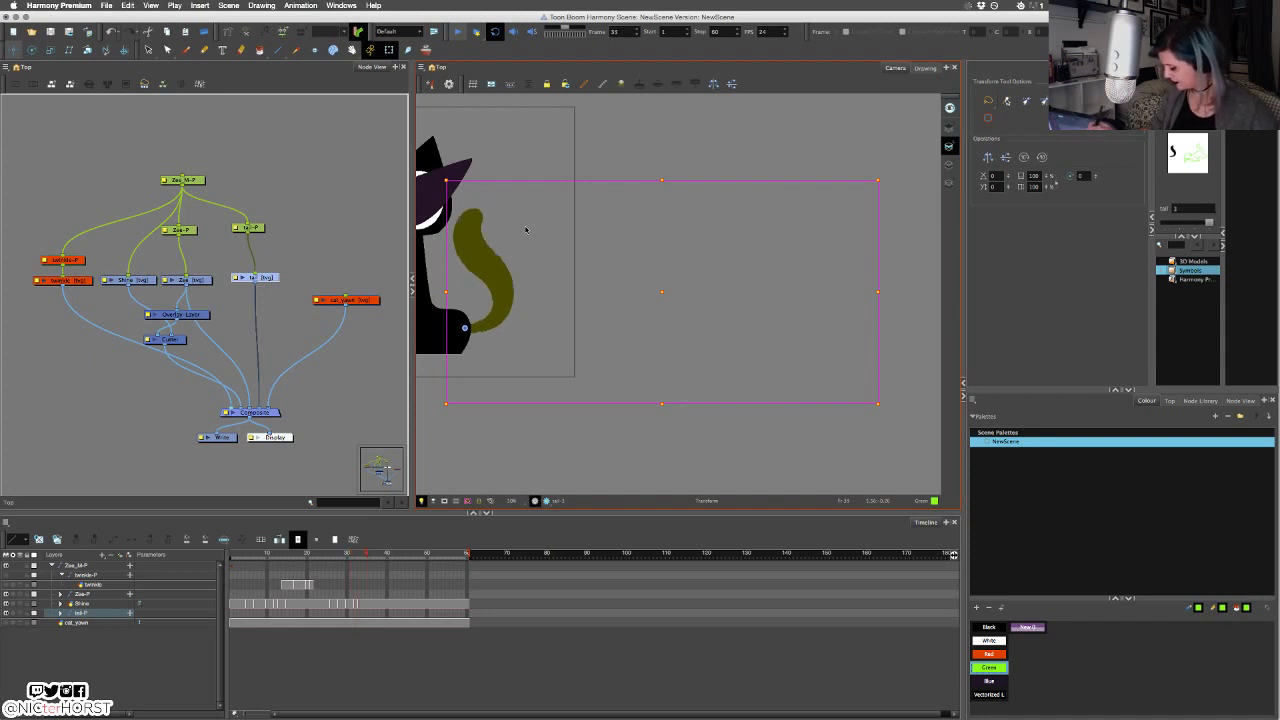
pyautogui.click(148, 50)
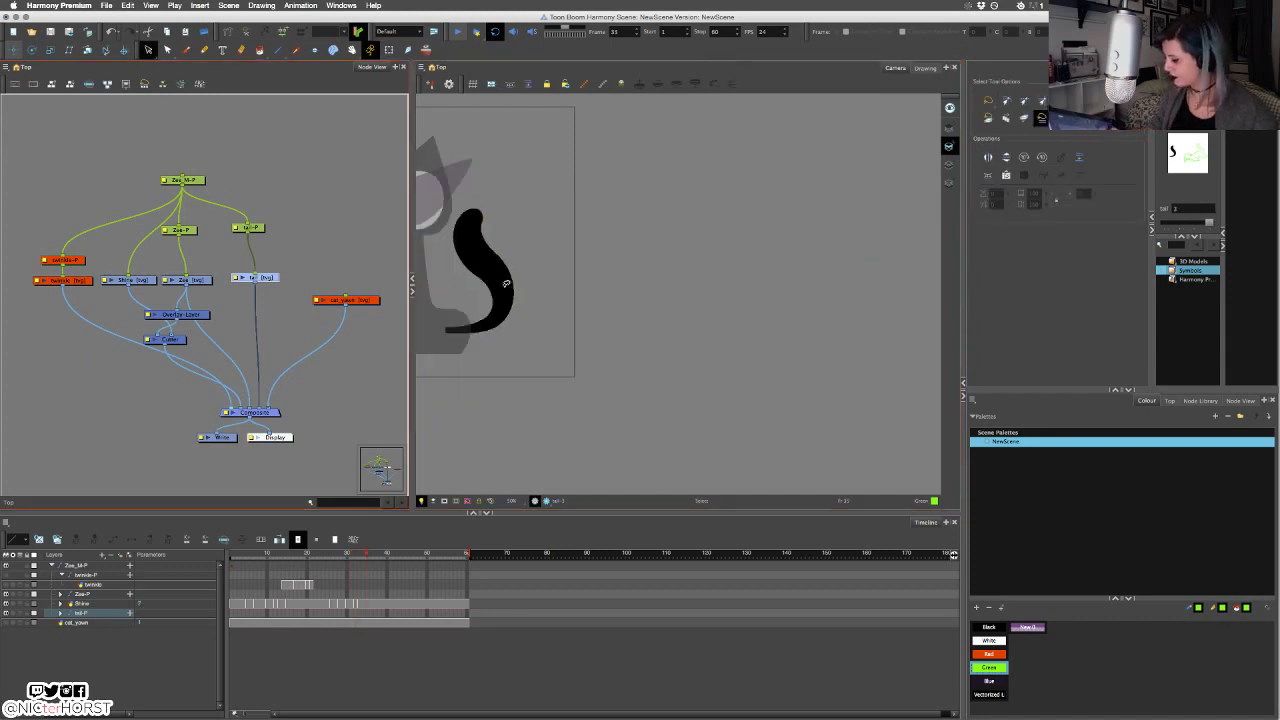
pyautogui.rightClick(502, 286)
pyautogui.click(584, 496)
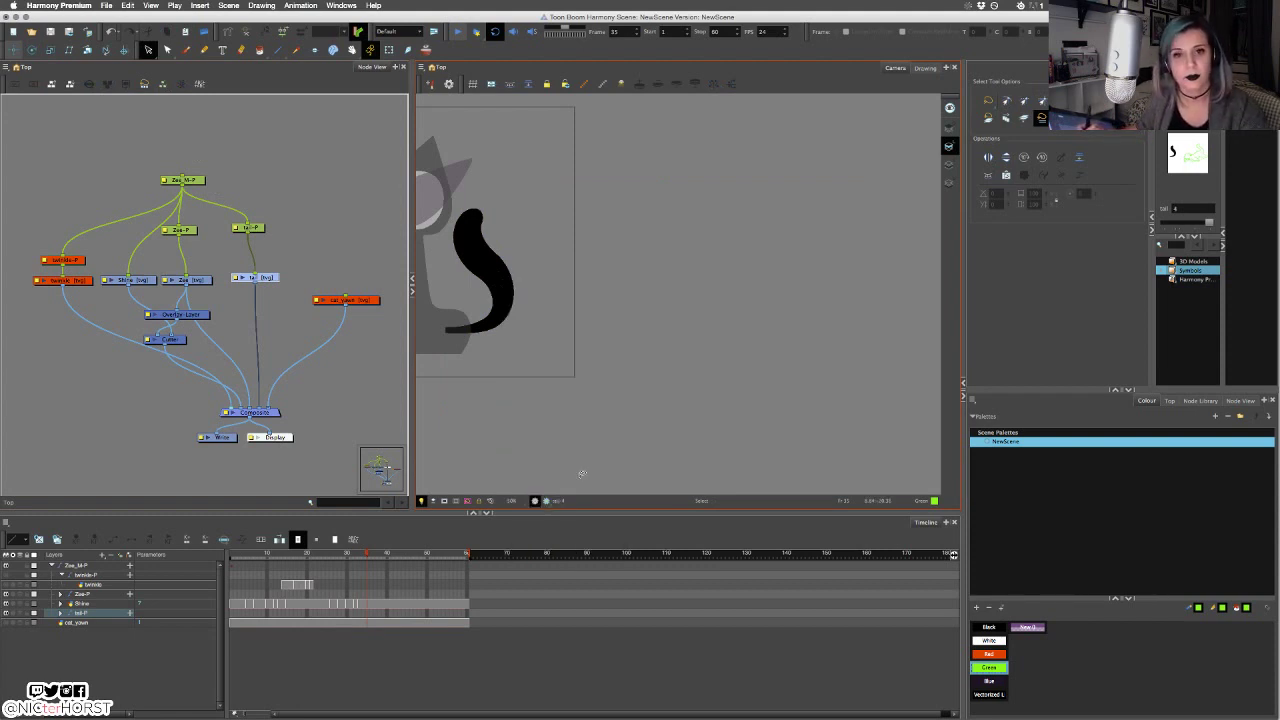
# Reshape the tail at frame 35 with the Contour Editor, swinging its middle outward and lowering the tip into a C-shaped curve.
pyautogui.press('2')
pyautogui.press('2')
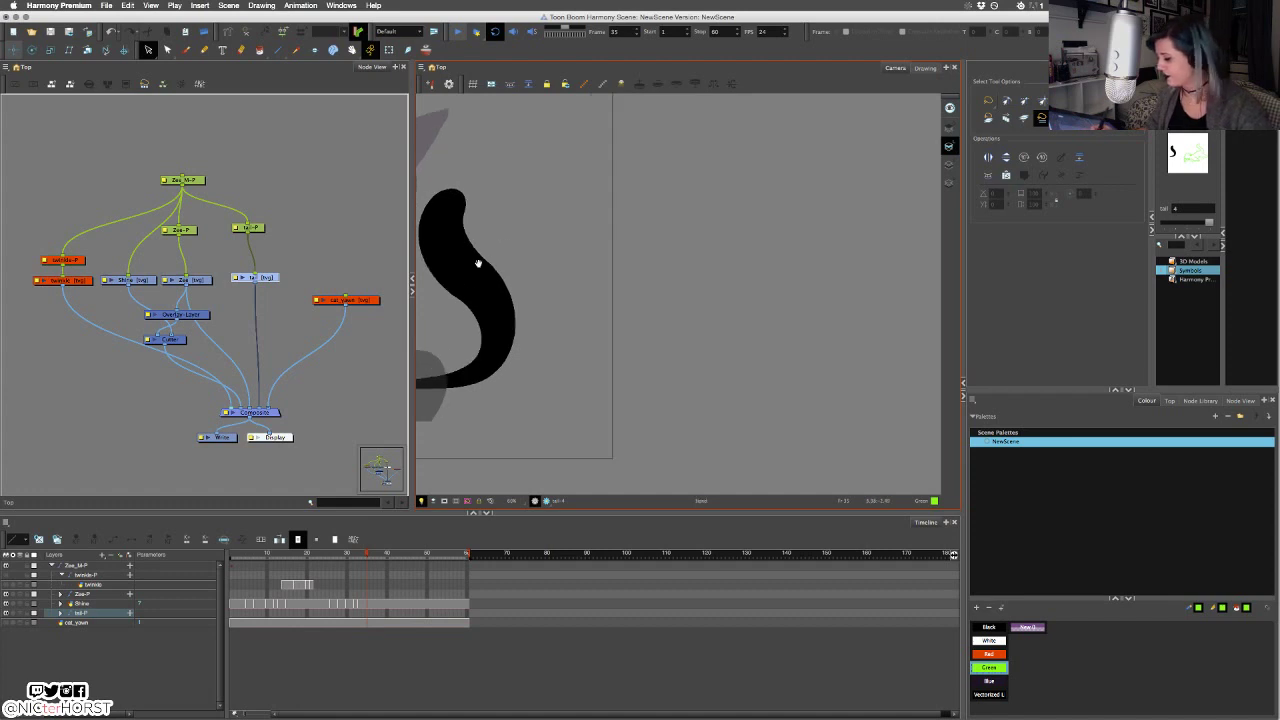
pyautogui.moveTo(480, 263); pyautogui.dragTo(542, 261)
pyautogui.press(',')
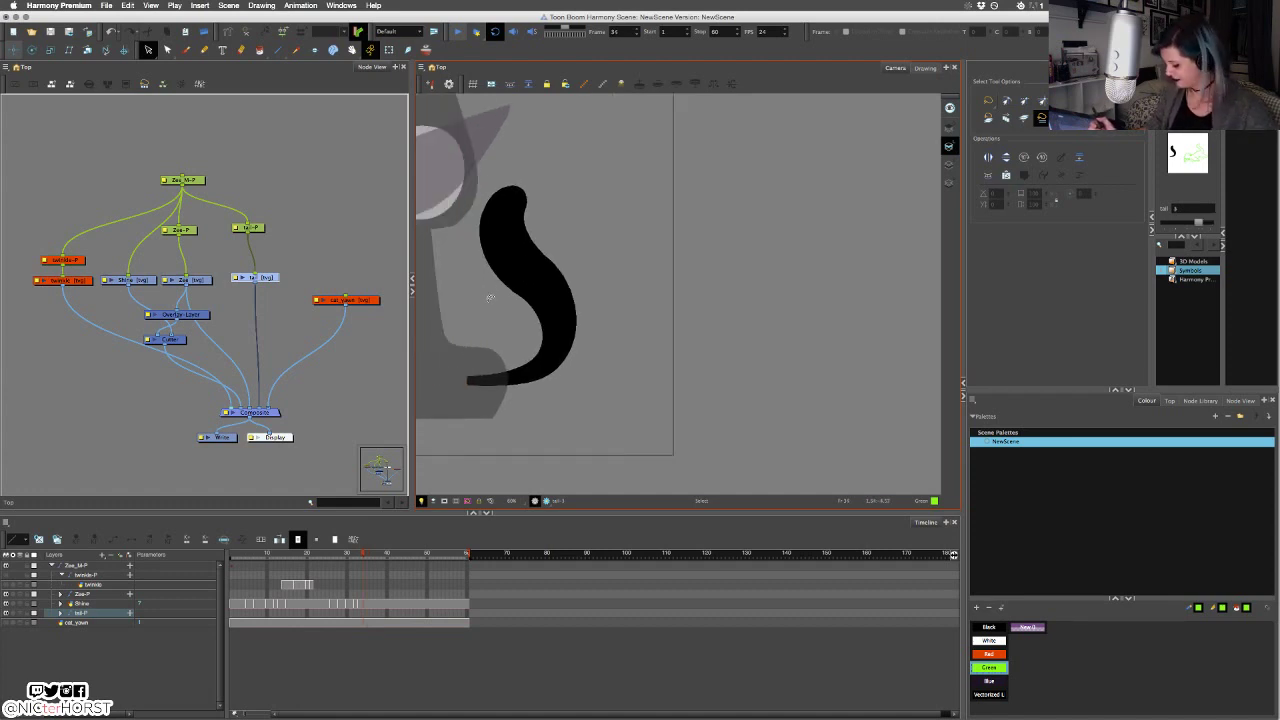
pyautogui.press('.')
pyautogui.click(167, 50)
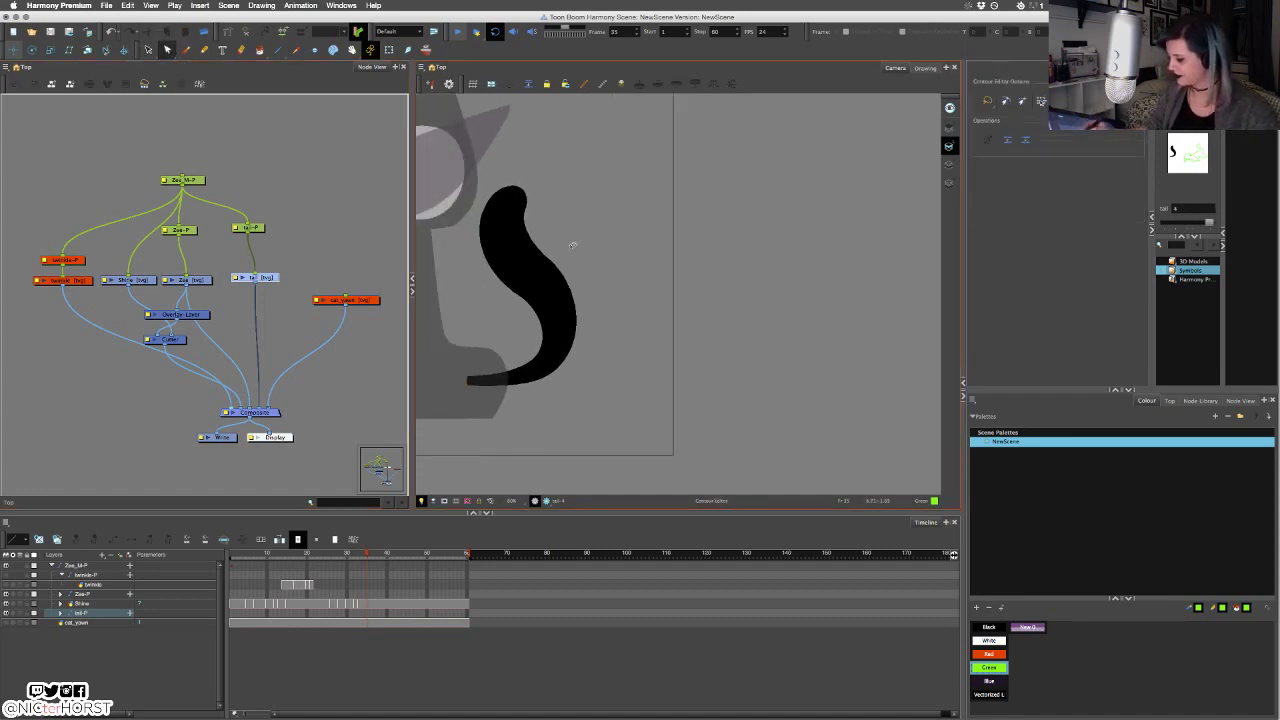
pyautogui.click(546, 283)
pyautogui.moveTo(548, 290); pyautogui.dragTo(585, 275)
pyautogui.moveTo(544, 176); pyautogui.dragTo(523, 226)
pyautogui.moveTo(491, 226)
pyautogui.mouseDown()
pyautogui.moveTo(559, 196)
pyautogui.moveTo(488, 237)
pyautogui.mouseUp()
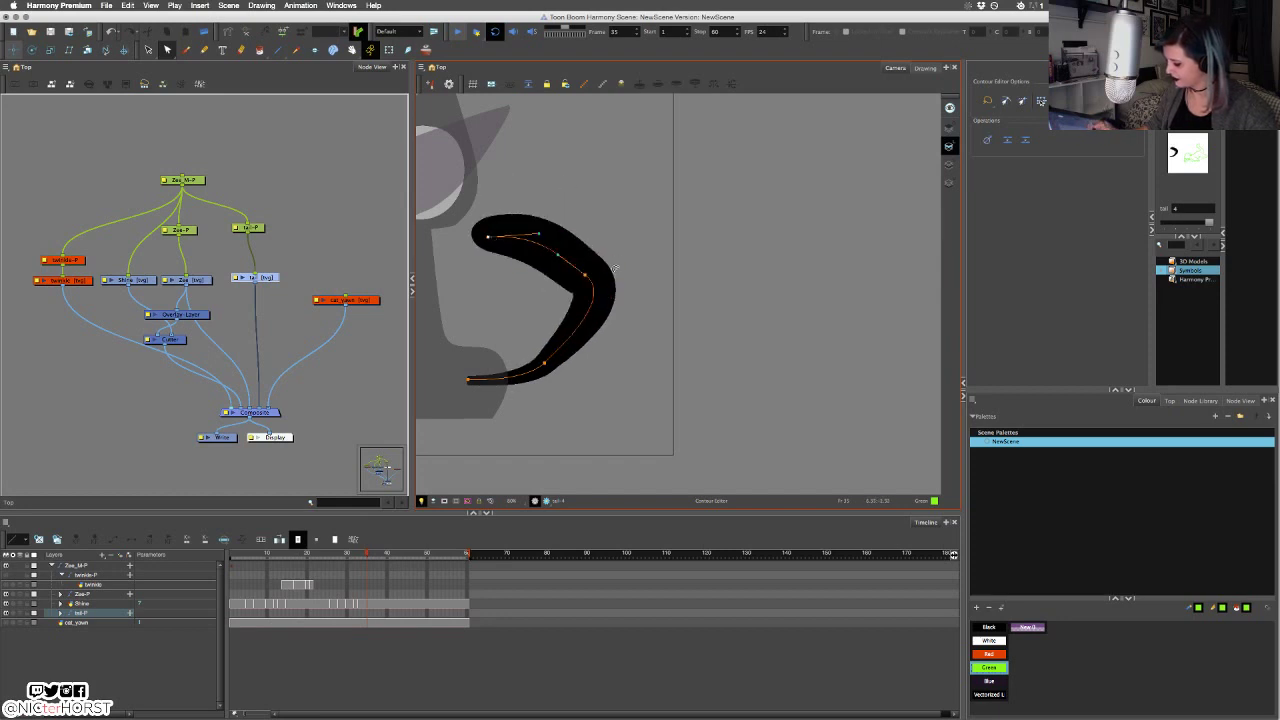
pyautogui.moveTo(572, 335)
pyautogui.mouseDown()
pyautogui.moveTo(577, 348)
pyautogui.moveTo(554, 371)
pyautogui.moveTo(513, 385)
pyautogui.mouseUp()
pyautogui.moveTo(607, 226)
pyautogui.mouseDown()
pyautogui.moveTo(616, 238)
pyautogui.moveTo(570, 245)
pyautogui.mouseUp()
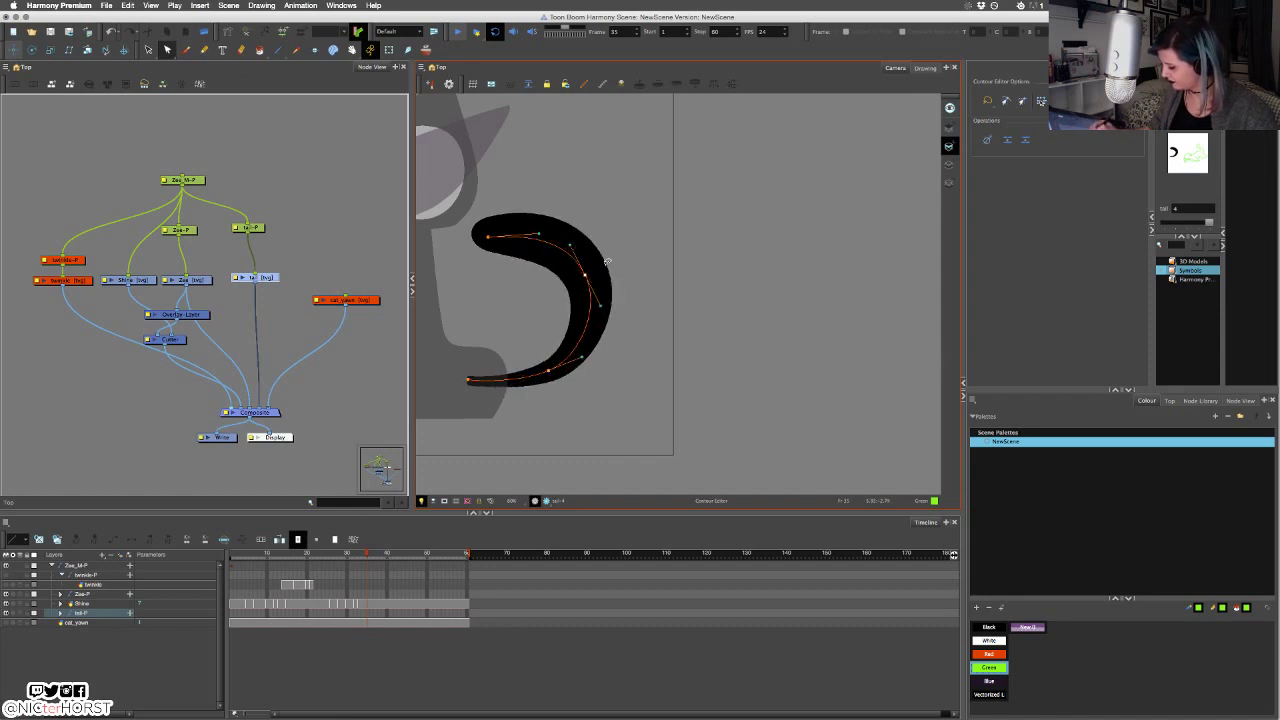
# Compare the tail with its neighbouring frames and pull its tip slightly away from the cat's body at frame 35.
pyautogui.press('[')
pyautogui.press(']')
pyautogui.press('[')
pyautogui.press(']')
pyautogui.press('[')
pyautogui.press(']')
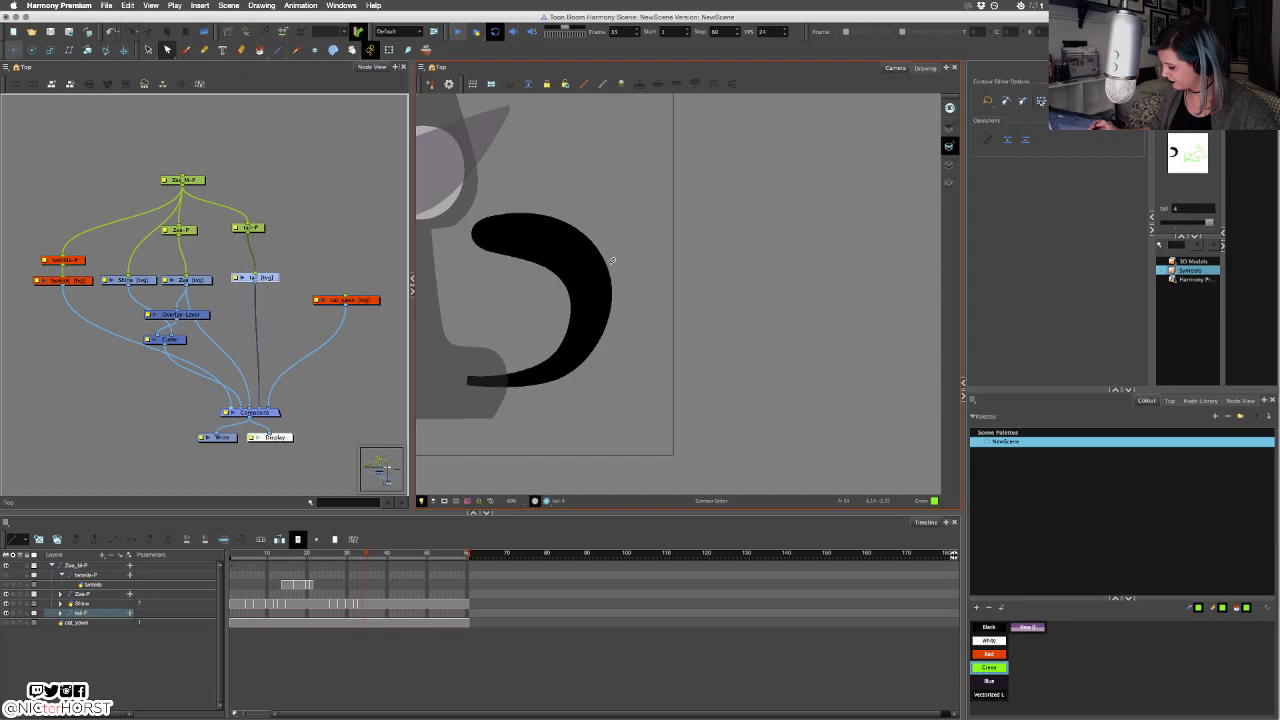
pyautogui.click(499, 239)
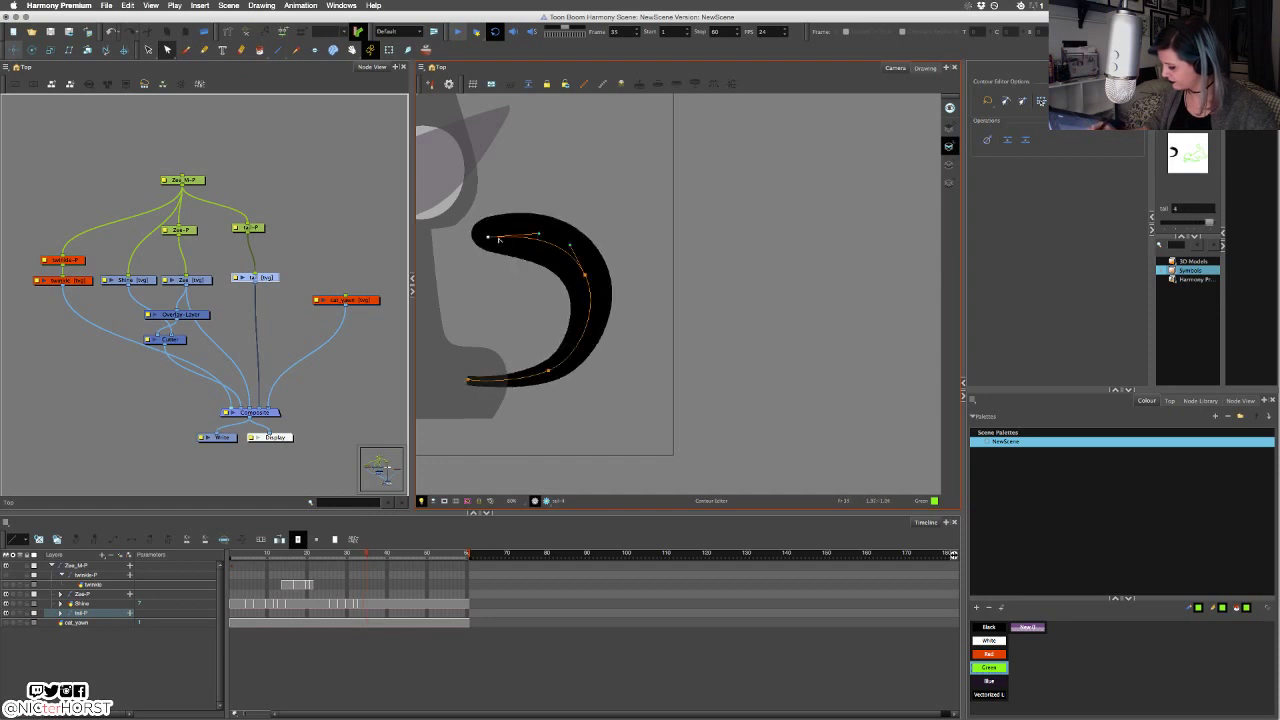
pyautogui.moveTo(488, 238); pyautogui.dragTo(535, 238)
pyautogui.press('[')
pyautogui.press(']')
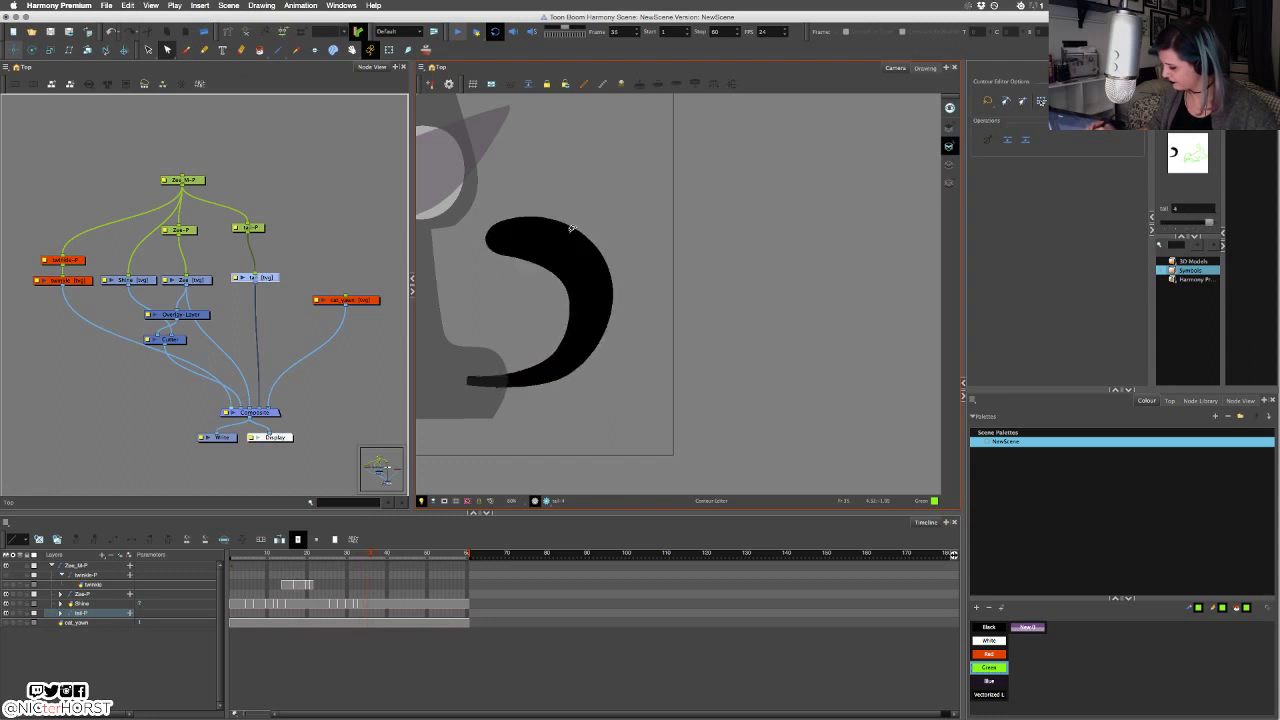
# Raise the tail tip at frame 35 so it points up toward the head, comparing it with the previous drawing.
pyautogui.press('f')
pyautogui.press('g')
pyautogui.click(503, 241)
pyautogui.moveTo(533, 239)
pyautogui.mouseDown()
pyautogui.moveTo(522, 261)
pyautogui.moveTo(497, 228)
pyautogui.mouseUp()
pyautogui.press('f')
pyautogui.press('g')
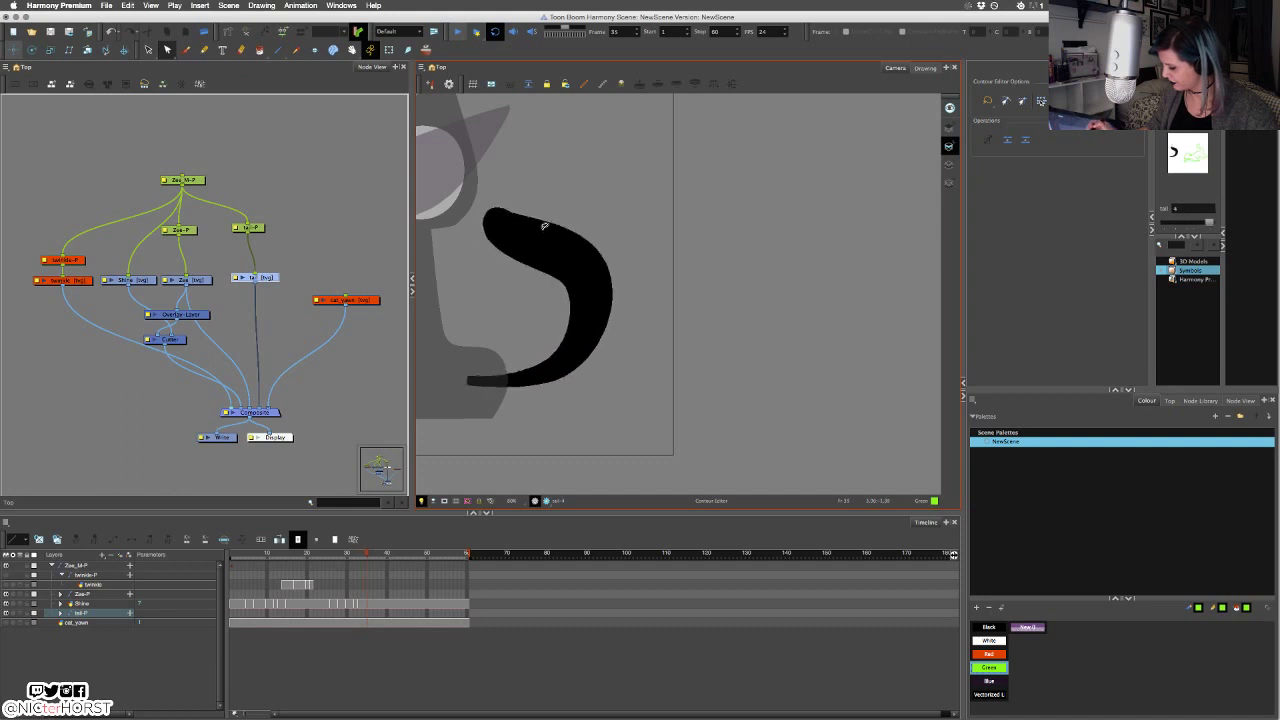
# Lengthen the lower curve handle at the tail's middle point to fill out the bend, and flip through the frames to compare.
pyautogui.click(588, 275)
pyautogui.moveTo(599, 297); pyautogui.dragTo(607, 314)
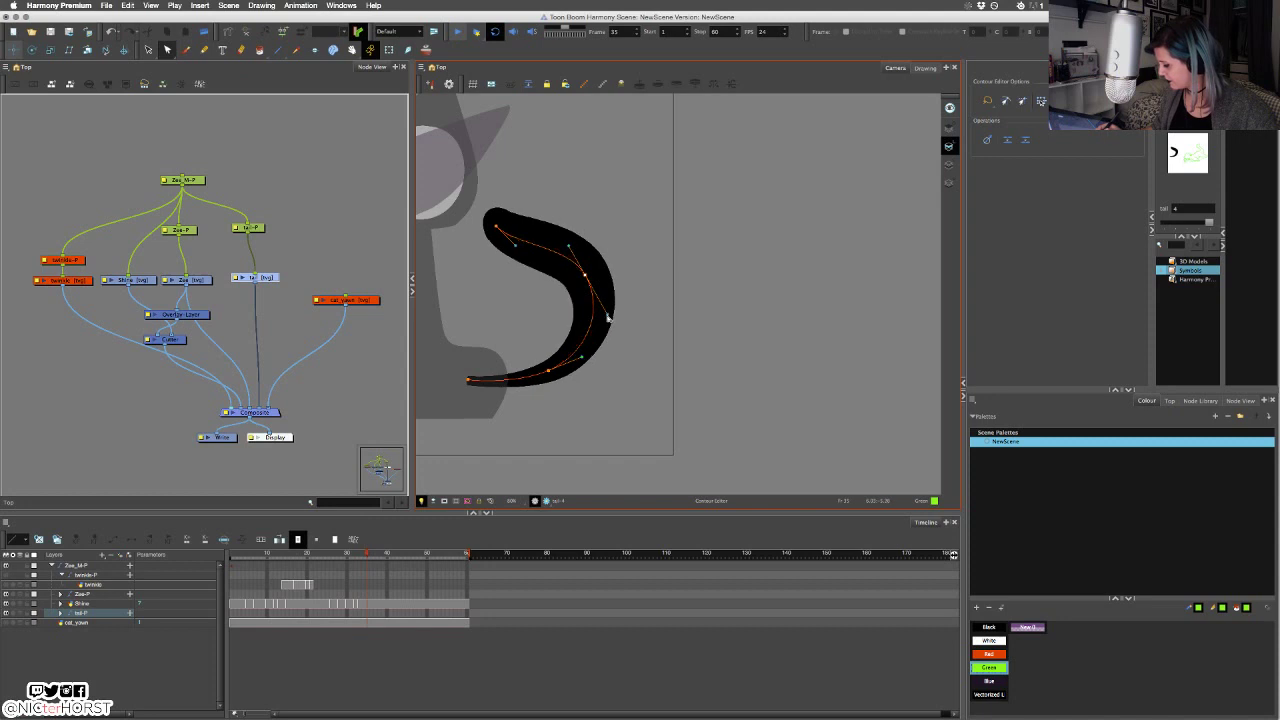
pyautogui.press('f')
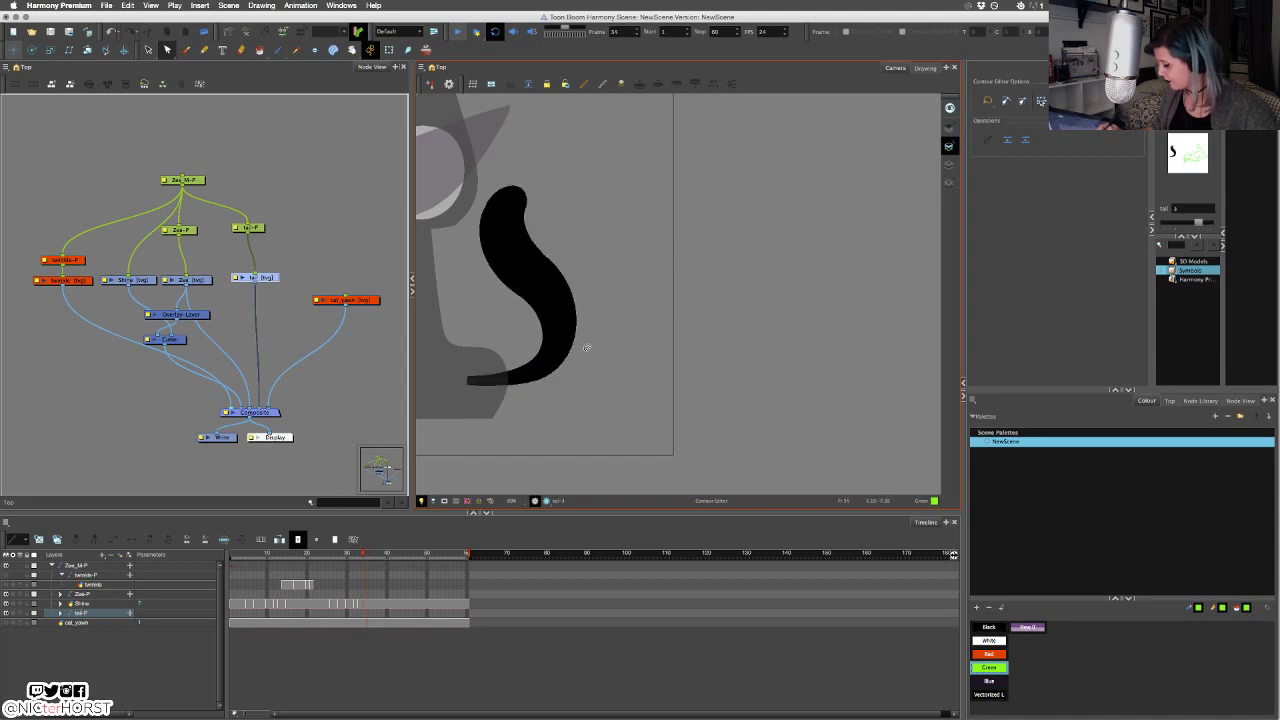
pyautogui.press('g')
pyautogui.press('f')
pyautogui.press('g')
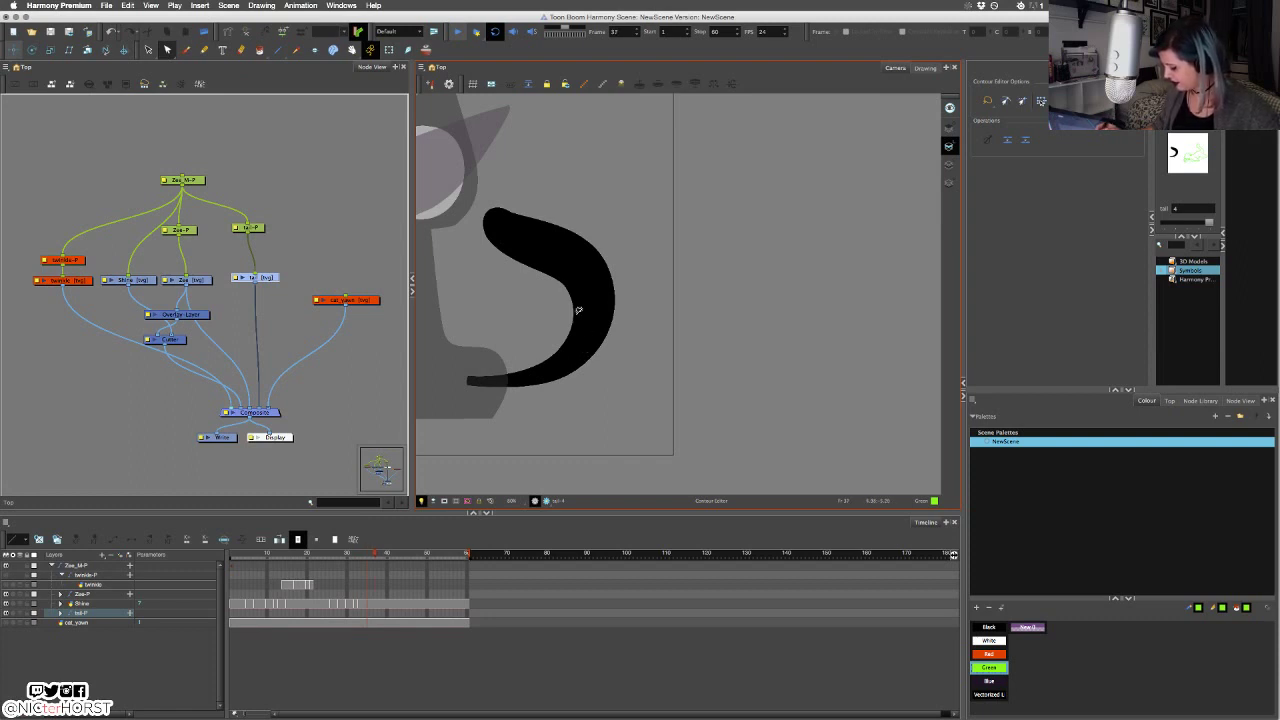
# Duplicate the tail drawing at frame 37 and shift its base point slightly inward and its middle point lower.
pyautogui.rightClick(574, 315)
pyautogui.click(620, 529)
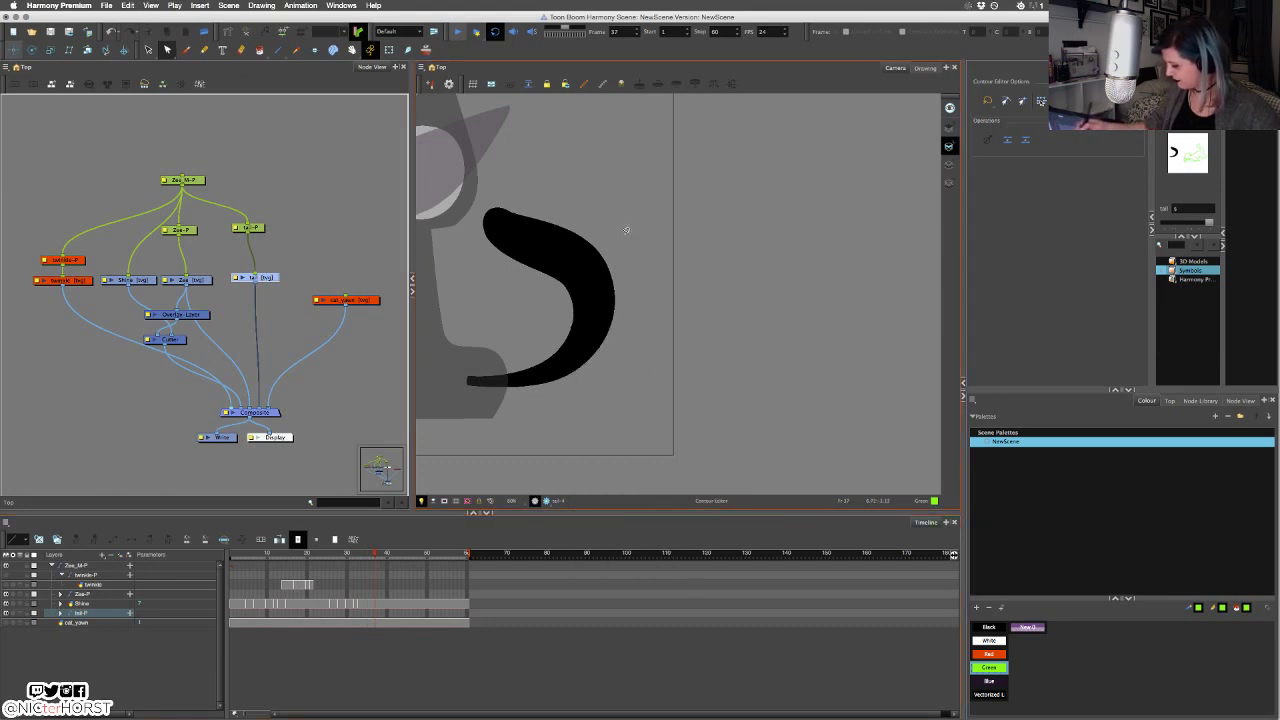
pyautogui.click(590, 333)
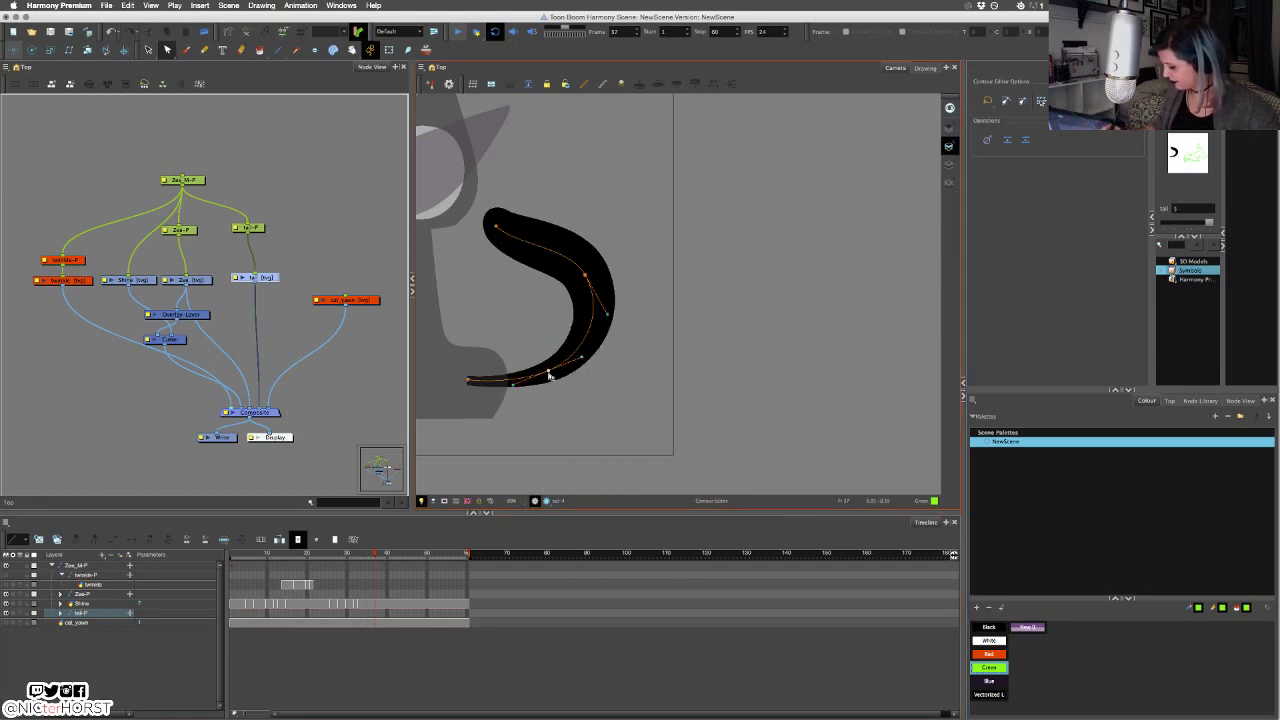
pyautogui.moveTo(548, 372); pyautogui.dragTo(537, 368)
pyautogui.click(585, 275)
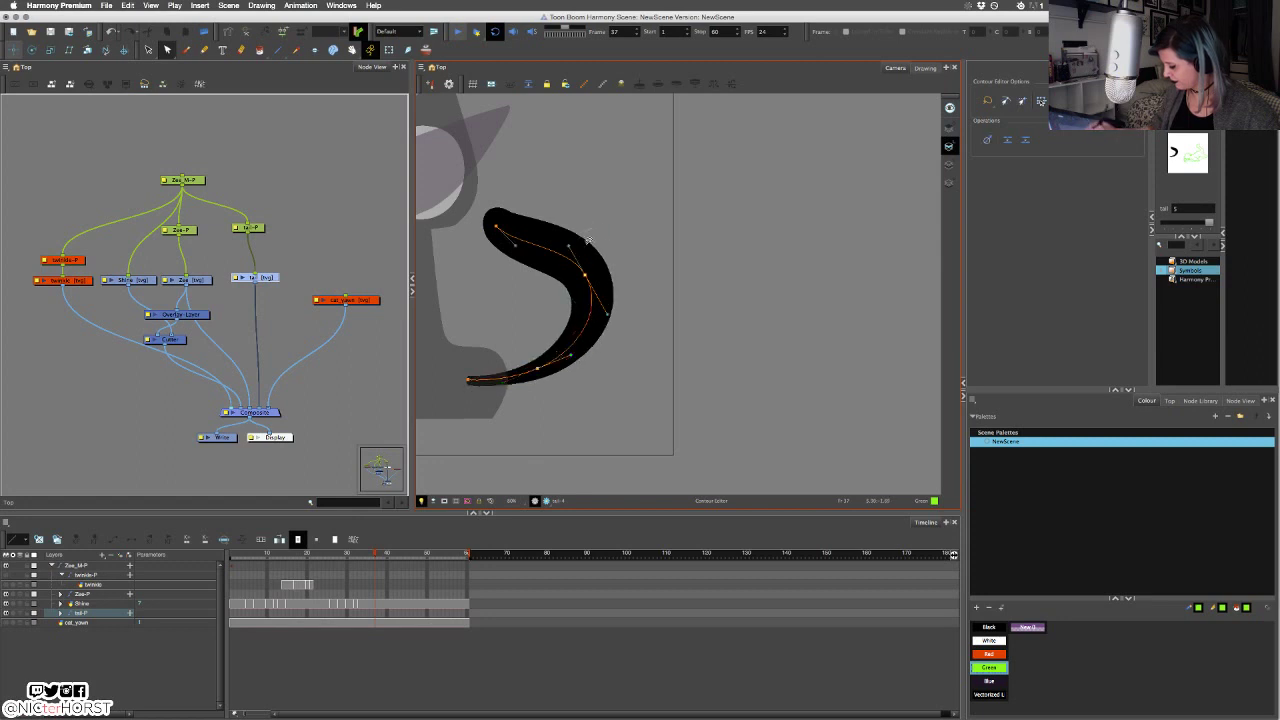
pyautogui.moveTo(585, 275); pyautogui.dragTo(584, 293)
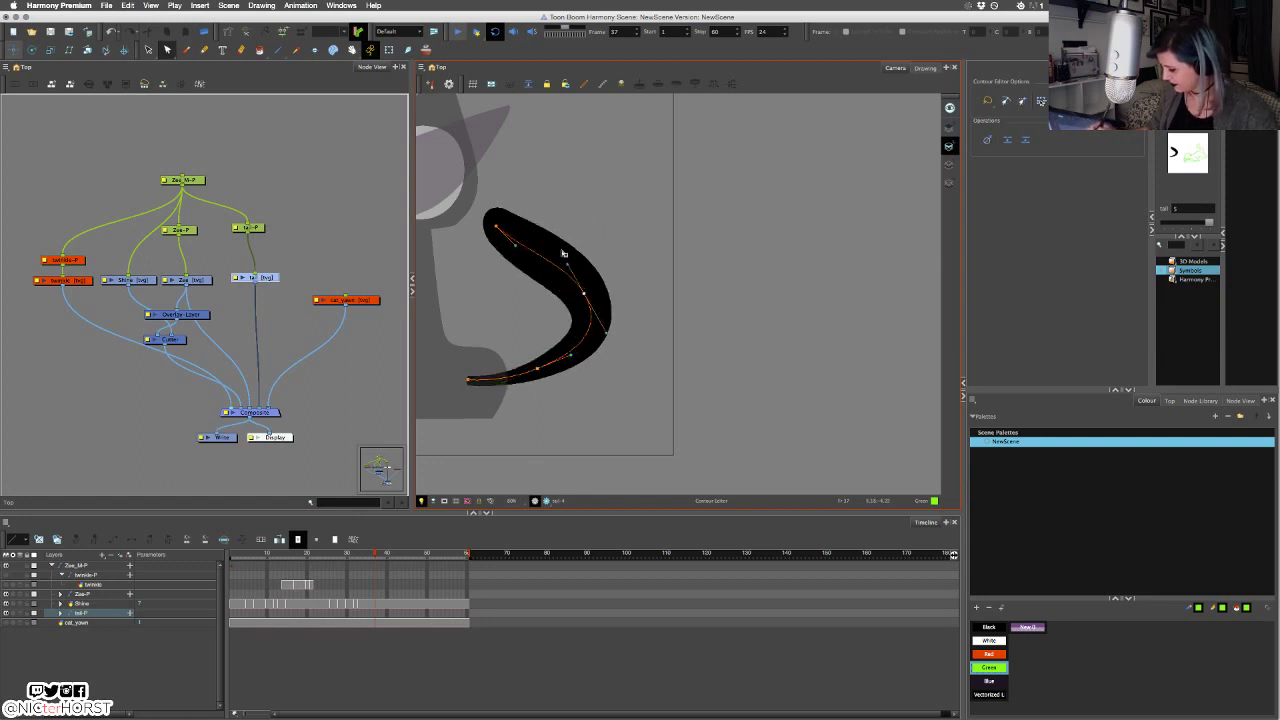
# Move the tail tip at frame 37 outward and down and reshape the middle bend, comparing against the previous drawing.
pyautogui.click(496, 226)
pyautogui.moveTo(496, 226)
pyautogui.mouseDown()
pyautogui.moveTo(564, 242)
pyautogui.moveTo(583, 265)
pyautogui.moveTo(555, 242)
pyautogui.moveTo(533, 250)
pyautogui.moveTo(564, 256)
pyautogui.moveTo(601, 297)
pyautogui.moveTo(600, 275)
pyautogui.moveTo(576, 264)
pyautogui.moveTo(599, 290)
pyautogui.mouseUp()
pyautogui.click(585, 293)
pyautogui.moveTo(610, 337)
pyautogui.mouseDown()
pyautogui.moveTo(574, 412)
pyautogui.moveTo(535, 388)
pyautogui.mouseUp()
pyautogui.press('[')
pyautogui.press(']')
pyautogui.press('[')
pyautogui.press(']')
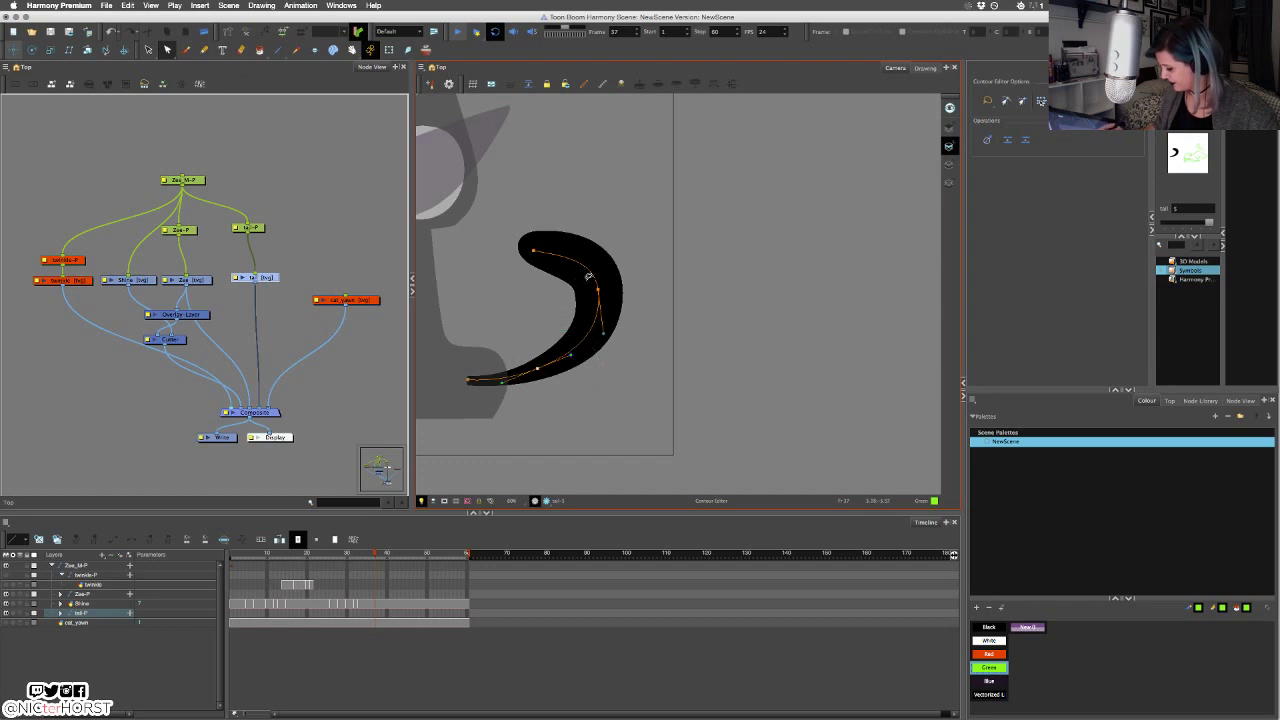
# Push the tail's middle bend at frame 37 further outward and lower the base curve to smooth the arc.
pyautogui.moveTo(599, 291); pyautogui.dragTo(611, 301)
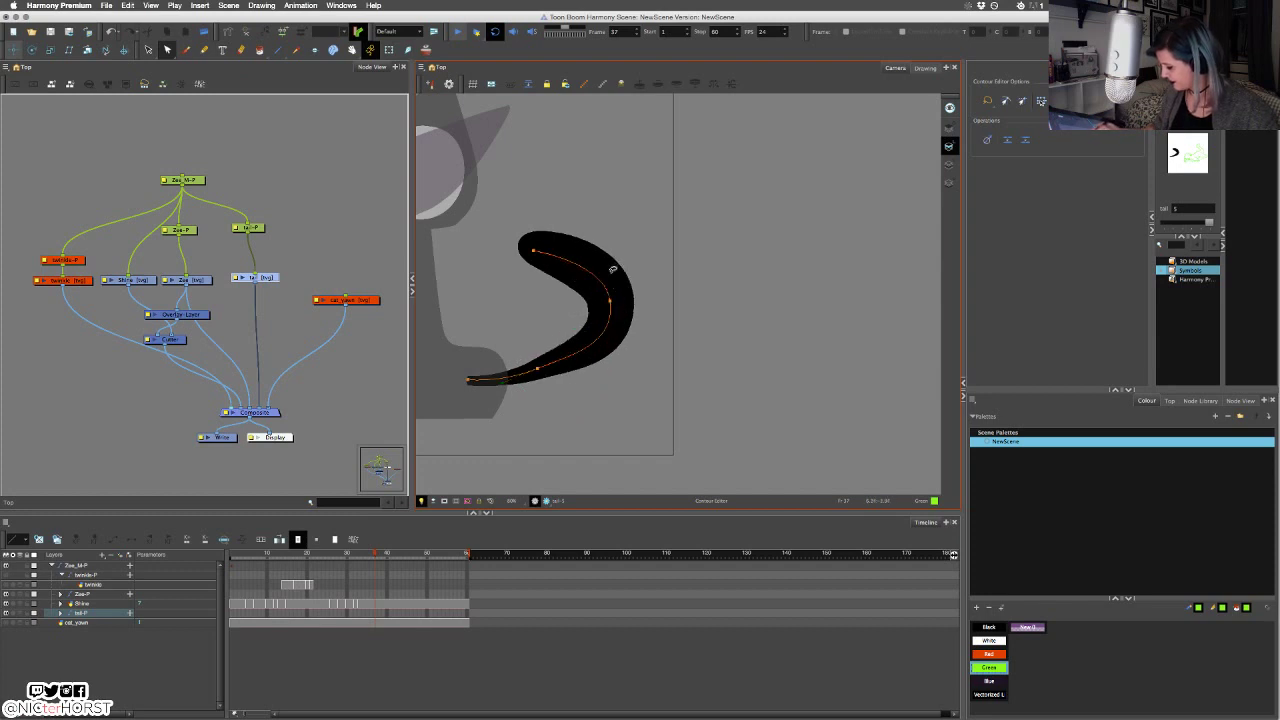
pyautogui.click(538, 368)
pyautogui.moveTo(574, 354); pyautogui.dragTo(538, 374)
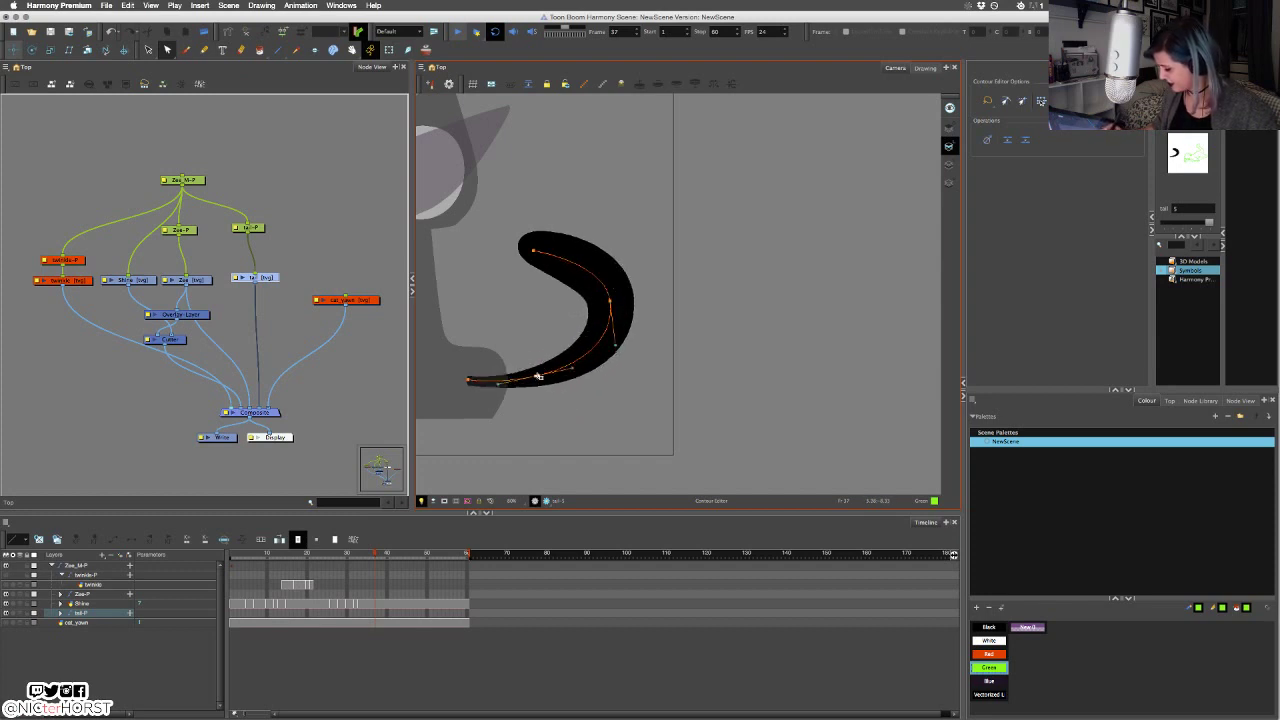
pyautogui.press('[')
pyautogui.press(']')
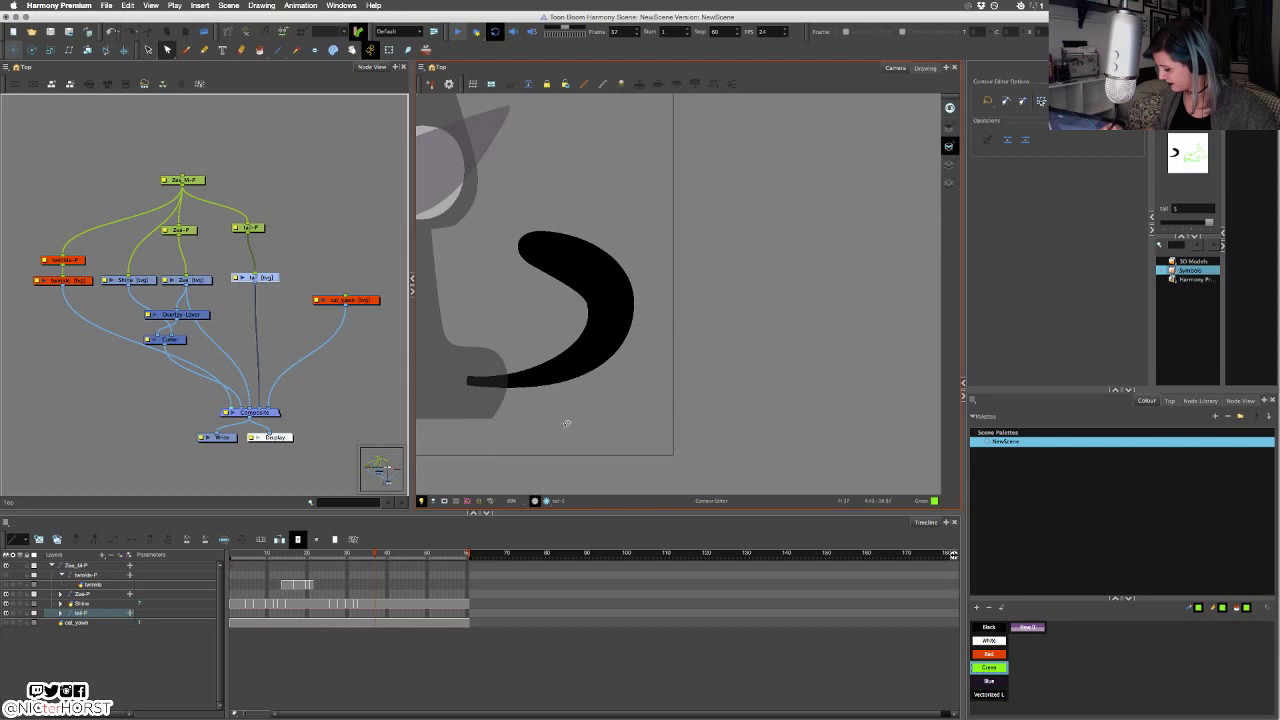
# Round the upper curve of the tail at frame 37 and duplicate its drawing at frame 39.
pyautogui.moveTo(597, 190)
pyautogui.mouseDown()
pyautogui.moveTo(559, 195)
pyautogui.moveTo(609, 229)
pyautogui.moveTo(583, 242)
pyautogui.mouseUp()
pyautogui.click(630, 220)
pyautogui.press(',')
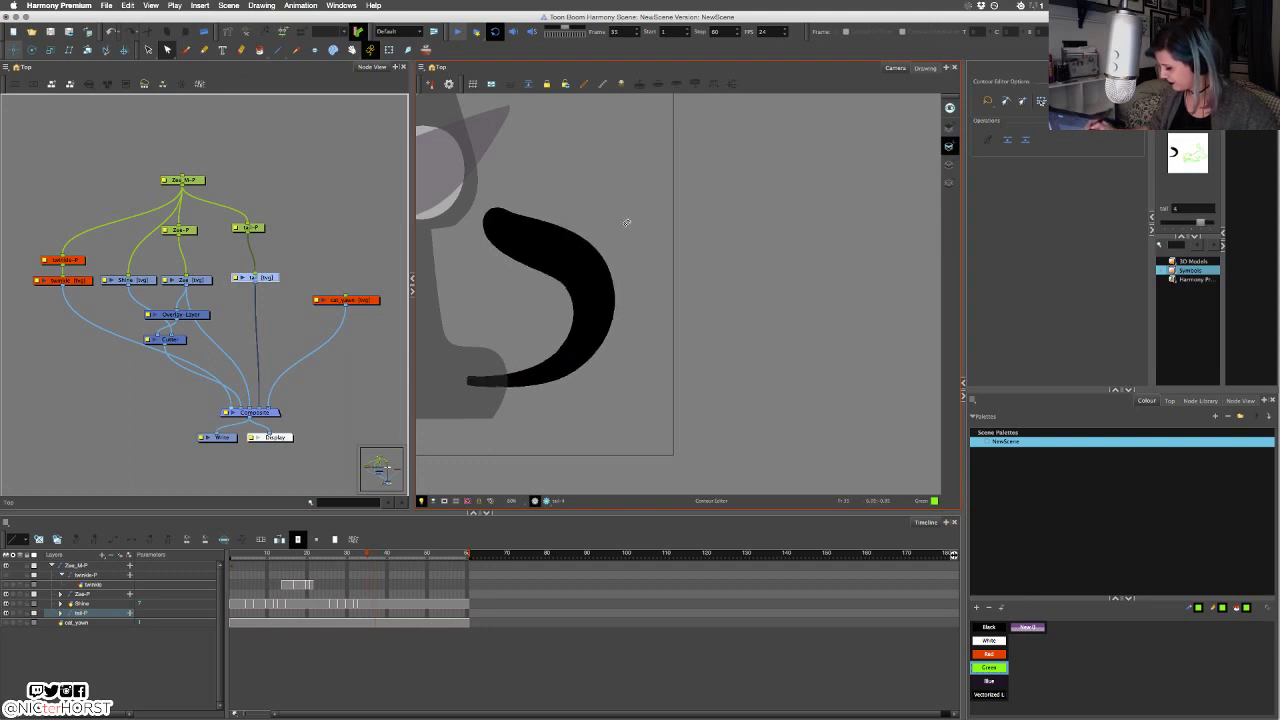
pyautogui.rightClick(579, 250)
pyautogui.click(632, 454)
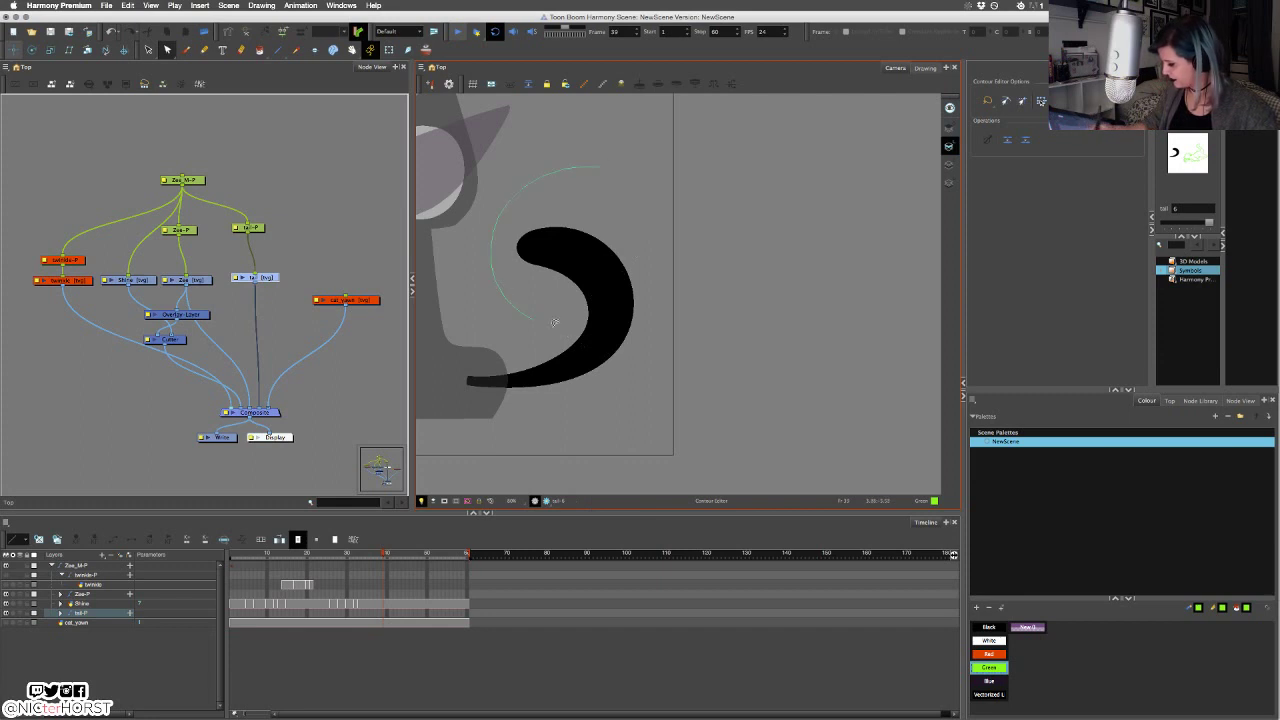
# Swap the tail drawing shortly after frame 39 for an earlier one through drawing substitution, and flip between frames to compare.
pyautogui.click(578, 338)
pyautogui.press('.')
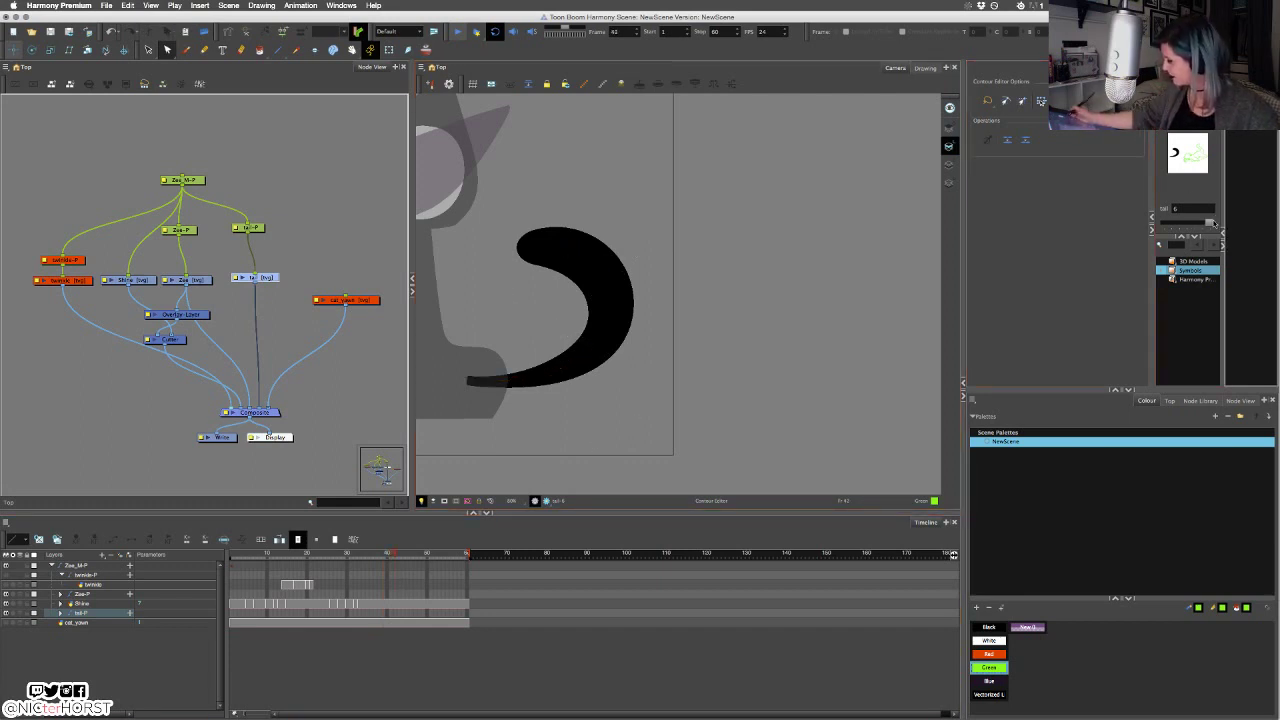
pyautogui.moveTo(1210, 223)
pyautogui.mouseDown()
pyautogui.moveTo(1155, 235)
pyautogui.moveTo(1176, 234)
pyautogui.moveTo(1172, 223)
pyautogui.mouseUp()
pyautogui.press('[')
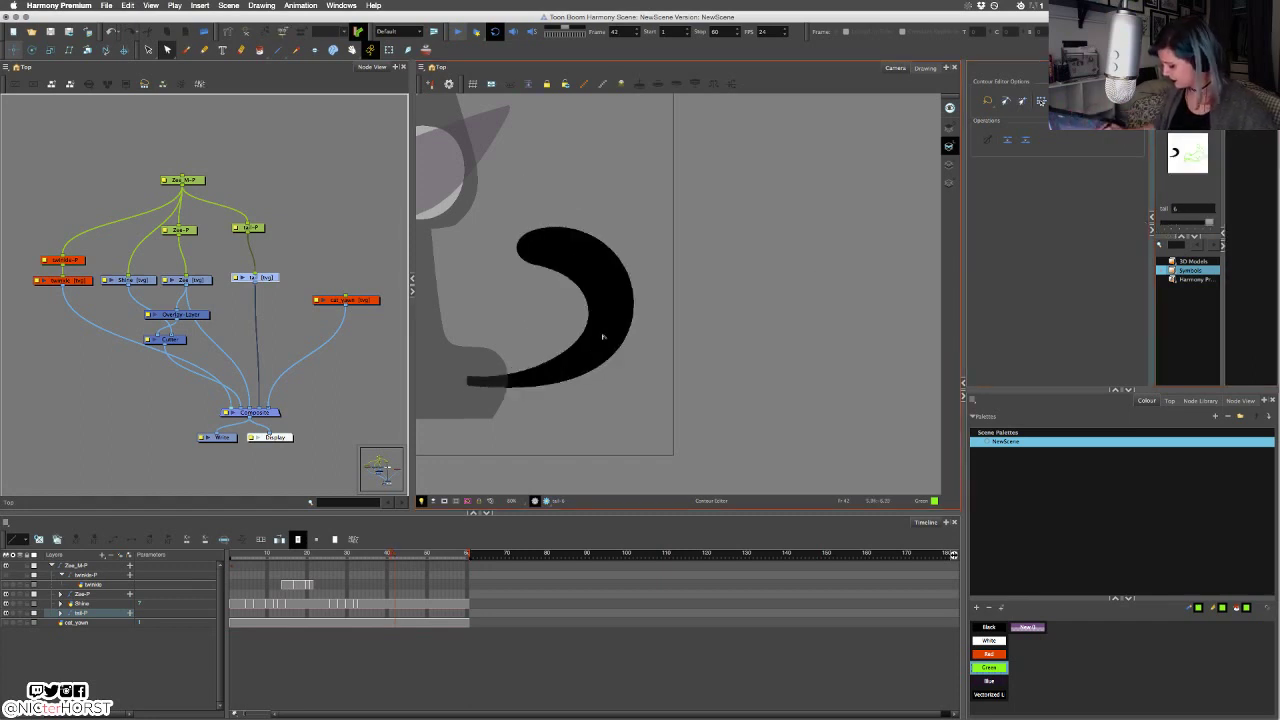
pyautogui.press(']')
pyautogui.press('[')
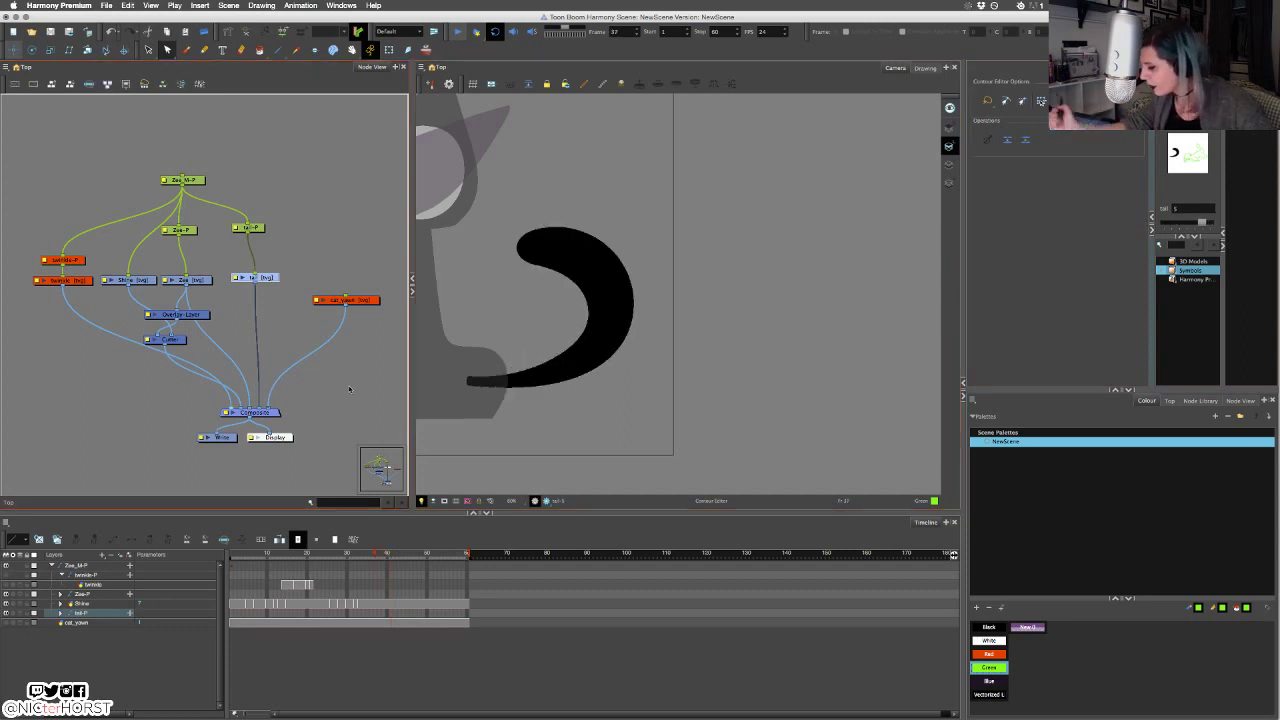
# Turn on onion skinning and widen its range to show more of the tail drawings before and after frame 38.
pyautogui.click(425, 50)
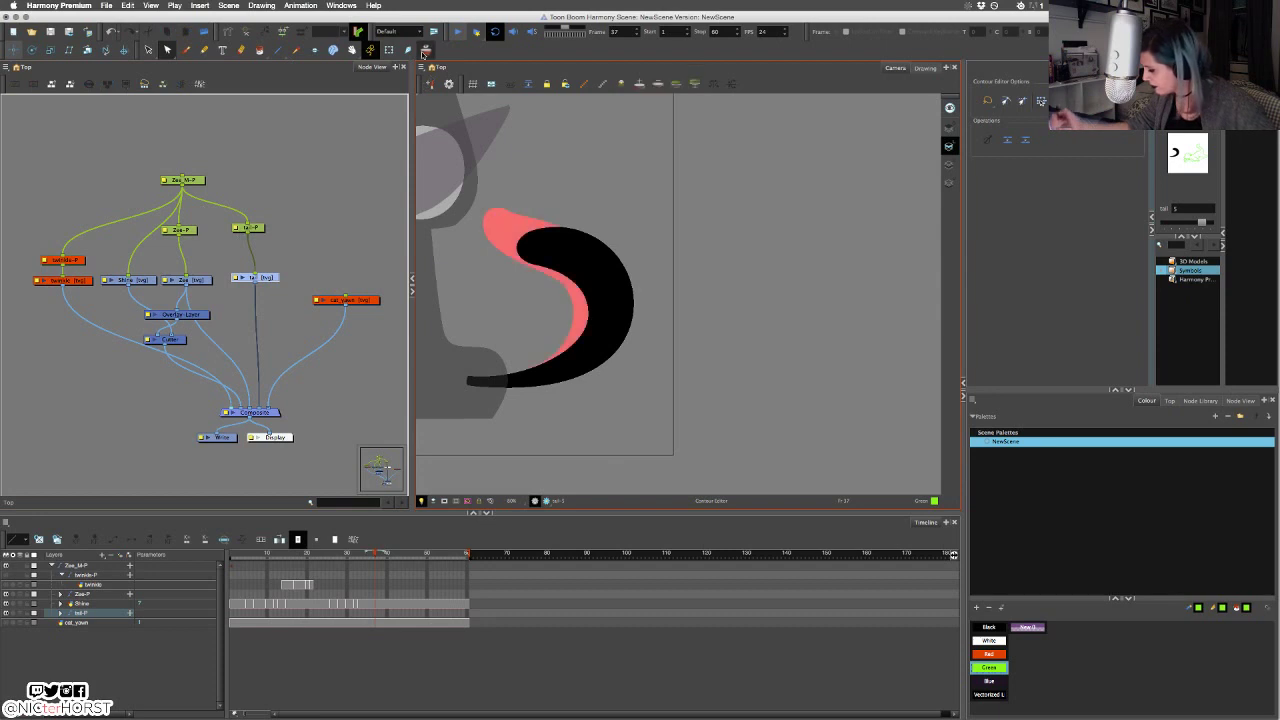
pyautogui.press('.')
pyautogui.press('.')
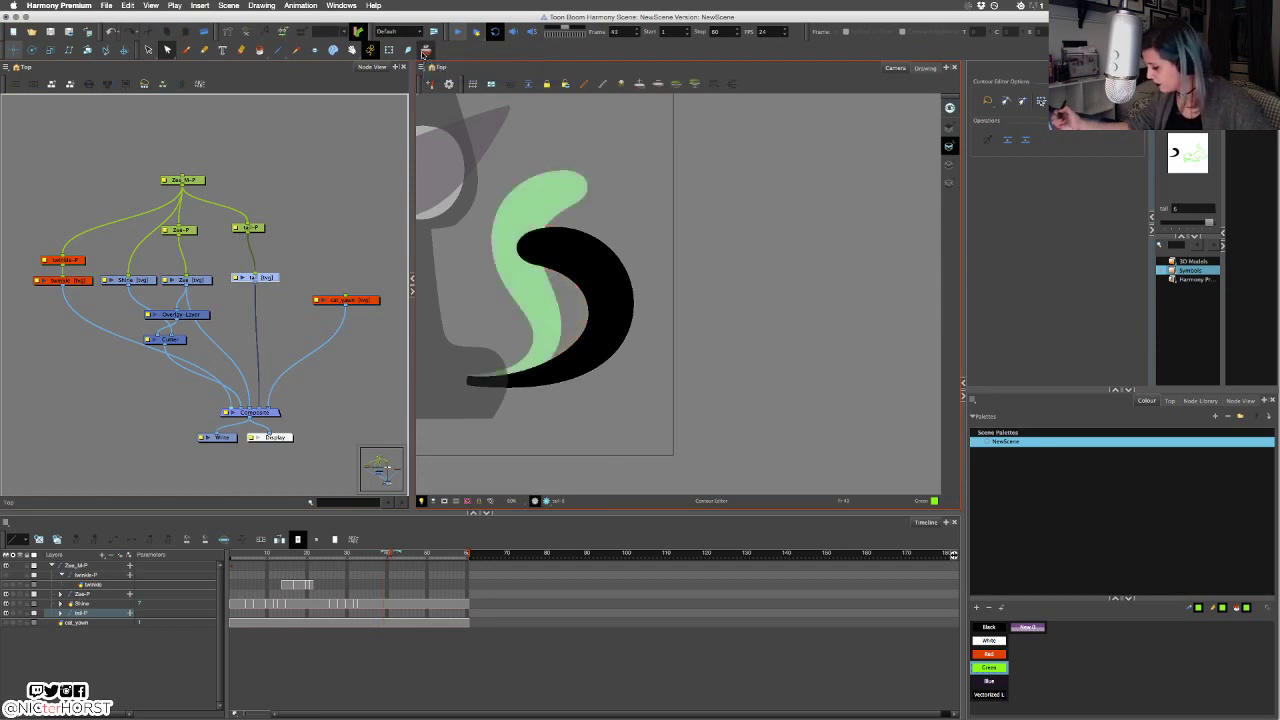
pyautogui.press(',')
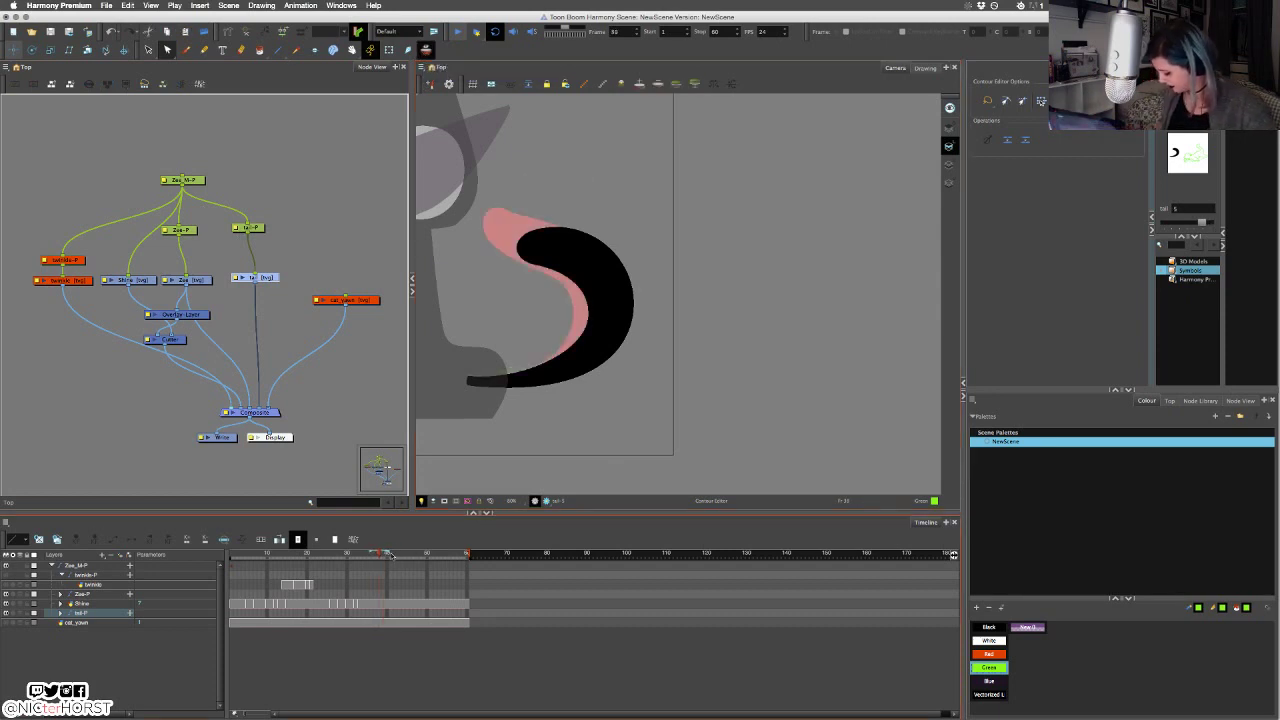
pyautogui.moveTo(388, 553)
pyautogui.mouseDown()
pyautogui.moveTo(404, 553)
pyautogui.moveTo(364, 553)
pyautogui.mouseUp()
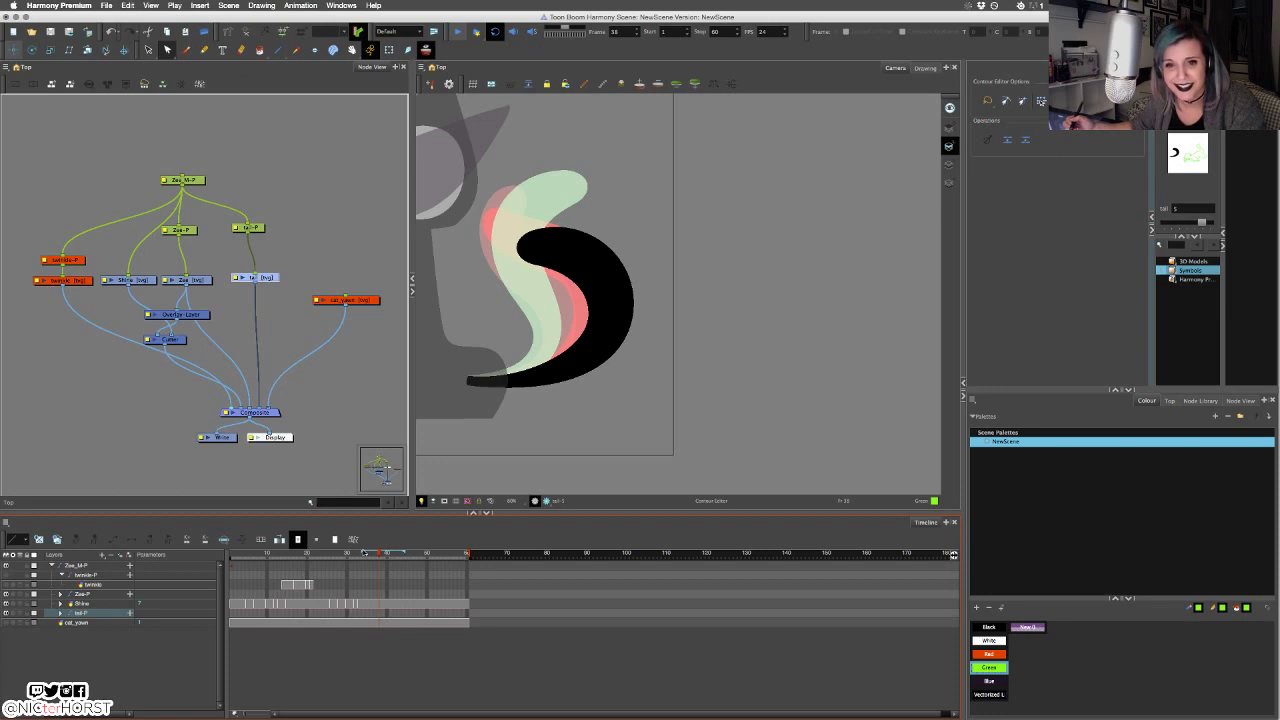
# Try raising the tail's base curve point at frame 38 against the onion skin, and undo the change.
pyautogui.click(534, 250)
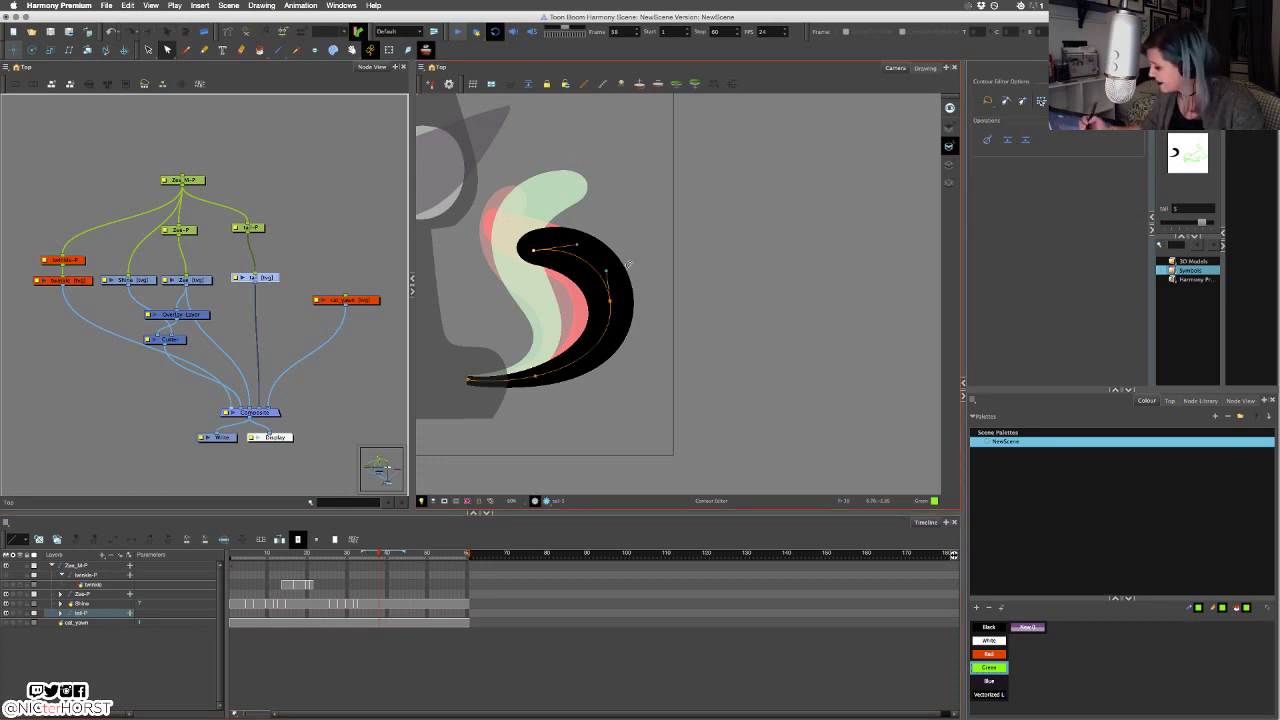
pyautogui.click(536, 377)
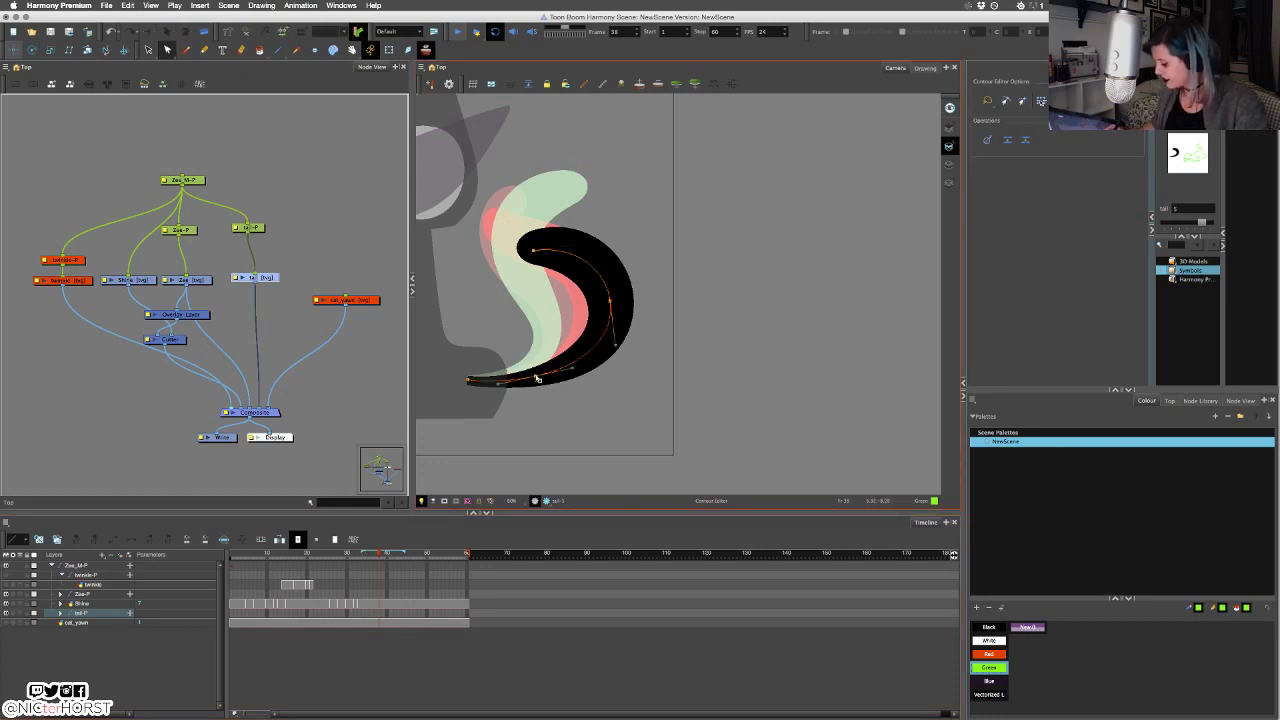
pyautogui.moveTo(537, 378)
pyautogui.mouseDown()
pyautogui.moveTo(528, 368)
pyautogui.moveTo(558, 359)
pyautogui.moveTo(532, 369)
pyautogui.mouseUp()
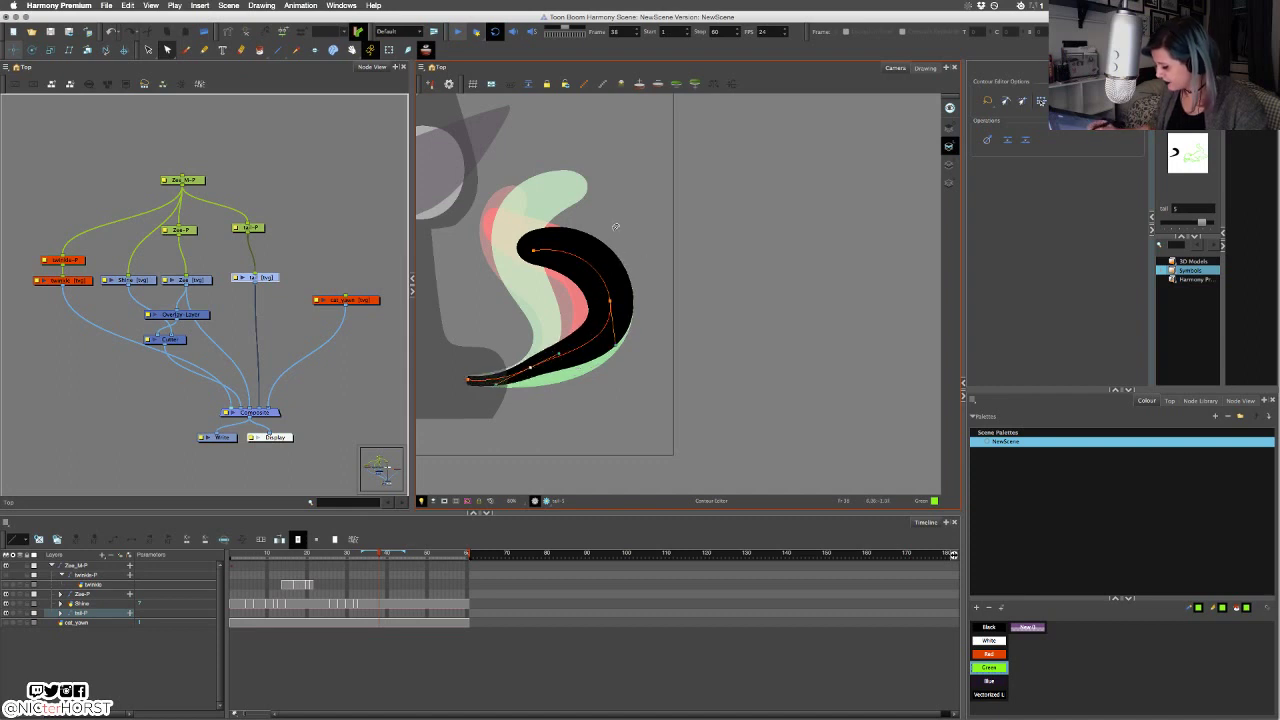
pyautogui.click(610, 301)
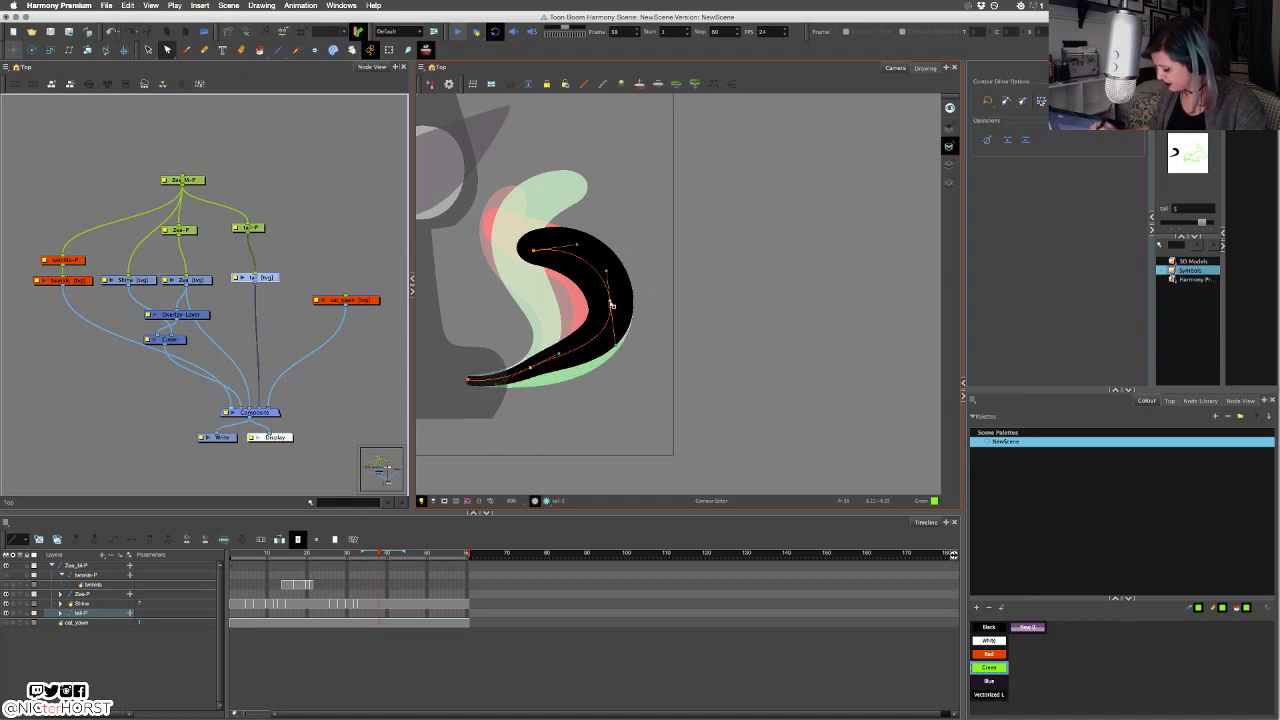
pyautogui.press('.')
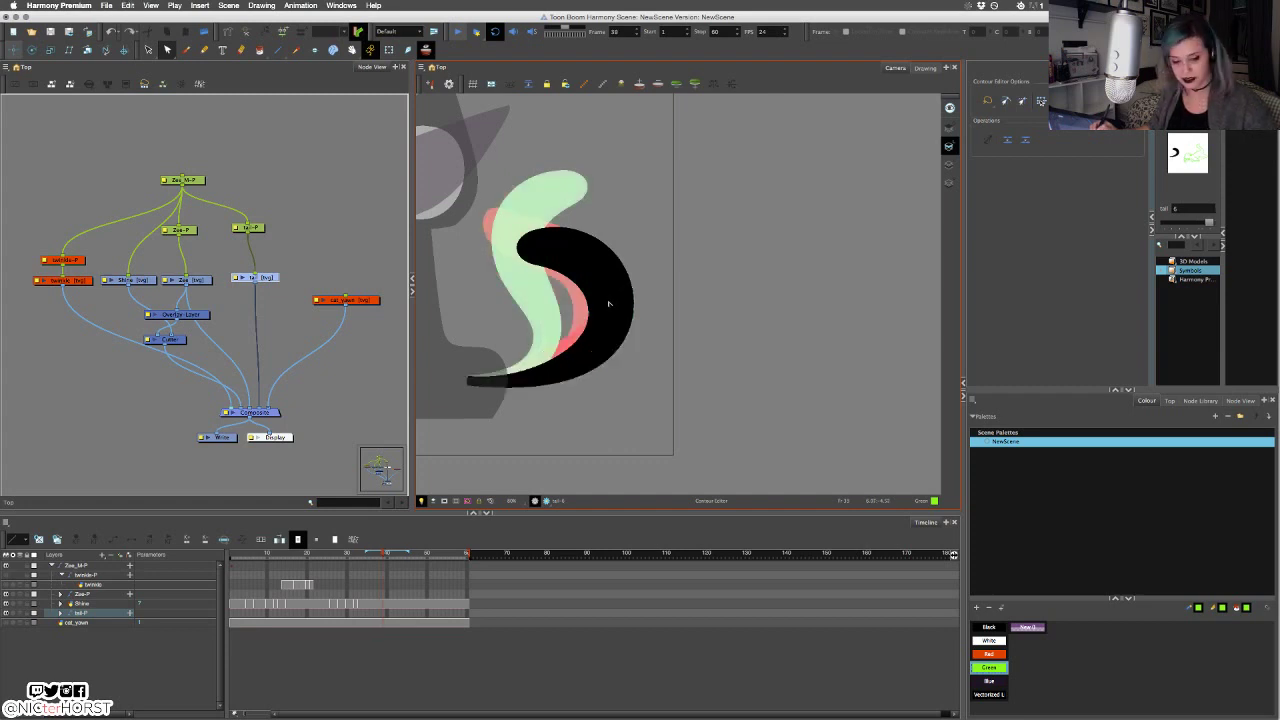
pyautogui.press(',')
pyautogui.press('super+z')
pyautogui.press('super+z')
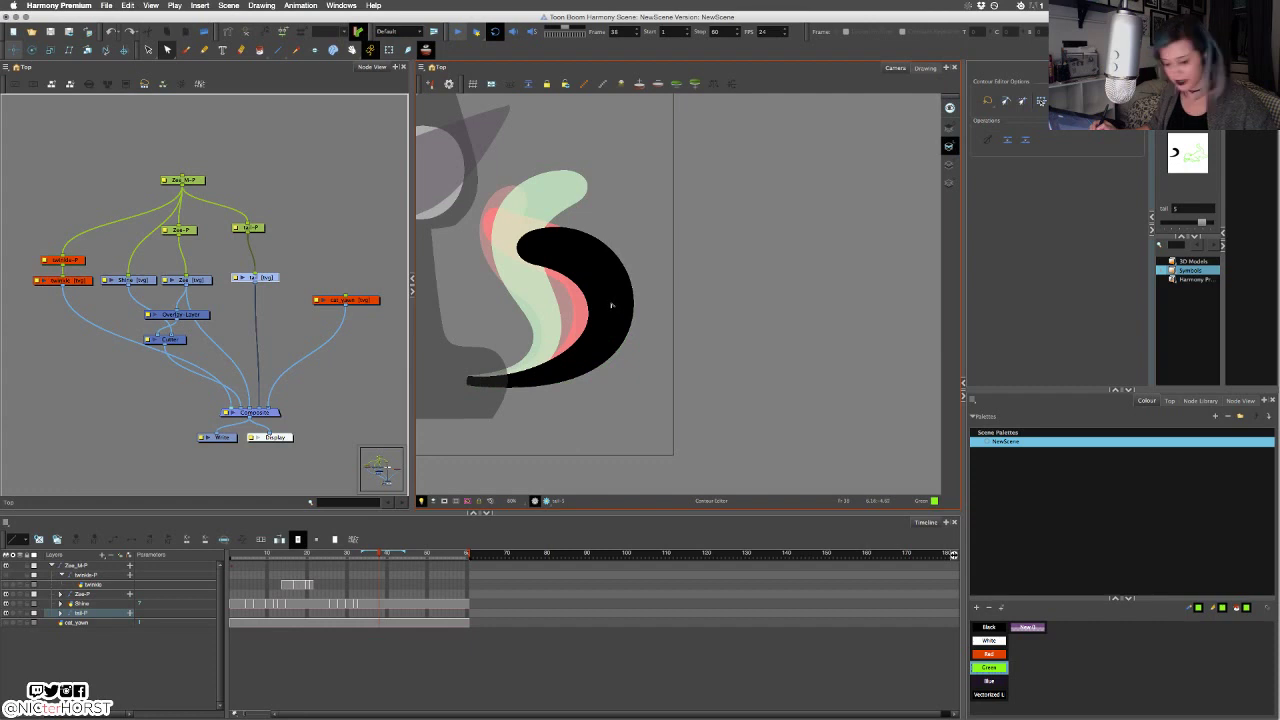
# Reshape the tail drawing at frame 39 by raising its tip and pulling the middle curve point toward the cat's body.
pyautogui.press('.')
pyautogui.press(',')
pyautogui.press('.')
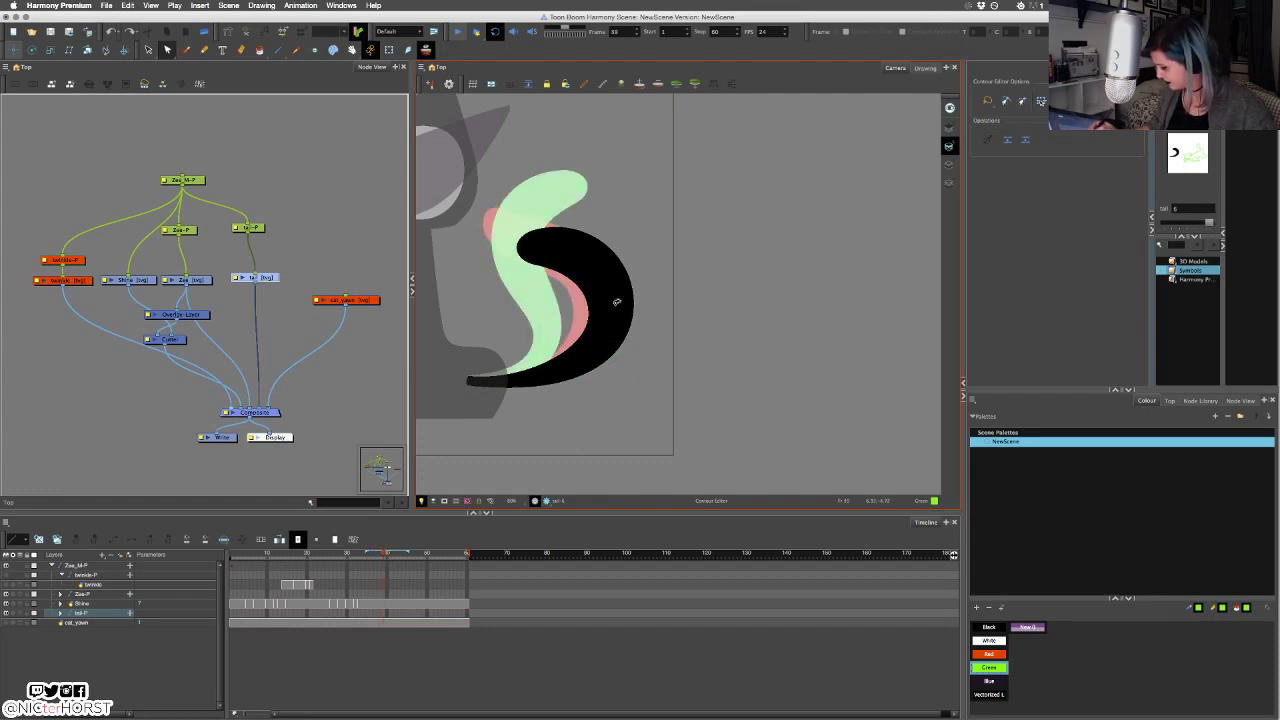
pyautogui.moveTo(626, 197); pyautogui.dragTo(576, 215)
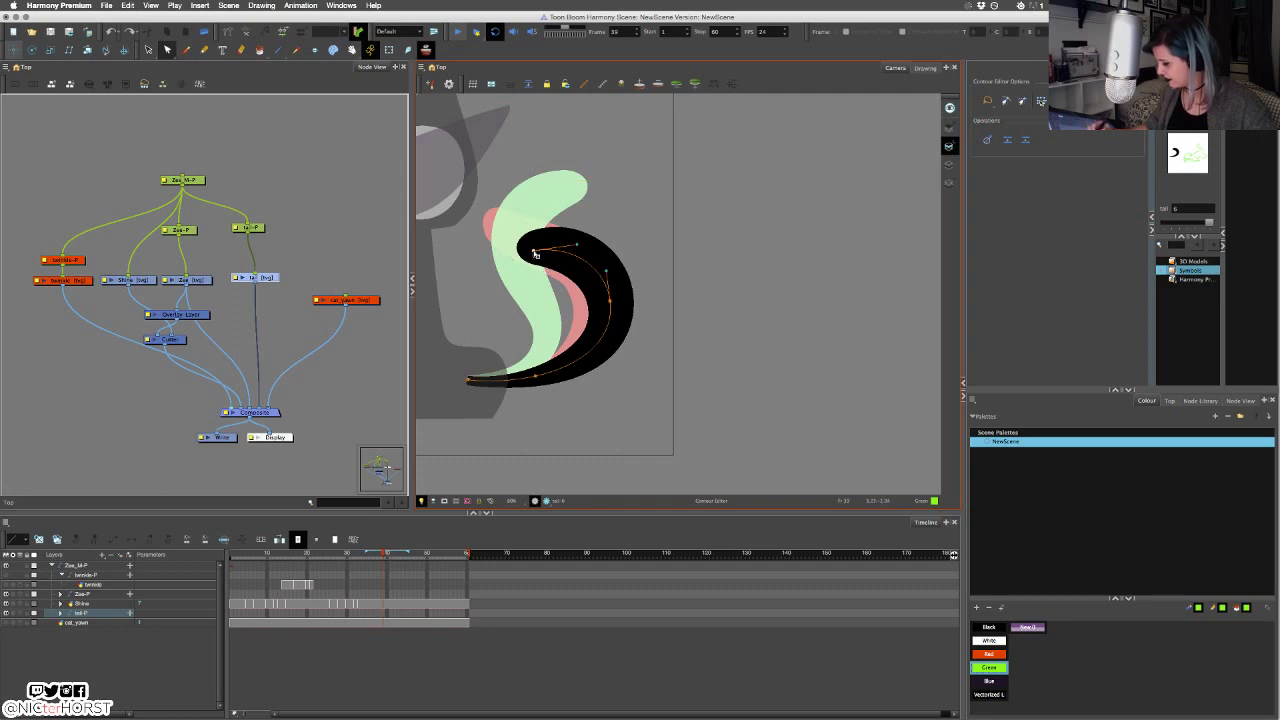
pyautogui.moveTo(535, 255); pyautogui.dragTo(592, 212)
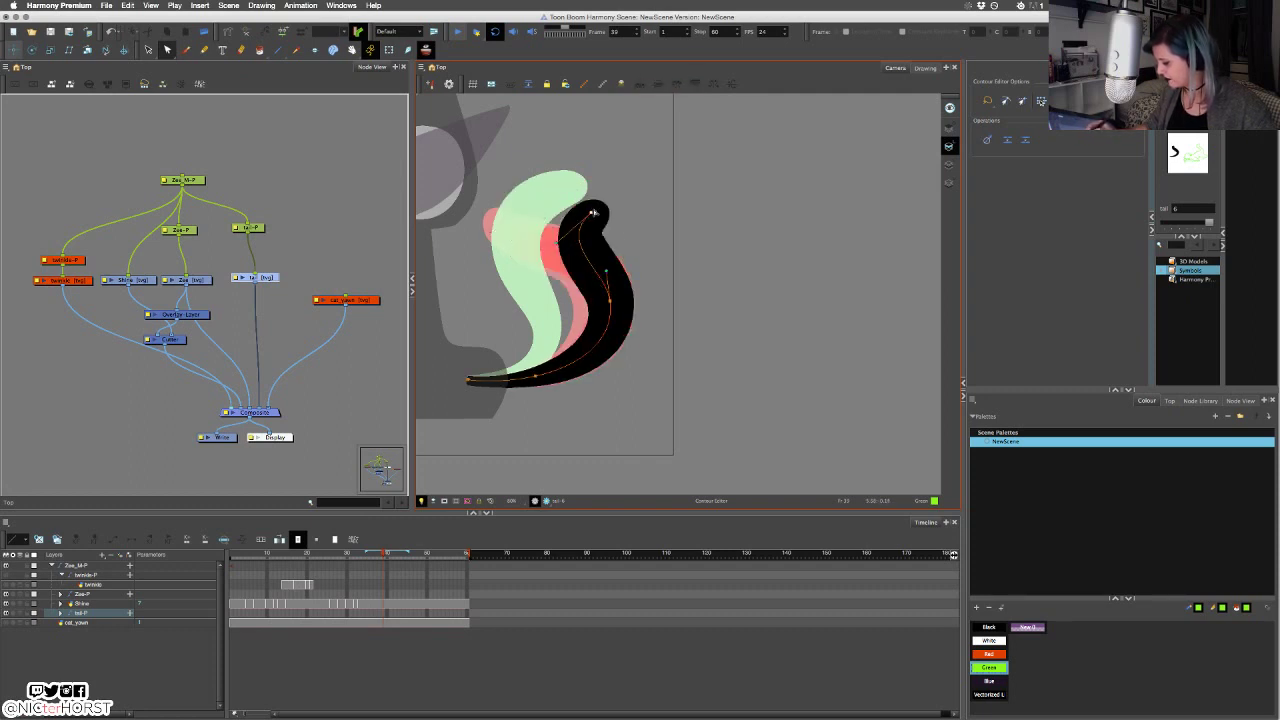
pyautogui.moveTo(610, 301); pyautogui.dragTo(564, 281)
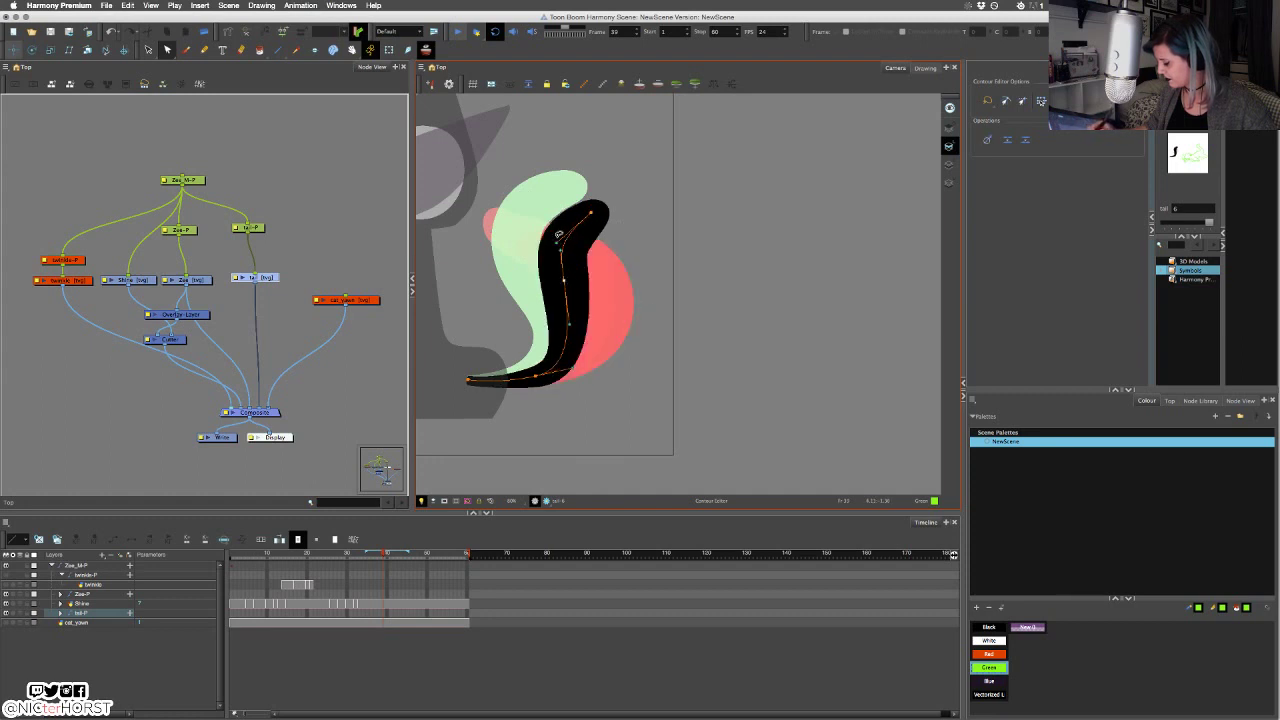
# Flip back to frame 38, bend the tail tip's curve downward, and save the scene.
pyautogui.press('f')
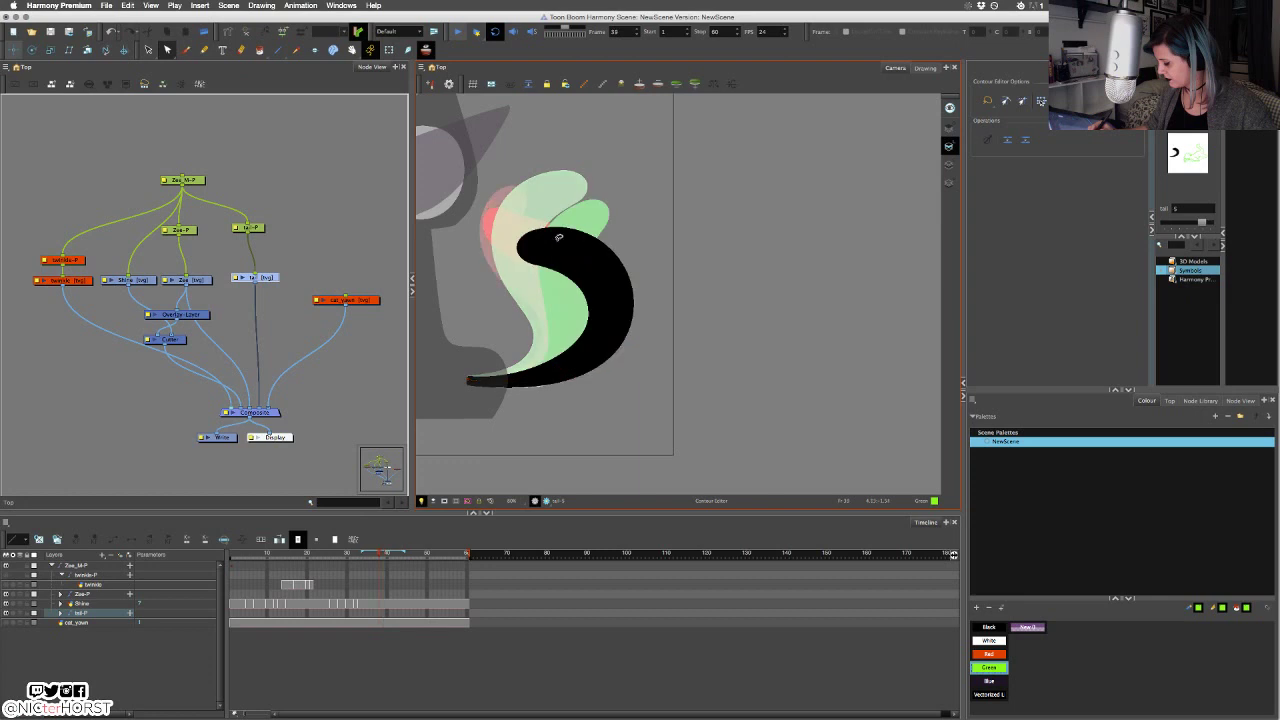
pyautogui.press('g')
pyautogui.press('f')
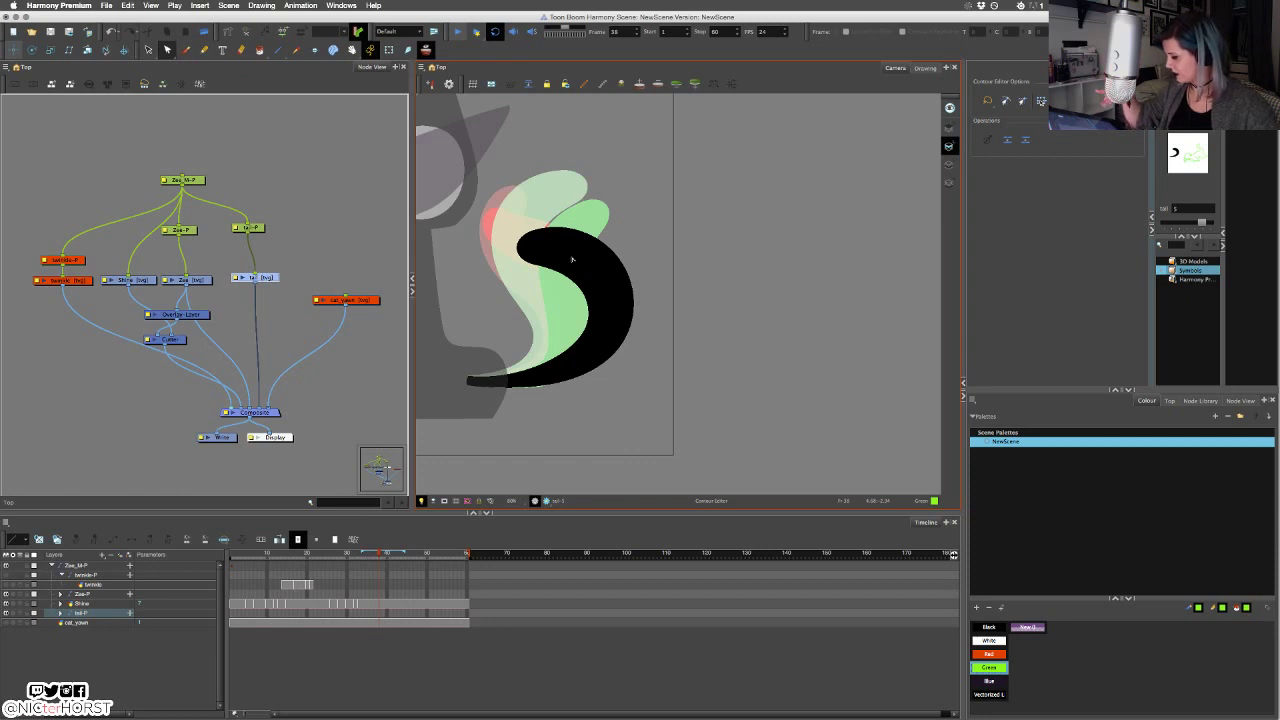
pyautogui.moveTo(514, 208)
pyautogui.mouseDown()
pyautogui.moveTo(558, 212)
pyautogui.moveTo(571, 262)
pyautogui.moveTo(544, 288)
pyautogui.mouseUp()
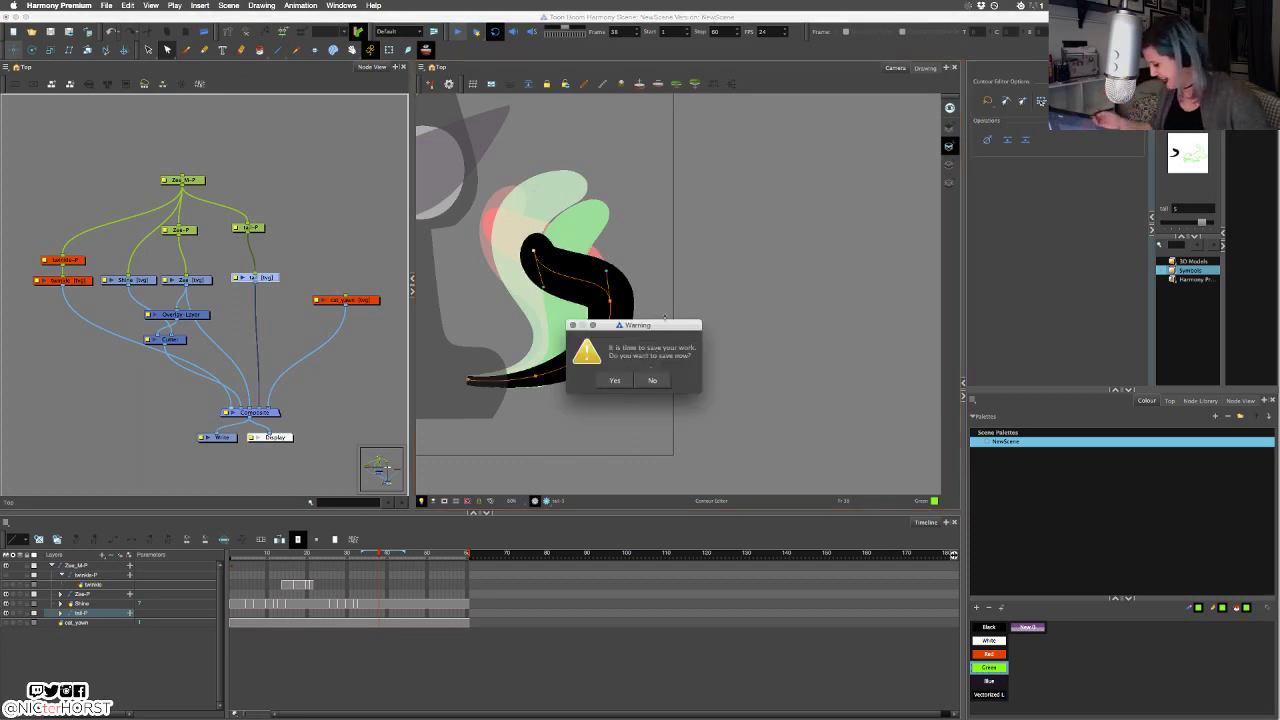
pyautogui.click(620, 379)
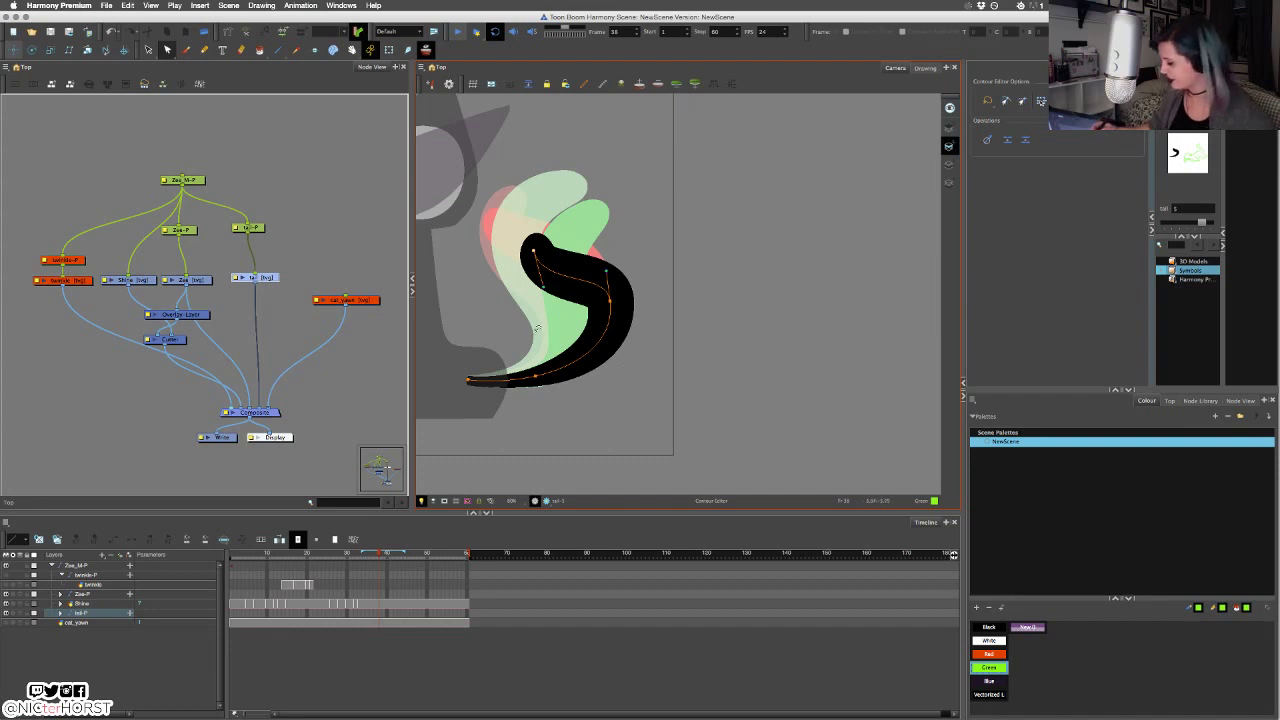
# Raise the tail's base curve at frame 38 and shift its tip and middle bend outward, away from the body.
pyautogui.moveTo(557, 391)
pyautogui.mouseDown()
pyautogui.moveTo(531, 372)
pyautogui.moveTo(563, 360)
pyautogui.mouseUp()
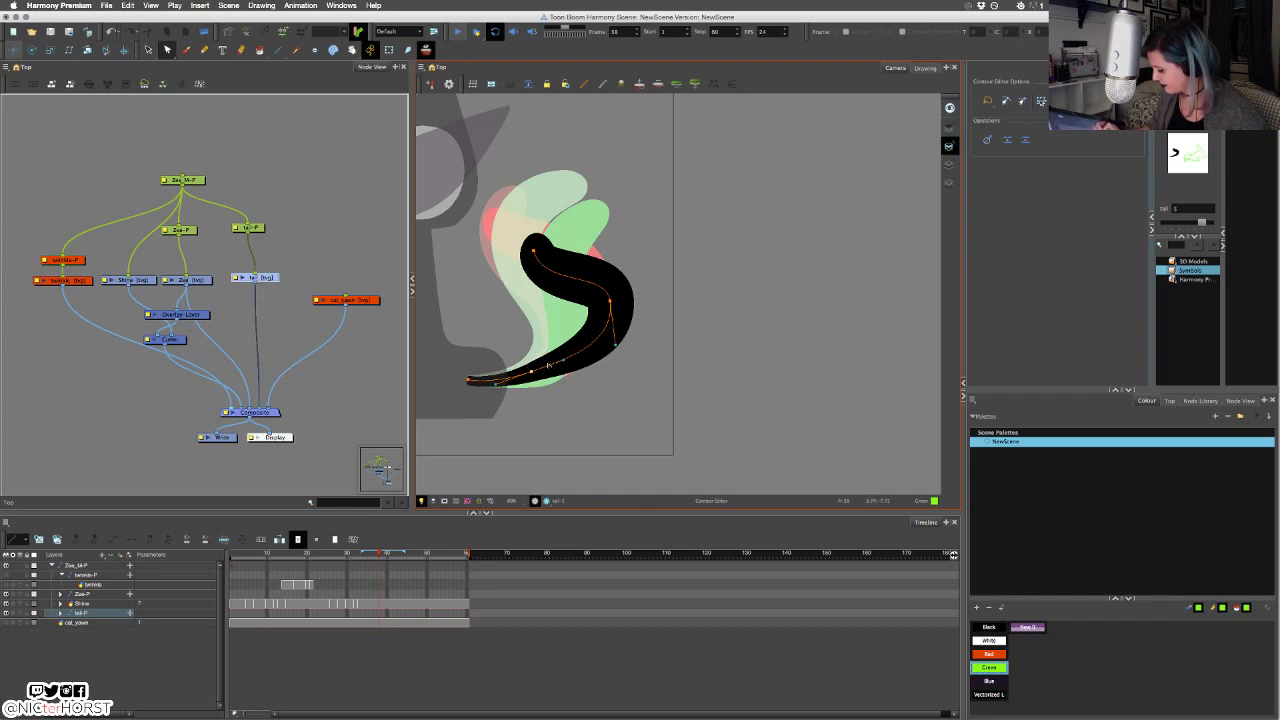
pyautogui.moveTo(531, 373); pyautogui.dragTo(520, 360)
pyautogui.moveTo(634, 284); pyautogui.dragTo(595, 357)
pyautogui.moveTo(609, 303); pyautogui.dragTo(603, 314)
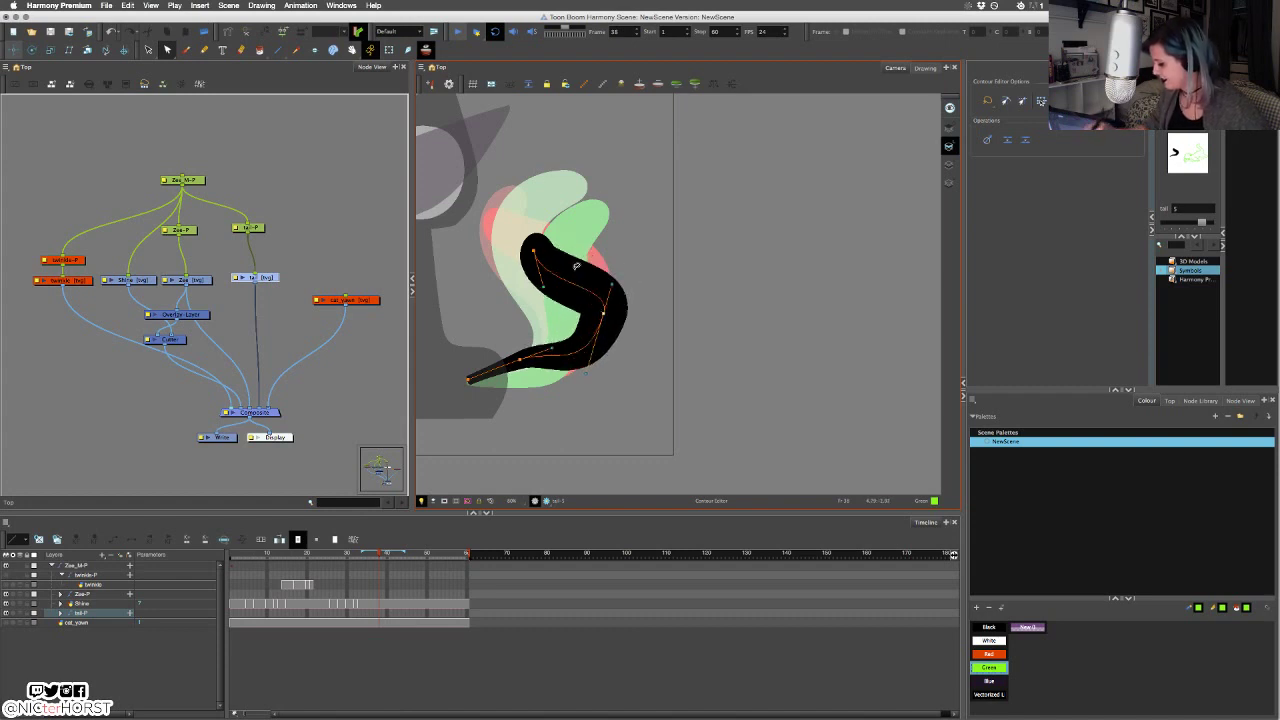
pyautogui.moveTo(543, 287); pyautogui.dragTo(582, 251)
pyautogui.moveTo(603, 314); pyautogui.dragTo(617, 317)
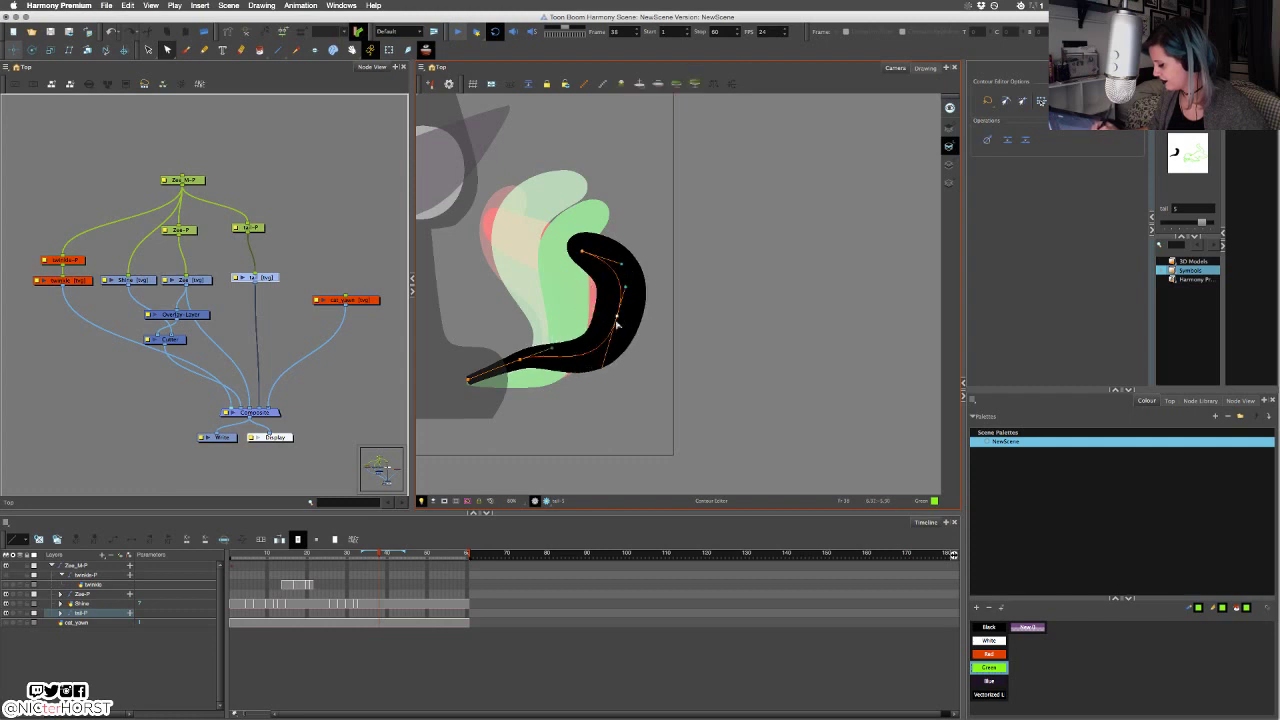
# Delete the tail's base curve point at frame 38 and smooth the lower curve around the remaining middle point.
pyautogui.moveTo(602, 378)
pyautogui.mouseDown()
pyautogui.moveTo(590, 358)
pyautogui.moveTo(508, 384)
pyautogui.mouseUp()
pyautogui.press('Delete')
pyautogui.moveTo(644, 326)
pyautogui.mouseDown()
pyautogui.moveTo(601, 343)
pyautogui.moveTo(559, 393)
pyautogui.mouseUp()
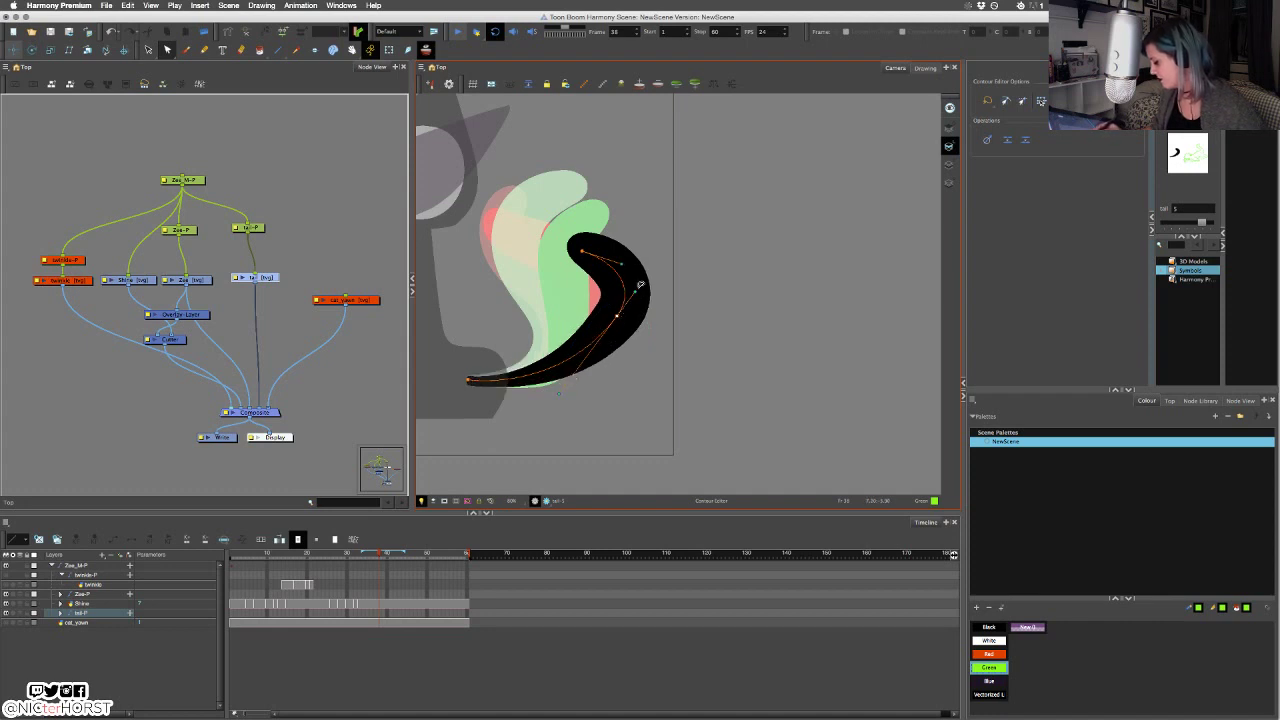
pyautogui.moveTo(617, 317); pyautogui.dragTo(606, 330)
pyautogui.moveTo(548, 407); pyautogui.dragTo(559, 389)
pyautogui.click(556, 395)
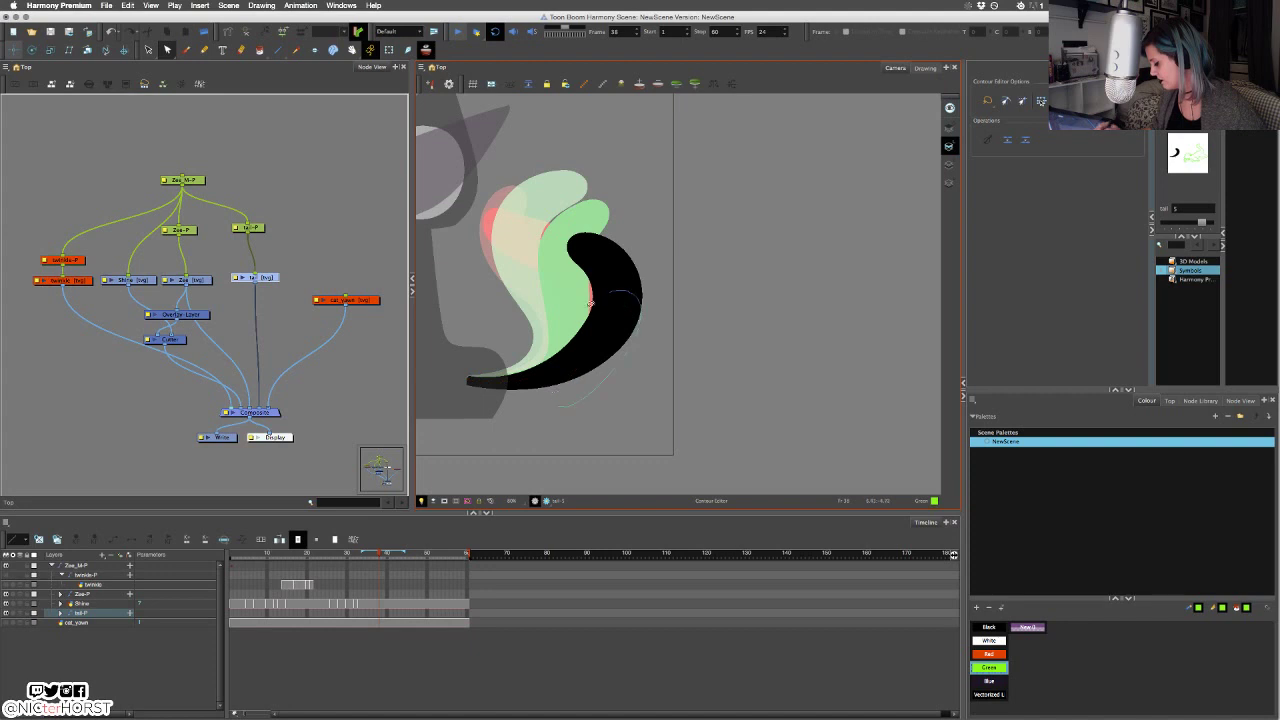
pyautogui.moveTo(638, 300); pyautogui.dragTo(613, 356)
pyautogui.moveTo(558, 395); pyautogui.dragTo(564, 391)
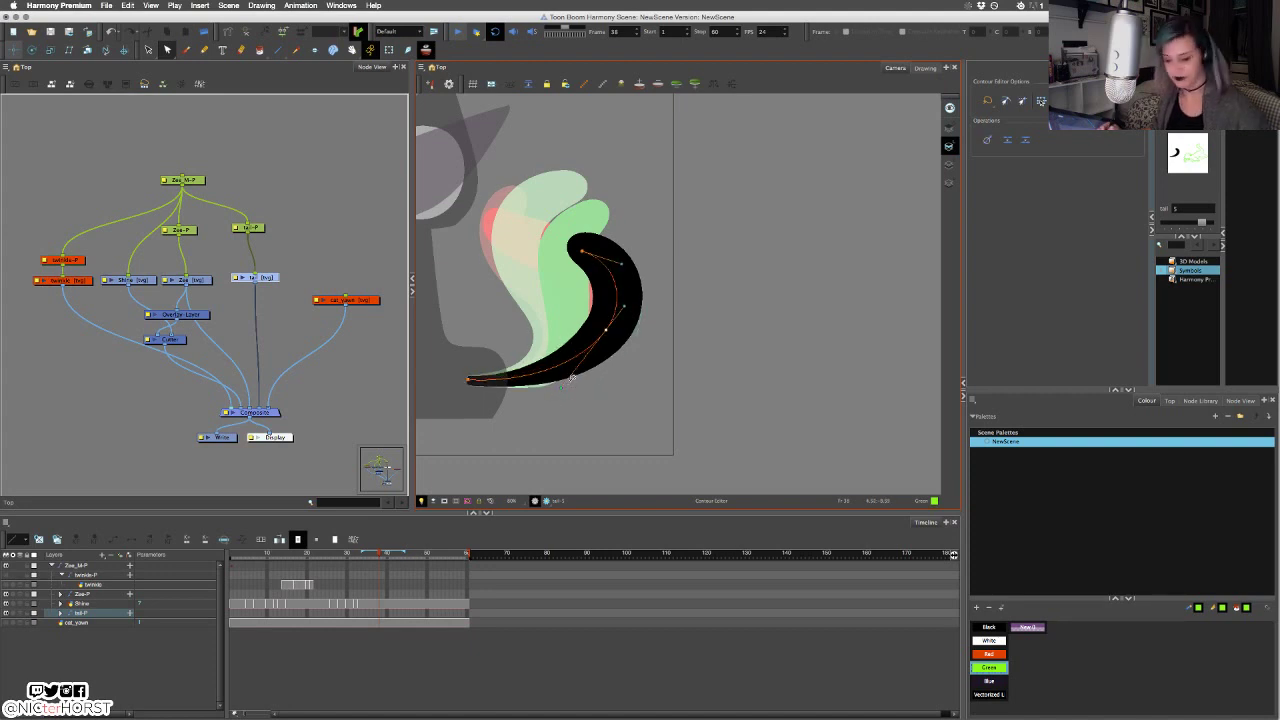
# Flip through the preceding frames and pull the tip of the tail drawing just before frame 39 inward toward the body.
pyautogui.press(',')
pyautogui.press(',')
pyautogui.press(',')
pyautogui.press(',')
pyautogui.press(',')
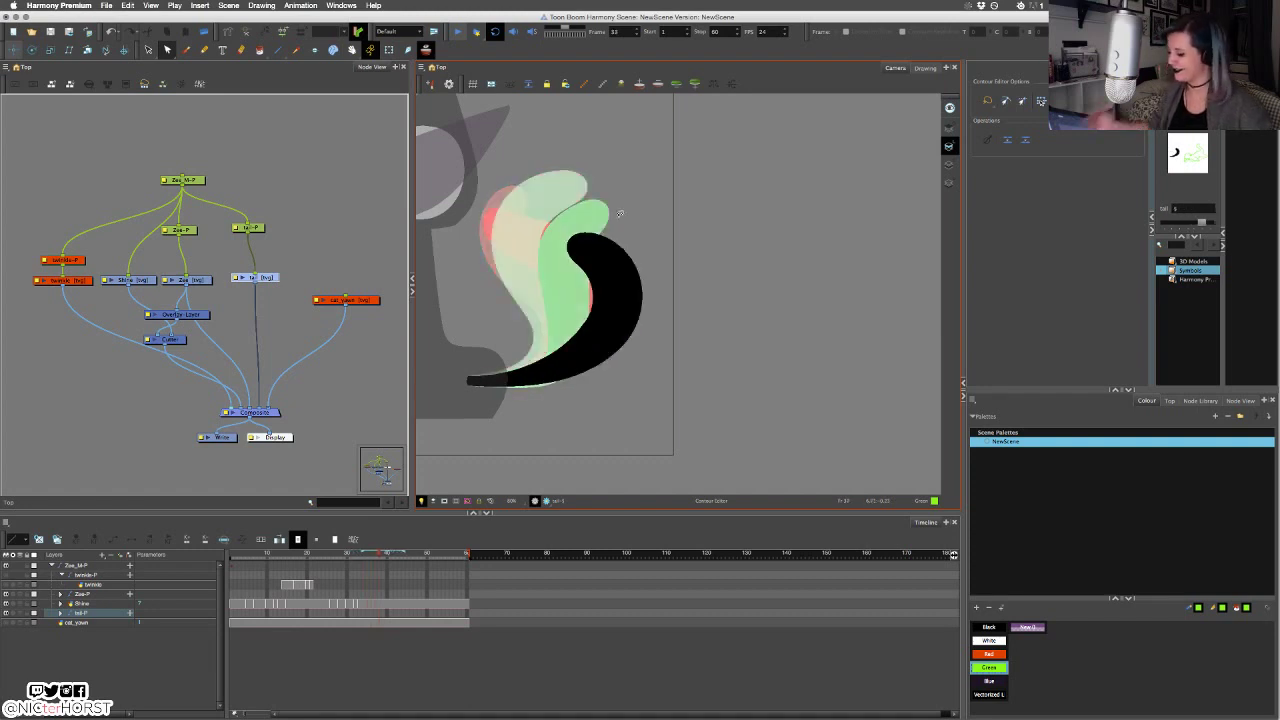
pyautogui.click(598, 260)
pyautogui.moveTo(583, 252)
pyautogui.mouseDown()
pyautogui.moveTo(560, 247)
pyautogui.moveTo(623, 256)
pyautogui.mouseUp()
pyautogui.click(650, 236)
# Flip back and forth through the frames around 37 to 39 to compare the reshaped tail drawings.
pyautogui.press(',')
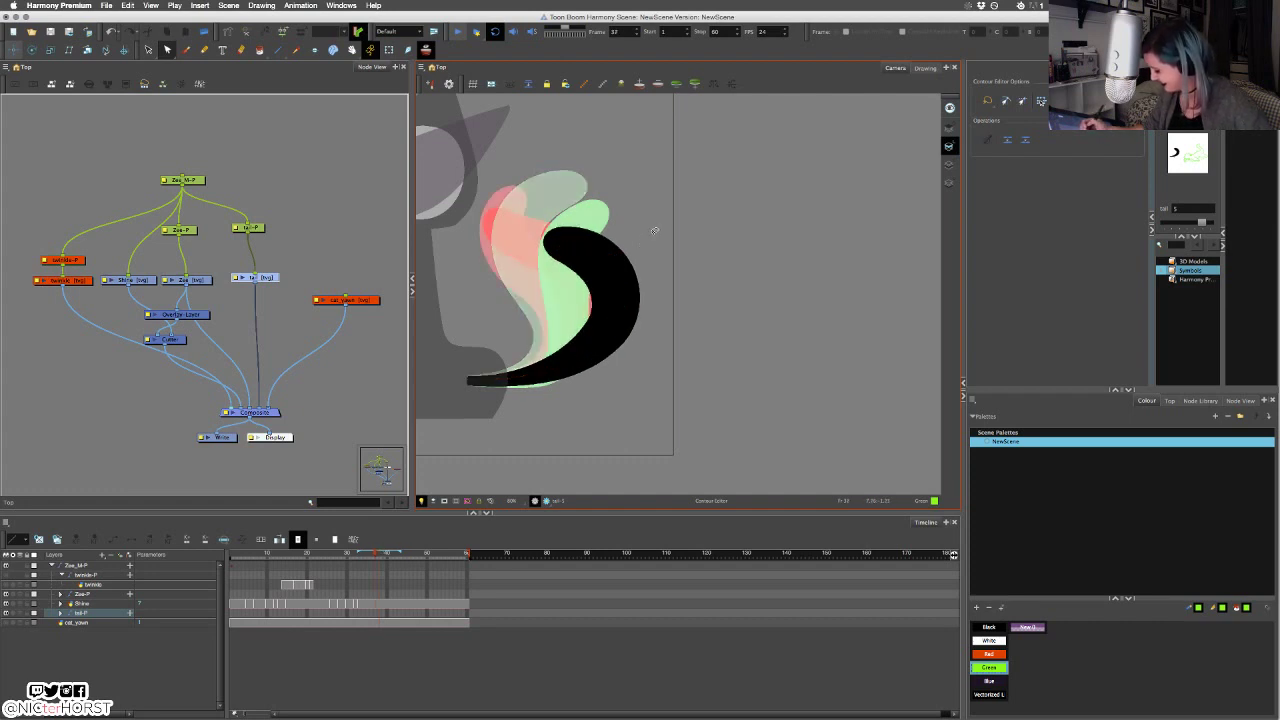
pyautogui.press(',')
pyautogui.press('.')
pyautogui.press(',')
pyautogui.press('.')
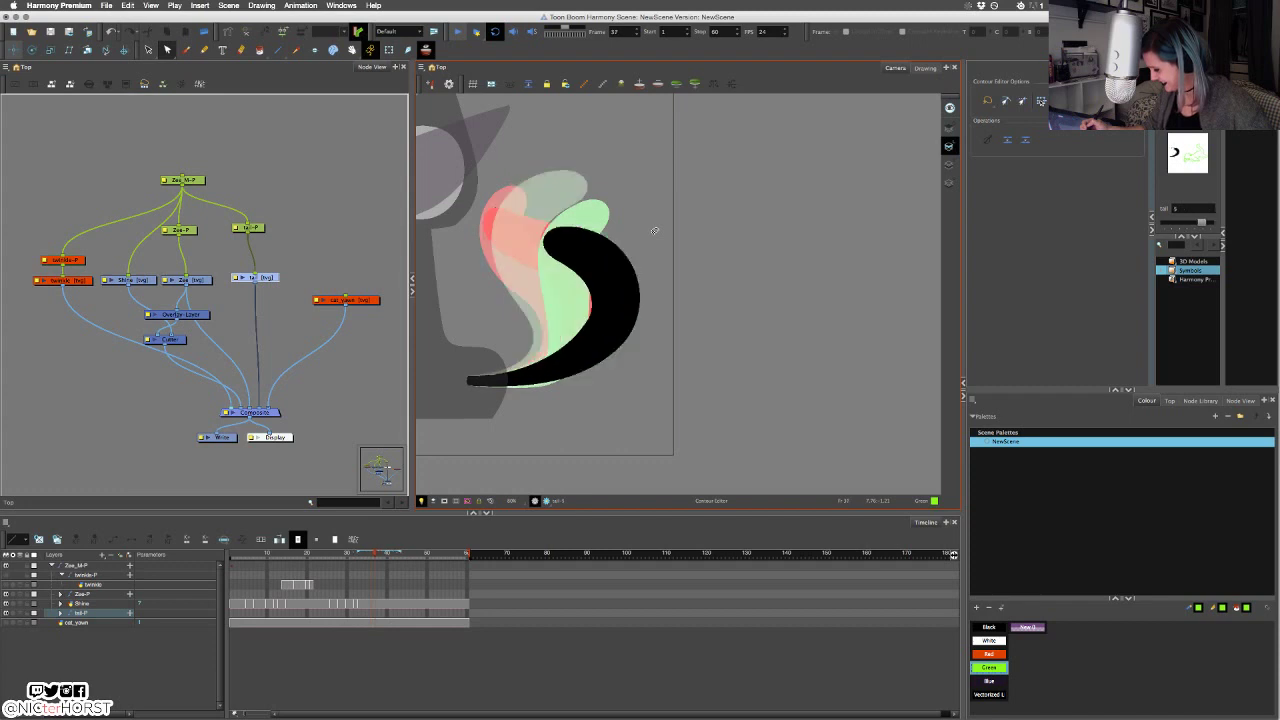
pyautogui.press('.')
pyautogui.press('.')
pyautogui.press('.')
pyautogui.press('.')
pyautogui.press('.')
pyautogui.press('.')
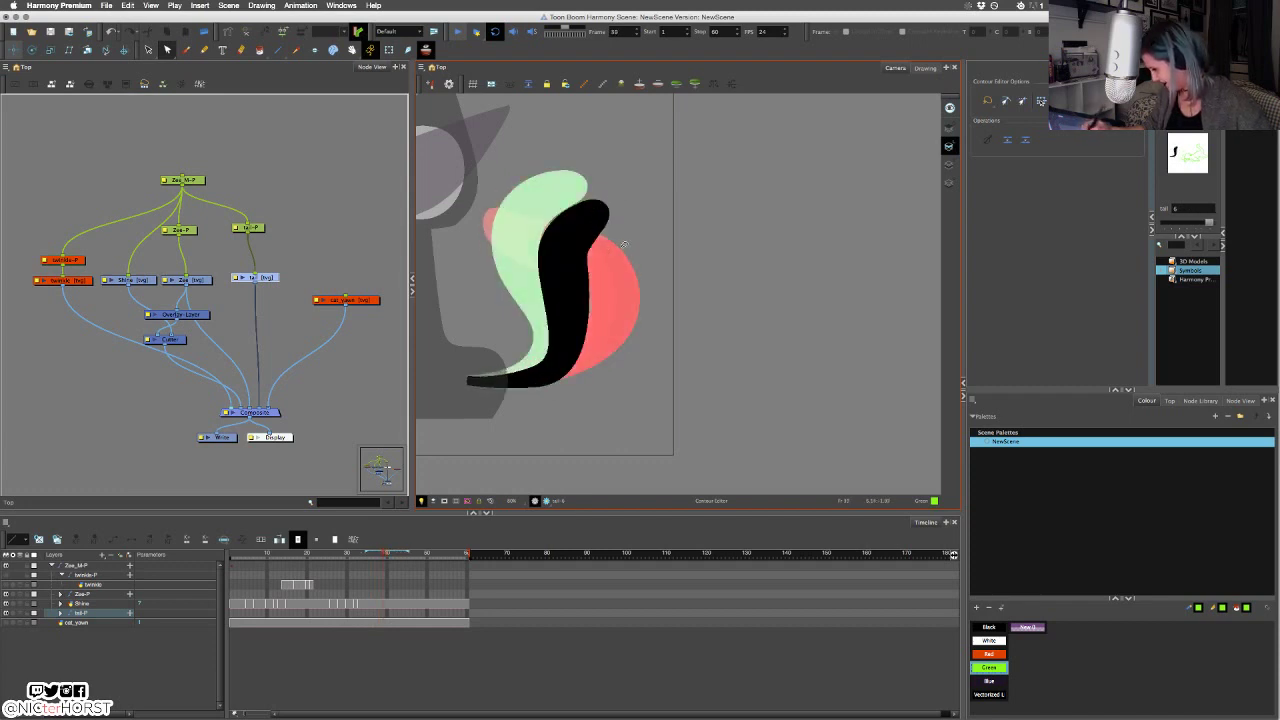
pyautogui.press(',')
pyautogui.press('.')
# Extend the tail tip at frame 39 outward and slightly down, away from the body.
pyautogui.moveTo(612, 206)
pyautogui.mouseDown()
pyautogui.moveTo(585, 254)
pyautogui.moveTo(603, 208)
pyautogui.mouseUp()
pyautogui.moveTo(556, 243); pyautogui.dragTo(545, 236)
pyautogui.click(548, 221)
pyautogui.moveTo(586, 198); pyautogui.dragTo(594, 202)
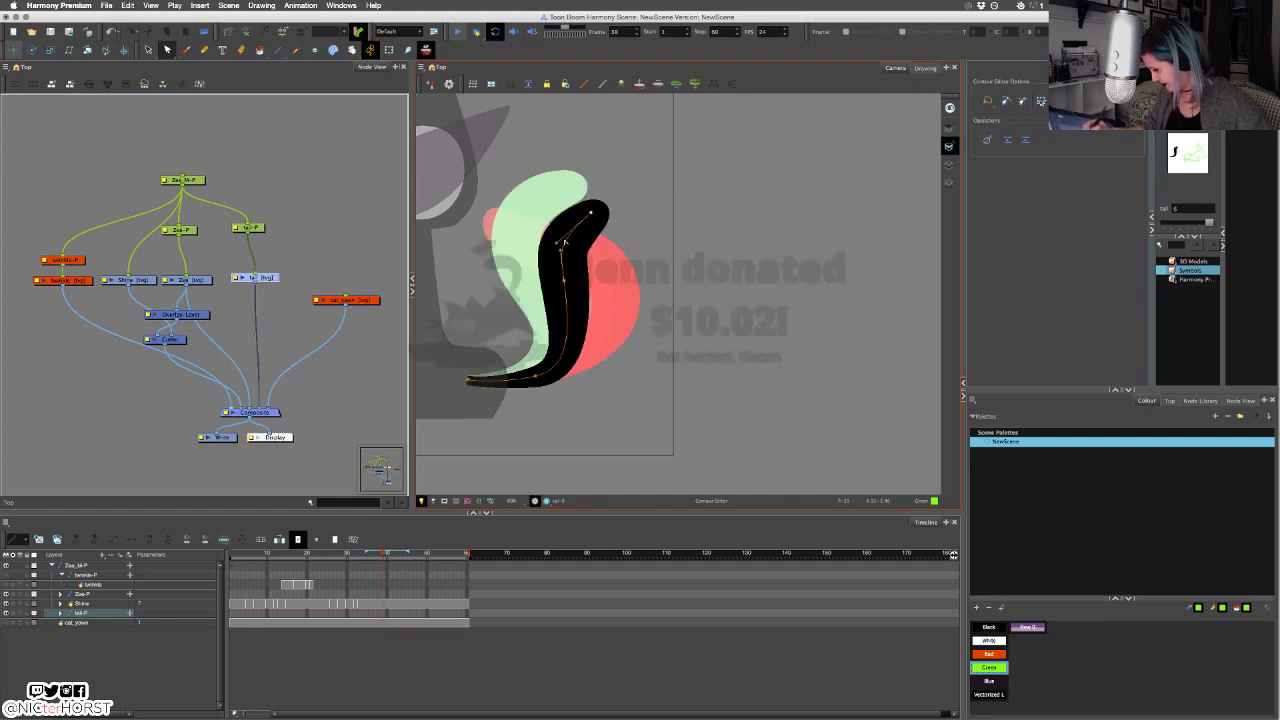
pyautogui.moveTo(545, 236); pyautogui.dragTo(625, 230)
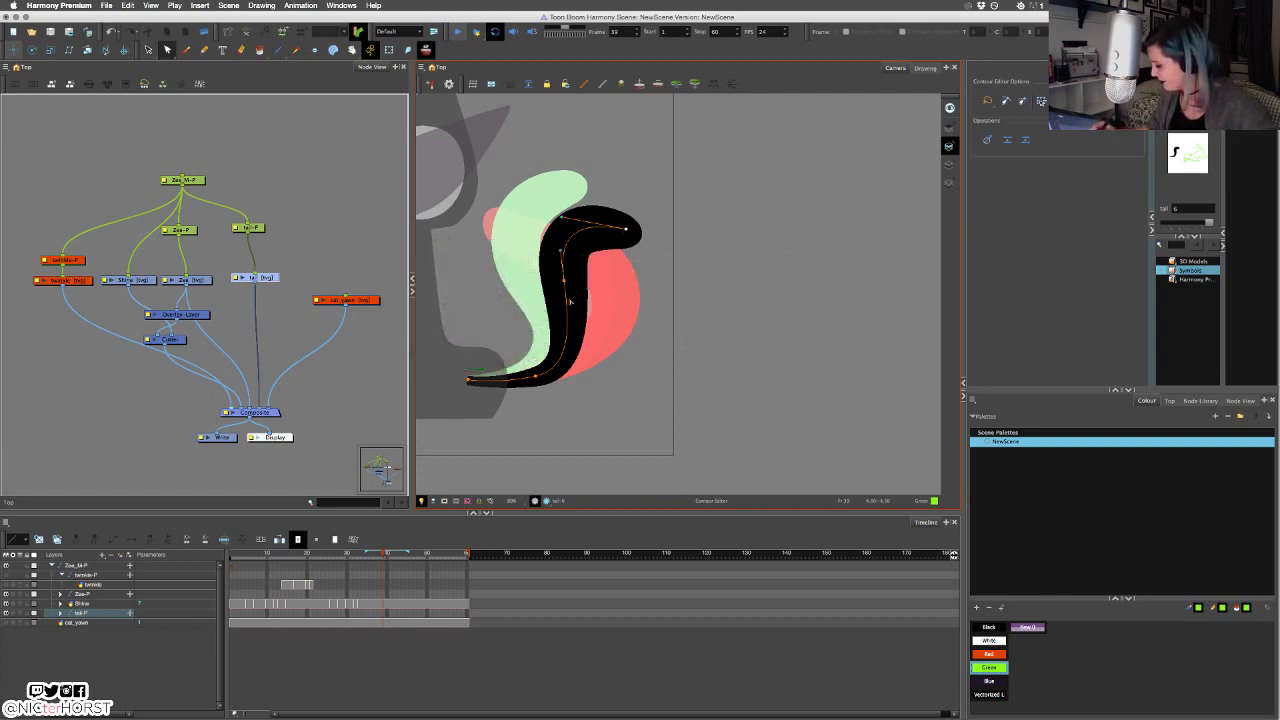
# Move the tail's middle curve point at frame 39 toward the body and round the upper bend with the curve handles.
pyautogui.moveTo(564, 280)
pyautogui.mouseDown()
pyautogui.moveTo(541, 273)
pyautogui.moveTo(570, 292)
pyautogui.moveTo(569, 312)
pyautogui.mouseUp()
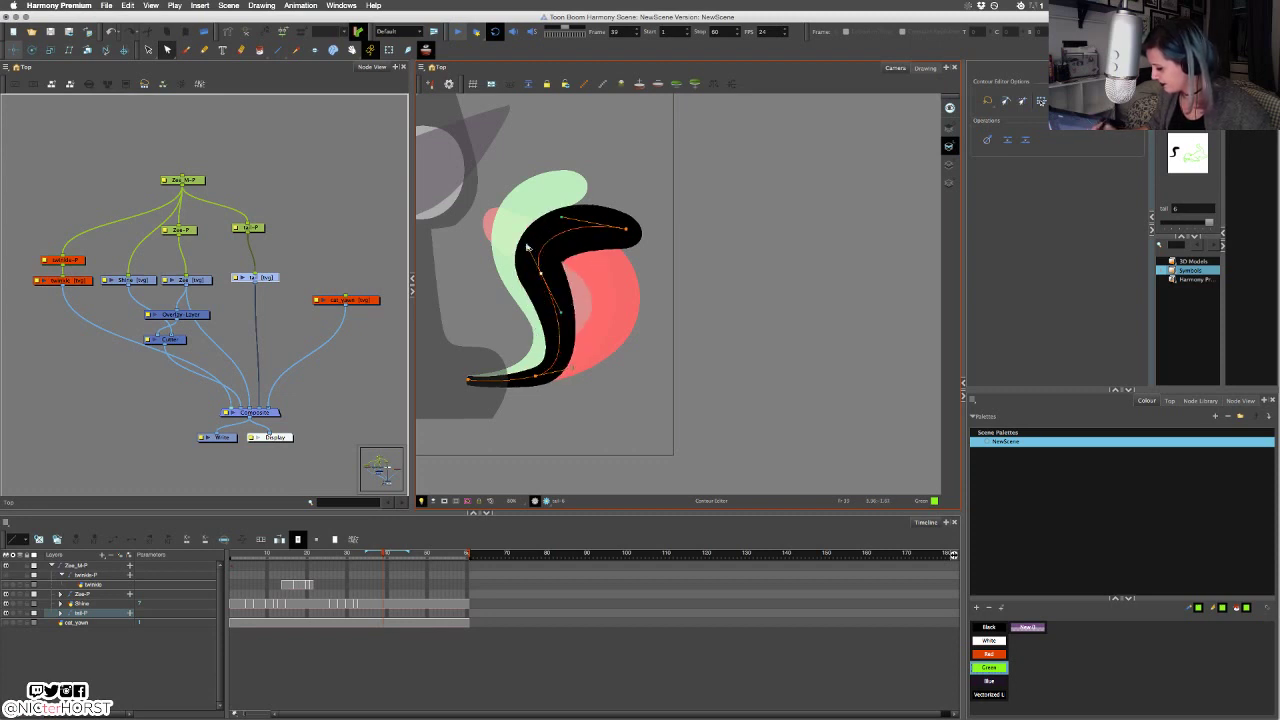
pyautogui.moveTo(527, 247); pyautogui.dragTo(531, 225)
pyautogui.moveTo(541, 273); pyautogui.dragTo(542, 268)
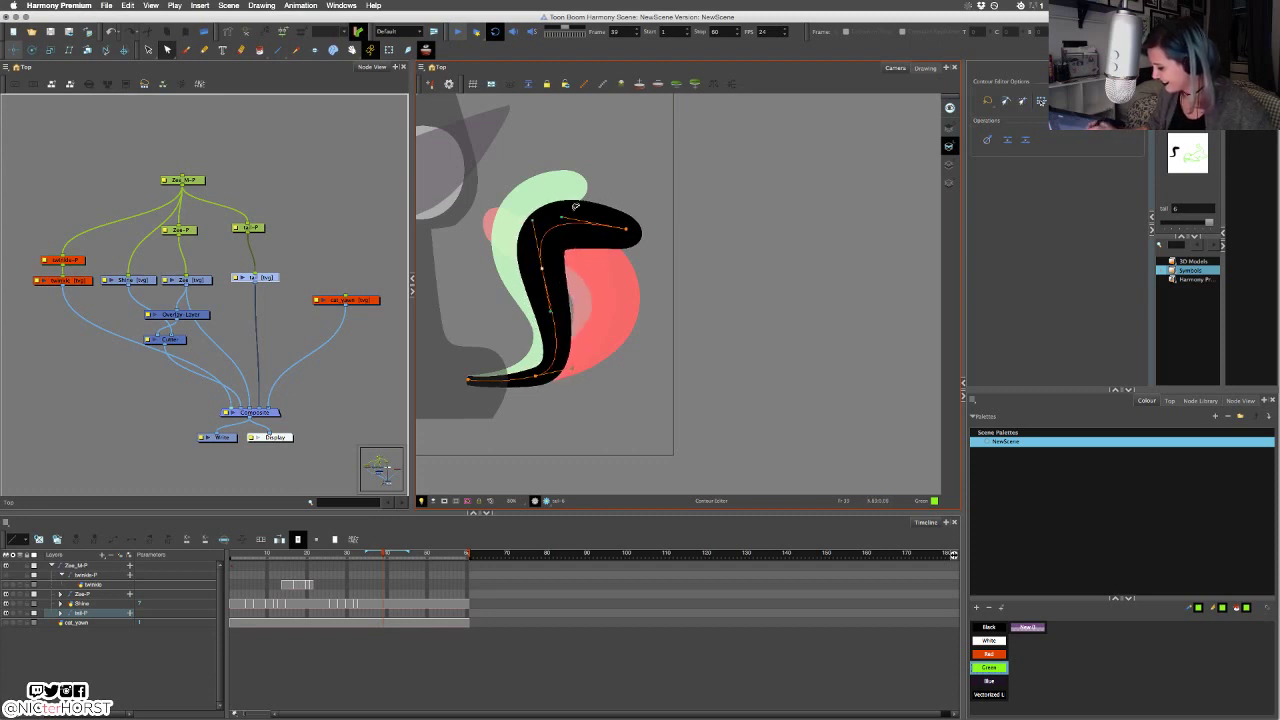
pyautogui.moveTo(562, 217); pyautogui.dragTo(589, 205)
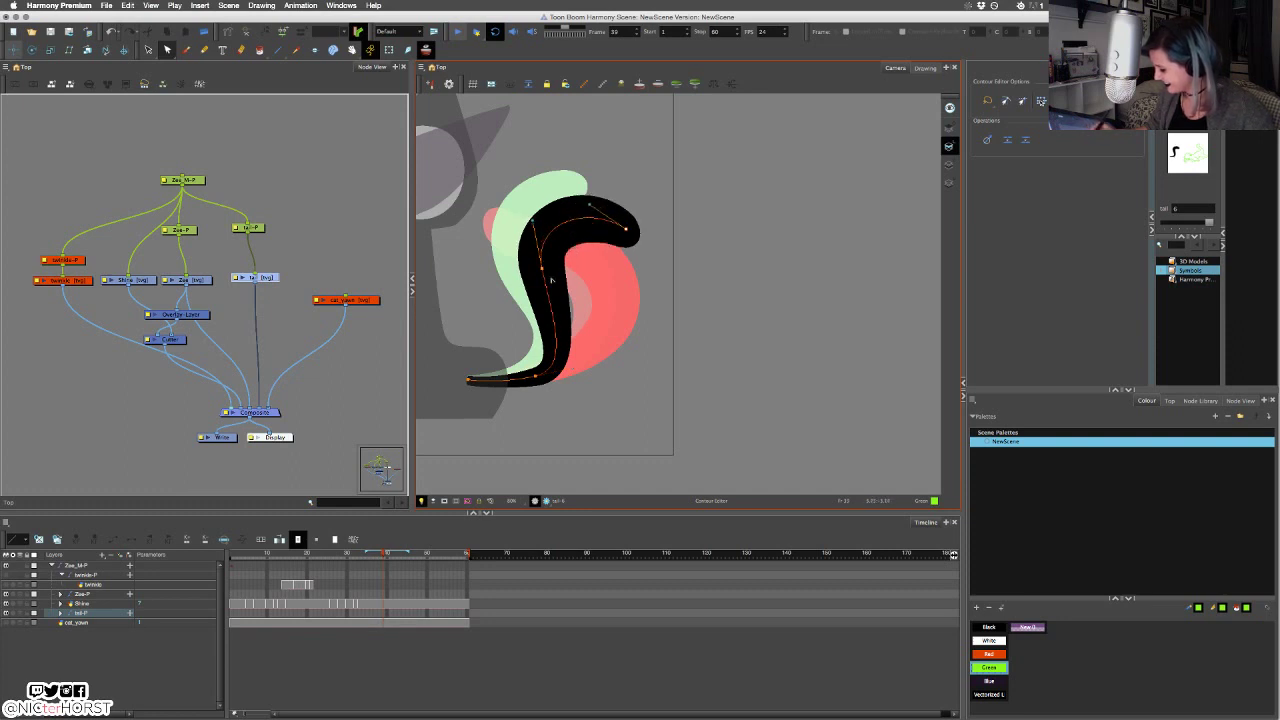
pyautogui.click(542, 268)
pyautogui.moveTo(552, 313); pyautogui.dragTo(556, 308)
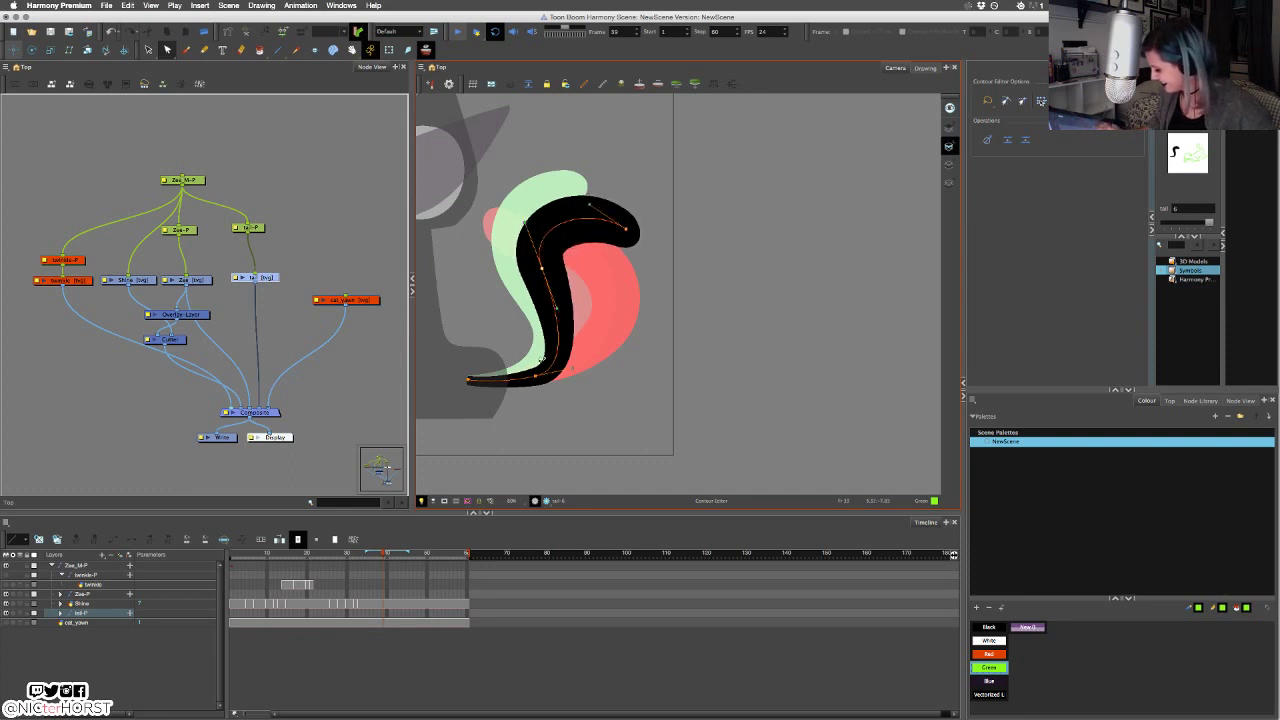
# Raise the tail's base curve point at frame 39 and pull the tip slightly back inward.
pyautogui.click(549, 371)
pyautogui.moveTo(535, 376)
pyautogui.mouseDown()
pyautogui.moveTo(577, 361)
pyautogui.moveTo(537, 371)
pyautogui.mouseUp()
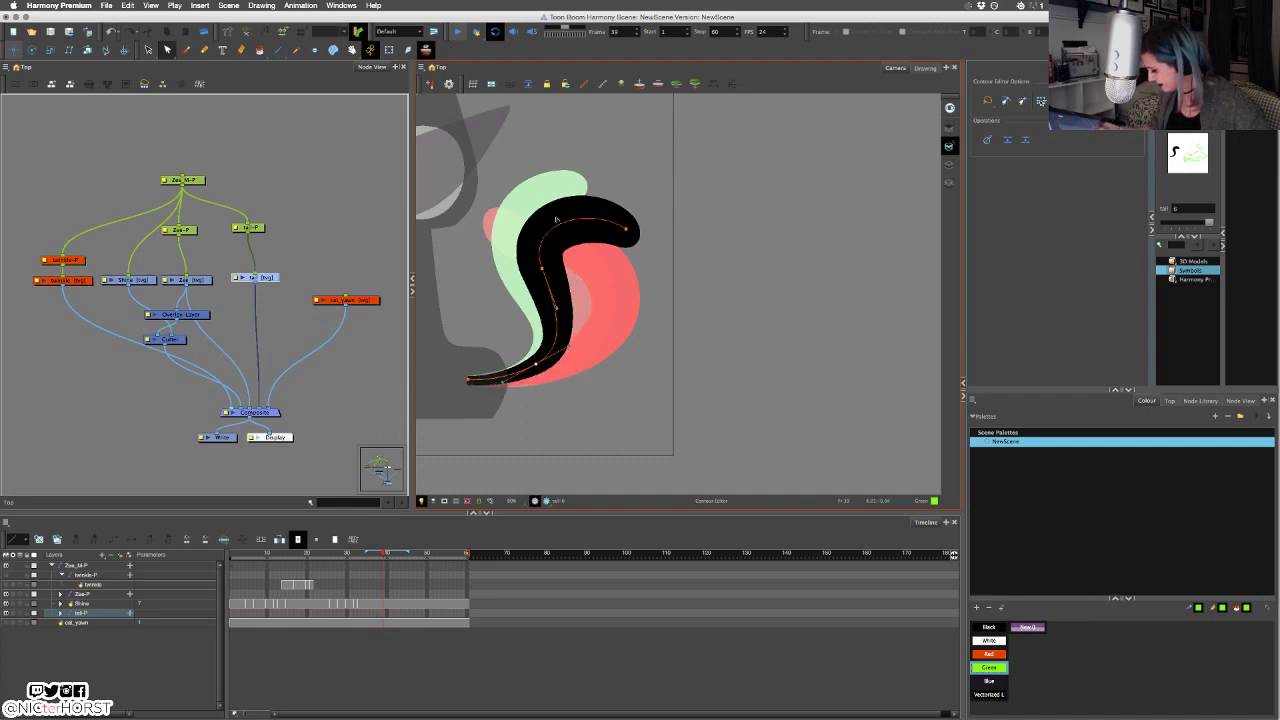
pyautogui.click(625, 231)
pyautogui.moveTo(625, 230); pyautogui.dragTo(608, 234)
pyautogui.moveTo(525, 224); pyautogui.dragTo(528, 233)
pyautogui.click(648, 196)
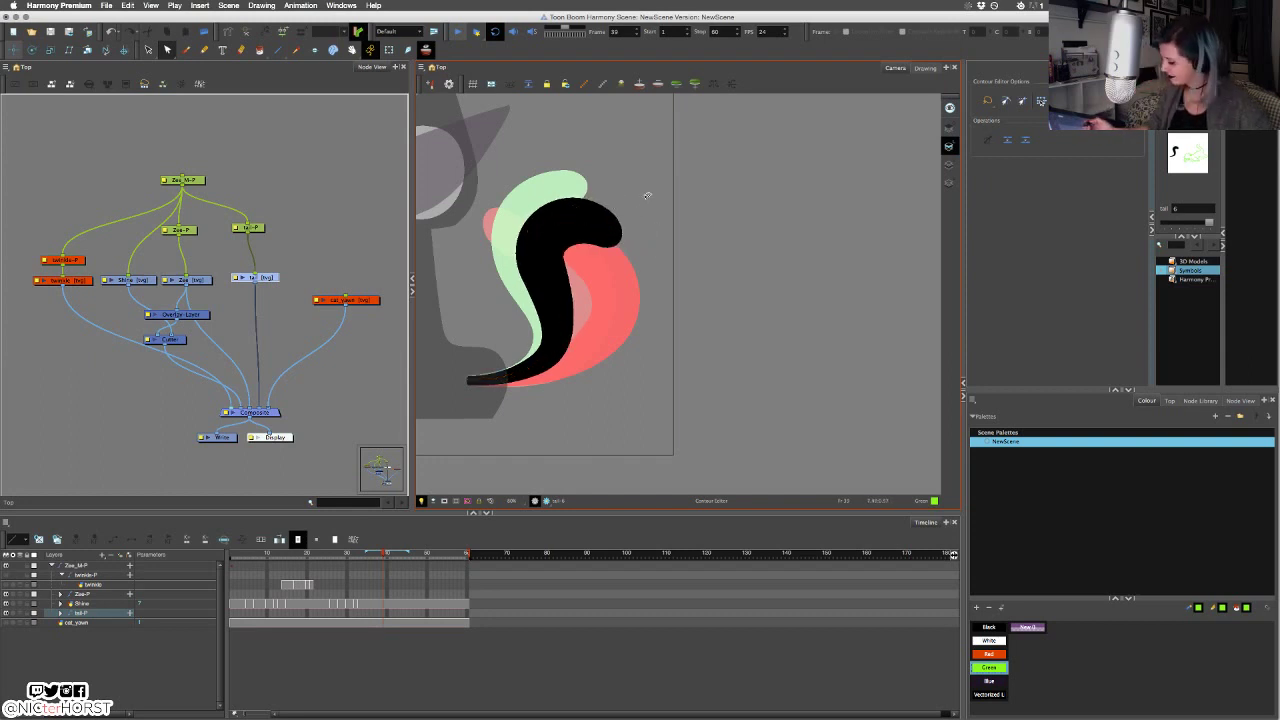
# Duplicate the tail drawing at frame 42.
pyautogui.moveTo(384, 555)
pyautogui.mouseDown()
pyautogui.moveTo(355, 561)
pyautogui.moveTo(407, 566)
pyautogui.moveTo(362, 564)
pyautogui.moveTo(395, 571)
pyautogui.mouseUp()
pyautogui.rightClick(597, 296)
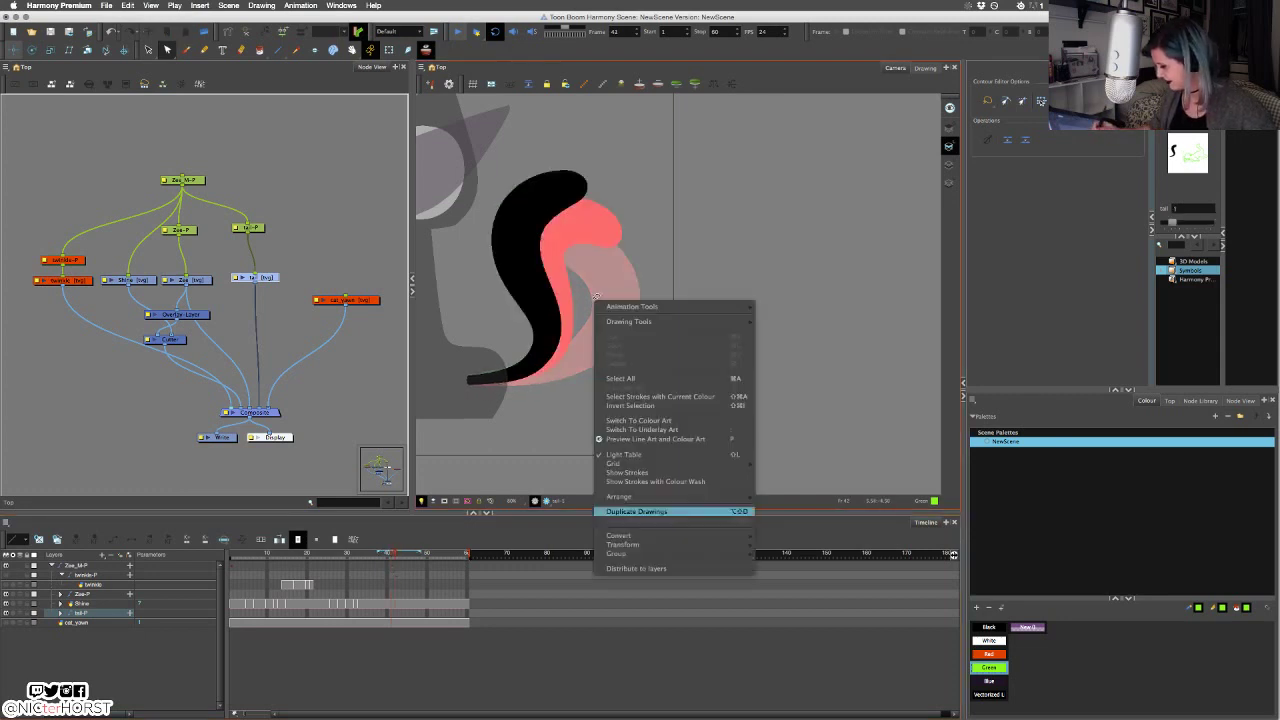
pyautogui.click(634, 512)
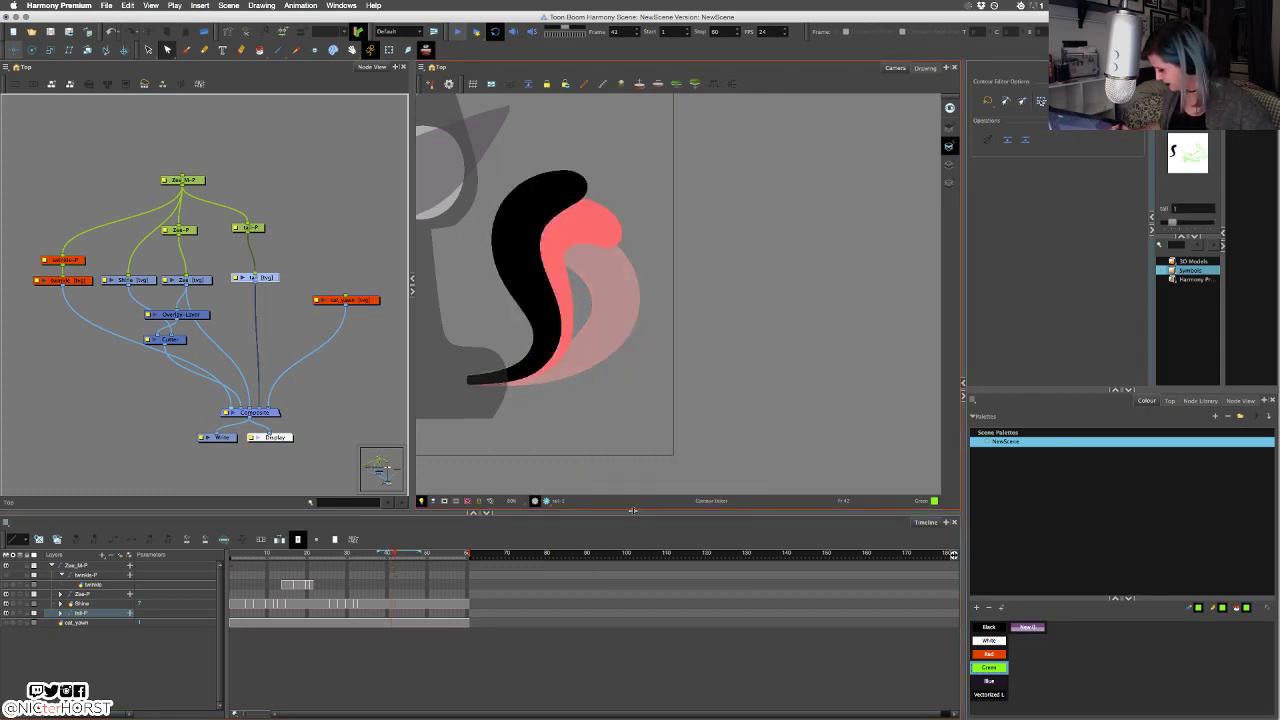
# Swap the tail drawing at frame 45 for drawing 1 through drawing substitution.
pyautogui.press('.')
pyautogui.press('.')
pyautogui.press('.')
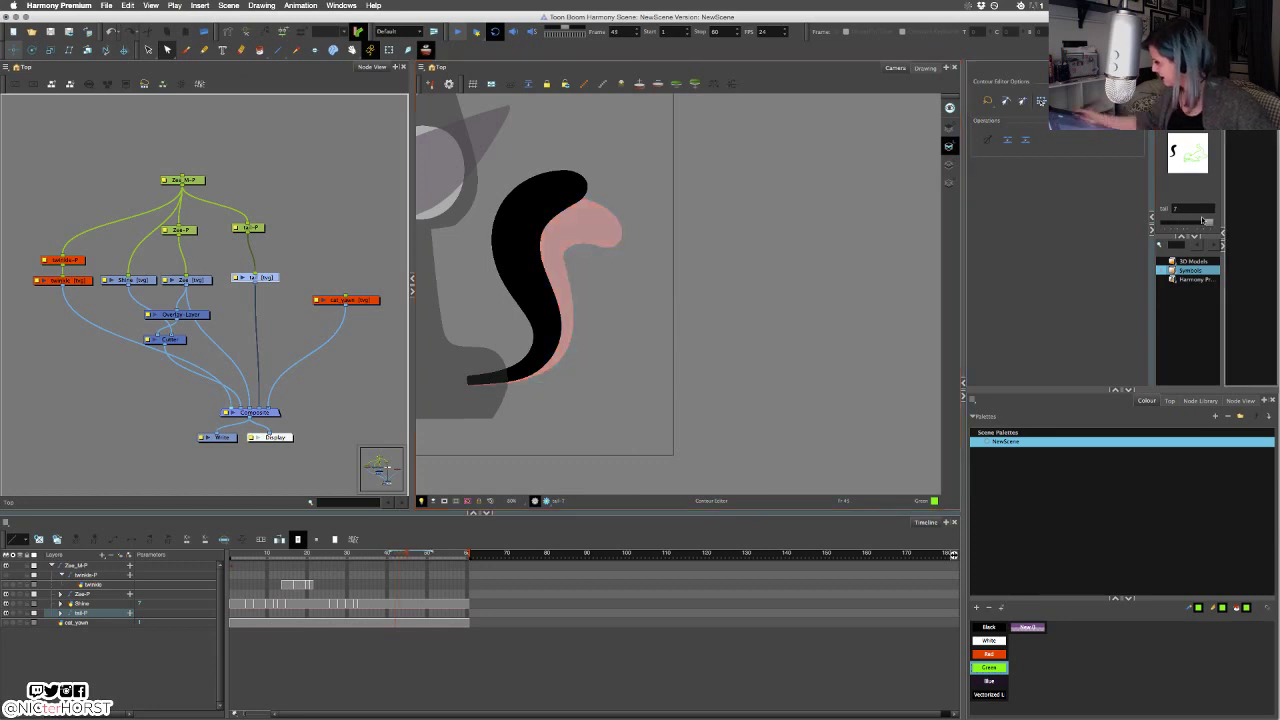
pyautogui.moveTo(1208, 223); pyautogui.dragTo(1169, 226)
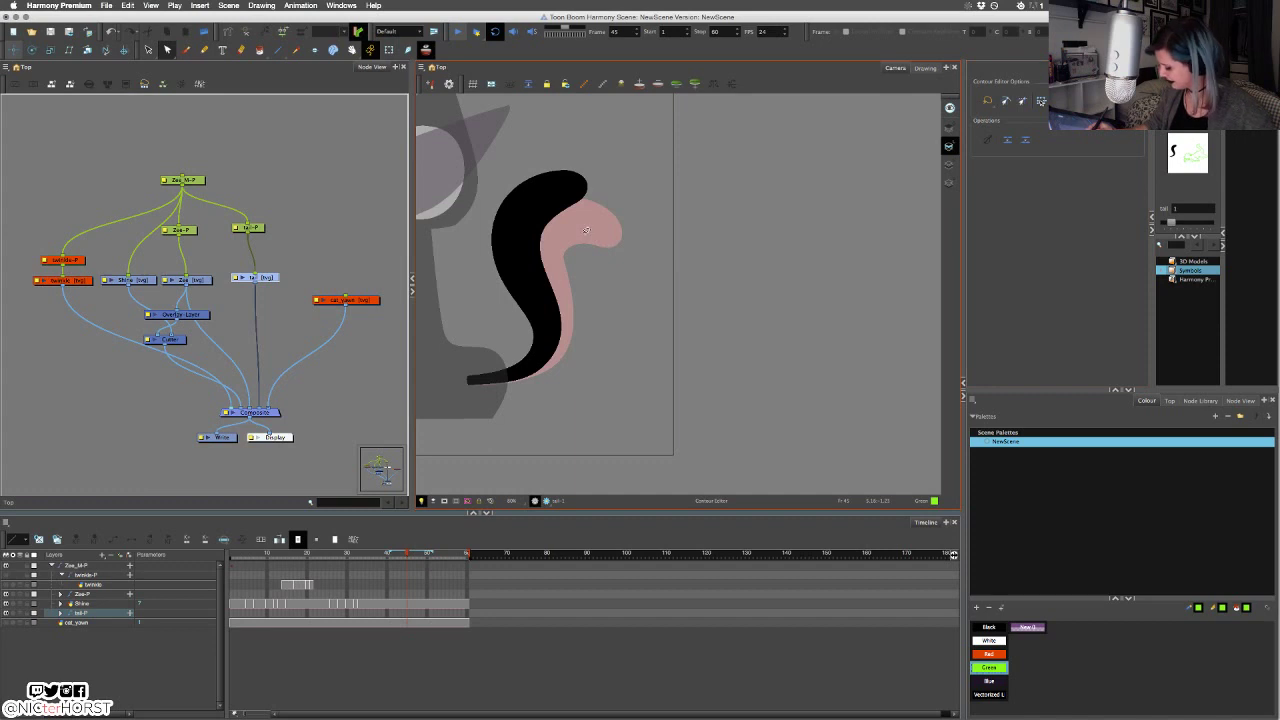
# Lower the tail tip slightly at frame 44 and nudge the tip, middle and base curve points outward against the onion skin.
pyautogui.press(',')
pyautogui.moveTo(586, 137); pyautogui.dragTo(547, 194)
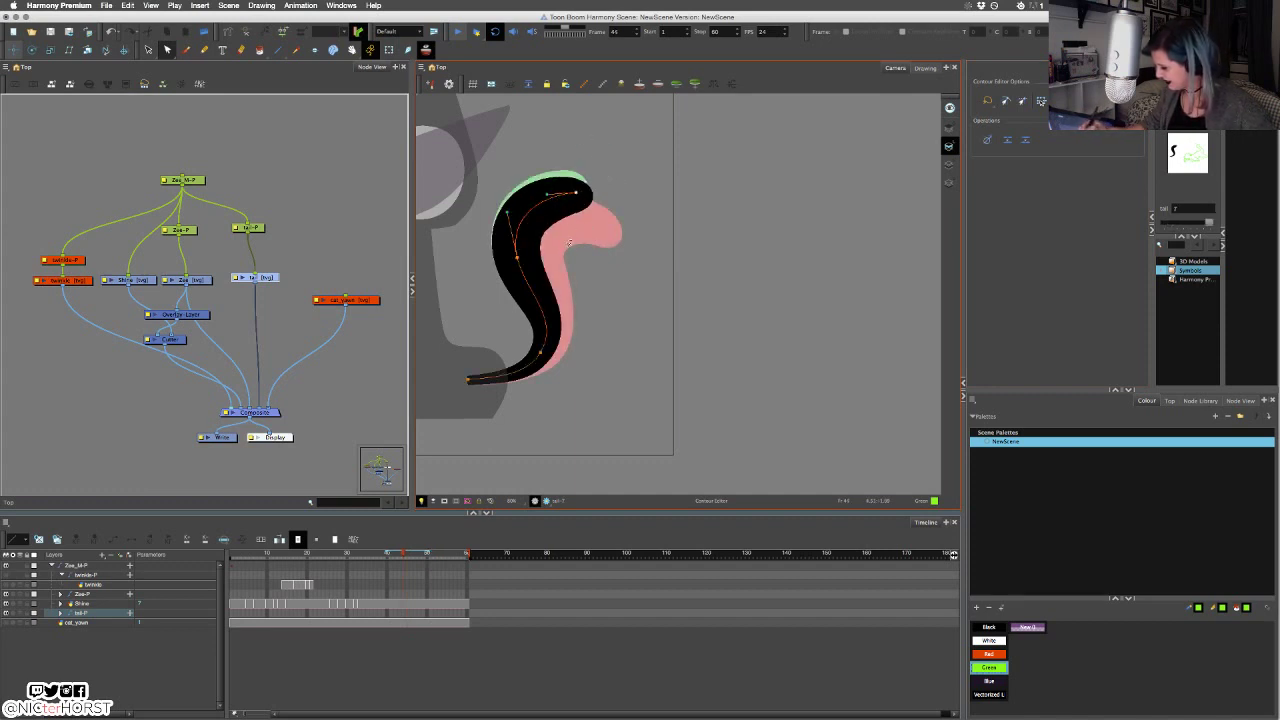
pyautogui.moveTo(517, 258); pyautogui.dragTo(521, 259)
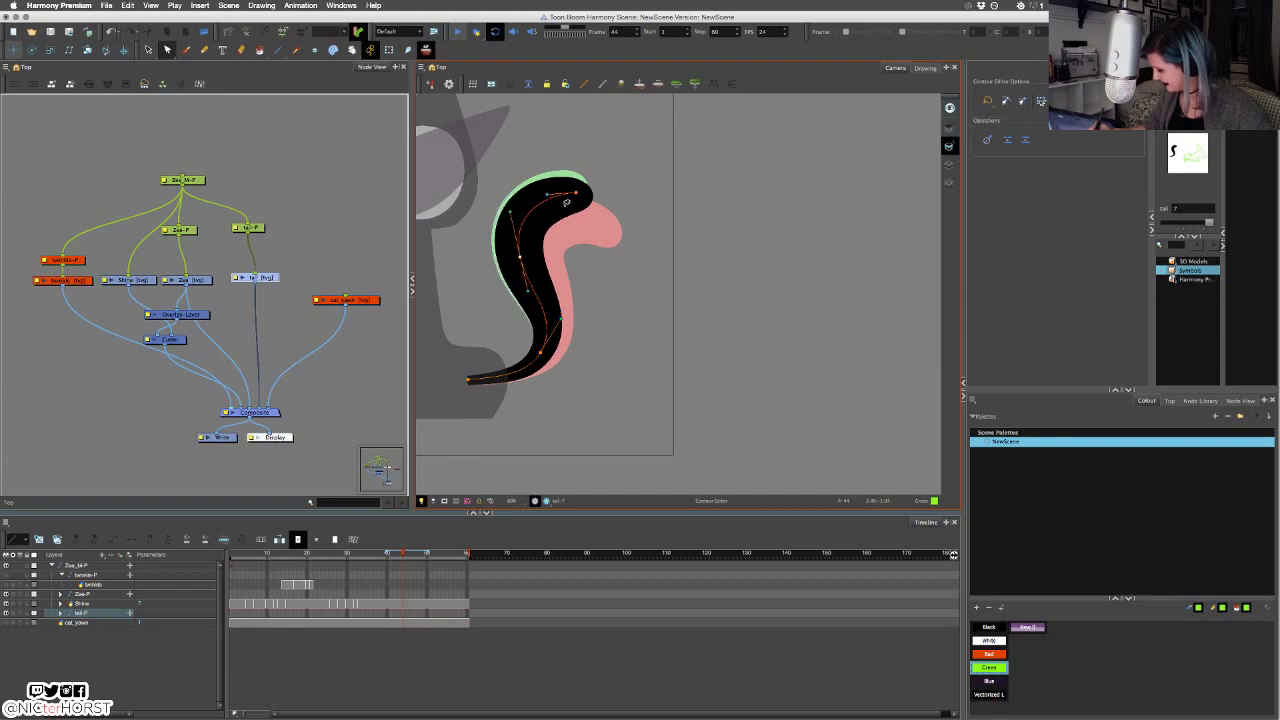
pyautogui.moveTo(576, 192)
pyautogui.mouseDown()
pyautogui.moveTo(552, 187)
pyautogui.moveTo(583, 194)
pyautogui.mouseUp()
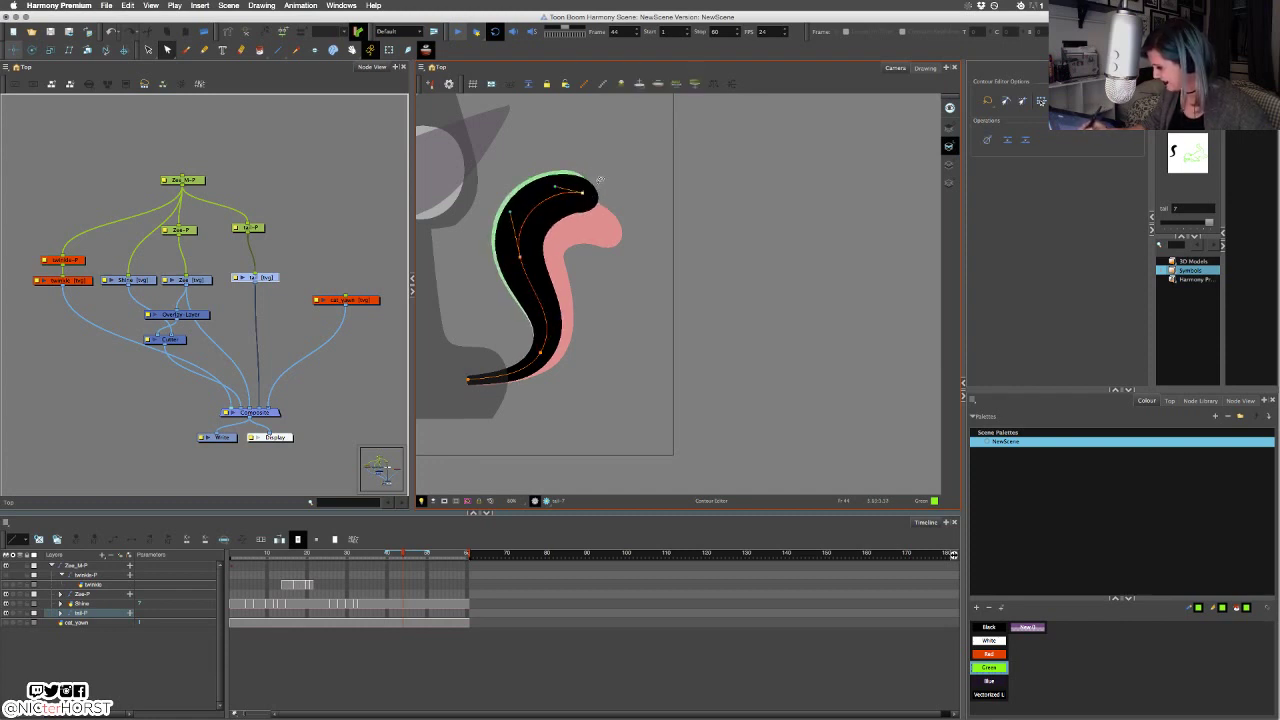
pyautogui.click(600, 181)
pyautogui.click(540, 358)
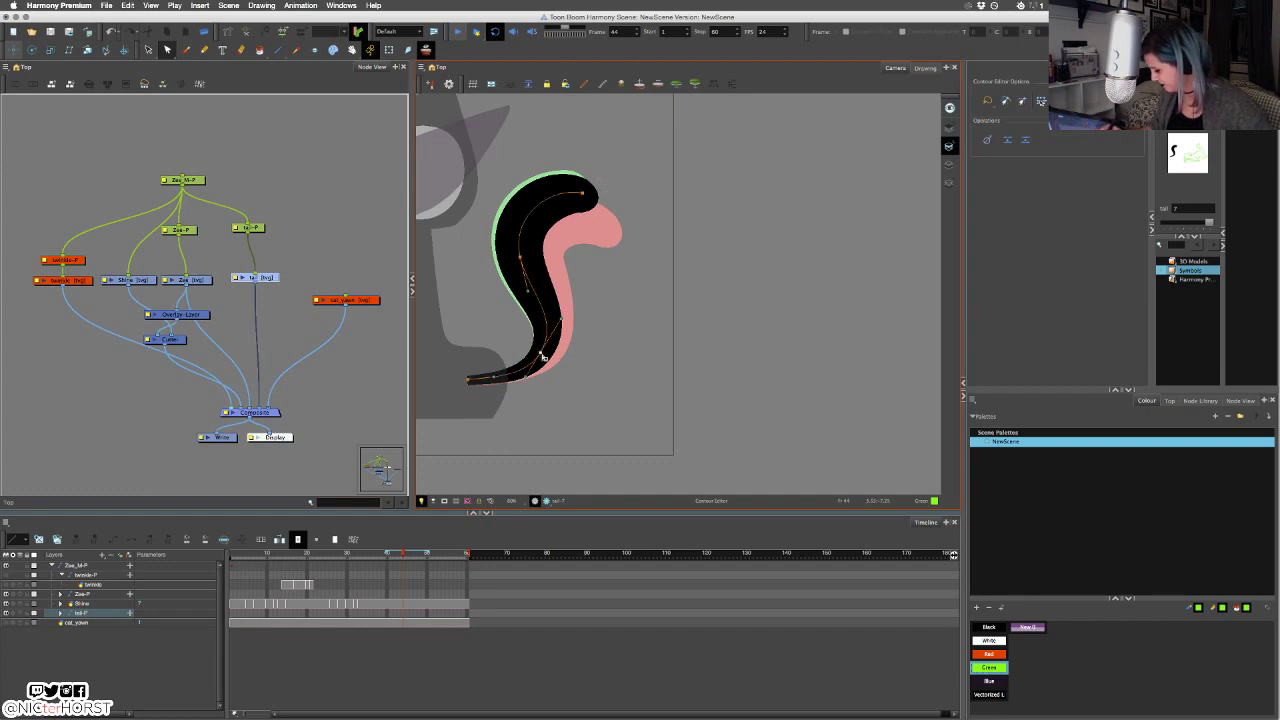
pyautogui.moveTo(541, 354); pyautogui.dragTo(542, 354)
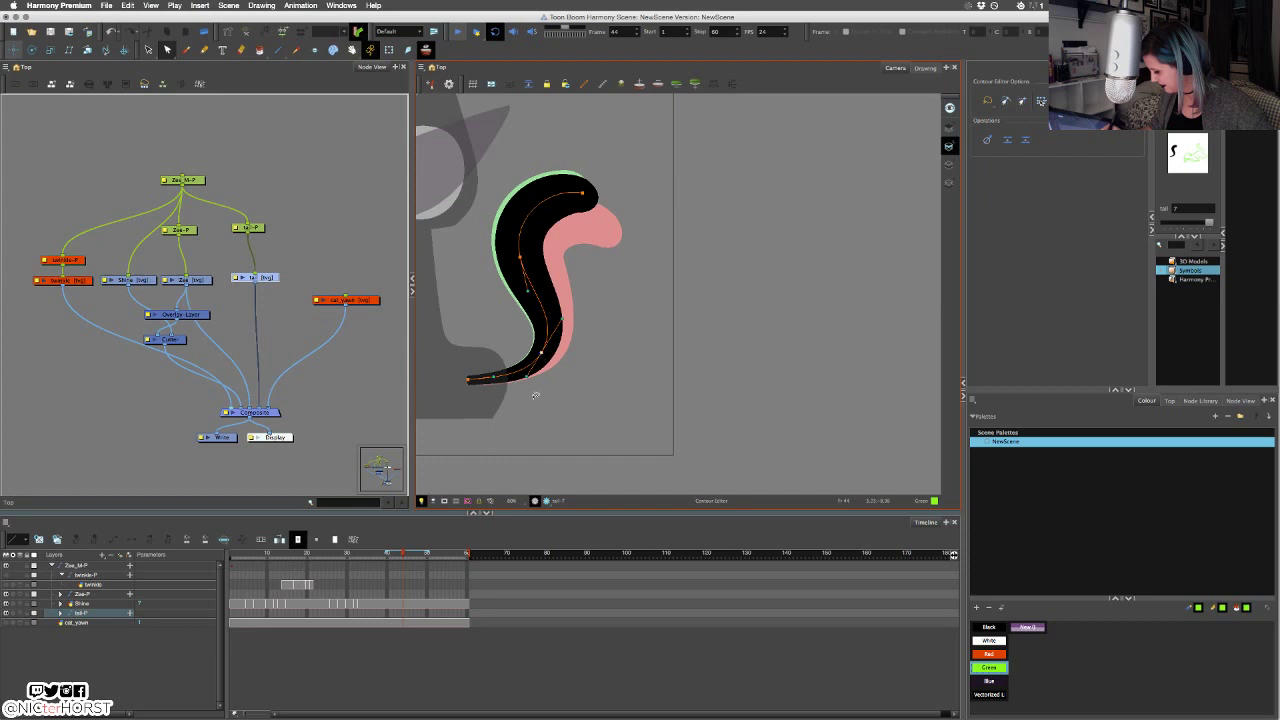
# Fine-tune the tail's base curve at frame 44 and compare it with the preceding frames using the onion skin.
pyautogui.click(537, 396)
pyautogui.click(494, 374)
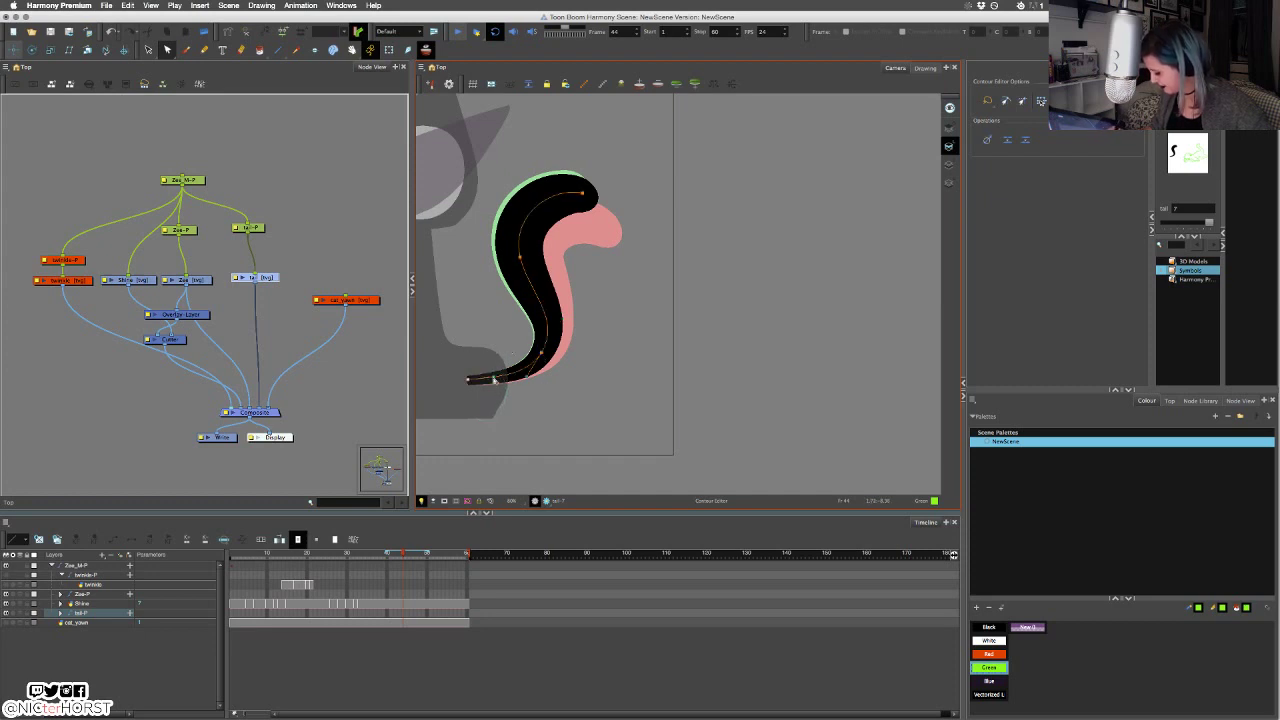
pyautogui.click(506, 392)
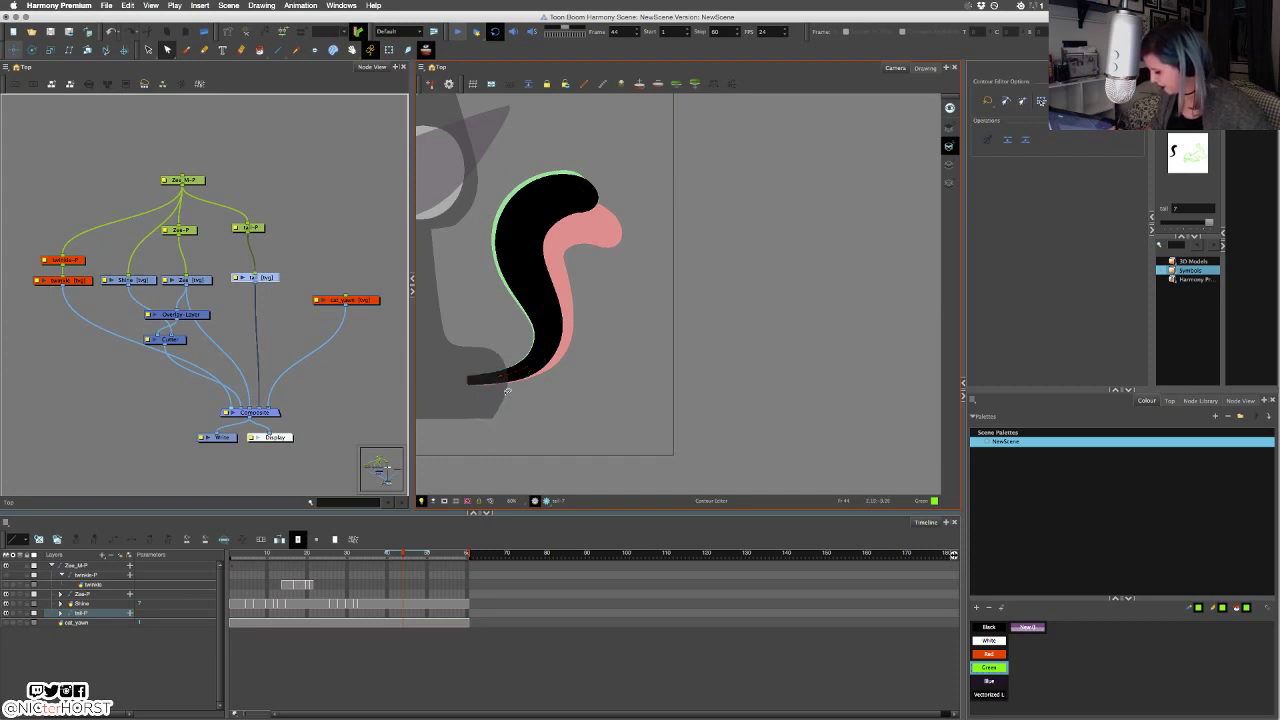
pyautogui.press(',')
pyautogui.press(',')
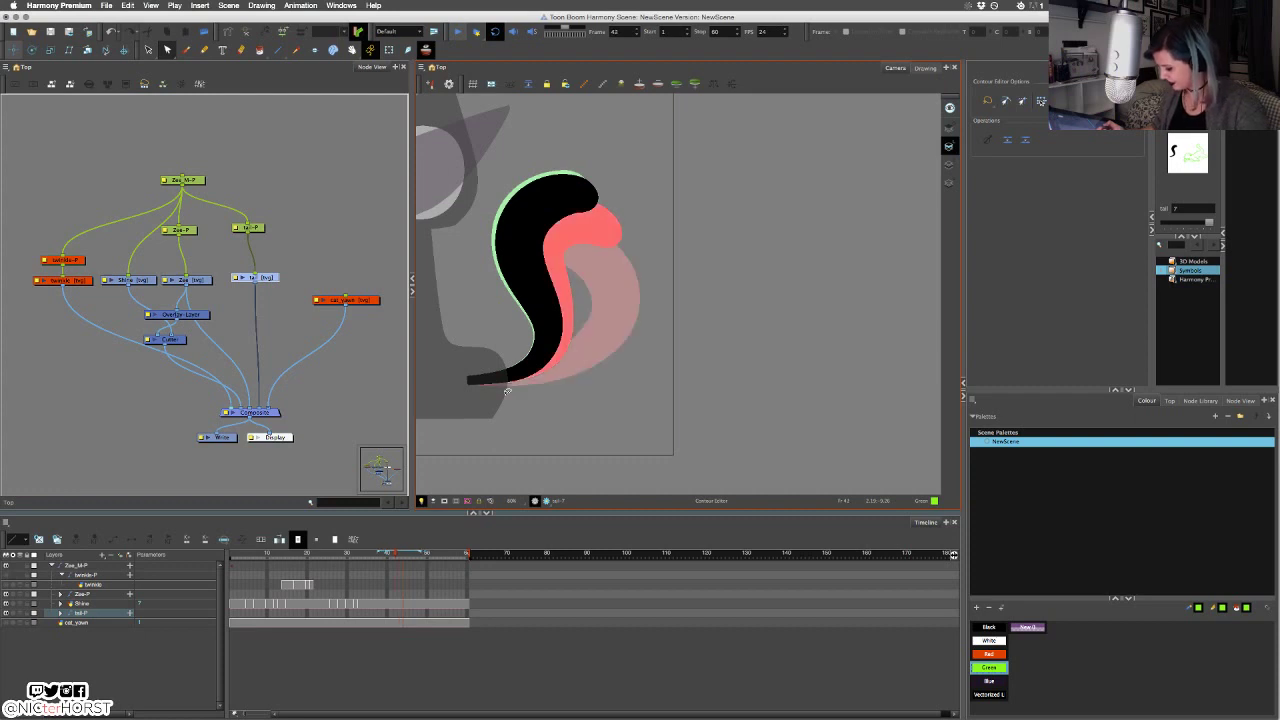
pyautogui.press('.')
pyautogui.press('.')
# Reshape the tail drawing at frame 39 by moving its middle curve outward and adjusting the lower handle of the middle point.
pyautogui.moveTo(400, 556)
pyautogui.mouseDown()
pyautogui.moveTo(366, 562)
pyautogui.moveTo(414, 568)
pyautogui.moveTo(364, 571)
pyautogui.moveTo(384, 573)
pyautogui.mouseUp()
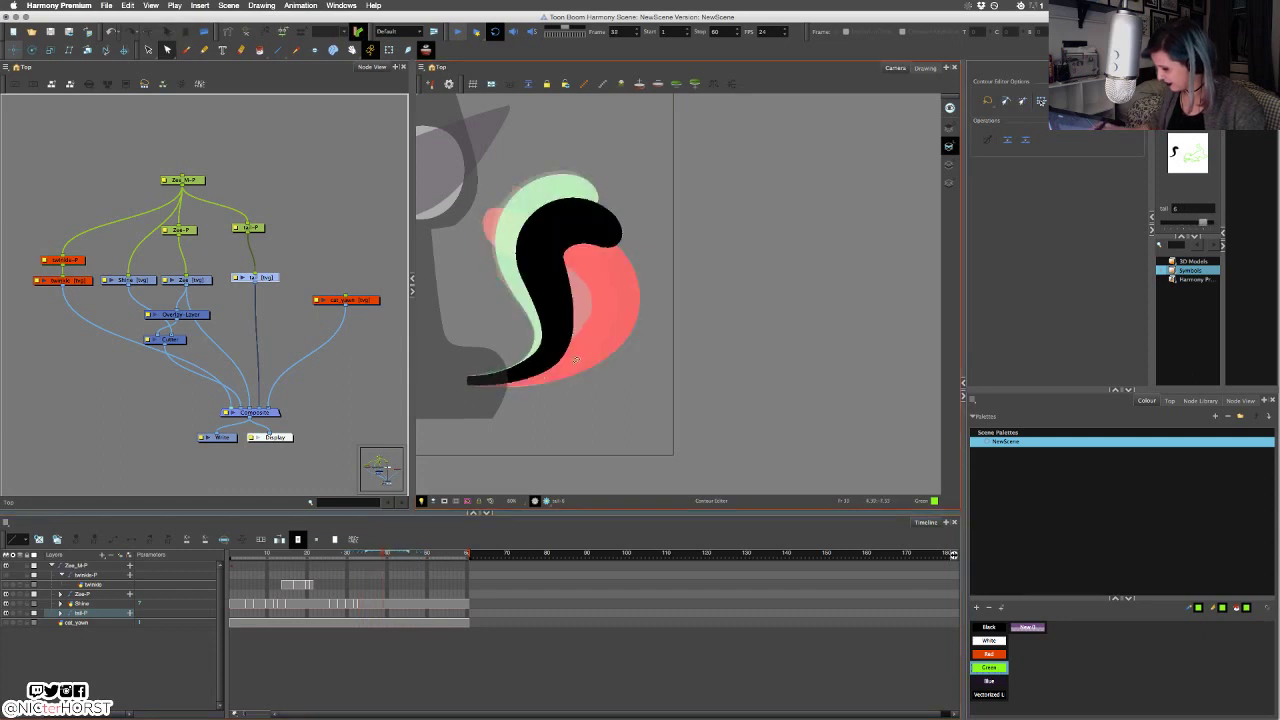
pyautogui.click(558, 369)
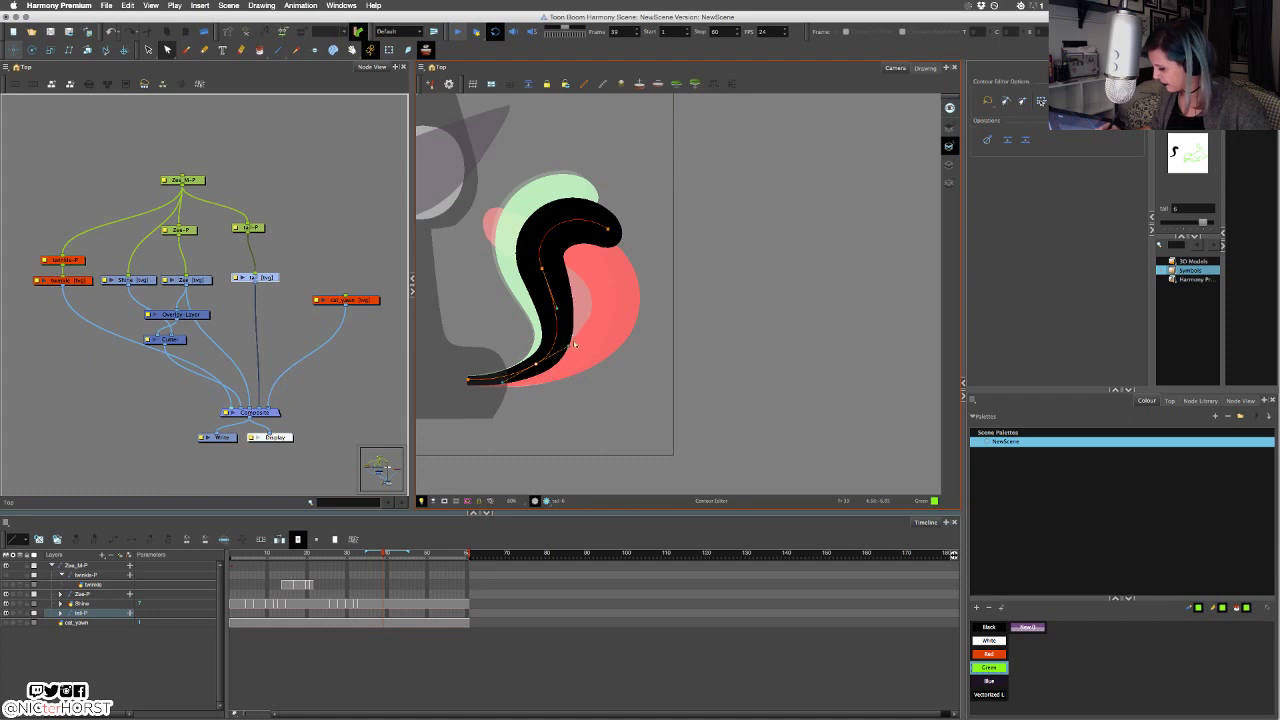
pyautogui.moveTo(568, 346)
pyautogui.mouseDown()
pyautogui.moveTo(578, 335)
pyautogui.moveTo(549, 271)
pyautogui.moveTo(561, 252)
pyautogui.mouseUp()
pyautogui.click(541, 268)
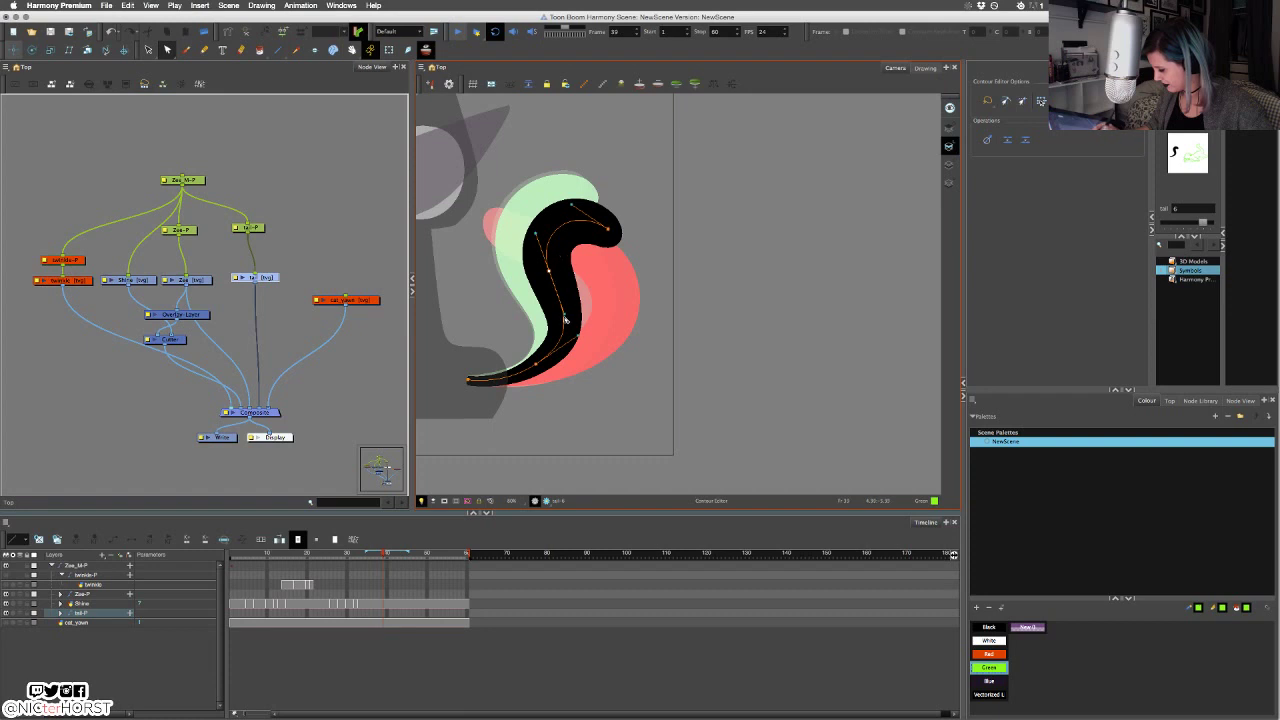
pyautogui.moveTo(565, 318); pyautogui.dragTo(560, 318)
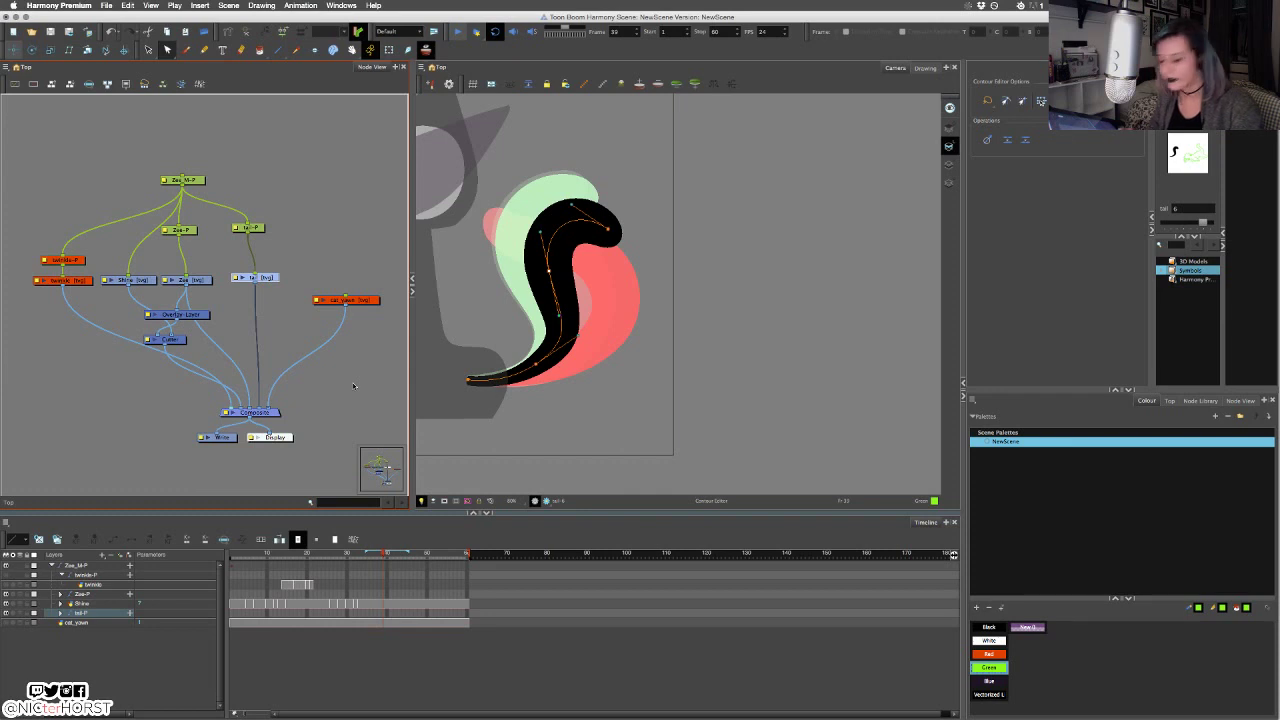
# Step back and forth through the frames around the tail's return swing to check the shape progression.
pyautogui.press(',')
pyautogui.press(',')
pyautogui.press(',')
pyautogui.press(',')
pyautogui.press('.')
pyautogui.press('.')
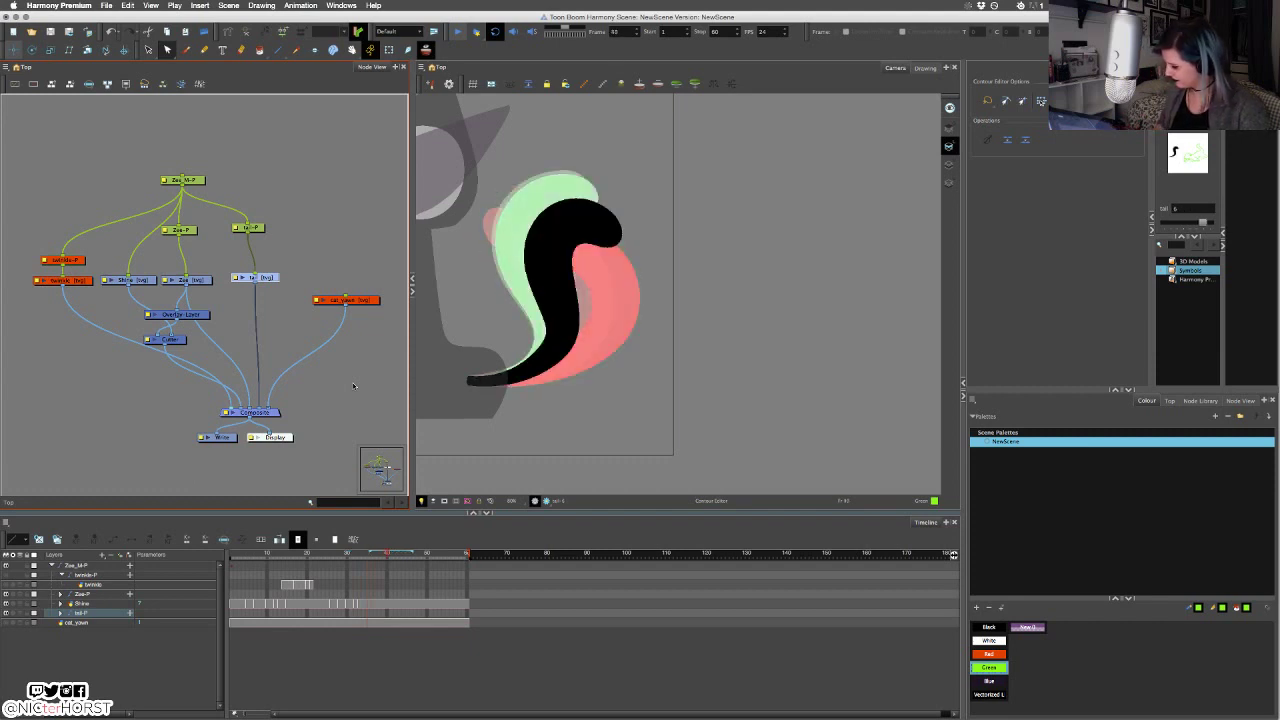
pyautogui.press('.')
pyautogui.press('.')
pyautogui.press('.')
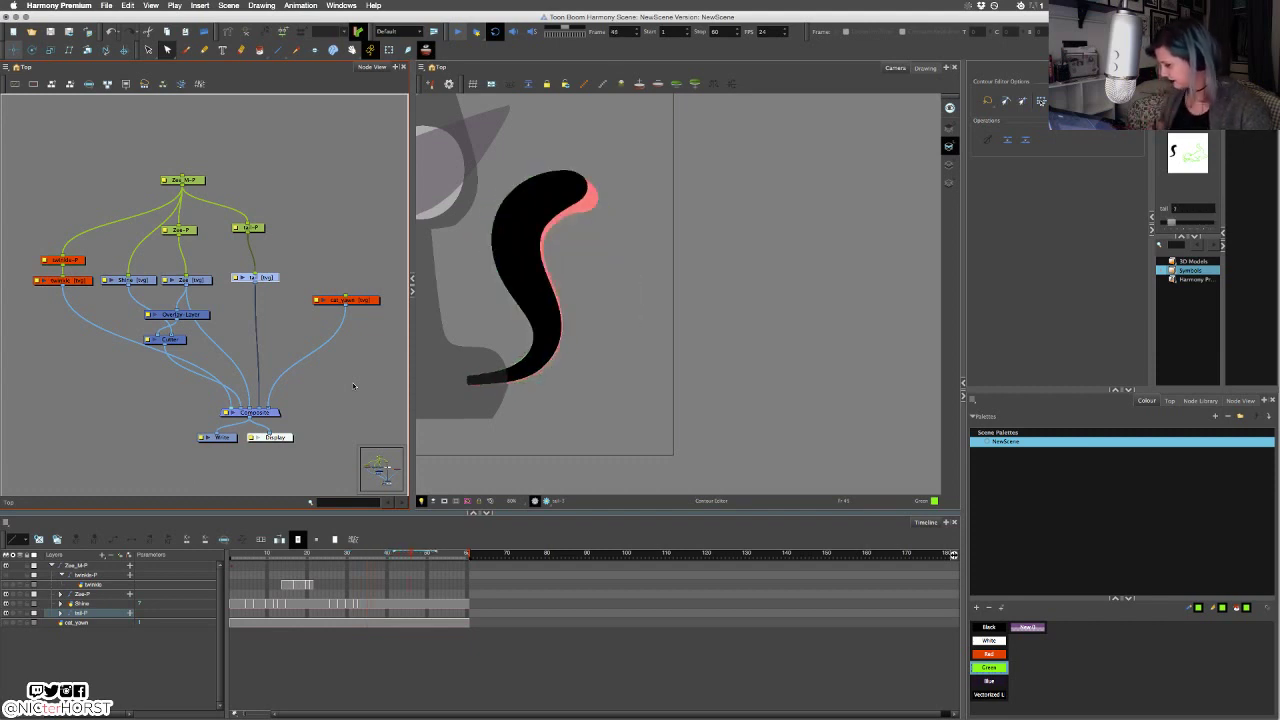
# Play the animation from frame 1 and check the tail sway with the whole cat in view.
pyautogui.moveTo(404, 553); pyautogui.dragTo(229, 555)
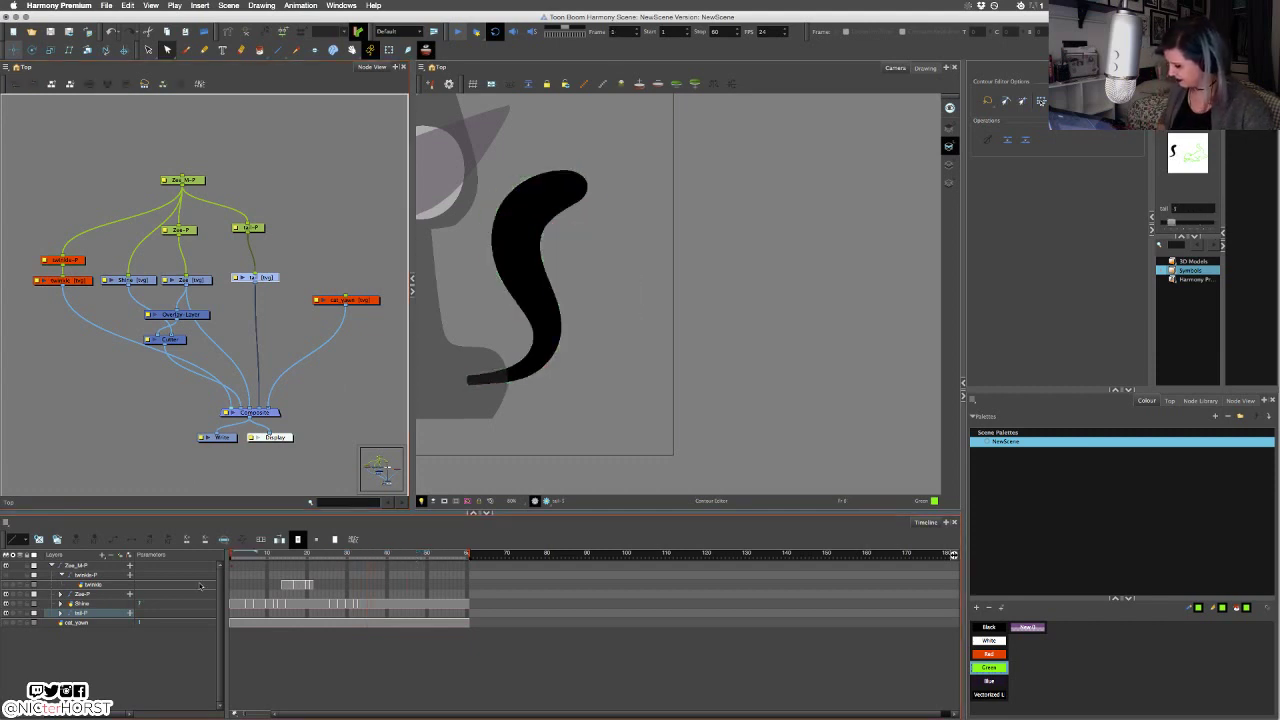
pyautogui.click(456, 33)
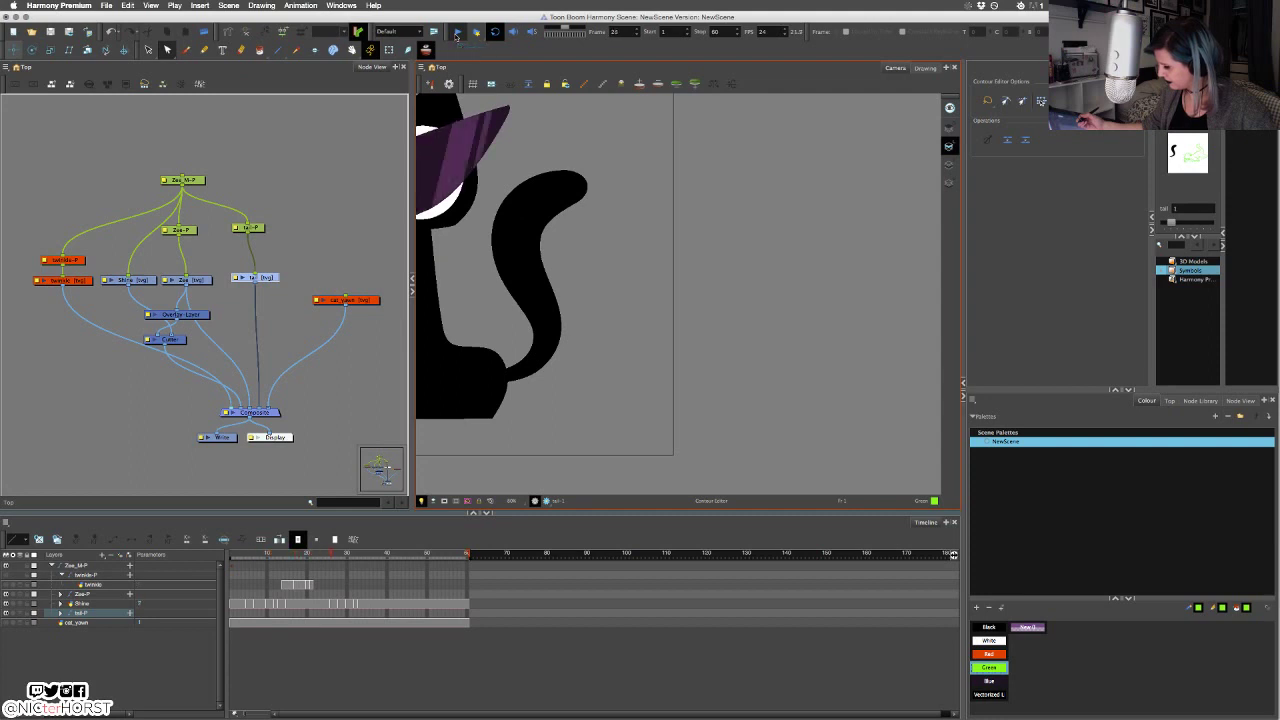
pyautogui.scroll(-2, 604, 222)
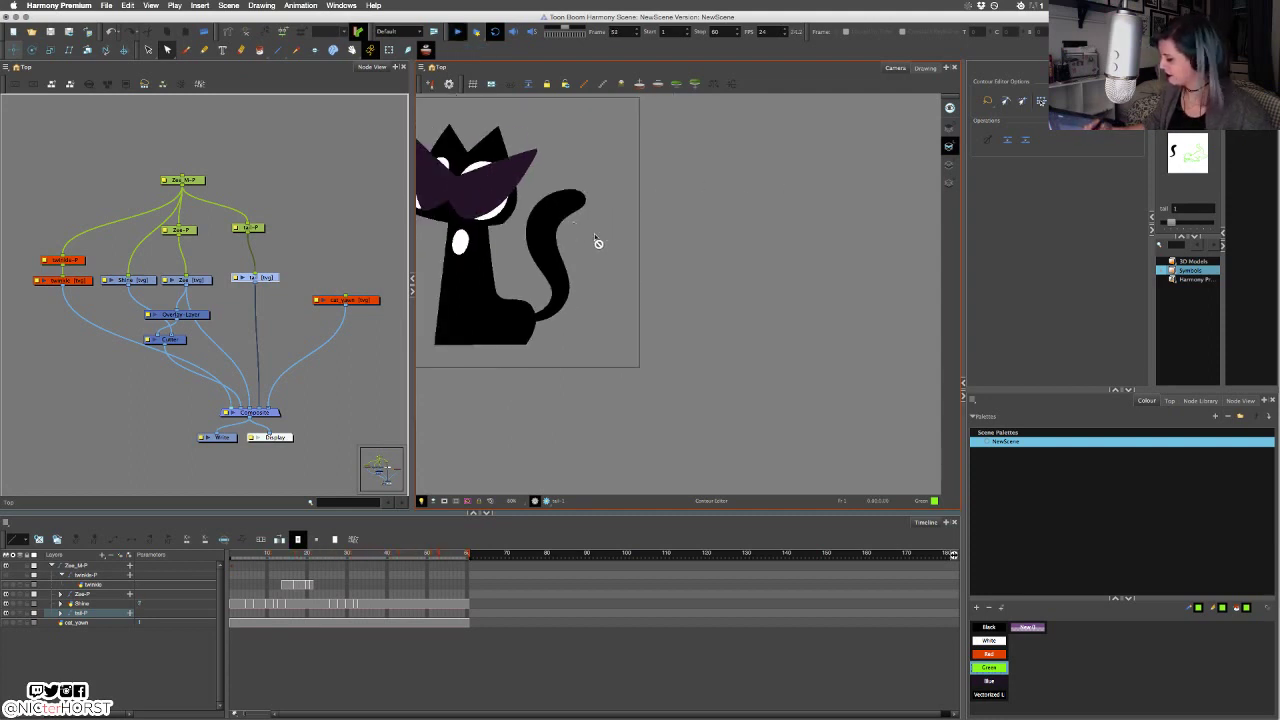
pyautogui.click(458, 32)
pyautogui.moveTo(543, 199); pyautogui.dragTo(694, 260)
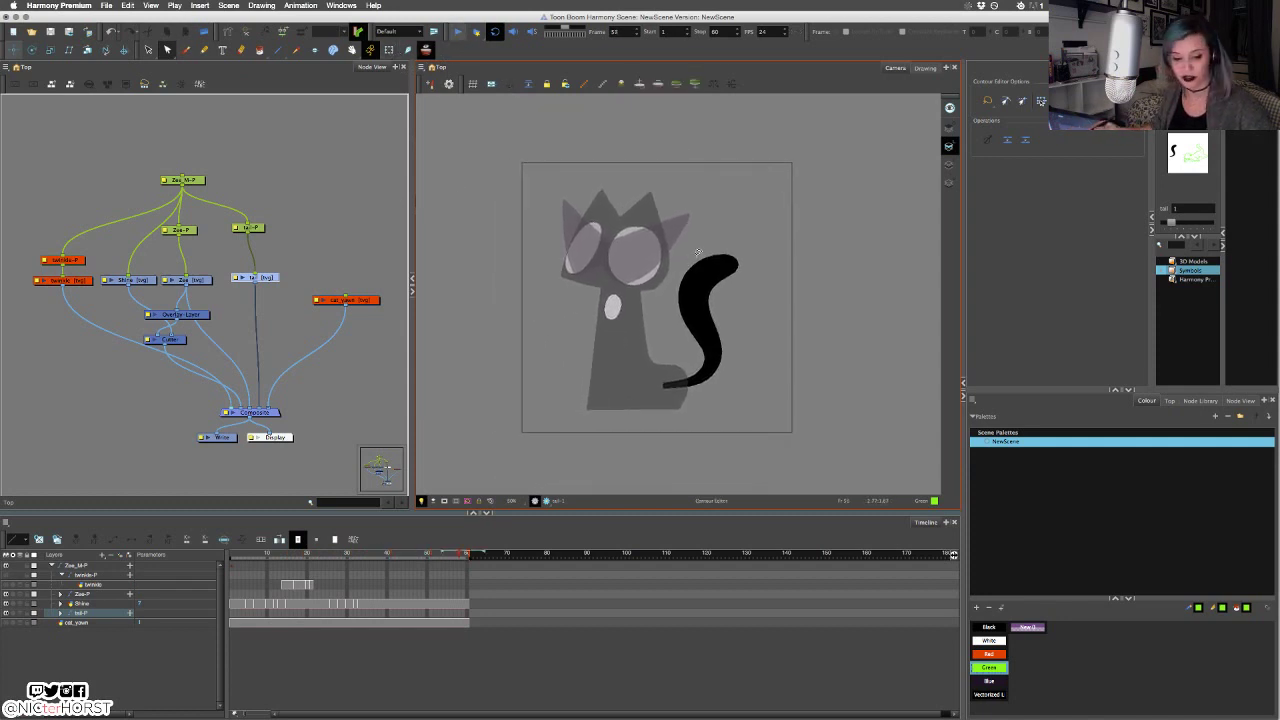
pyautogui.press('2')
pyautogui.moveTo(698, 324); pyautogui.dragTo(710, 312)
pyautogui.click(457, 31)
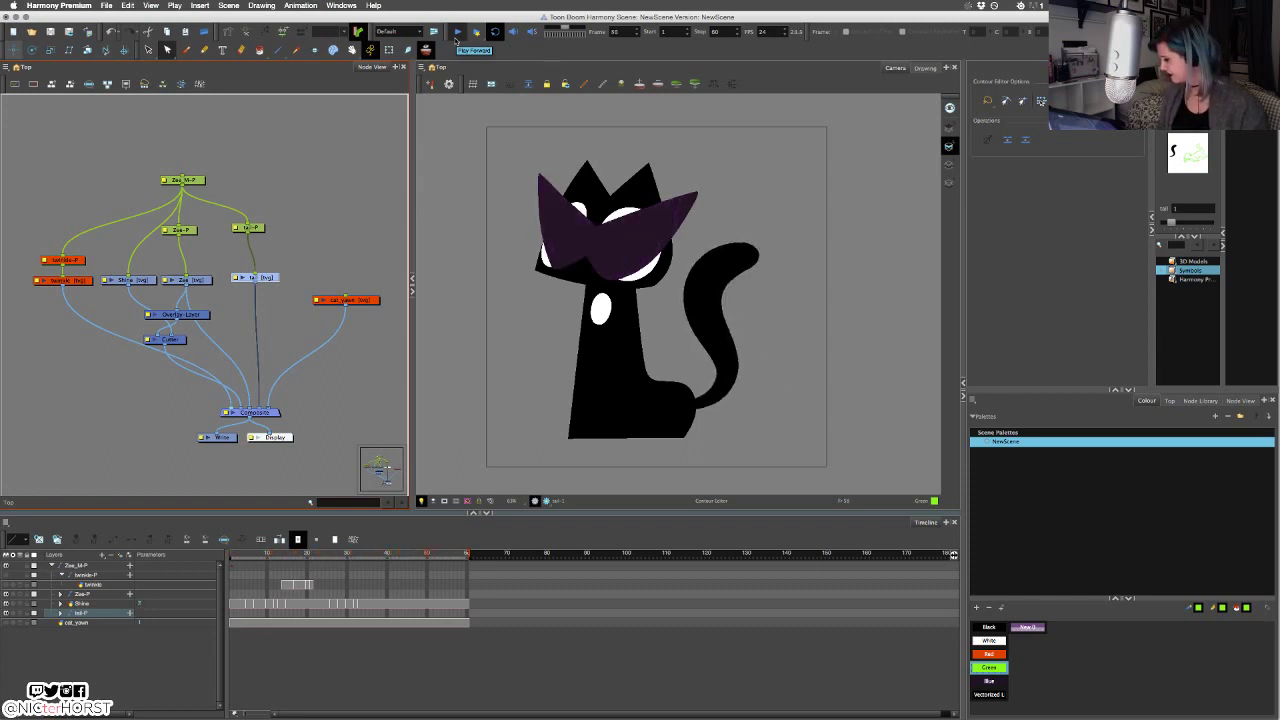
pyautogui.click(457, 35)
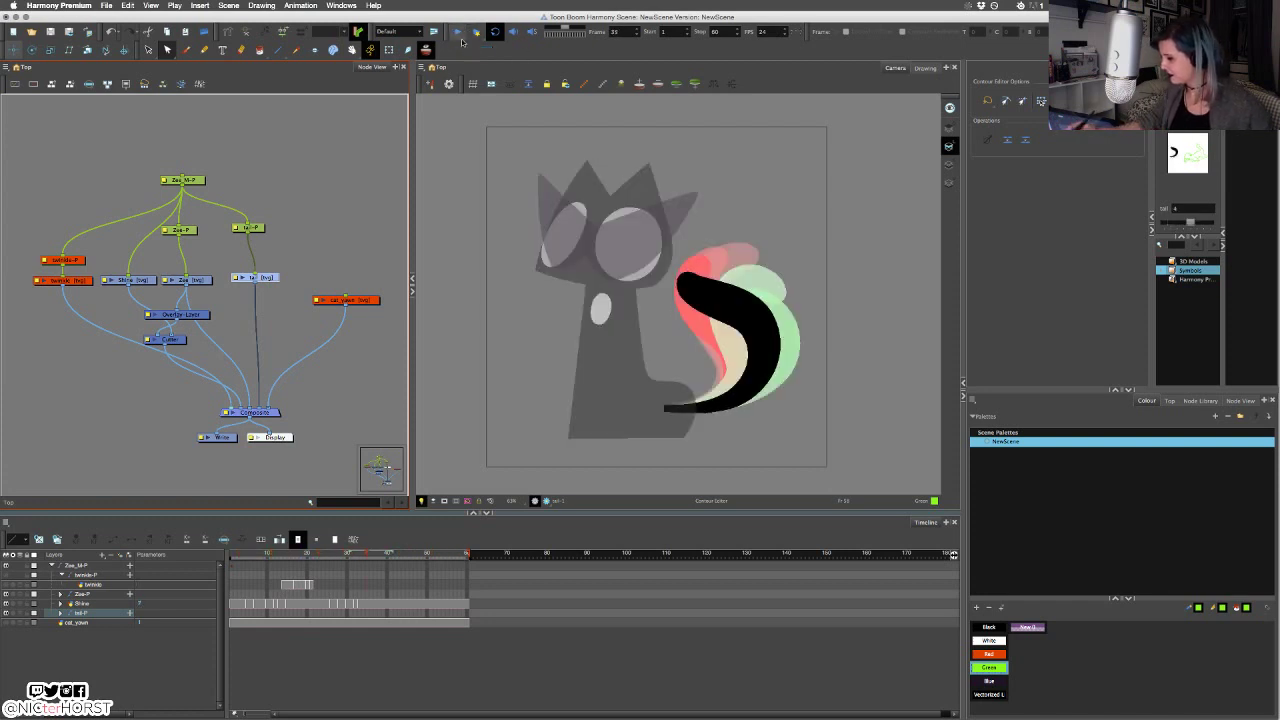
# Turn off Animate mode, shift the whole cat slightly to the right with its master peg, and check the offset across frames.
pyautogui.click(390, 50)
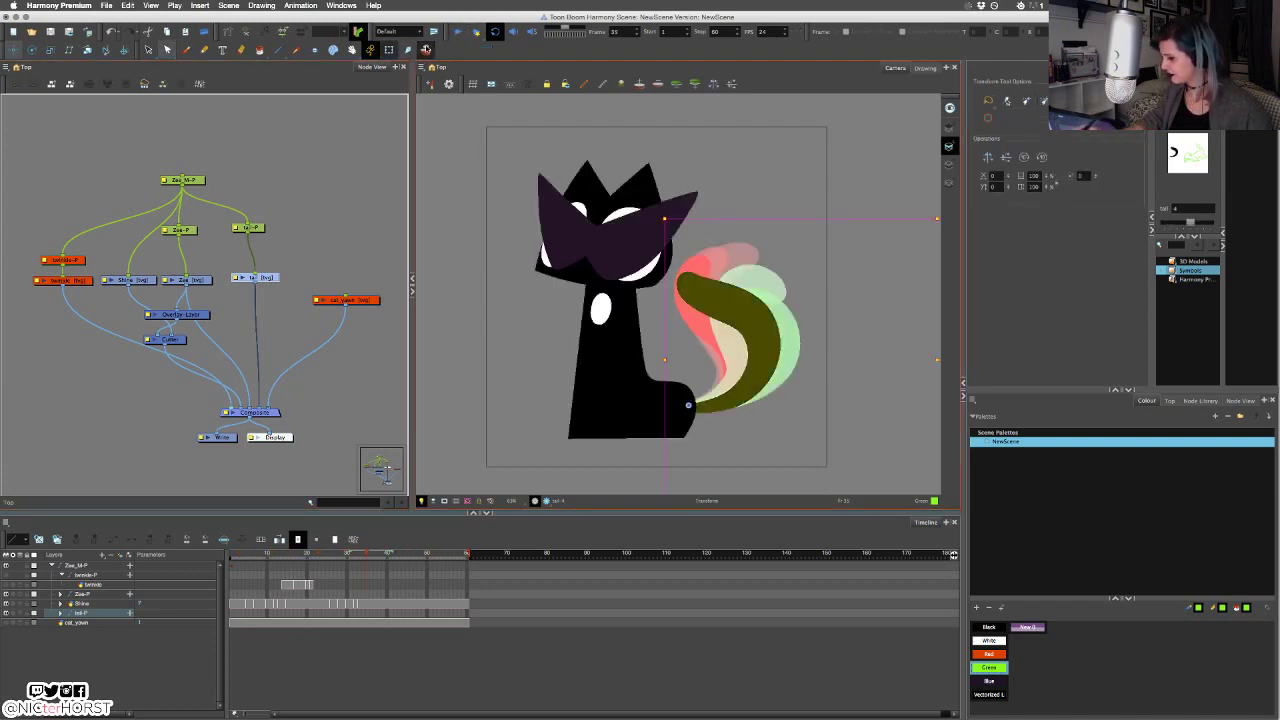
pyautogui.click(426, 50)
pyautogui.click(634, 442)
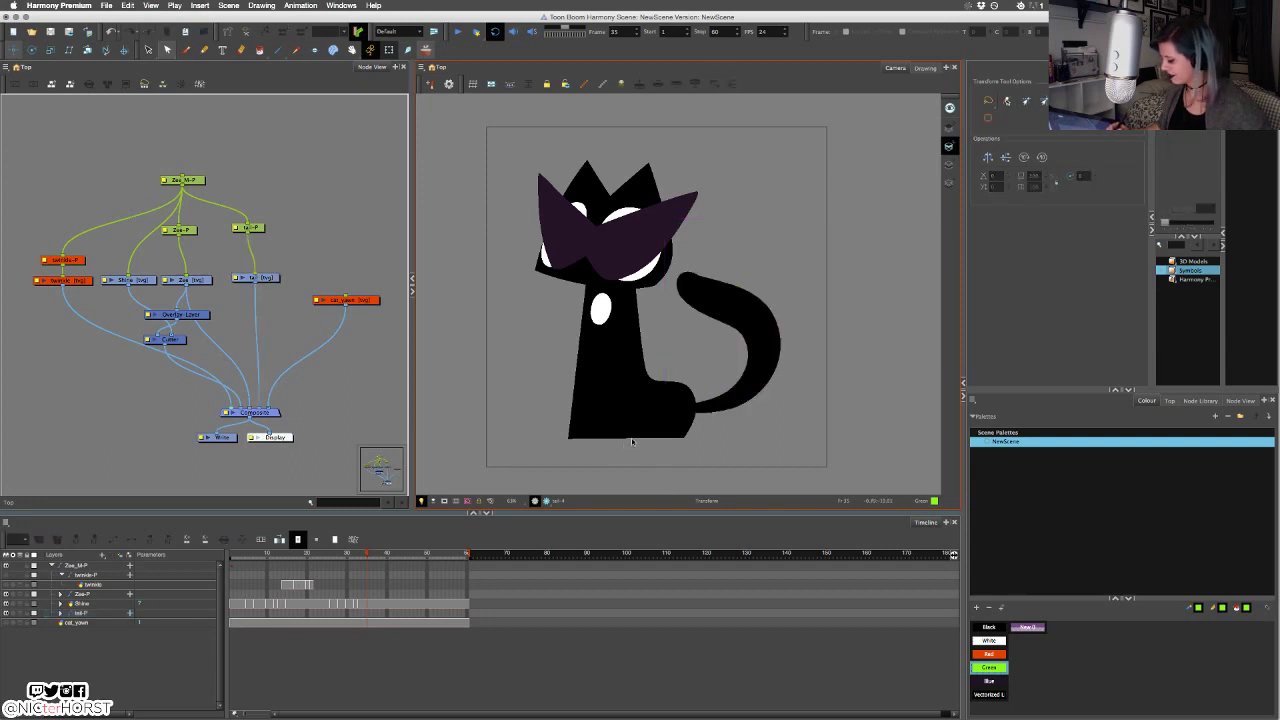
pyautogui.click(184, 181)
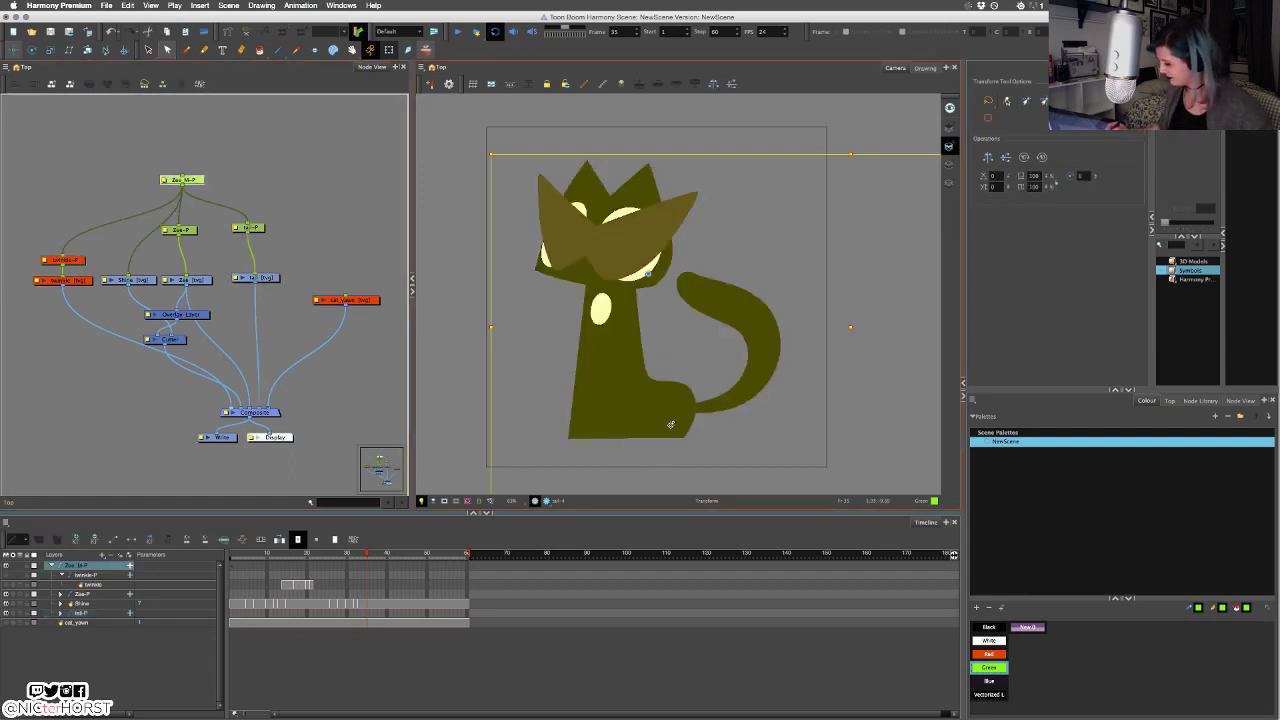
pyautogui.moveTo(673, 424); pyautogui.dragTo(683, 424)
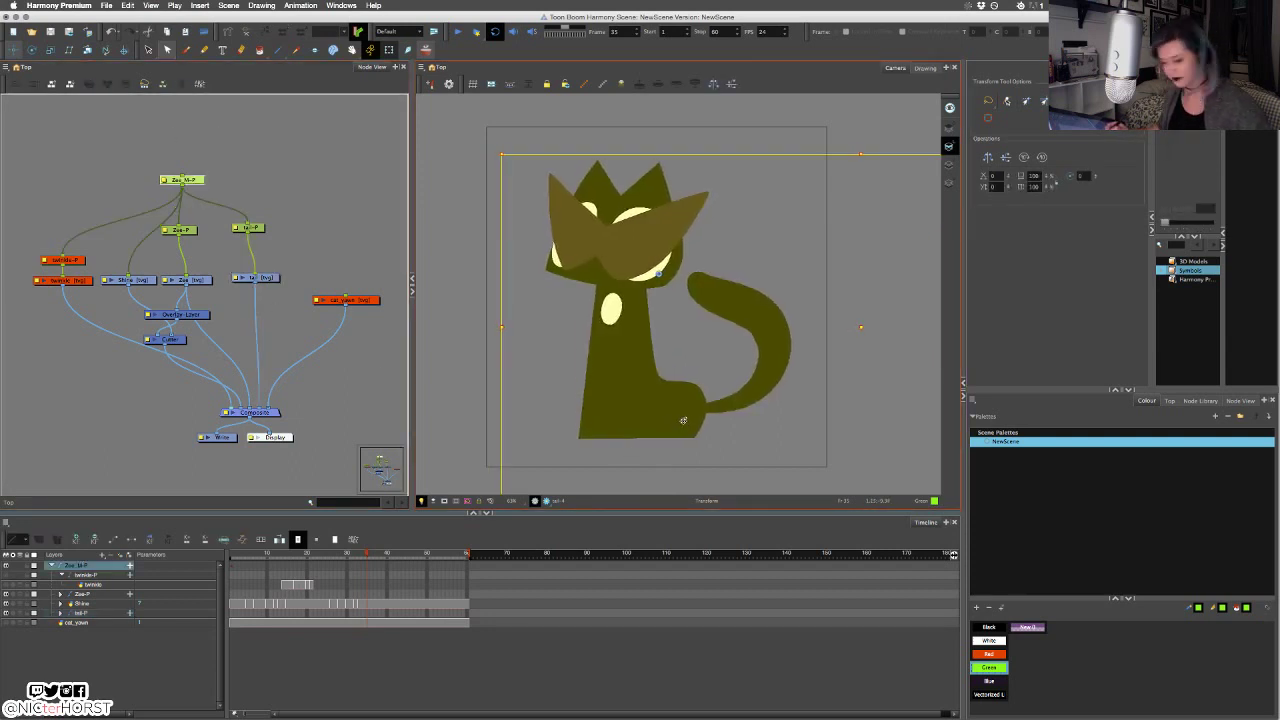
pyautogui.press('.')
pyautogui.press('.')
pyautogui.press('.')
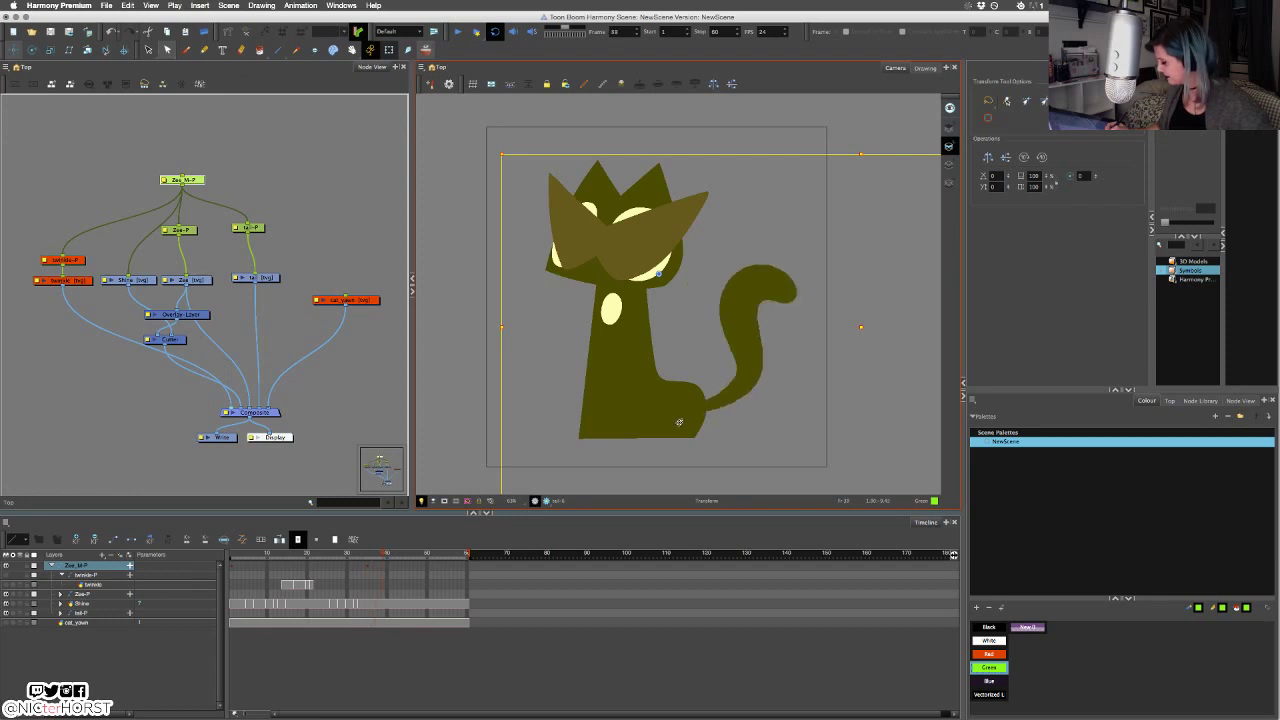
pyautogui.press(',')
pyautogui.press('.')
# Select only the tail drawing at frame 39 and move it slightly up from the cat's body.
pyautogui.click(450, 460)
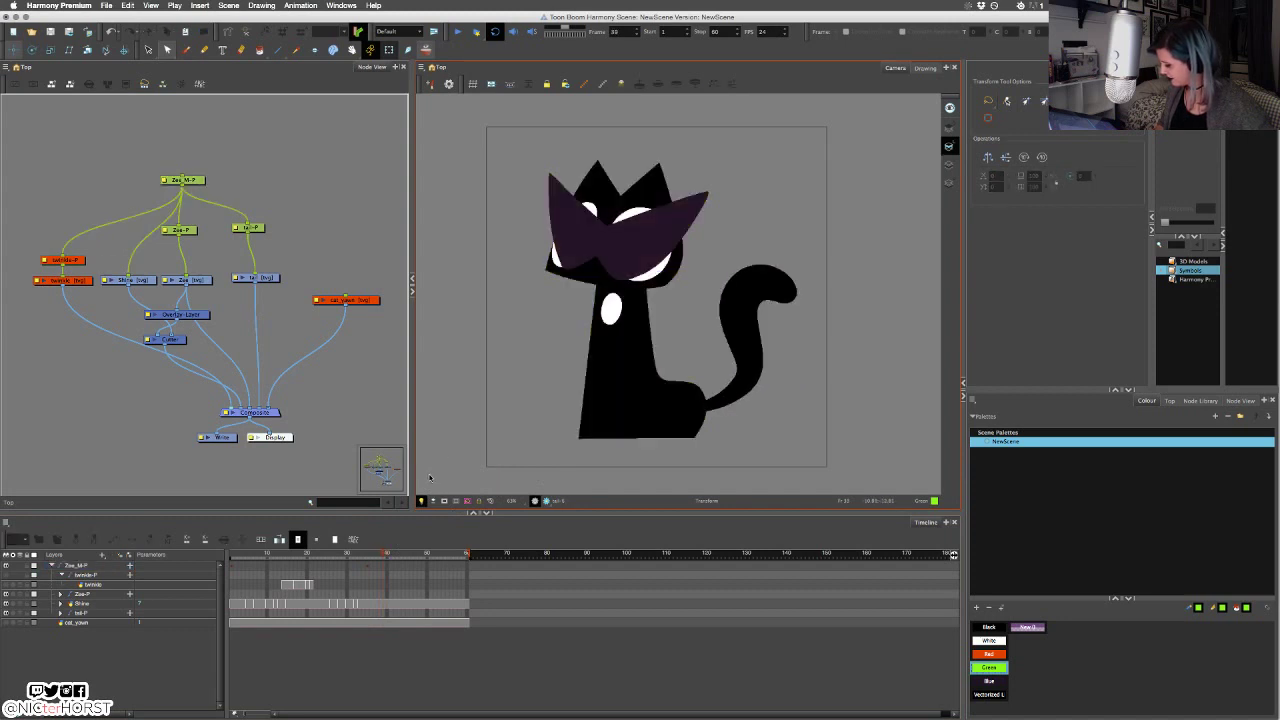
pyautogui.click(741, 350)
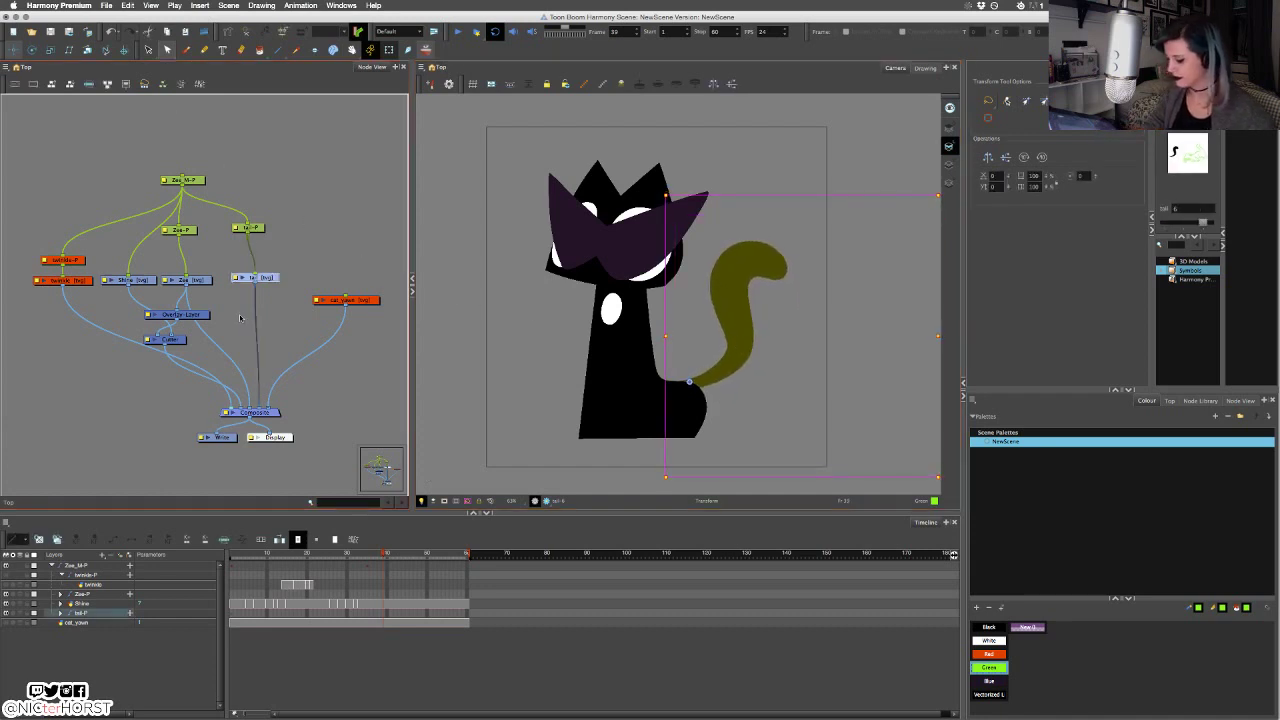
# Reshape the Zoe drawing's body contour with the Contour Editor, raising the back haunch at the tail's base, and switch to the colour art layer.
pyautogui.click(238, 312)
pyautogui.click(190, 280)
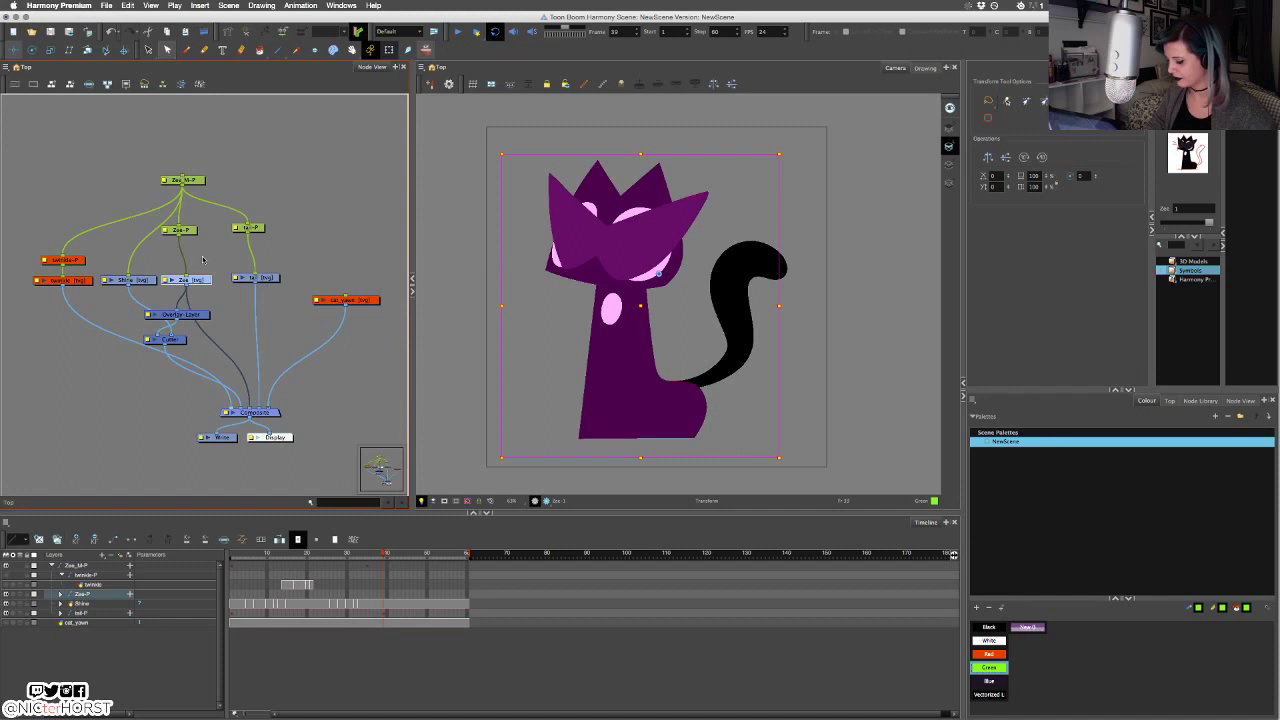
pyautogui.click(167, 50)
pyautogui.moveTo(715, 404)
pyautogui.mouseDown()
pyautogui.moveTo(762, 388)
pyautogui.moveTo(705, 382)
pyautogui.mouseUp()
pyautogui.click(949, 165)
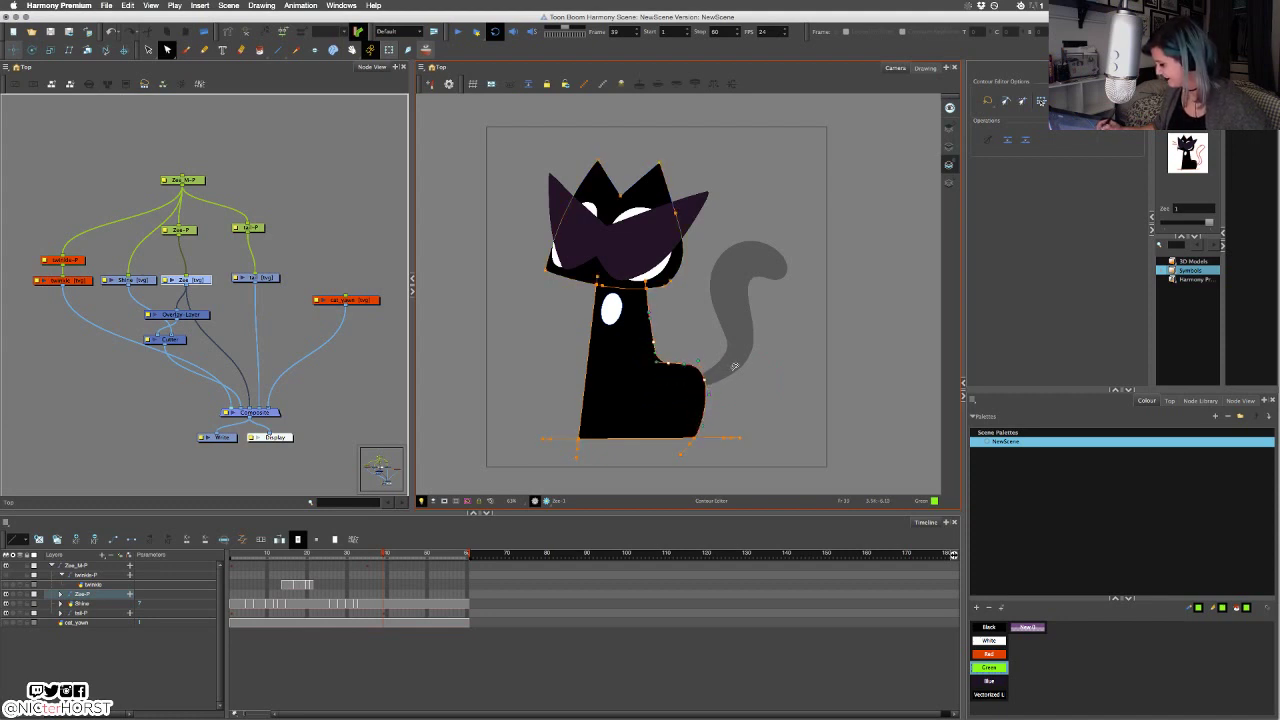
# Delete the stray contour points extending past both ends of the cat body's bottom edge, and clear the selection.
pyautogui.click(734, 368)
pyautogui.moveTo(764, 431)
pyautogui.mouseDown()
pyautogui.moveTo(690, 443)
pyautogui.moveTo(750, 445)
pyautogui.mouseUp()
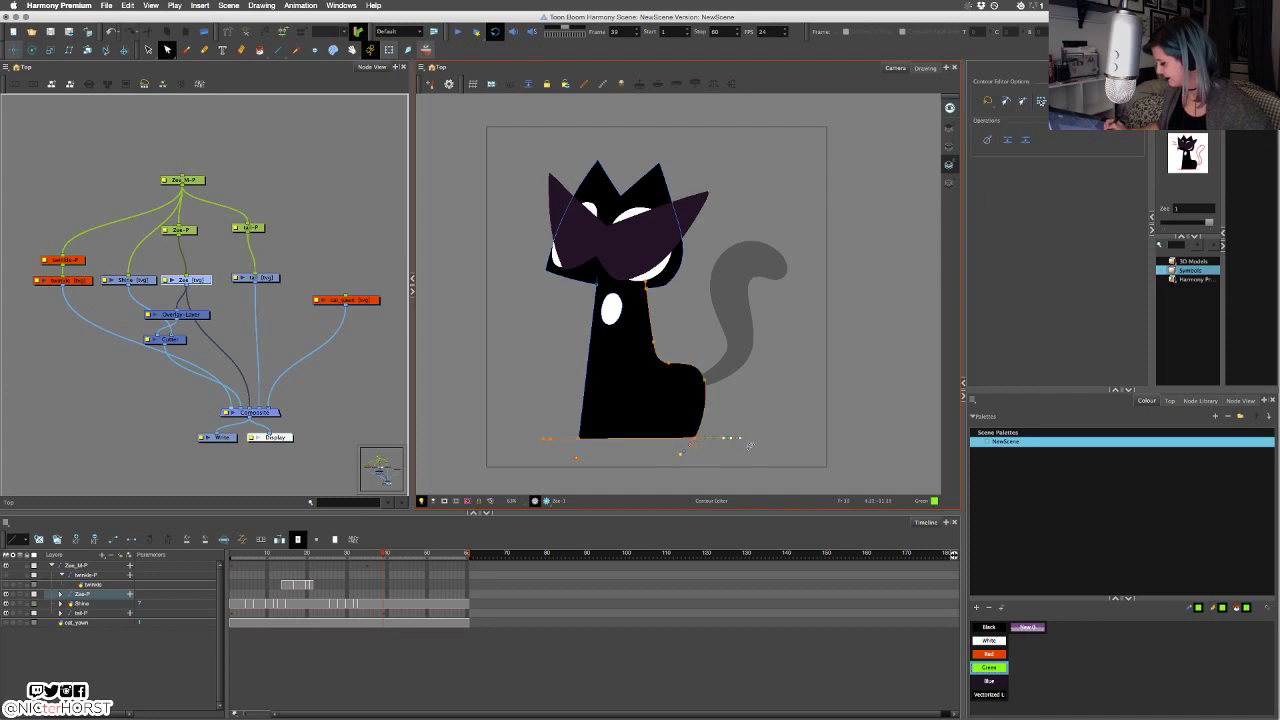
pyautogui.press('Delete')
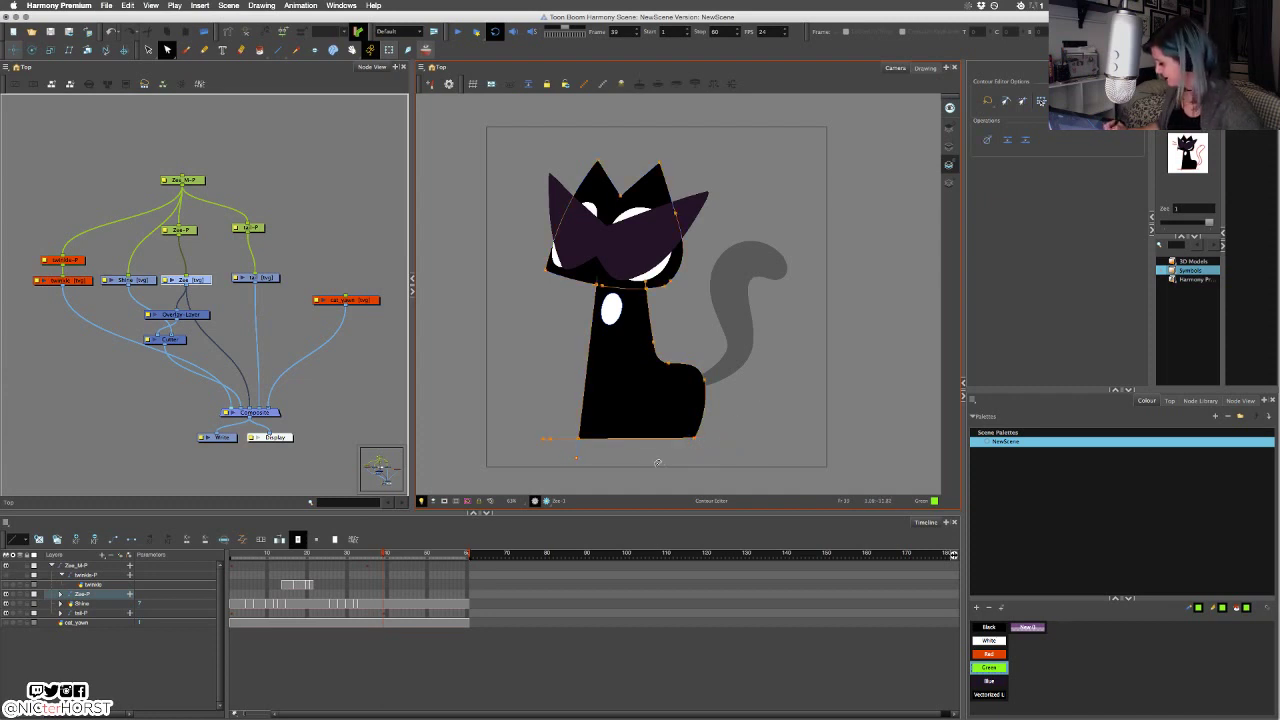
pyautogui.moveTo(520, 438); pyautogui.dragTo(610, 463)
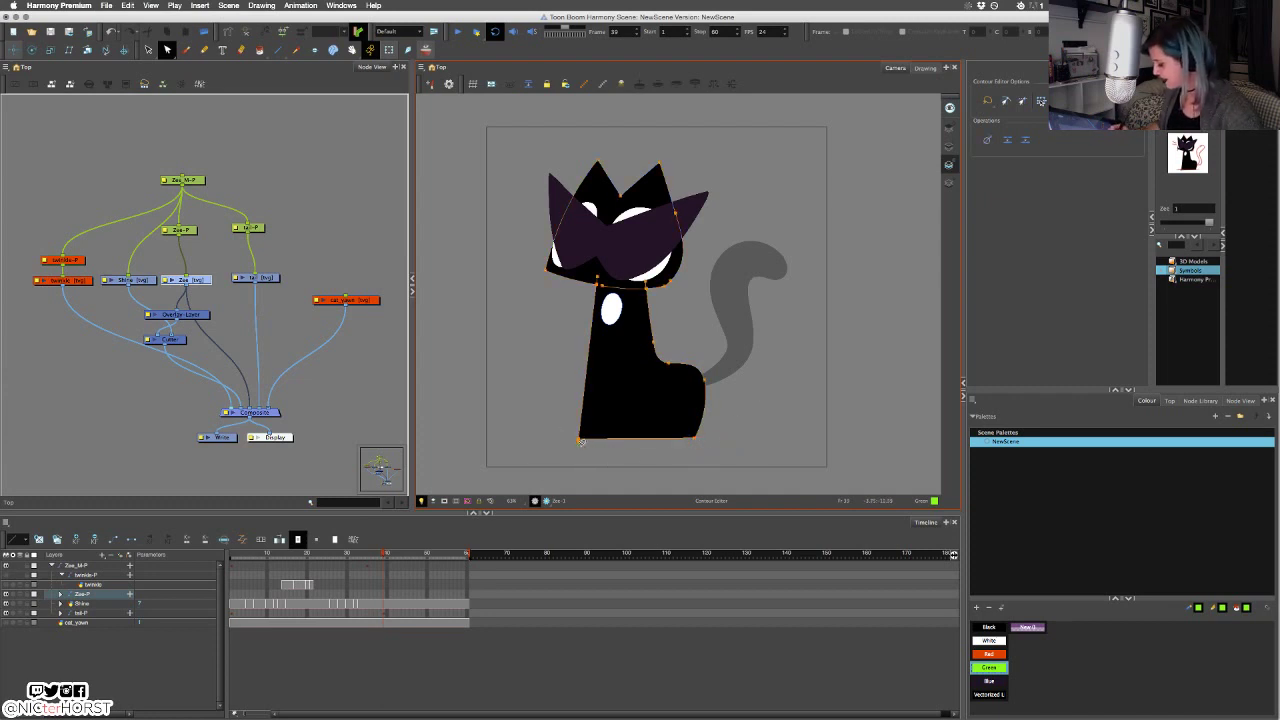
pyautogui.press('Delete')
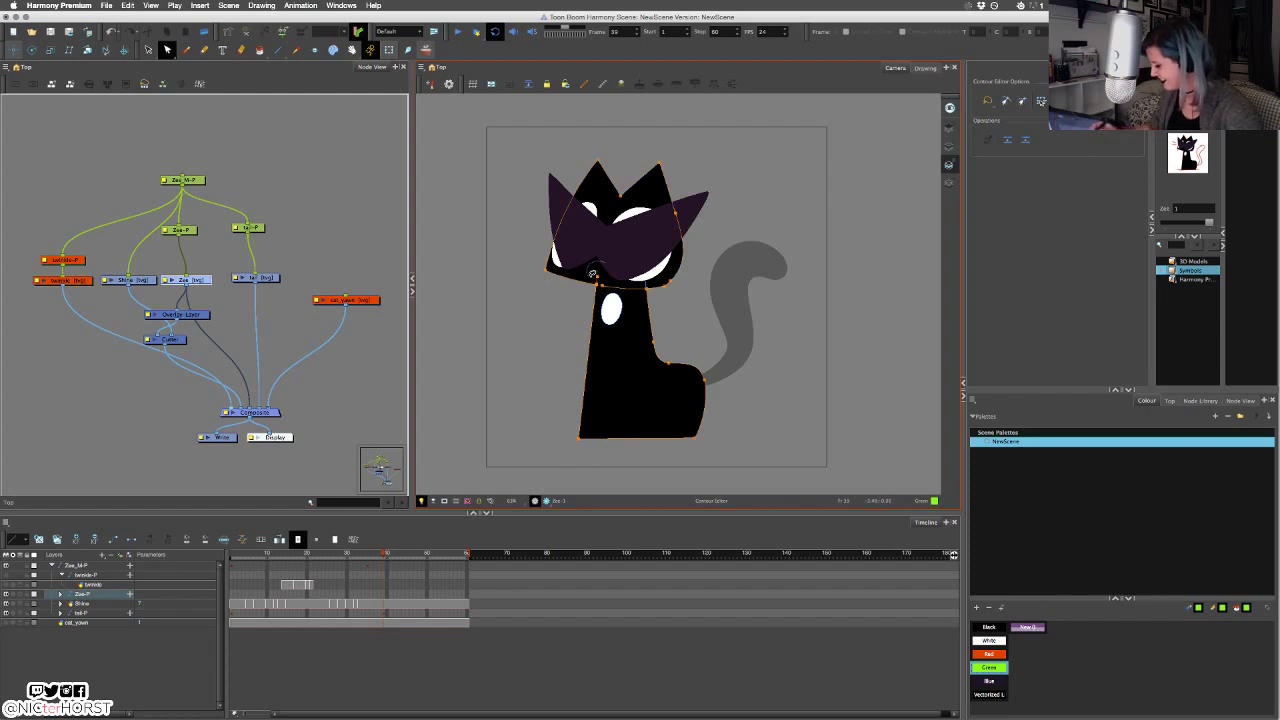
pyautogui.moveTo(656, 268)
pyautogui.mouseDown()
pyautogui.moveTo(638, 284)
pyautogui.moveTo(662, 263)
pyautogui.mouseUp()
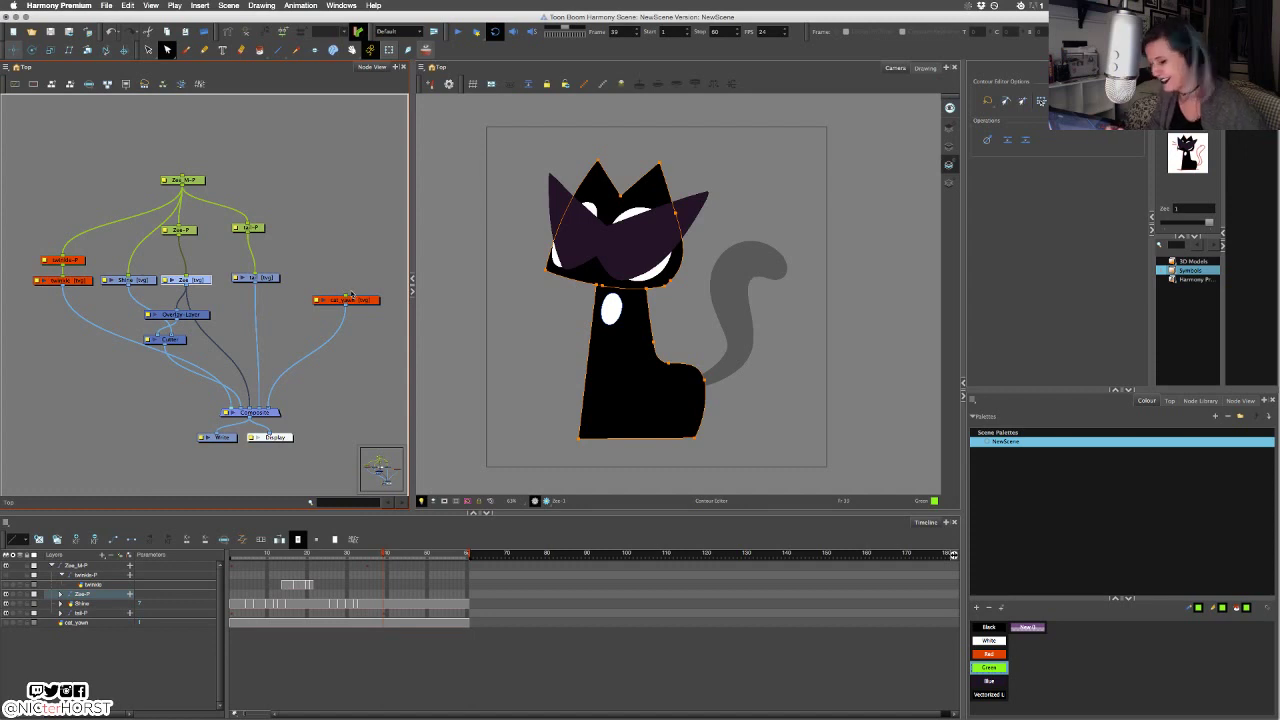
pyautogui.click(358, 382)
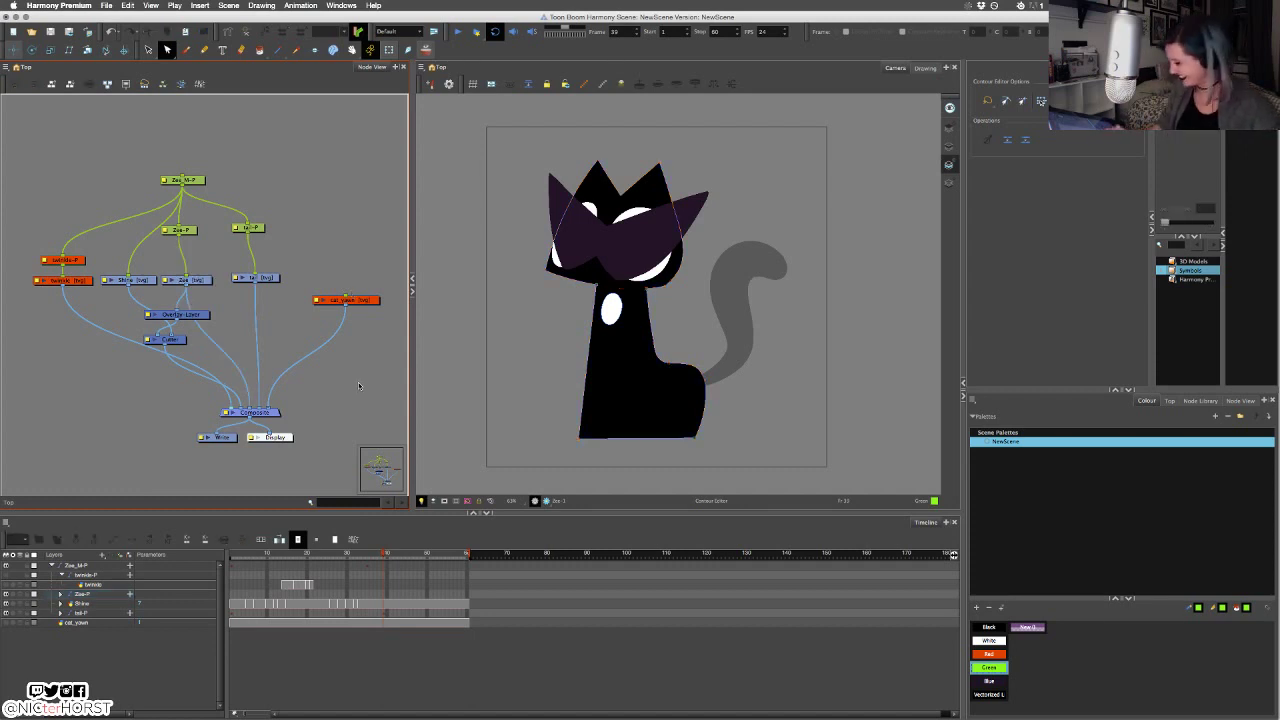
# Play back the animation and move the cat's master peg keyframe from frame 35 to frame 1.
pyautogui.click(389, 50)
pyautogui.click(456, 33)
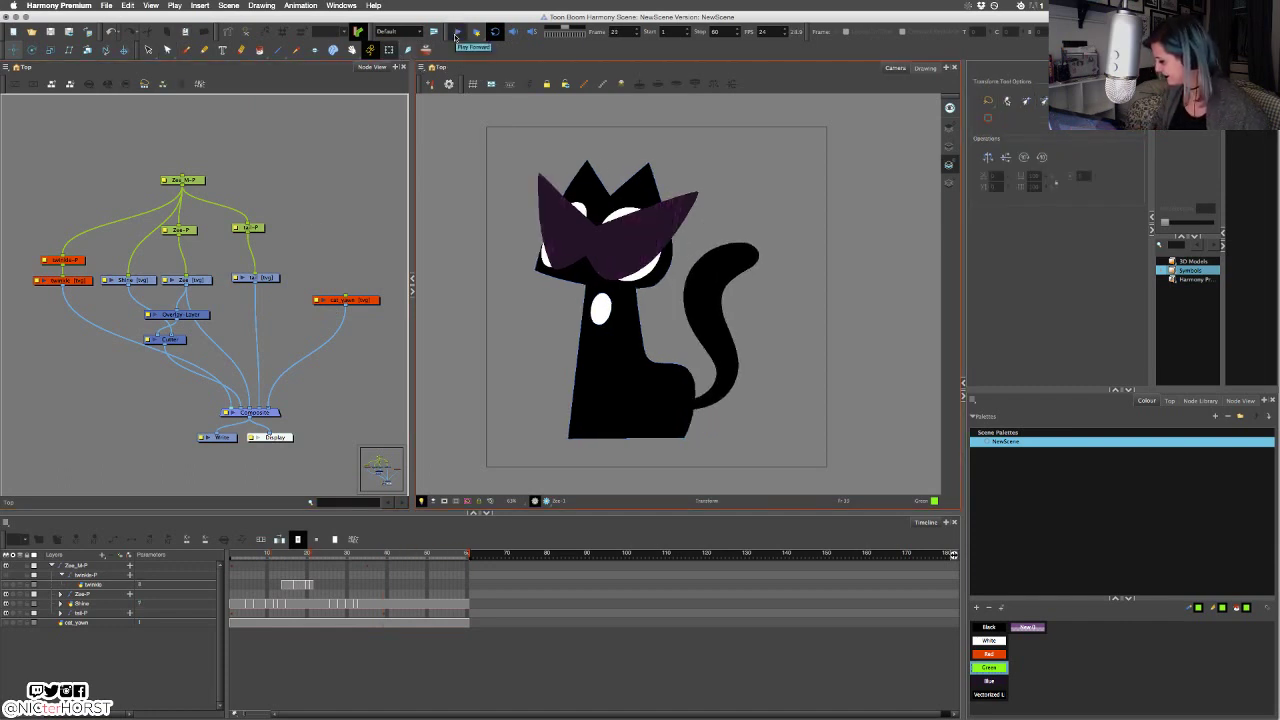
pyautogui.click(366, 567)
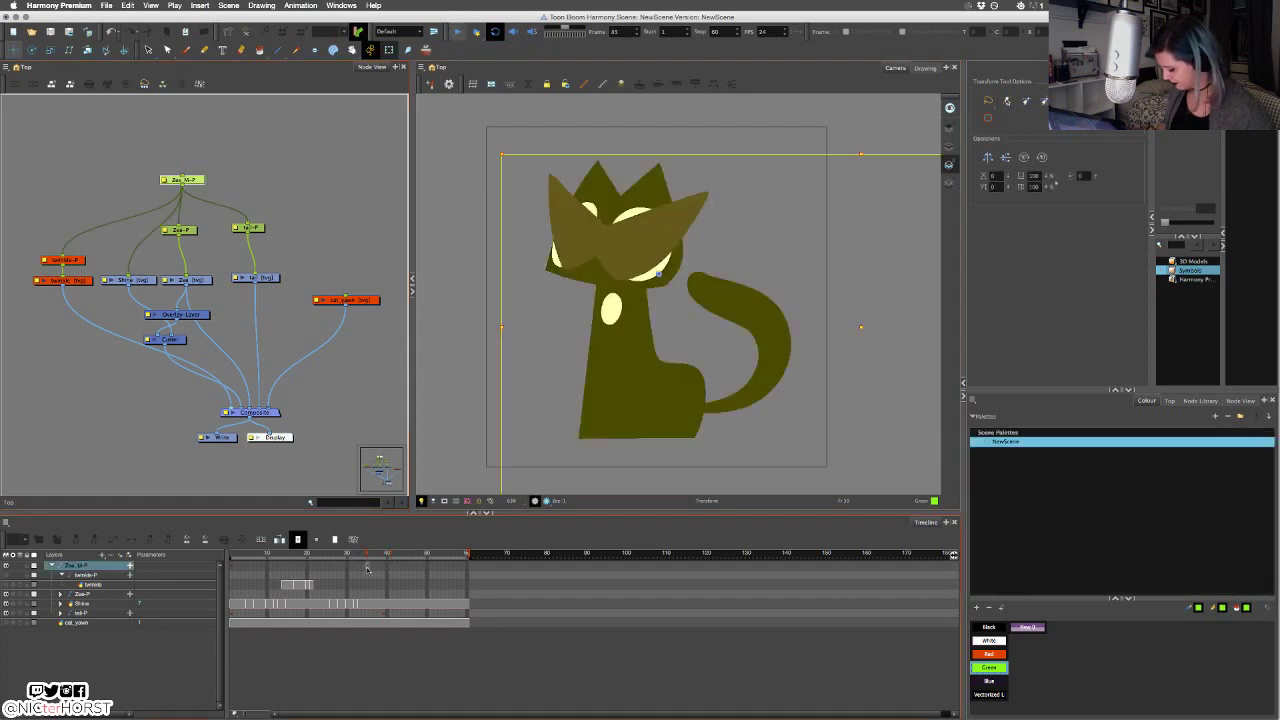
pyautogui.click(231, 568)
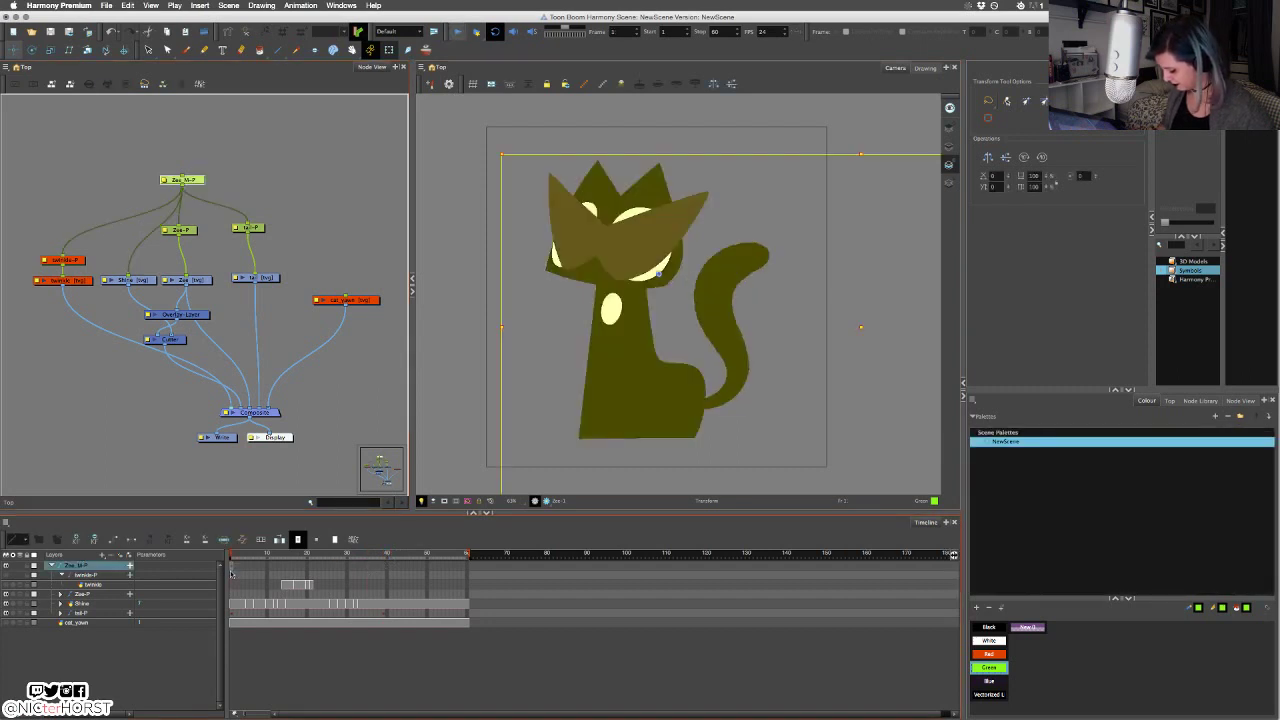
pyautogui.click(368, 406)
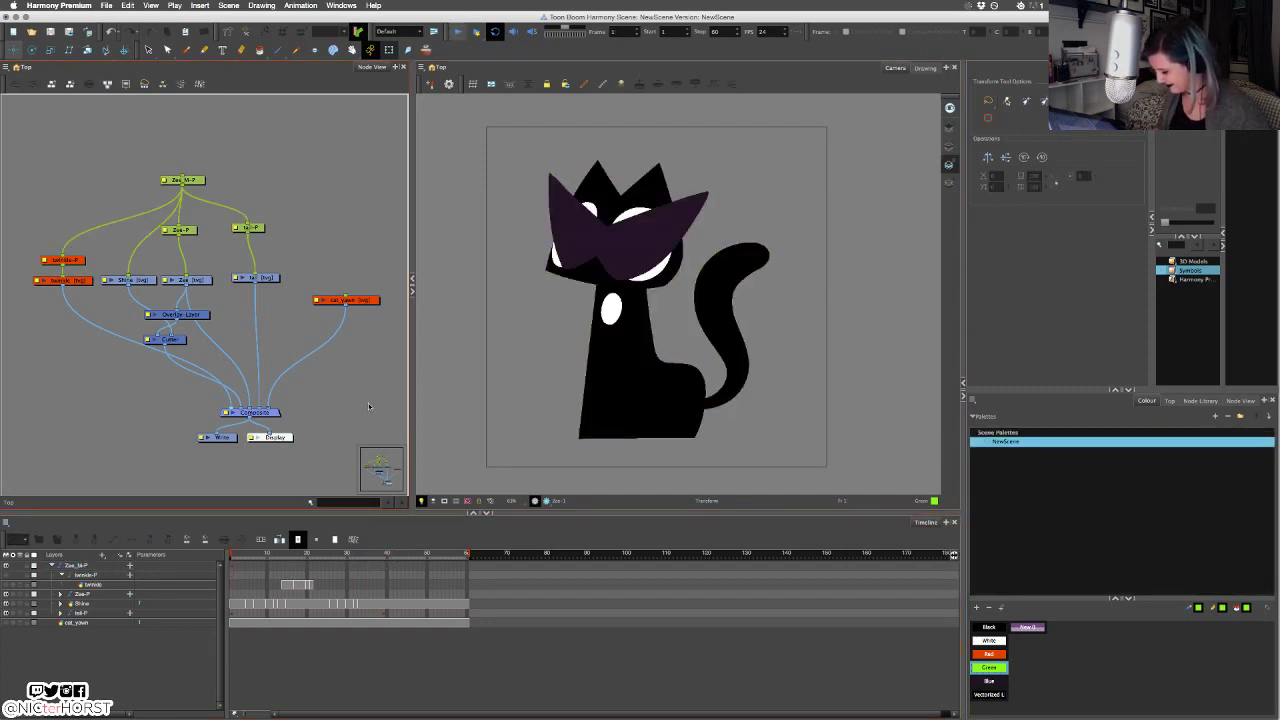
# Play back the scene and move the tail peg's keyframe from frame 39 to frame 1.
pyautogui.click(457, 32)
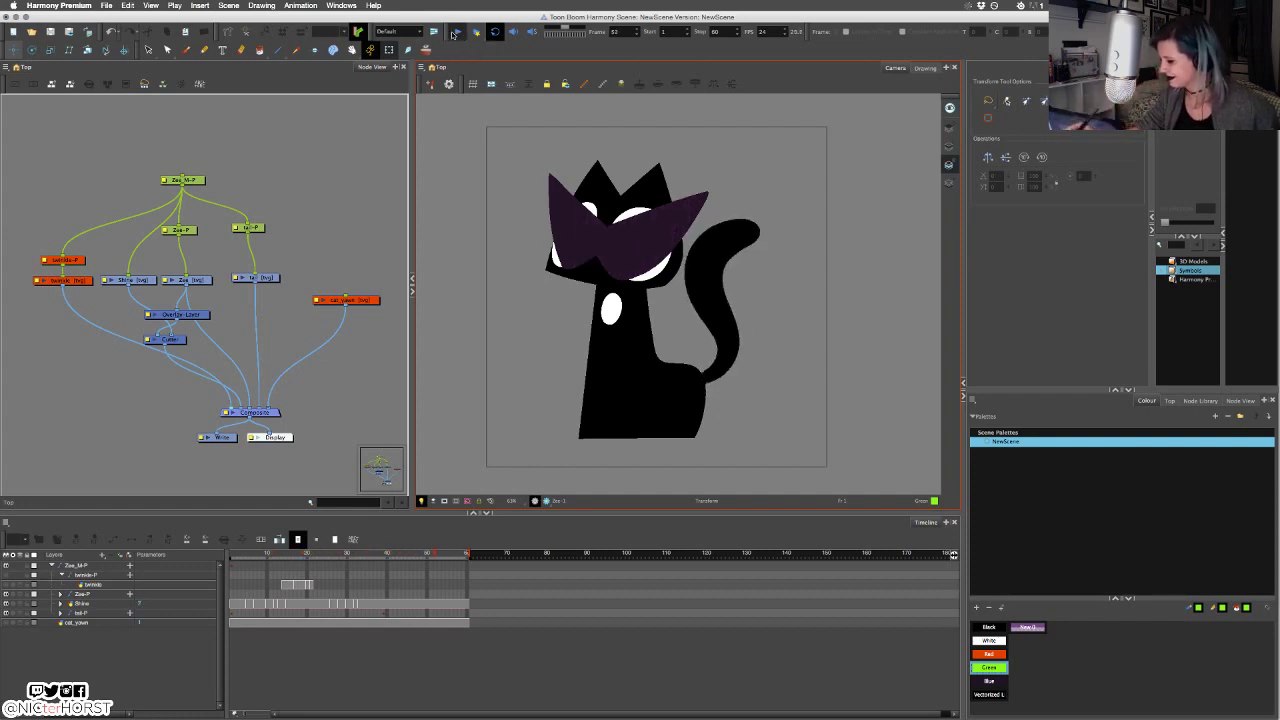
pyautogui.click(383, 616)
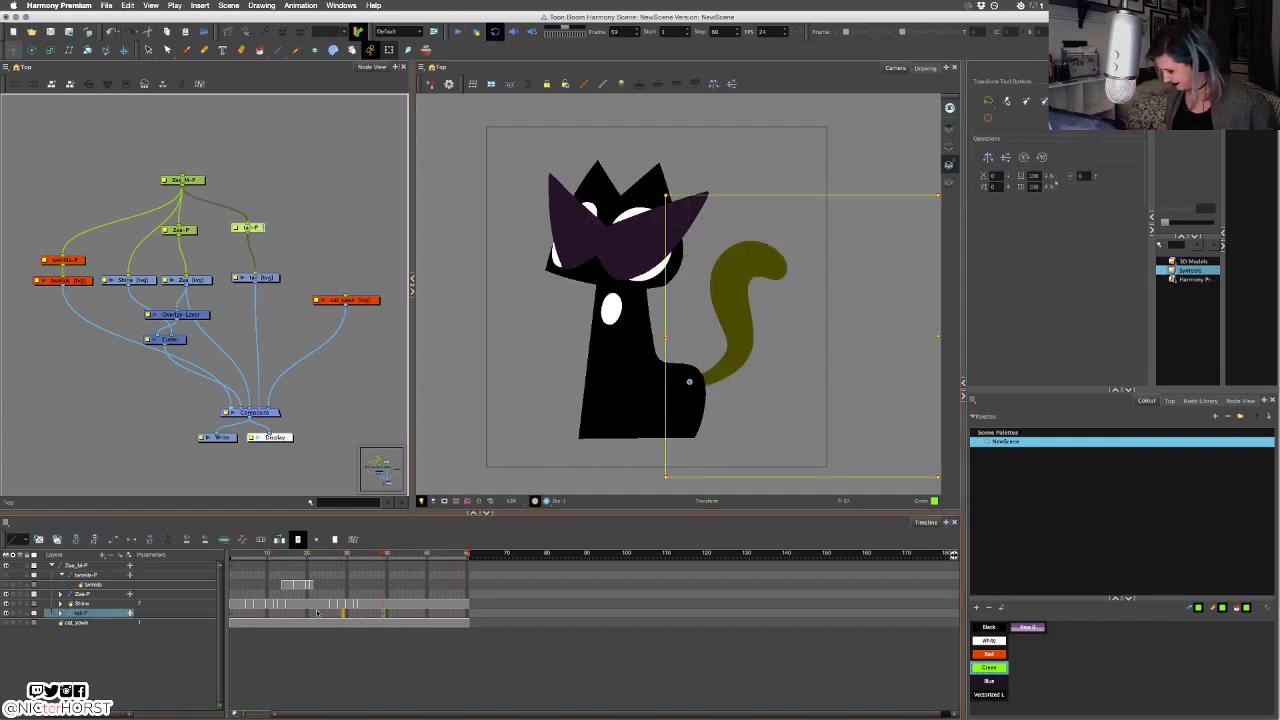
pyautogui.click(347, 404)
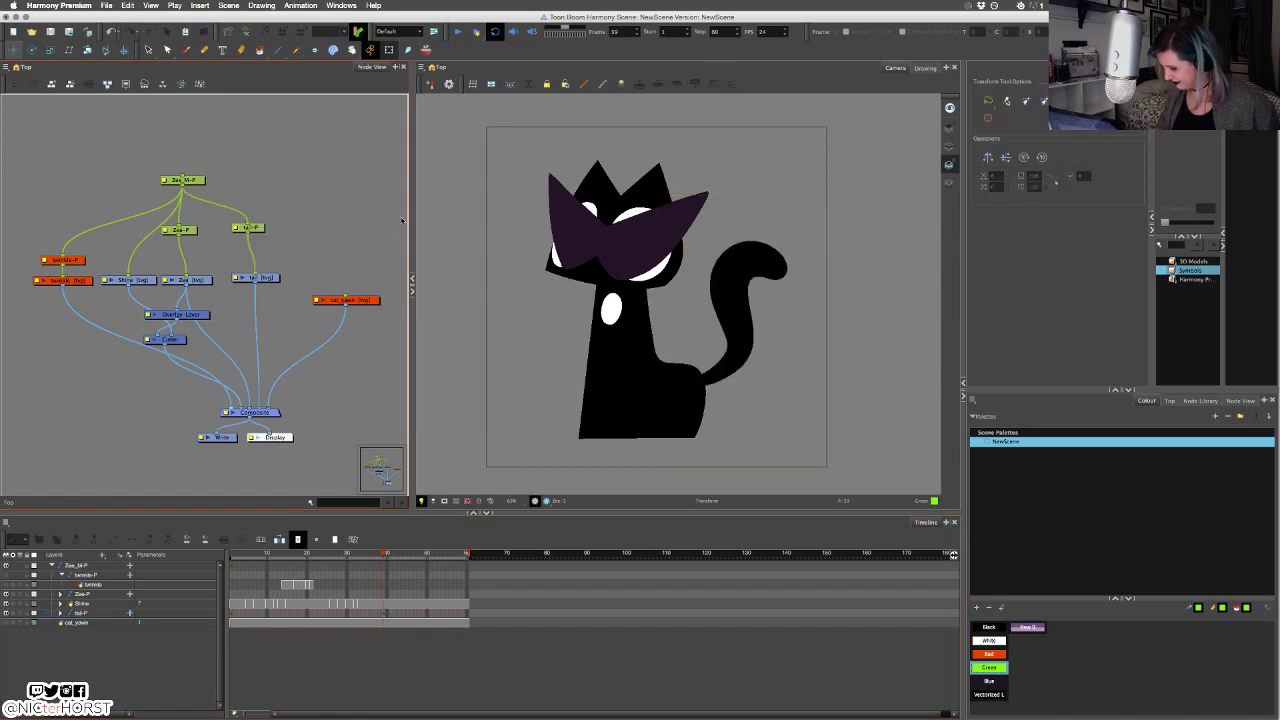
pyautogui.click(455, 33)
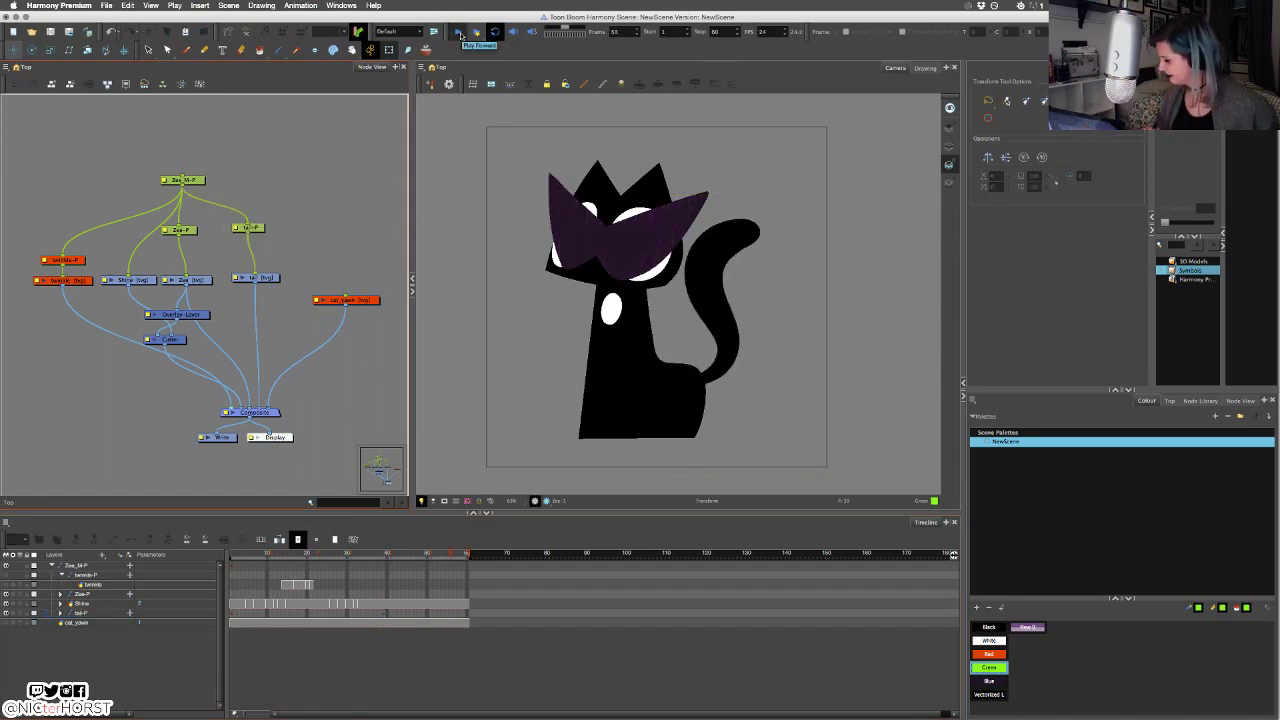
pyautogui.click(384, 614)
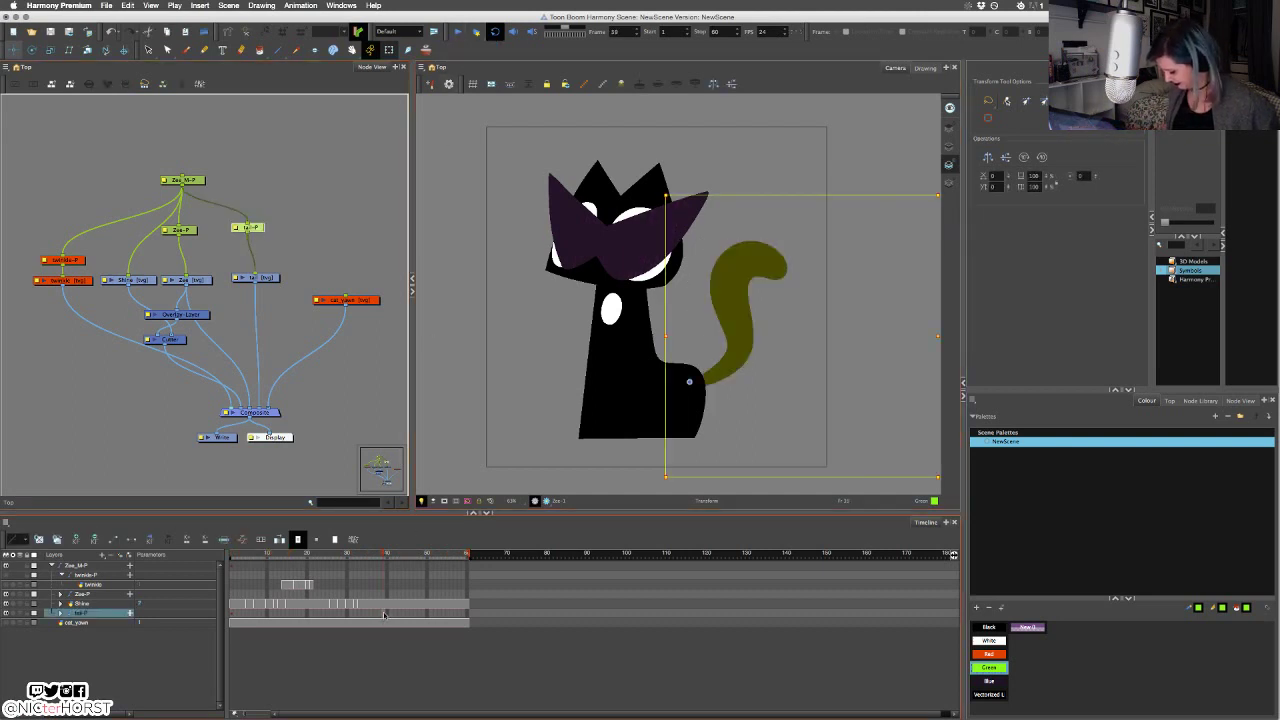
pyautogui.click(234, 613)
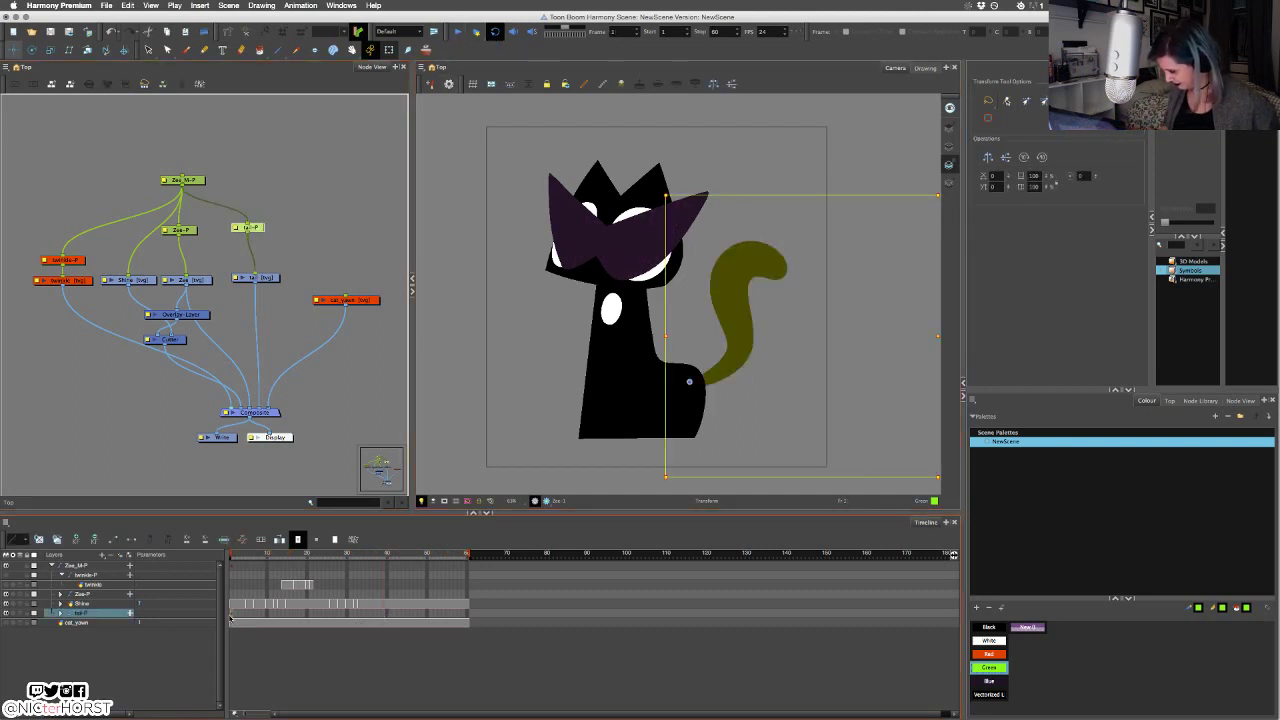
# Move the tail peg slightly down and to the right at frame 13, and play back the result.
pyautogui.click(457, 31)
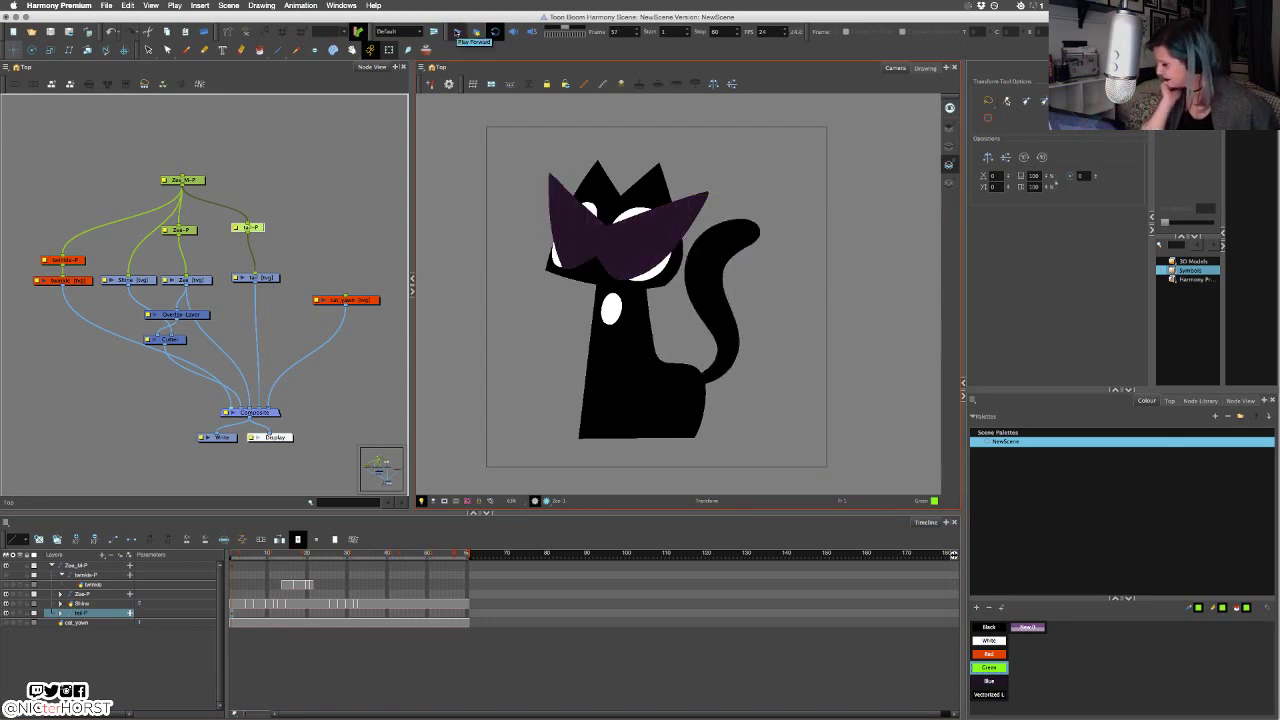
pyautogui.click(741, 349)
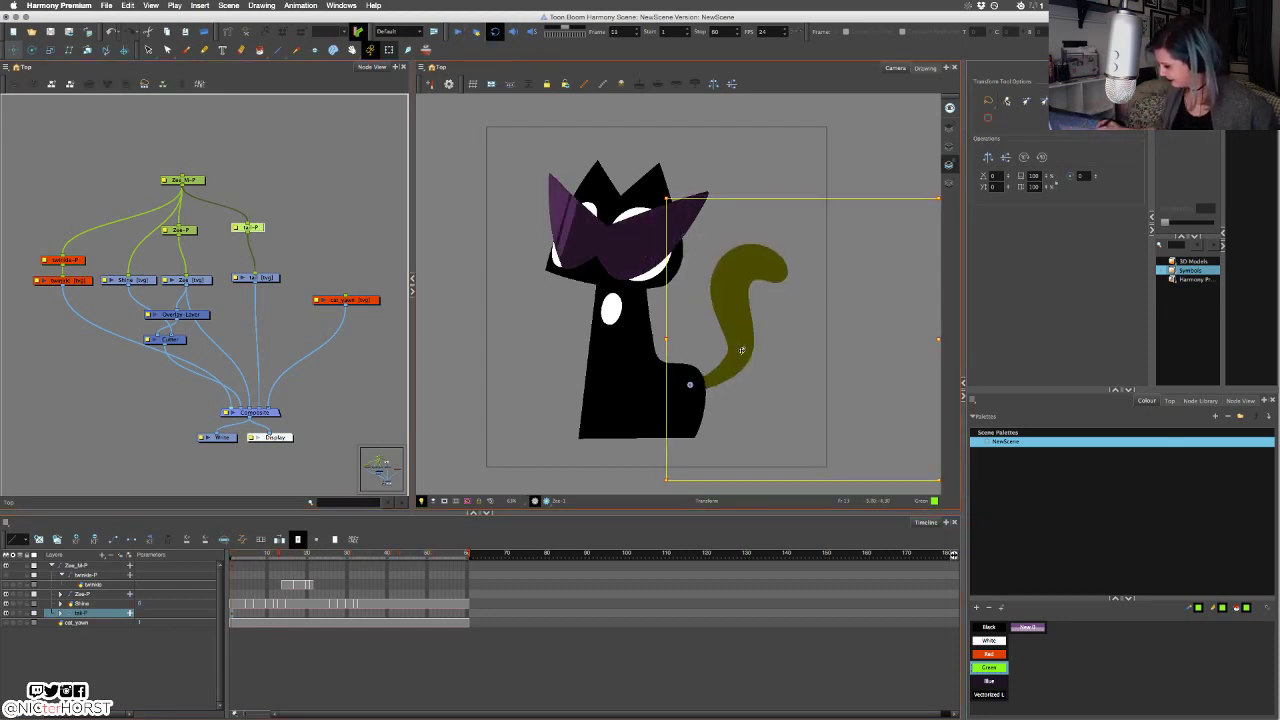
pyautogui.moveTo(742, 350); pyautogui.dragTo(746, 354)
pyautogui.click(458, 32)
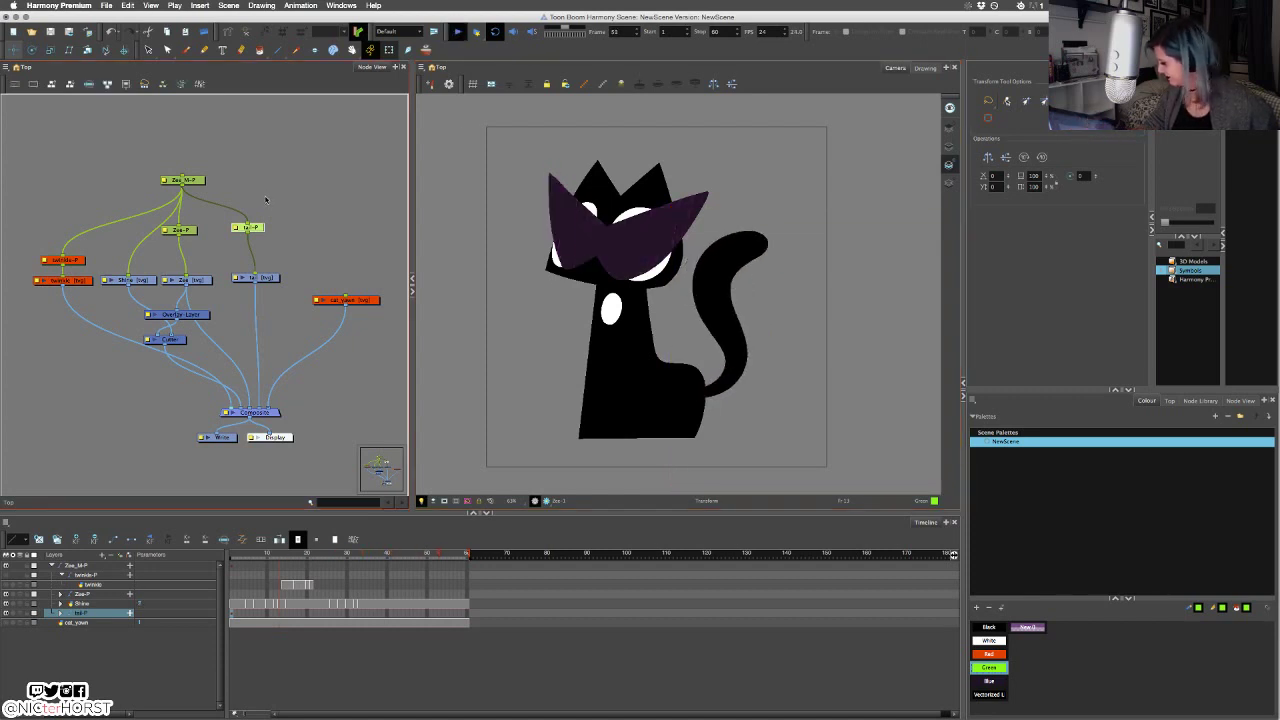
pyautogui.click(458, 32)
# Move the tail peg's keyframe from frame 13 to frame 1 and deselect the peg.
pyautogui.click(280, 613)
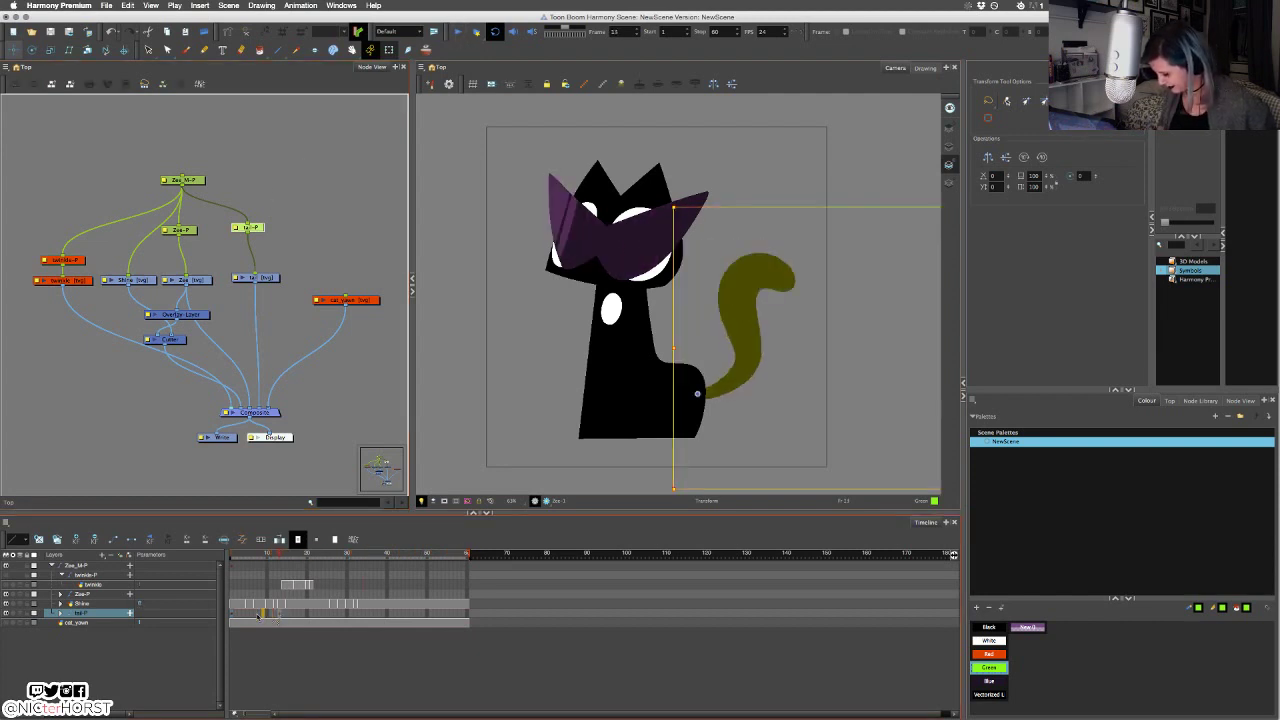
pyautogui.click(233, 613)
pyautogui.click(433, 245)
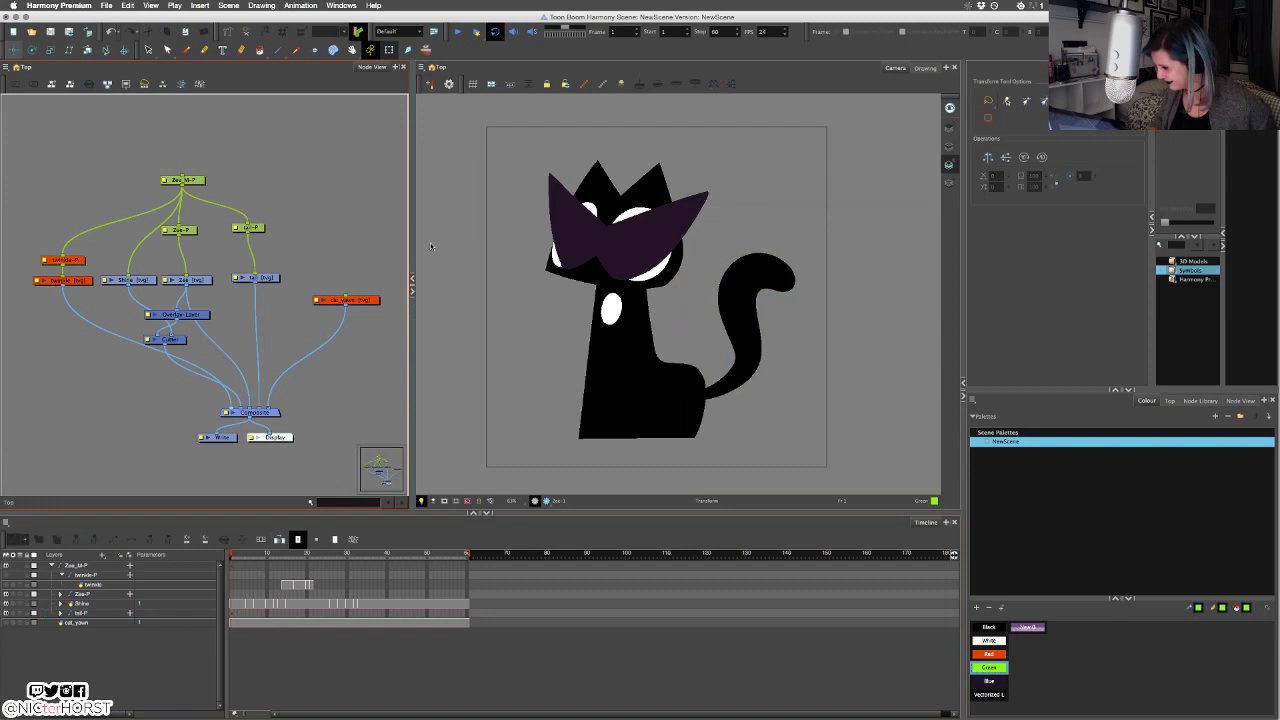
# Substitute the tail drawing at frame 1 with drawing 1 and play back the tail motion.
pyautogui.click(458, 33)
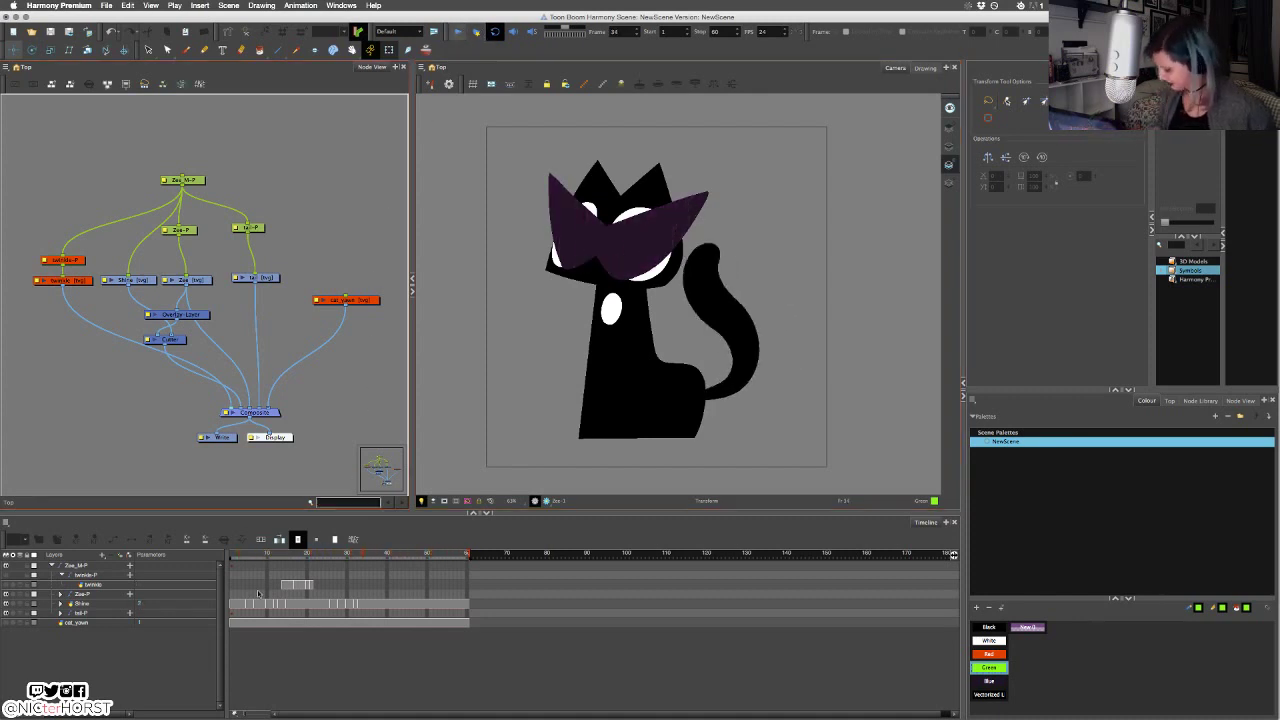
pyautogui.click(234, 613)
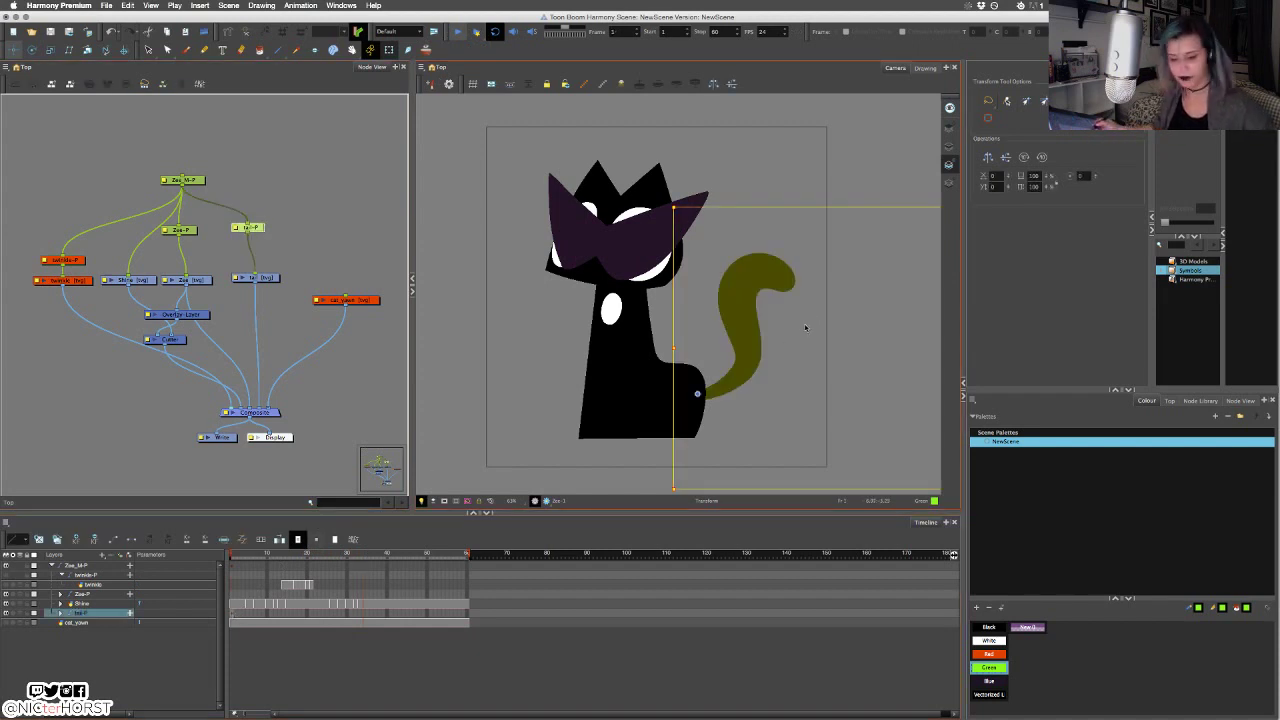
pyautogui.hotkey('shift', 'b')
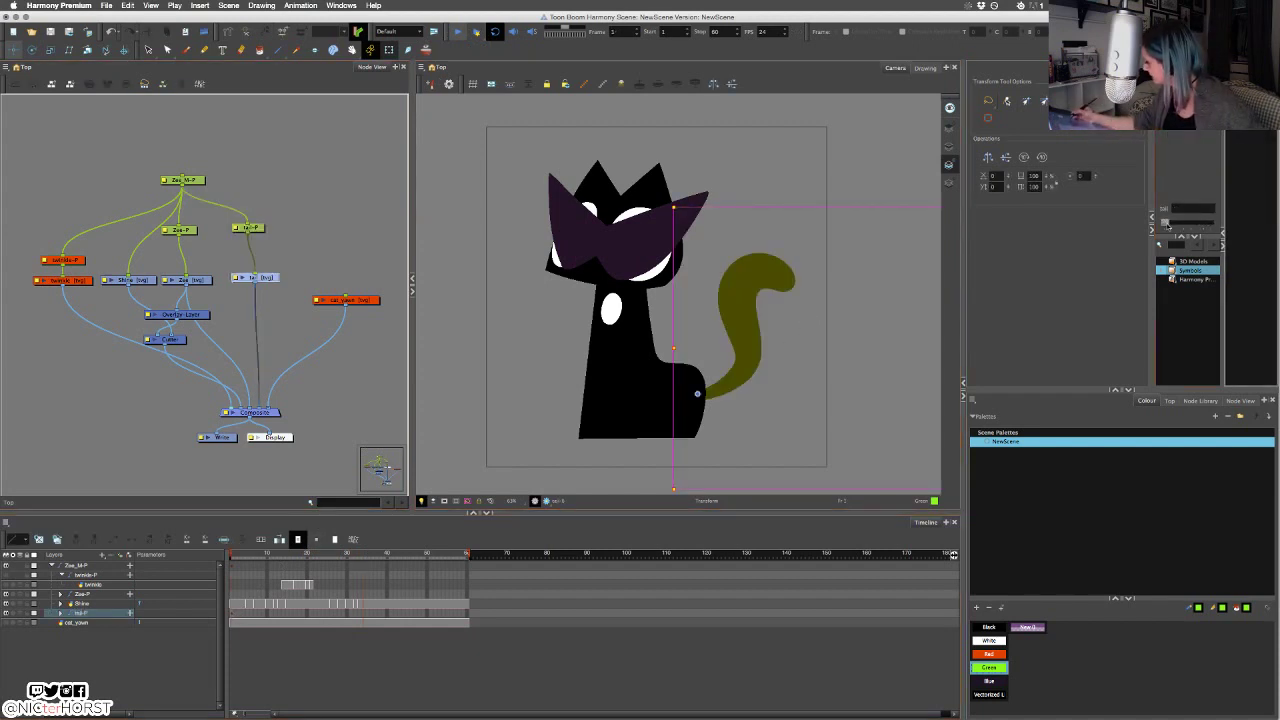
pyautogui.moveTo(1167, 226); pyautogui.dragTo(1171, 225)
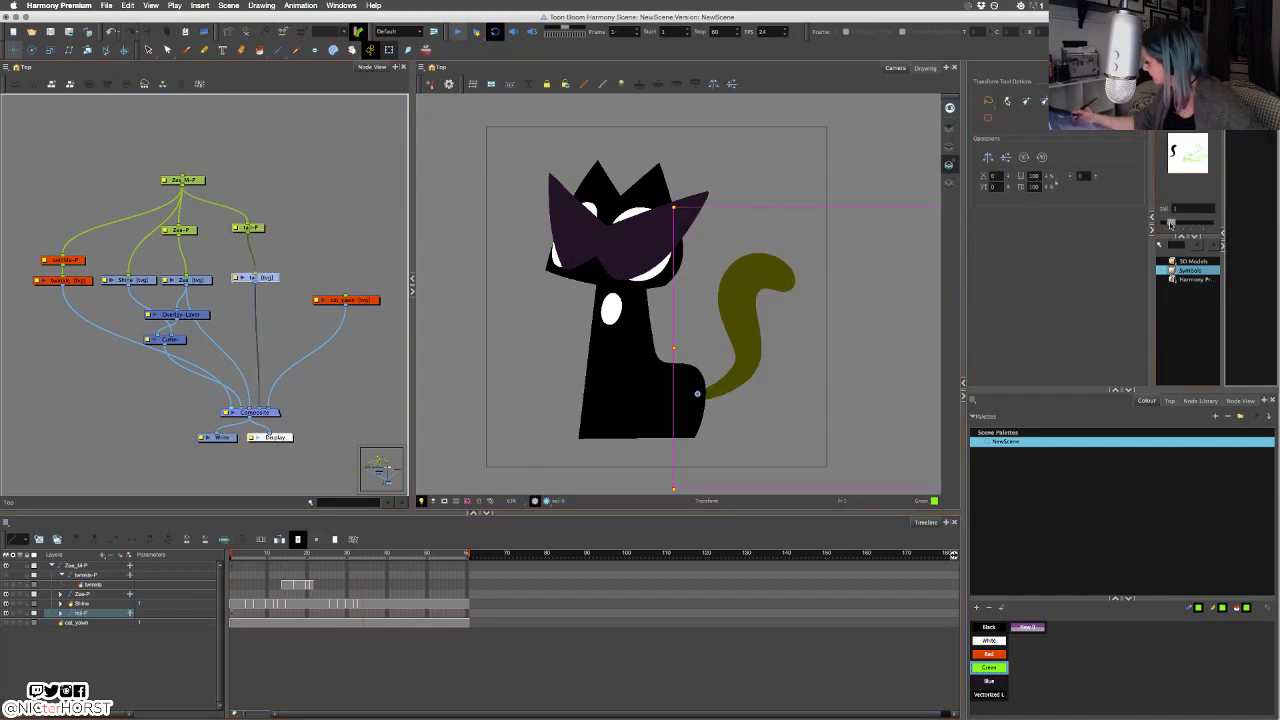
pyautogui.click(900, 260)
pyautogui.click(456, 33)
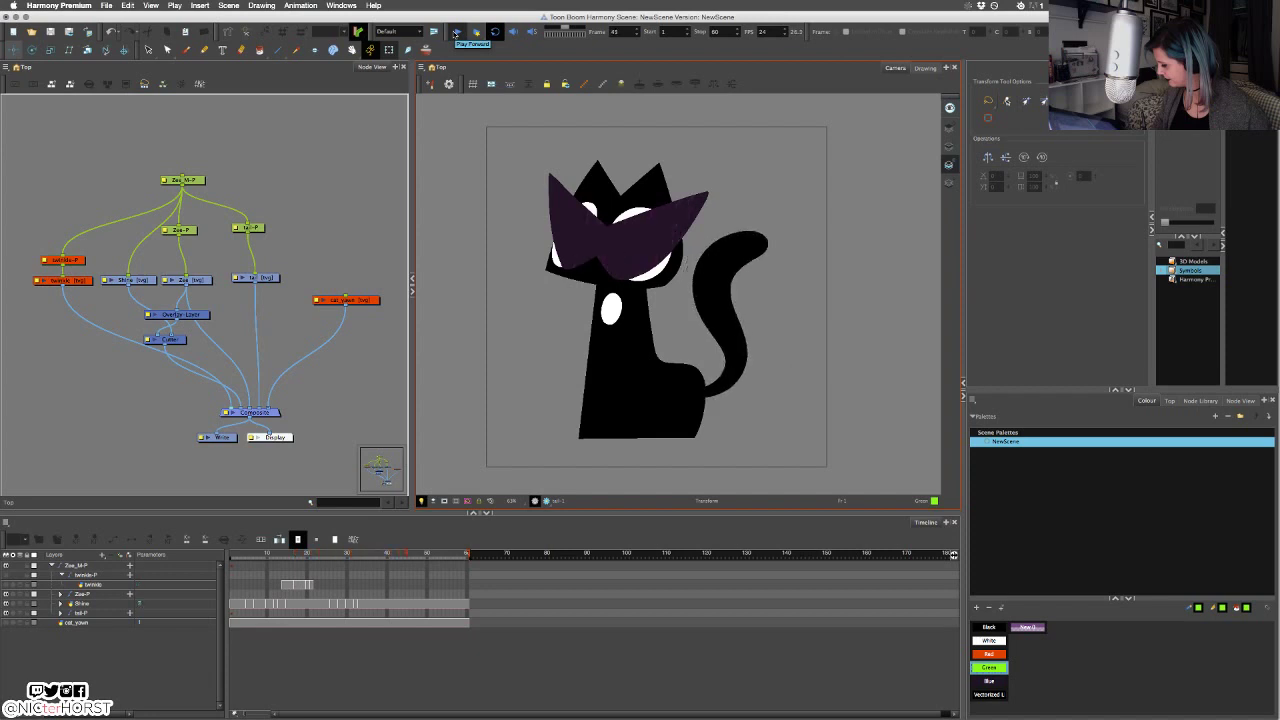
pyautogui.click(456, 34)
# Shift the tail layer's drawing exposures around frames 41 to 45 a few frames earlier and scrub through the tail motion.
pyautogui.click(285, 556)
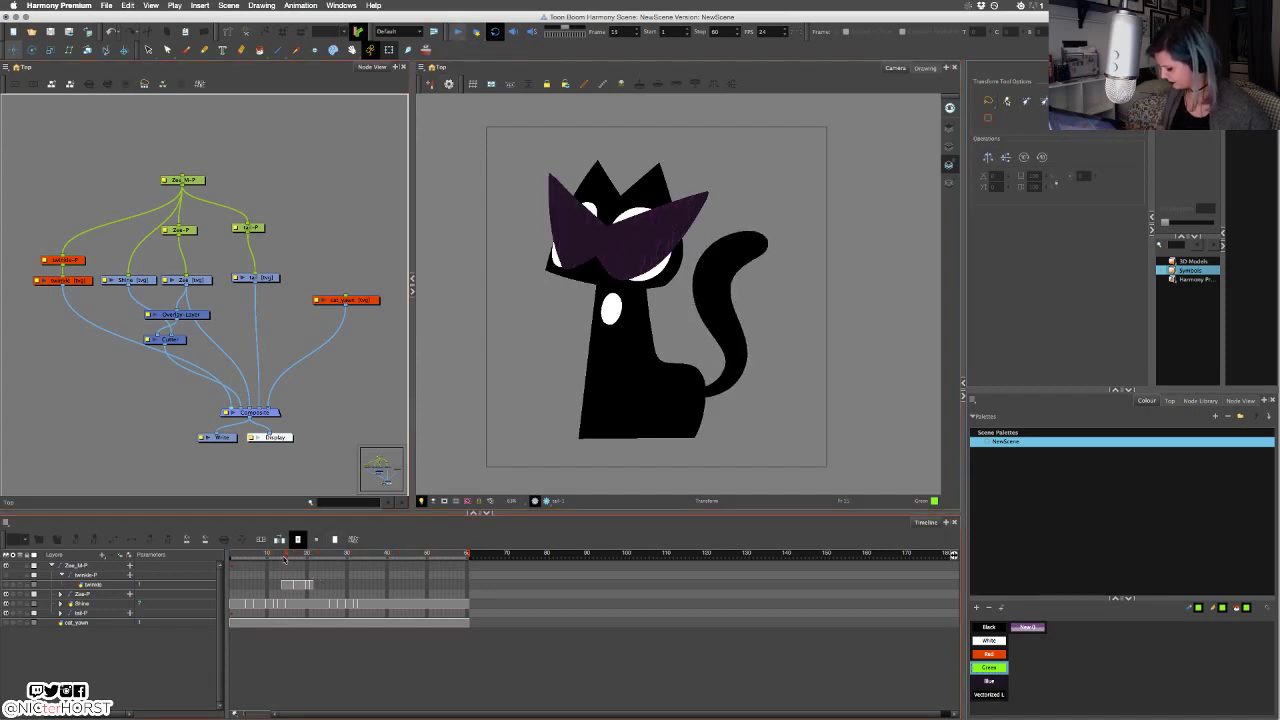
pyautogui.moveTo(318, 557); pyautogui.dragTo(381, 563)
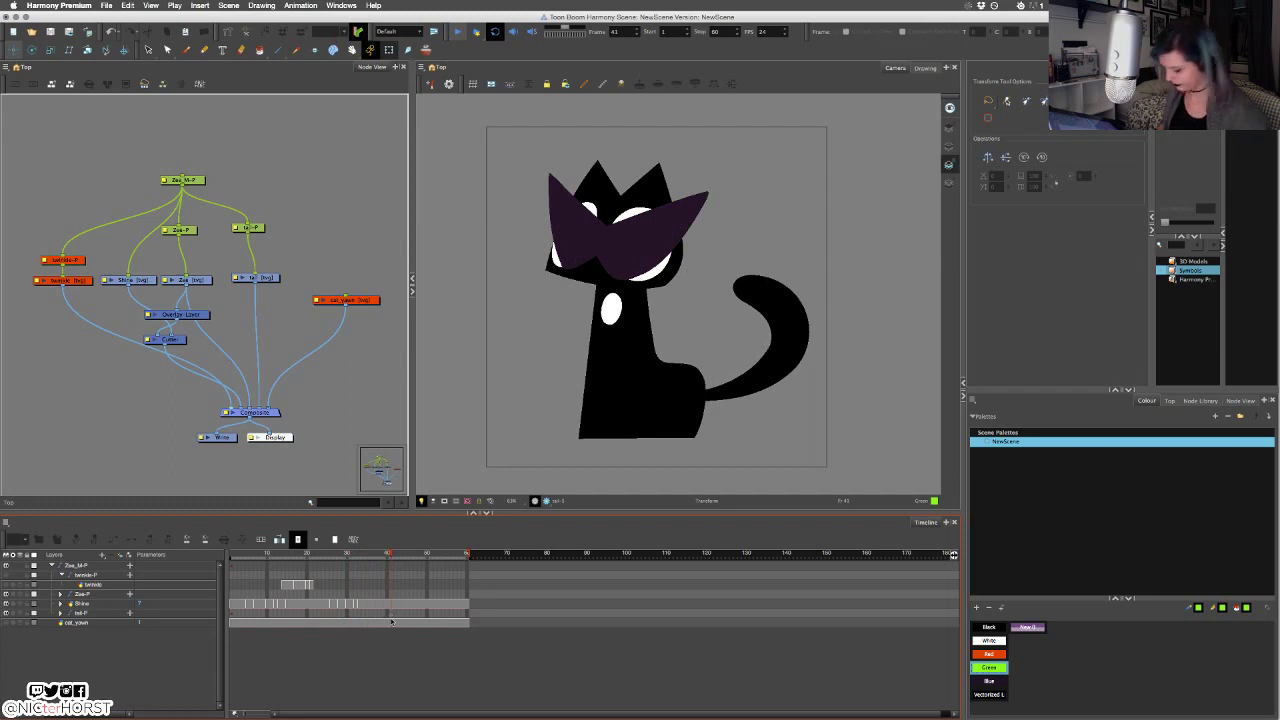
pyautogui.click(788, 327)
pyautogui.press('o')
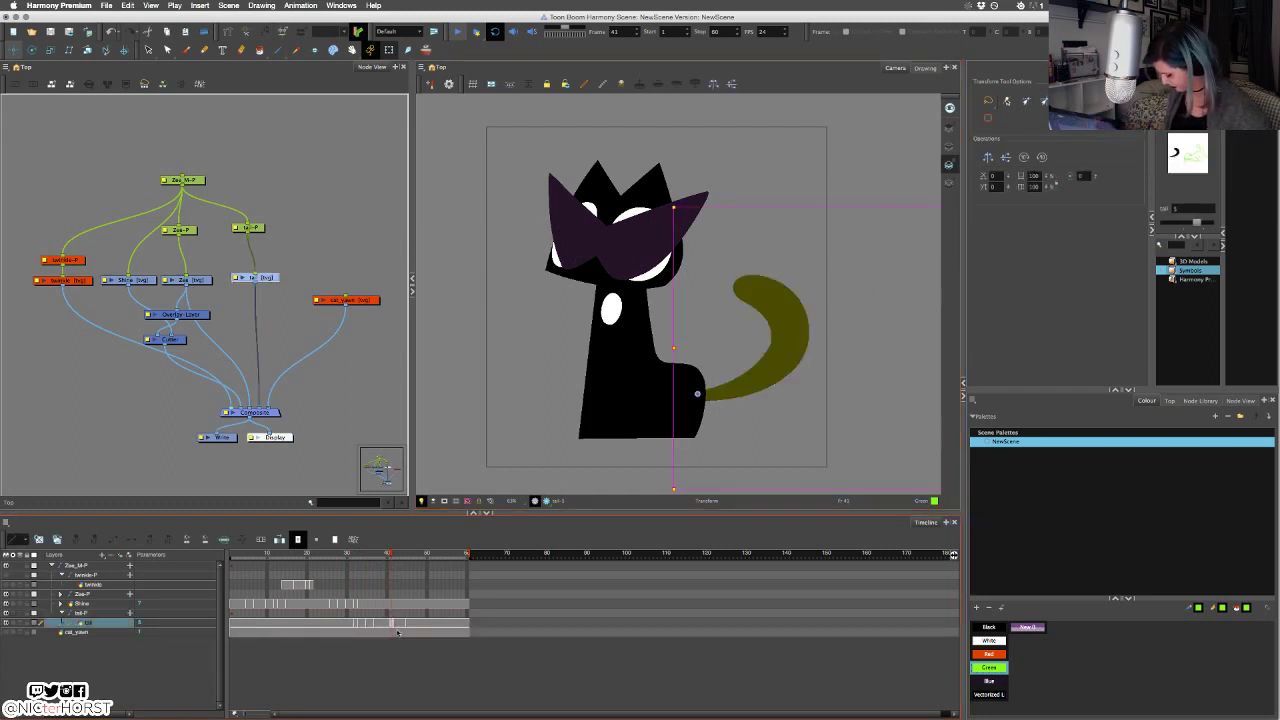
pyautogui.click(407, 624)
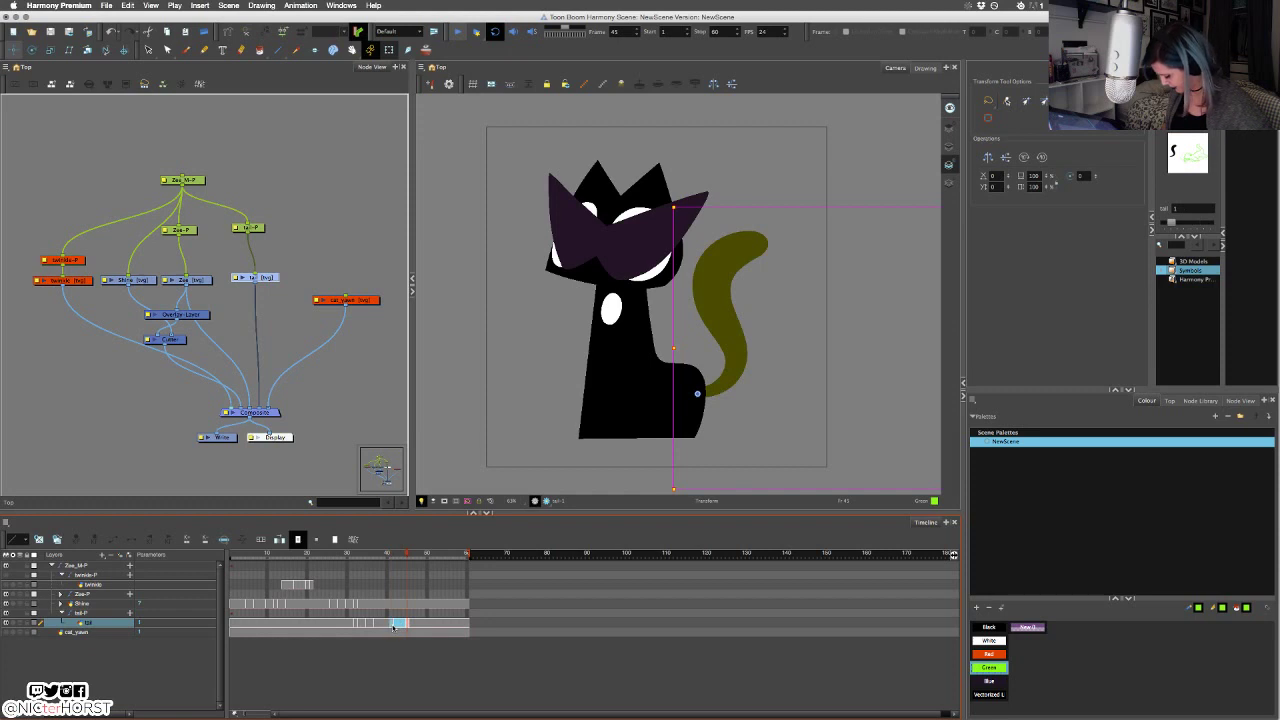
pyautogui.click(388, 624)
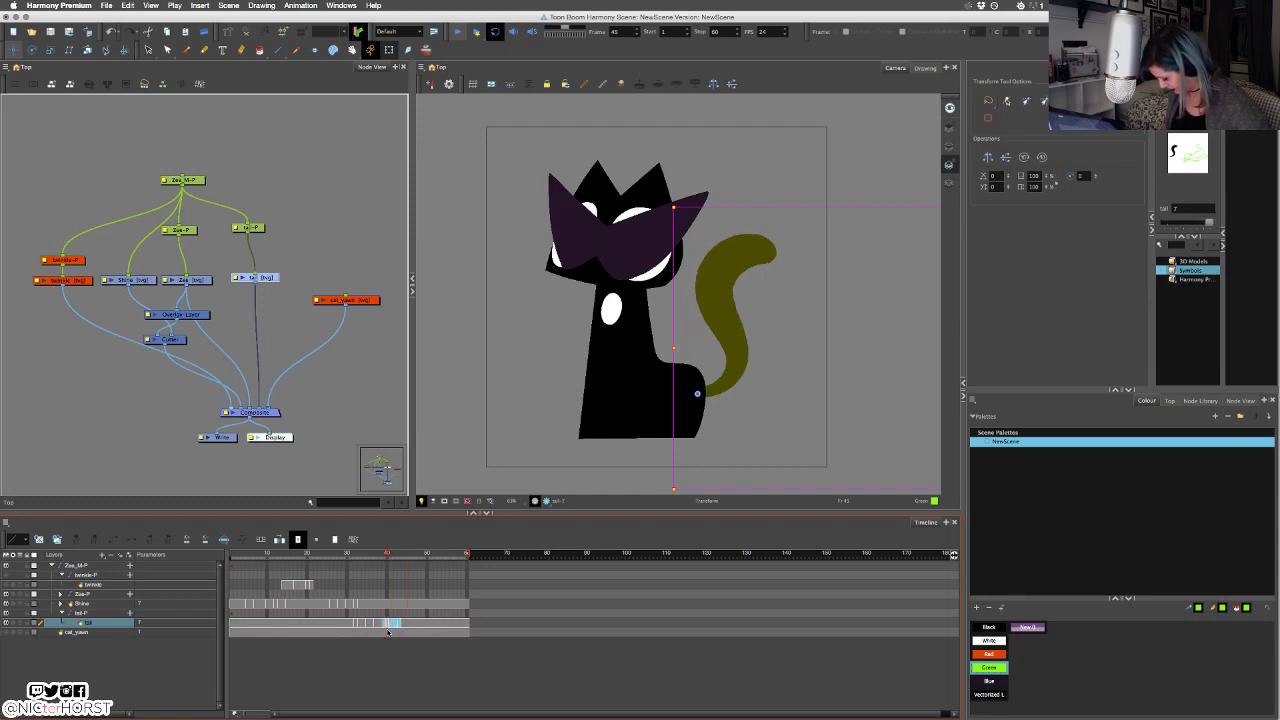
pyautogui.moveTo(395, 624); pyautogui.dragTo(392, 617)
pyautogui.click(399, 614)
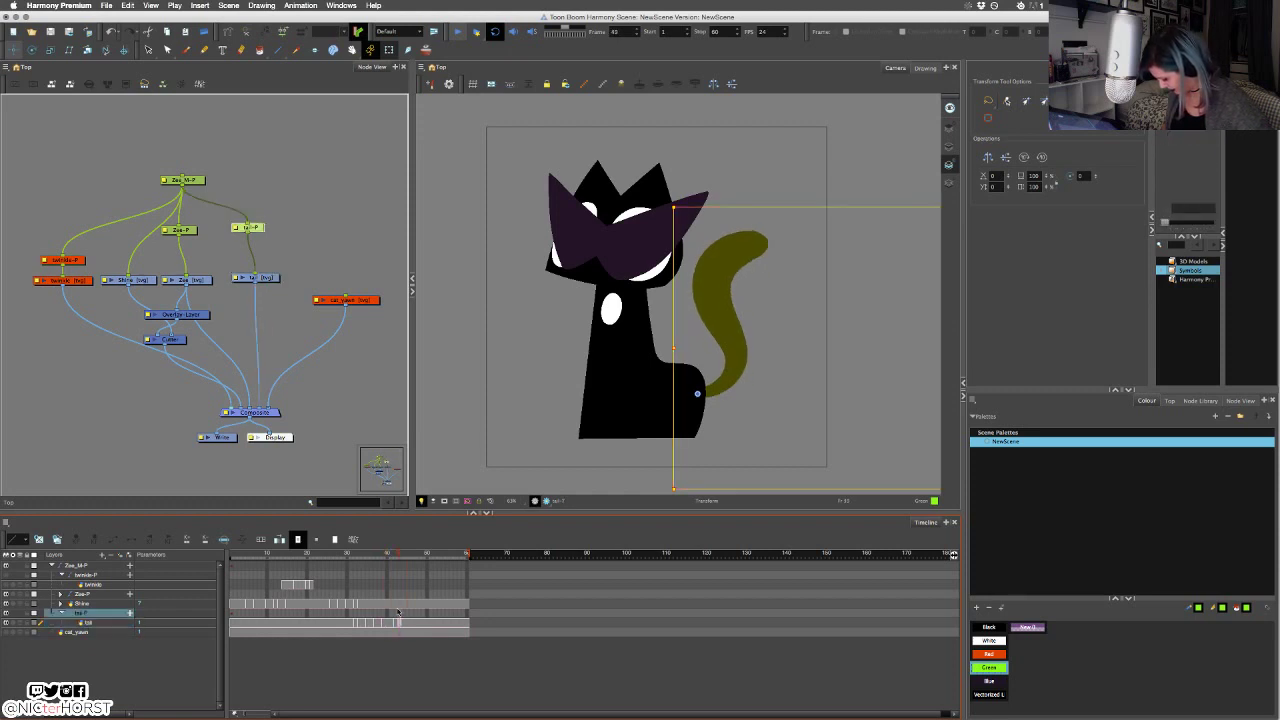
pyautogui.moveTo(396, 557); pyautogui.dragTo(376, 593)
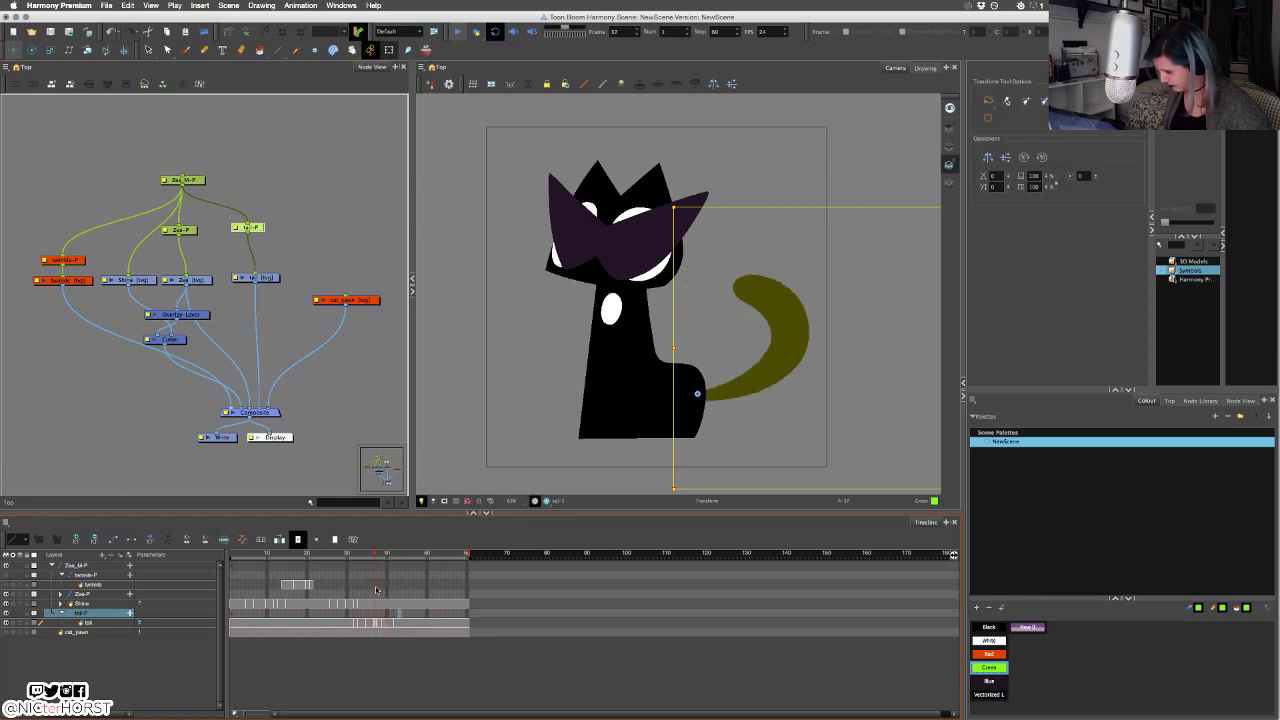
# Try to reshape the base of the tail drawing at frame 37 with the Contour Editor, using onion skin as reference.
pyautogui.click(426, 50)
pyautogui.click(169, 50)
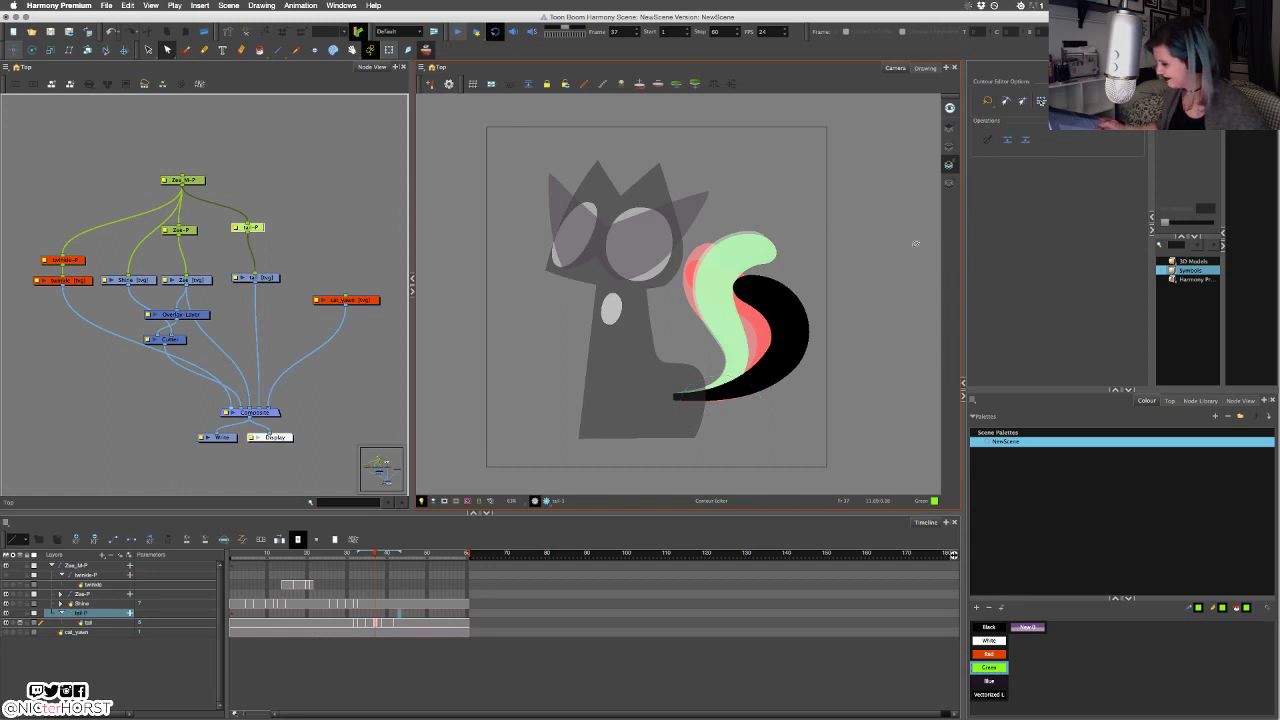
pyautogui.click(949, 147)
pyautogui.moveTo(691, 392)
pyautogui.mouseDown()
pyautogui.moveTo(771, 378)
pyautogui.moveTo(758, 370)
pyautogui.mouseUp()
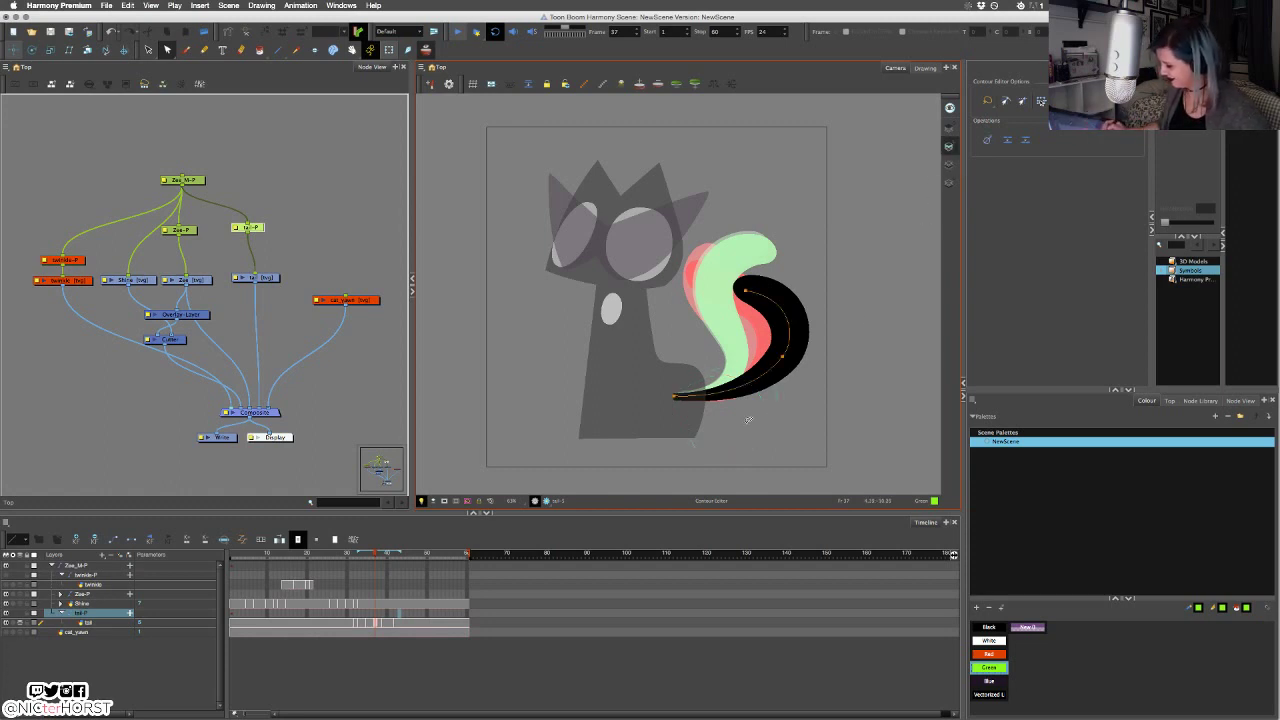
pyautogui.scroll(4, 745, 418)
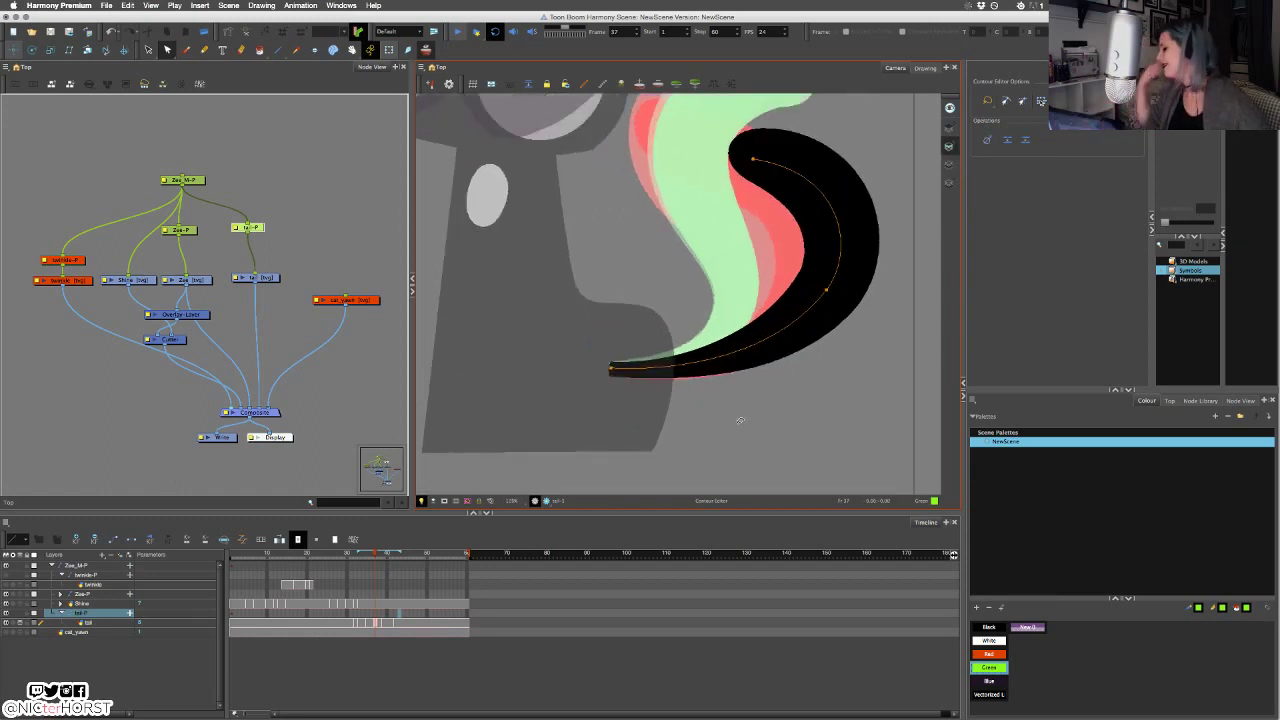
pyautogui.moveTo(614, 369)
pyautogui.mouseDown()
pyautogui.moveTo(675, 366)
pyautogui.moveTo(643, 390)
pyautogui.moveTo(648, 348)
pyautogui.moveTo(663, 361)
pyautogui.moveTo(708, 354)
pyautogui.moveTo(727, 335)
pyautogui.mouseUp()
pyautogui.press('super+z')
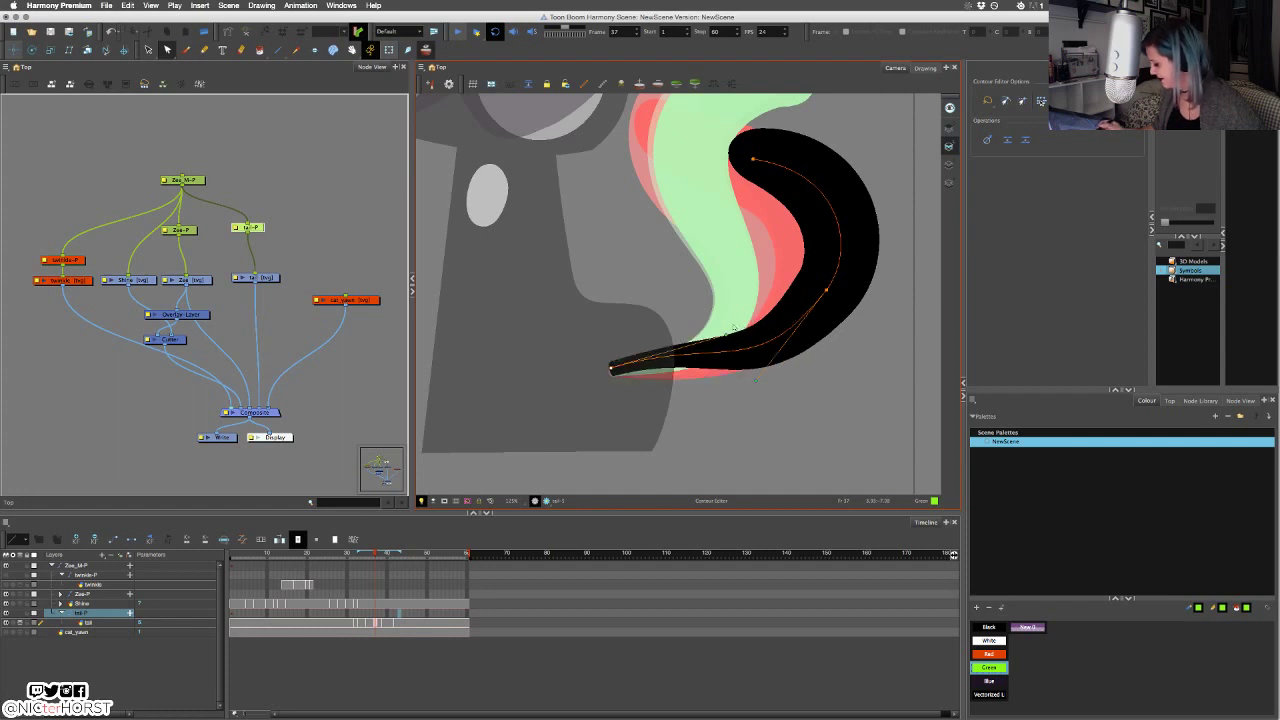
pyautogui.click(728, 332)
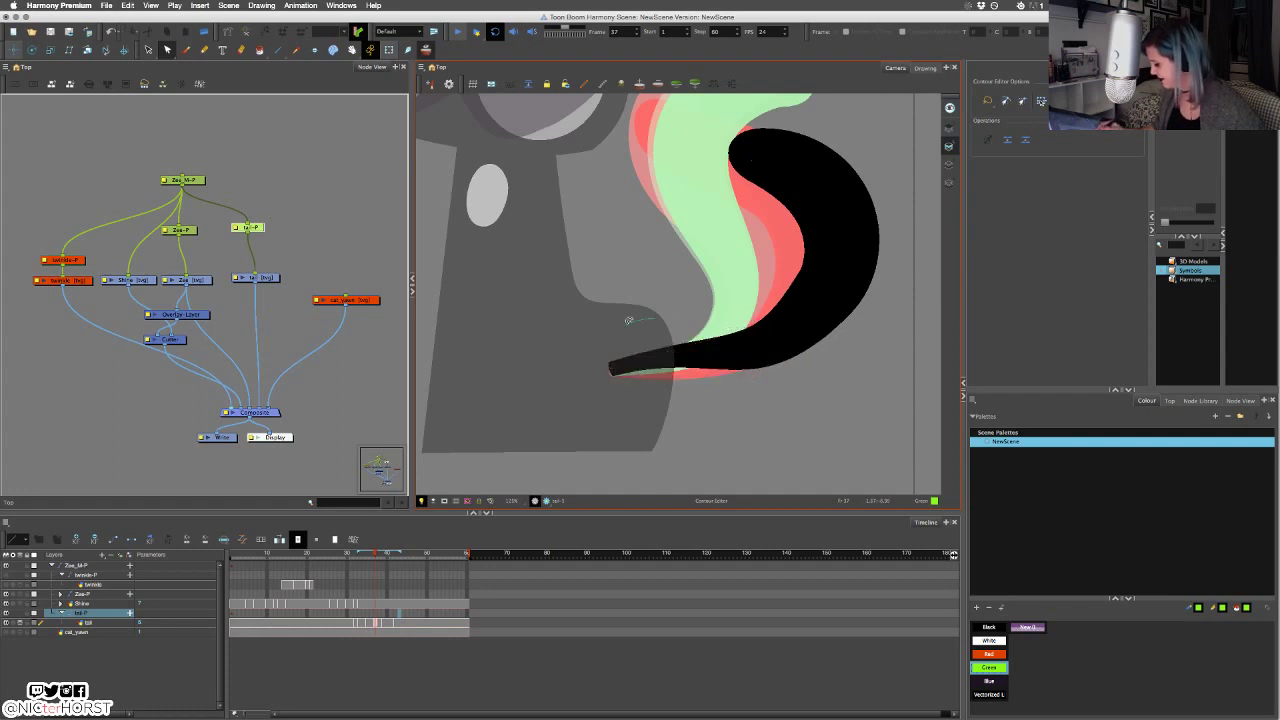
pyautogui.moveTo(629, 321); pyautogui.dragTo(662, 368)
pyautogui.moveTo(727, 336); pyautogui.dragTo(727, 358)
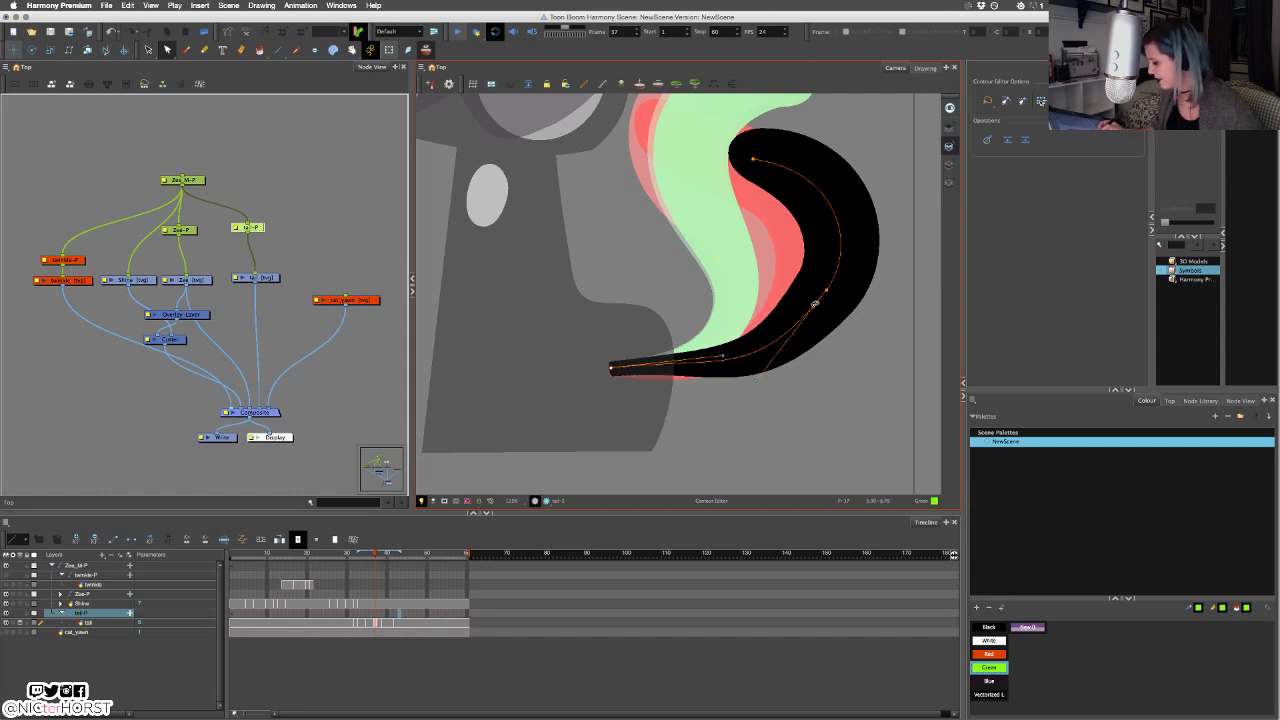
# Try to push the tail's lower outer bend slightly outward by adjusting its middle contour point and curve handles.
pyautogui.moveTo(826, 290); pyautogui.dragTo(867, 246)
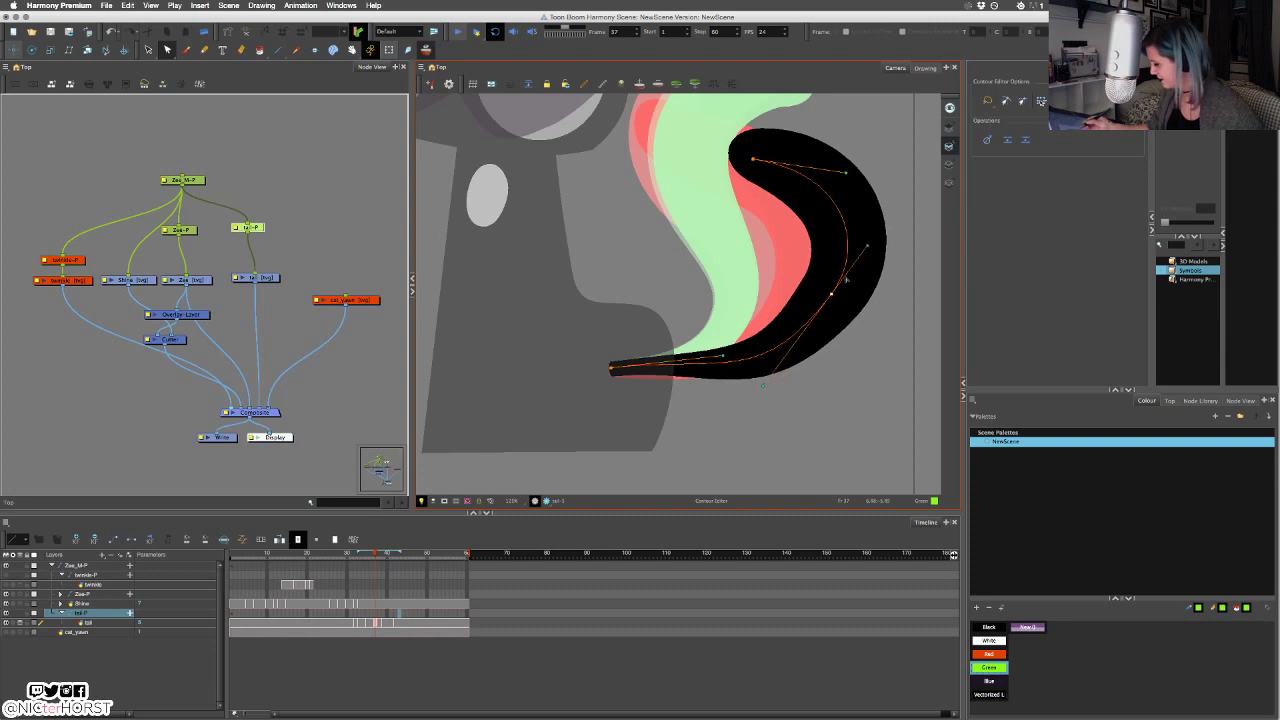
pyautogui.moveTo(766, 384); pyautogui.dragTo(771, 376)
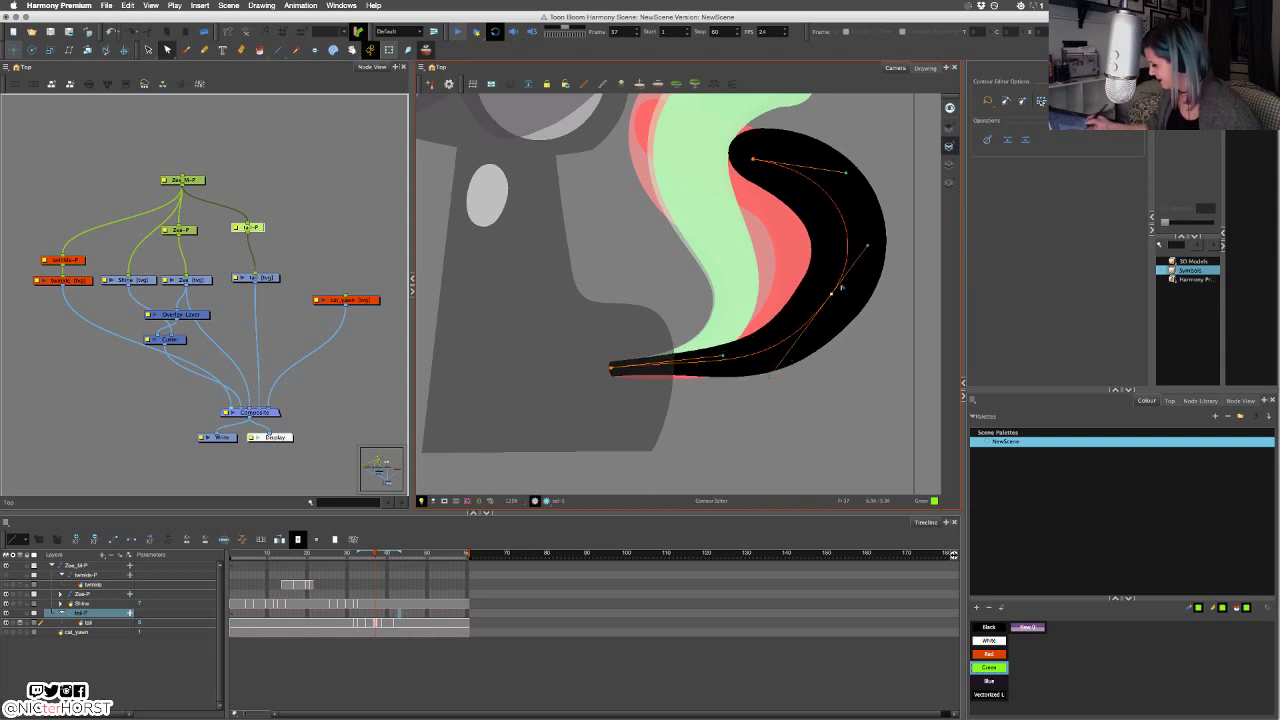
pyautogui.moveTo(832, 295); pyautogui.dragTo(836, 296)
pyautogui.moveTo(871, 248); pyautogui.dragTo(875, 250)
pyautogui.moveTo(836, 296); pyautogui.dragTo(838, 298)
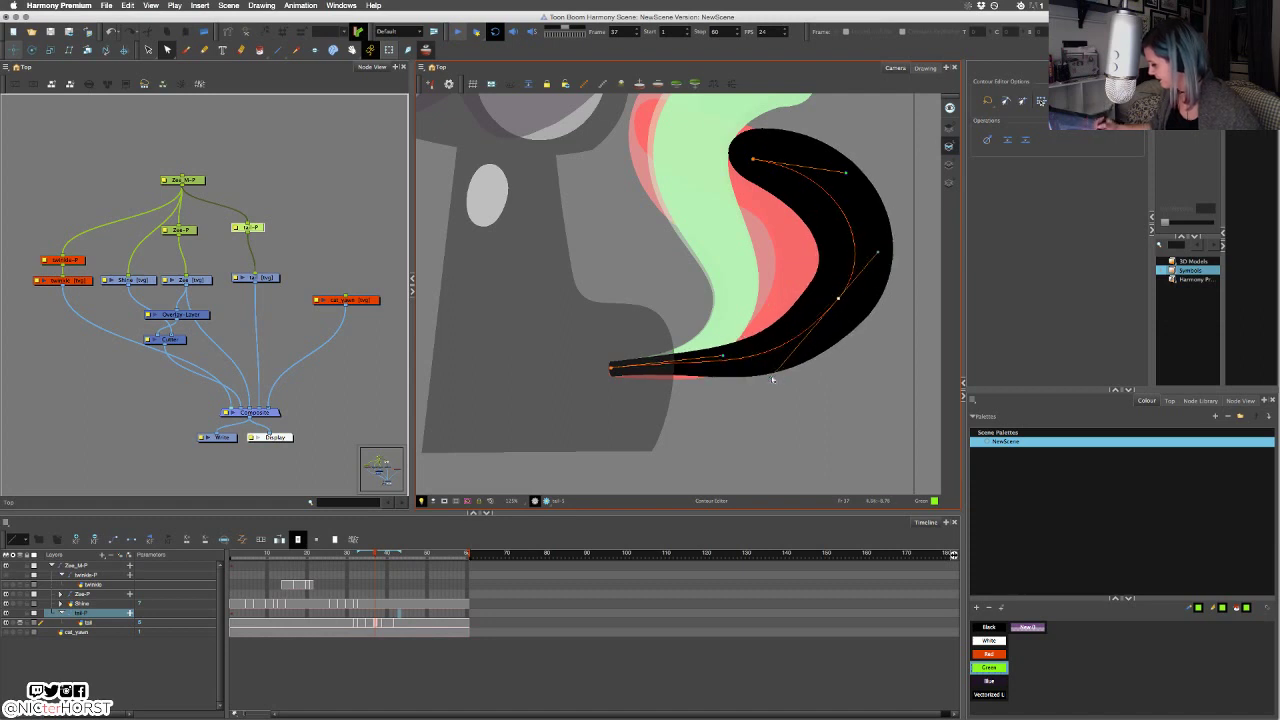
pyautogui.moveTo(772, 379); pyautogui.dragTo(782, 385)
pyautogui.click(828, 363)
pyautogui.click(836, 328)
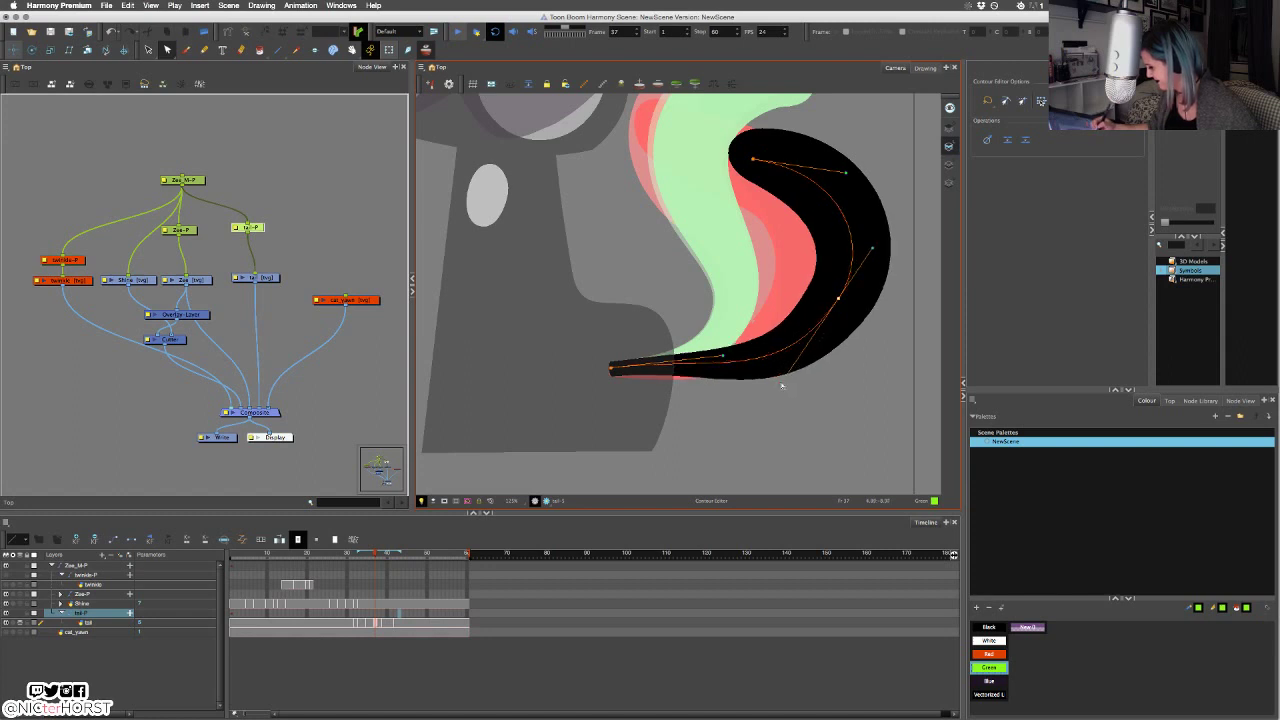
pyautogui.click(854, 350)
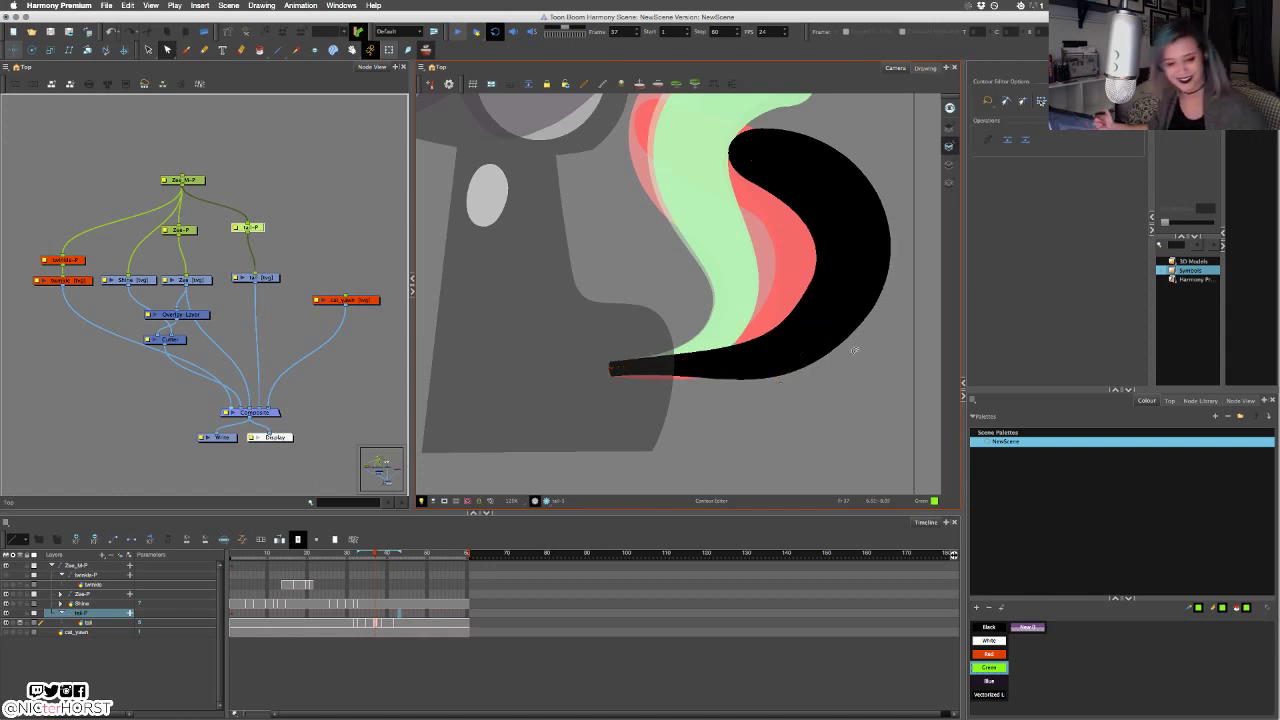
pyautogui.scroll(-5, 854, 350)
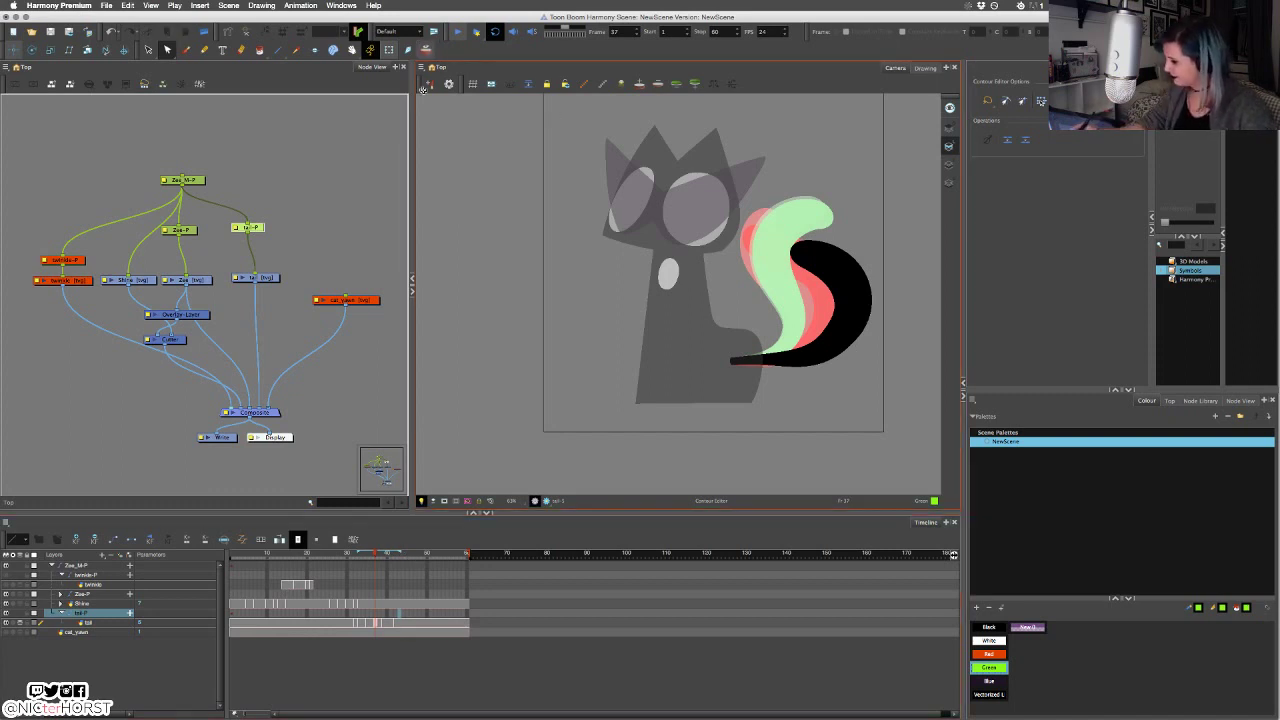
# Turn off onion skin and undo the recent reshaping of the curled tail drawing.
pyautogui.click(426, 50)
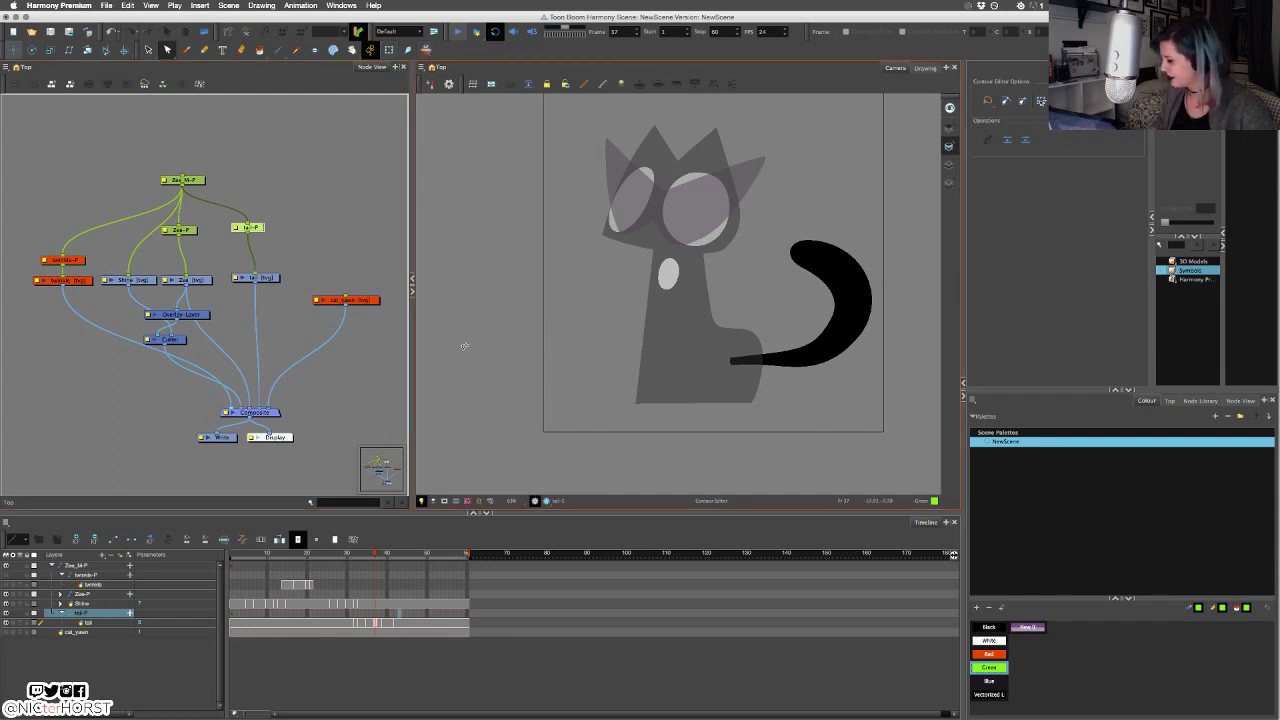
pyautogui.moveTo(367, 558)
pyautogui.mouseDown()
pyautogui.moveTo(336, 559)
pyautogui.moveTo(404, 559)
pyautogui.moveTo(352, 558)
pyautogui.moveTo(398, 557)
pyautogui.moveTo(378, 566)
pyautogui.mouseUp()
pyautogui.hotkey('alt', 'shift', 's')
pyautogui.hotkey('alt', 'shift', 's')
pyautogui.hotkey('alt', 'shift', 's')
pyautogui.hotkey('alt', 'shift', 's')
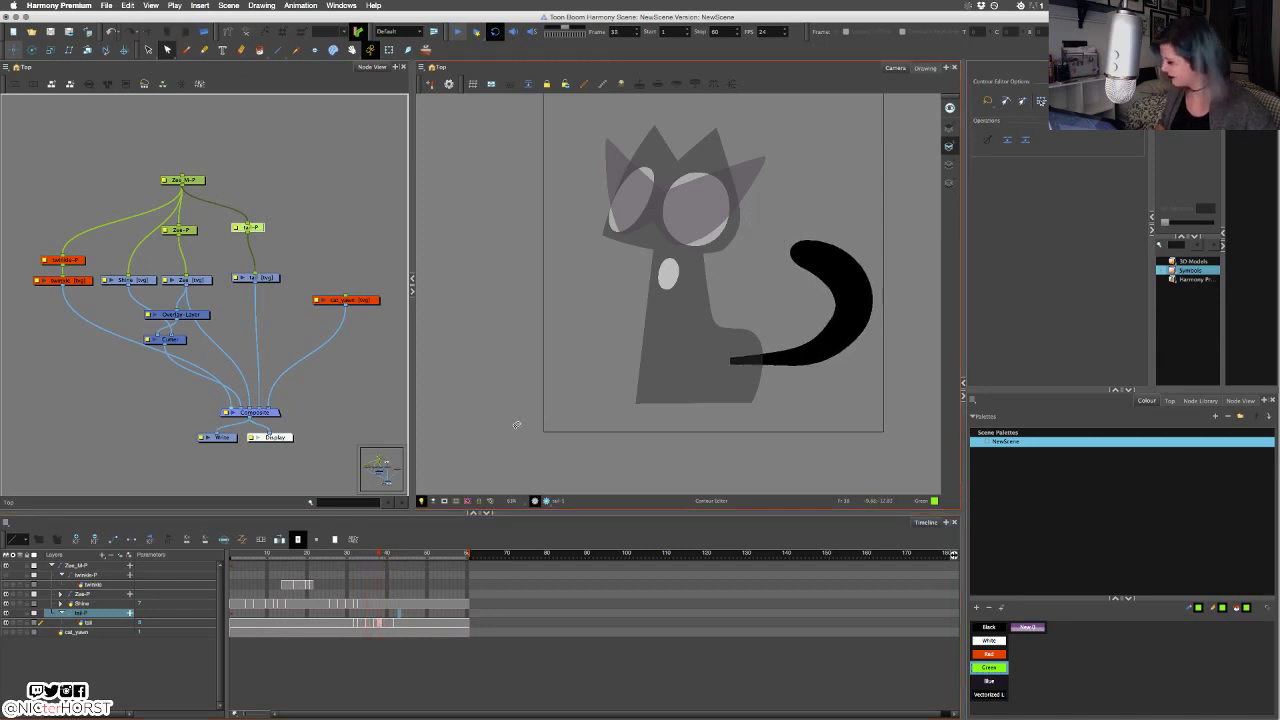
pyautogui.press('super+z')
pyautogui.press('super+z')
pyautogui.press('super+z')
pyautogui.press('super+z')
pyautogui.press('super+z')
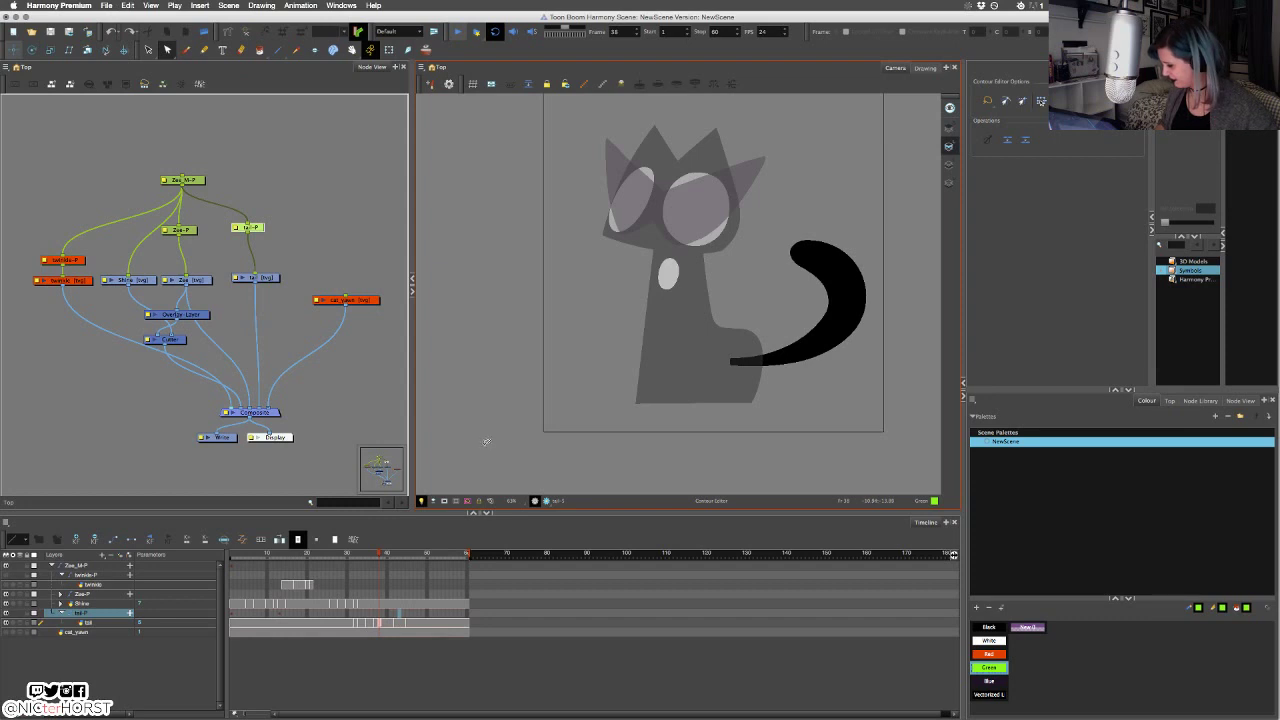
pyautogui.press('super+z')
pyautogui.press('super+z')
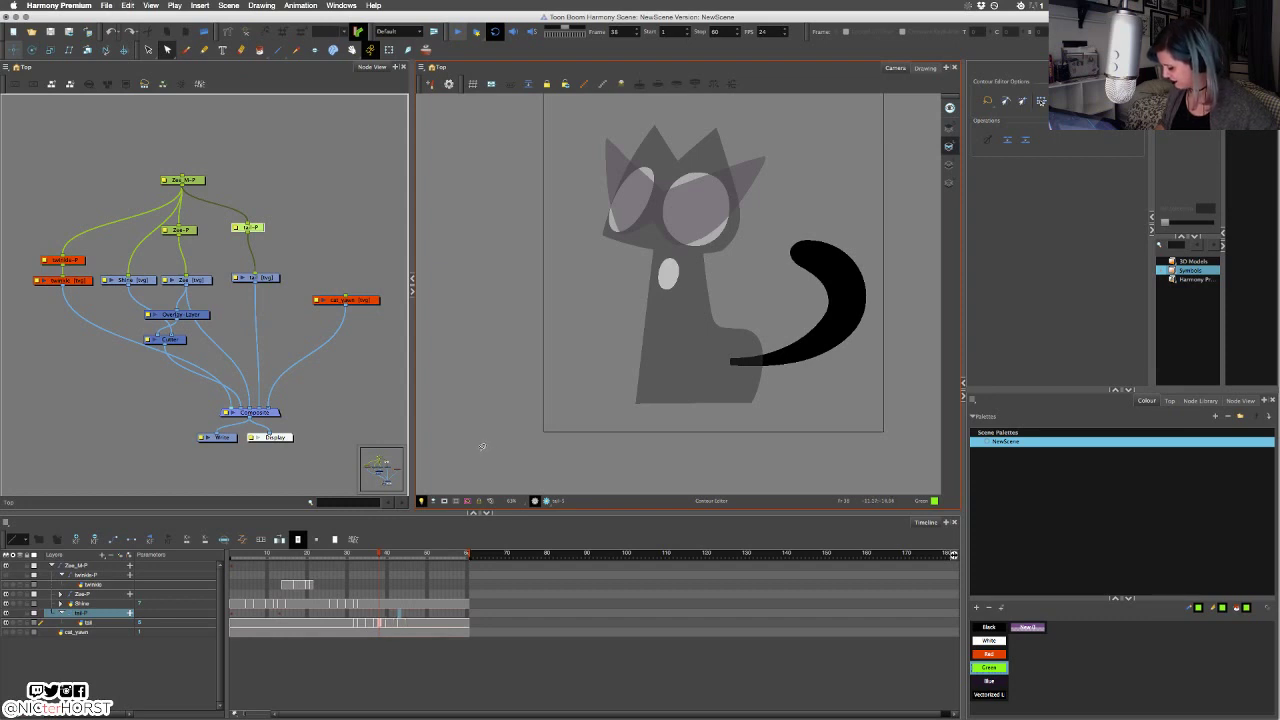
# Shift the tail layer's drawing exposures starting around frame 41 a few frames later.
pyautogui.moveTo(381, 553)
pyautogui.mouseDown()
pyautogui.moveTo(324, 558)
pyautogui.moveTo(408, 568)
pyautogui.moveTo(356, 564)
pyautogui.moveTo(406, 570)
pyautogui.moveTo(391, 572)
pyautogui.mouseUp()
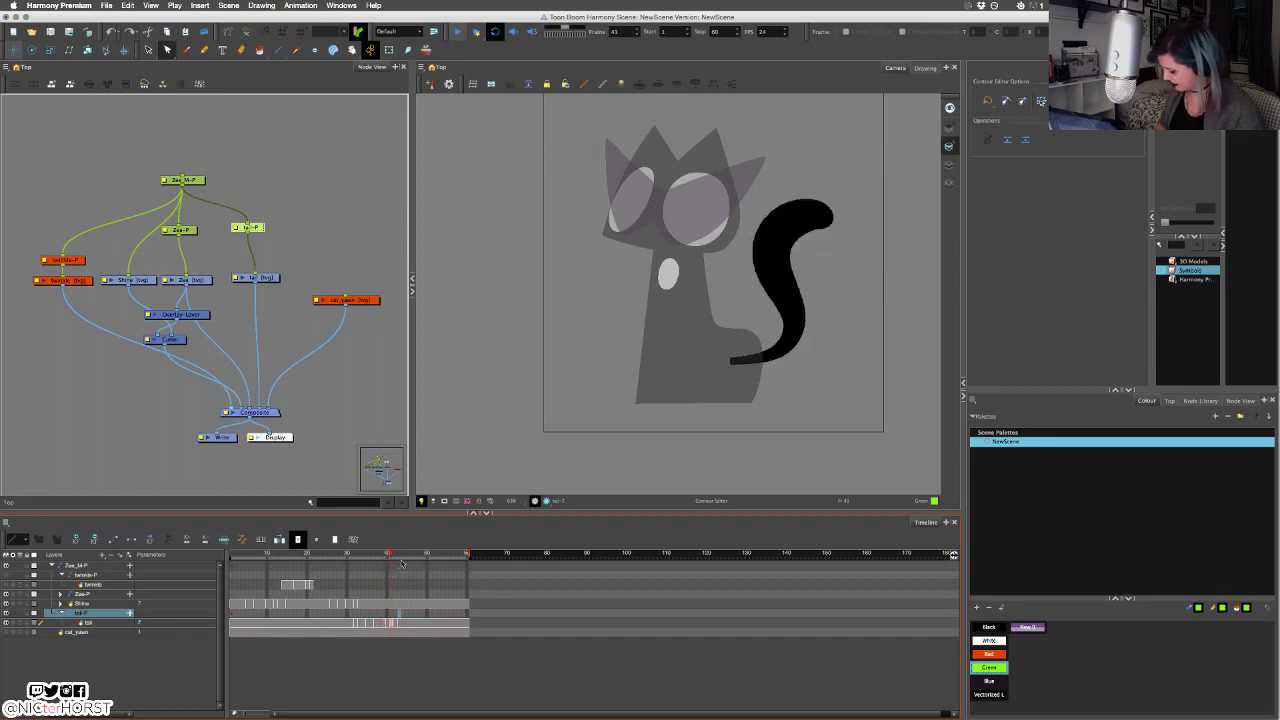
pyautogui.click(401, 623)
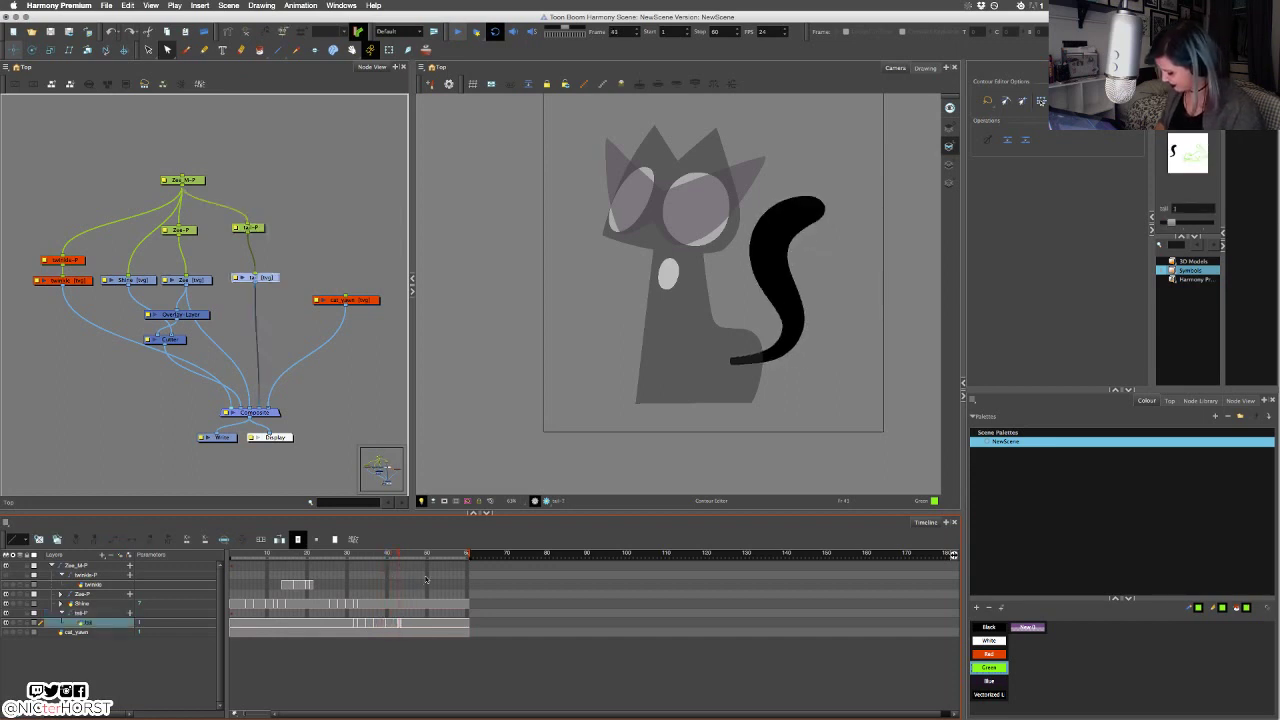
pyautogui.click(395, 623)
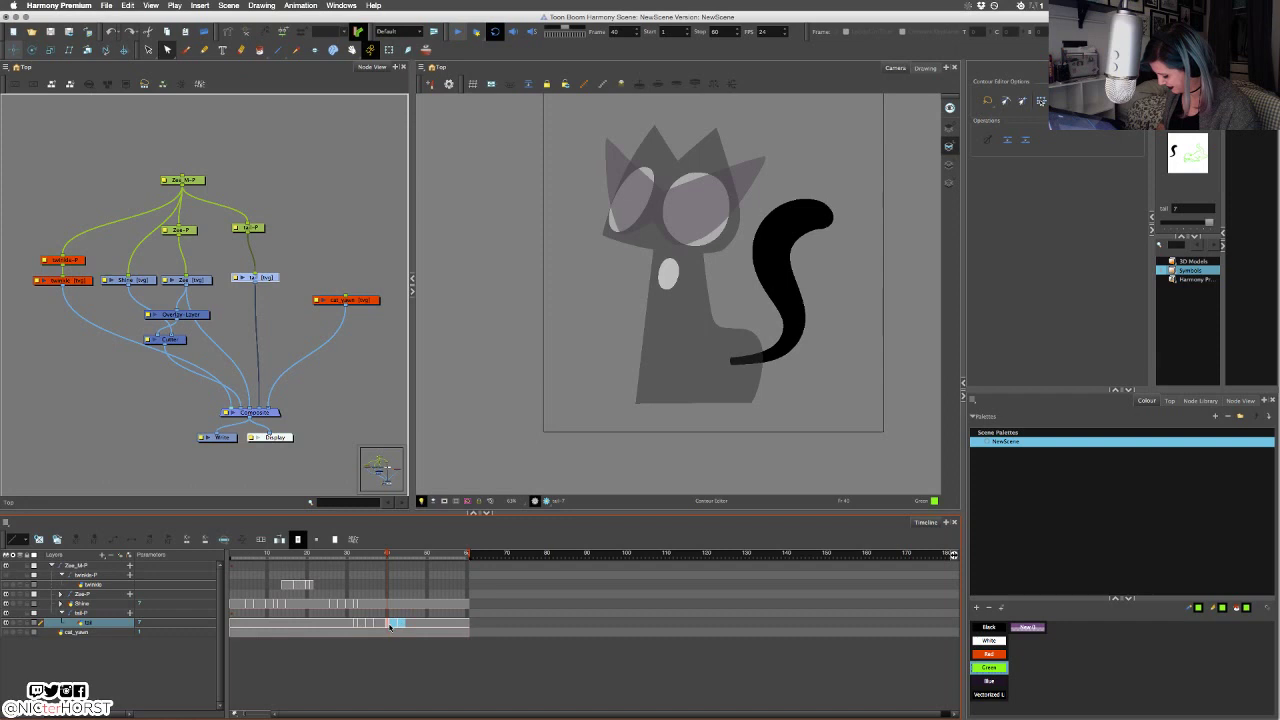
pyautogui.moveTo(390, 626); pyautogui.dragTo(400, 627)
# Substitute the tail drawing at frame 40 with drawing 6 and play back the animation.
pyautogui.click(389, 625)
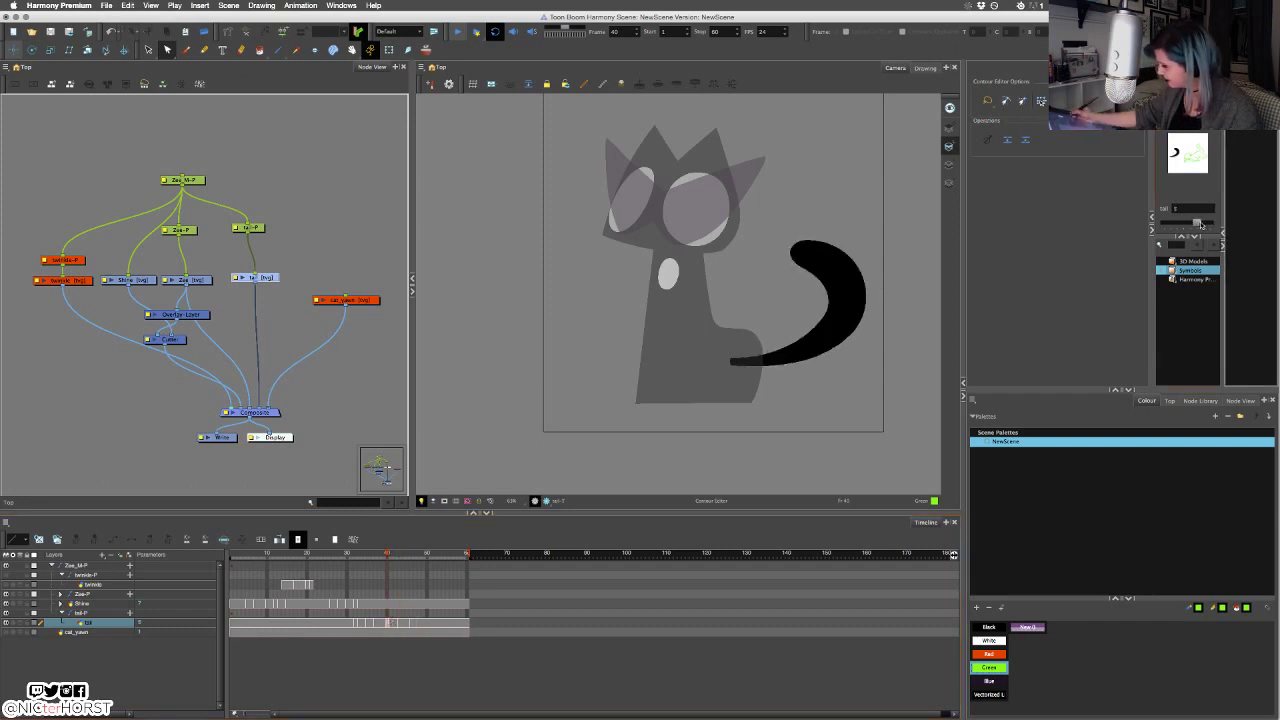
pyautogui.moveTo(1199, 223); pyautogui.dragTo(1203, 223)
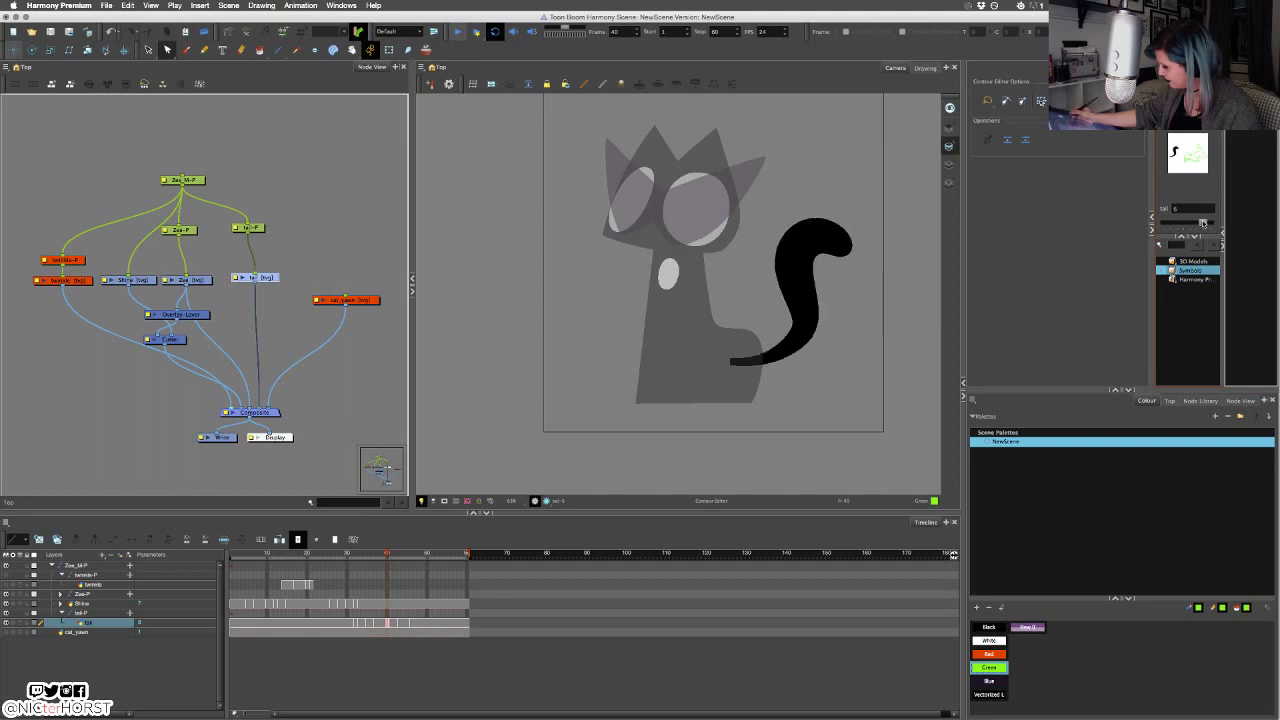
pyautogui.moveTo(388, 556)
pyautogui.mouseDown()
pyautogui.moveTo(346, 557)
pyautogui.moveTo(429, 559)
pyautogui.moveTo(307, 558)
pyautogui.mouseUp()
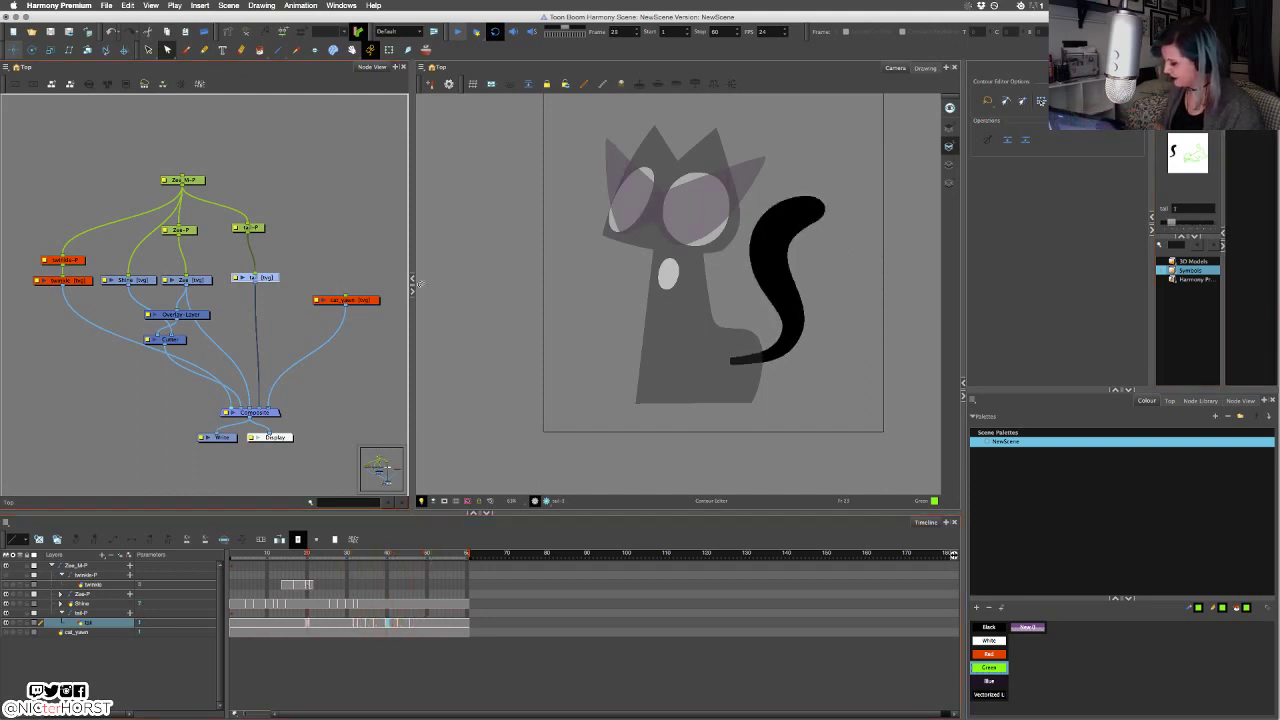
pyautogui.click(457, 32)
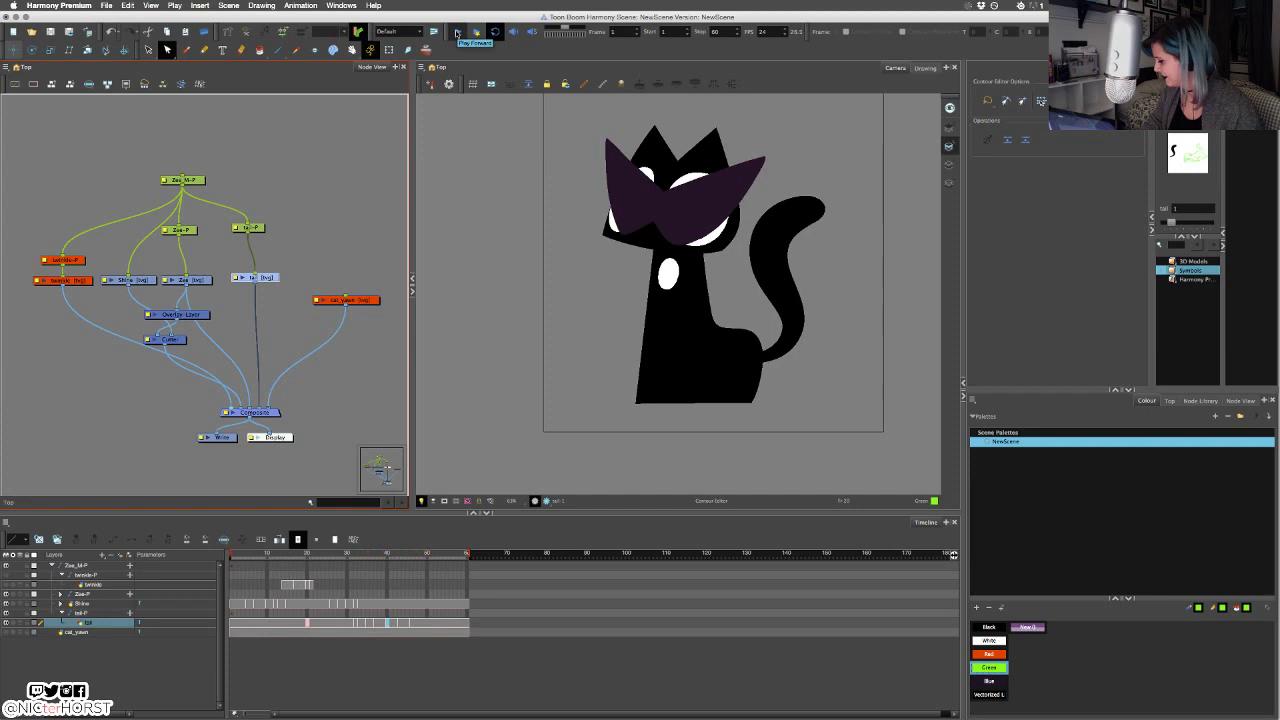
pyautogui.click(457, 32)
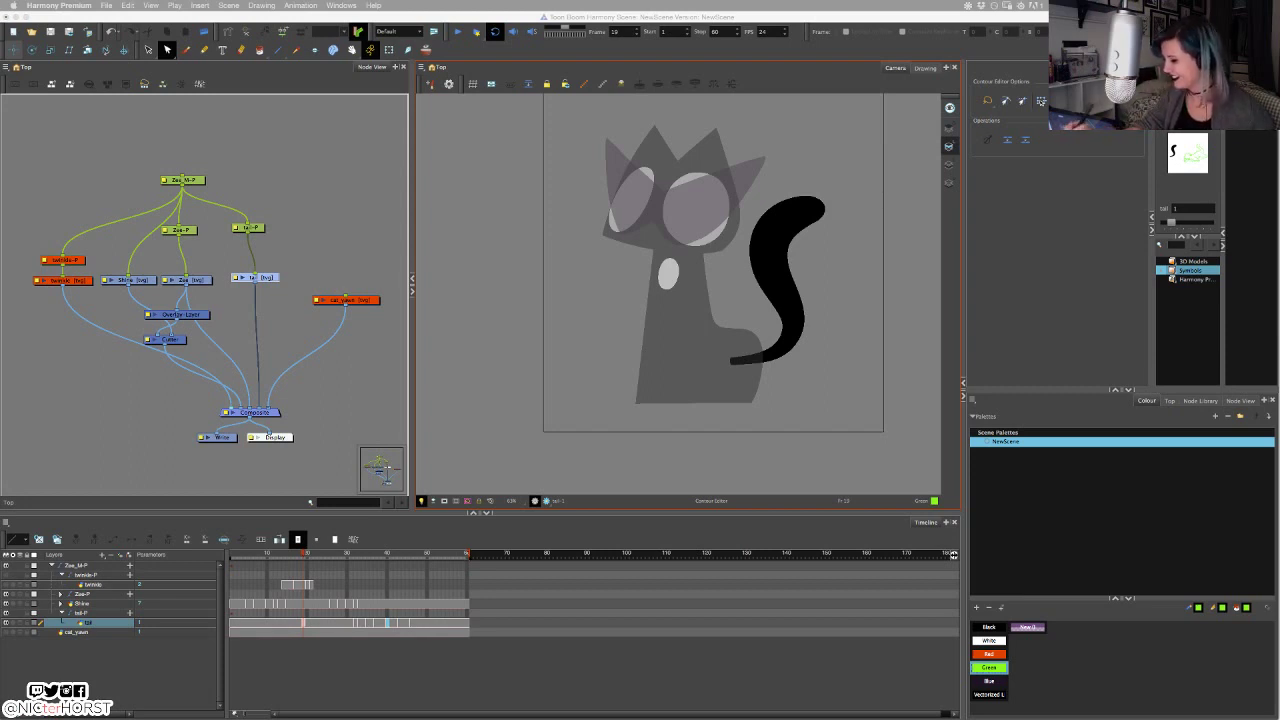
# Mask the area outside the camera frame and play back the whole animation.
pyautogui.click(388, 52)
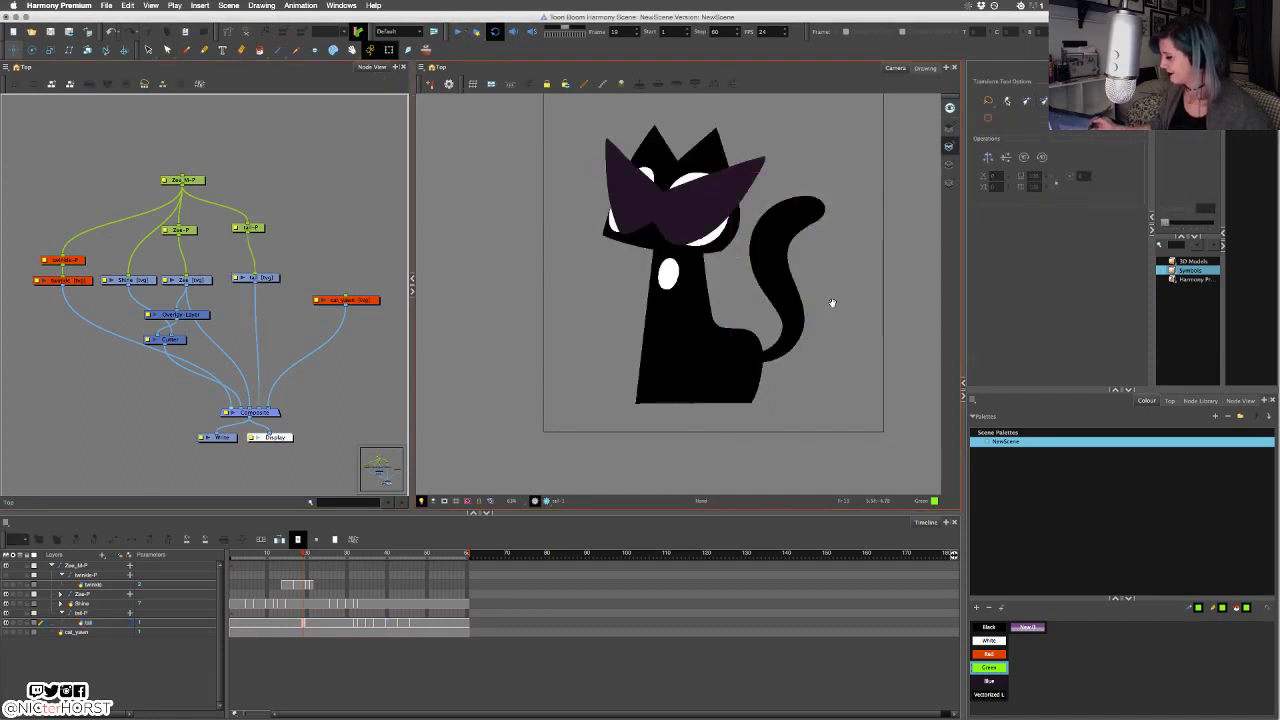
pyautogui.moveTo(832, 303); pyautogui.dragTo(802, 333)
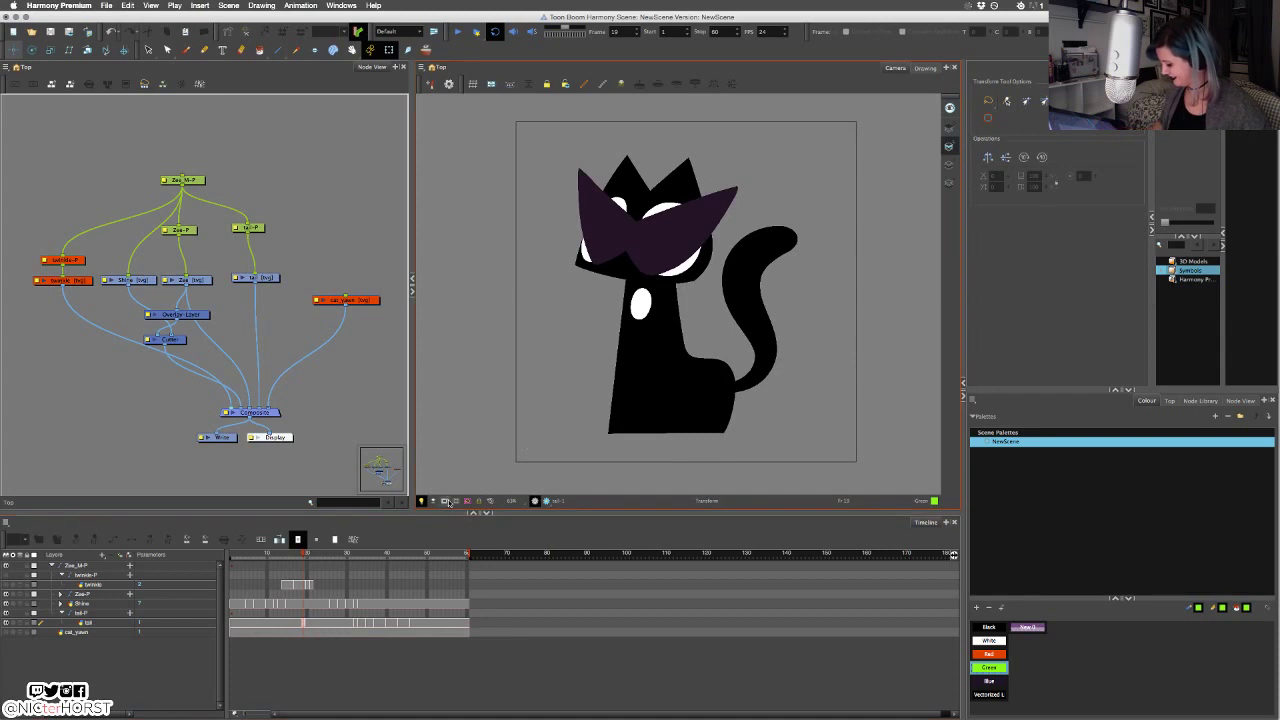
pyautogui.click(446, 501)
pyautogui.click(455, 32)
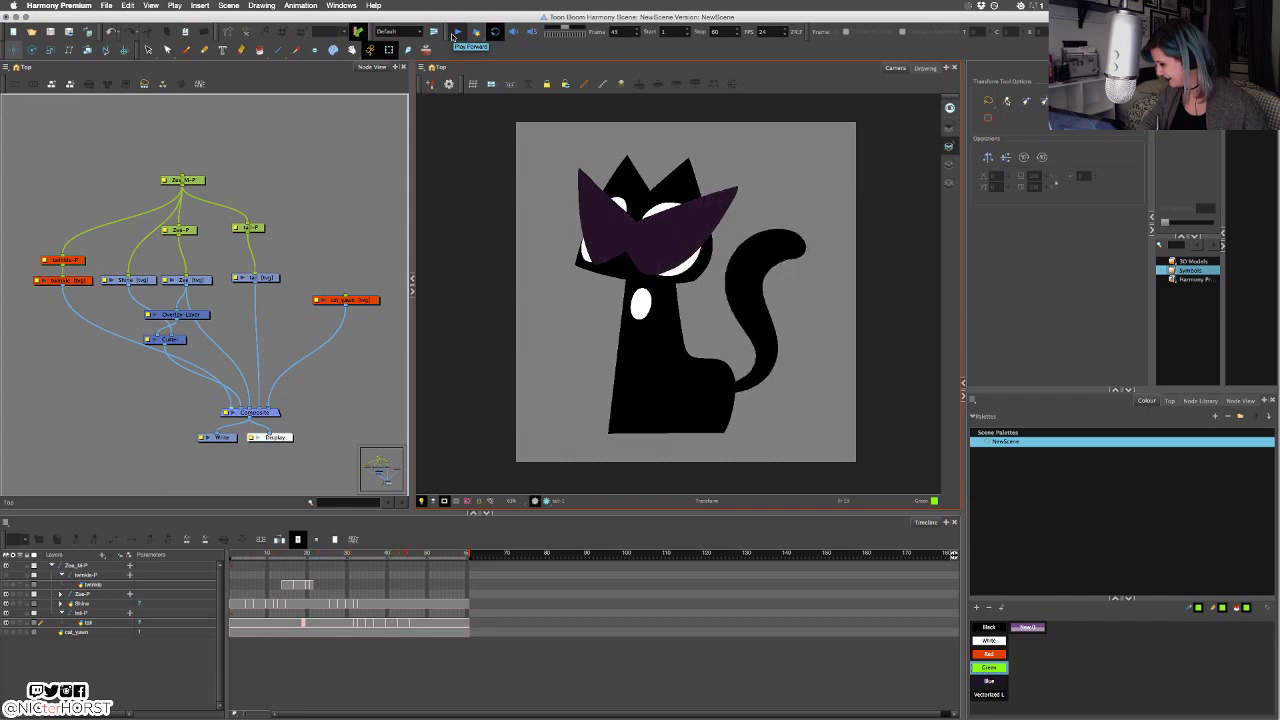
pyautogui.click(456, 34)
# Move the contour point between the cat's ears slightly to the left on the body drawing's colour art.
pyautogui.click(167, 50)
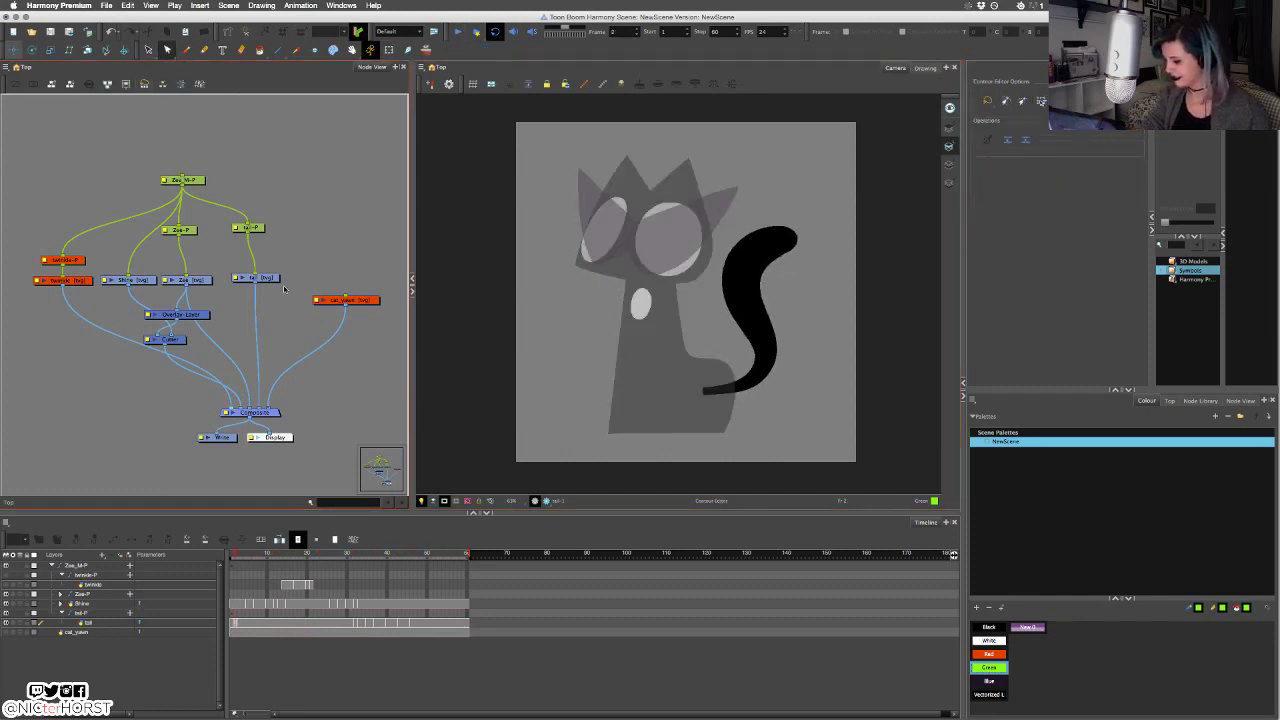
pyautogui.click(196, 279)
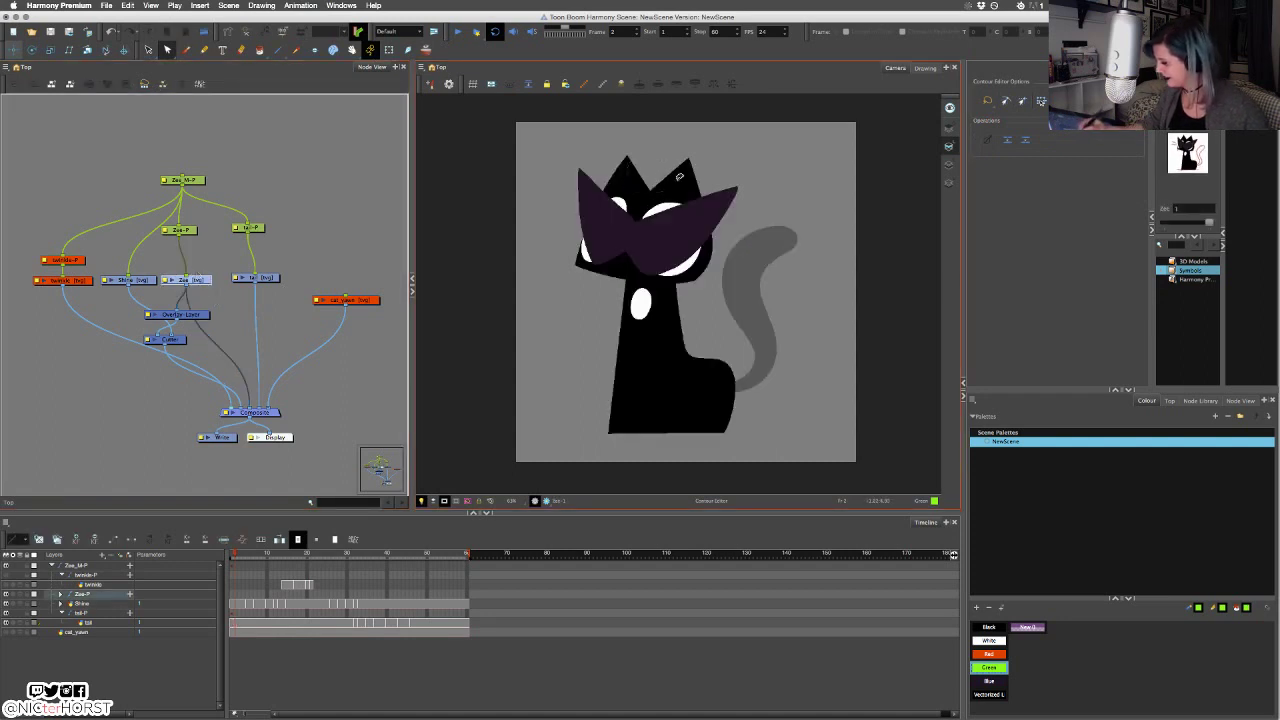
pyautogui.click(949, 164)
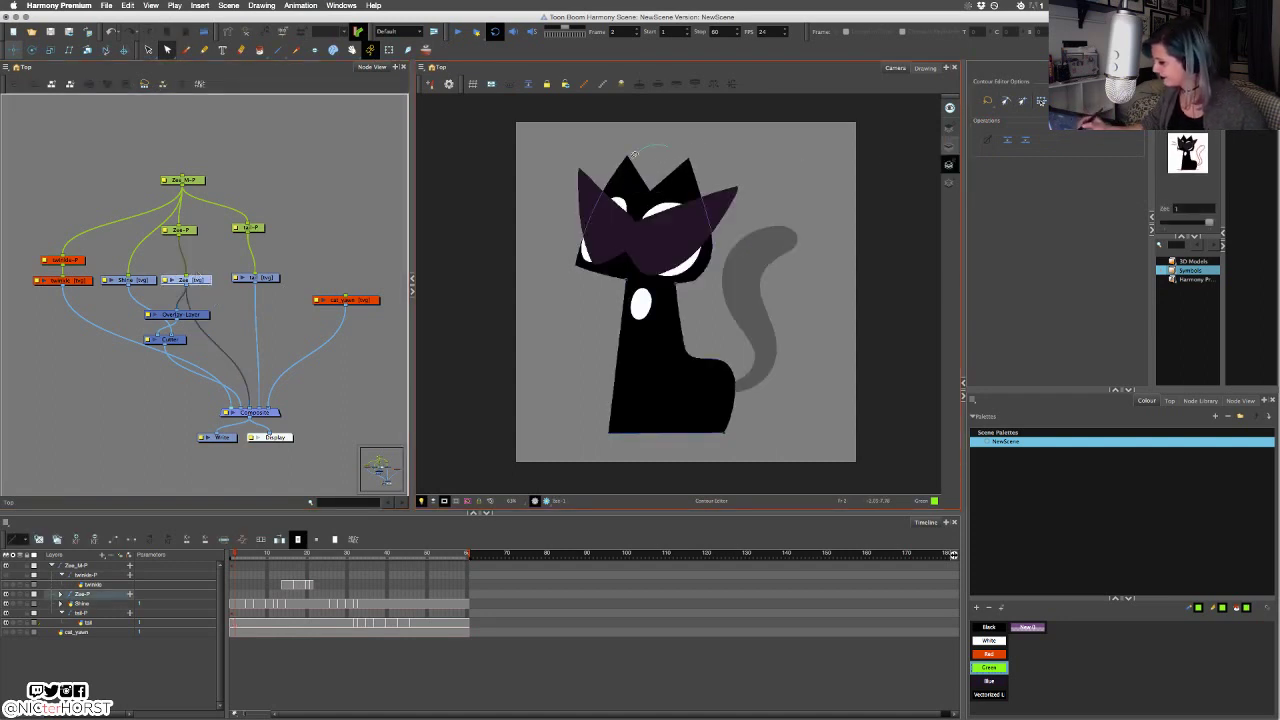
pyautogui.click(690, 159)
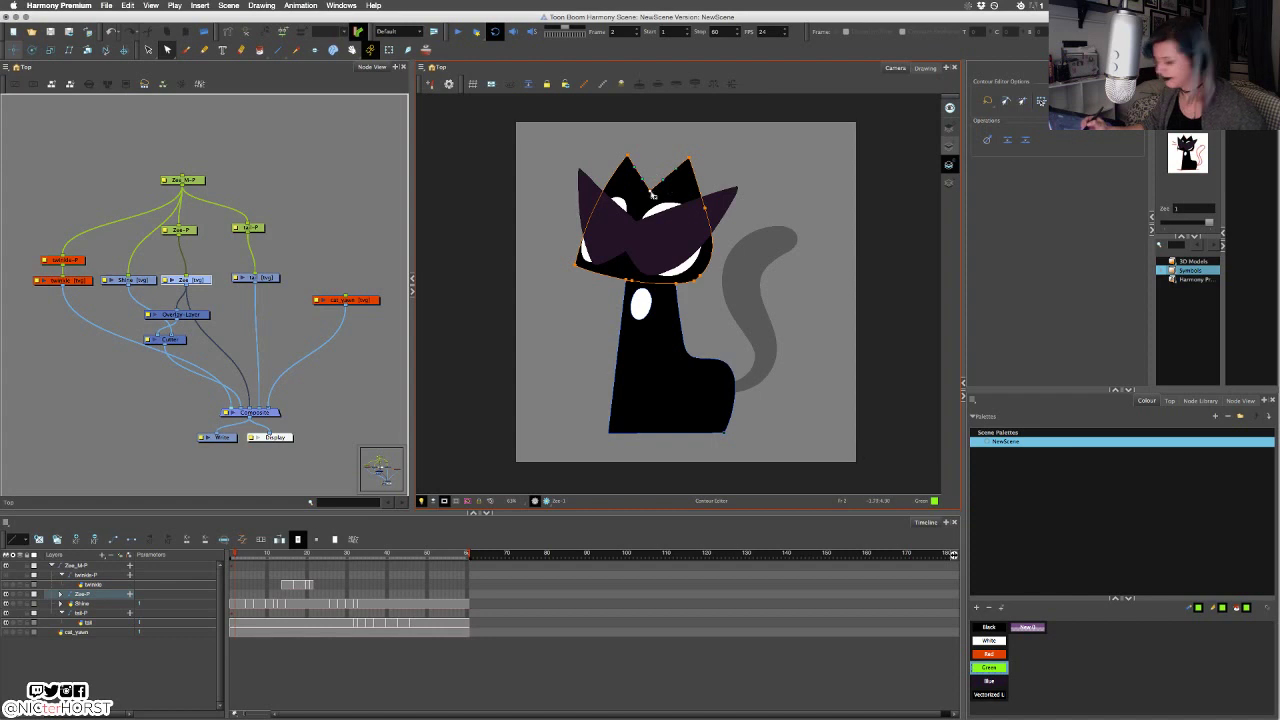
pyautogui.click(652, 191)
pyautogui.moveTo(651, 193); pyautogui.dragTo(645, 190)
pyautogui.click(712, 130)
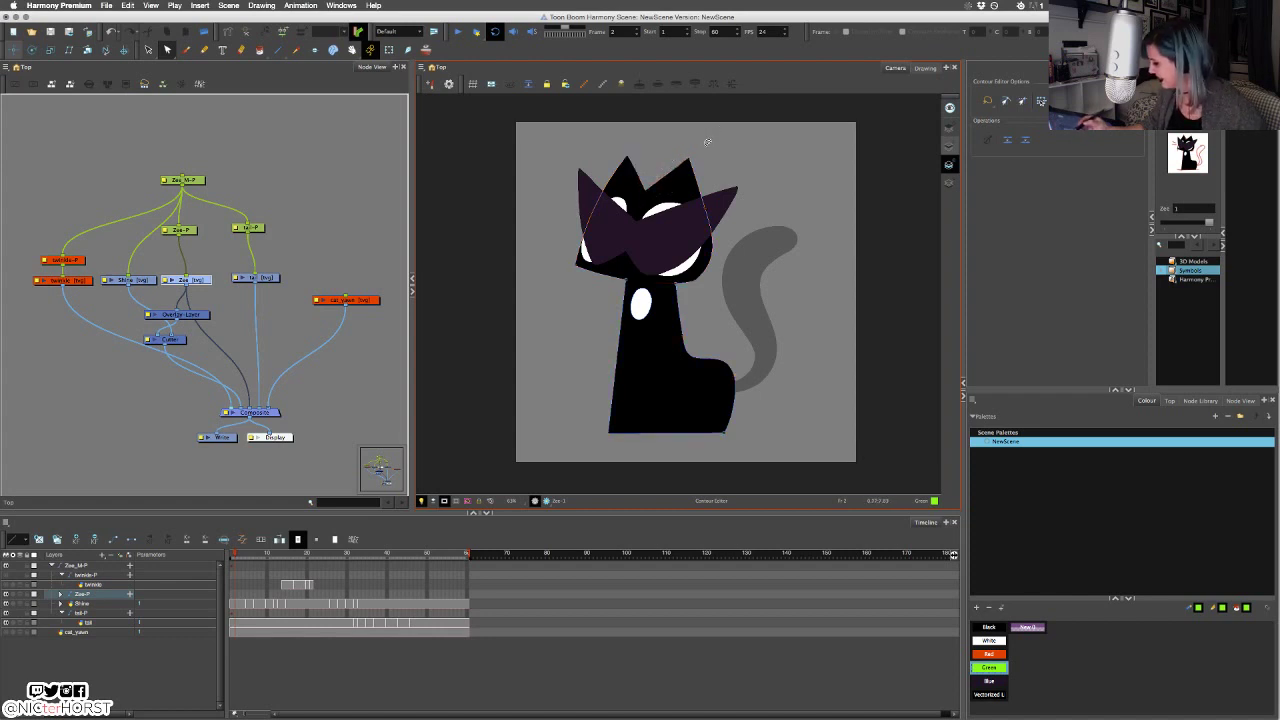
pyautogui.click(686, 167)
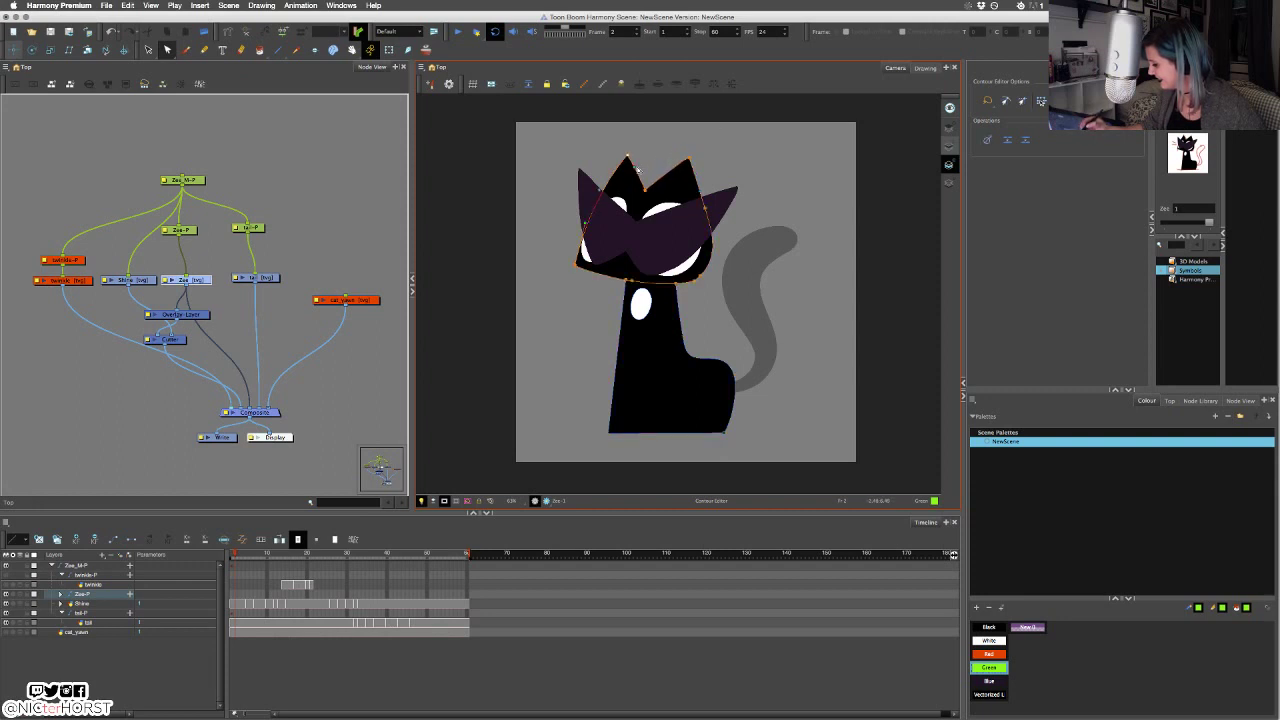
pyautogui.click(706, 134)
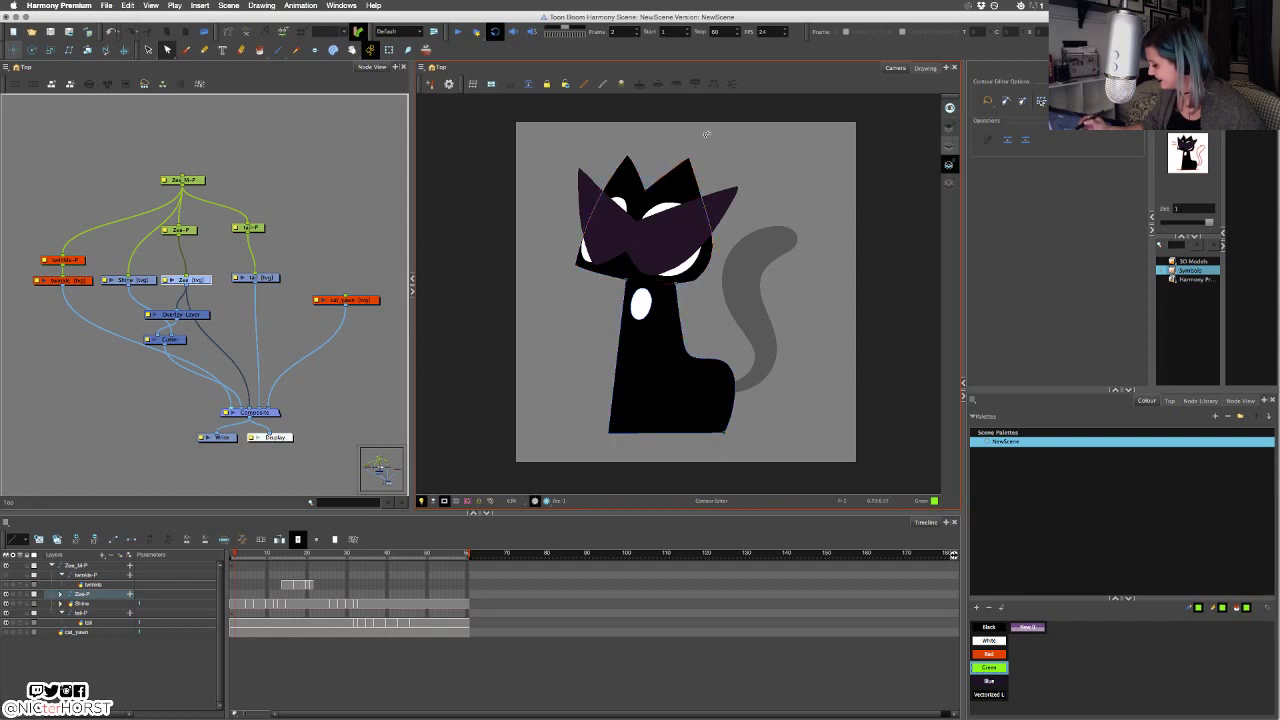
pyautogui.click(634, 166)
pyautogui.click(727, 147)
pyautogui.click(699, 184)
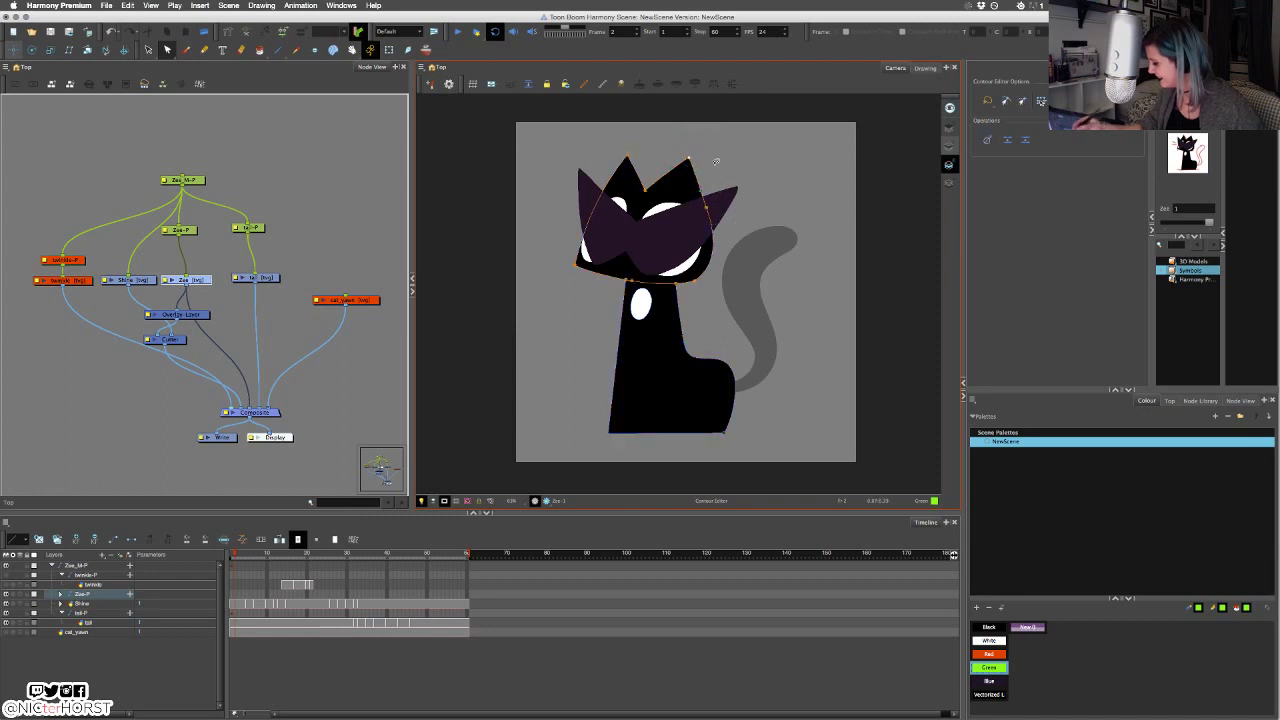
pyautogui.click(707, 171)
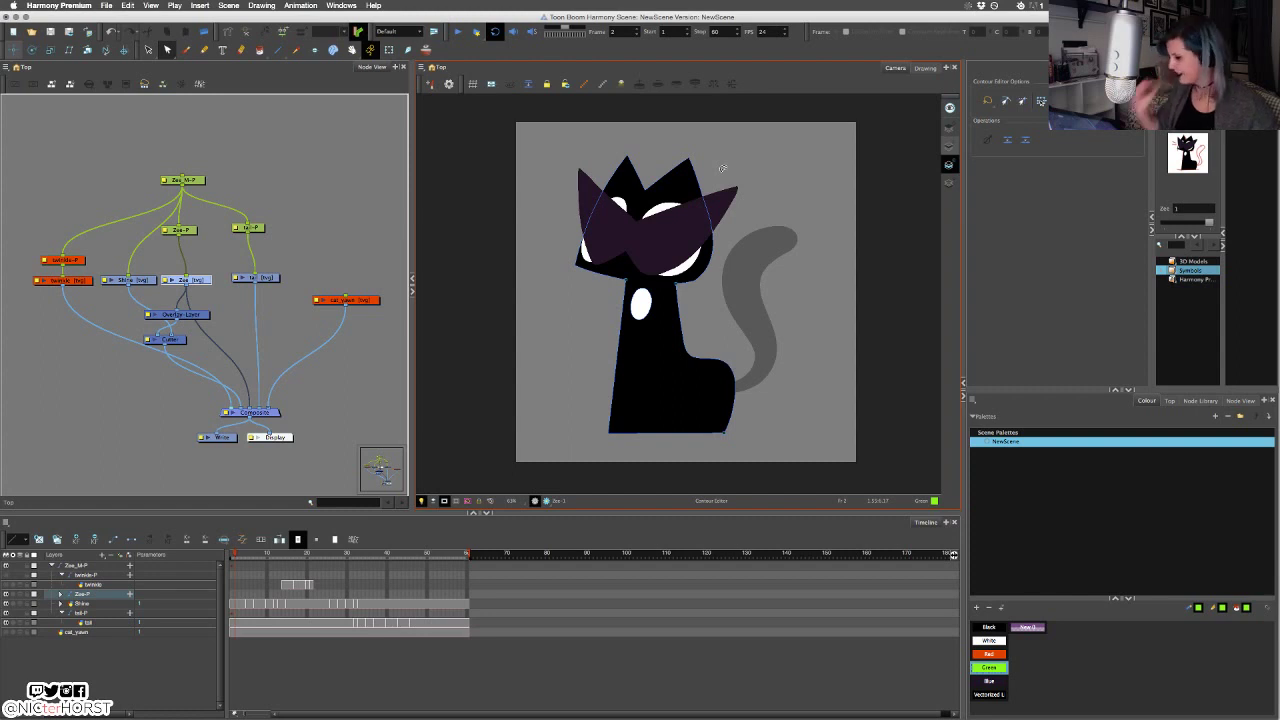
# Set up the Pencil tool with the Black colour and a maximum size of 50.
pyautogui.click(204, 51)
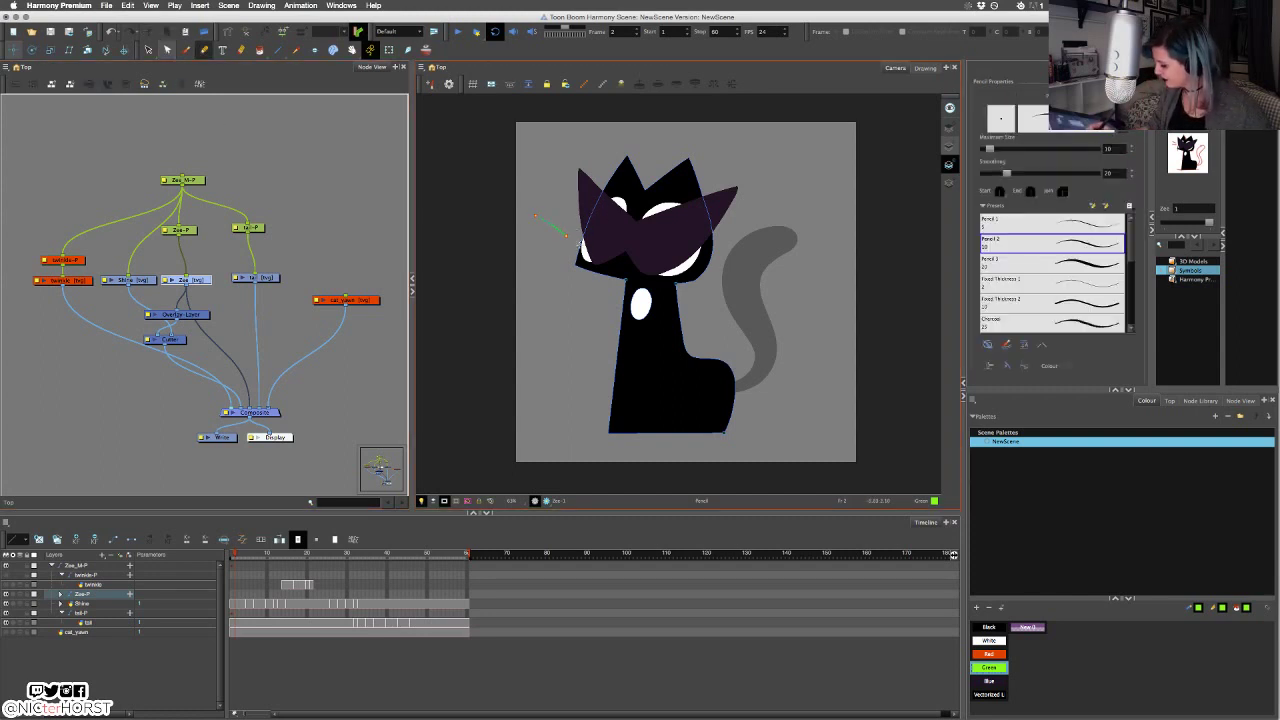
pyautogui.press('super+z')
pyautogui.click(989, 627)
pyautogui.click(1118, 148)
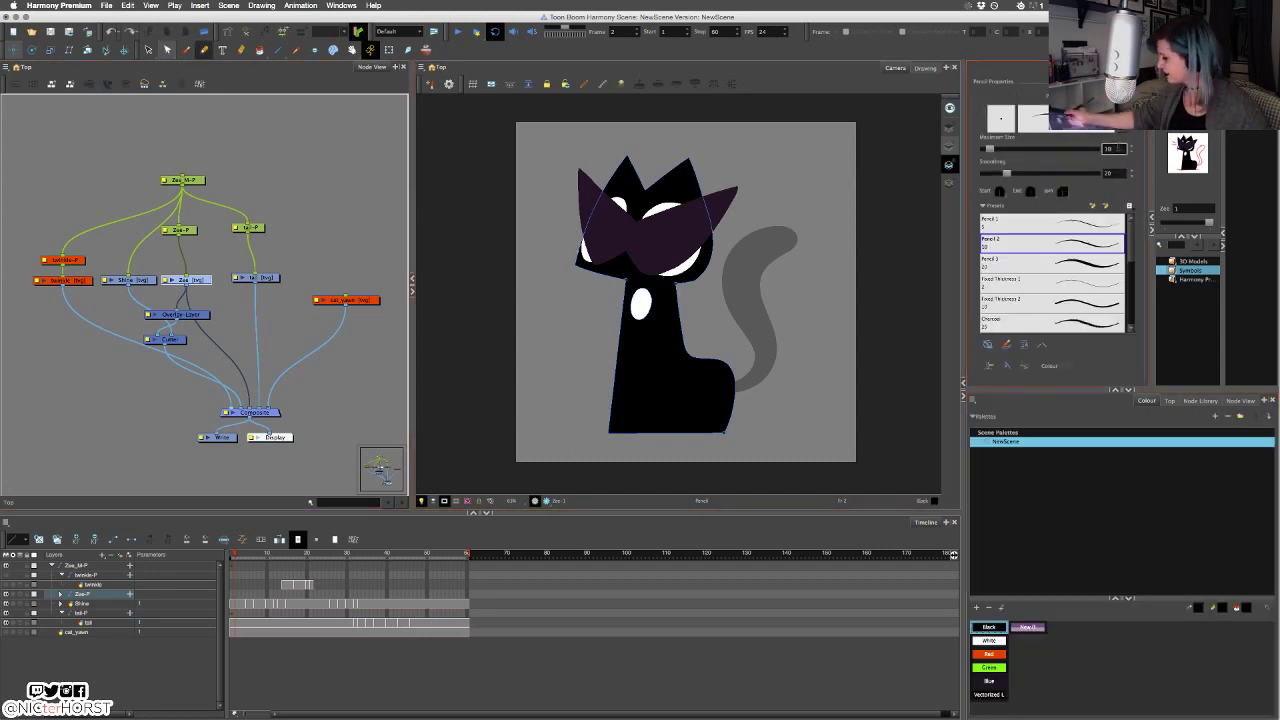
pyautogui.write('50')
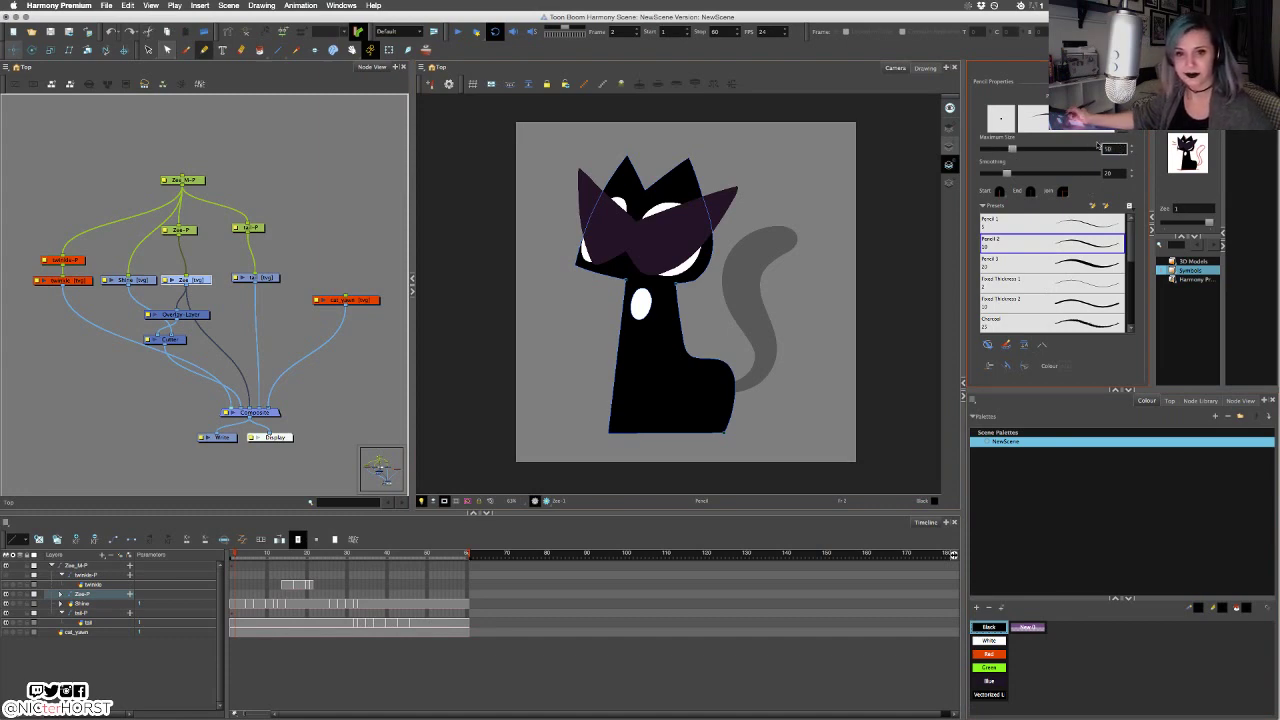
pyautogui.moveTo(537, 217)
pyautogui.mouseDown()
pyautogui.moveTo(573, 235)
pyautogui.moveTo(537, 247)
pyautogui.moveTo(532, 211)
pyautogui.moveTo(574, 235)
pyautogui.mouseUp()
pyautogui.press('super+z')
pyautogui.press('super+z')
pyautogui.press('super+z')
pyautogui.press('super+z')
pyautogui.press('super+z')
pyautogui.press('super+z')
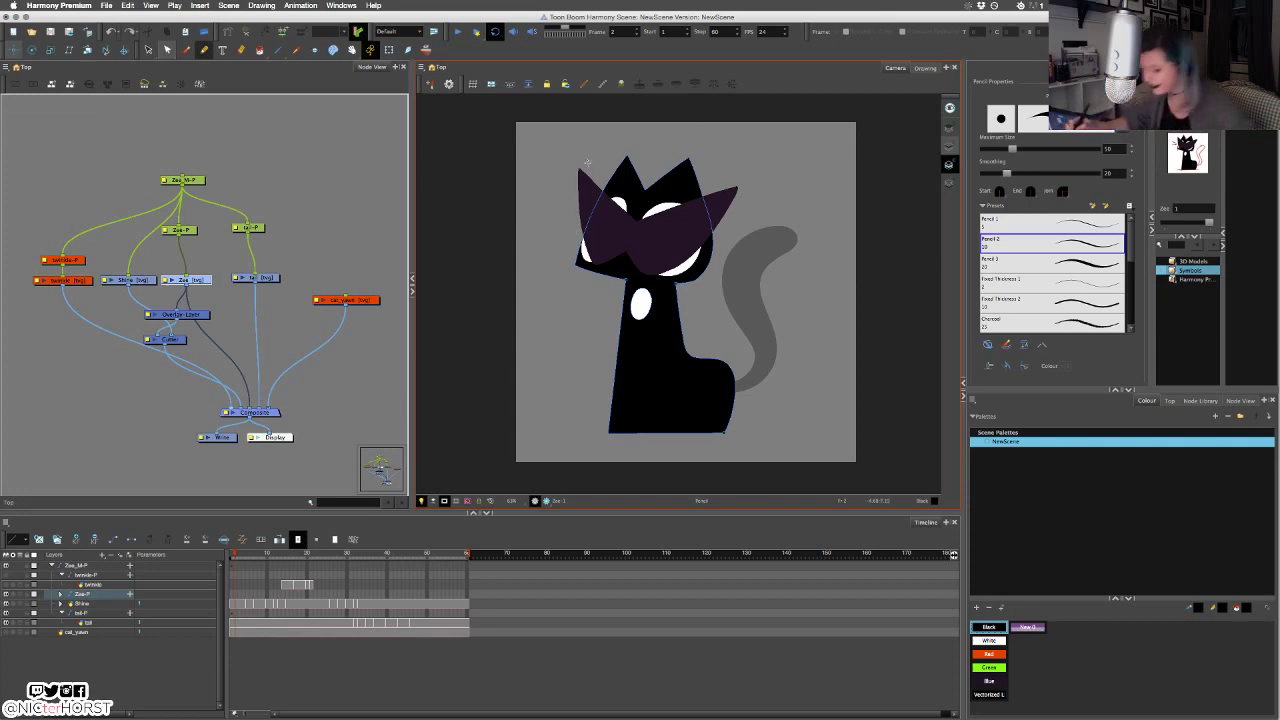
# Draw two slightly curved black whiskers, one above the other, beside the cat's left cheek.
pyautogui.moveTo(502, 322)
pyautogui.mouseDown()
pyautogui.moveTo(546, 434)
pyautogui.moveTo(849, 297)
pyautogui.moveTo(785, 170)
pyautogui.mouseUp()
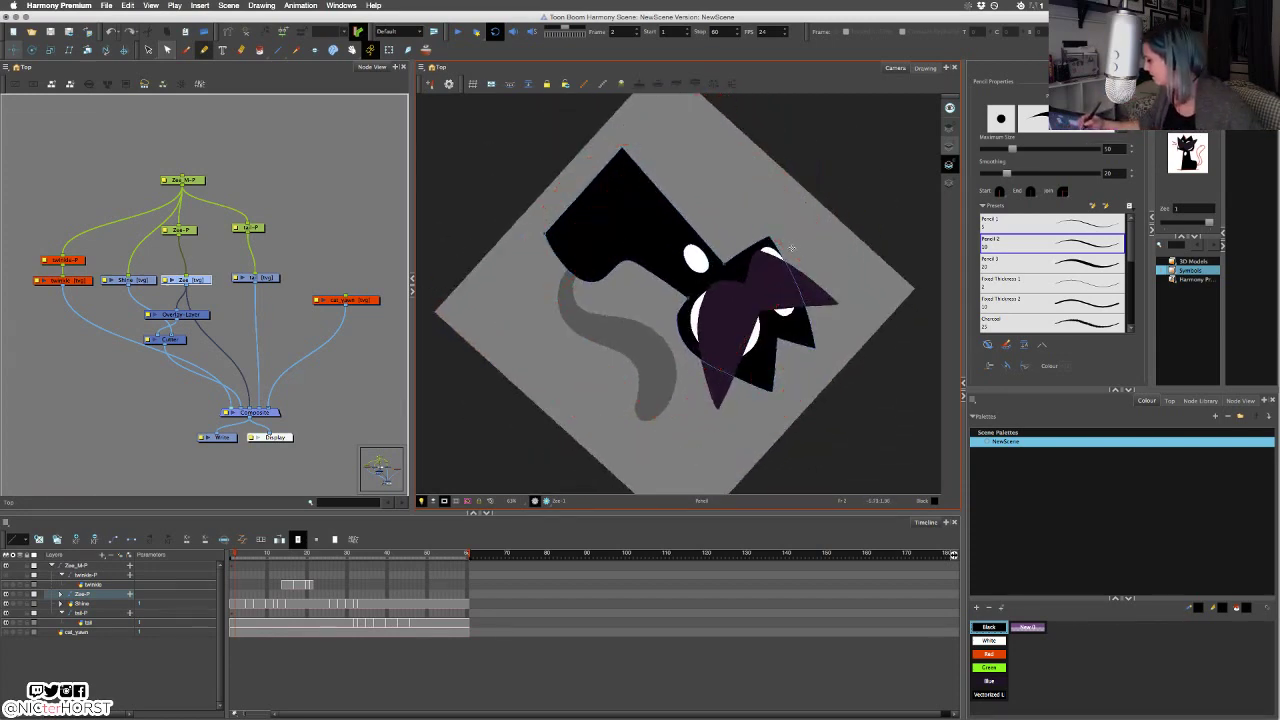
pyautogui.moveTo(795, 250)
pyautogui.mouseDown()
pyautogui.moveTo(835, 233)
pyautogui.moveTo(828, 223)
pyautogui.moveTo(839, 236)
pyautogui.mouseUp()
pyautogui.press('super+z')
pyautogui.press('super+z')
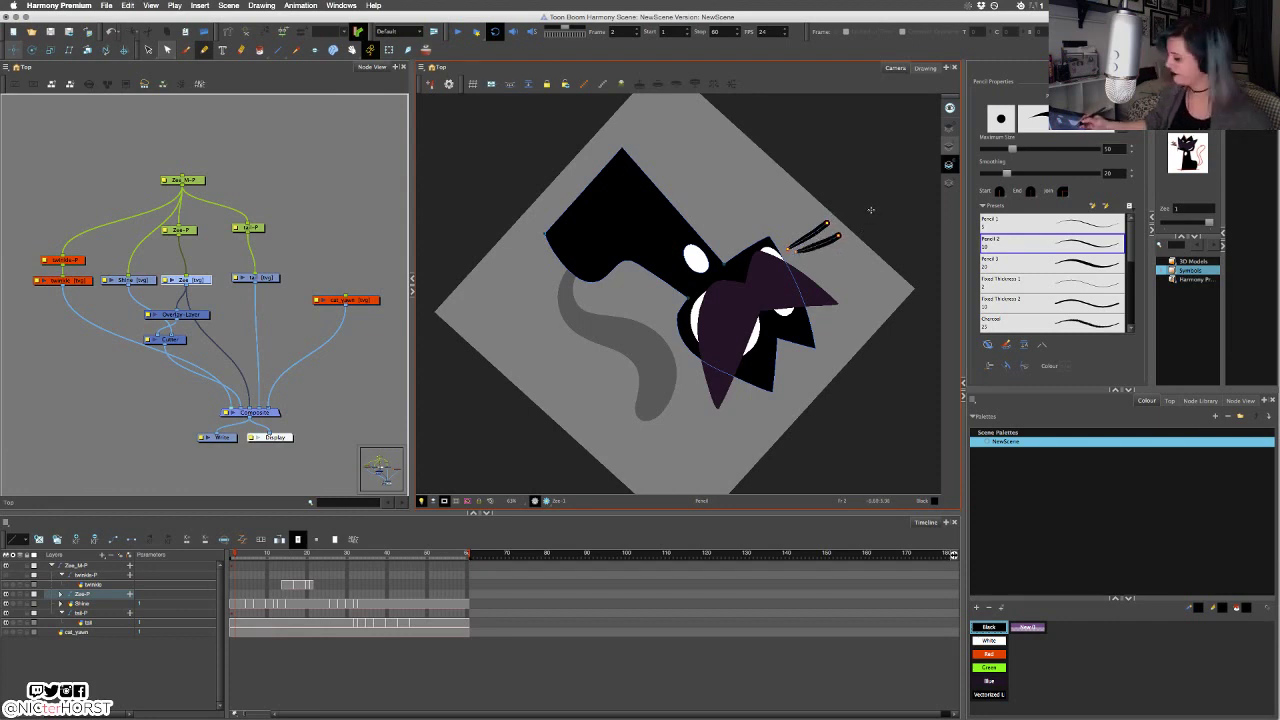
pyautogui.press('super+alt')
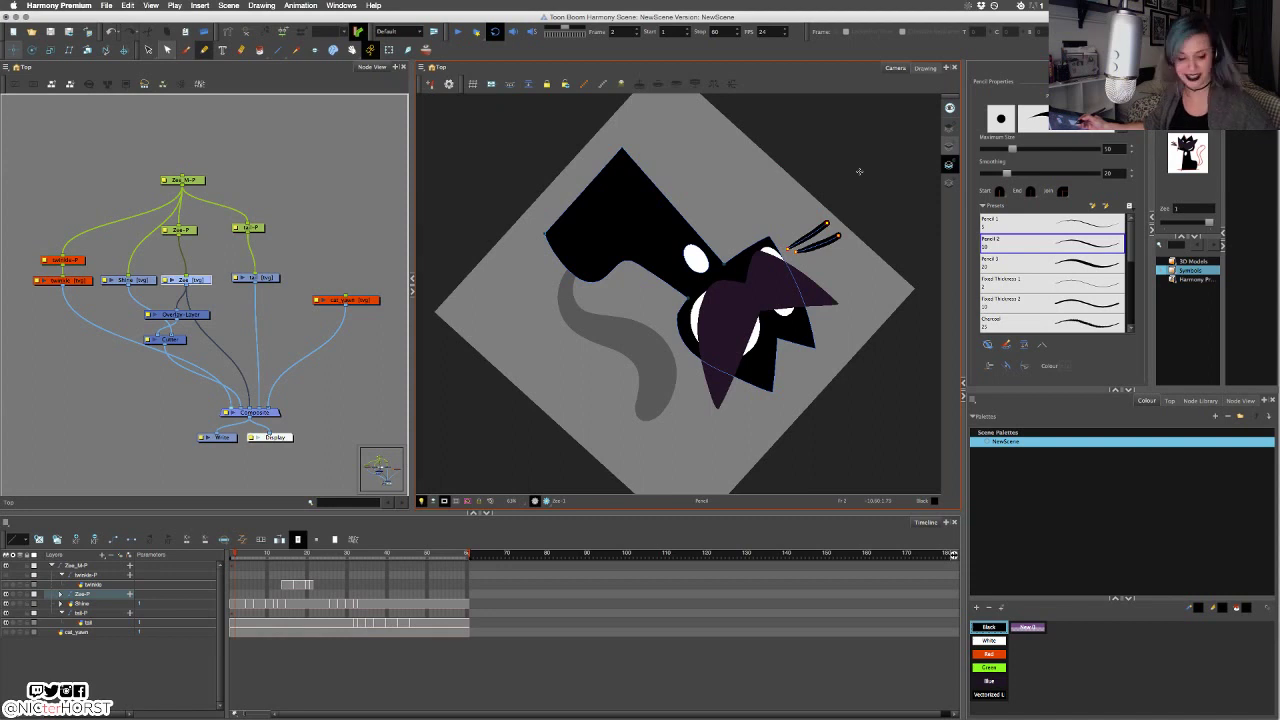
pyautogui.hotkey('shift', 'x')
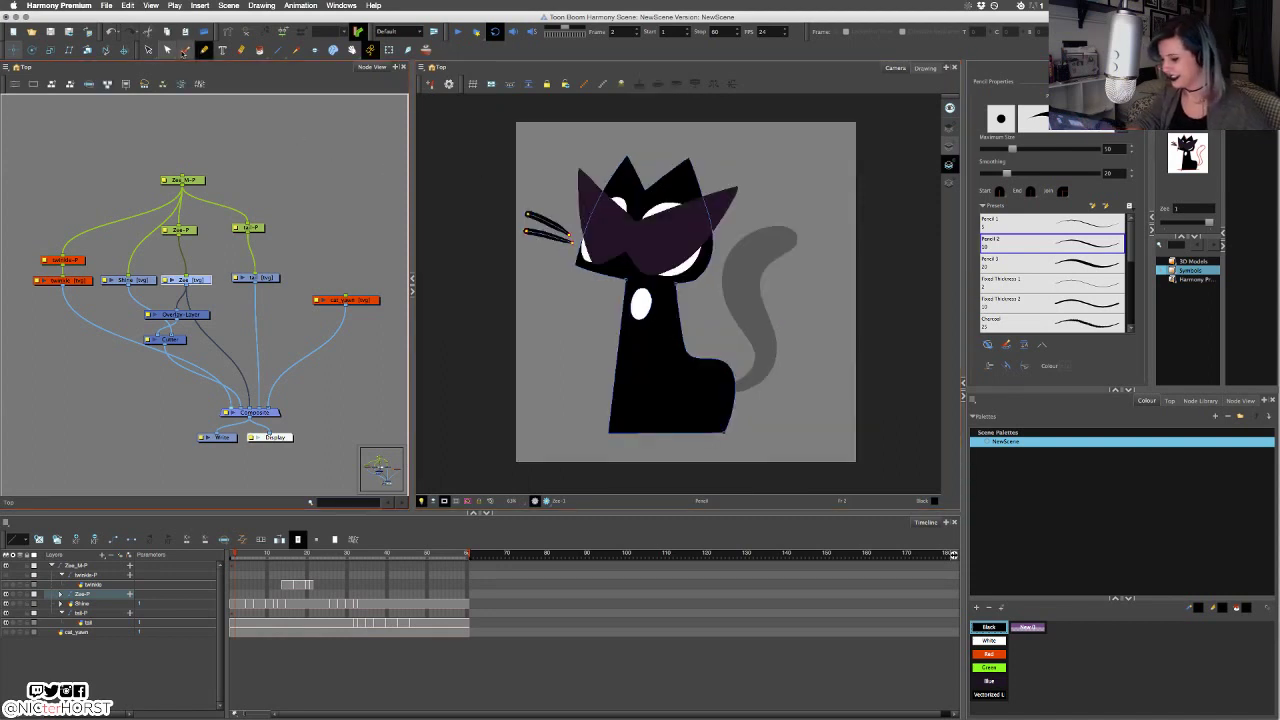
# Delete the extra thickness points along the middle of the upper whisker with the Pencil Editor.
pyautogui.click(168, 50)
pyautogui.click(176, 78)
pyautogui.press('2')
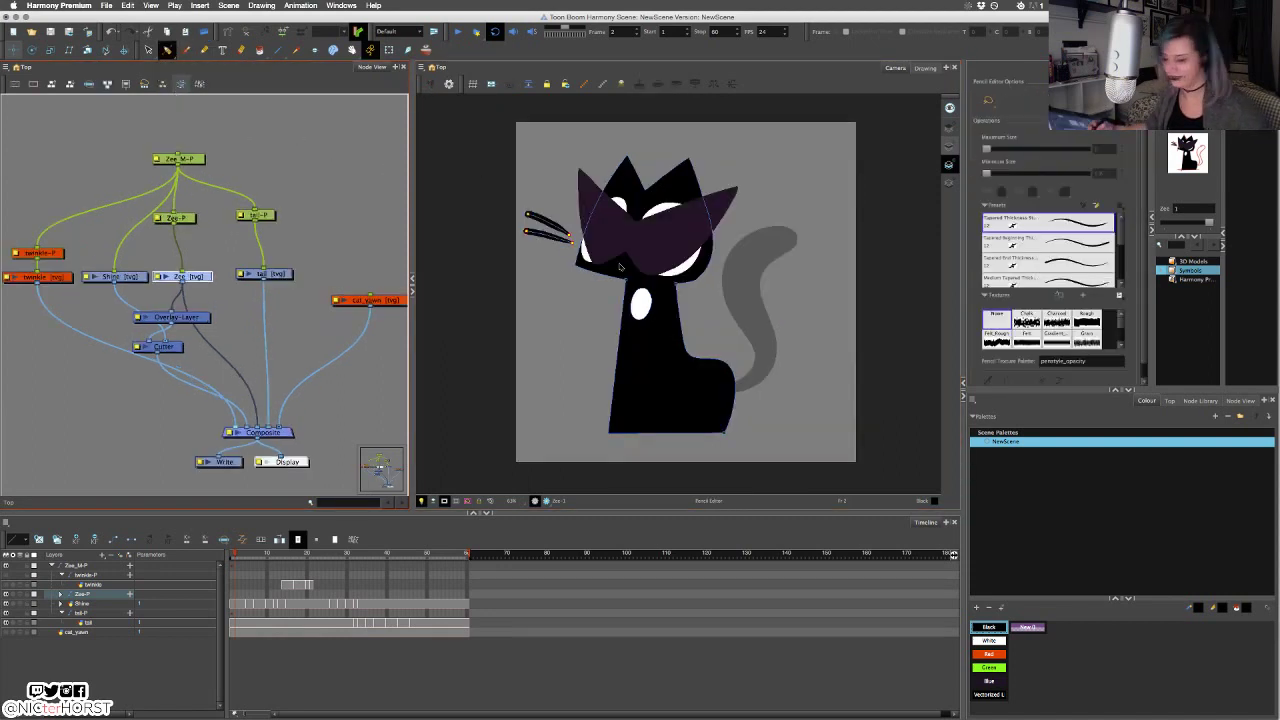
pyautogui.press('2')
pyautogui.press('2')
pyautogui.press('2')
pyautogui.press('space')
pyautogui.moveTo(532, 227); pyautogui.dragTo(586, 287)
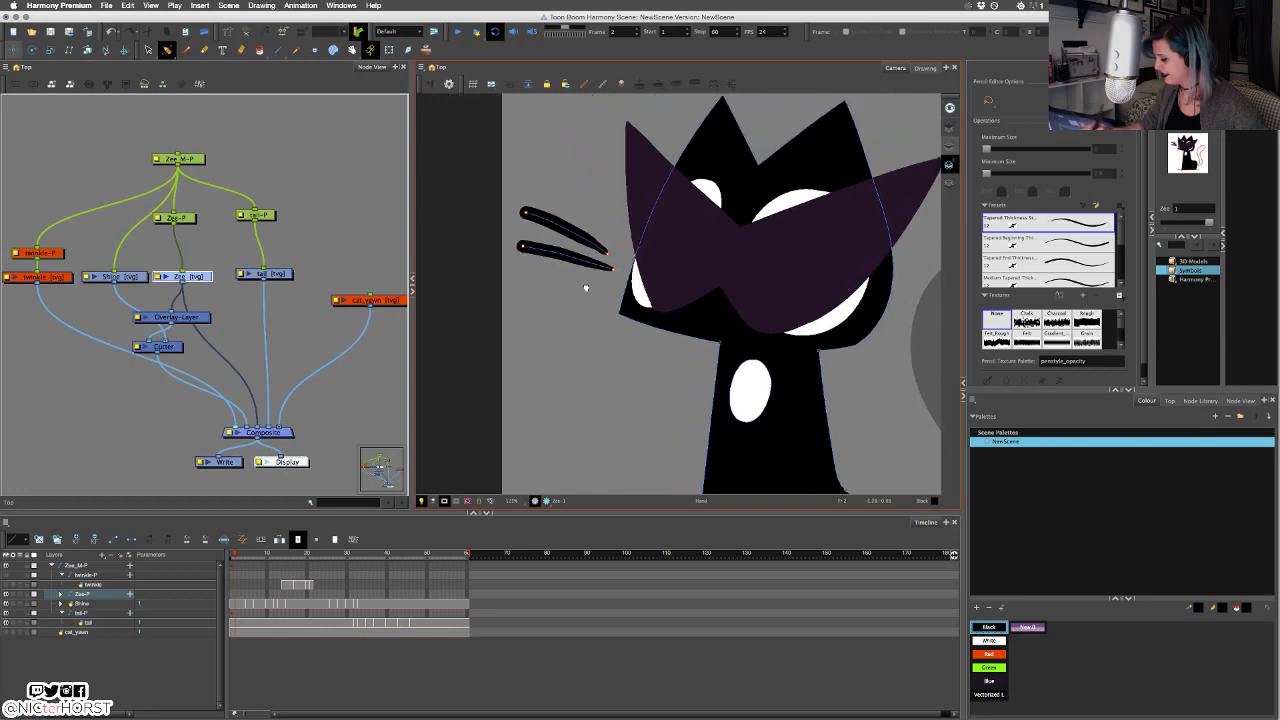
pyautogui.press('2')
pyautogui.press('2')
pyautogui.press('2')
pyautogui.moveTo(636, 172)
pyautogui.mouseDown()
pyautogui.moveTo(588, 240)
pyautogui.moveTo(656, 187)
pyautogui.moveTo(628, 231)
pyautogui.moveTo(635, 220)
pyautogui.mouseUp()
pyautogui.press('Delete')
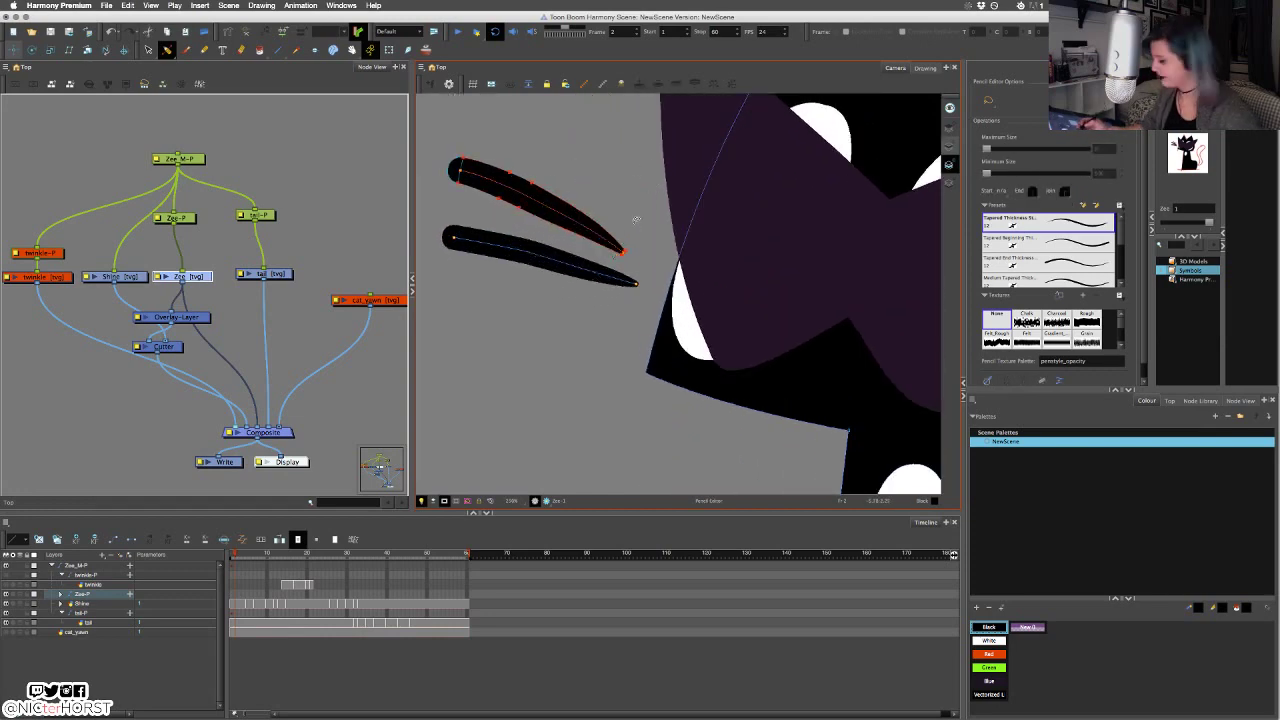
pyautogui.moveTo(620, 142)
pyautogui.mouseDown()
pyautogui.moveTo(491, 214)
pyautogui.moveTo(590, 160)
pyautogui.mouseUp()
pyautogui.press('Delete')
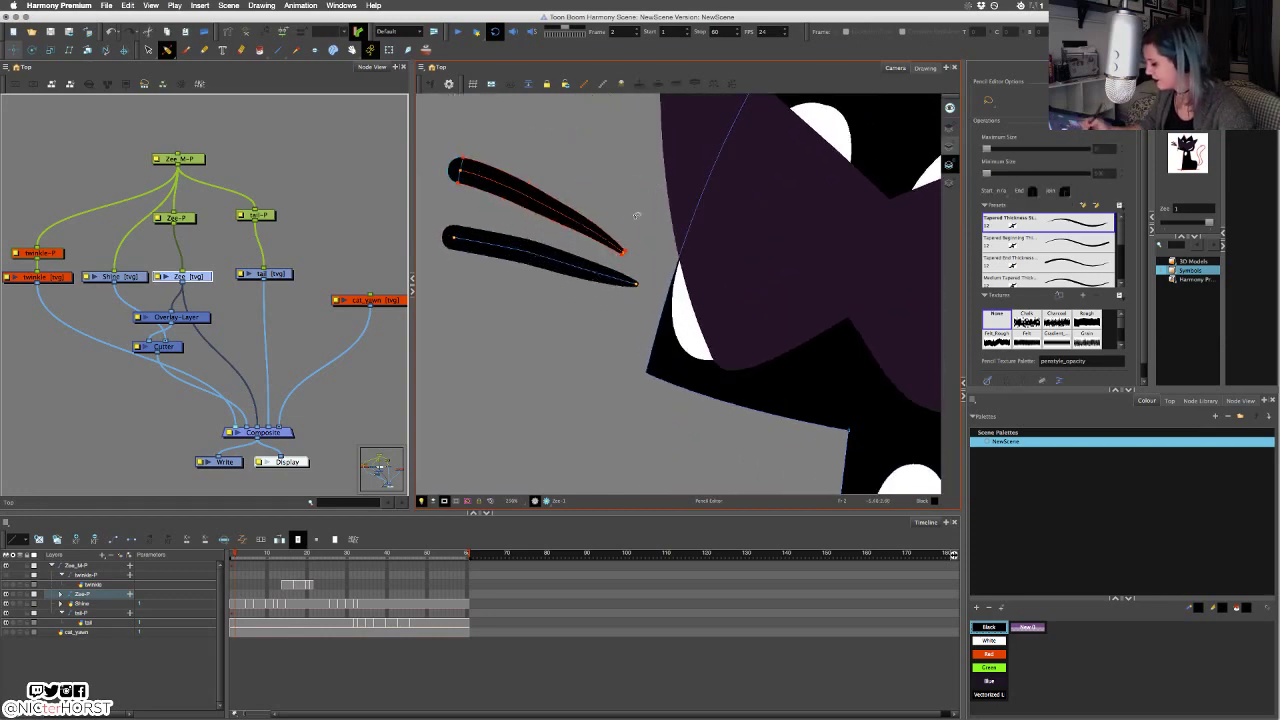
# Reshape the thickness contour at the upper whisker's narrow tip near the face and extend its rounded cap.
pyautogui.moveTo(637, 216); pyautogui.dragTo(643, 230)
pyautogui.scroll(8, 633, 203)
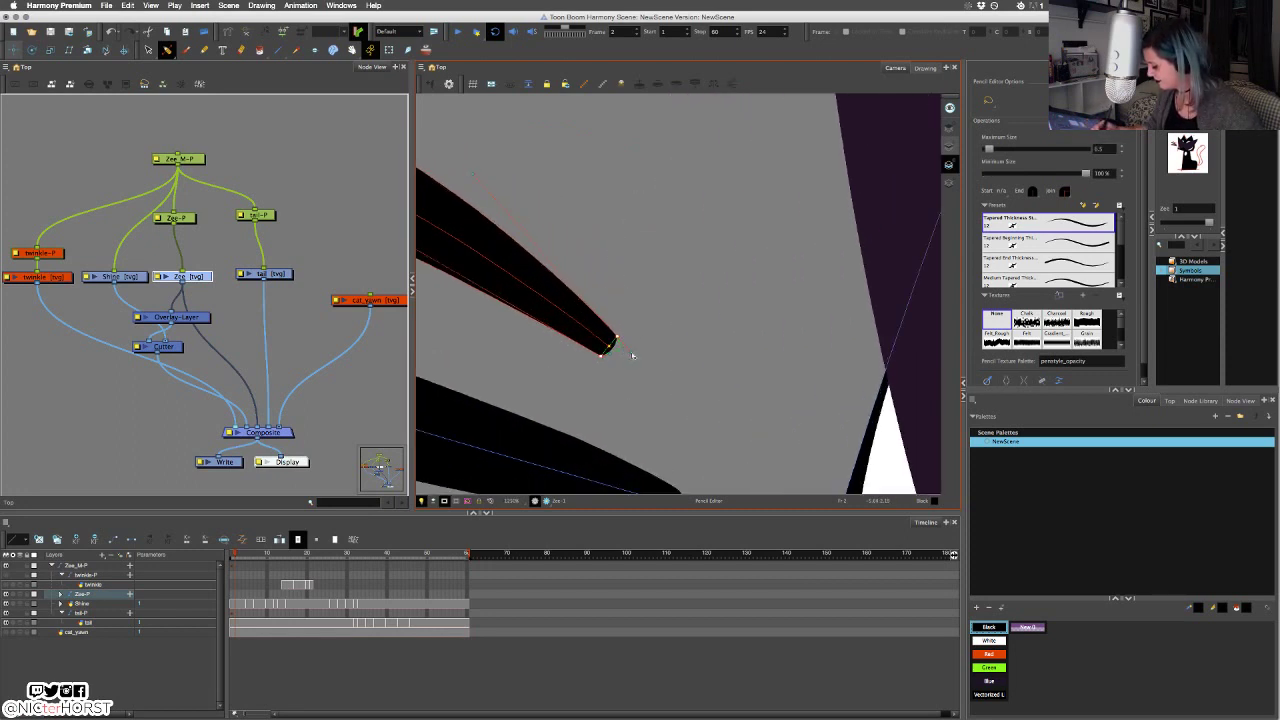
pyautogui.moveTo(633, 356)
pyautogui.mouseDown()
pyautogui.moveTo(617, 369)
pyautogui.moveTo(629, 373)
pyautogui.mouseUp()
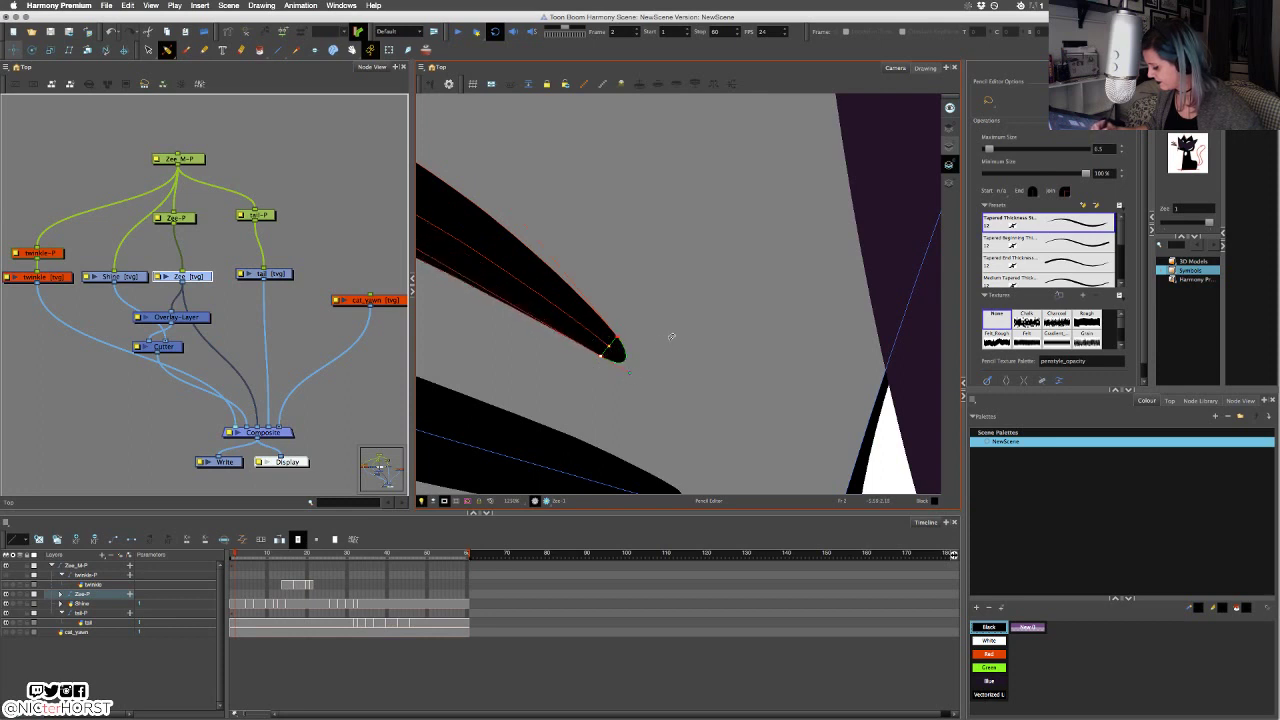
pyautogui.press('1')
pyautogui.press('1')
pyautogui.click(652, 380)
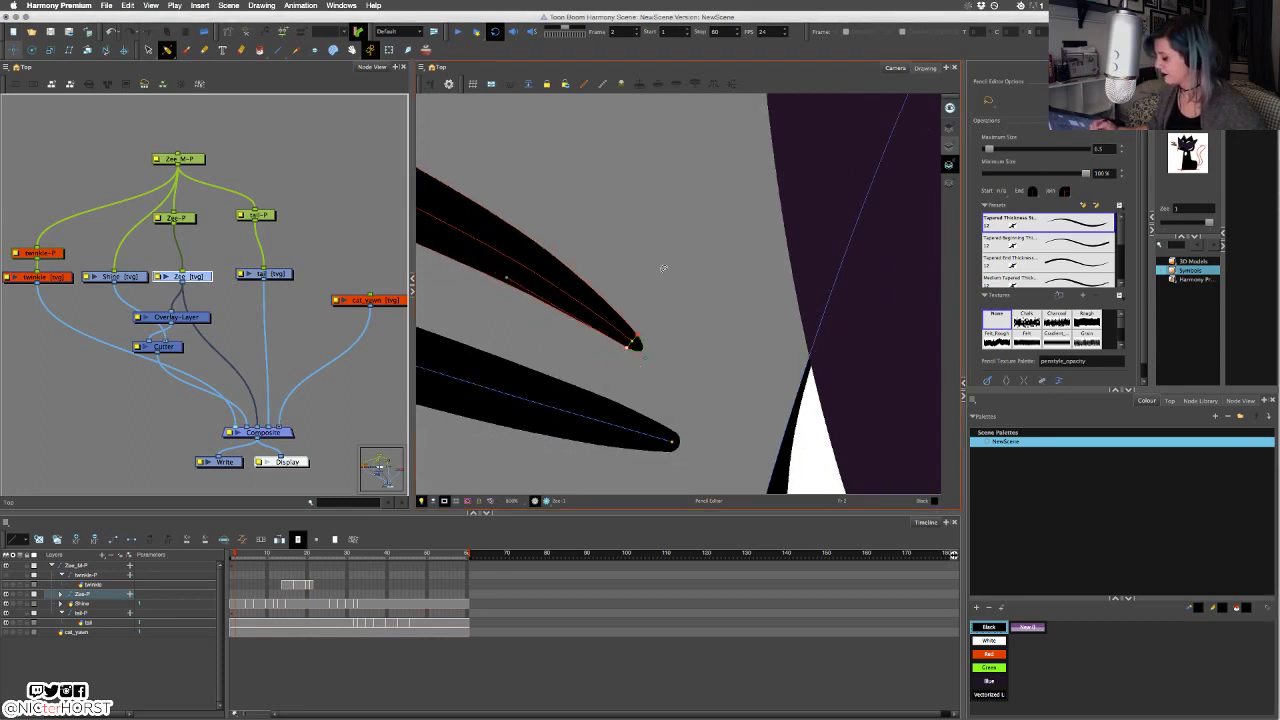
# Adjust the thickness contour at the upper whisker's wide outer end.
pyautogui.press('space')
pyautogui.moveTo(663, 269); pyautogui.dragTo(789, 307)
pyautogui.moveTo(490, 268); pyautogui.dragTo(758, 376)
pyautogui.press('2')
pyautogui.press('2')
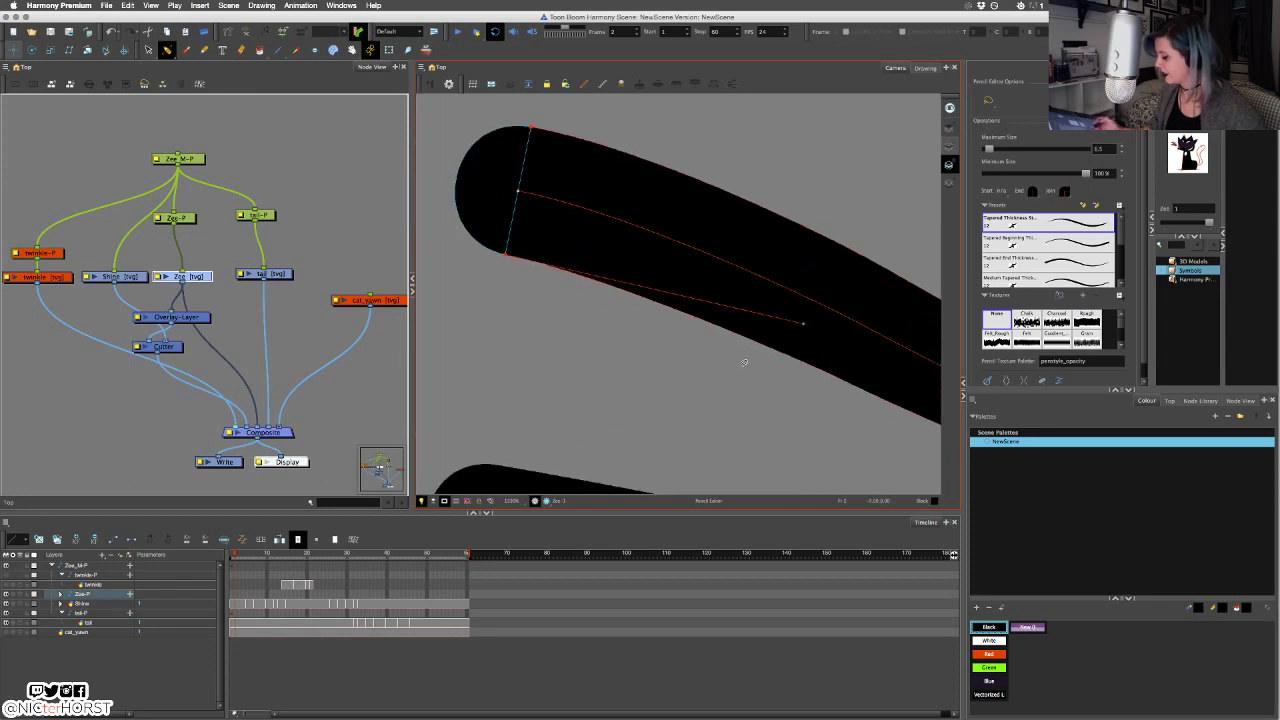
pyautogui.press('1')
pyautogui.click(539, 141)
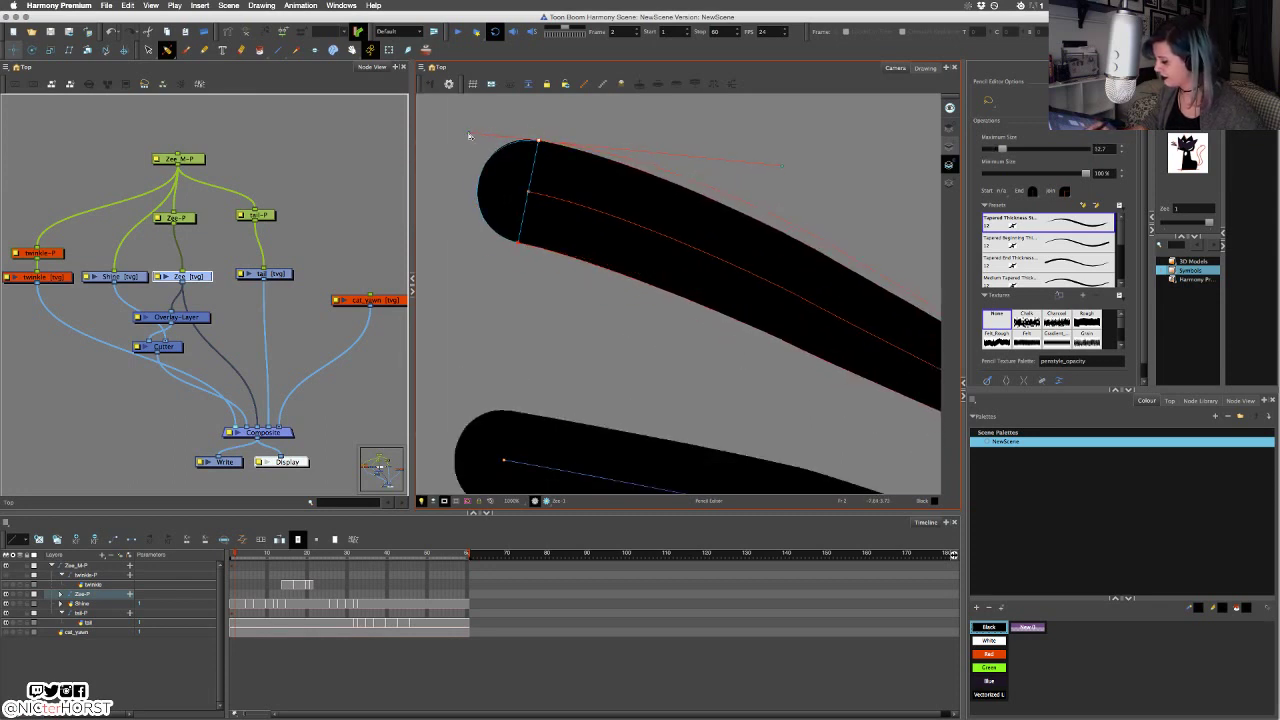
pyautogui.moveTo(470, 135); pyautogui.dragTo(469, 136)
pyautogui.click(494, 296)
# Smooth the upper whisker's centre line into an even arc with the Contour Editor.
pyautogui.click(168, 51)
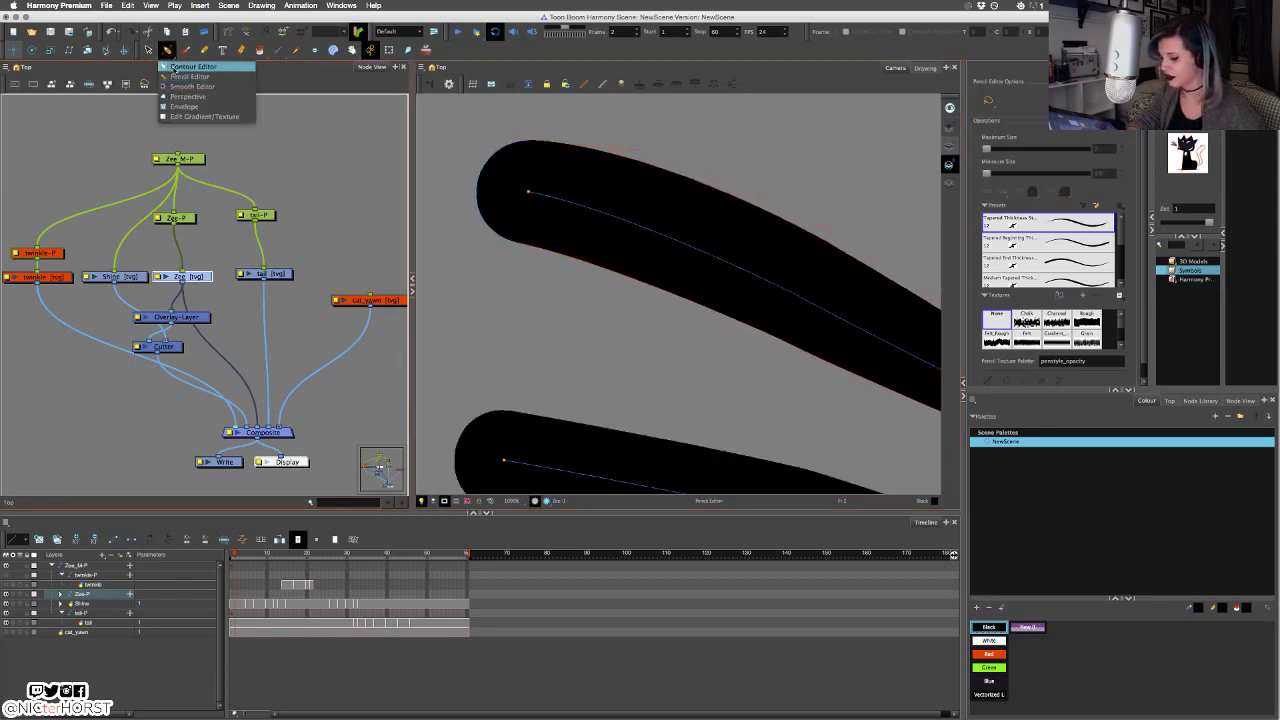
pyautogui.click(190, 66)
pyautogui.scroll(-3, 806, 280)
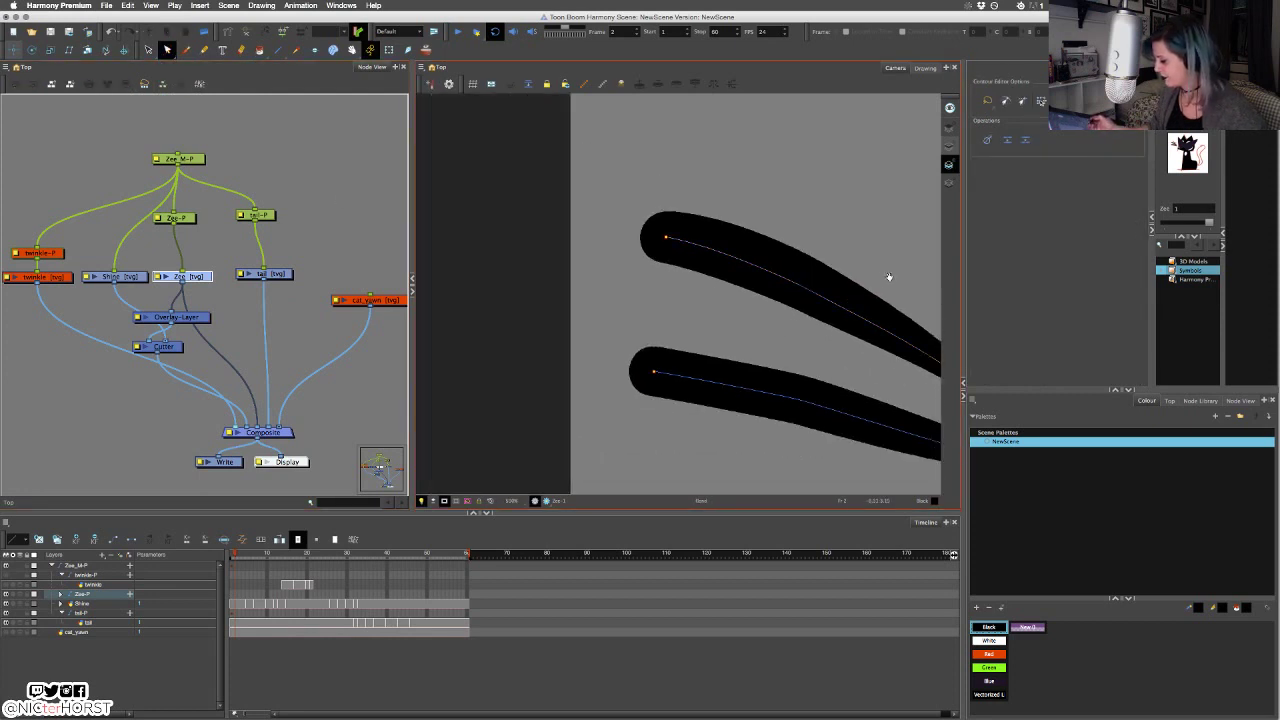
pyautogui.moveTo(889, 277); pyautogui.dragTo(546, 217)
pyautogui.scroll(-2, 574, 187)
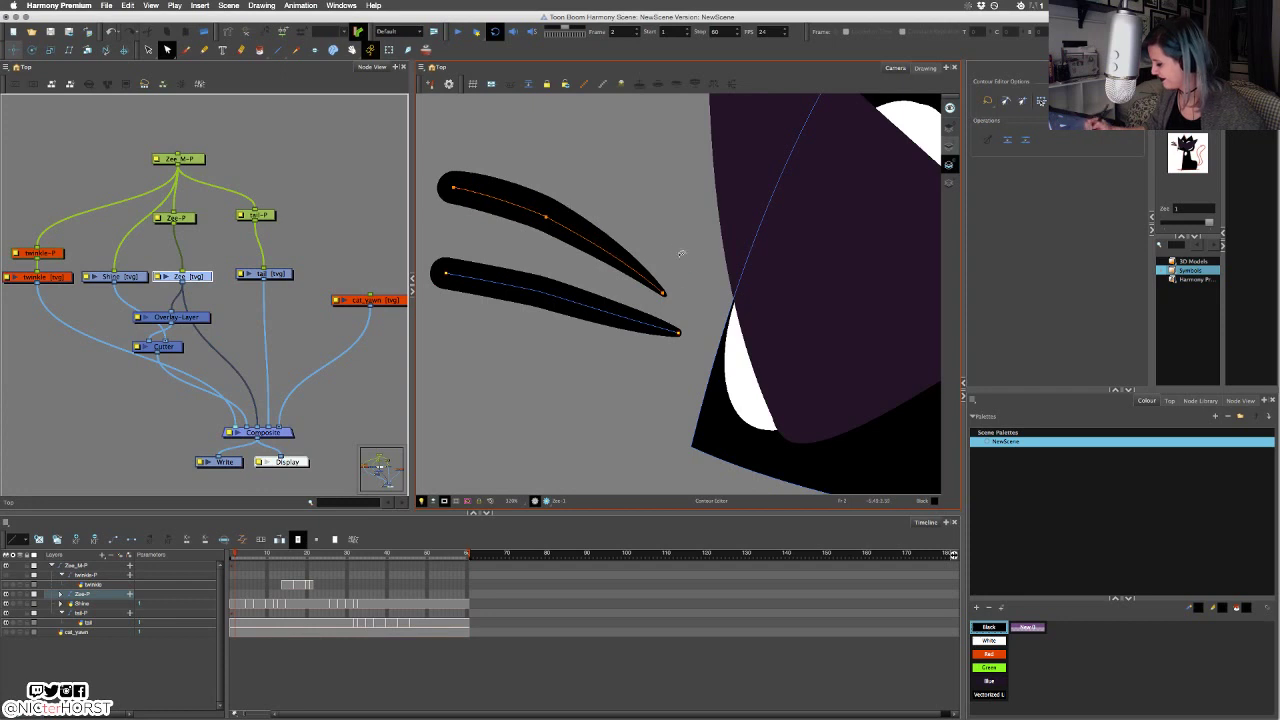
pyautogui.keyDown('alt'); pyautogui.click(664, 294); pyautogui.keyUp('alt')
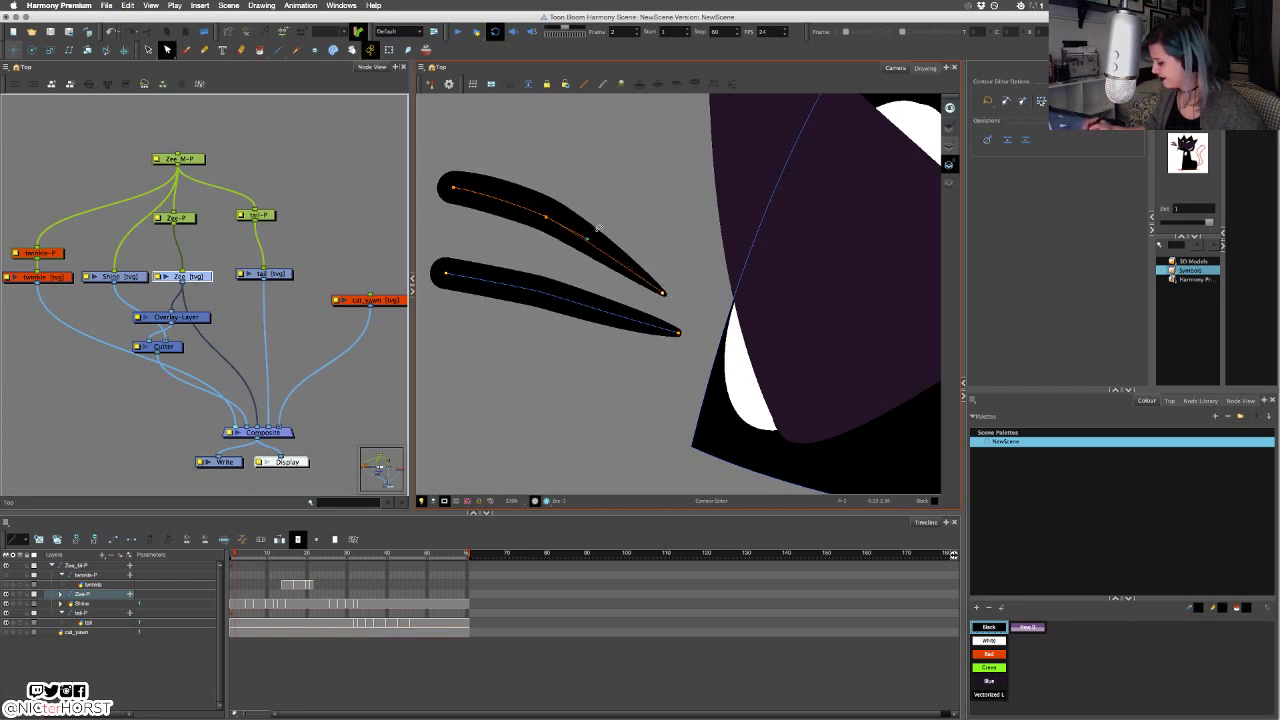
pyautogui.moveTo(588, 239); pyautogui.dragTo(613, 246)
pyautogui.click(618, 164)
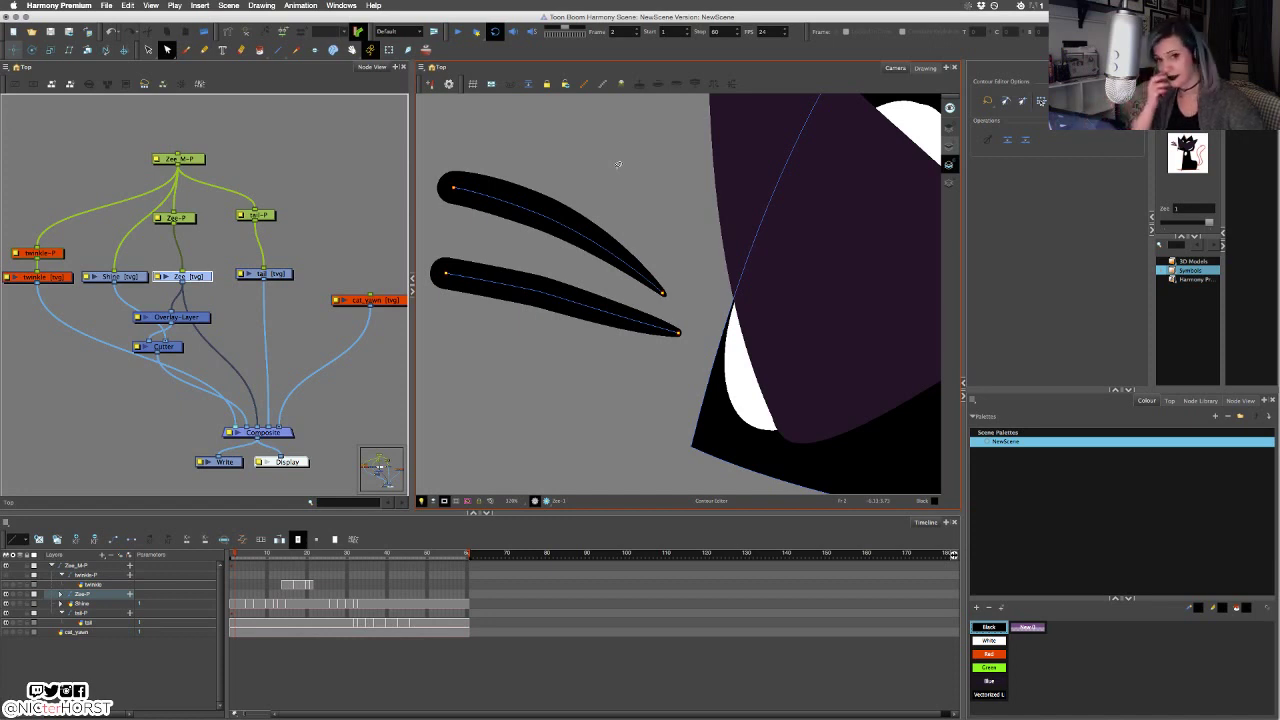
# Smooth the lower whisker's curve and shorten it by moving its outer end and middle points towards the face.
pyautogui.click(586, 285)
pyautogui.moveTo(528, 336)
pyautogui.mouseDown()
pyautogui.moveTo(582, 287)
pyautogui.moveTo(505, 281)
pyautogui.moveTo(550, 290)
pyautogui.mouseUp()
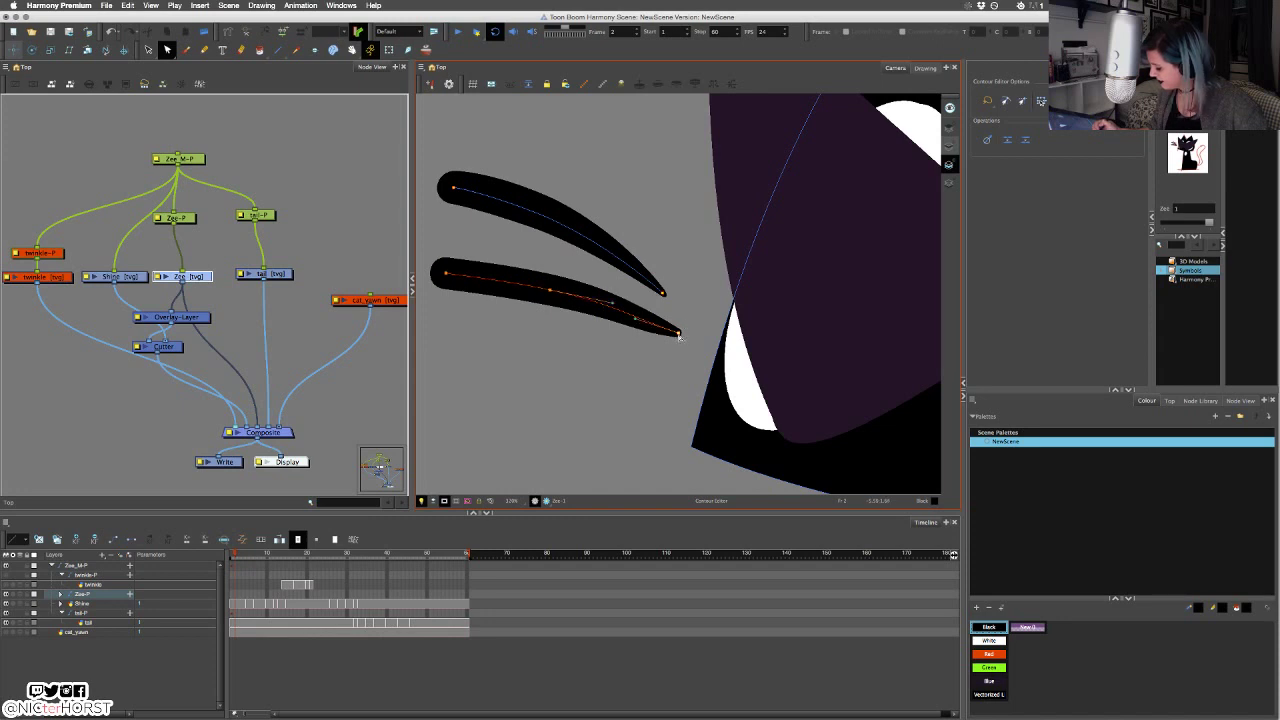
pyautogui.keyDown('alt'); pyautogui.click(679, 334); pyautogui.keyUp('alt')
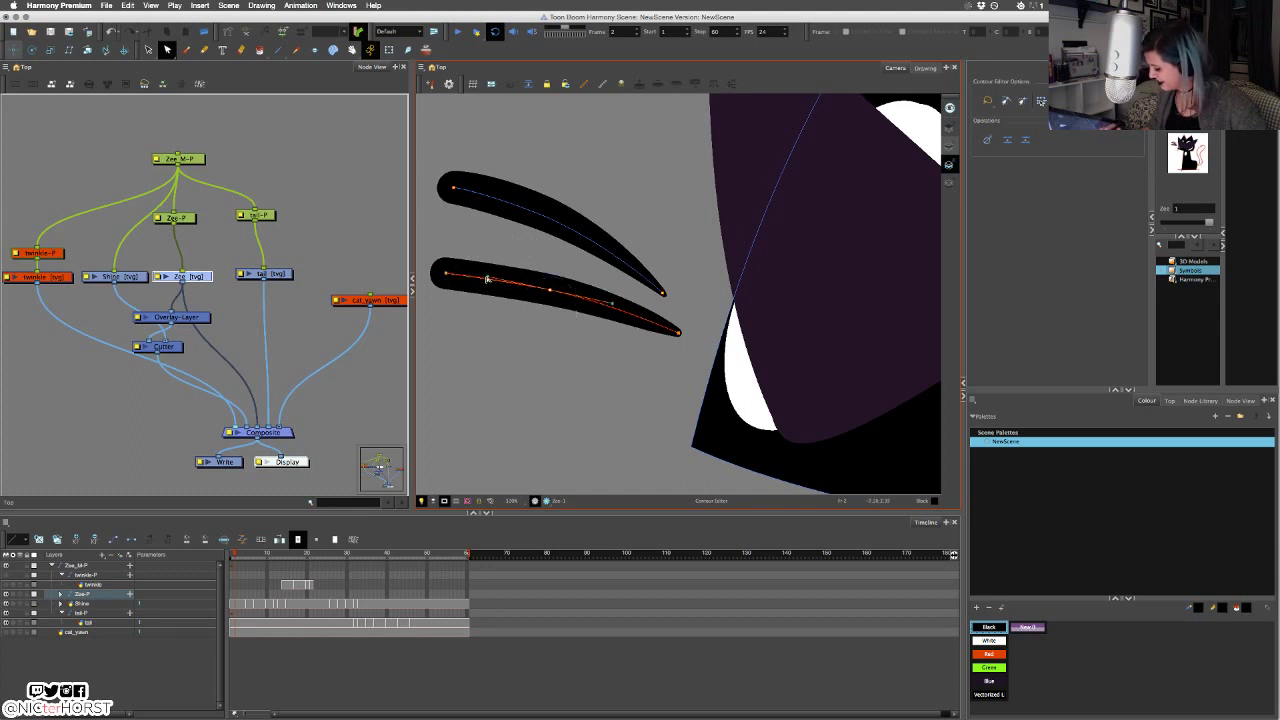
pyautogui.moveTo(550, 290); pyautogui.dragTo(552, 288)
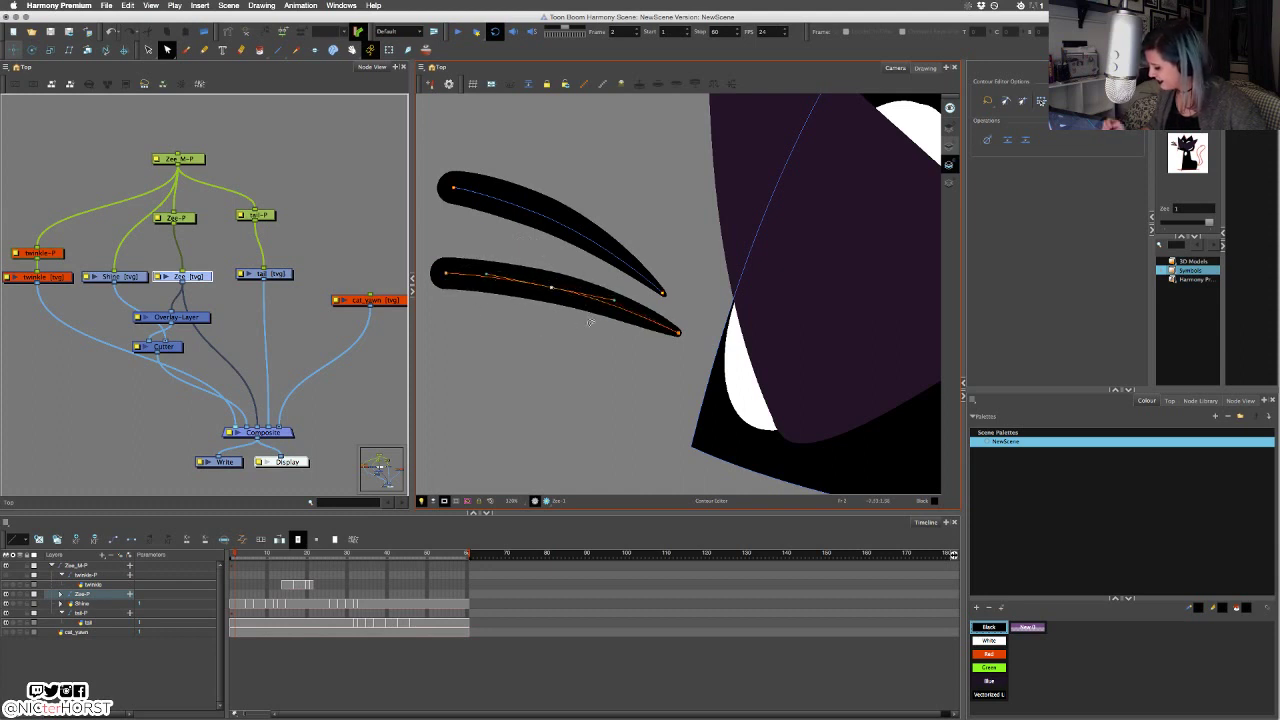
pyautogui.moveTo(508, 240)
pyautogui.mouseDown()
pyautogui.moveTo(430, 292)
pyautogui.moveTo(478, 282)
pyautogui.mouseUp()
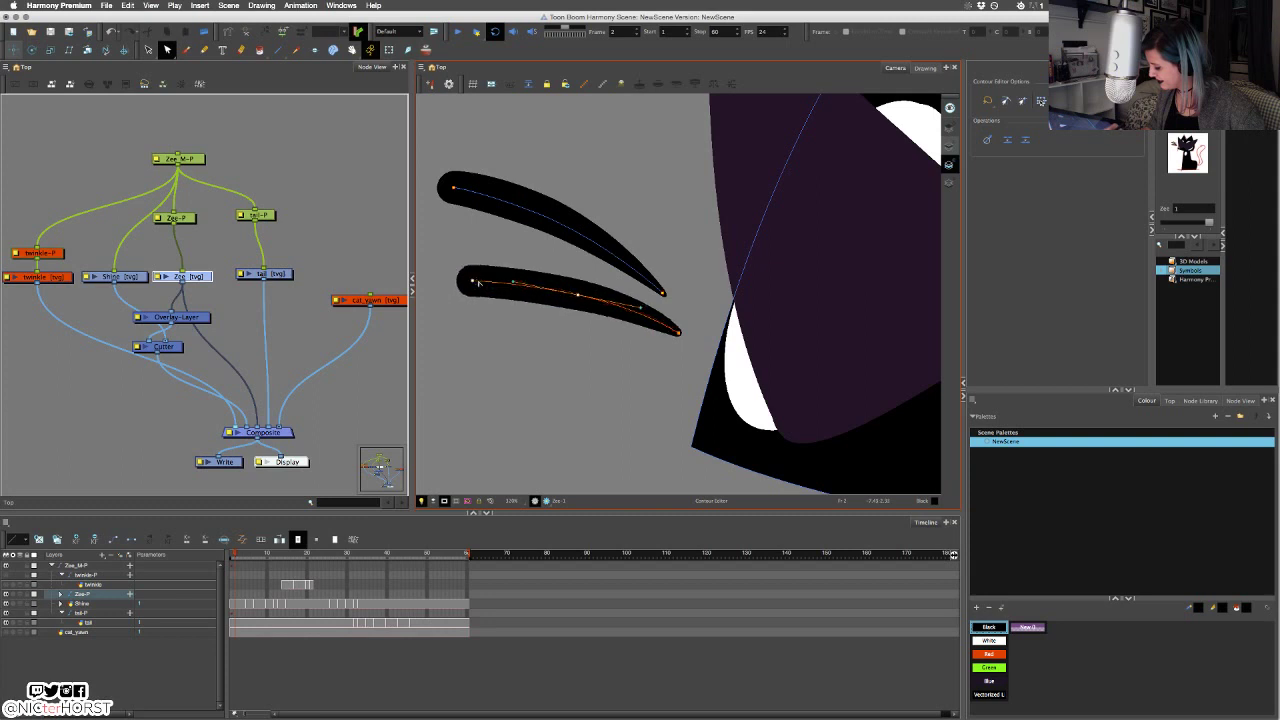
pyautogui.click(535, 343)
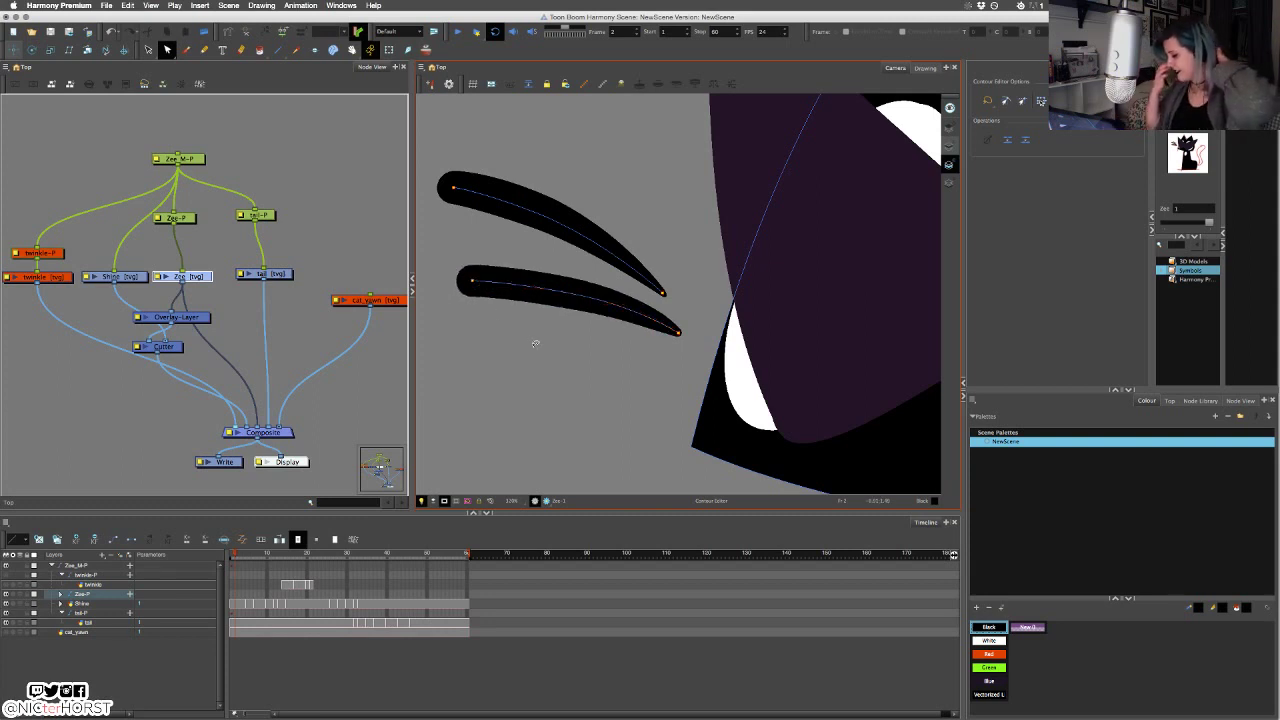
# Remove the lower whisker's middle point, even out its curve, and shift the whole whisker slightly away from the face.
pyautogui.click(573, 301)
pyautogui.moveTo(658, 370); pyautogui.dragTo(661, 341)
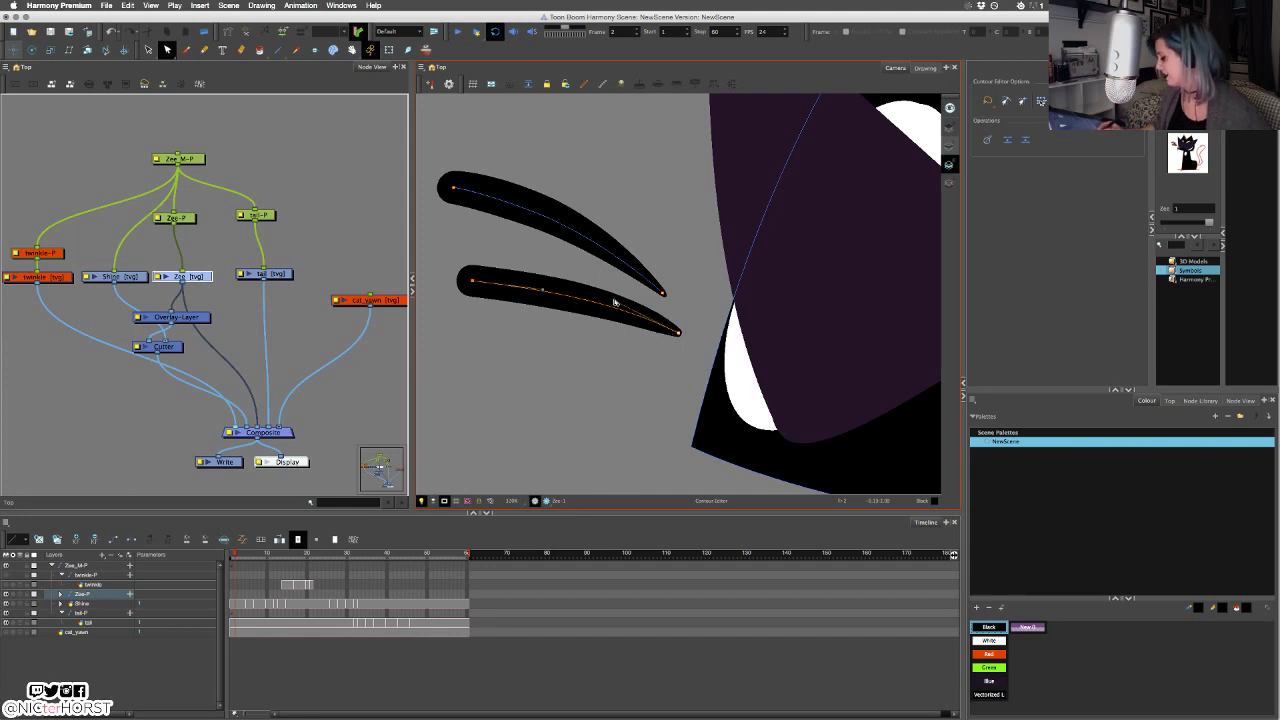
pyautogui.moveTo(616, 303); pyautogui.dragTo(608, 306)
pyautogui.click(624, 351)
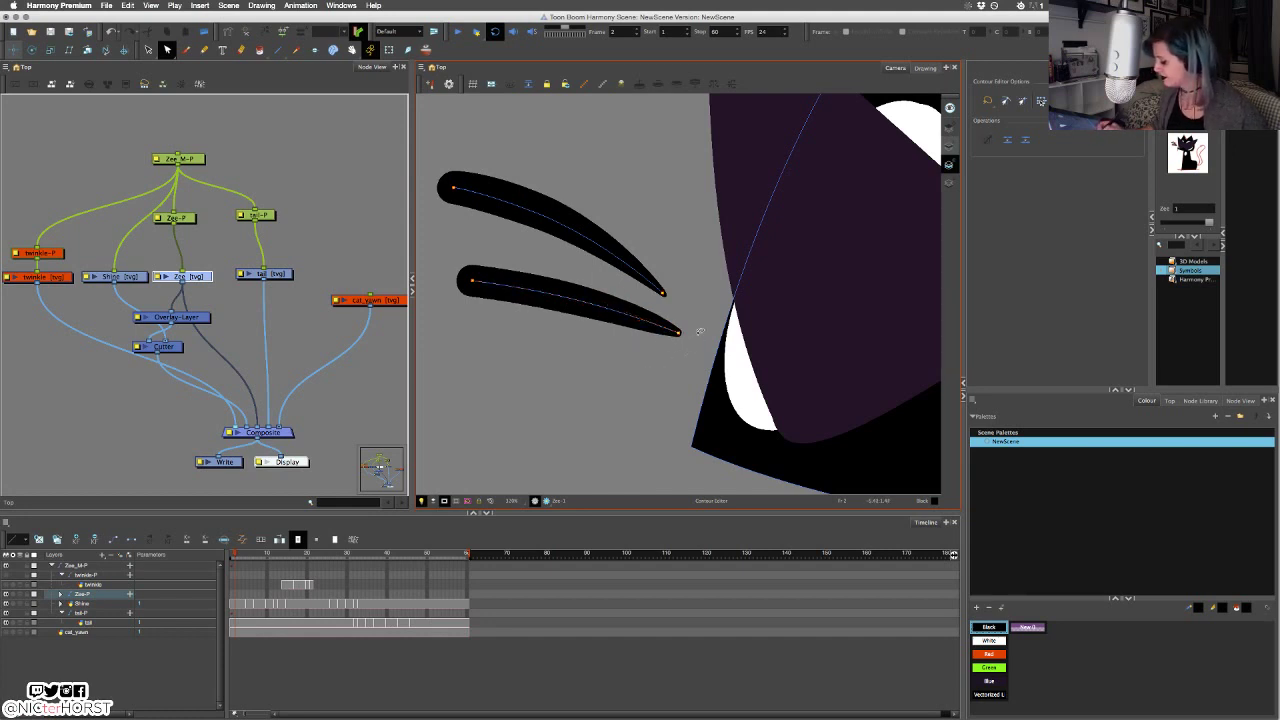
pyautogui.moveTo(700, 331)
pyautogui.mouseDown()
pyautogui.moveTo(448, 250)
pyautogui.moveTo(603, 346)
pyautogui.moveTo(652, 323)
pyautogui.mouseUp()
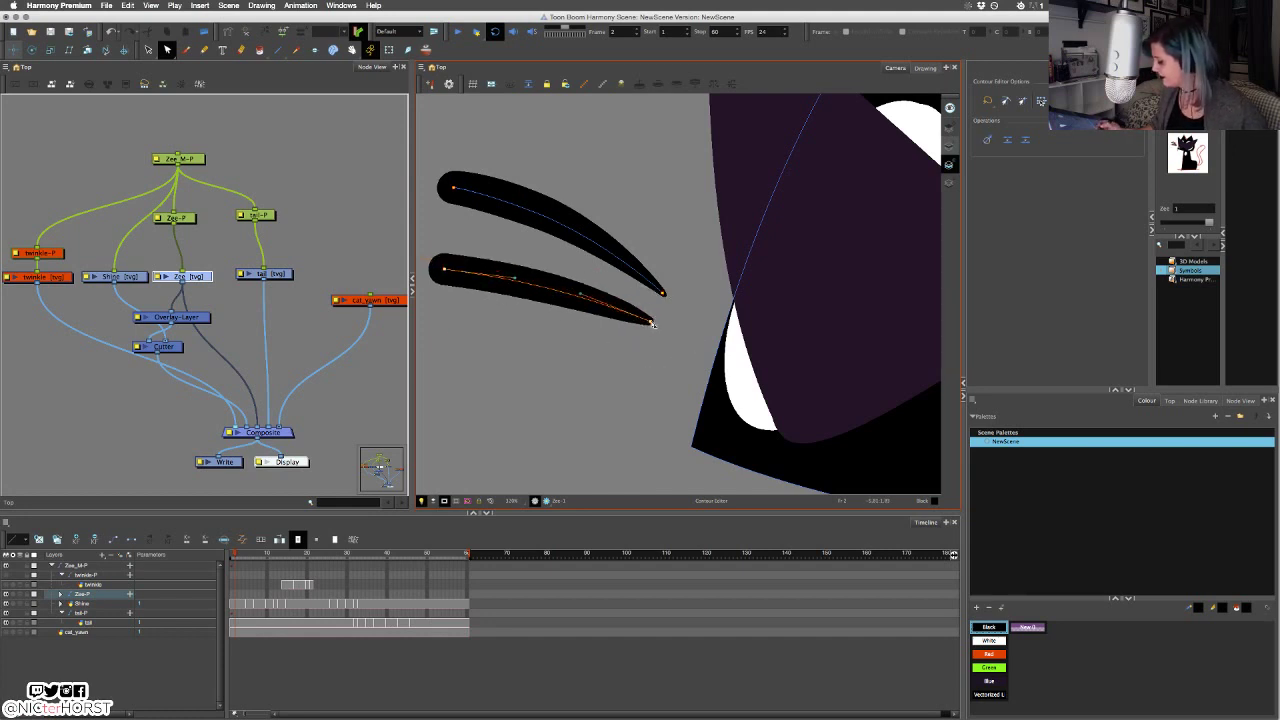
pyautogui.click(149, 51)
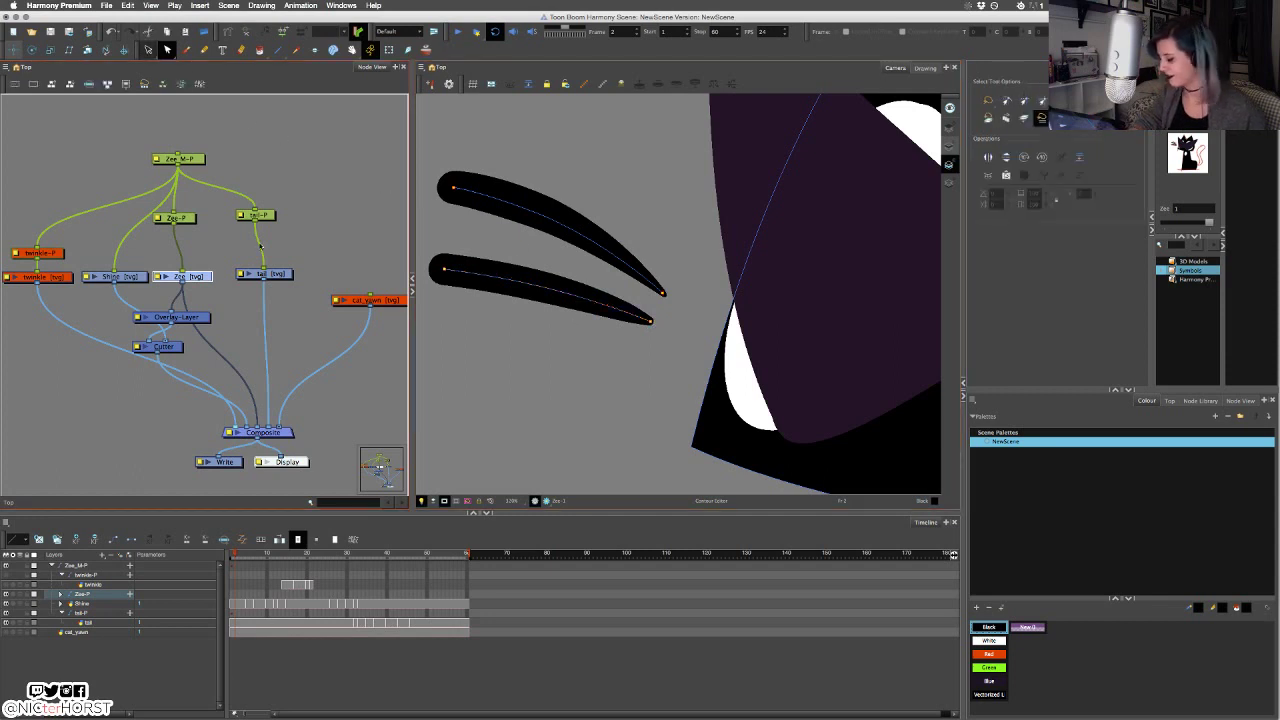
# Move the lower whisker slightly up and shorten it by bringing its wide outer end closer to the face.
pyautogui.click(600, 305)
pyautogui.moveTo(654, 327); pyautogui.dragTo(658, 317)
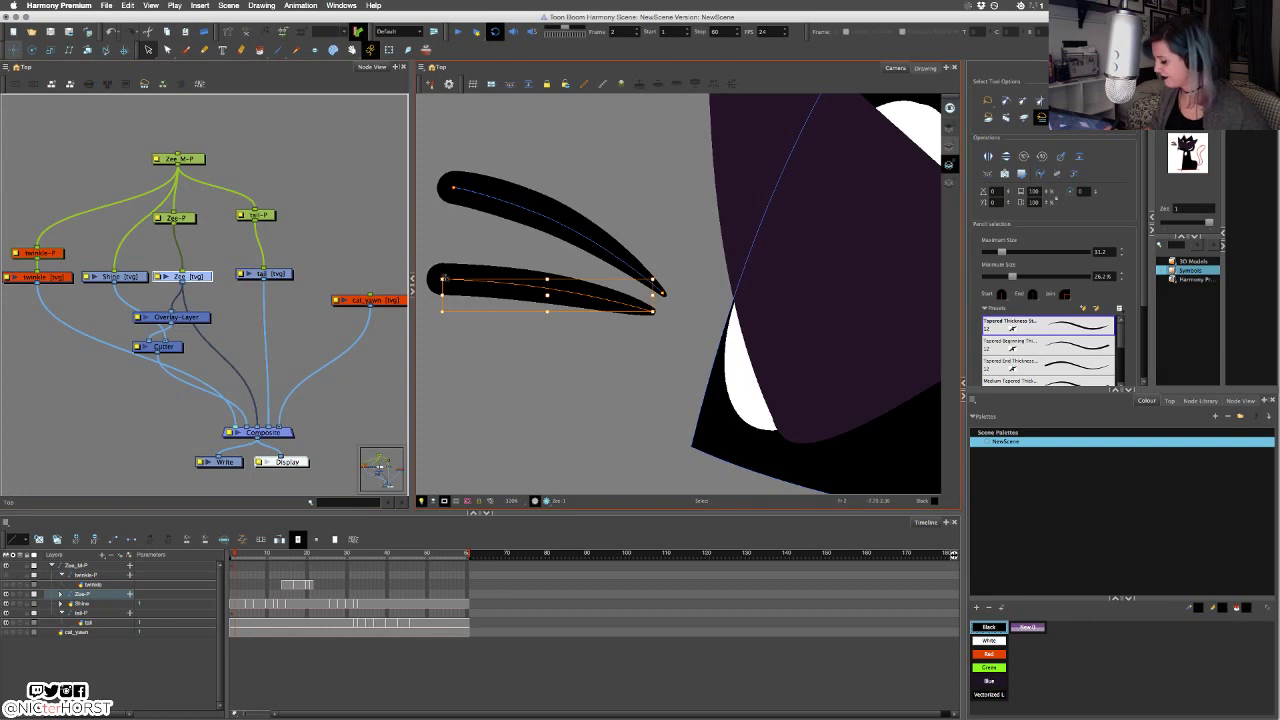
pyautogui.moveTo(442, 279); pyautogui.dragTo(495, 287)
pyautogui.click(532, 348)
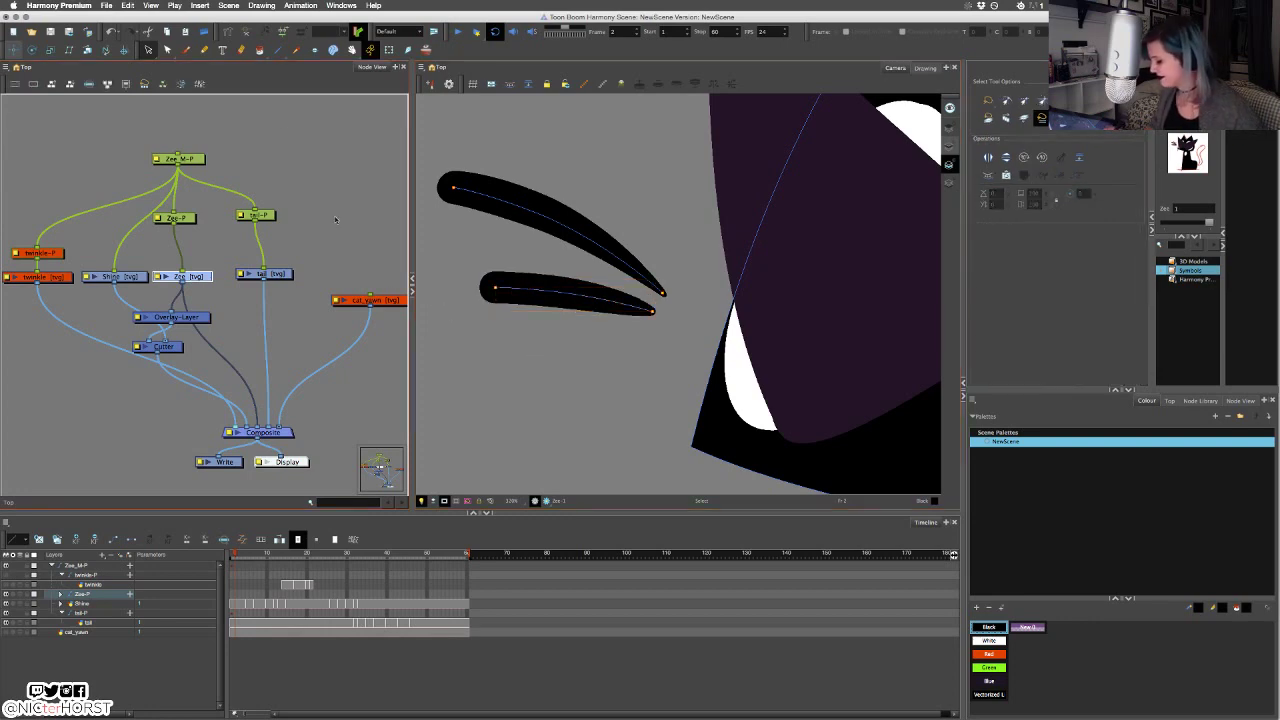
# Set the lower whisker's maximum pencil size to 25.
pyautogui.click(570, 303)
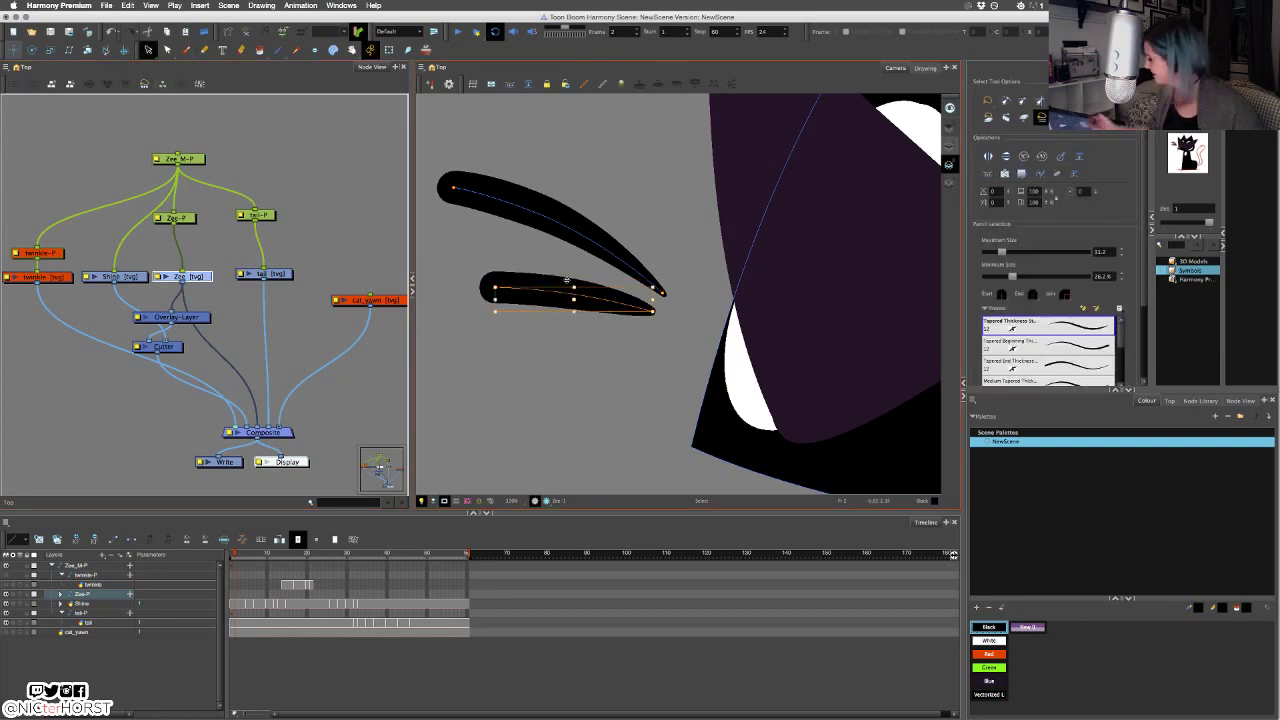
pyautogui.doubleClick(1099, 253)
pyautogui.write('20')
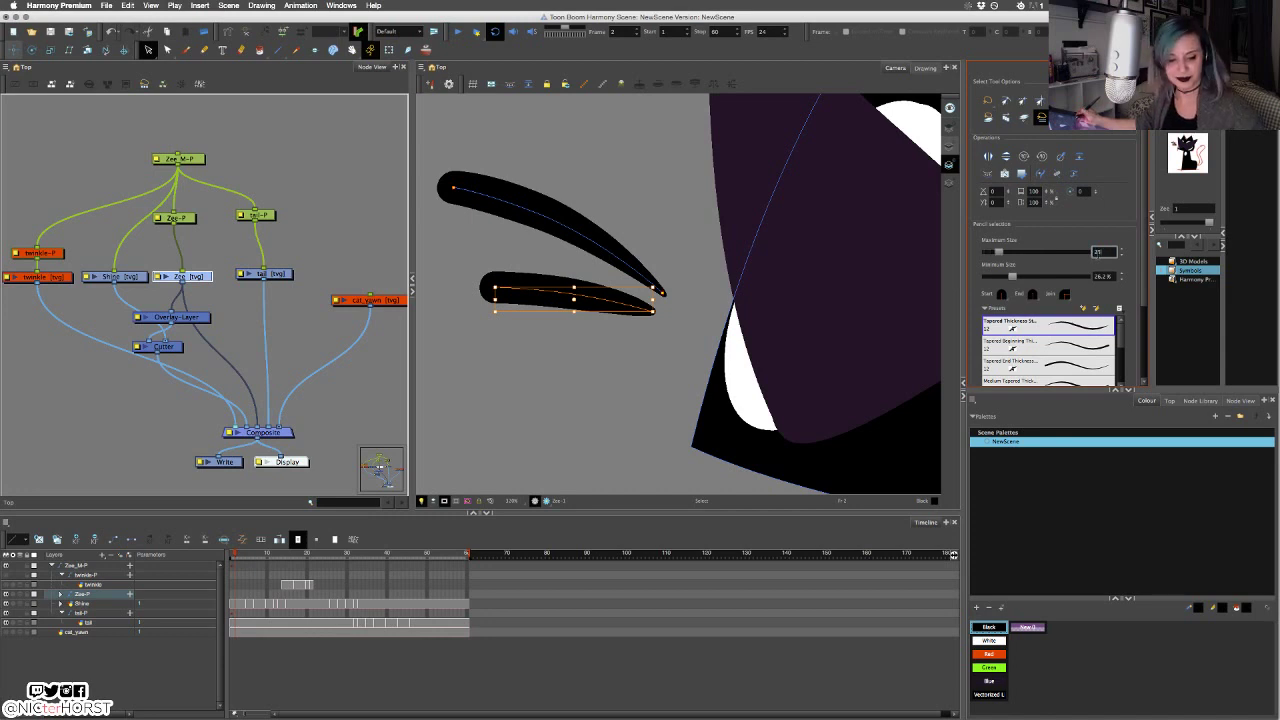
pyautogui.press('Return')
pyautogui.click(594, 374)
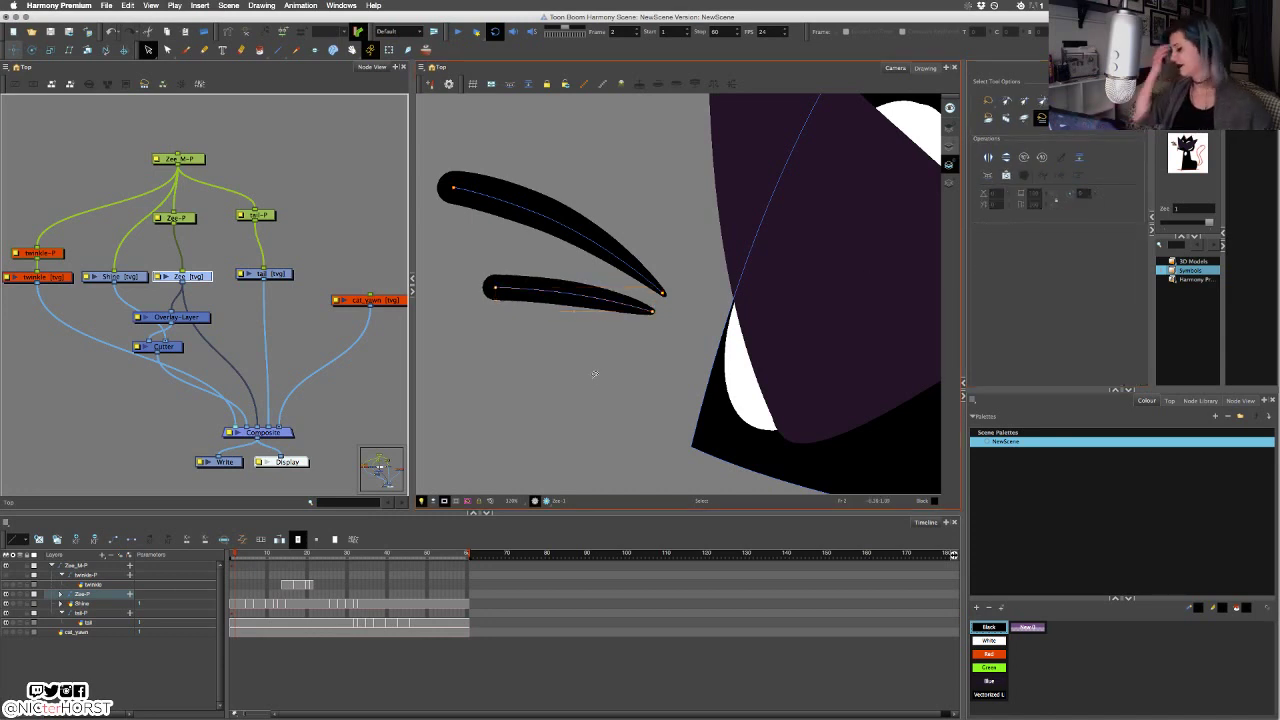
# Delete the extra thickness points along both edges of the lower whisker with the Pencil Editor.
pyautogui.click(166, 51)
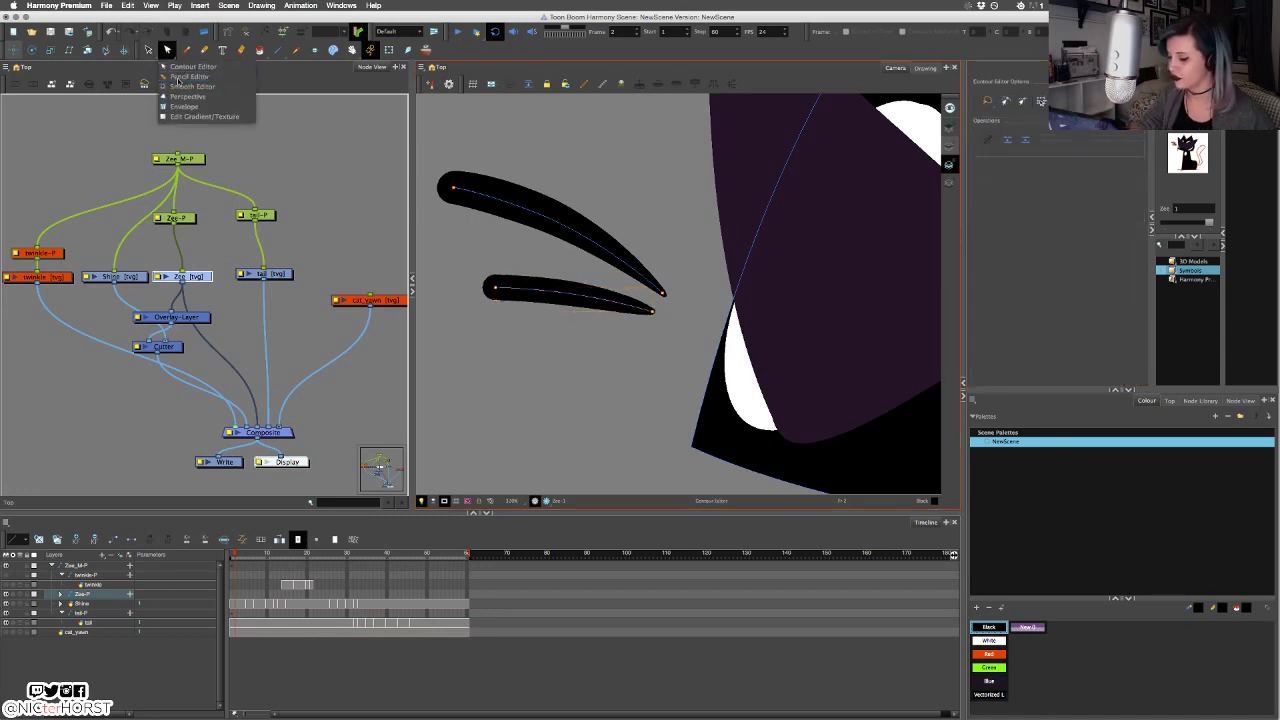
pyautogui.click(190, 85)
pyautogui.moveTo(461, 305); pyautogui.dragTo(468, 312)
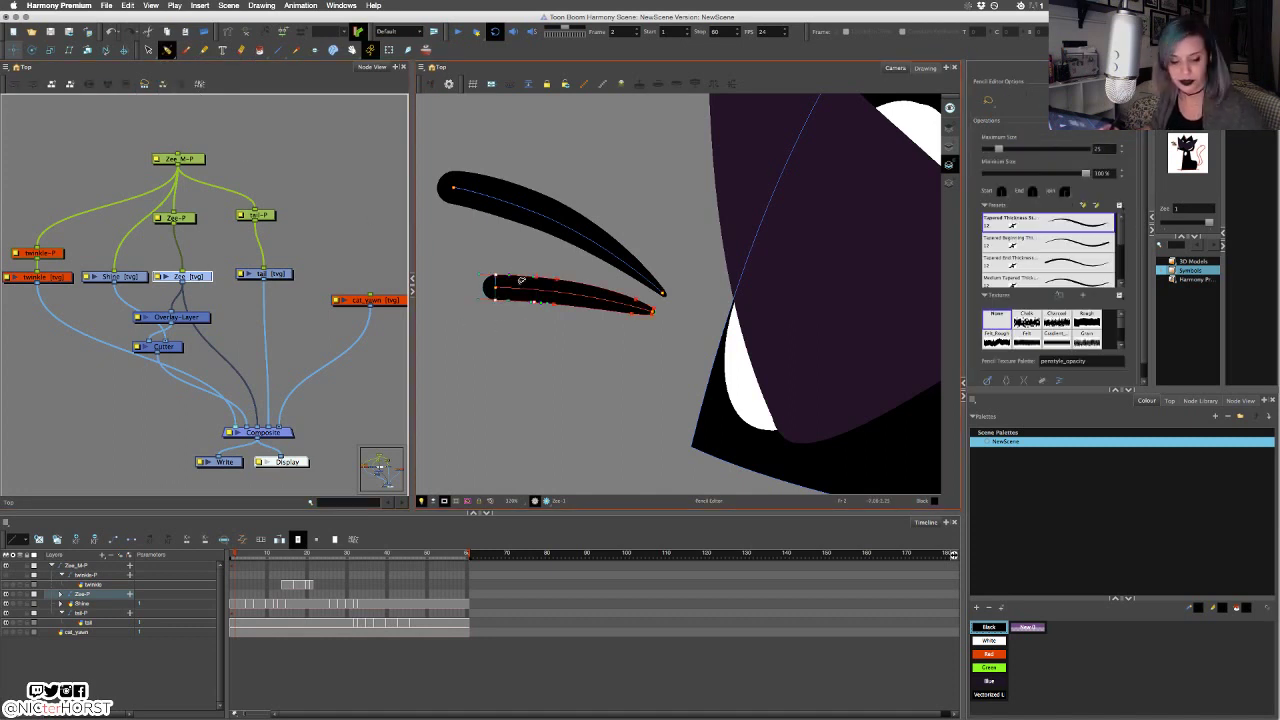
pyautogui.moveTo(594, 324)
pyautogui.mouseDown()
pyautogui.moveTo(515, 297)
pyautogui.moveTo(583, 355)
pyautogui.mouseUp()
pyautogui.moveTo(645, 296); pyautogui.dragTo(636, 302)
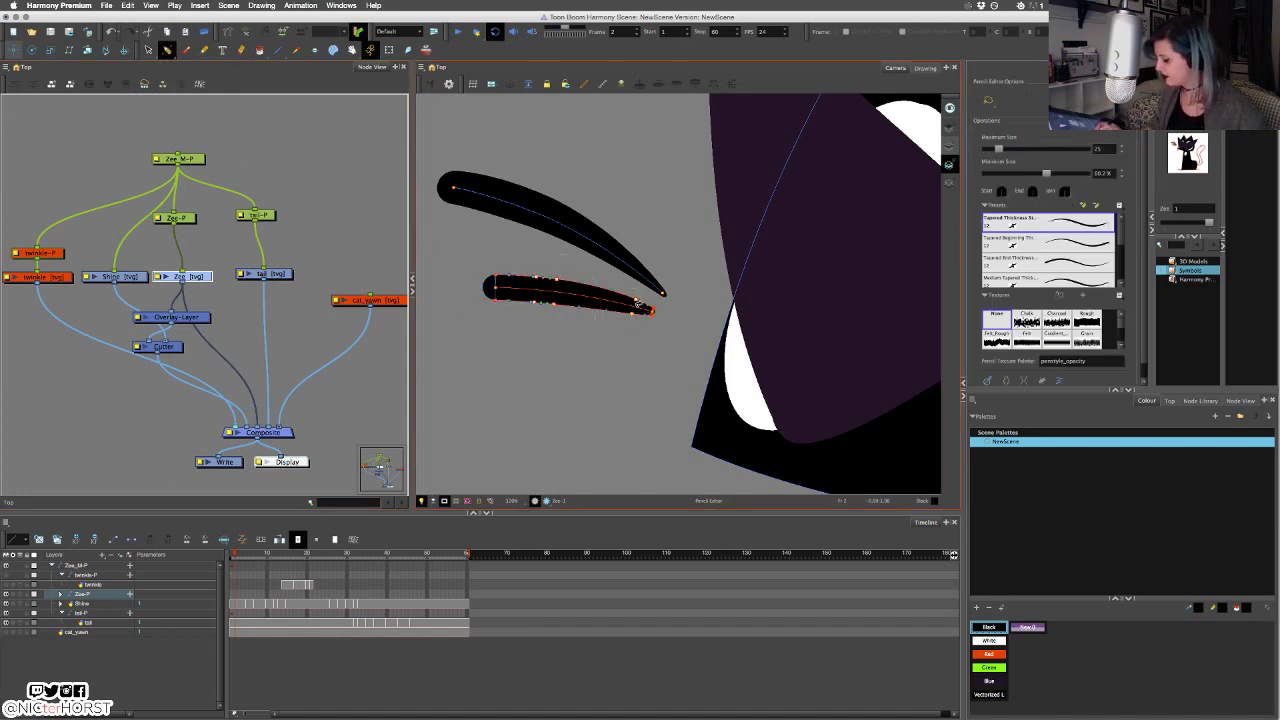
pyautogui.press('Delete')
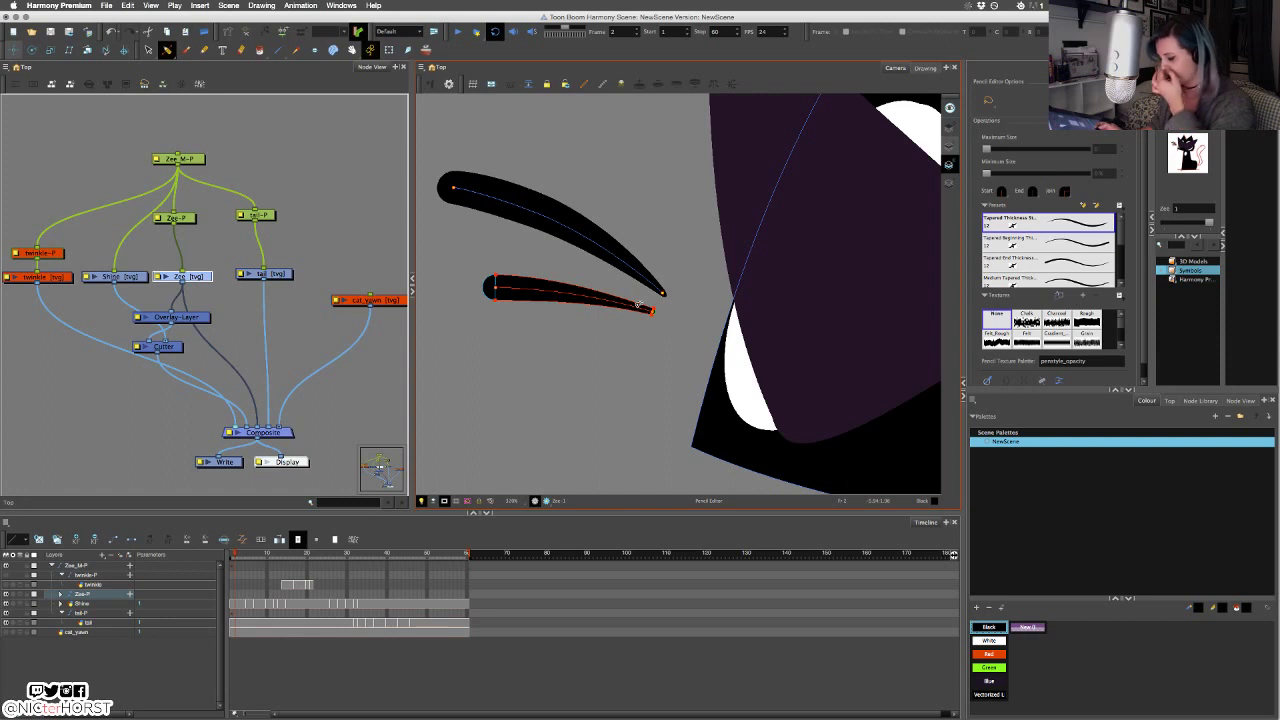
# Reshape the cap and thickness contour at the lower whisker's narrow inner tip.
pyautogui.press('2')
pyautogui.press('2')
pyautogui.press('2')
pyautogui.press('2')
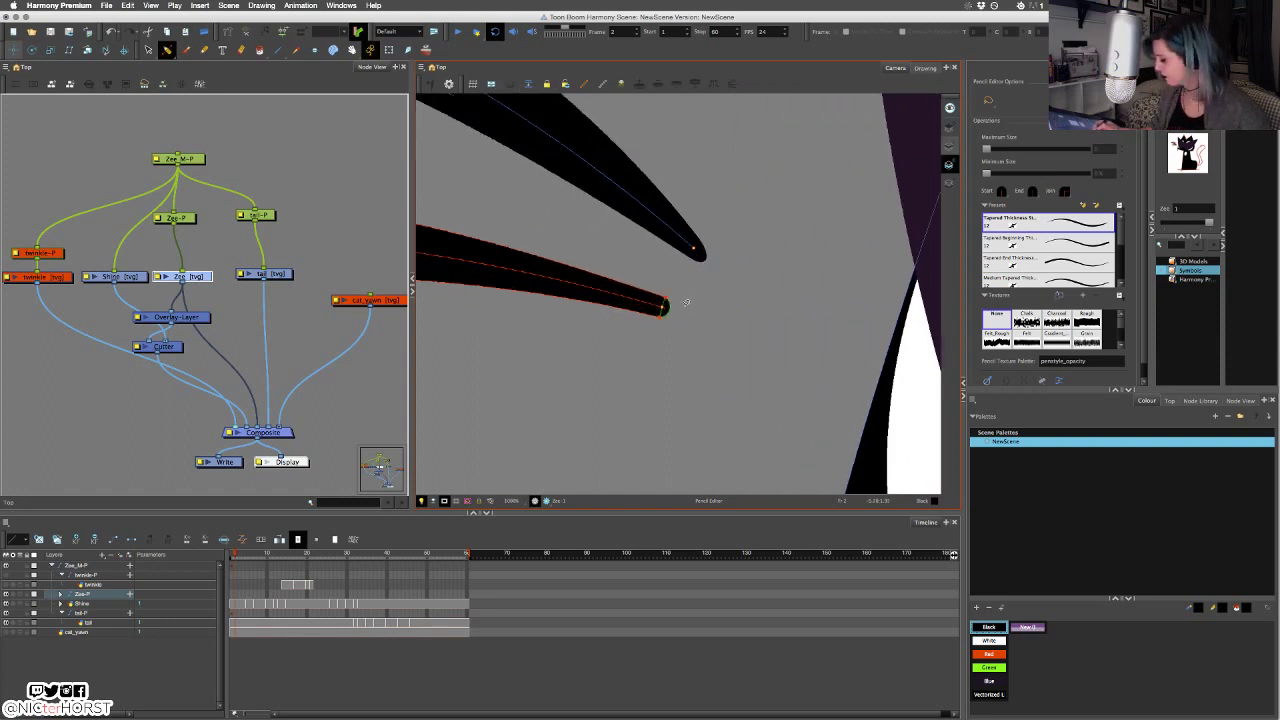
pyautogui.moveTo(680, 299)
pyautogui.mouseDown()
pyautogui.moveTo(650, 298)
pyautogui.moveTo(689, 308)
pyautogui.moveTo(688, 330)
pyautogui.mouseUp()
pyautogui.click(661, 325)
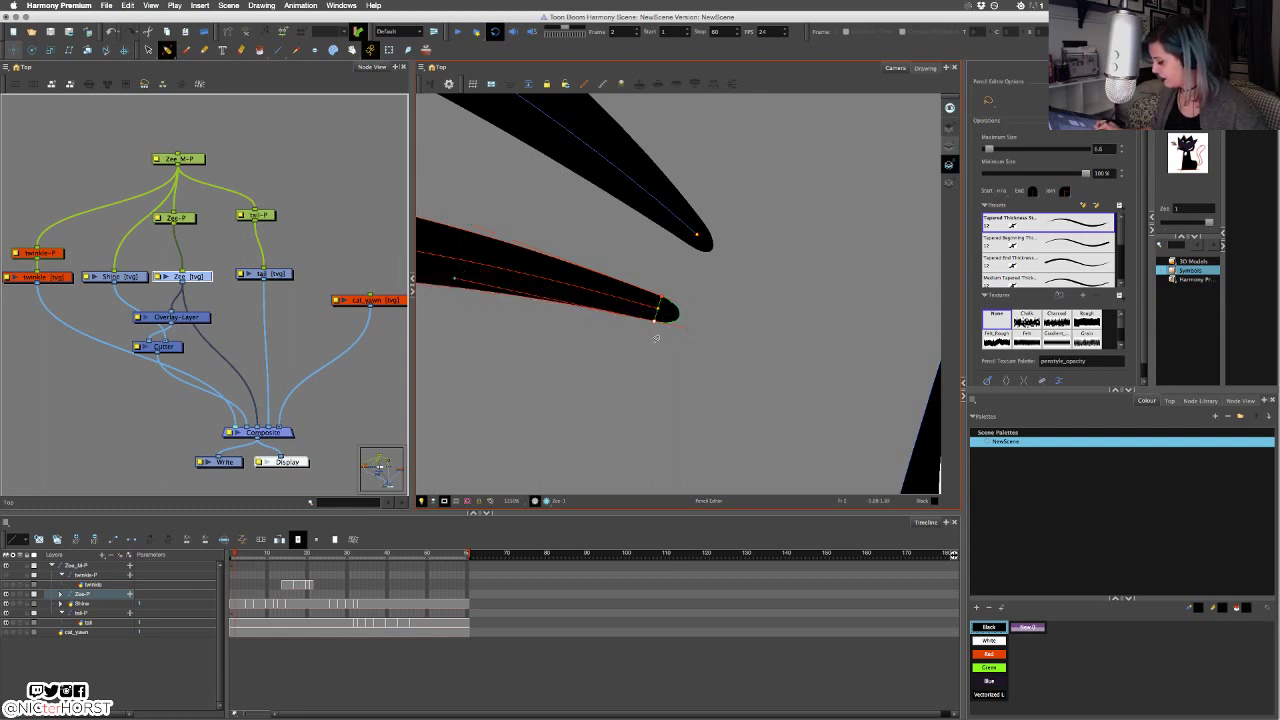
# Extend the lower whisker's rounded outer cap by adjusting the thickness handles on its upper and lower edges.
pyautogui.press('1')
pyautogui.press('1')
pyautogui.press('1')
pyautogui.moveTo(551, 330); pyautogui.dragTo(797, 331)
pyautogui.press('2')
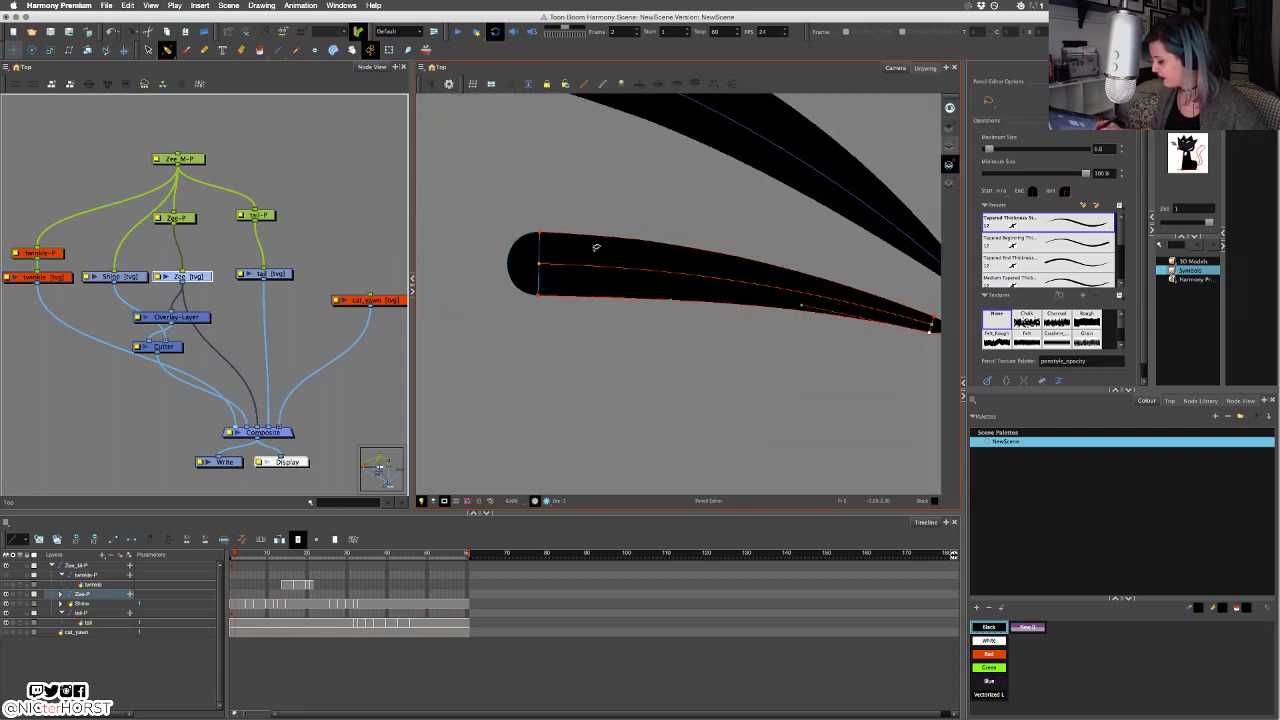
pyautogui.click(540, 232)
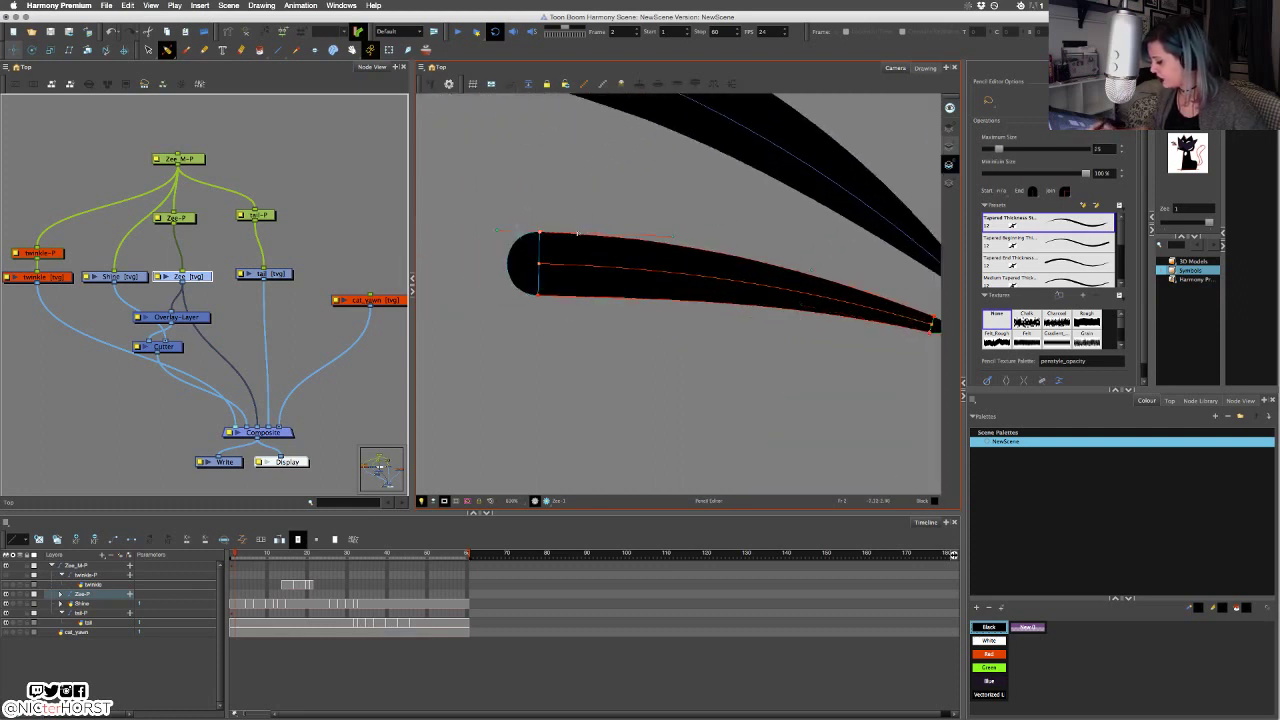
pyautogui.moveTo(484, 233); pyautogui.dragTo(479, 235)
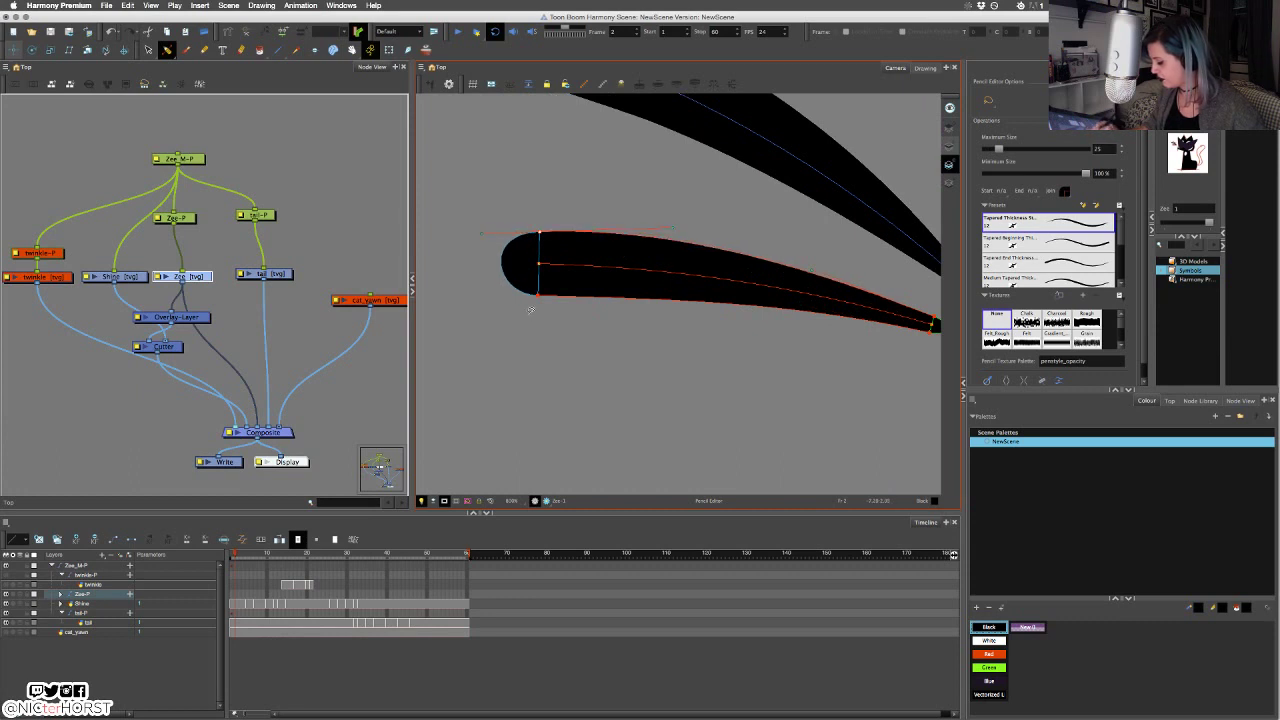
pyautogui.click(538, 295)
pyautogui.moveTo(486, 295); pyautogui.dragTo(491, 300)
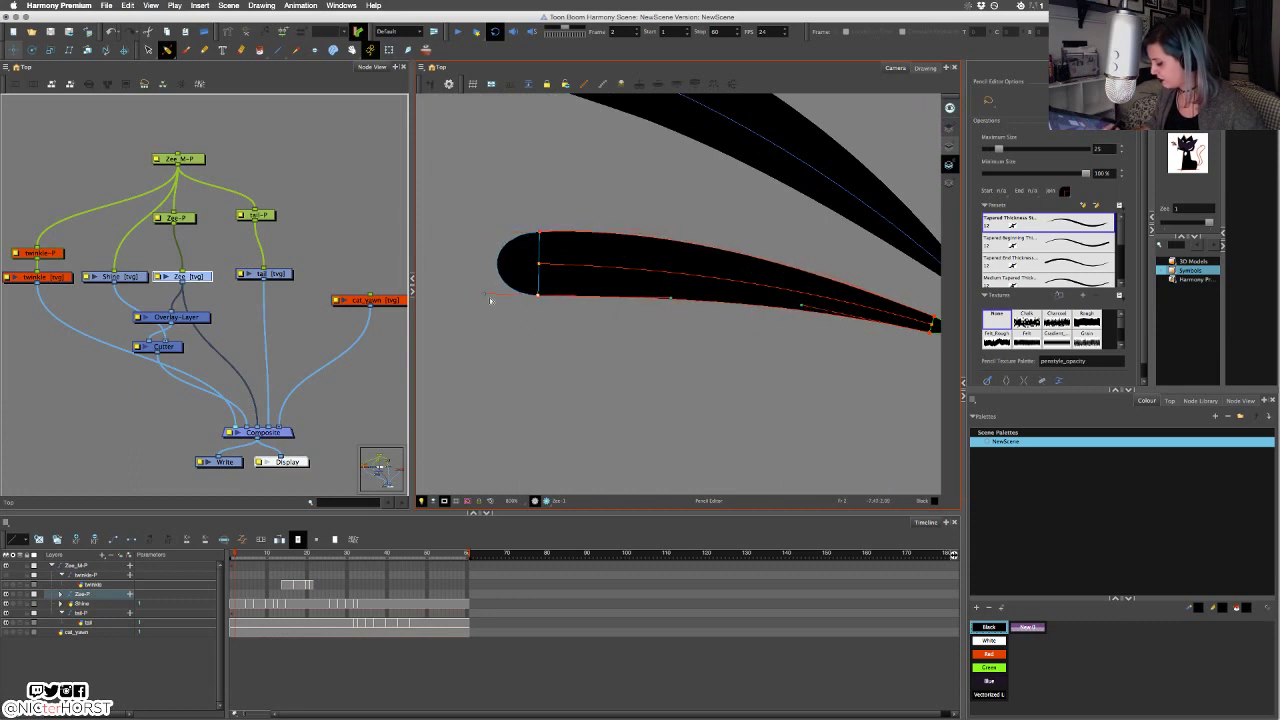
pyautogui.click(542, 324)
# Widen the lower whisker's thickness at its outer end.
pyautogui.press('1')
pyautogui.press('1')
pyautogui.press('1')
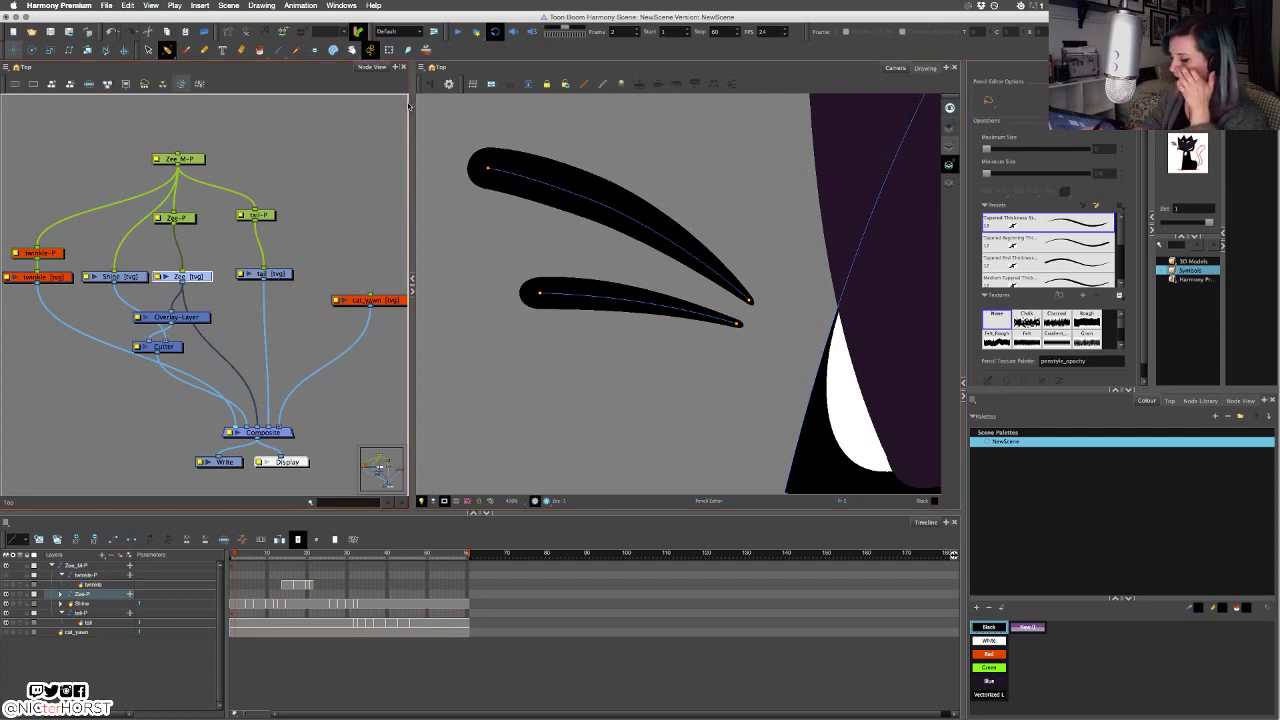
pyautogui.click(545, 292)
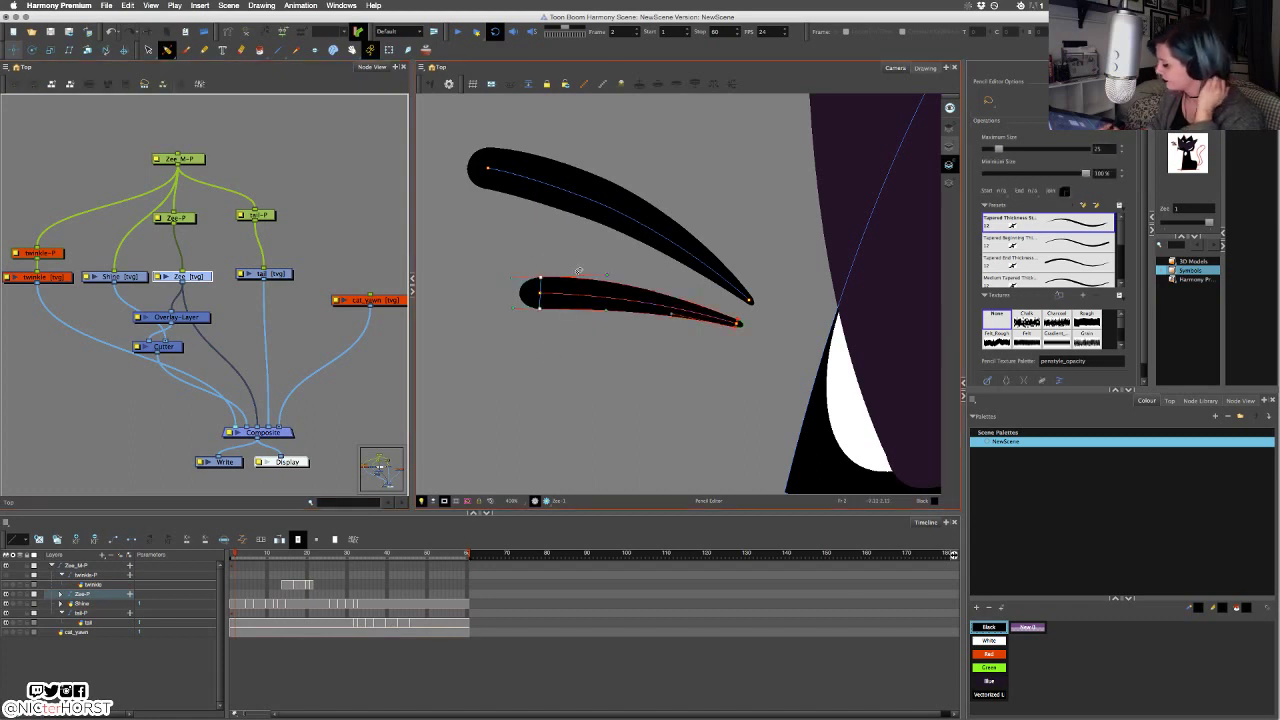
pyautogui.moveTo(541, 277); pyautogui.dragTo(541, 313)
pyautogui.click(557, 323)
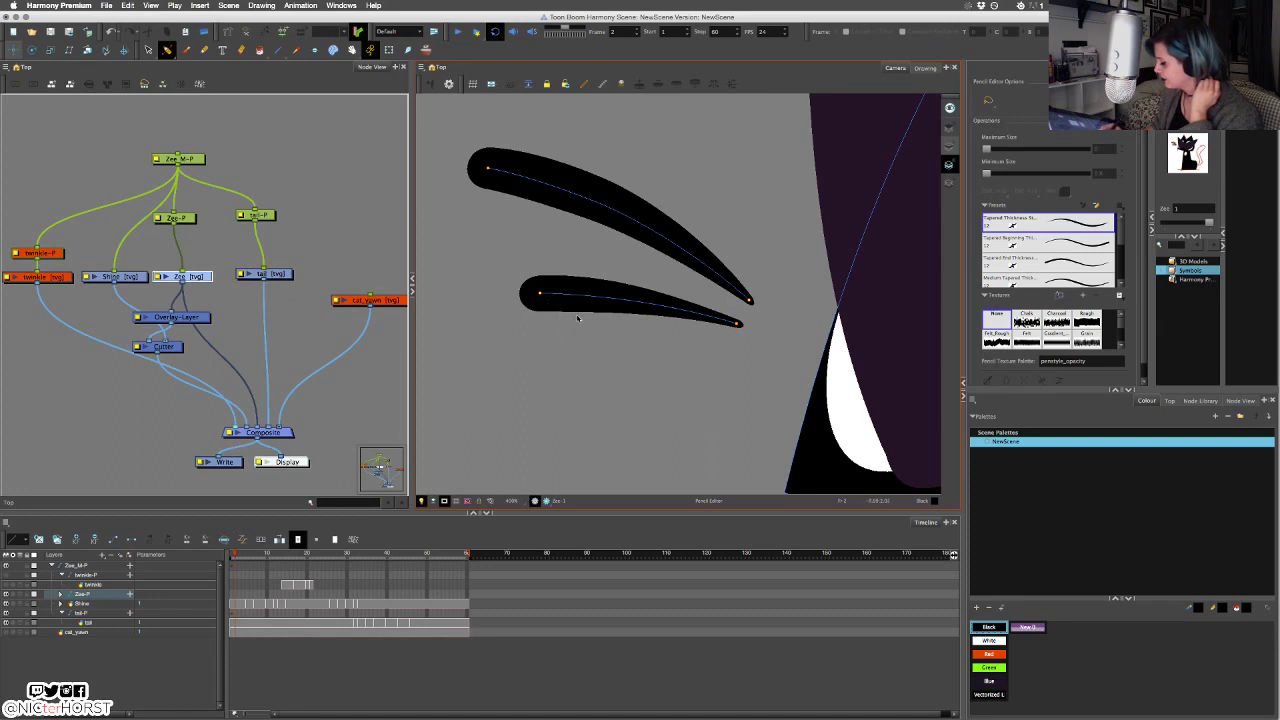
# Fine-tune the thickness curves on the lower whisker's upper and lower edges for an even taper.
pyautogui.click(580, 300)
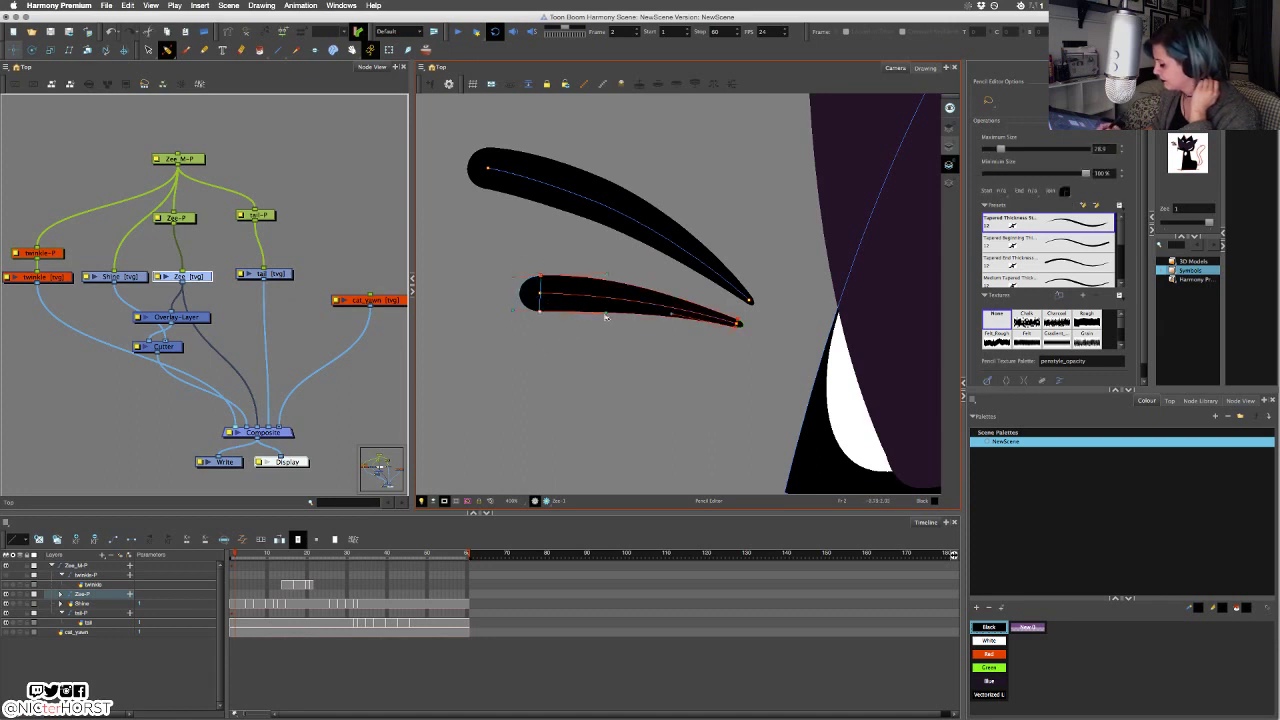
pyautogui.moveTo(600, 314); pyautogui.dragTo(601, 312)
pyautogui.click(541, 275)
pyautogui.click(671, 277)
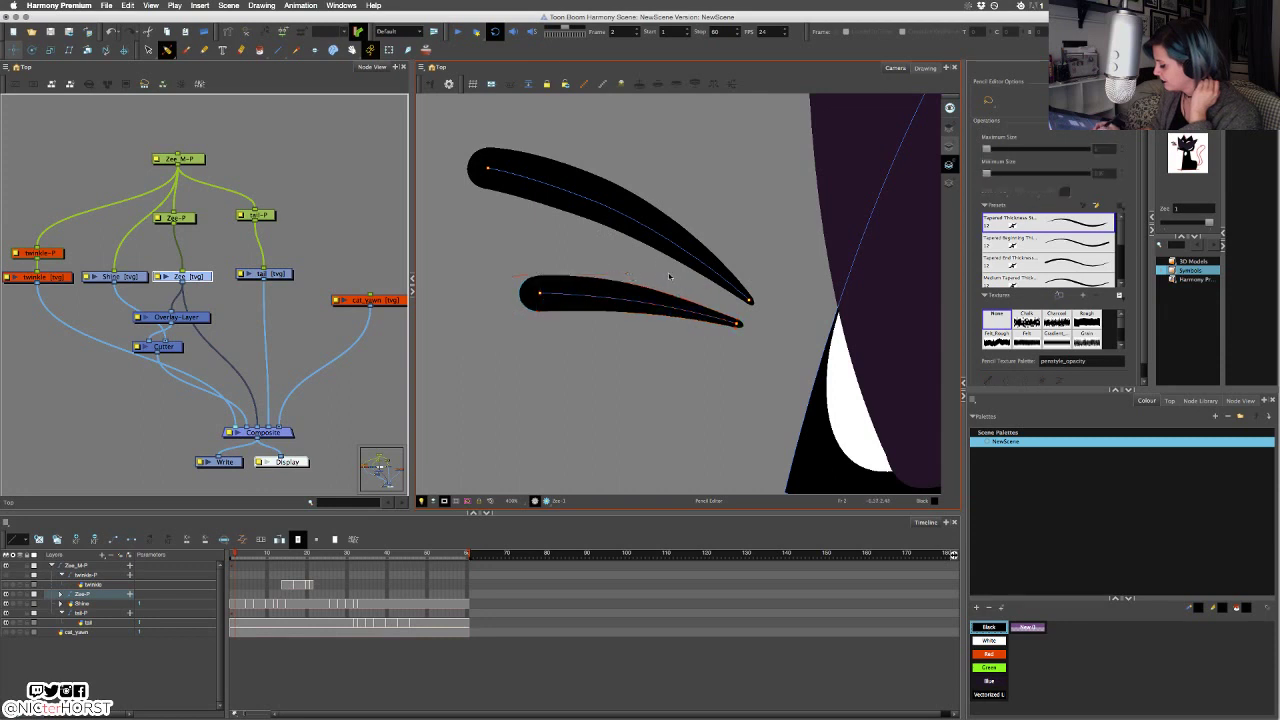
pyautogui.click(740, 322)
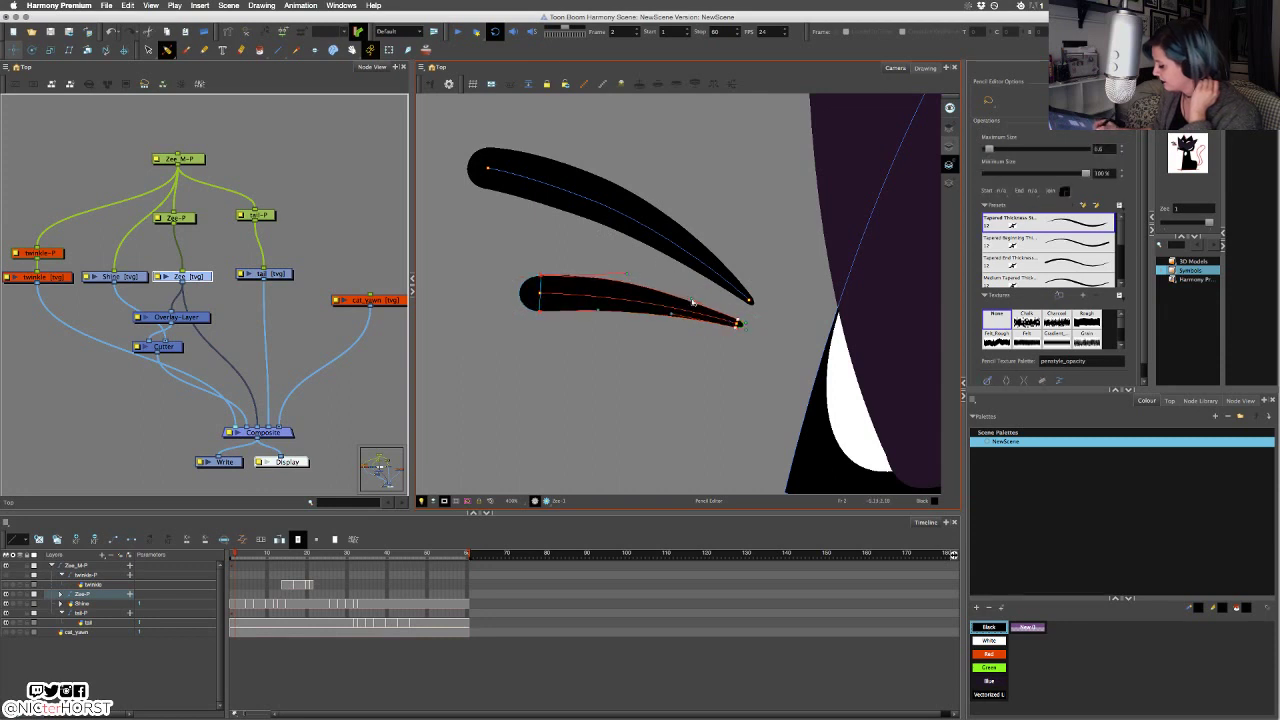
pyautogui.click(755, 299)
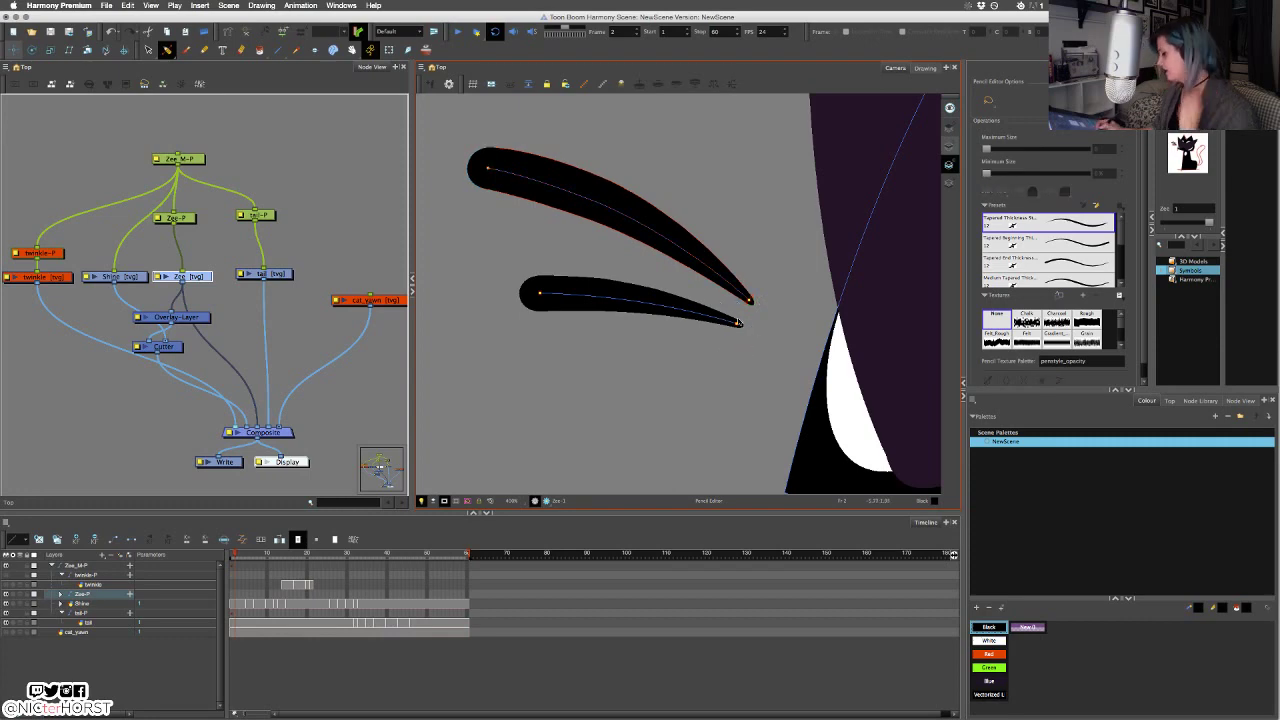
# Deselect the drawing, show the whole cat, and play the animation to check the whiskers in motion.
pyautogui.click(389, 50)
pyautogui.click(700, 400)
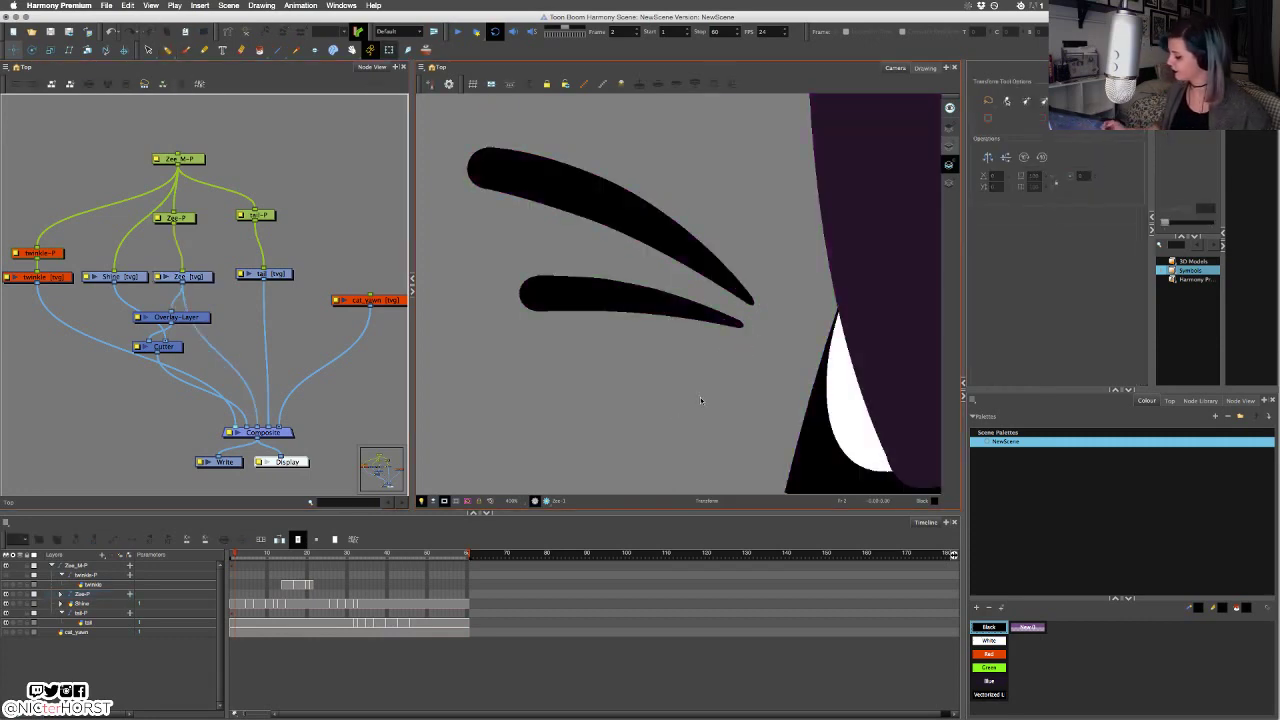
pyautogui.scroll(-6, 700, 399)
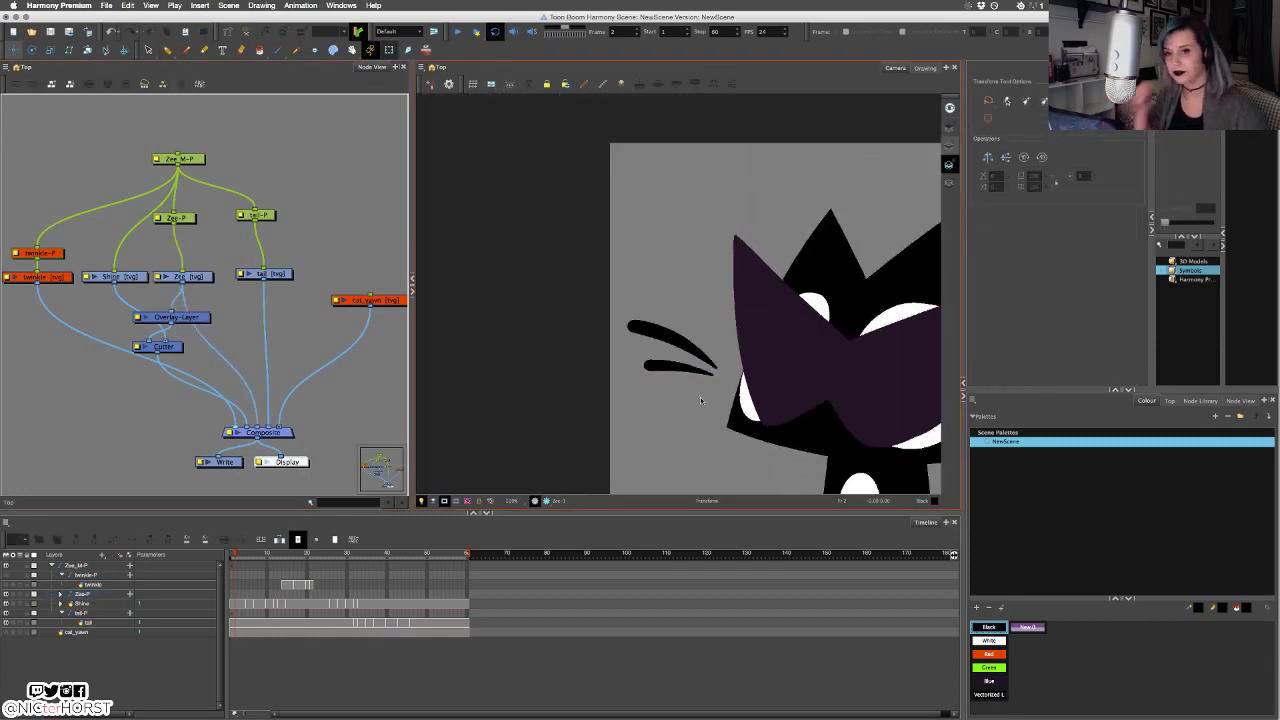
pyautogui.scroll(-2, 700, 398)
pyautogui.press('space')
pyautogui.moveTo(792, 390); pyautogui.dragTo(622, 296)
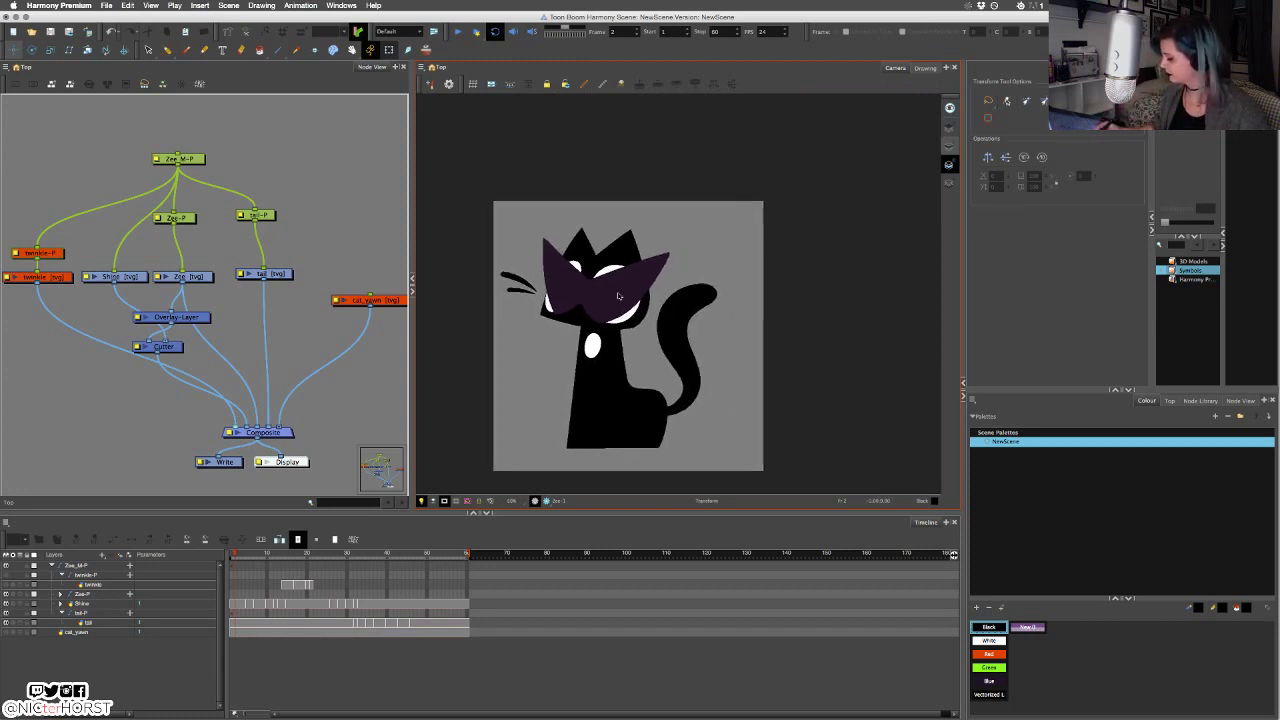
pyautogui.scroll(-1, 622, 296)
pyautogui.press('space')
pyautogui.moveTo(698, 349); pyautogui.dragTo(674, 343)
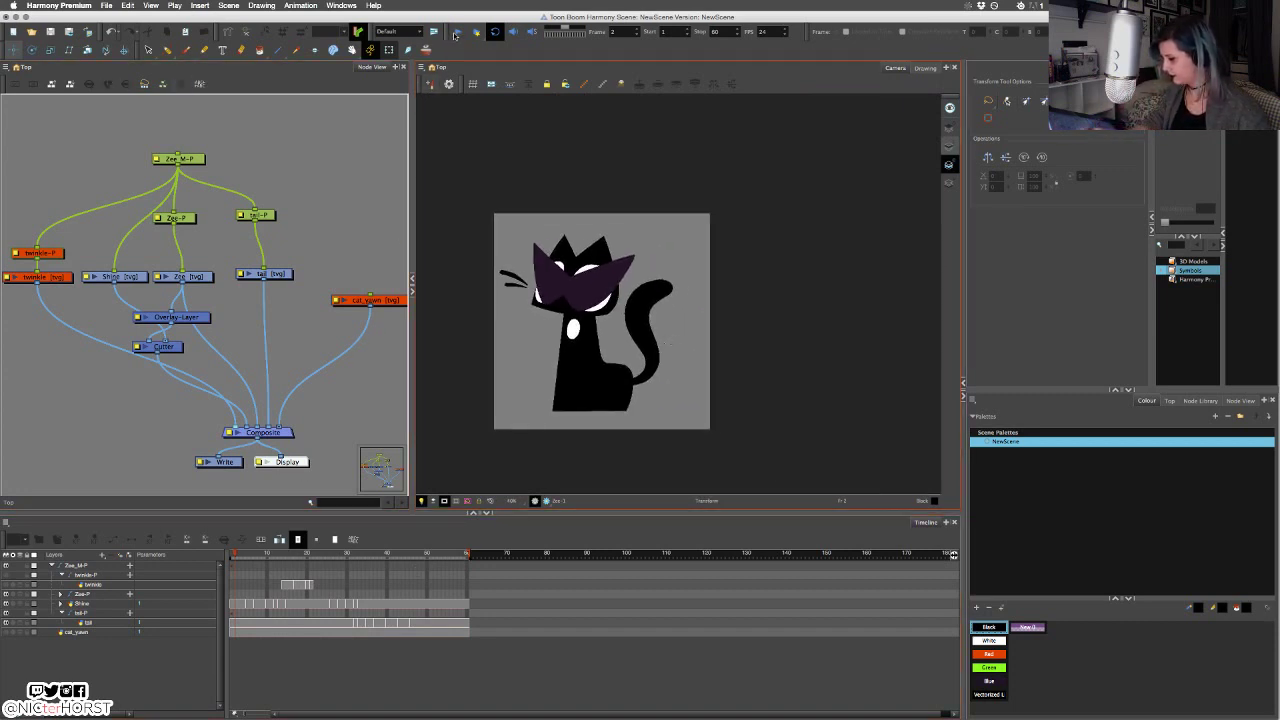
pyautogui.click(457, 34)
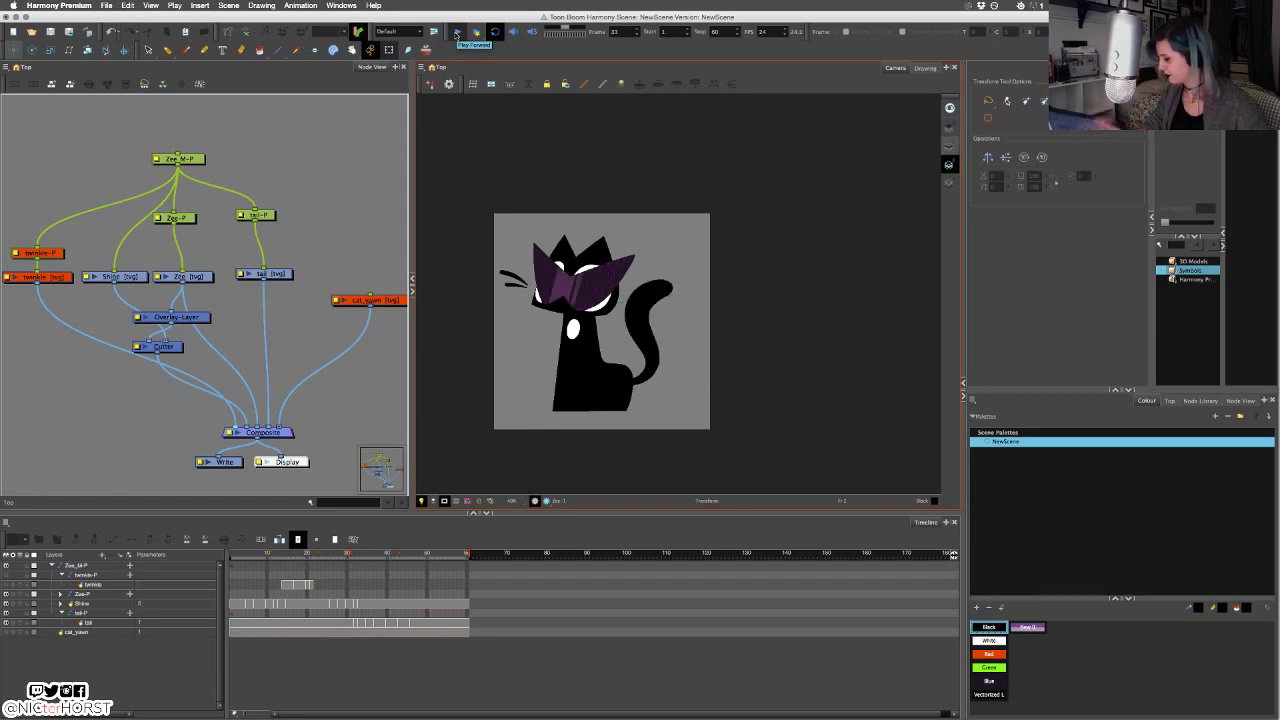
pyautogui.click(457, 35)
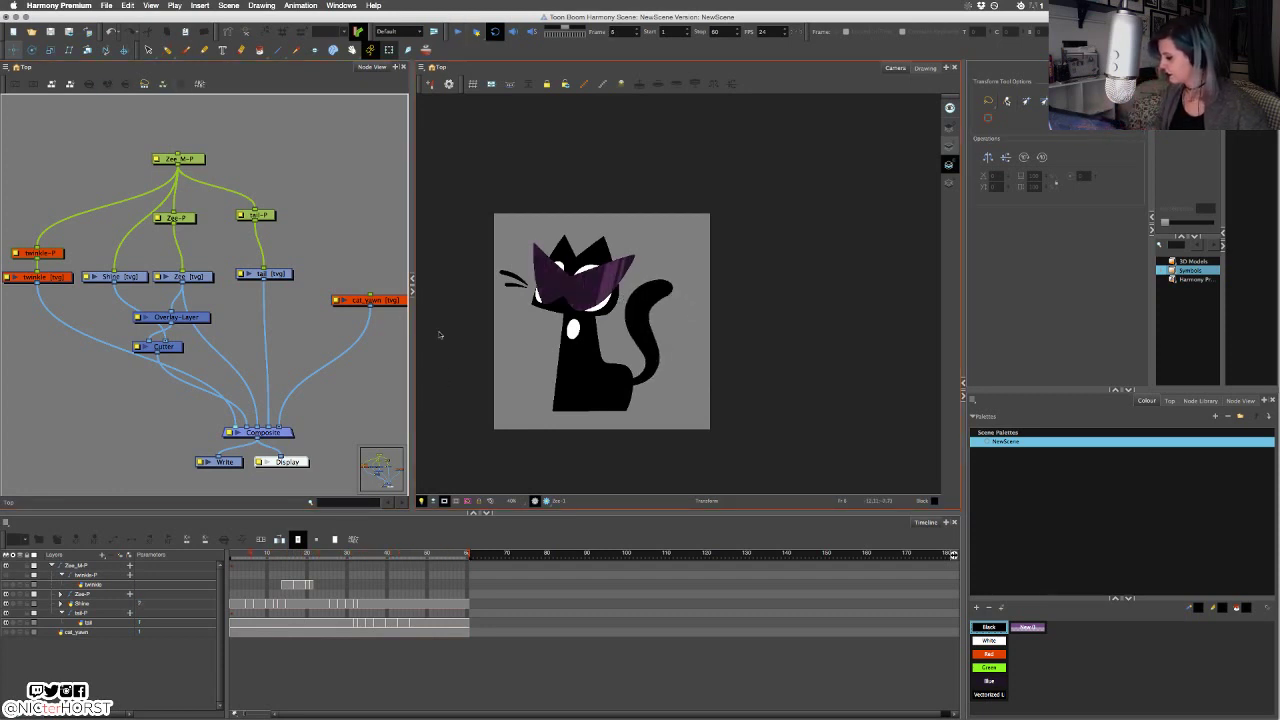
# Open the curled tail drawing at frame 37 for editing with the Contour Editor on its Line Art layer.
pyautogui.click(182, 159)
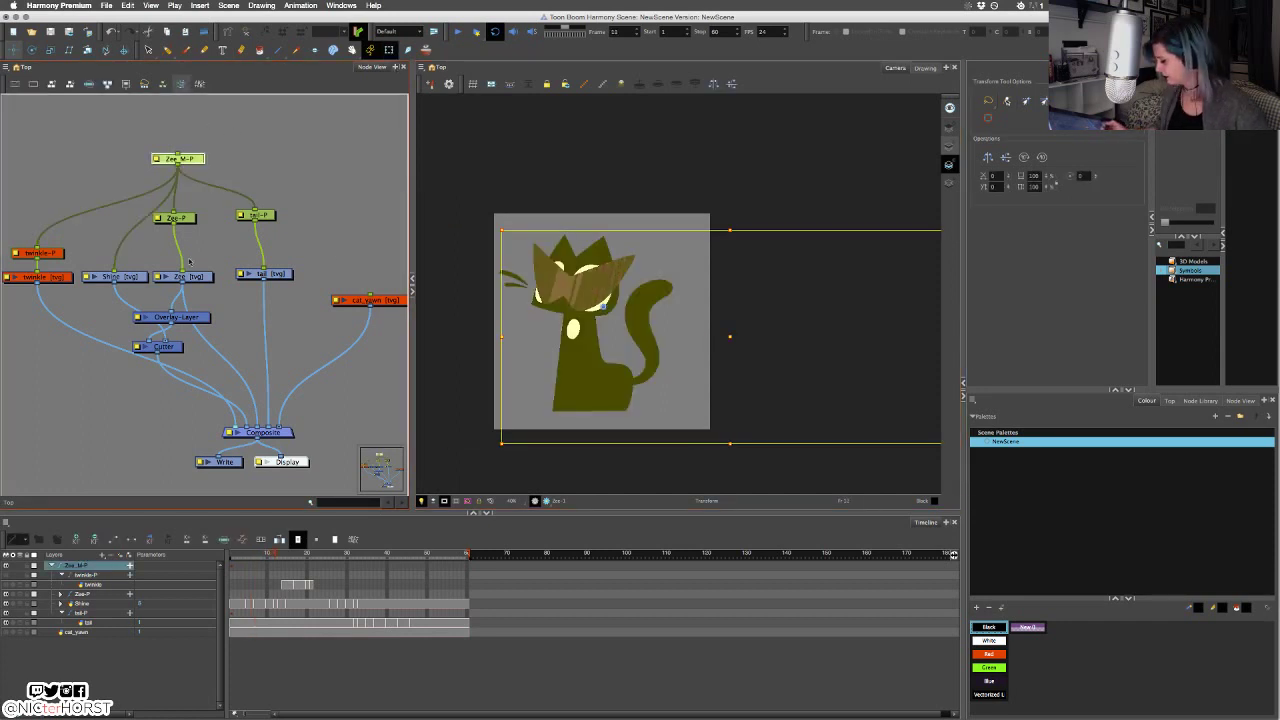
pyautogui.click(369, 50)
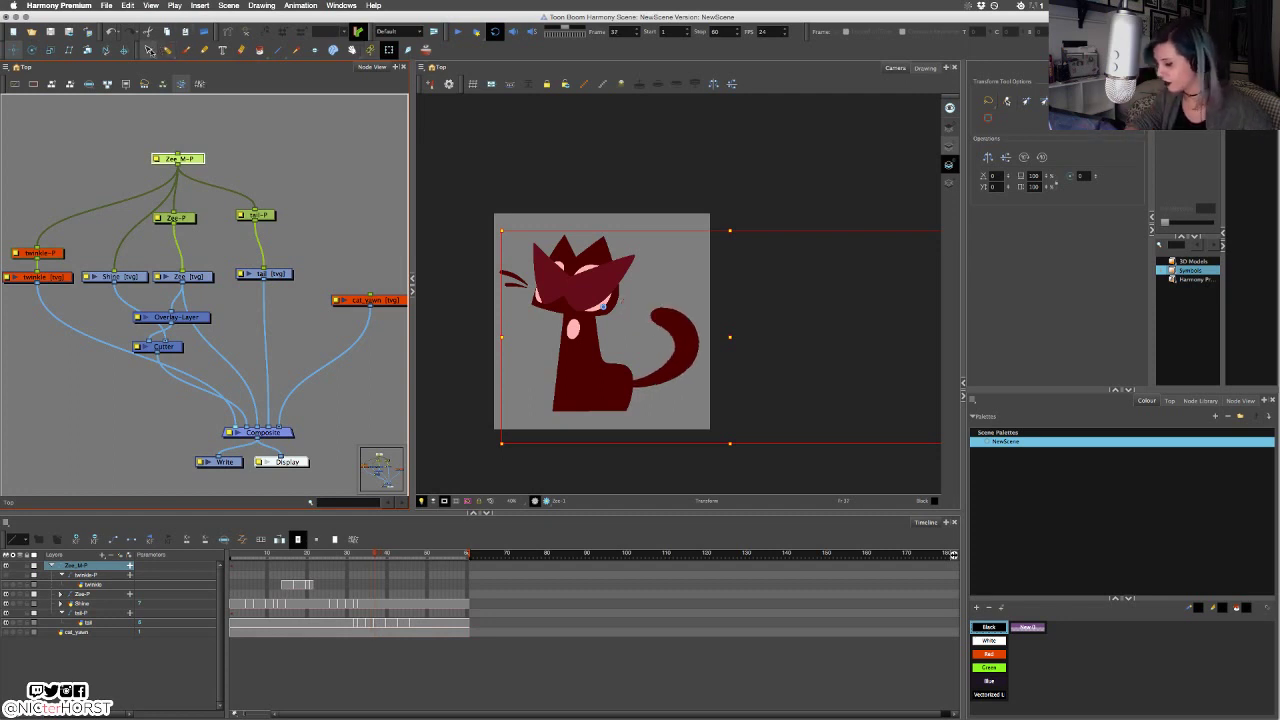
pyautogui.click(150, 51)
pyautogui.click(168, 50)
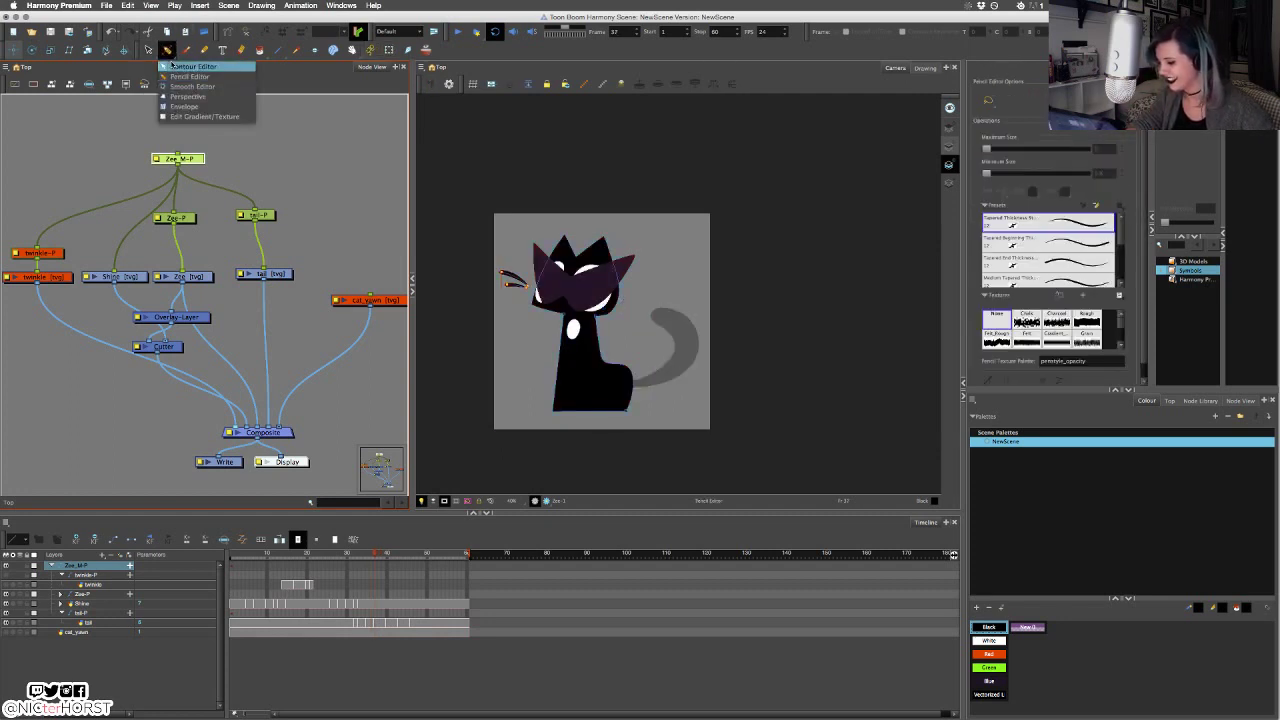
pyautogui.click(173, 65)
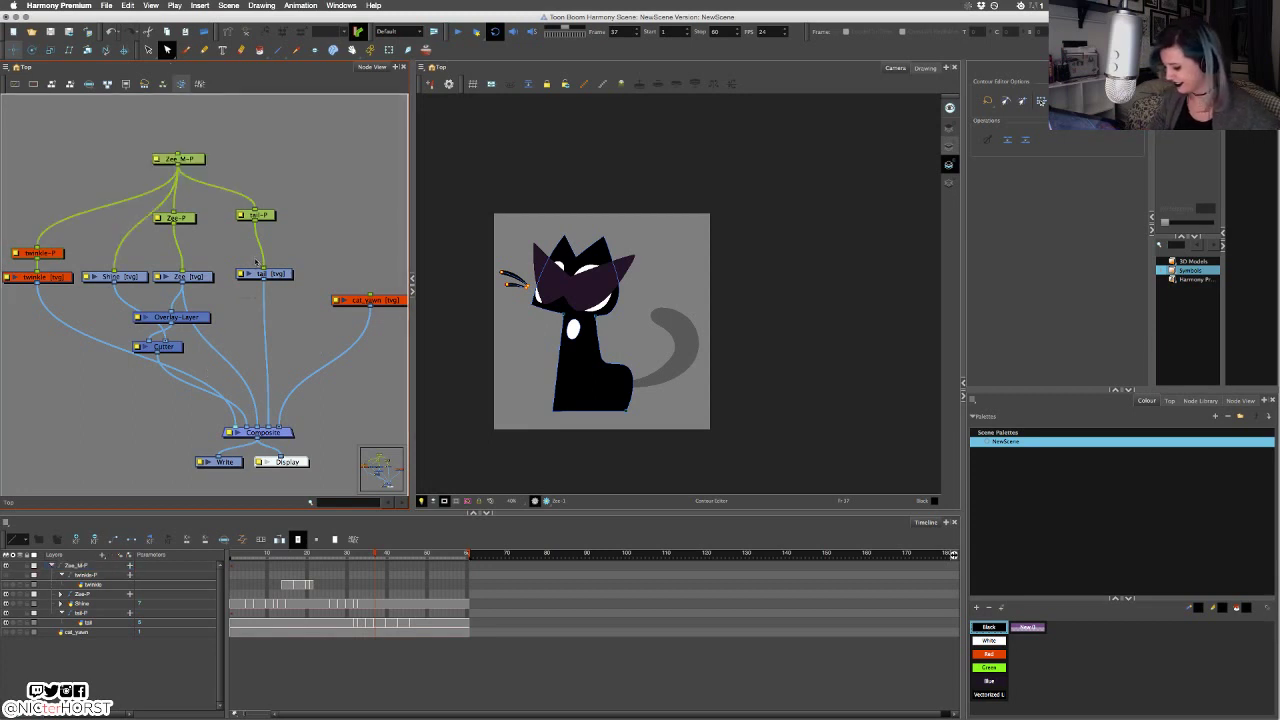
pyautogui.click(258, 272)
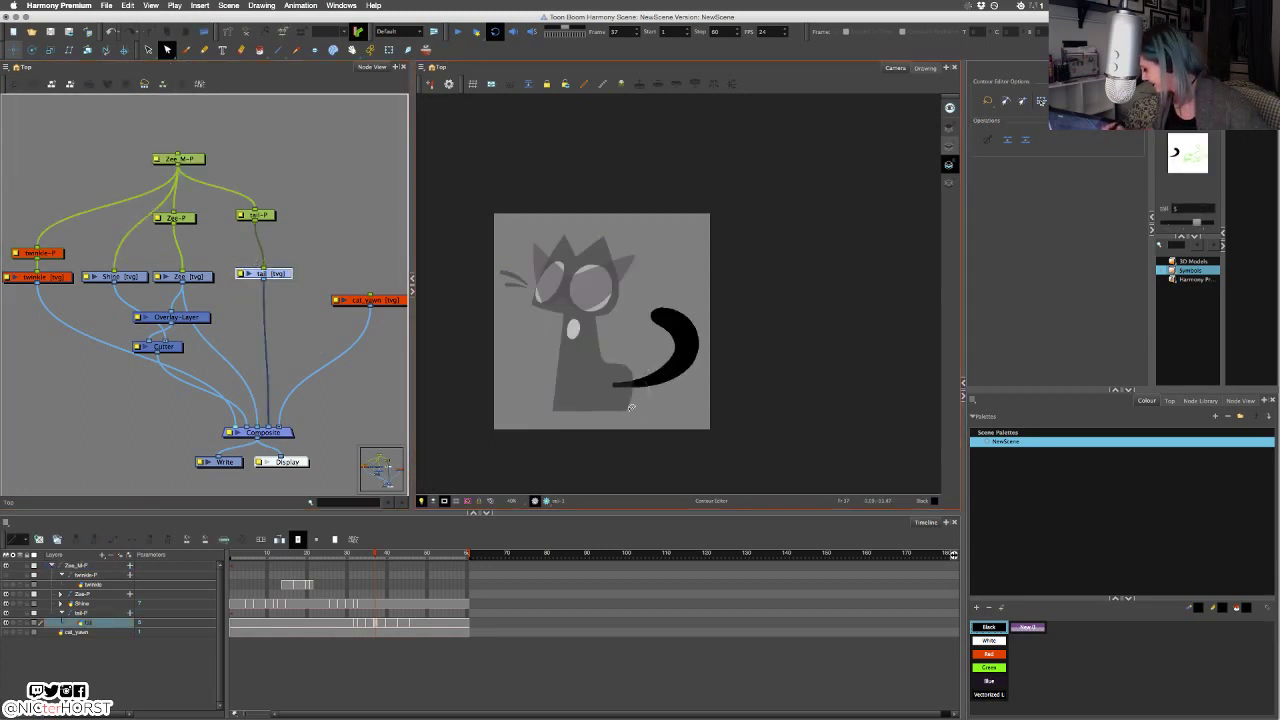
pyautogui.click(949, 147)
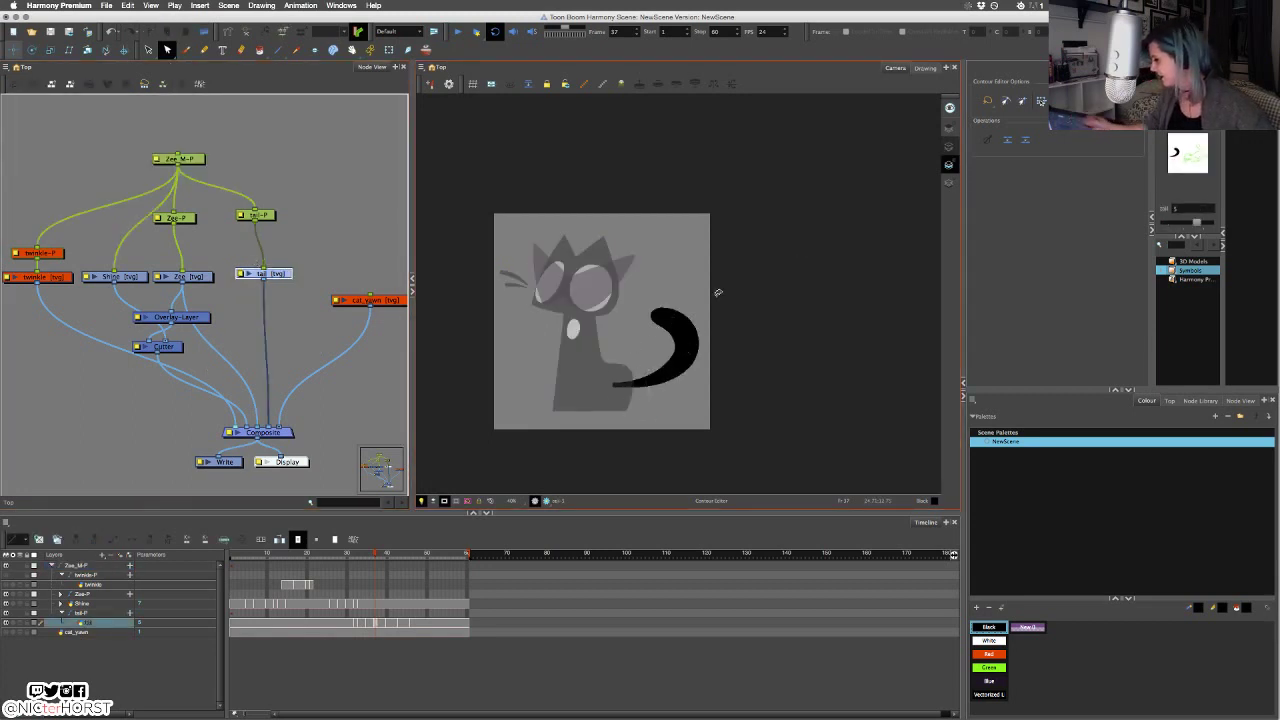
pyautogui.click(655, 377)
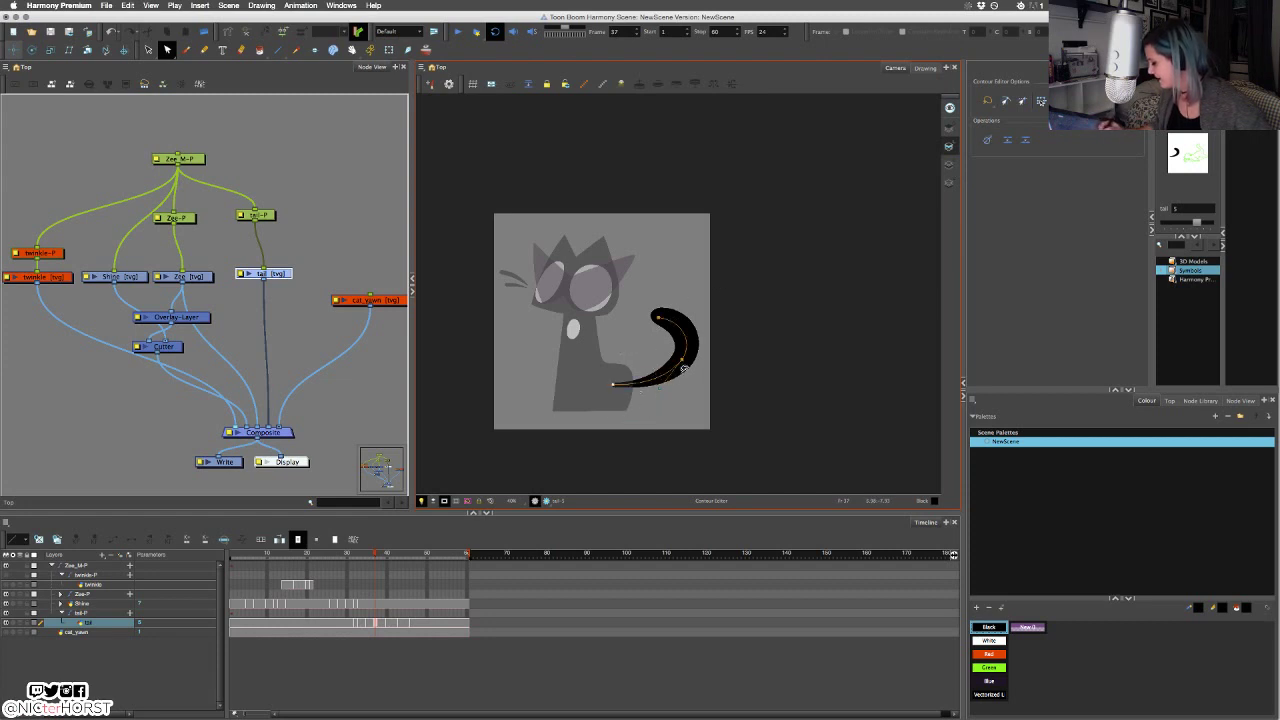
# Shift the curled tail's middle contour point and its curve handle outward for a rounder bend.
pyautogui.scroll(2, 660, 368)
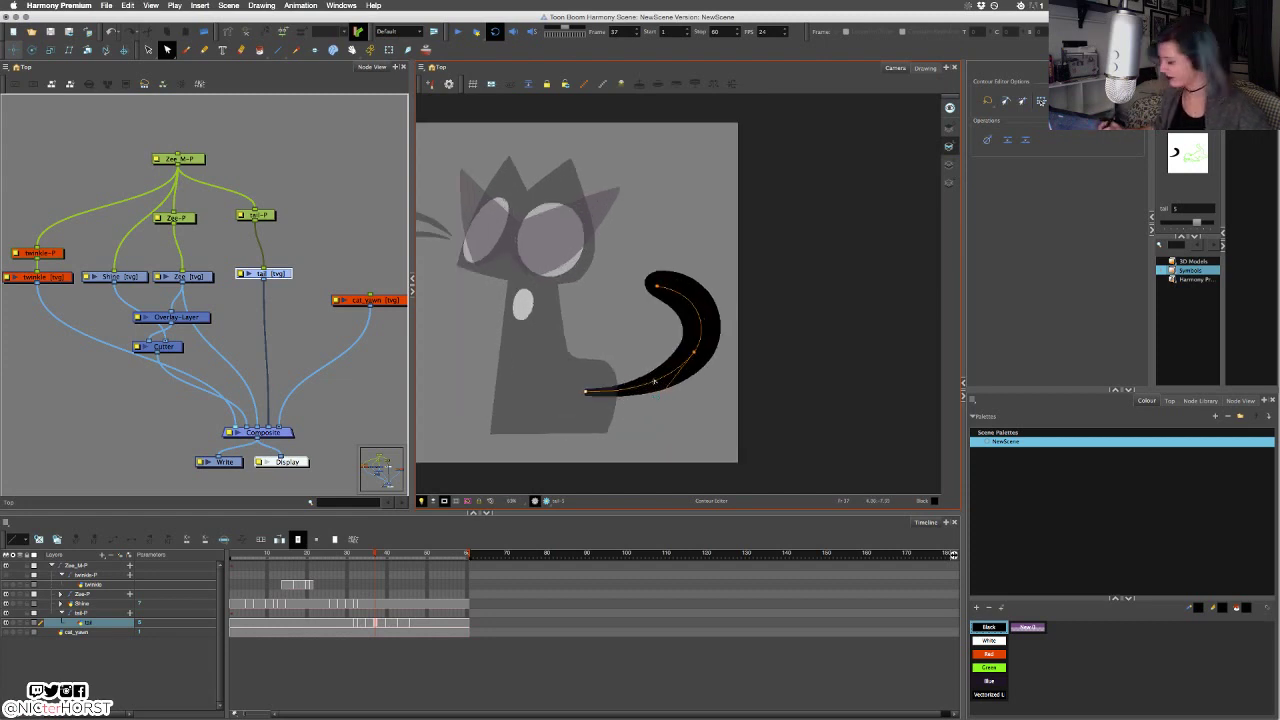
pyautogui.scroll(2, 655, 382)
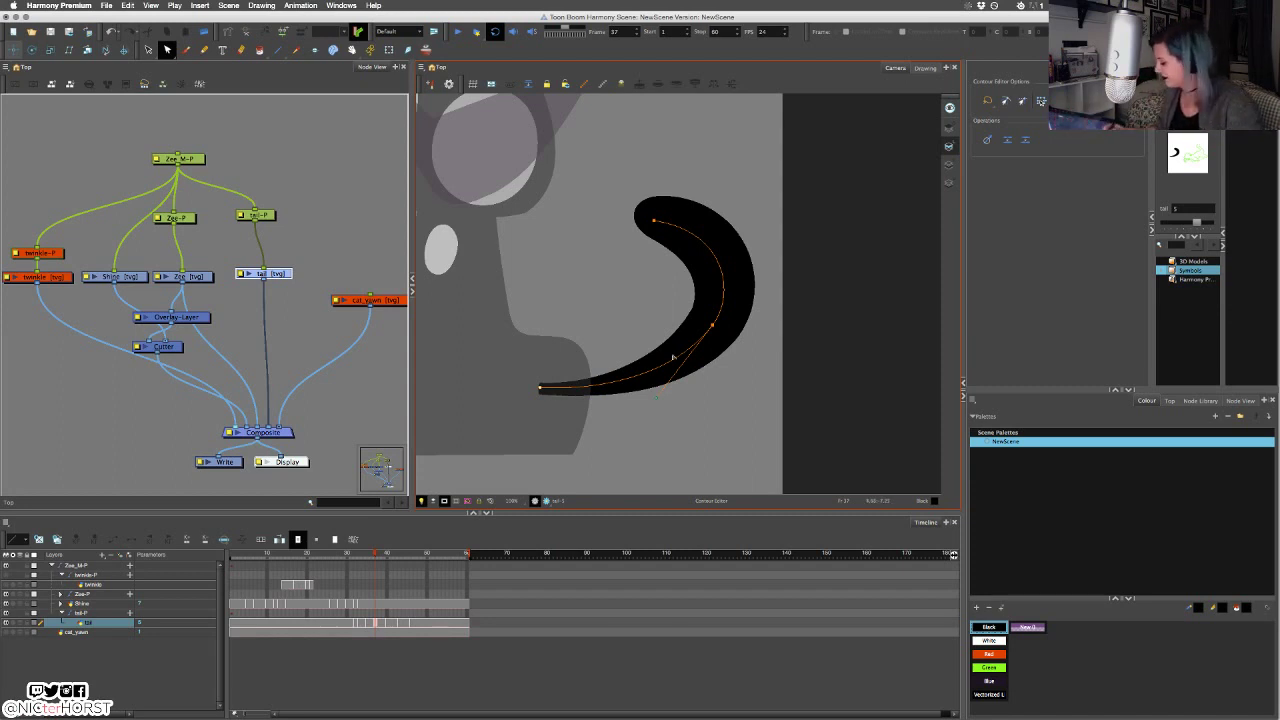
pyautogui.moveTo(710, 329); pyautogui.dragTo(750, 290)
pyautogui.click(751, 308)
pyautogui.click(724, 328)
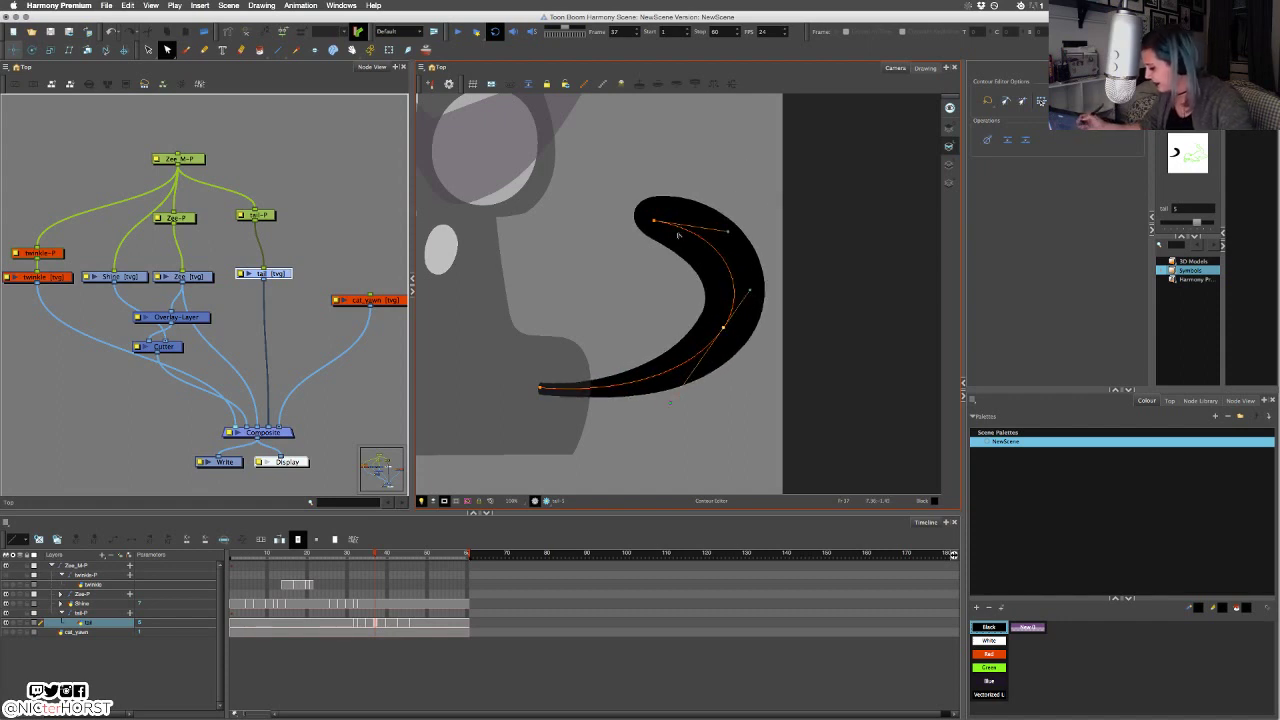
# Compare the tail's poses along the timeline and nudge the curled tail's tip point slightly away from the body.
pyautogui.moveTo(377, 555)
pyautogui.mouseDown()
pyautogui.moveTo(256, 563)
pyautogui.moveTo(447, 574)
pyautogui.mouseUp()
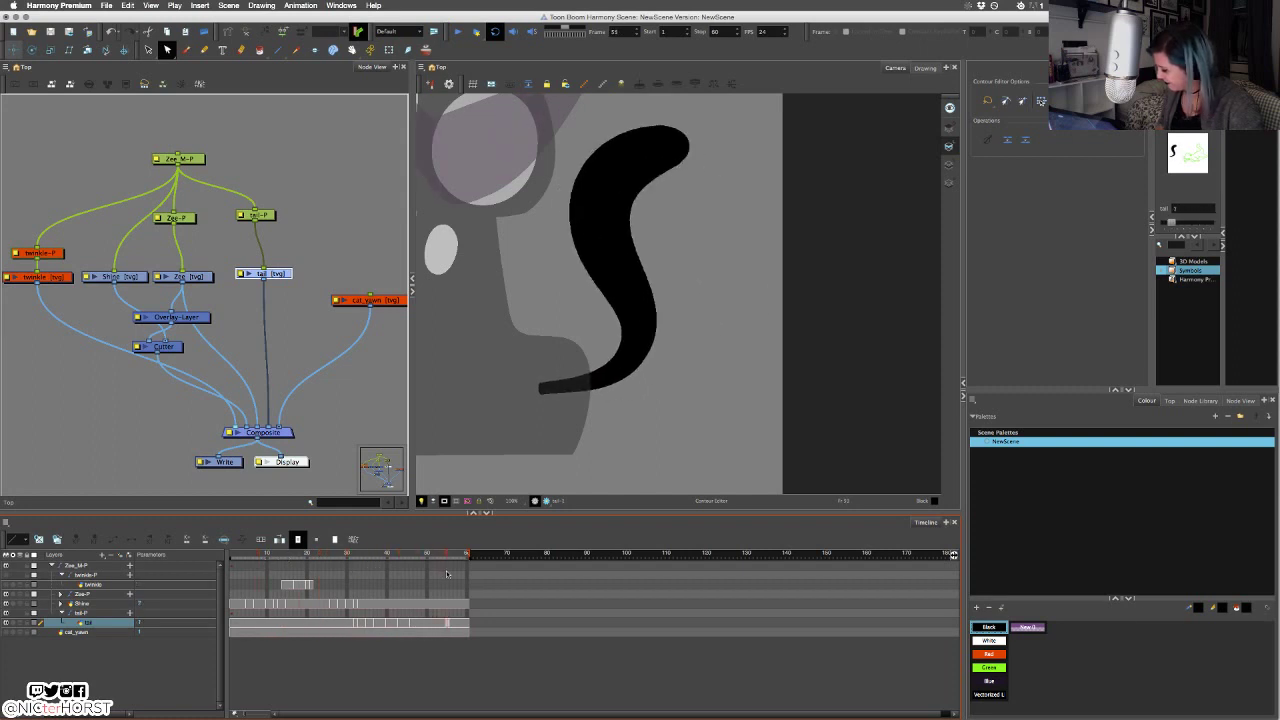
pyautogui.moveTo(292, 564)
pyautogui.mouseDown()
pyautogui.moveTo(436, 573)
pyautogui.moveTo(378, 572)
pyautogui.mouseUp()
pyautogui.click(656, 222)
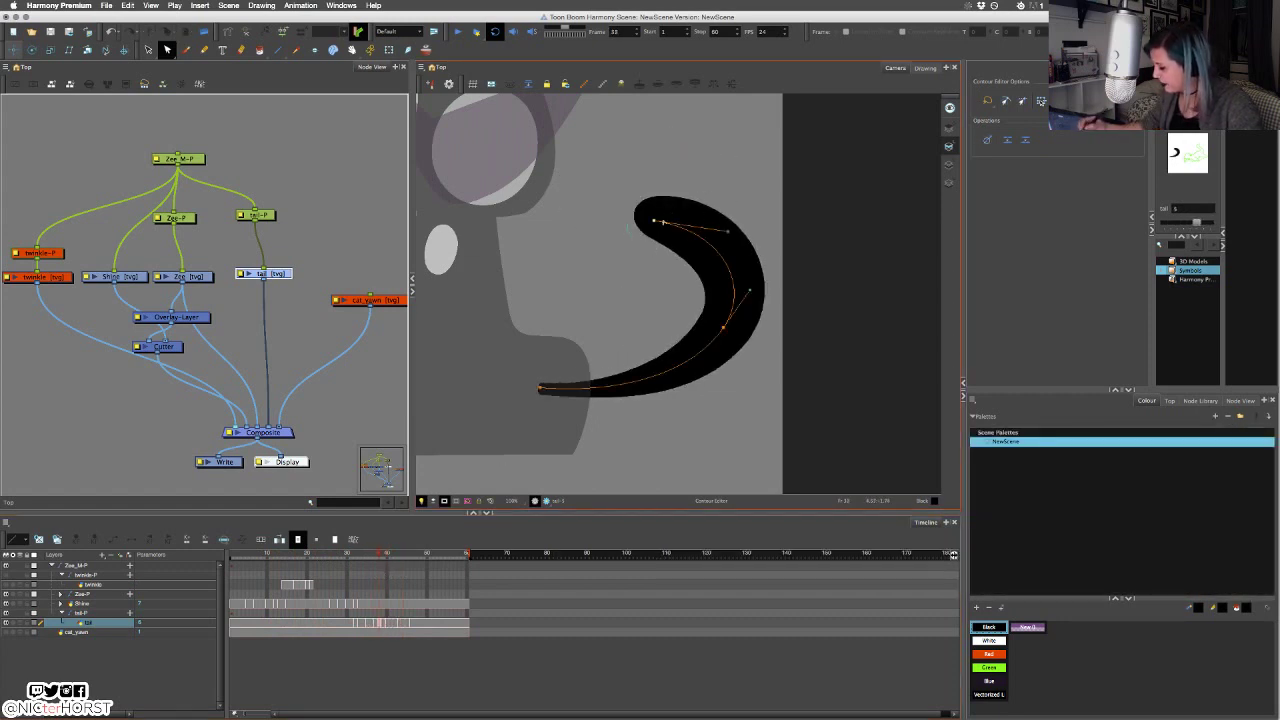
pyautogui.moveTo(656, 222); pyautogui.dragTo(661, 223)
pyautogui.click(726, 188)
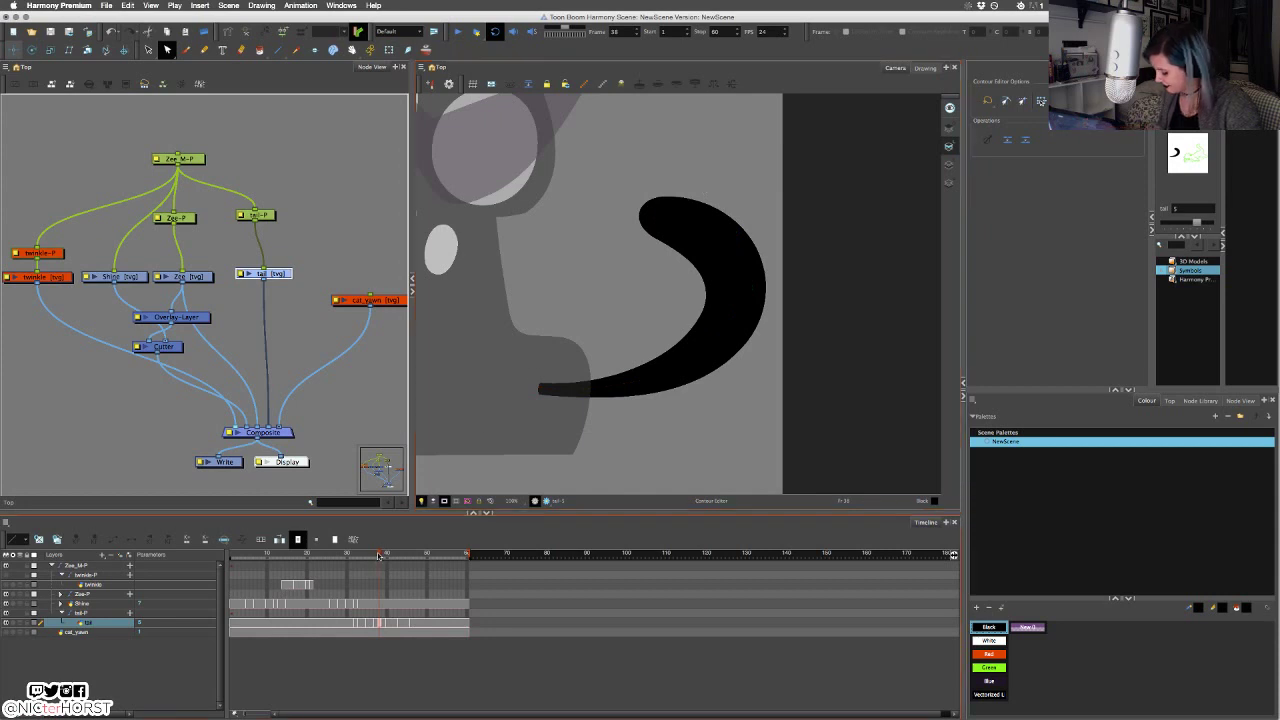
# On the tail's frame 40 drawing, brush a rough black teardrop outline beneath the tail tip on the Overlay layer.
pyautogui.moveTo(380, 560); pyautogui.dragTo(386, 562)
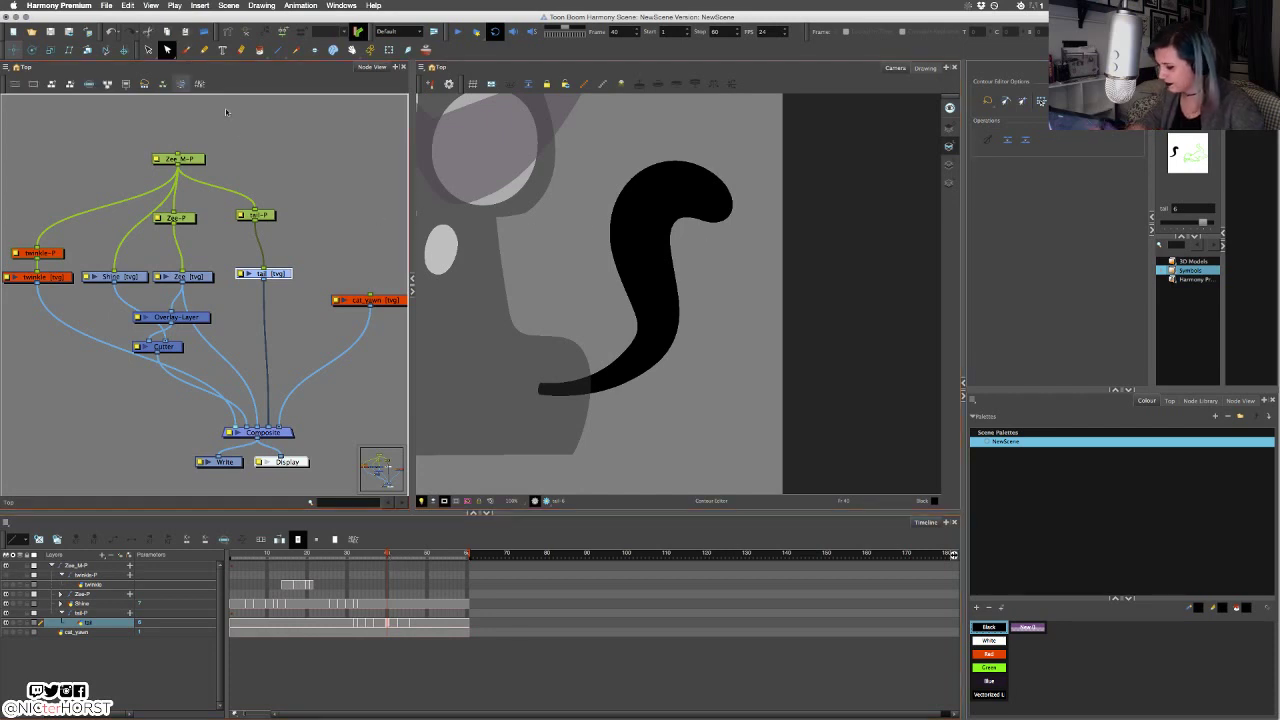
pyautogui.click(186, 50)
pyautogui.moveTo(706, 241); pyautogui.dragTo(736, 237)
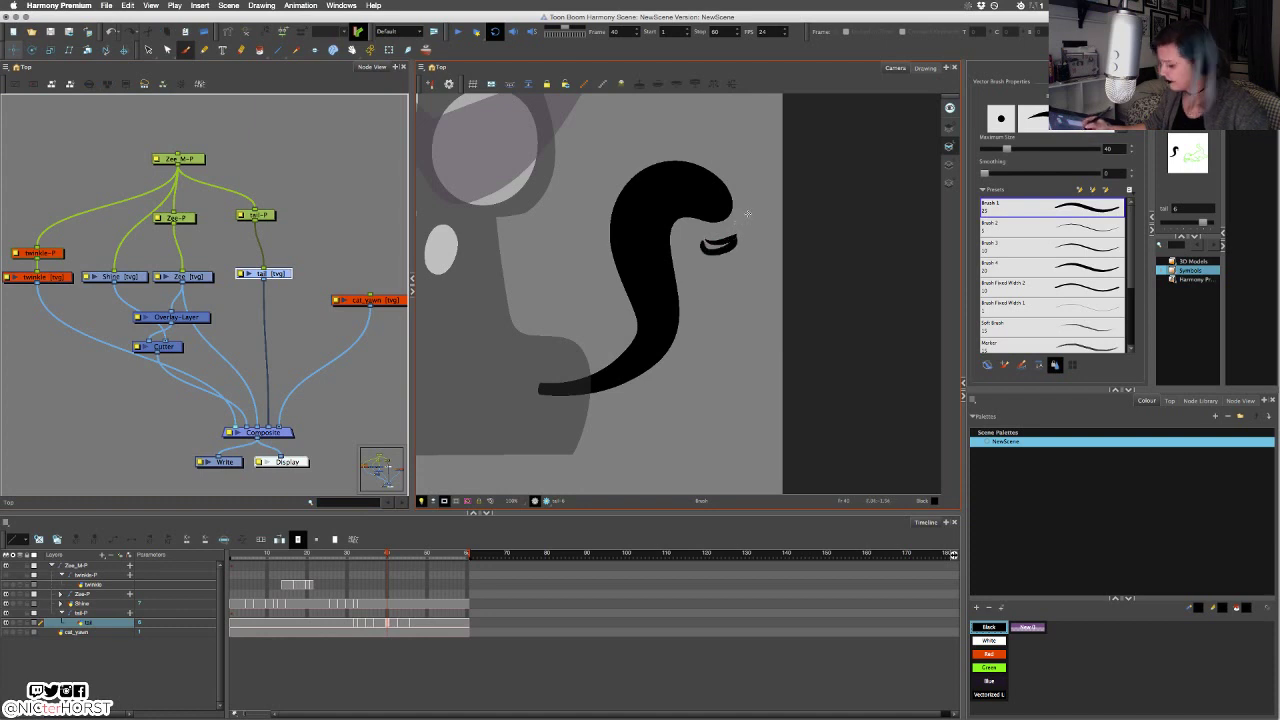
pyautogui.scroll(4, 738, 218)
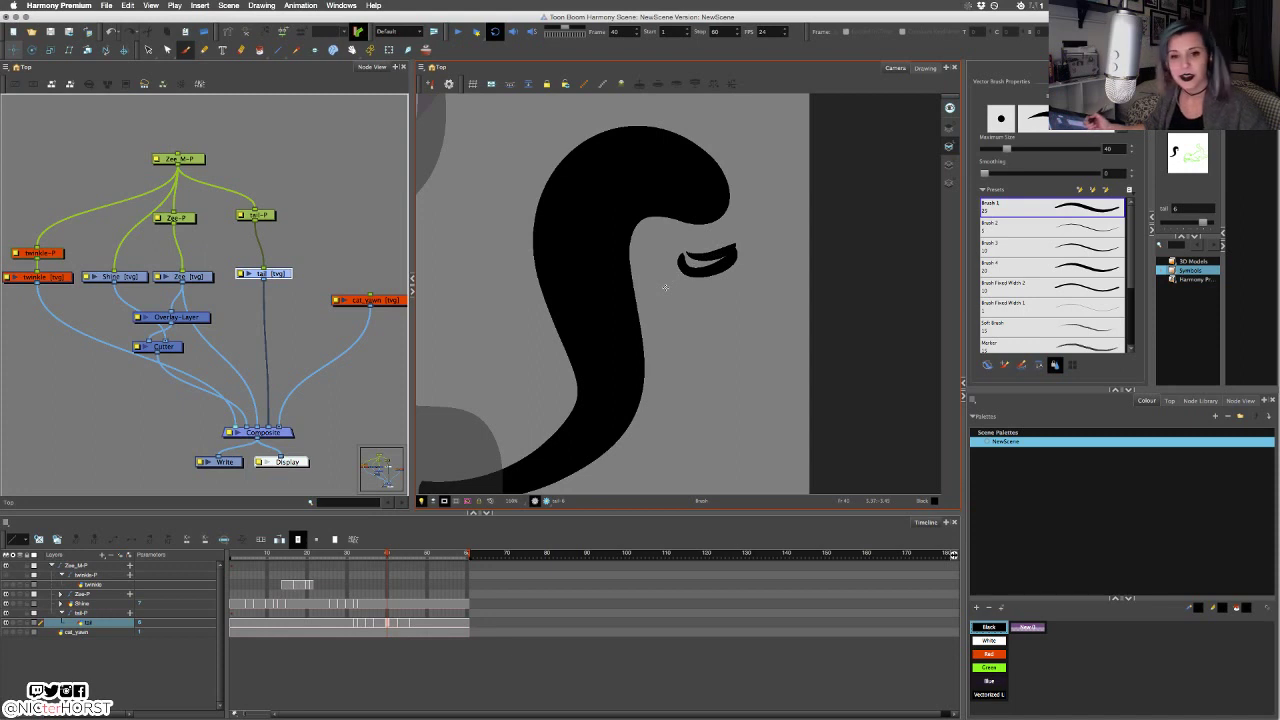
pyautogui.press('super+z')
pyautogui.press('super+z')
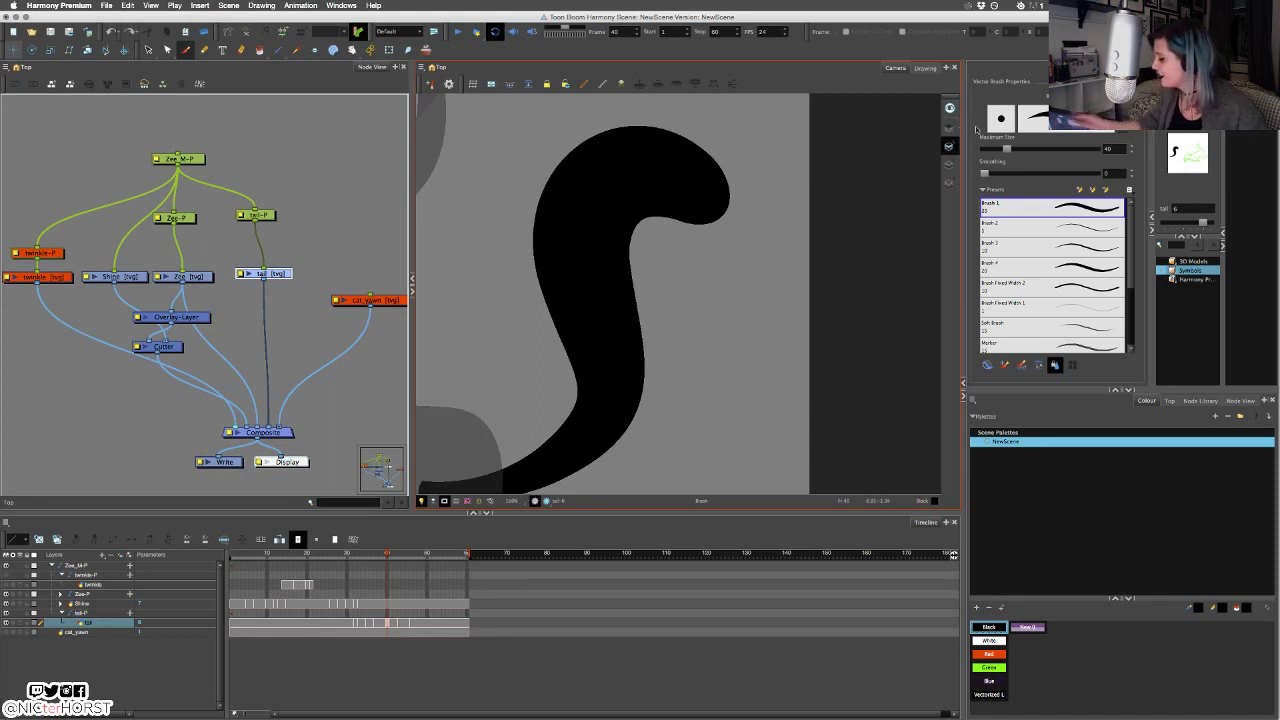
pyautogui.moveTo(731, 244)
pyautogui.mouseDown()
pyautogui.moveTo(684, 260)
pyautogui.moveTo(728, 292)
pyautogui.moveTo(676, 318)
pyautogui.mouseUp()
pyautogui.moveTo(679, 253)
pyautogui.mouseDown()
pyautogui.moveTo(664, 272)
pyautogui.moveTo(698, 316)
pyautogui.mouseUp()
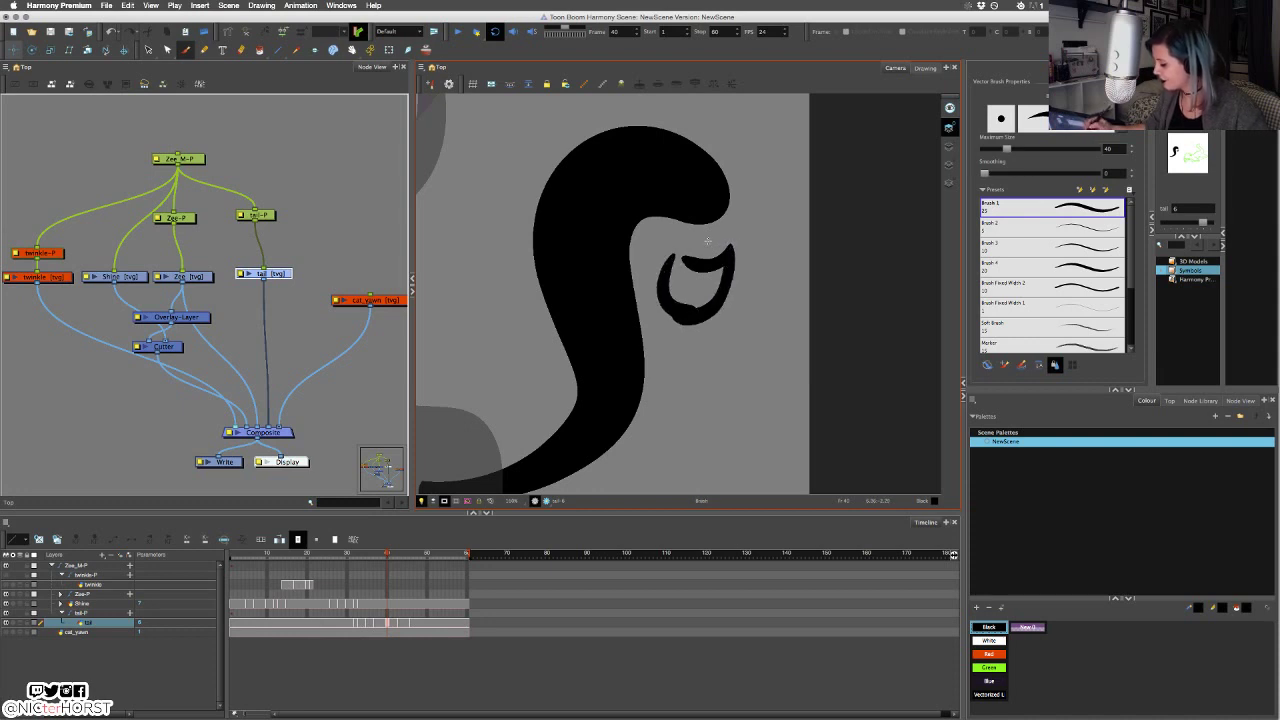
# Close the gap in the teardrop outline and fill its inside solid black with the Brush.
pyautogui.moveTo(674, 258); pyautogui.dragTo(690, 318)
pyautogui.press('super+z')
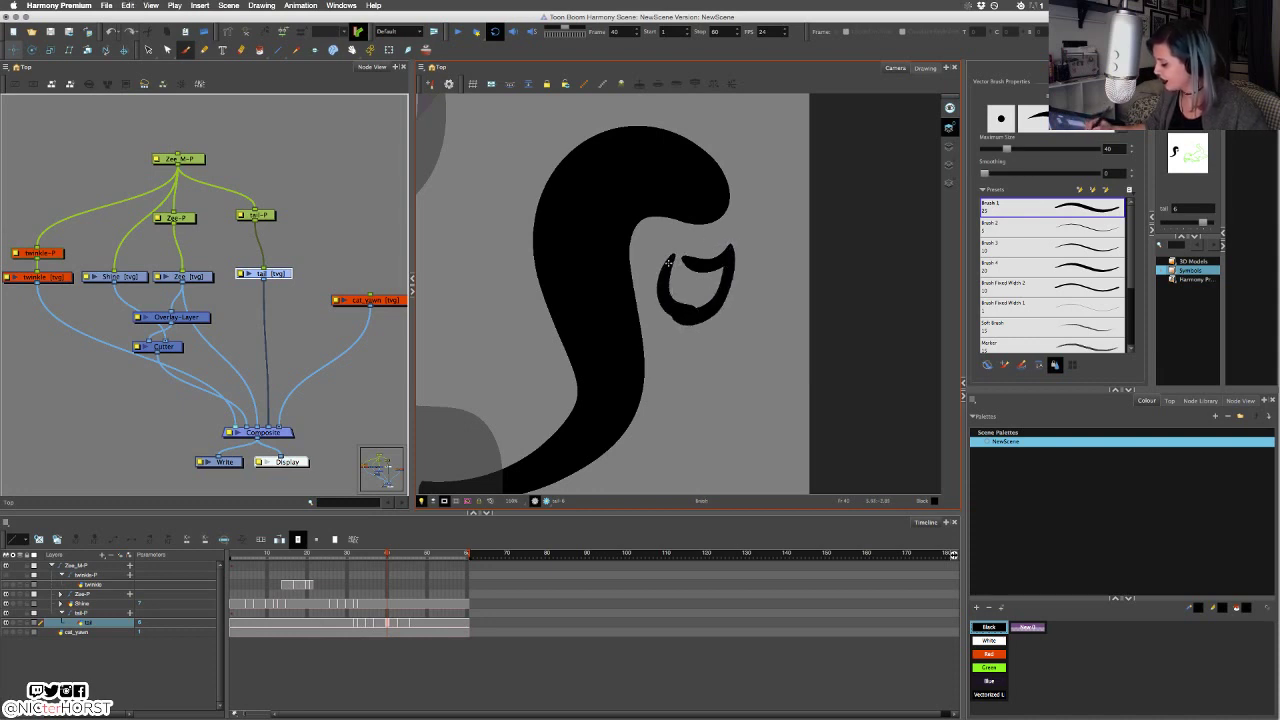
pyautogui.moveTo(678, 255)
pyautogui.mouseDown()
pyautogui.moveTo(666, 286)
pyautogui.moveTo(703, 262)
pyautogui.mouseUp()
pyautogui.press('super+z')
pyautogui.press('super+z')
pyautogui.press('super+z')
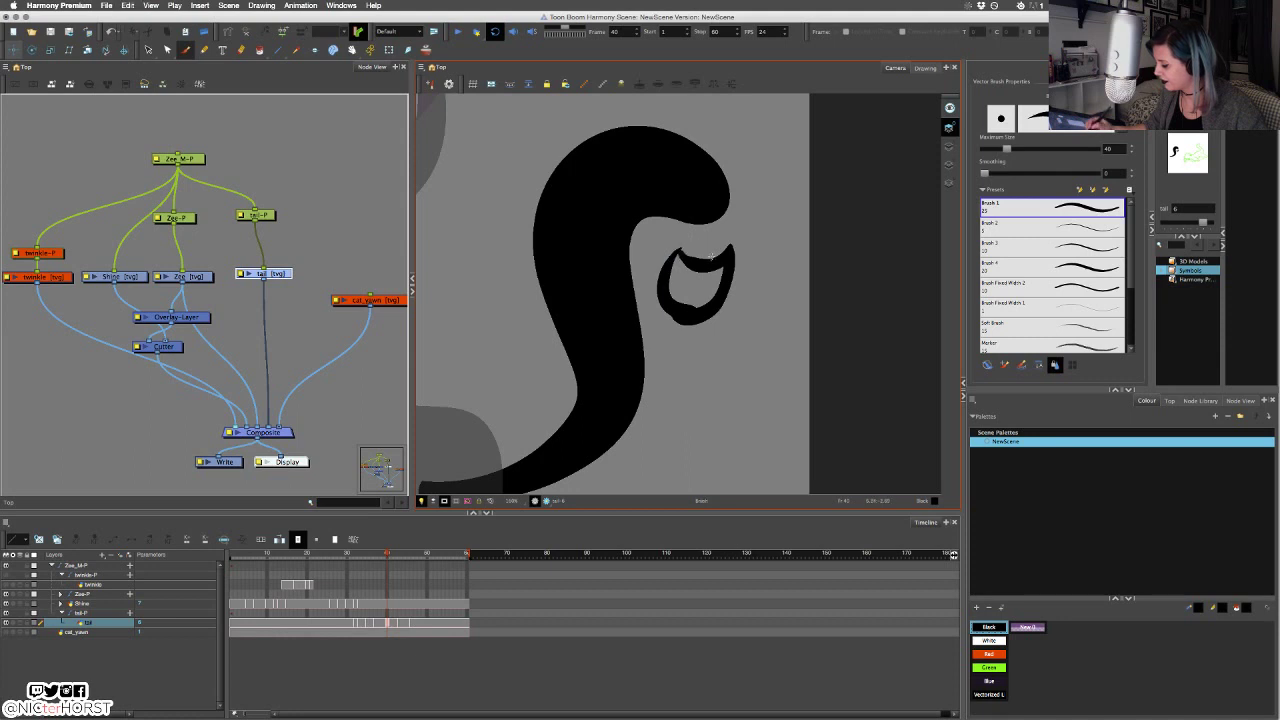
pyautogui.moveTo(676, 263)
pyautogui.mouseDown()
pyautogui.moveTo(670, 296)
pyautogui.moveTo(702, 254)
pyautogui.moveTo(681, 296)
pyautogui.moveTo(707, 303)
pyautogui.mouseUp()
pyautogui.press('super+z')
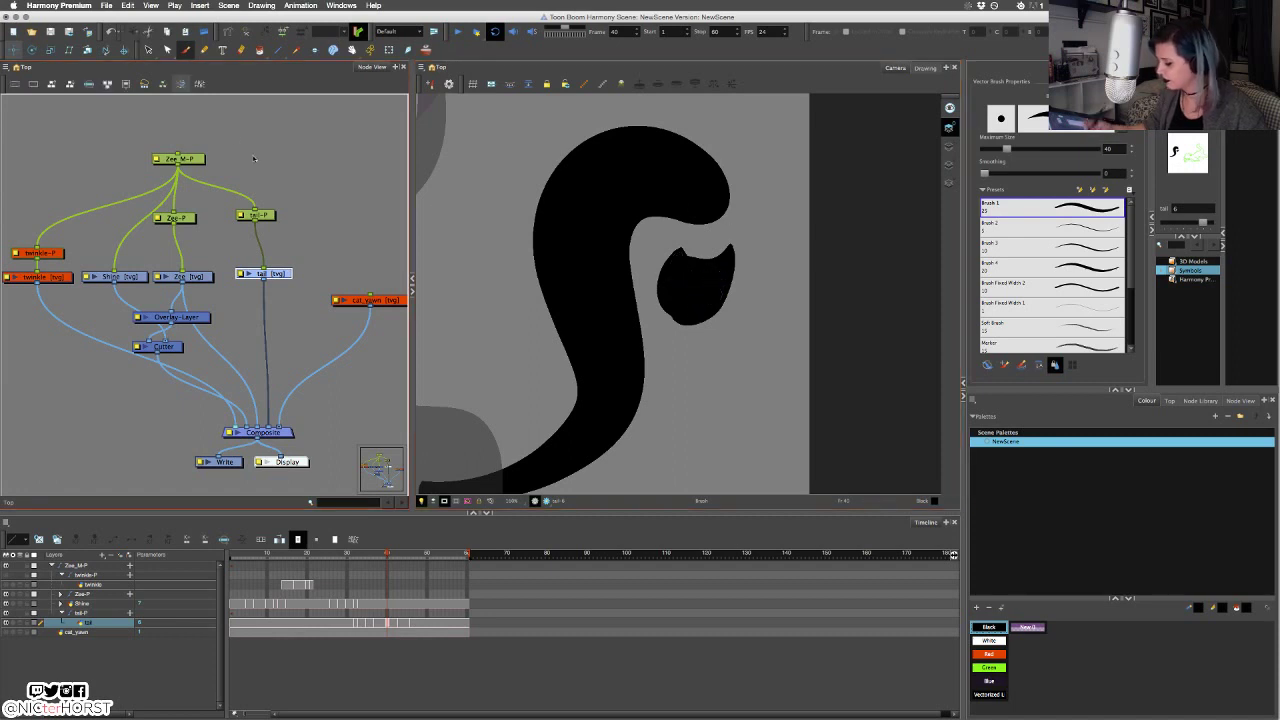
# Erase the teardrop's upper edge into a clean concave curve and adjust its lower stroke for a smoother outline.
pyautogui.click(241, 50)
pyautogui.moveTo(690, 199)
pyautogui.mouseDown()
pyautogui.moveTo(675, 224)
pyautogui.moveTo(733, 246)
pyautogui.moveTo(675, 226)
pyautogui.moveTo(736, 251)
pyautogui.mouseUp()
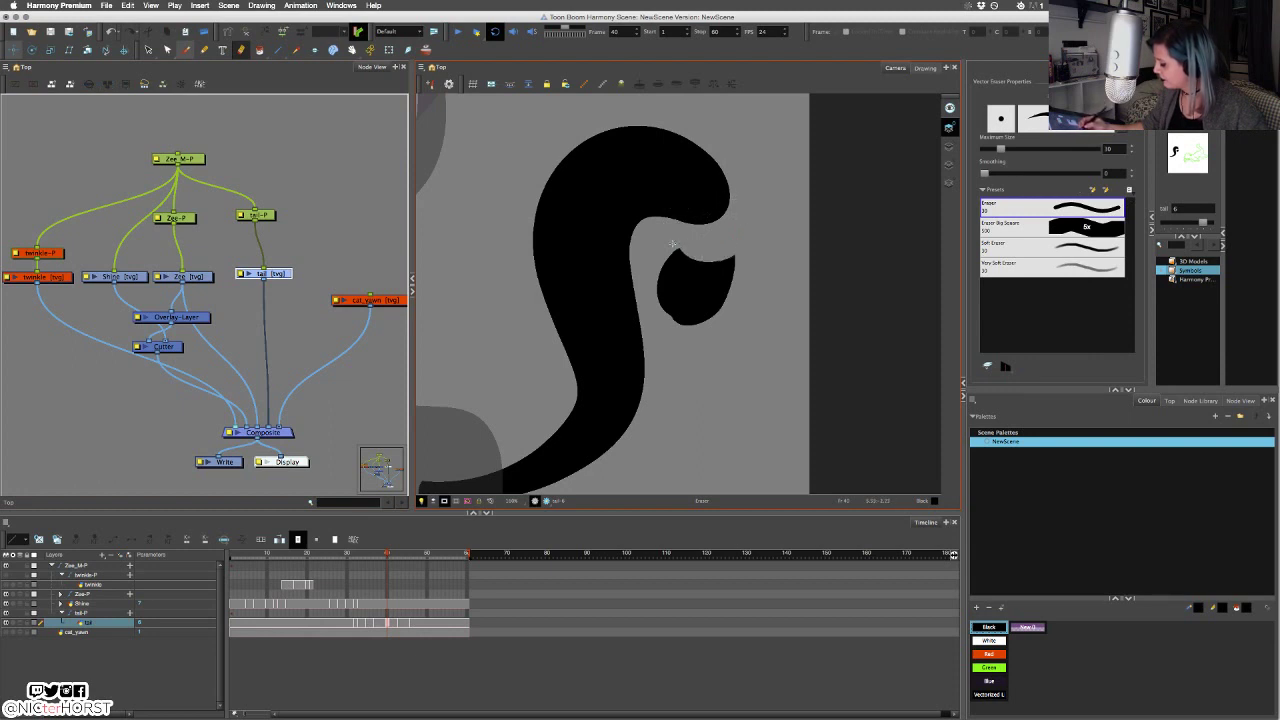
pyautogui.click(148, 50)
pyautogui.click(665, 302)
pyautogui.moveTo(677, 324); pyautogui.dragTo(682, 329)
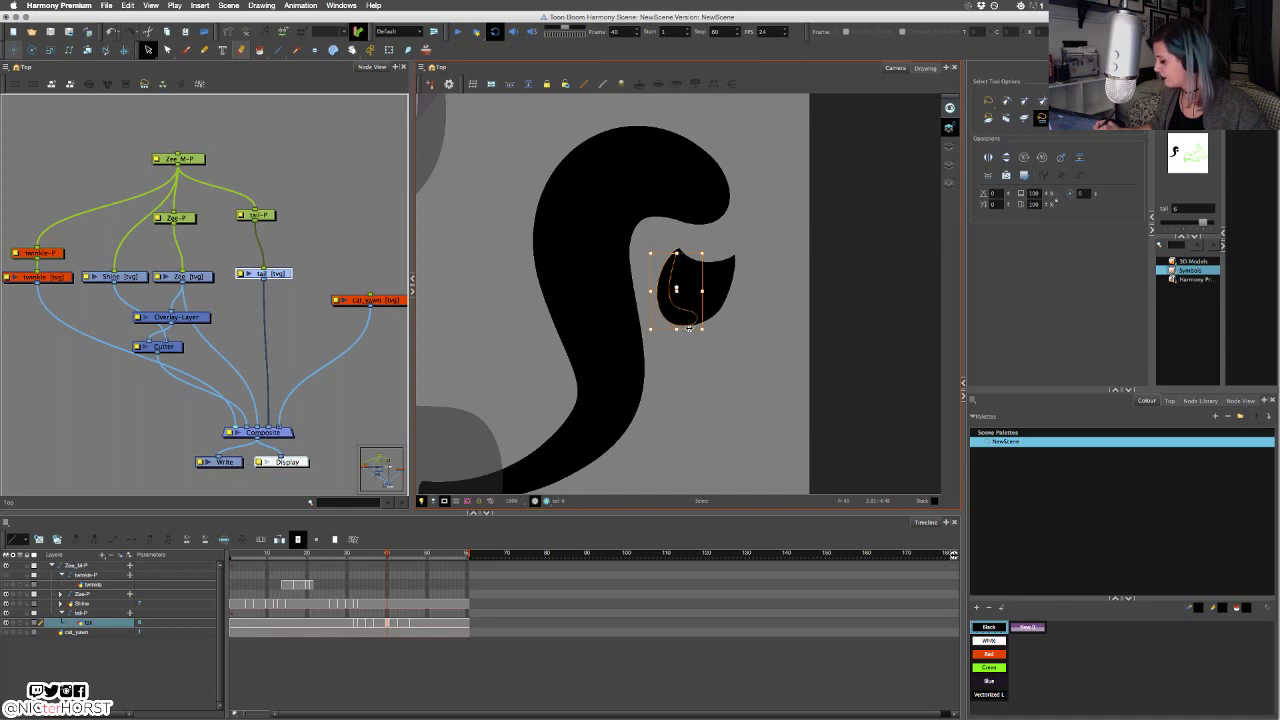
pyautogui.click(729, 325)
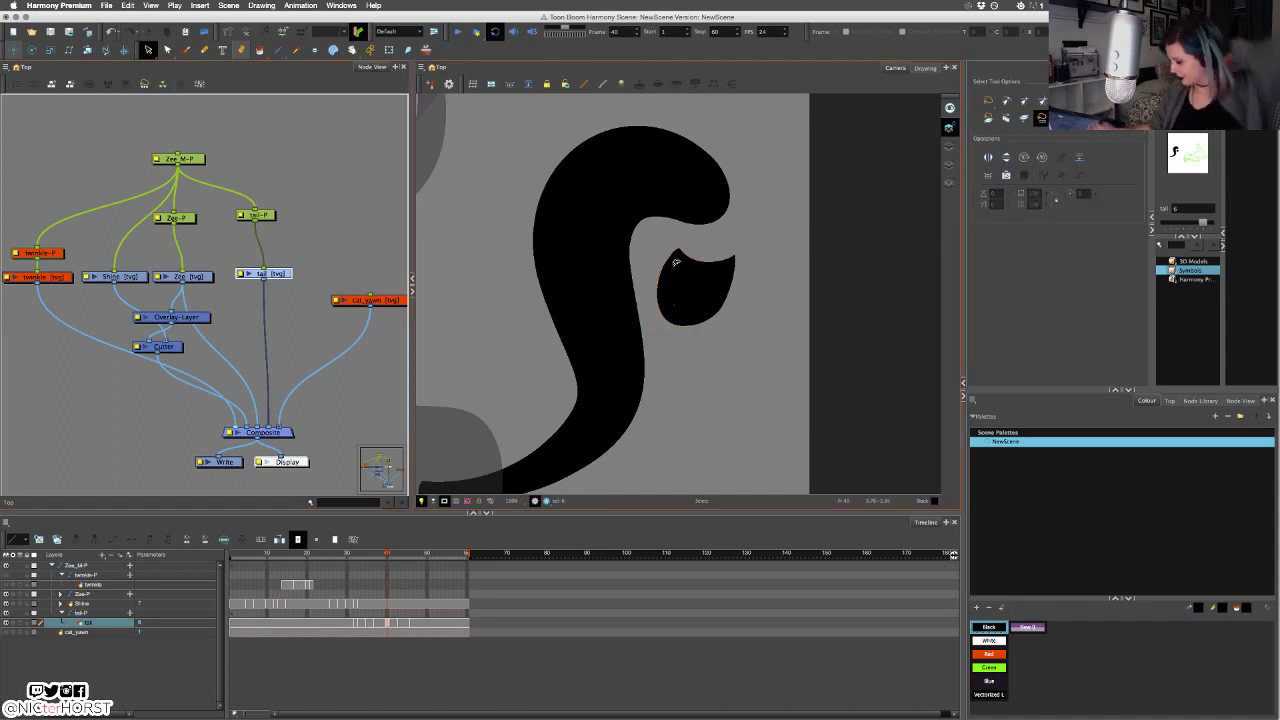
pyautogui.click(686, 312)
pyautogui.click(726, 316)
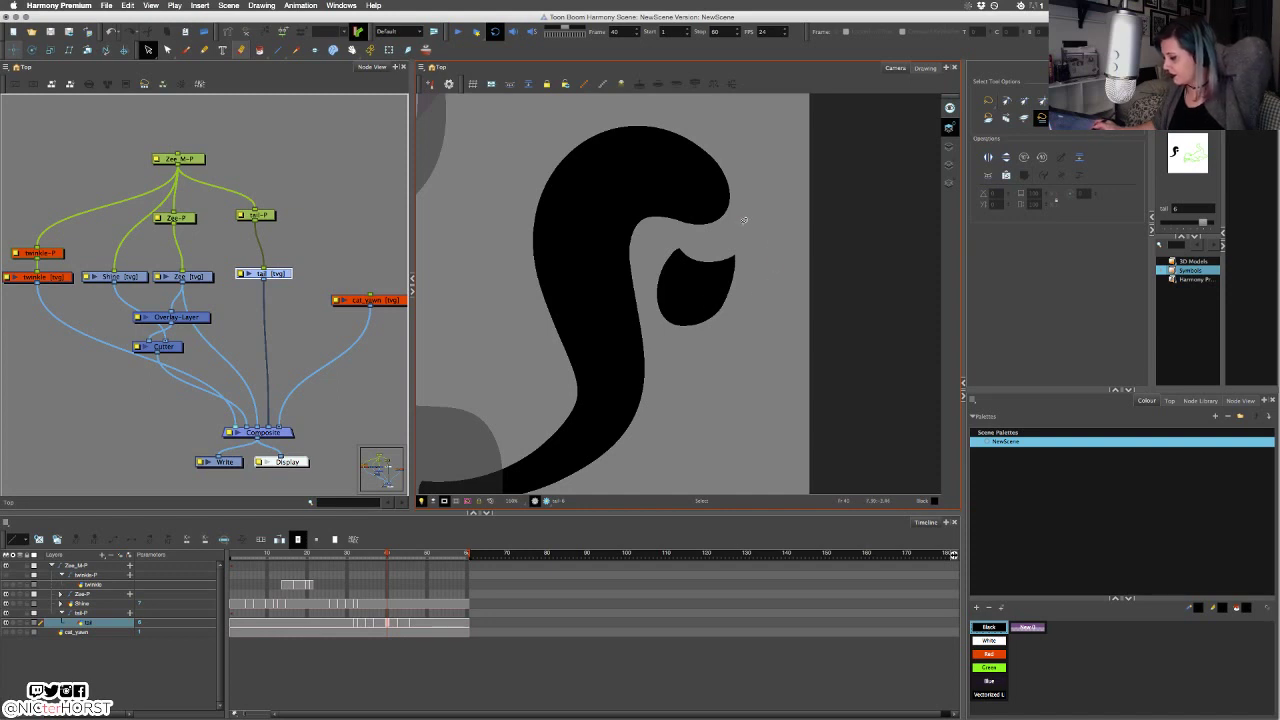
# Flatten the teardrop's overlapping strokes, and move and stretch the shape closer beneath the tail tip.
pyautogui.moveTo(745, 220); pyautogui.dragTo(755, 240)
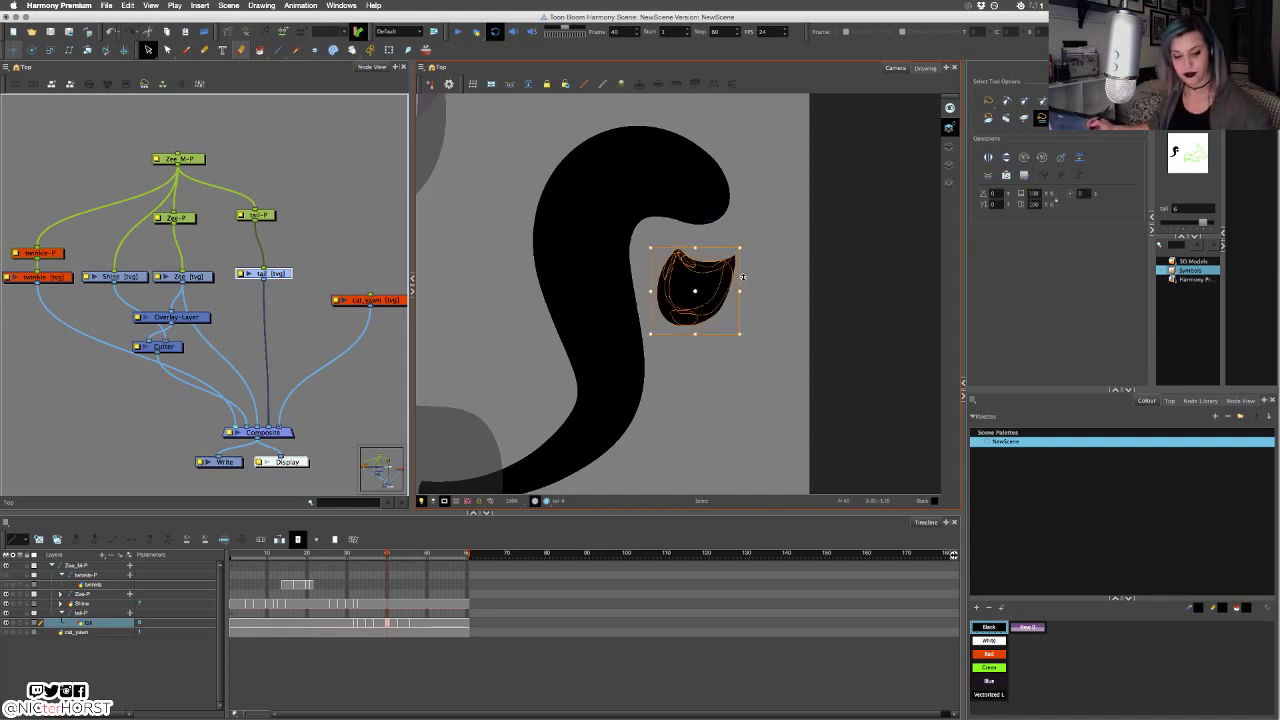
pyautogui.hotkey('alt', 'shift', 'f')
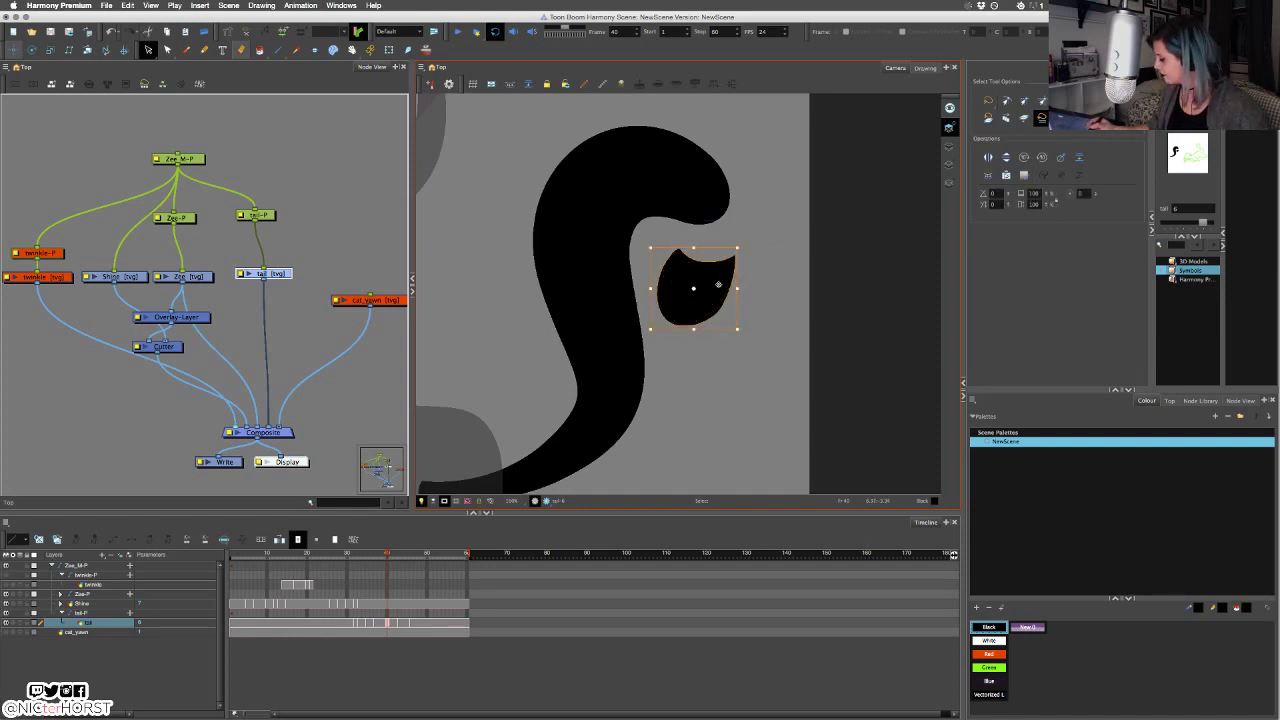
pyautogui.moveTo(718, 285); pyautogui.dragTo(748, 218)
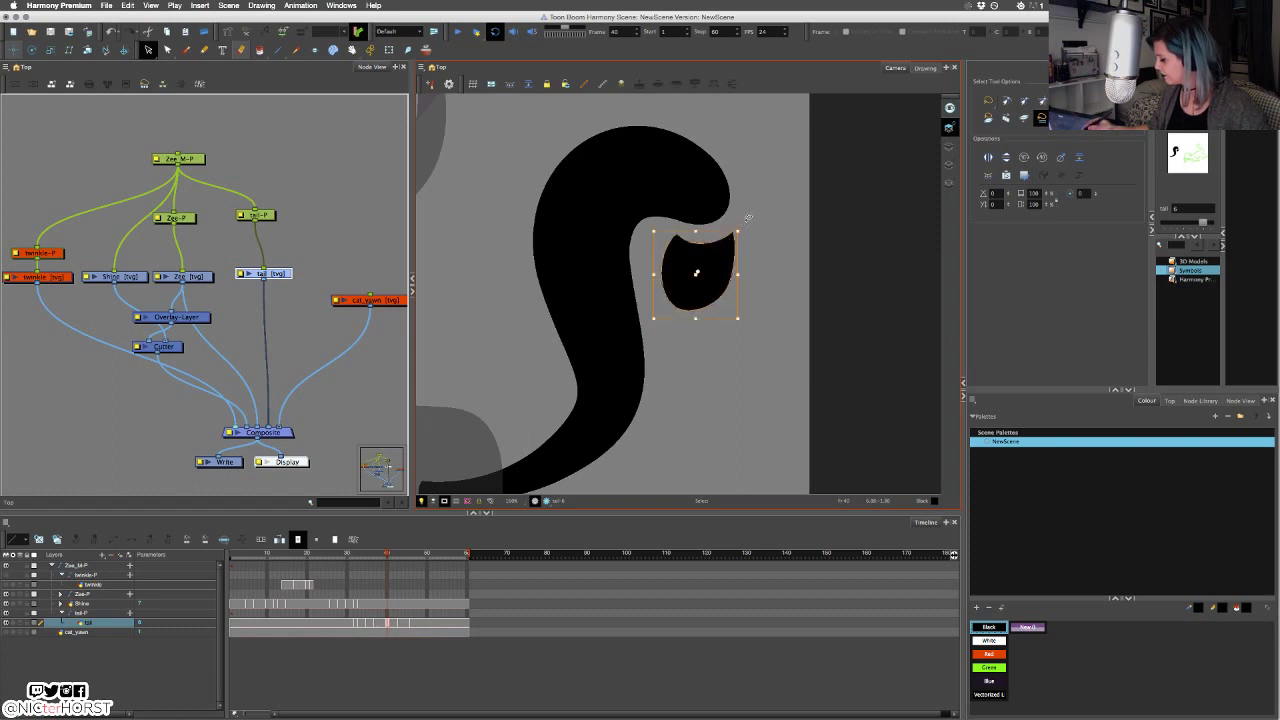
pyautogui.moveTo(697, 318); pyautogui.dragTo(698, 331)
pyautogui.moveTo(695, 230); pyautogui.dragTo(697, 224)
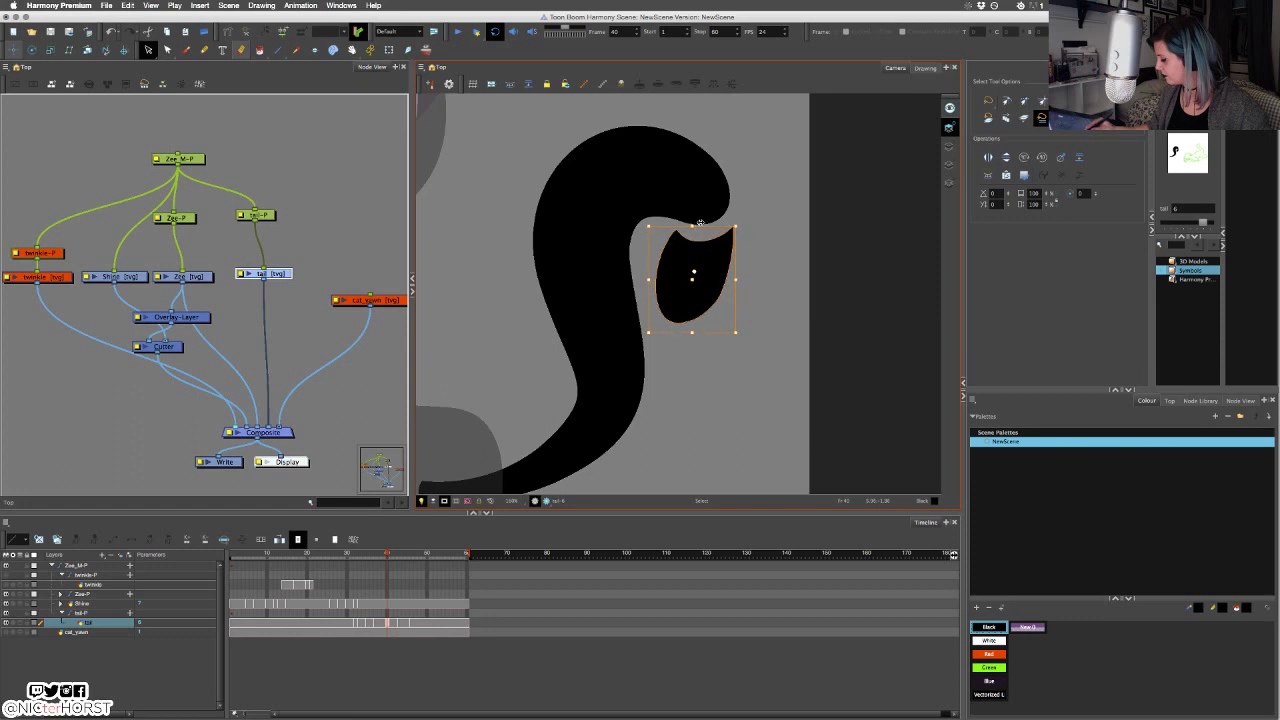
pyautogui.click(780, 222)
# Trim the teardrop's upper edge with the Eraser so it follows the tail tip with an even gap.
pyautogui.click(205, 52)
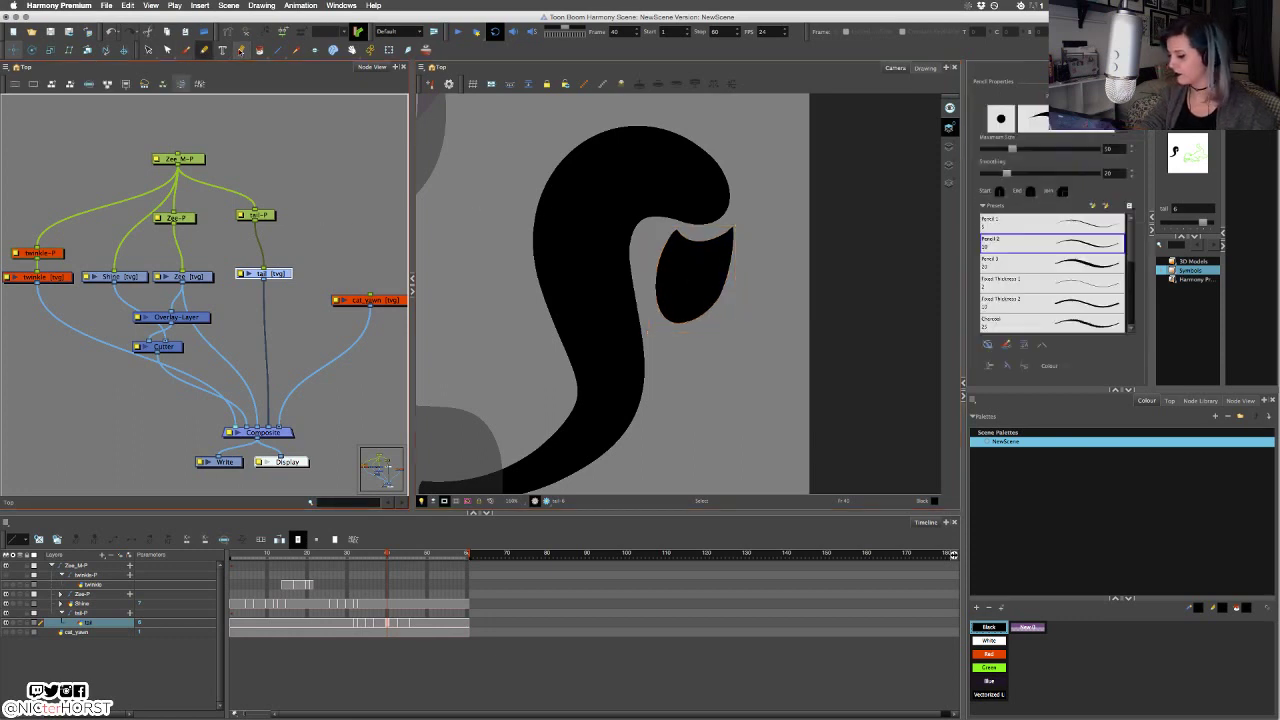
pyautogui.click(241, 51)
pyautogui.moveTo(670, 222); pyautogui.dragTo(739, 230)
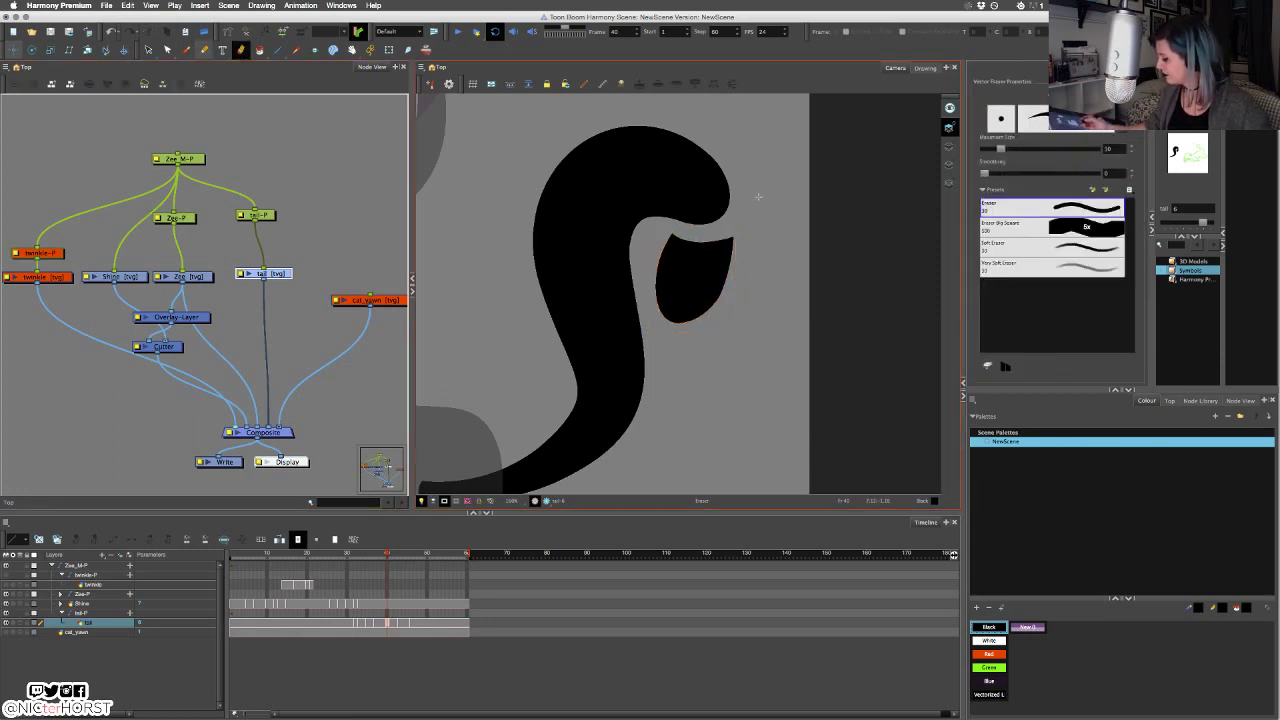
pyautogui.press('super+z')
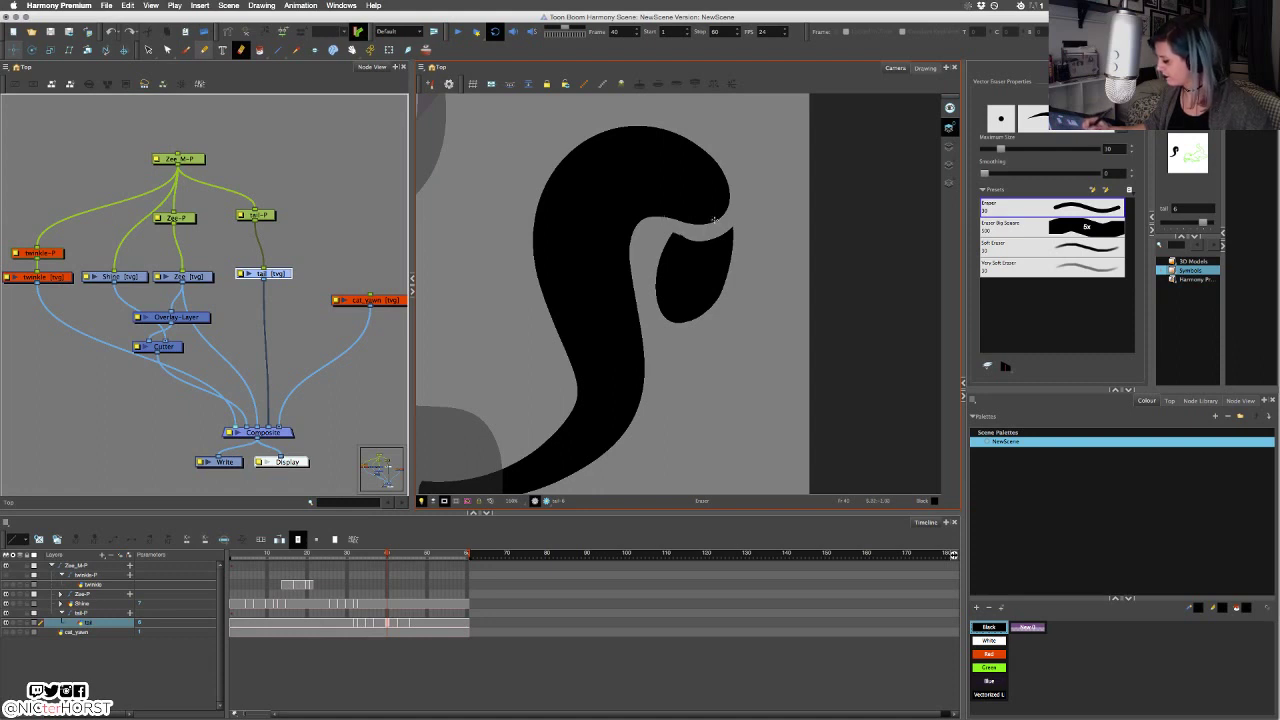
pyautogui.moveTo(655, 229)
pyautogui.mouseDown()
pyautogui.moveTo(718, 235)
pyautogui.moveTo(729, 222)
pyautogui.moveTo(577, 262)
pyautogui.moveTo(804, 391)
pyautogui.mouseUp()
pyautogui.press('super+z')
pyautogui.press('super+z')
pyautogui.press('super+z')
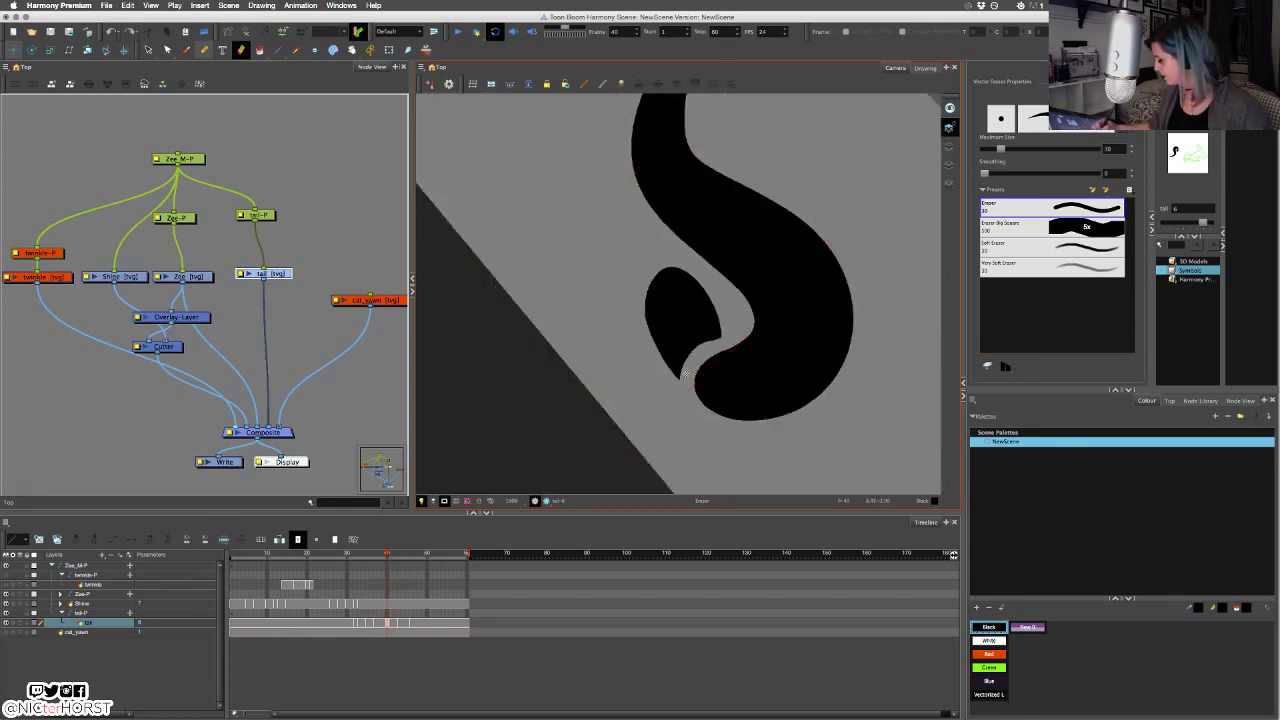
pyautogui.moveTo(686, 374); pyautogui.dragTo(767, 345)
pyautogui.press('super+z')
pyautogui.moveTo(685, 375); pyautogui.dragTo(727, 334)
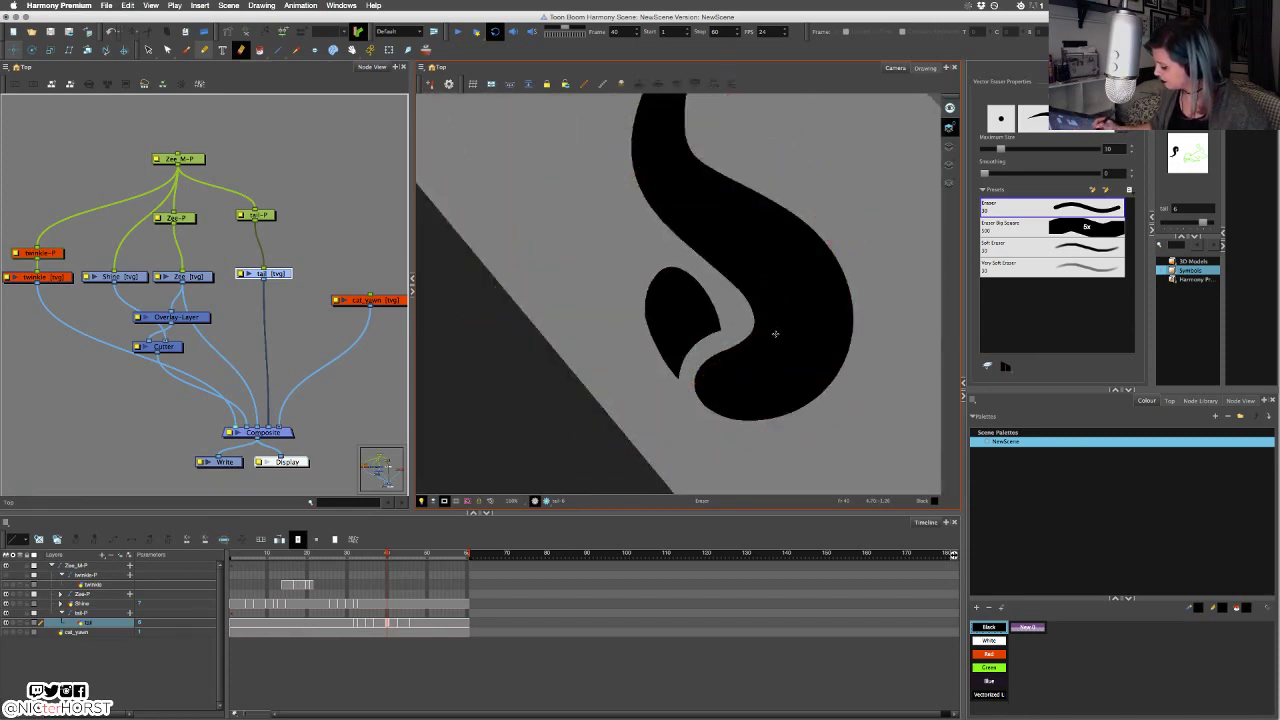
pyautogui.moveTo(745, 181); pyautogui.dragTo(591, 157)
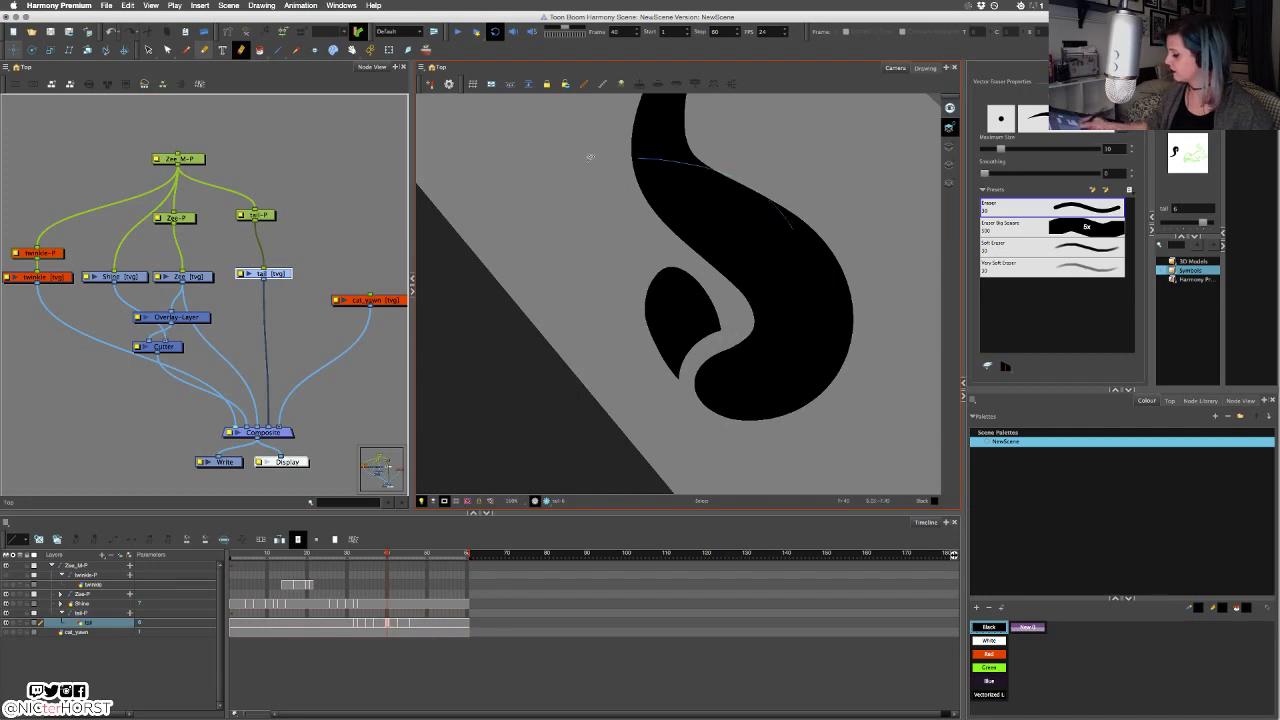
# Try to refine the teardrop's side edges by erasing along its outer curve and reshaping its contour beneath the tail tip.
pyautogui.press('super+z')
pyautogui.moveTo(790, 257)
pyautogui.mouseDown()
pyautogui.moveTo(466, 329)
pyautogui.moveTo(434, 272)
pyautogui.mouseUp()
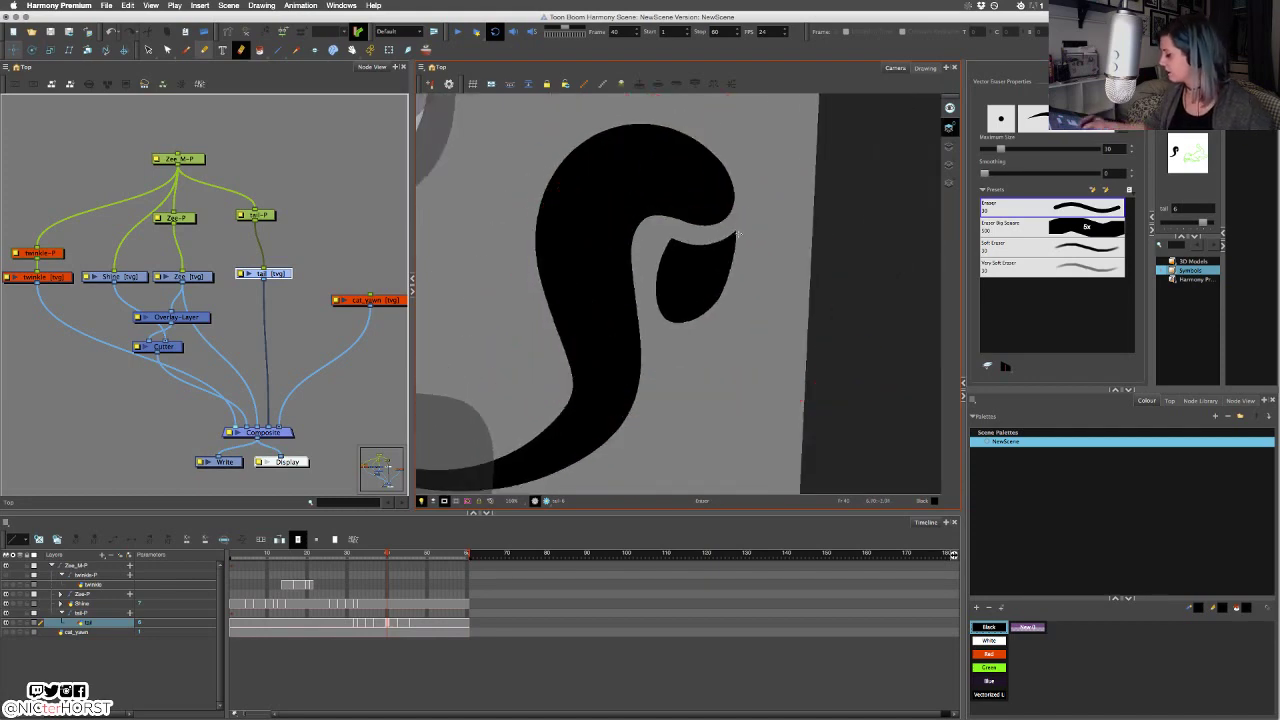
pyautogui.moveTo(741, 238); pyautogui.dragTo(710, 312)
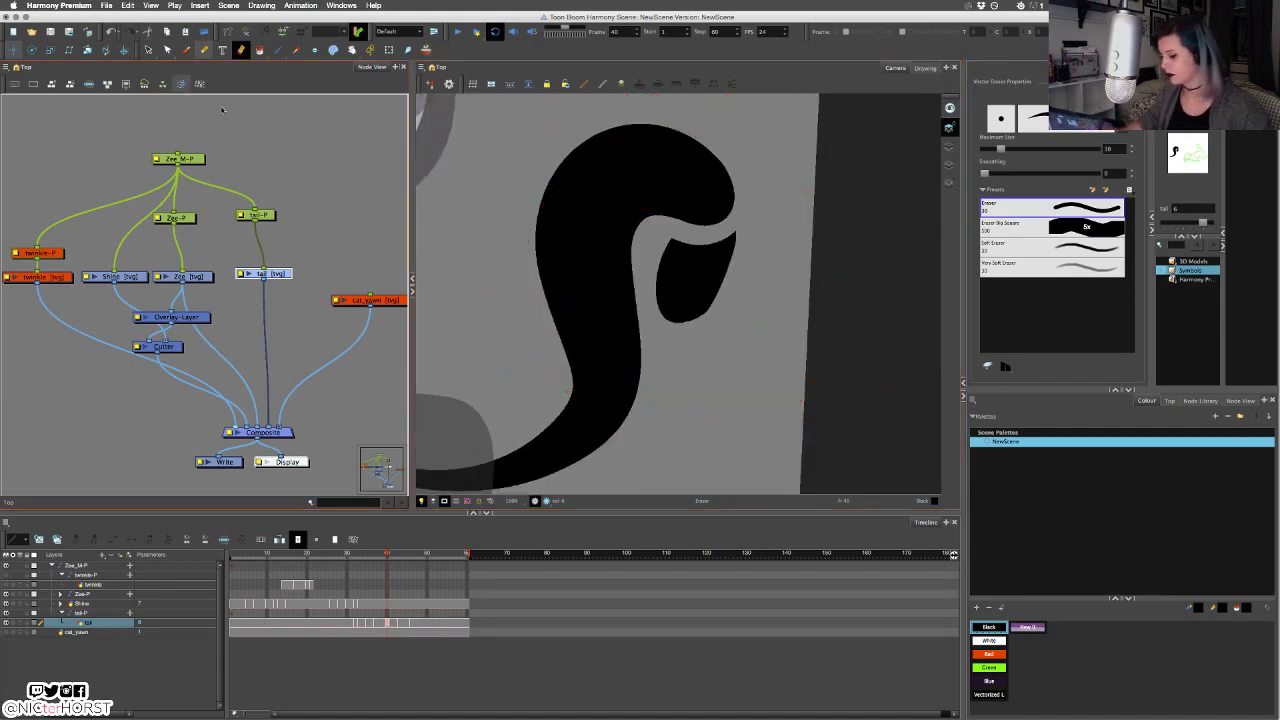
pyautogui.hotkey('alt', 'q')
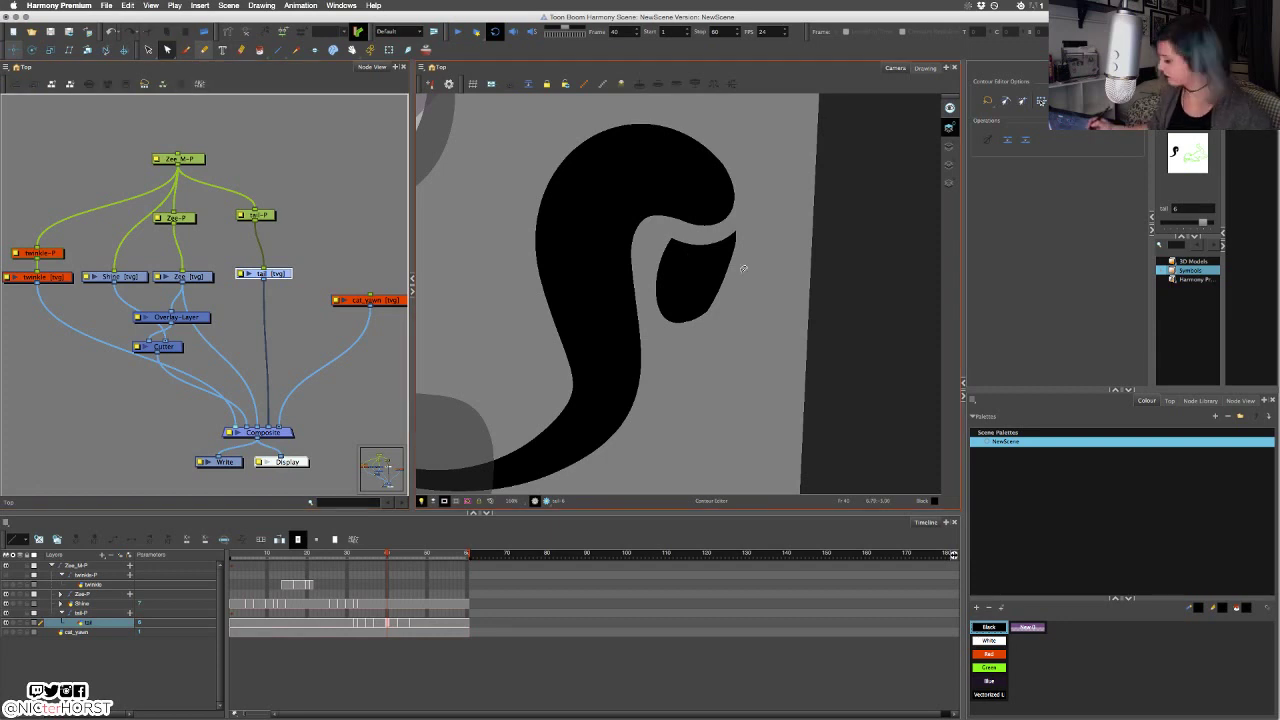
pyautogui.press('super+z')
pyautogui.click(730, 281)
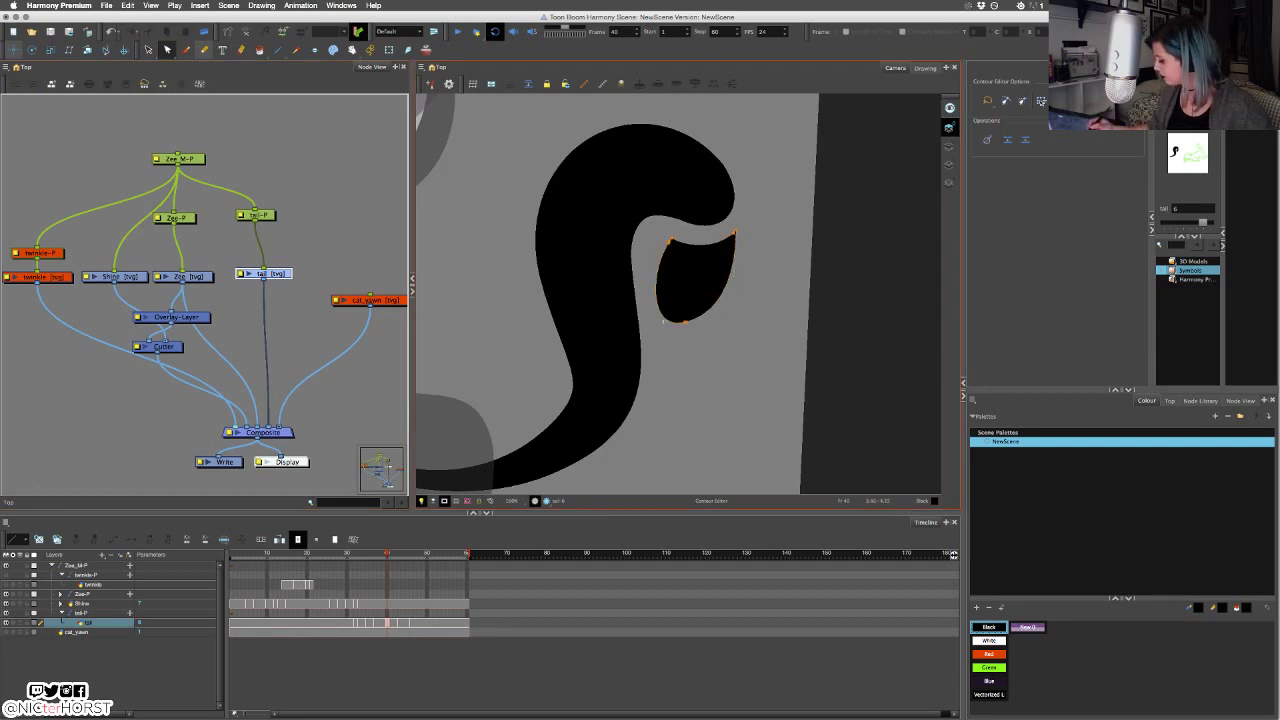
pyautogui.click(745, 304)
pyautogui.moveTo(662, 265)
pyautogui.mouseDown()
pyautogui.moveTo(668, 240)
pyautogui.moveTo(669, 255)
pyautogui.mouseUp()
pyautogui.click(660, 264)
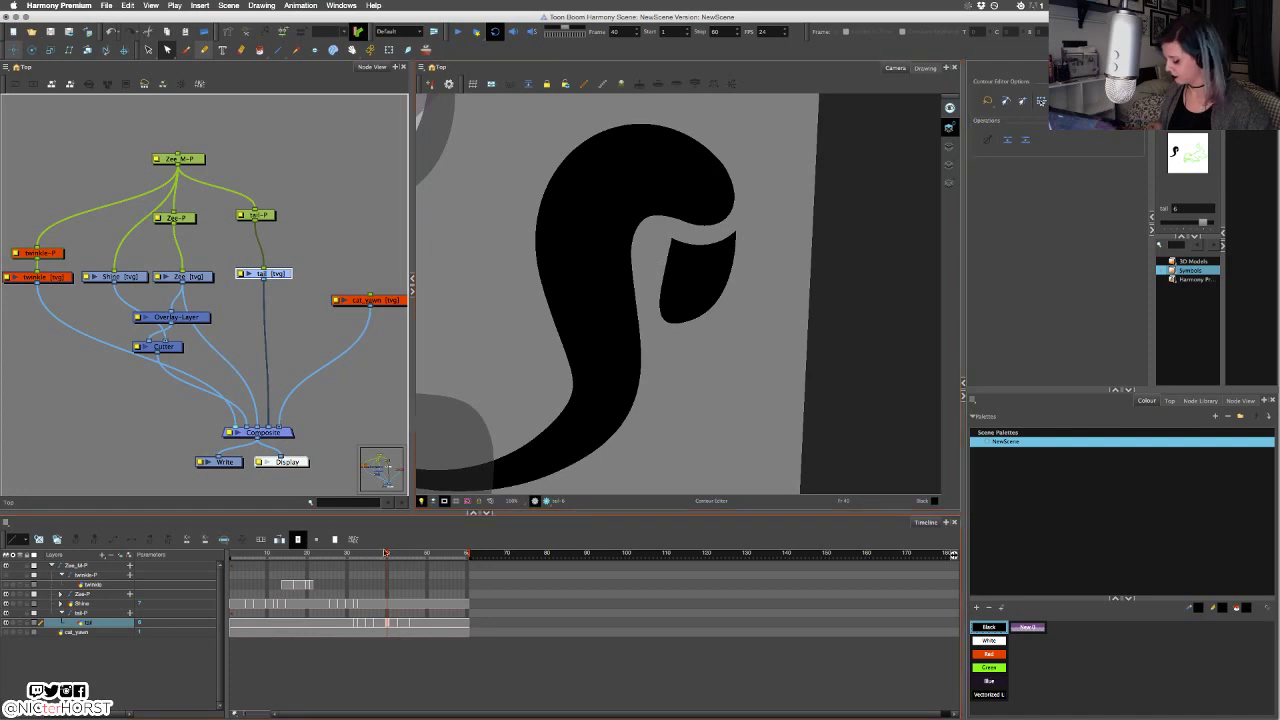
# Delete the separate teardrop shape beneath the tail tip from the tail drawing.
pyautogui.moveTo(386, 556)
pyautogui.mouseDown()
pyautogui.moveTo(328, 562)
pyautogui.moveTo(428, 572)
pyautogui.moveTo(358, 576)
pyautogui.moveTo(409, 581)
pyautogui.moveTo(374, 580)
pyautogui.moveTo(395, 585)
pyautogui.mouseUp()
pyautogui.click(714, 291)
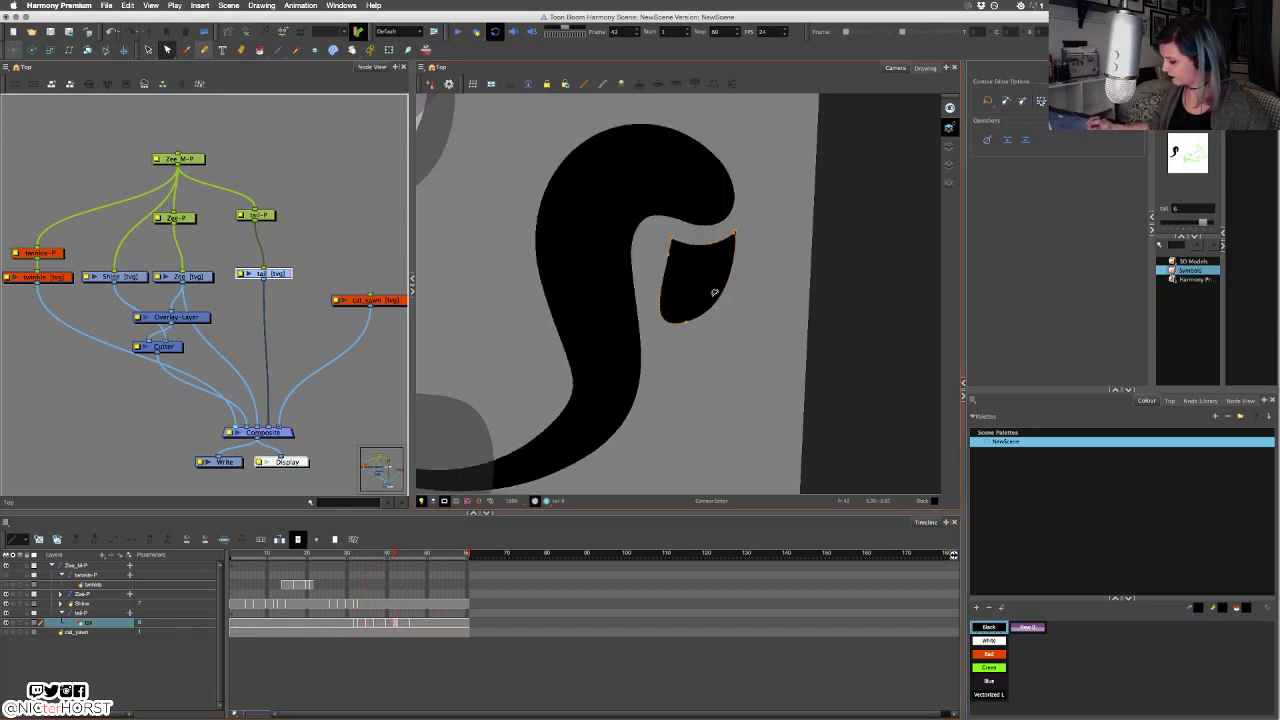
pyautogui.press('Delete')
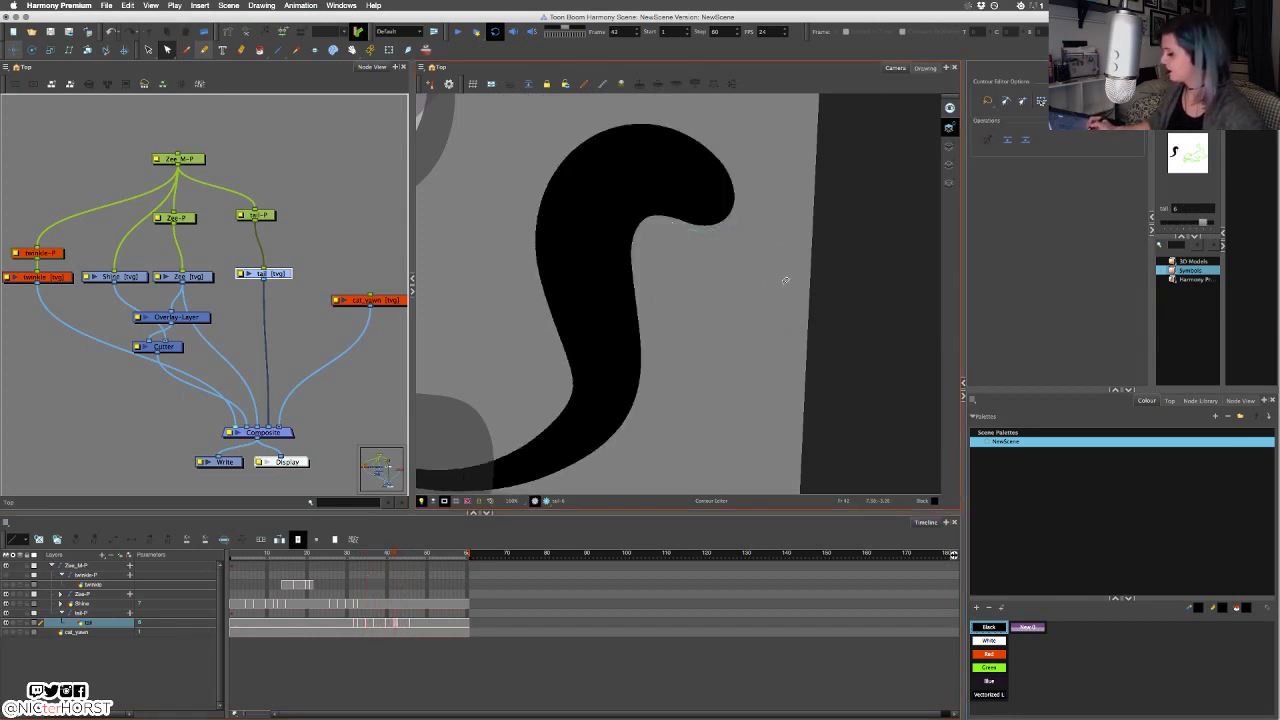
pyautogui.press(',')
pyautogui.press(',')
# Check the tail drawings across the timeline with the whole cat upright in view, and play back the animation.
pyautogui.moveTo(387, 567)
pyautogui.mouseDown()
pyautogui.moveTo(355, 565)
pyautogui.moveTo(416, 577)
pyautogui.moveTo(327, 590)
pyautogui.moveTo(428, 597)
pyautogui.moveTo(320, 612)
pyautogui.moveTo(432, 621)
pyautogui.moveTo(262, 624)
pyautogui.moveTo(443, 640)
pyautogui.mouseUp()
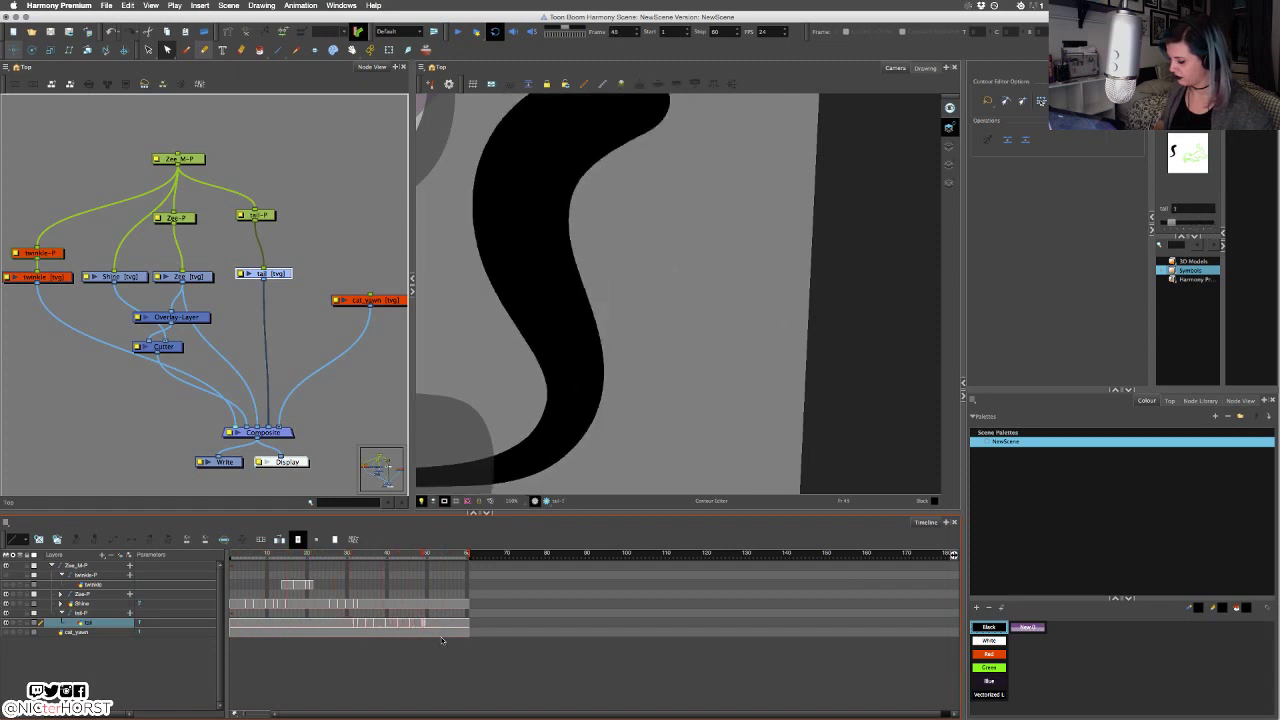
pyautogui.press('1')
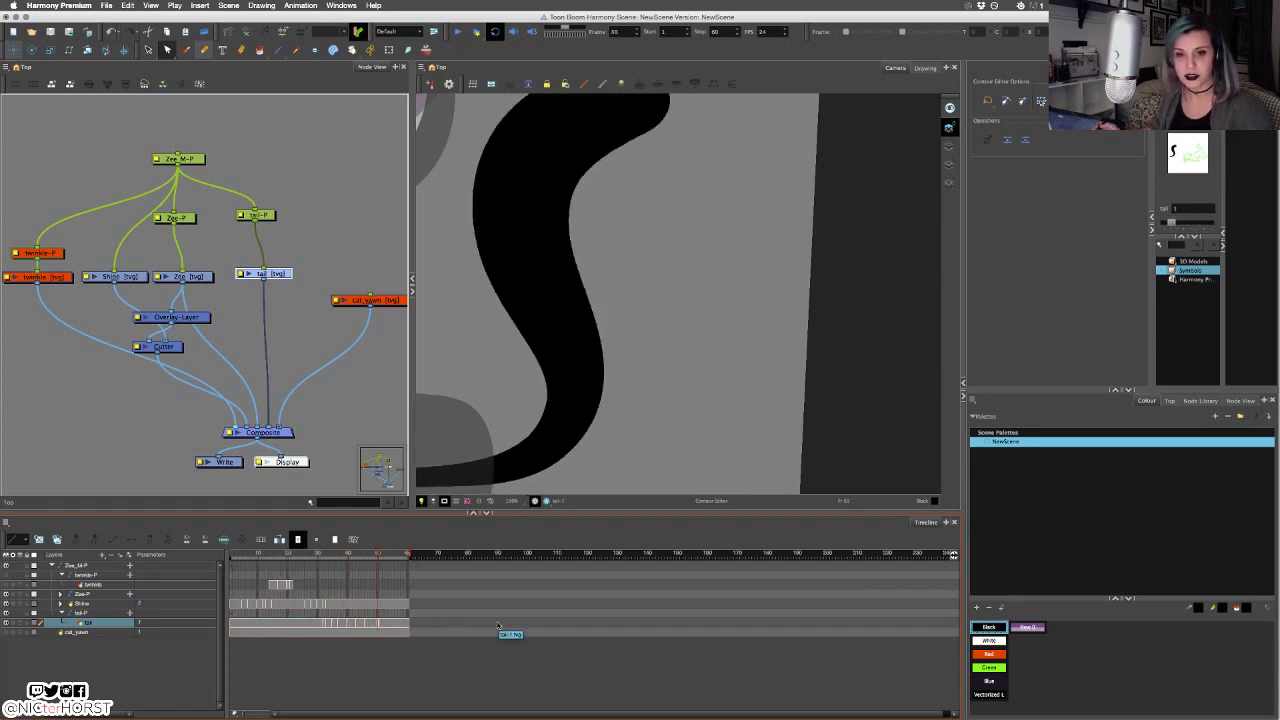
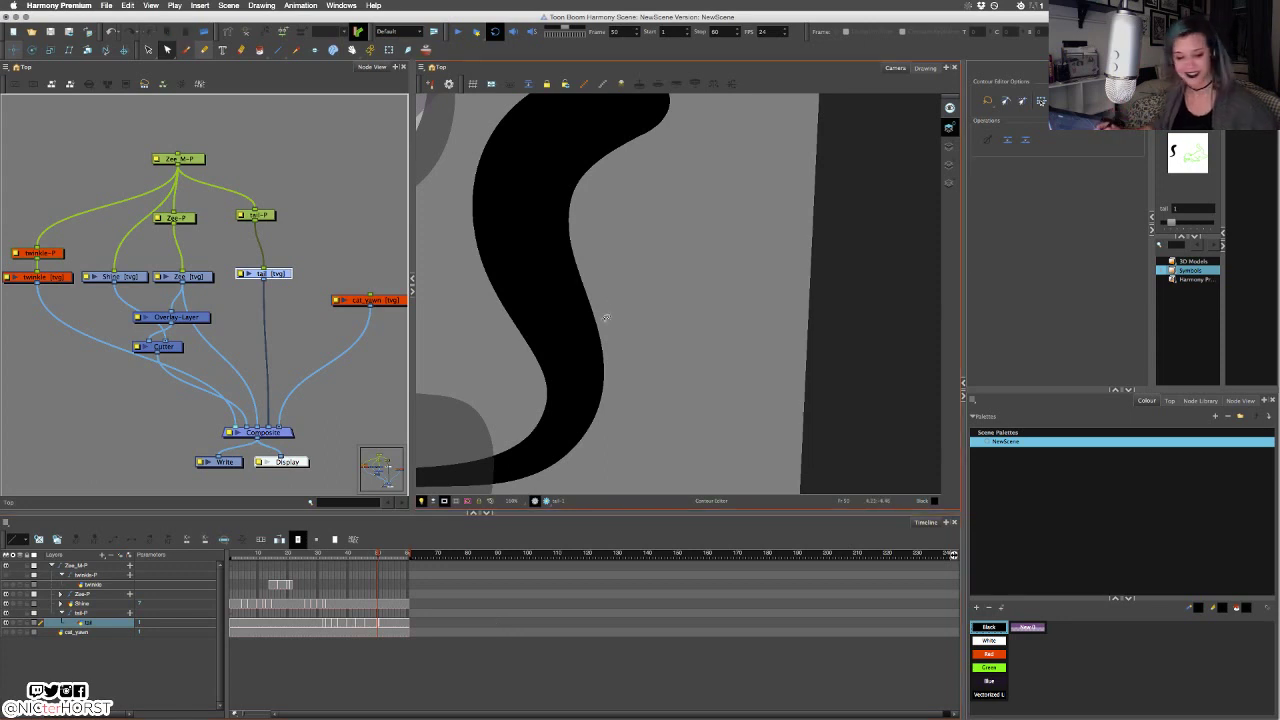
pyautogui.scroll(-5, 666, 186)
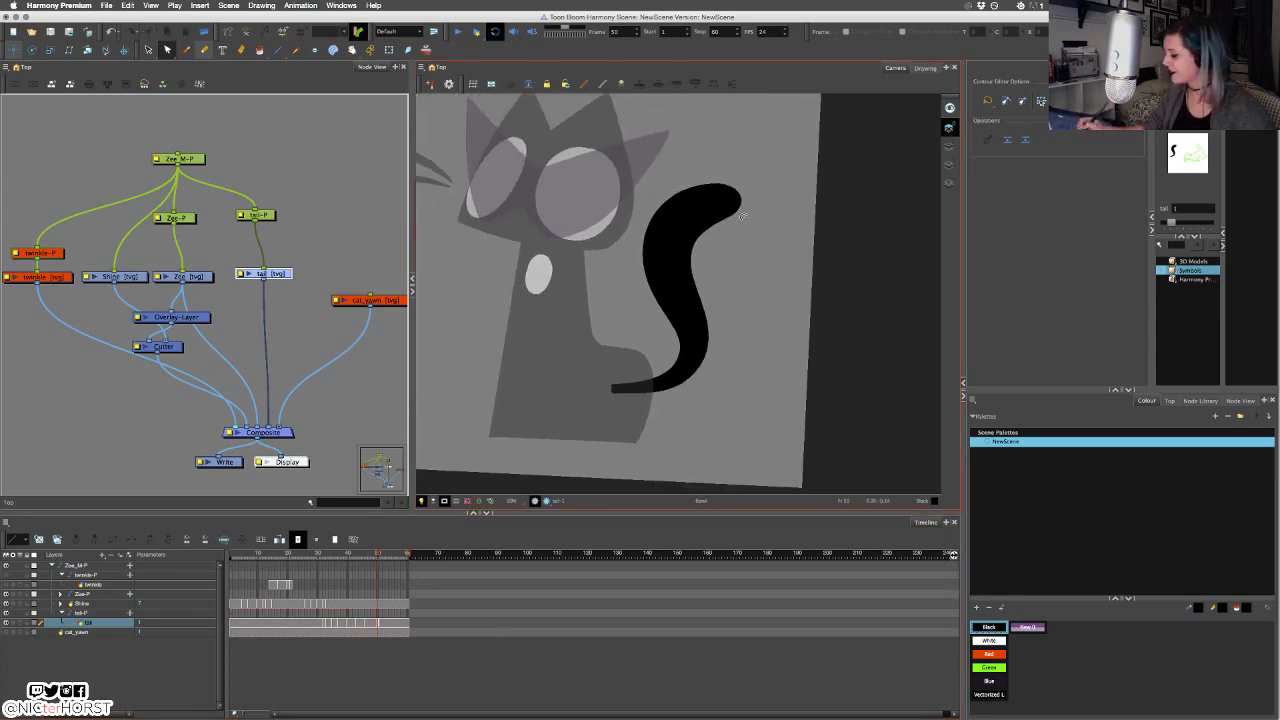
pyautogui.hotkey('shift', 'x')
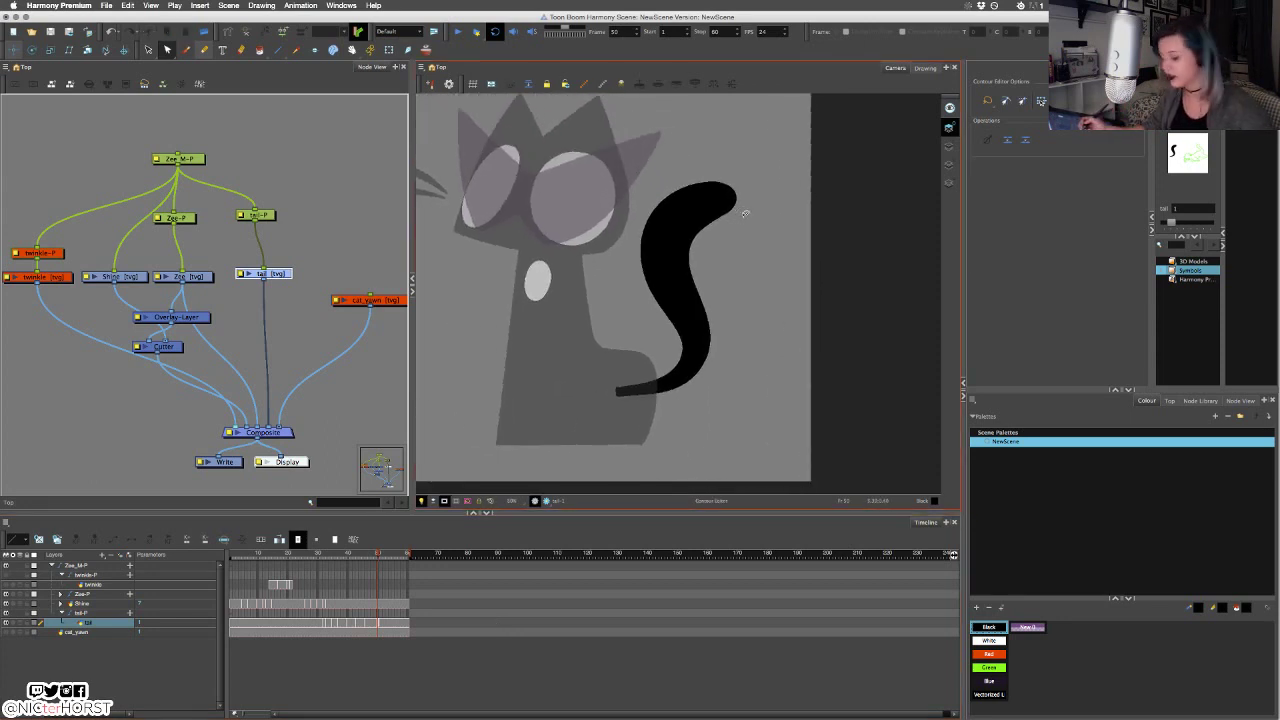
pyautogui.scroll(-2, 745, 214)
pyautogui.moveTo(703, 190); pyautogui.dragTo(709, 206)
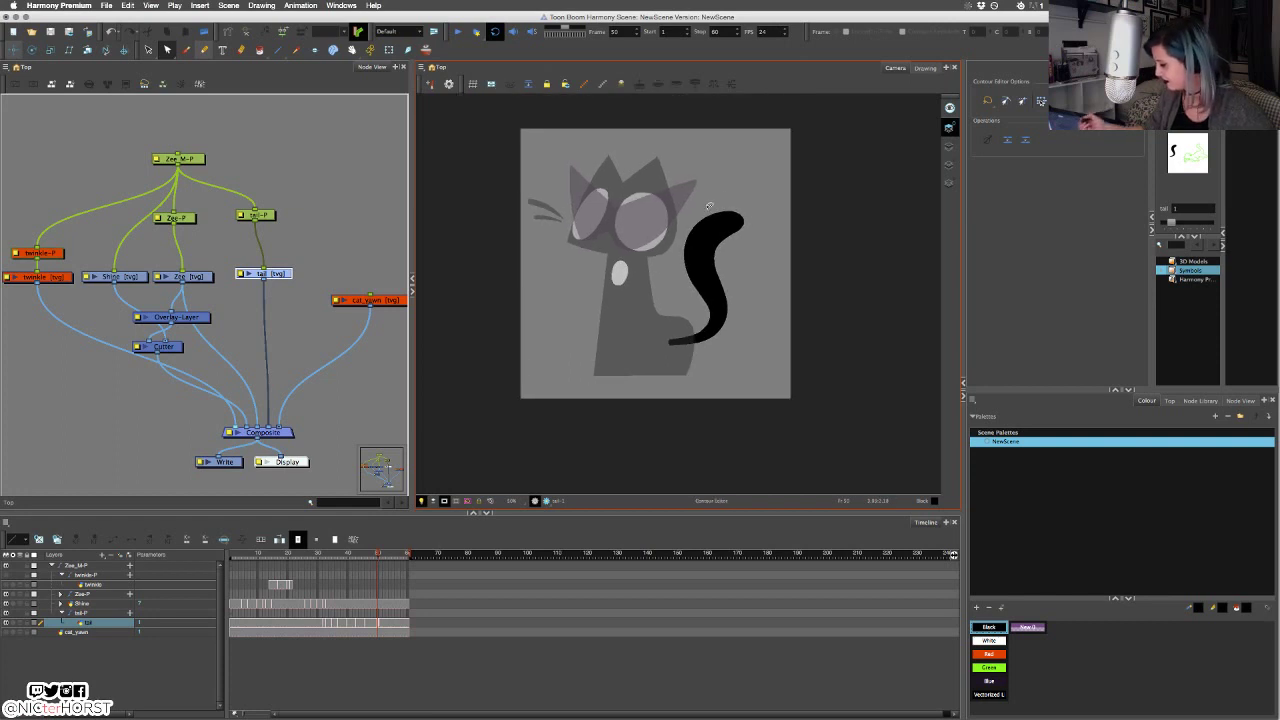
pyautogui.click(459, 33)
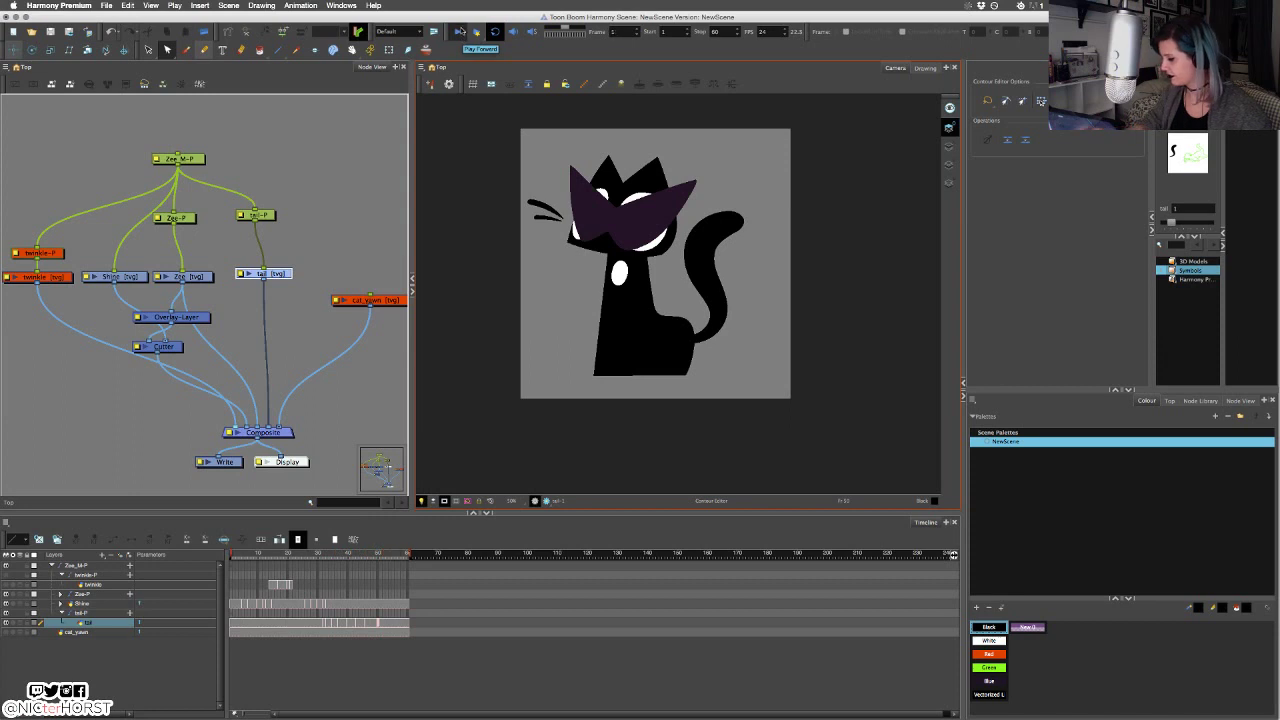
pyautogui.click(460, 35)
pyautogui.moveTo(329, 556); pyautogui.dragTo(341, 557)
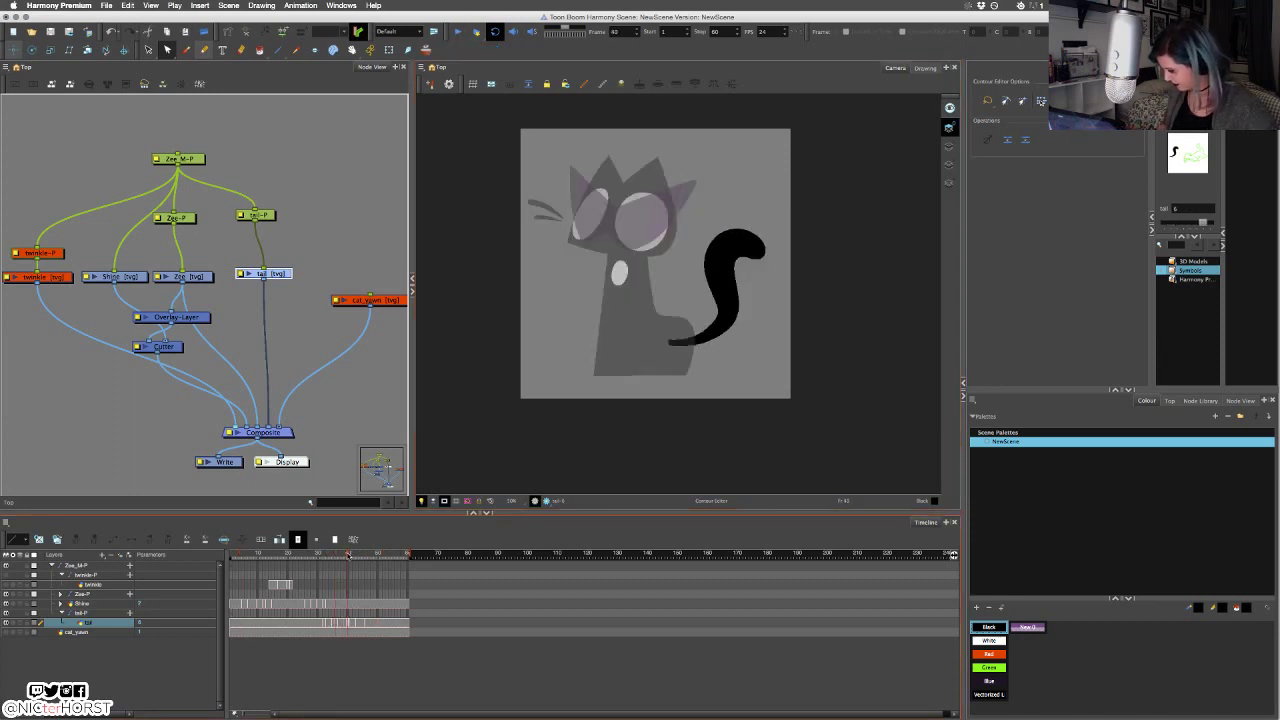
# Inspect the tail layer's exposures on the timeline and replay the looping animation.
pyautogui.moveTo(346, 624); pyautogui.dragTo(362, 625)
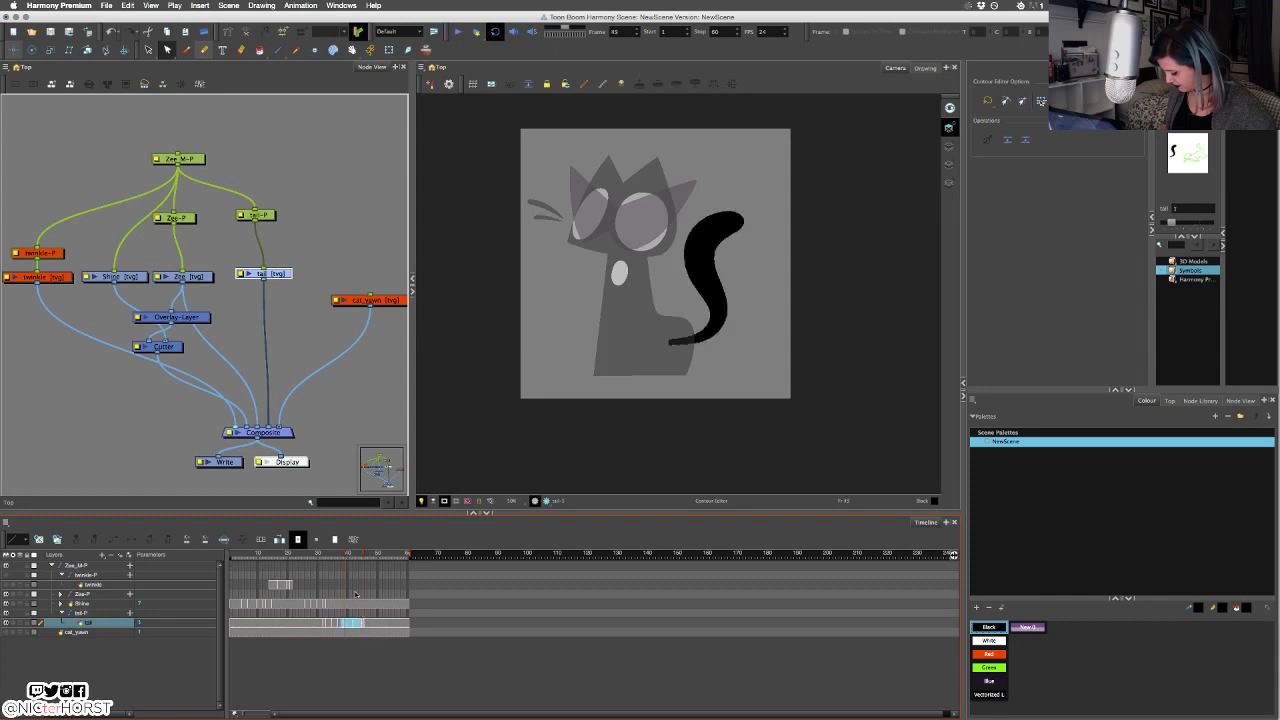
pyautogui.click(372, 408)
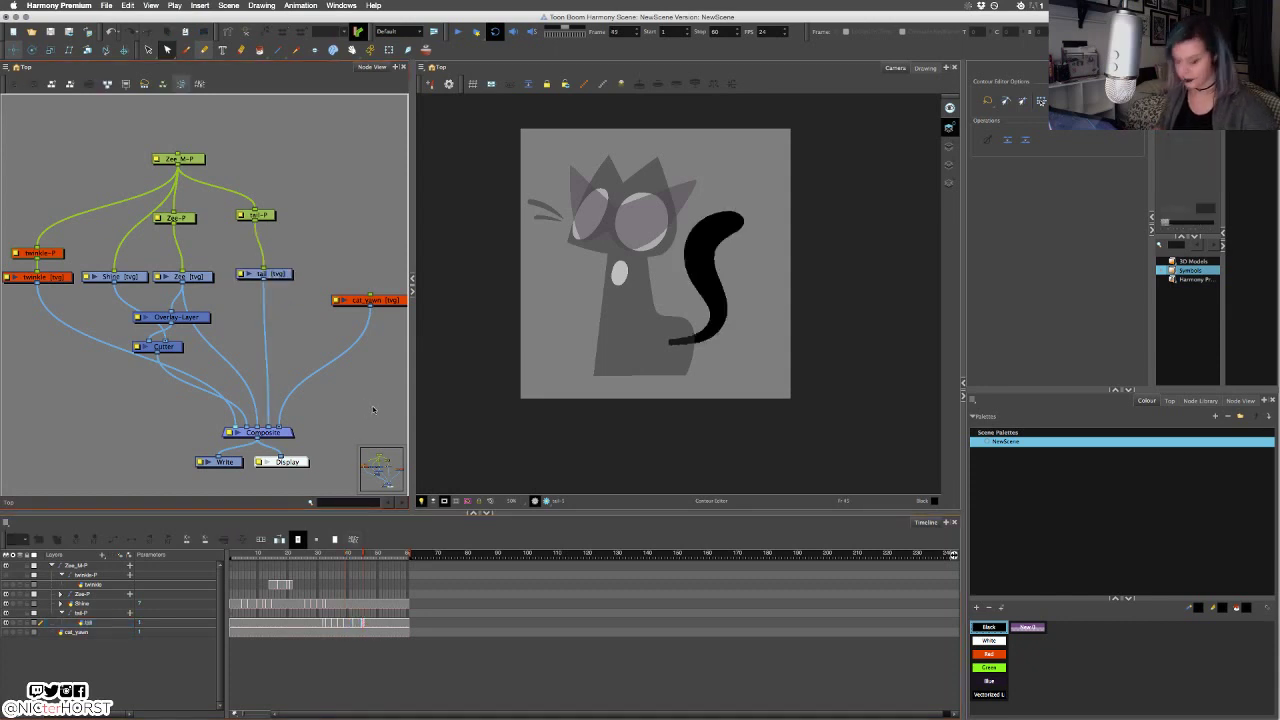
pyautogui.click(362, 624)
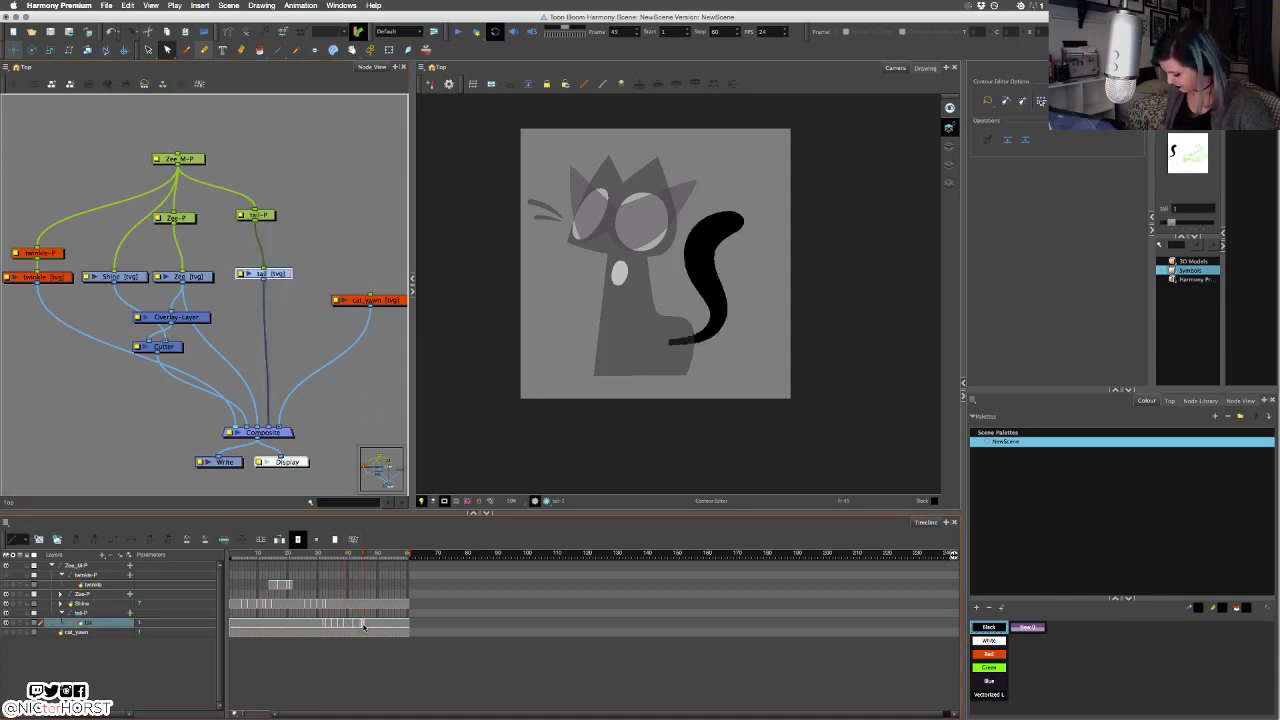
pyautogui.click(361, 625)
pyautogui.click(304, 624)
pyautogui.click(386, 388)
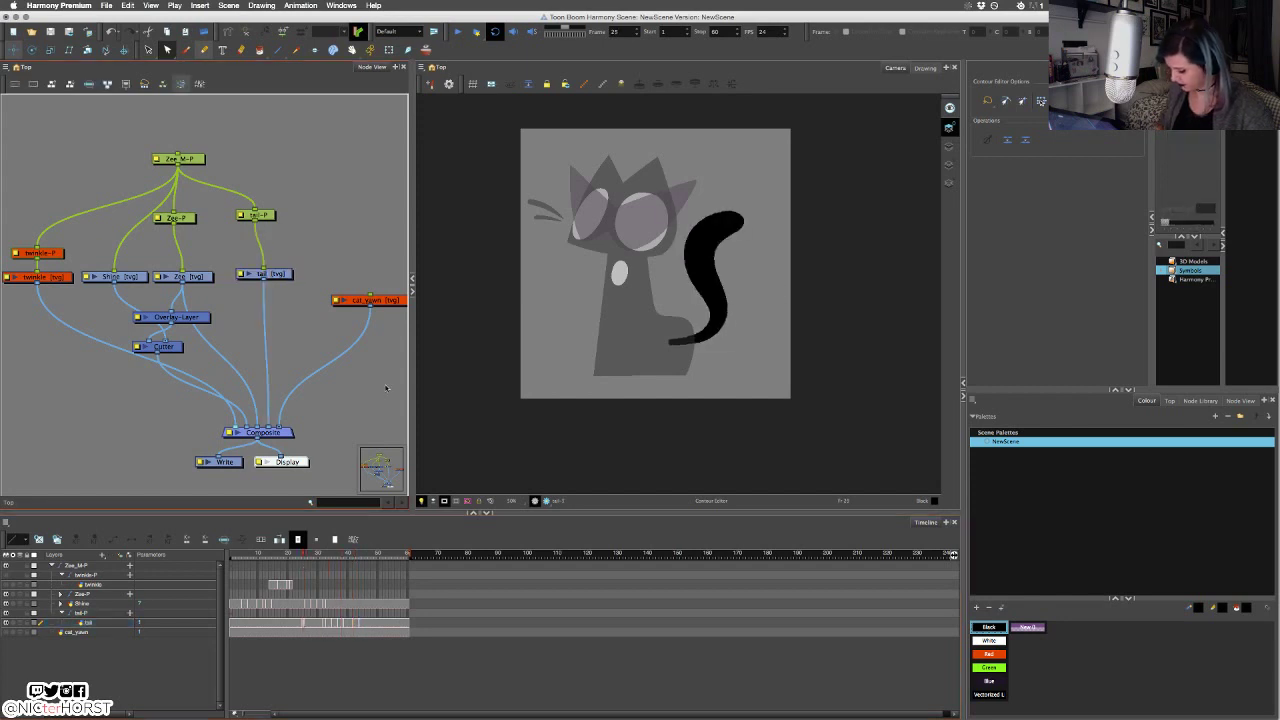
pyautogui.click(458, 32)
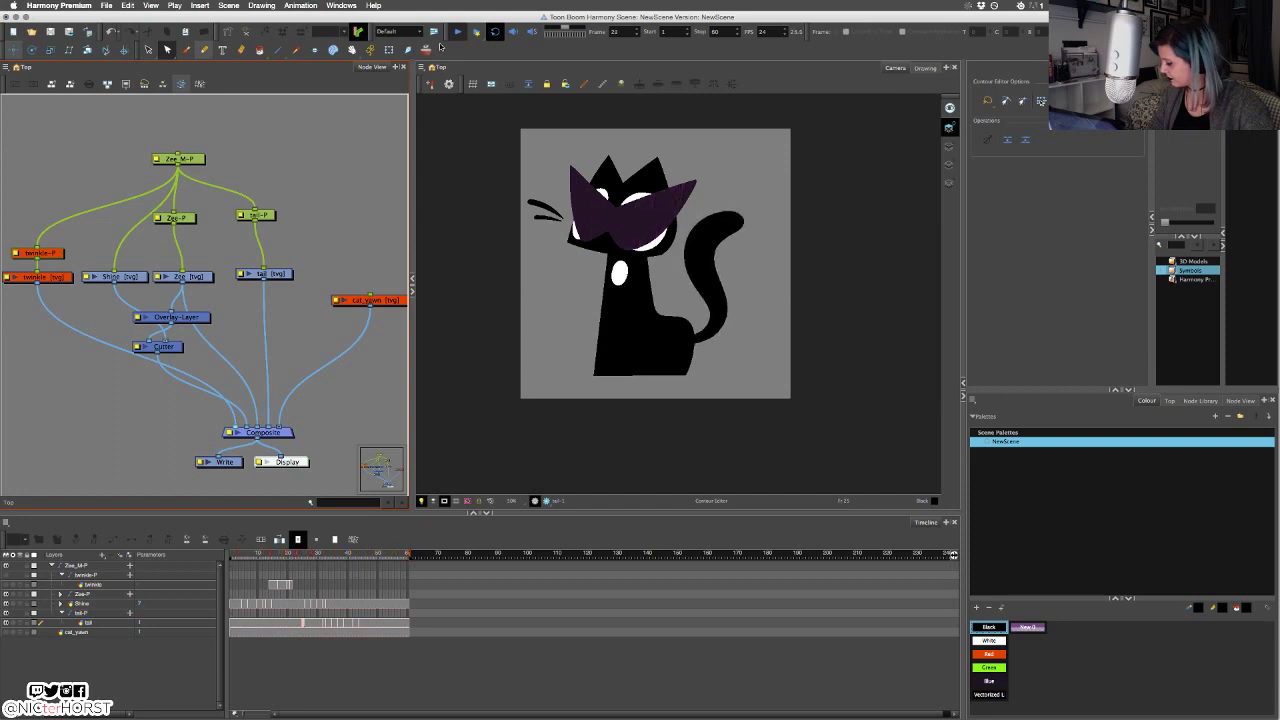
pyautogui.click(457, 31)
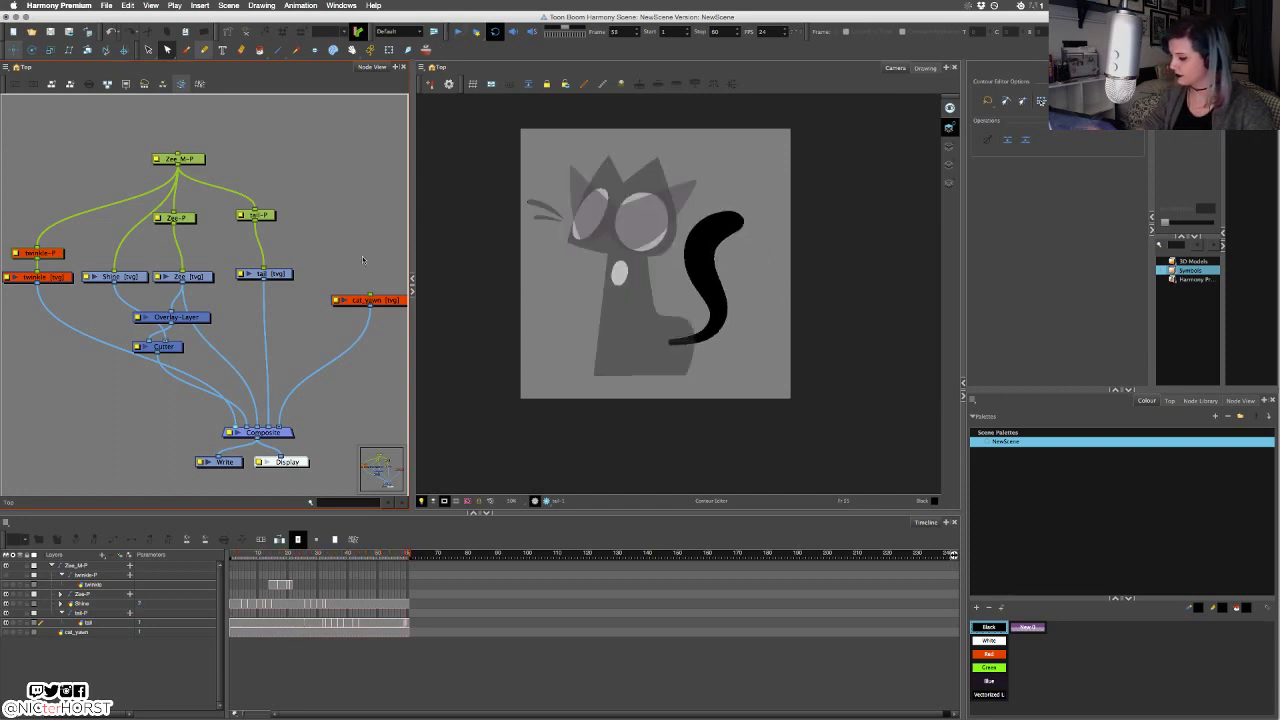
pyautogui.click(107, 6)
pyautogui.moveTo(142, 148)
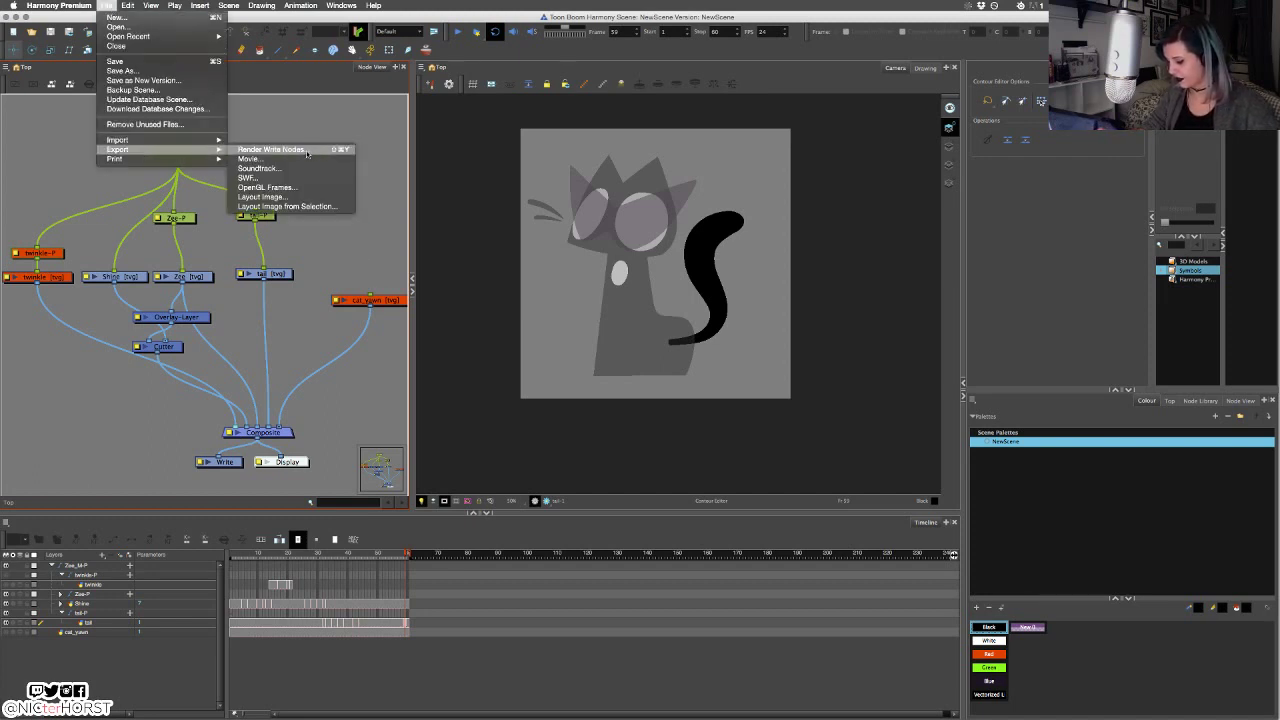
pyautogui.click(322, 419)
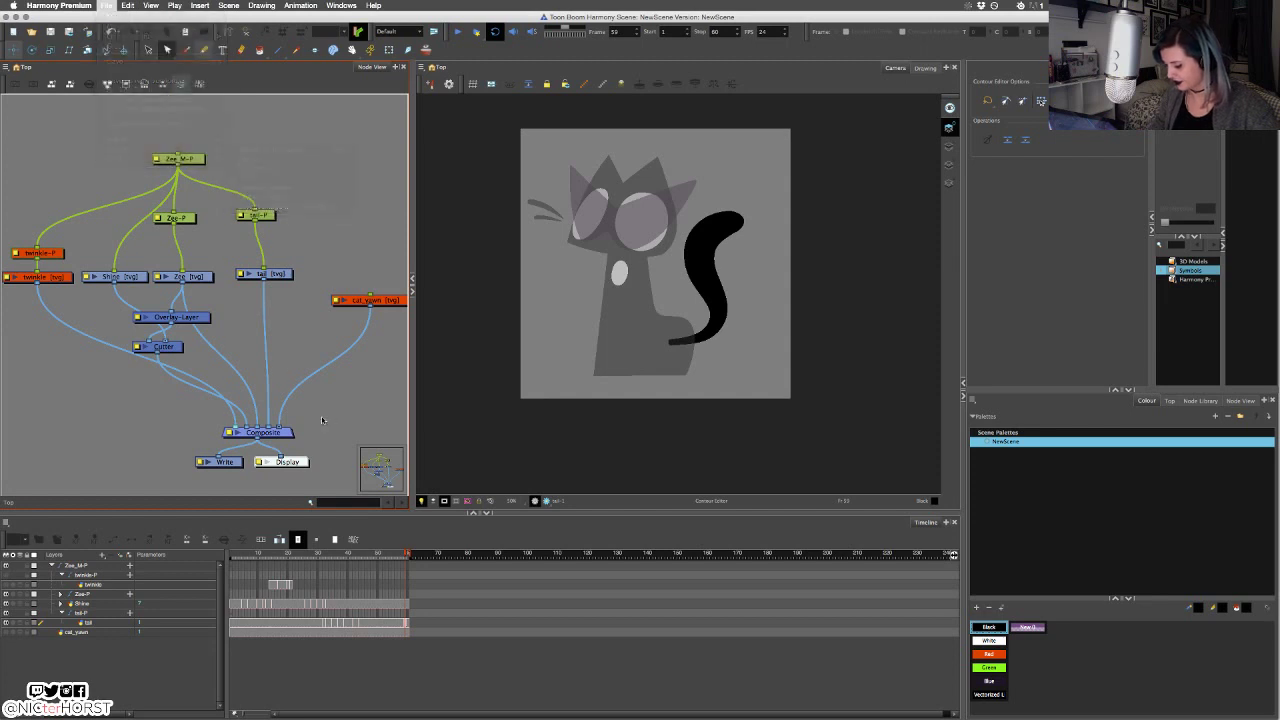
pyautogui.click(259, 462)
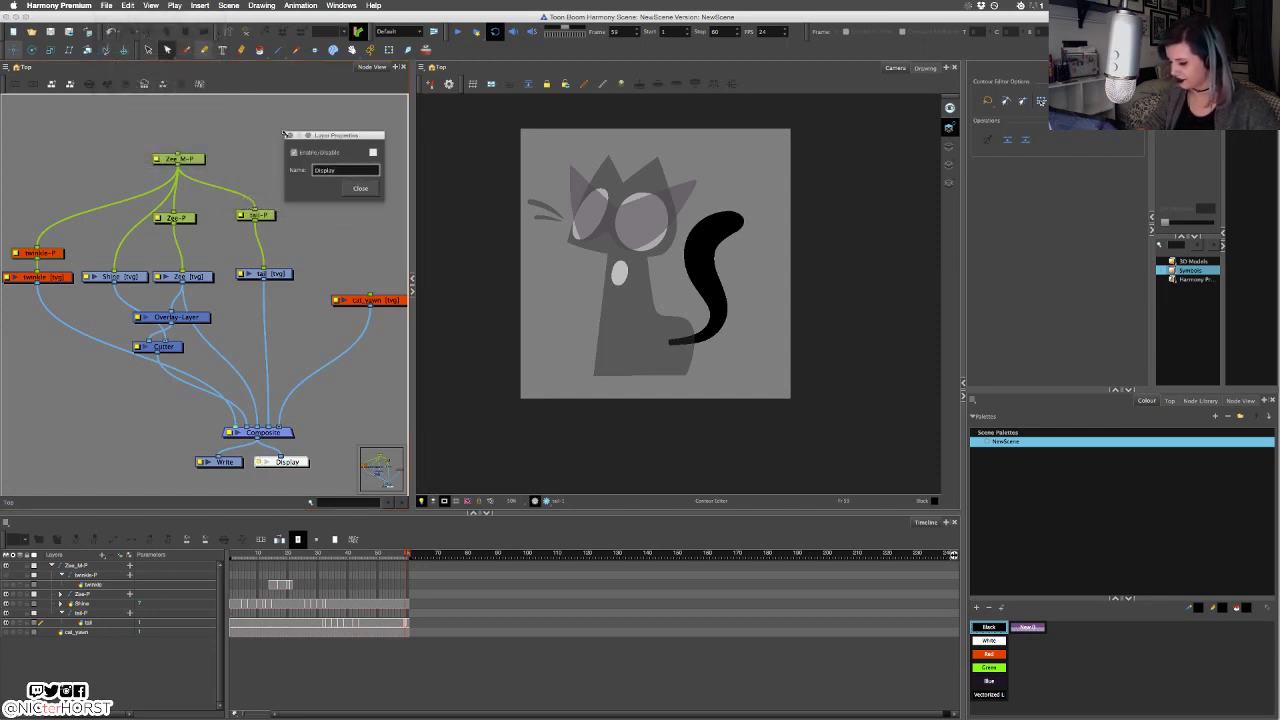
pyautogui.click(360, 188)
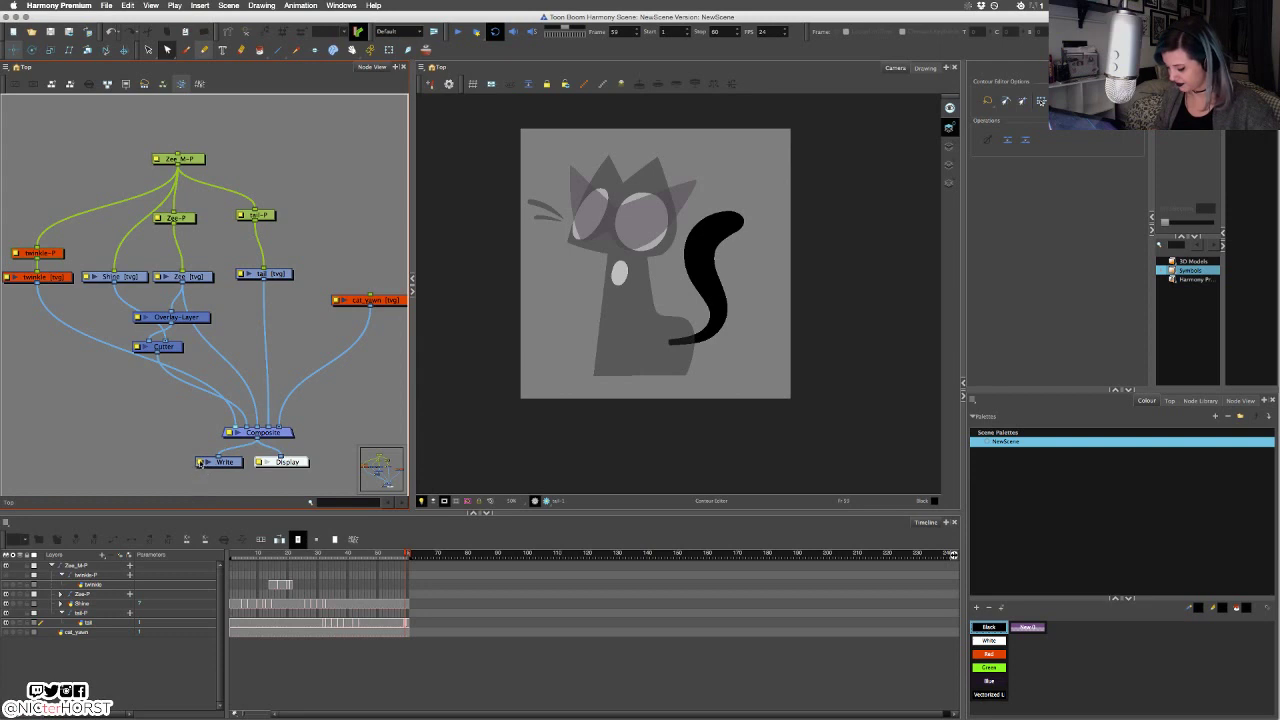
pyautogui.doubleClick(200, 462)
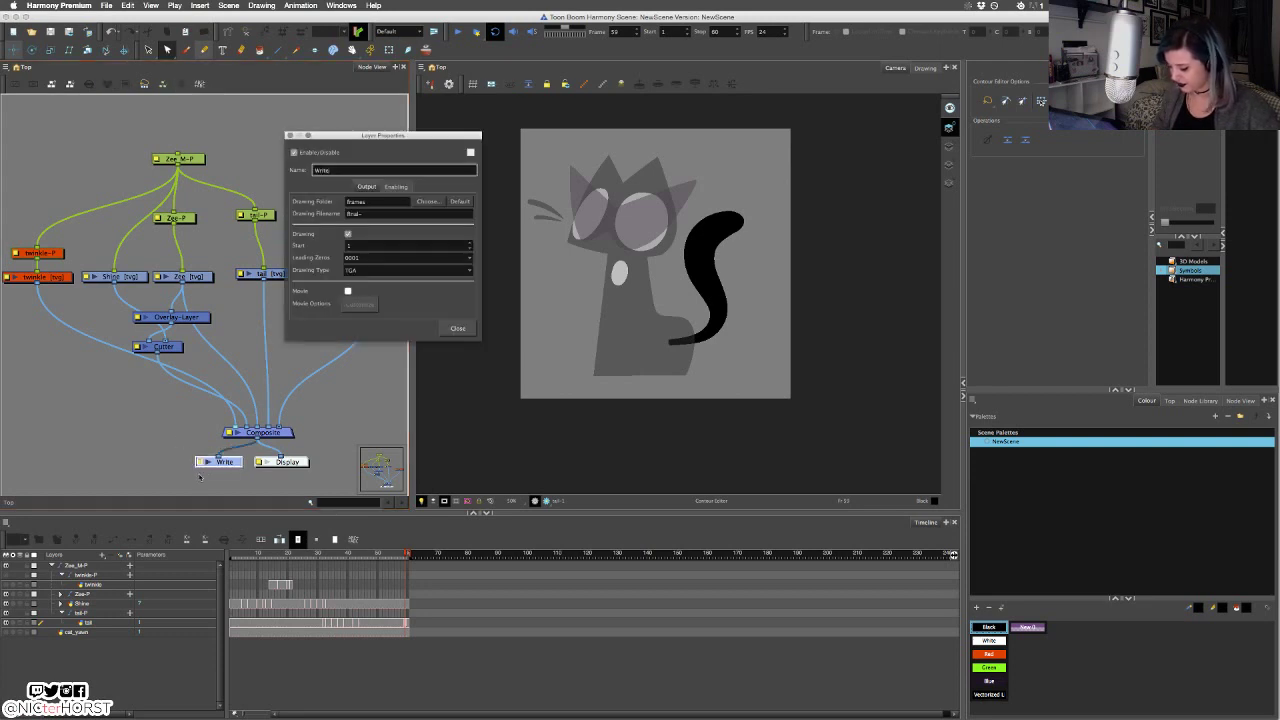
pyautogui.click(383, 271)
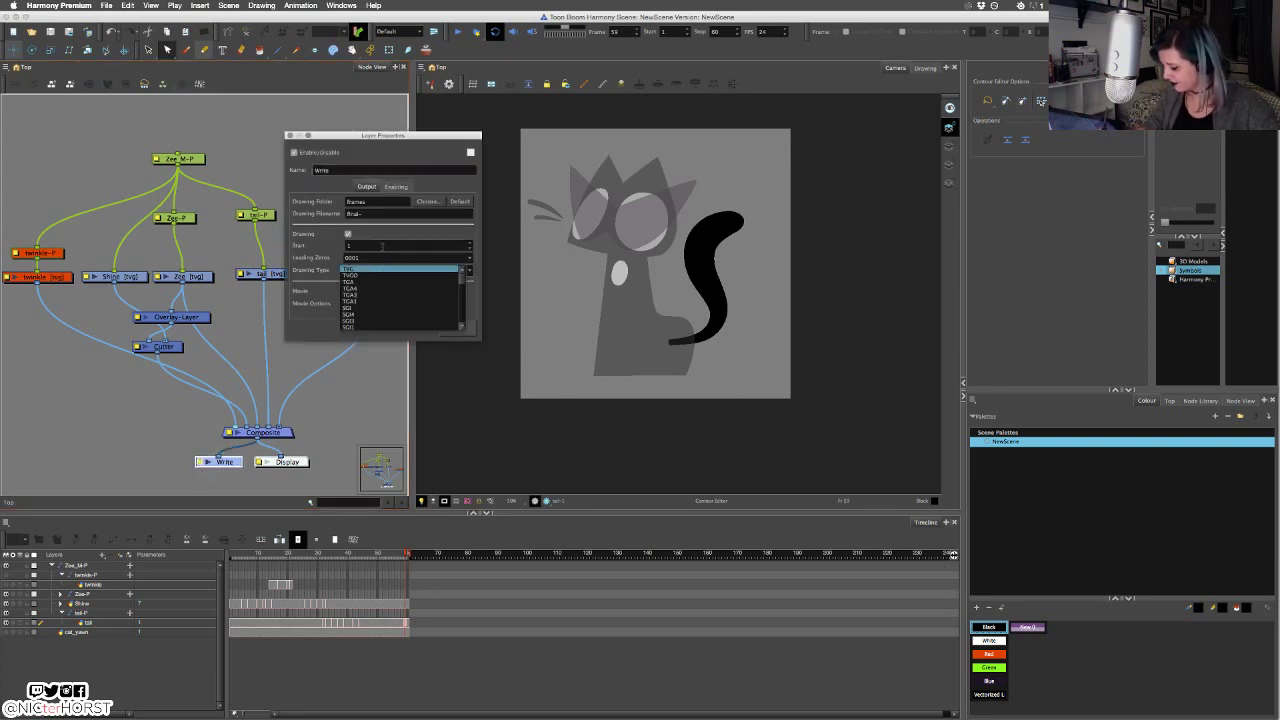
pyautogui.moveTo(462, 281); pyautogui.dragTo(461, 294)
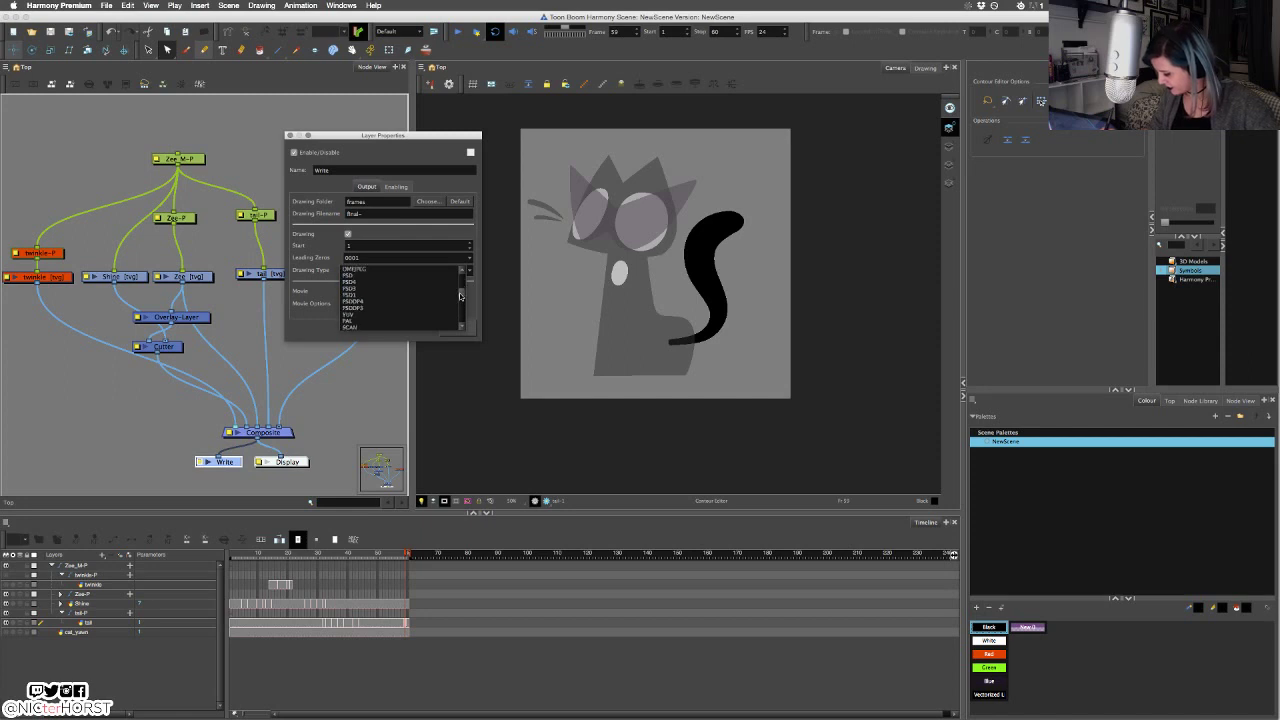
pyautogui.click(289, 135)
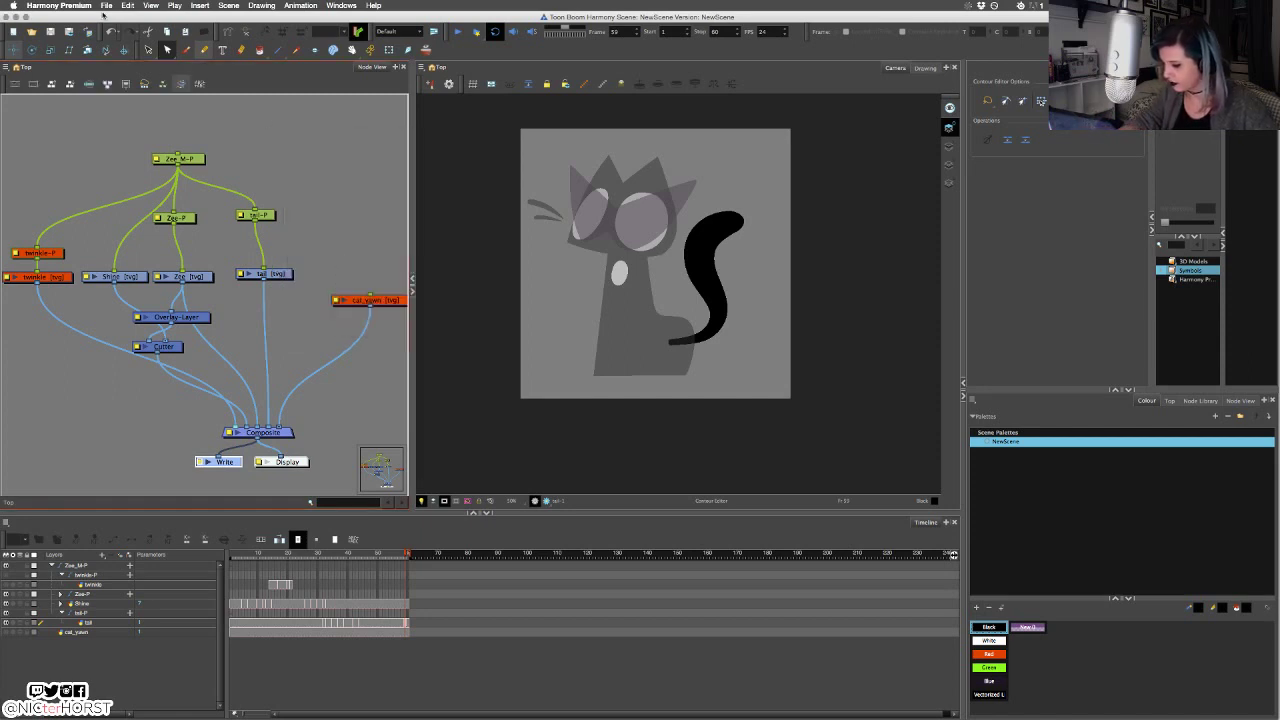
pyautogui.click(108, 5)
pyautogui.moveTo(155, 151)
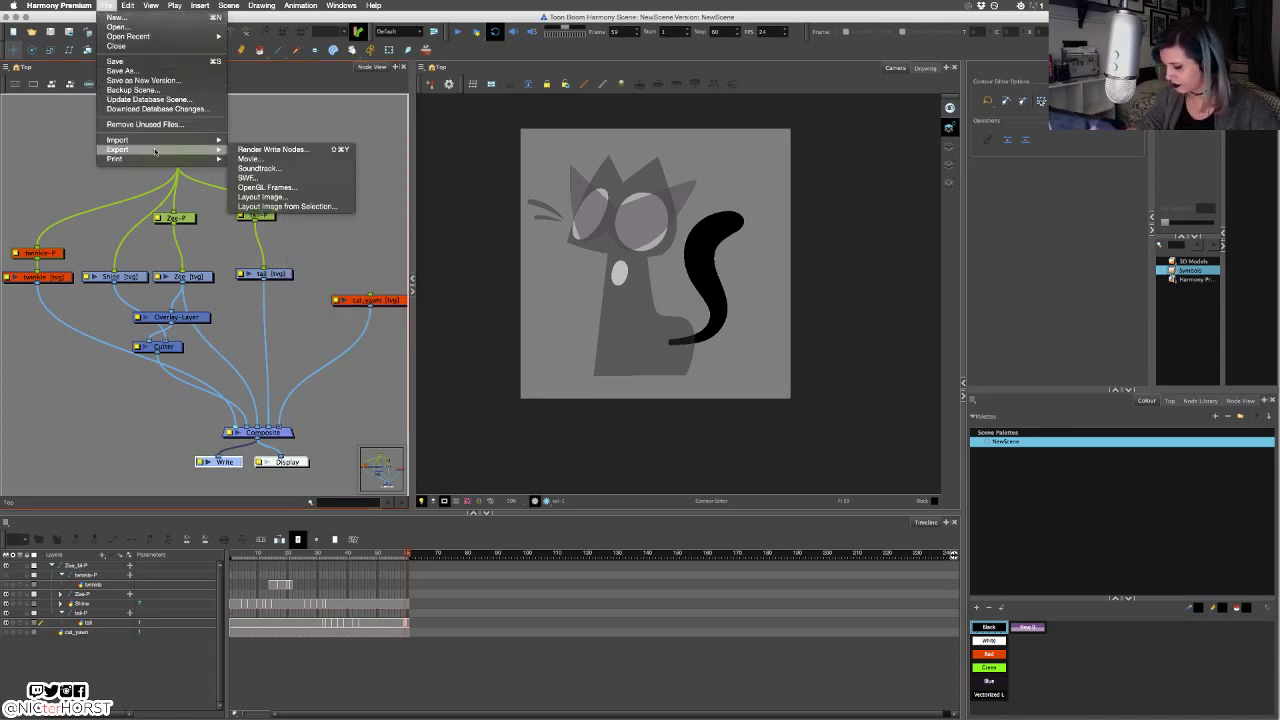
pyautogui.click(275, 163)
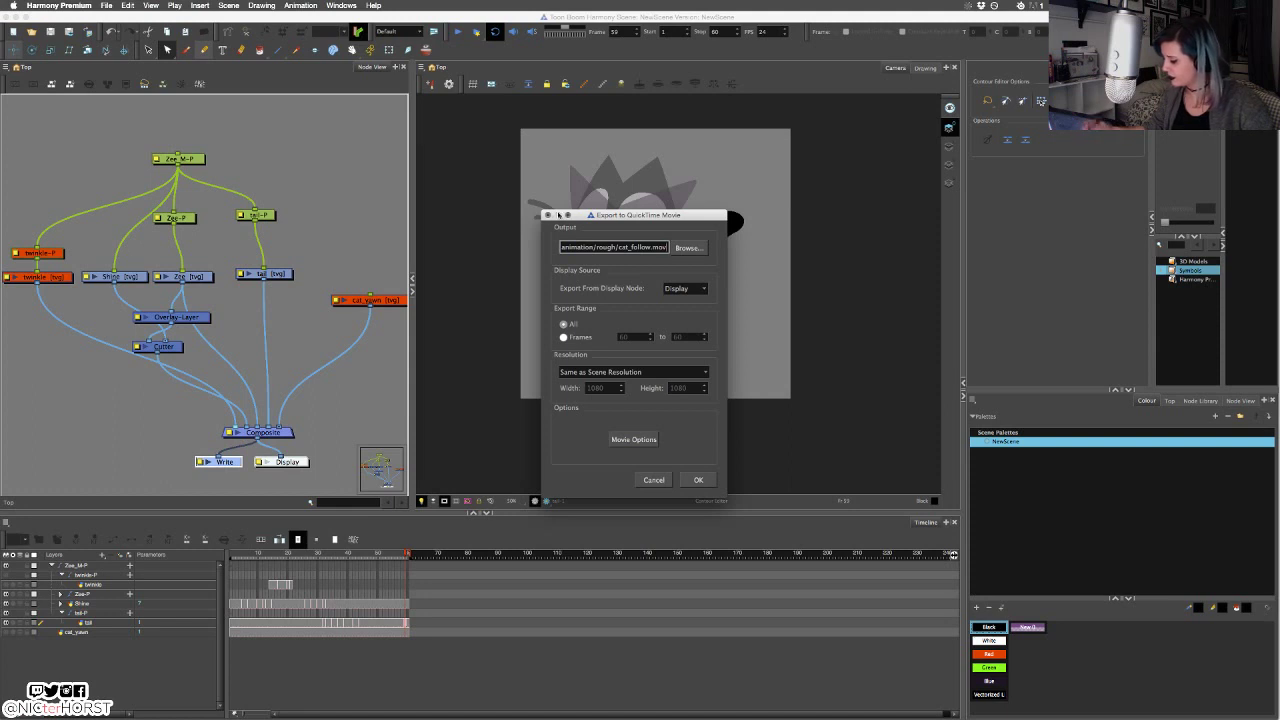
pyautogui.click(548, 215)
# Set the Write node's drawing type to PNG4.
pyautogui.doubleClick(200, 462)
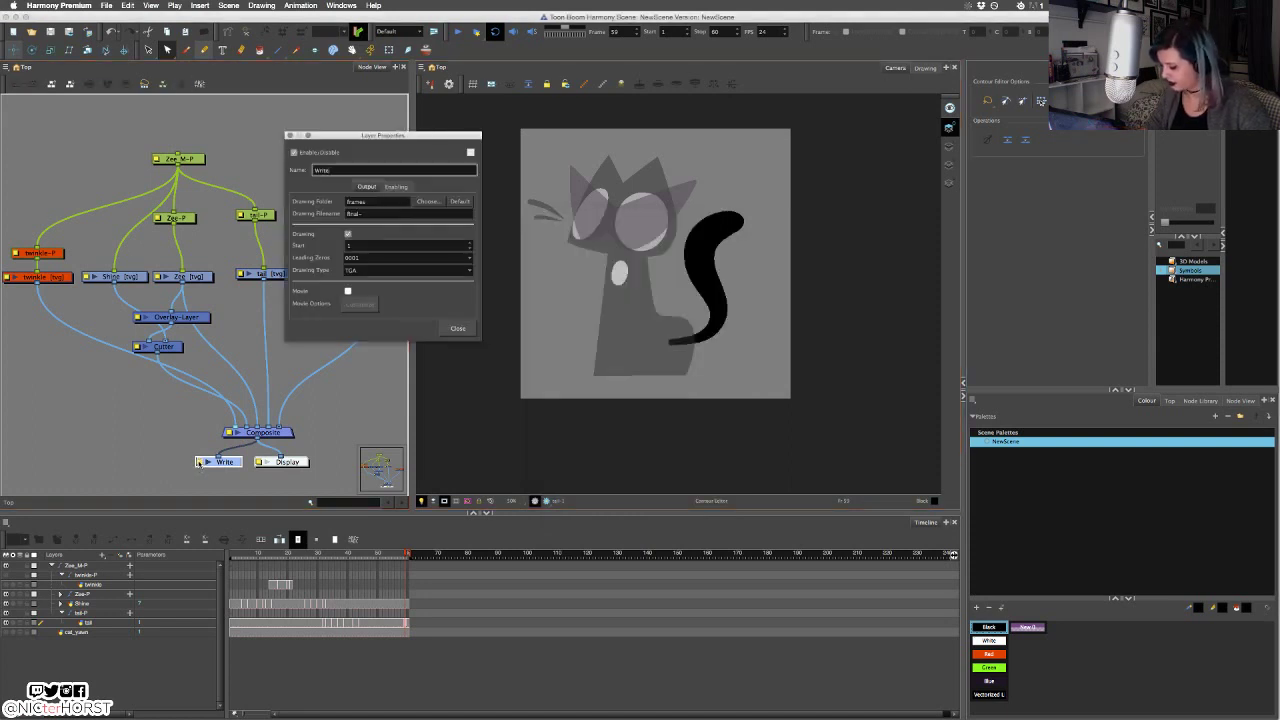
pyautogui.click(371, 268)
pyautogui.moveTo(461, 280); pyautogui.dragTo(461, 318)
pyautogui.click(462, 271)
pyautogui.click(462, 271)
pyautogui.click(462, 271)
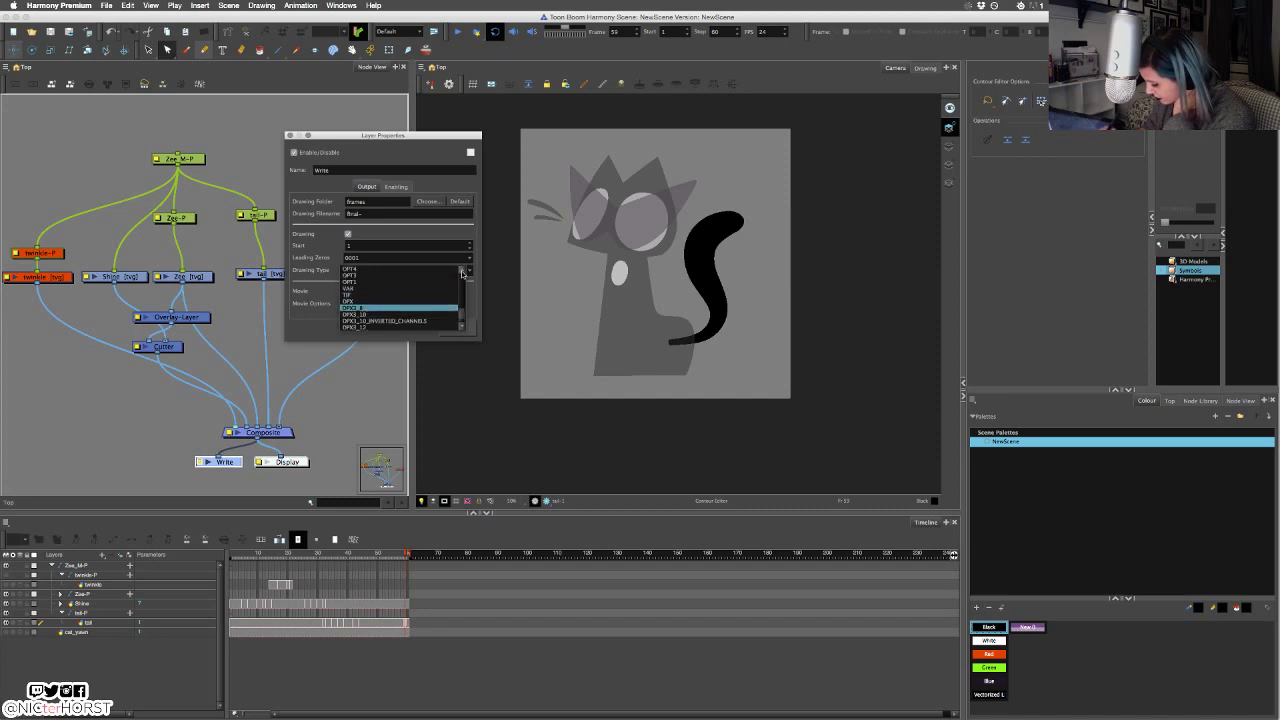
pyautogui.click(368, 289)
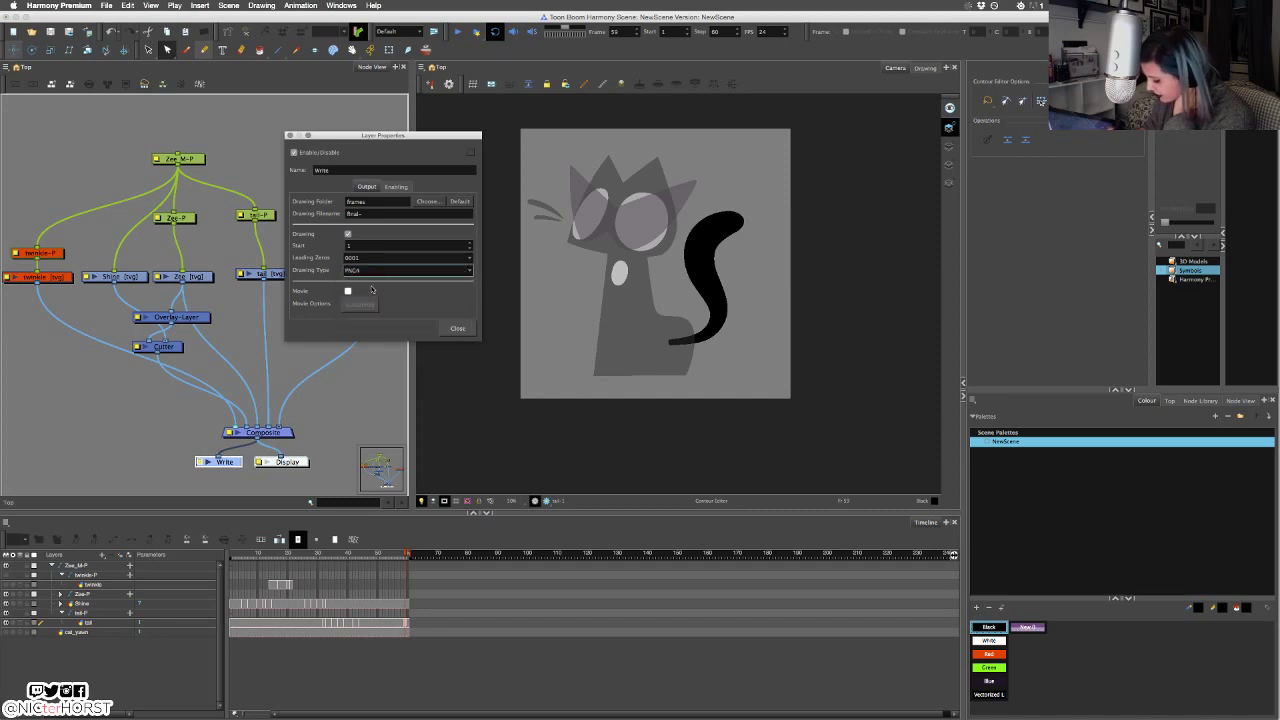
# Enter CoolCat as both the drawing folder and the drawing filename of the Write node.
pyautogui.doubleClick(385, 201)
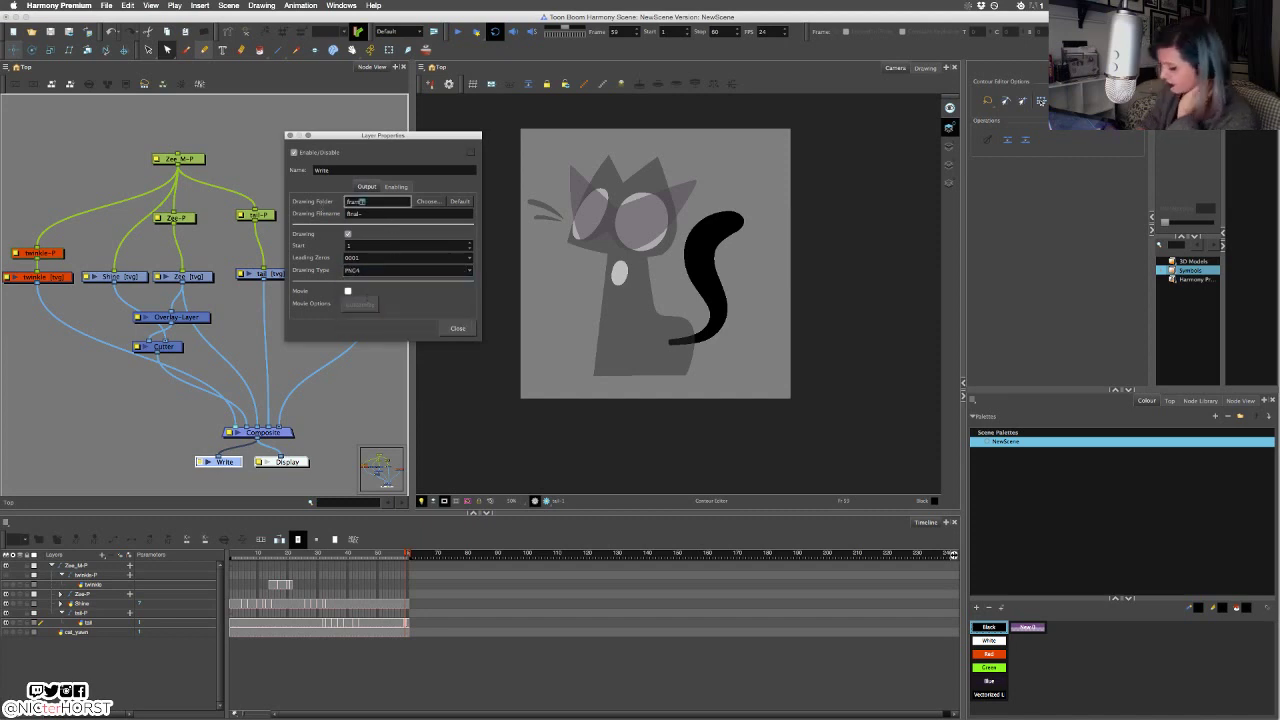
pyautogui.write('Cat')
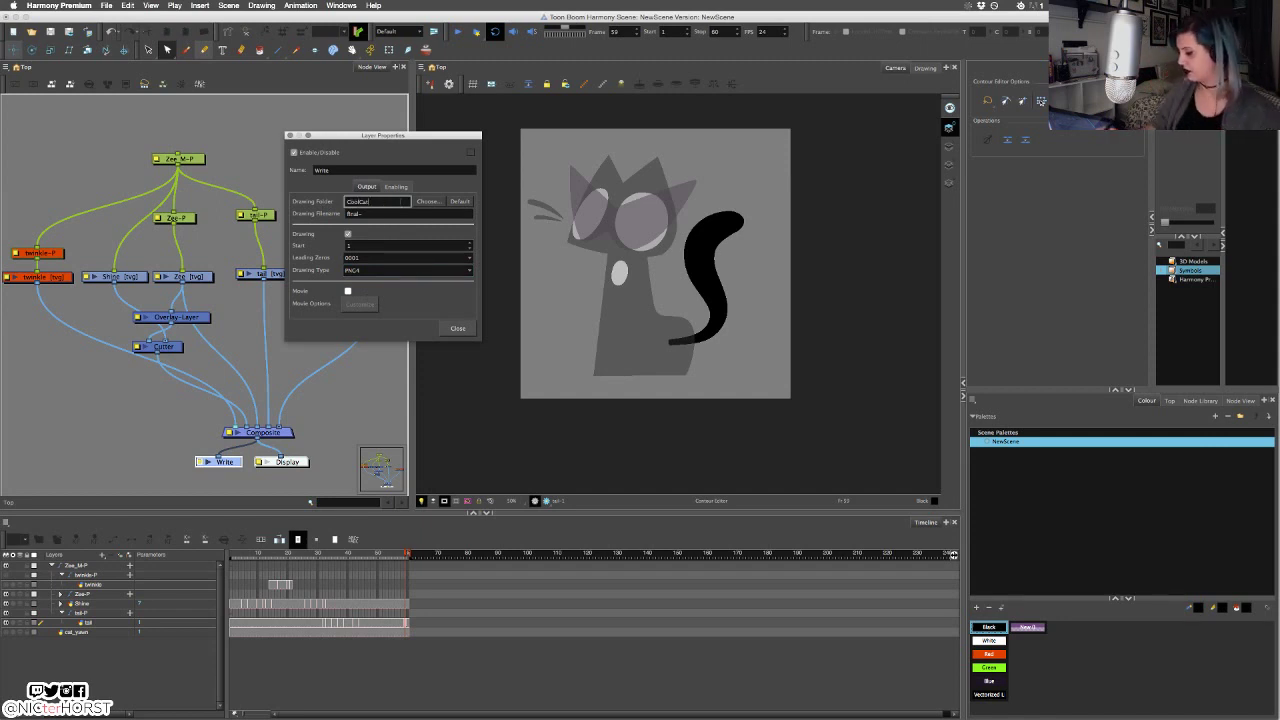
pyautogui.moveTo(375, 202)
pyautogui.mouseDown()
pyautogui.moveTo(346, 204)
pyautogui.moveTo(345, 222)
pyautogui.mouseUp()
pyautogui.press('super+c')
pyautogui.press('super+v')
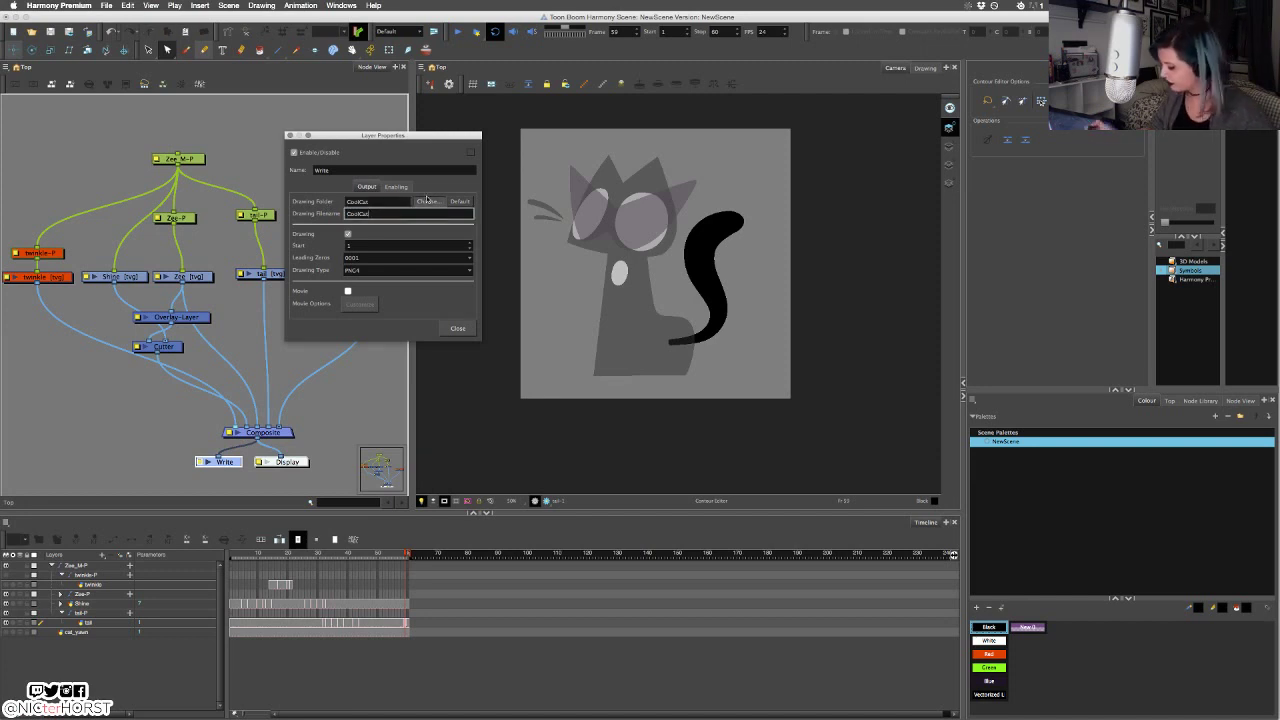
# Choose the animation folder inside Work > YT Twitch Icons as the Write node's output path.
pyautogui.click(428, 201)
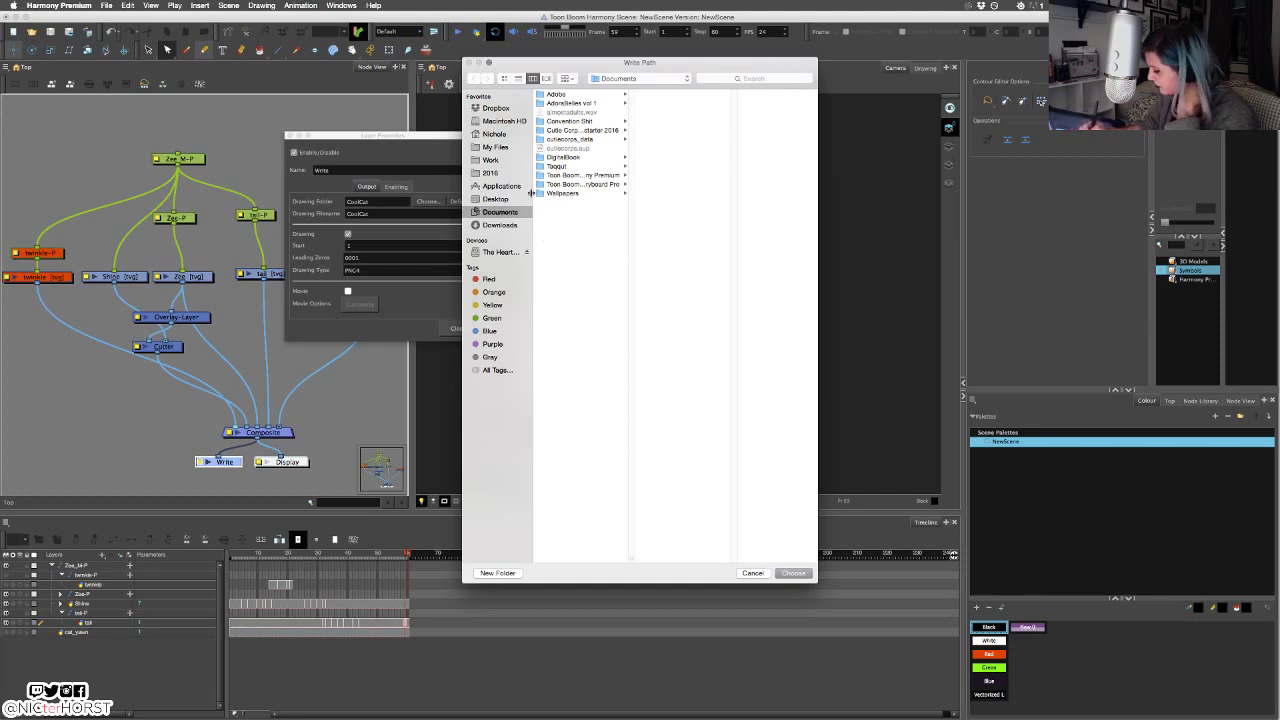
pyautogui.click(490, 160)
pyautogui.click(566, 166)
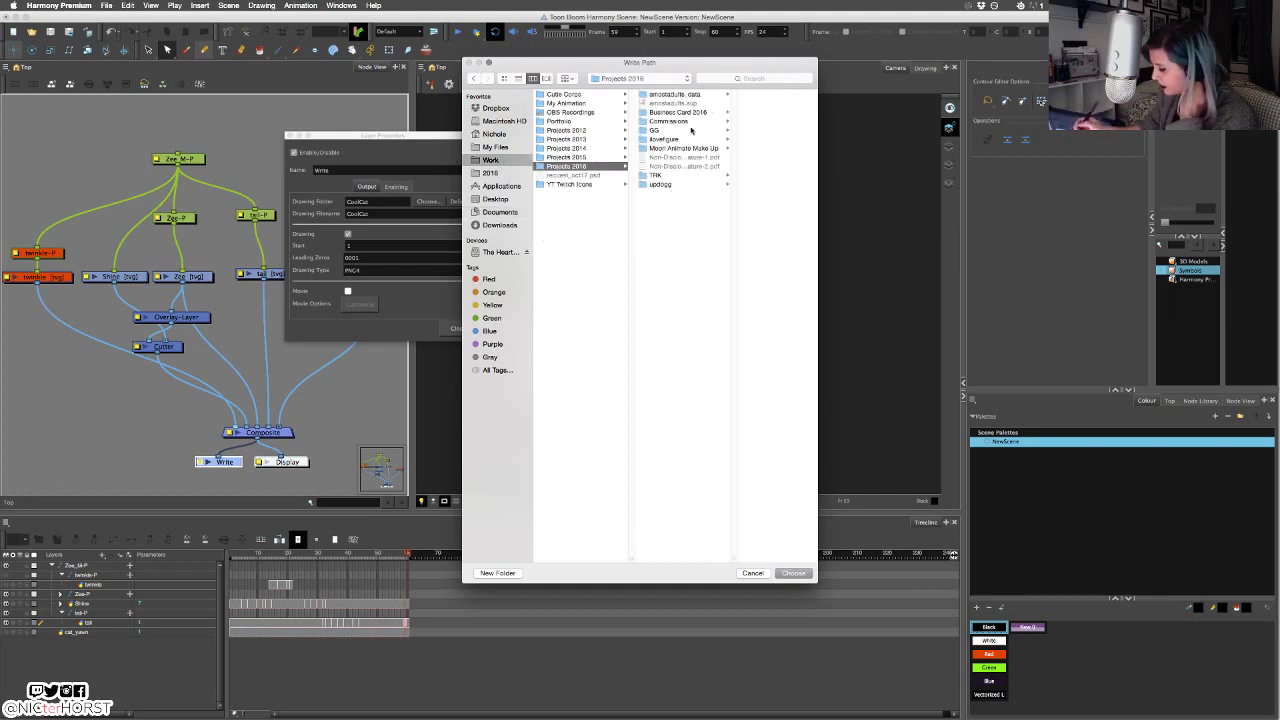
pyautogui.click(626, 184)
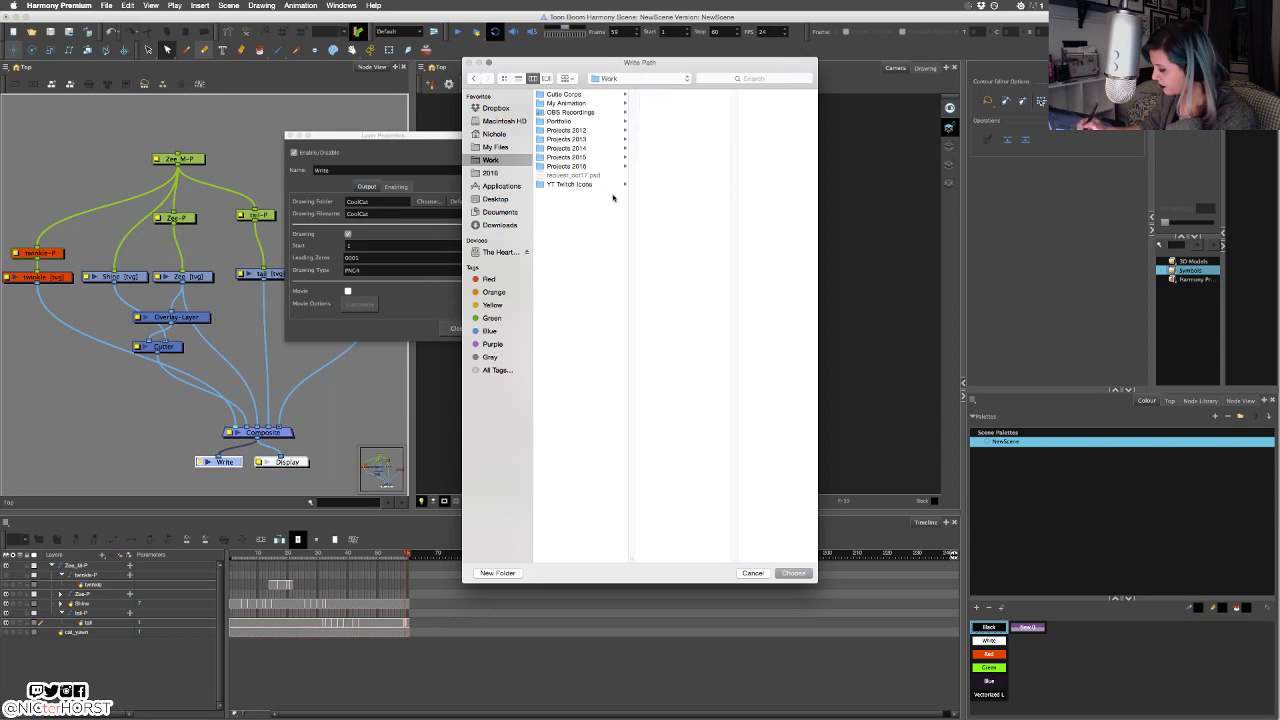
pyautogui.click(664, 103)
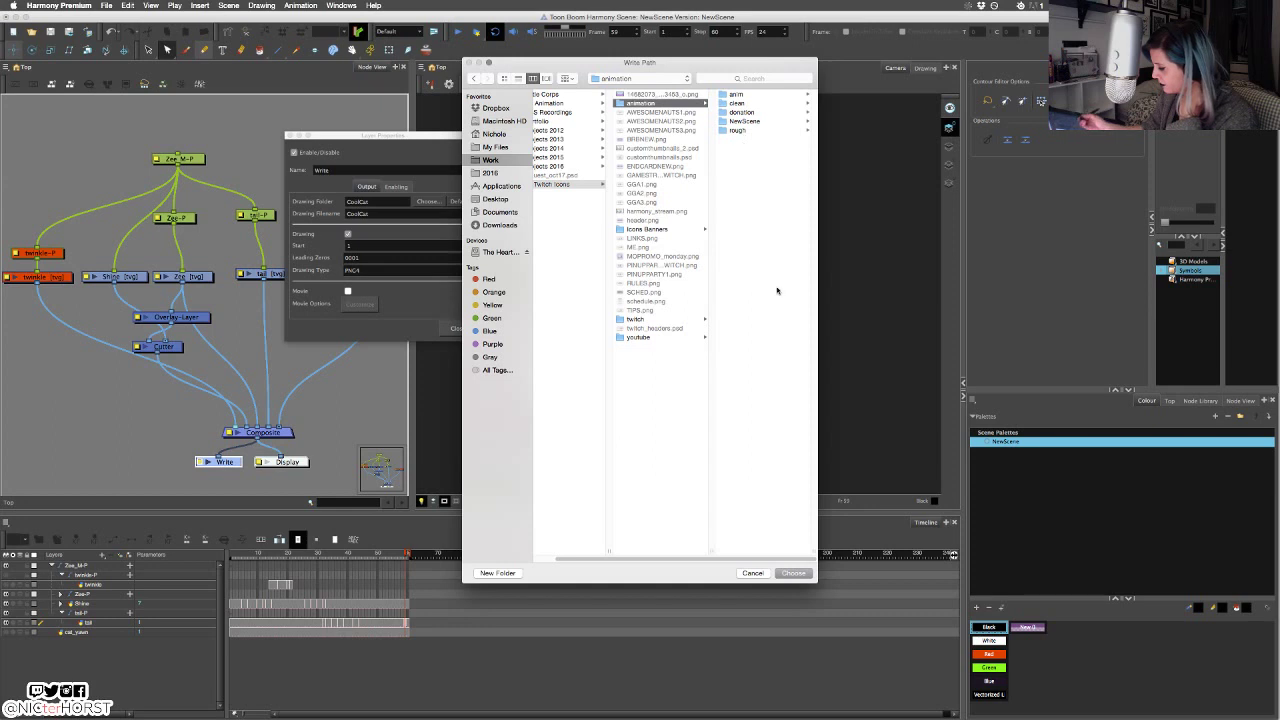
pyautogui.click(793, 574)
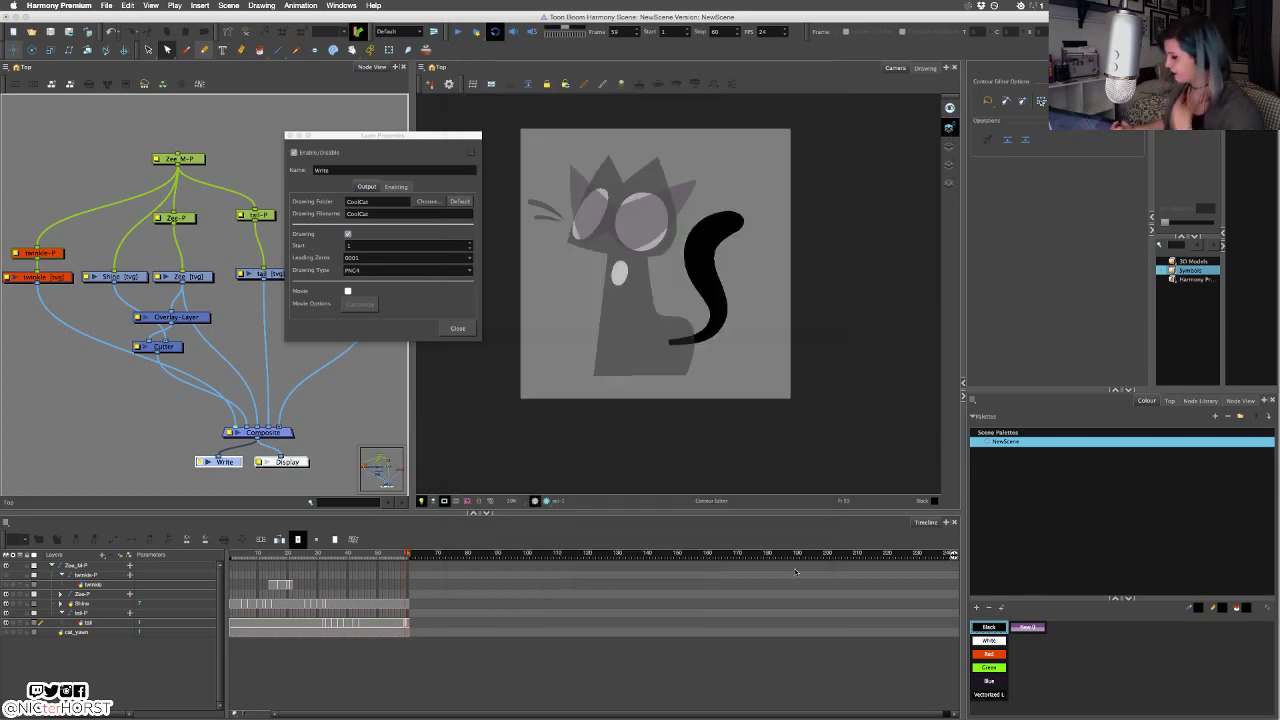
# Create a new folder named "cool cat" inside the animation folder and choose it as the Write node's output path.
pyautogui.click(429, 202)
pyautogui.click(676, 226)
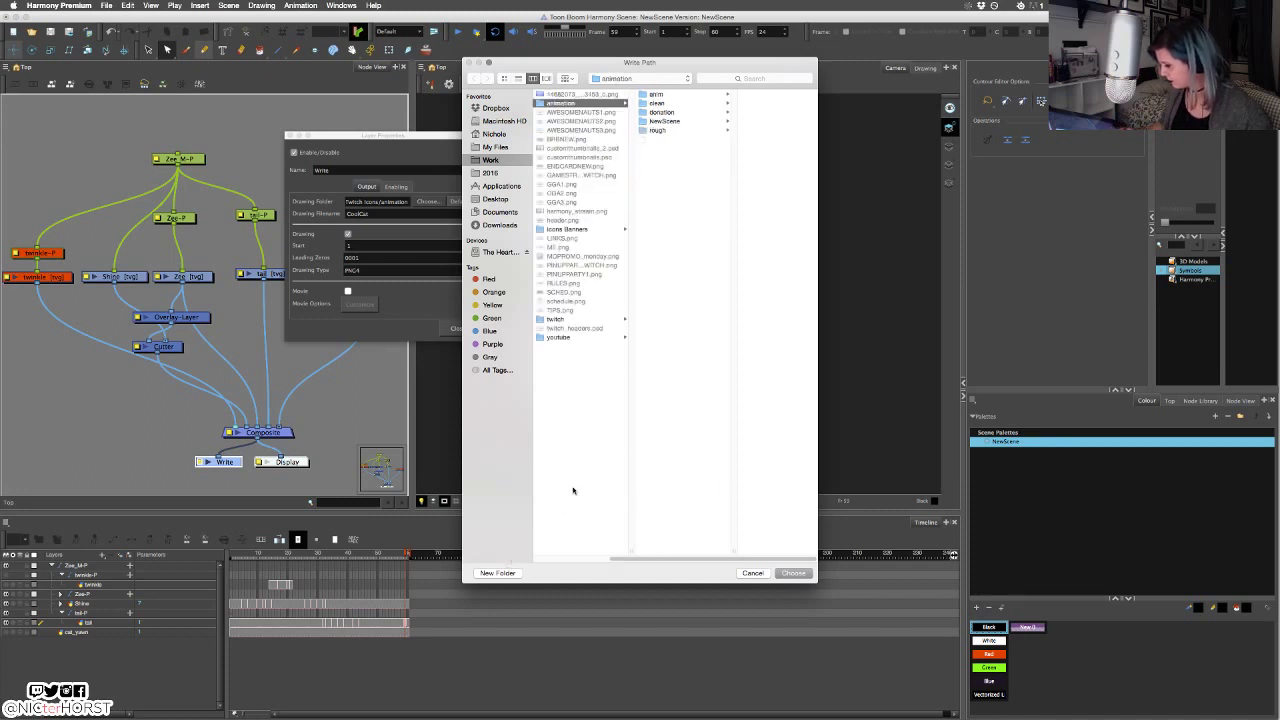
pyautogui.click(517, 572)
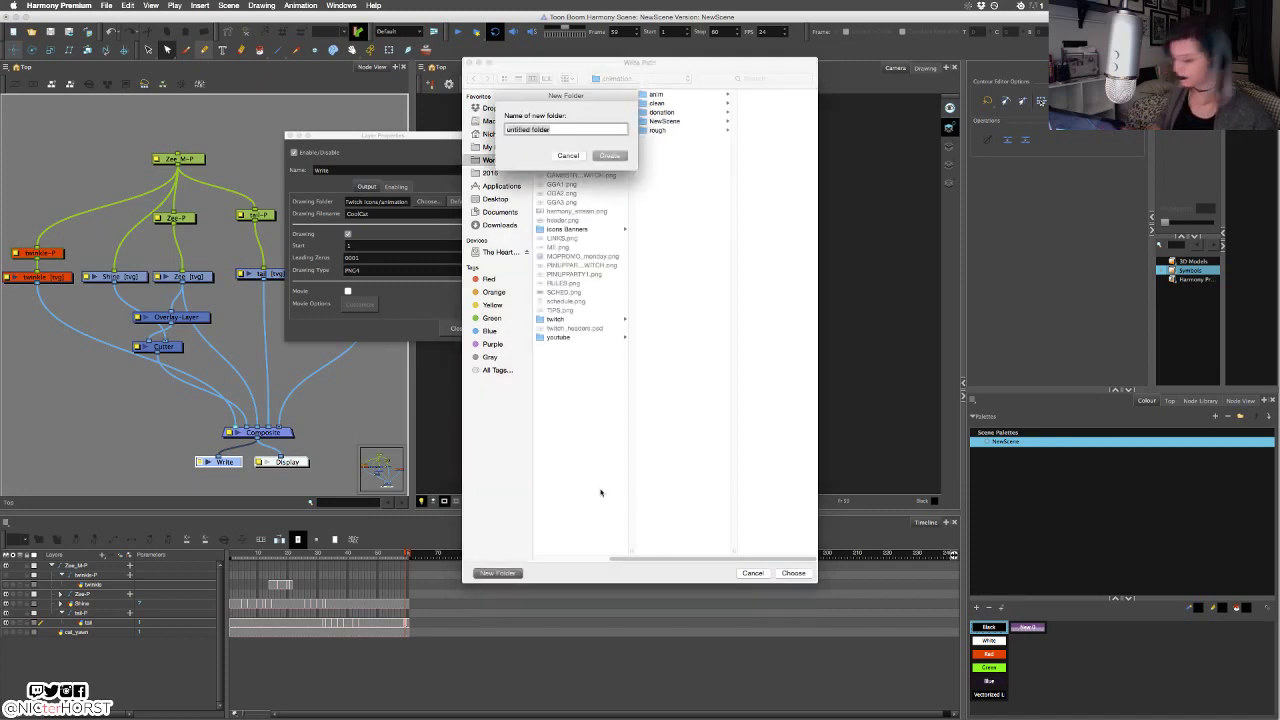
pyautogui.write('cool cat')
pyautogui.press('Return')
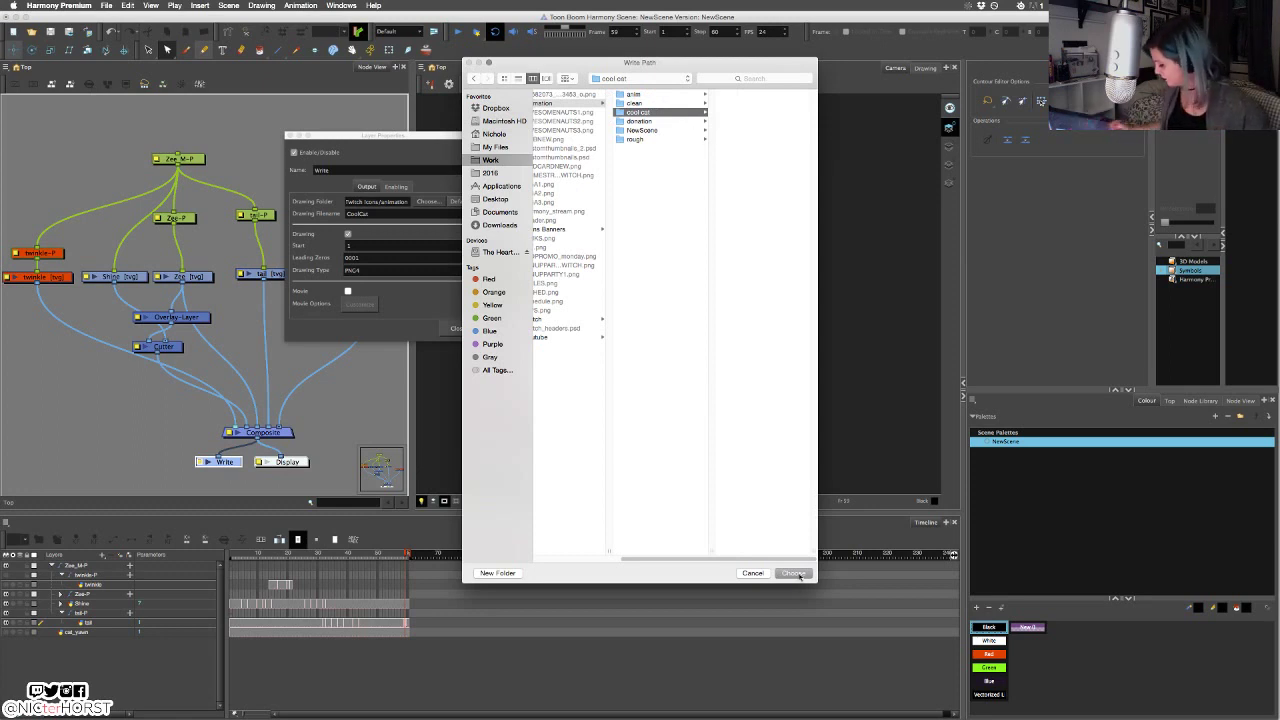
pyautogui.click(799, 576)
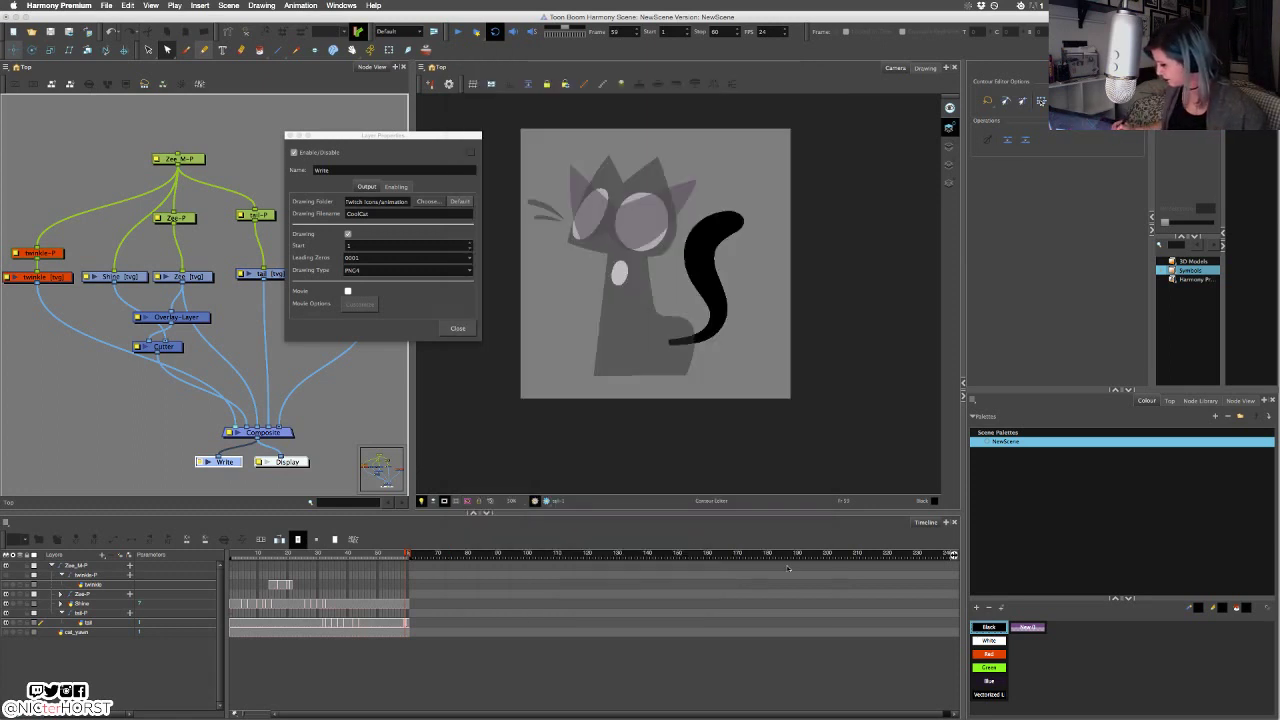
# Close the Write node's properties and render the write nodes for all frames, 1 to 60.
pyautogui.click(458, 329)
pyautogui.click(107, 5)
pyautogui.moveTo(153, 152)
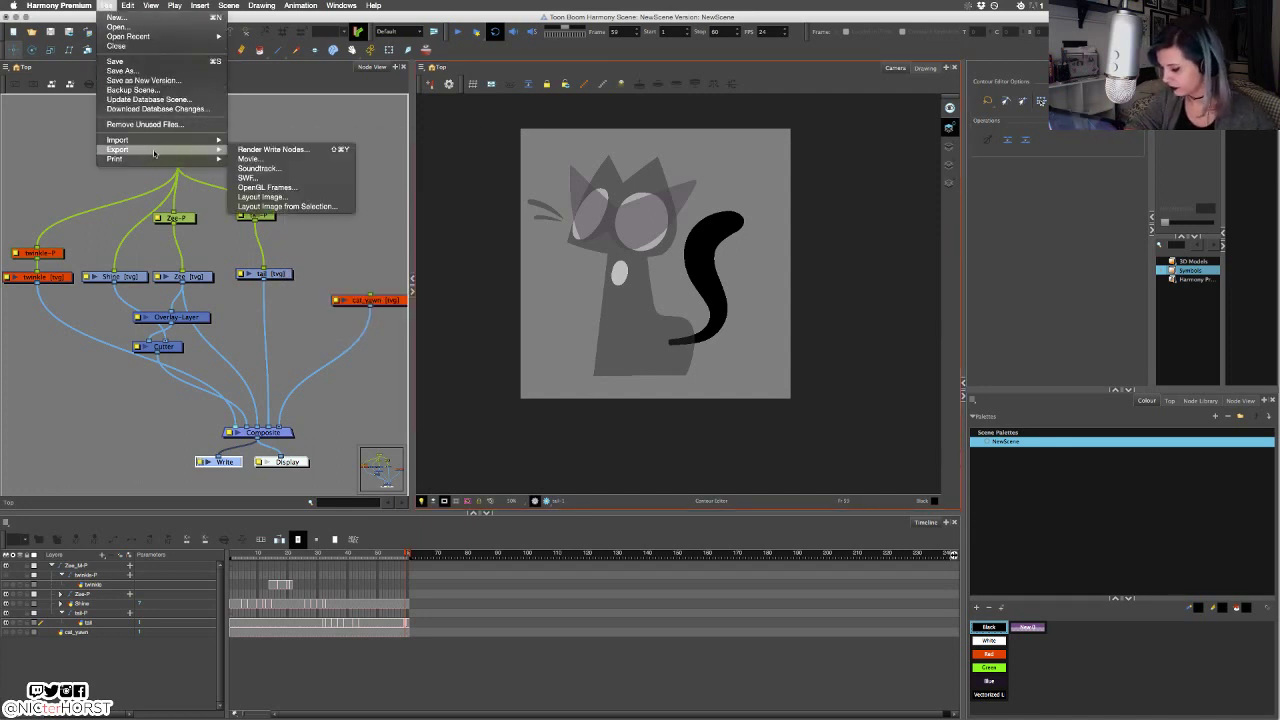
pyautogui.click(280, 149)
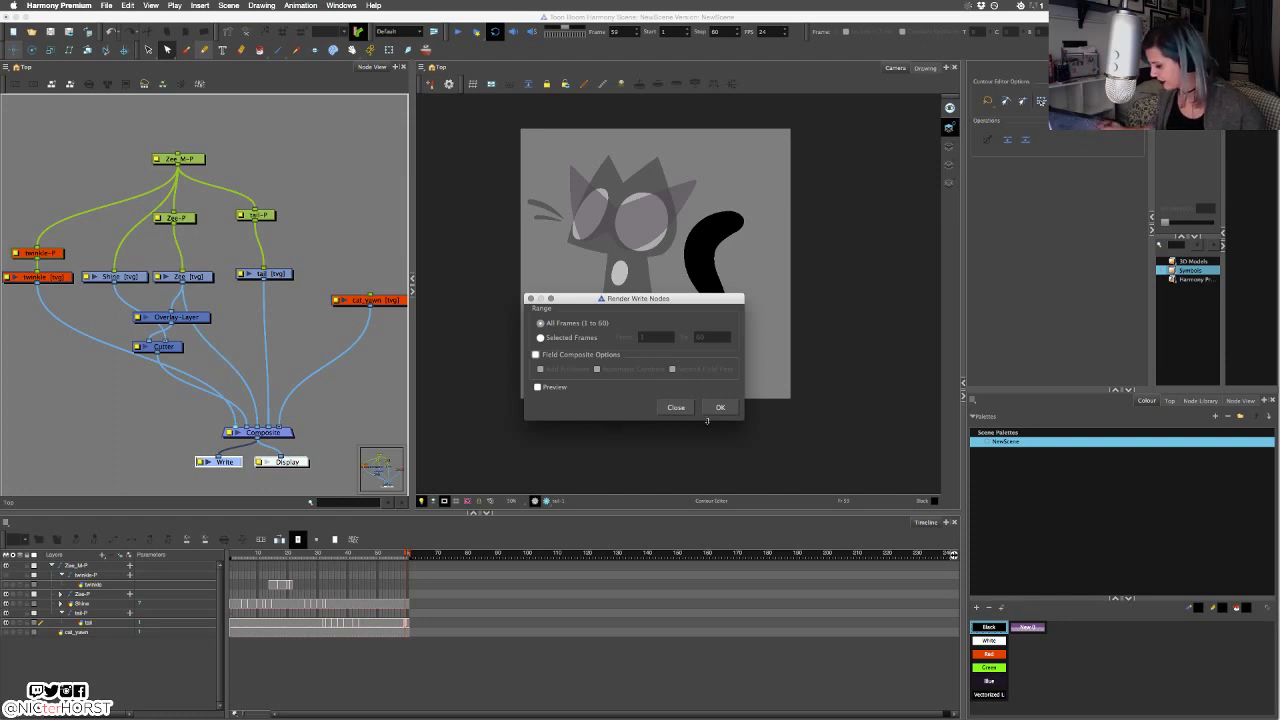
pyautogui.click(727, 410)
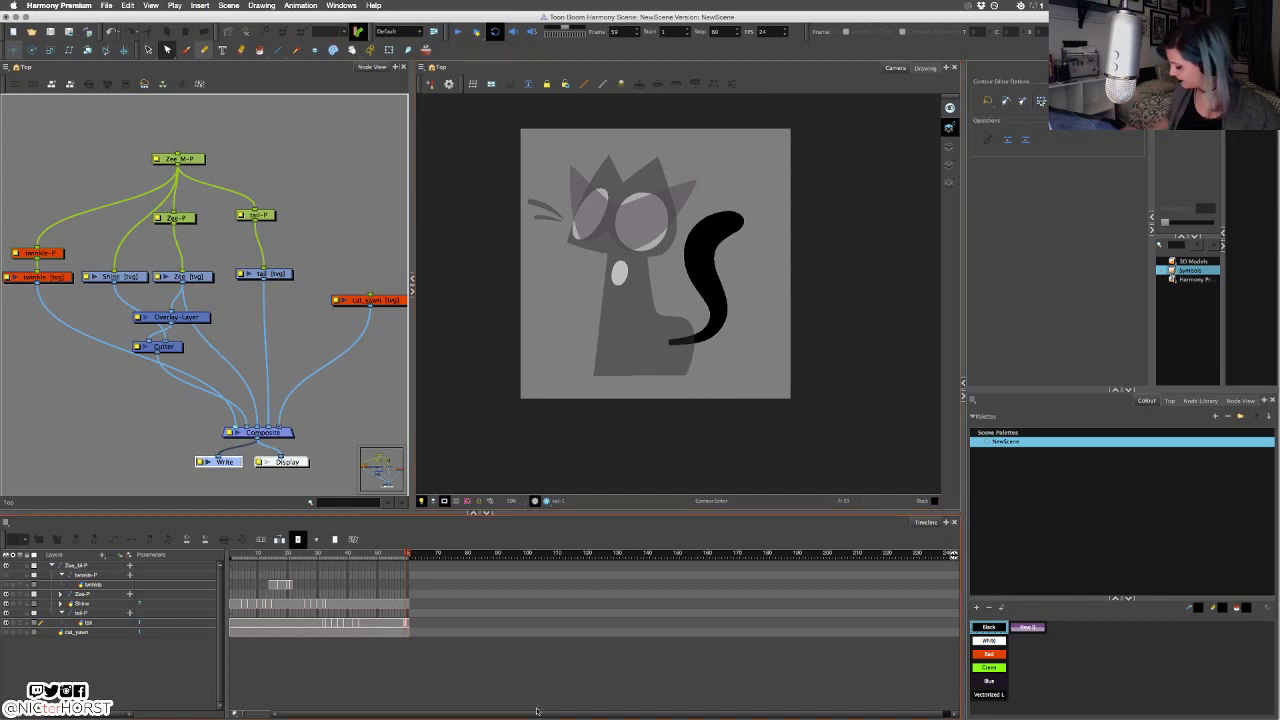
# Switch to Photoshop and open CoolCat0001.png from the cool cat folder as an image sequence.
pyautogui.moveTo(579, 712)
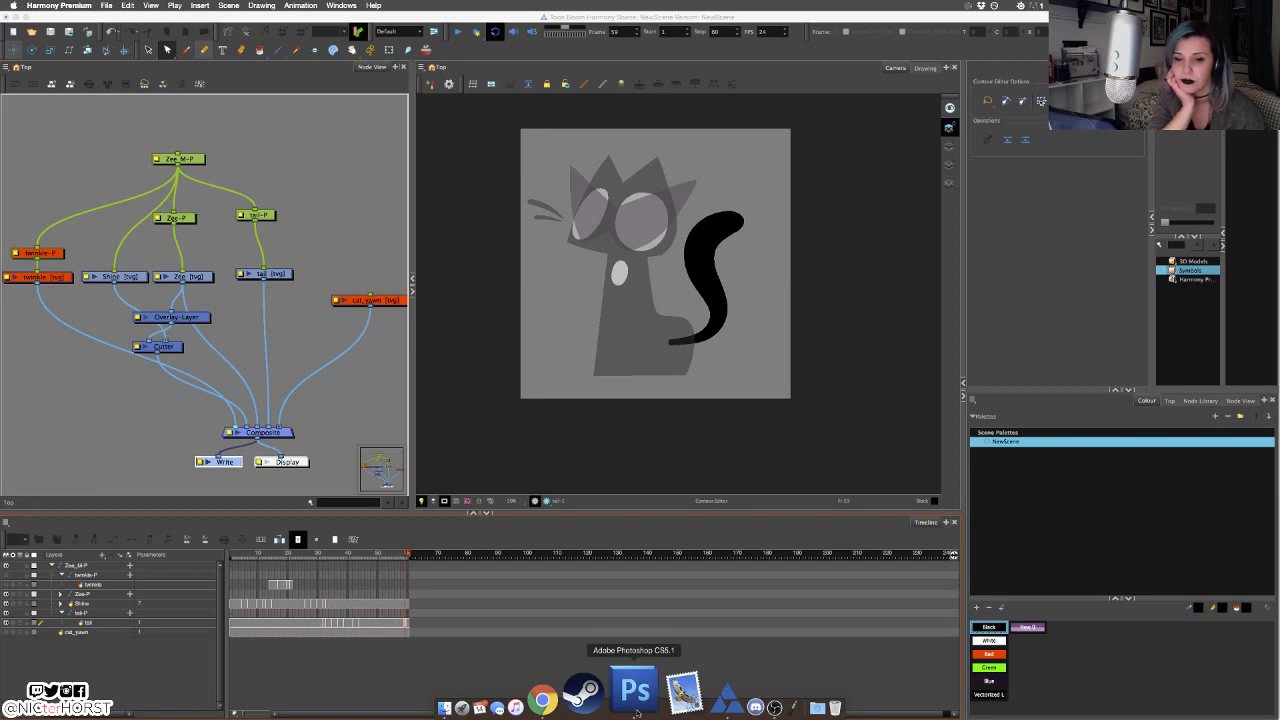
pyautogui.click(636, 712)
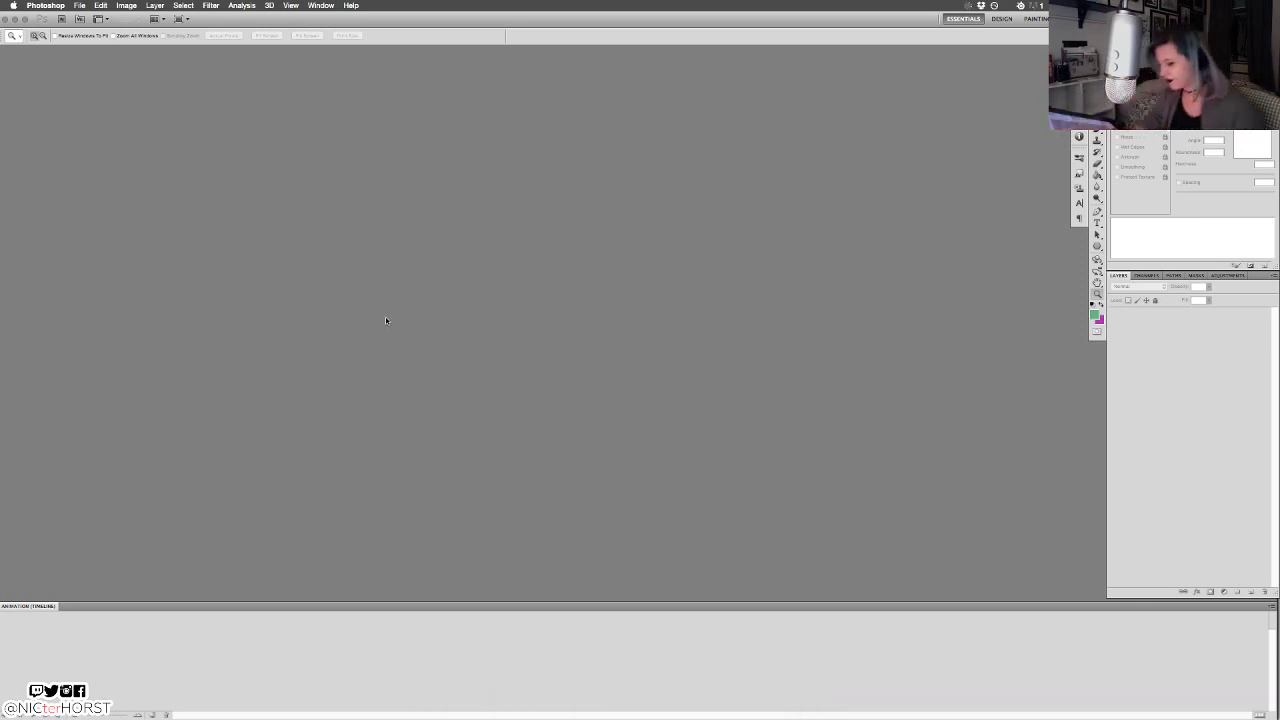
pyautogui.click(79, 5)
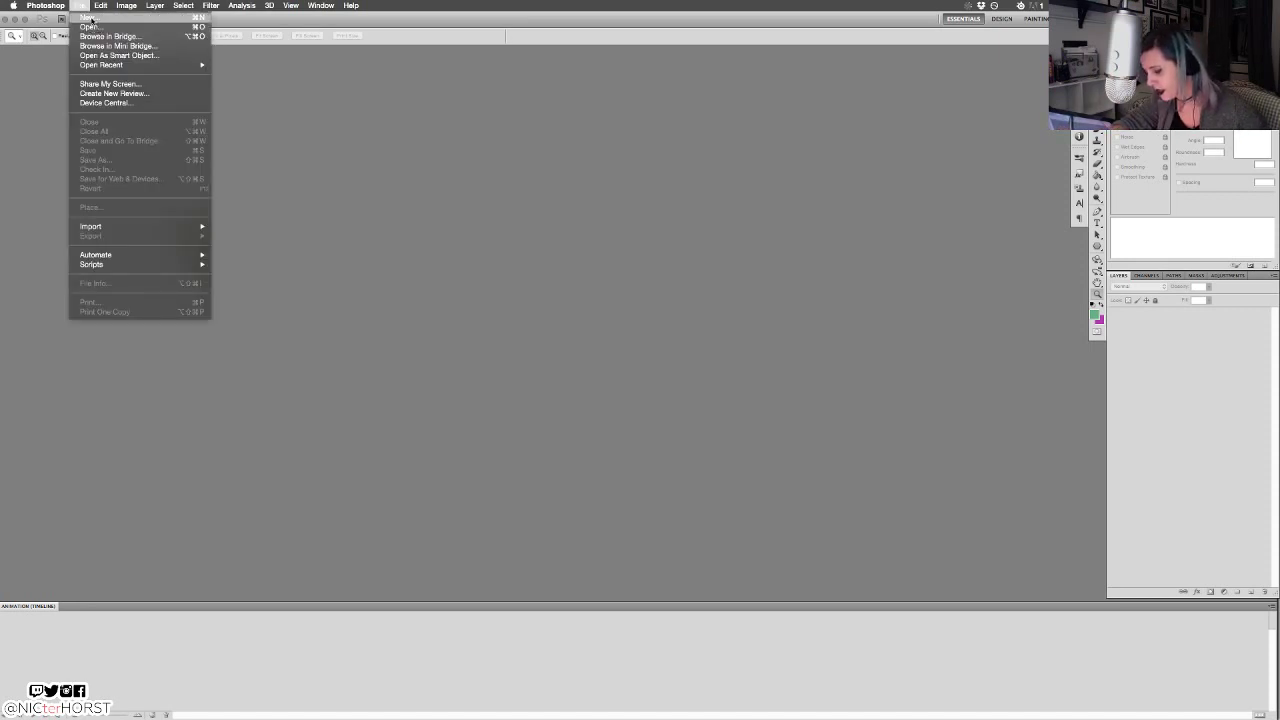
pyautogui.click(90, 27)
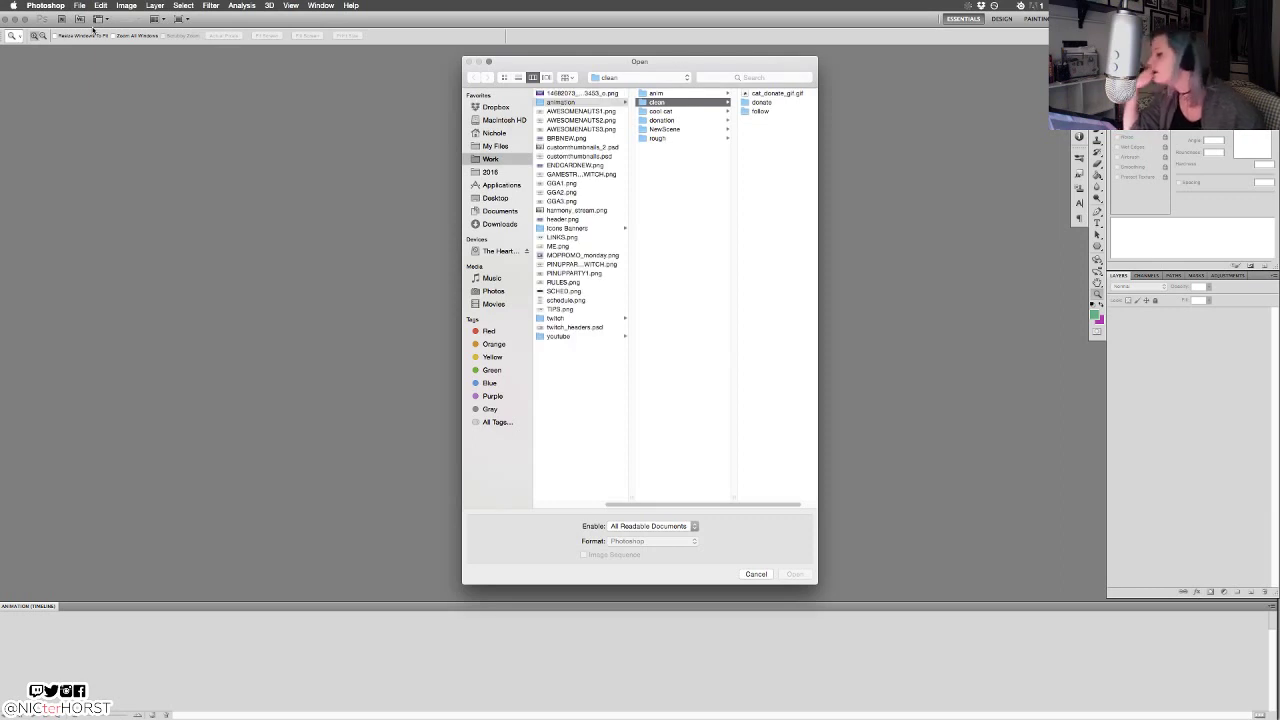
pyautogui.click(675, 111)
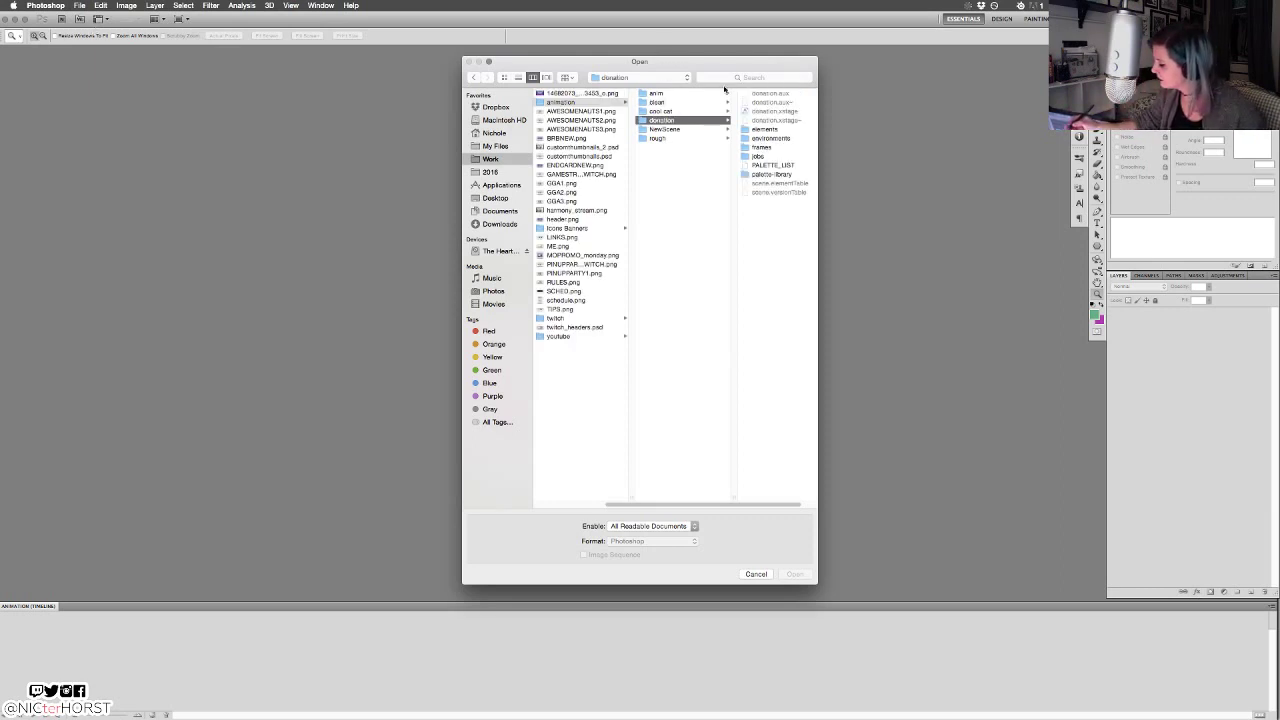
pyautogui.click(748, 93)
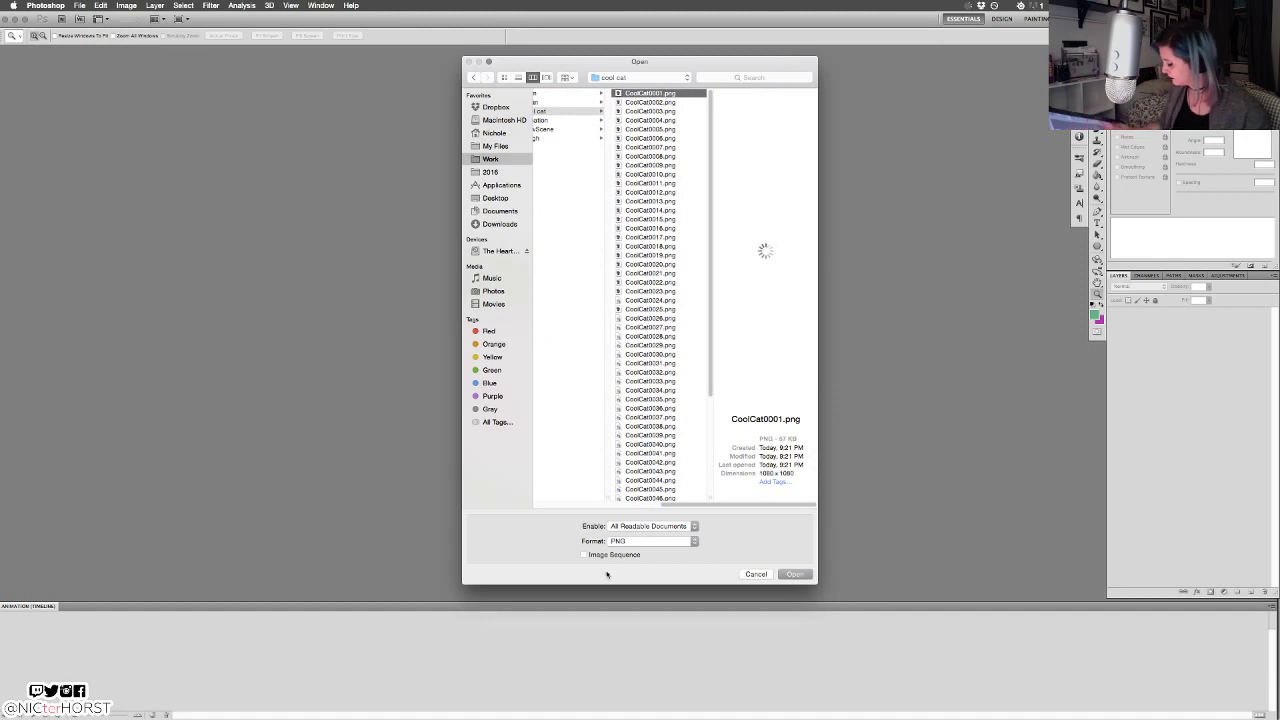
pyautogui.click(614, 555)
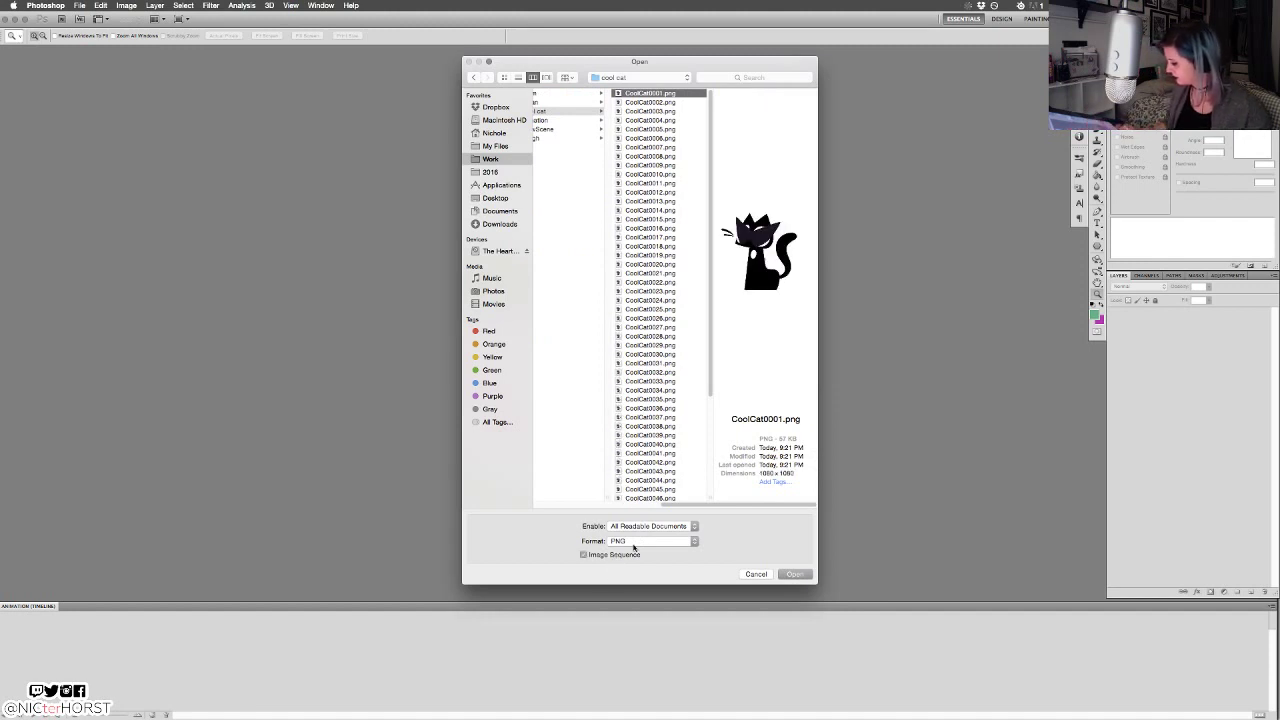
pyautogui.click(806, 573)
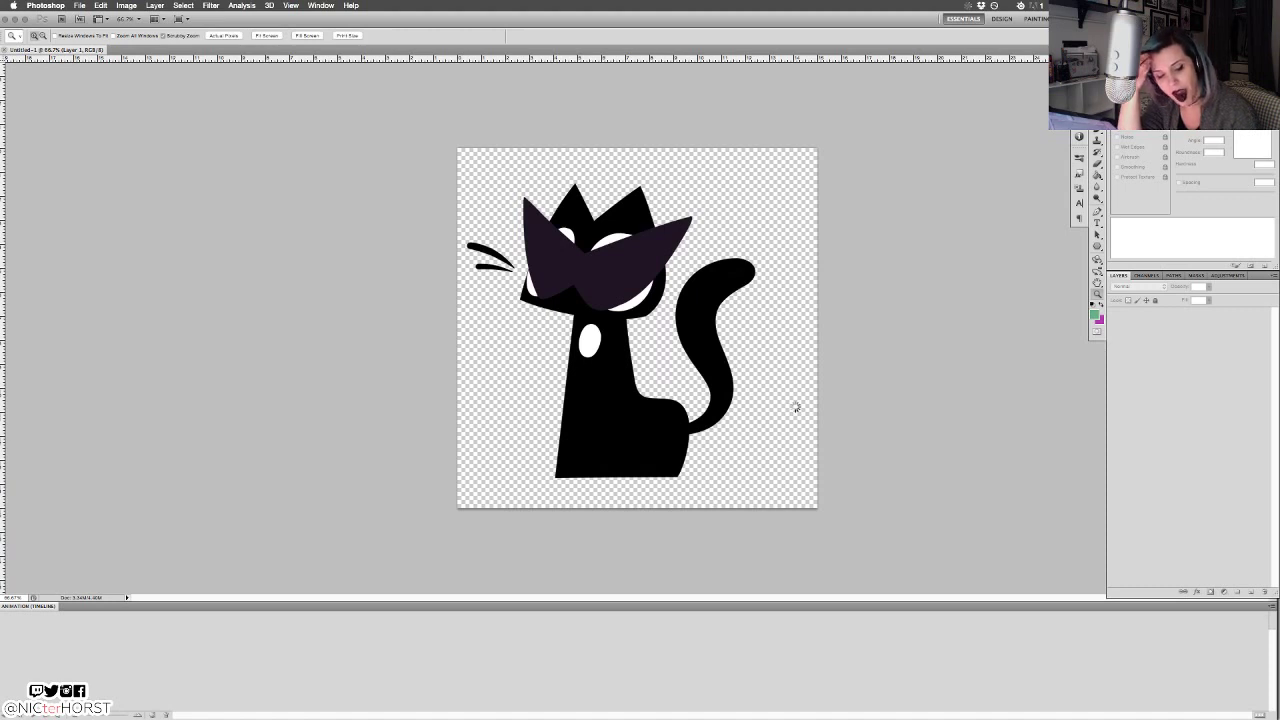
# Add a white 10 px outside stroke to the cat's video layer.
pyautogui.click(796, 407)
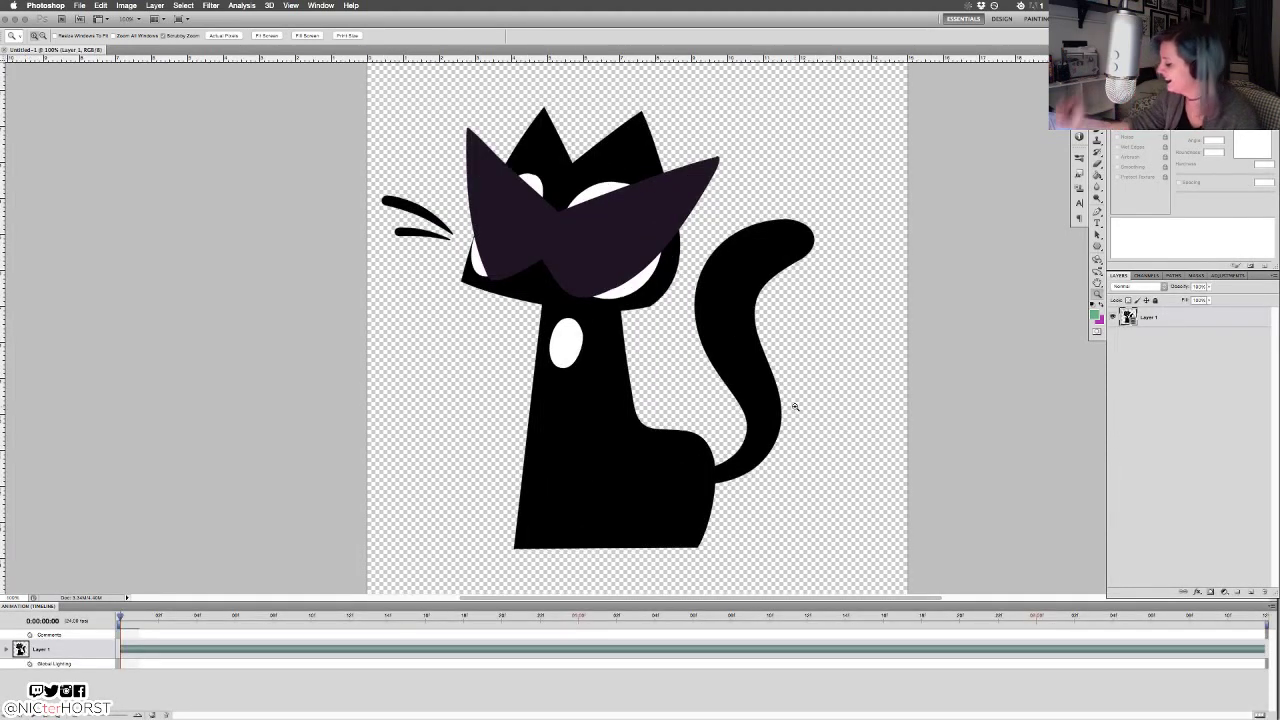
pyautogui.doubleClick(1217, 322)
pyautogui.click(97, 390)
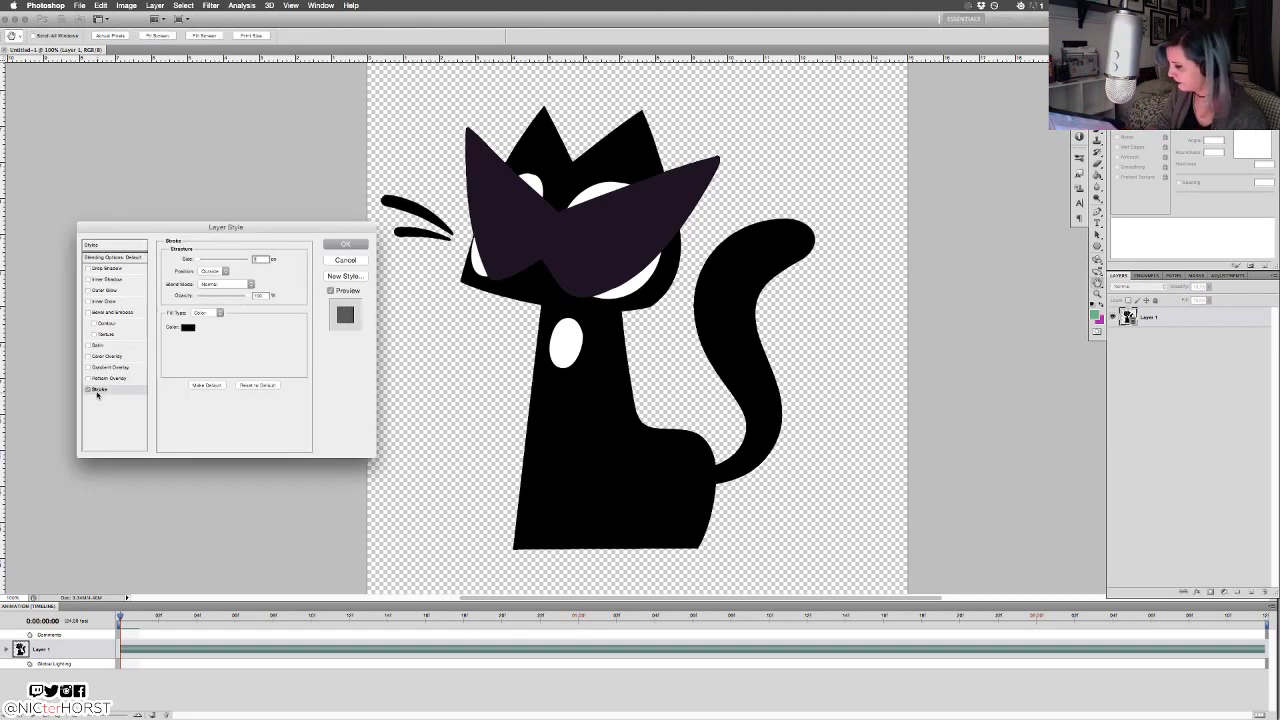
pyautogui.click(187, 328)
pyautogui.moveTo(655, 359); pyautogui.dragTo(585, 313)
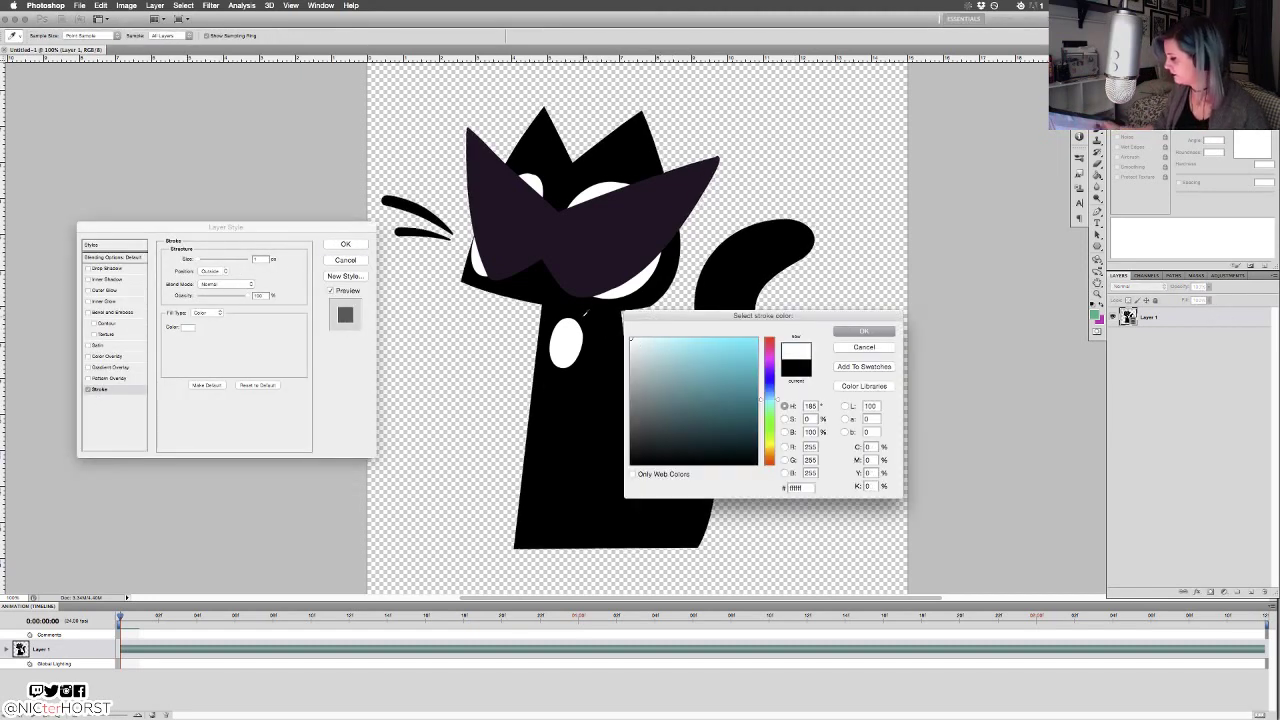
pyautogui.click(864, 332)
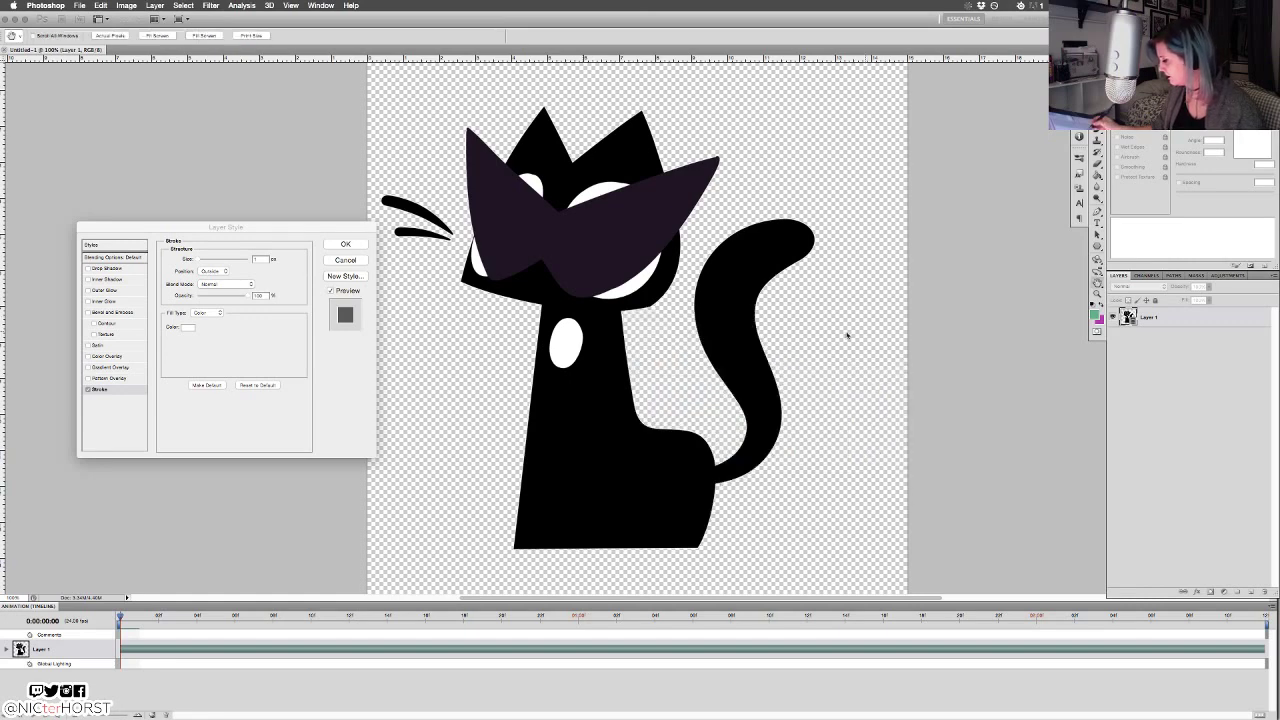
pyautogui.write('10')
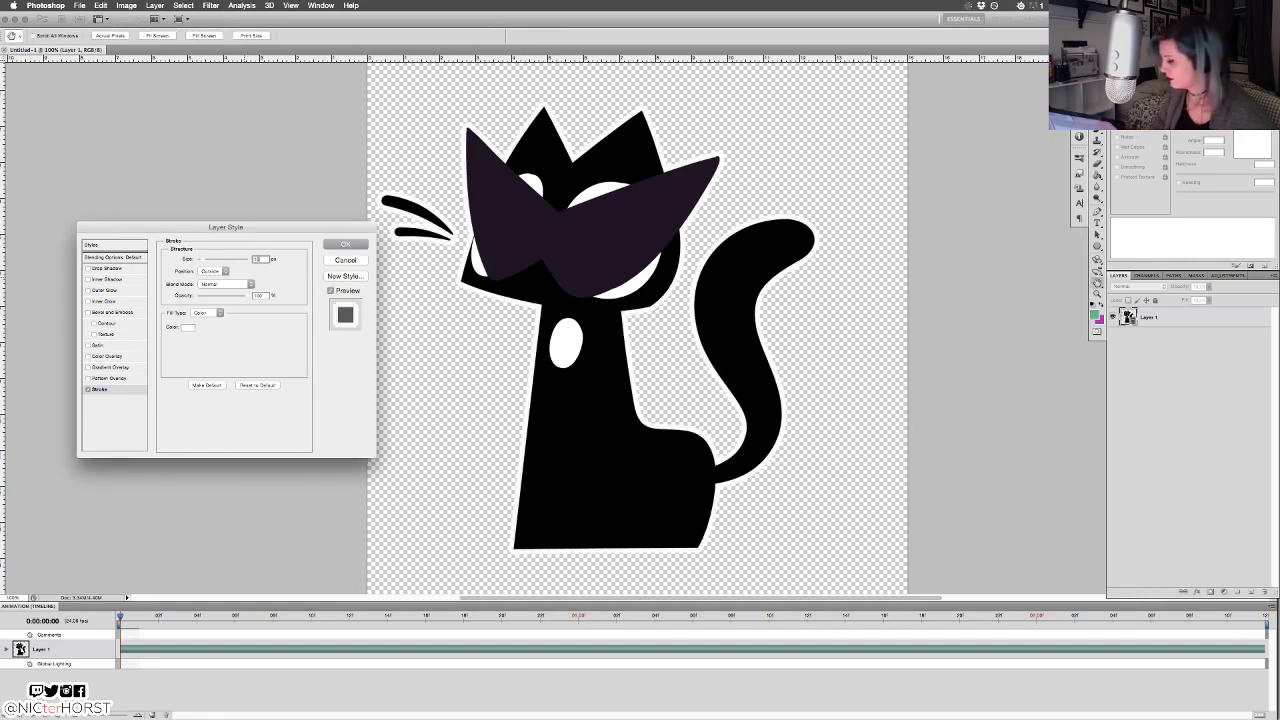
pyautogui.press('Return')
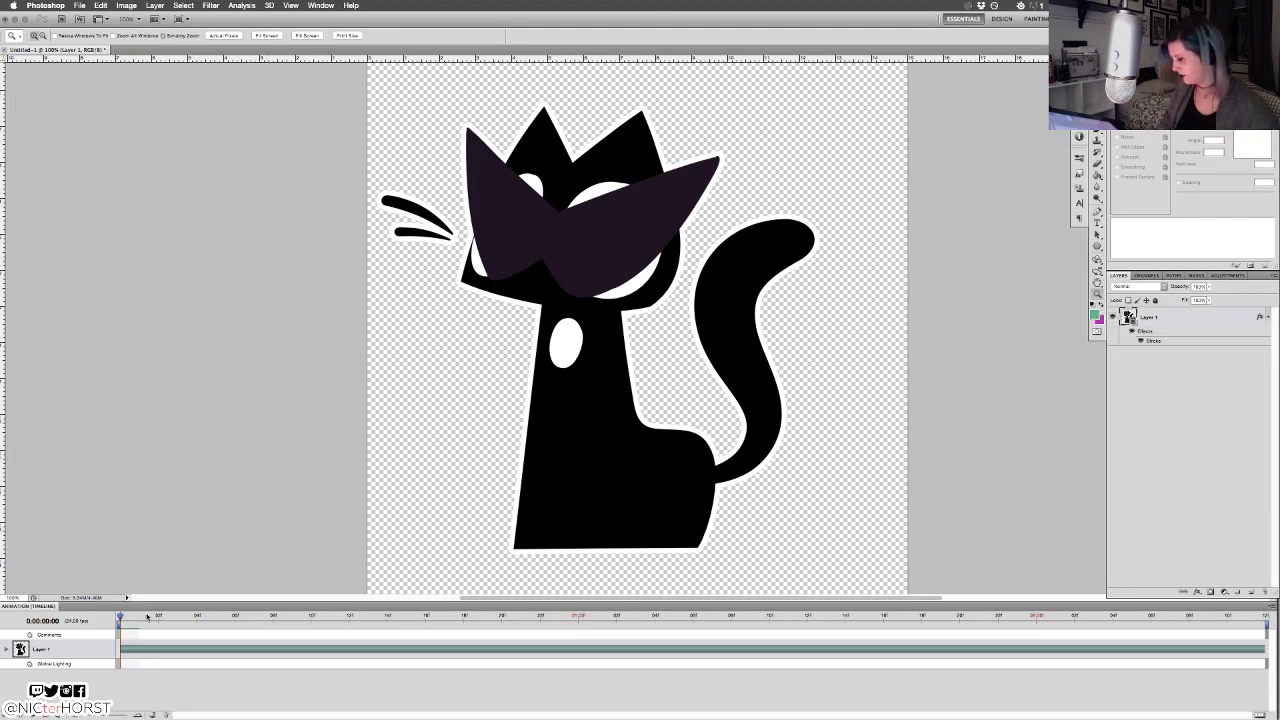
# Set the size of the cat layer's stroke to 20 px.
pyautogui.doubleClick(1176, 337)
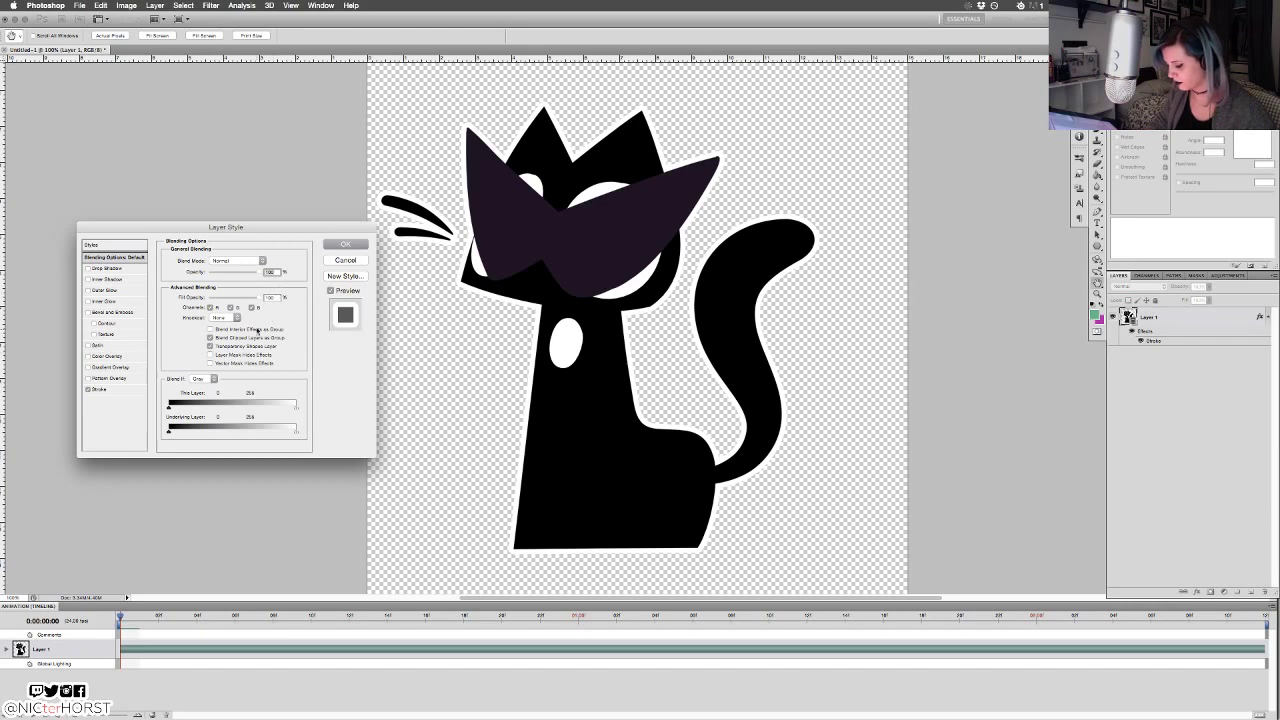
pyautogui.click(105, 391)
pyautogui.doubleClick(261, 260)
pyautogui.write('20')
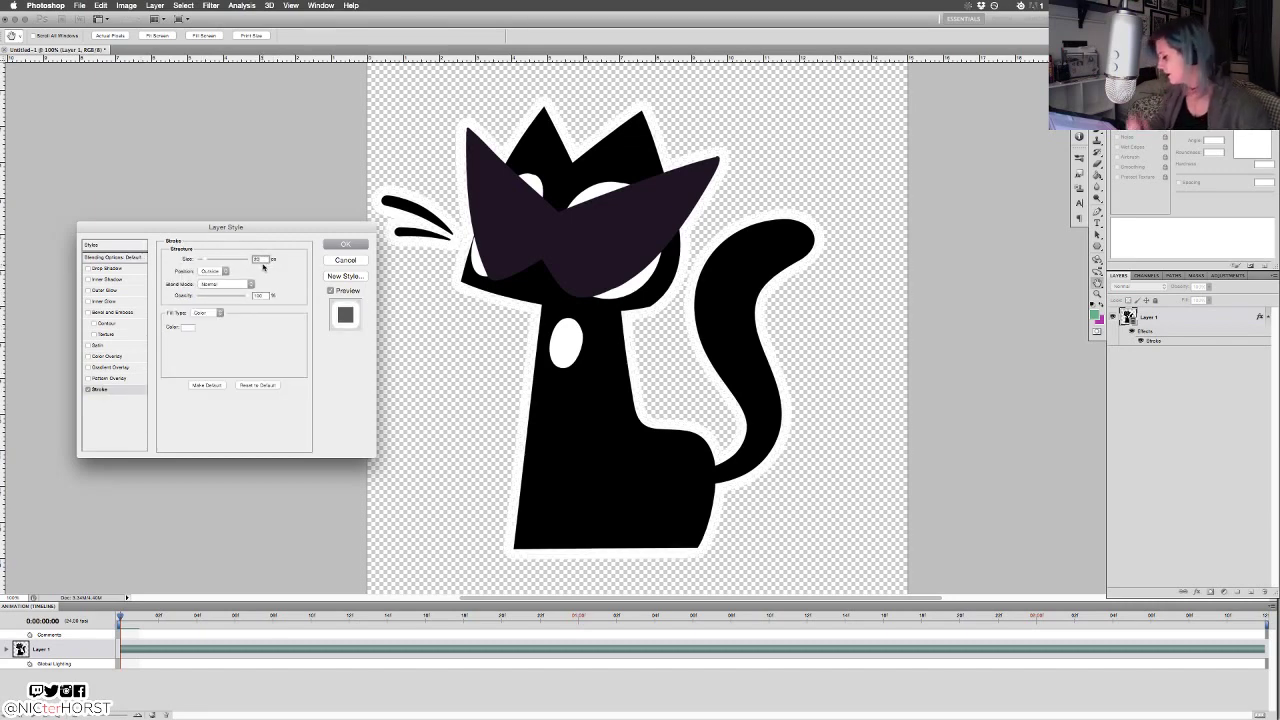
pyautogui.click(348, 245)
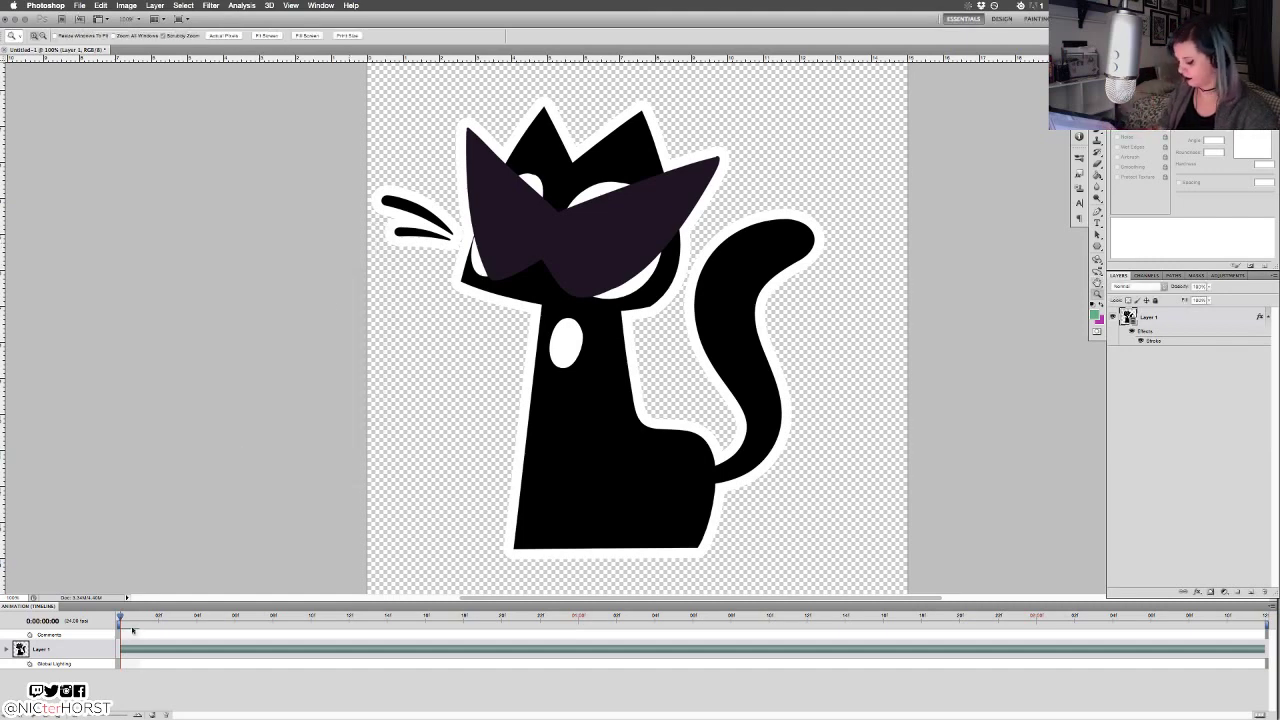
# Scrub through the animation to check the outline, and reduce the size of the cat layer's white stroke.
pyautogui.moveTo(121, 617); pyautogui.dragTo(425, 616)
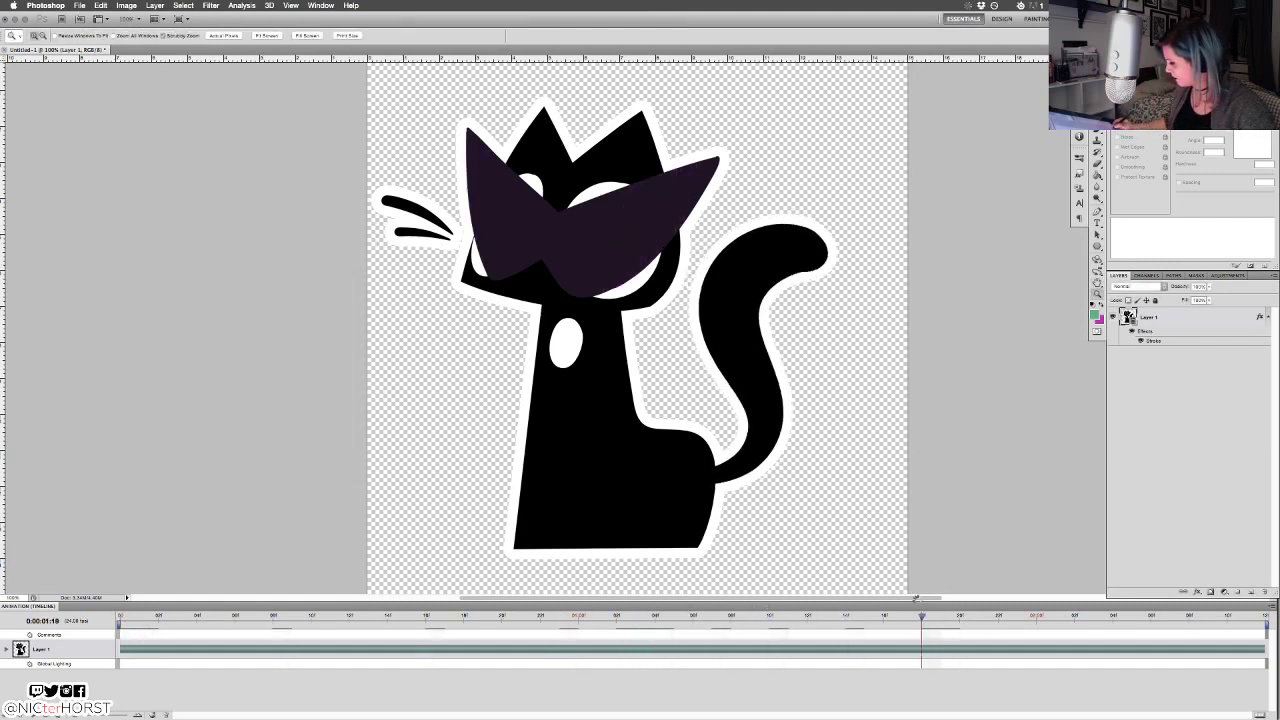
pyautogui.moveTo(831, 610); pyautogui.dragTo(803, 618)
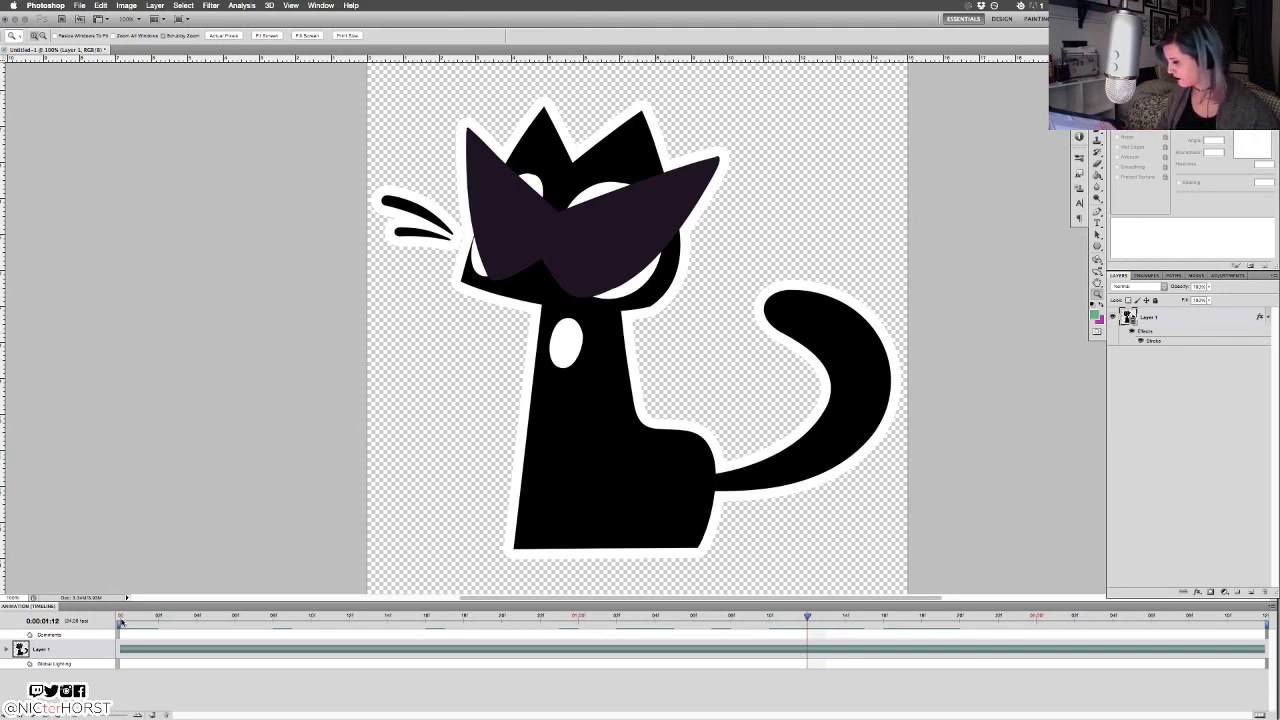
pyautogui.doubleClick(1164, 341)
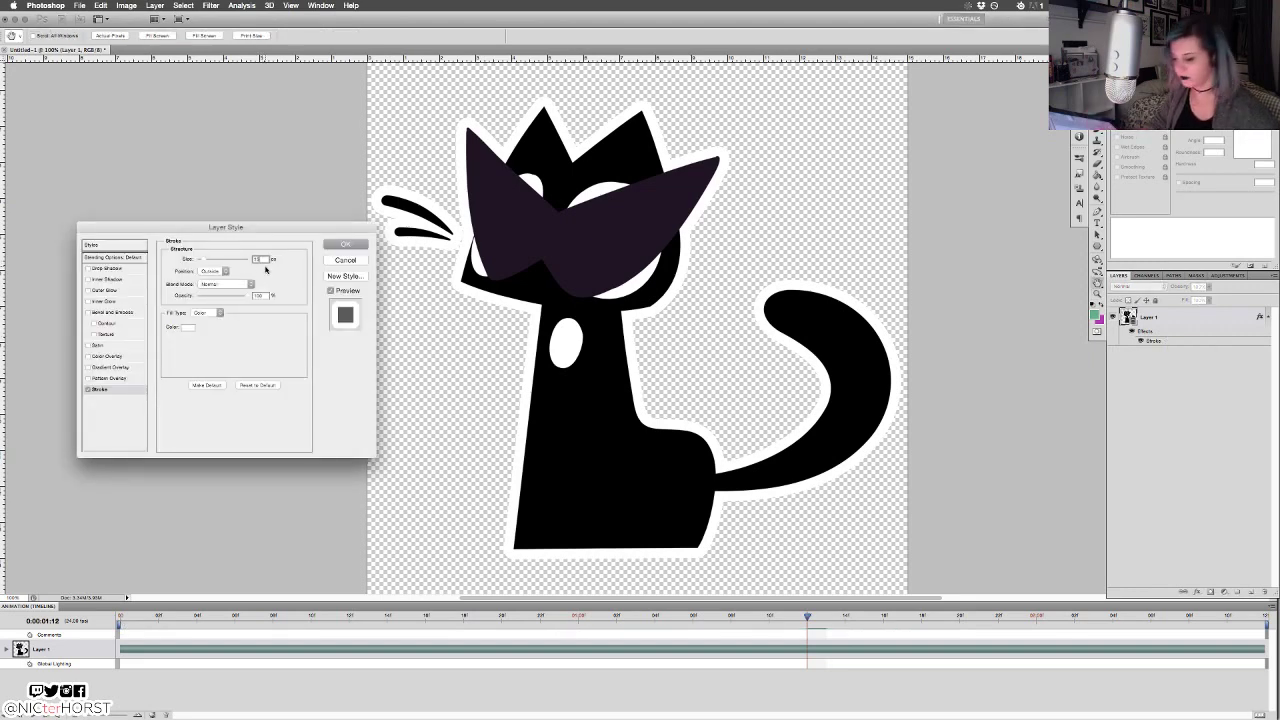
pyautogui.click(345, 245)
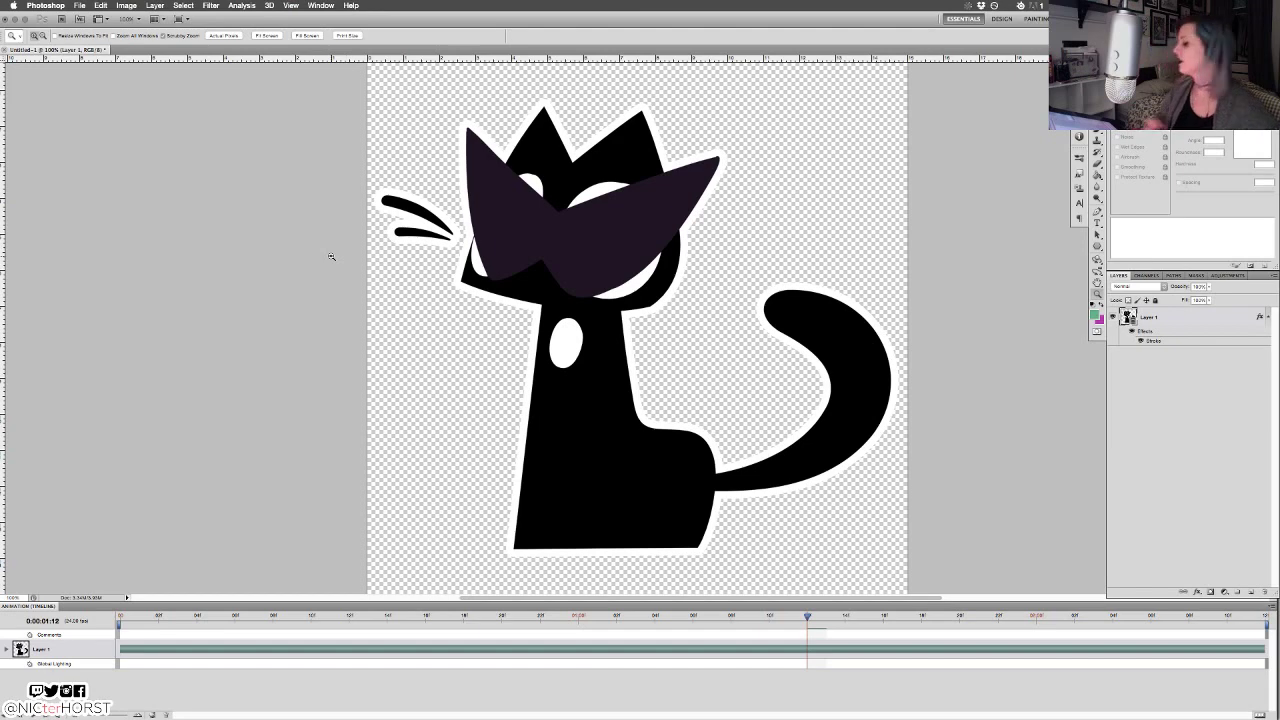
# Set up a Save for Web & Devices GIF export with looping set to Forever and 32 colors.
pyautogui.click(79, 5)
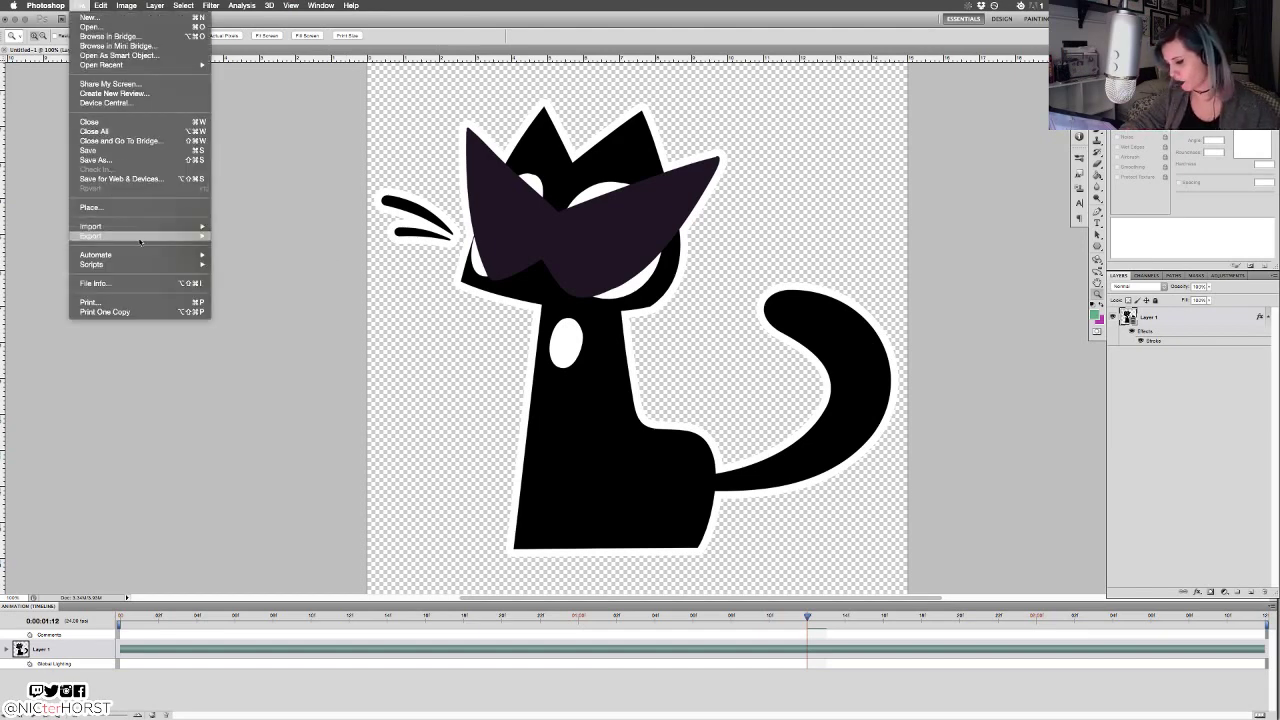
pyautogui.moveTo(195, 236)
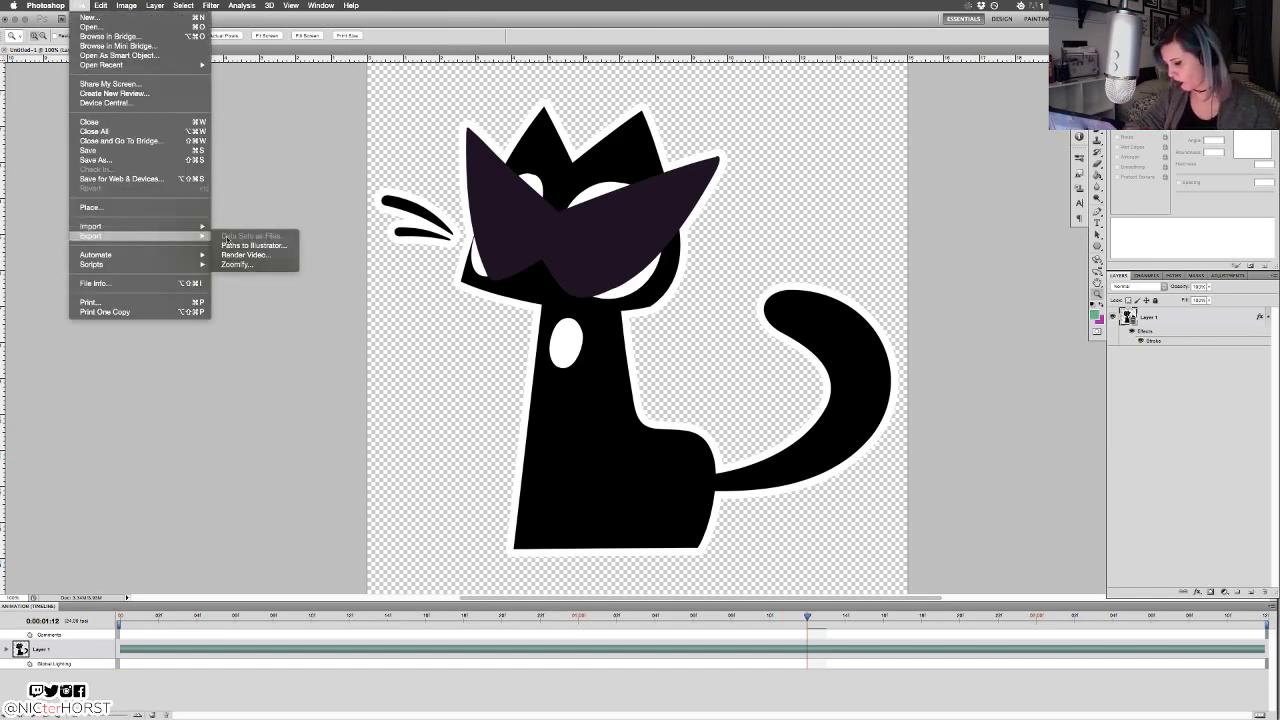
pyautogui.click(165, 179)
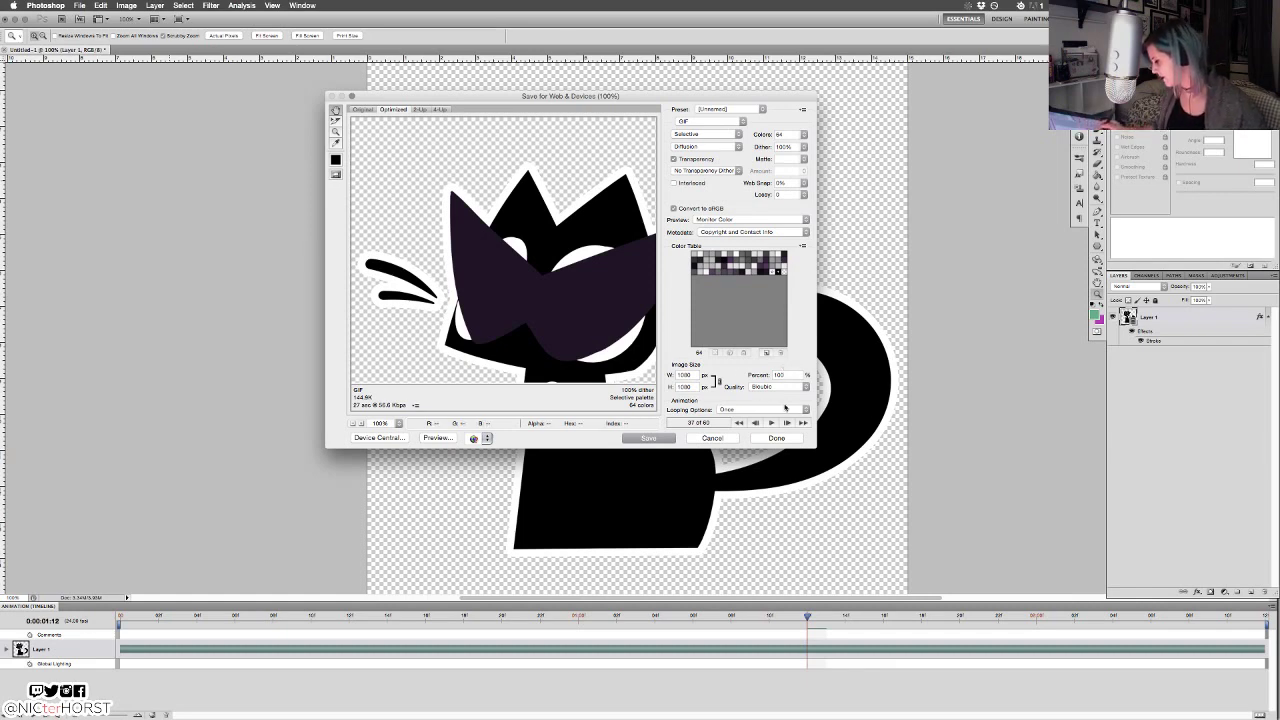
pyautogui.click(735, 408)
pyautogui.click(742, 414)
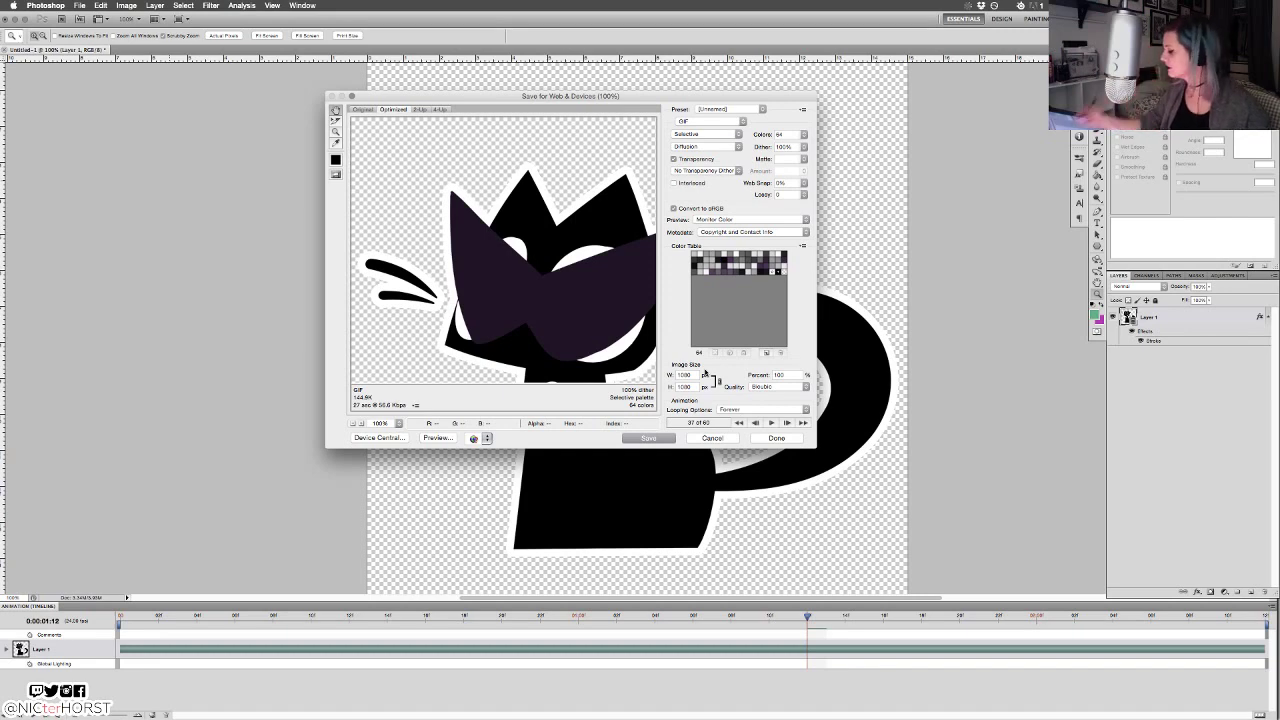
pyautogui.click(804, 134)
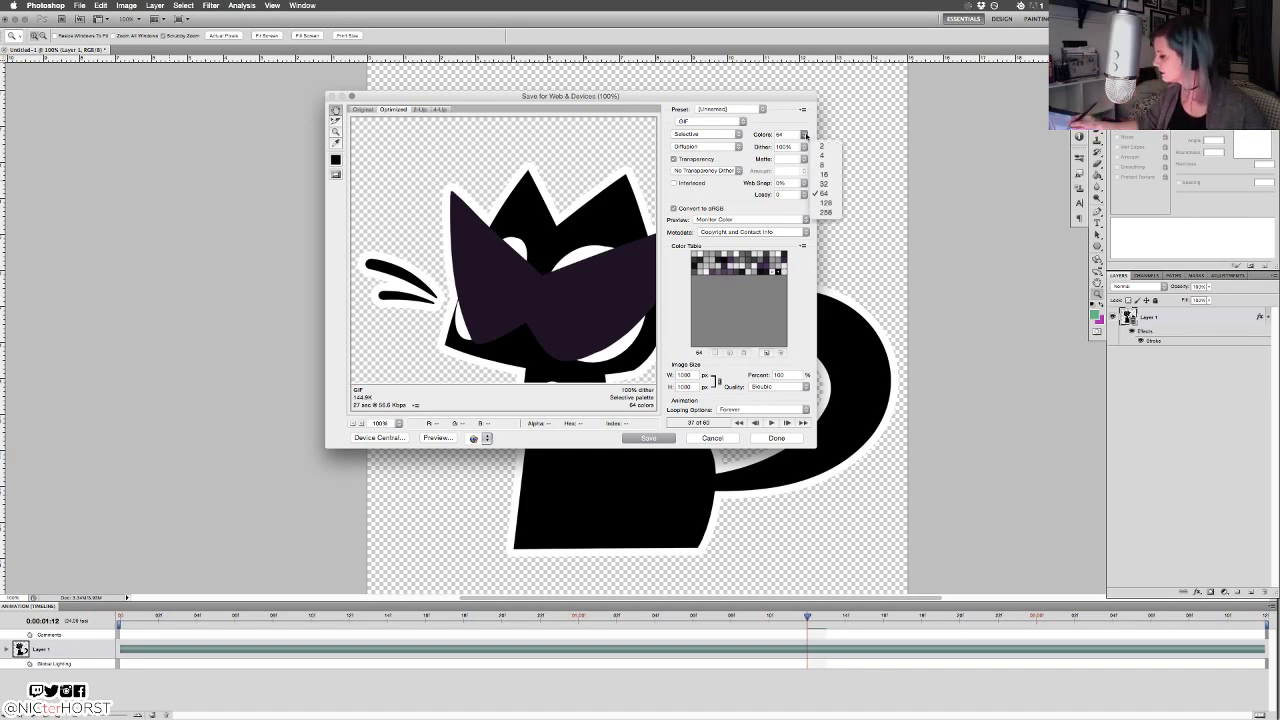
pyautogui.click(826, 184)
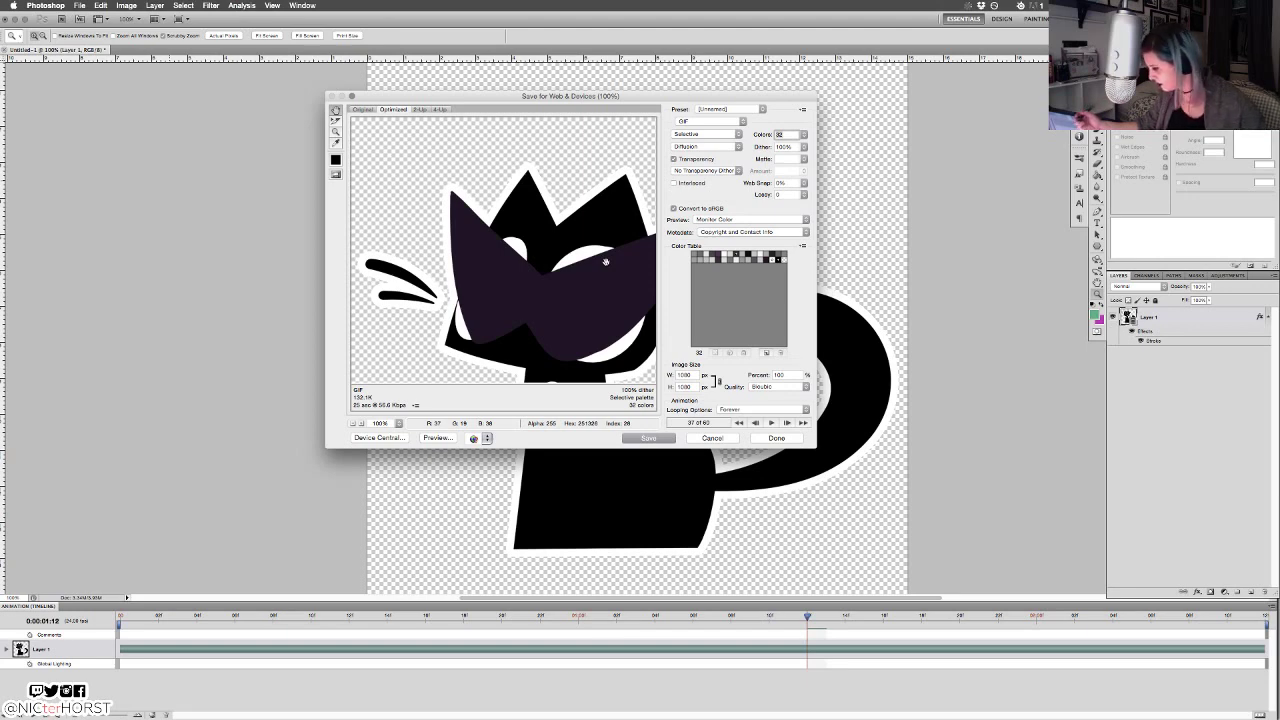
# Save the optimized animation as coolcat.gif in the cool cat folder.
pyautogui.press('Return')
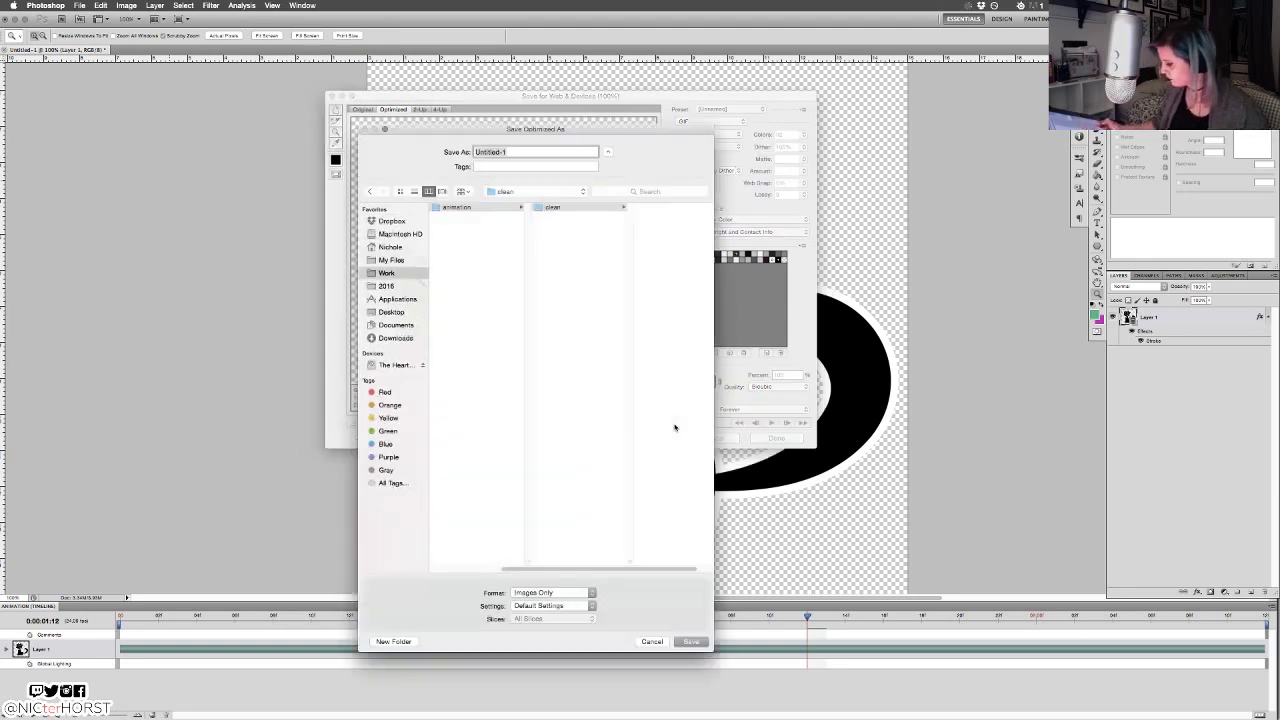
pyautogui.write('coolcat.gif')
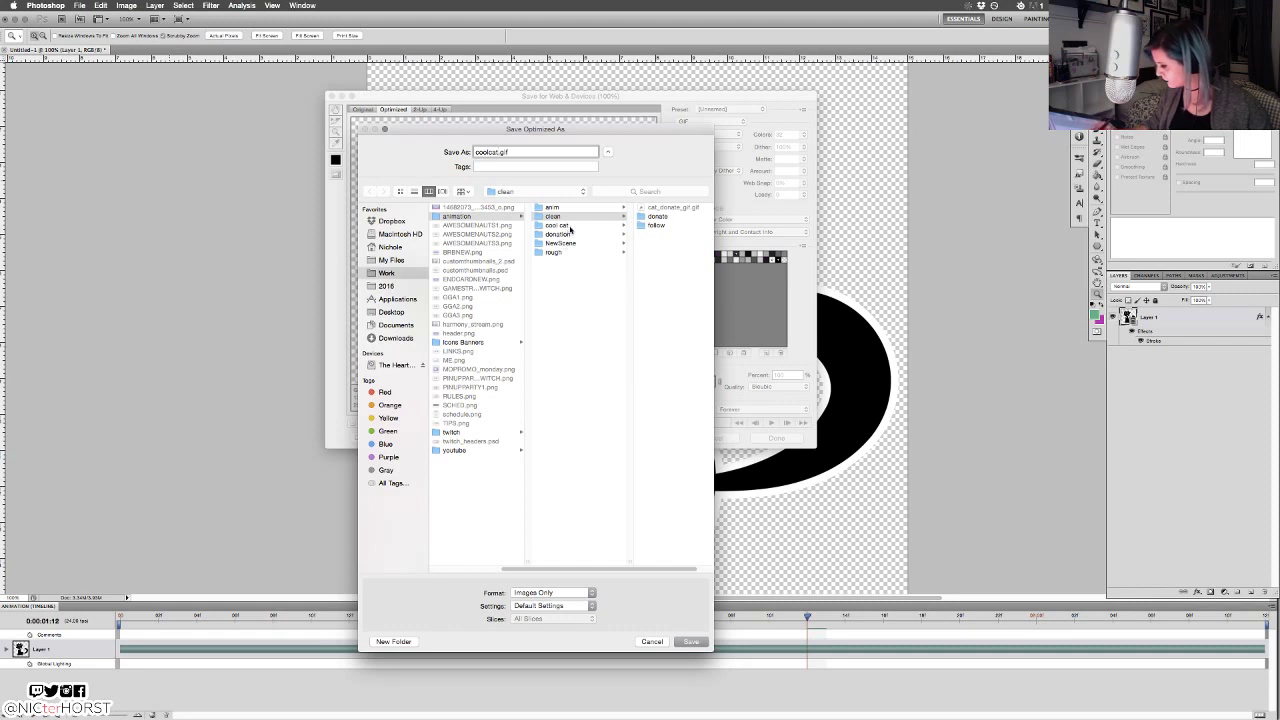
pyautogui.click(563, 225)
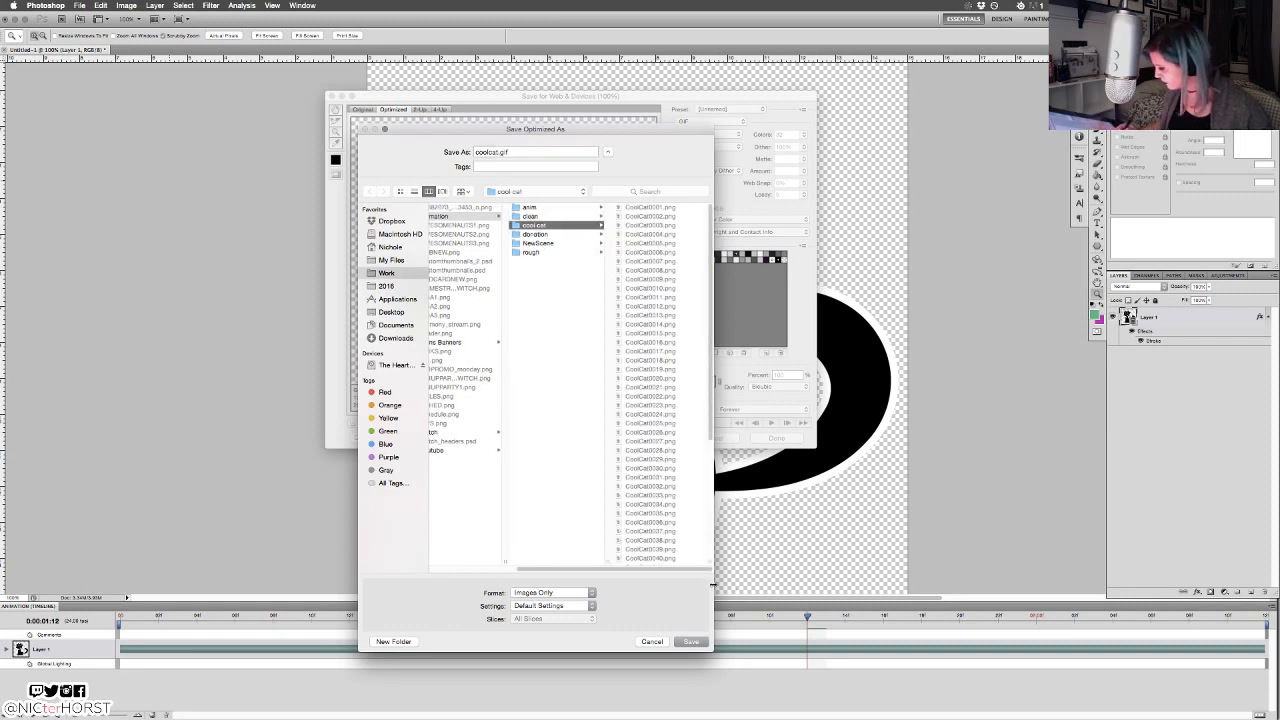
pyautogui.click(691, 642)
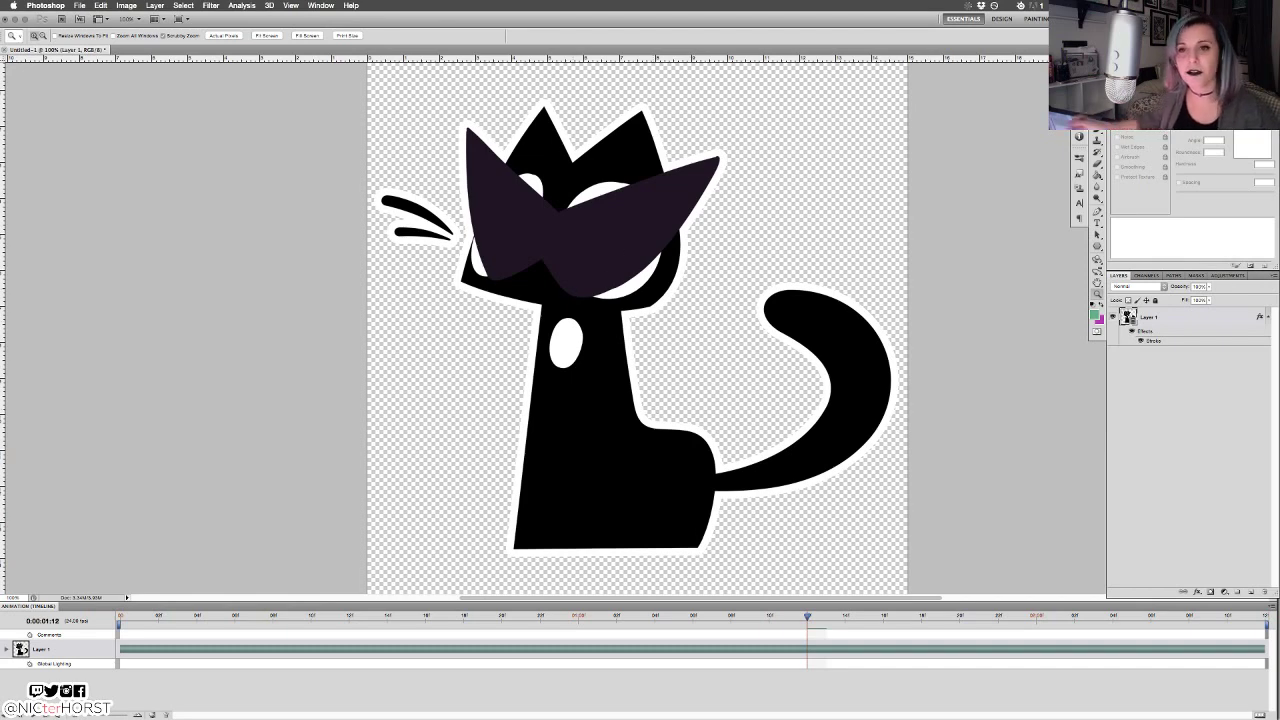
# Quit Photoshop without saving the document and return to the Harmony scene.
pyautogui.press('Tab')
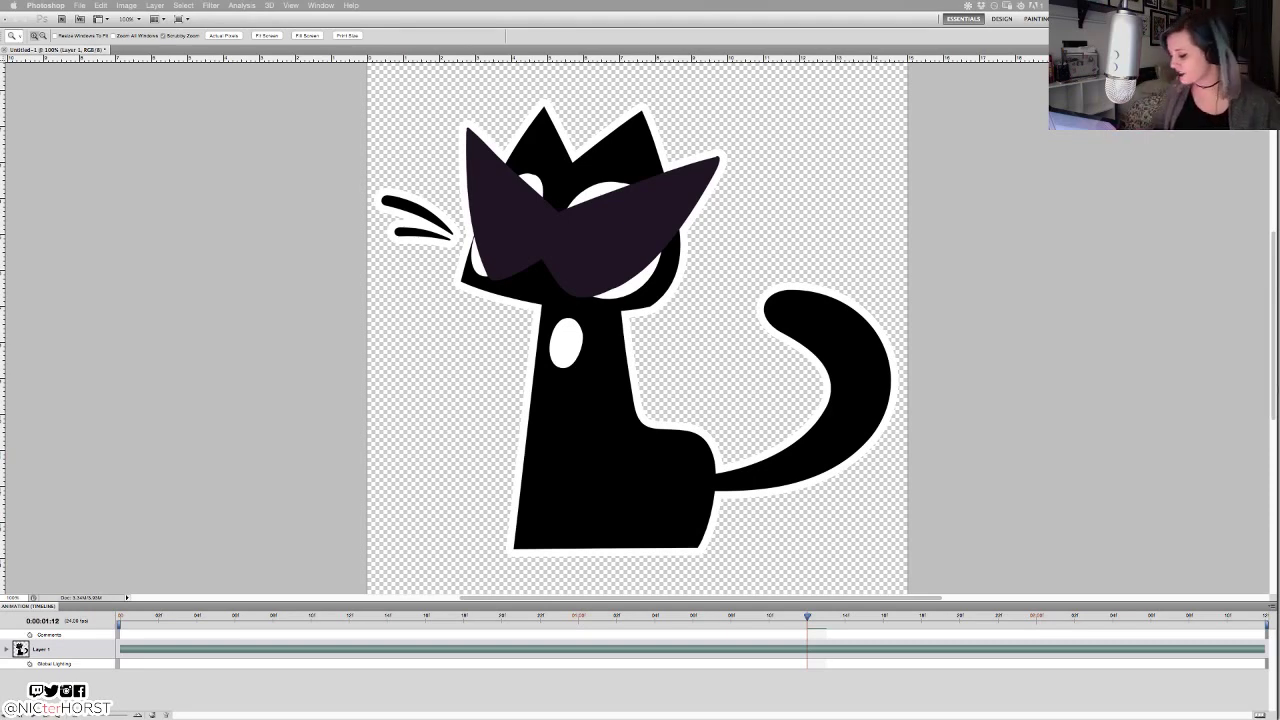
pyautogui.press('Tab')
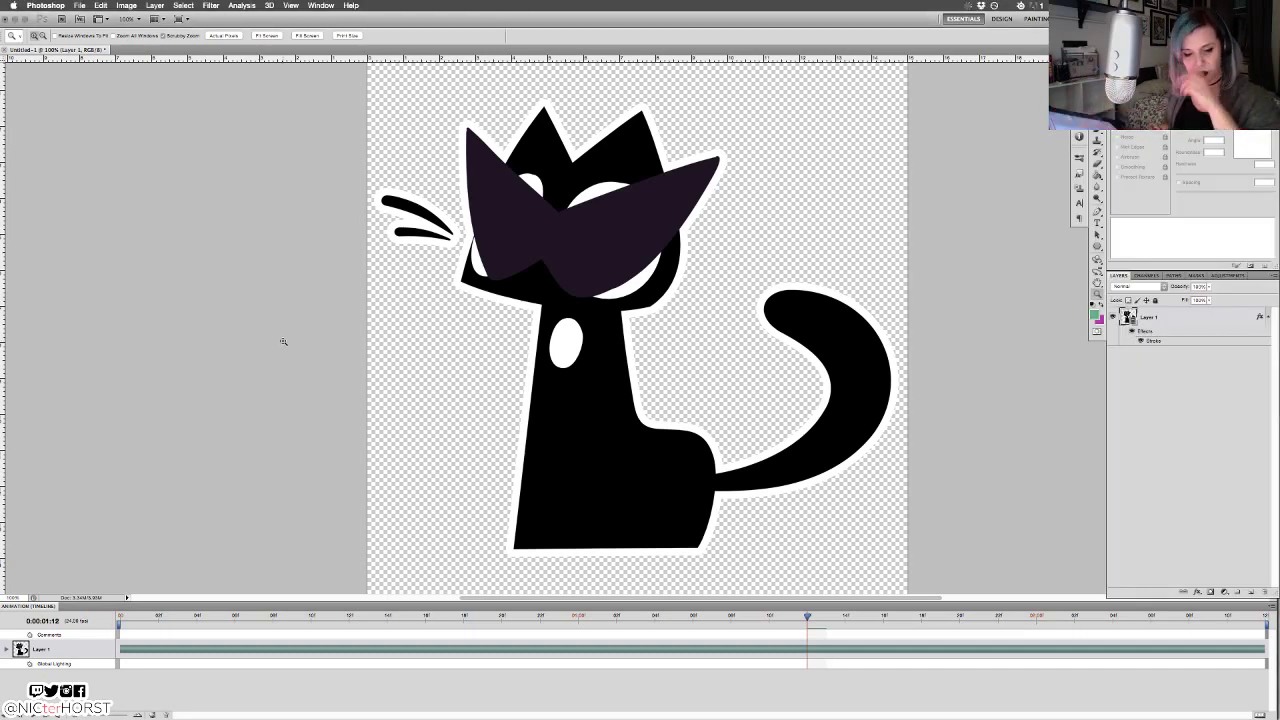
pyautogui.press('super+q')
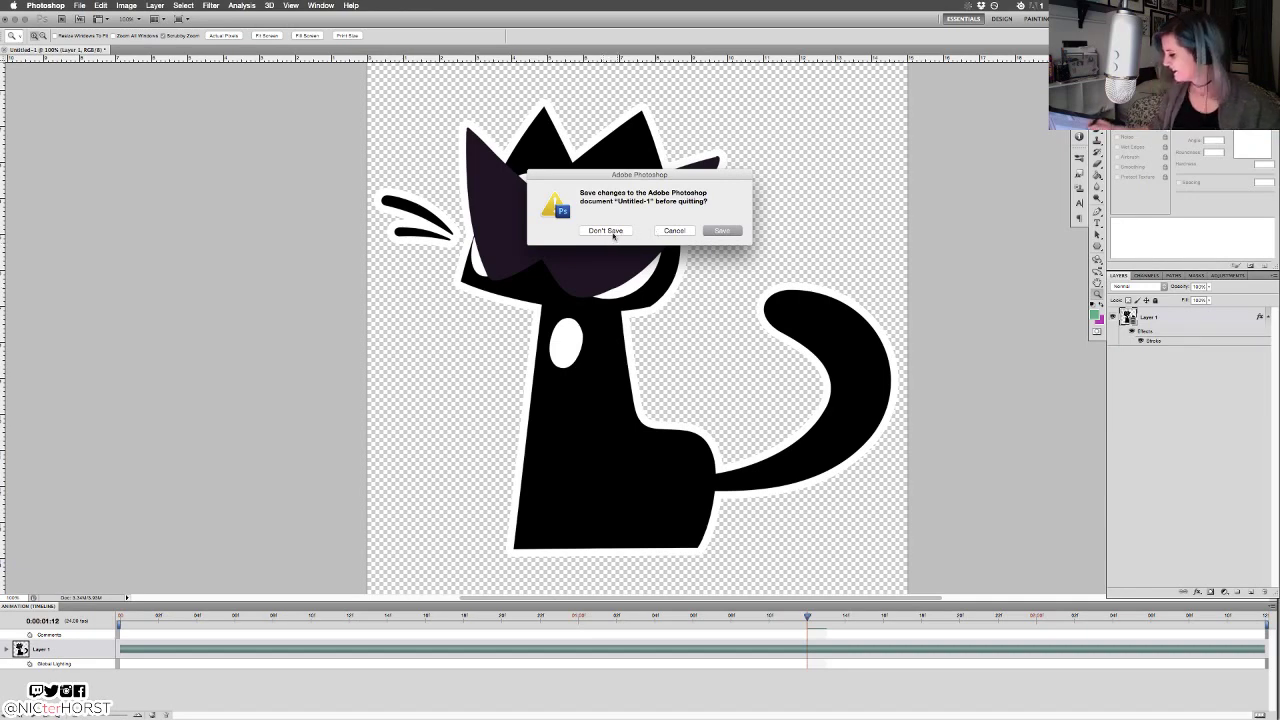
pyautogui.click(605, 230)
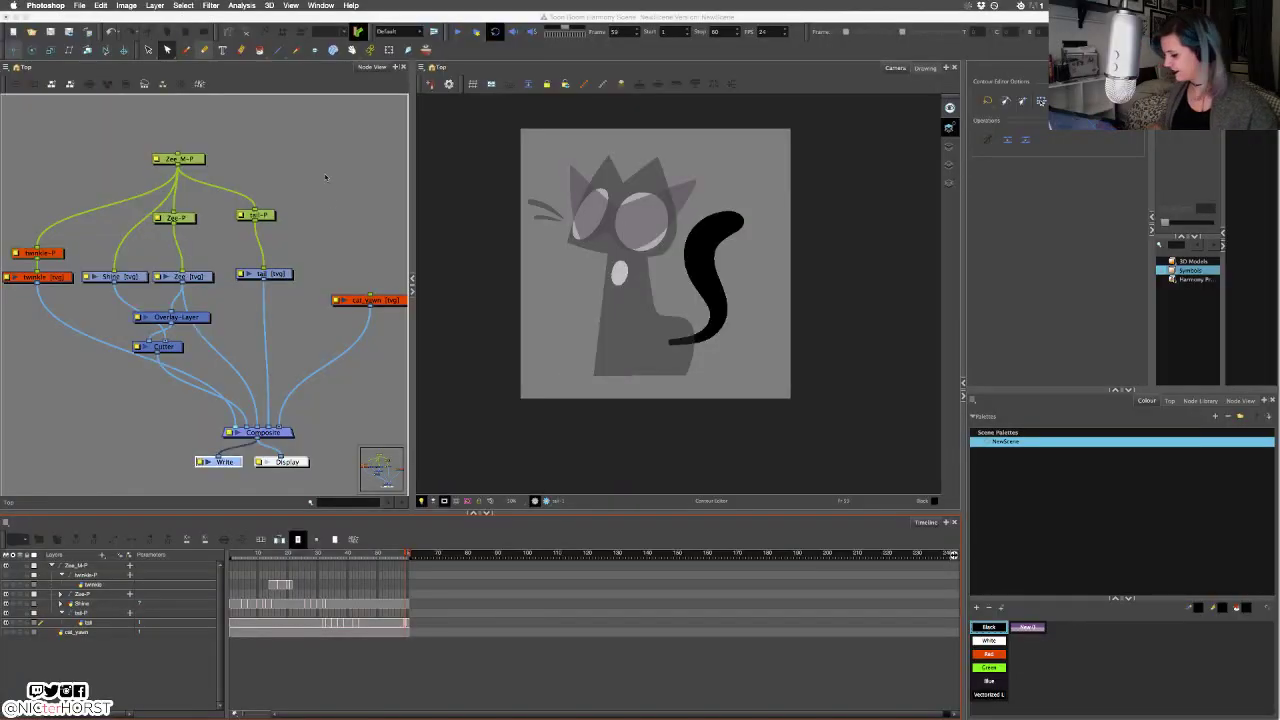
# Move the Composite, Write and Display nodes below the cat_yawn drawing node, and copy these nodes together with cat_yawn.
pyautogui.click(325, 177)
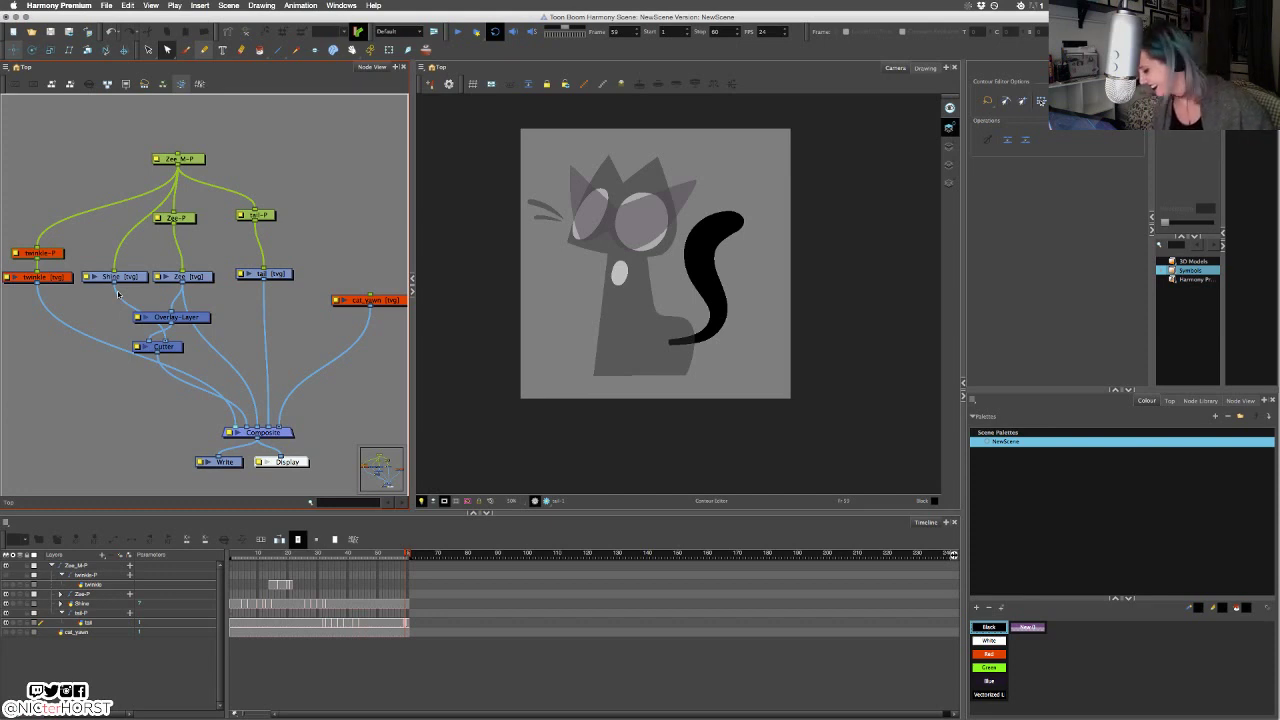
pyautogui.click(365, 299)
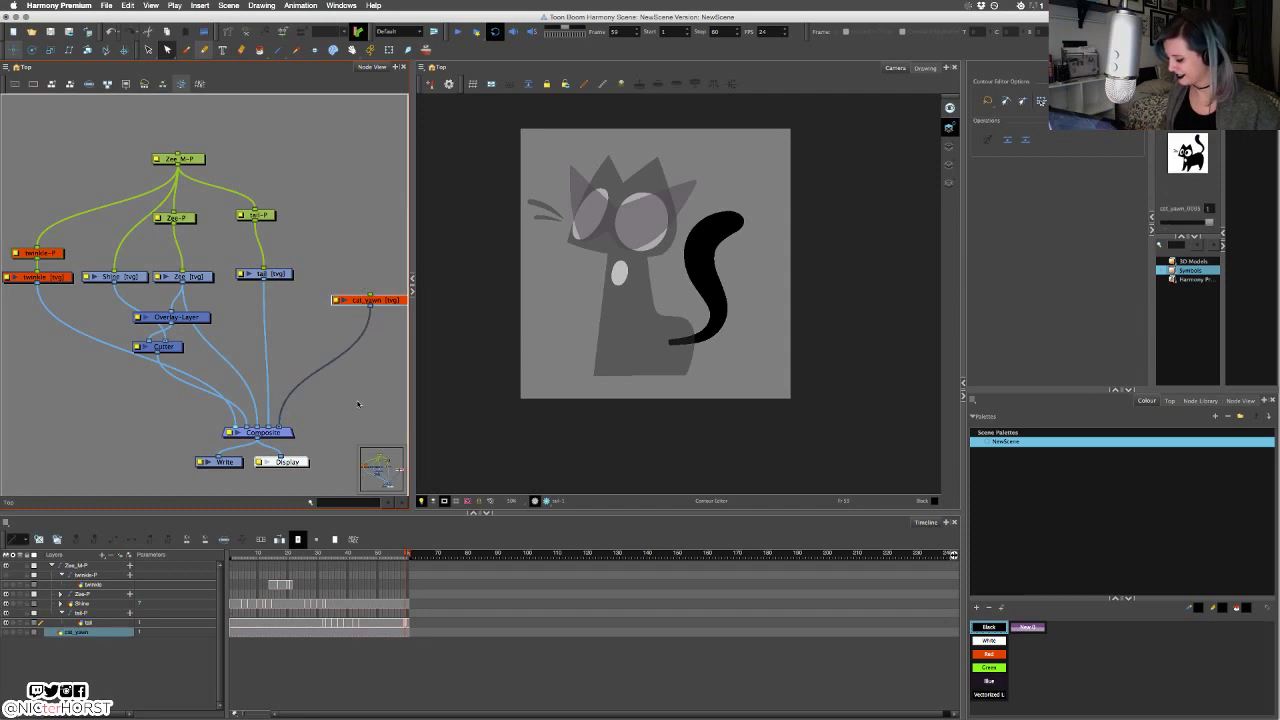
pyautogui.moveTo(332, 352); pyautogui.dragTo(255, 288)
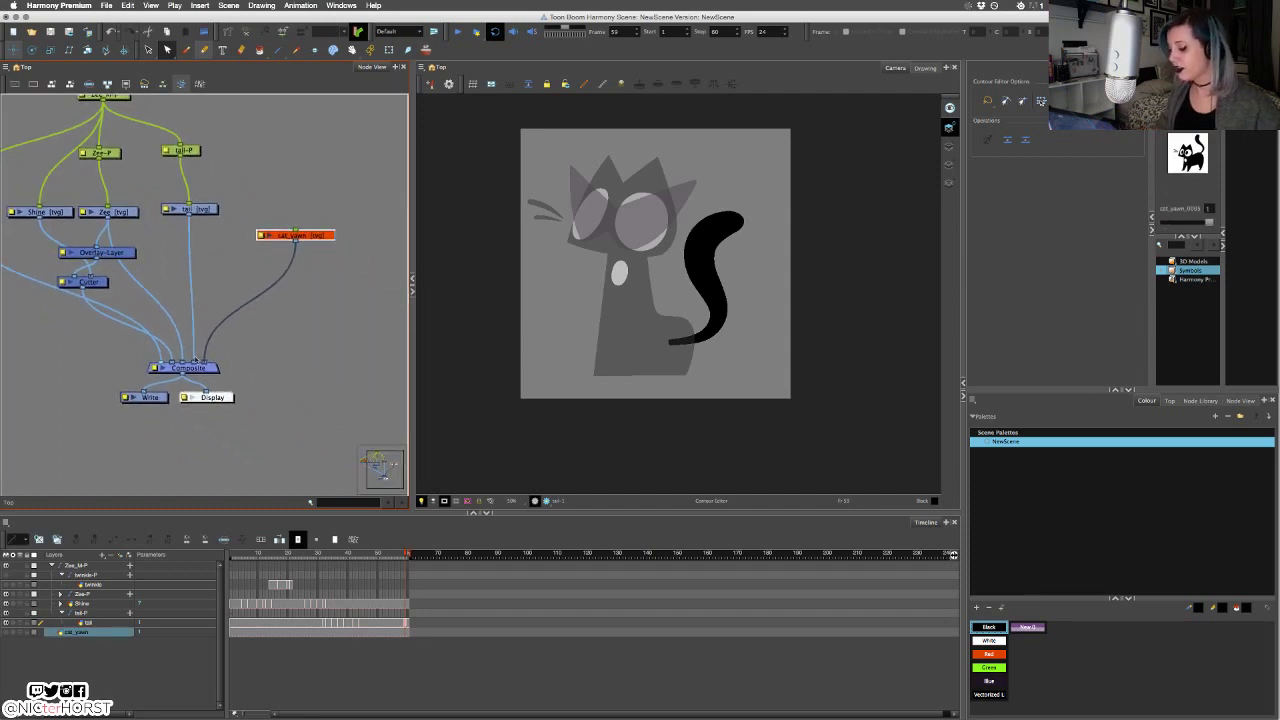
pyautogui.moveTo(276, 428); pyautogui.dragTo(284, 389)
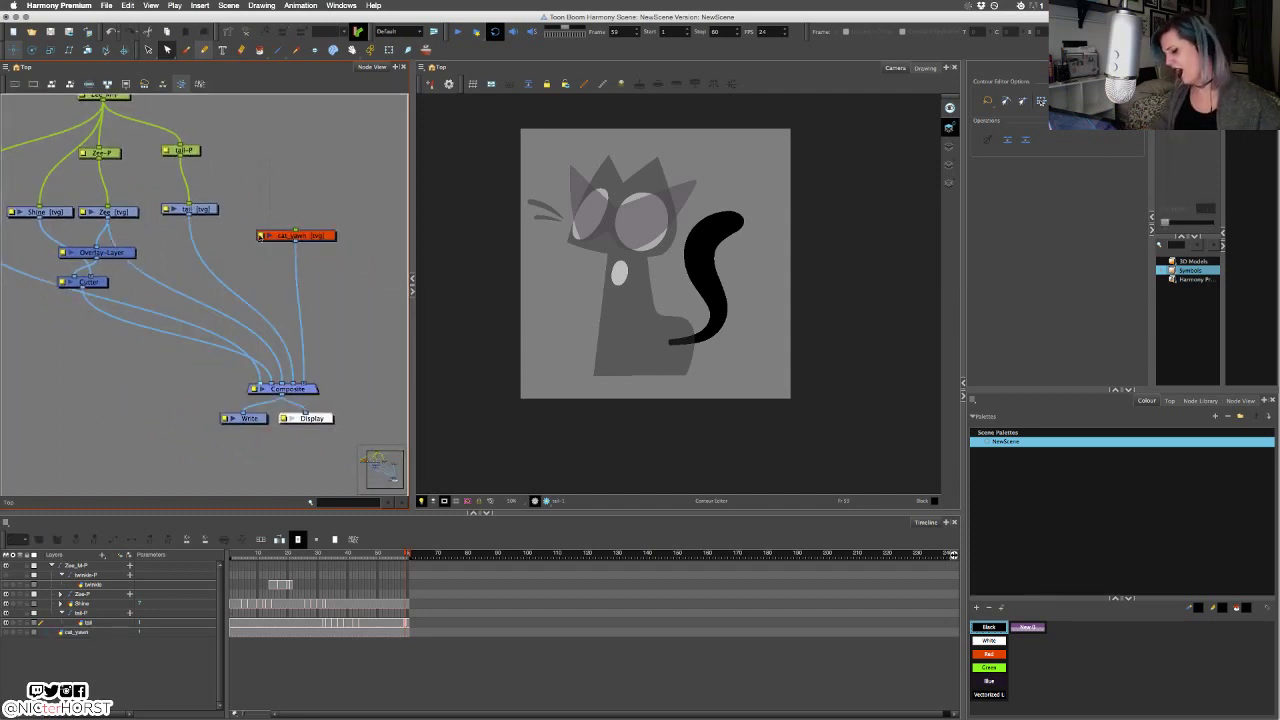
pyautogui.moveTo(300, 236); pyautogui.dragTo(354, 346)
pyautogui.moveTo(228, 224); pyautogui.dragTo(304, 454)
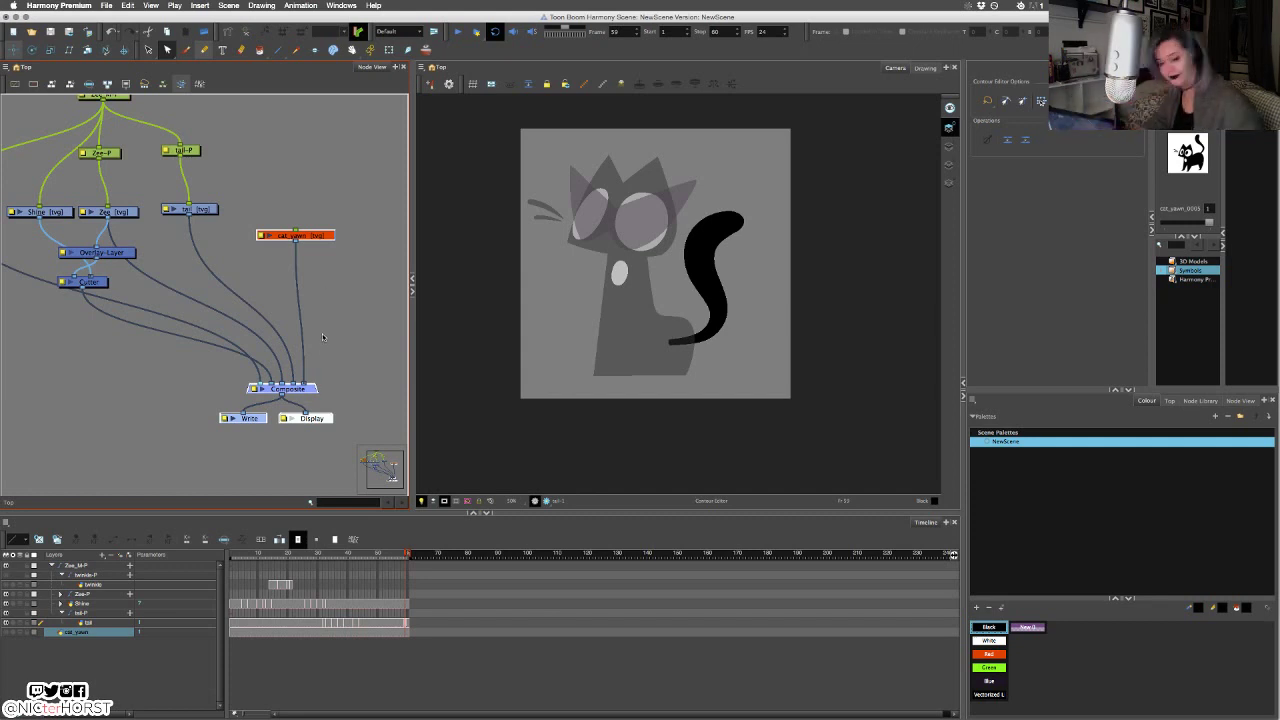
pyautogui.press('super+c')
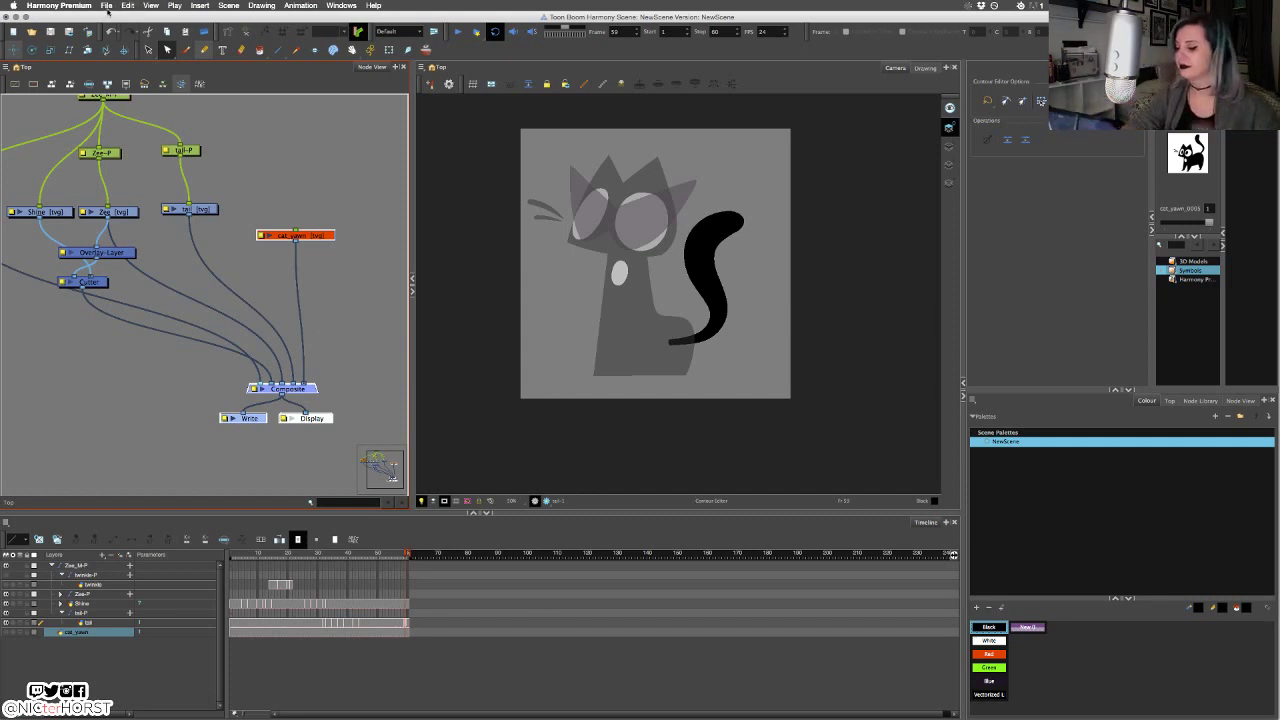
# Start a new scene named Cleaning with the HDTV_1080p24 camera size.
pyautogui.click(107, 5)
pyautogui.click(114, 17)
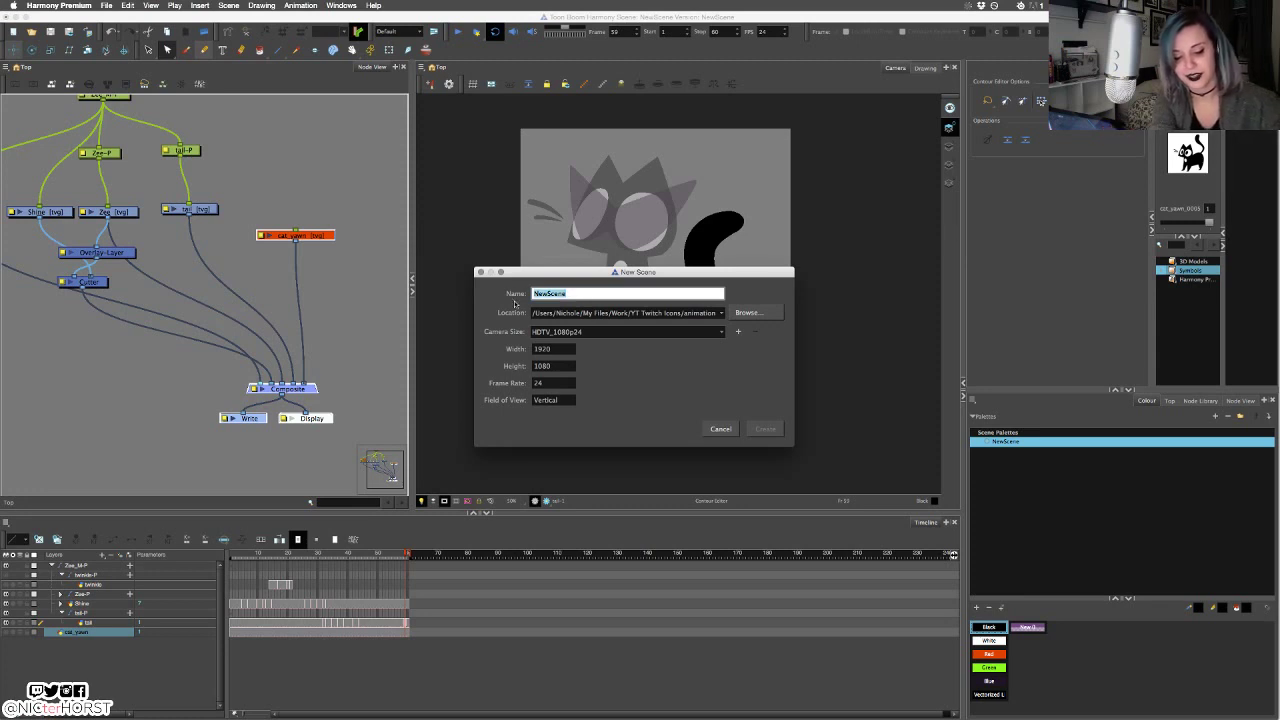
pyautogui.write('Clean')
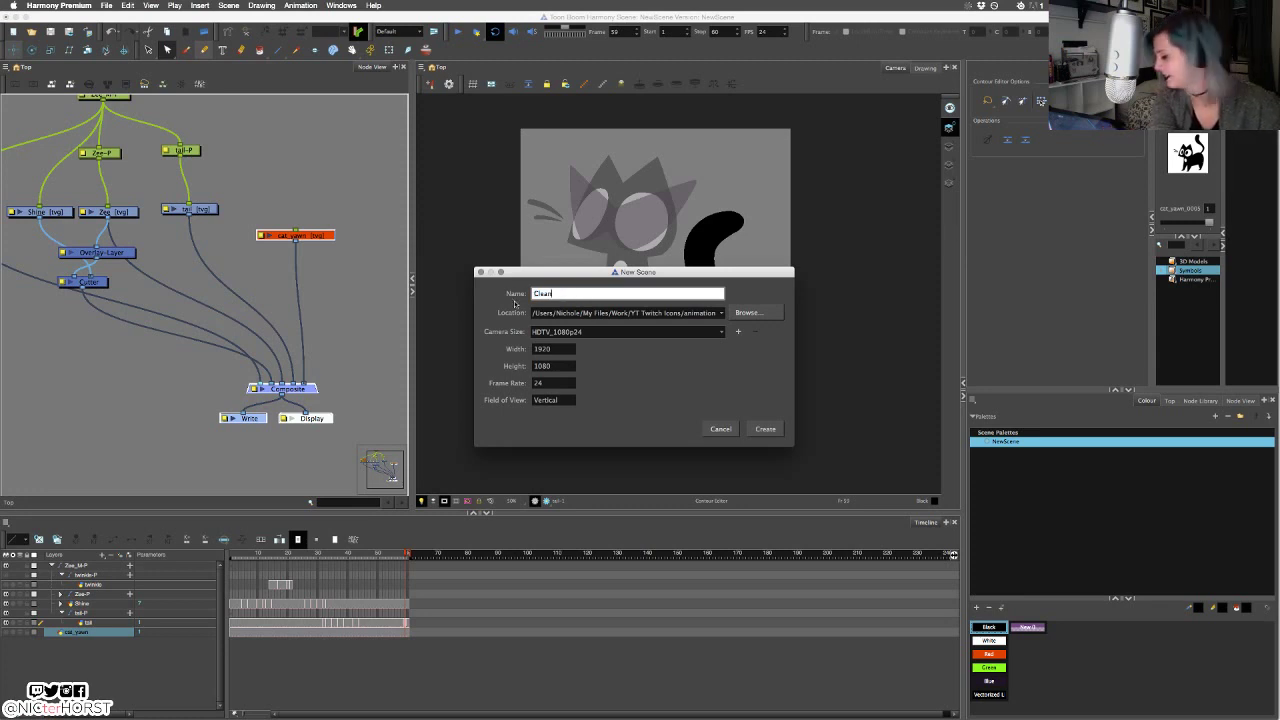
pyautogui.write('ing')
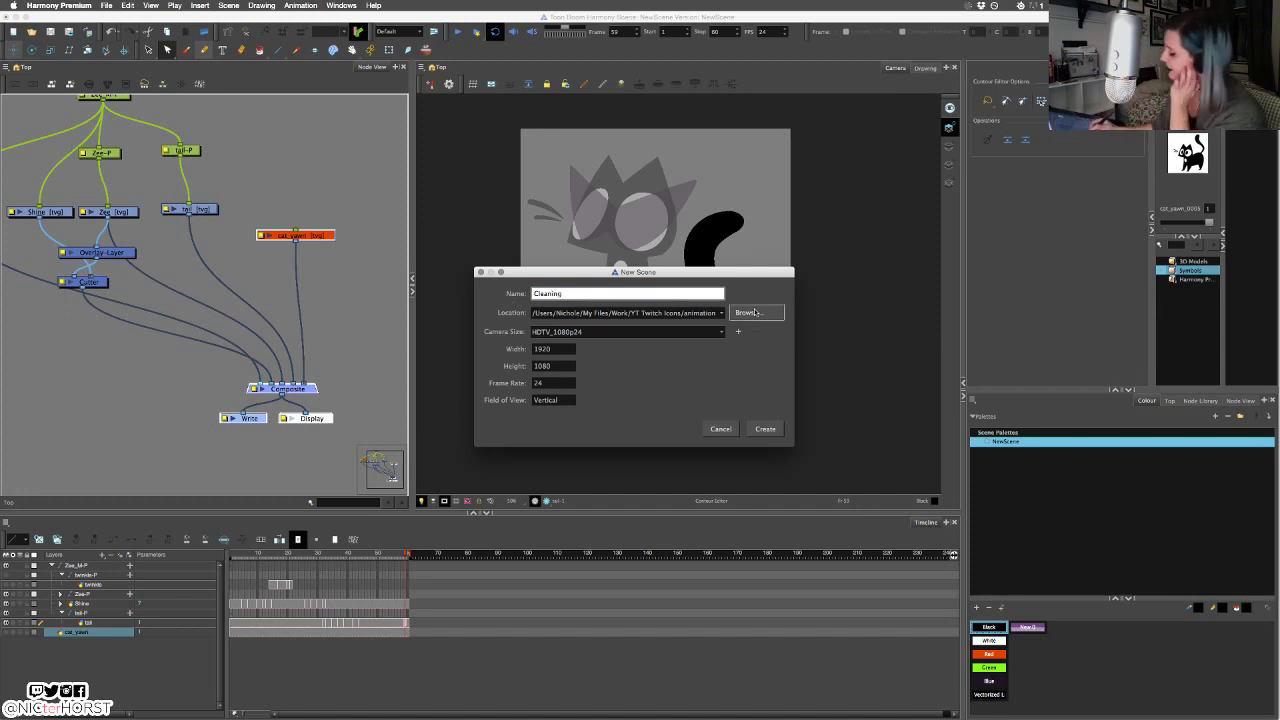
pyautogui.click(558, 332)
pyautogui.click(497, 359)
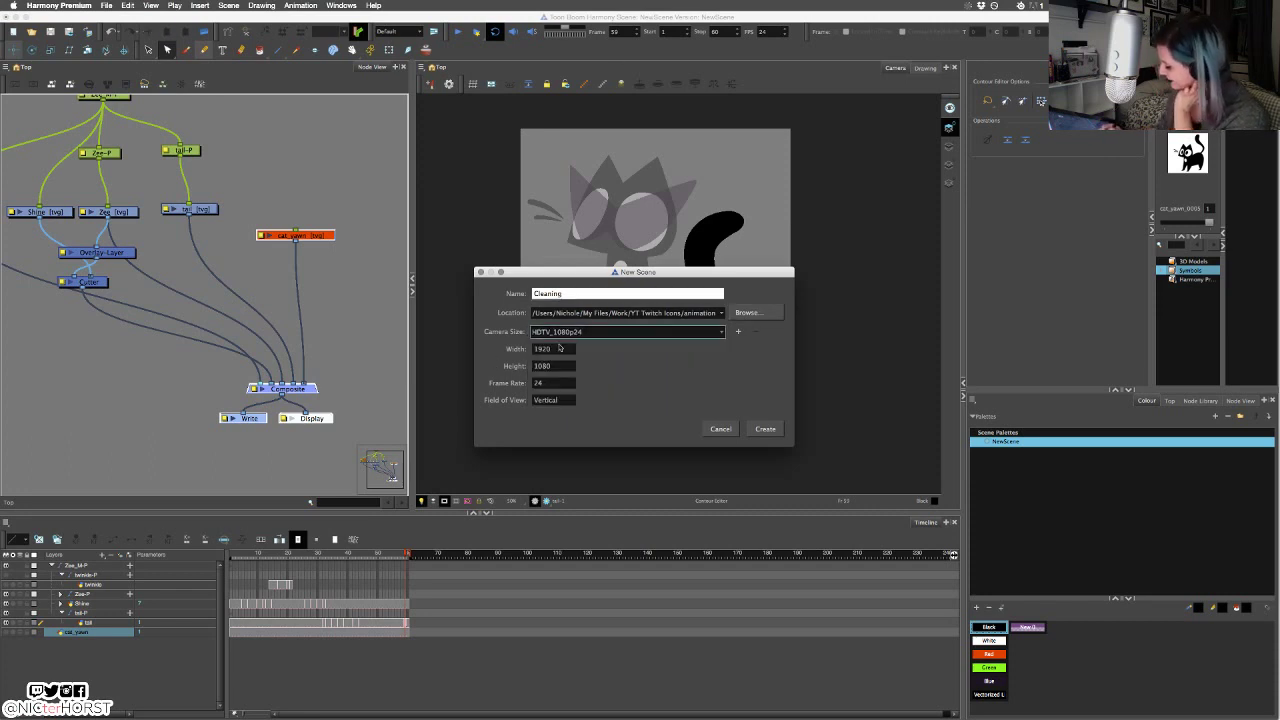
pyautogui.click(719, 333)
pyautogui.moveTo(714, 348); pyautogui.dragTo(714, 396)
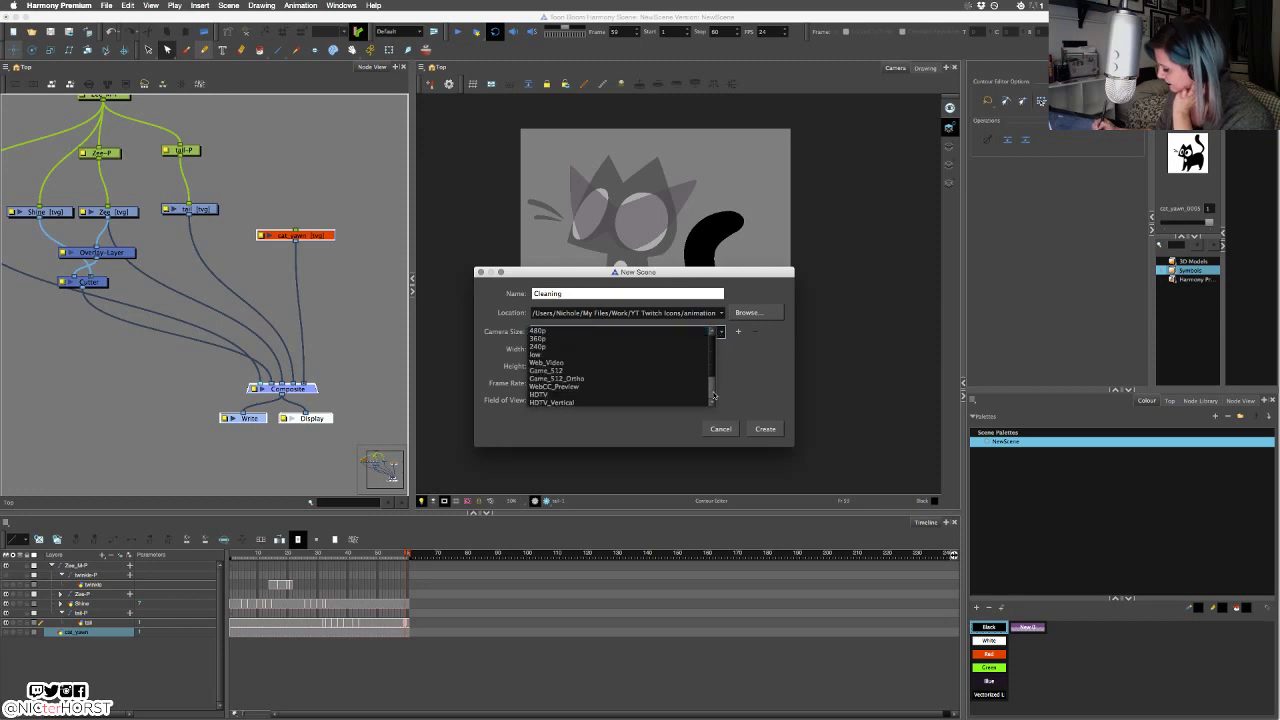
pyautogui.moveTo(713, 397); pyautogui.dragTo(714, 348)
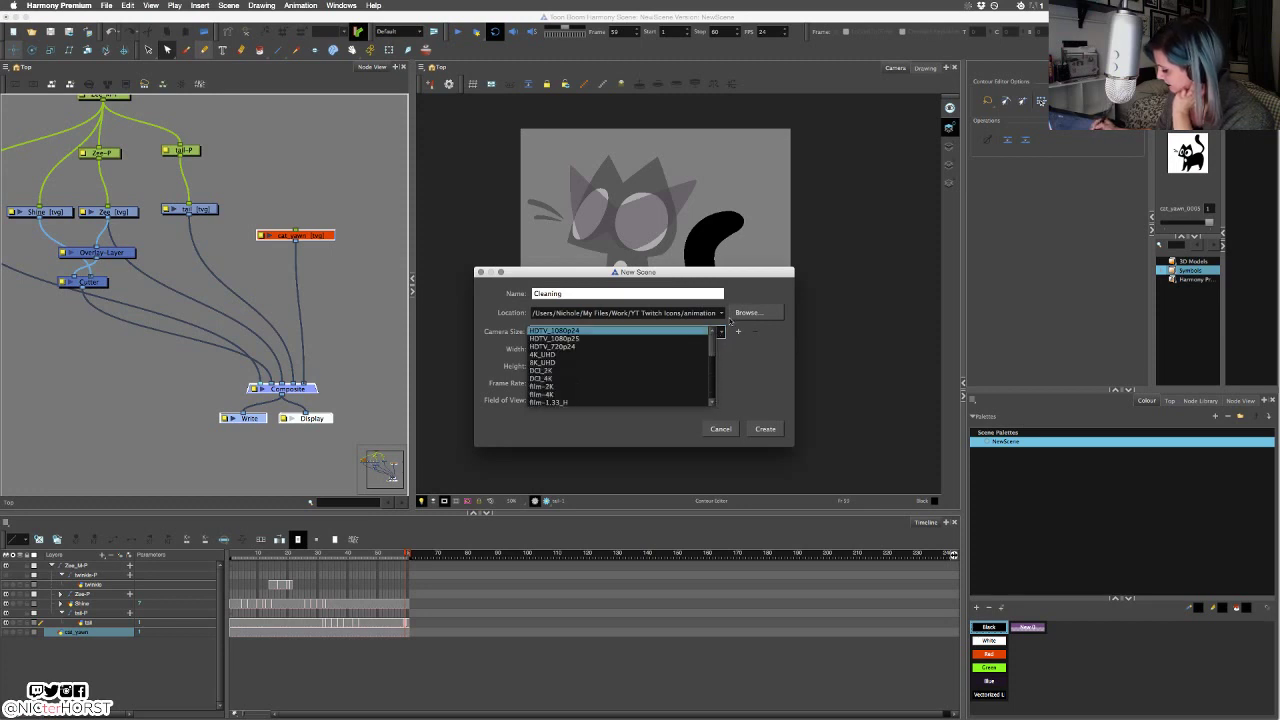
# Set the new scene's location to a new cleaning folder inside animation and create the scene, saving the current scene's changes.
pyautogui.click(754, 311)
pyautogui.click(748, 314)
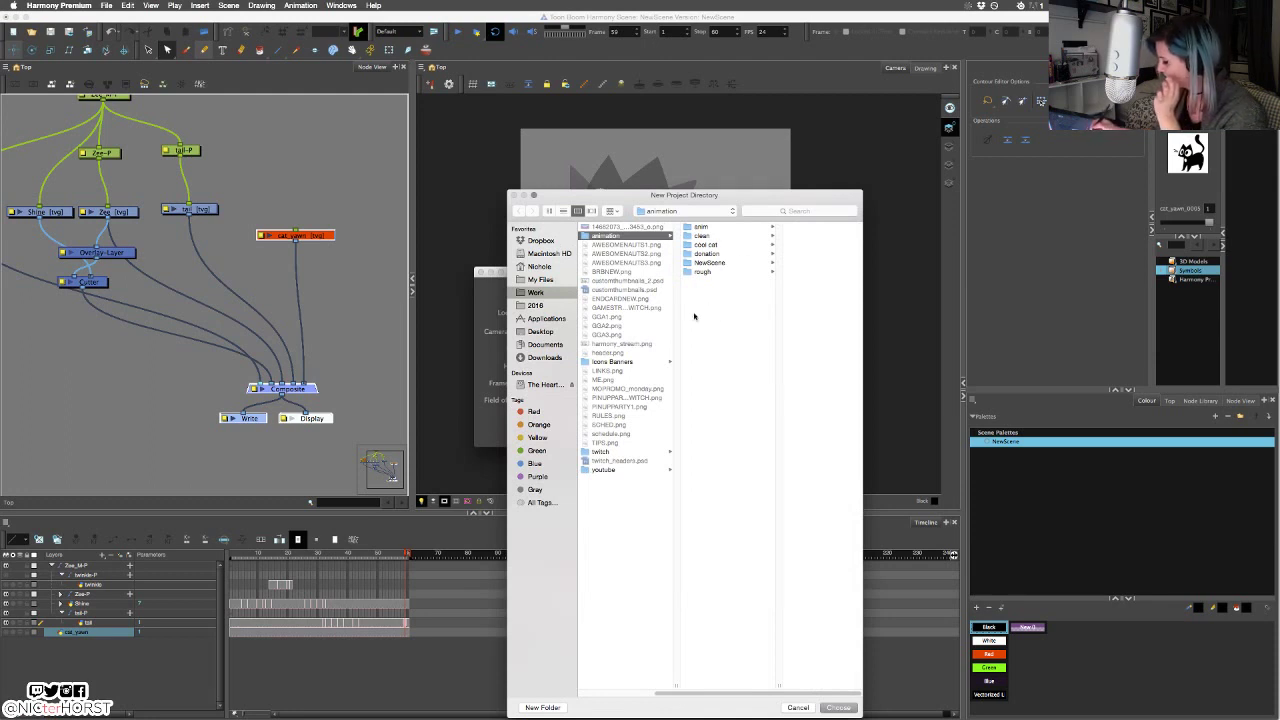
pyautogui.click(550, 707)
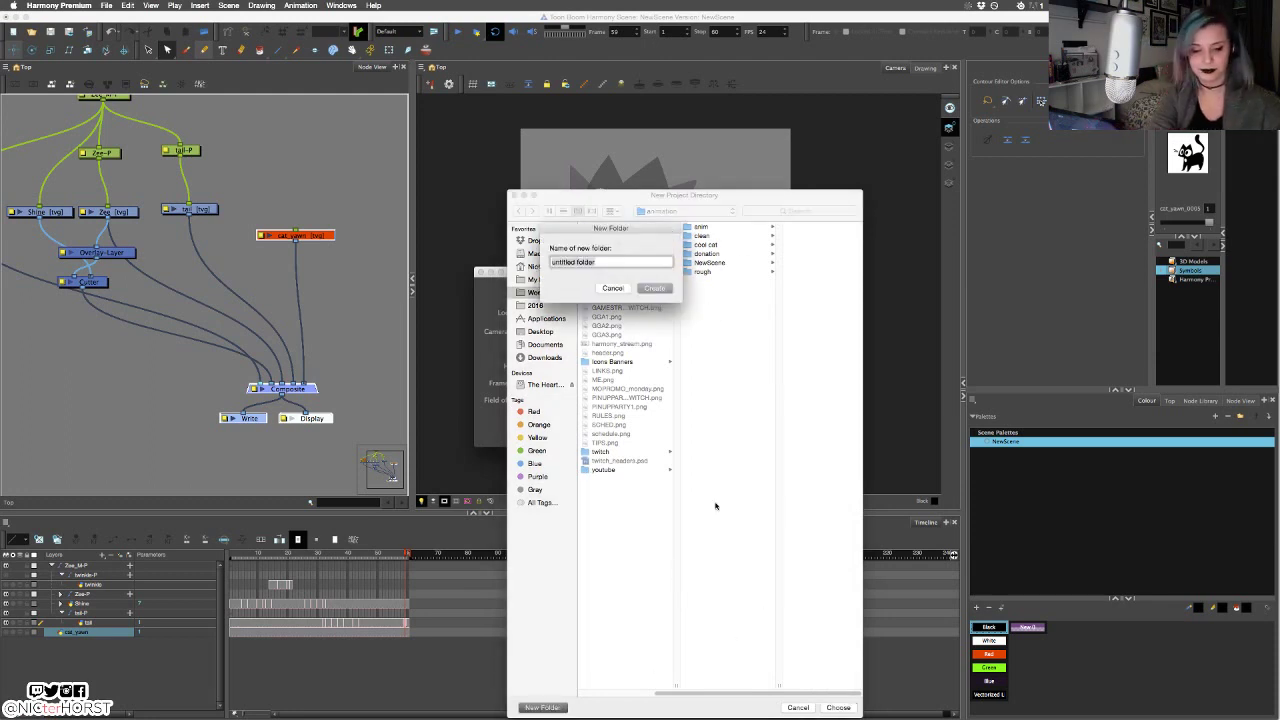
pyautogui.write('cleaning')
pyautogui.press('Return')
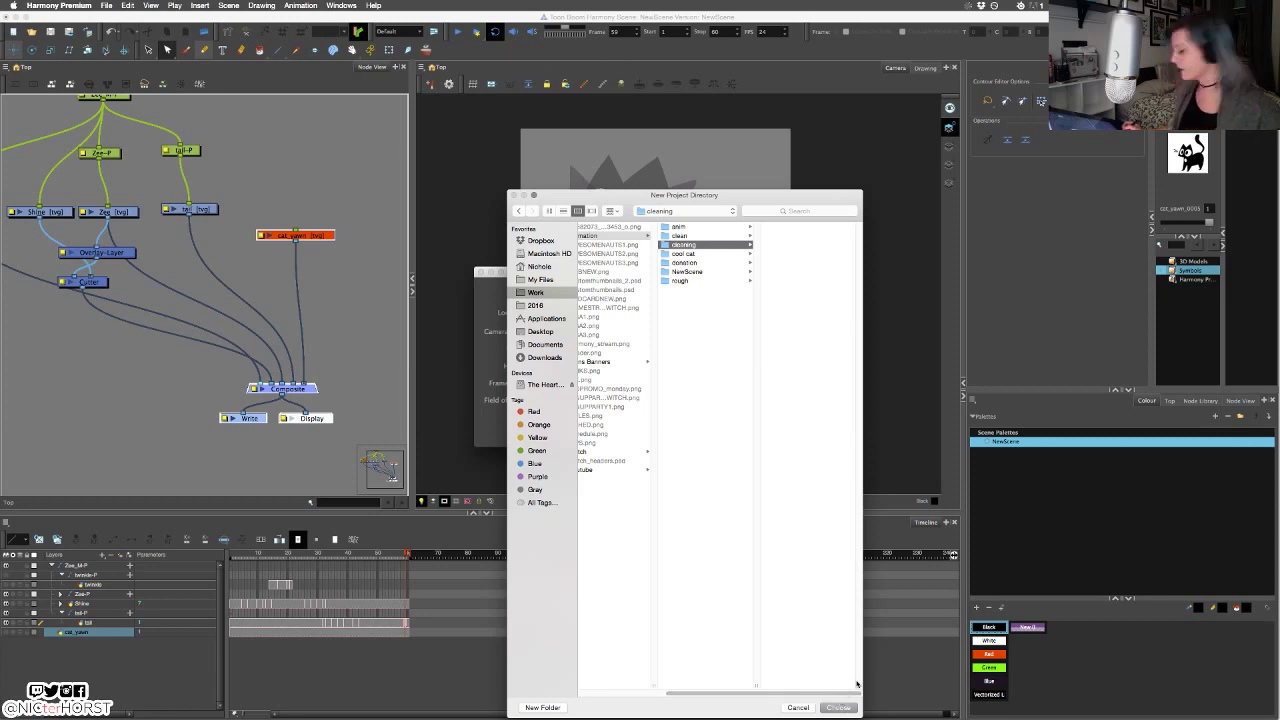
pyautogui.click(838, 707)
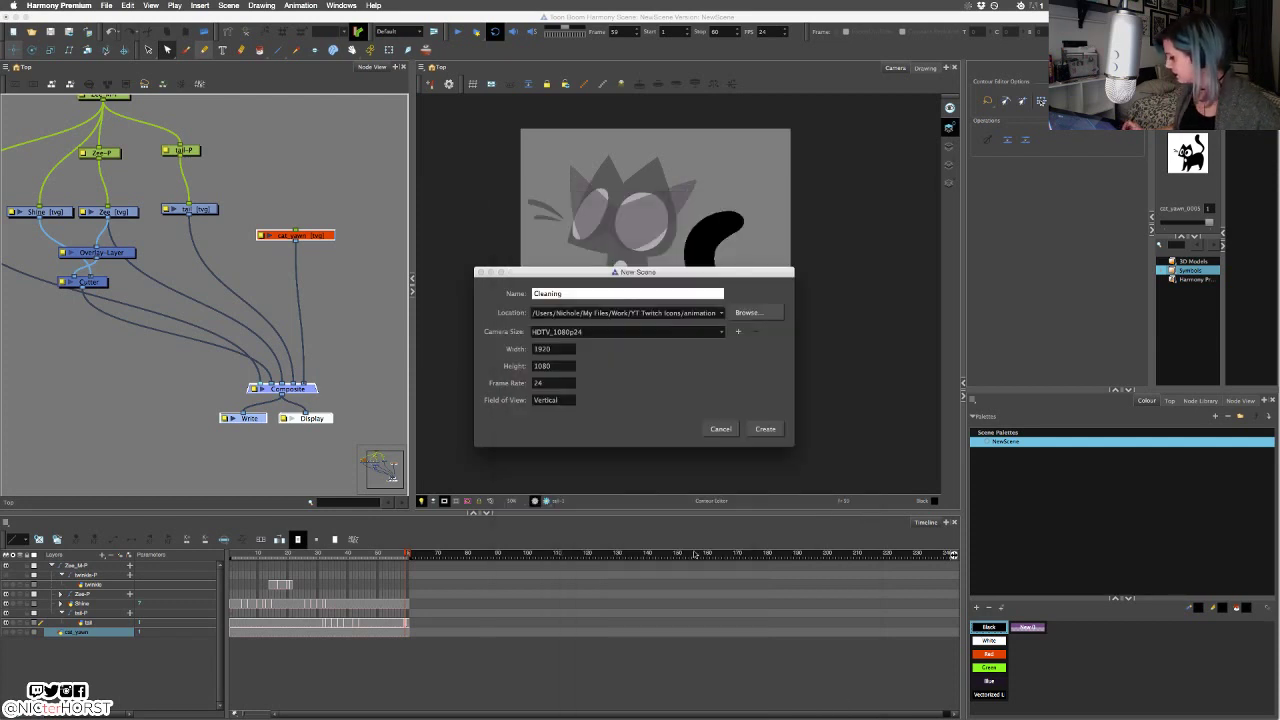
pyautogui.click(774, 430)
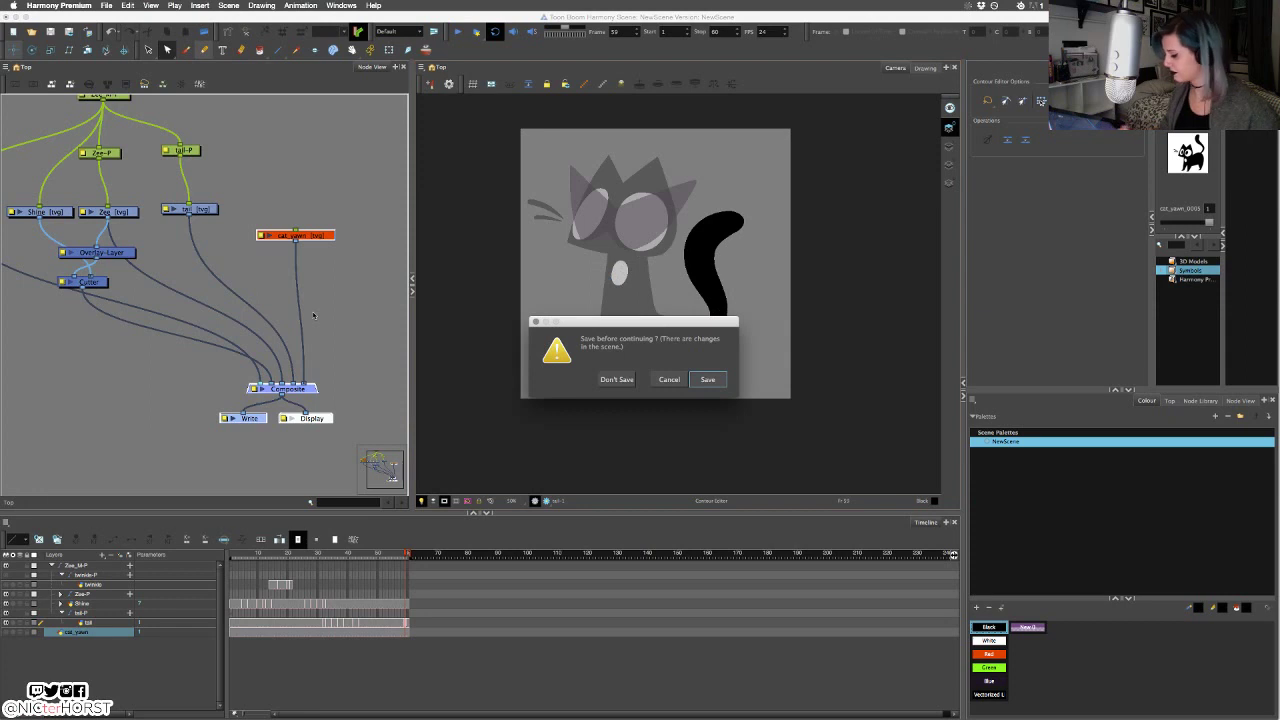
pyautogui.click(713, 380)
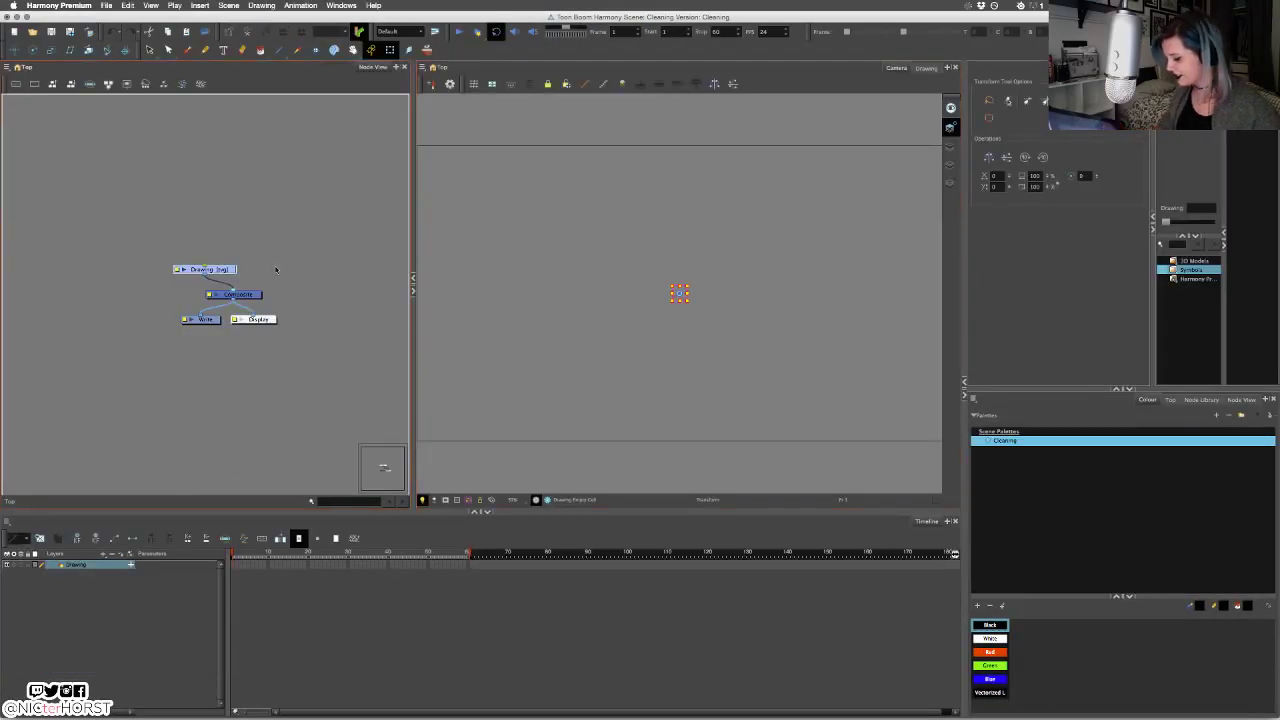
# Delete the default Drawing, Composite, Write and Display nodes, including their drawing files.
pyautogui.moveTo(141, 231); pyautogui.dragTo(331, 364)
pyautogui.press('Delete')
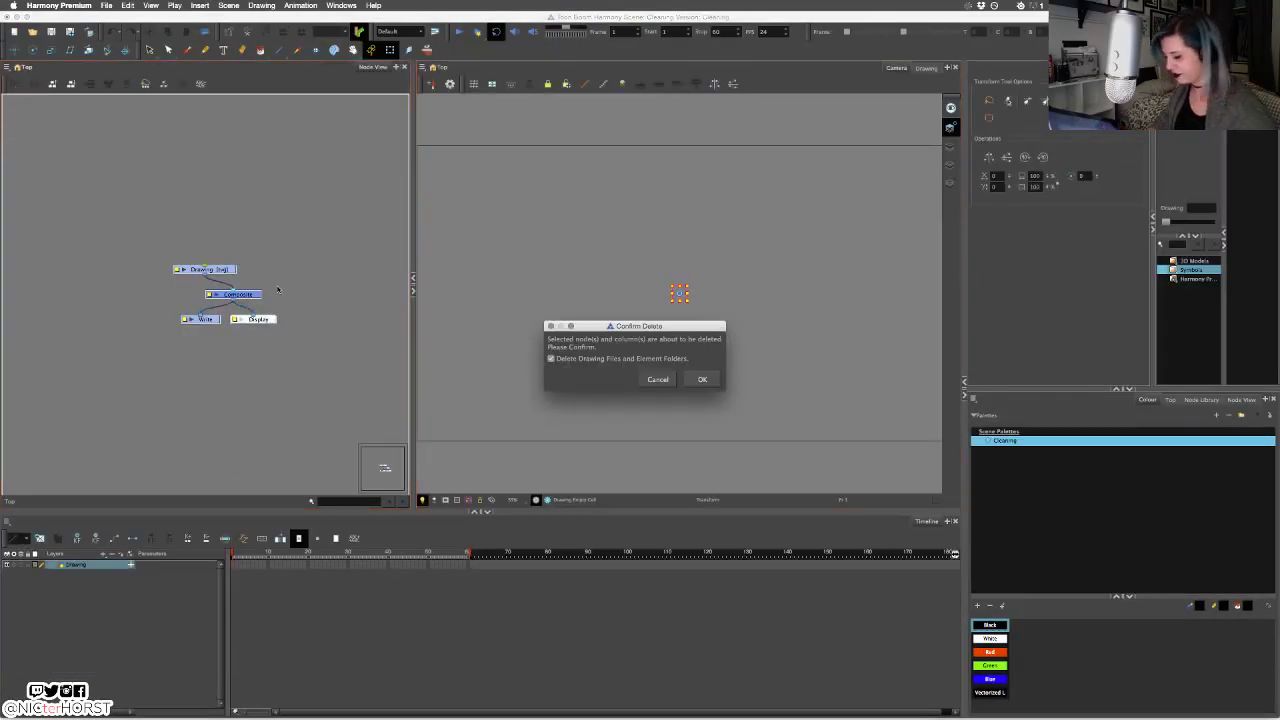
pyautogui.press('Return')
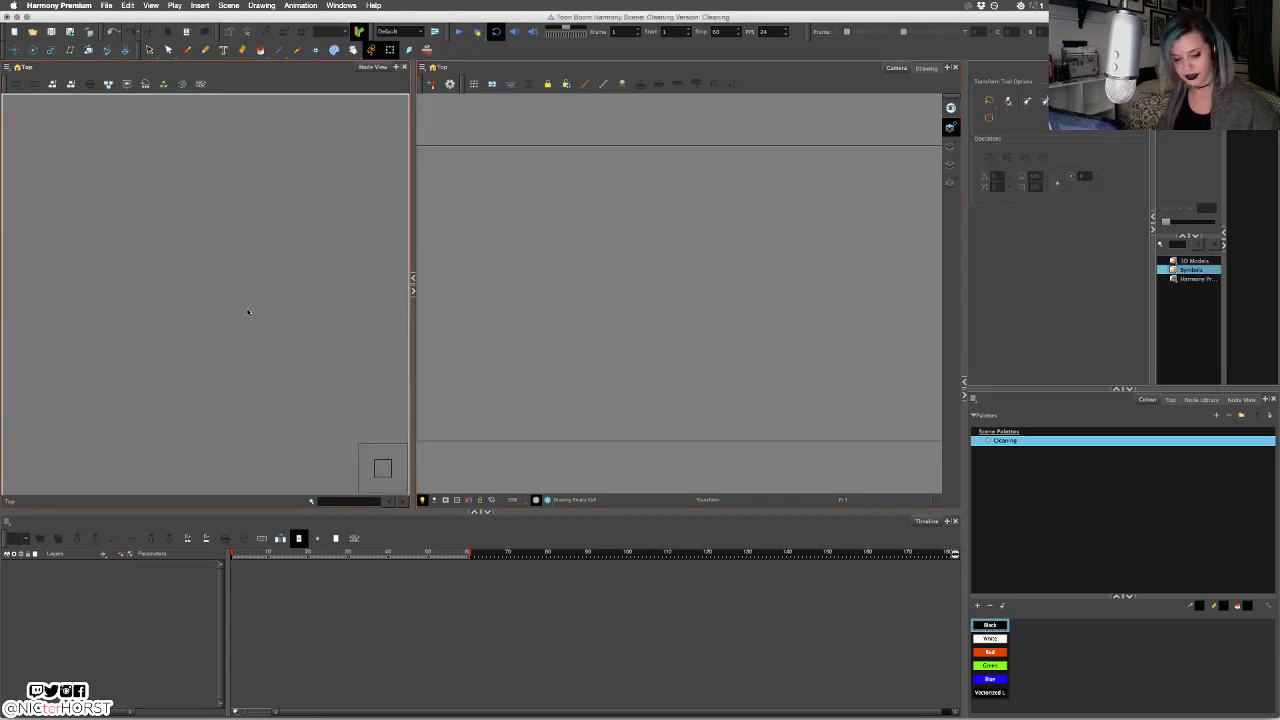
# Paste the copied cat_yawn, Composite, Write and Display nodes and move the cat_yawn node aside.
pyautogui.press('super+v')
pyautogui.moveTo(320, 442); pyautogui.dragTo(270, 345)
pyautogui.click(330, 226)
pyautogui.hotkey('shift', 'a')
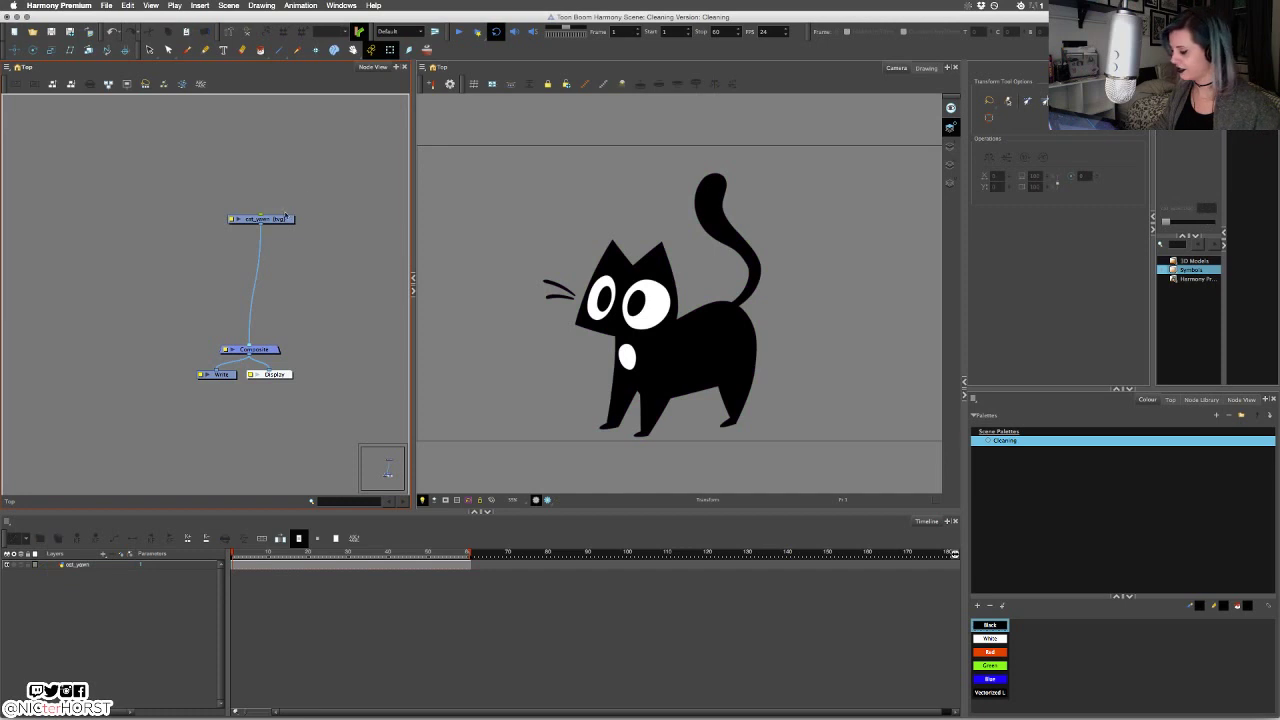
pyautogui.moveTo(288, 219); pyautogui.dragTo(357, 223)
pyautogui.click(227, 240)
# Add two vector drawing layers named Zoe and Tail and connect both nodes to the Composite.
pyautogui.press('super+r')
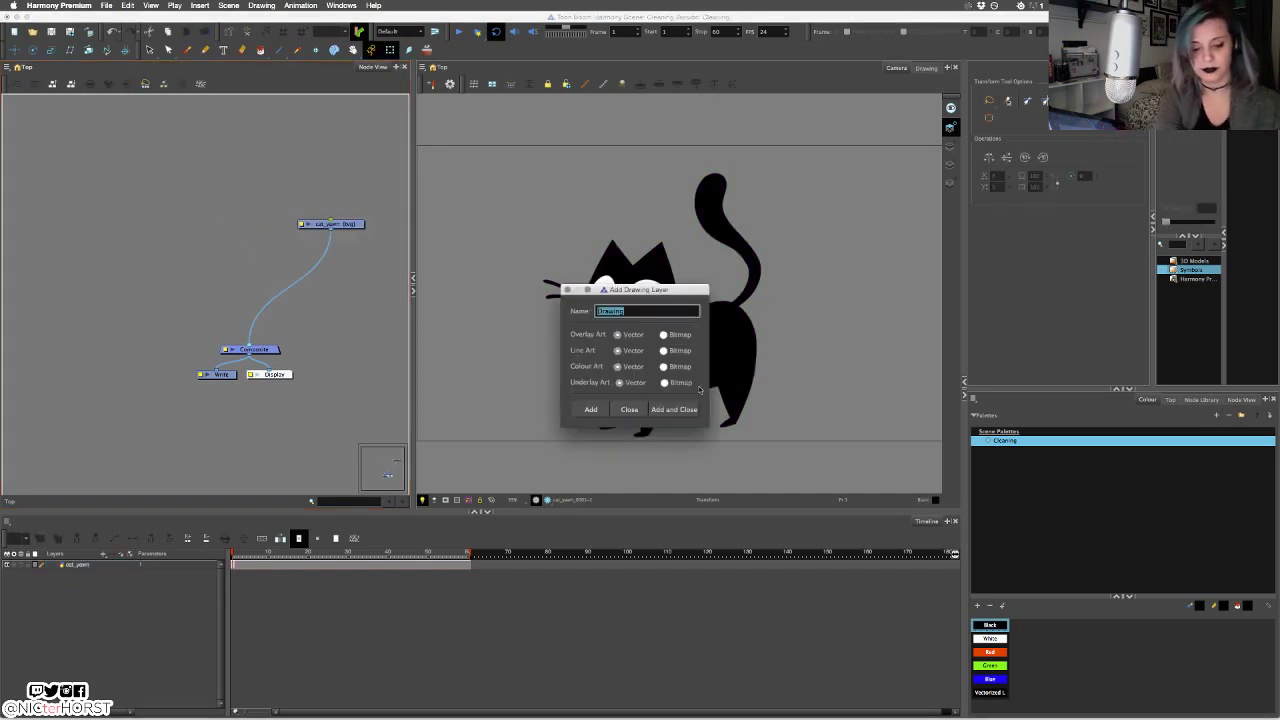
pyautogui.write('Zoe')
pyautogui.press('Return')
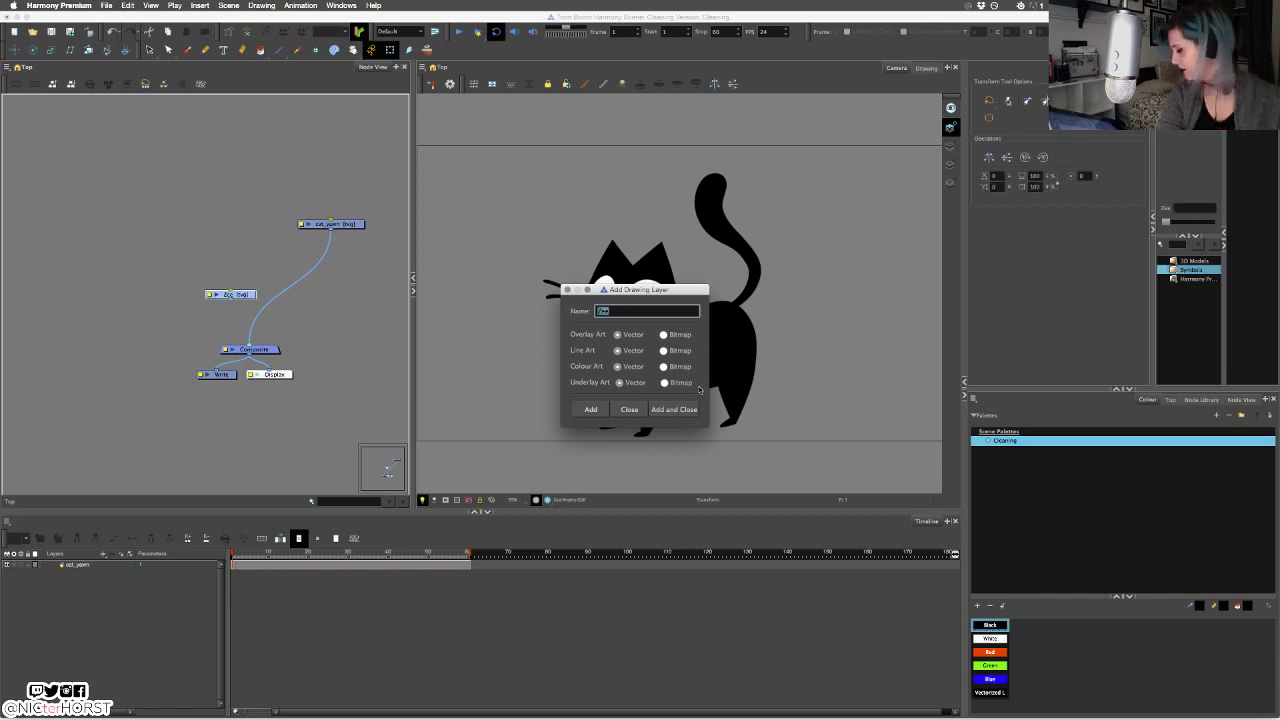
pyautogui.write('Tail')
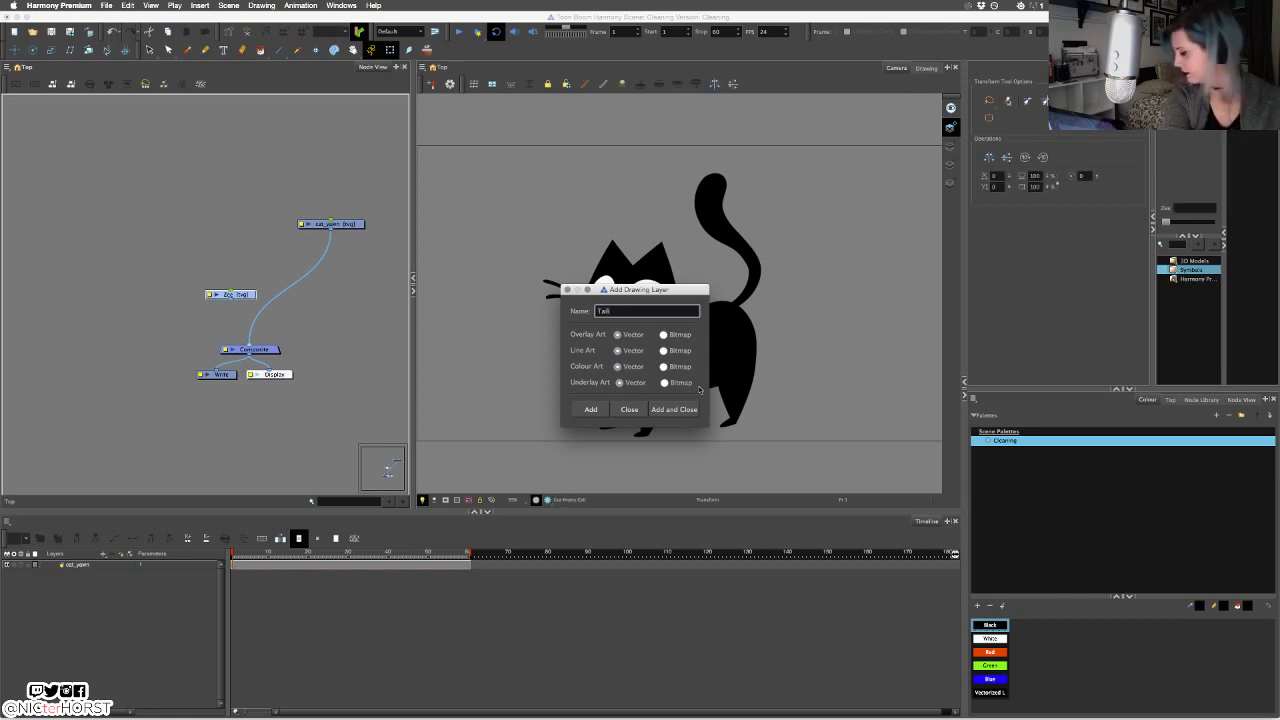
pyautogui.press('Return')
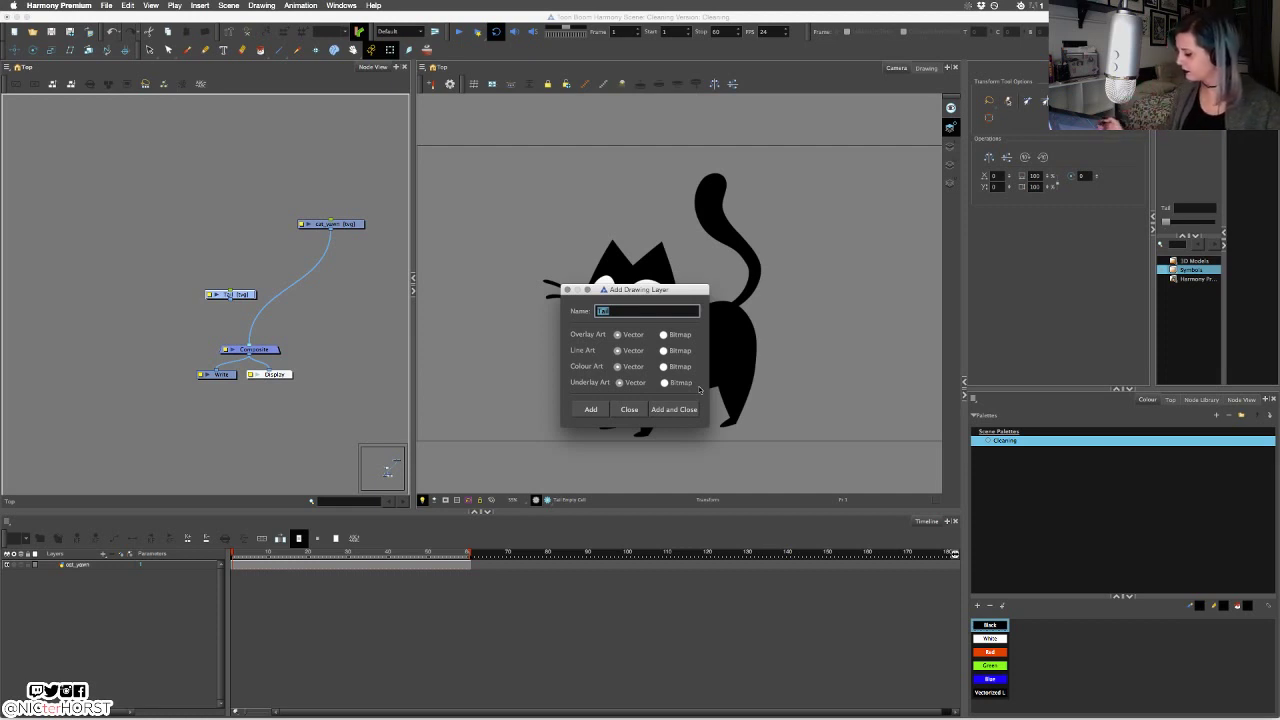
pyautogui.click(632, 407)
pyautogui.moveTo(235, 295)
pyautogui.mouseDown()
pyautogui.moveTo(273, 260)
pyautogui.moveTo(192, 274)
pyautogui.moveTo(203, 254)
pyautogui.moveTo(228, 347)
pyautogui.mouseUp()
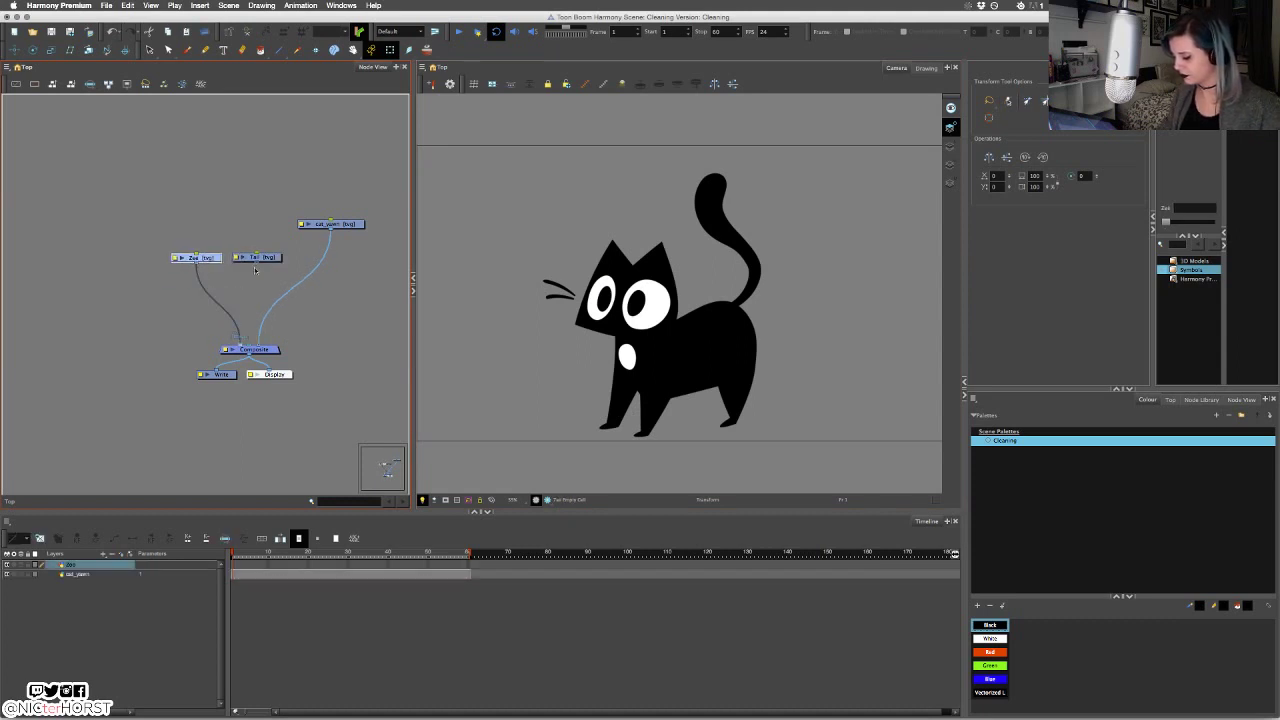
pyautogui.moveTo(257, 263); pyautogui.dragTo(248, 346)
# Add a parent peg to each of the Tail and Zoe drawings, plus one shared parent peg above both.
pyautogui.moveTo(246, 200); pyautogui.dragTo(262, 268)
pyautogui.press('super+p')
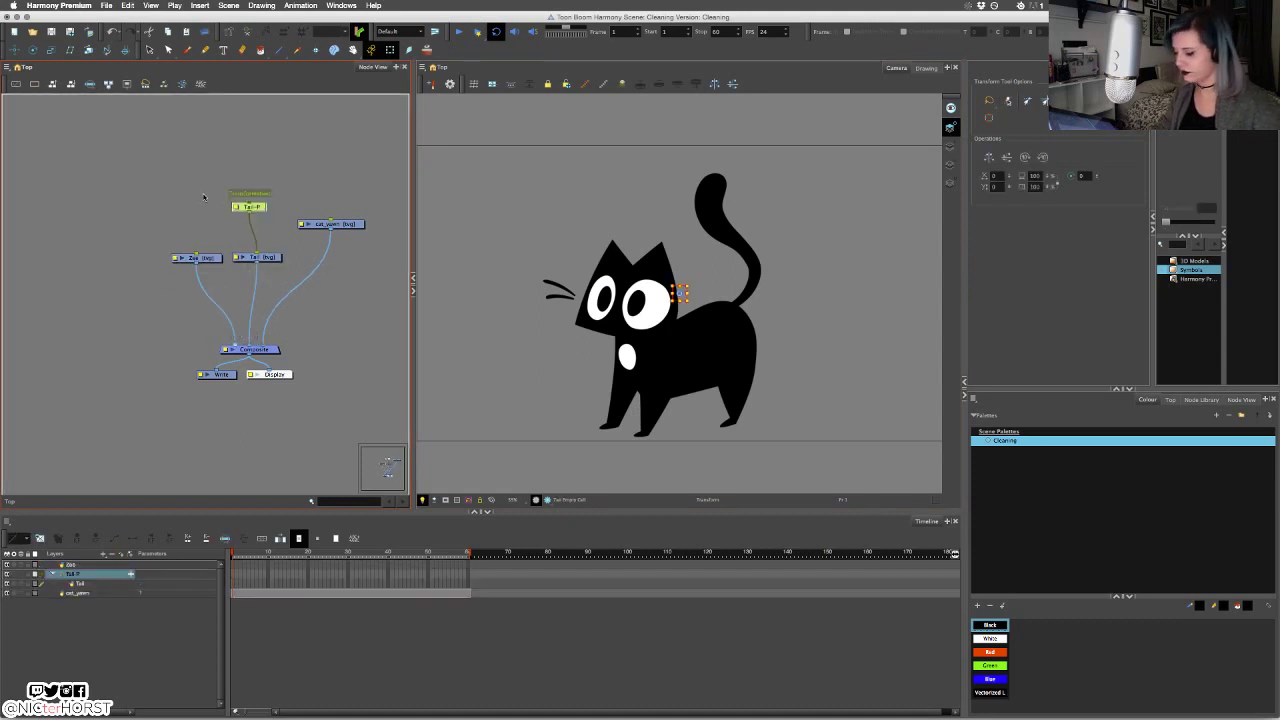
pyautogui.moveTo(172, 188); pyautogui.dragTo(201, 270)
pyautogui.press('super+p')
pyautogui.click(255, 223)
pyautogui.moveTo(255, 223); pyautogui.dragTo(262, 222)
pyautogui.press('super+p')
pyautogui.click(292, 152)
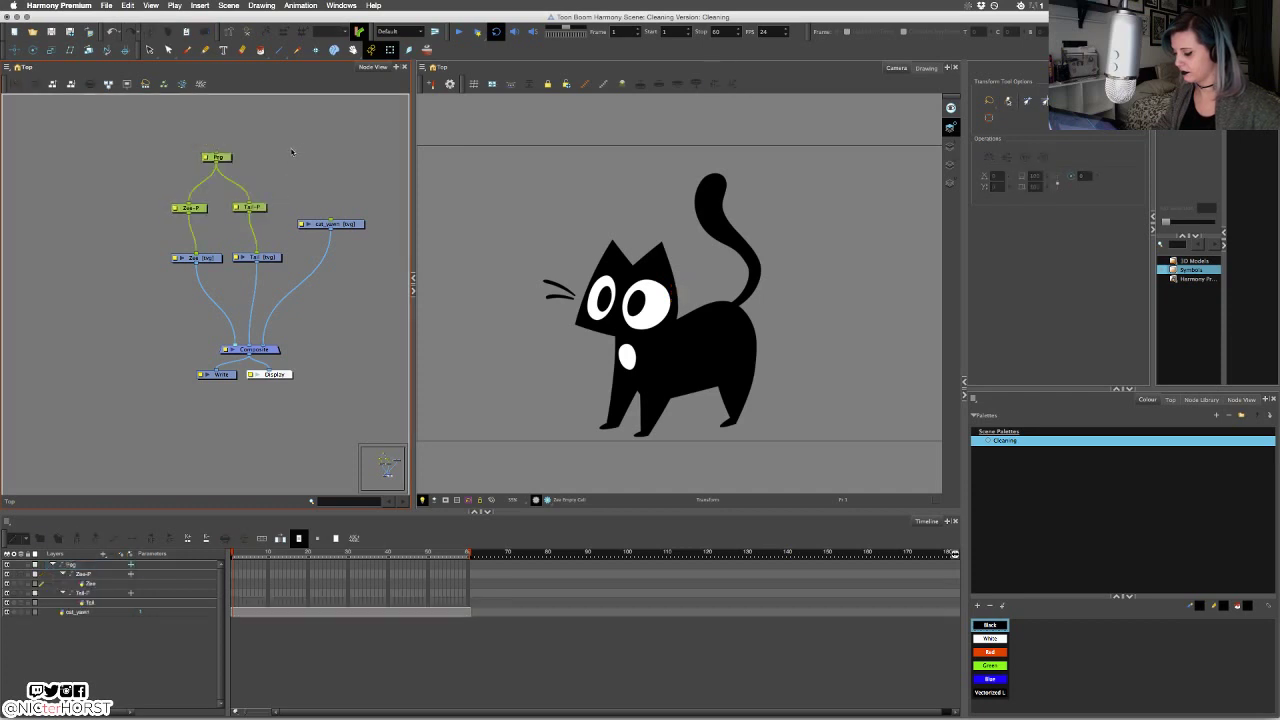
# On the Zoe drawing, sketch the cat's head outline with two pointed ears in red brush strokes over the reference cat.
pyautogui.click(208, 259)
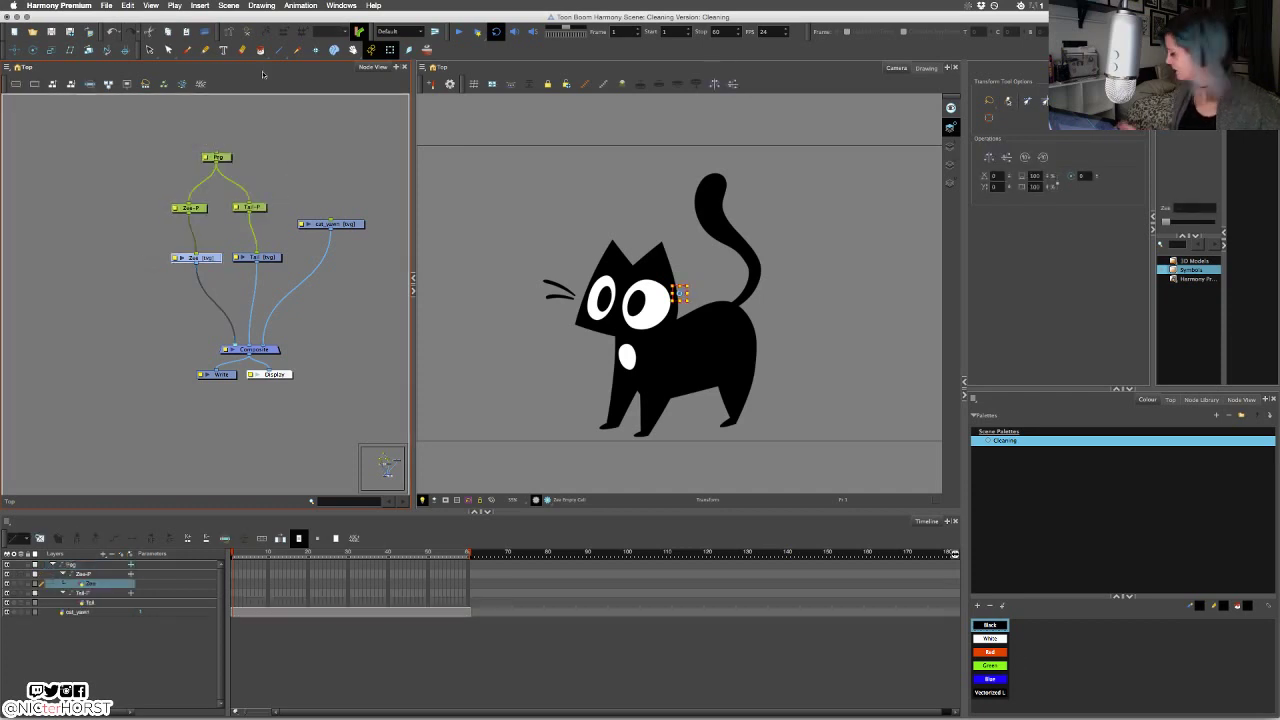
pyautogui.click(201, 51)
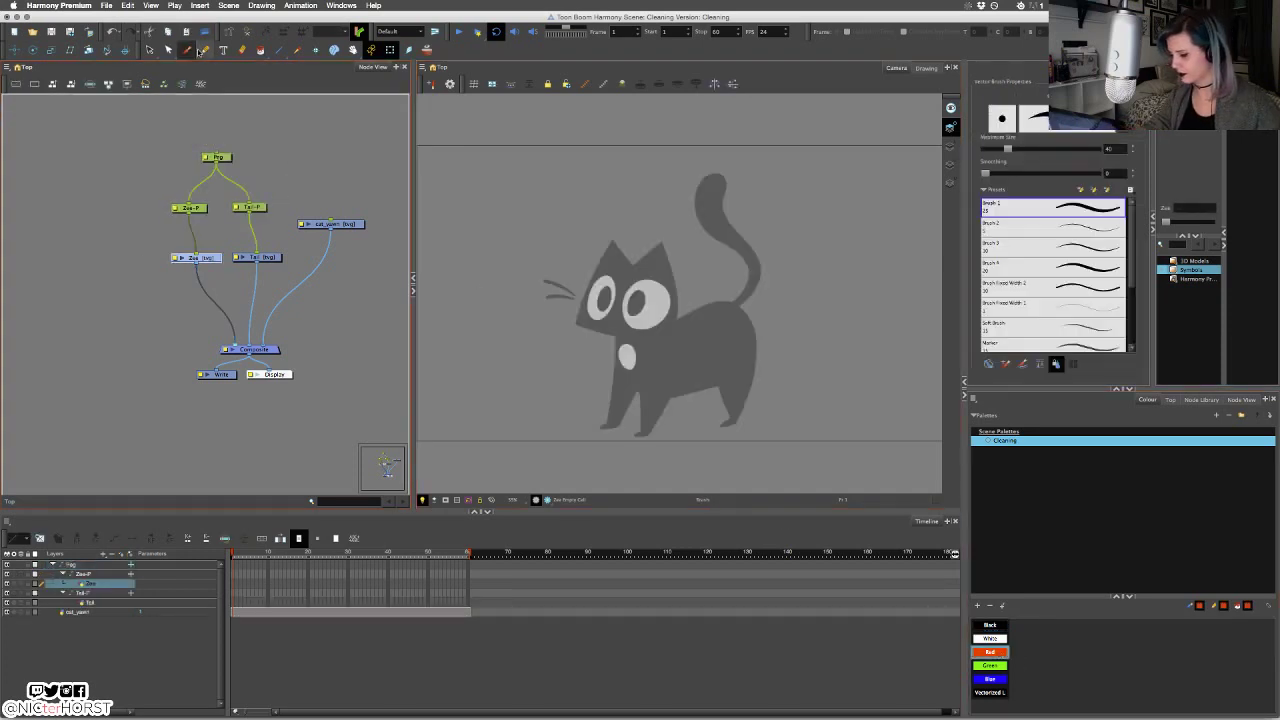
pyautogui.press('2')
pyautogui.press('1')
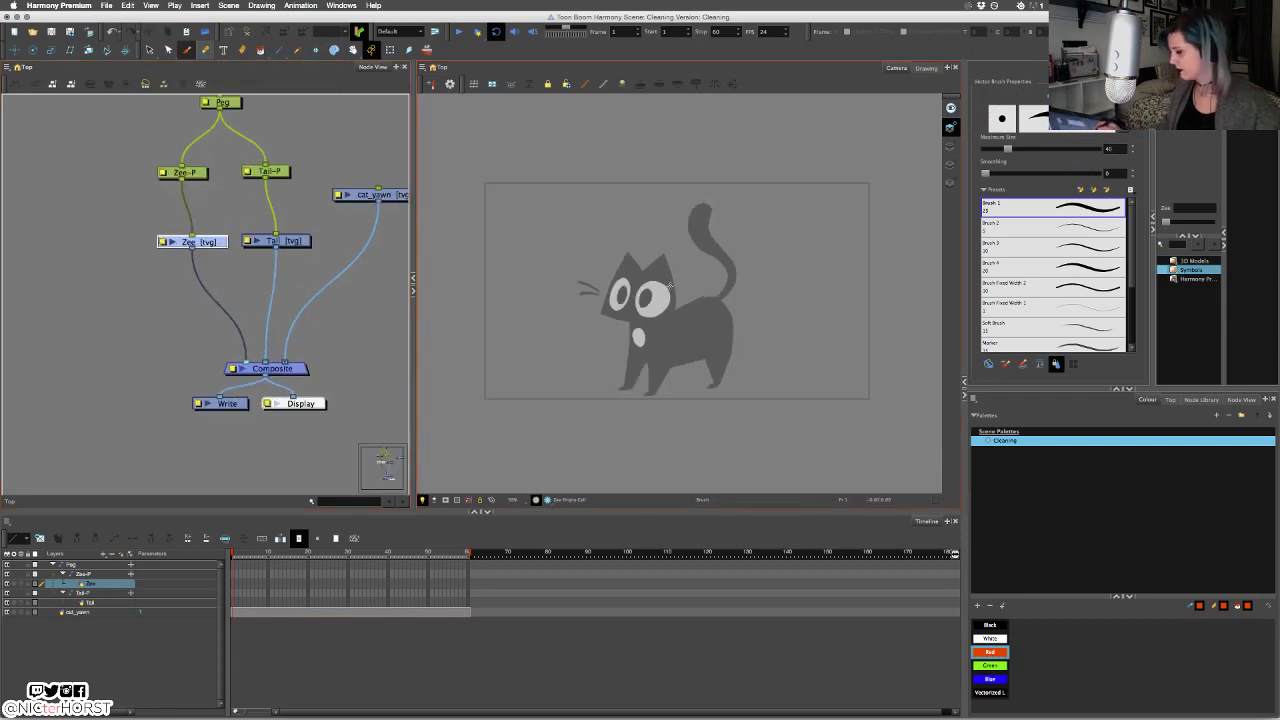
pyautogui.press('1')
pyautogui.press('1')
pyautogui.press('1')
pyautogui.press('2')
pyautogui.press('2')
pyautogui.press('2')
pyautogui.press('2')
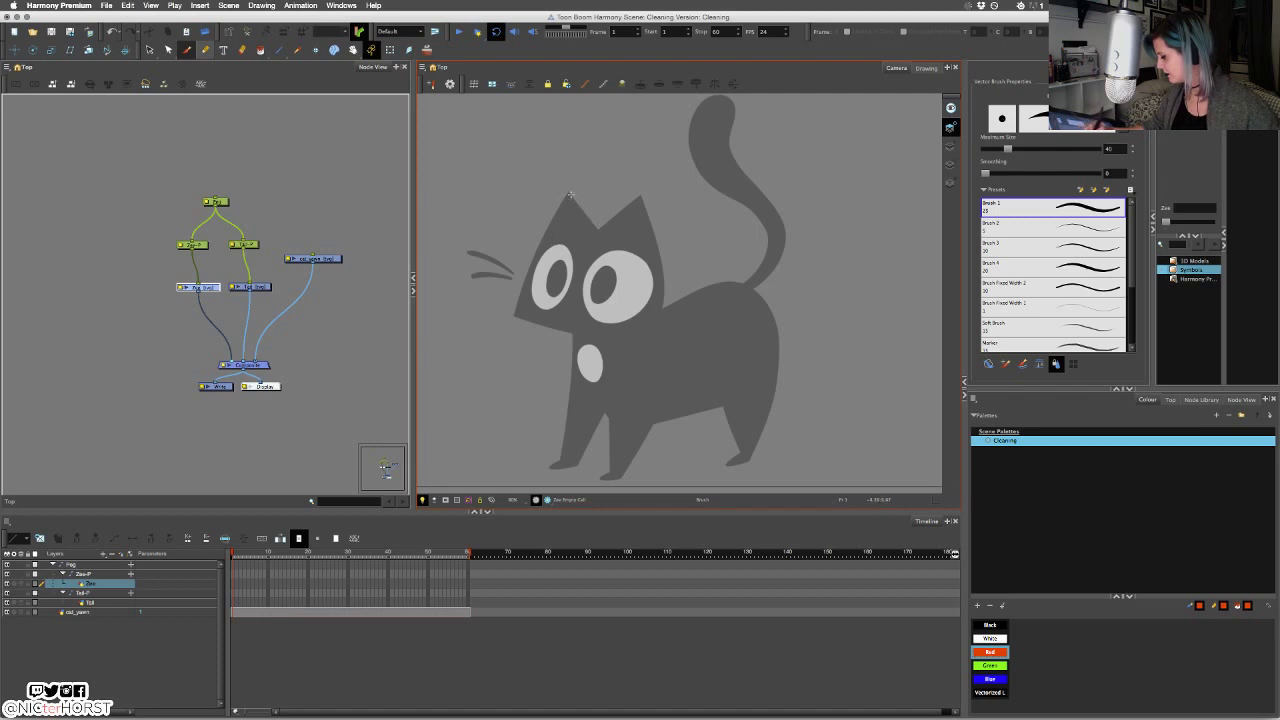
pyautogui.moveTo(570, 193); pyautogui.dragTo(519, 309)
pyautogui.press('super+z')
pyautogui.moveTo(580, 175)
pyautogui.mouseDown()
pyautogui.moveTo(509, 327)
pyautogui.moveTo(642, 342)
pyautogui.mouseUp()
pyautogui.moveTo(510, 319); pyautogui.dragTo(695, 321)
pyautogui.moveTo(636, 186); pyautogui.dragTo(667, 305)
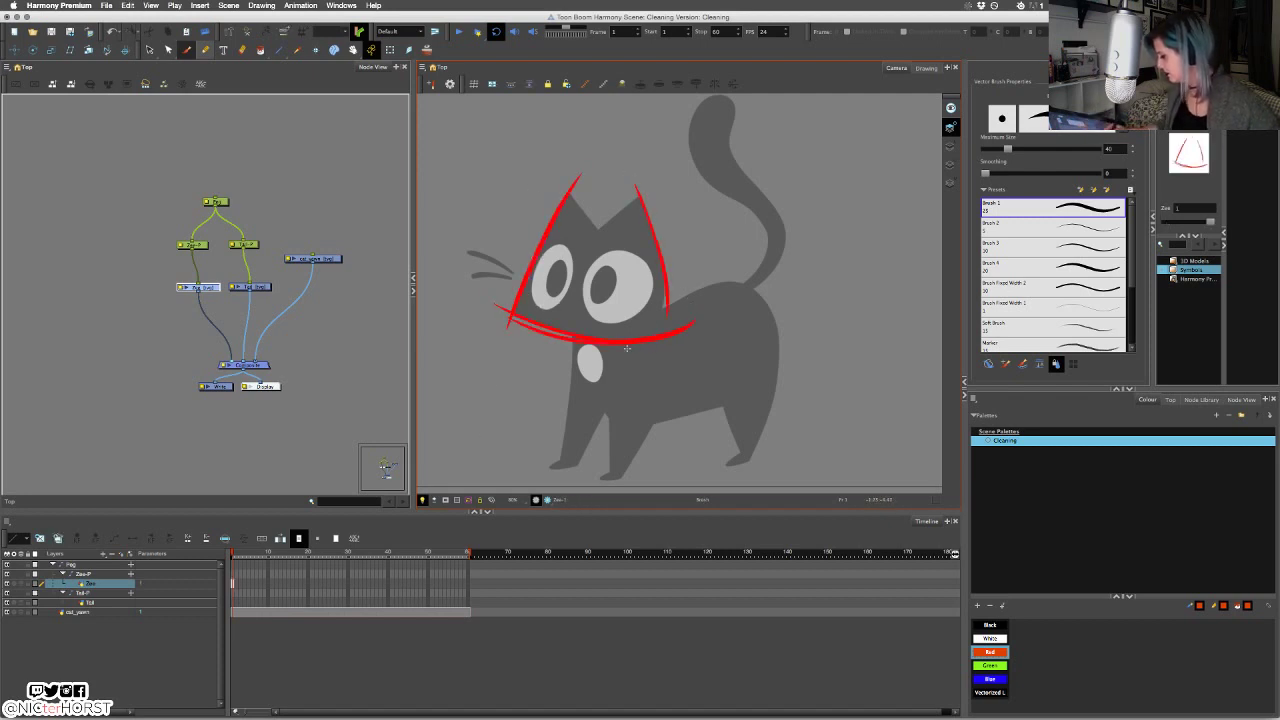
pyautogui.moveTo(645, 187); pyautogui.dragTo(595, 233)
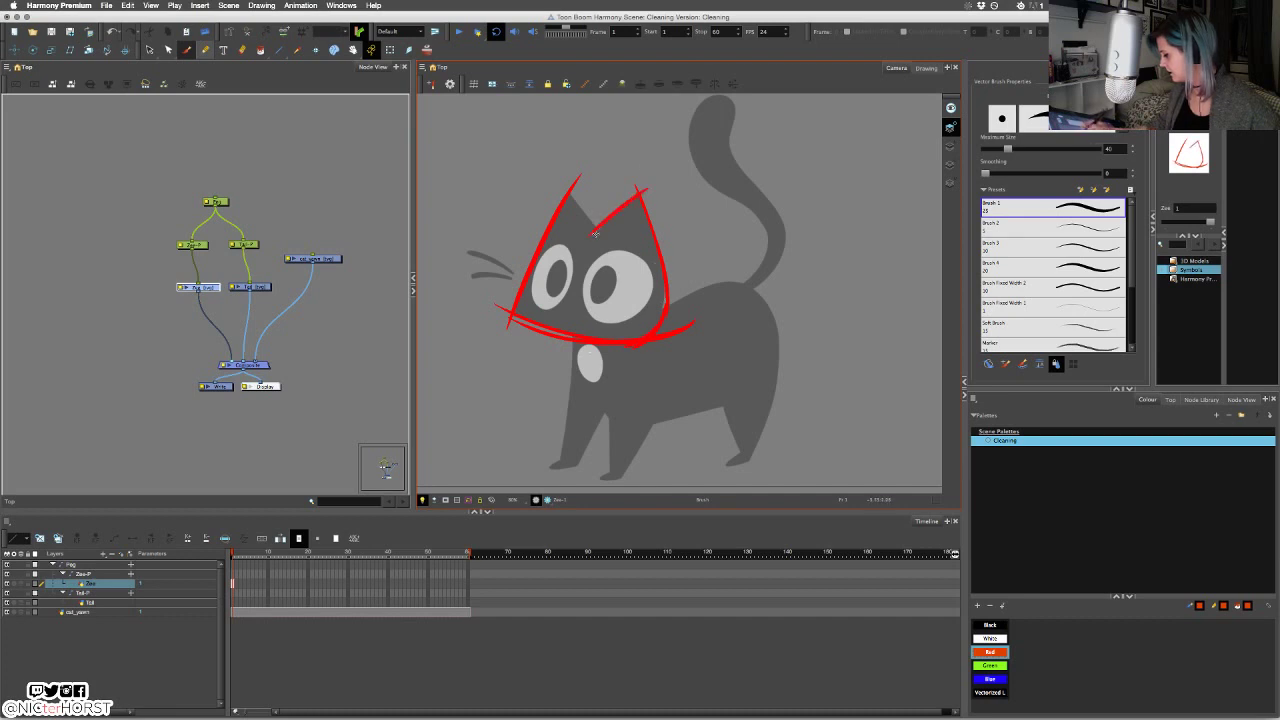
pyautogui.moveTo(566, 177); pyautogui.dragTo(592, 228)
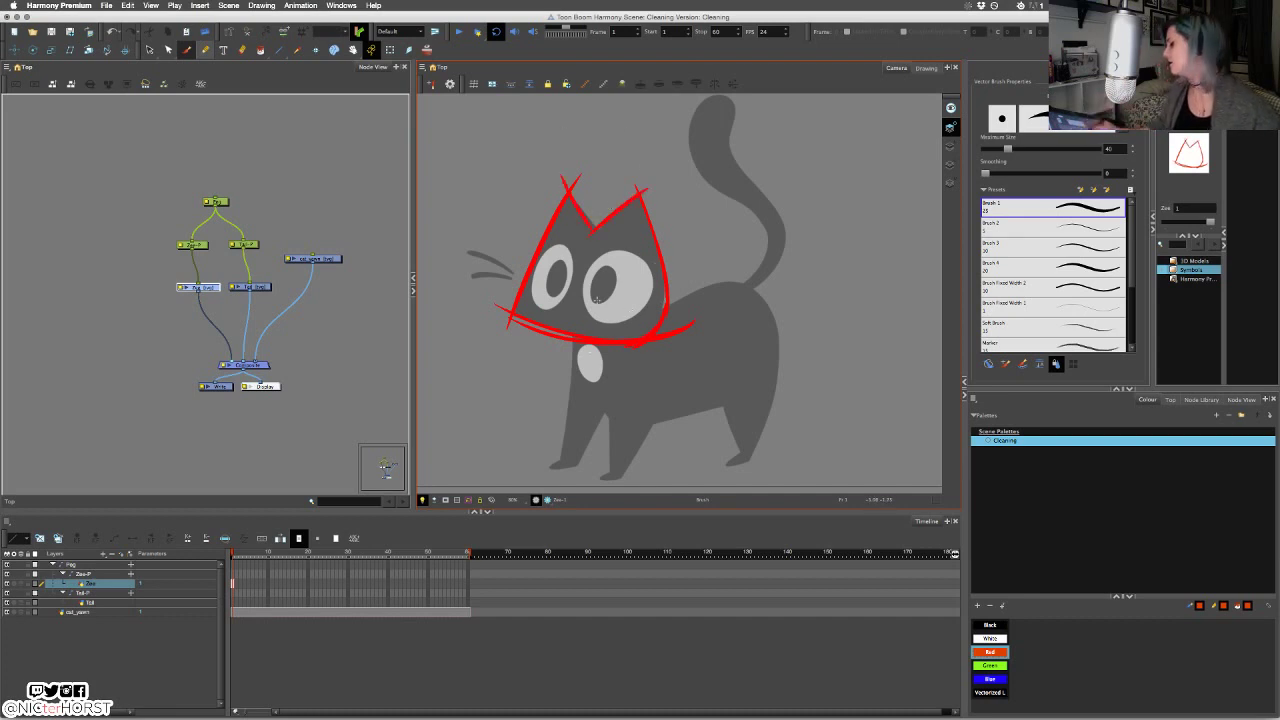
# Sketch two narrowed eyes and the whiskers on the red head with the Brush tool.
pyautogui.moveTo(590, 302); pyautogui.dragTo(647, 283)
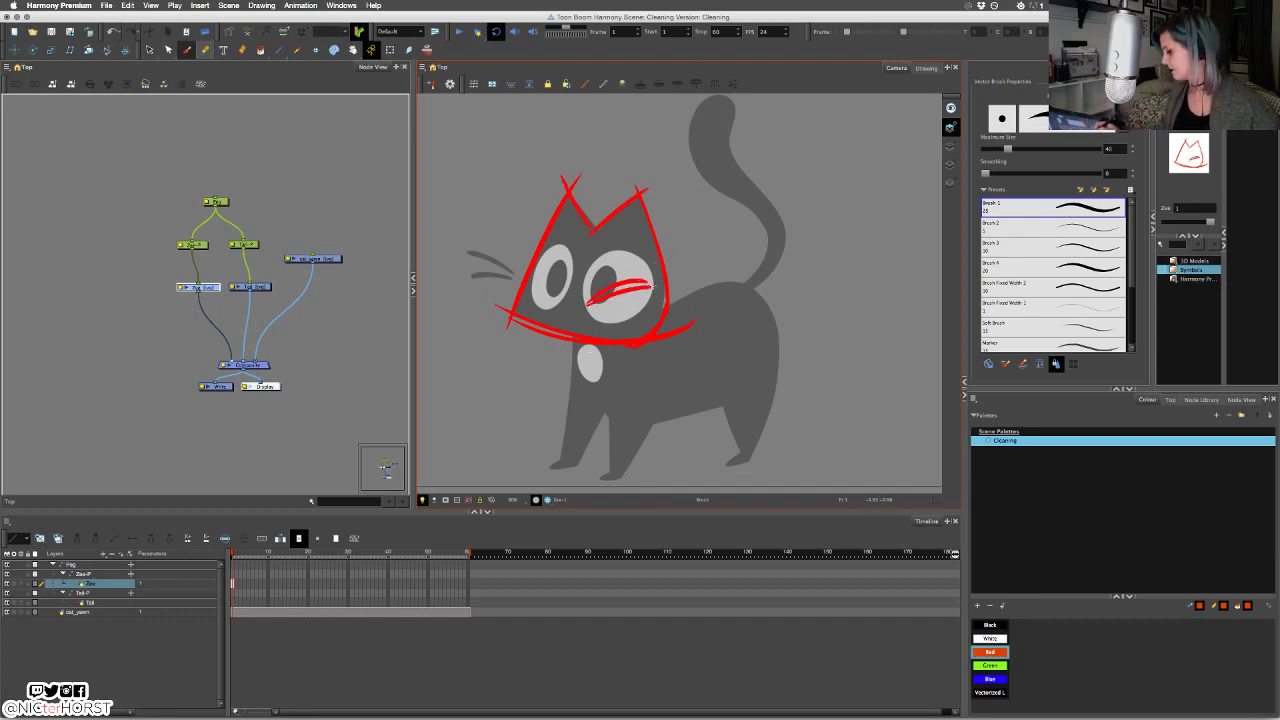
pyautogui.moveTo(561, 299)
pyautogui.mouseDown()
pyautogui.moveTo(537, 269)
pyautogui.moveTo(560, 299)
pyautogui.moveTo(470, 249)
pyautogui.moveTo(477, 273)
pyautogui.mouseUp()
pyautogui.press('super+z')
pyautogui.press('super+z')
pyautogui.press('super+z')
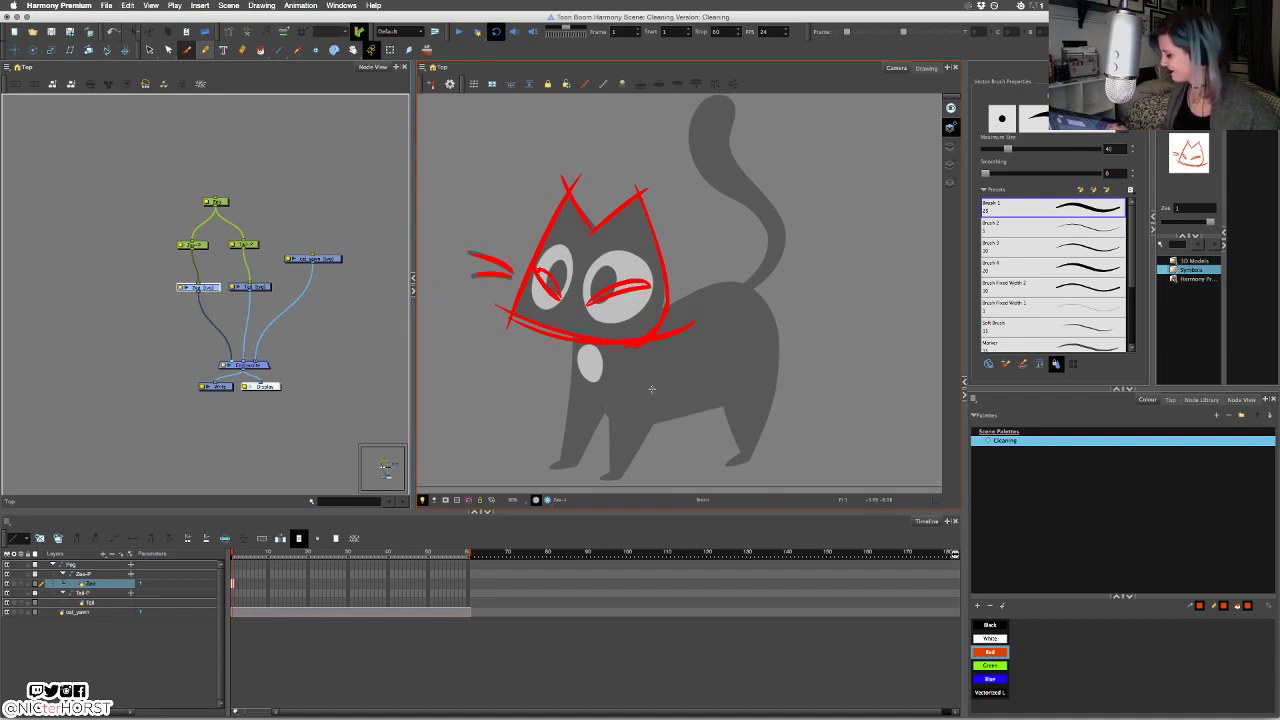
# Select the entire head sketch, rotate it counterclockwise and move it up above the reference cat's head.
pyautogui.moveTo(624, 387)
pyautogui.mouseDown()
pyautogui.moveTo(494, 348)
pyautogui.moveTo(575, 388)
pyautogui.mouseUp()
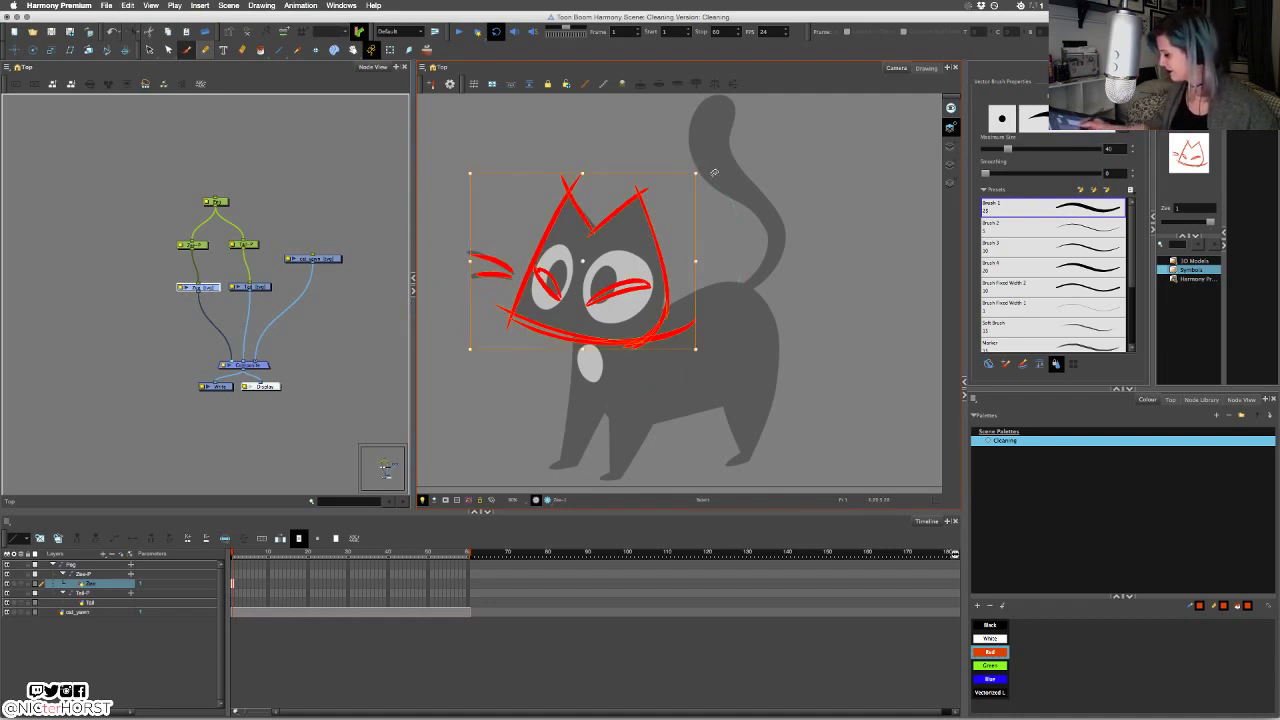
pyautogui.moveTo(711, 173); pyautogui.dragTo(676, 148)
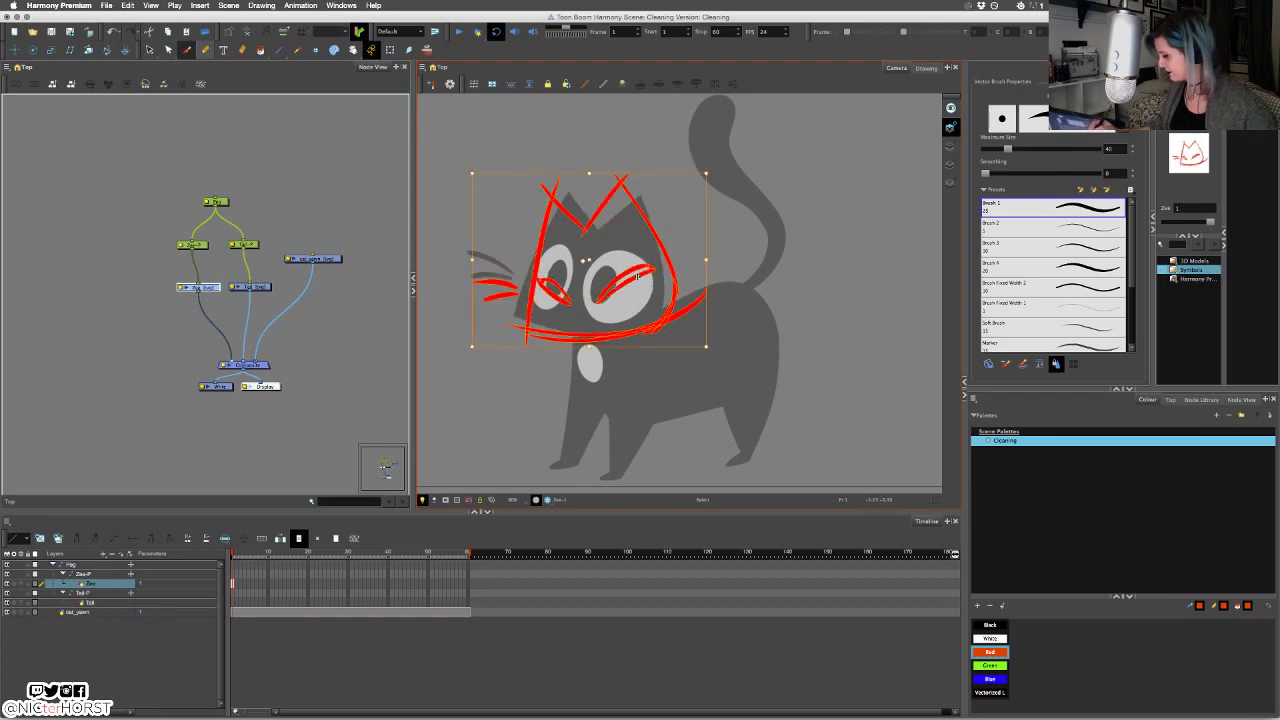
pyautogui.moveTo(640, 278)
pyautogui.mouseDown()
pyautogui.moveTo(617, 229)
pyautogui.moveTo(638, 226)
pyautogui.moveTo(571, 254)
pyautogui.mouseUp()
# Select the strokes of the larger eye and rotate them slightly clockwise to a flatter angle.
pyautogui.click(629, 243)
pyautogui.click(615, 214)
pyautogui.press('super+z')
pyautogui.moveTo(627, 212); pyautogui.dragTo(626, 218)
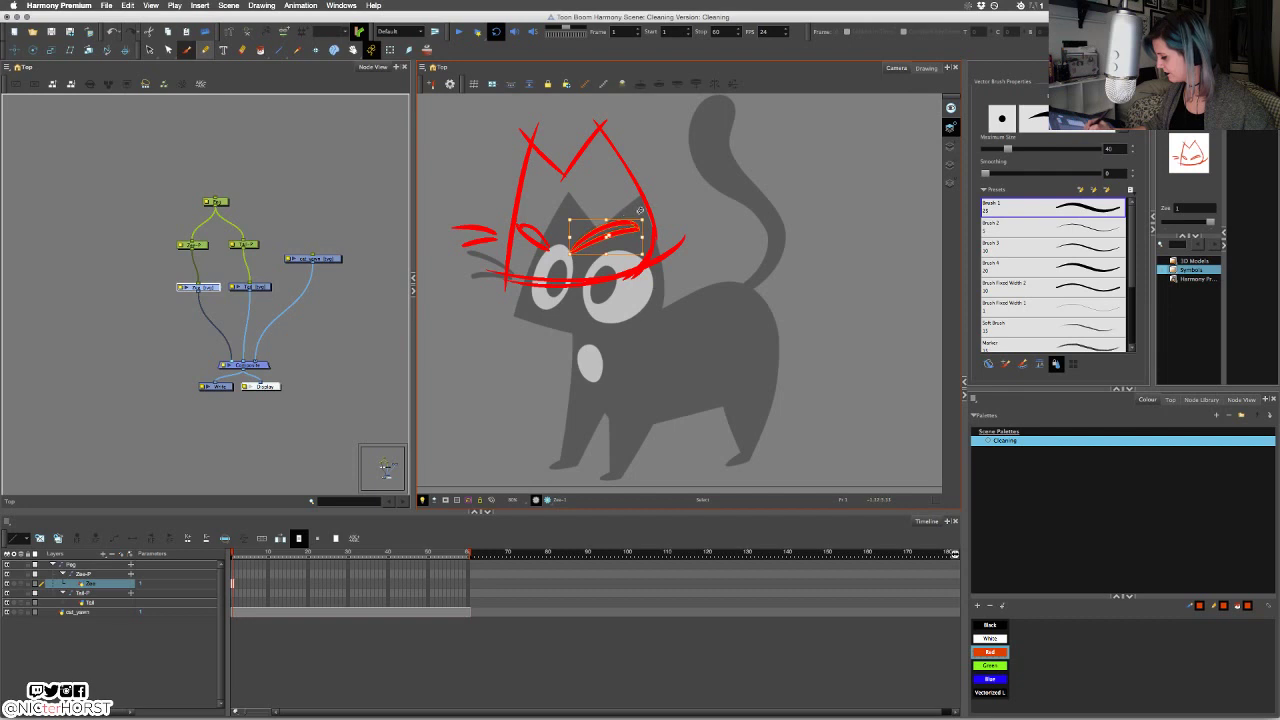
pyautogui.click(699, 175)
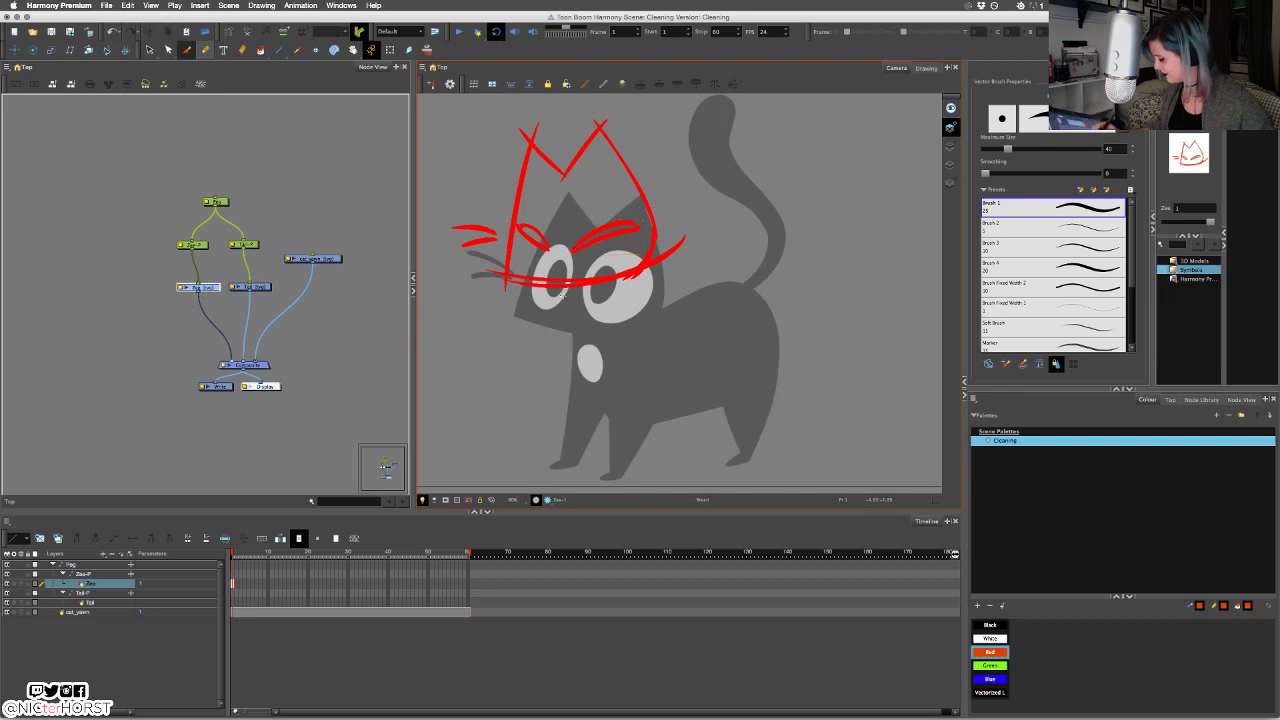
# Sketch the mouth and the seated body below the head, with front leg, back, haunch and a ground line.
pyautogui.moveTo(523, 288)
pyautogui.mouseDown()
pyautogui.moveTo(531, 301)
pyautogui.moveTo(547, 275)
pyautogui.moveTo(546, 303)
pyautogui.moveTo(569, 304)
pyautogui.moveTo(684, 472)
pyautogui.mouseUp()
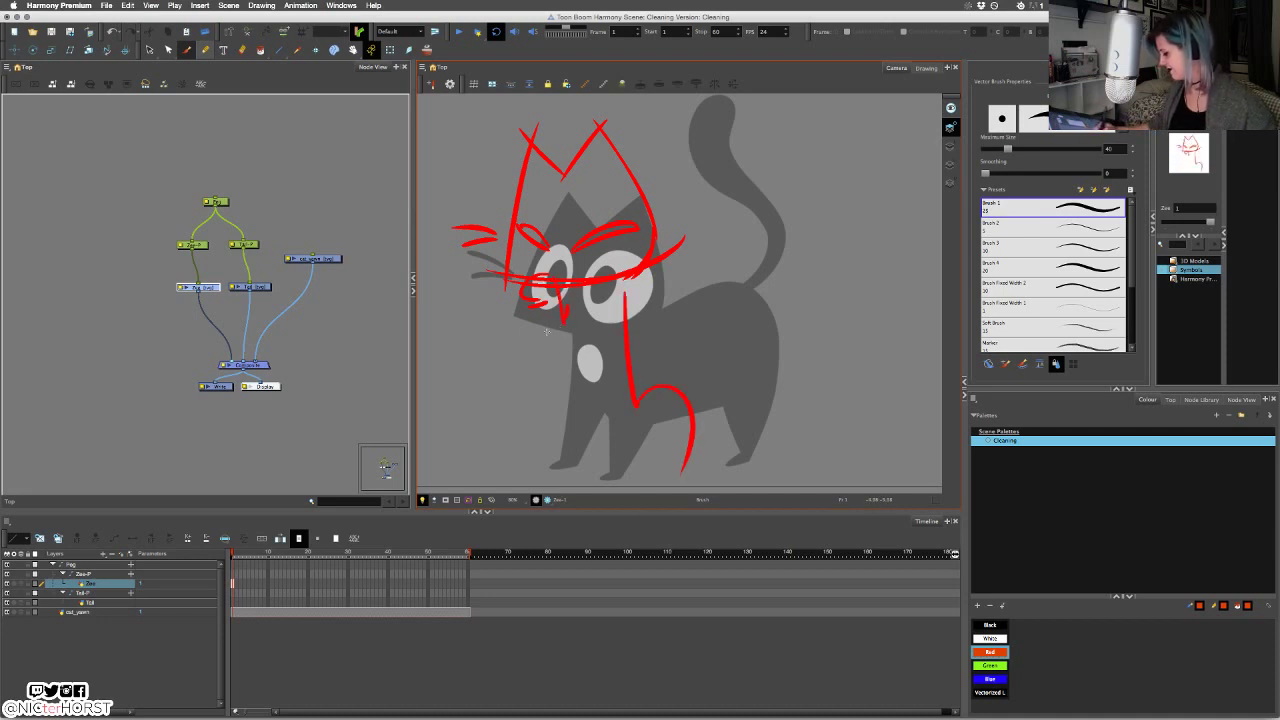
pyautogui.moveTo(540, 306)
pyautogui.mouseDown()
pyautogui.moveTo(574, 319)
pyautogui.moveTo(539, 309)
pyautogui.moveTo(570, 341)
pyautogui.moveTo(562, 325)
pyautogui.moveTo(552, 468)
pyautogui.moveTo(714, 471)
pyautogui.mouseUp()
pyautogui.moveTo(534, 469); pyautogui.dragTo(692, 461)
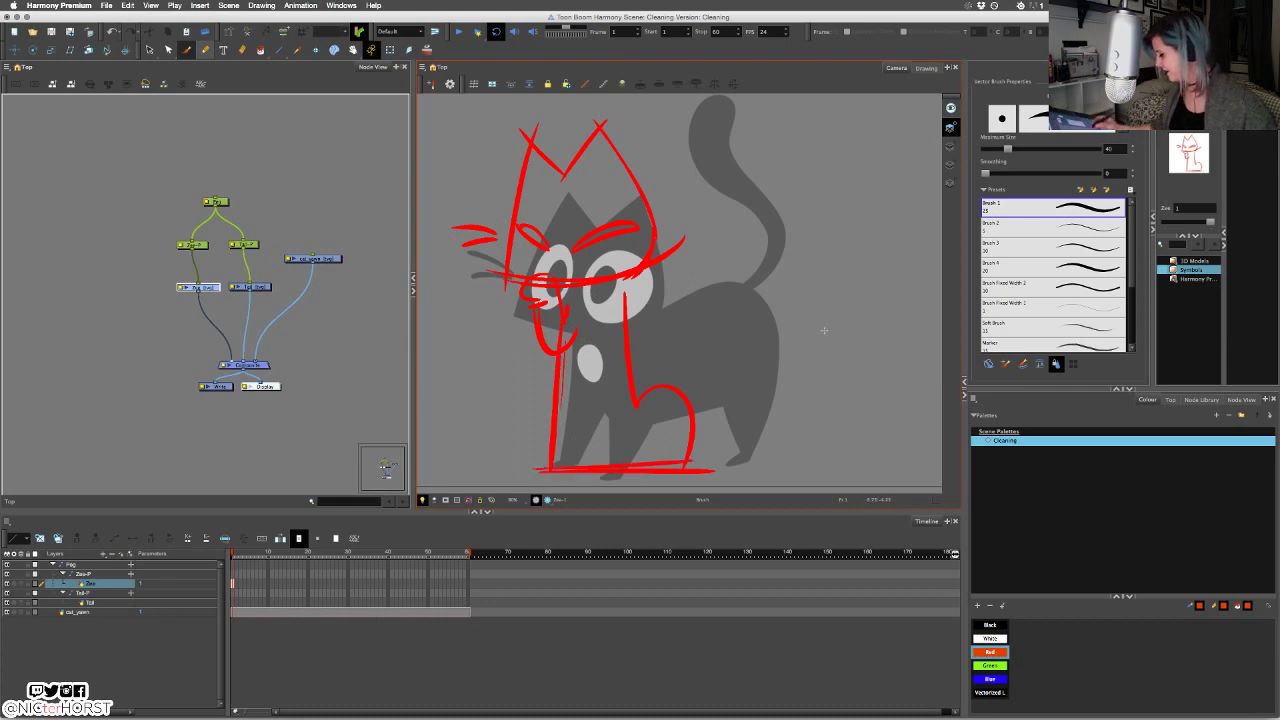
# Sketch a curled tail lying on the ground behind the seated cat's haunch, redoing the first stroke.
pyautogui.moveTo(713, 400); pyautogui.dragTo(840, 463)
pyautogui.press('super+z')
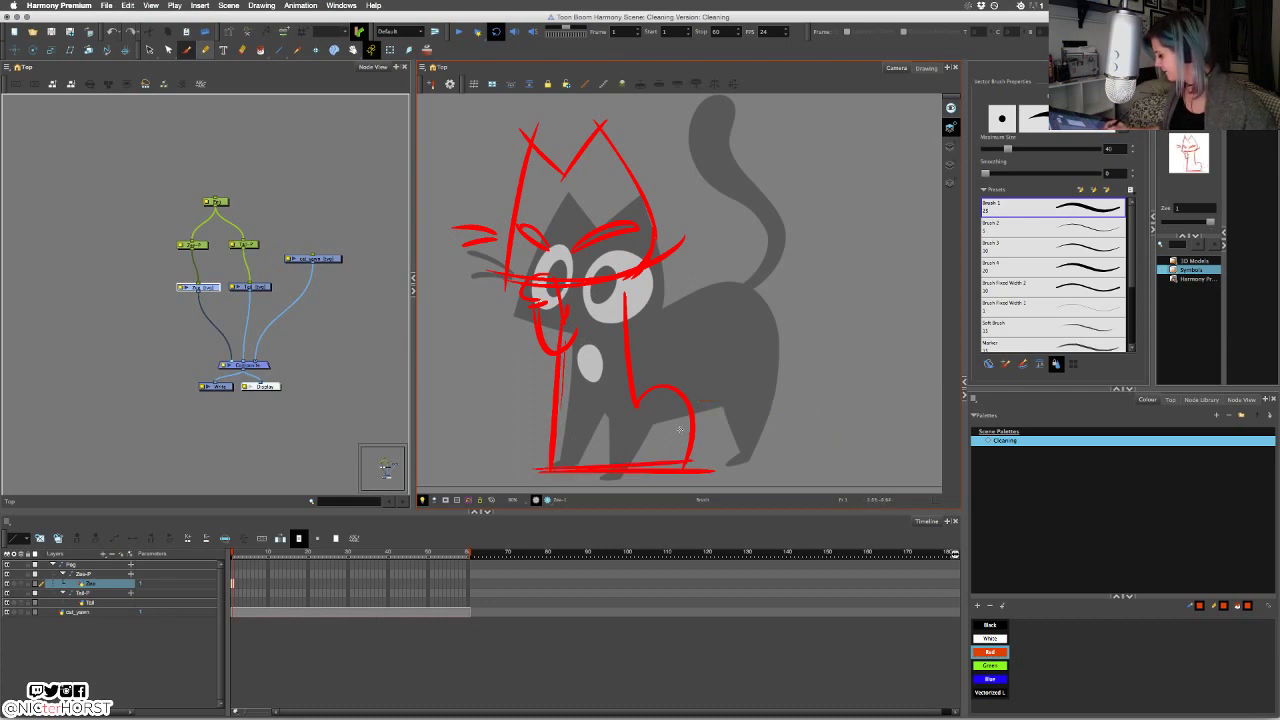
pyautogui.moveTo(705, 425)
pyautogui.mouseDown()
pyautogui.moveTo(798, 480)
pyautogui.moveTo(683, 437)
pyautogui.moveTo(687, 479)
pyautogui.moveTo(831, 458)
pyautogui.moveTo(669, 497)
pyautogui.moveTo(772, 493)
pyautogui.mouseUp()
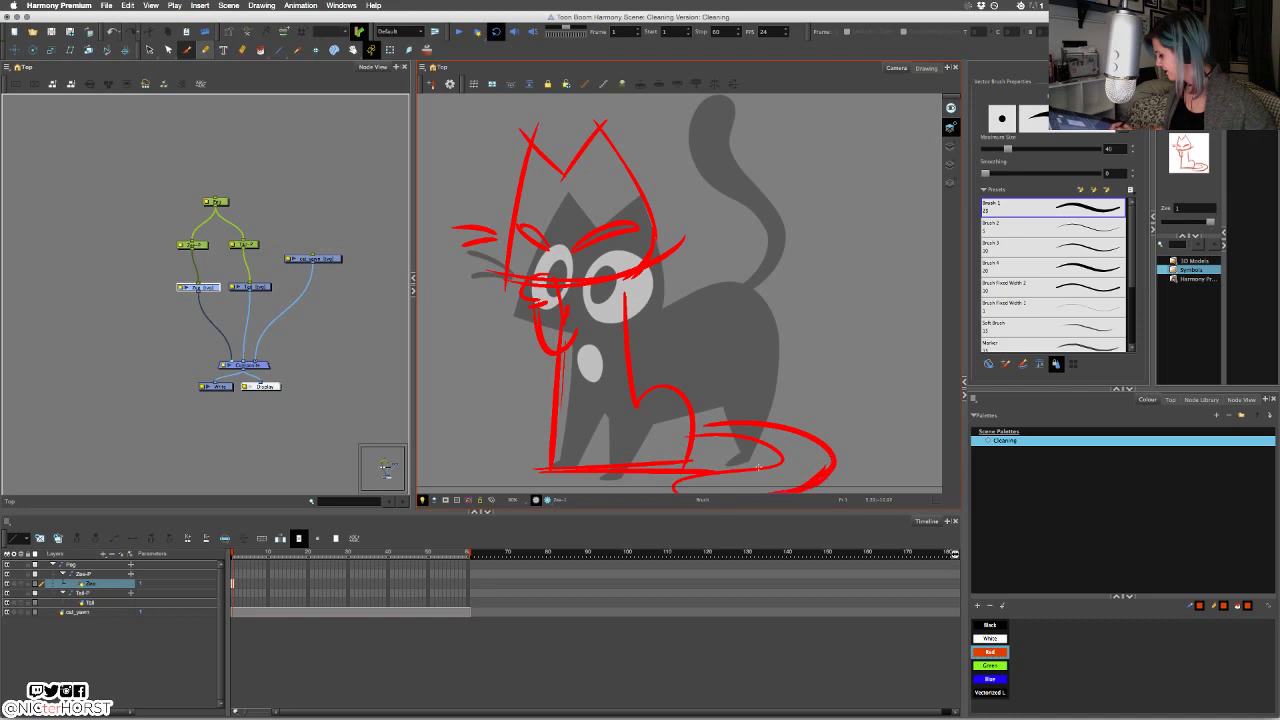
# Select the whole seated cat sketch and move it slightly up and to the right within the camera frame.
pyautogui.scroll(-2, 580, 225)
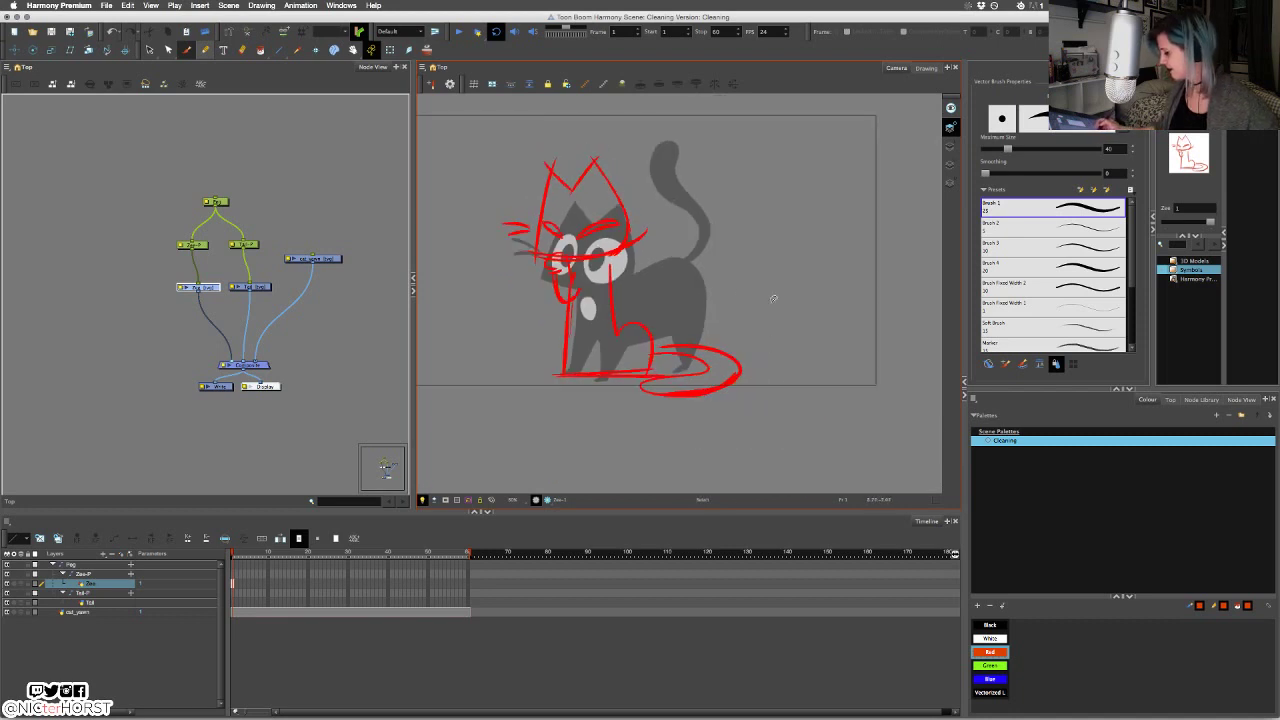
pyautogui.moveTo(583, 121)
pyautogui.mouseDown()
pyautogui.moveTo(634, 446)
pyautogui.moveTo(590, 124)
pyautogui.mouseUp()
pyautogui.moveTo(647, 371); pyautogui.dragTo(660, 343)
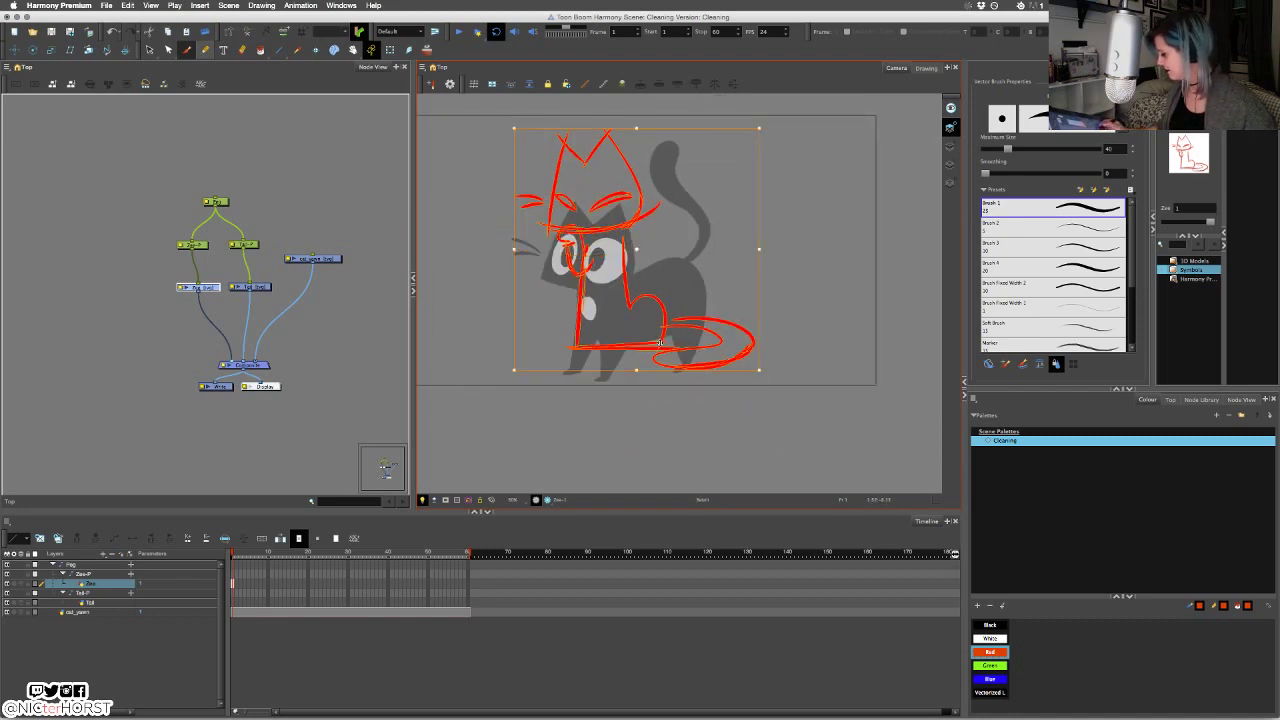
# Move the whole seated cat sketch slightly down and to the left within the camera frame, then deselect it.
pyautogui.click(797, 333)
pyautogui.click(682, 346)
pyautogui.moveTo(782, 340)
pyautogui.mouseDown()
pyautogui.moveTo(537, 108)
pyautogui.moveTo(754, 342)
pyautogui.moveTo(702, 356)
pyautogui.mouseUp()
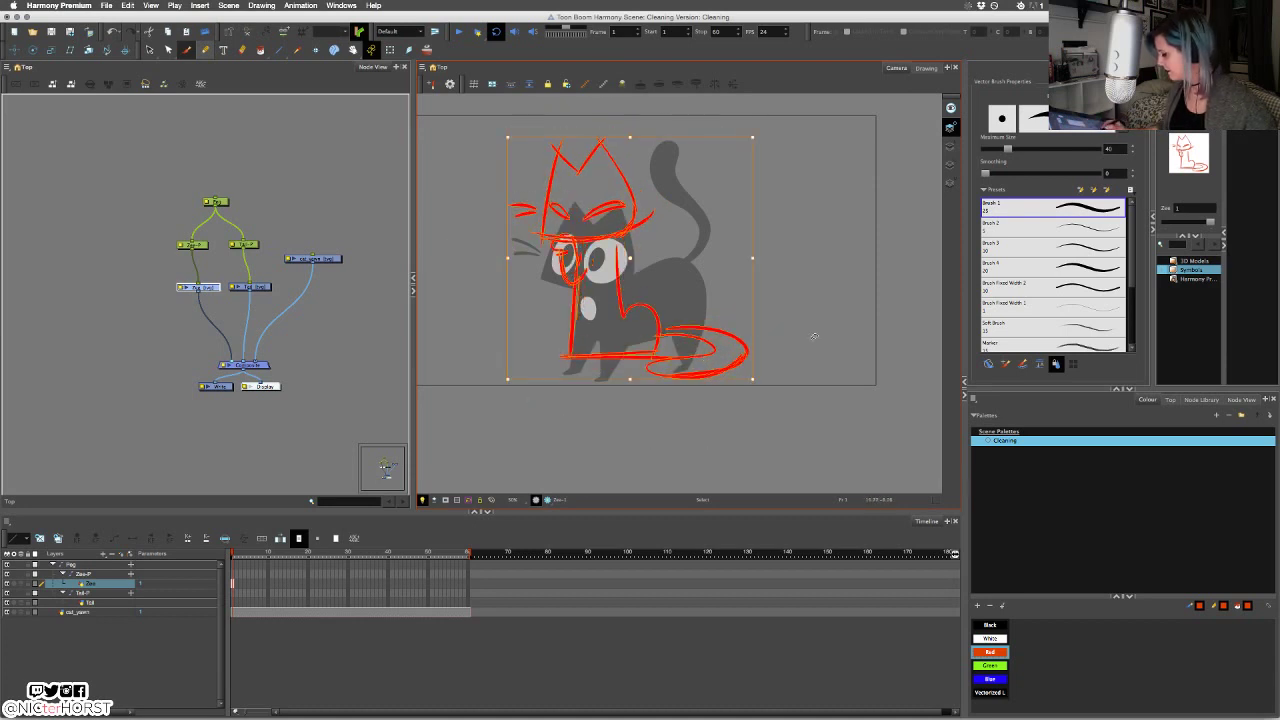
pyautogui.click(813, 338)
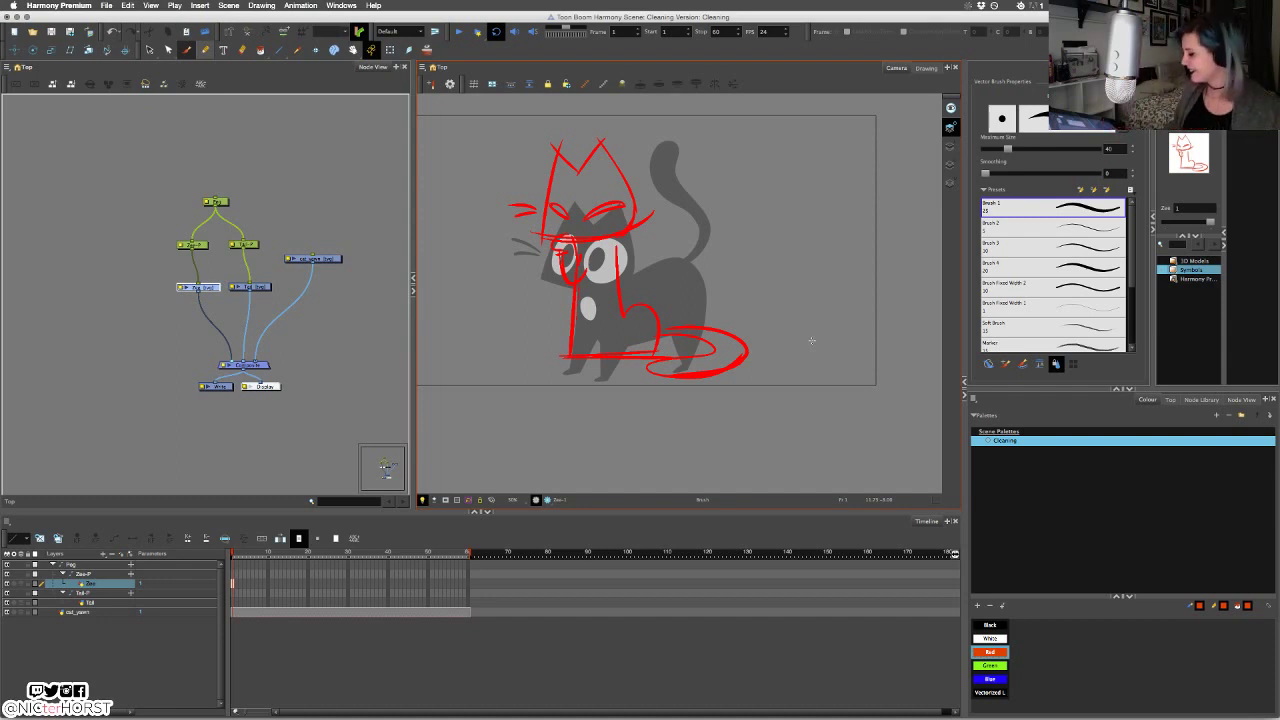
# Delete the seated cat sketch and redraw a smaller cat head with two ears, closed eyes and whiskers.
pyautogui.moveTo(742, 428)
pyautogui.mouseDown()
pyautogui.moveTo(580, 116)
pyautogui.moveTo(738, 461)
pyautogui.mouseUp()
pyautogui.press('Delete')
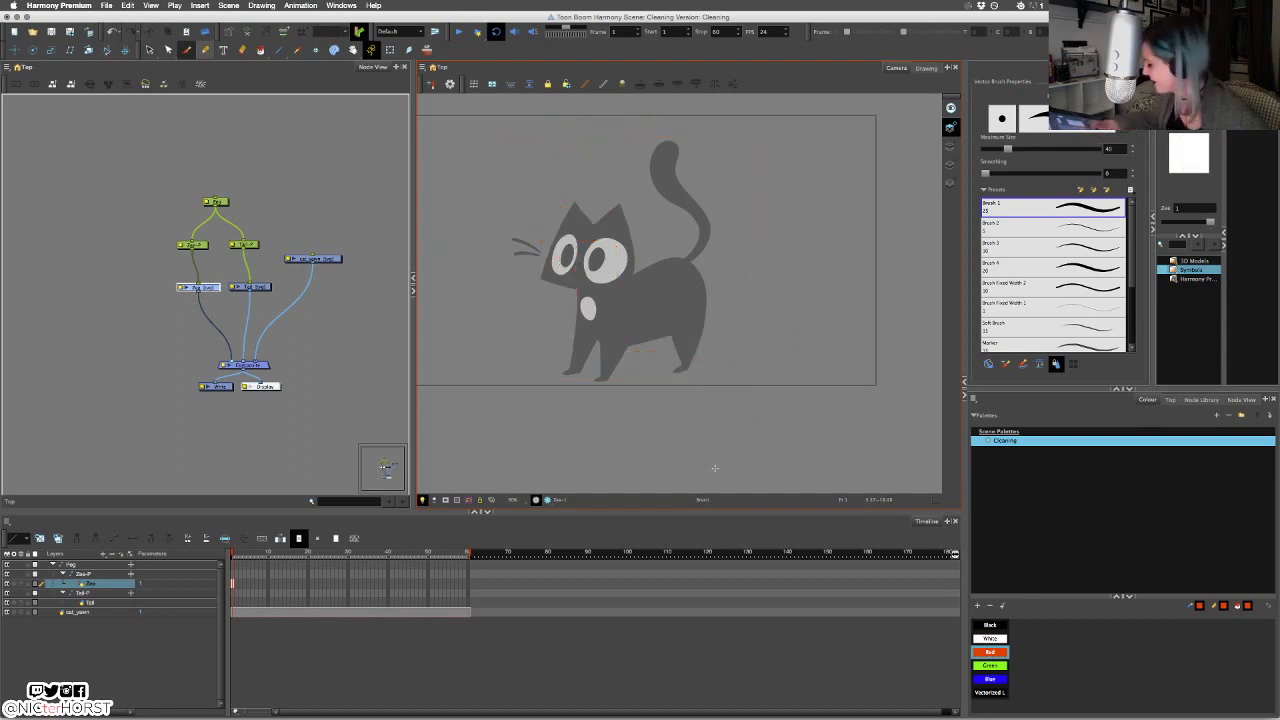
pyautogui.moveTo(553, 189)
pyautogui.mouseDown()
pyautogui.moveTo(565, 243)
pyautogui.moveTo(592, 243)
pyautogui.mouseUp()
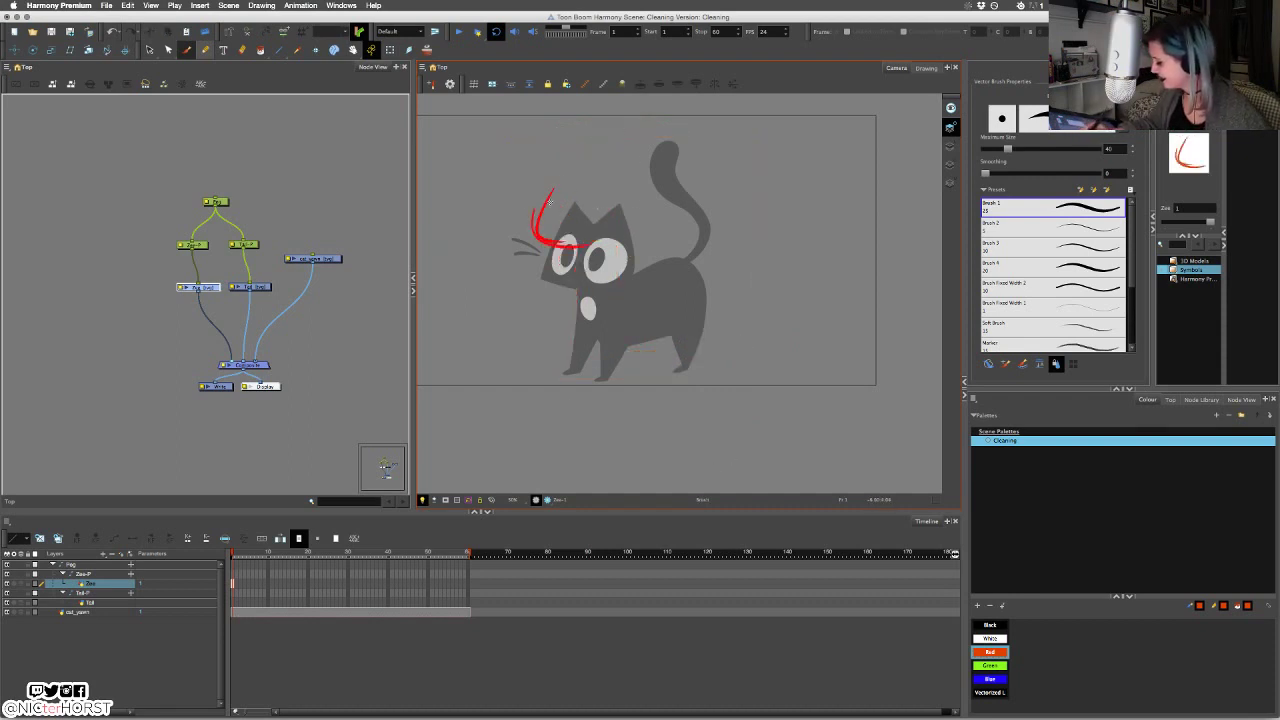
pyautogui.moveTo(554, 188)
pyautogui.mouseDown()
pyautogui.moveTo(592, 166)
pyautogui.moveTo(612, 212)
pyautogui.mouseUp()
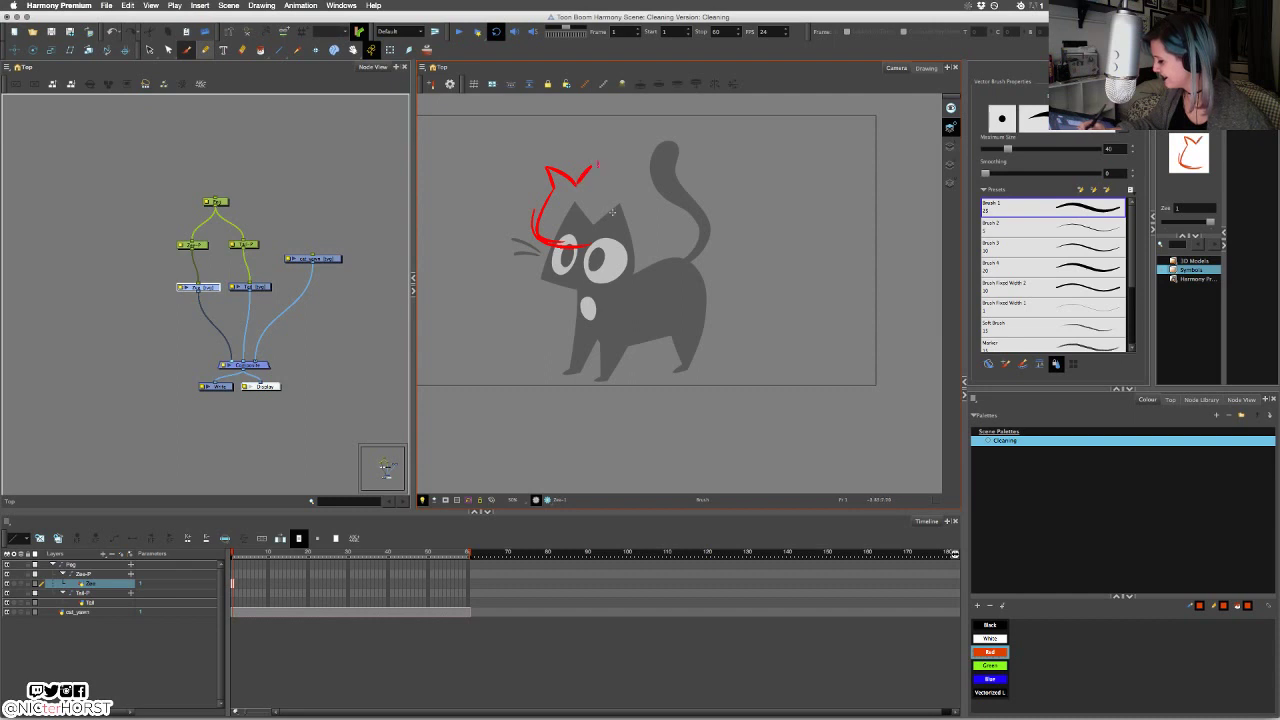
pyautogui.moveTo(598, 164)
pyautogui.mouseDown()
pyautogui.moveTo(599, 194)
pyautogui.moveTo(616, 207)
pyautogui.mouseUp()
pyautogui.moveTo(600, 166)
pyautogui.mouseDown()
pyautogui.moveTo(625, 222)
pyautogui.moveTo(575, 253)
pyautogui.moveTo(580, 235)
pyautogui.moveTo(552, 199)
pyautogui.moveTo(617, 211)
pyautogui.mouseUp()
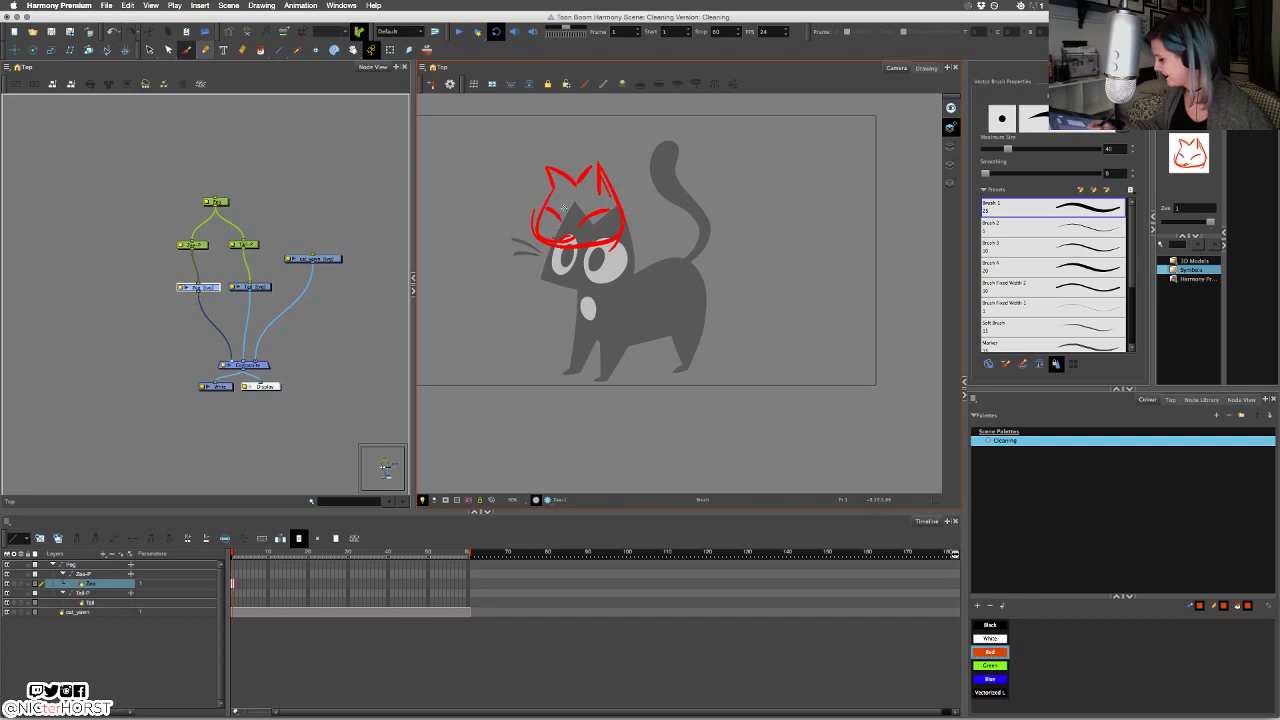
pyautogui.moveTo(518, 213); pyautogui.dragTo(492, 214)
pyautogui.moveTo(503, 222); pyautogui.dragTo(496, 227)
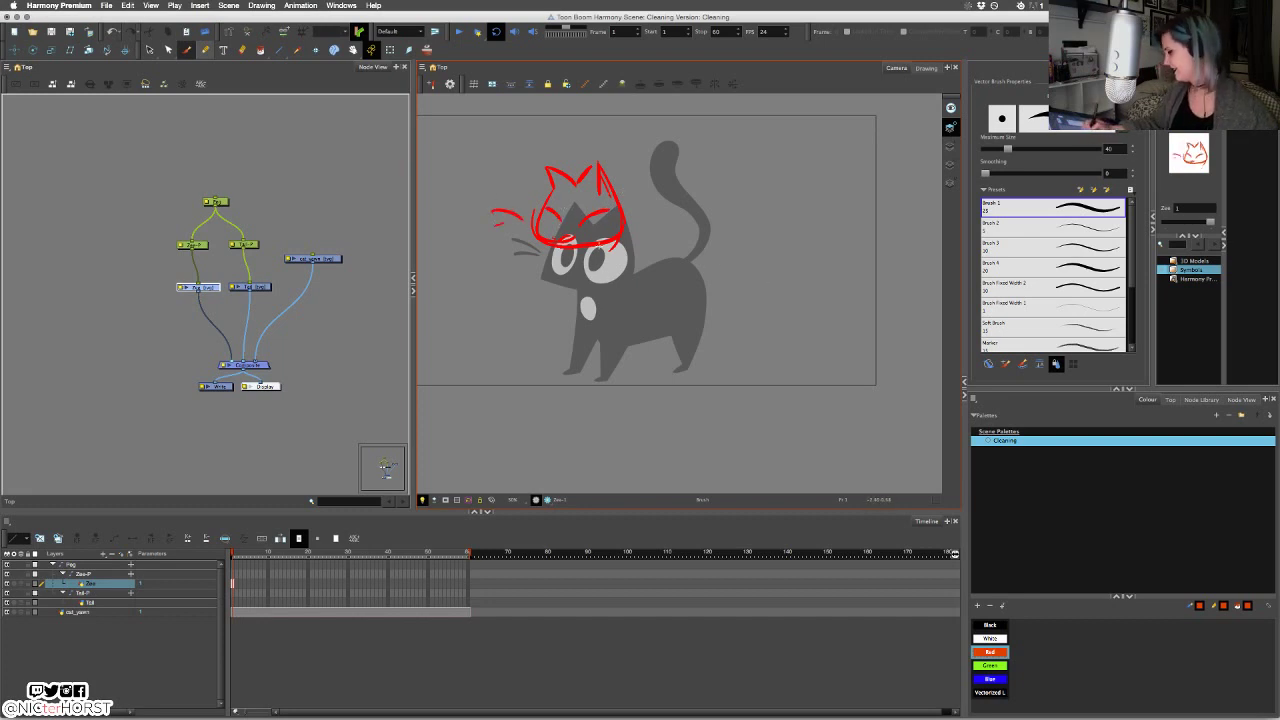
# Sketch the mouth area just below the cat's head, undoing the unwanted body and front leg strokes.
pyautogui.moveTo(606, 246); pyautogui.dragTo(652, 293)
pyautogui.press('super+z')
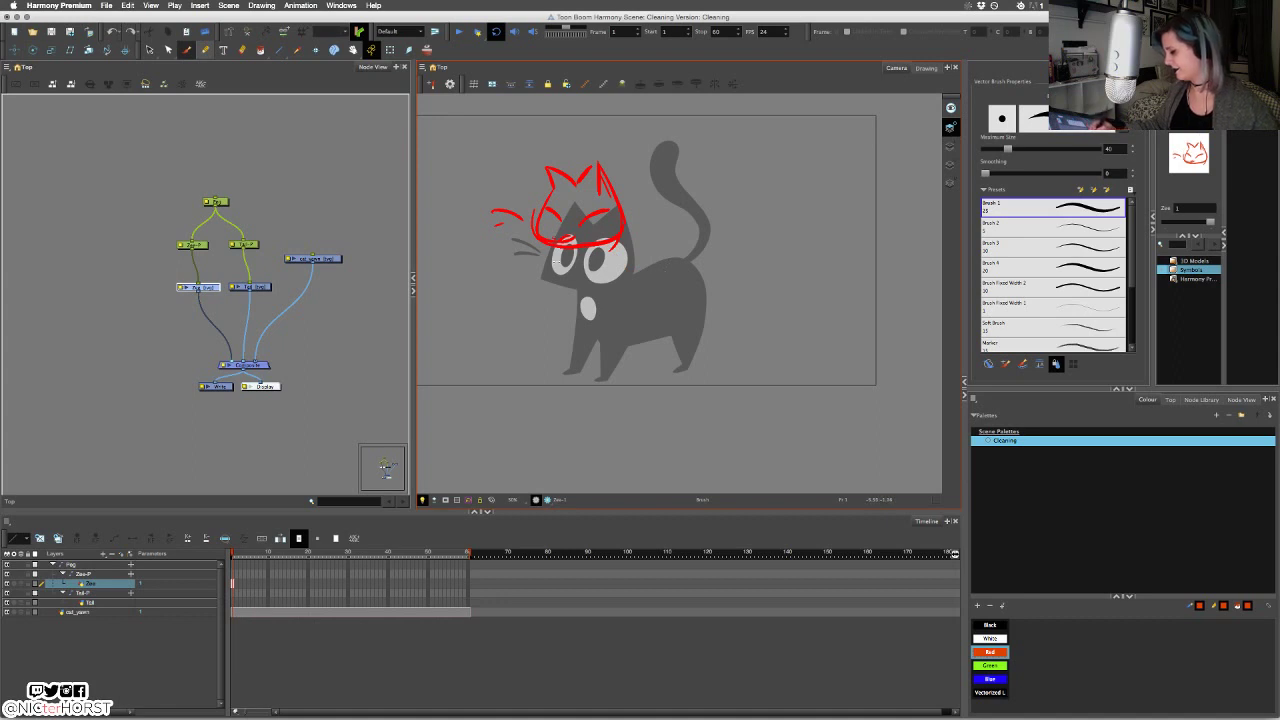
pyautogui.moveTo(552, 245)
pyautogui.mouseDown()
pyautogui.moveTo(541, 254)
pyautogui.moveTo(568, 292)
pyautogui.moveTo(566, 274)
pyautogui.moveTo(560, 337)
pyautogui.mouseUp()
pyautogui.press('super+z')
pyautogui.press('super+z')
pyautogui.moveTo(555, 262); pyautogui.dragTo(566, 291)
pyautogui.moveTo(566, 291)
pyautogui.mouseDown()
pyautogui.moveTo(573, 265)
pyautogui.moveTo(567, 331)
pyautogui.mouseUp()
pyautogui.press('super+z')
pyautogui.press('super+z')
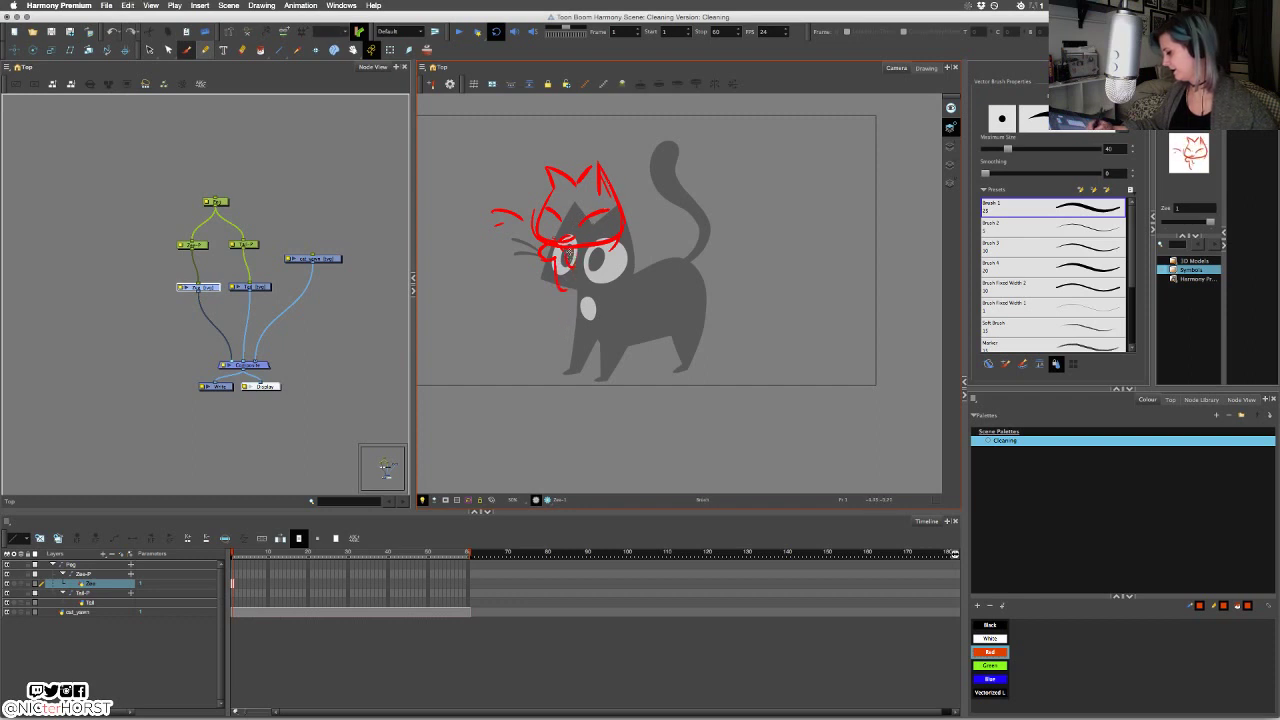
# Sketch the seated body with front leg, back, haunch and ground line, plus a tail curving upward behind it.
pyautogui.moveTo(570, 250)
pyautogui.mouseDown()
pyautogui.moveTo(581, 327)
pyautogui.moveTo(620, 280)
pyautogui.moveTo(671, 279)
pyautogui.moveTo(687, 303)
pyautogui.moveTo(622, 287)
pyautogui.moveTo(657, 338)
pyautogui.mouseUp()
pyautogui.press('super+z')
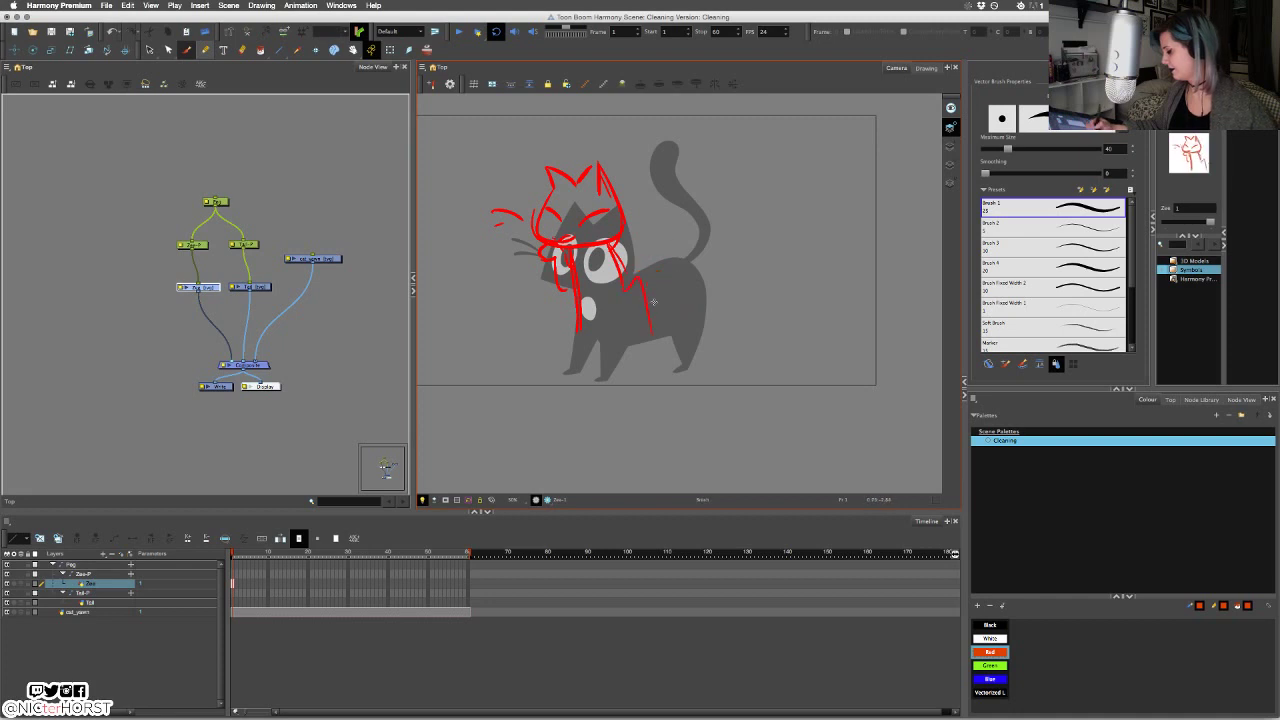
pyautogui.moveTo(648, 283); pyautogui.dragTo(659, 340)
pyautogui.moveTo(578, 346)
pyautogui.mouseDown()
pyautogui.moveTo(660, 348)
pyautogui.moveTo(704, 214)
pyautogui.moveTo(660, 333)
pyautogui.mouseUp()
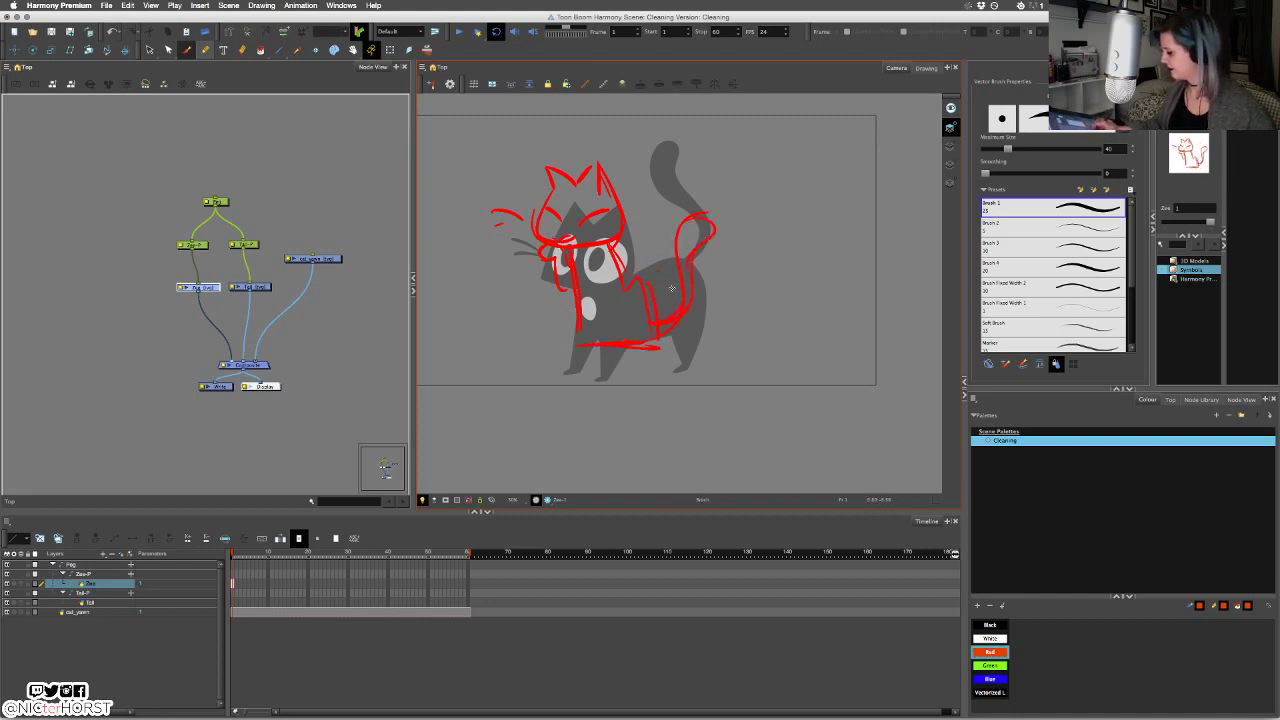
pyautogui.click(667, 325)
pyautogui.click(711, 345)
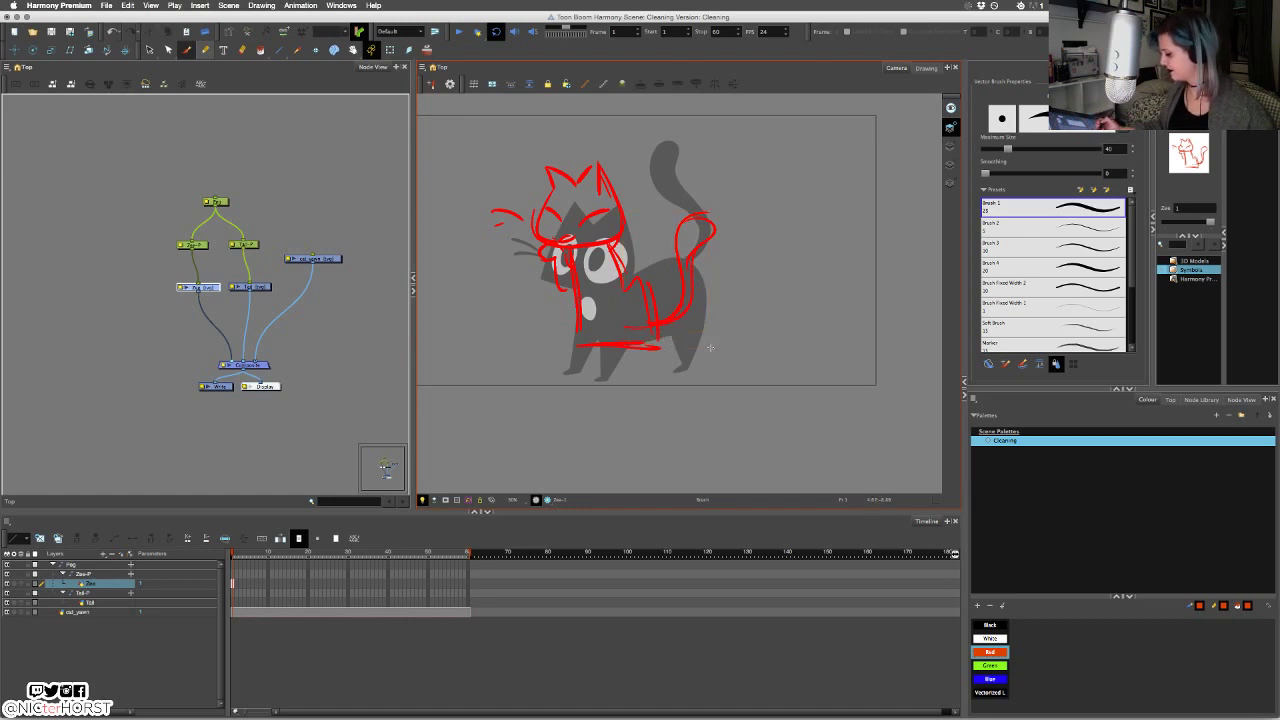
# Remove the short inner stroke from the ear farther from the whiskers.
pyautogui.press('s')
pyautogui.click(600, 187)
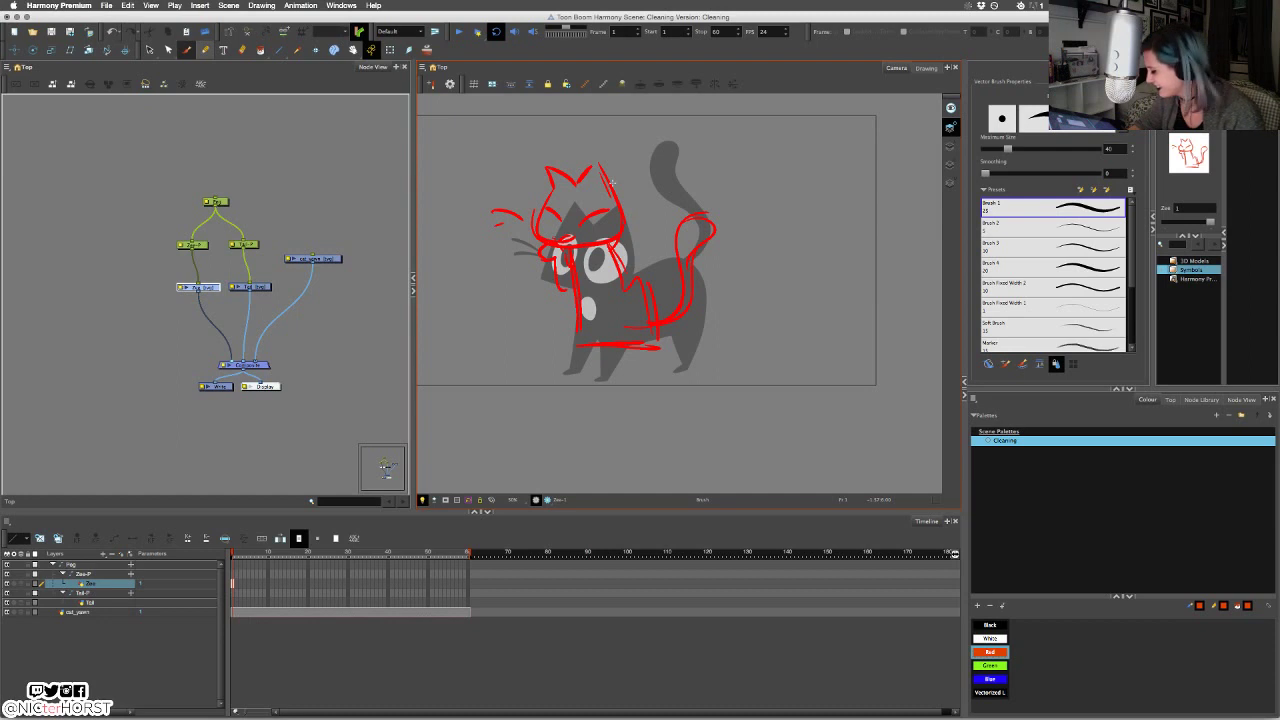
# Set the scene resolution width to 1080 in the scene settings to get a square camera frame.
pyautogui.click(228, 5)
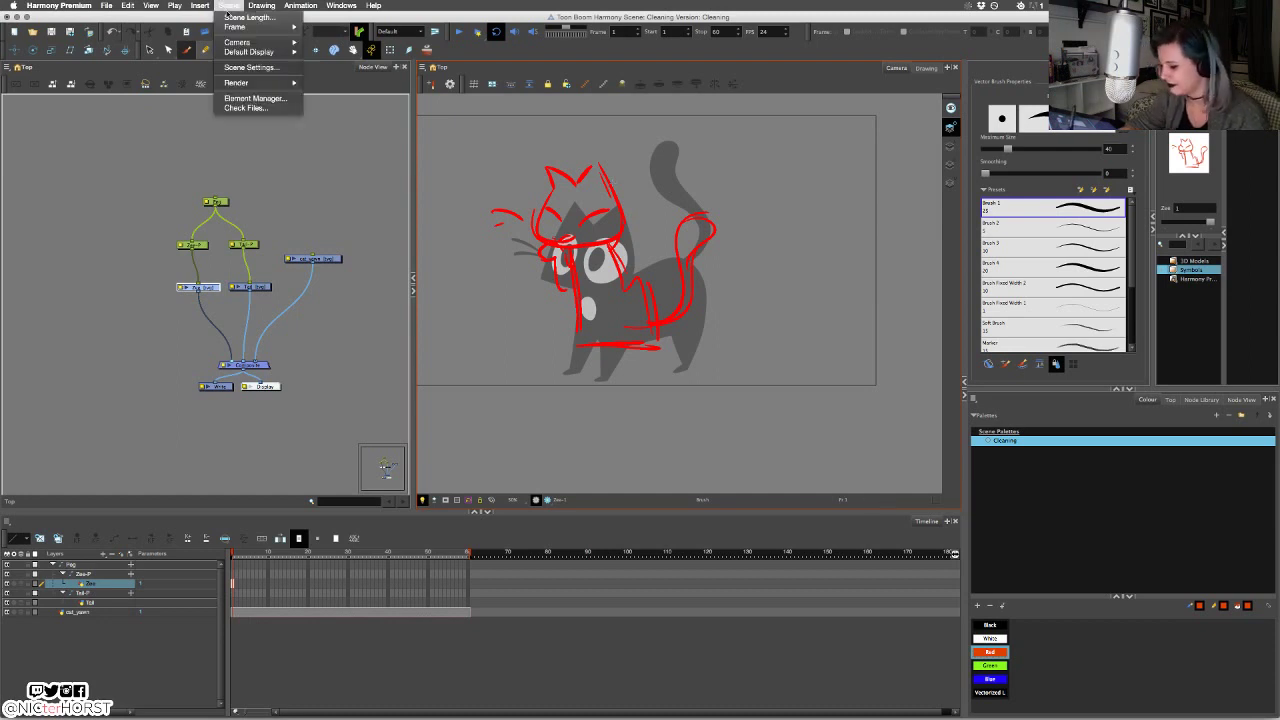
pyautogui.click(266, 67)
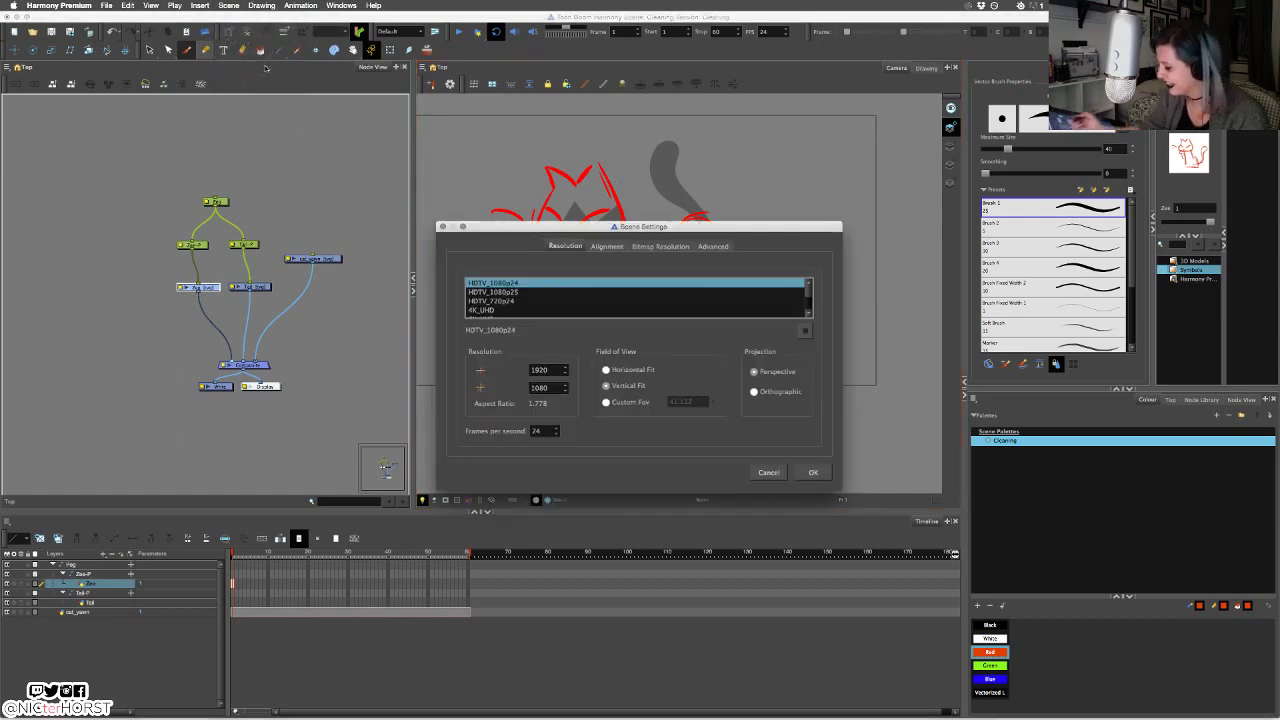
pyautogui.doubleClick(540, 370)
pyautogui.write('1080')
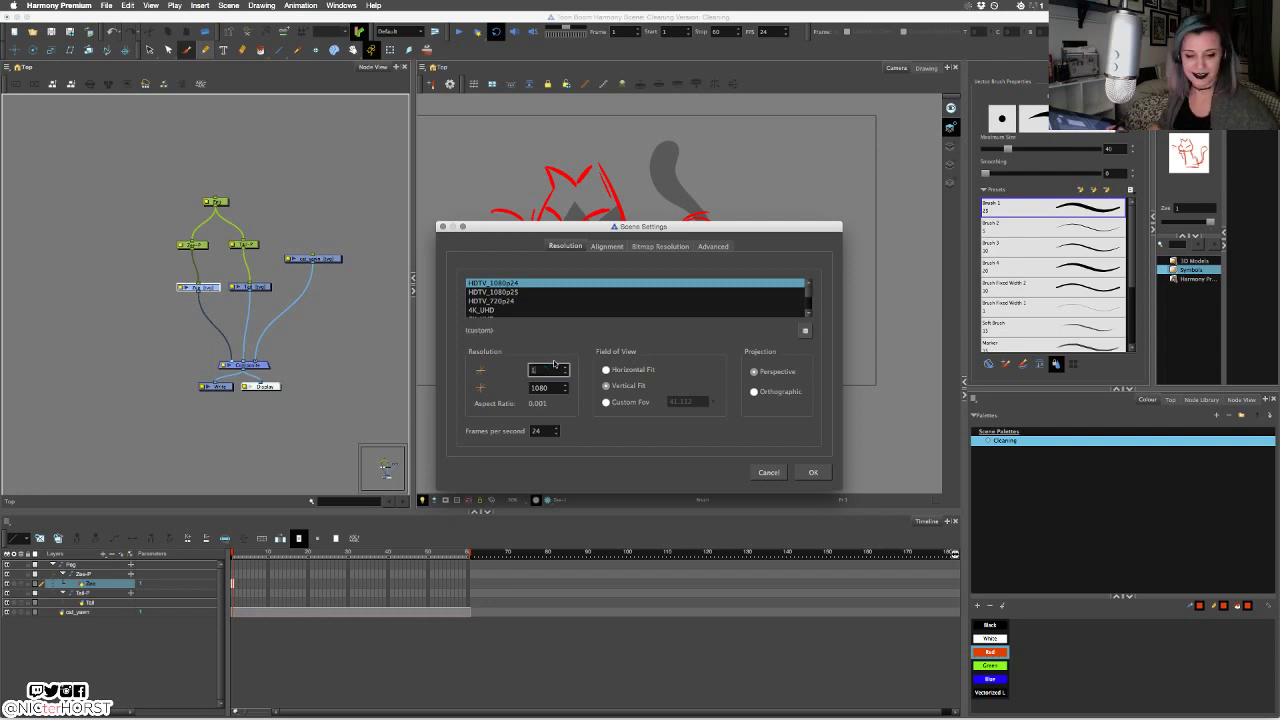
pyautogui.click(814, 473)
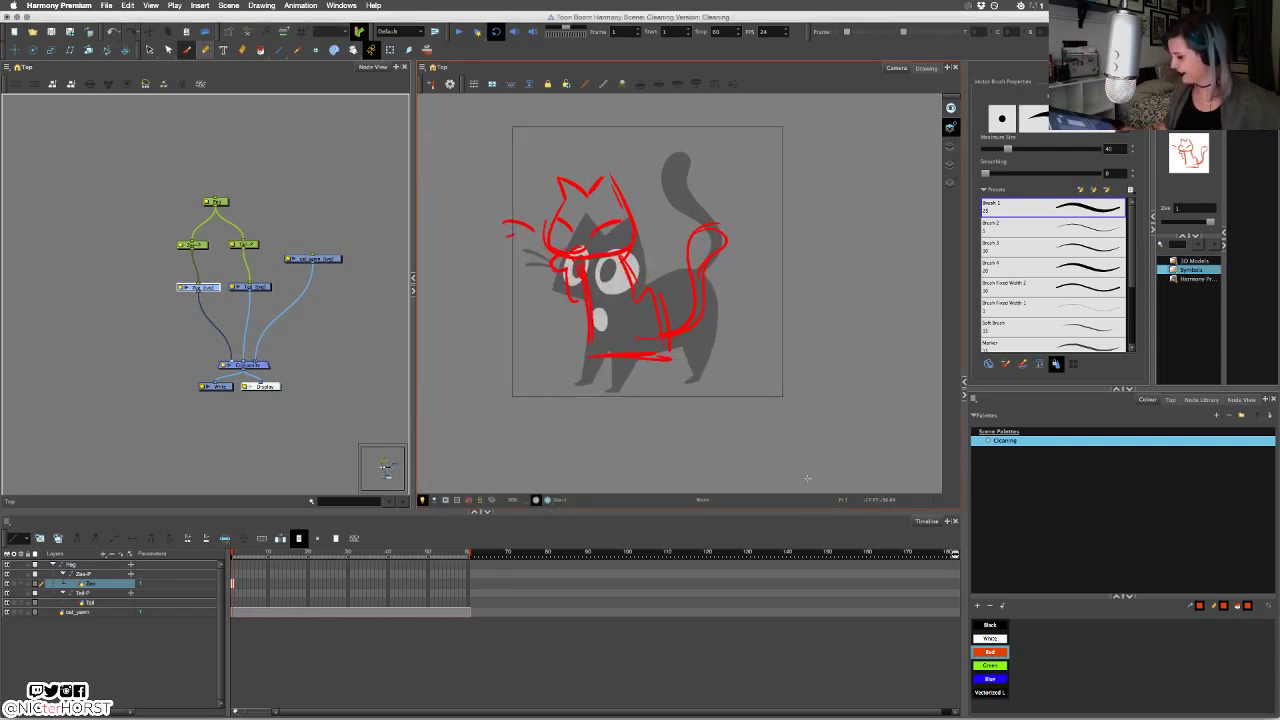
# Select the top Peg node with the Transform tool and move the cat sketch down and right inside the square frame.
pyautogui.click(245, 174)
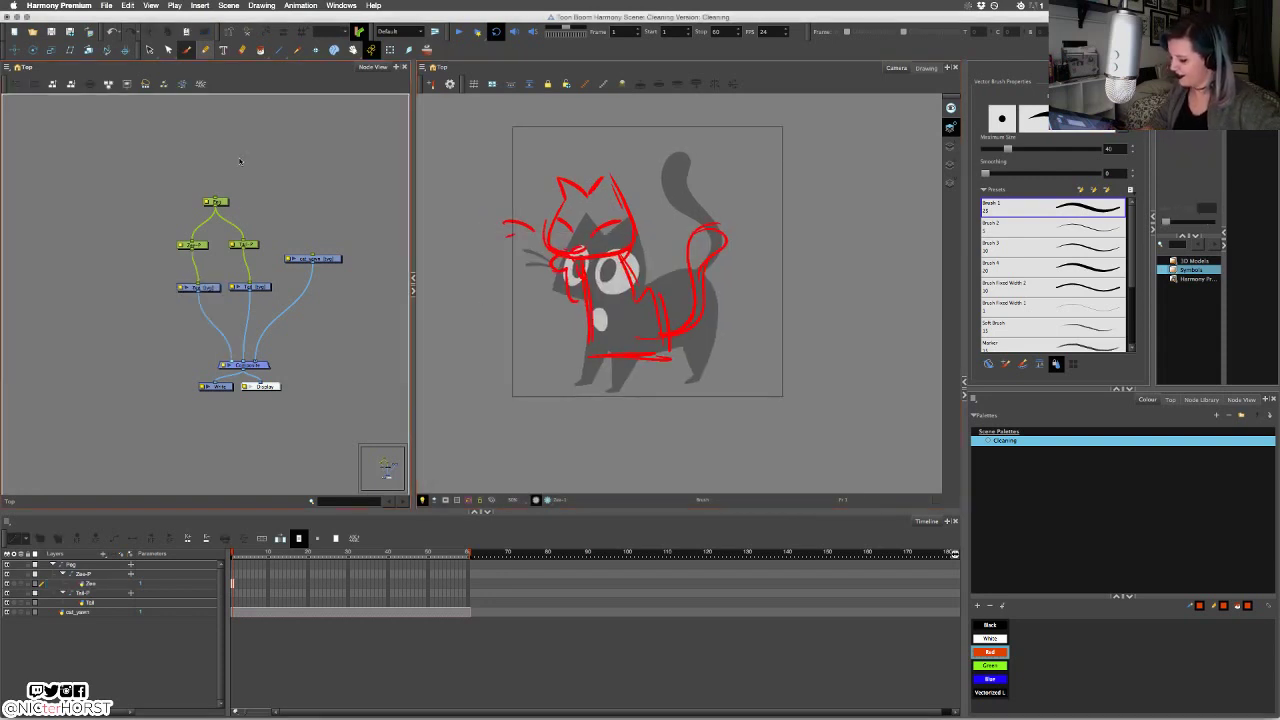
pyautogui.click(390, 50)
pyautogui.click(217, 201)
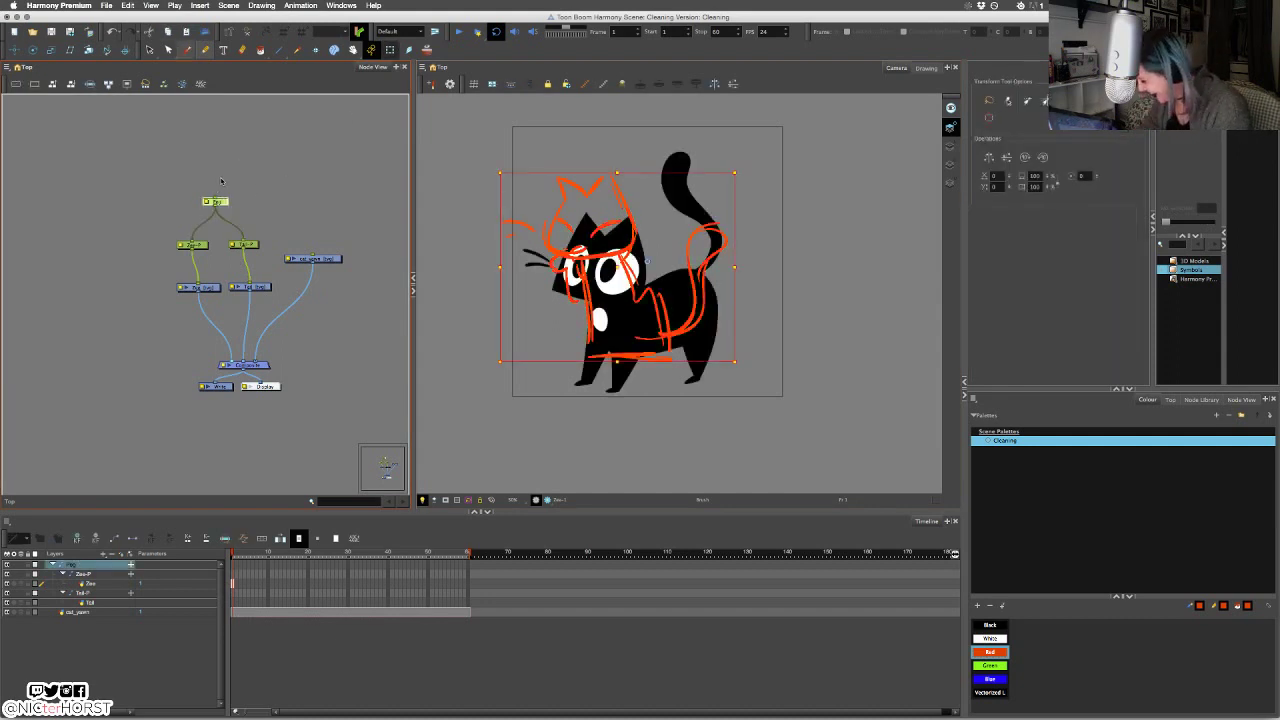
pyautogui.click(805, 240)
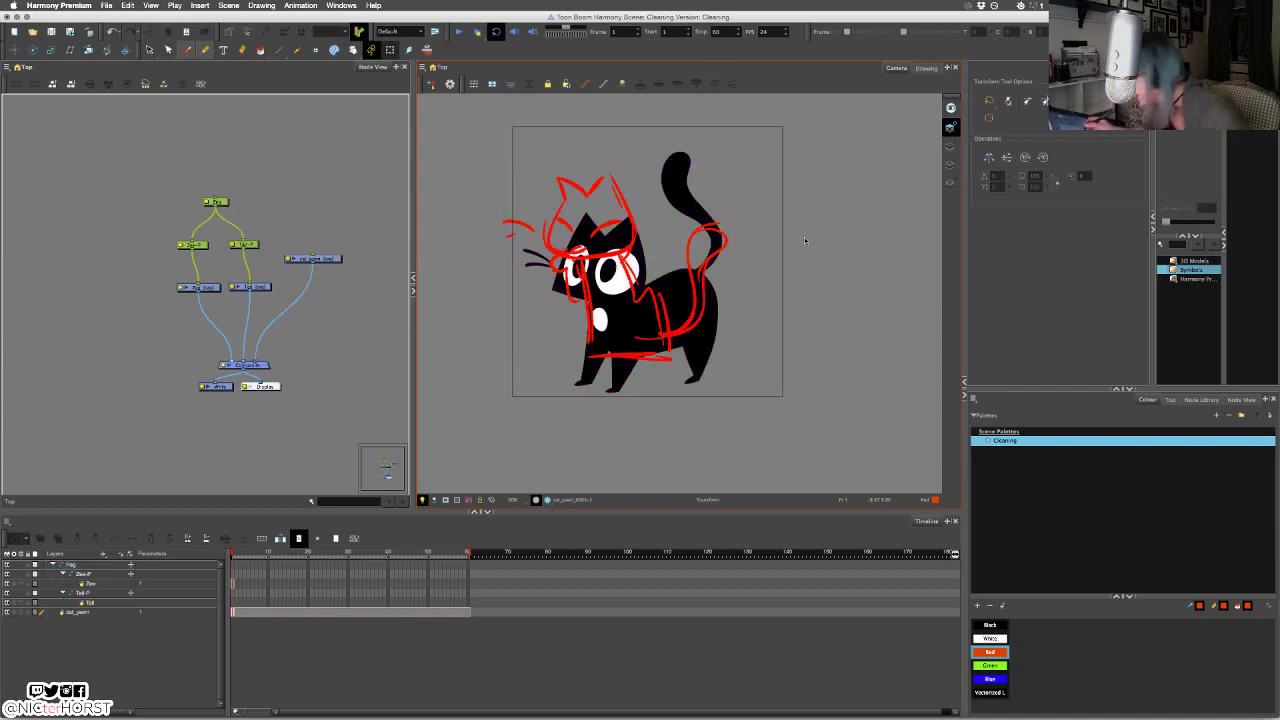
pyautogui.click(216, 202)
pyautogui.moveTo(620, 252); pyautogui.dragTo(651, 275)
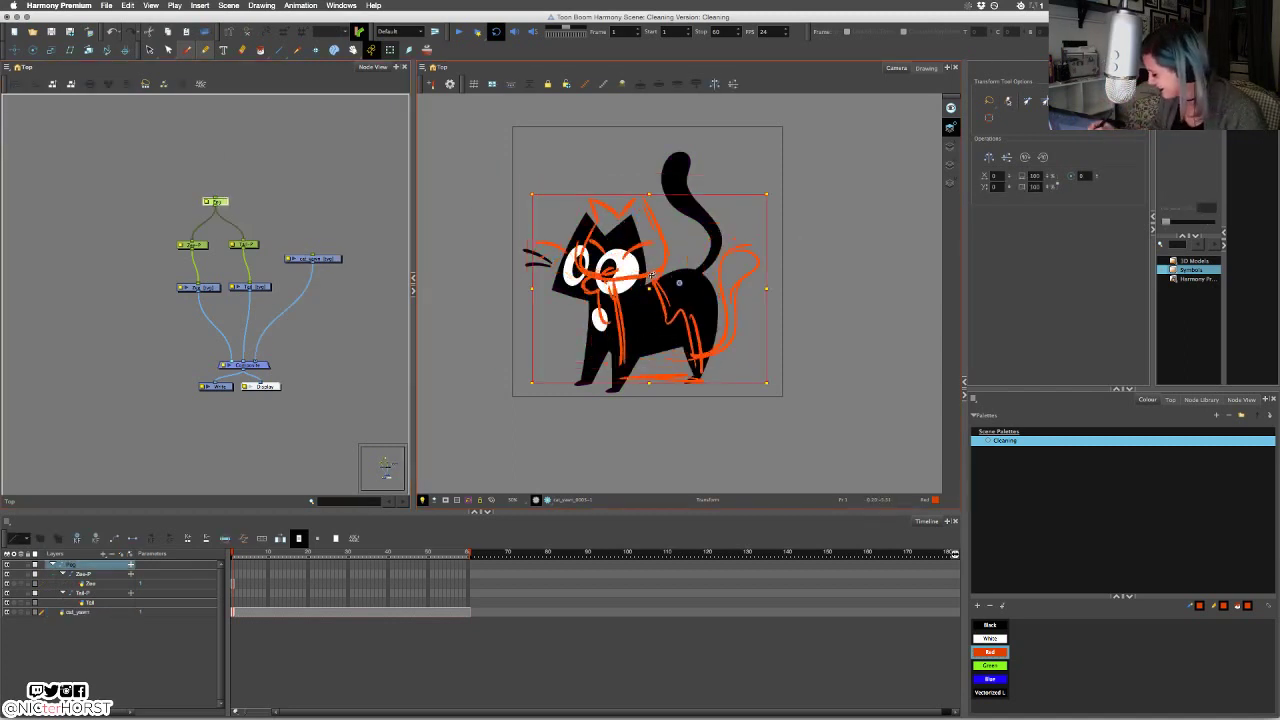
pyautogui.click(829, 277)
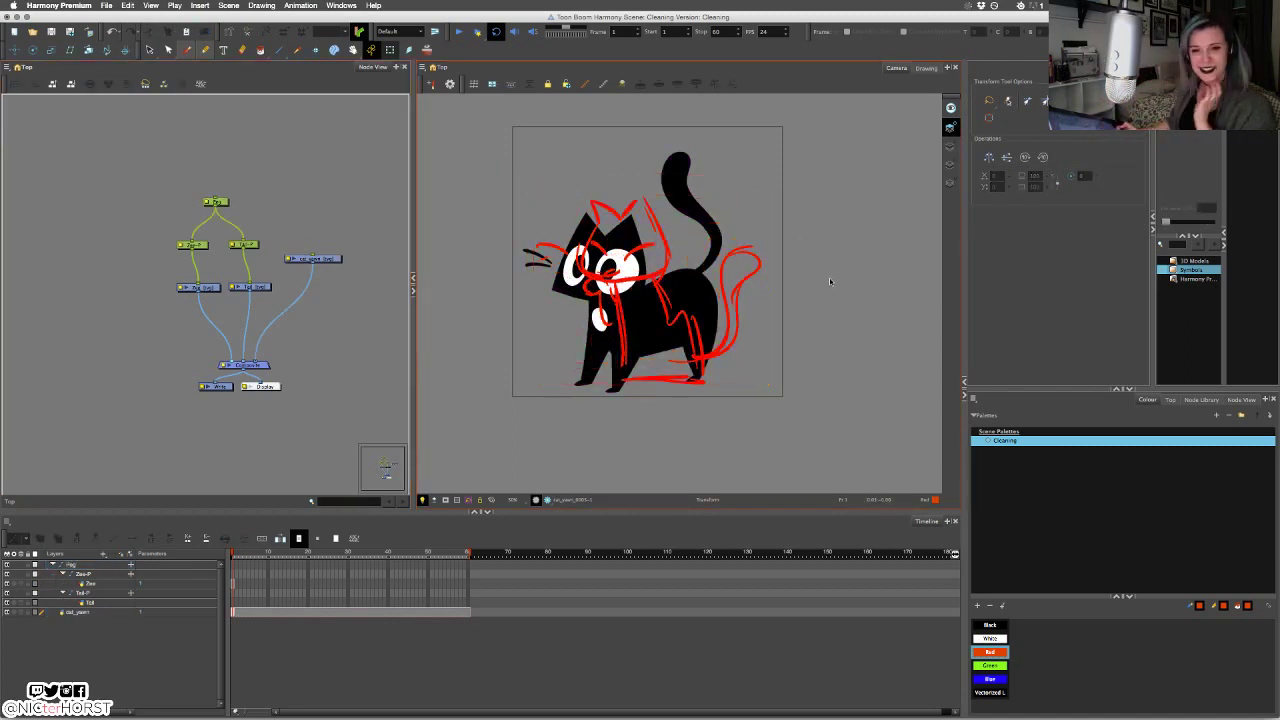